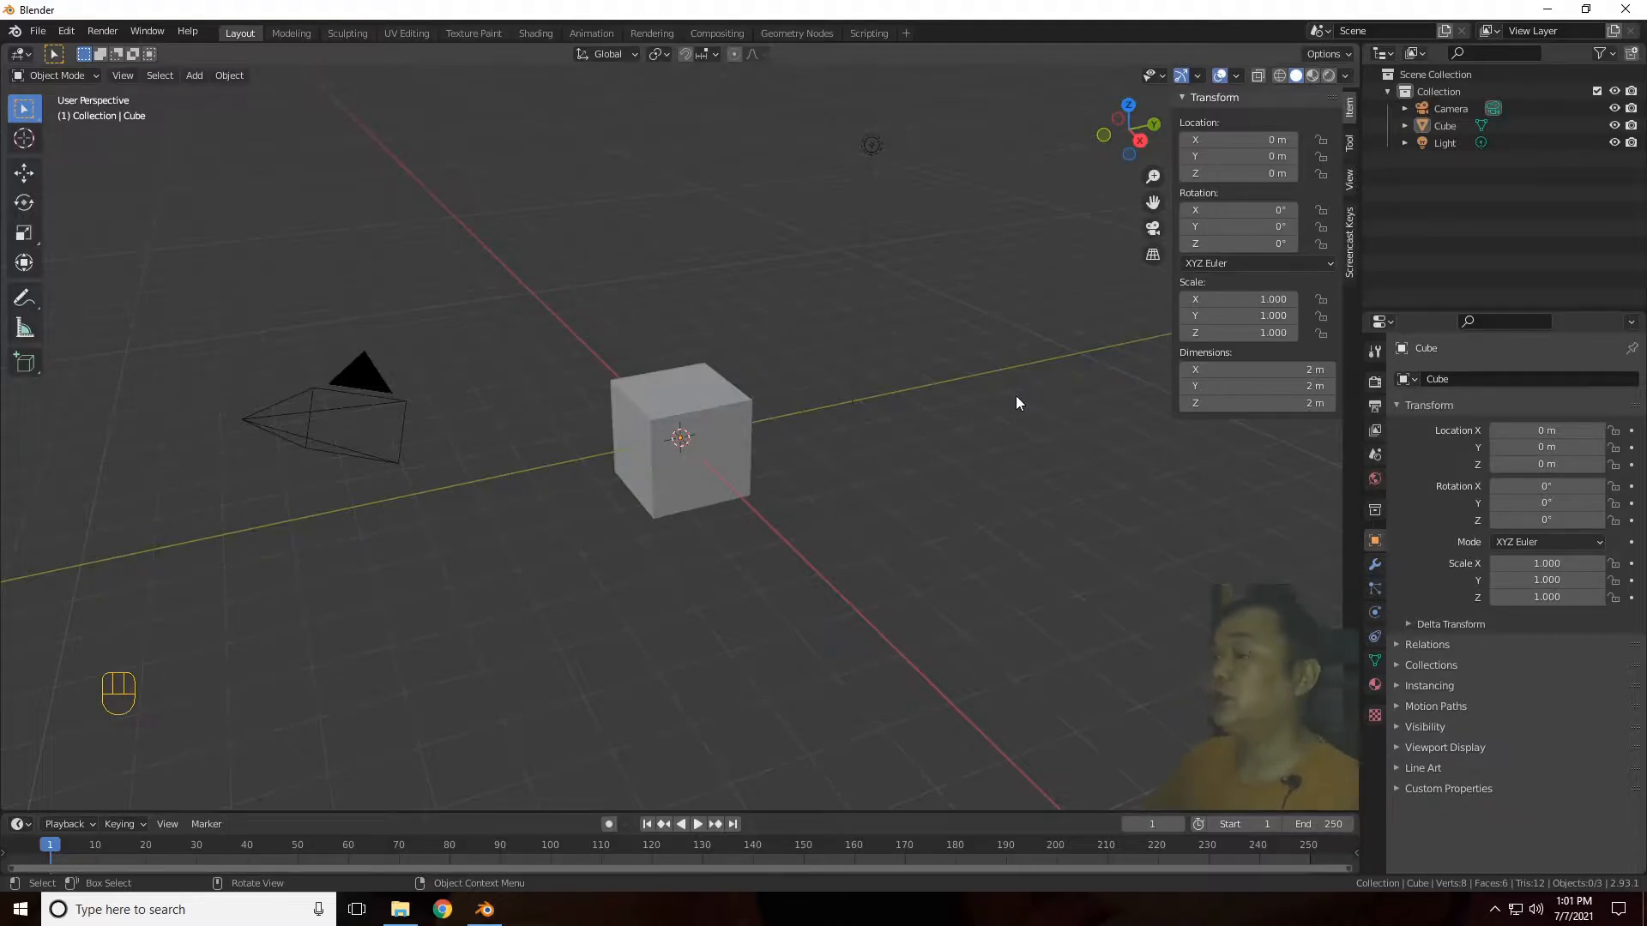
Step: Delete the default cube and add a cylinder mesh in its place
left_click(729, 442)
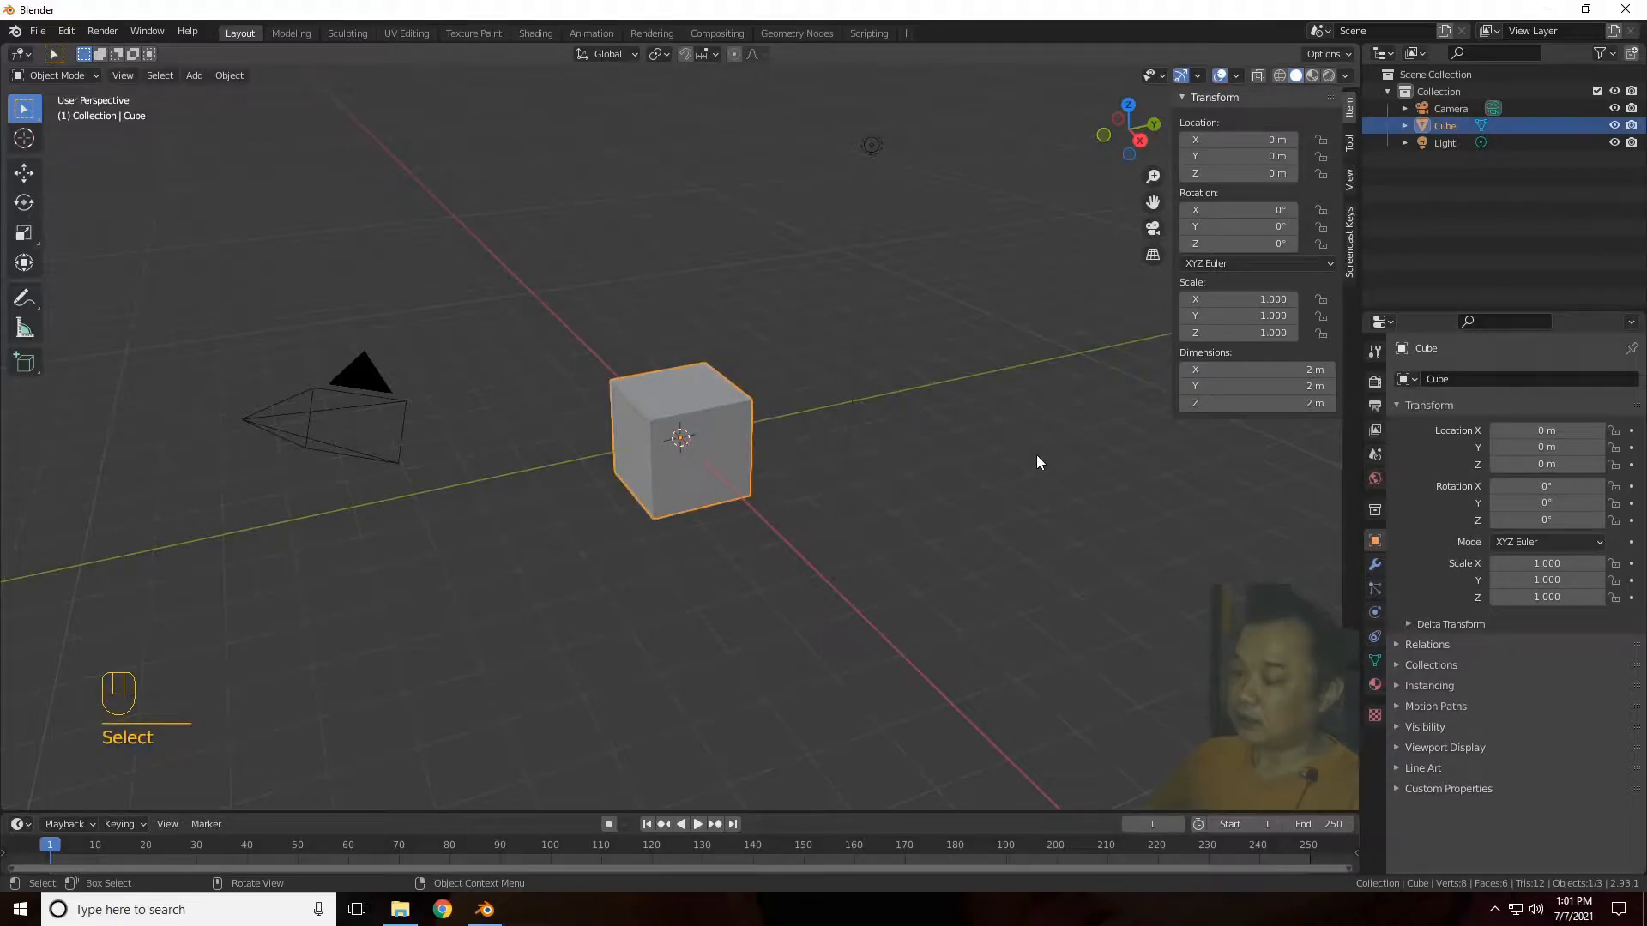
key("Delete")
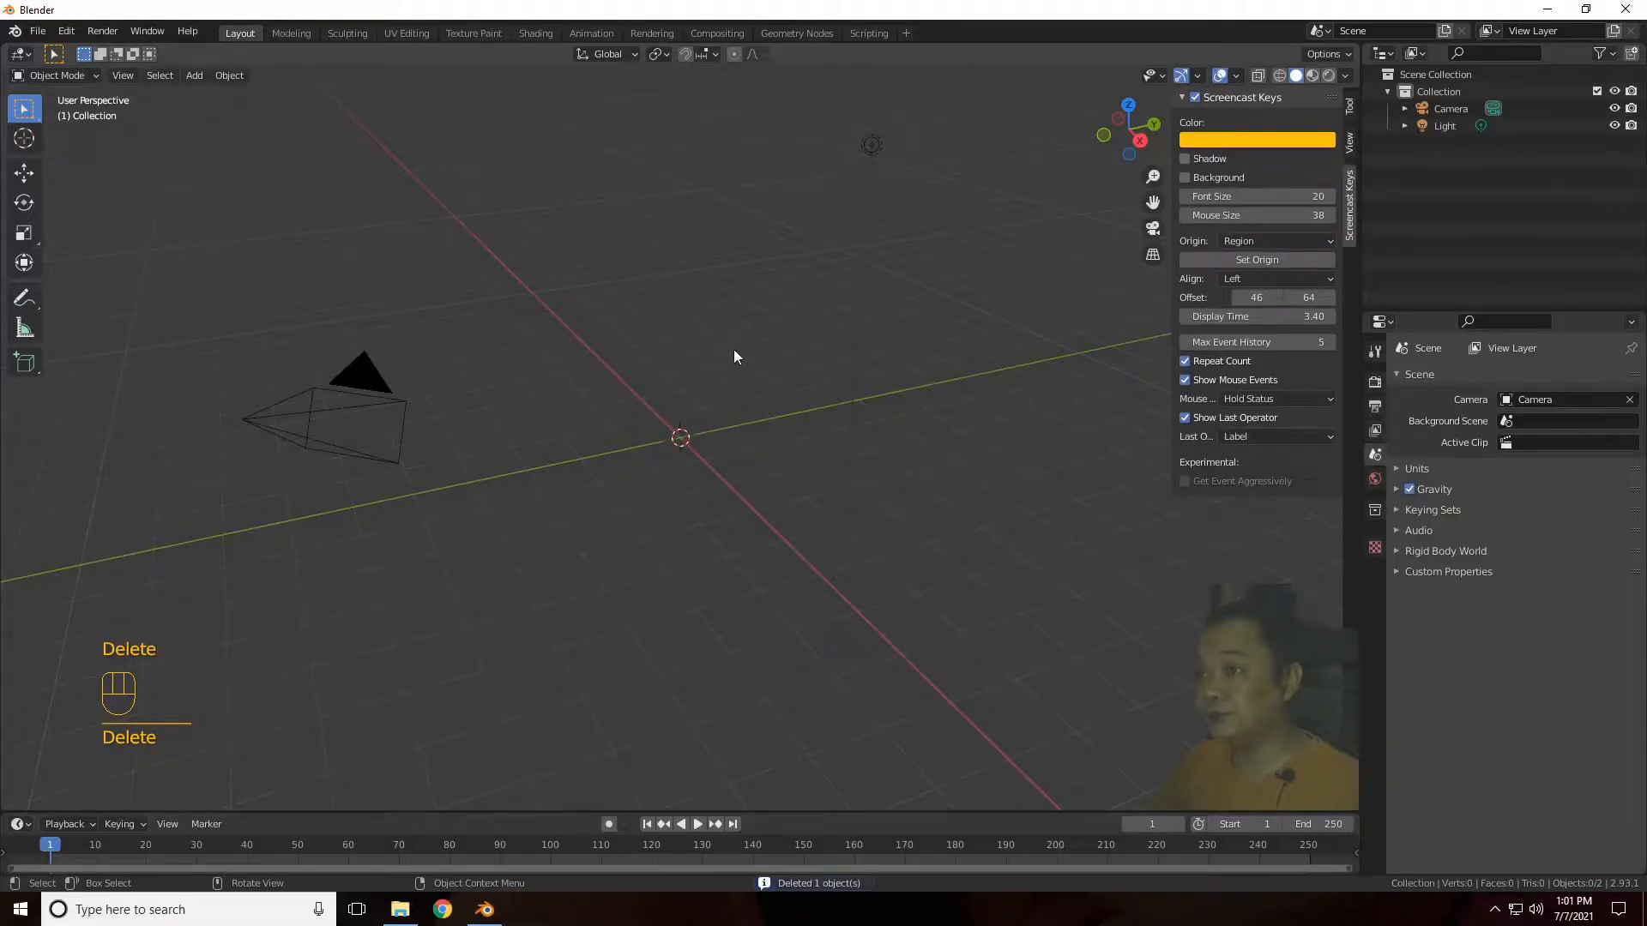
key("shift+a")
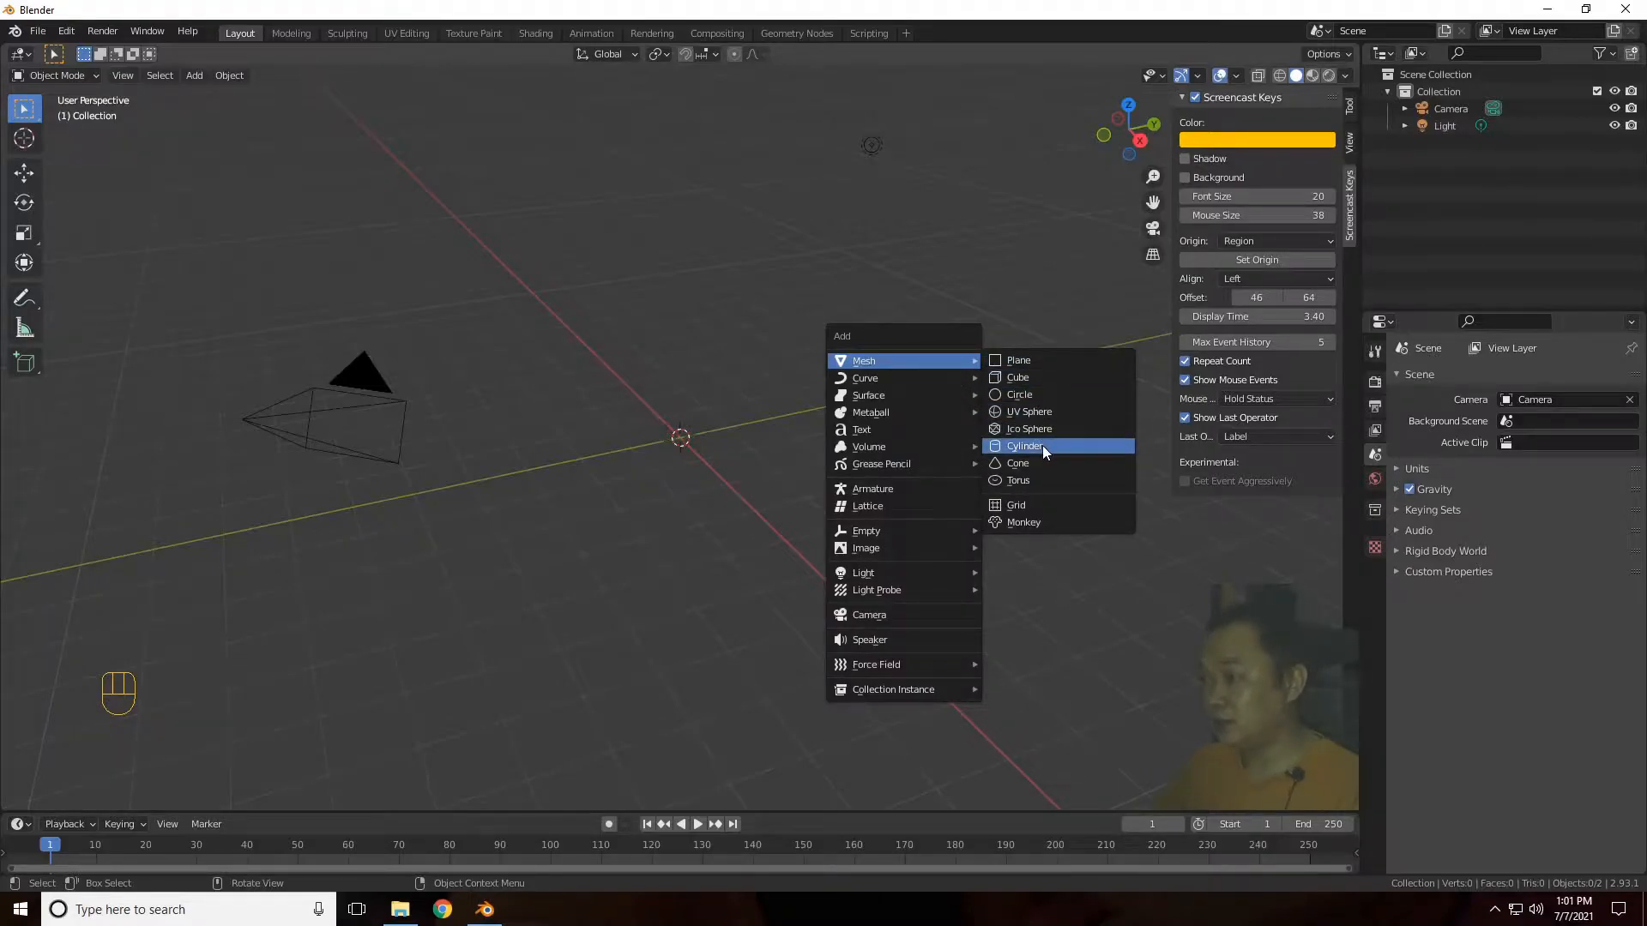
left_click(1069, 449)
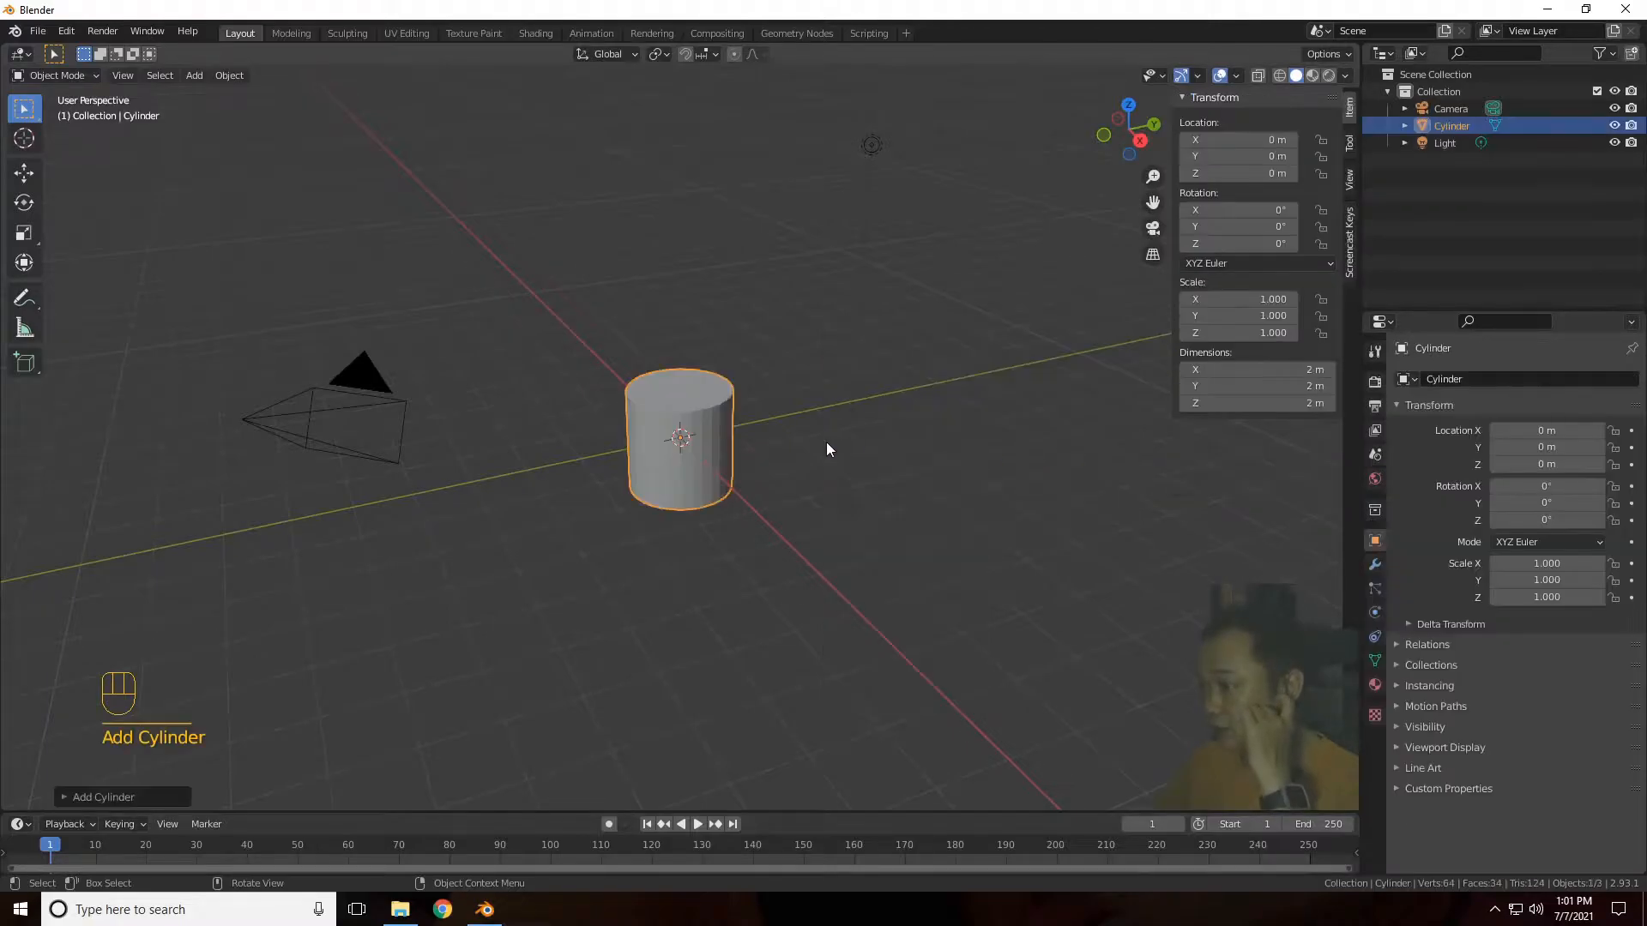
Step: Set the cylinder's dimensions to 0.1 m in X, 0.1 m in Y and 5 cm in Z
scroll(944, 522, "up", 7)
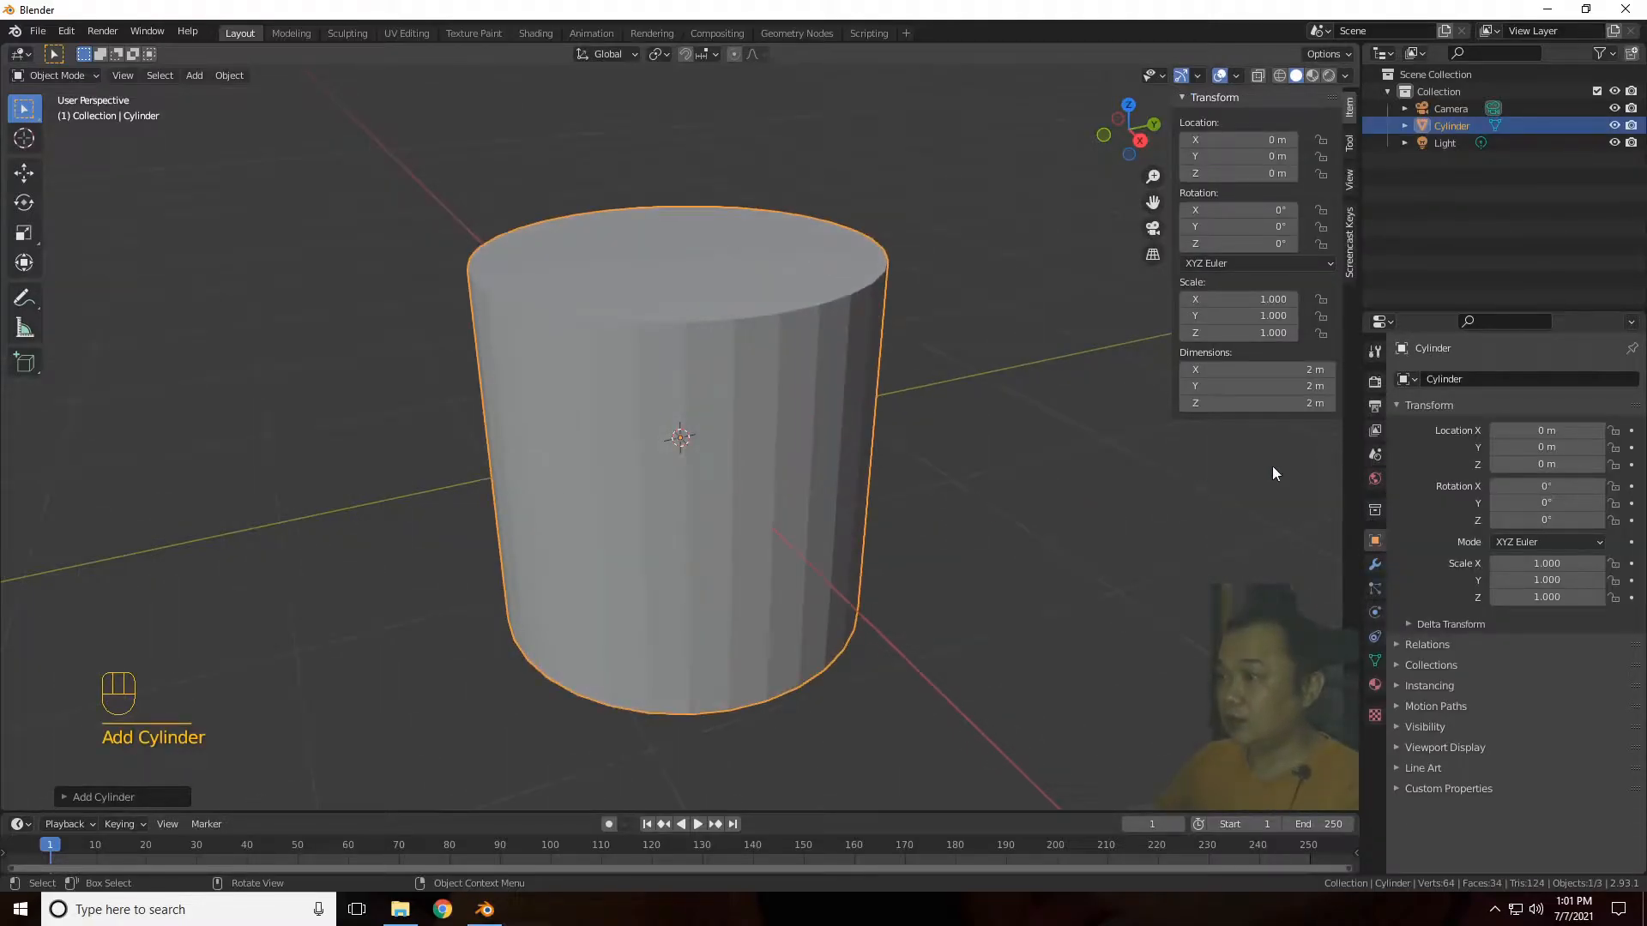
left_click(1282, 371)
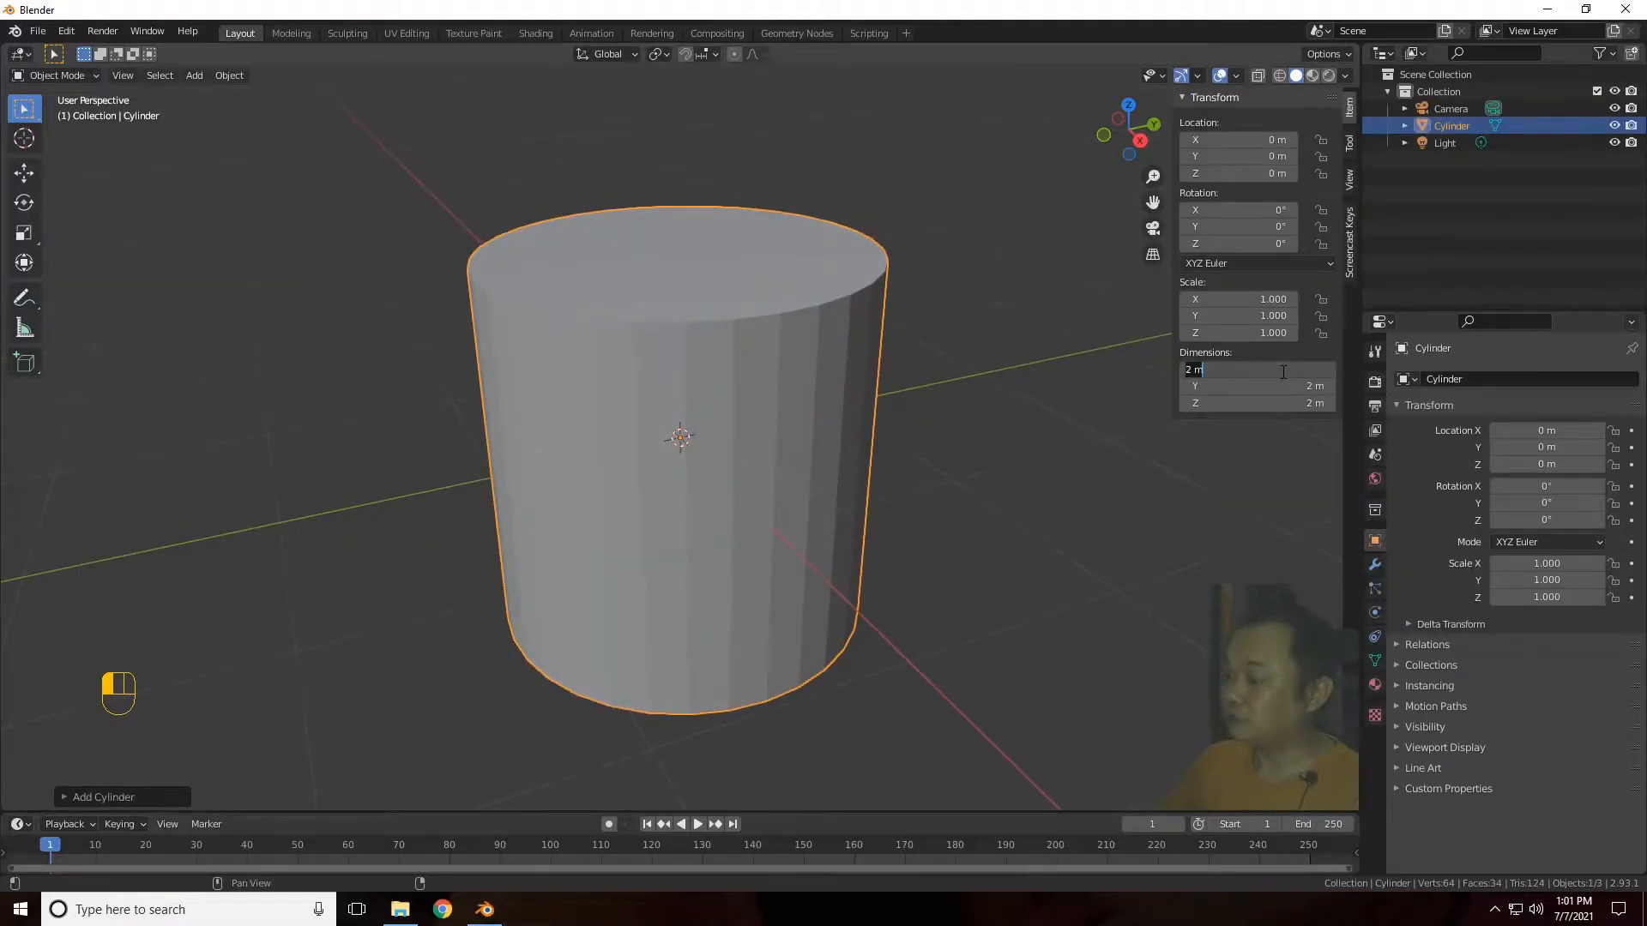
type("0.1")
key("Return")
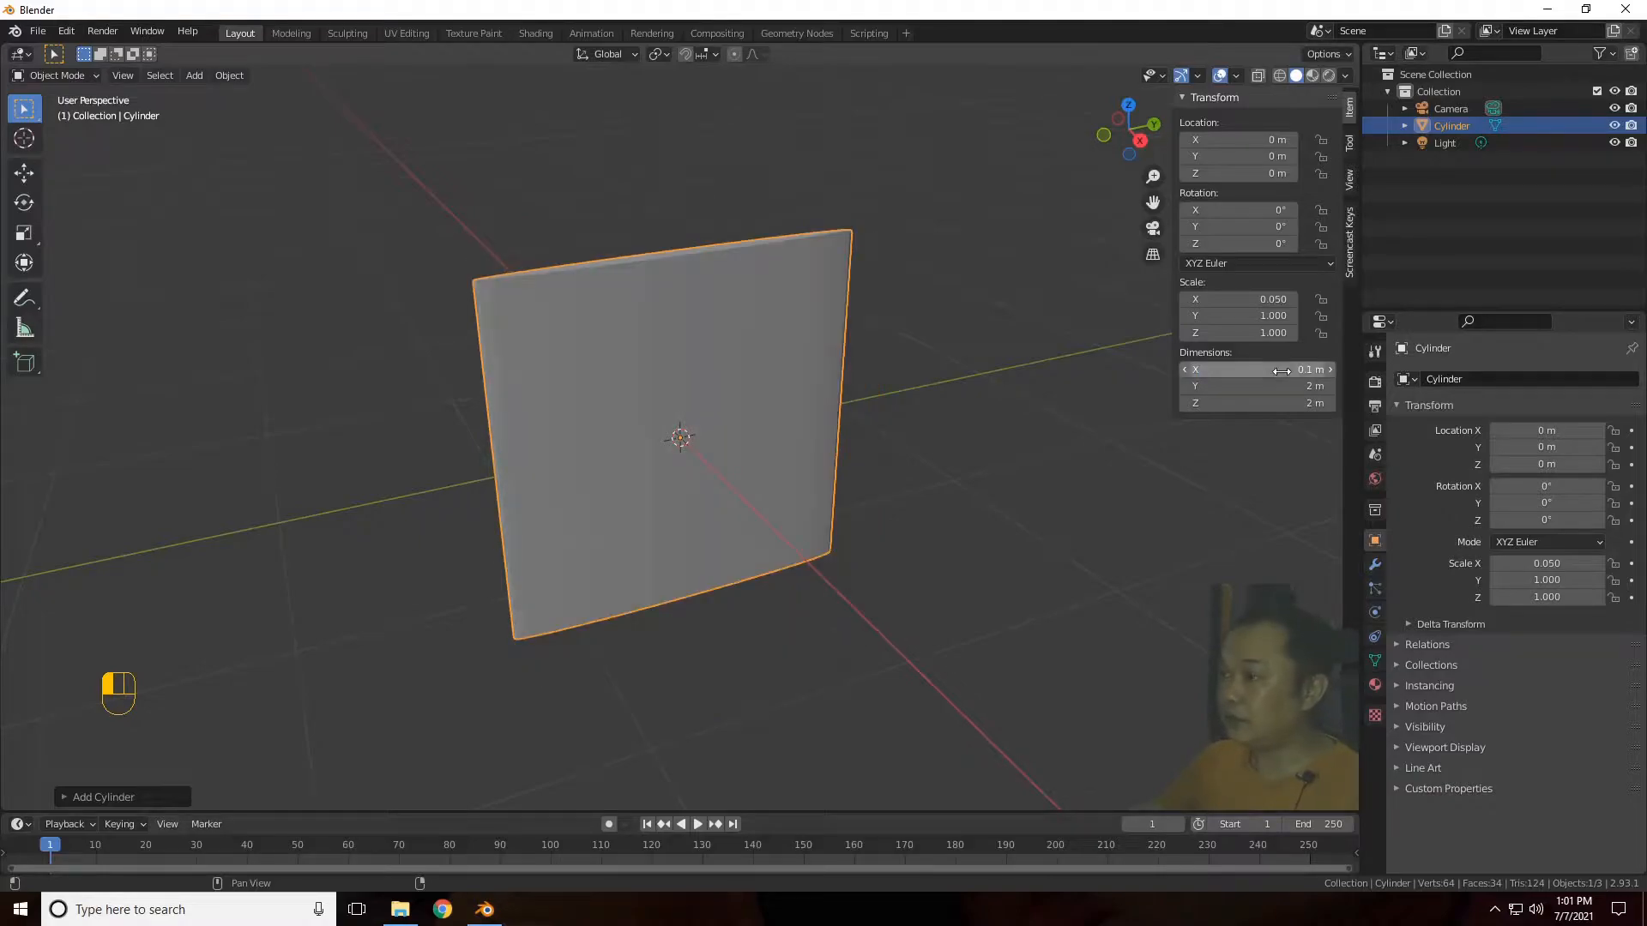
left_click(1283, 386)
type("0.1")
key("Return")
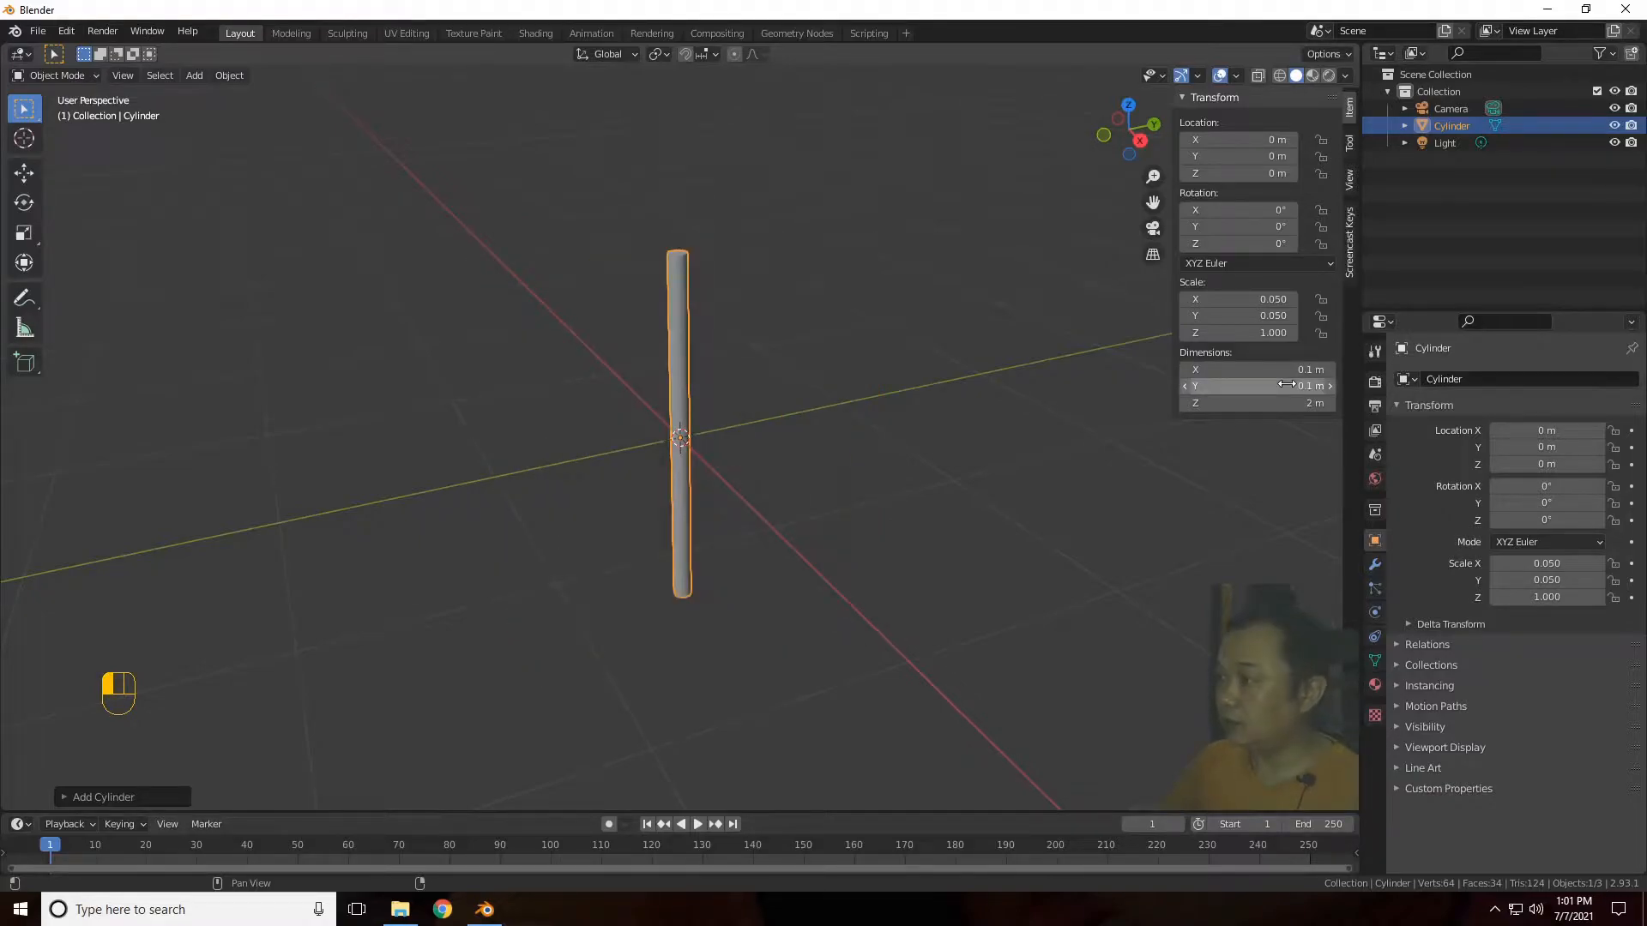
left_click(1299, 403)
type("5")
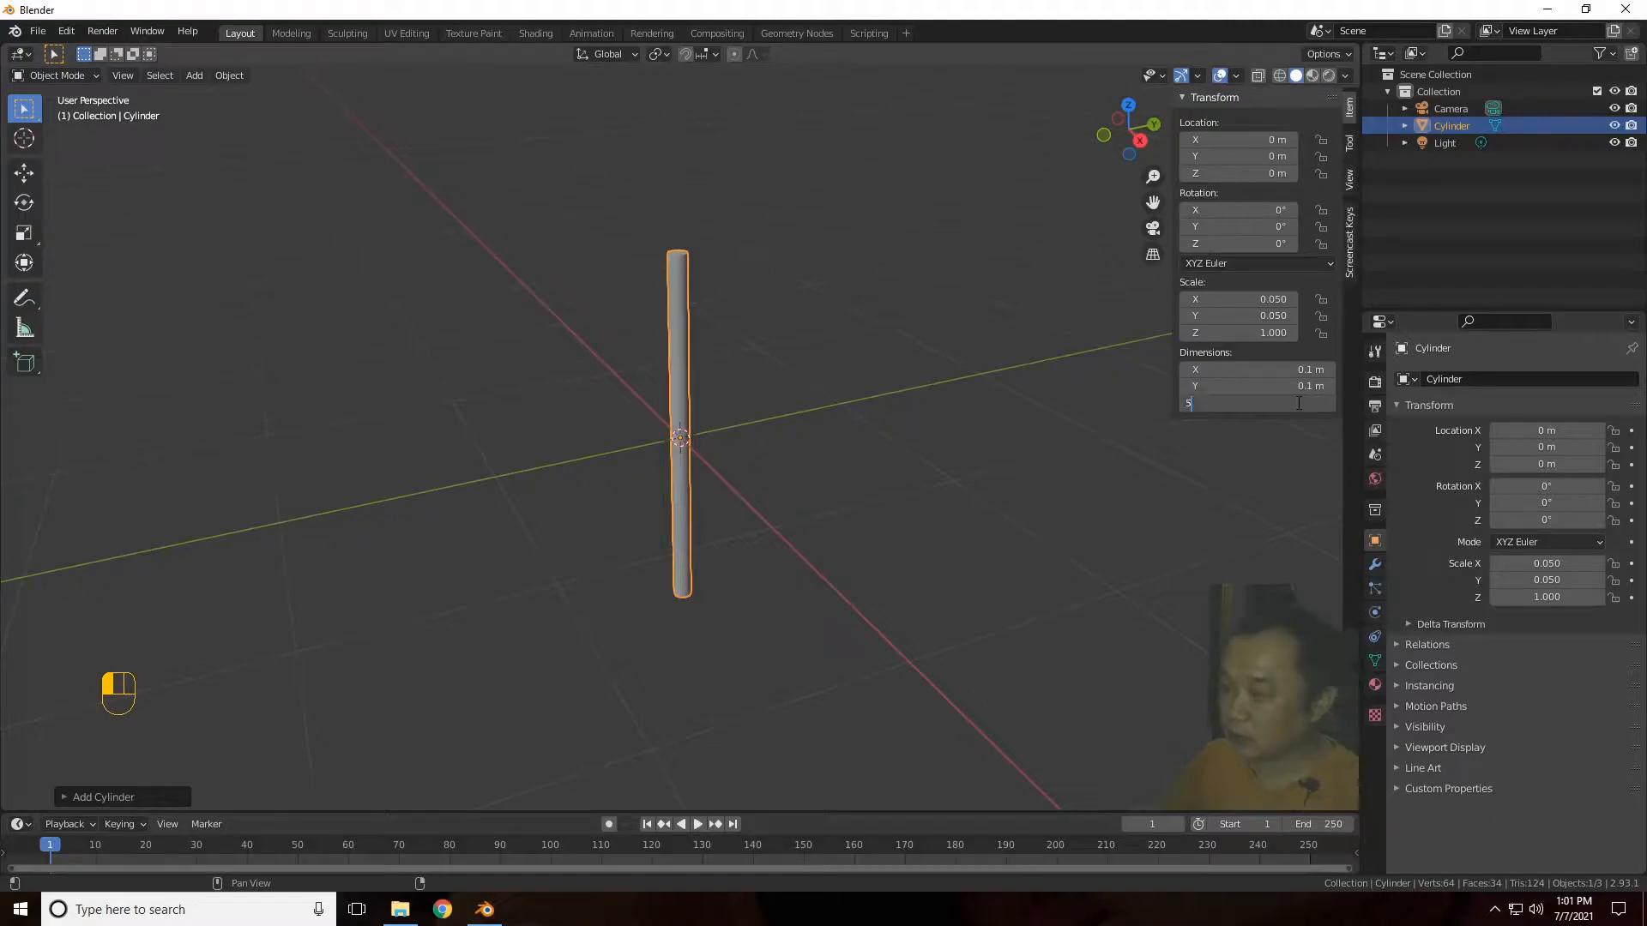
type("cm")
key("Return")
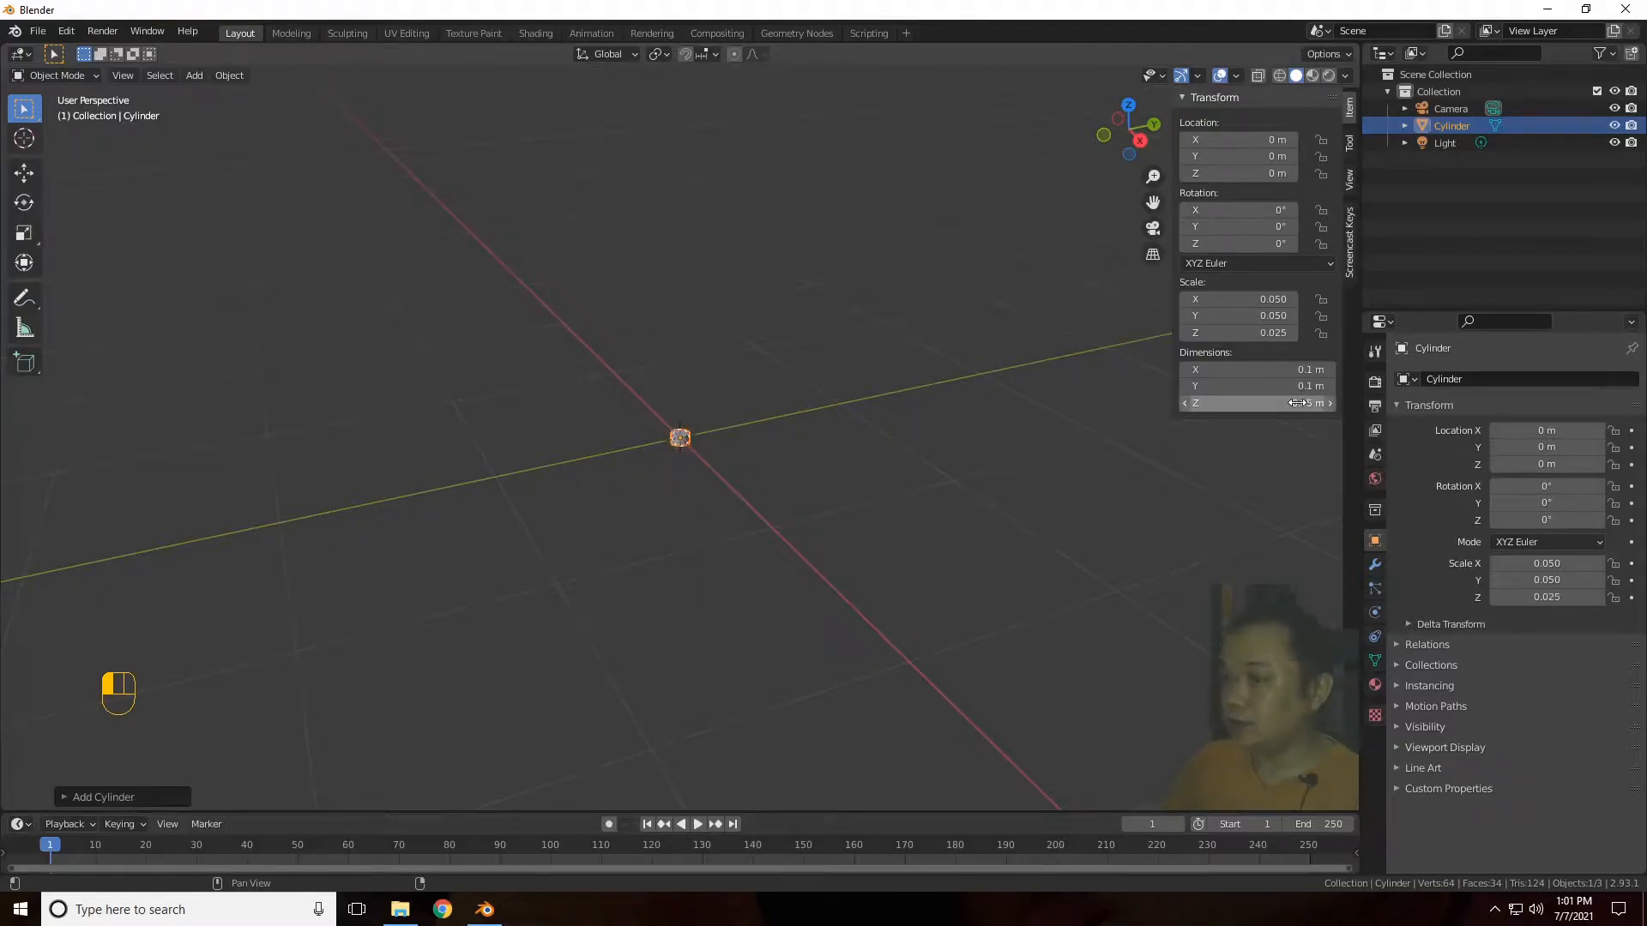
Step: In Edit Mode, inset the cylinder's top face by about 0.1 m and extrude the inner face slightly upward
key("KP_Decimal")
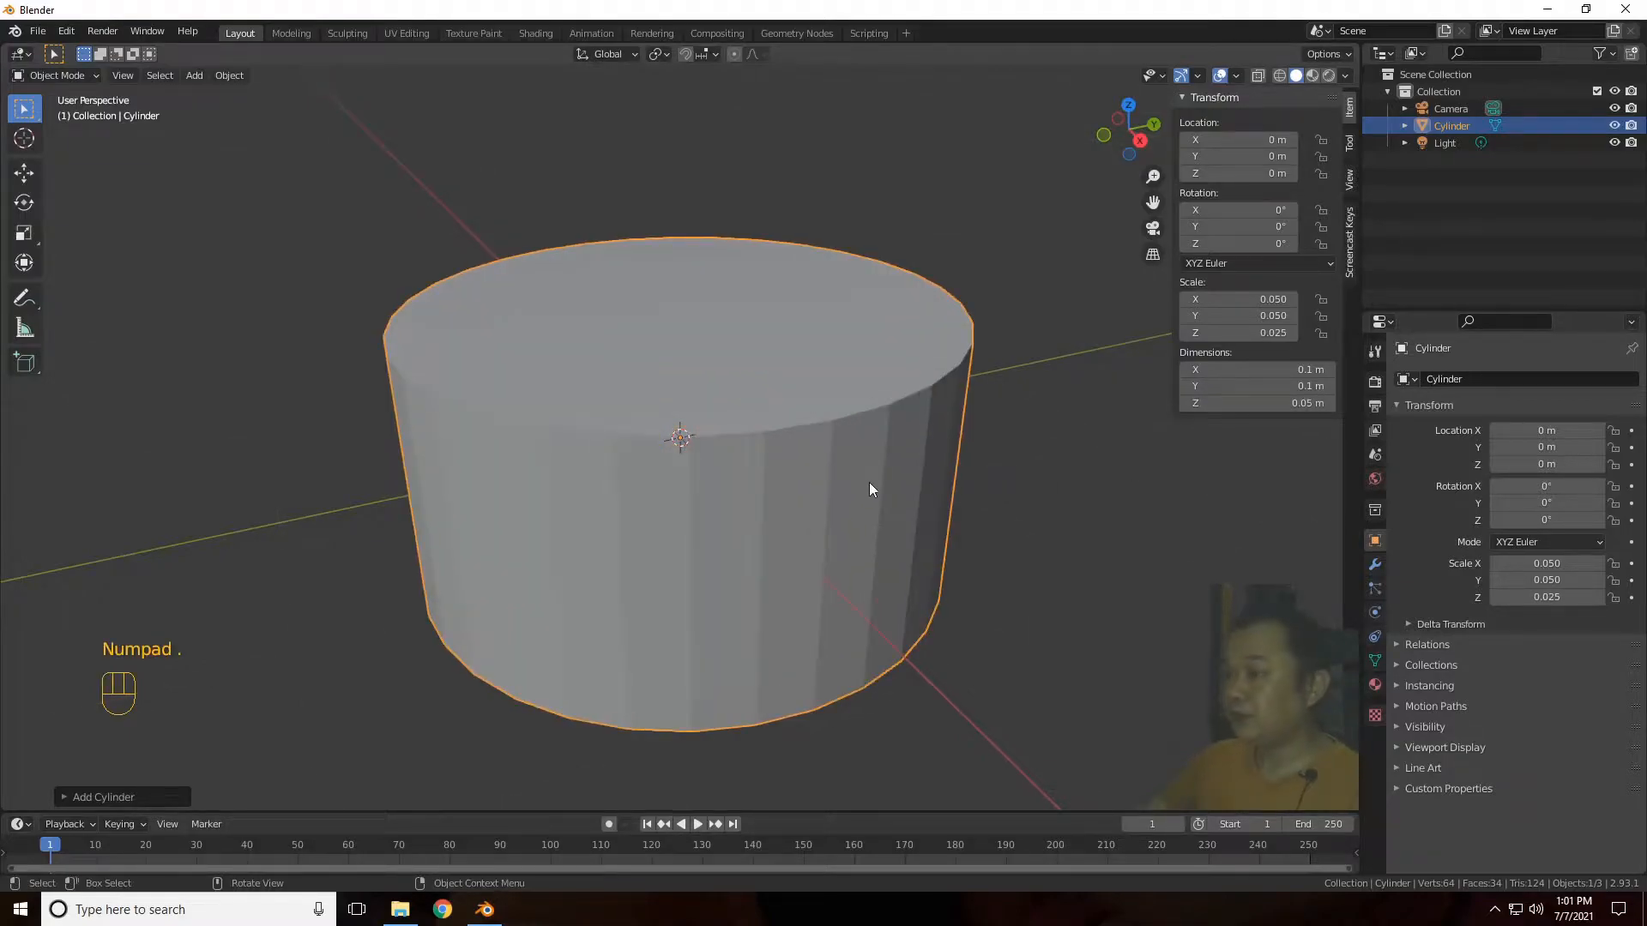
key("Tab")
key("3")
left_click(837, 375)
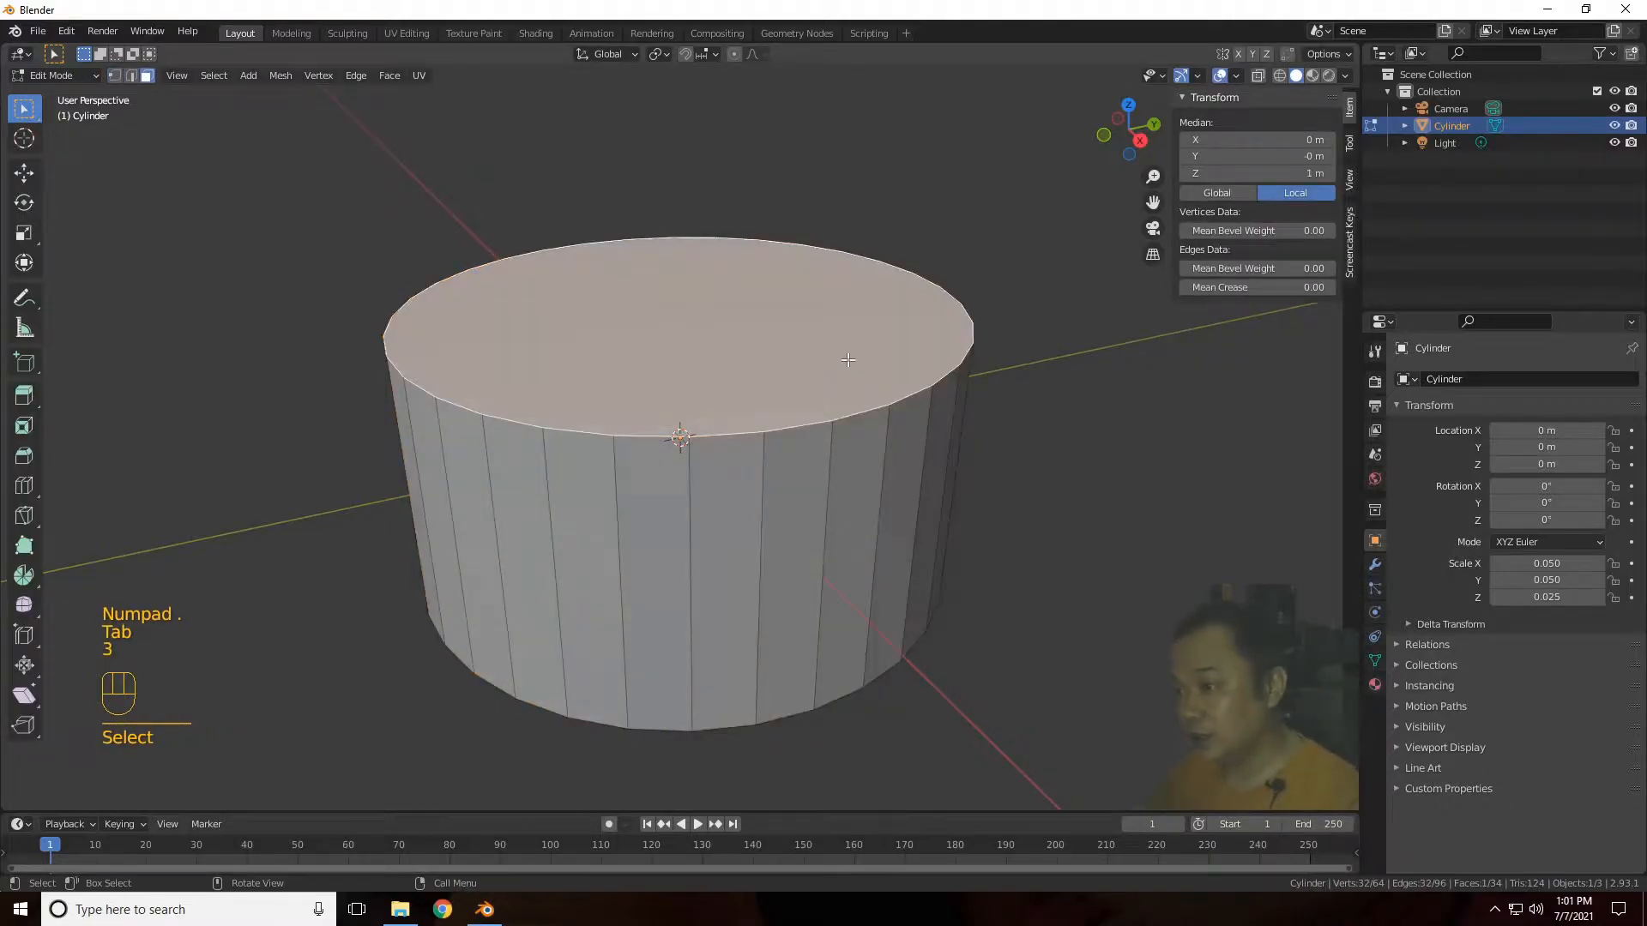
key("i")
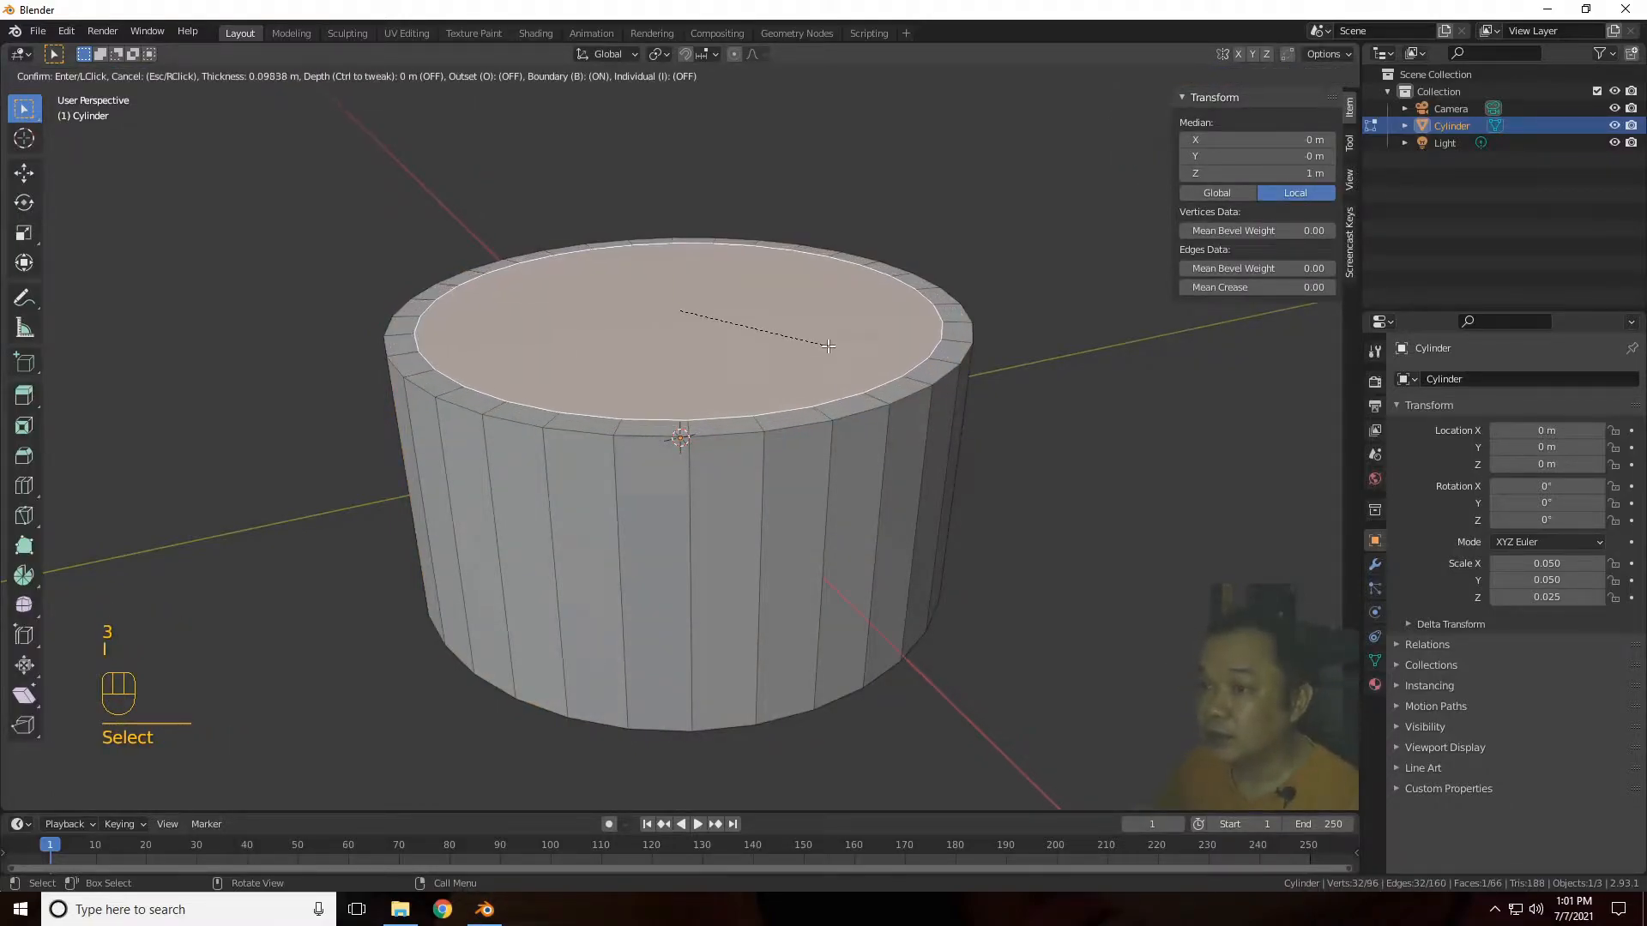
left_click(828, 345)
key("e")
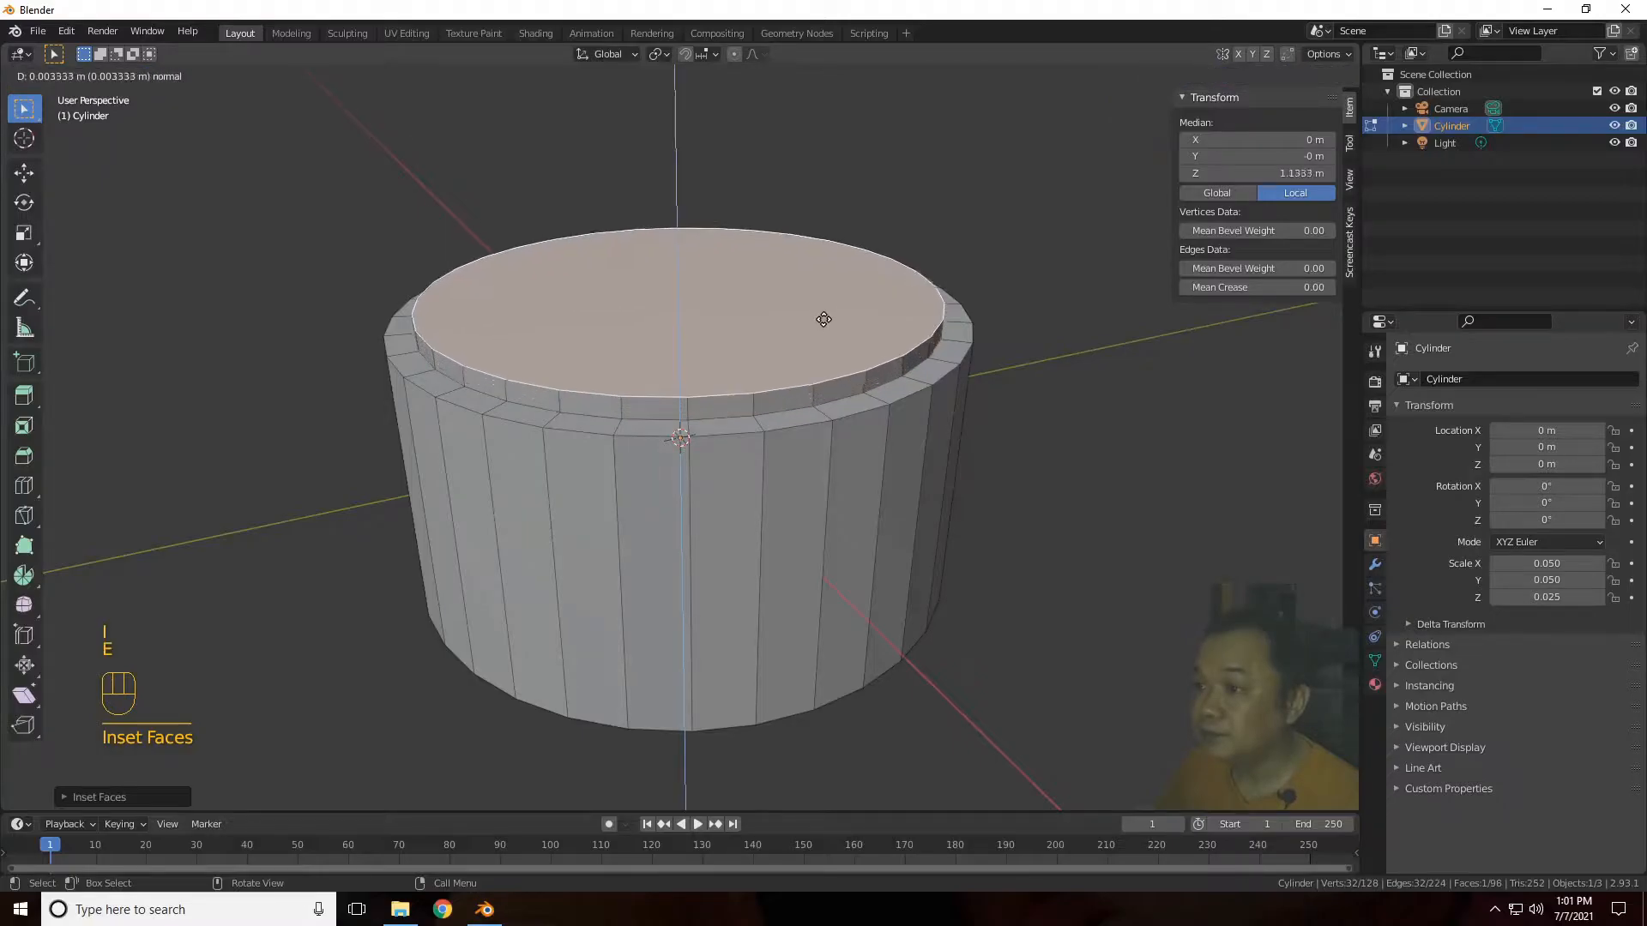
left_click(829, 321)
Step: Extrude the top face in place, scale it outward by about 1.09, and extrude it up about 0.003 m as a rim
key("i")
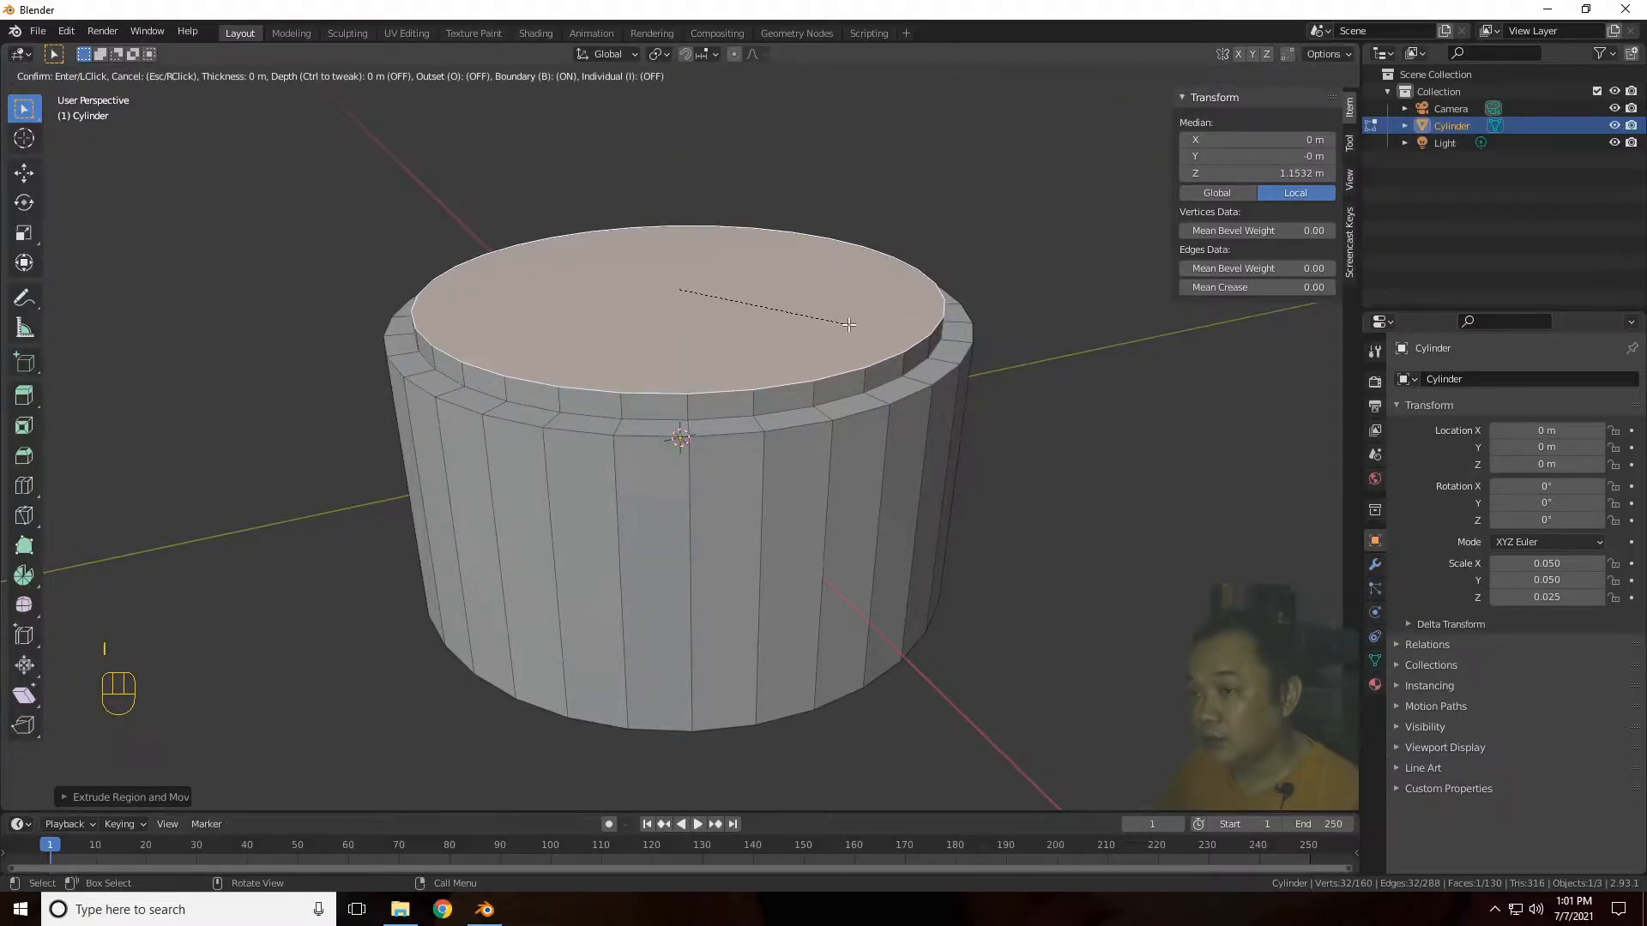
key("Escape")
key("e")
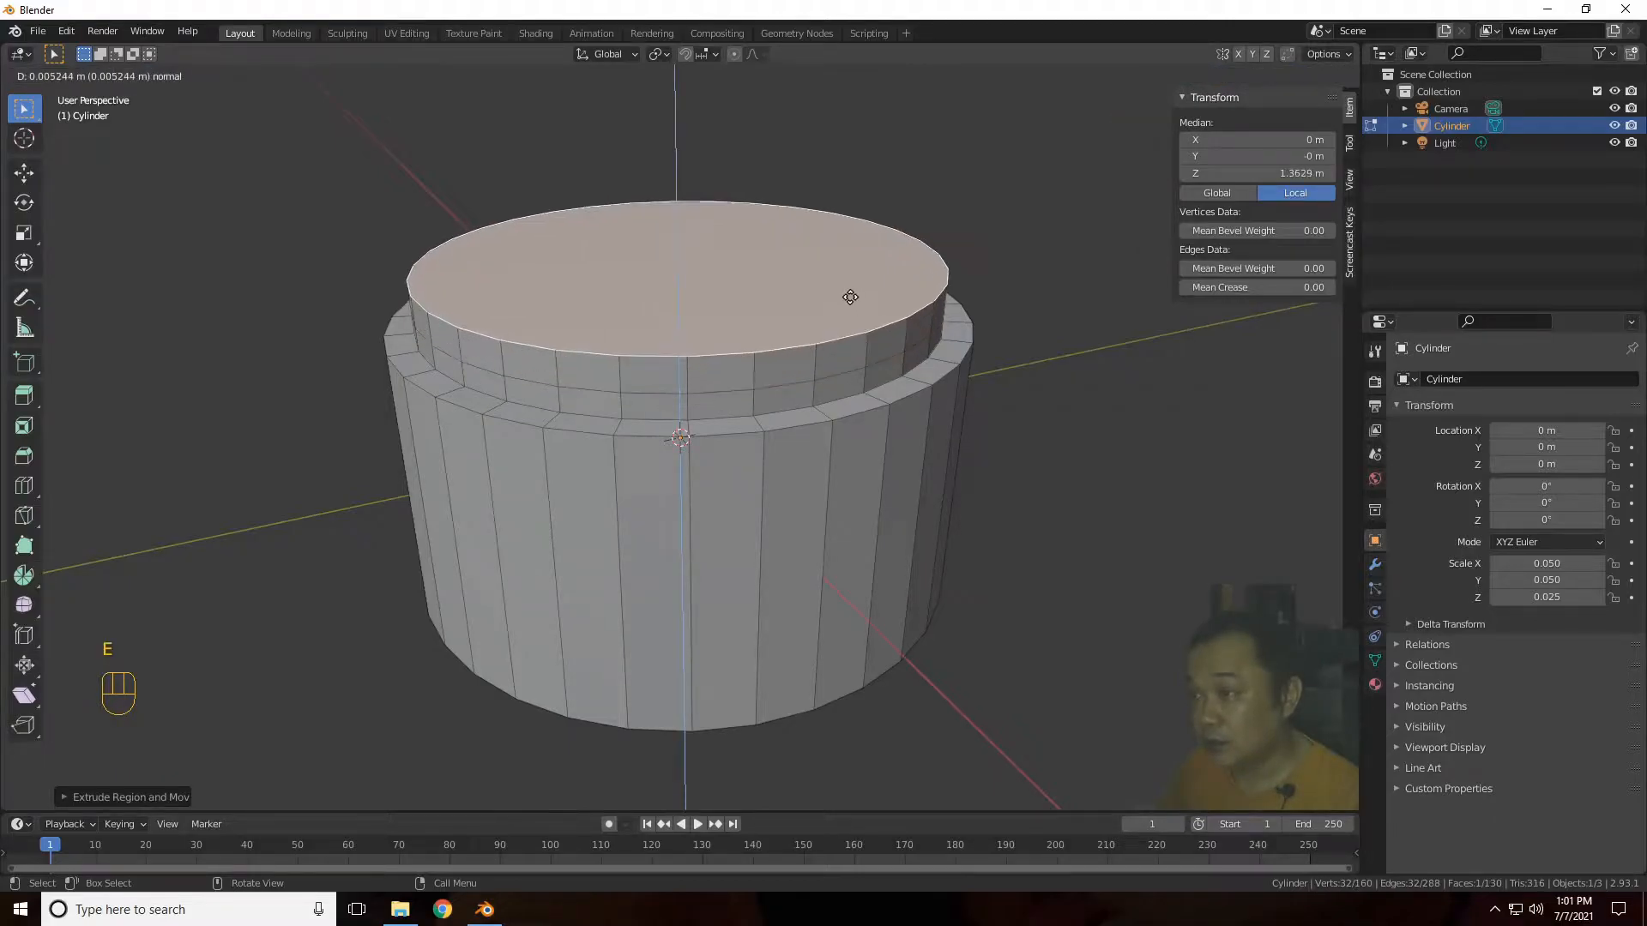
right_click(852, 299)
key("s")
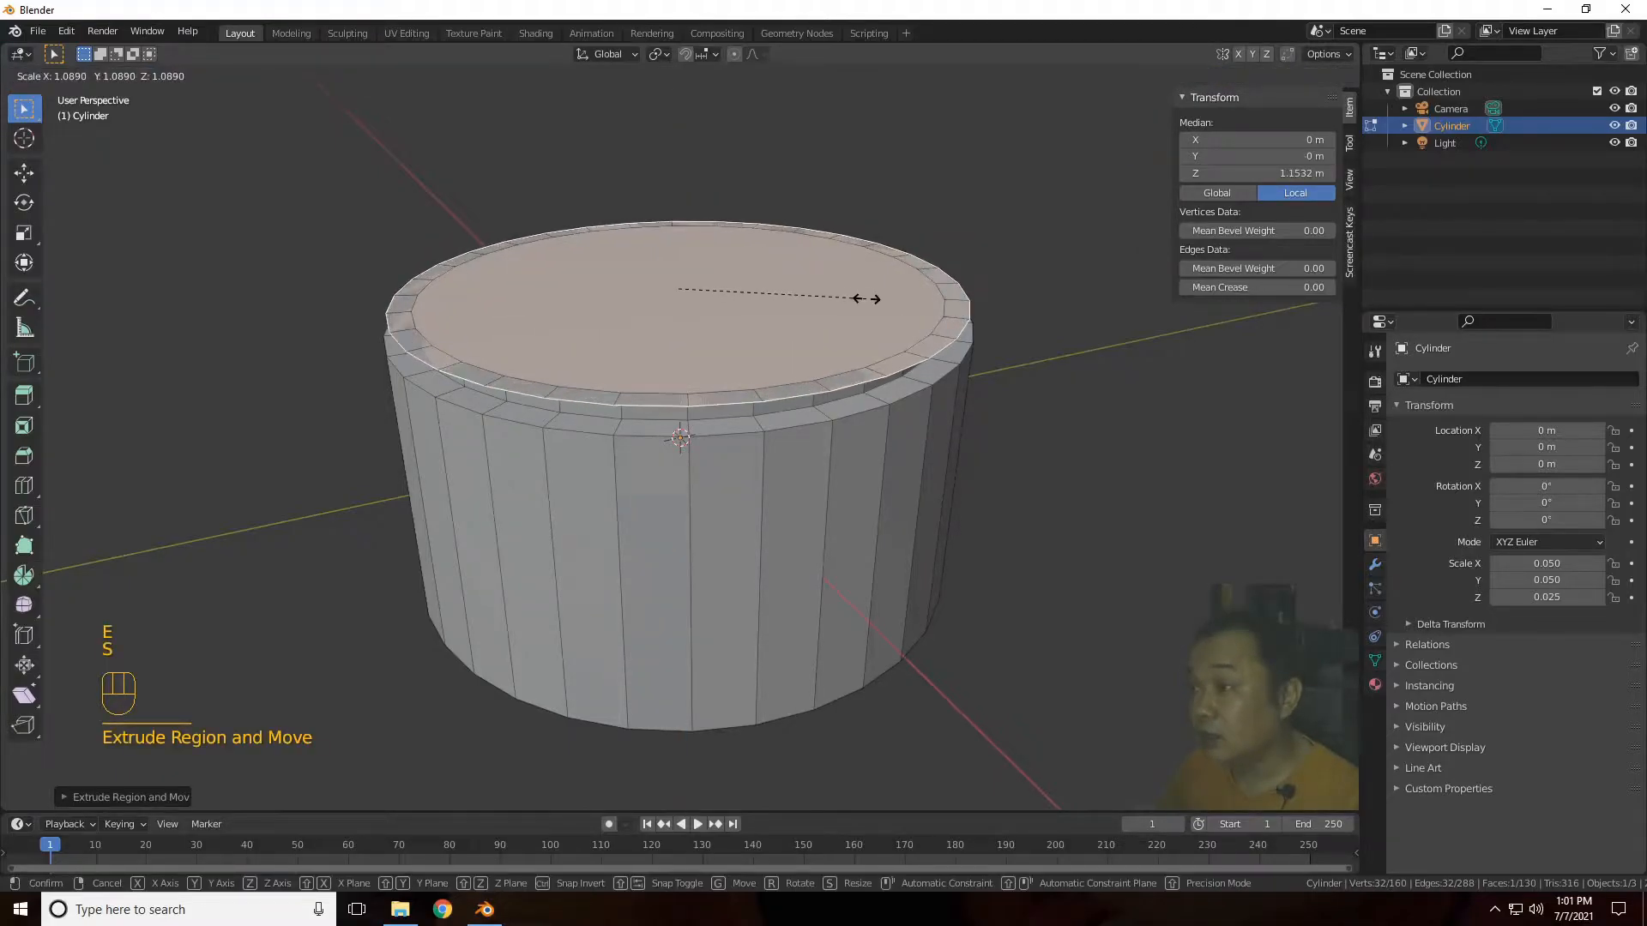
left_click(865, 298)
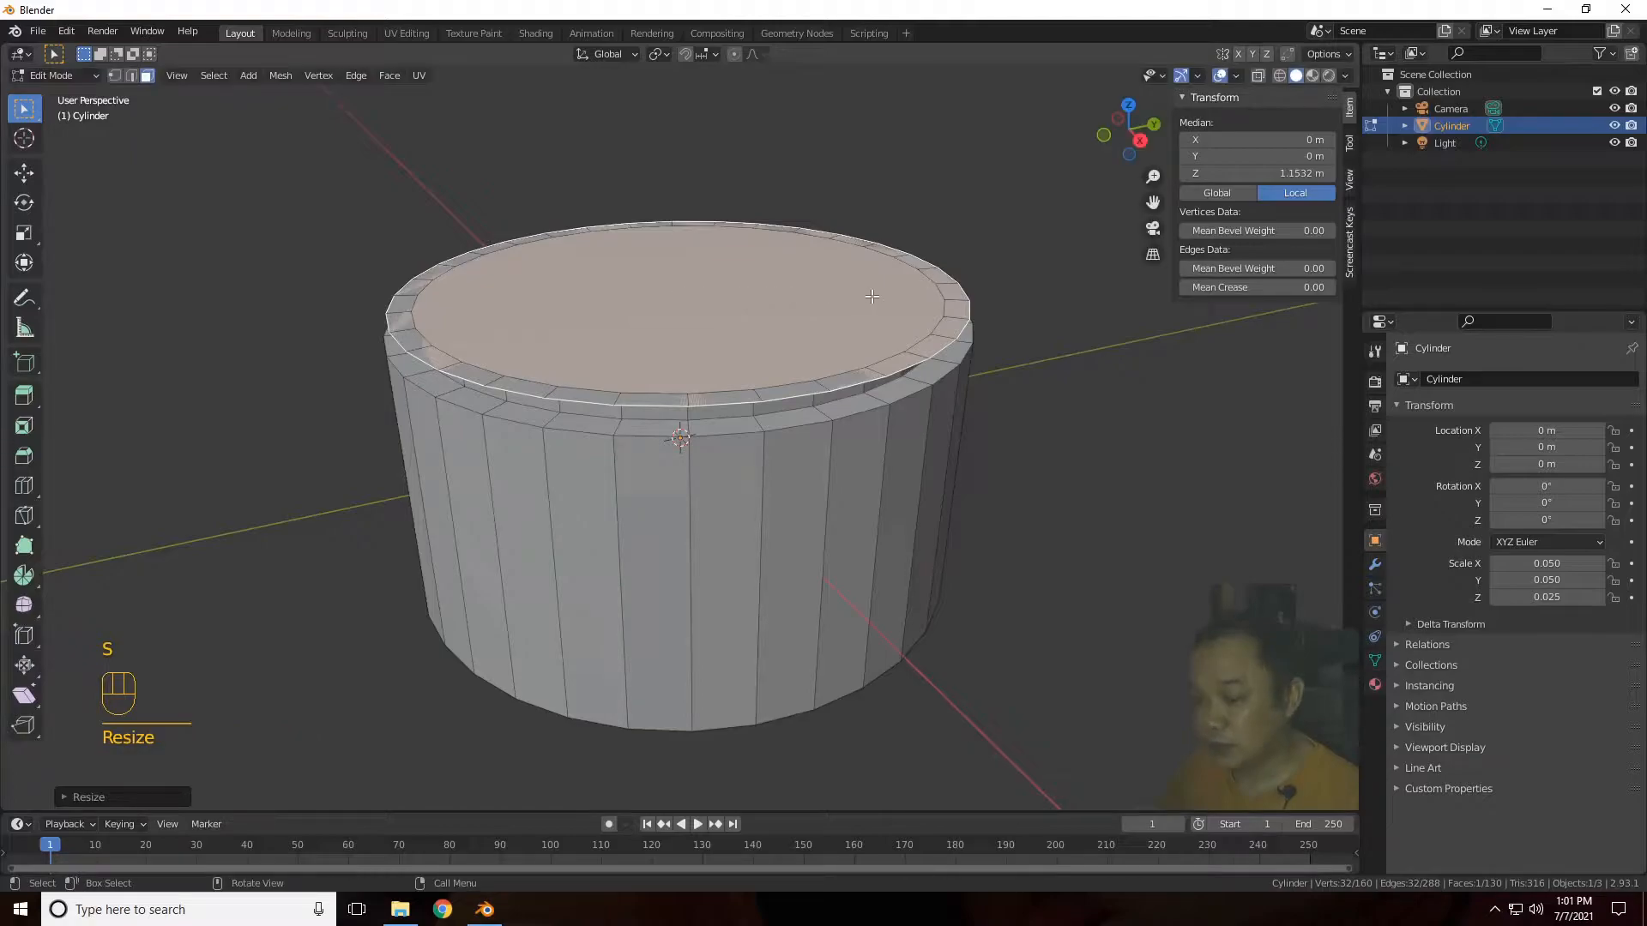
key("e")
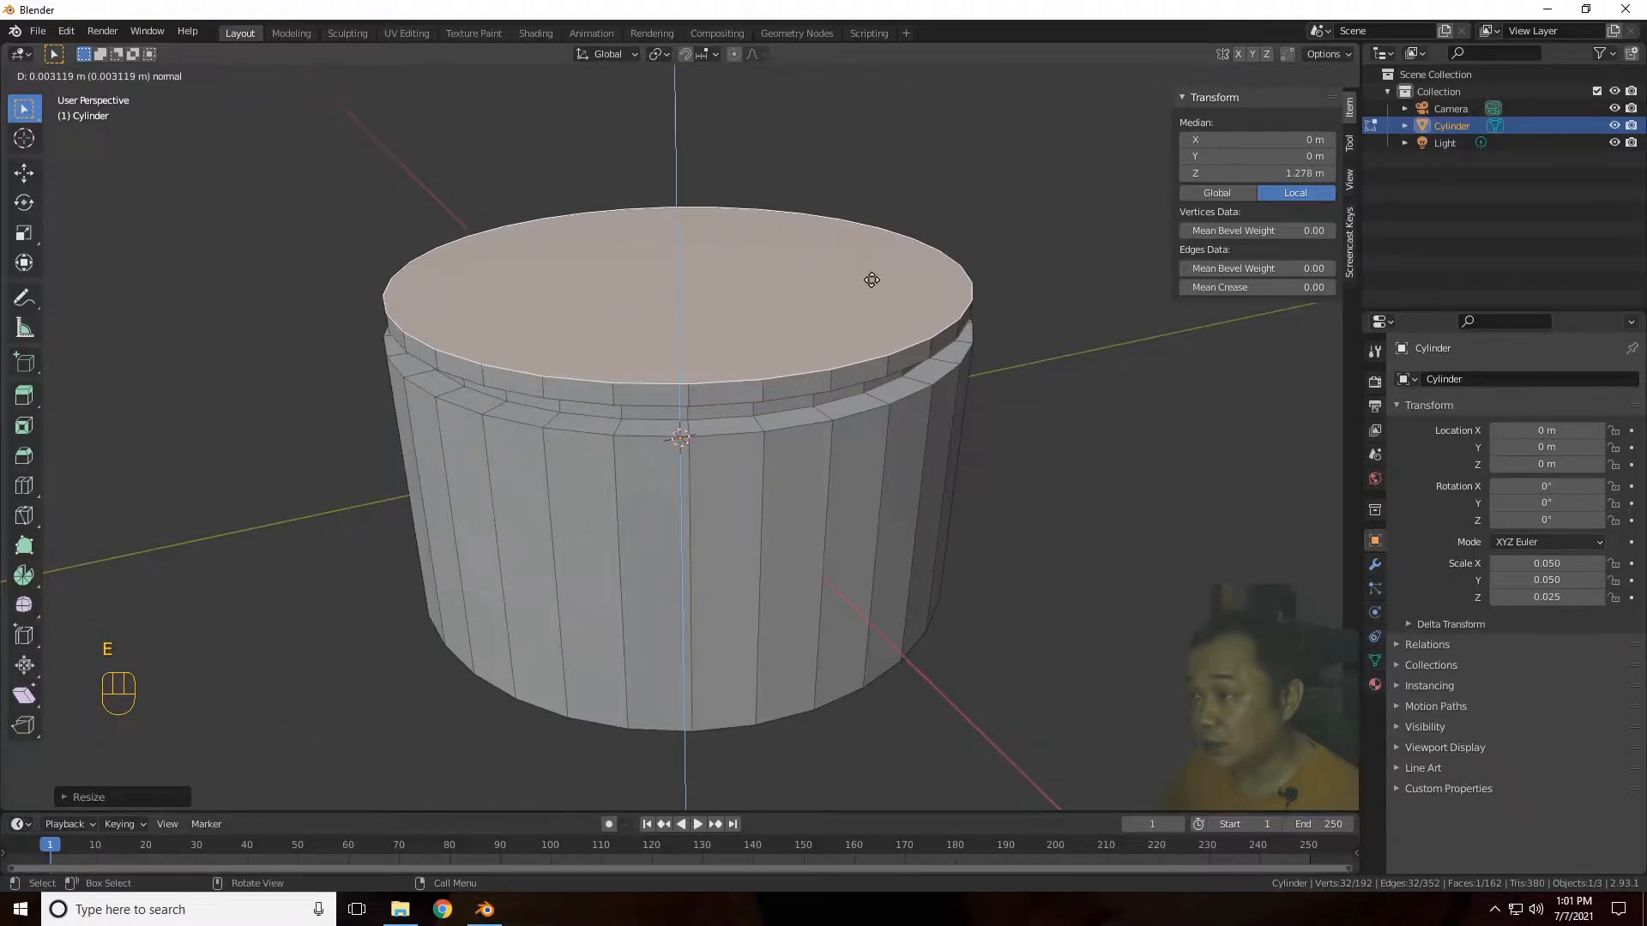
left_click(877, 282)
Step: Extrude the top face upward again and scale it down to less than half its width to form a tapered cone section
key("e")
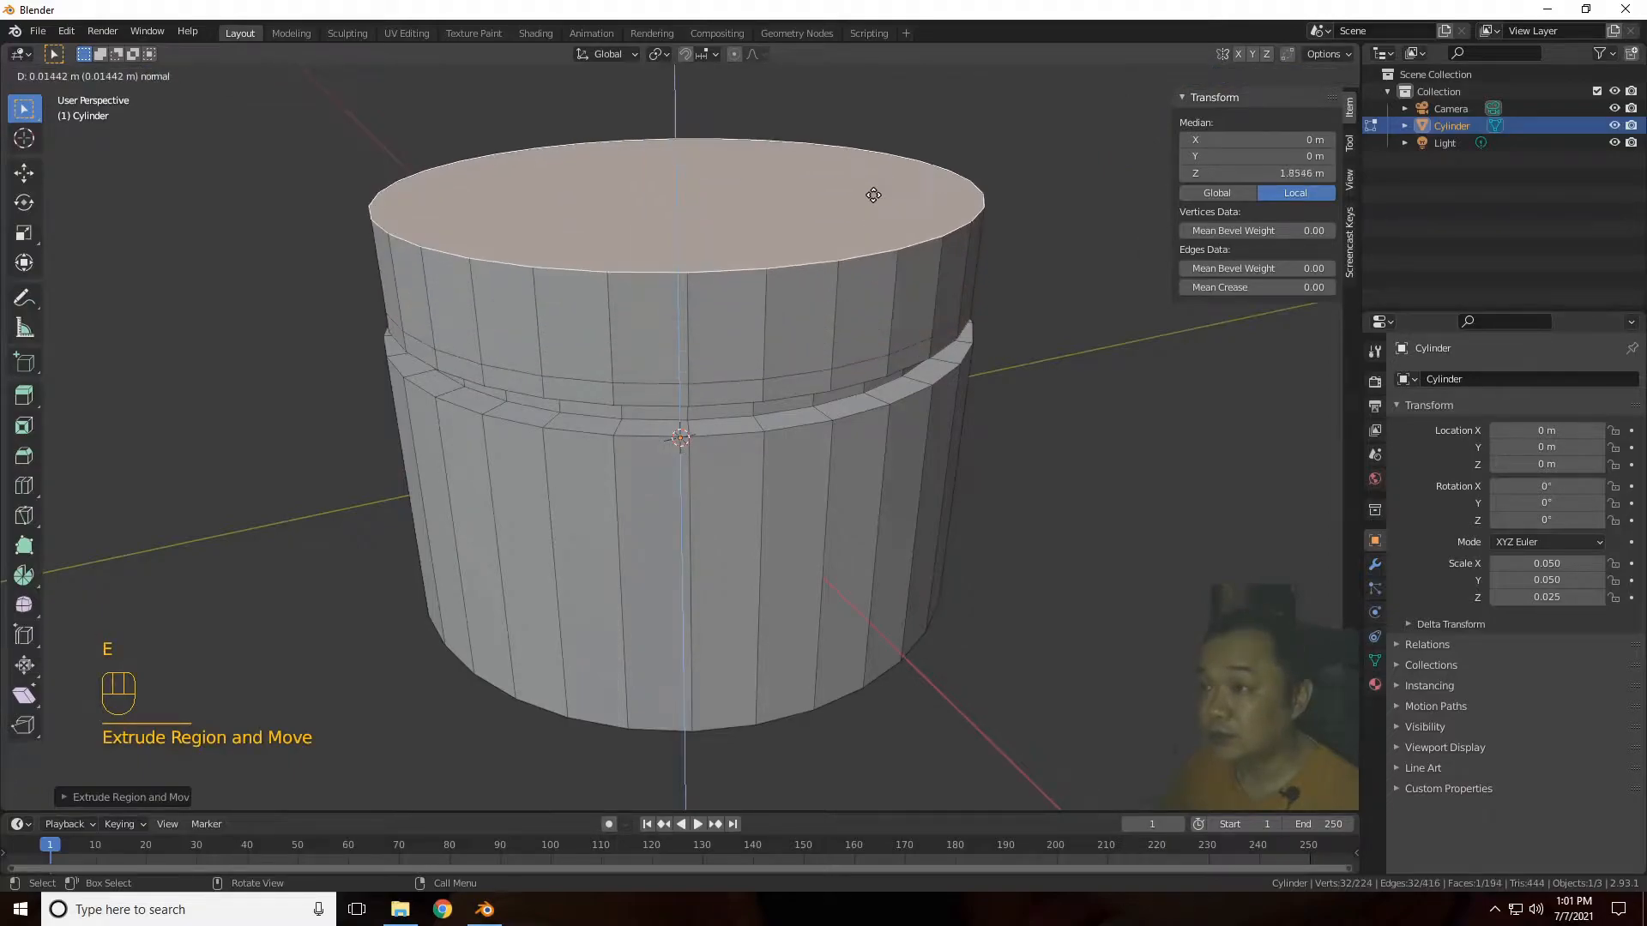
left_click(880, 144)
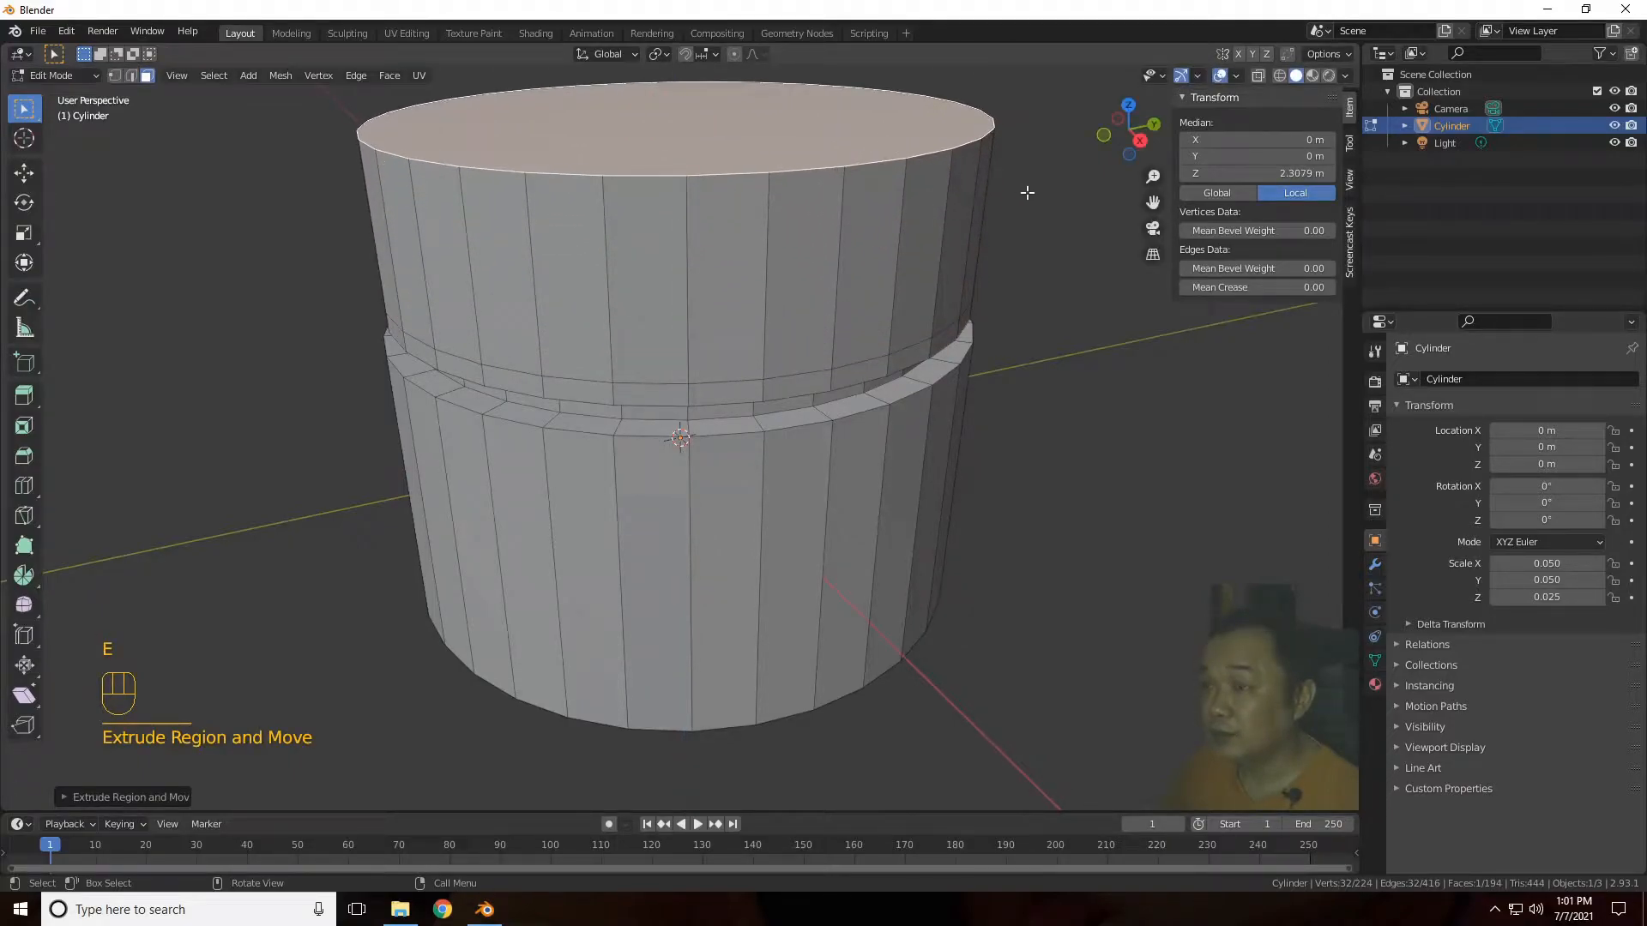
key("s")
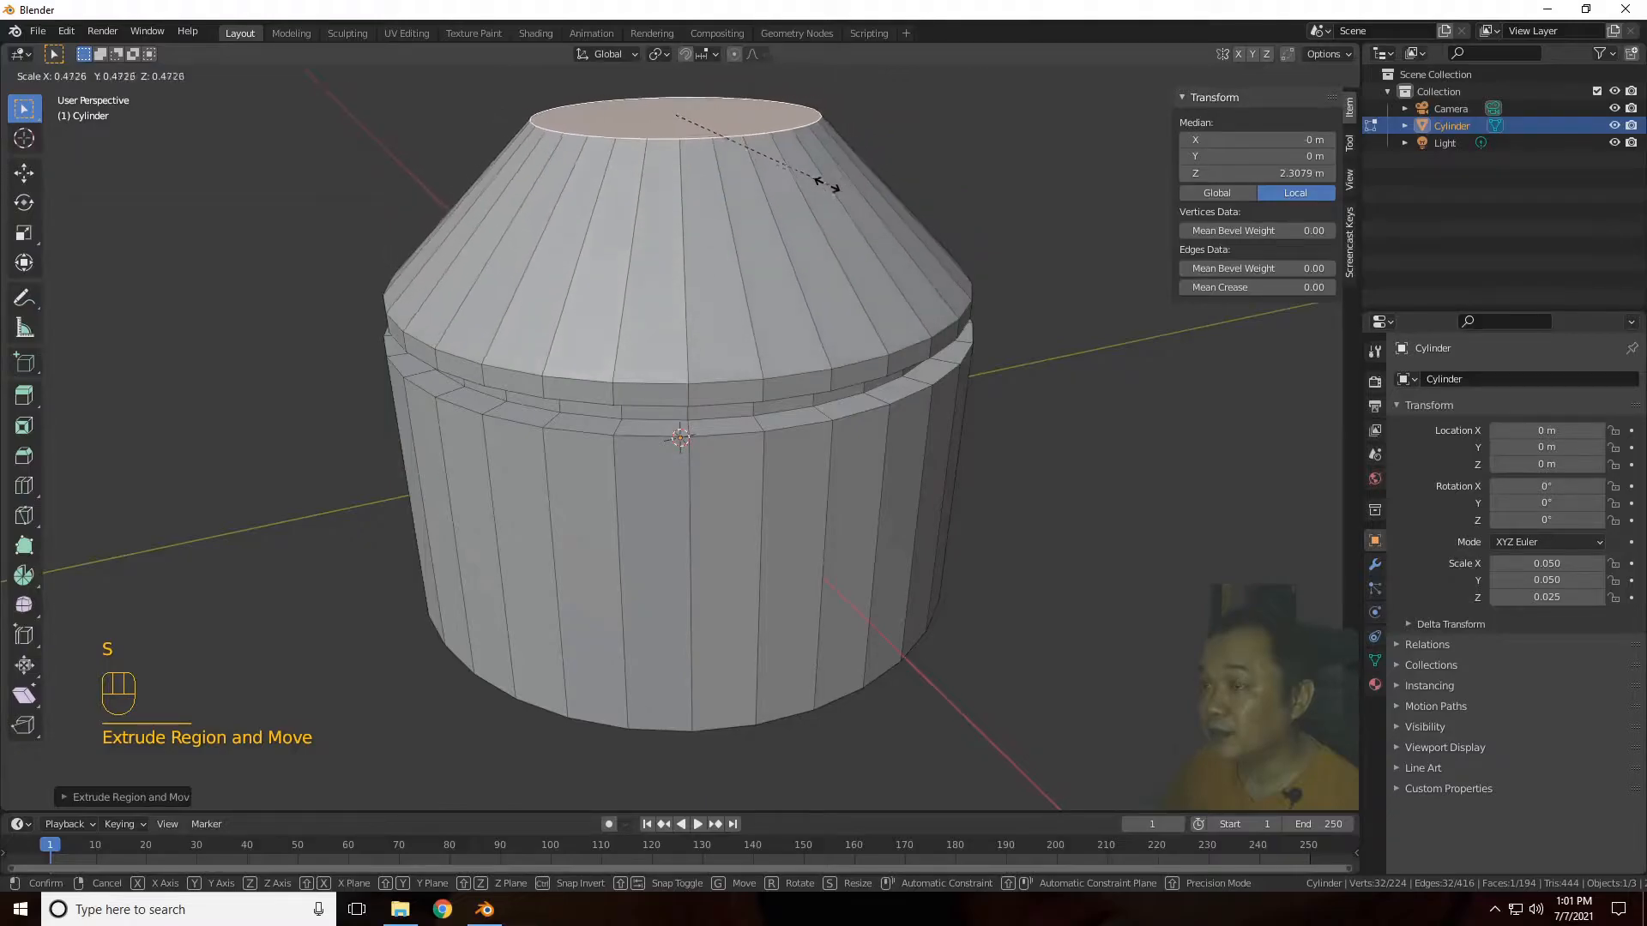
left_click(771, 166)
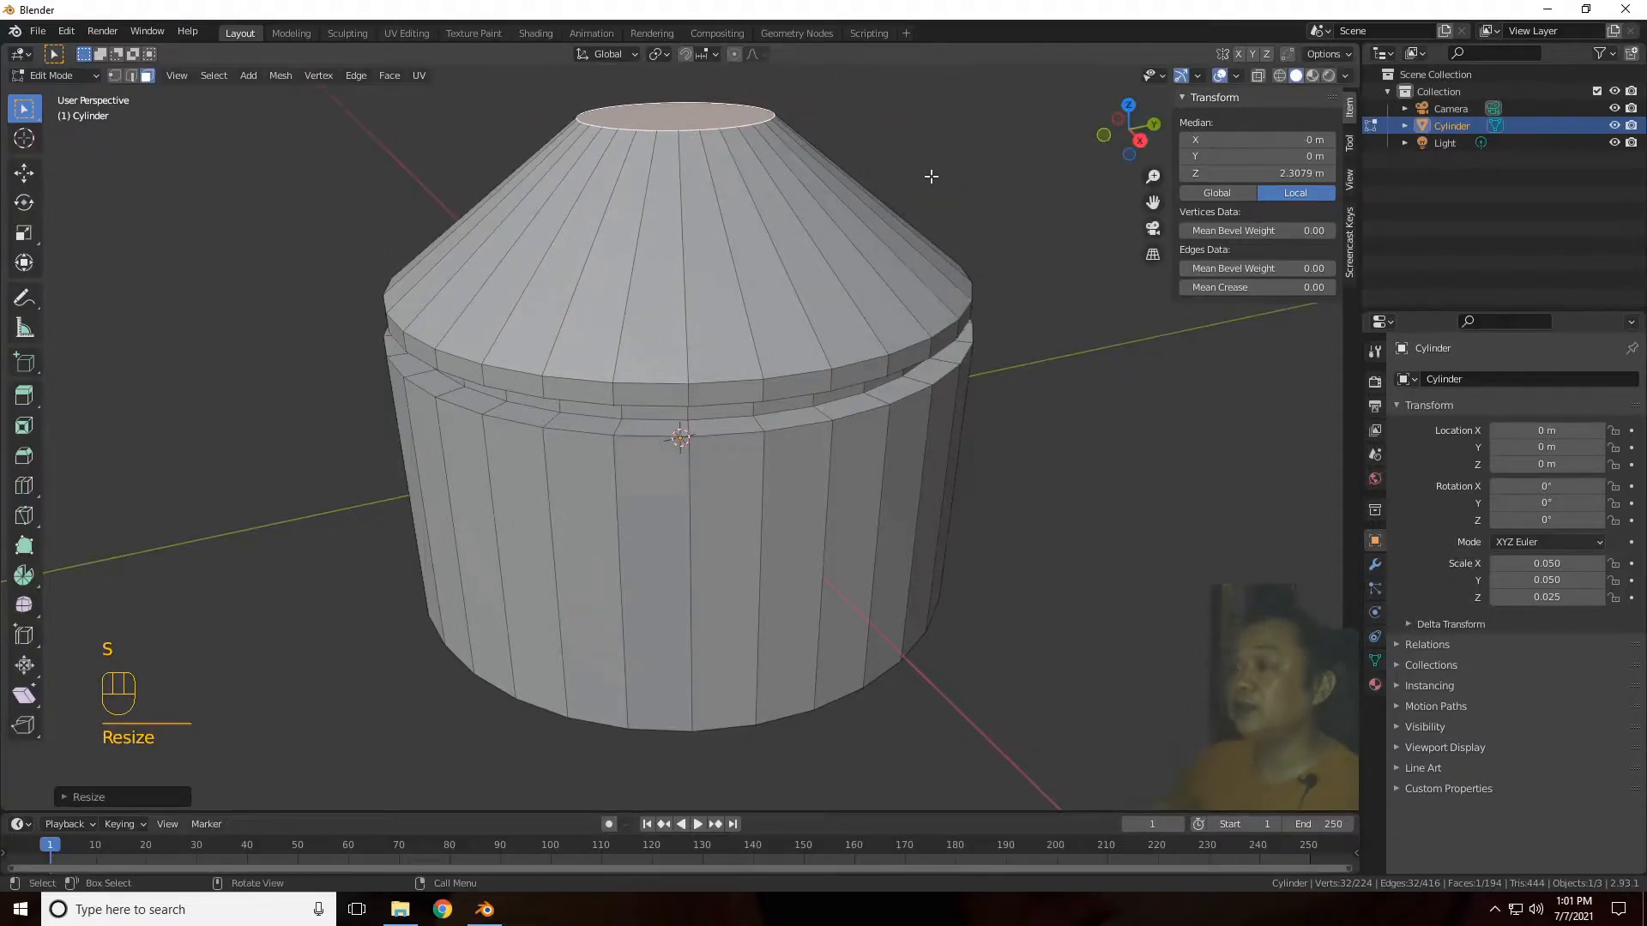
Step: Add 8 evenly spaced horizontal loop cuts around the tapered top section
left_click_drag(1132, 150, 1112, 123)
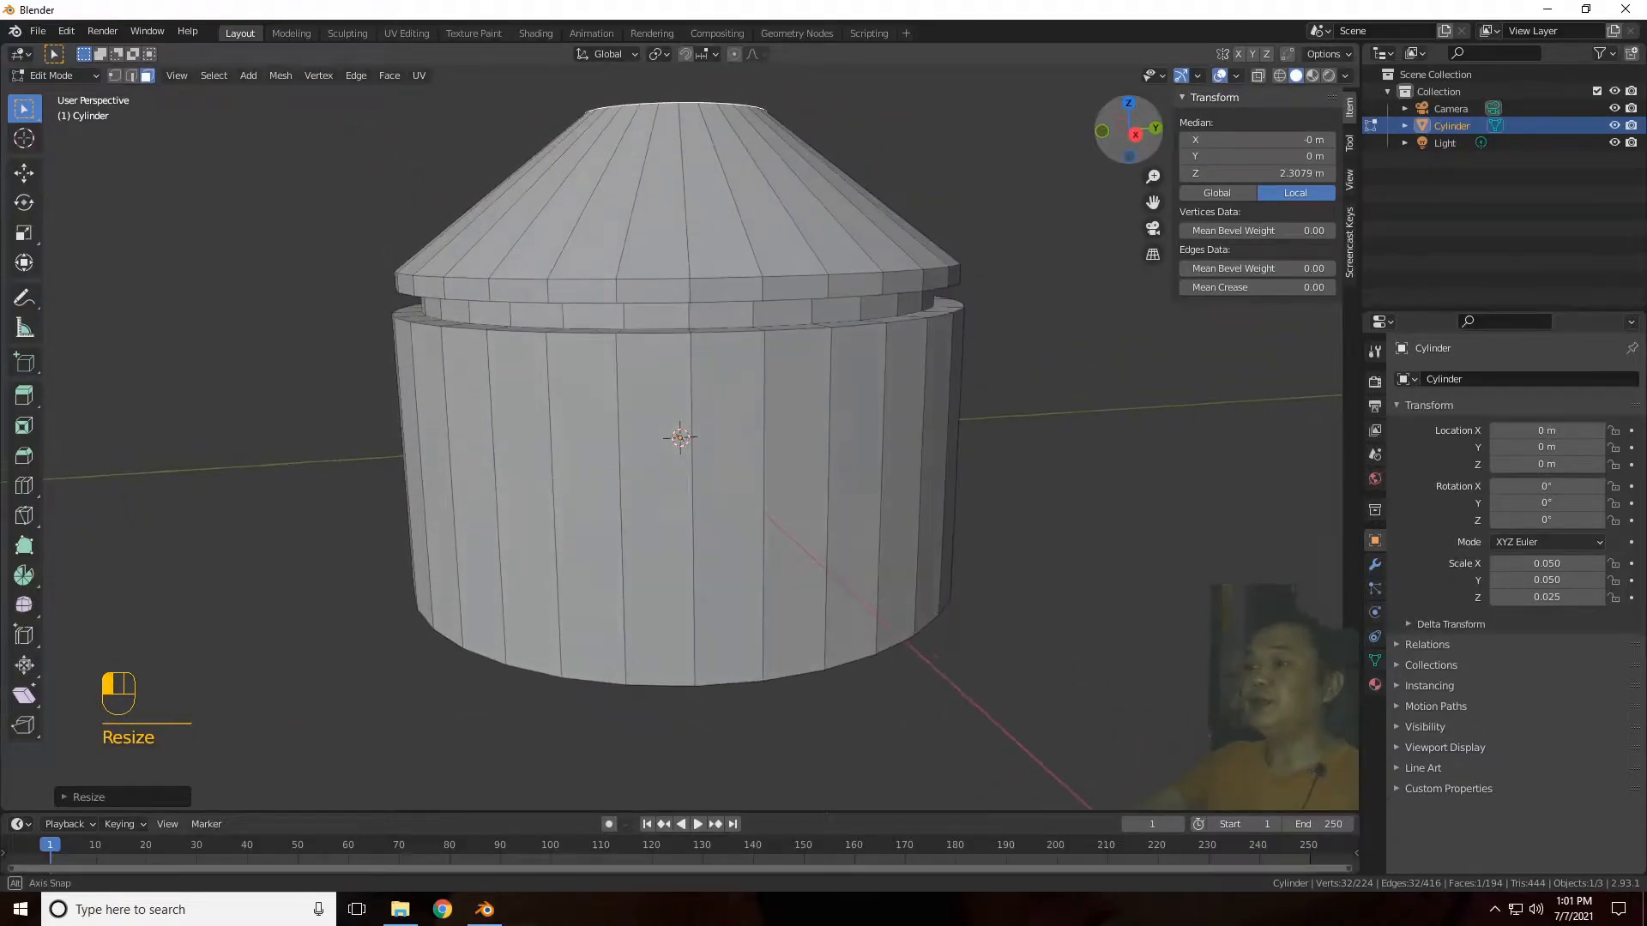
left_click_drag(1153, 202, 1158, 310)
left_click_drag(1136, 147, 1090, 224)
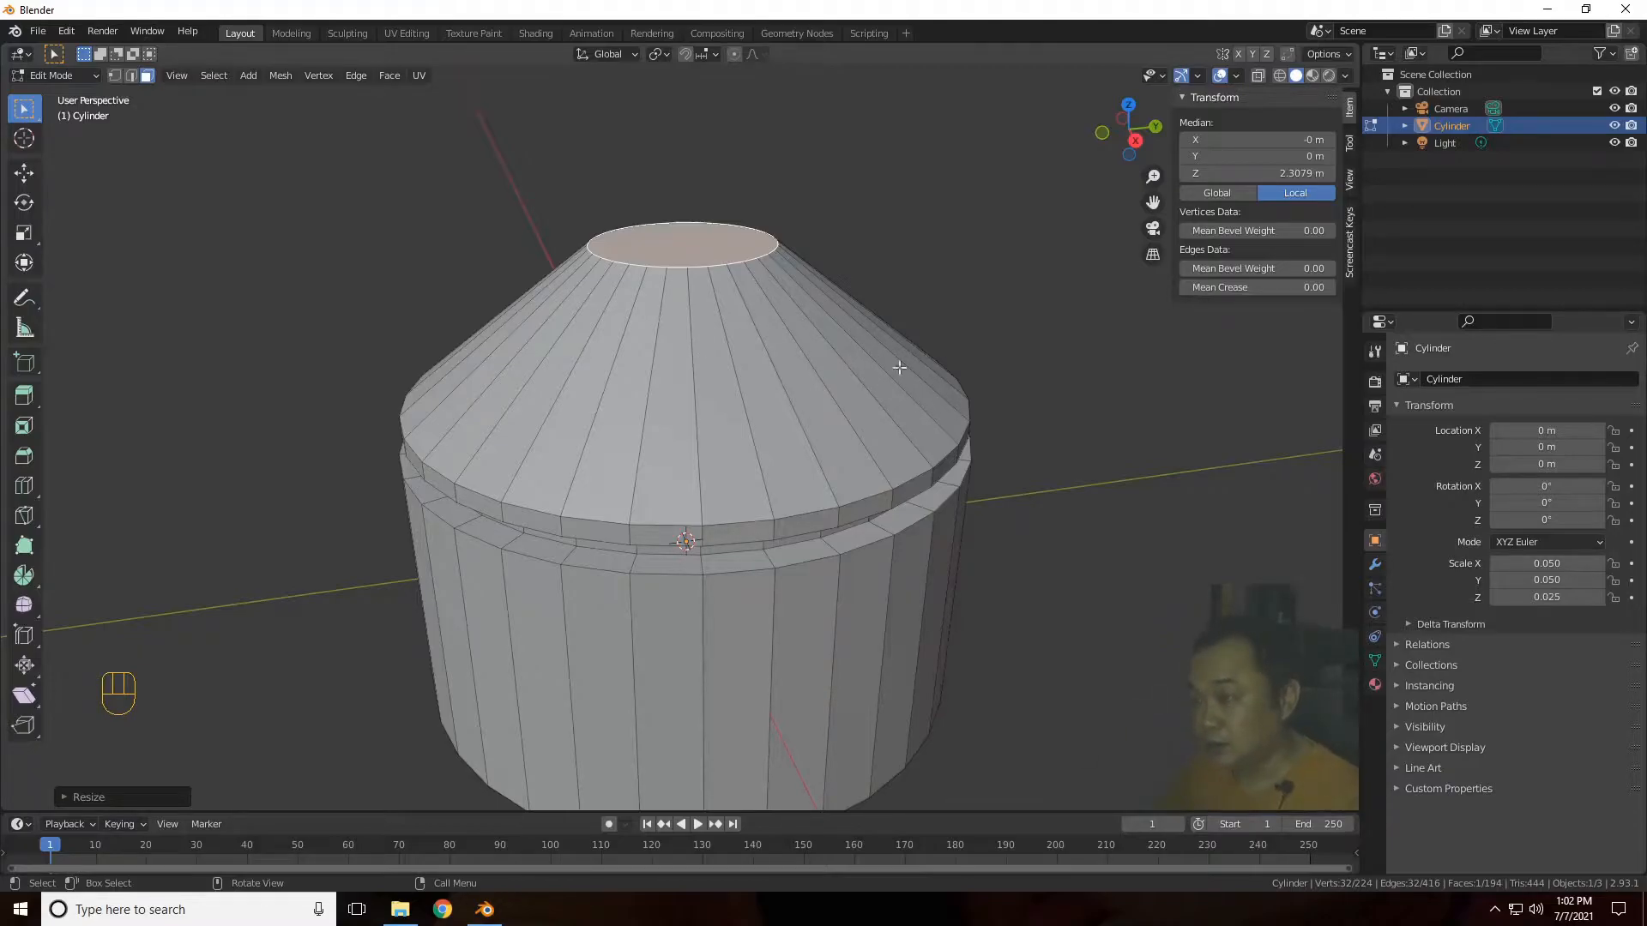
key("ctrl+r")
scroll(795, 381, "up", 3)
scroll(795, 382, "up", 3)
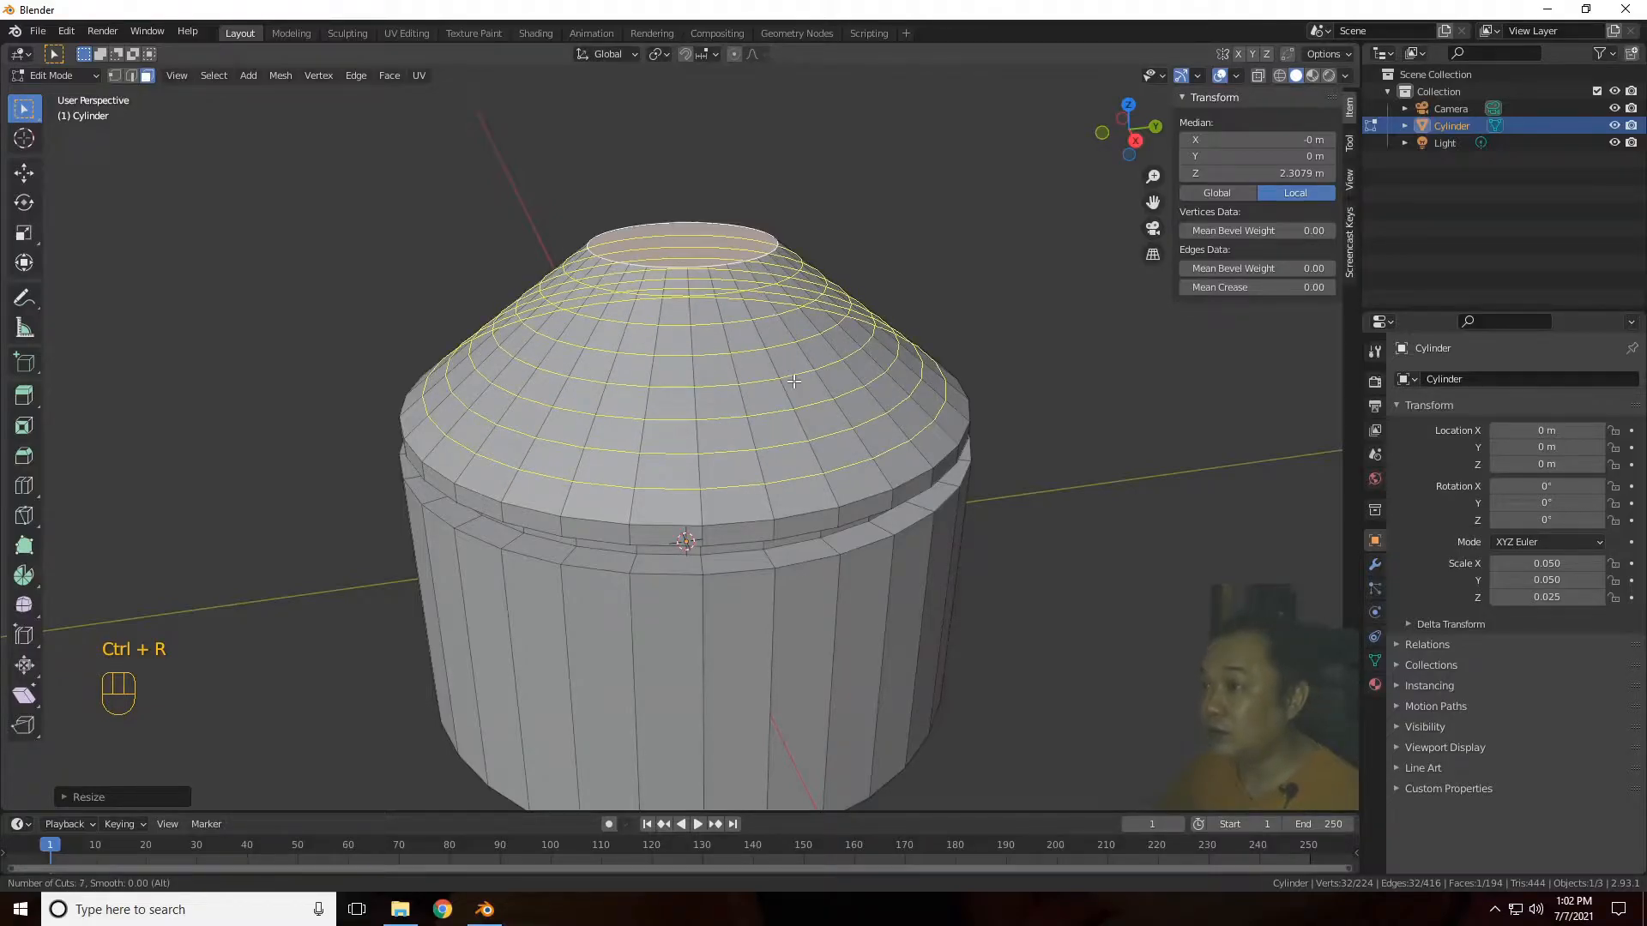
left_click(794, 382)
right_click(1023, 320)
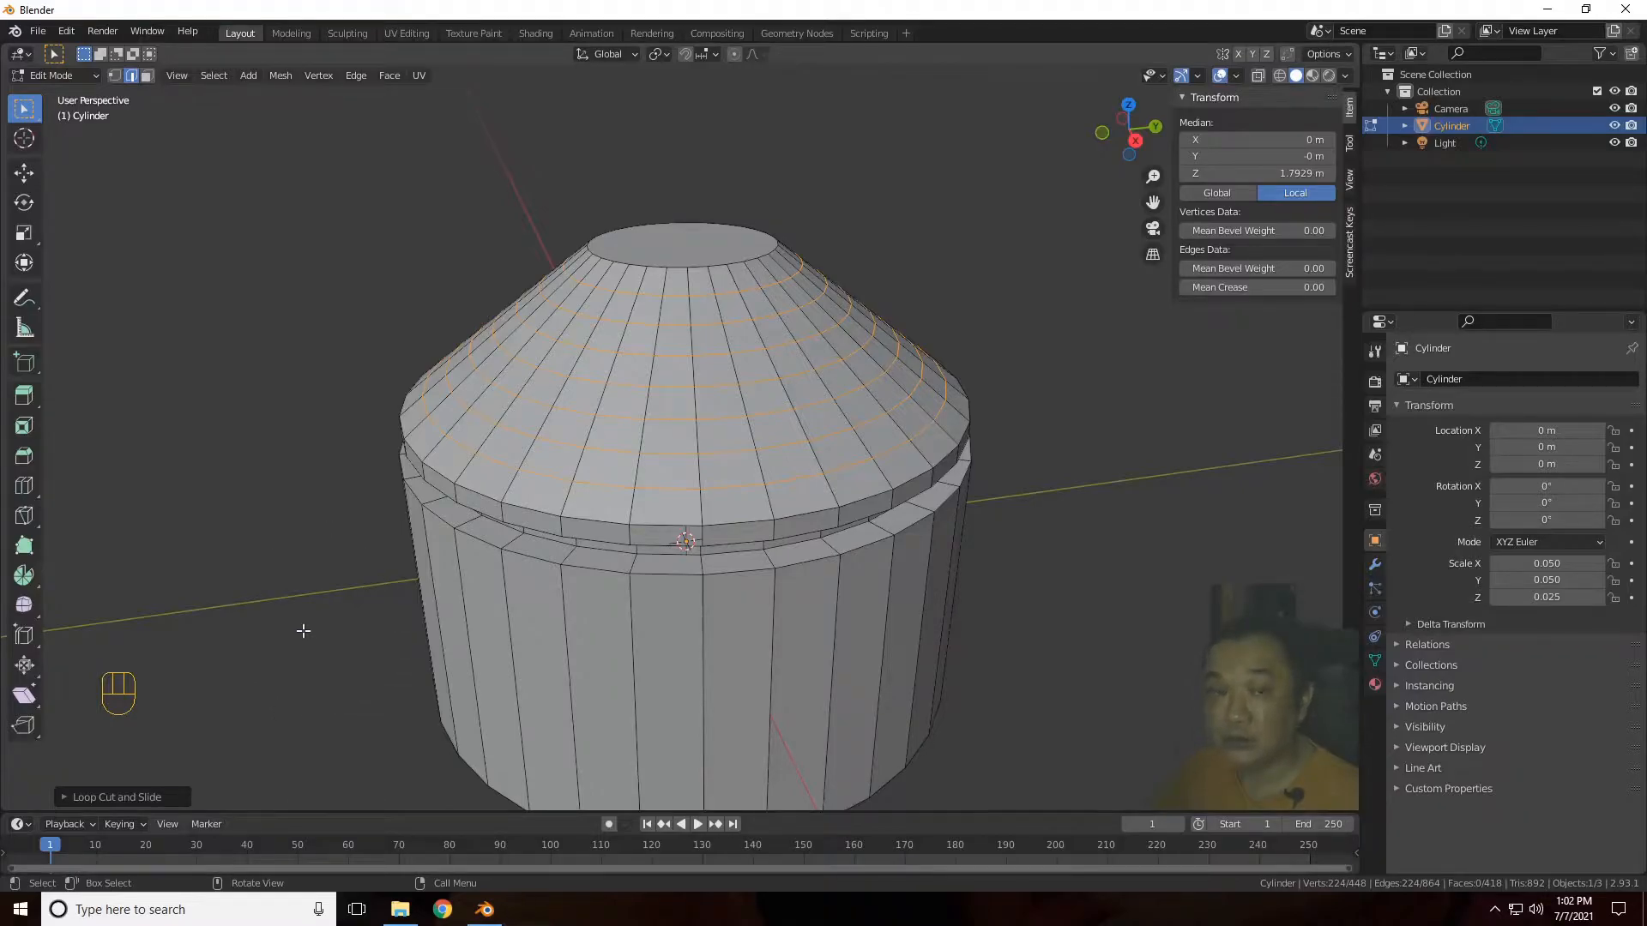
left_click(65, 795)
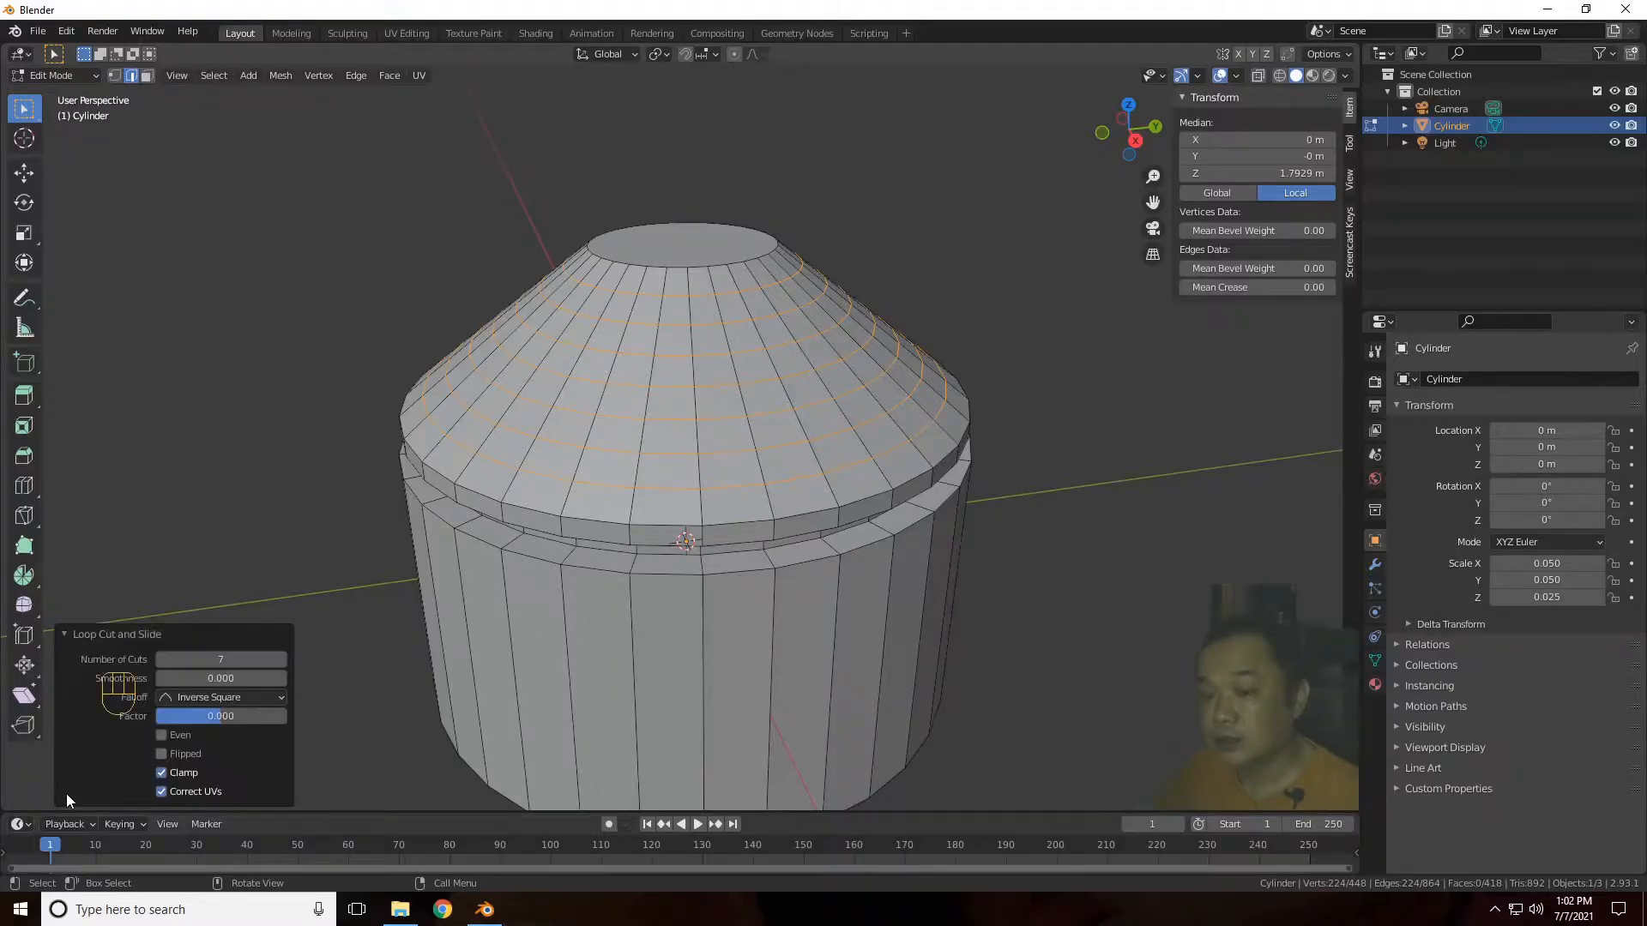
left_click(278, 662)
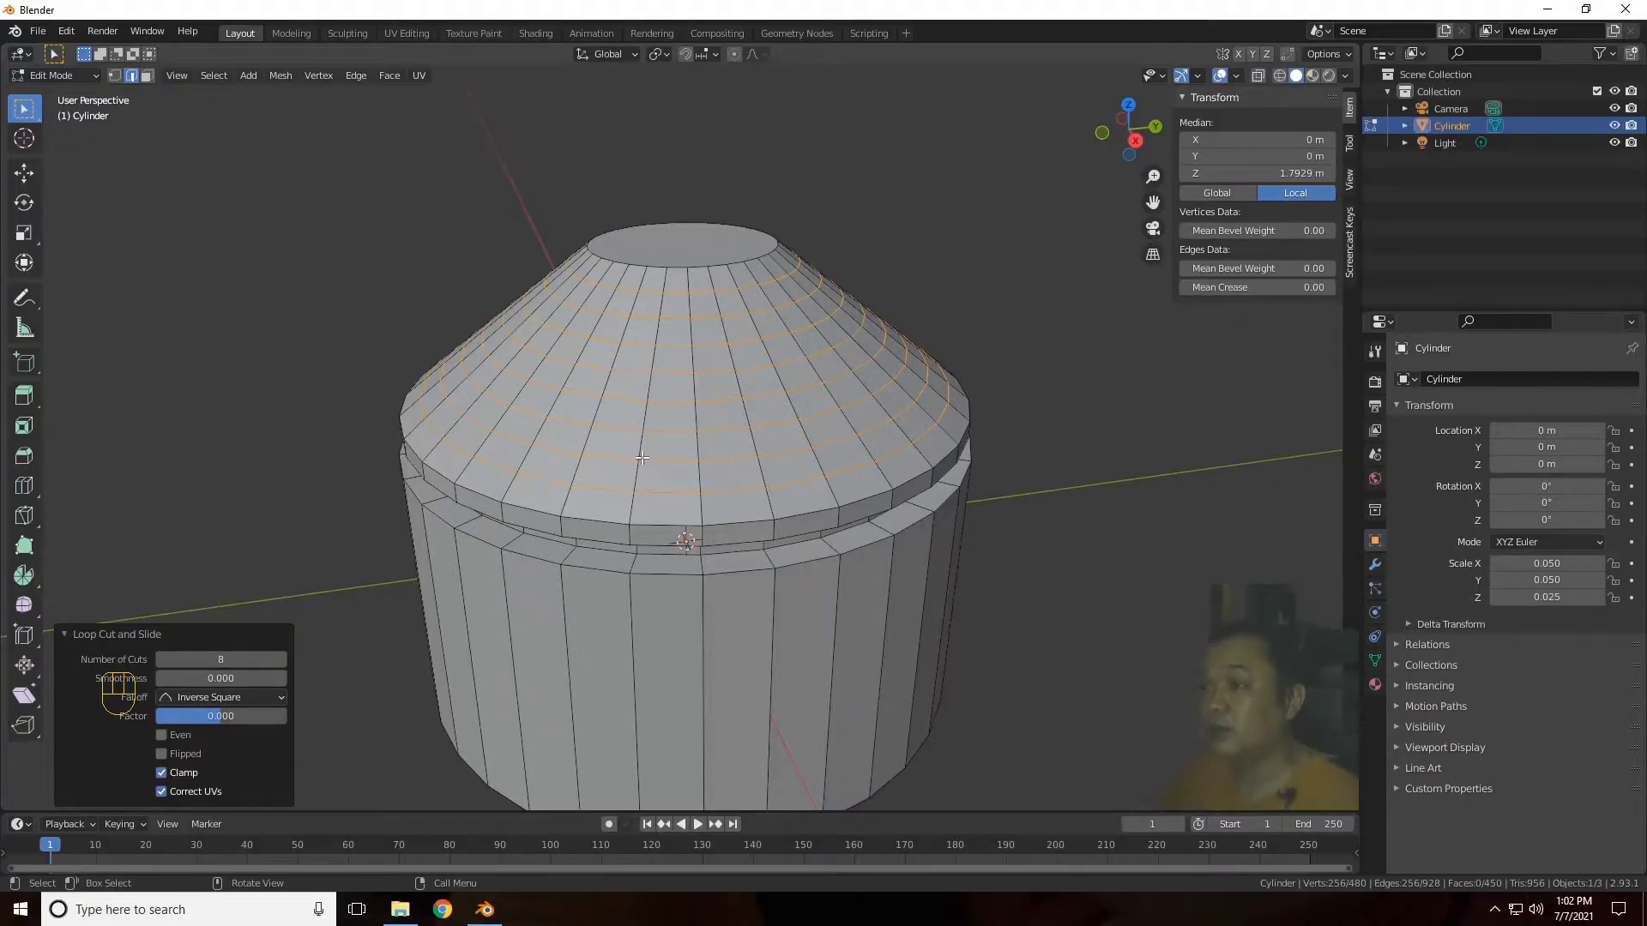
Step: Round the tapered section into a dome with Sphere falloff and 0.690 smoothness on the loop cuts, and return to Object Mode
left_click(238, 698)
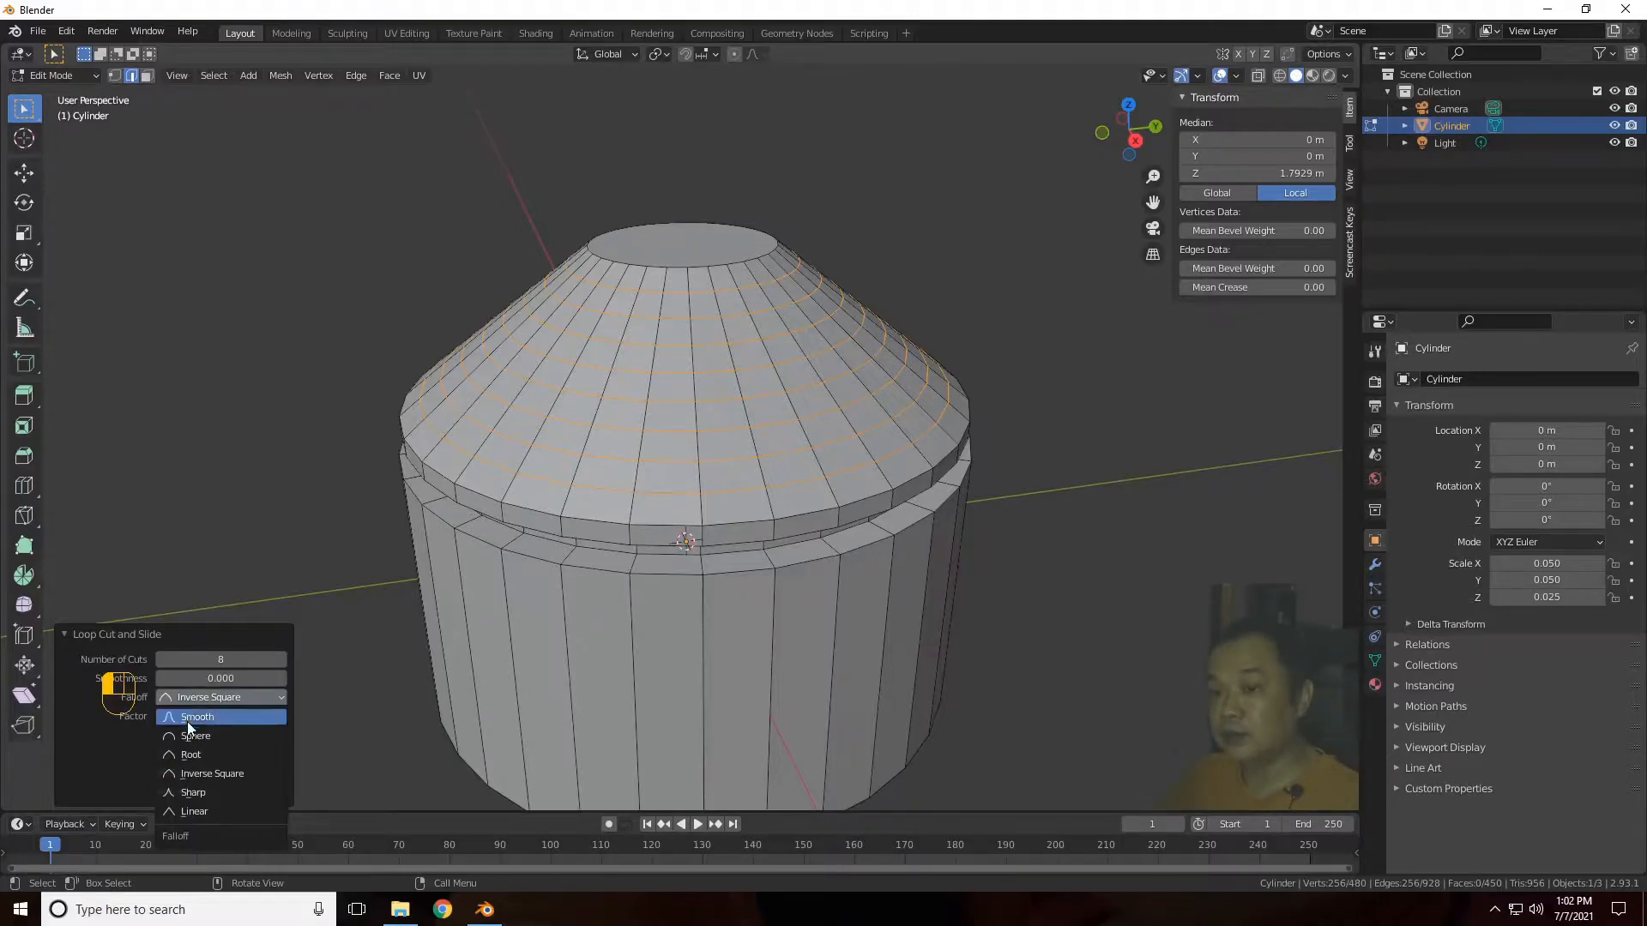
left_click(194, 735)
left_click(215, 698)
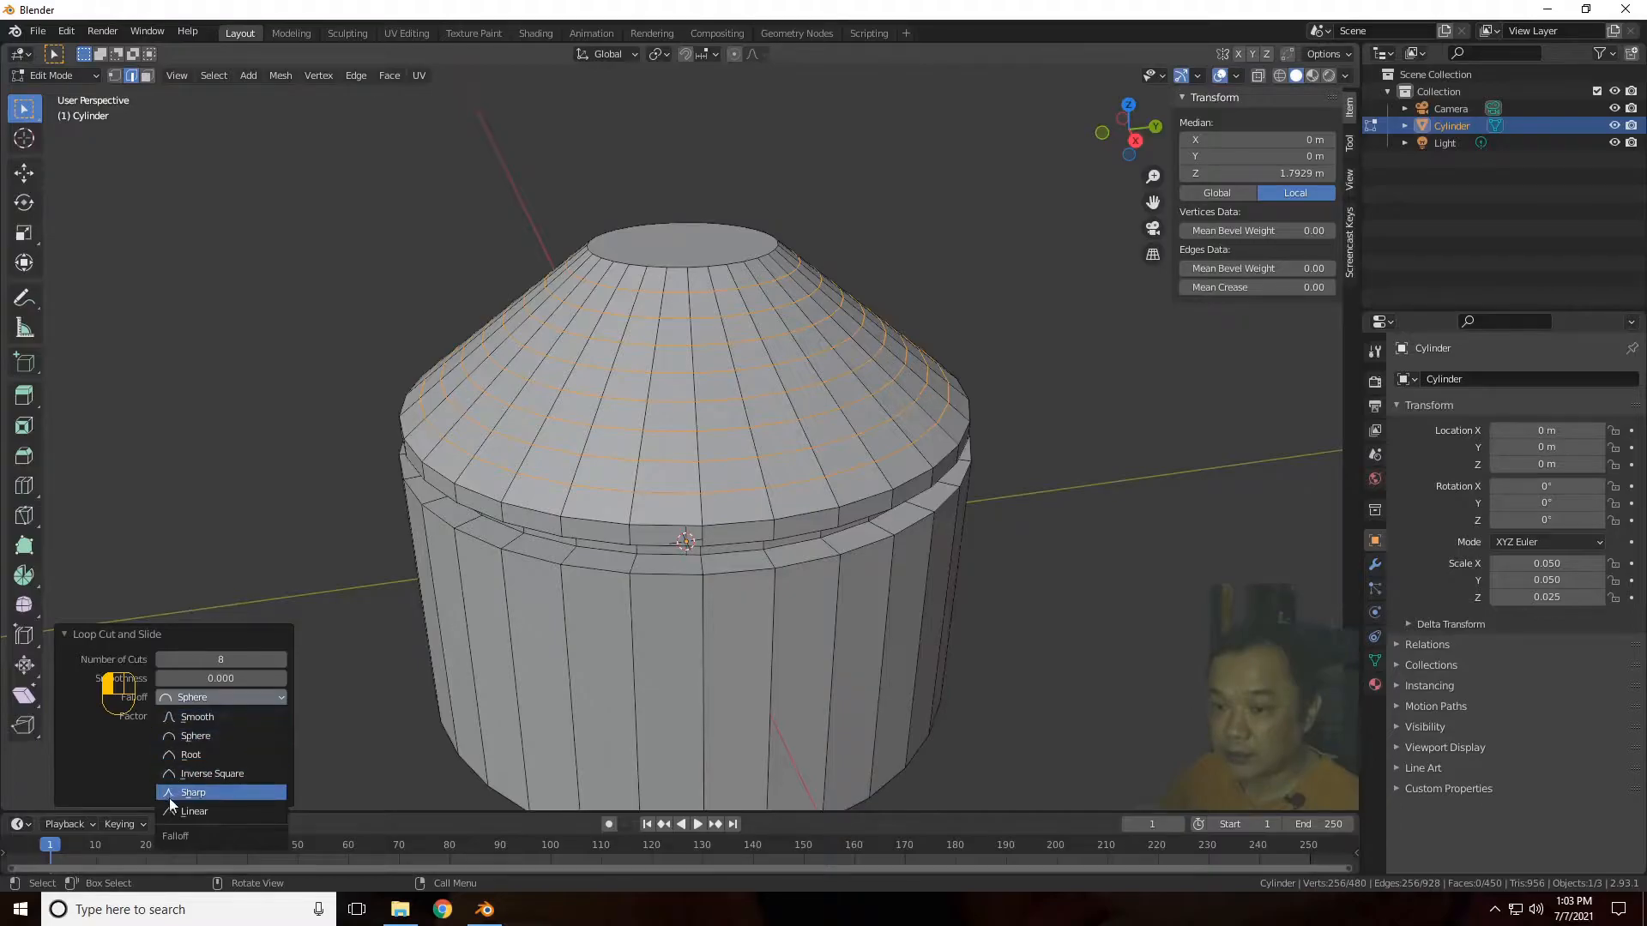
left_click(230, 734)
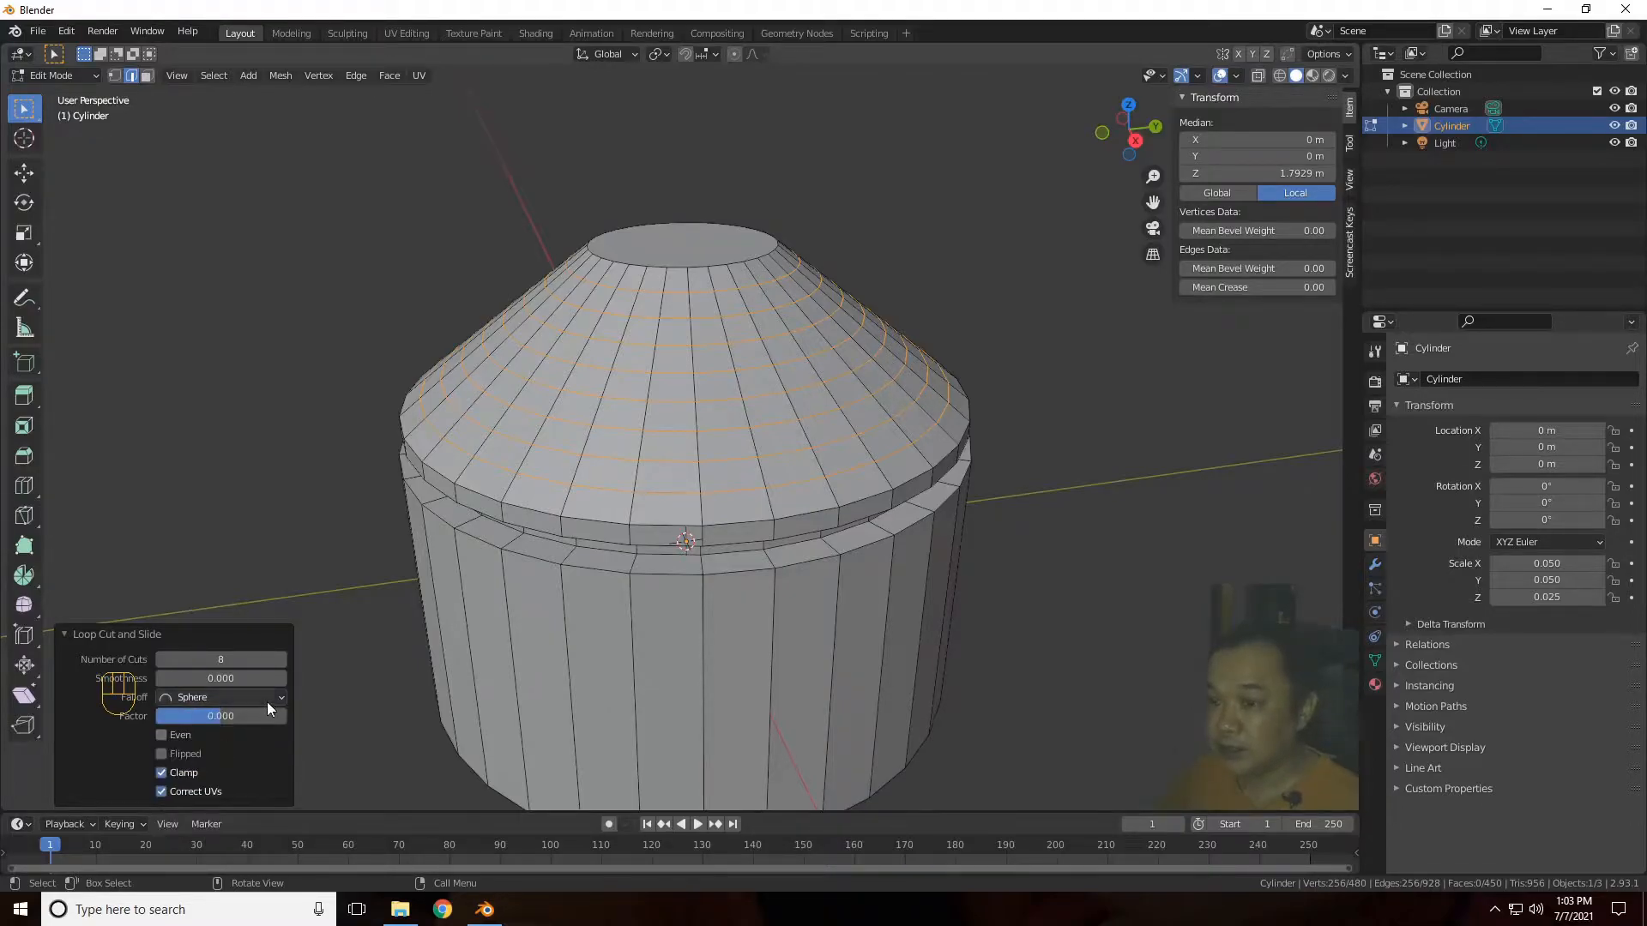
left_click_drag(221, 677, 345, 678)
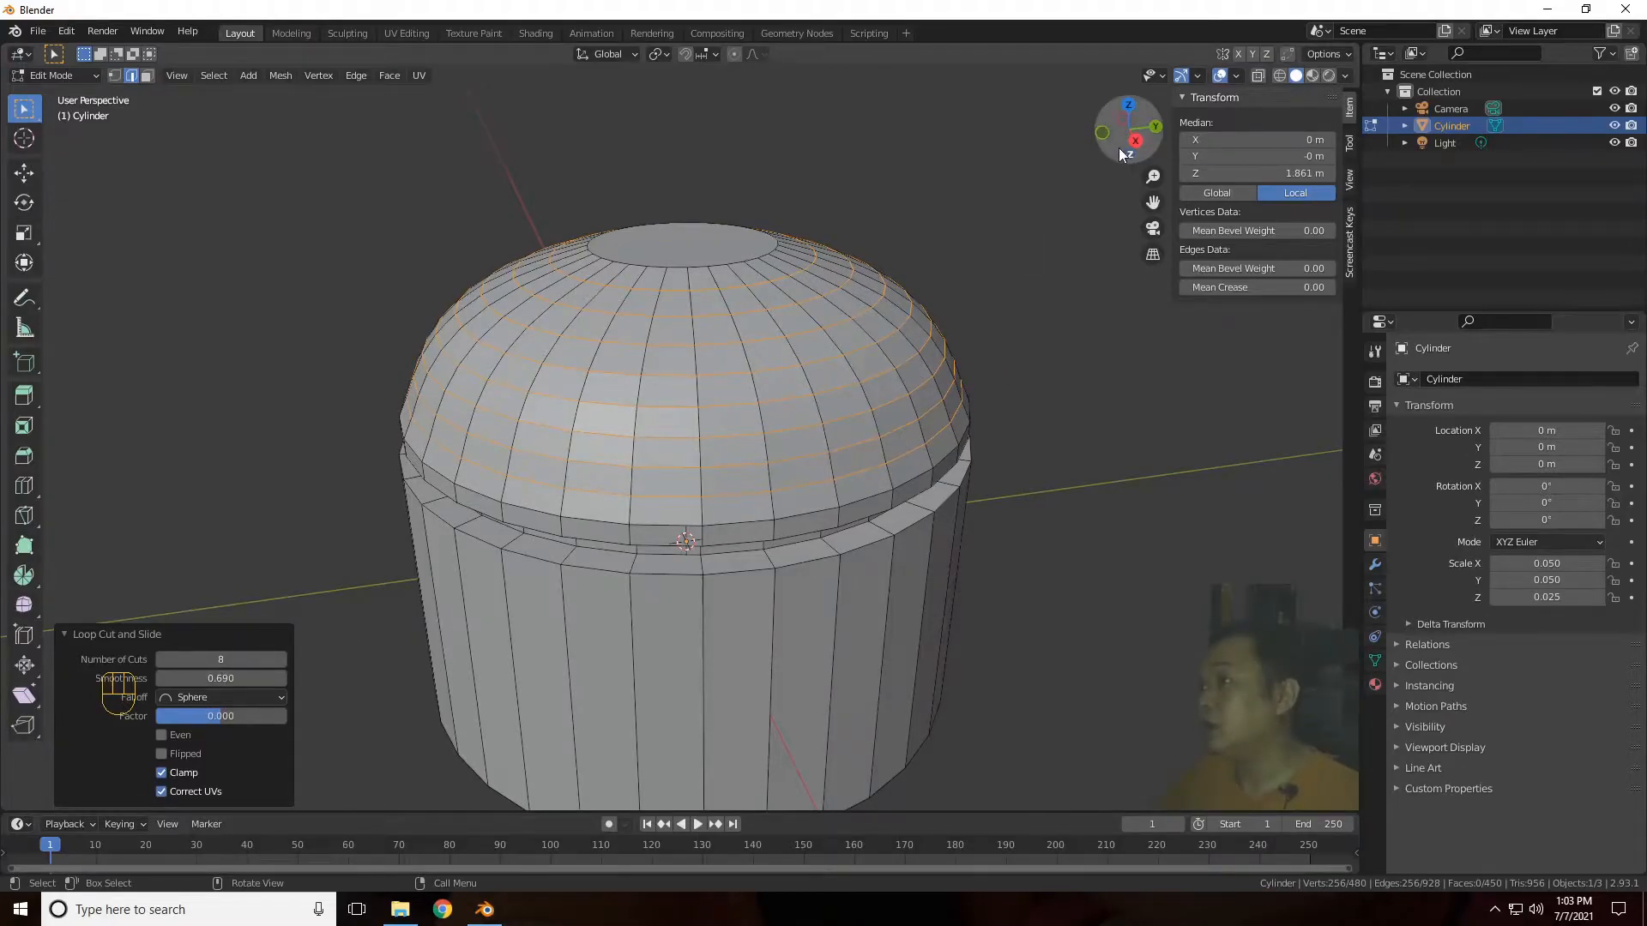
left_click_drag(1129, 154, 1127, 111)
scroll(1080, 432, "down", 4)
key("Tab")
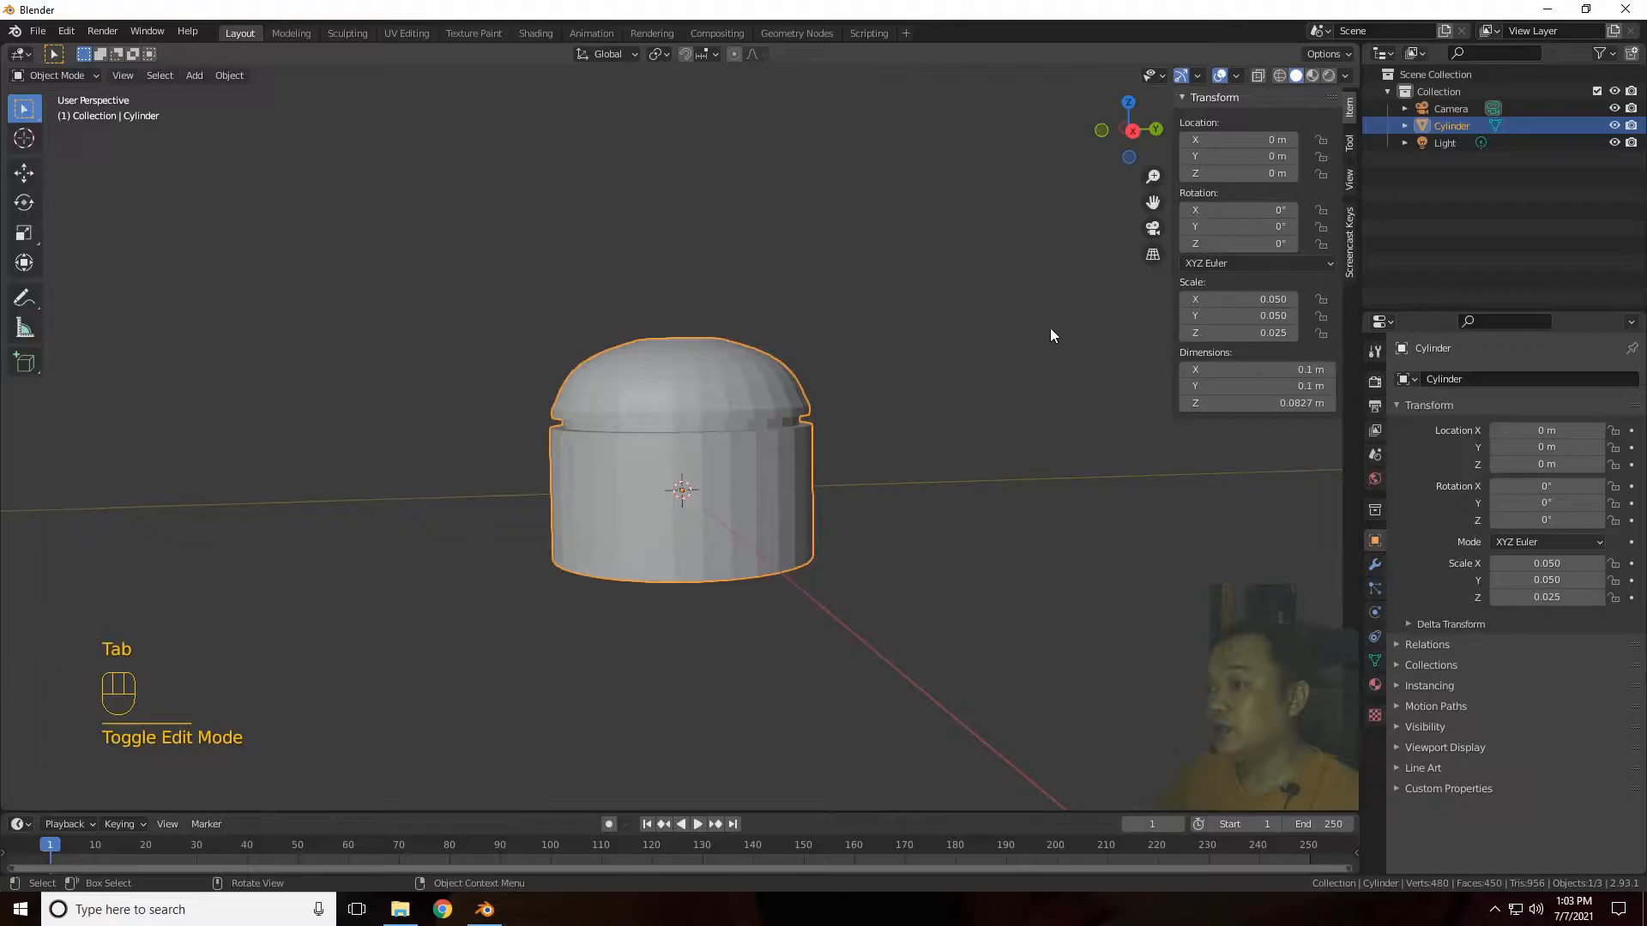
left_click_drag(1129, 128, 1131, 197)
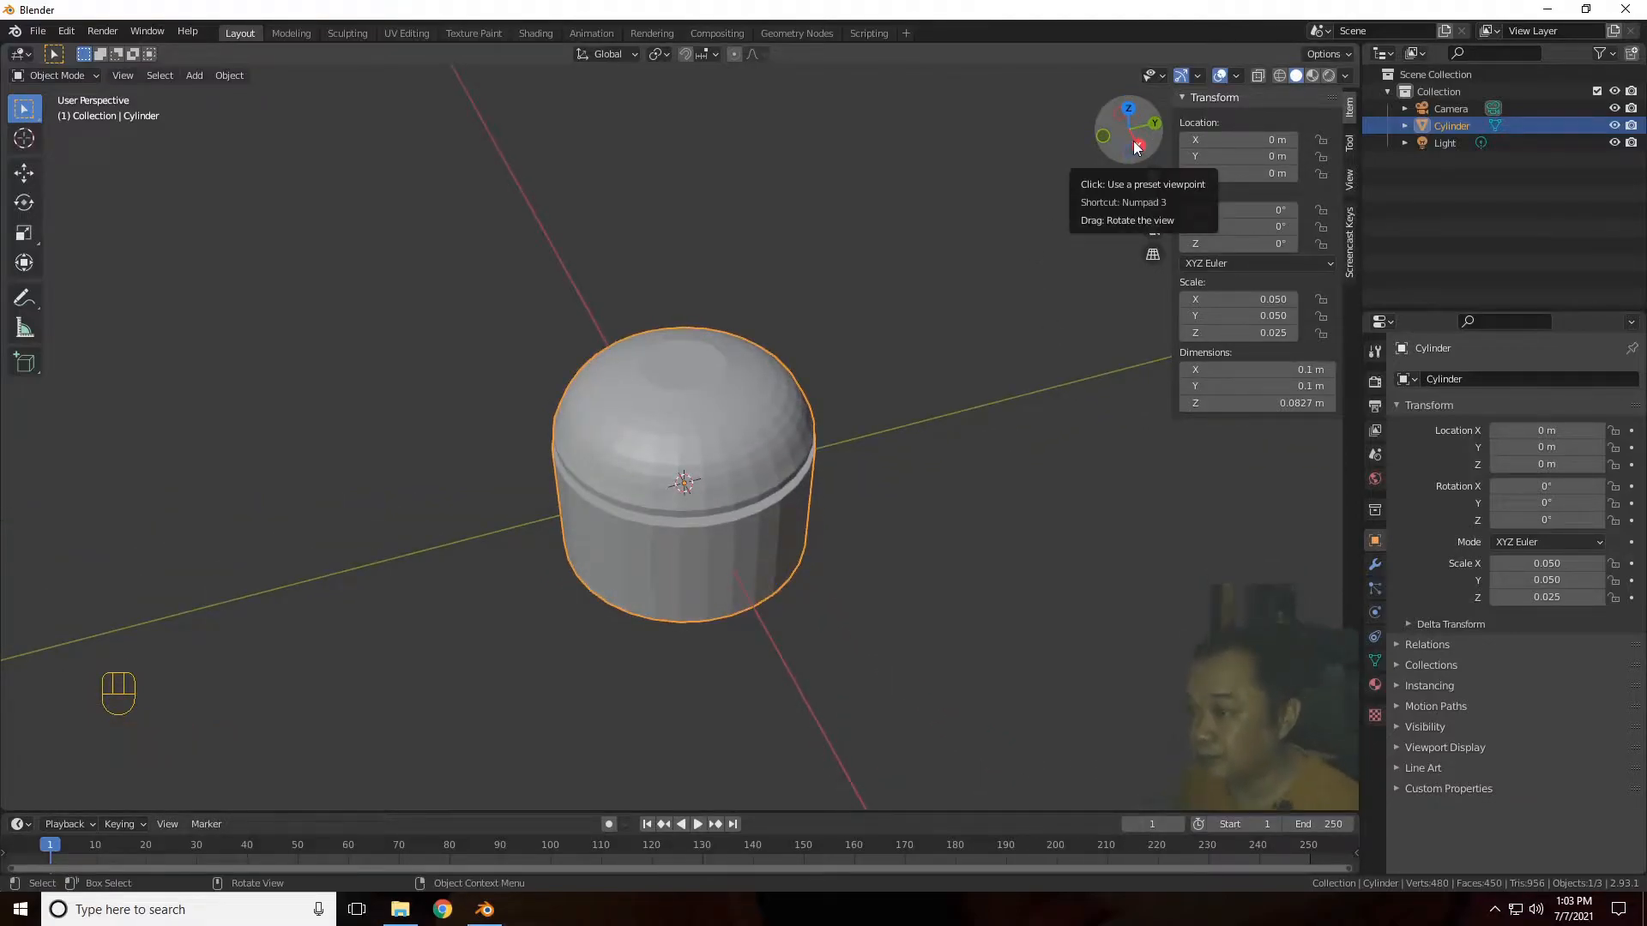
Step: Apply smooth shading to the whole domed cylinder
scroll(1115, 155, "up", 4)
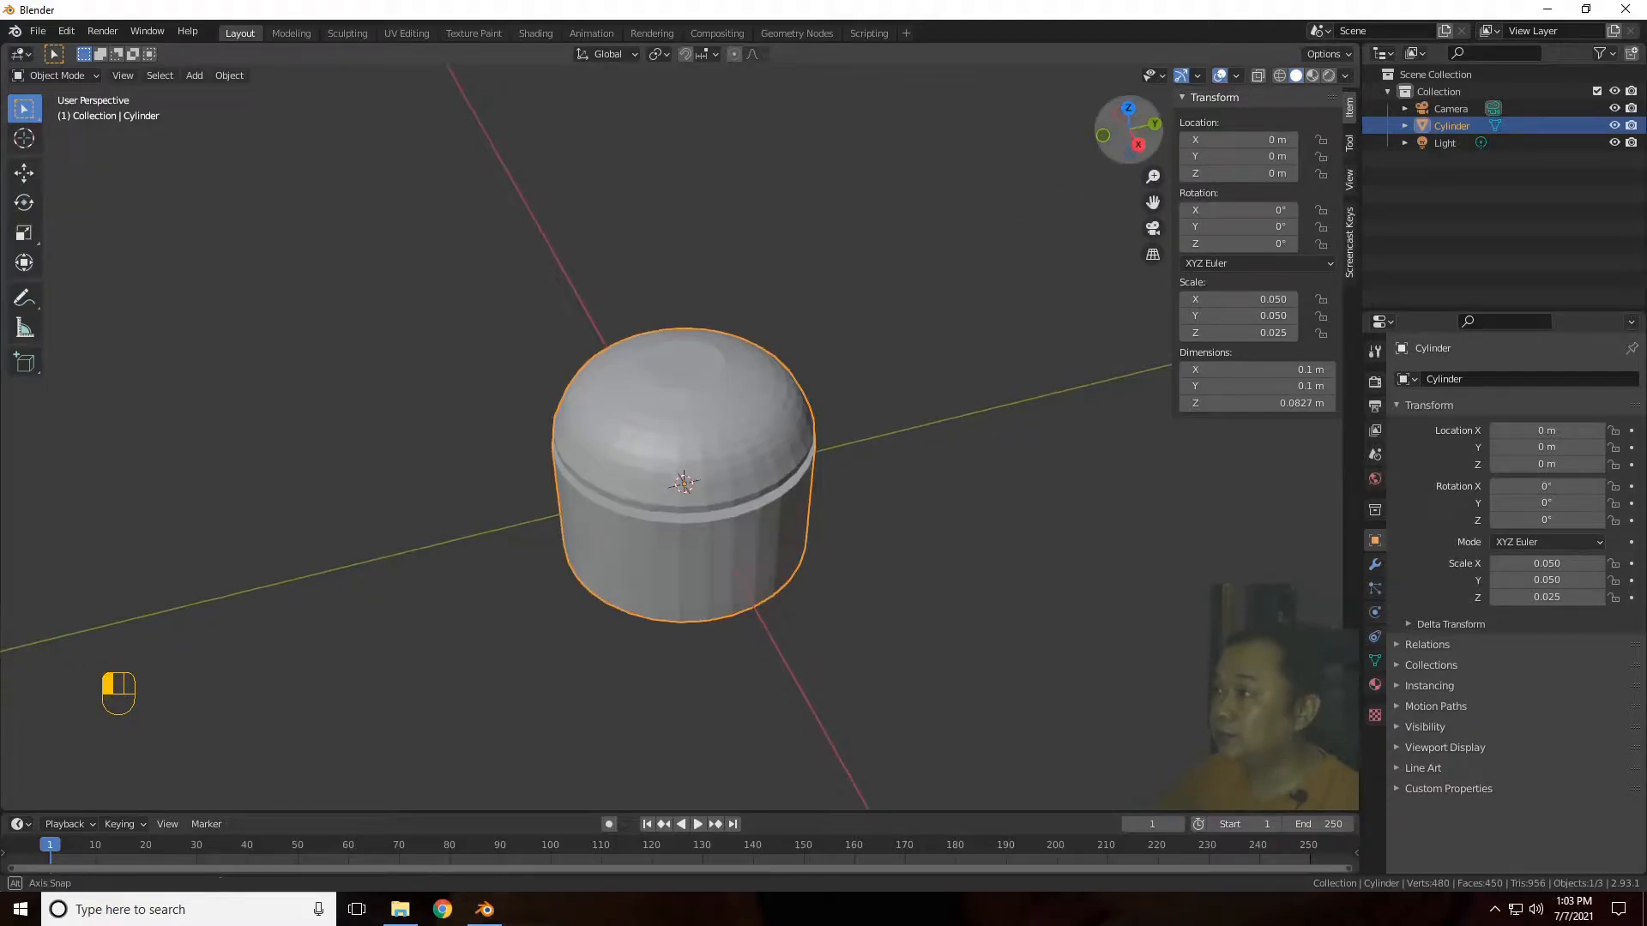
right_click(864, 436)
left_click(865, 441)
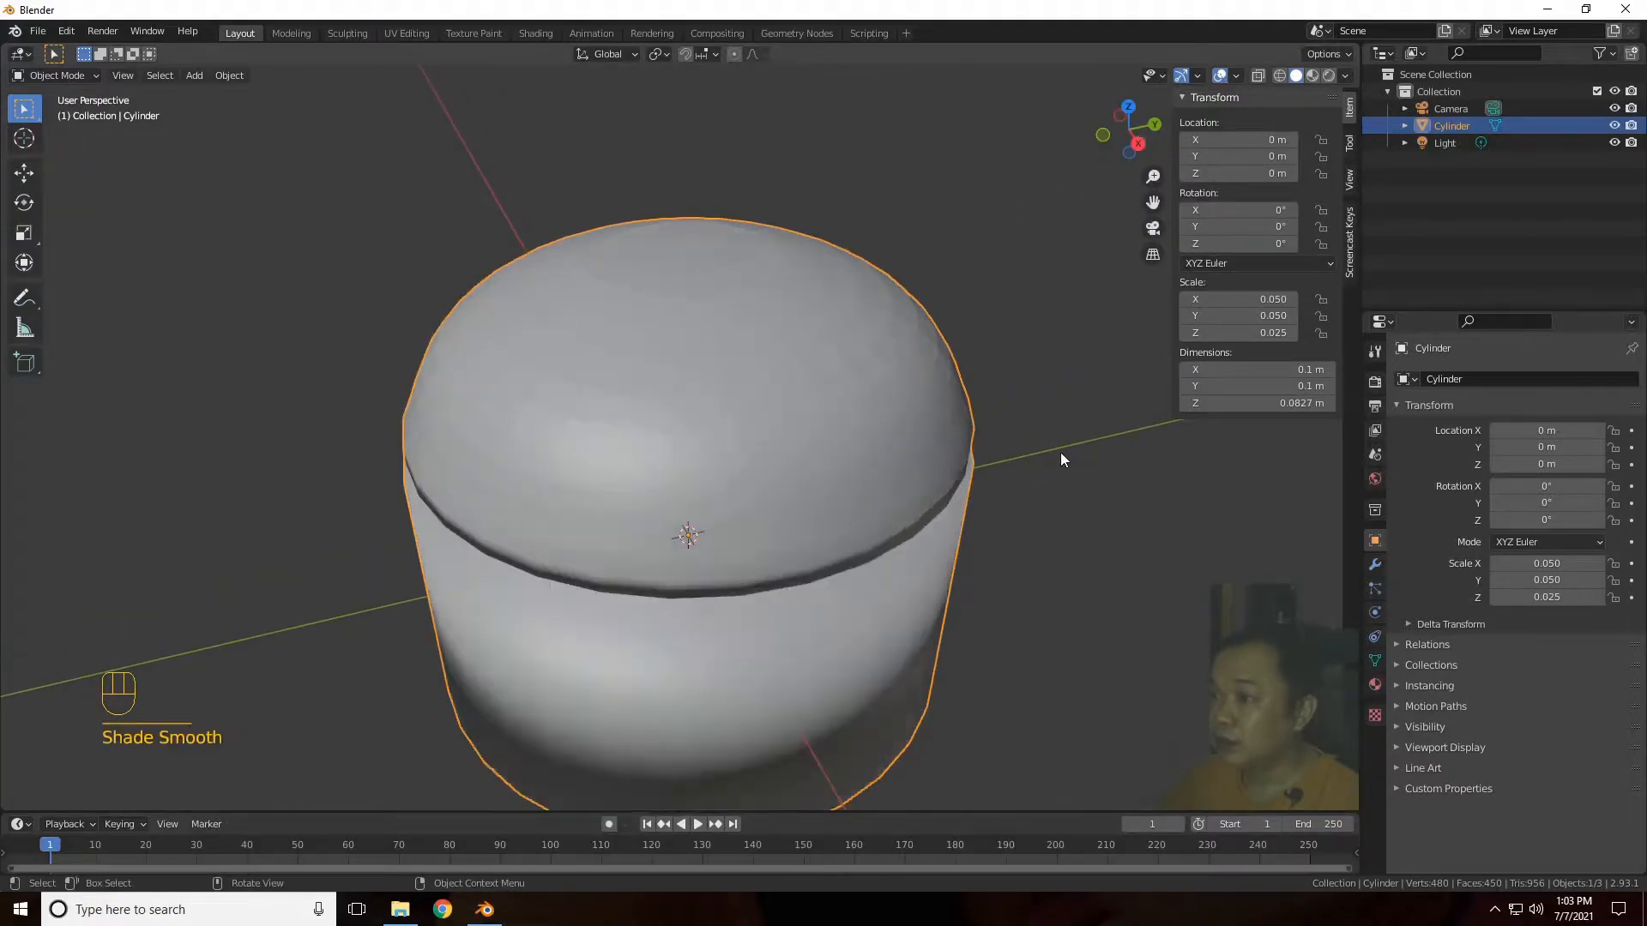
Step: Apply the scale transform of the domed cylinder
left_click_drag(1127, 133, 1101, 219)
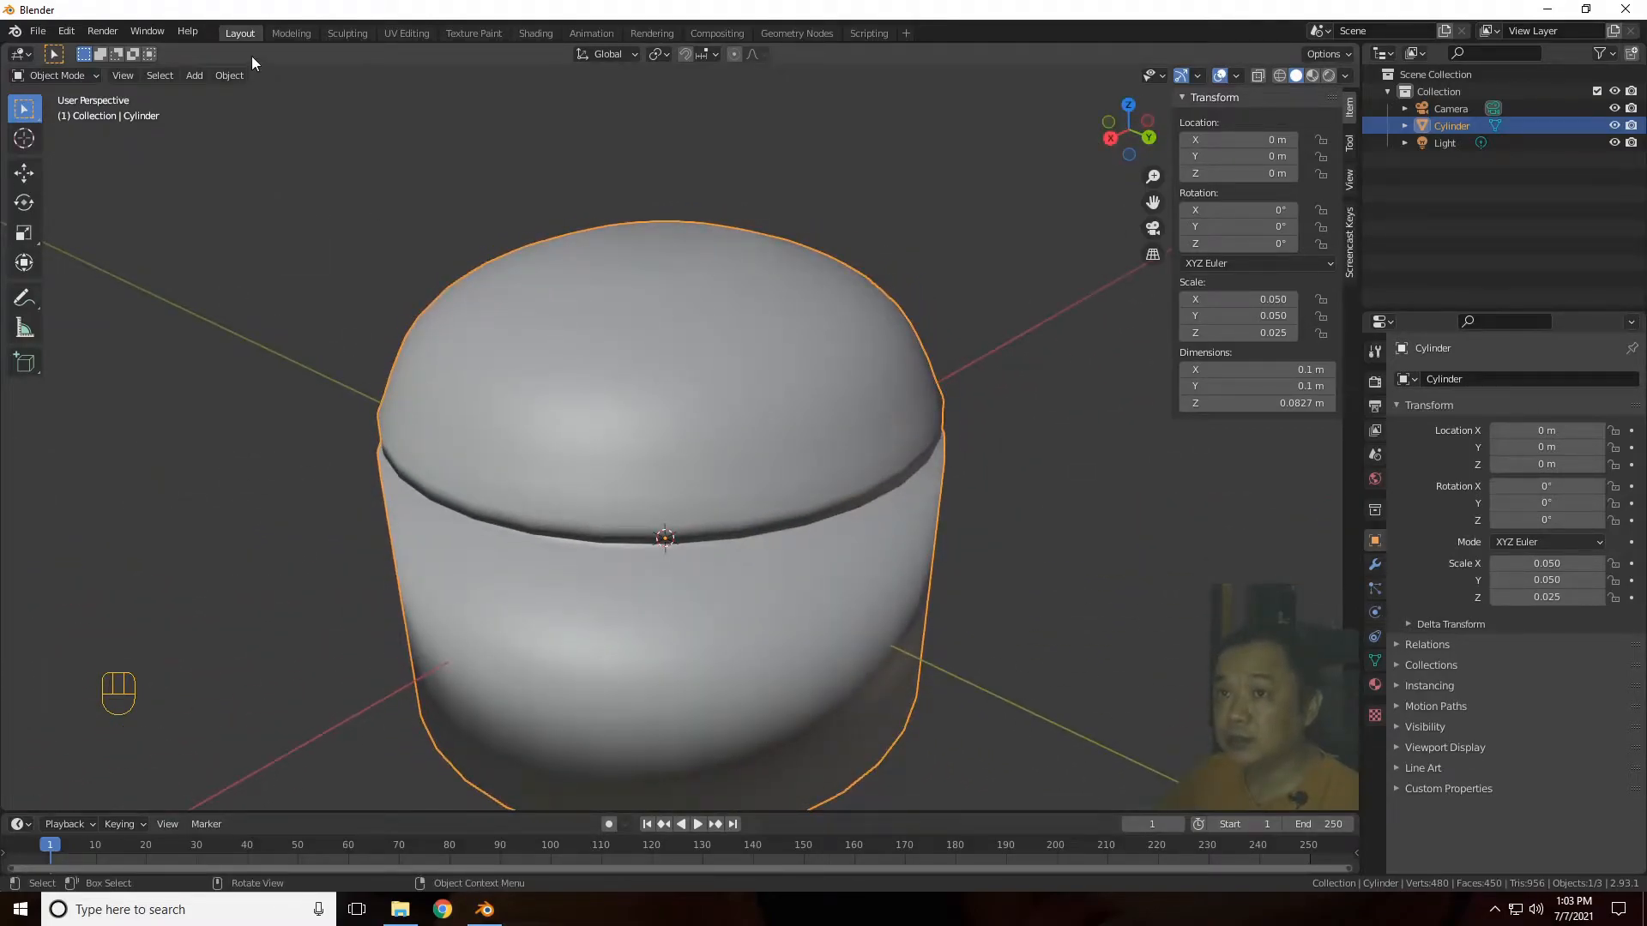
left_click(224, 75)
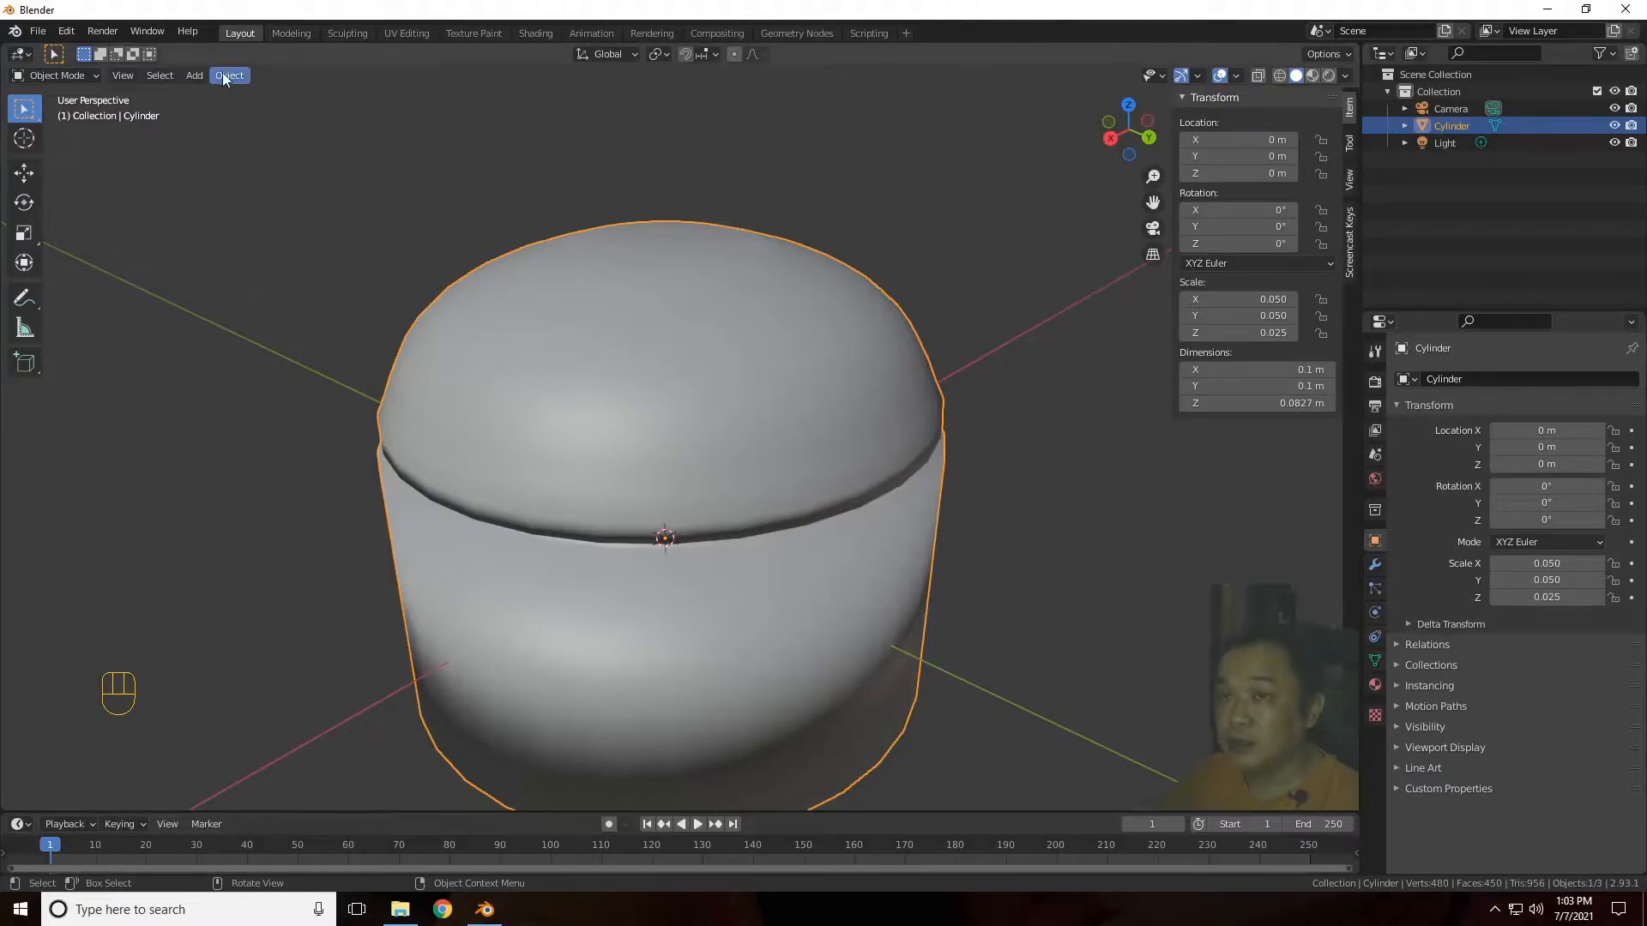
mouse_move(276, 162)
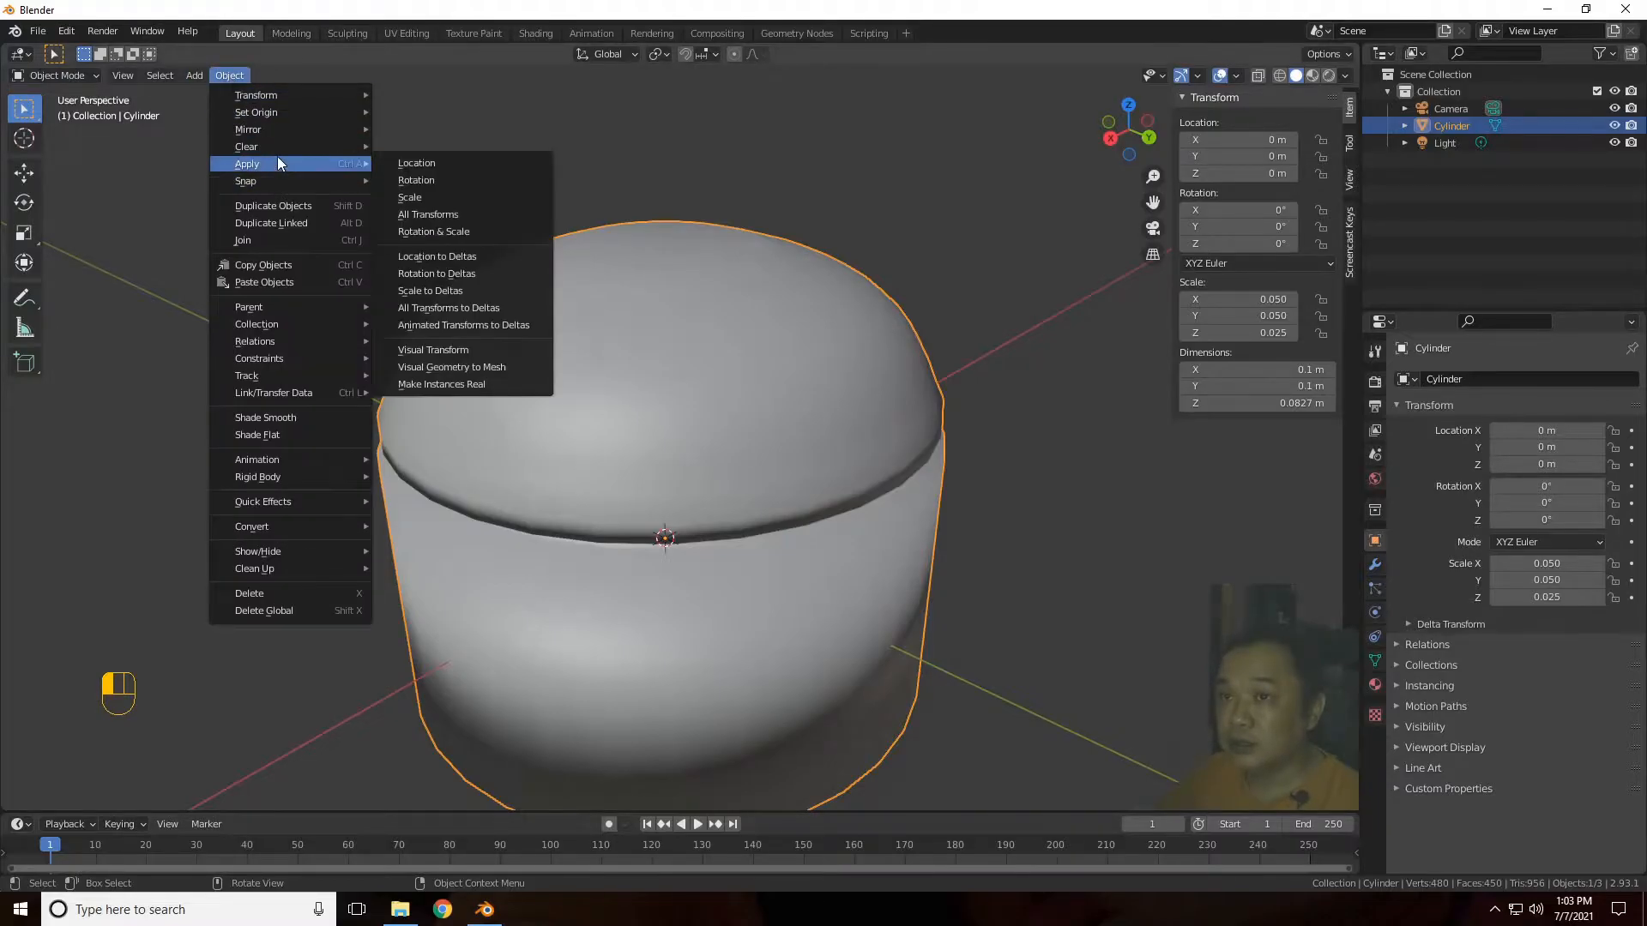
left_click(466, 197)
Step: In Edit Mode, select the cylinder's sharp edges at 30° and bevel them about 0.0007 m with 3 segments, then return to Object Mode
key("Tab")
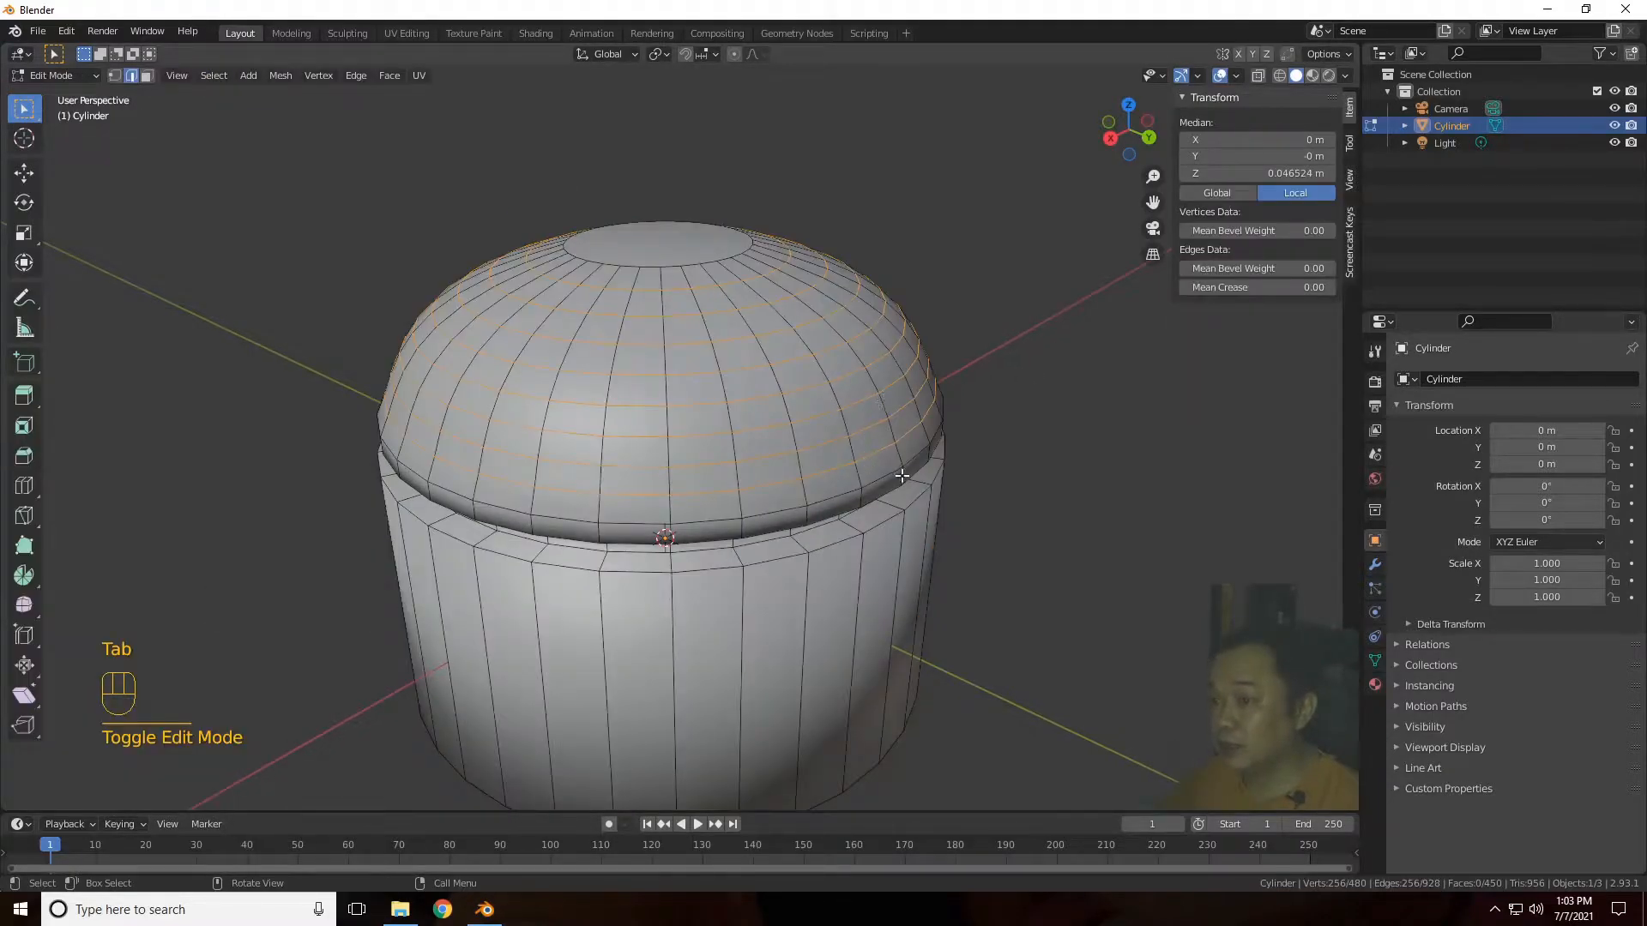
left_click(1122, 485)
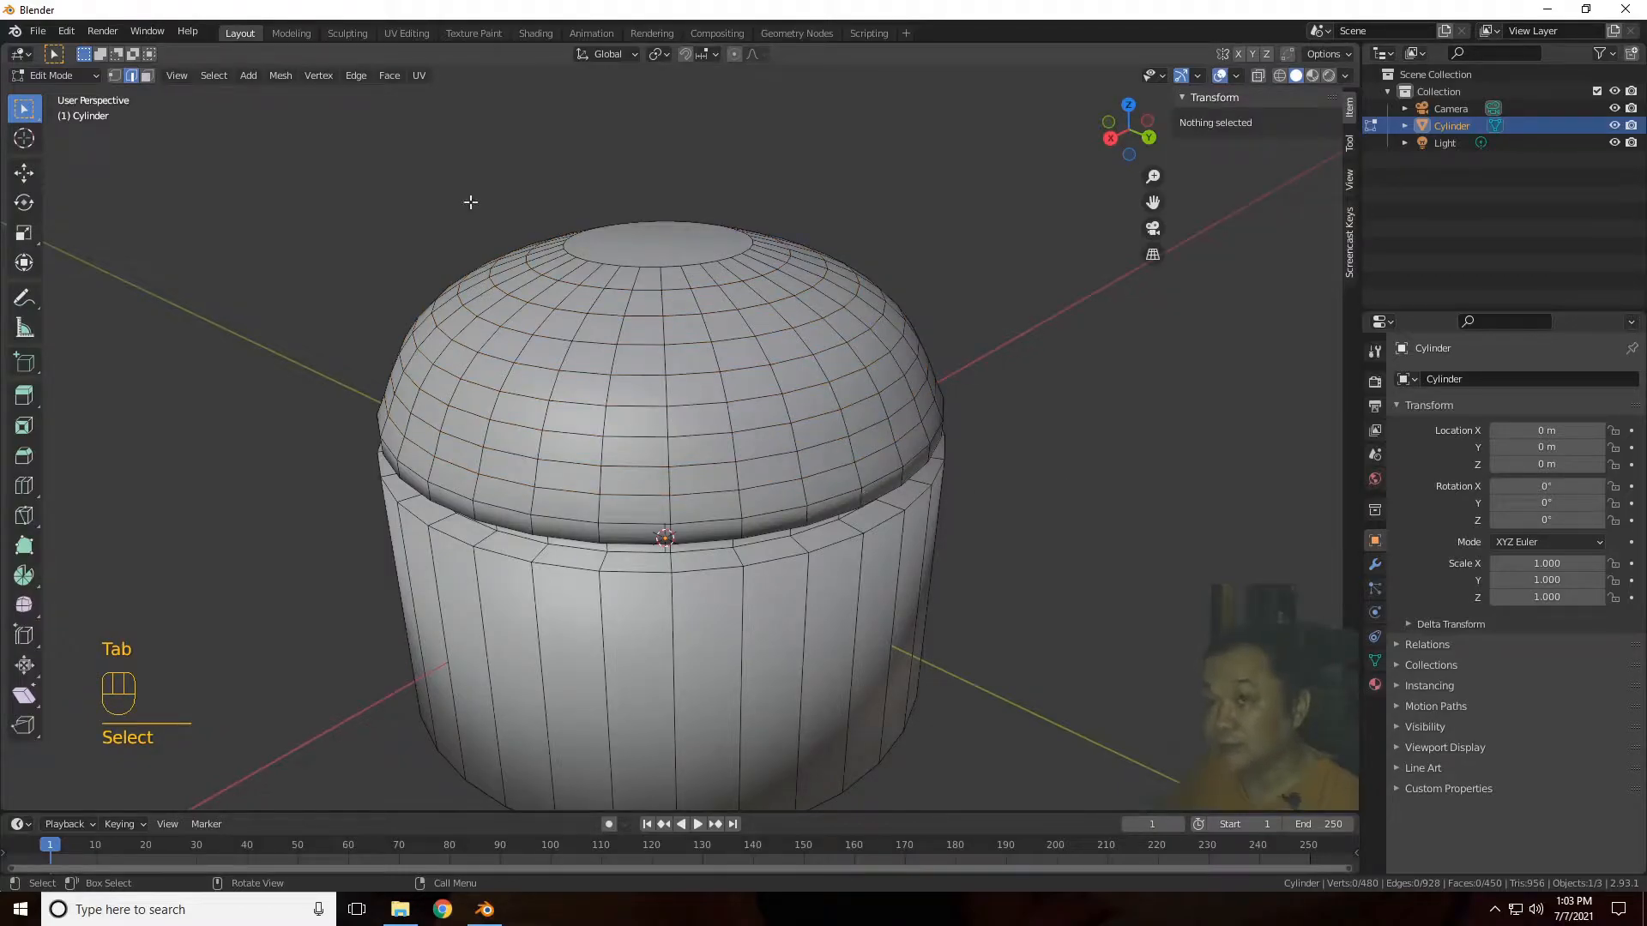
left_click(214, 74)
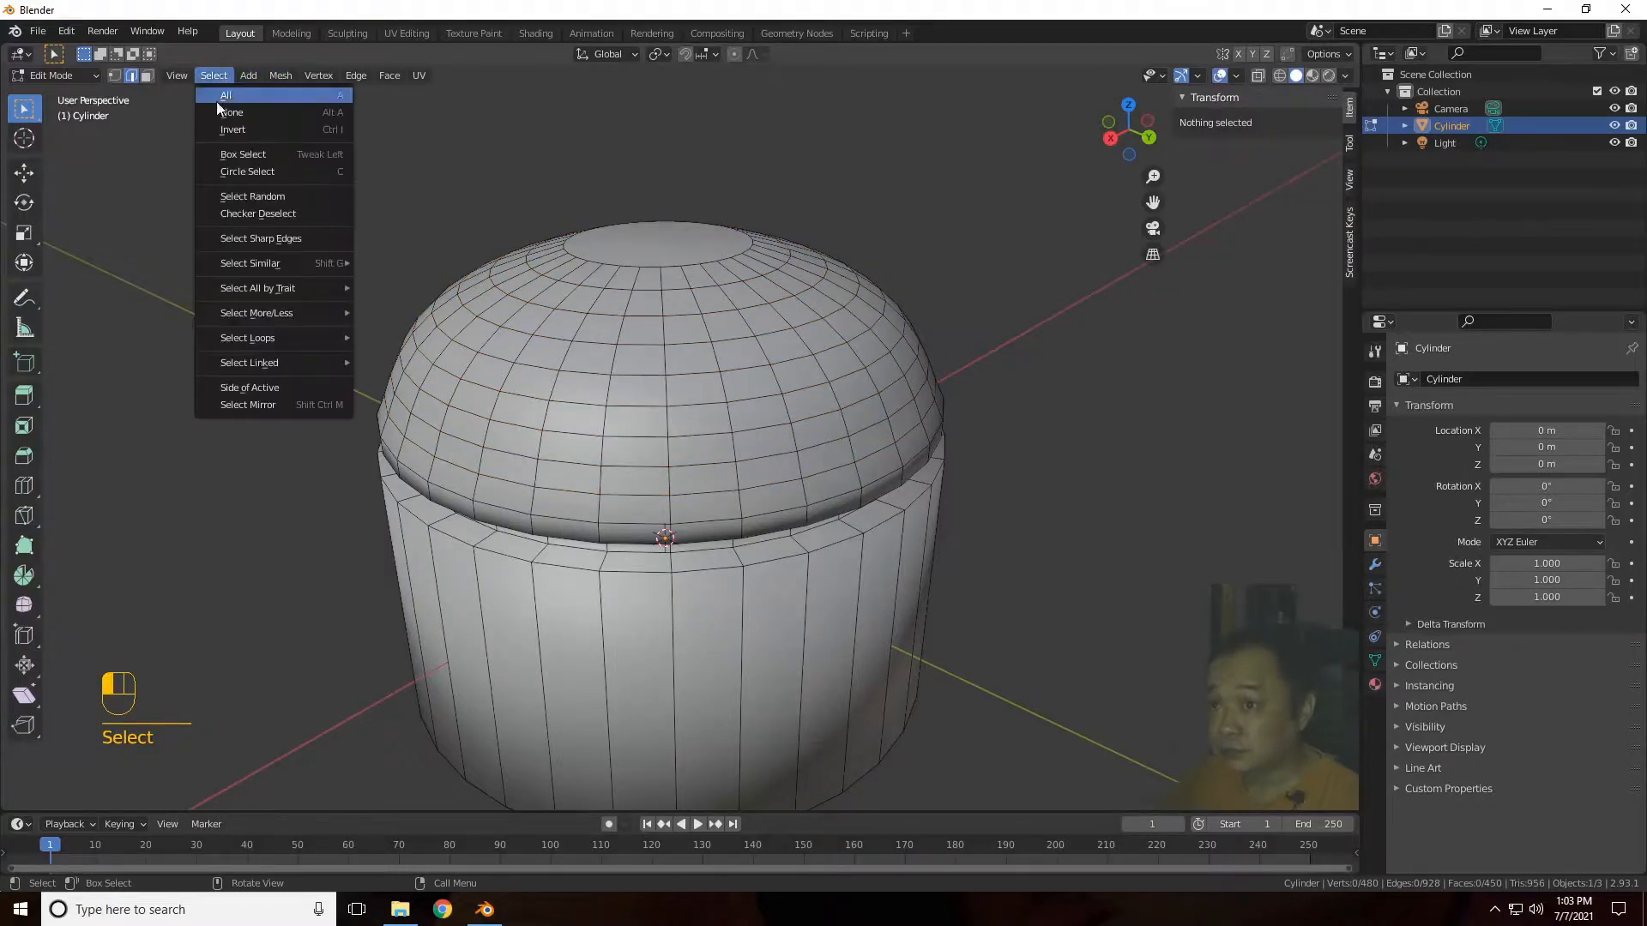
left_click(271, 237)
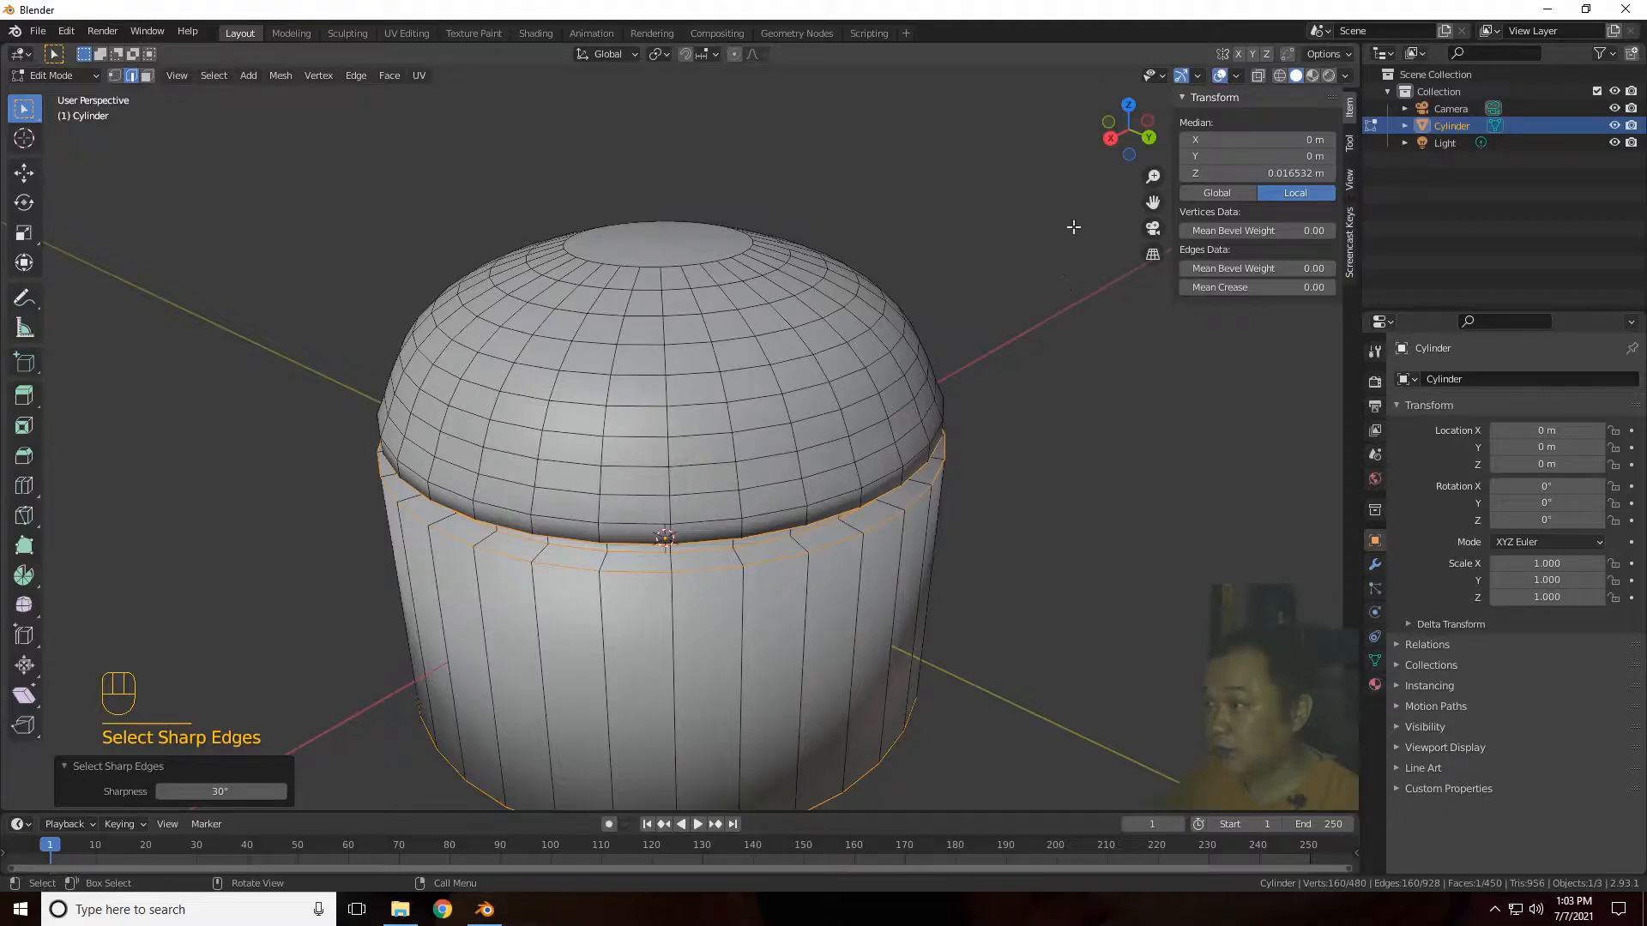
left_click_drag(1129, 128, 1131, 136)
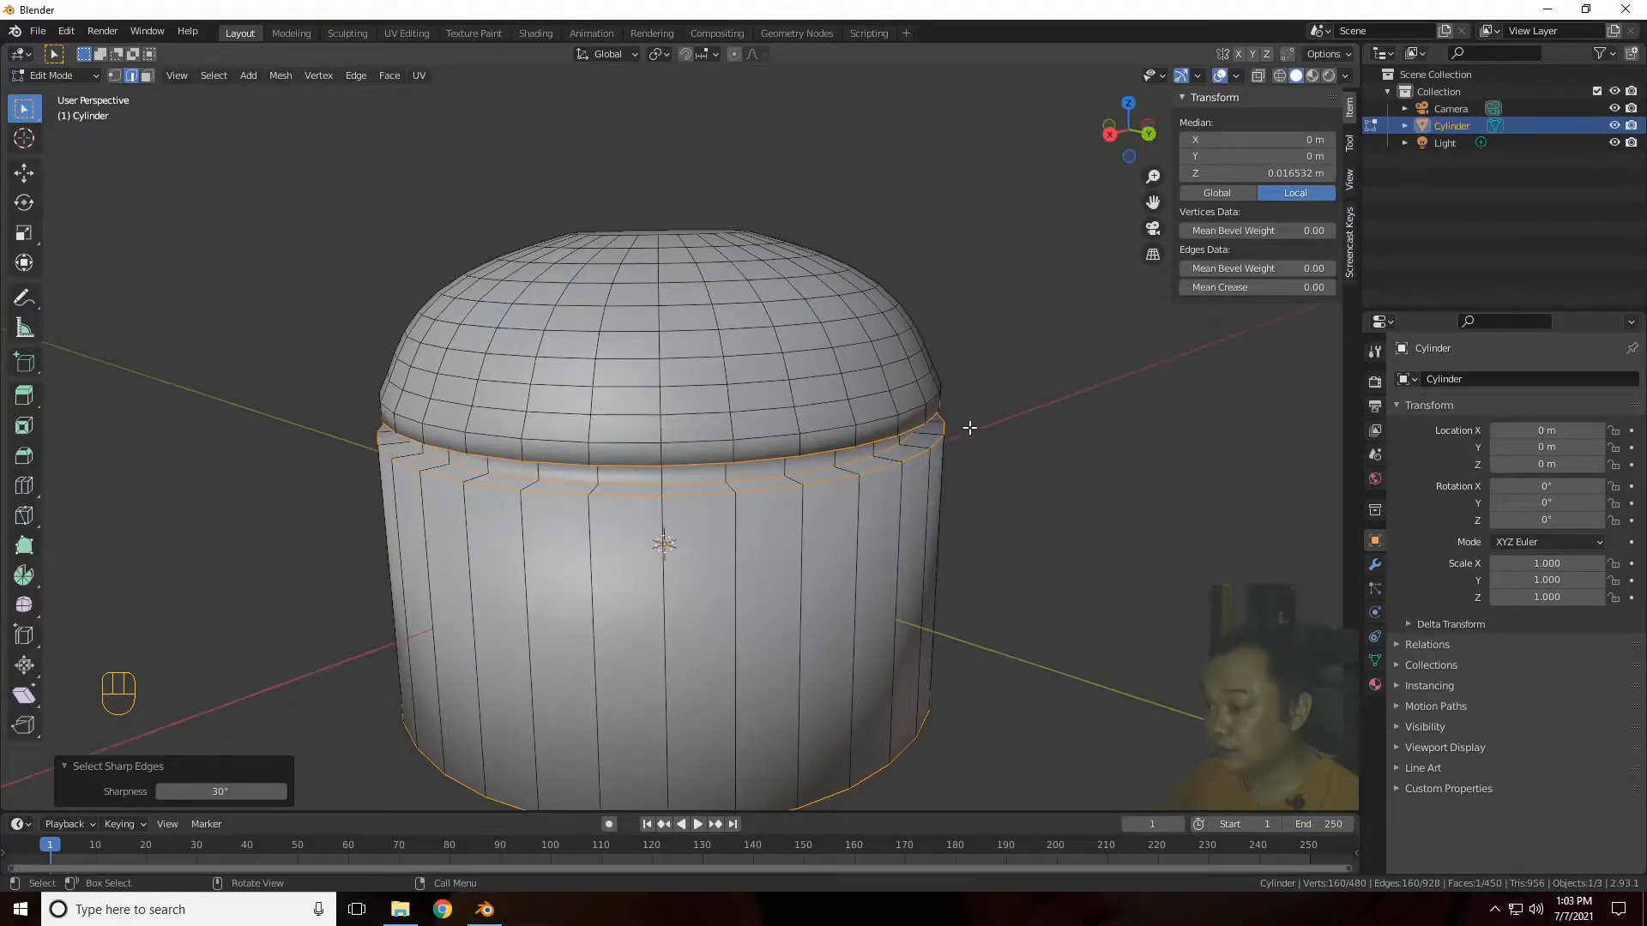
key("ctrl+b")
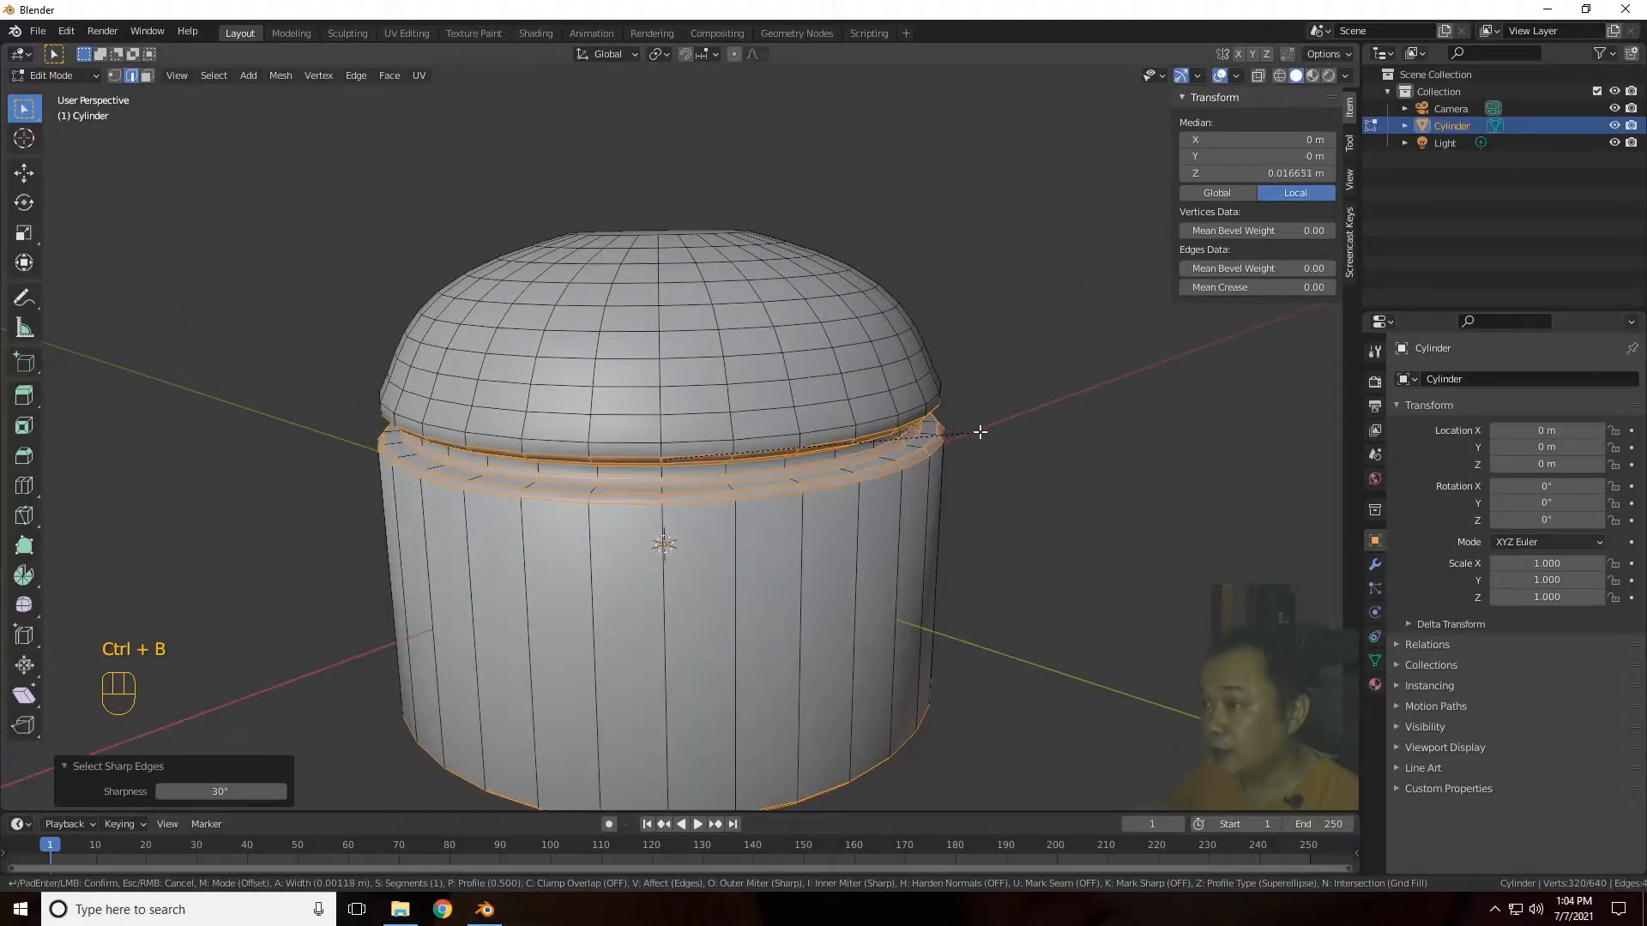
scroll(980, 432, "up", 1)
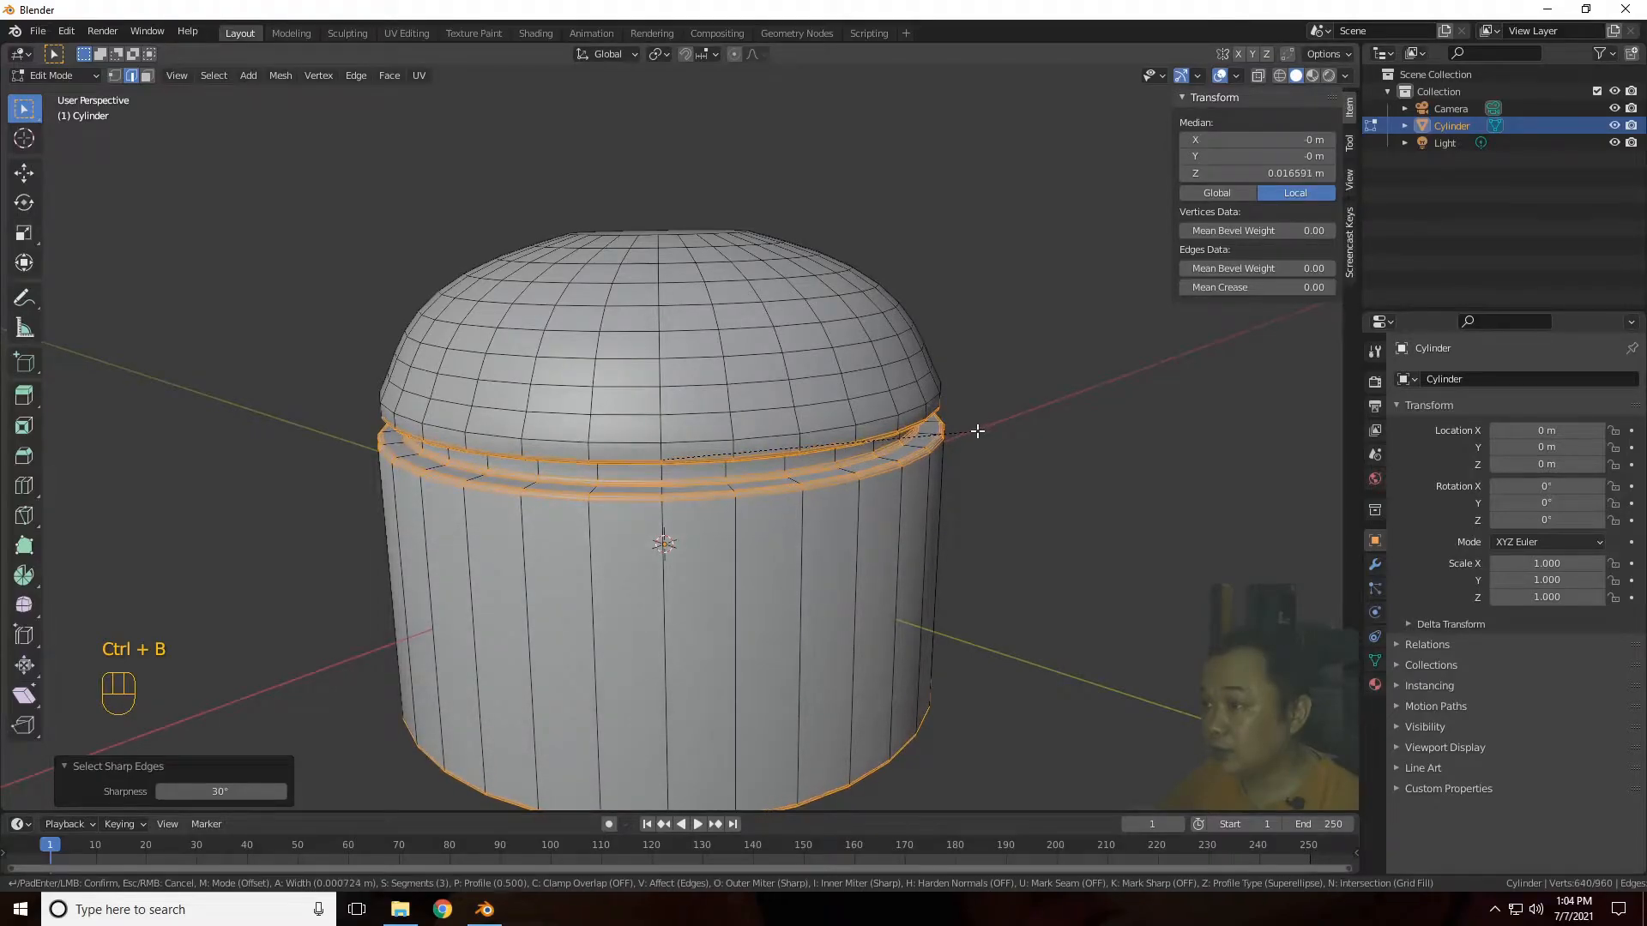
left_click(978, 432)
key("Tab")
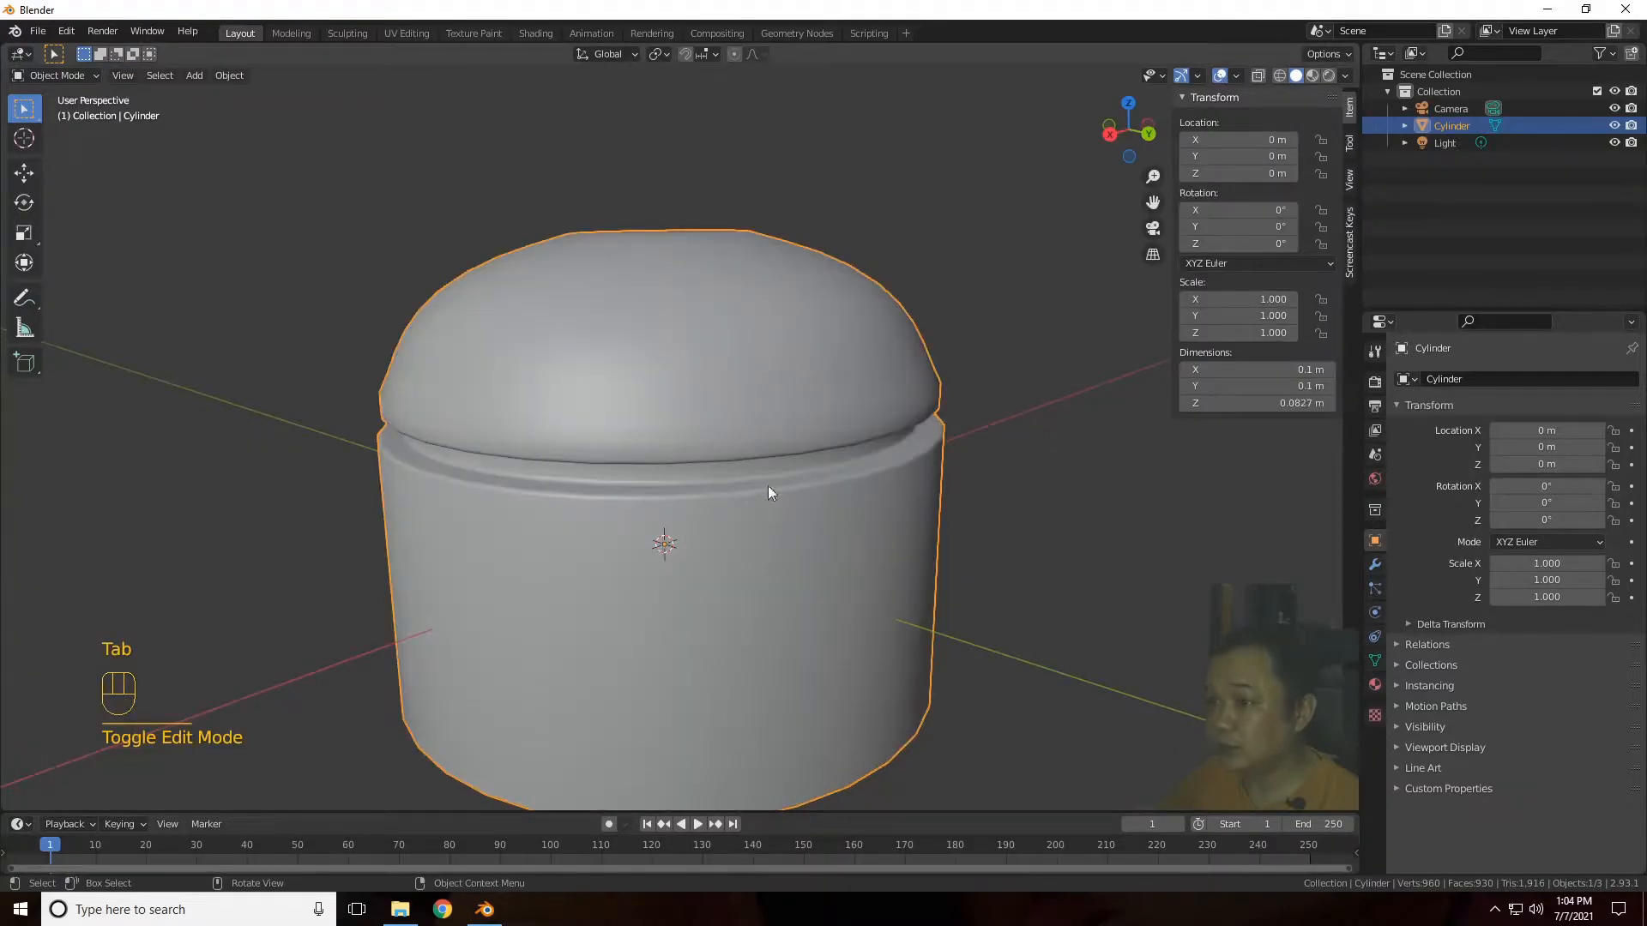
Step: Add a 2 m mesh plane at the world origin
scroll(1045, 391, "down", 2)
left_click_drag(1128, 134, 1099, 170)
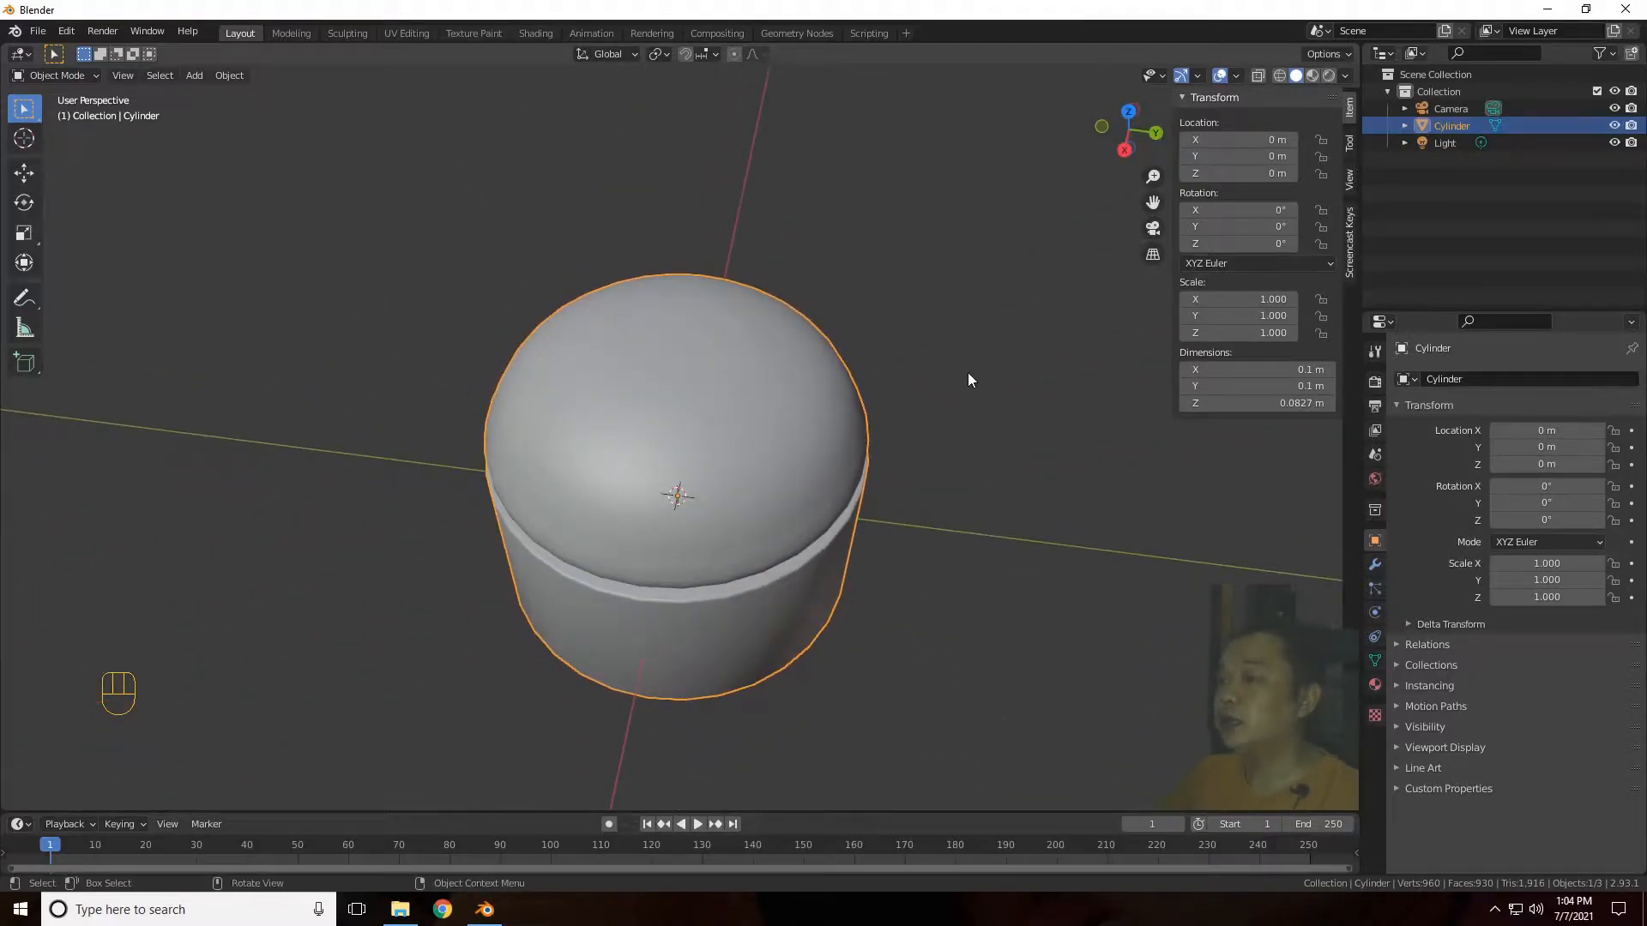
scroll(967, 373, "down", 5)
middle_click_drag(1108, 219, 1113, 399)
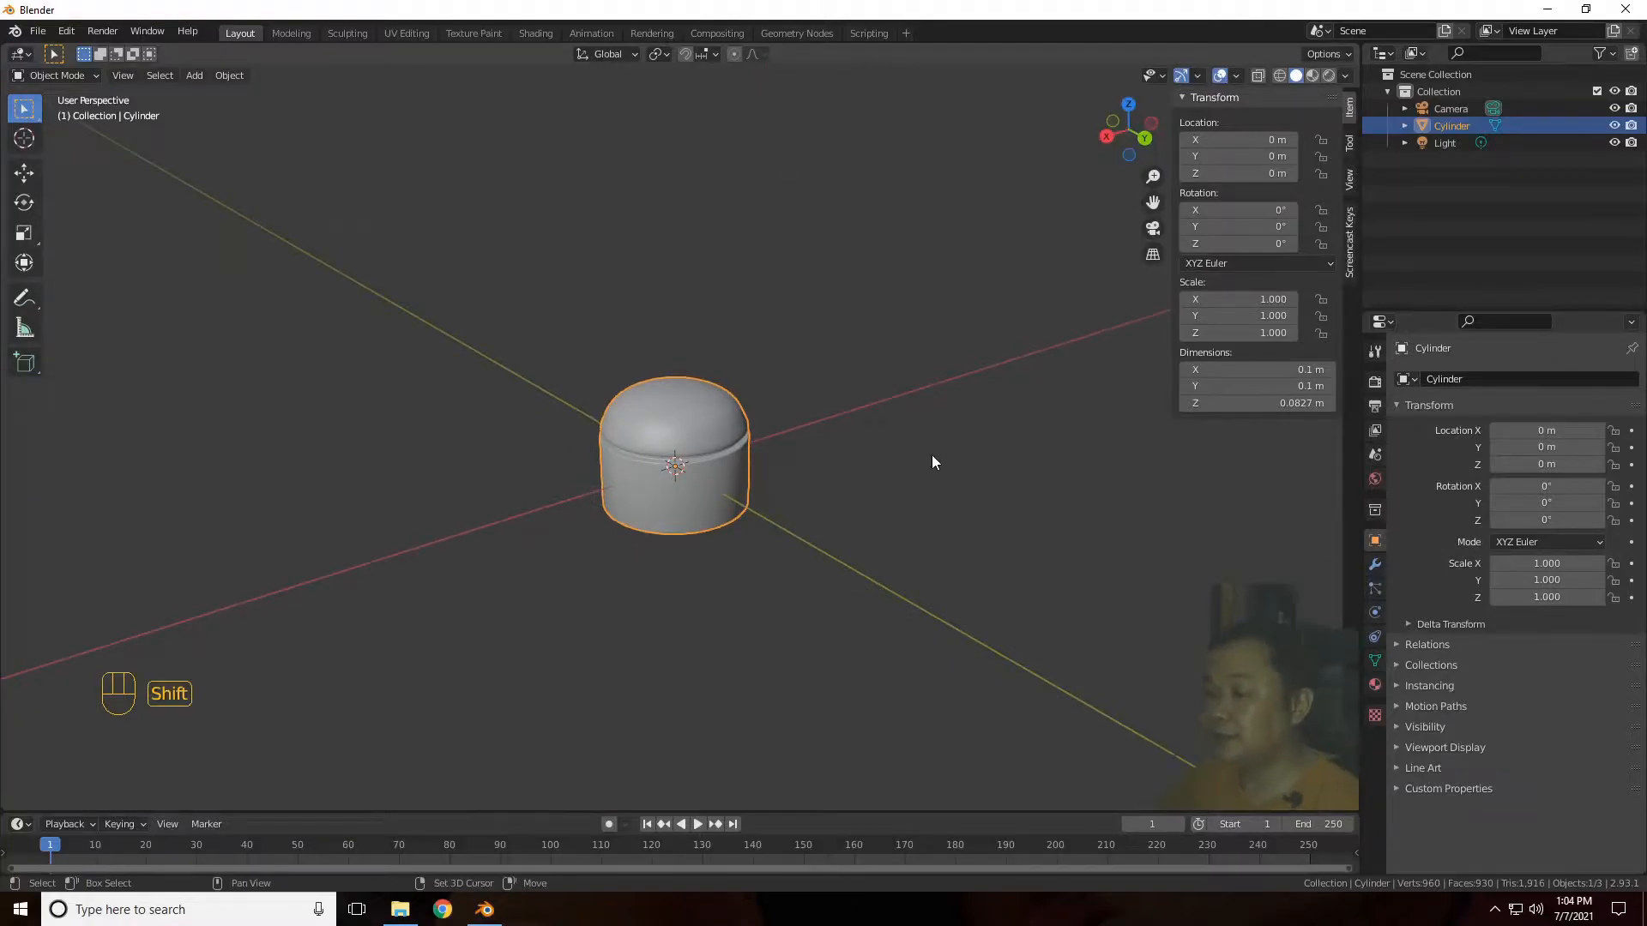
key("shift+a")
left_click(1051, 466)
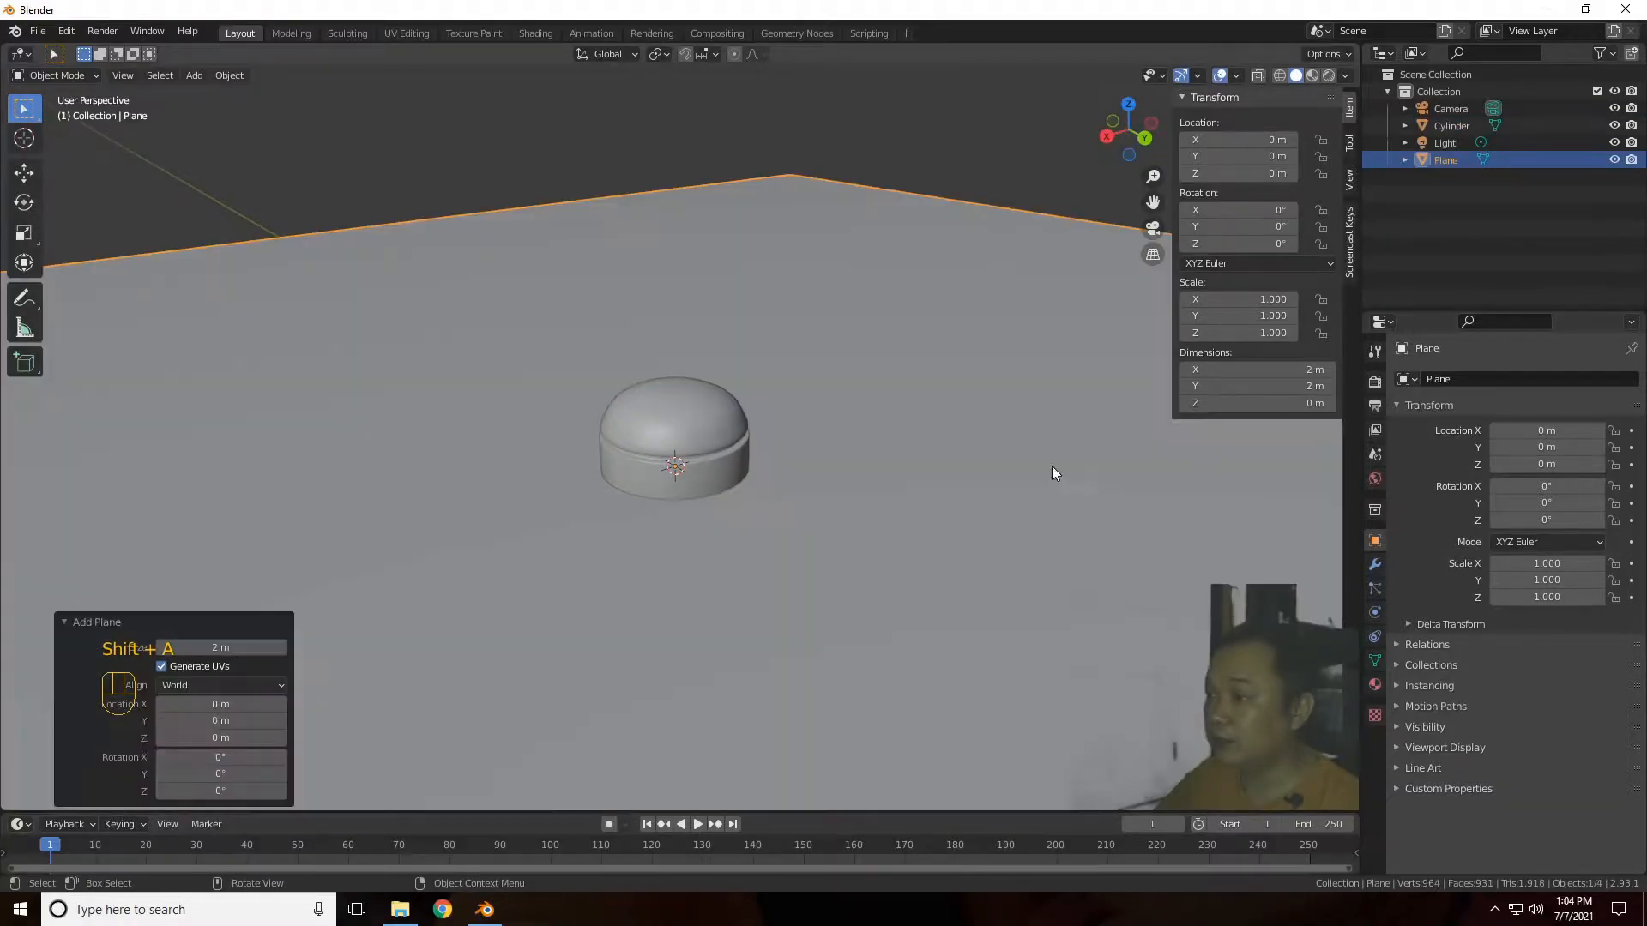
scroll(961, 614, "down", 8)
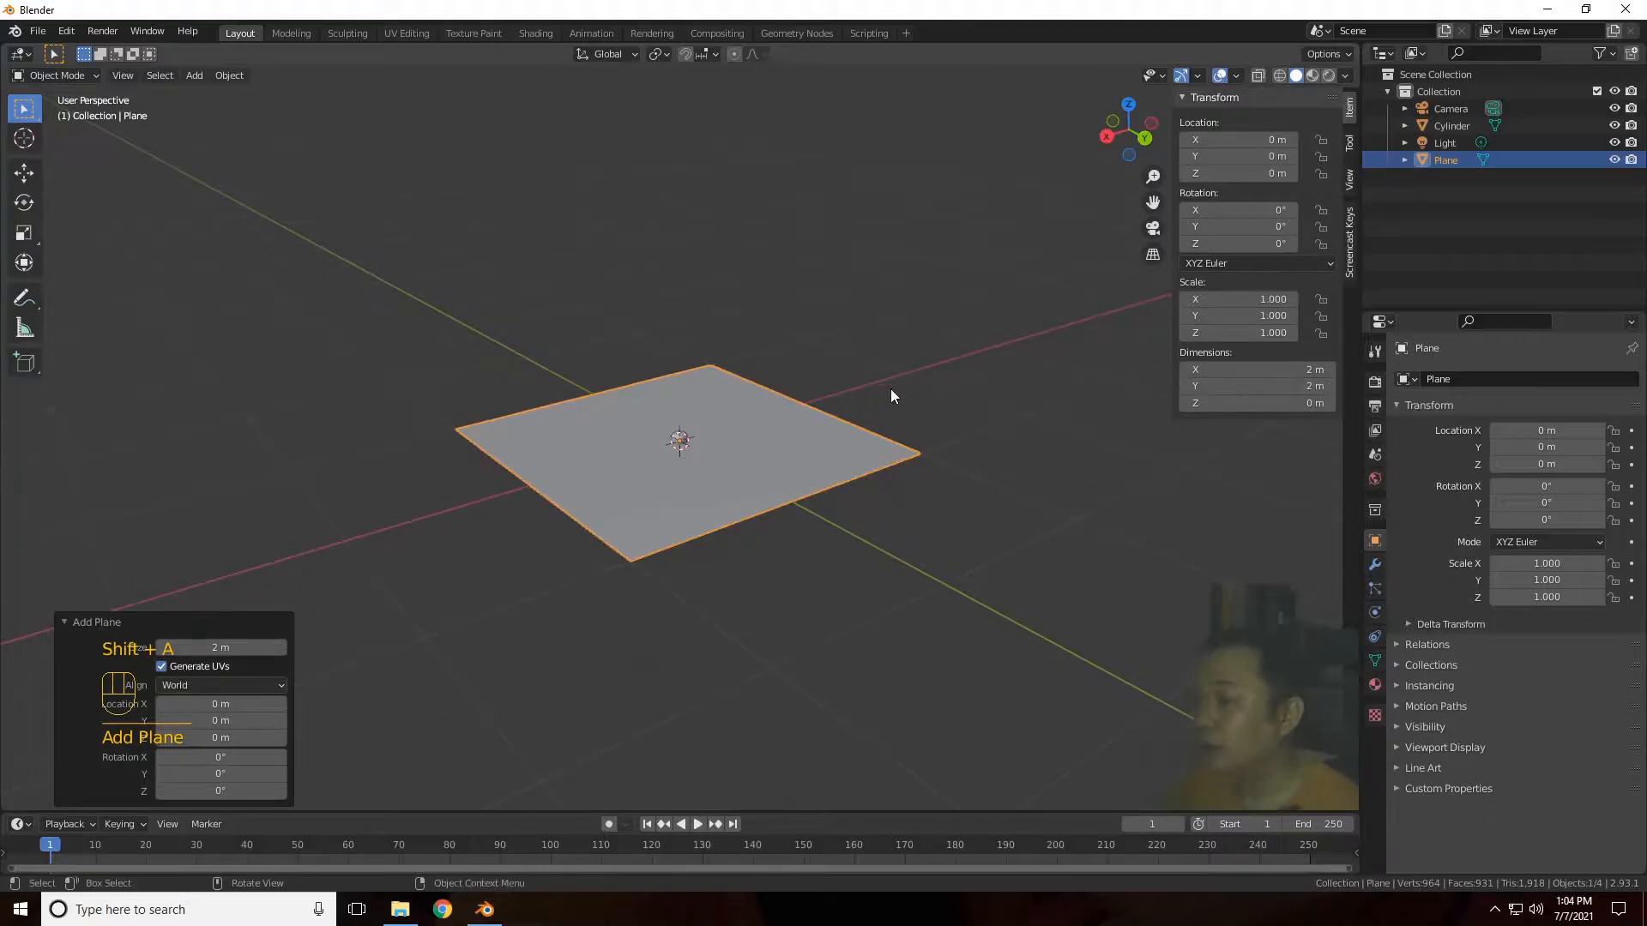
Step: Set the plane's Y dimension to 0.02 m
left_click(1228, 385)
type("0.02")
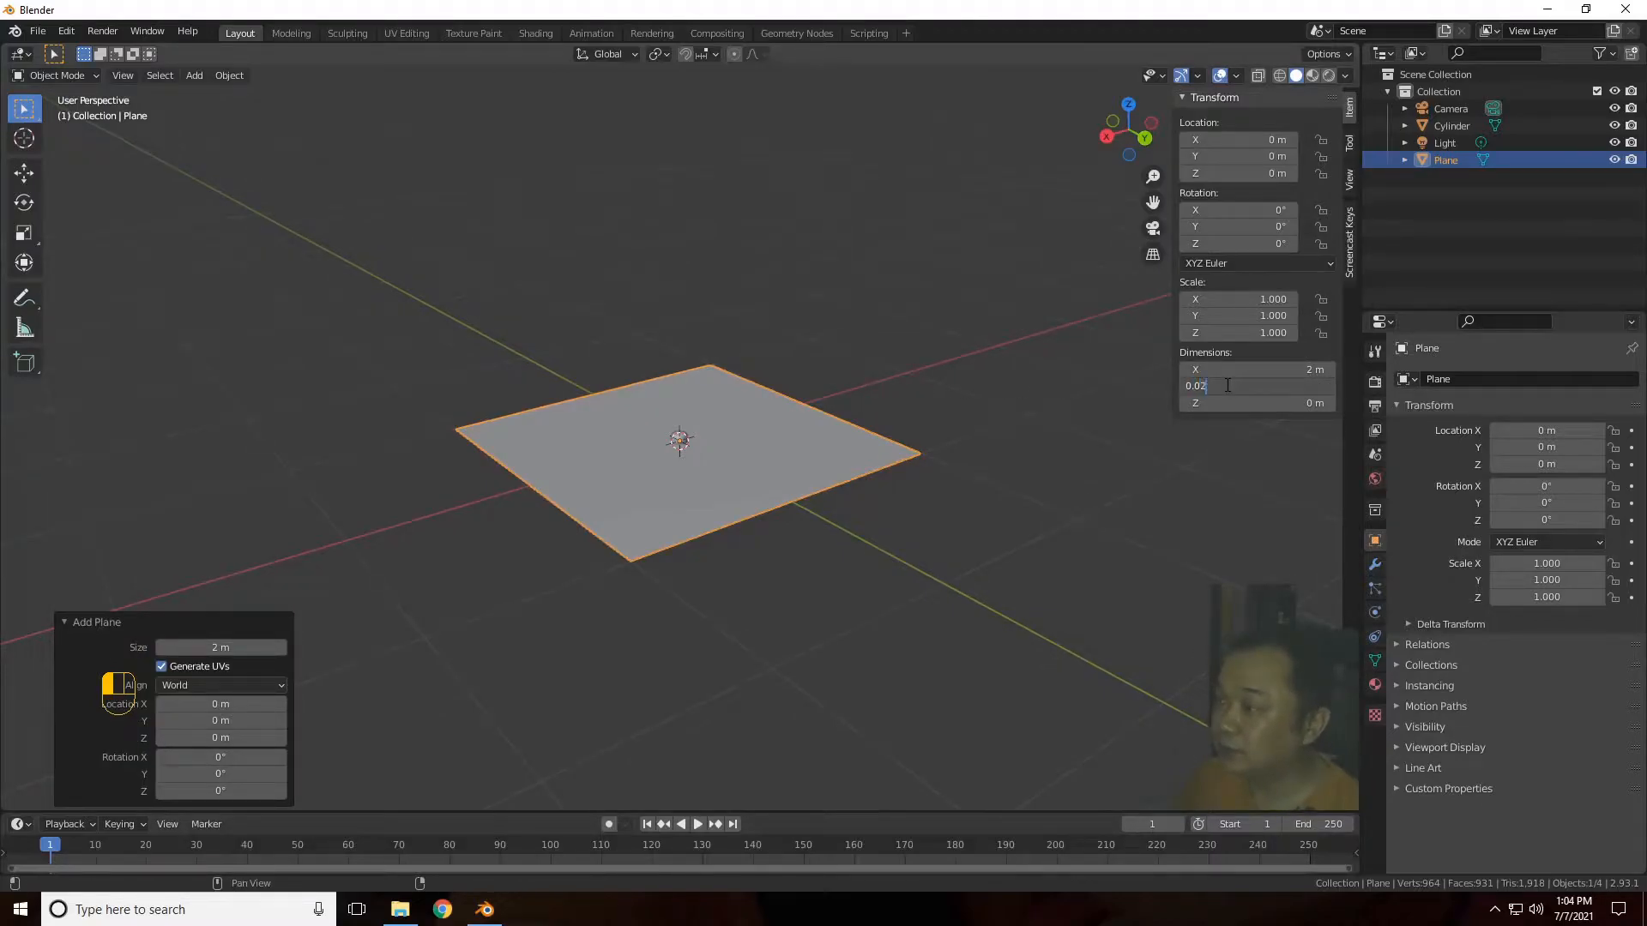
key("Return")
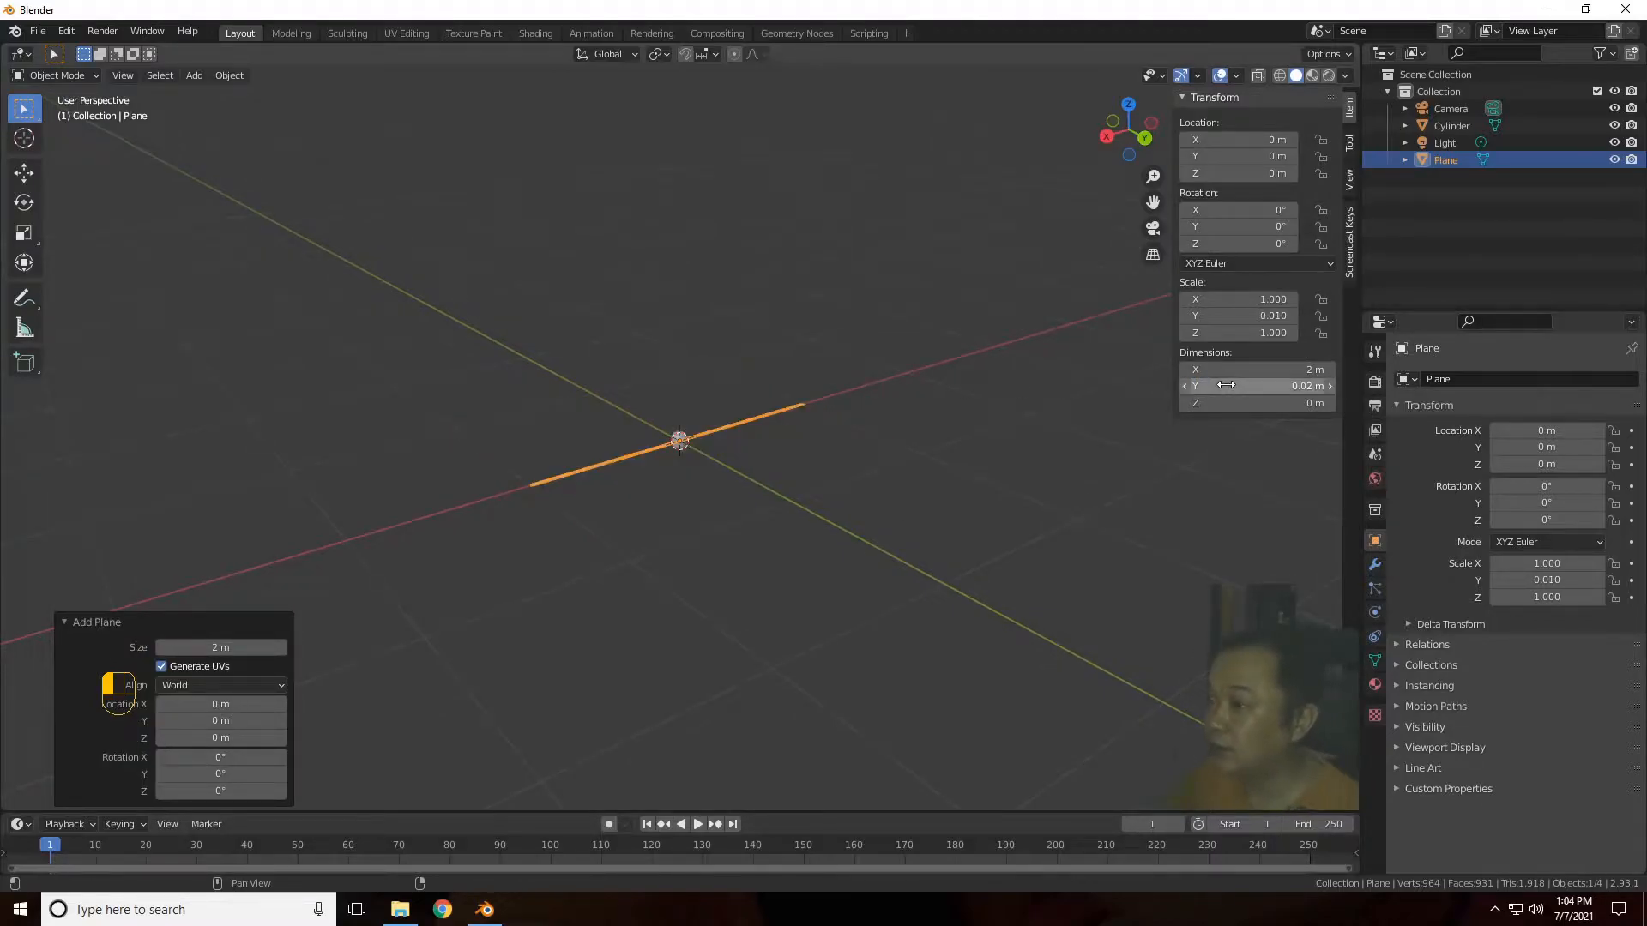
Step: Set the plane's Y dimension to 0.05 m
left_click(1228, 379)
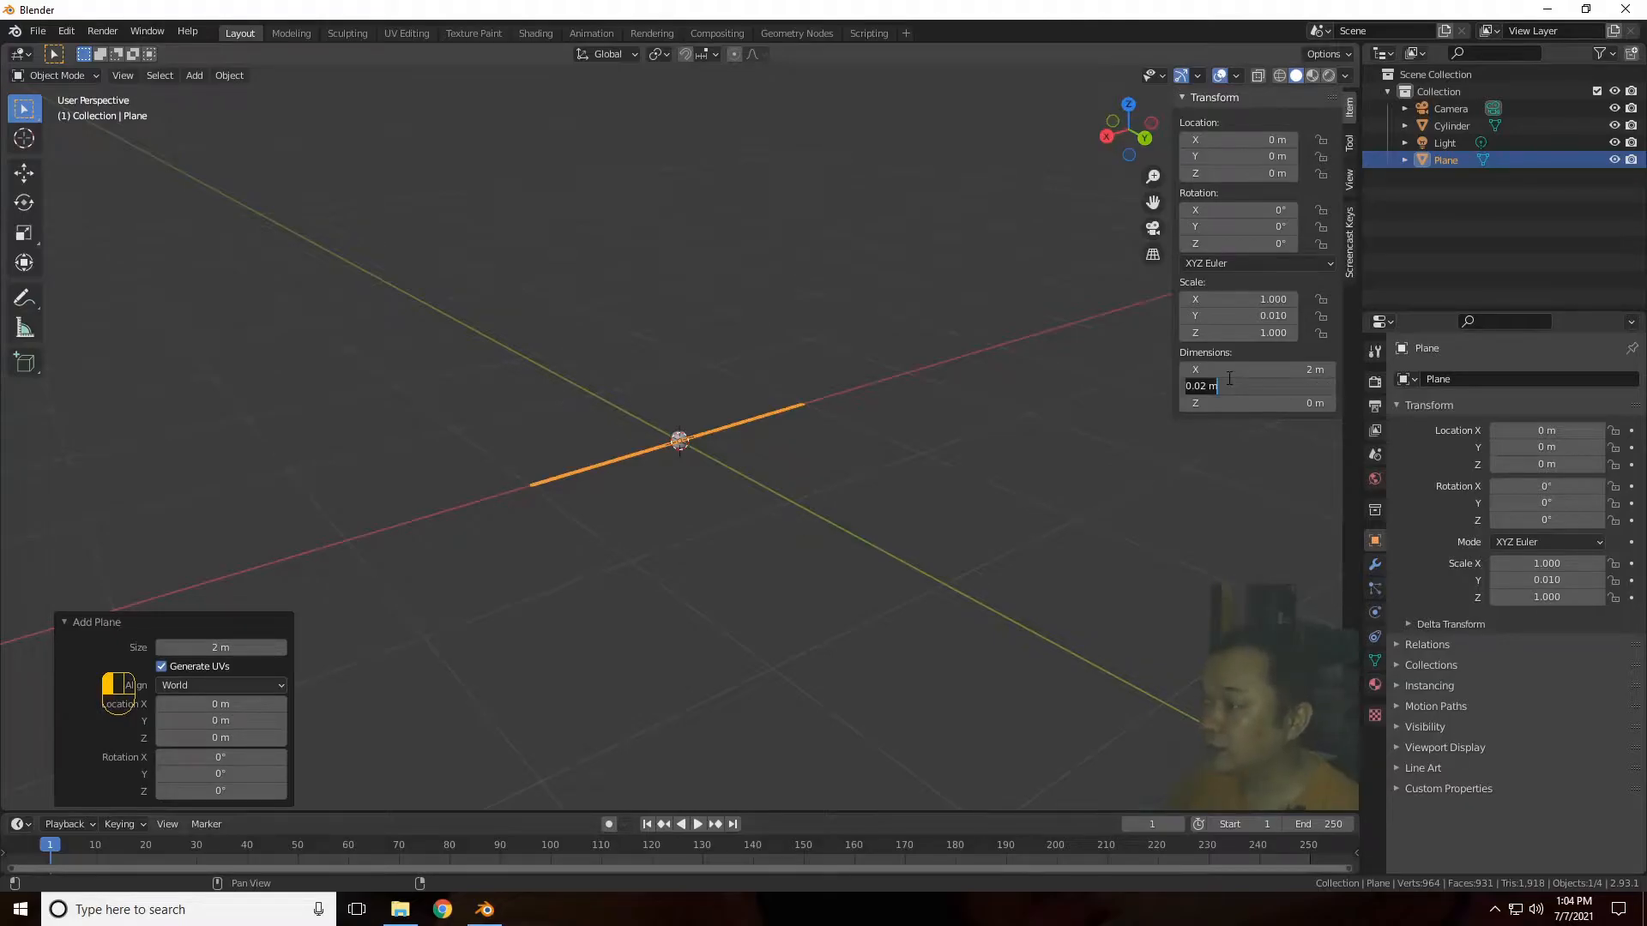
type("0")
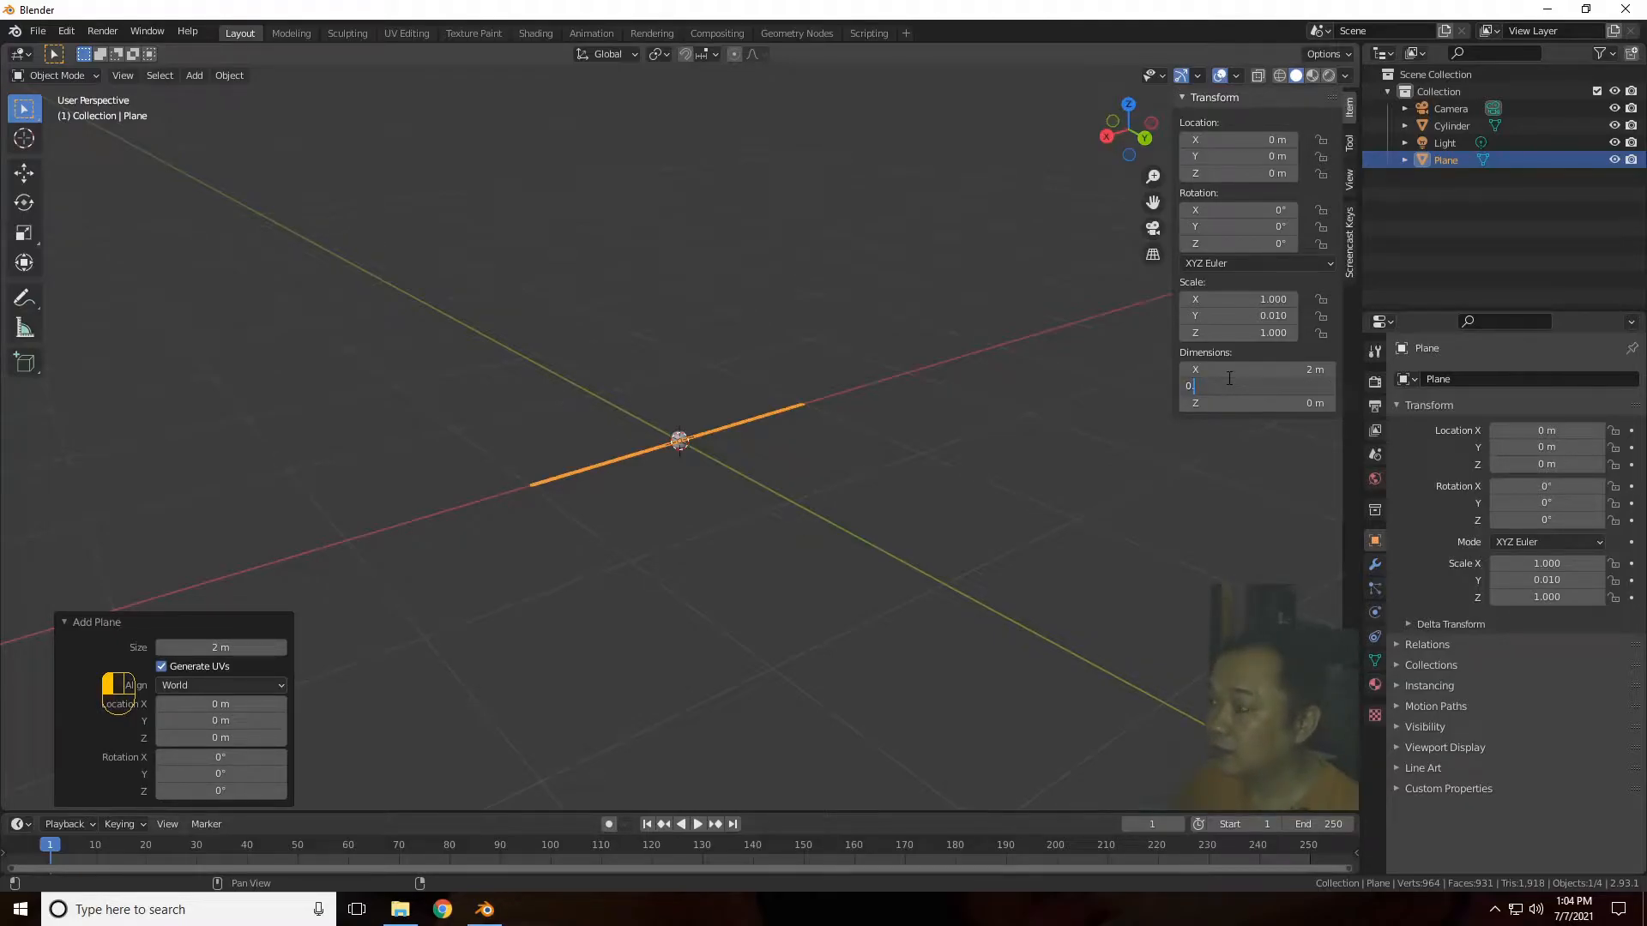
type(".05")
key("Return")
Step: Set the plane's X dimension to 0.3 m
left_click(1231, 371)
type("0")
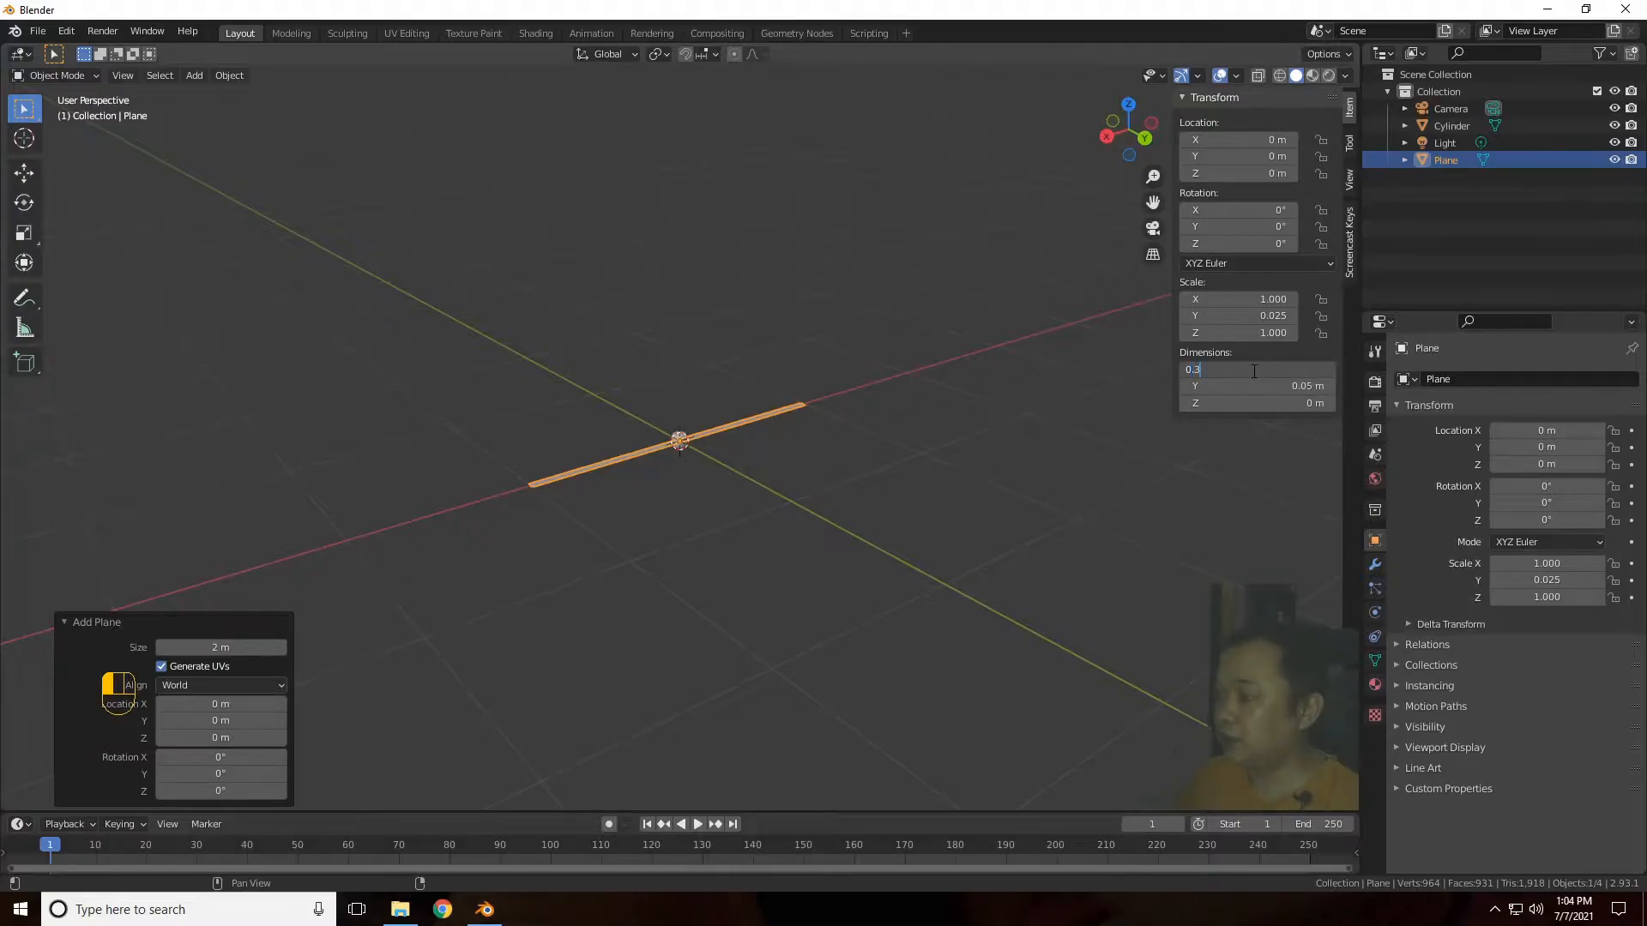
type(".3")
key("Return")
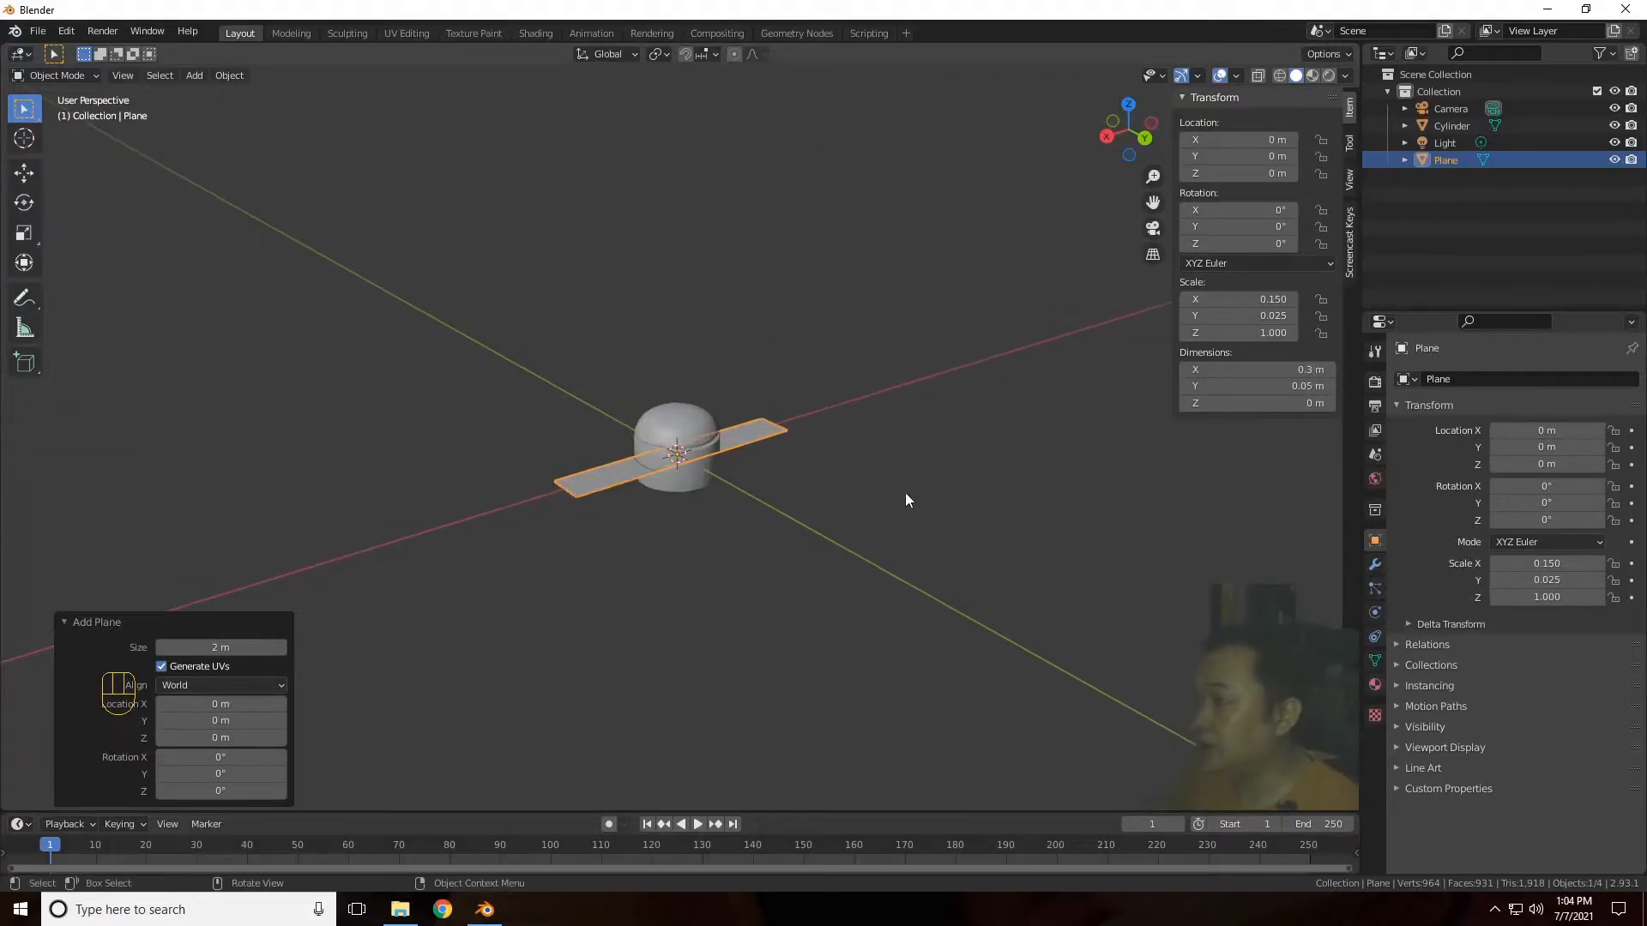
scroll(908, 500, "up", 2)
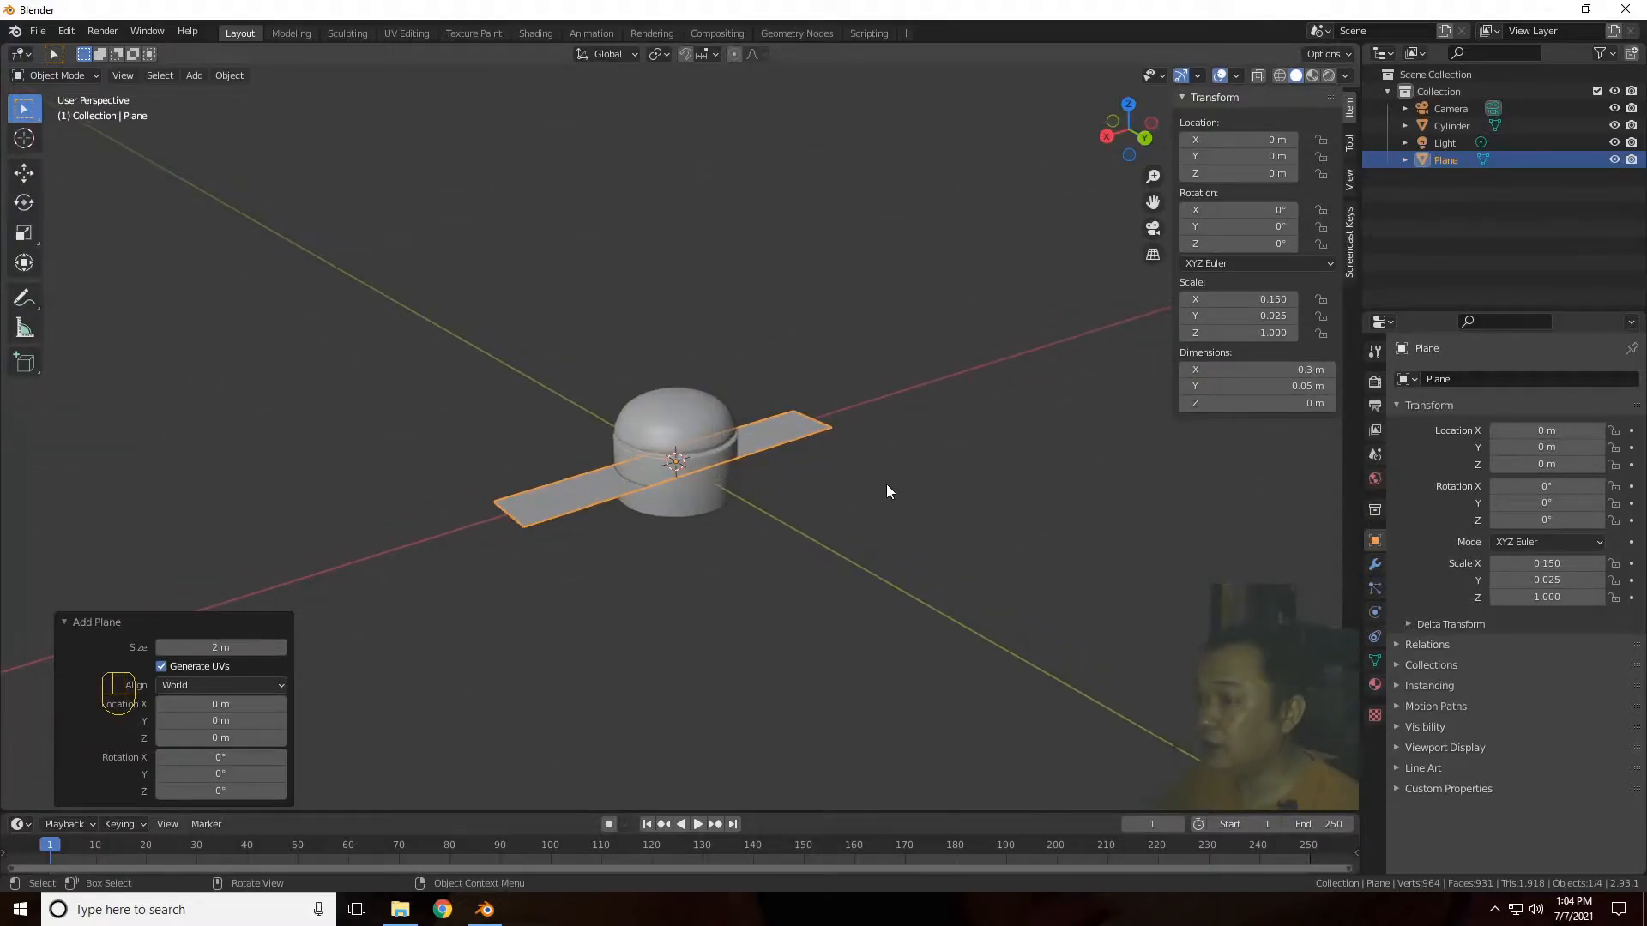
Step: Set the plane's X dimension to 0.25 m
left_click(1293, 369)
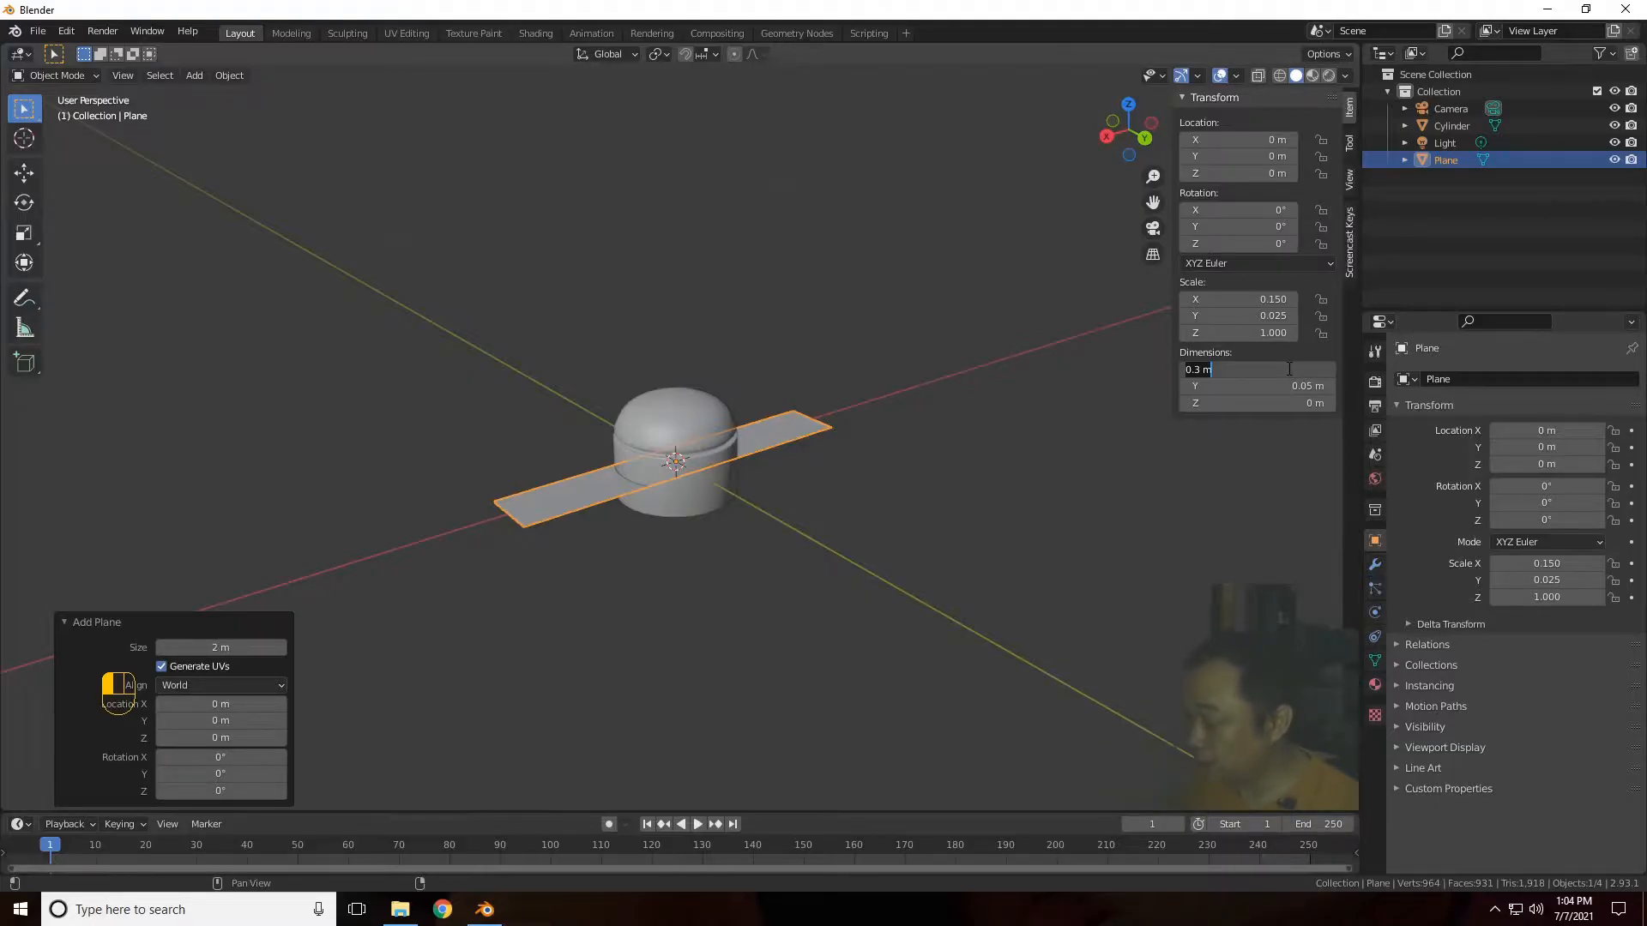
type("0.2")
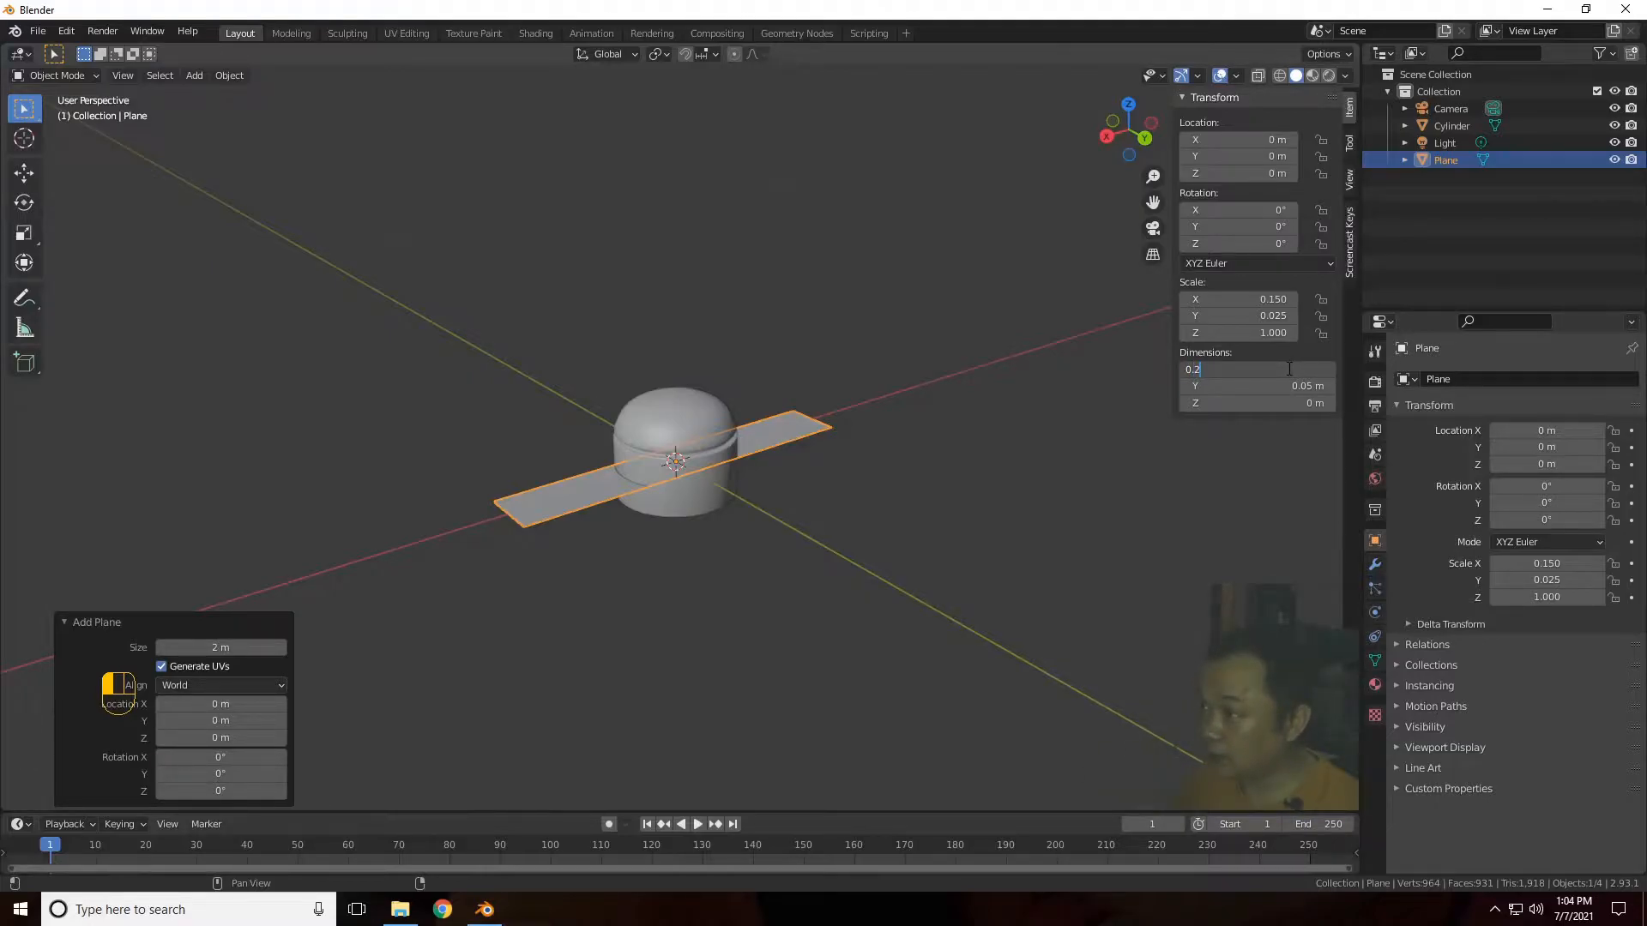
type("5")
key("Return")
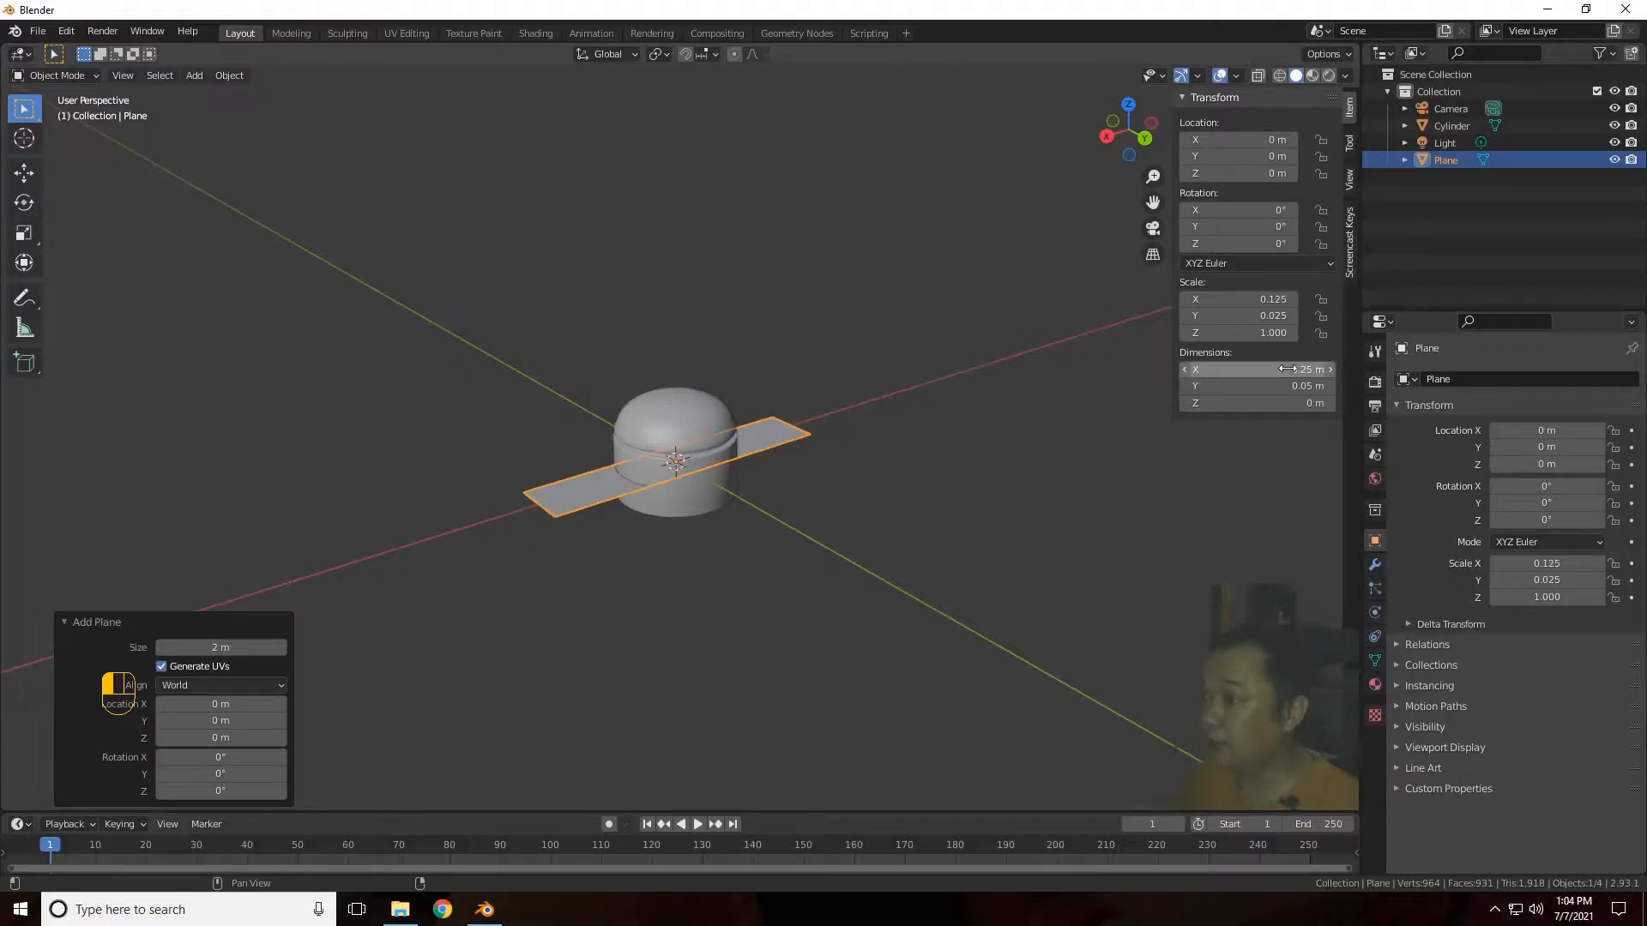
Step: Move the plane along X to about -0.167 m so its short end slightly overlaps the cylinder's side
left_click_drag(1135, 141, 1077, 228)
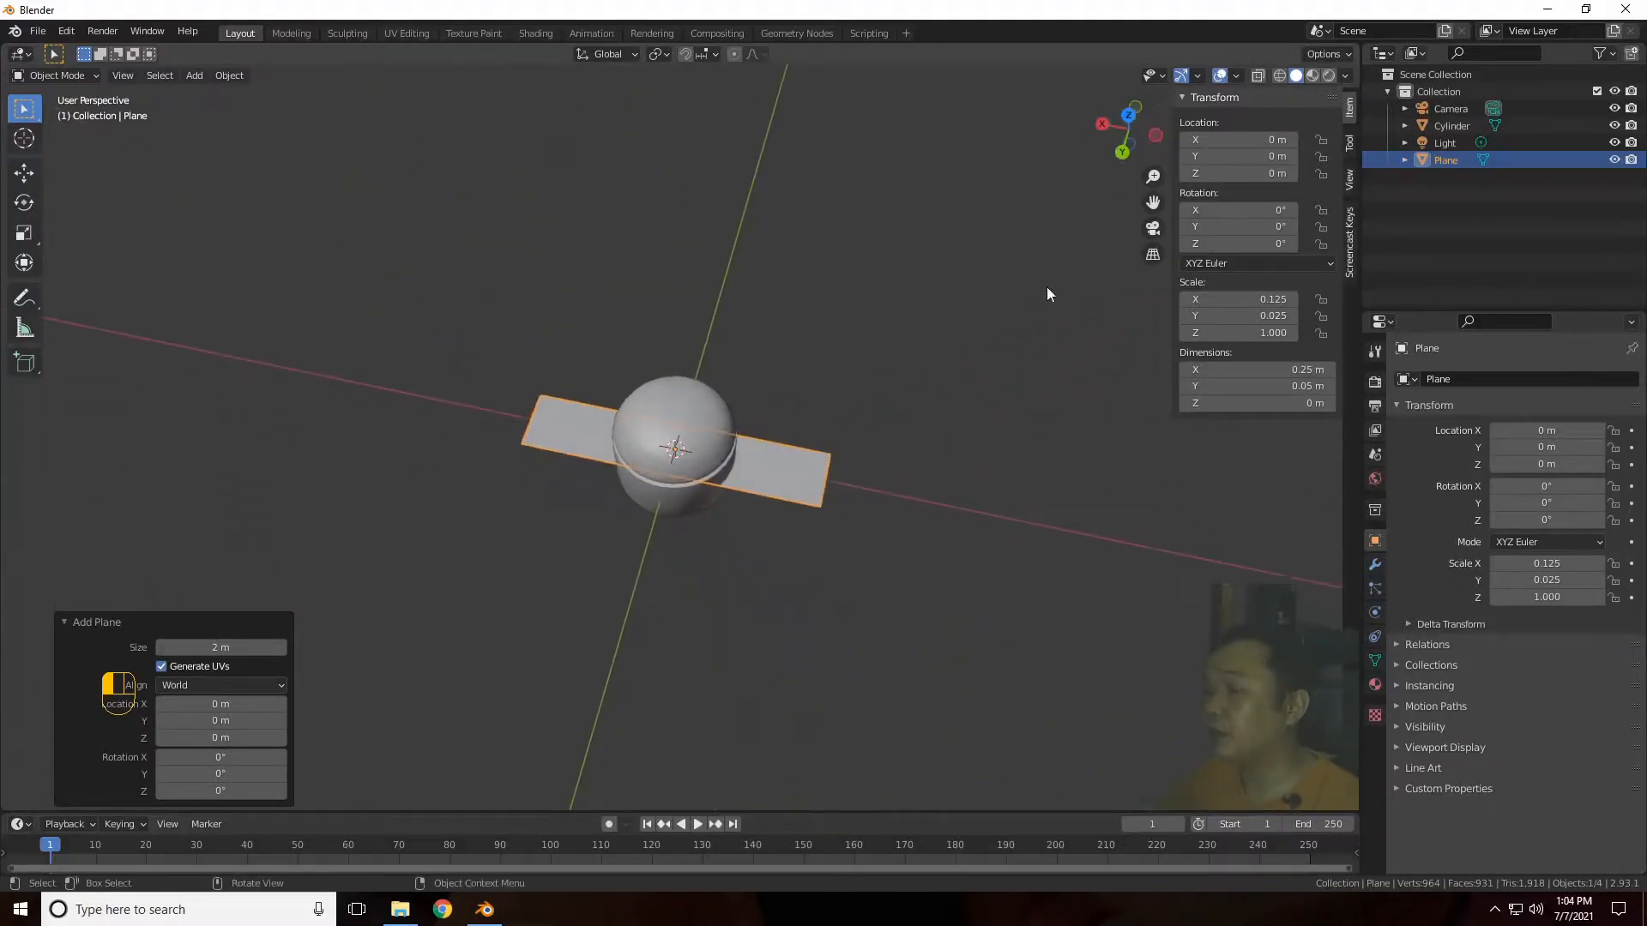
key("g")
key("x")
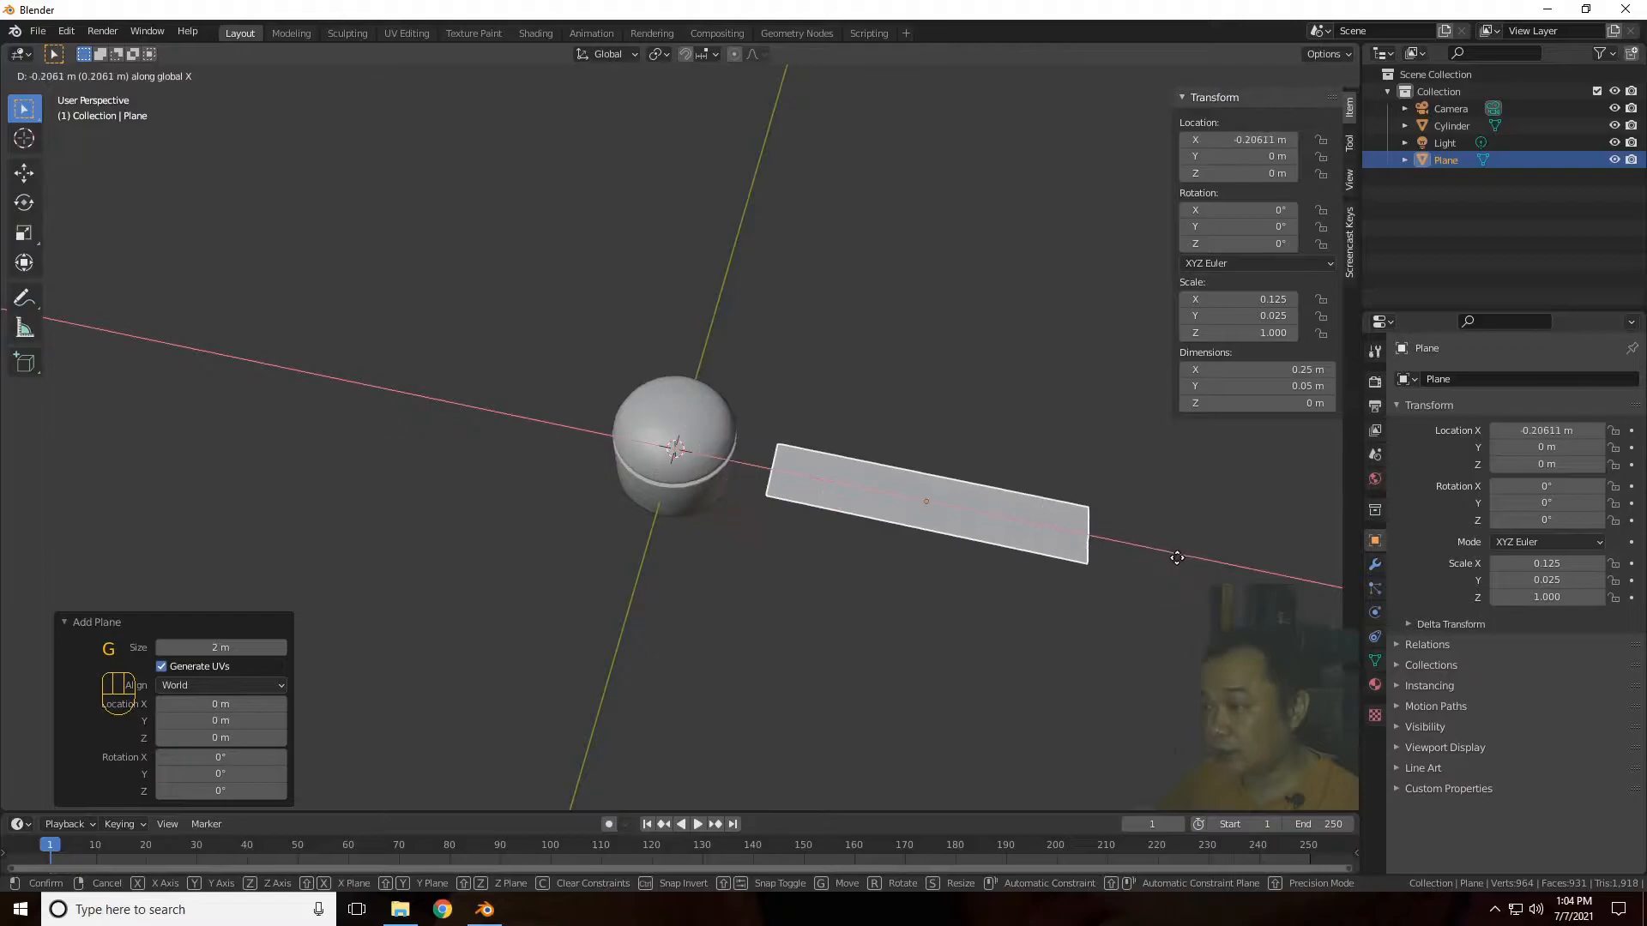
left_click(1137, 547)
scroll(1070, 607, "up", 2)
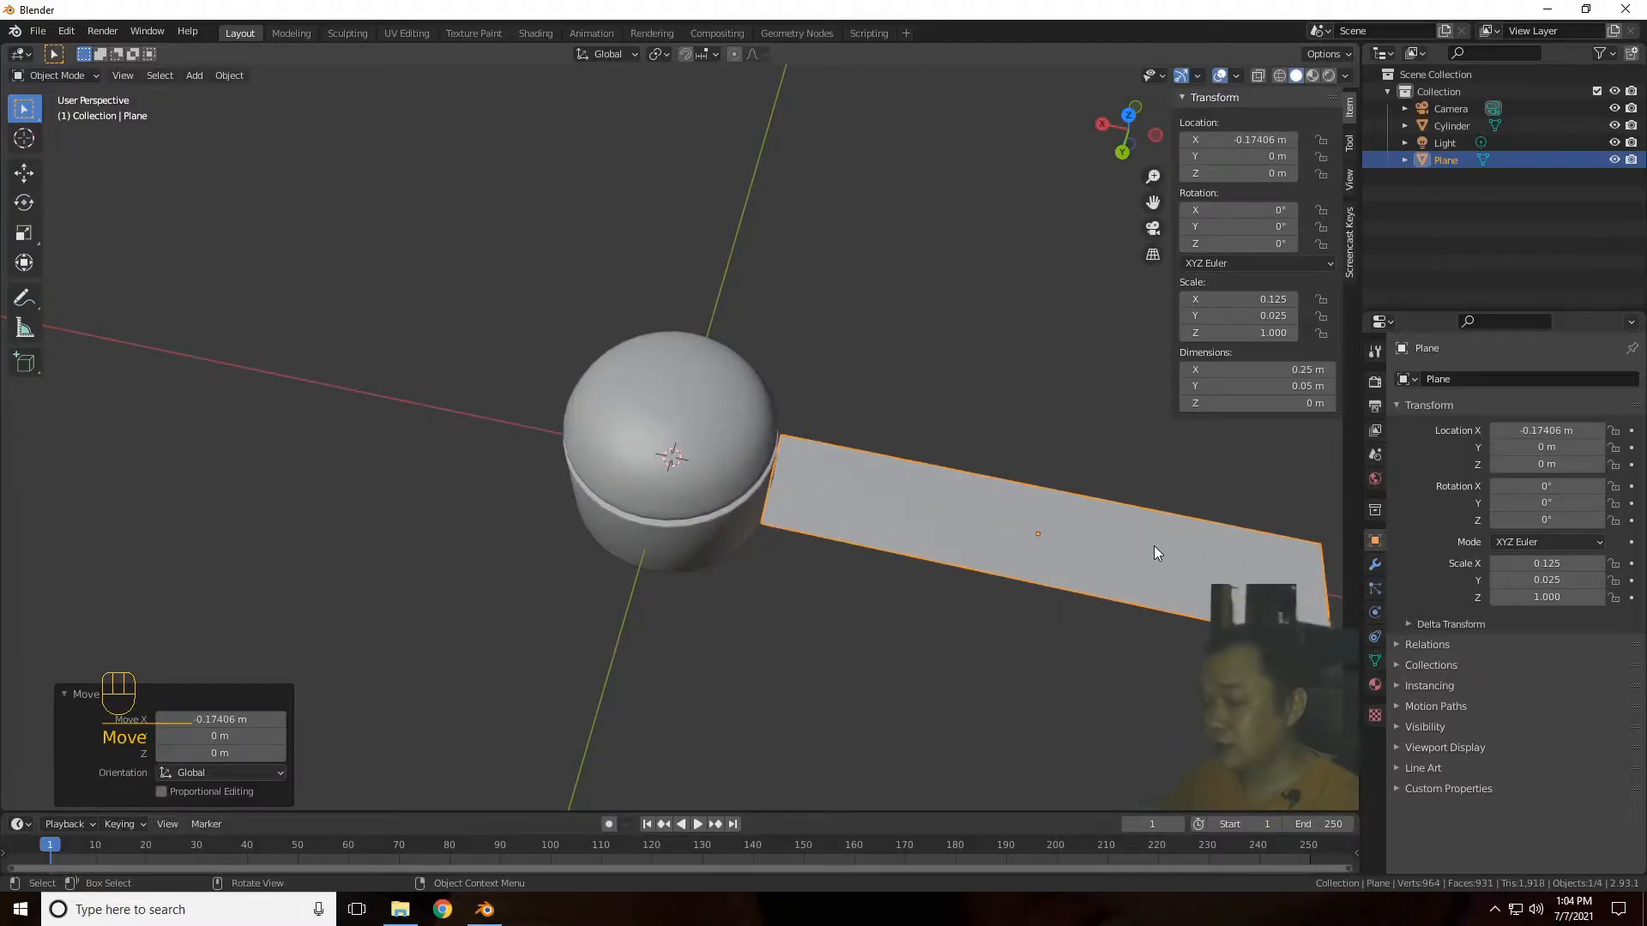
key("g")
key("x")
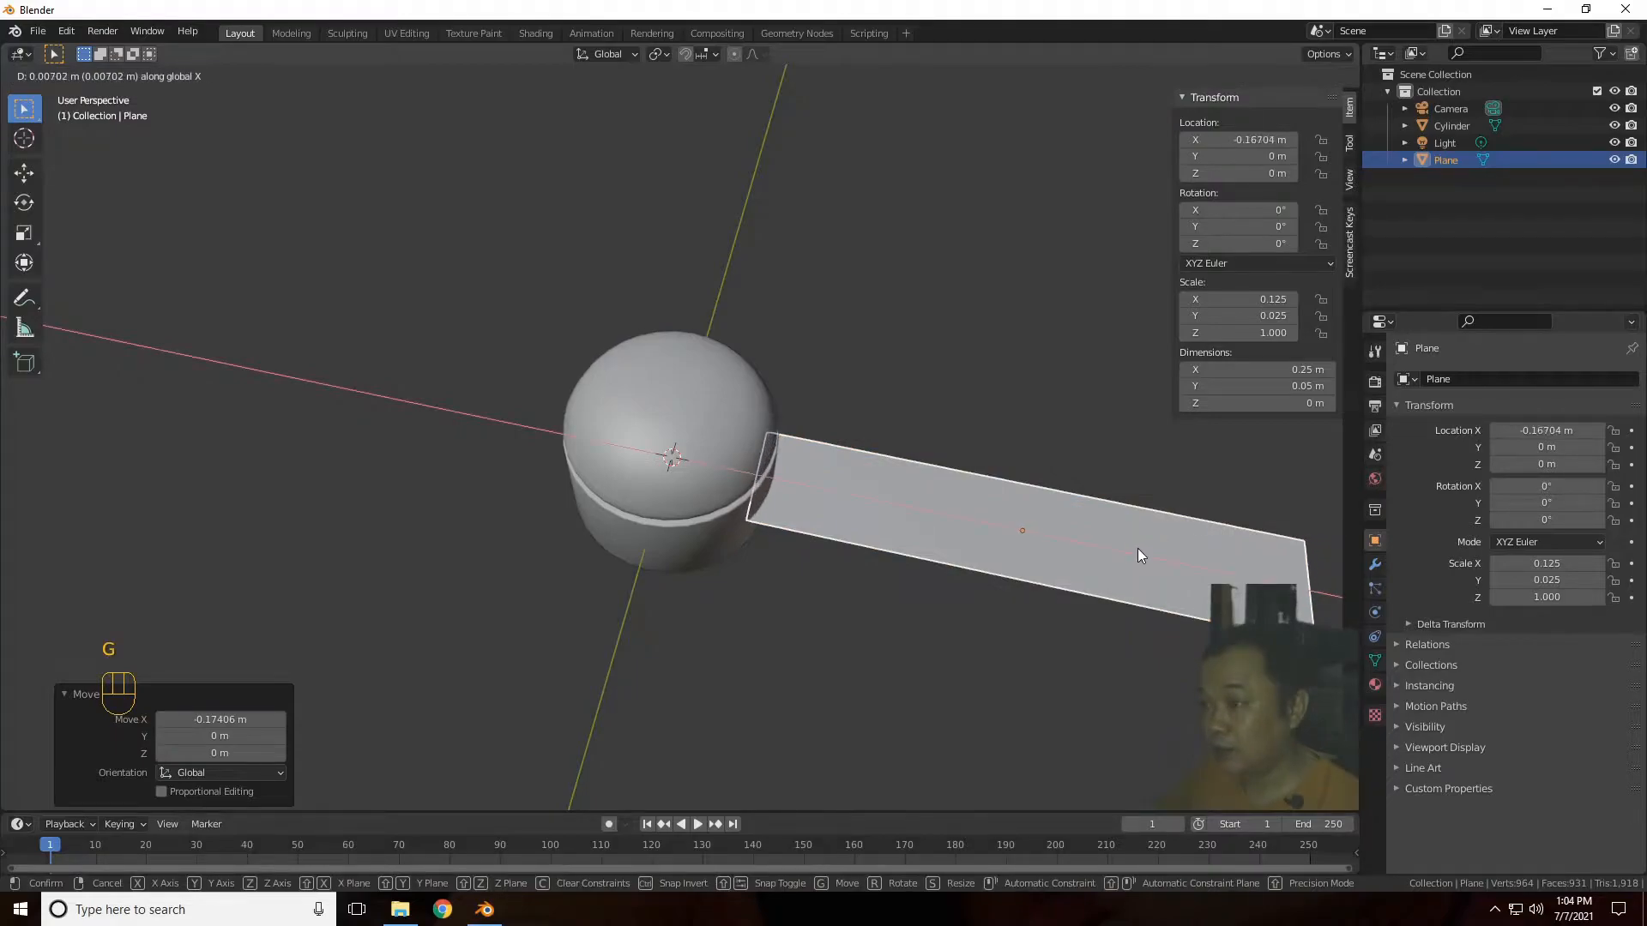
left_click(1163, 536)
key("Tab")
left_click_drag(1153, 204, 932, 210)
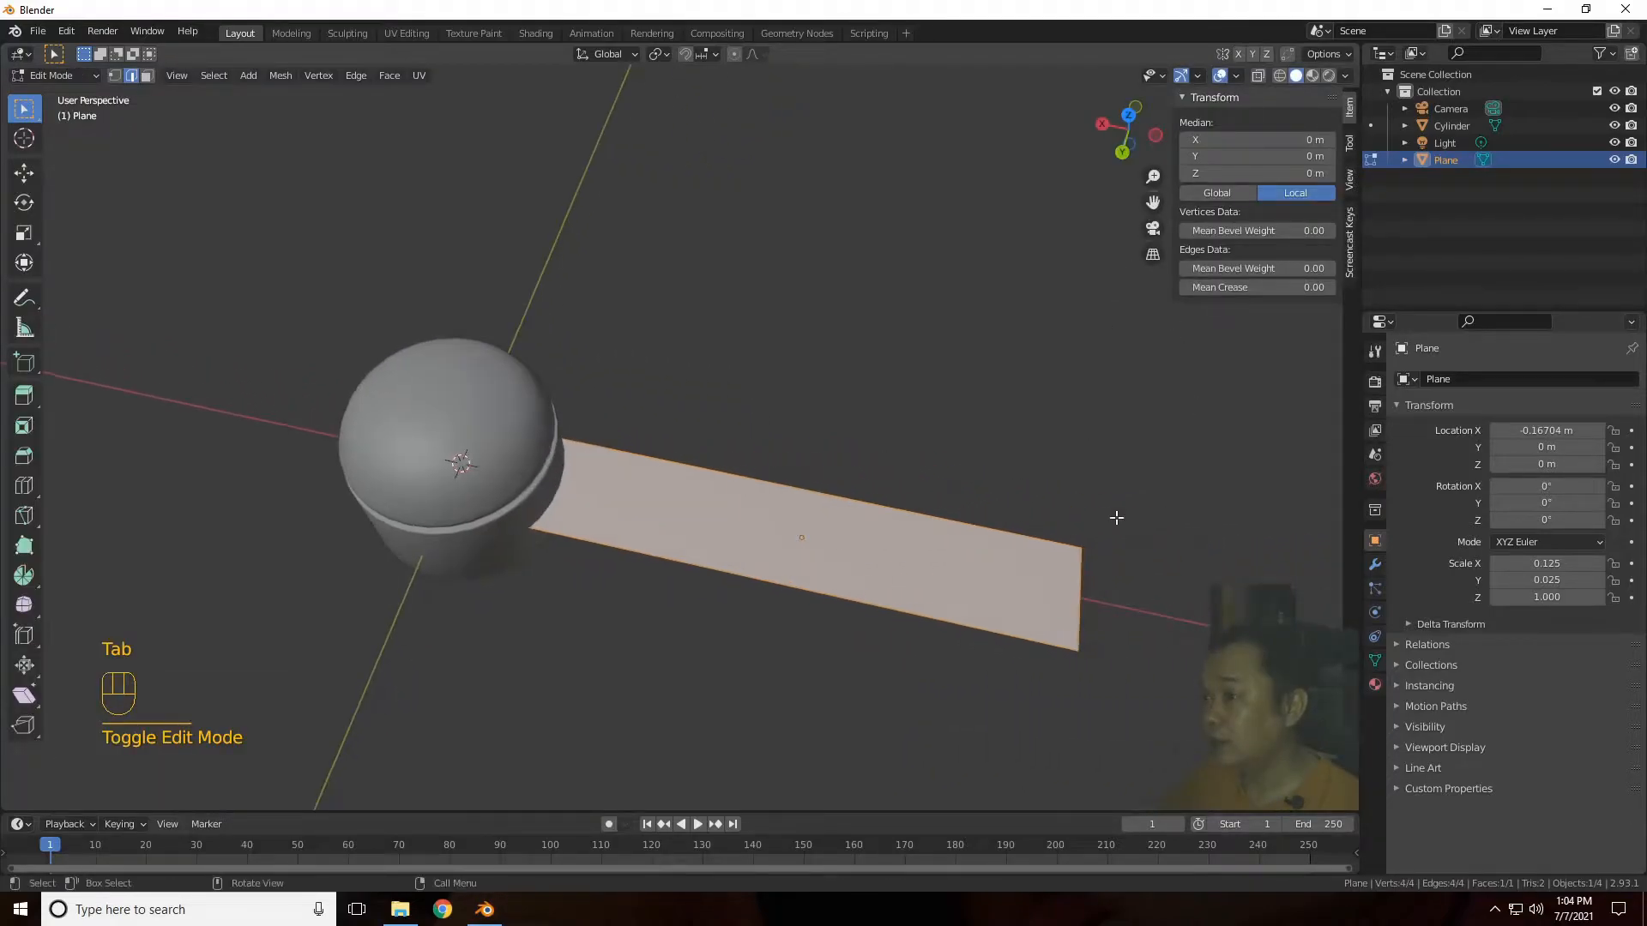
key("Tab")
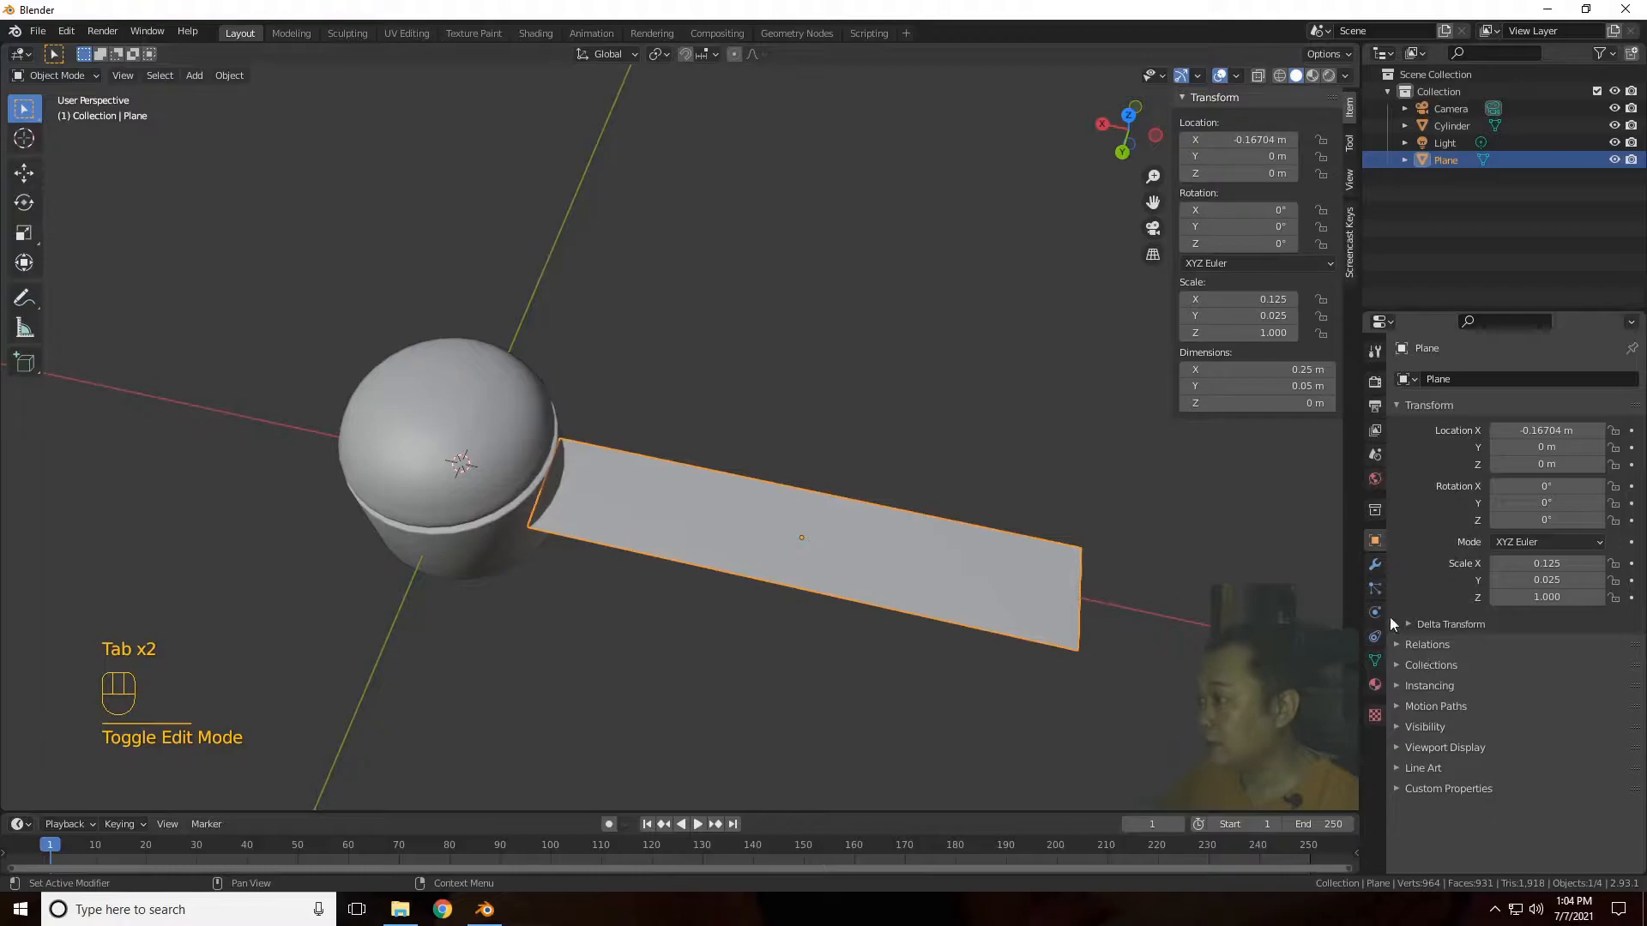
Step: Add a Catmull-Clark Subdivision Surface modifier to the plane
left_click(1374, 565)
left_click(1476, 379)
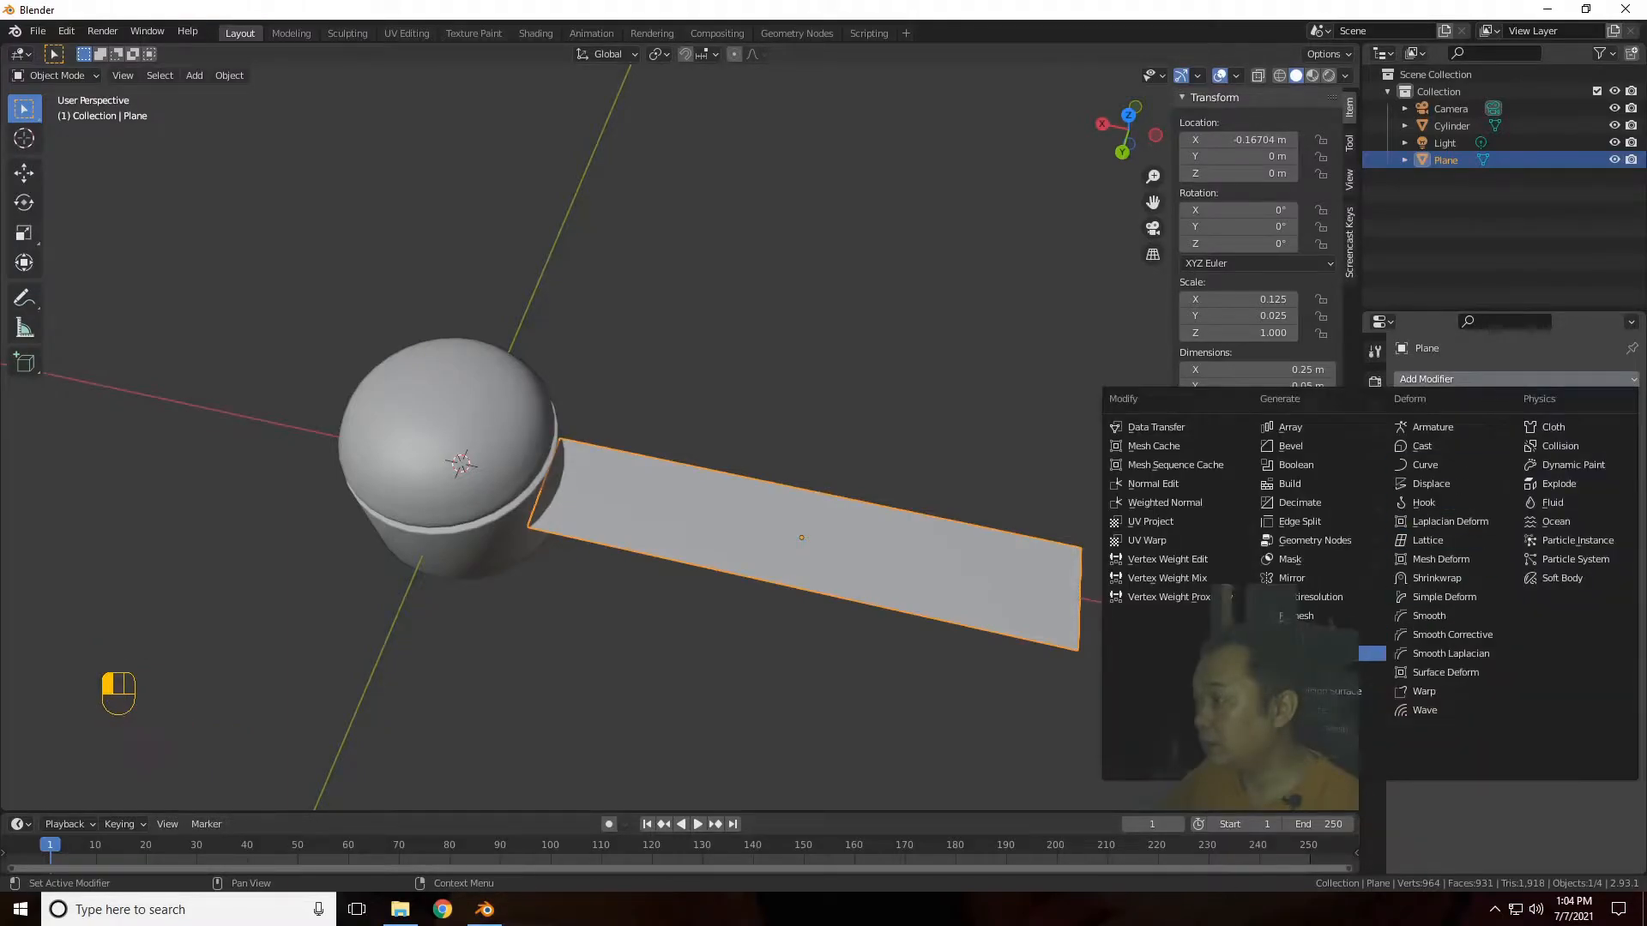
left_click(1364, 688)
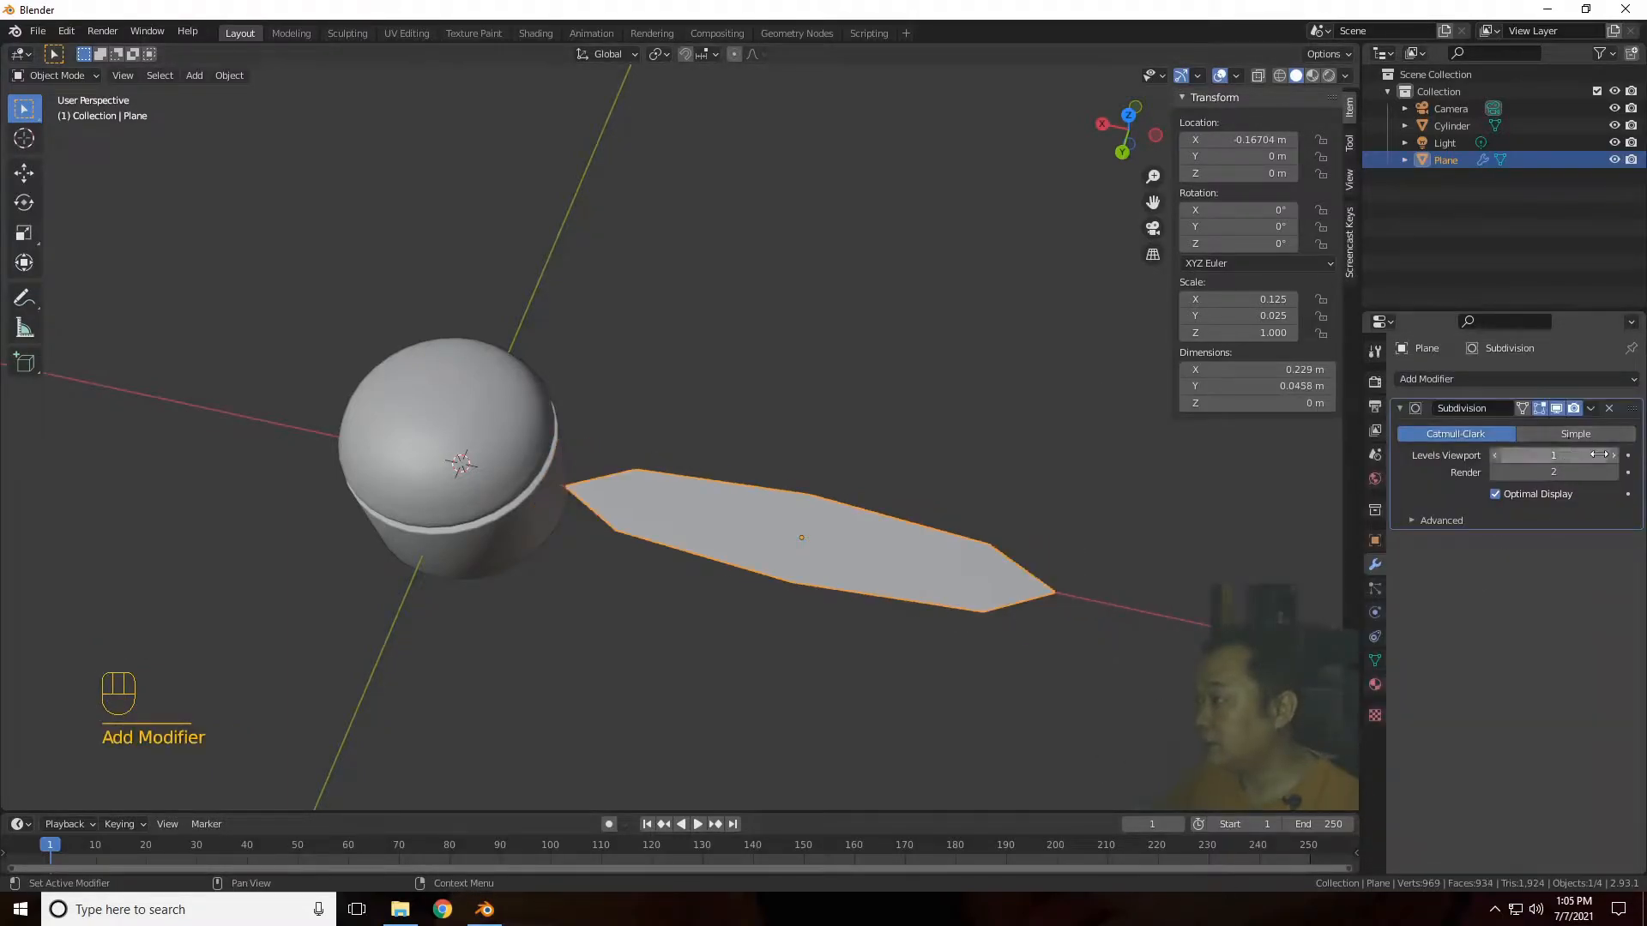
Step: Raise the Subdivision modifier's viewport level to 3 and scale the plane's outer short edge to about 3.7 times its length
left_click(1613, 455)
left_click(1613, 455)
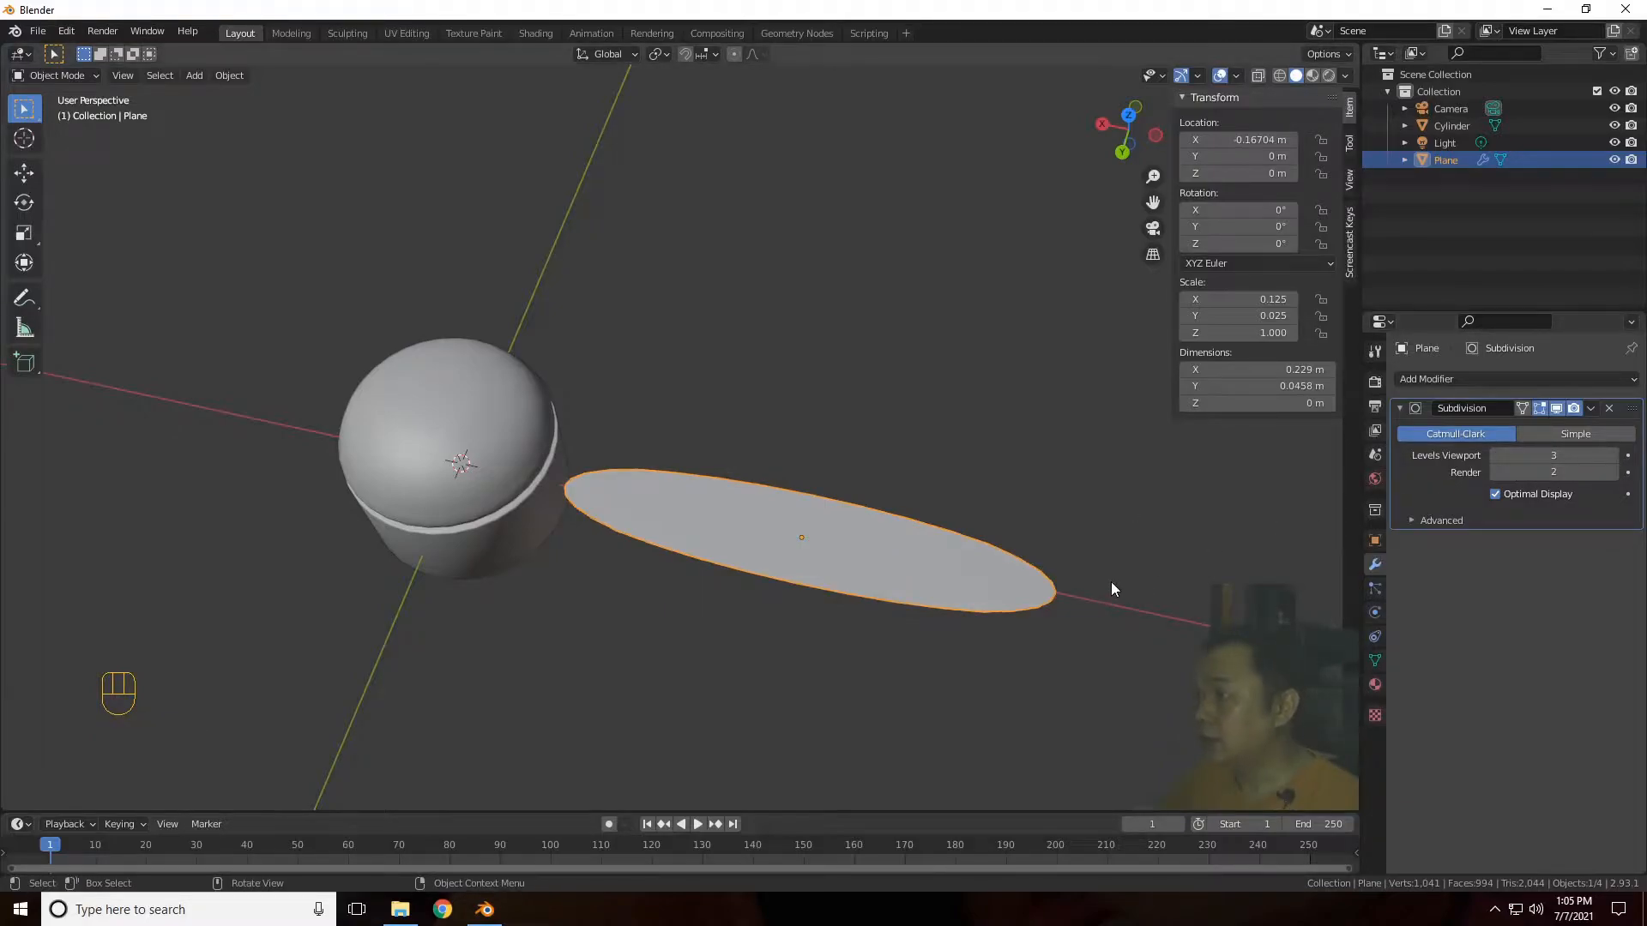
key("Tab")
left_click(1080, 604)
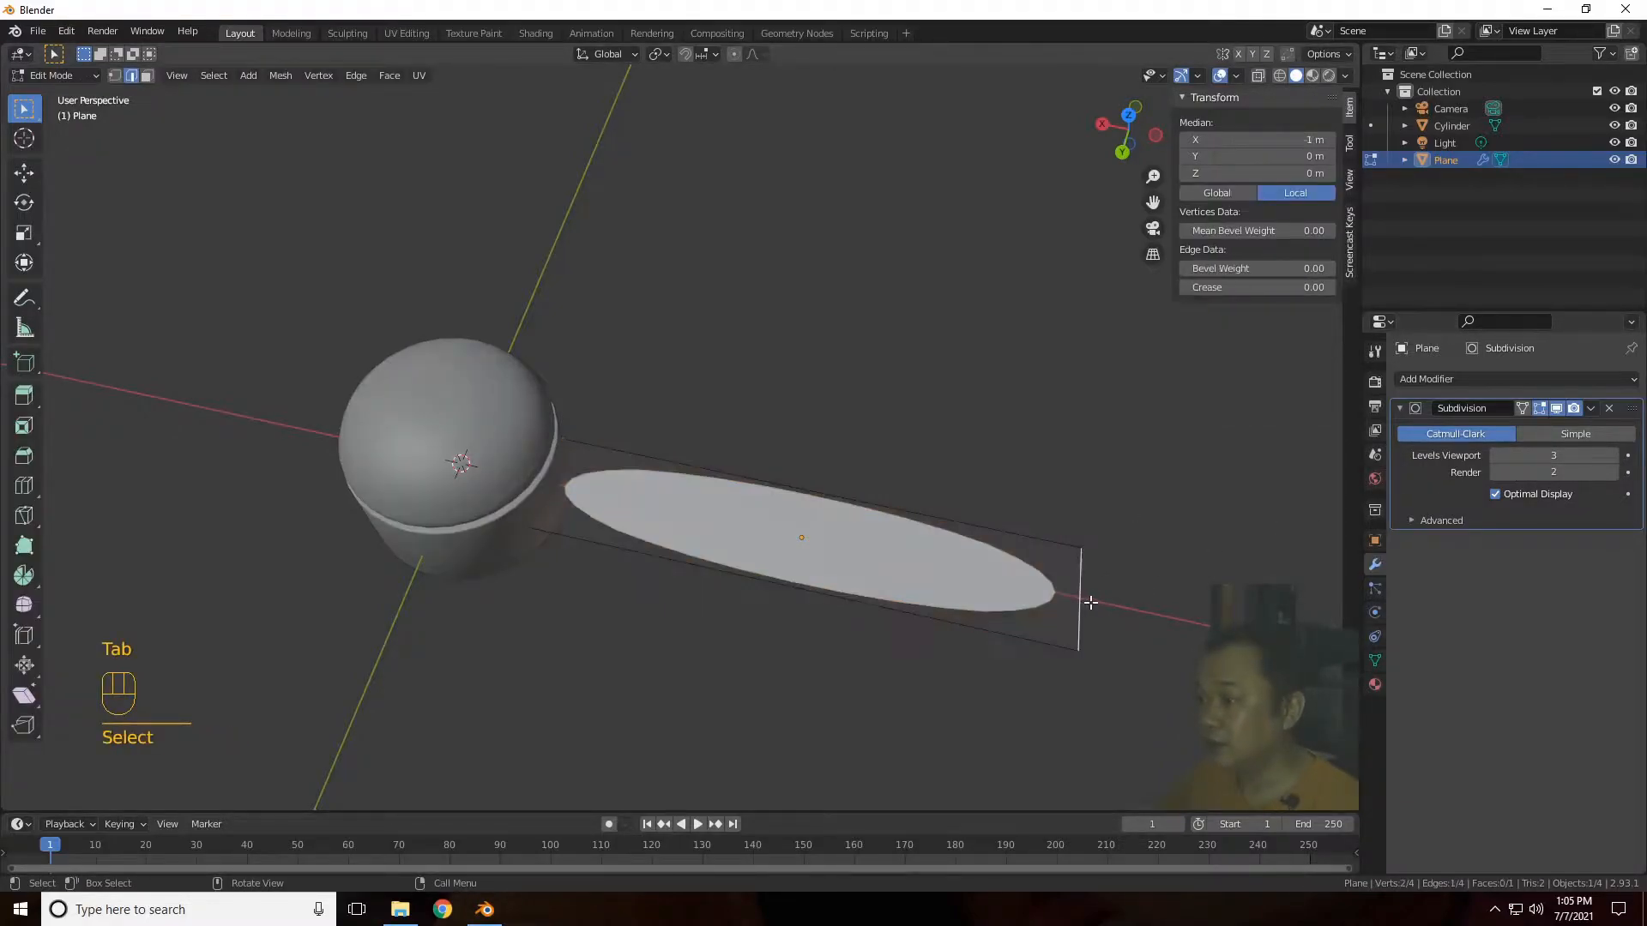
key("s")
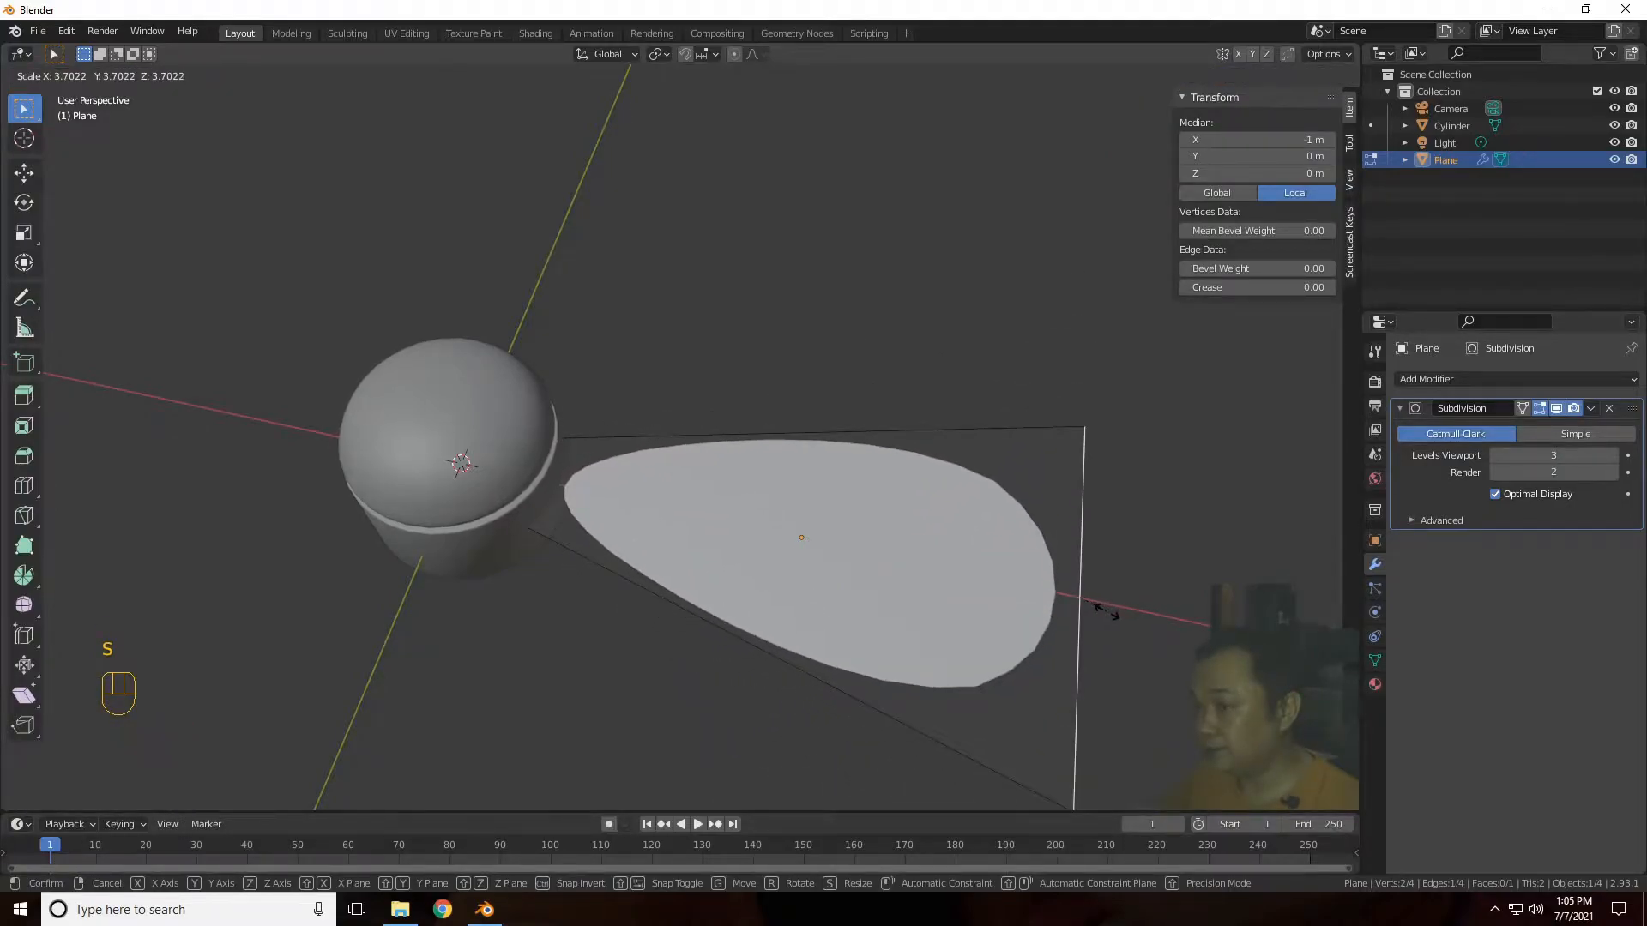
left_click(1106, 605)
Step: Crease the plane's two long edges and its short edge at the hub, using X-ray display only for this edit
left_click(704, 501)
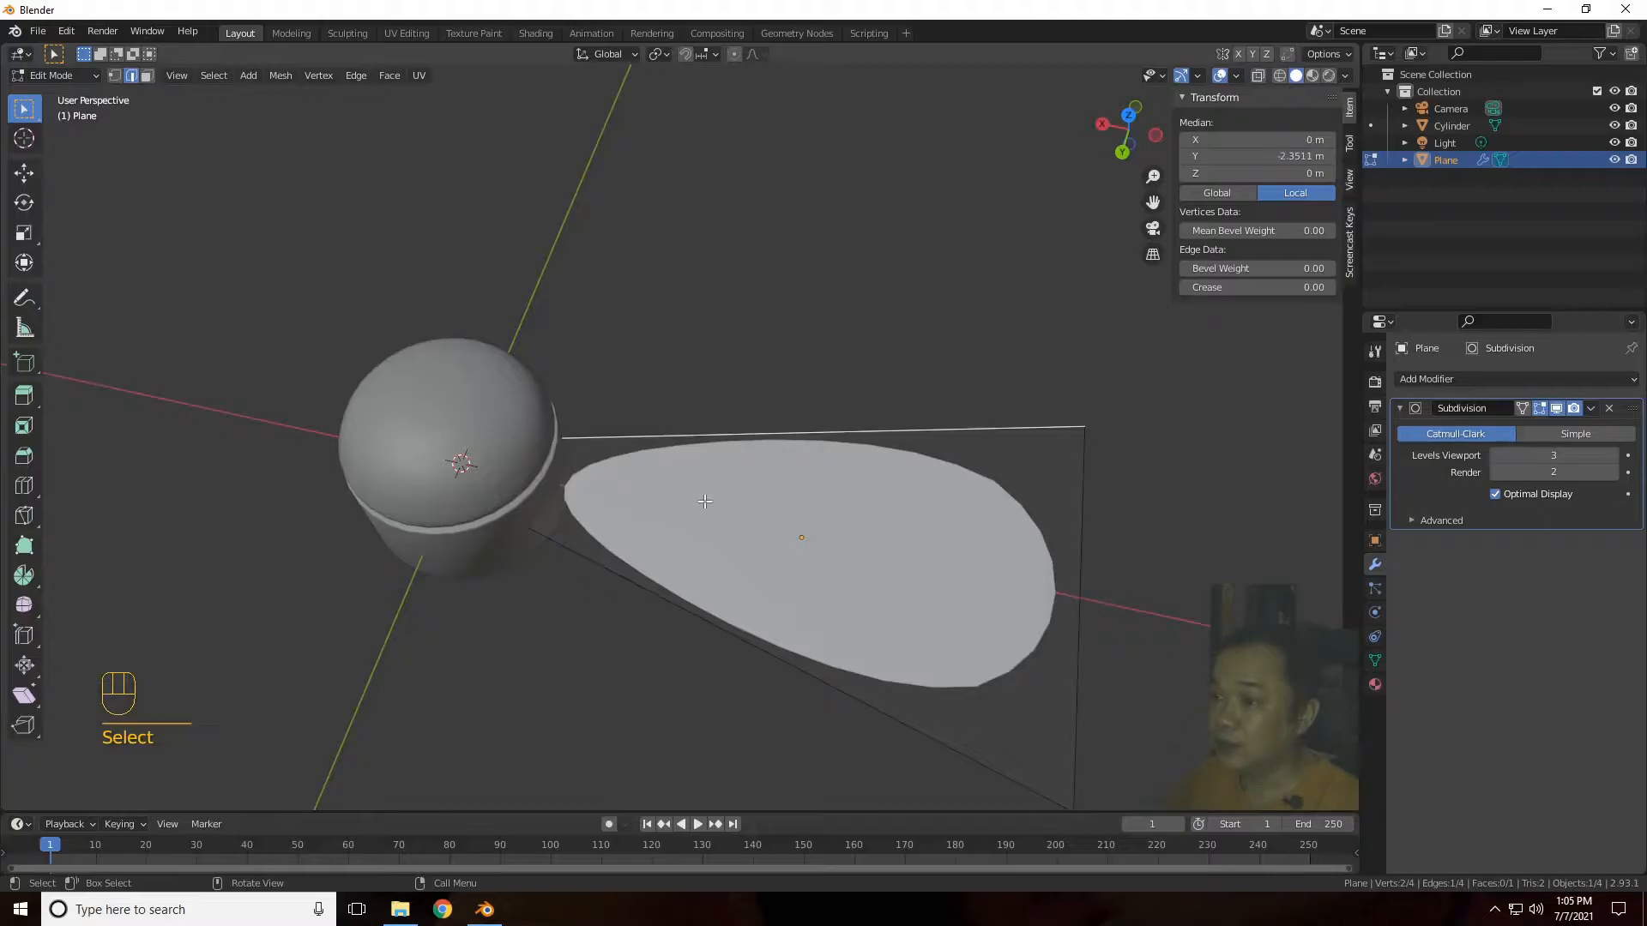
left_click(613, 571, "shift")
left_click(564, 470, "shift")
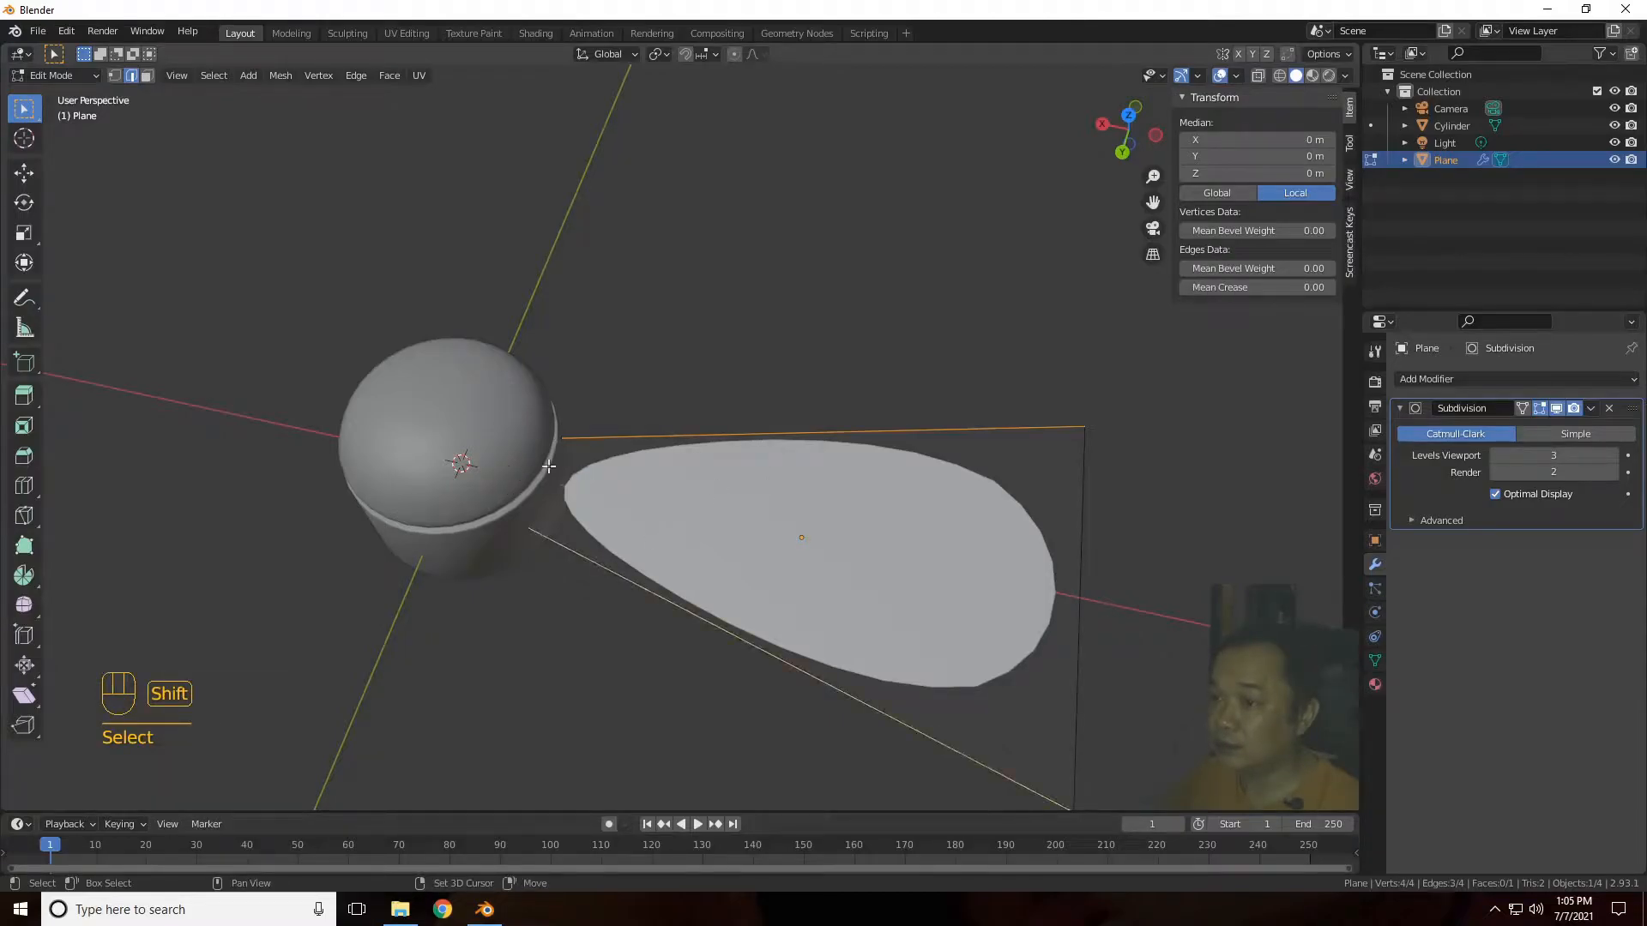
left_click(1257, 76)
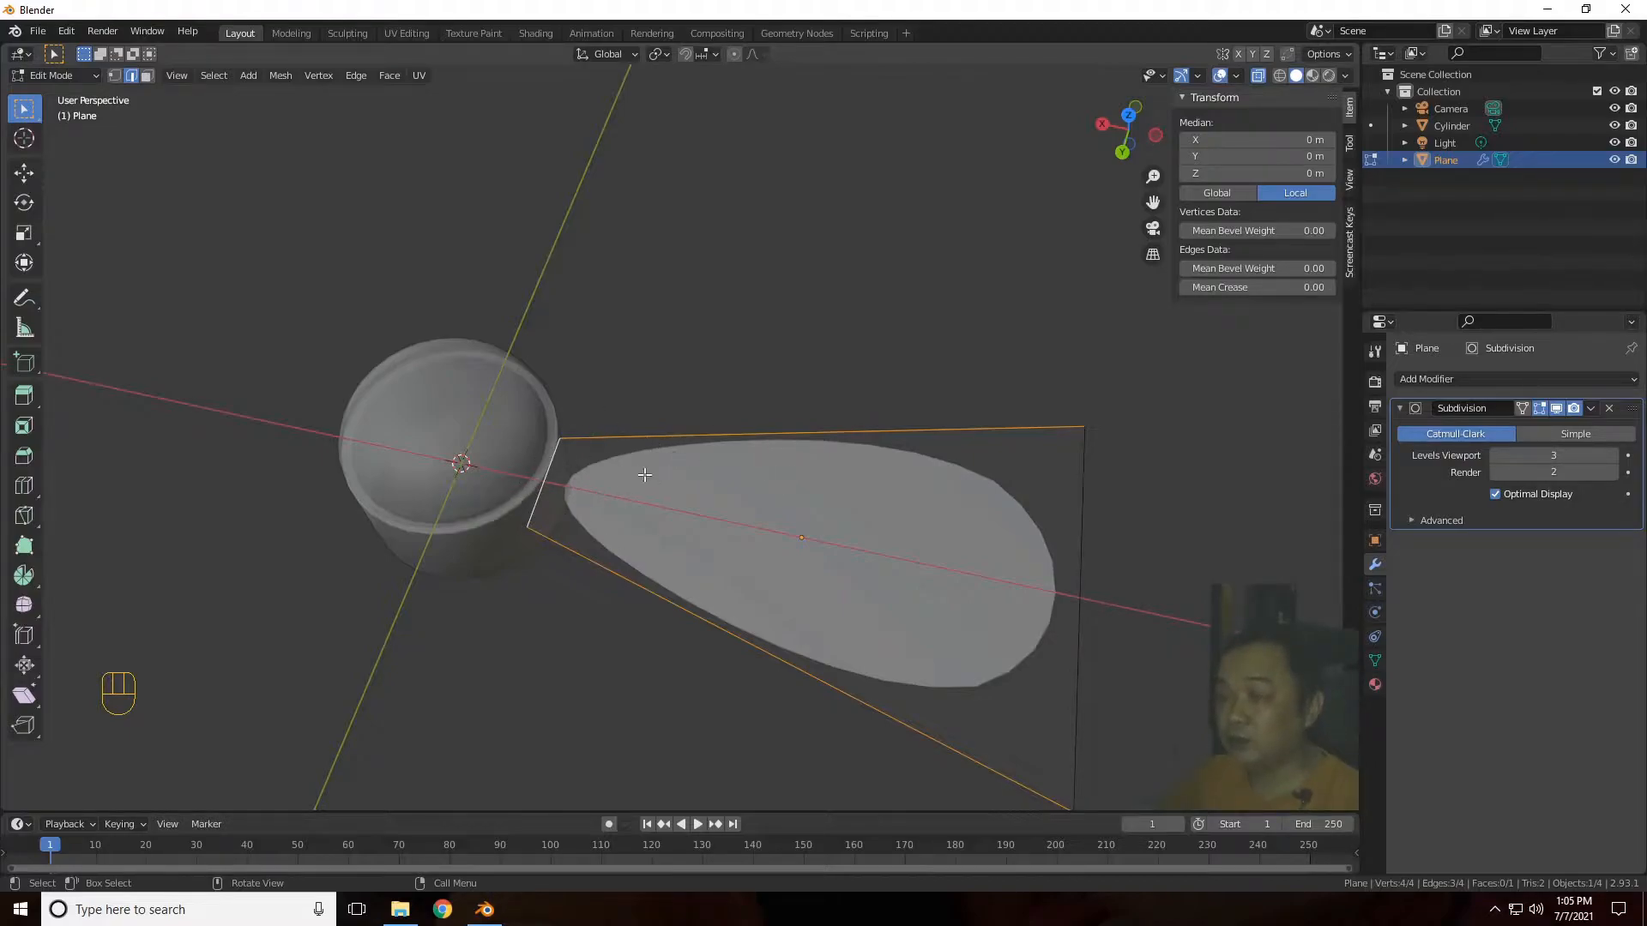
left_click_drag(1252, 288, 1303, 288)
left_click(989, 349)
key("Tab")
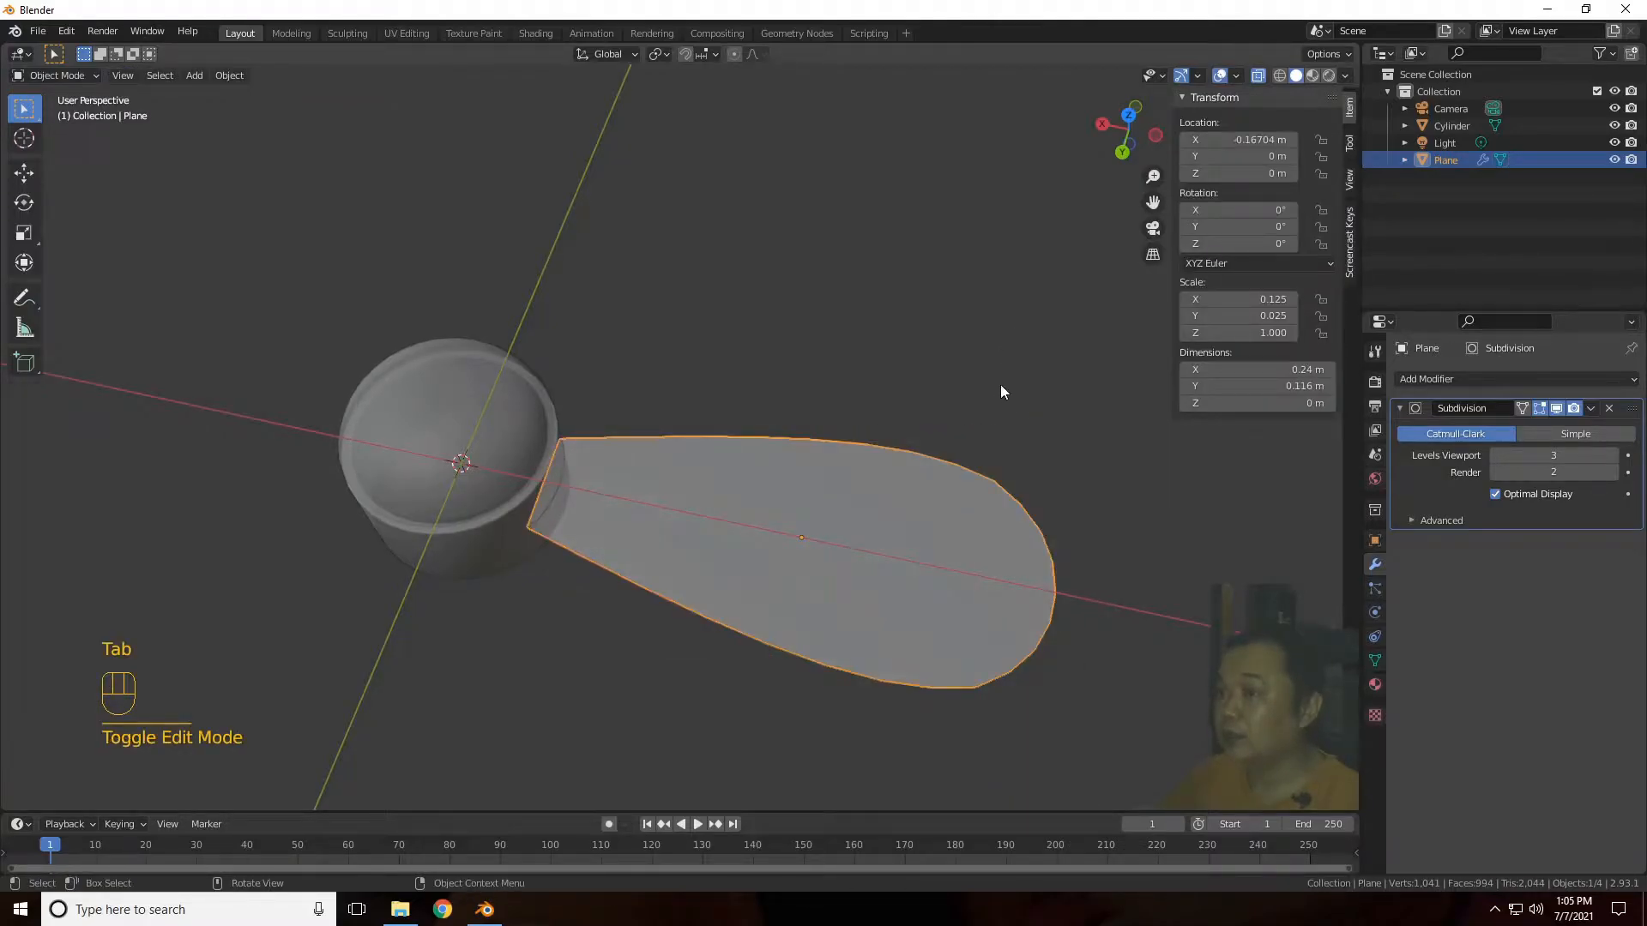
left_click_drag(1131, 127, 1126, 172)
key("Tab")
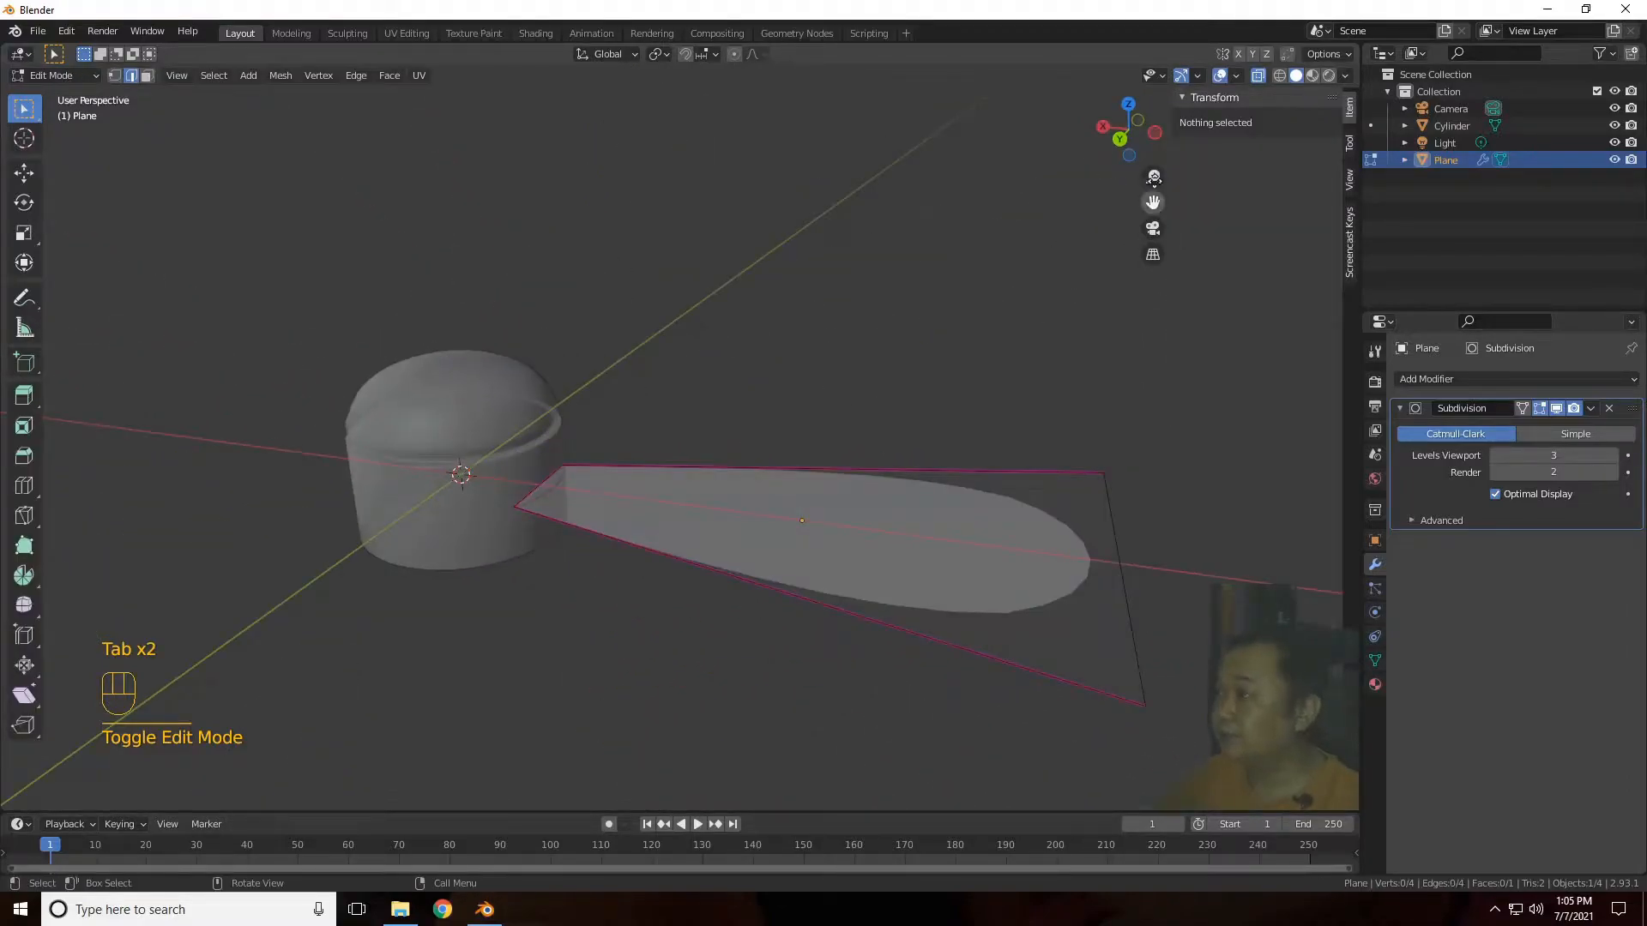
left_click(1257, 77)
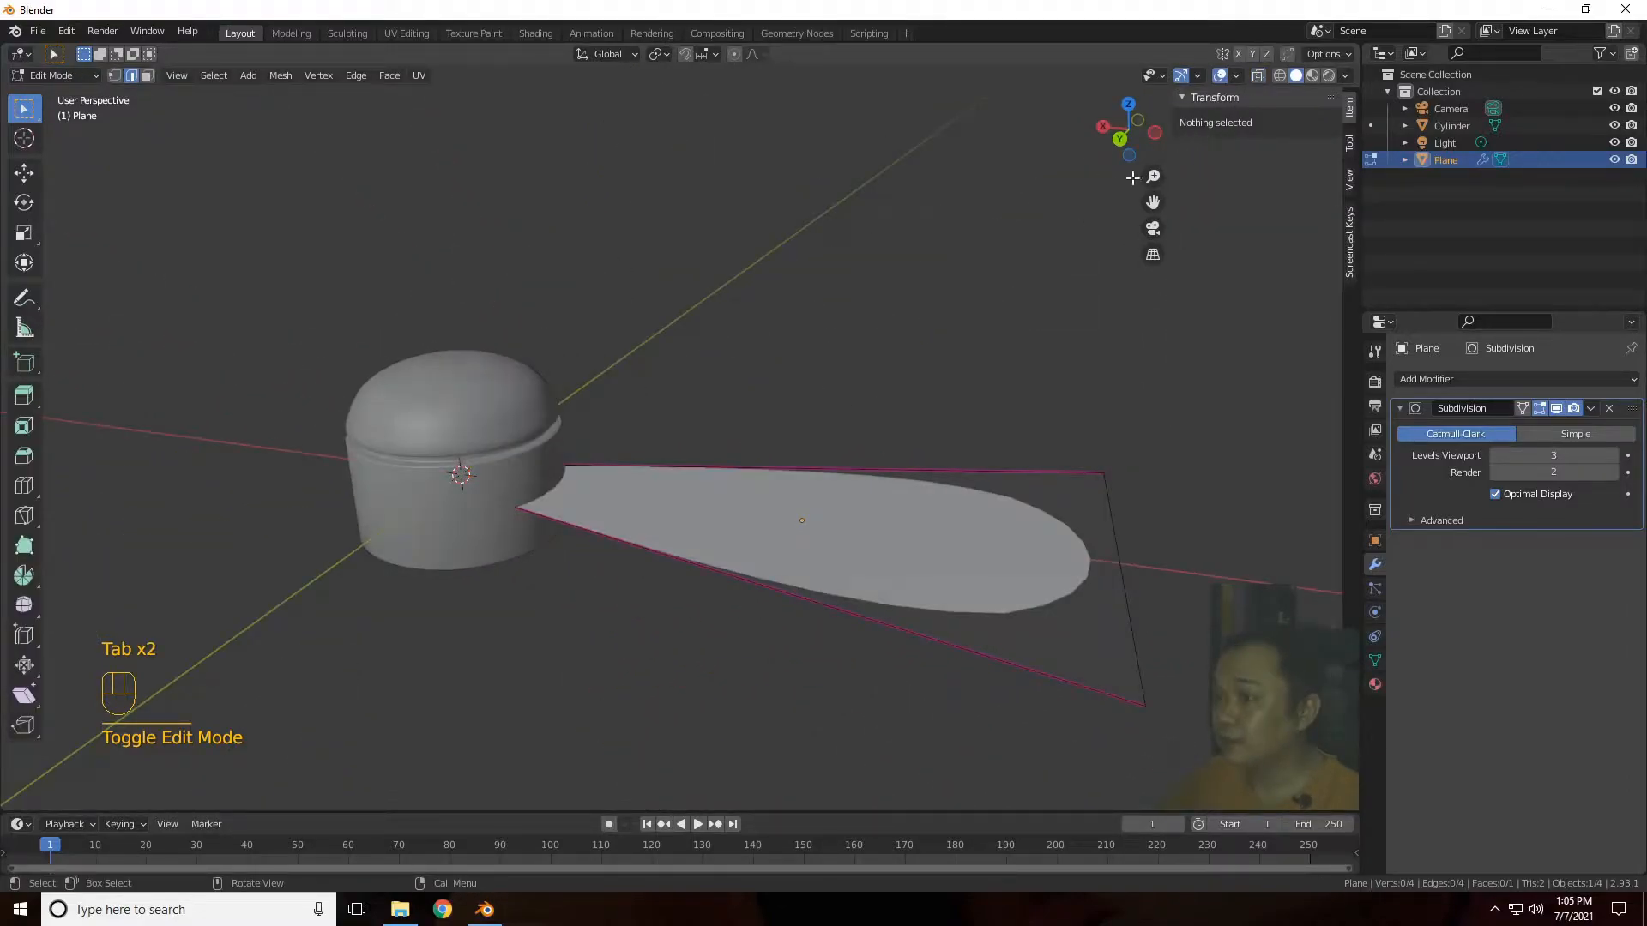
Step: Add one lengthwise loop cut to the blade and slide it toward one long edge with a factor of about -0.418
left_click_drag(1145, 143, 1089, 147)
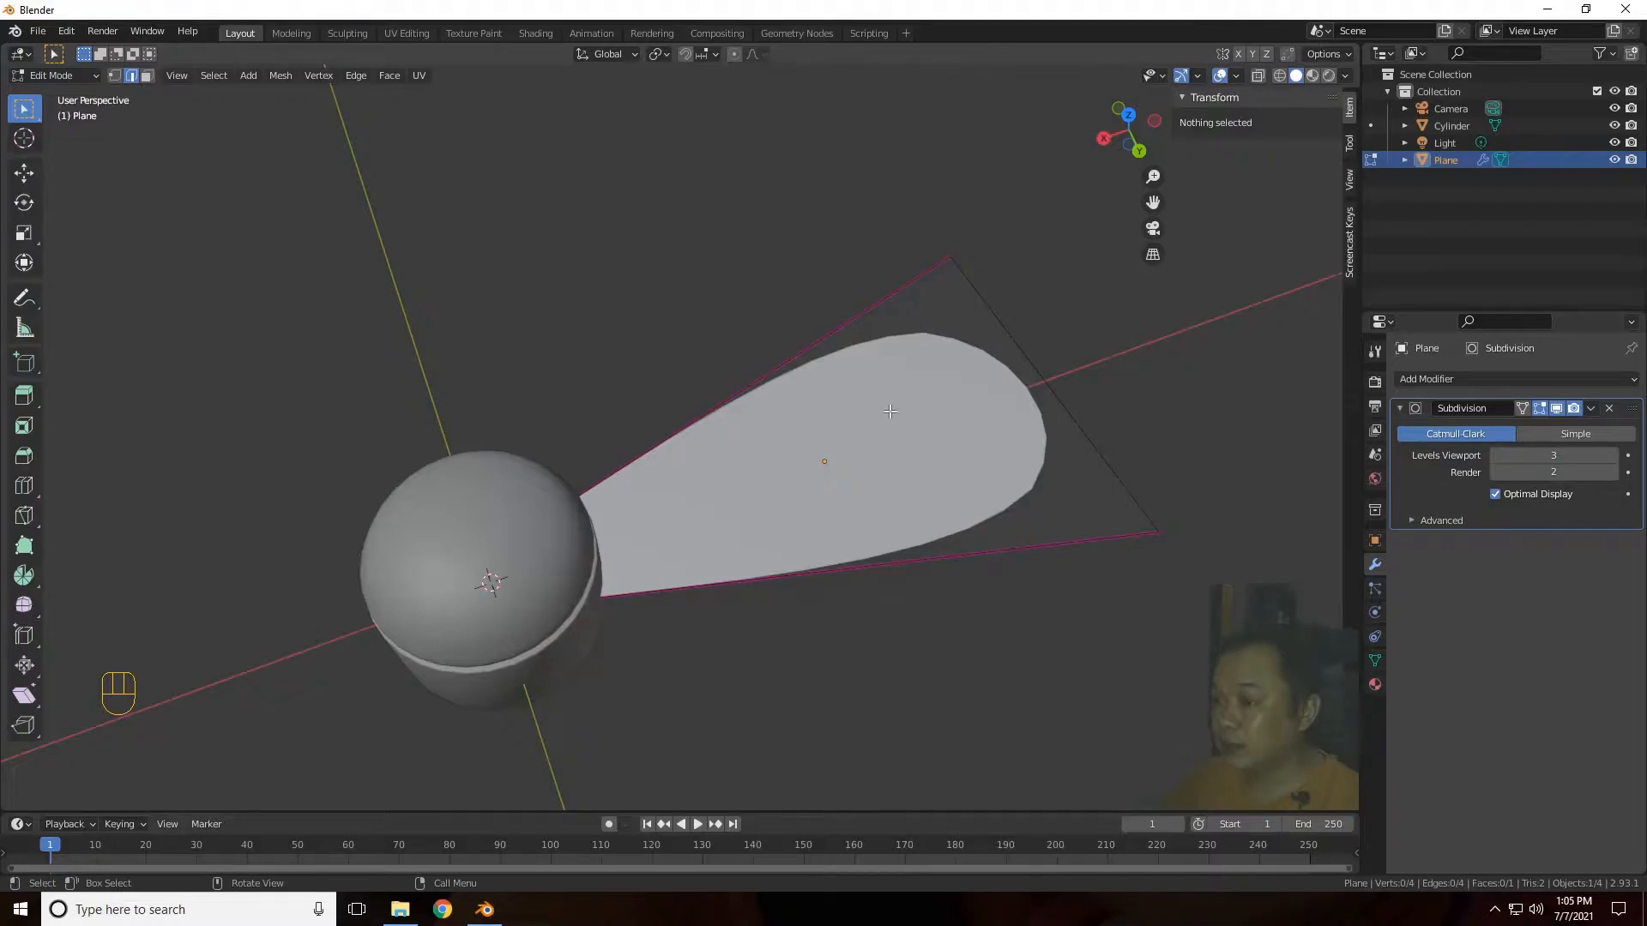
left_click_drag(1126, 136, 1102, 144)
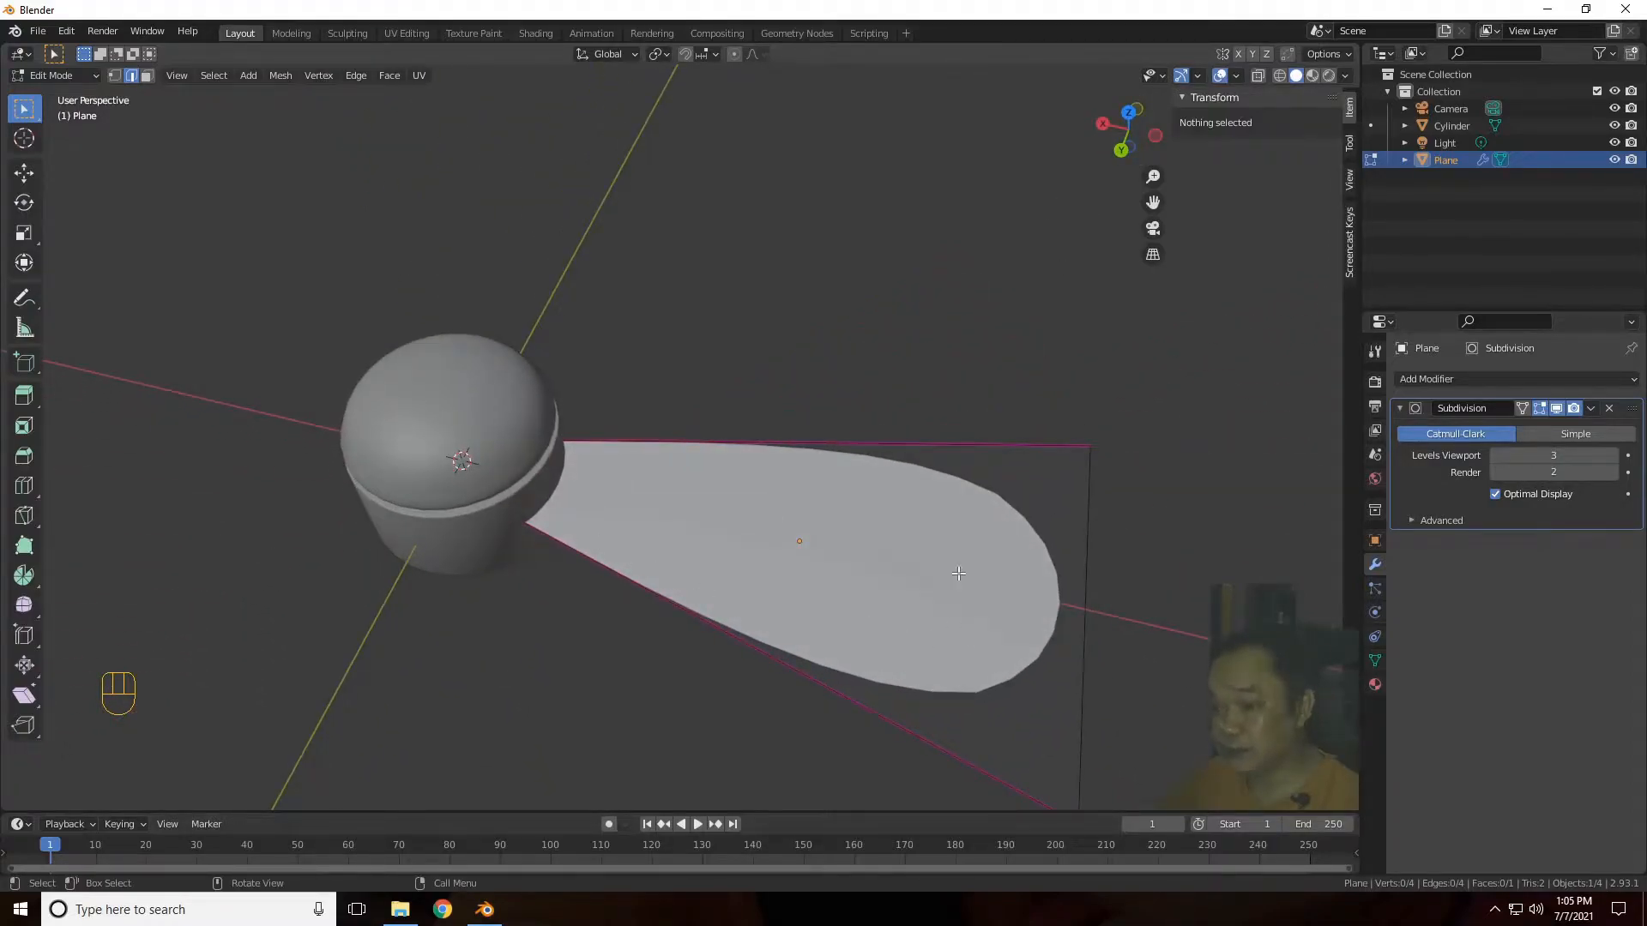
key("ctrl+r")
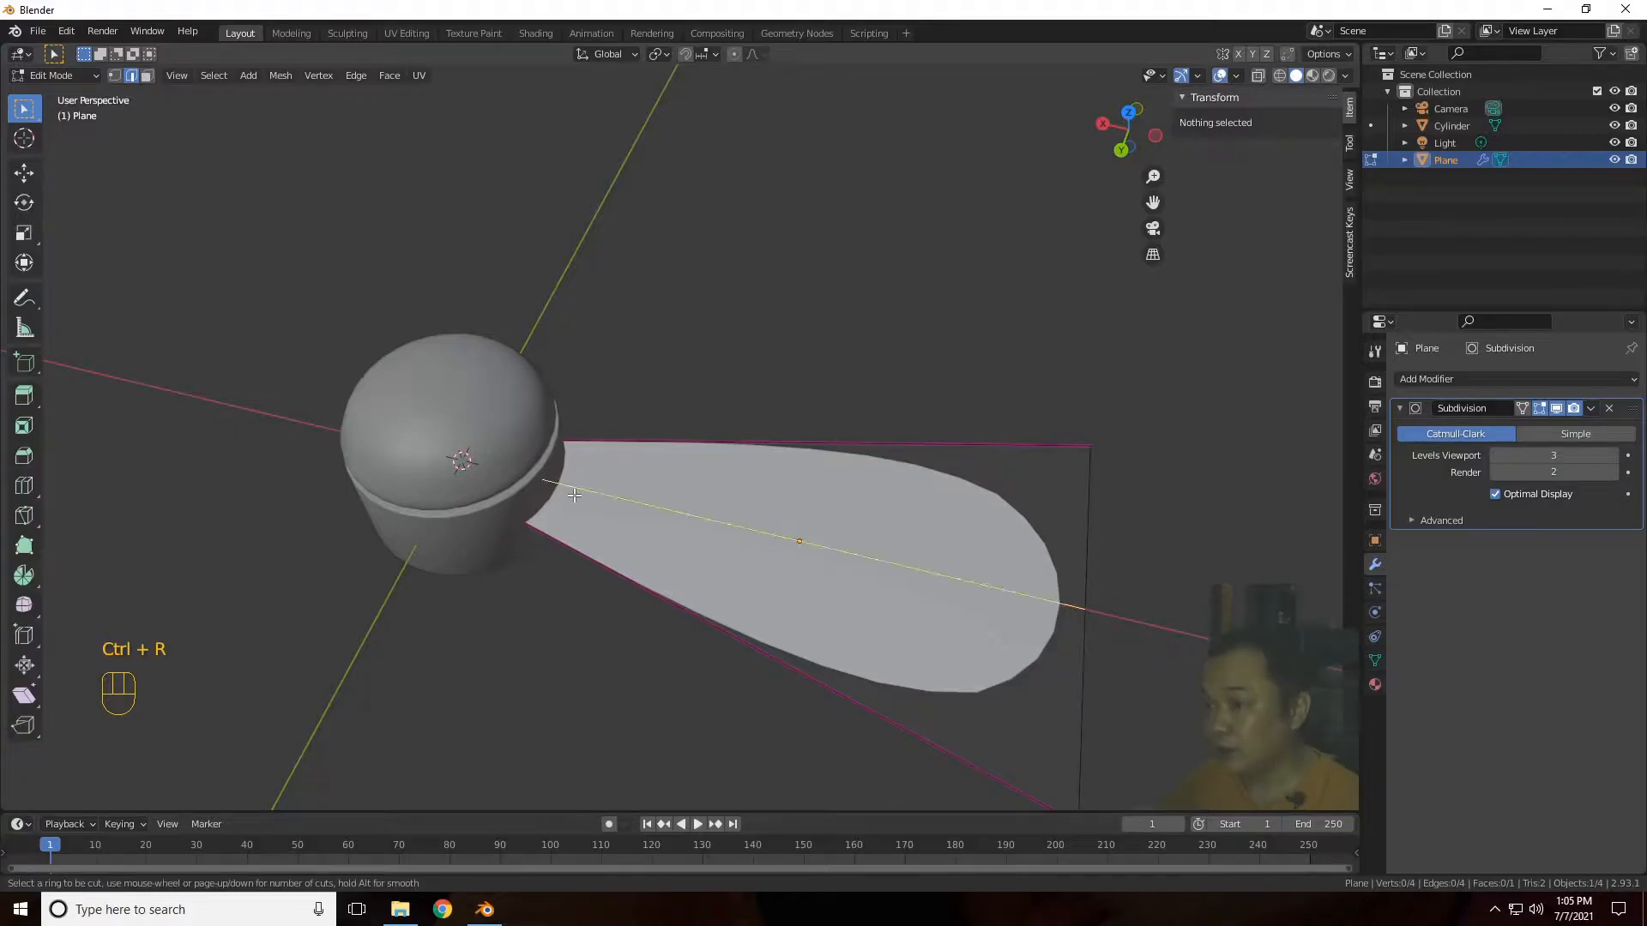
left_click(581, 486)
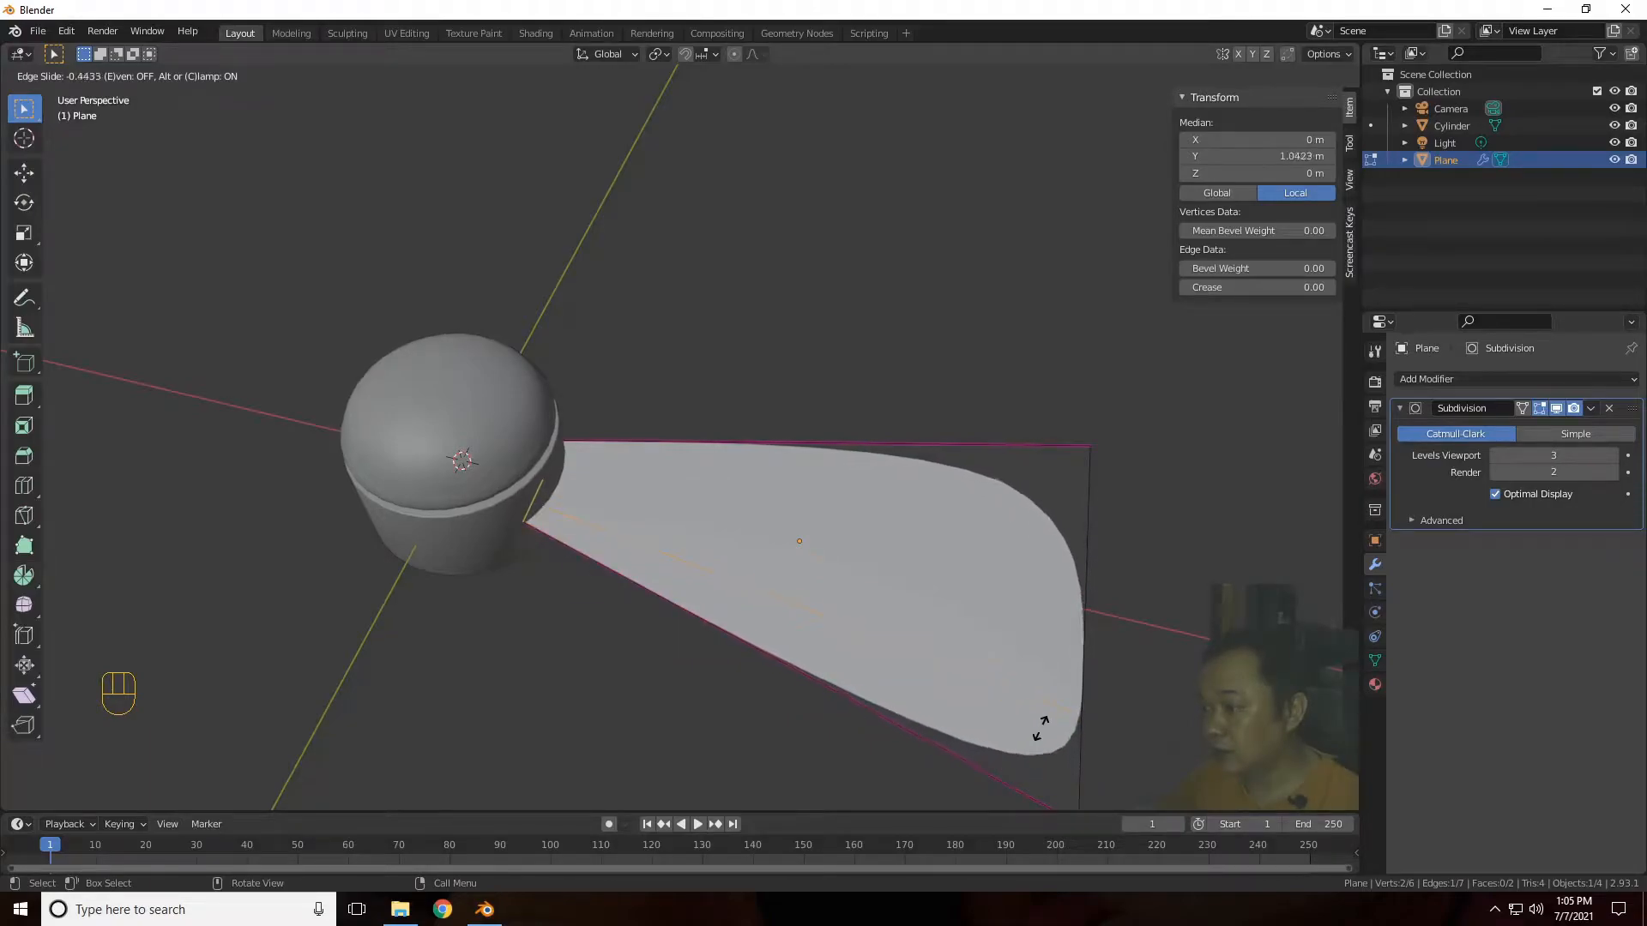
left_click(1043, 720)
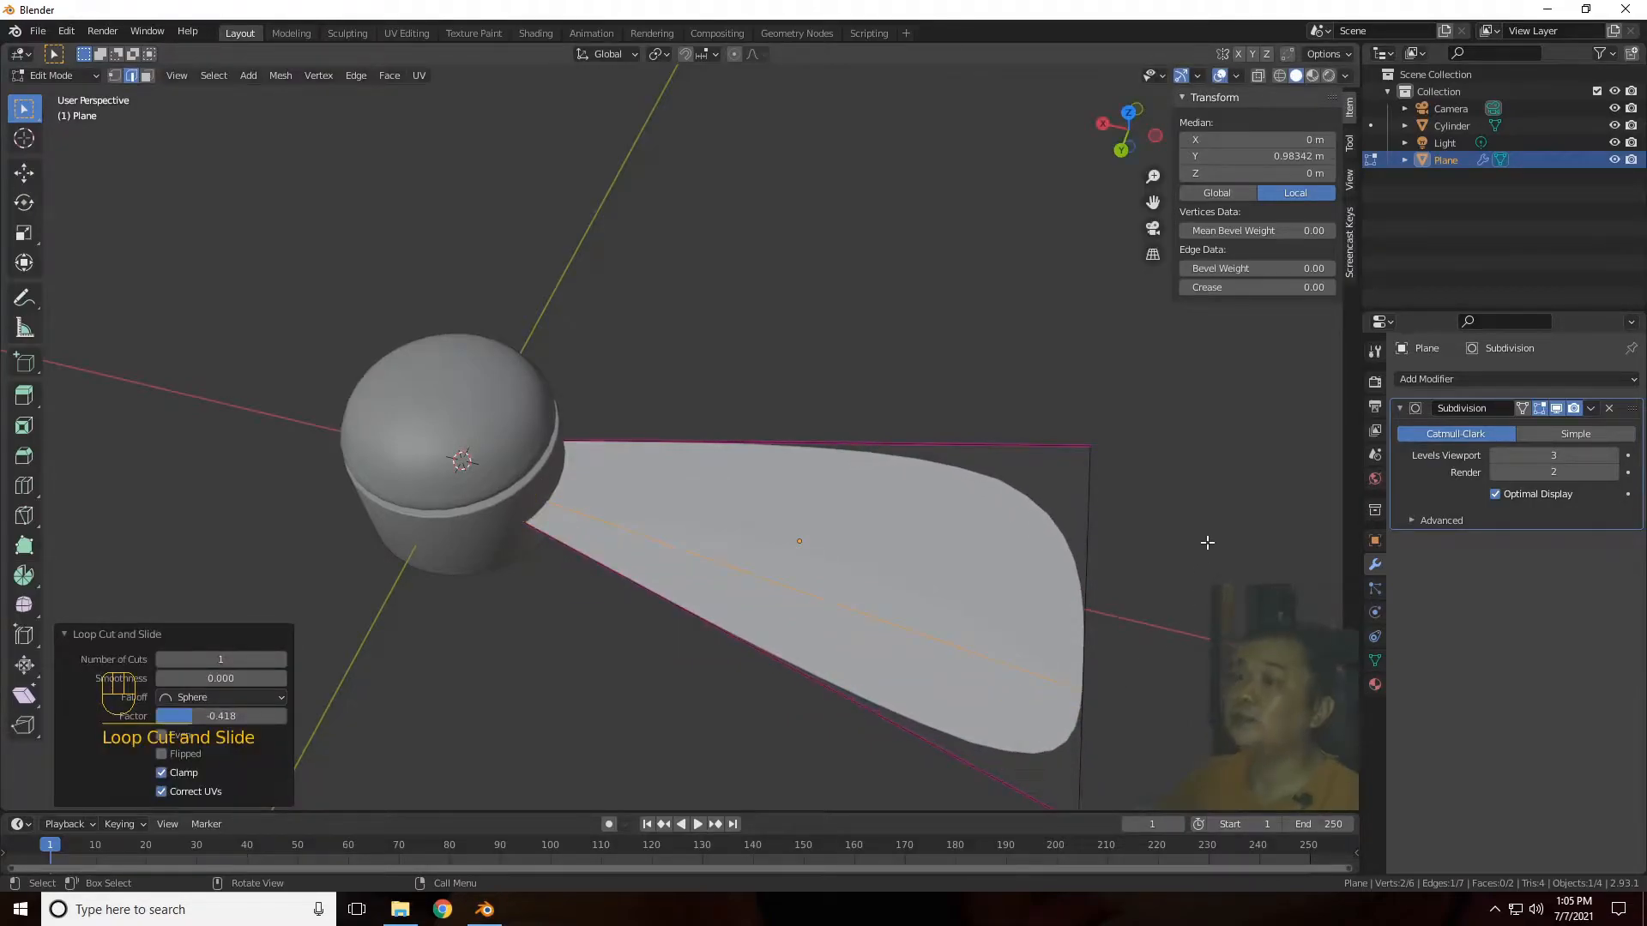
key("Tab")
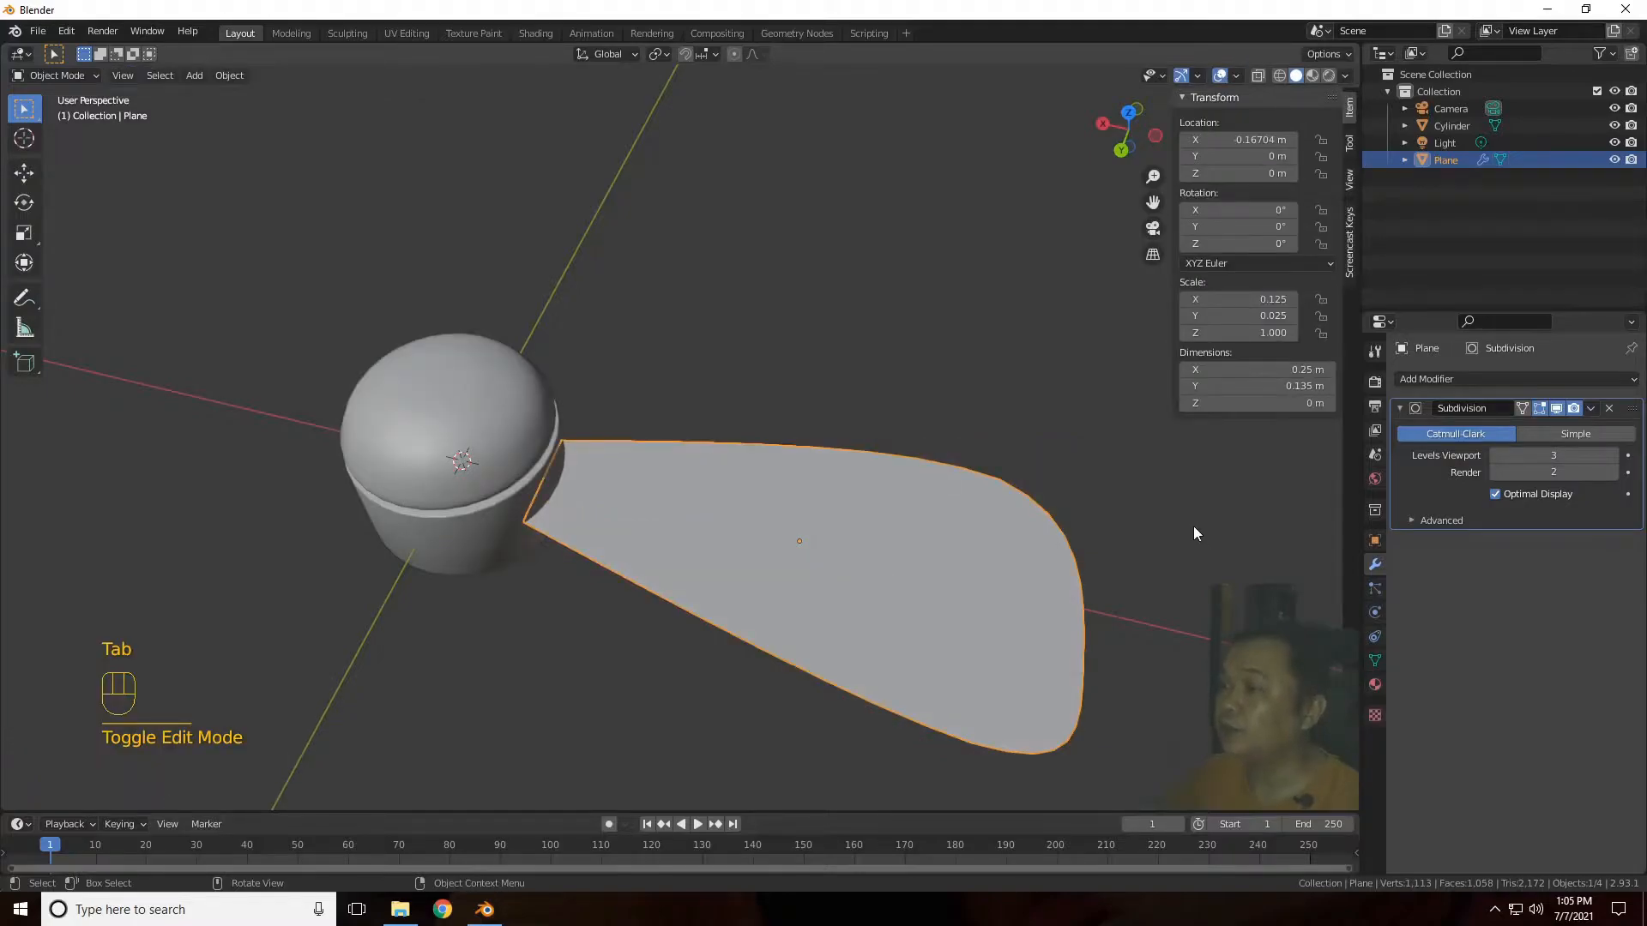
Step: Add a Solidify modifier to the blade and set its thickness to 2 mm
left_click_drag(1125, 130, 1122, 270)
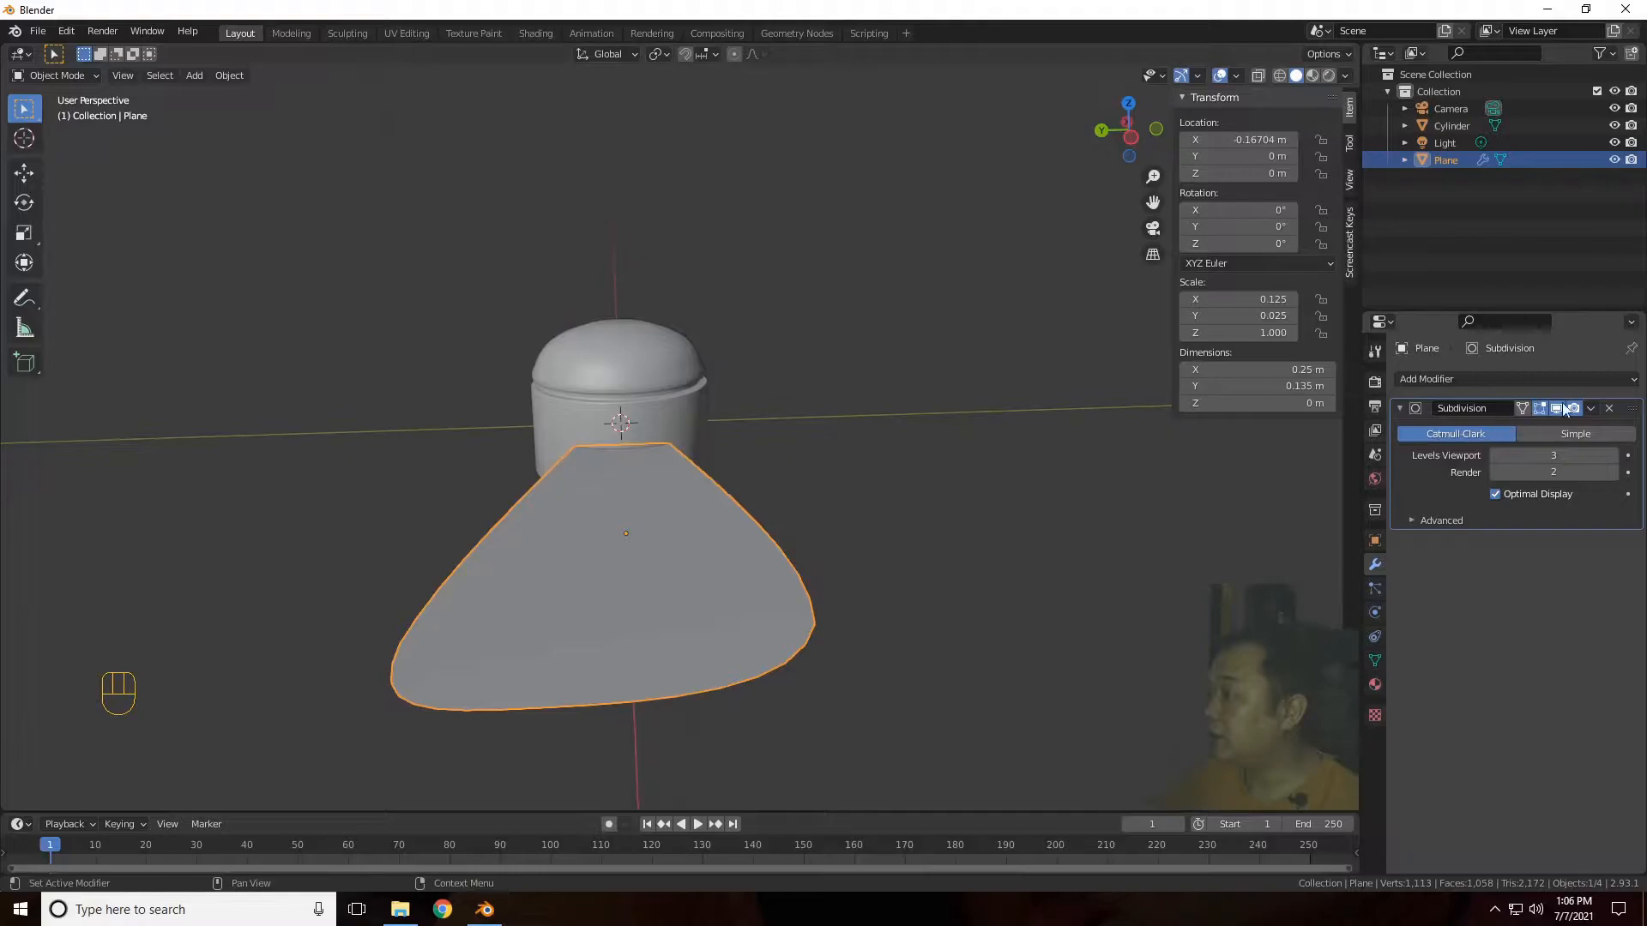
left_click(1561, 381)
left_click(1304, 673)
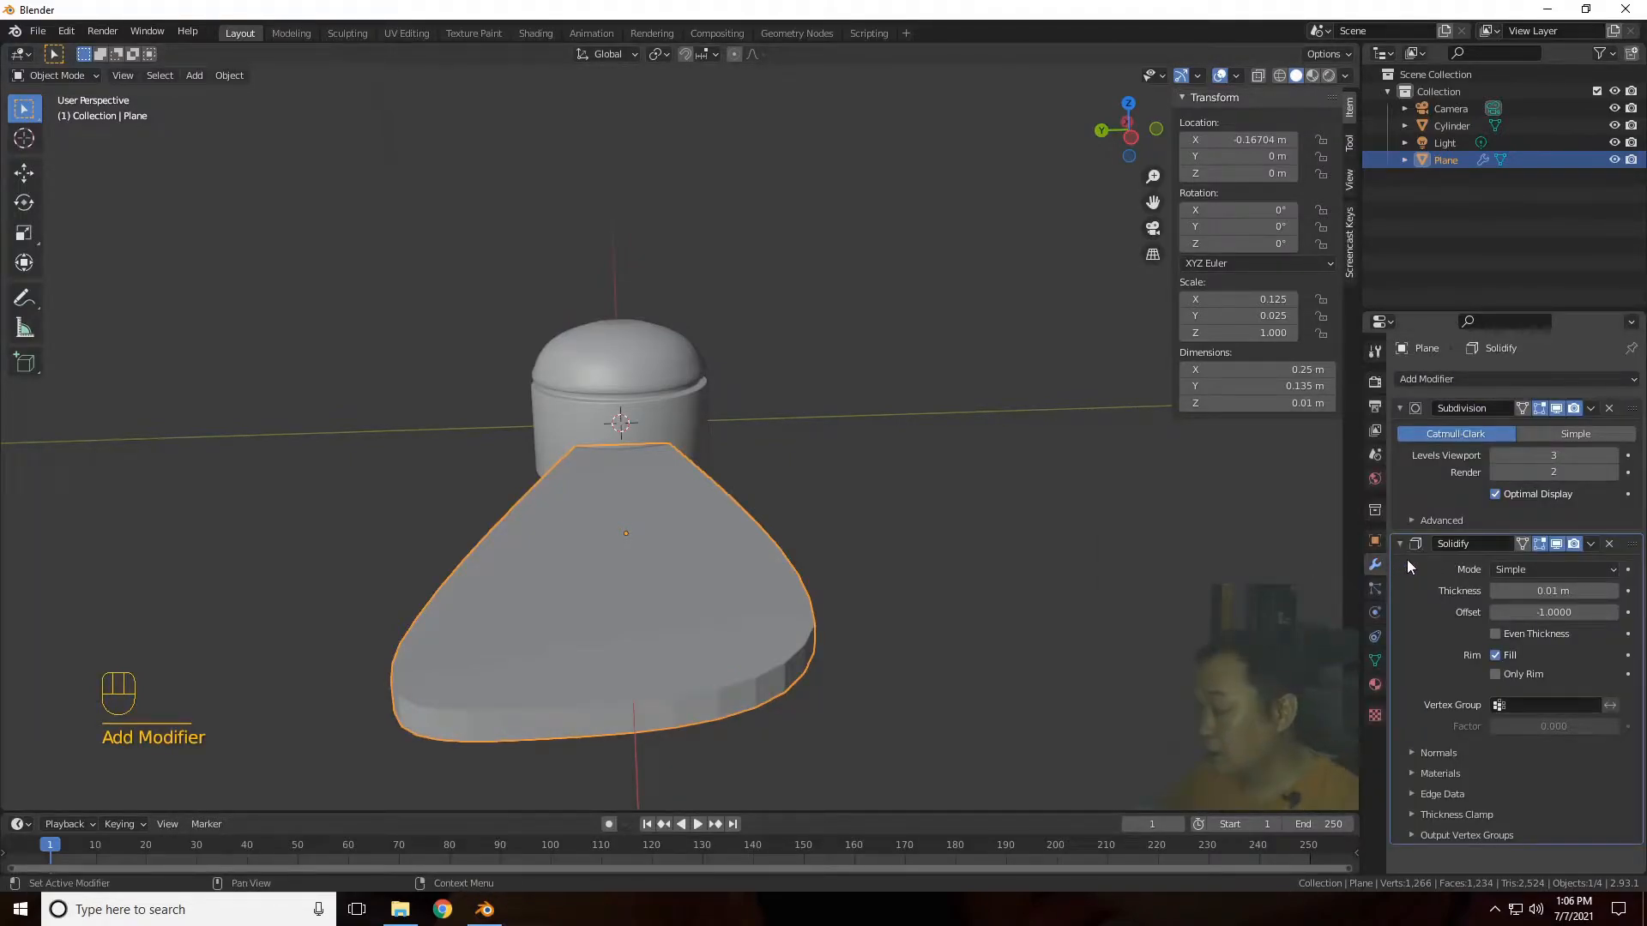
left_click(1580, 590)
left_click(1579, 592)
type("2")
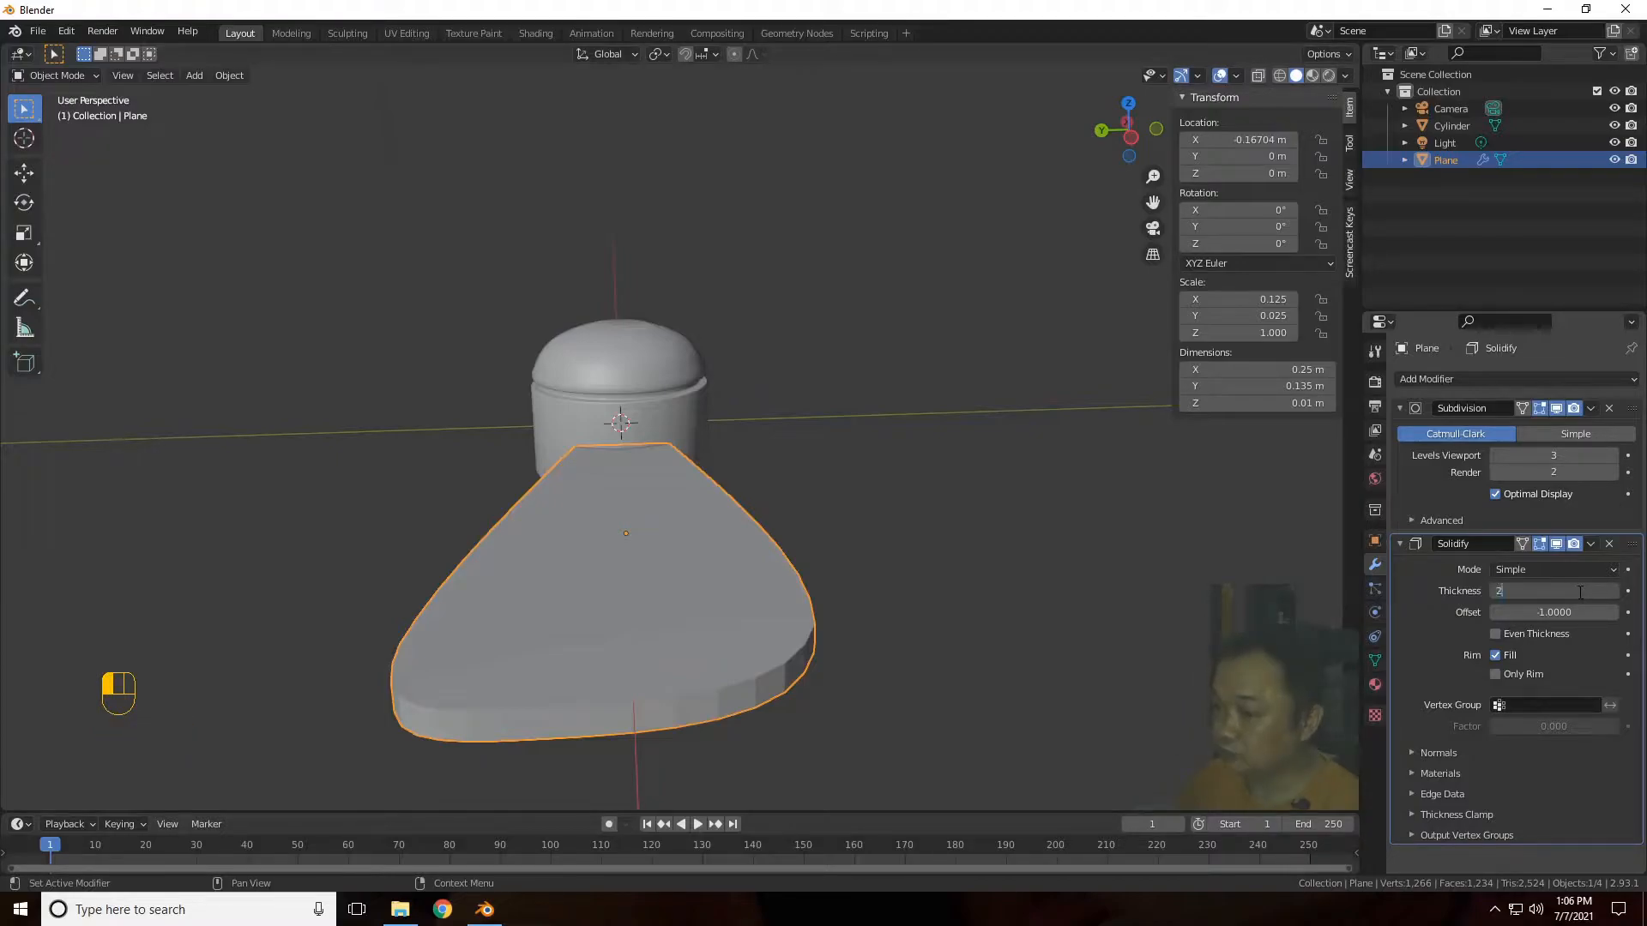
type("mm")
key("Return")
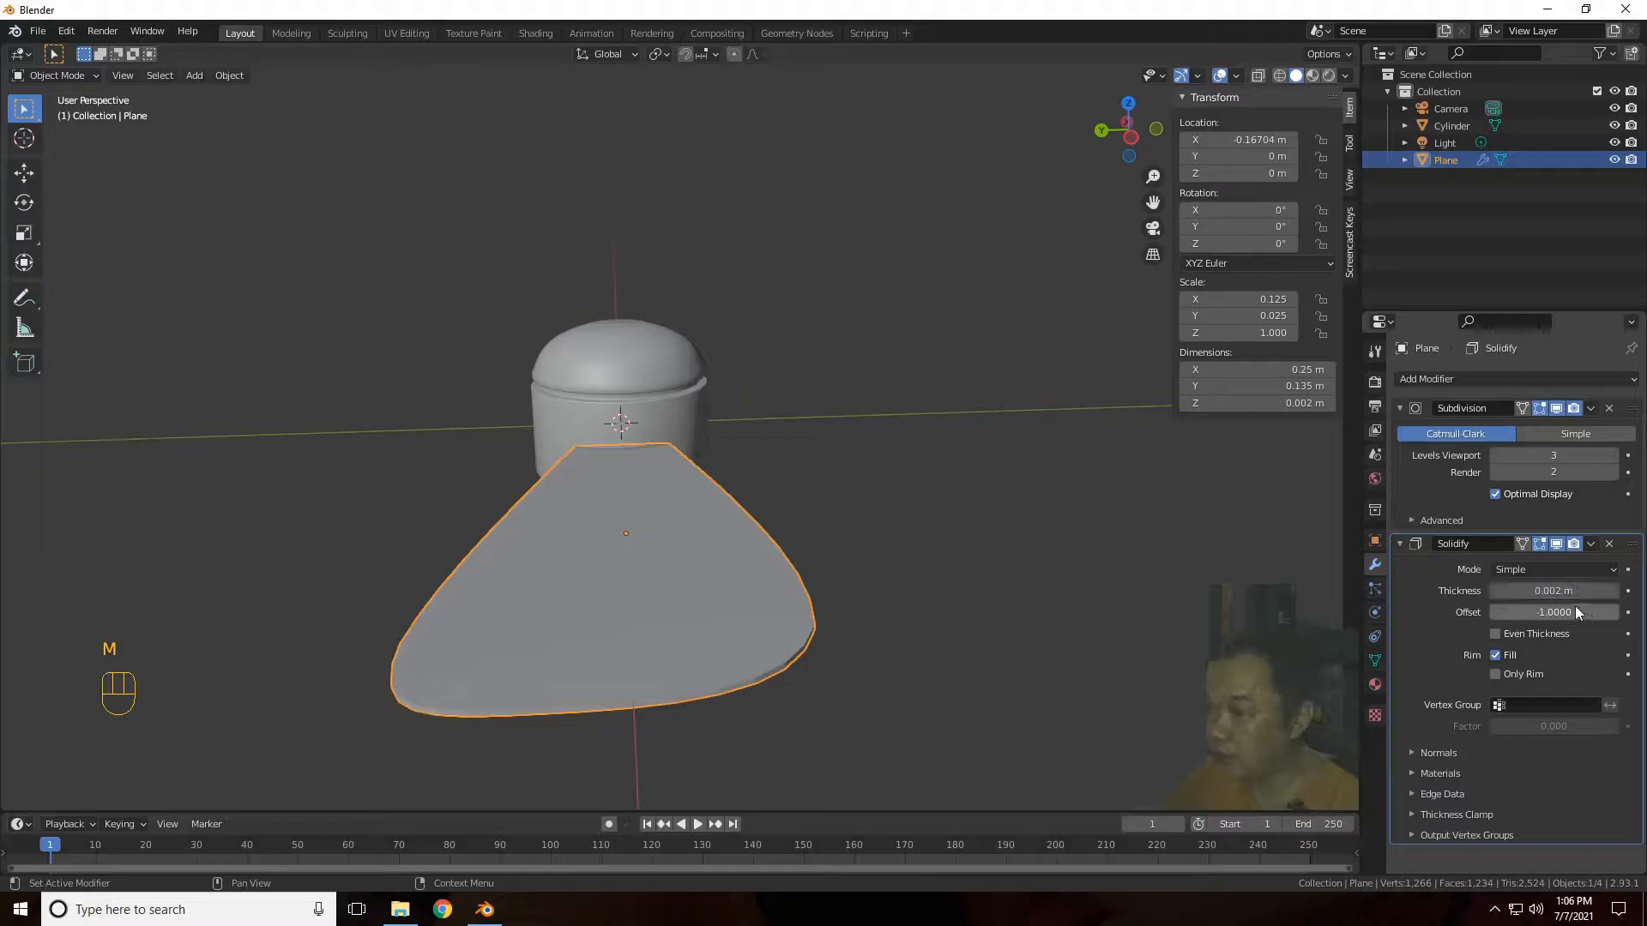
Step: Collapse the Subdivision and Solidify settings and add a Simple Deform modifier to the blade
left_click_drag(1144, 151, 1111, 154)
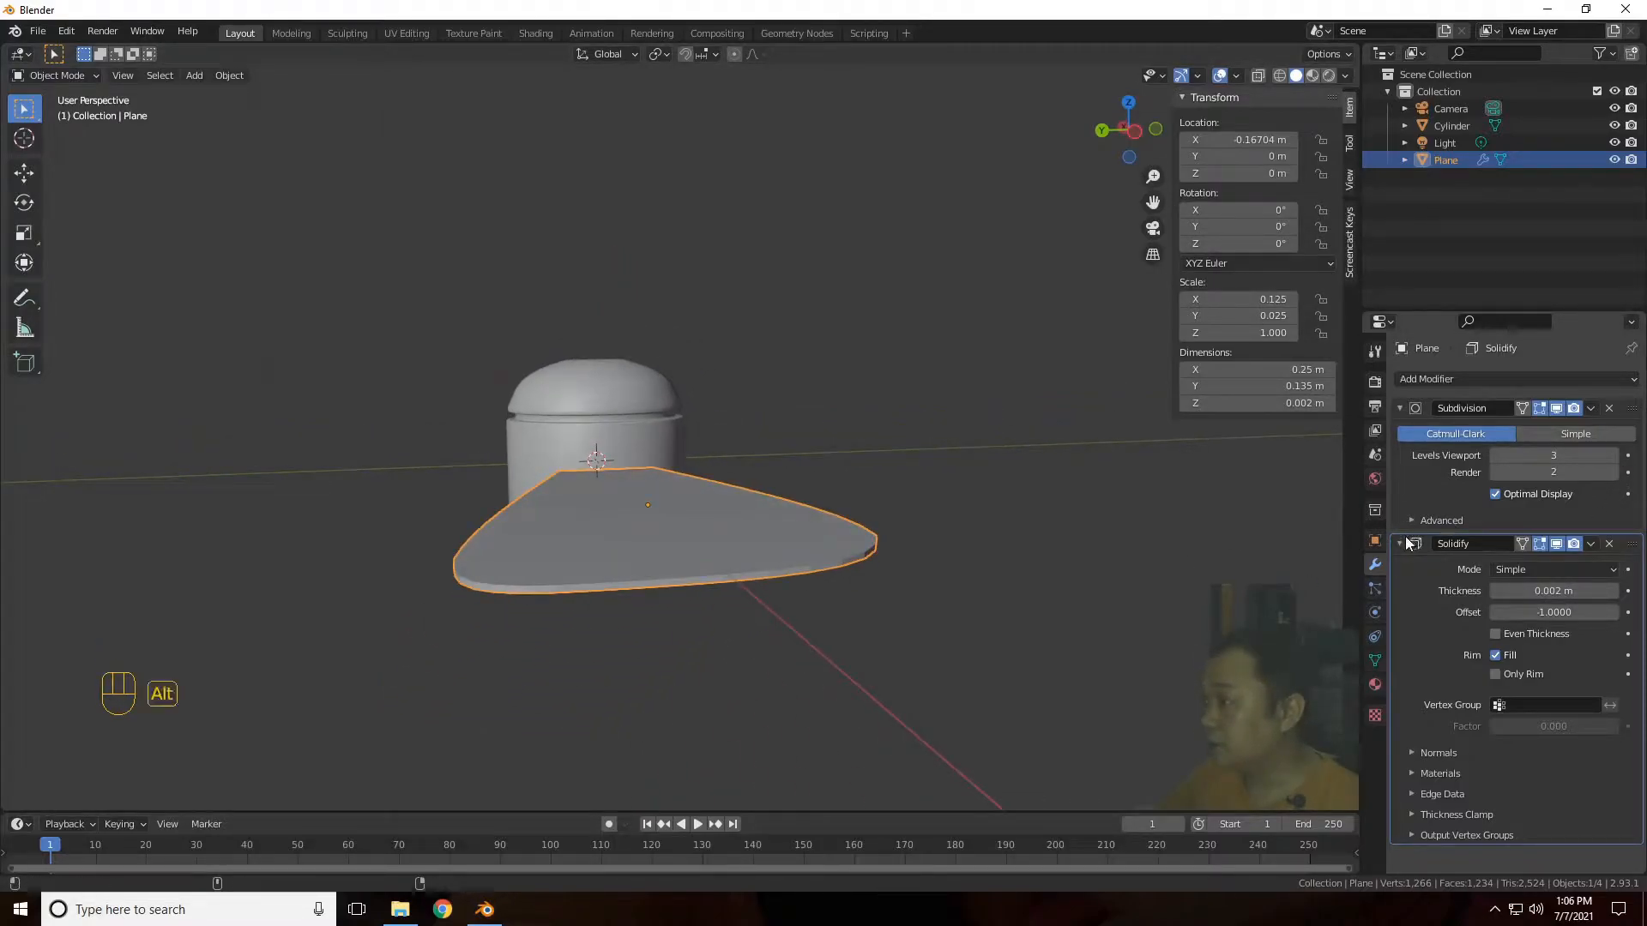
left_click(1401, 544)
left_click(1401, 409)
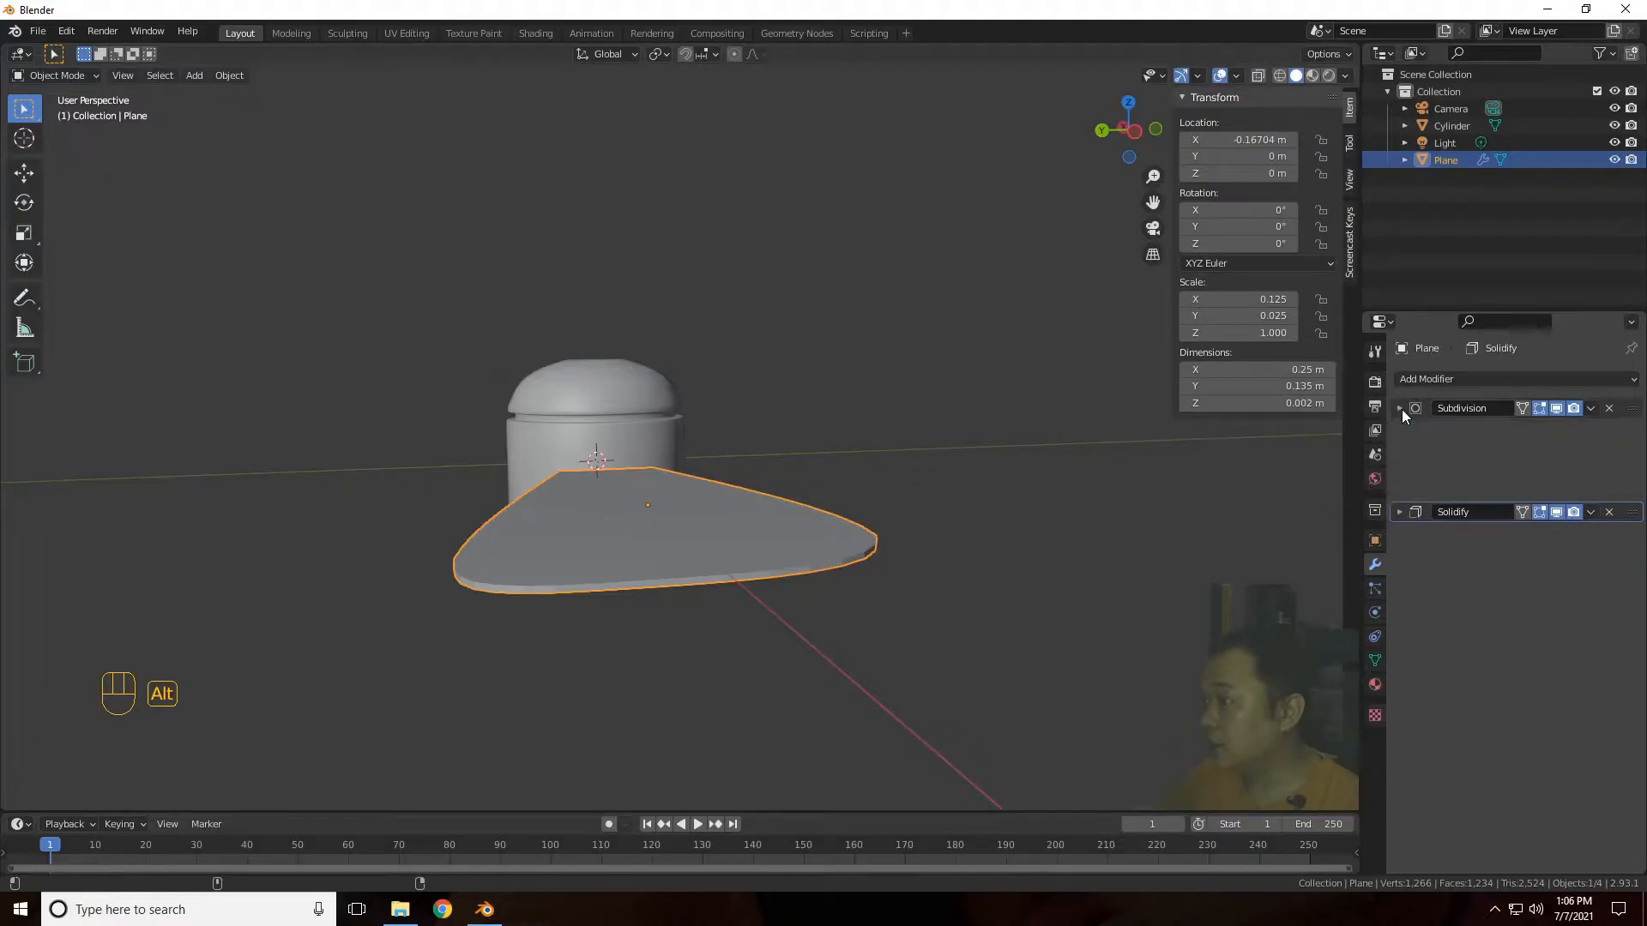
left_click(1511, 380)
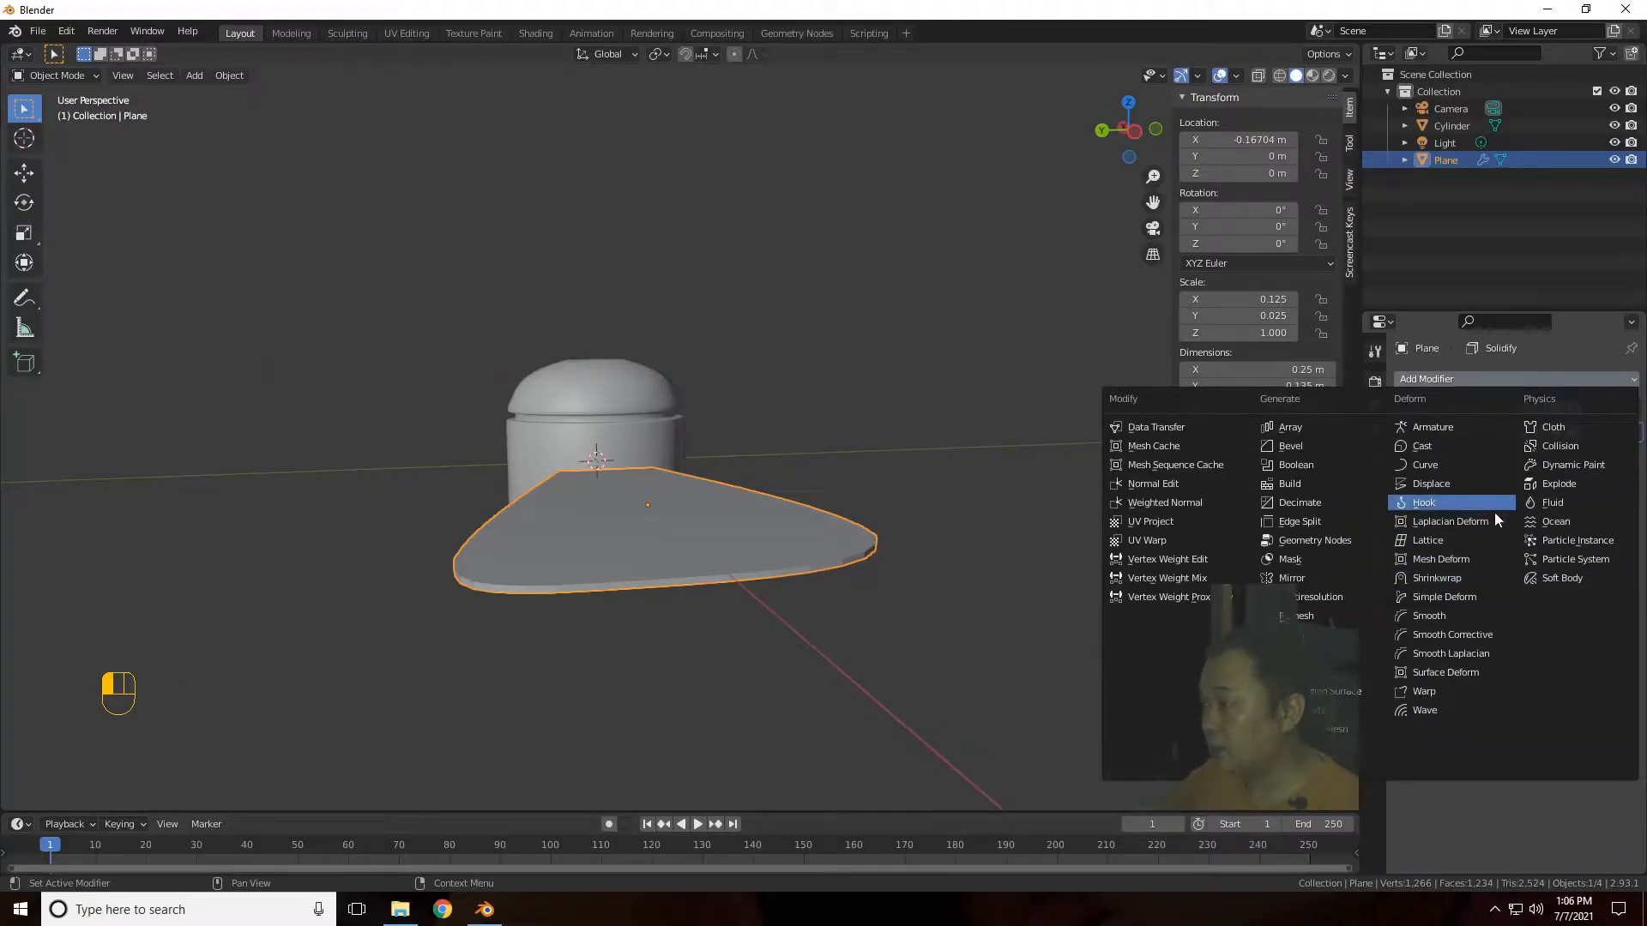
left_click(1482, 597)
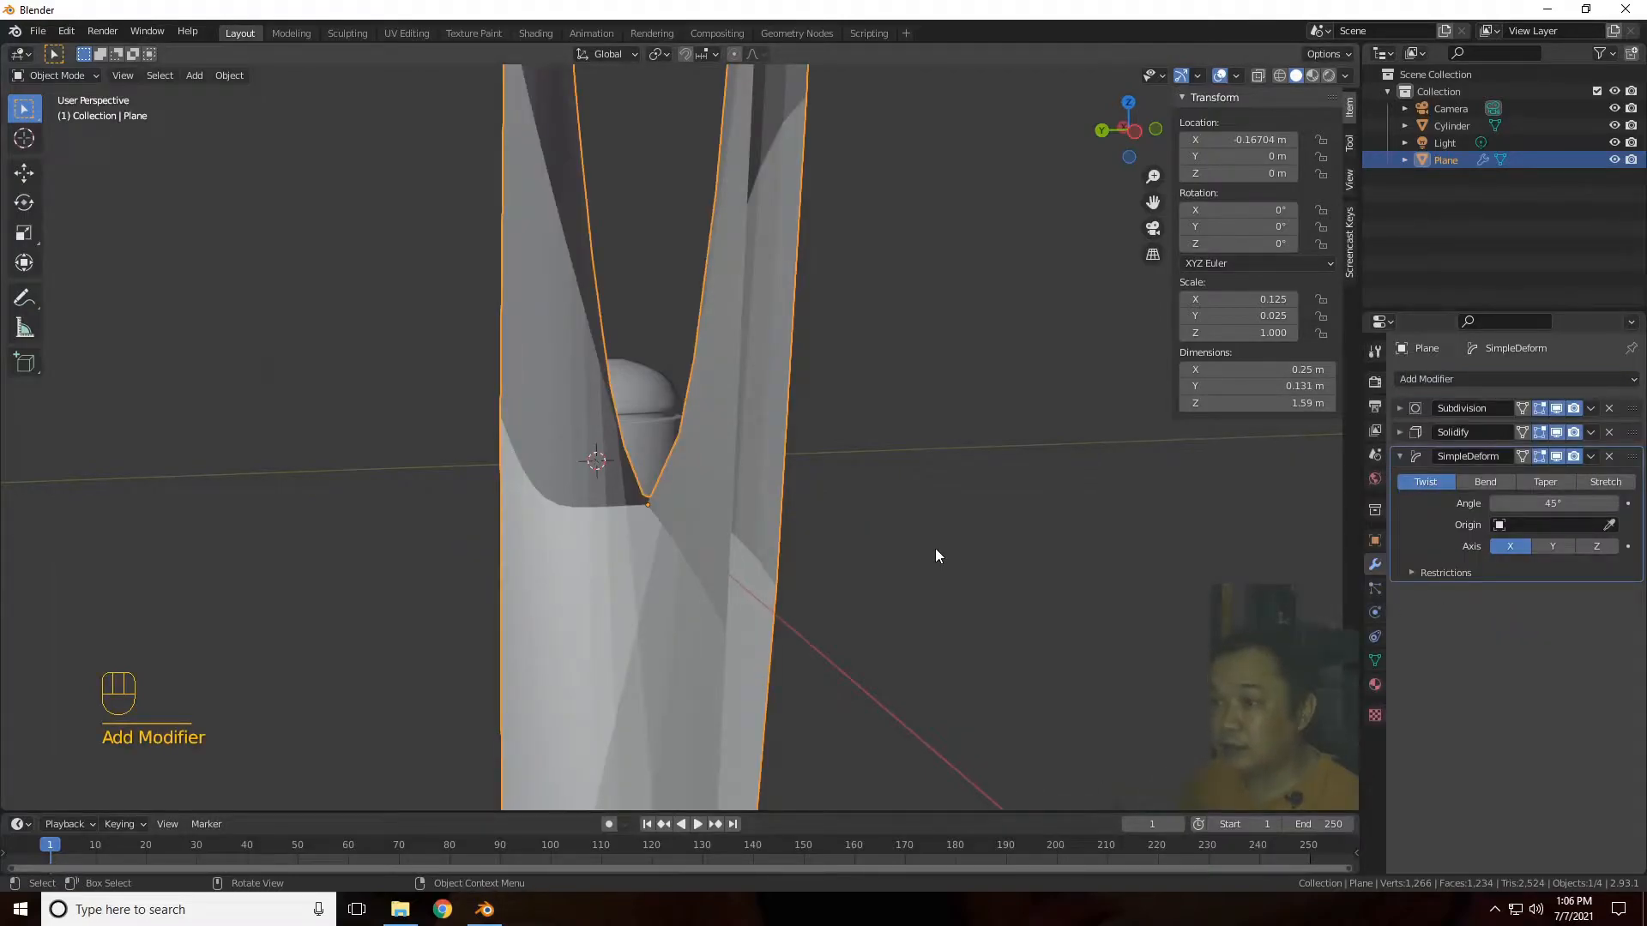
Step: Set the blade's origin to the 3D cursor at the hub's centre
middle_click_drag(915, 581, 1045, 198)
middle_click_drag(1113, 137, 1003, 291)
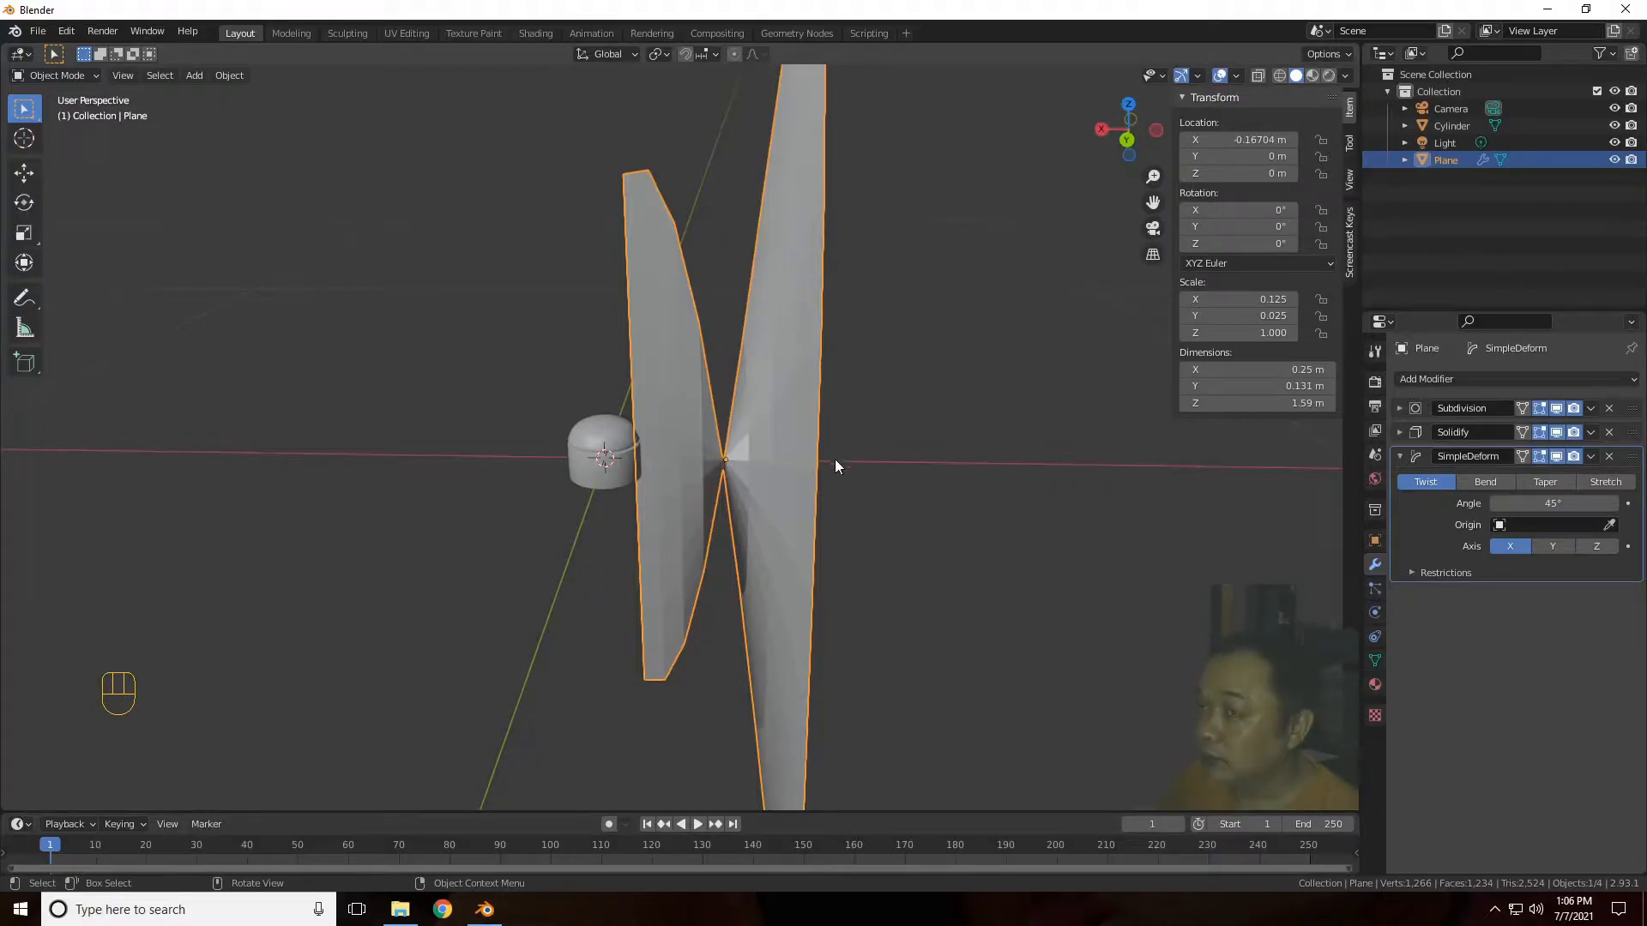
mouse_move(1132, 156)
left_mouse_down()
mouse_move(1111, 193)
mouse_move(1146, 143)
left_mouse_up()
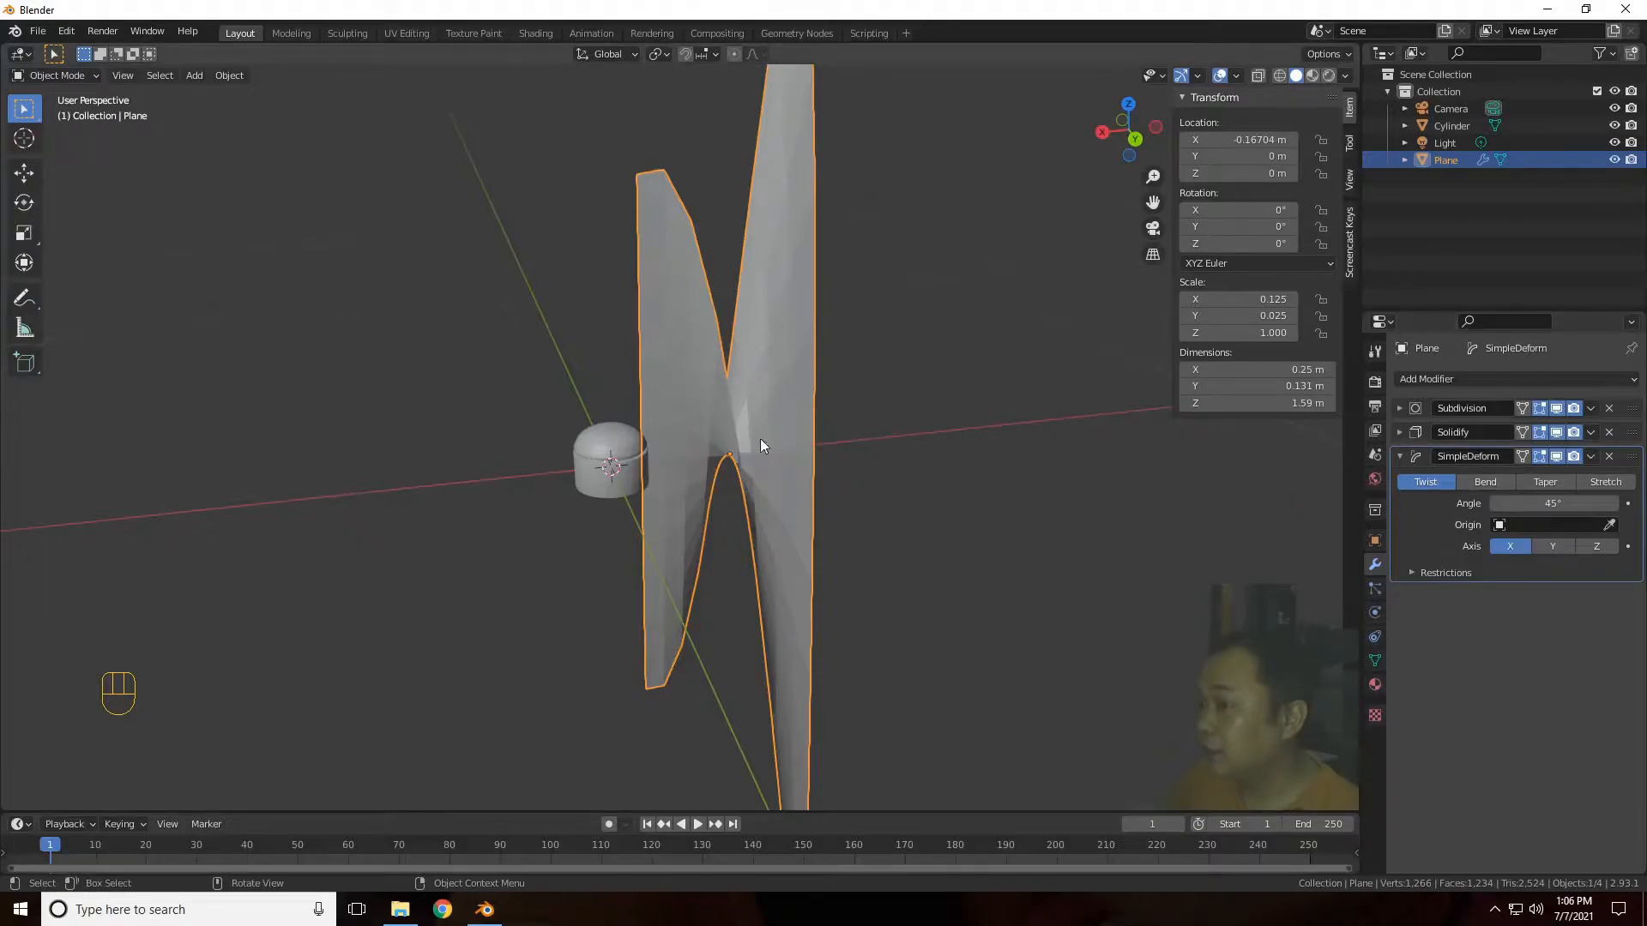
left_click(230, 76)
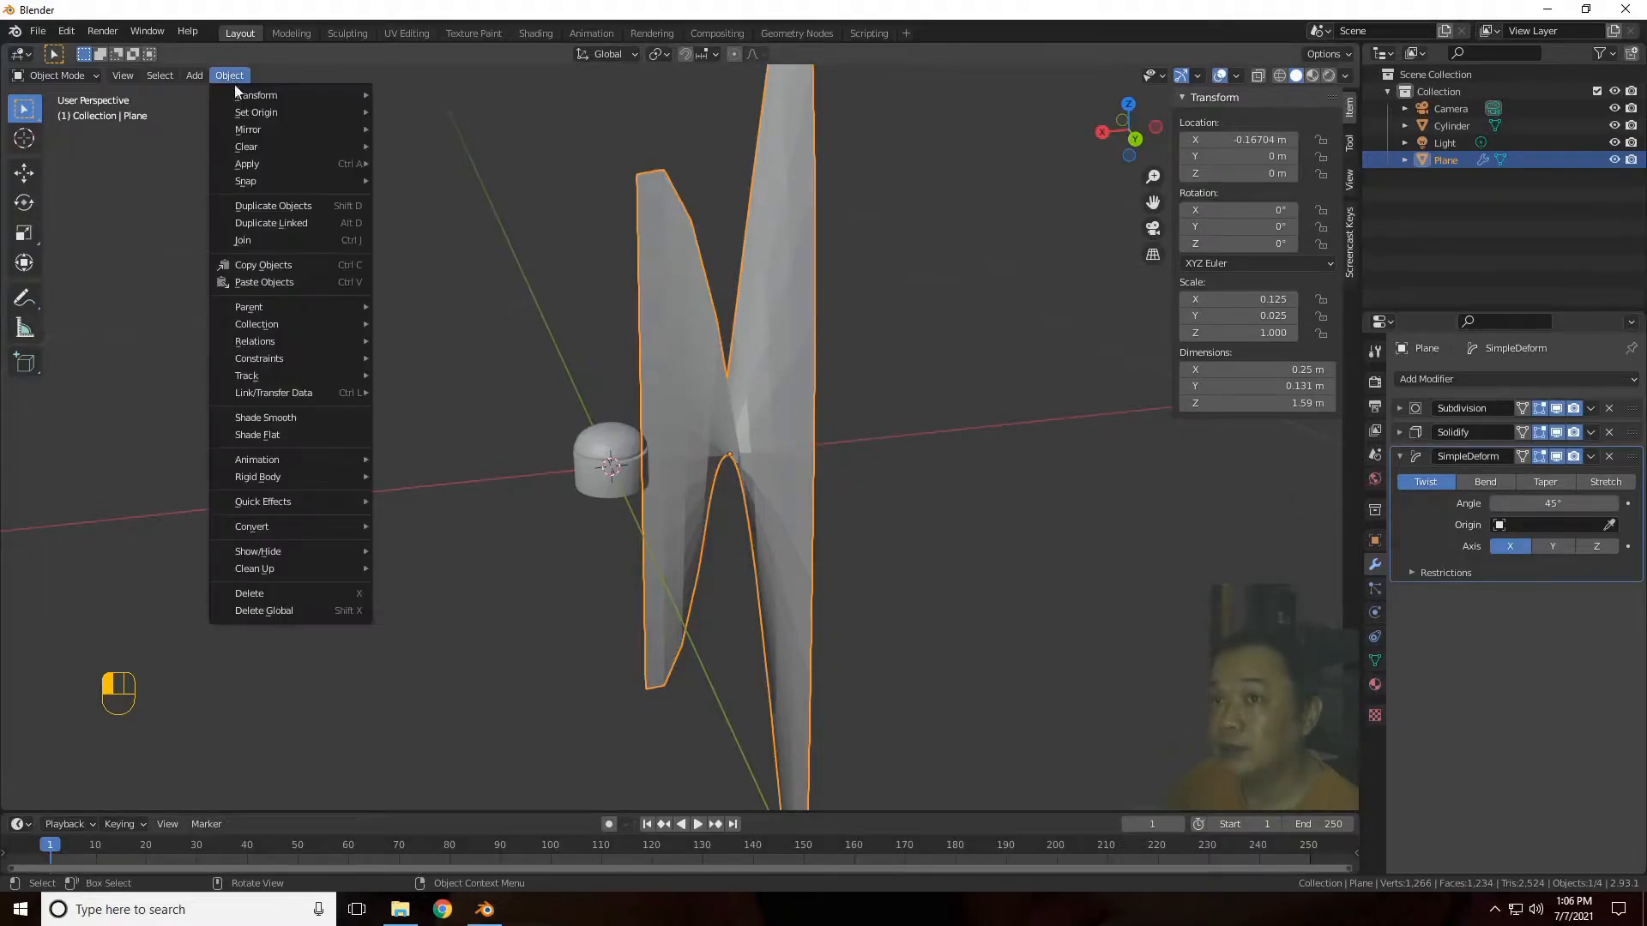
mouse_move(254, 163)
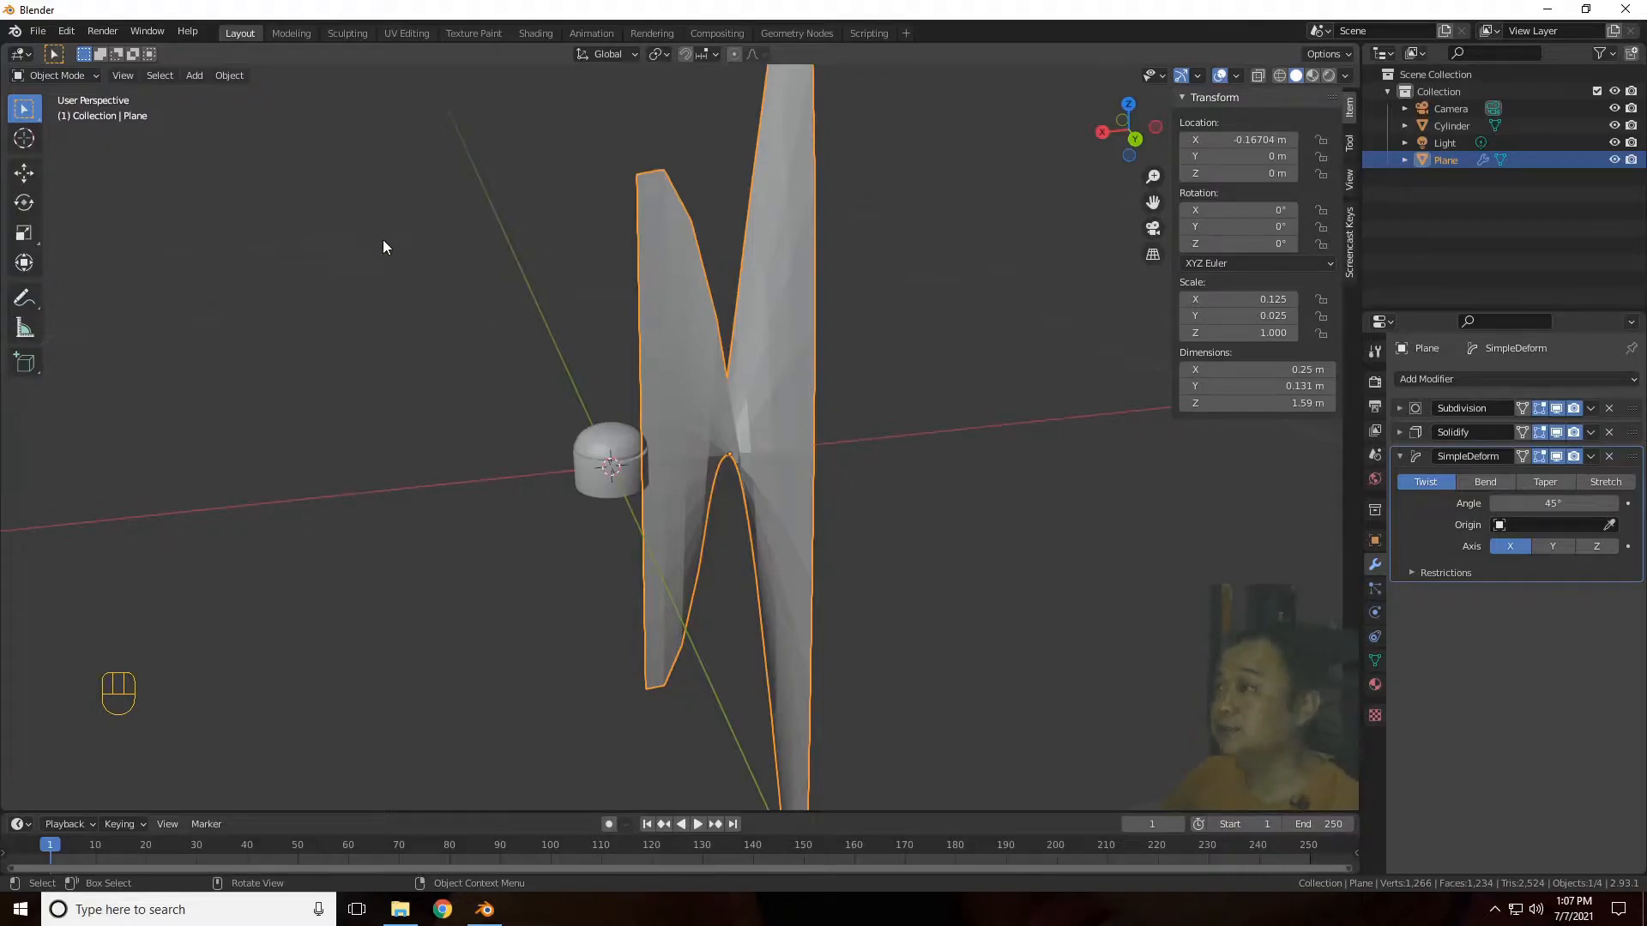
left_click(229, 74)
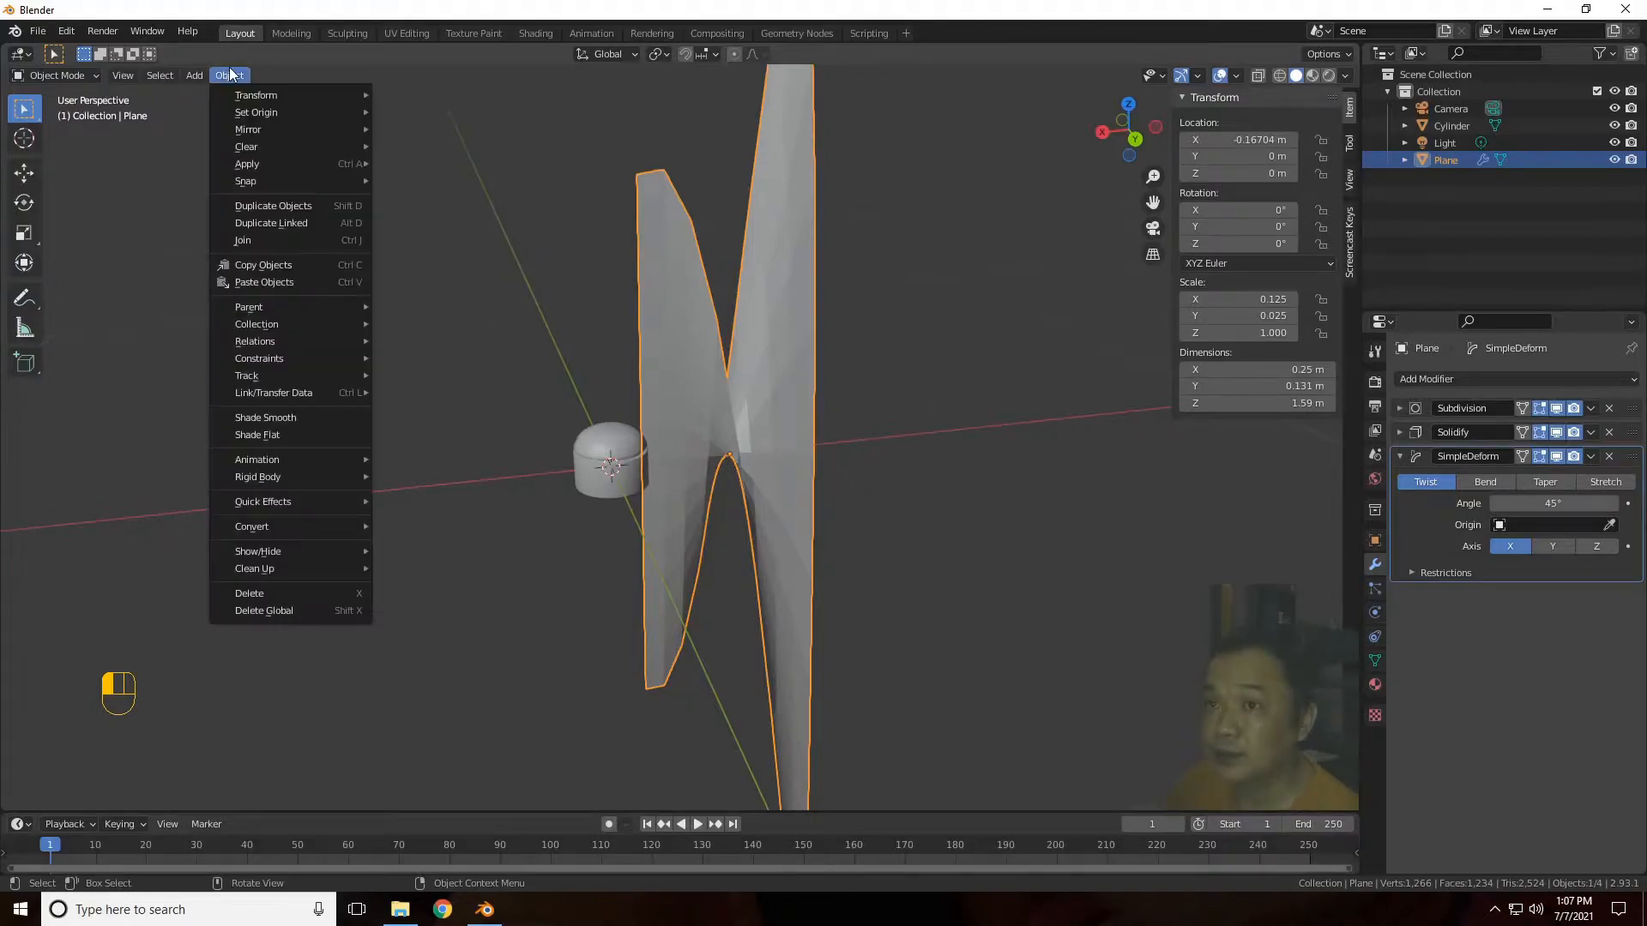
mouse_move(249, 110)
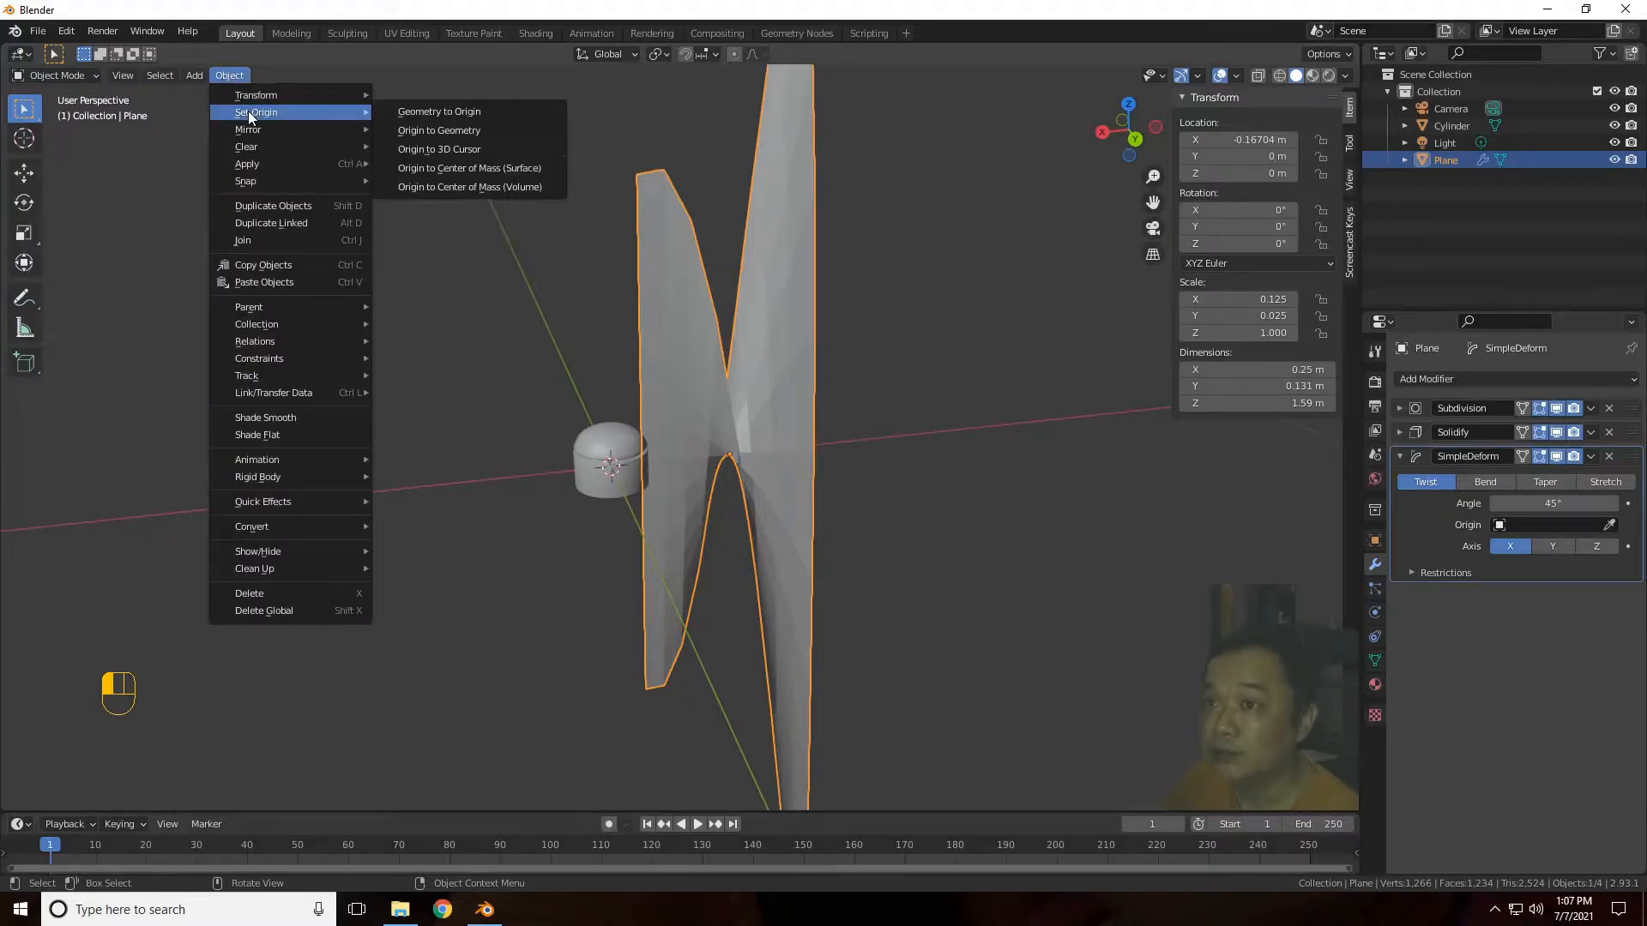
left_click(468, 151)
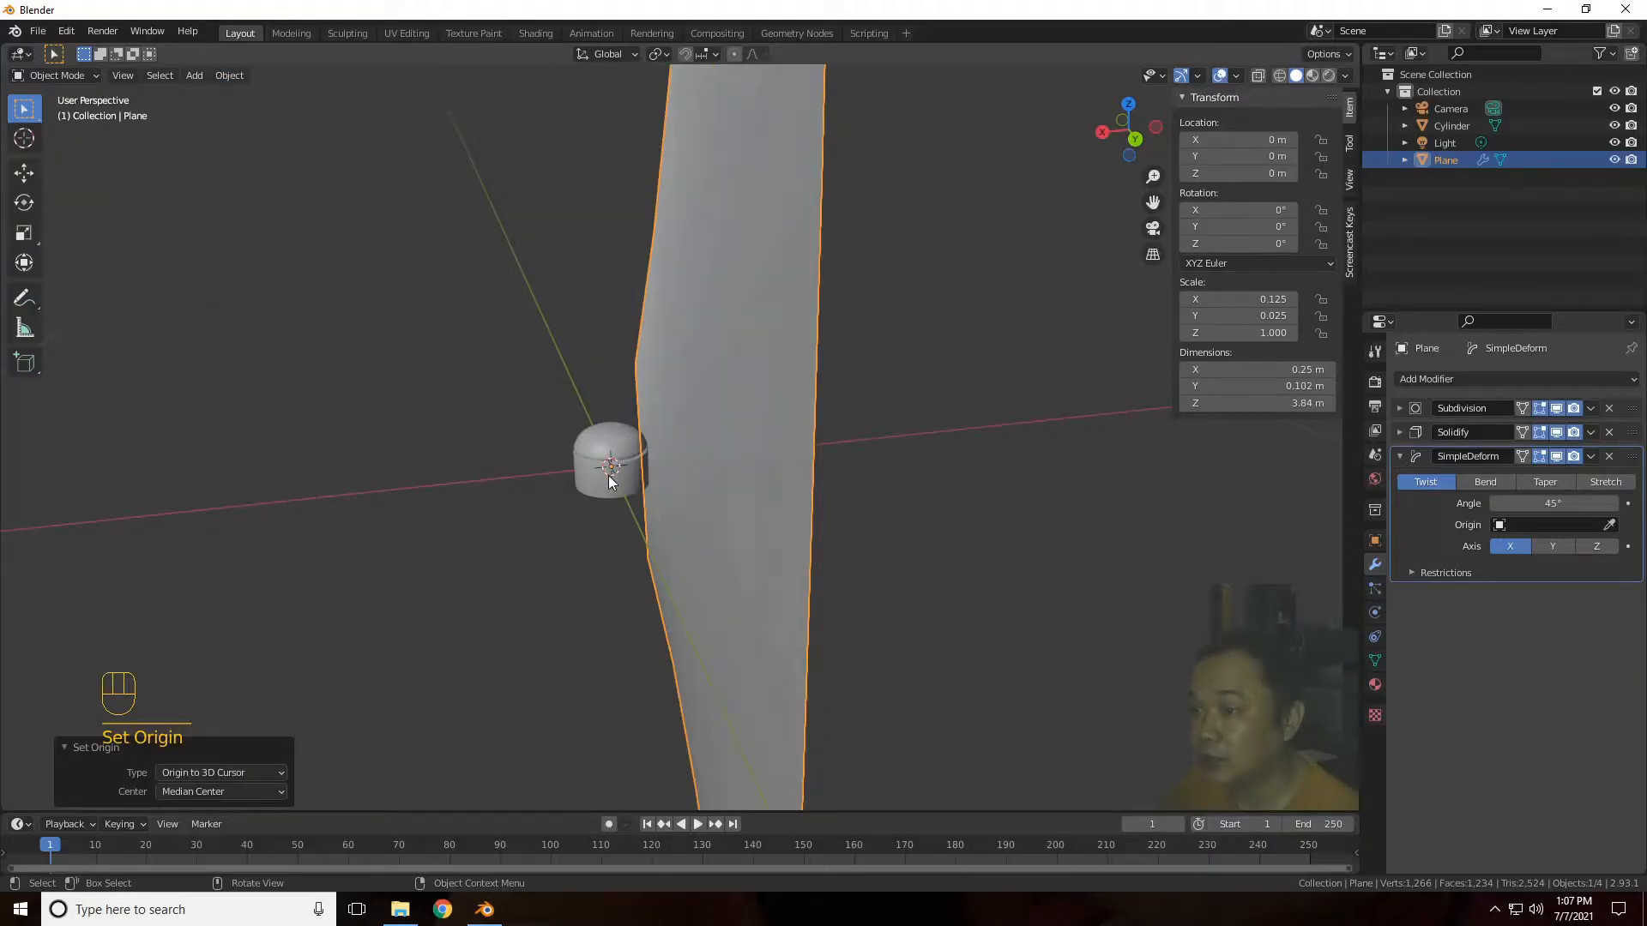
left_click_drag(1128, 129, 1134, 128)
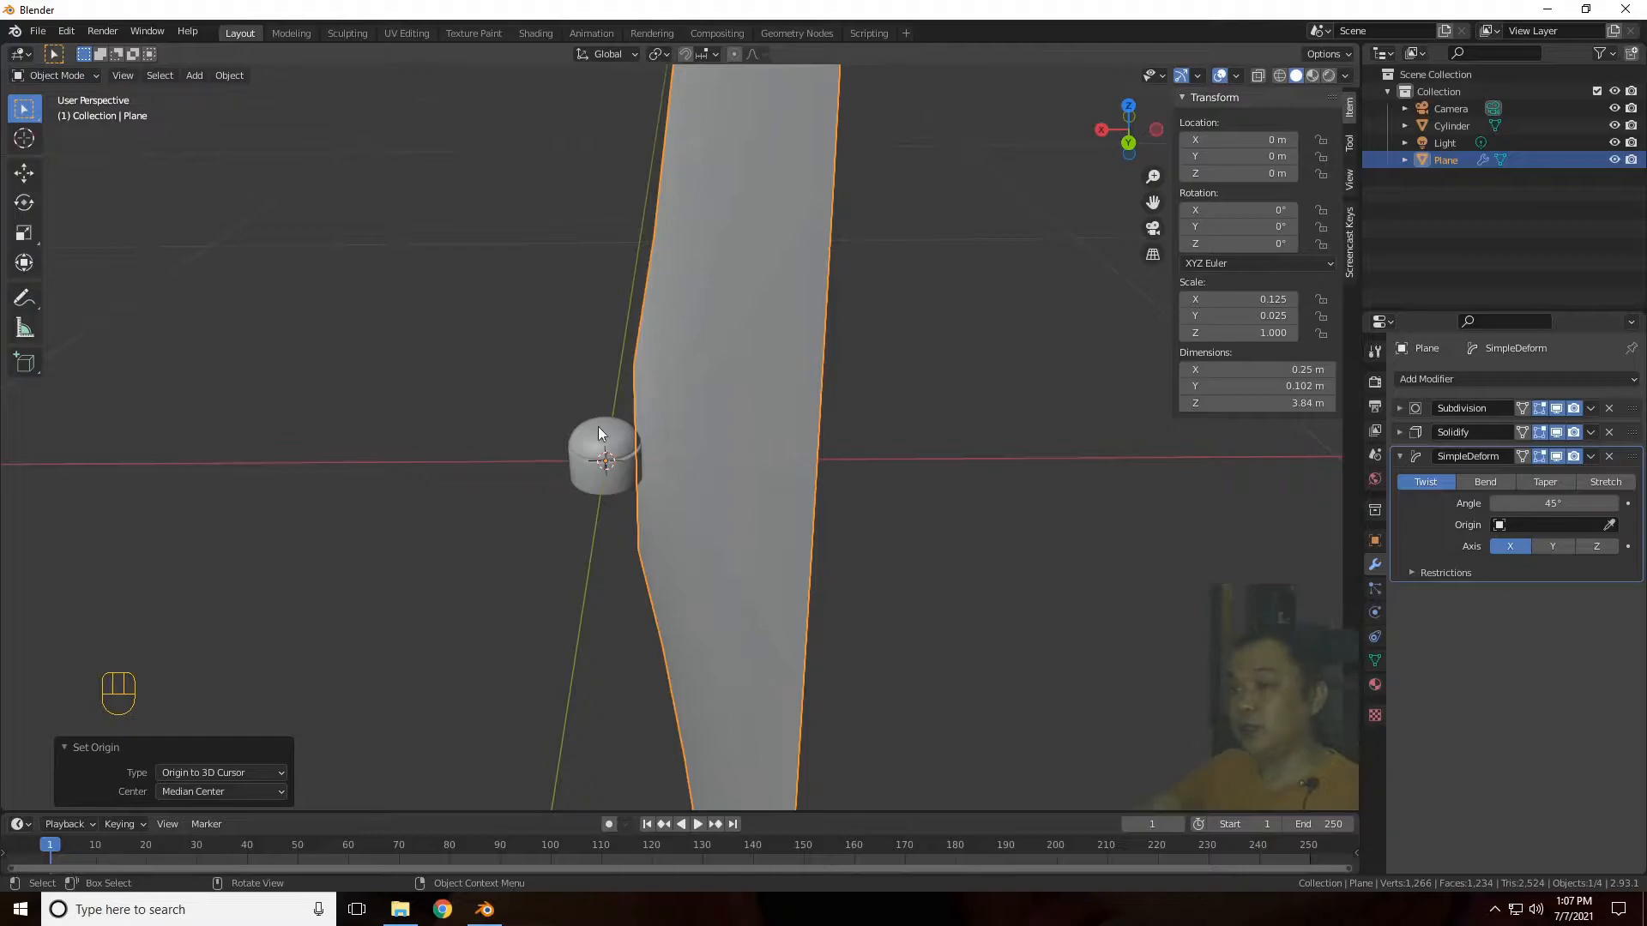
left_click(612, 486)
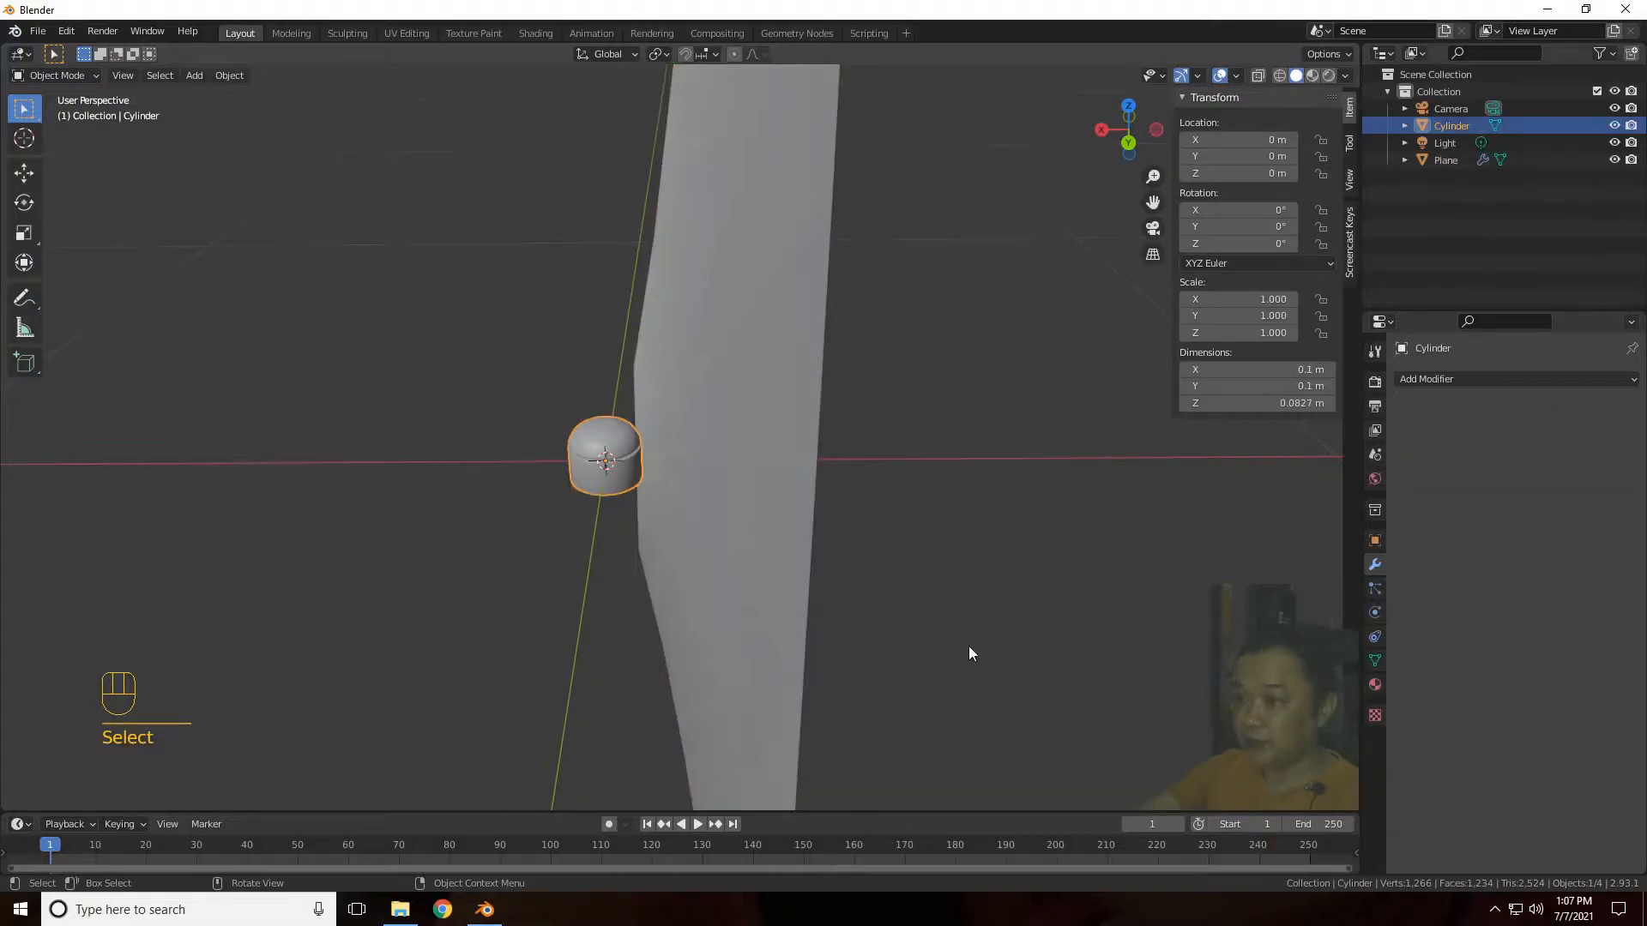
key("shift+s")
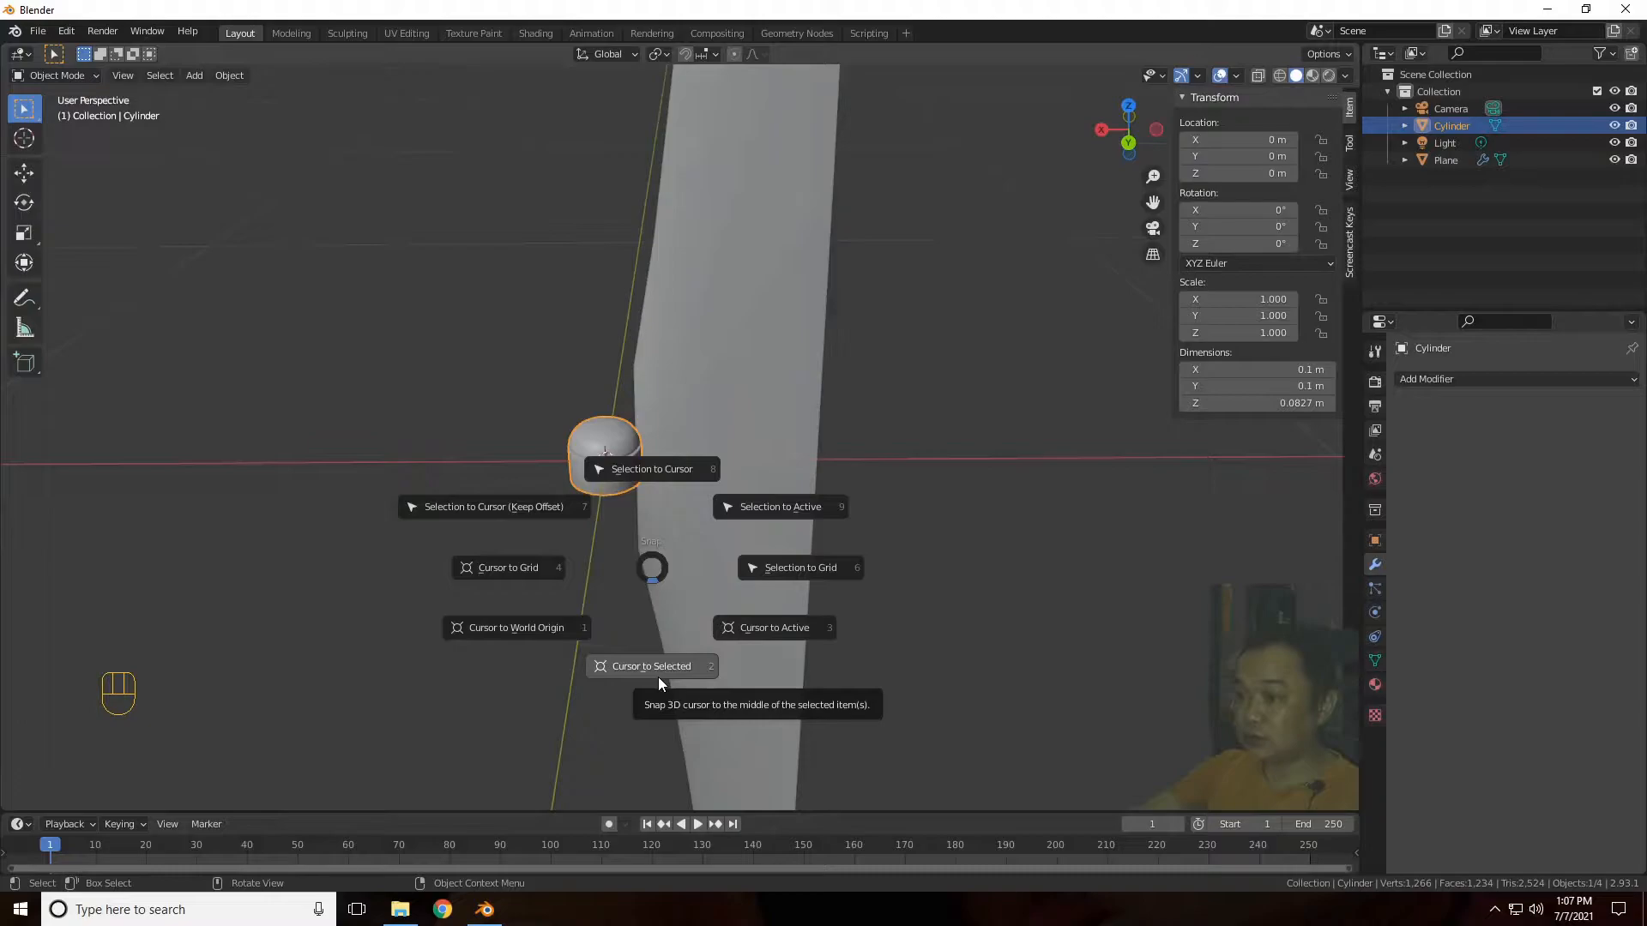
left_click(517, 290)
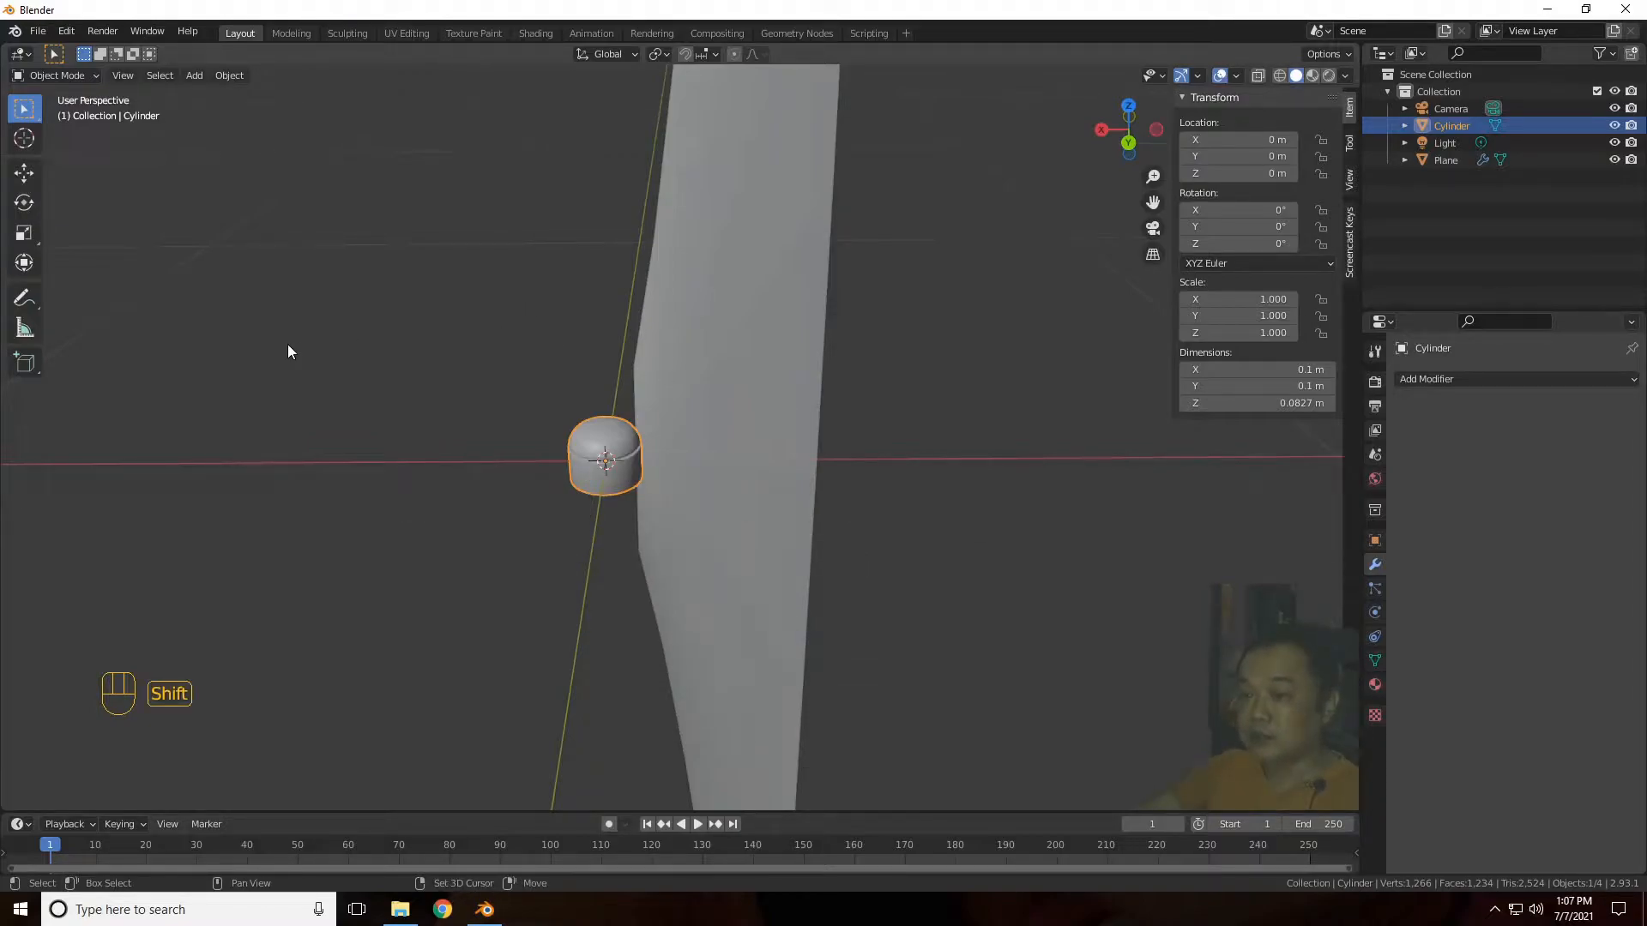
Step: Reset the 3D cursor's location to 0 m and its rotation to 0° on all axes
left_click(1352, 185)
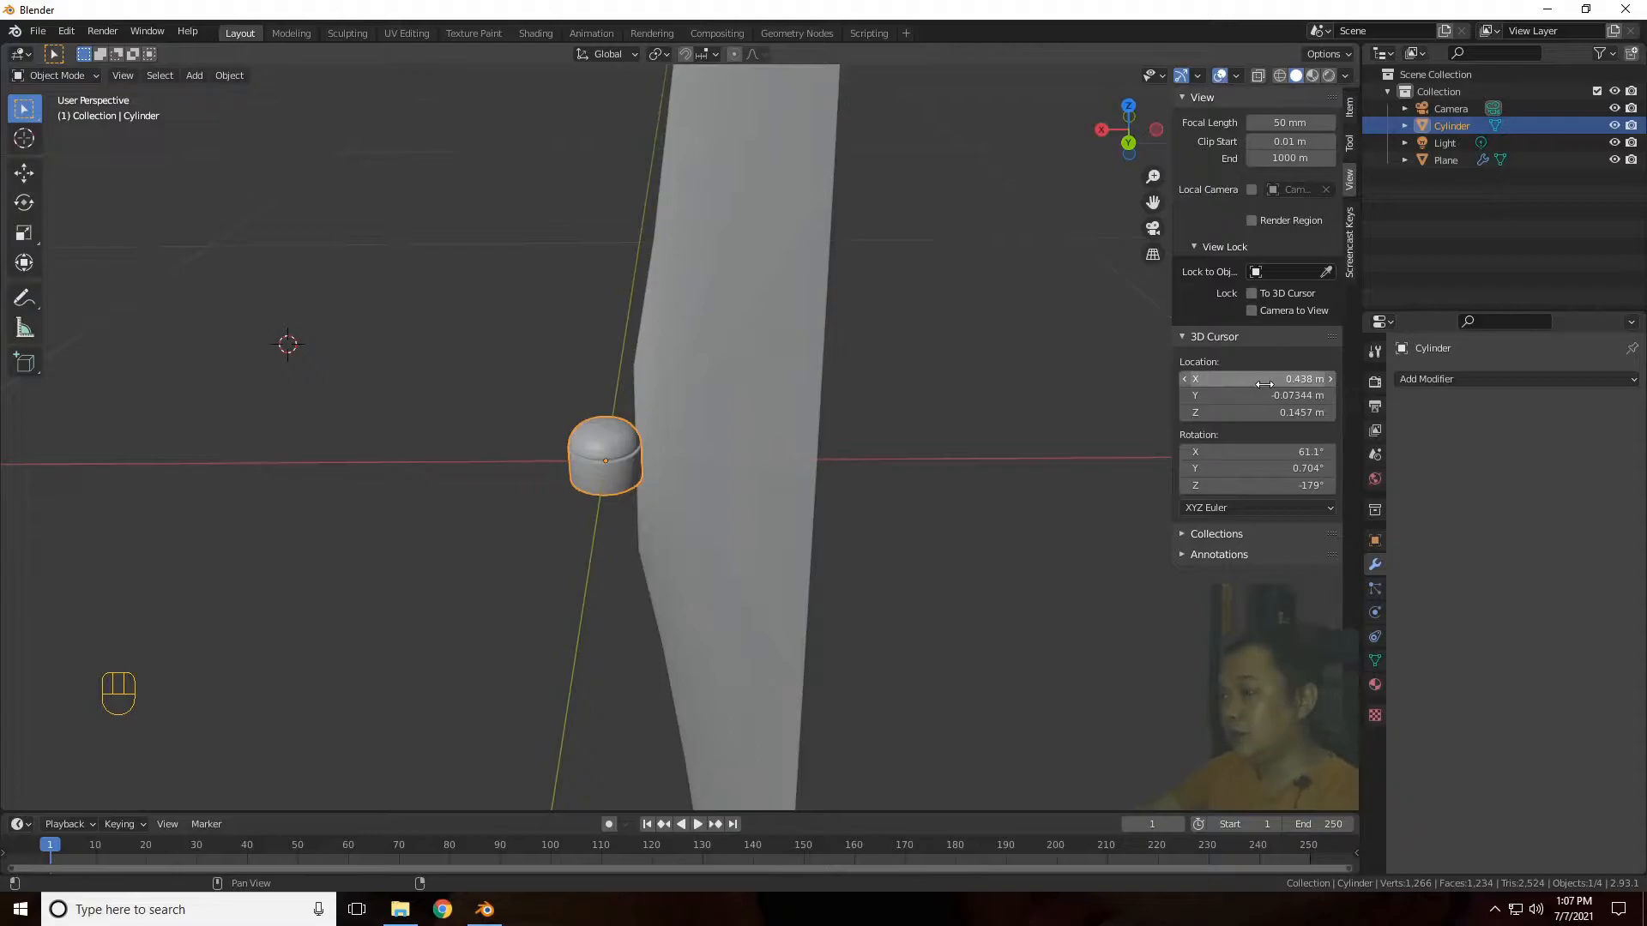
key("BackSpace")
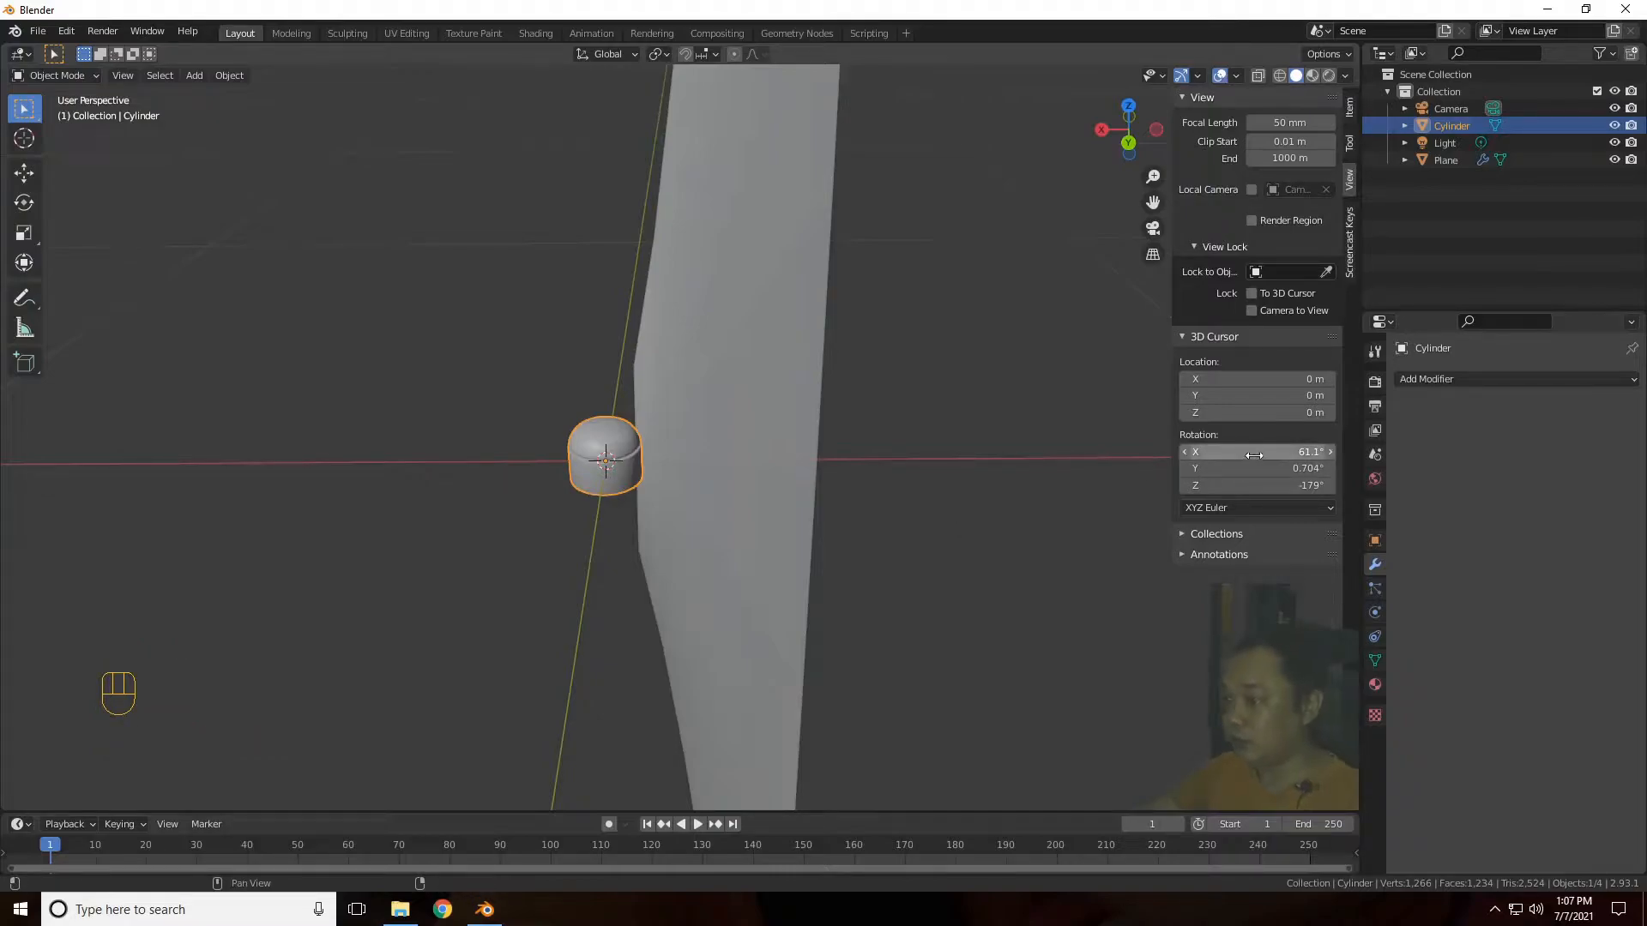
key("BackSpace")
key("Tab")
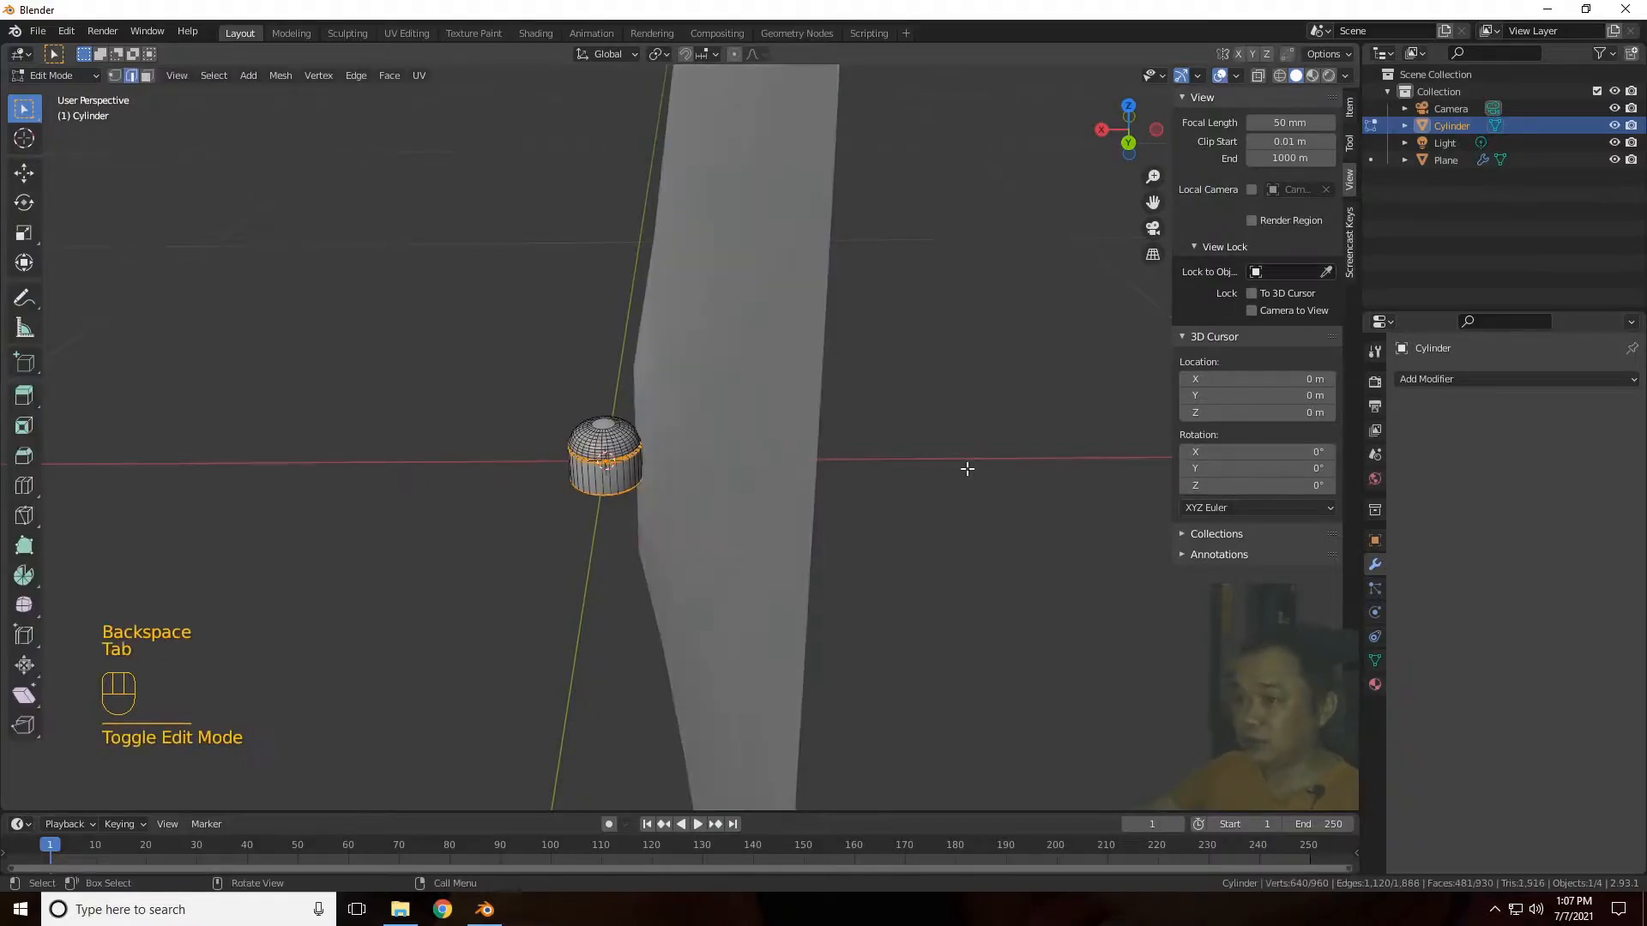
key("Tab")
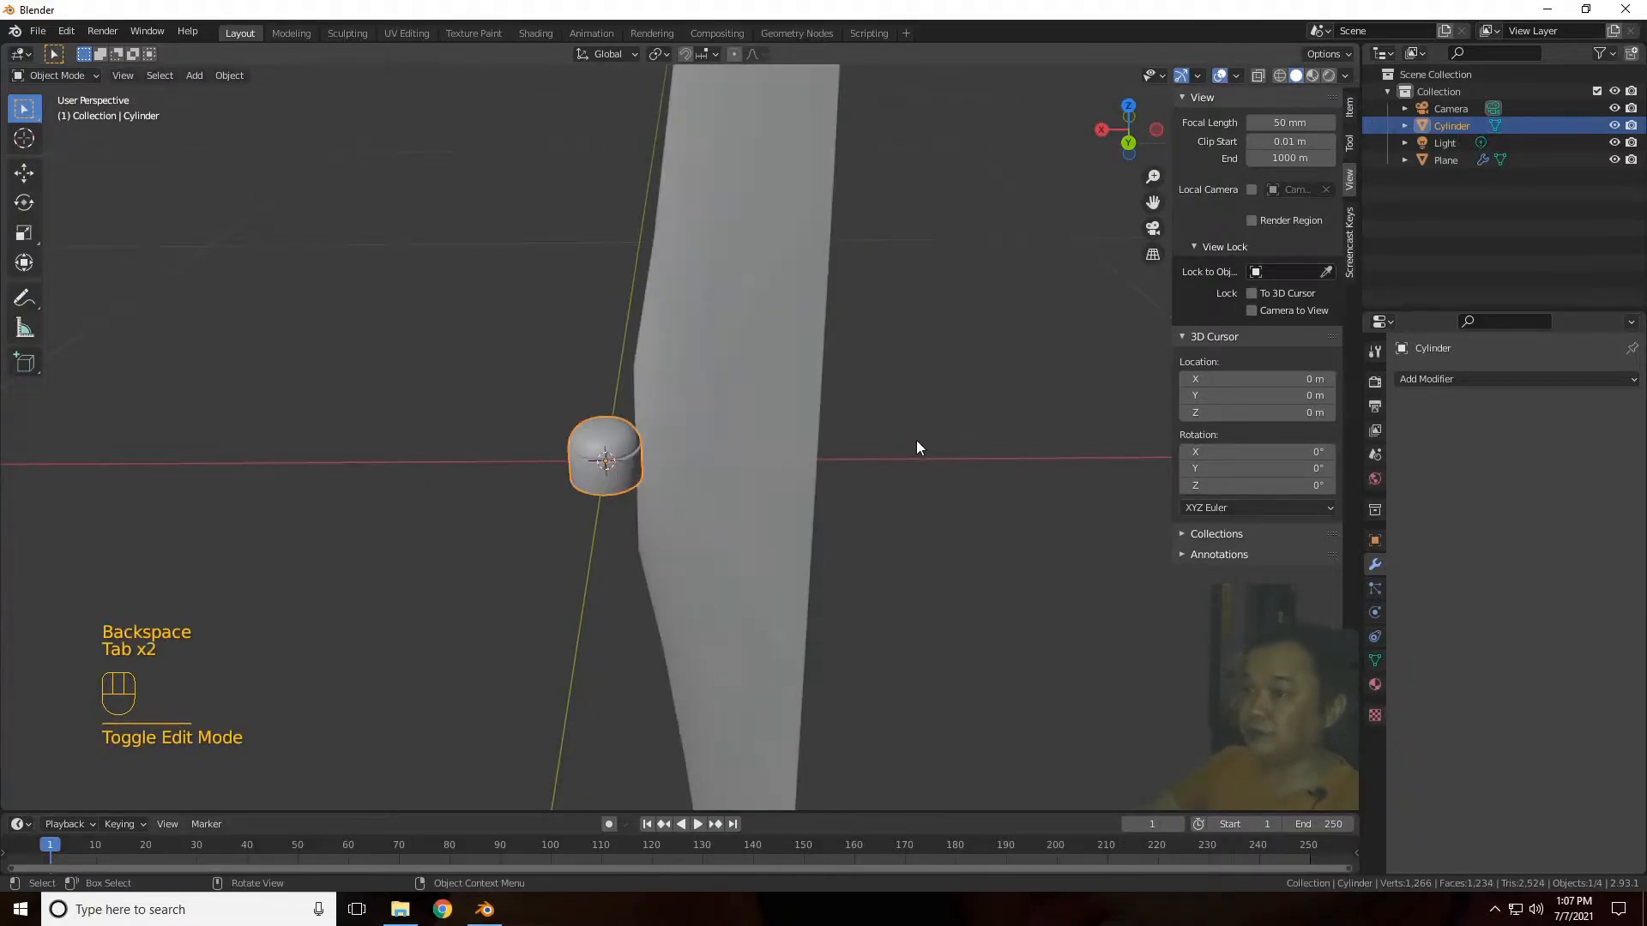
Step: Select the blade and apply its scale
left_click(801, 354)
mouse_move(1128, 129)
left_mouse_down()
mouse_move(1093, 133)
mouse_move(1148, 153)
left_mouse_up()
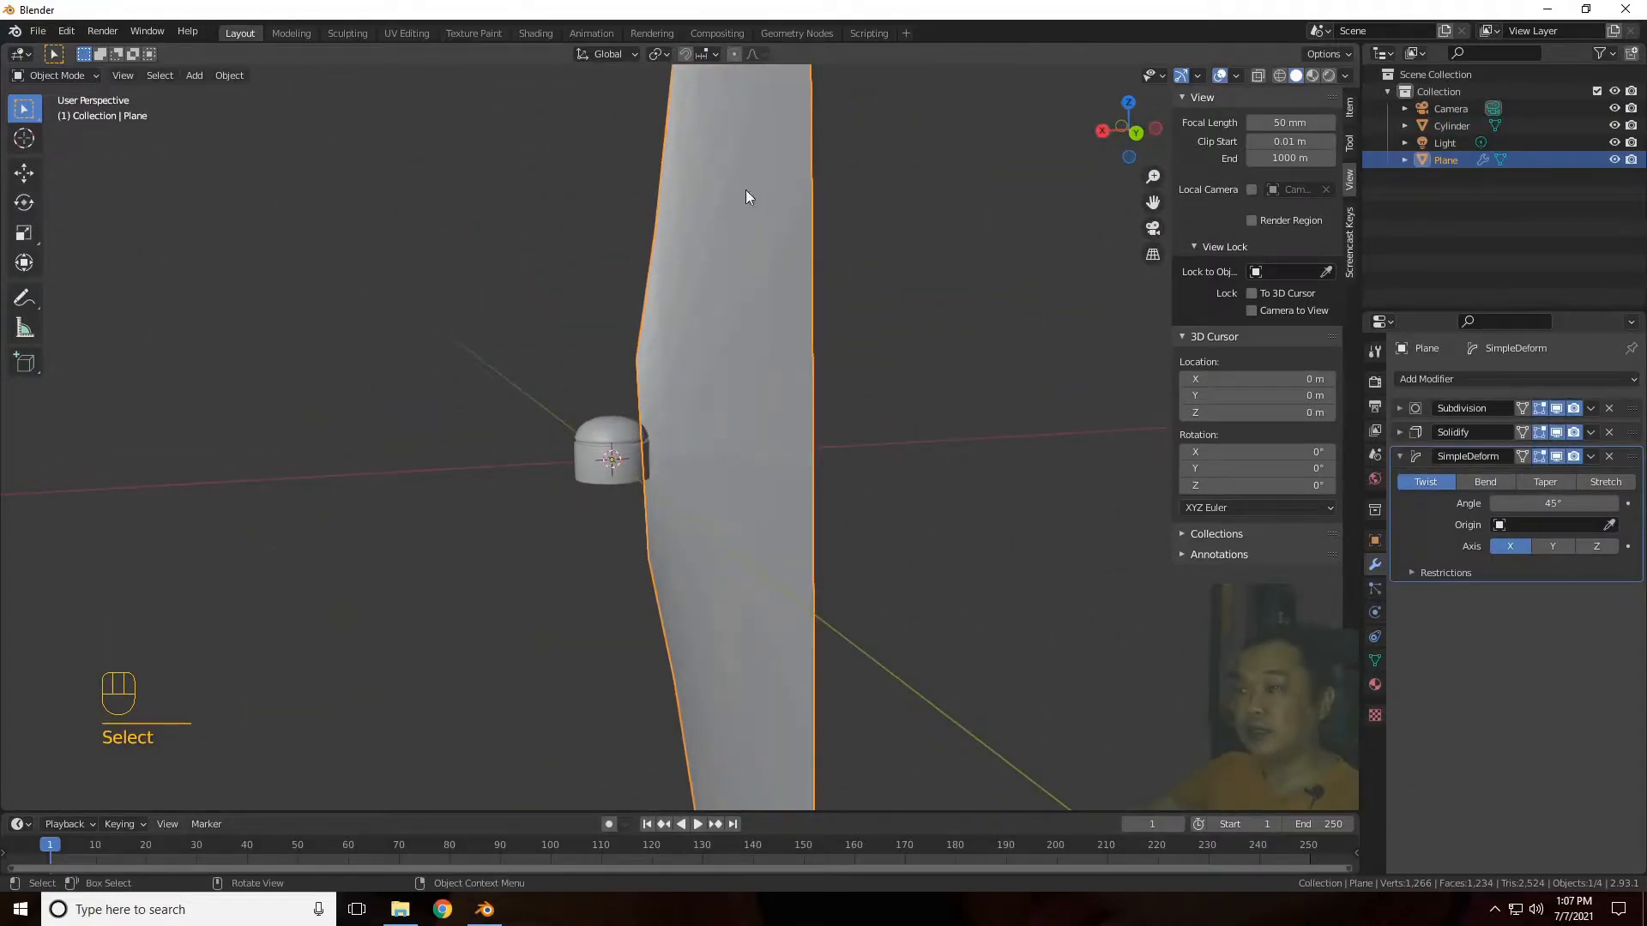
left_click(1351, 110)
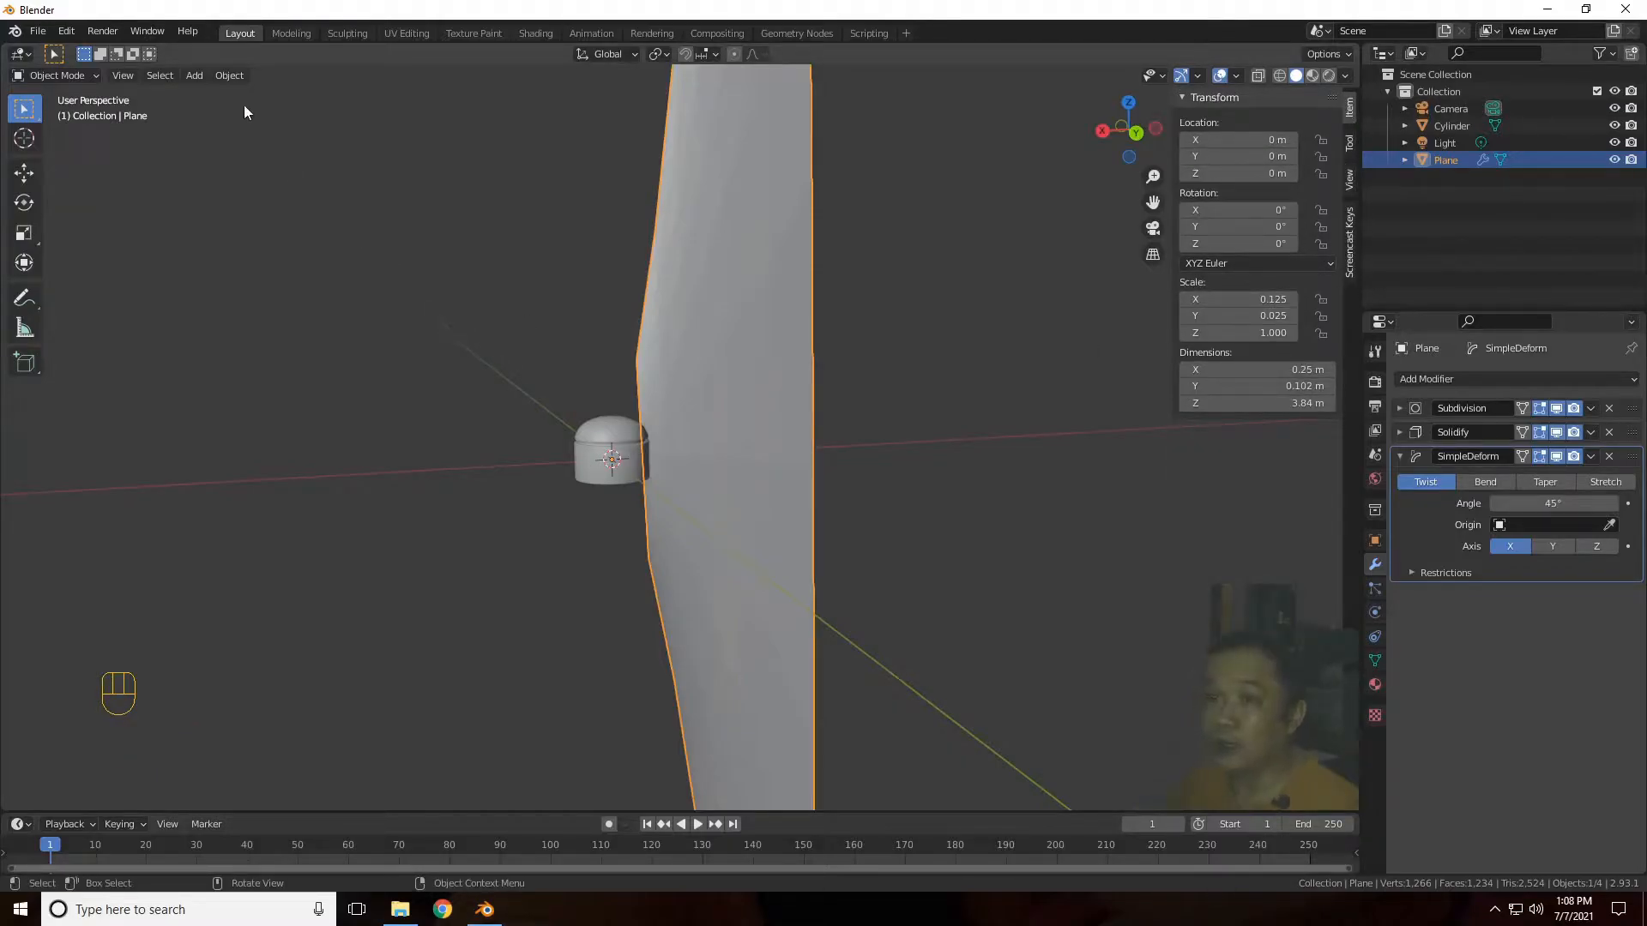
left_click(224, 74)
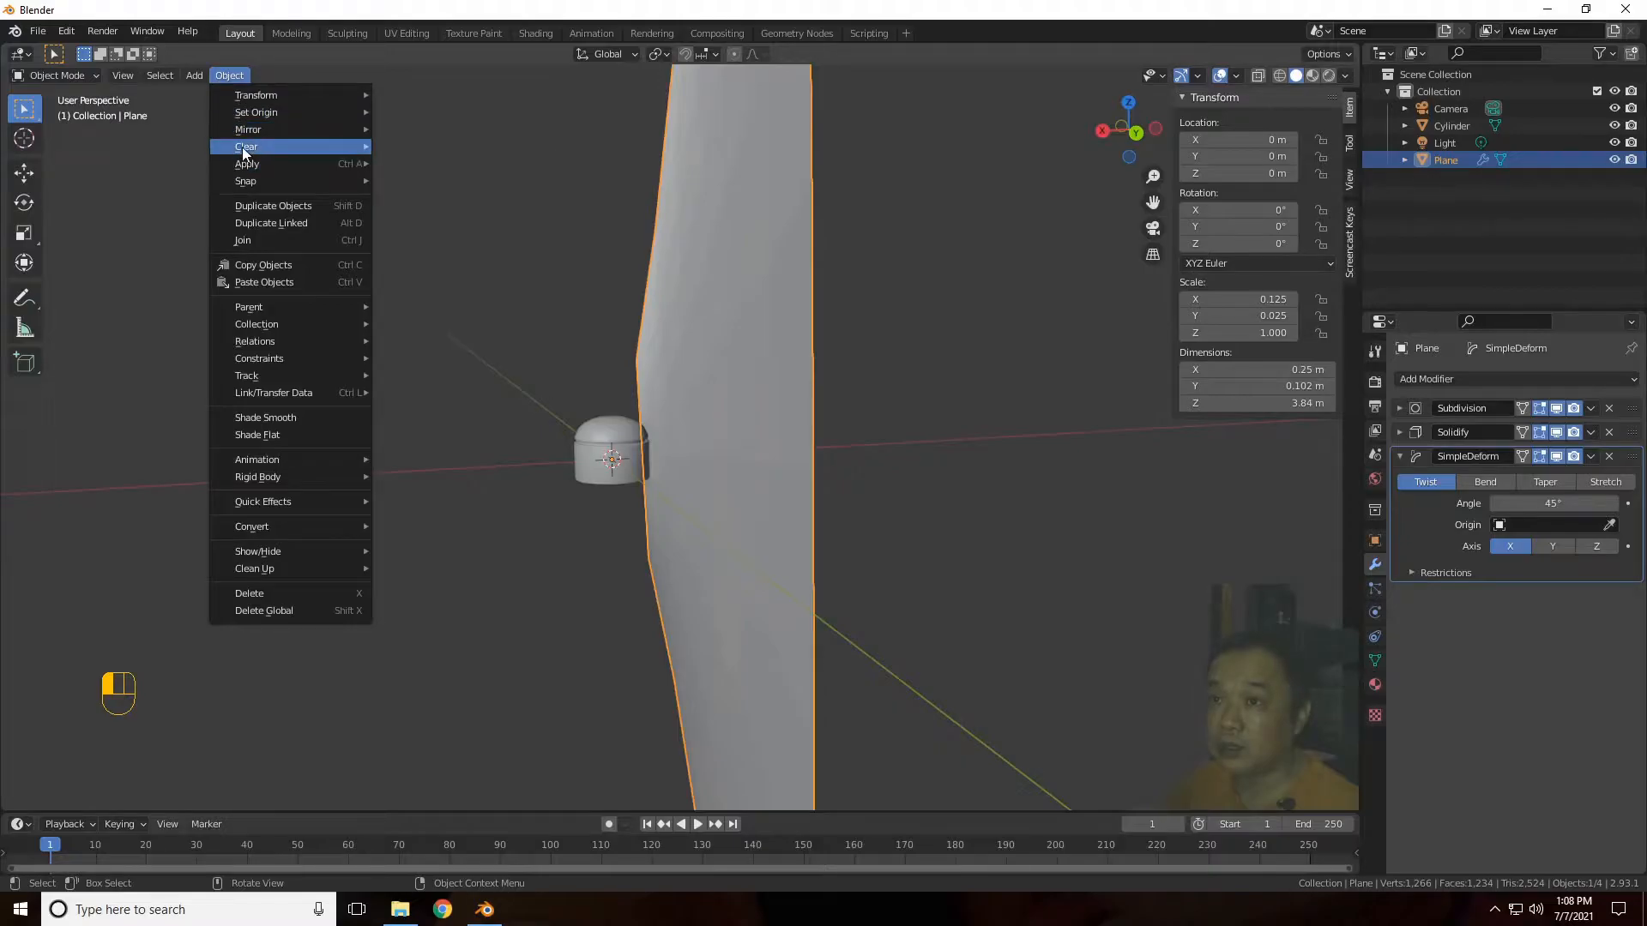
mouse_move(248, 163)
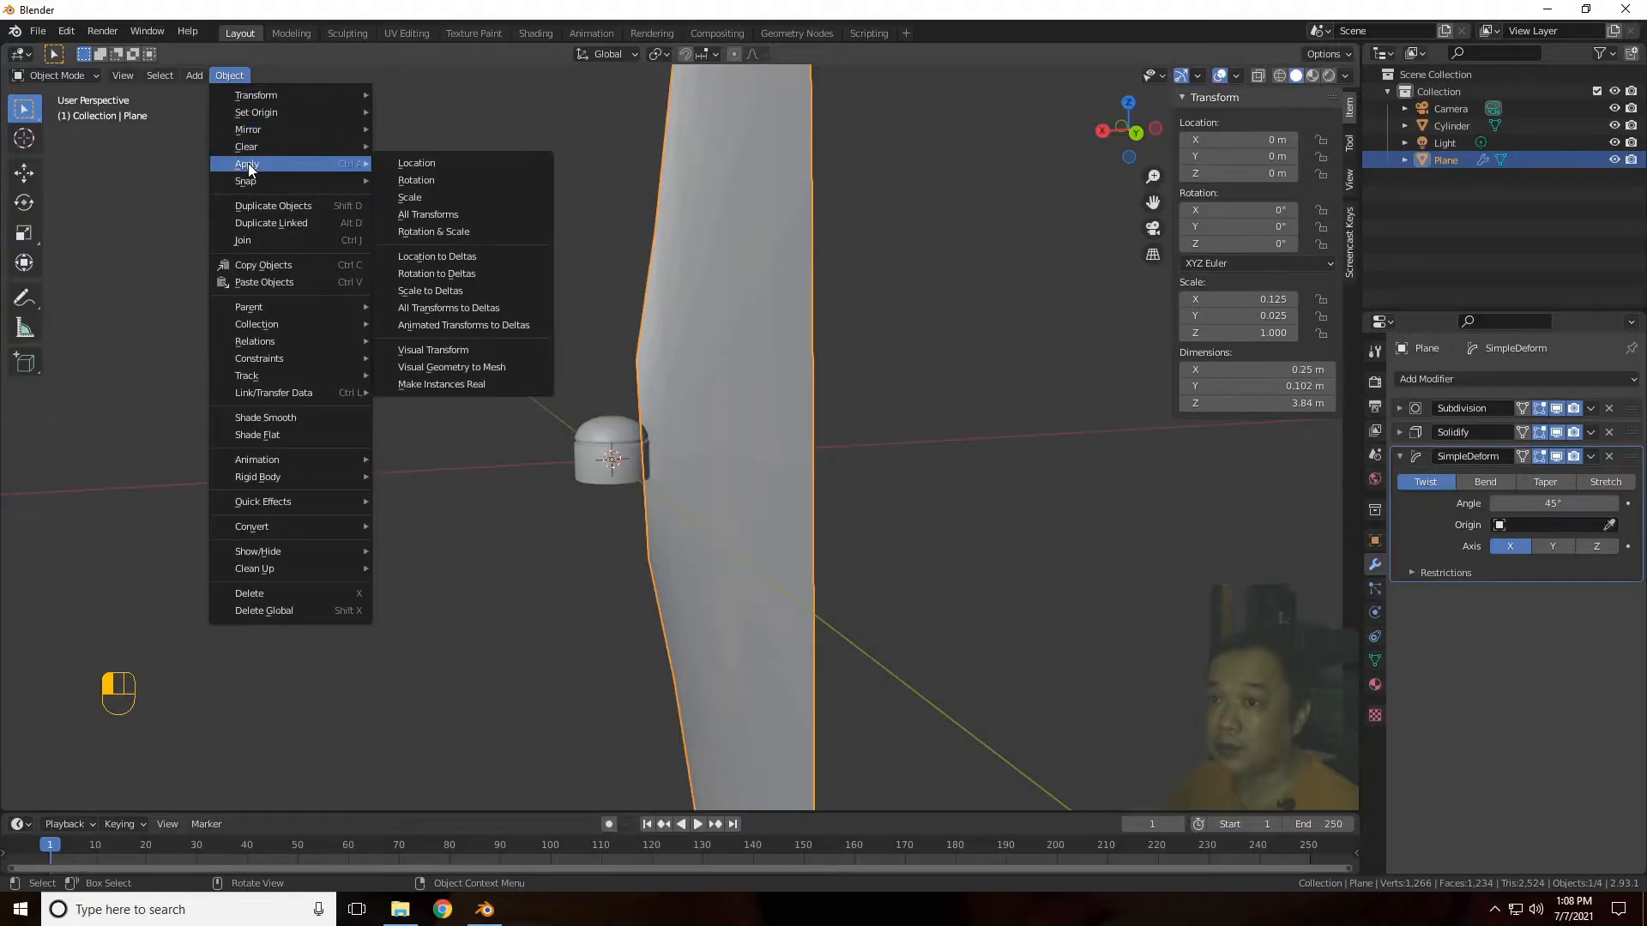
left_click(465, 197)
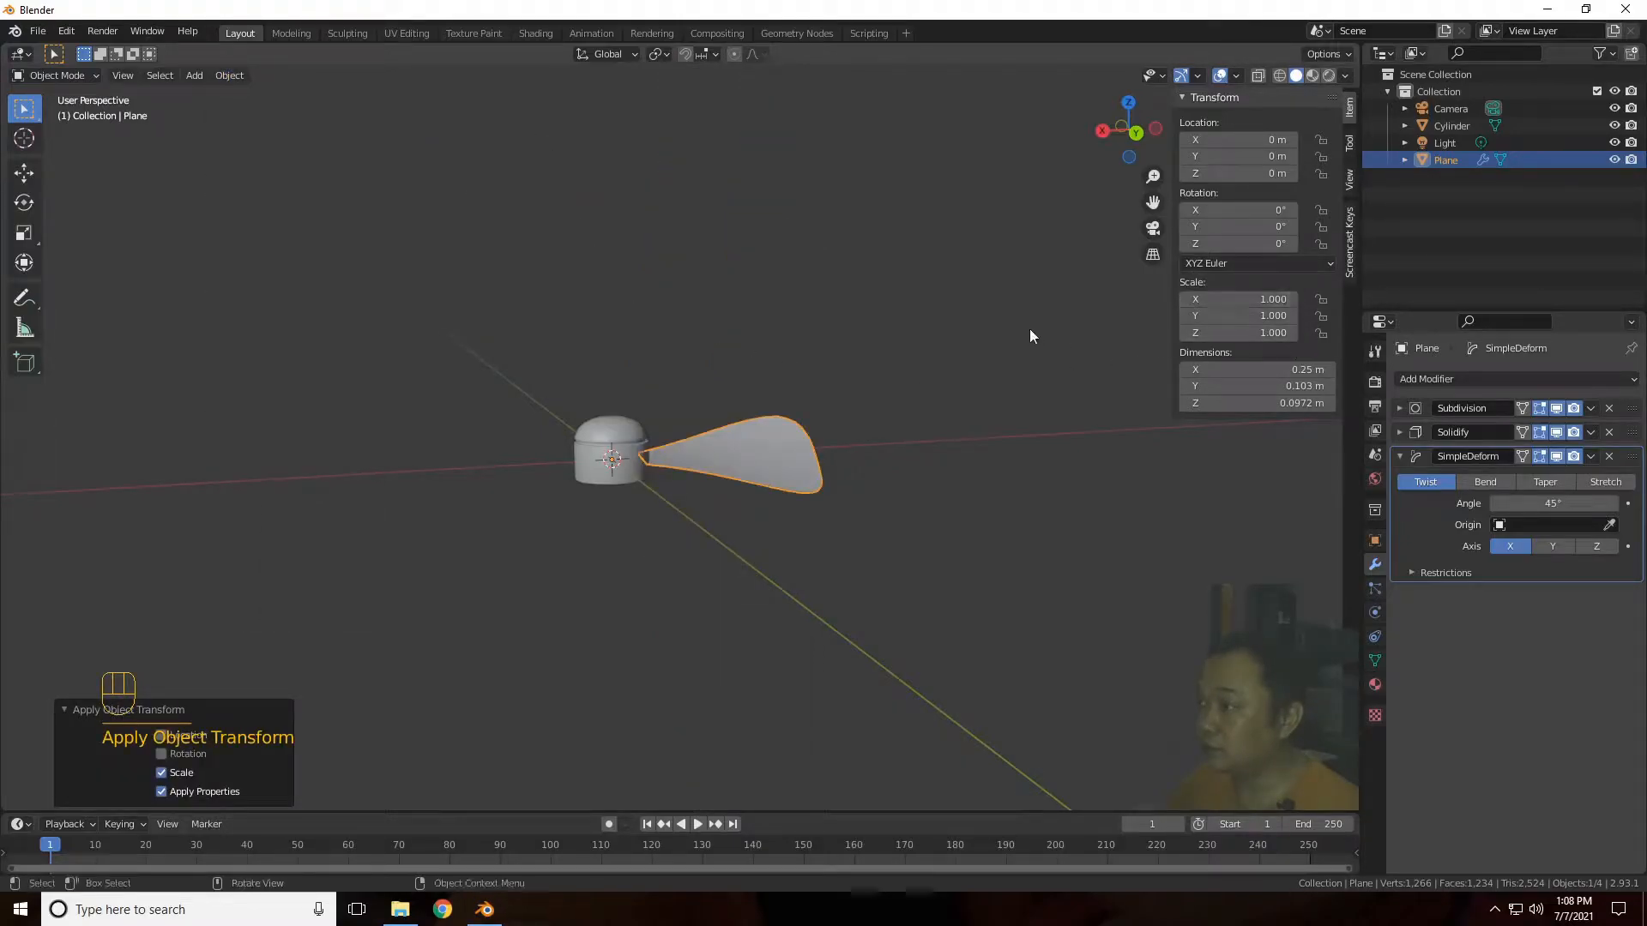
Step: Set the axis of the blade's Simple Deform twist to Y
left_click_drag(1151, 142, 946, 118)
scroll(892, 438, "up", 4)
left_click_drag(1133, 162, 937, 403)
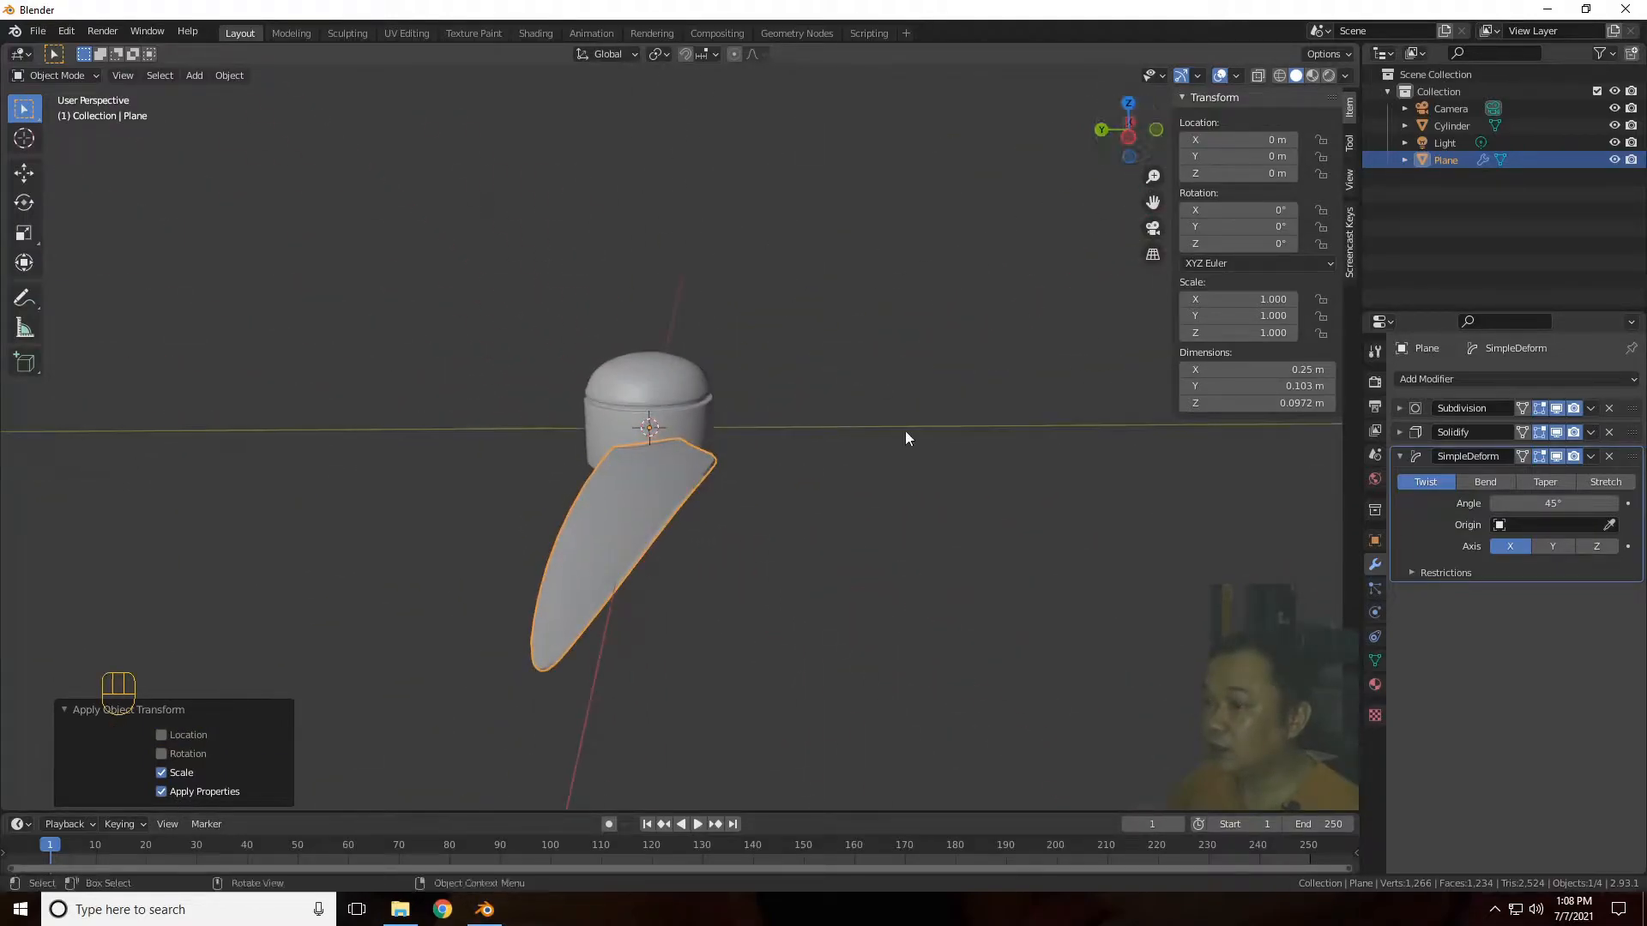
left_click_drag(1129, 130, 963, 215)
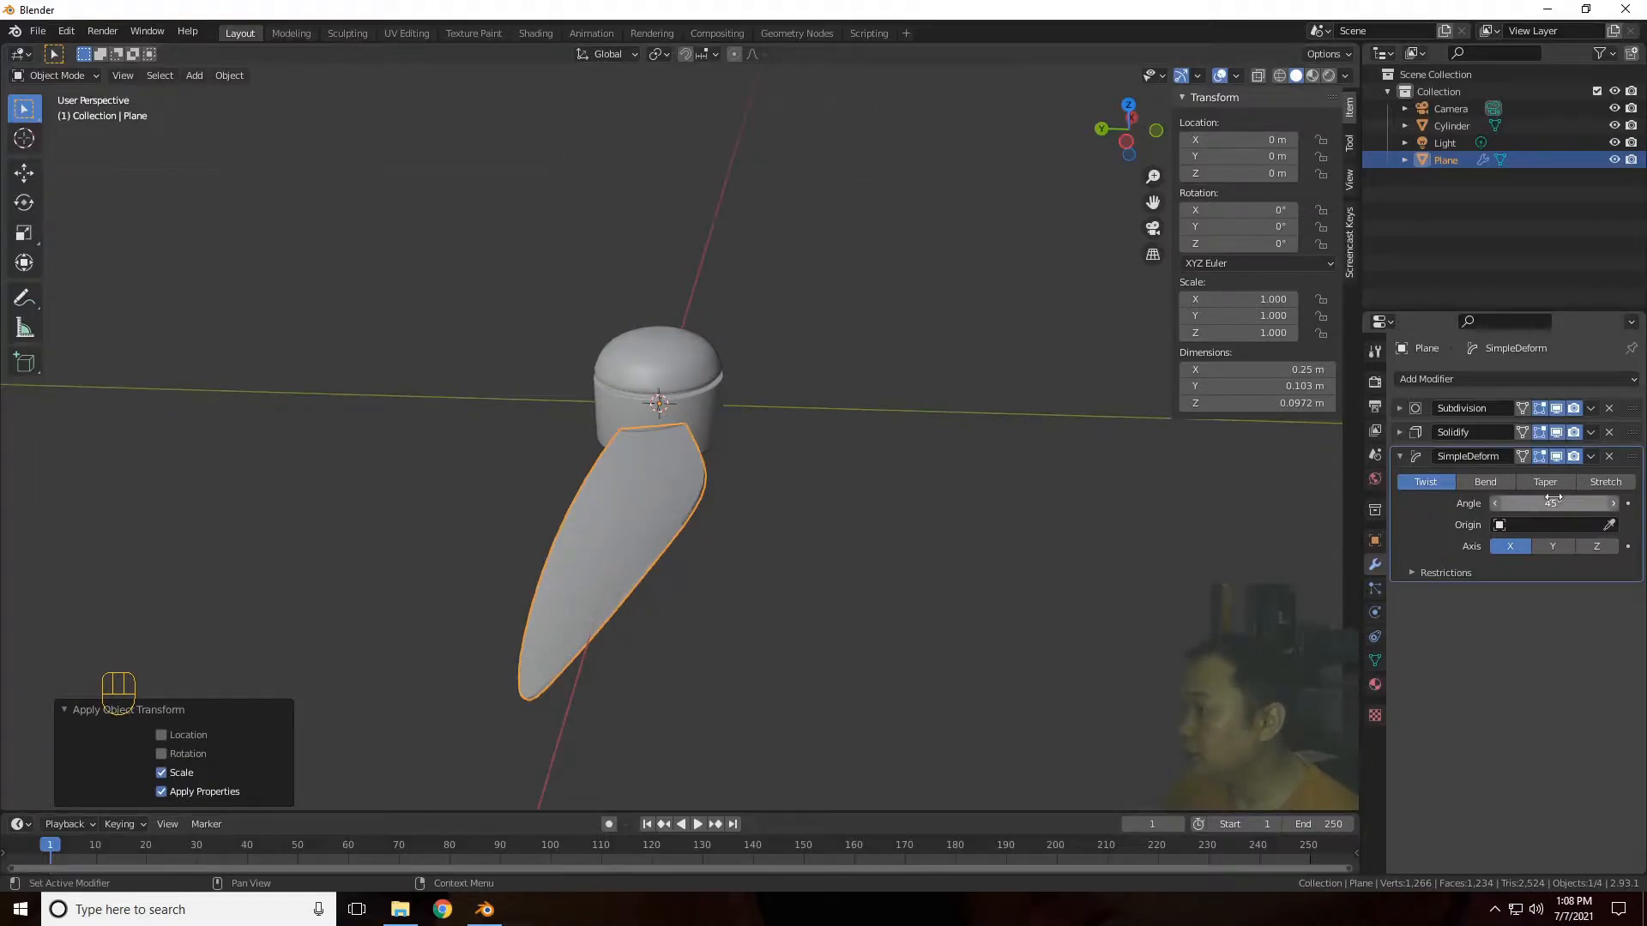
mouse_move(1150, 145)
left_mouse_down()
mouse_move(1106, 158)
mouse_move(1140, 177)
left_mouse_up()
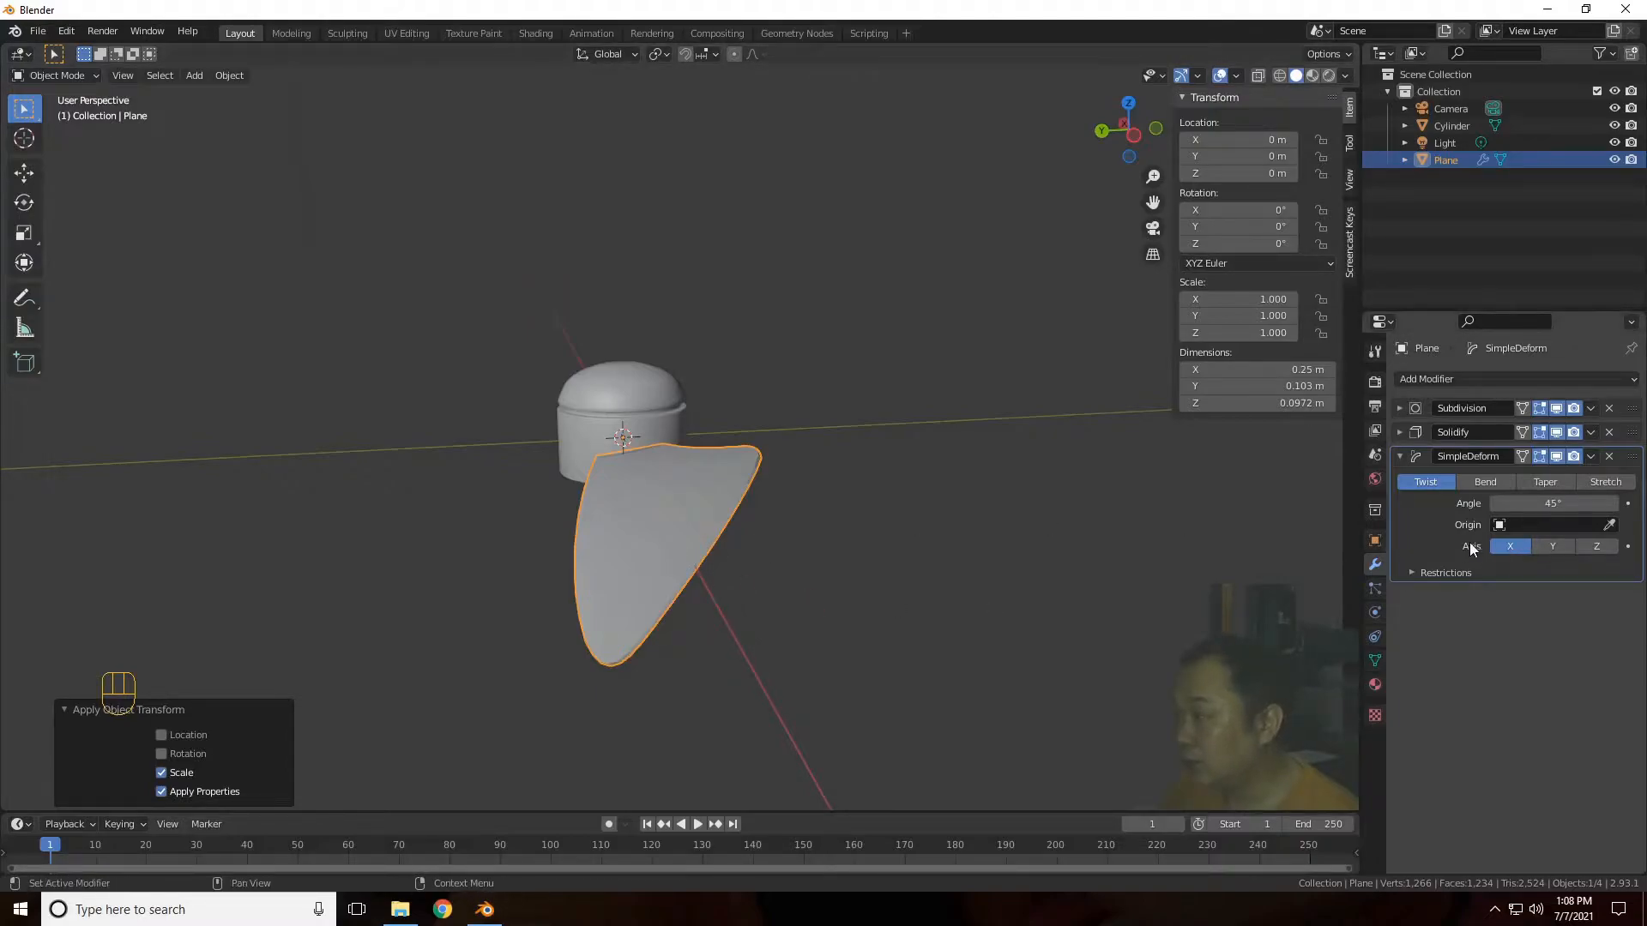
left_click(1555, 545)
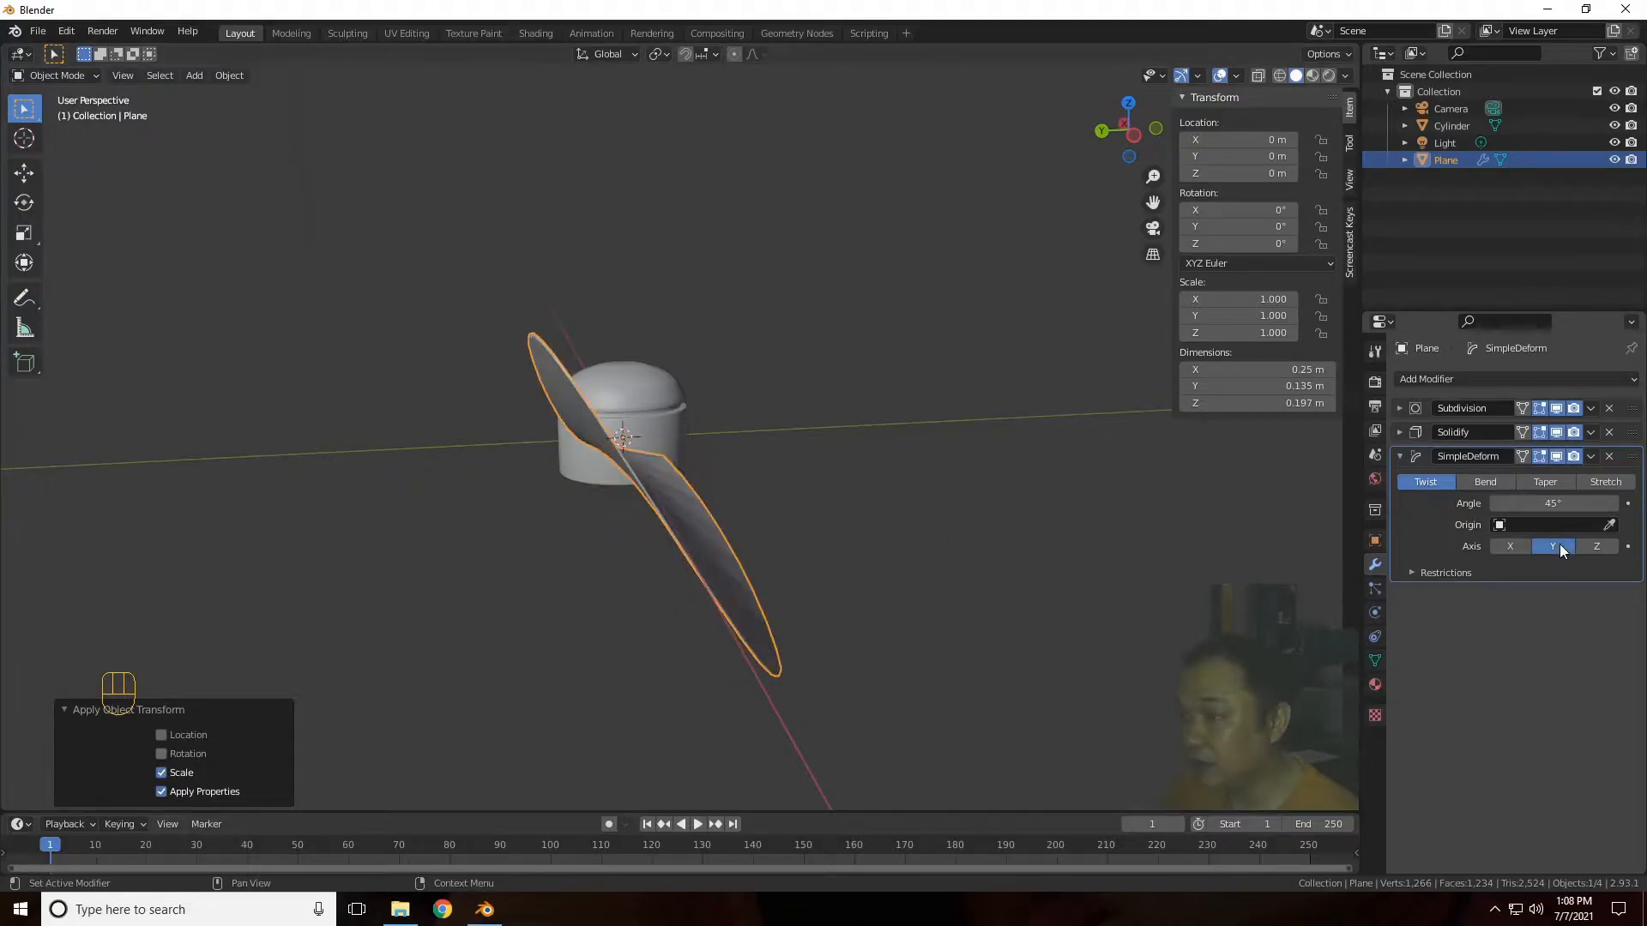
Step: Try the blade's Simple Deform twist about the Z axis
mouse_move(1135, 148)
left_mouse_down()
mouse_move(1115, 151)
mouse_move(1146, 146)
mouse_move(1133, 149)
left_mouse_up()
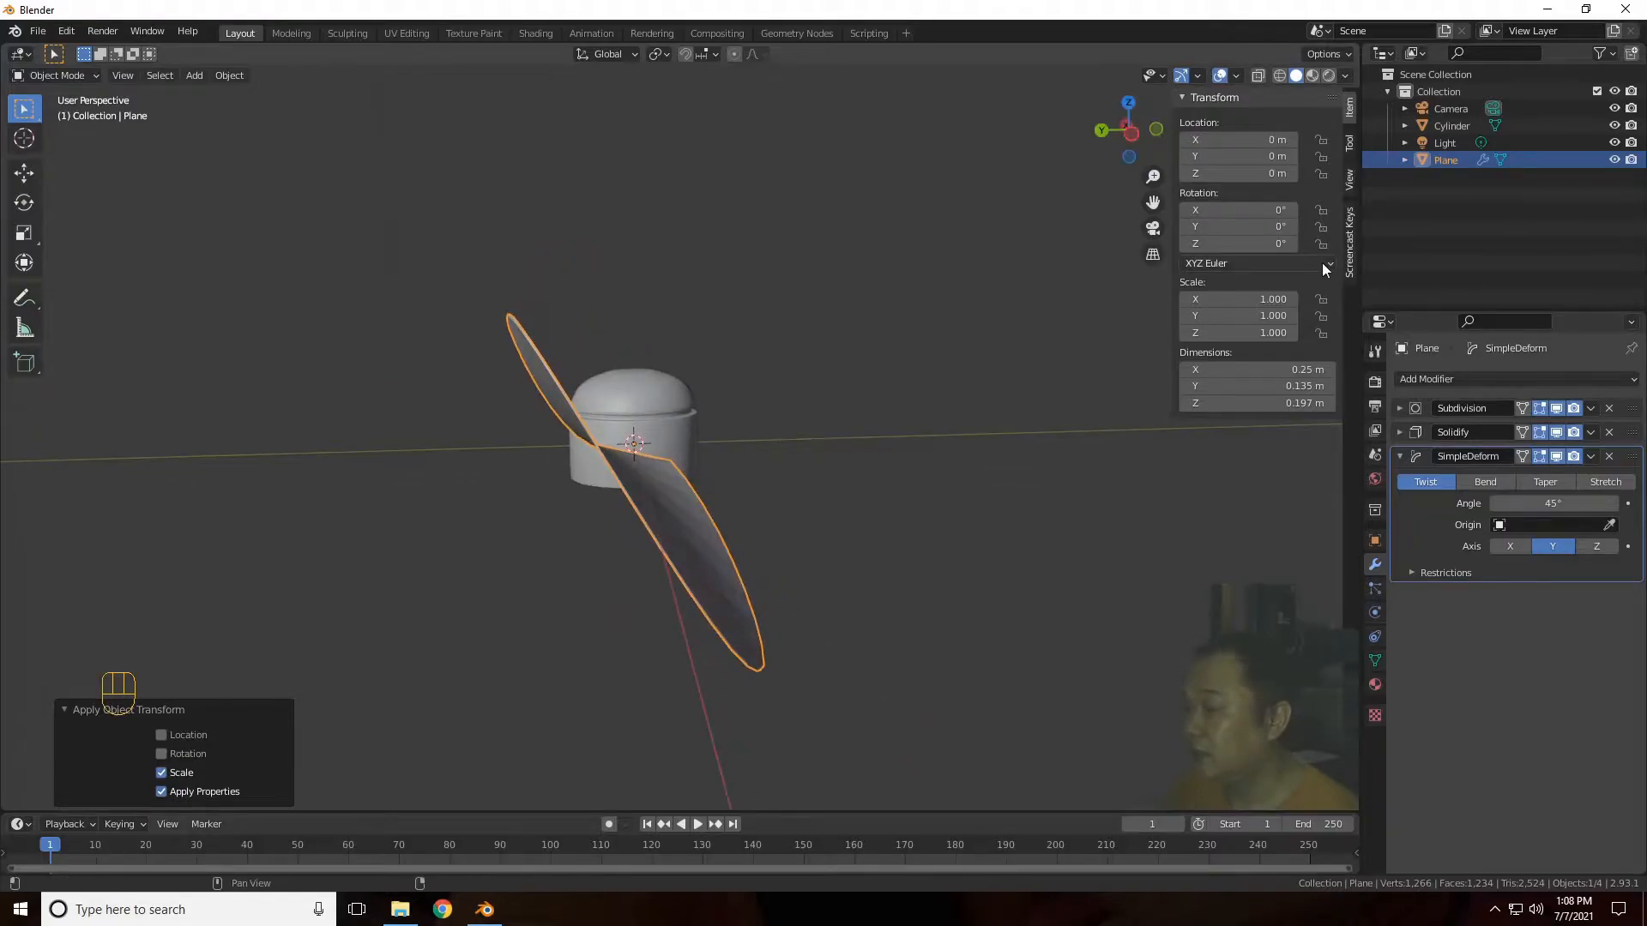
left_click(1594, 548)
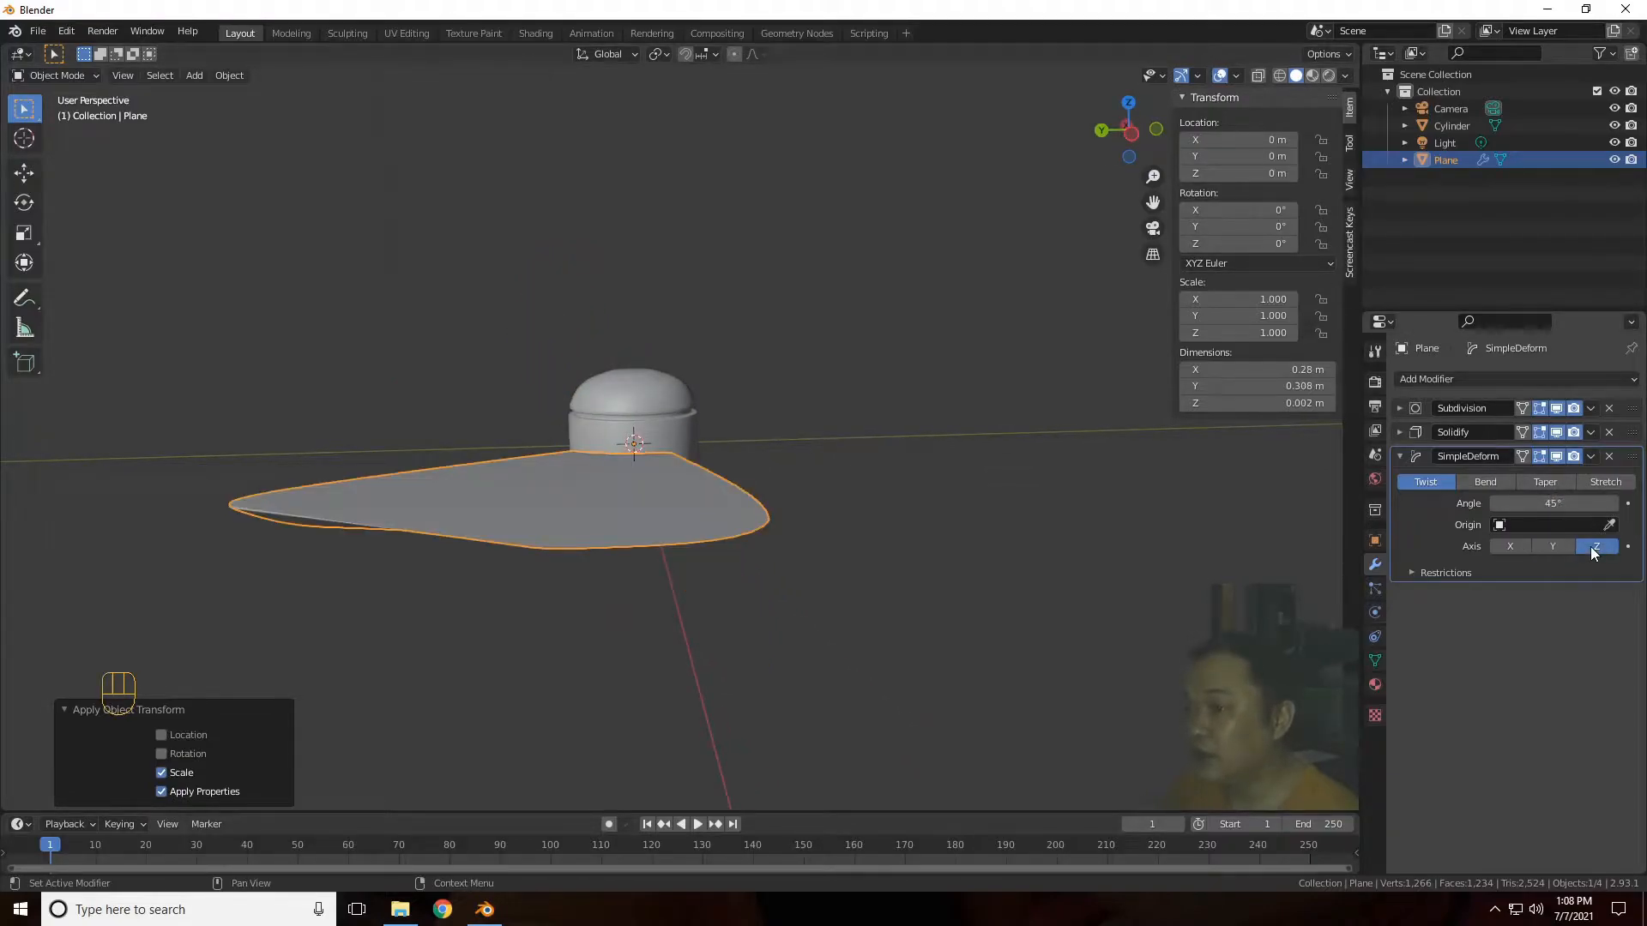
left_click_drag(1125, 128, 1120, 173)
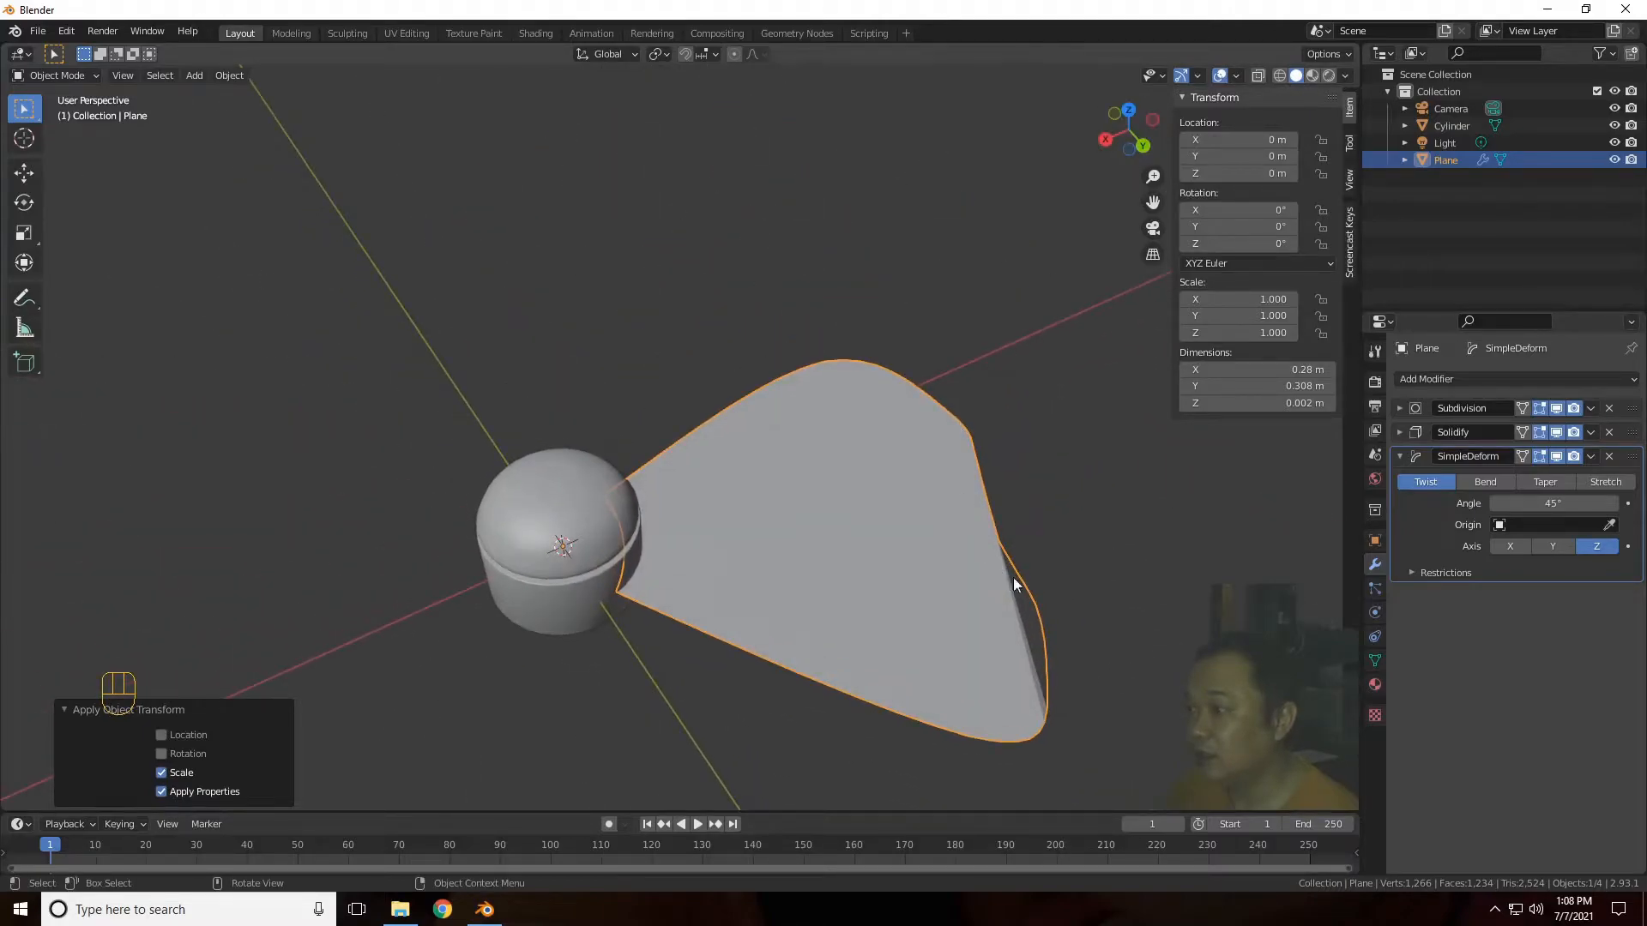
left_click_drag(1127, 128, 1131, 142)
Step: Return the blade's twist axis to Y, set the twist angle to 14° and deselect the blade
left_click(1550, 546)
left_click_drag(1141, 145, 966, 73)
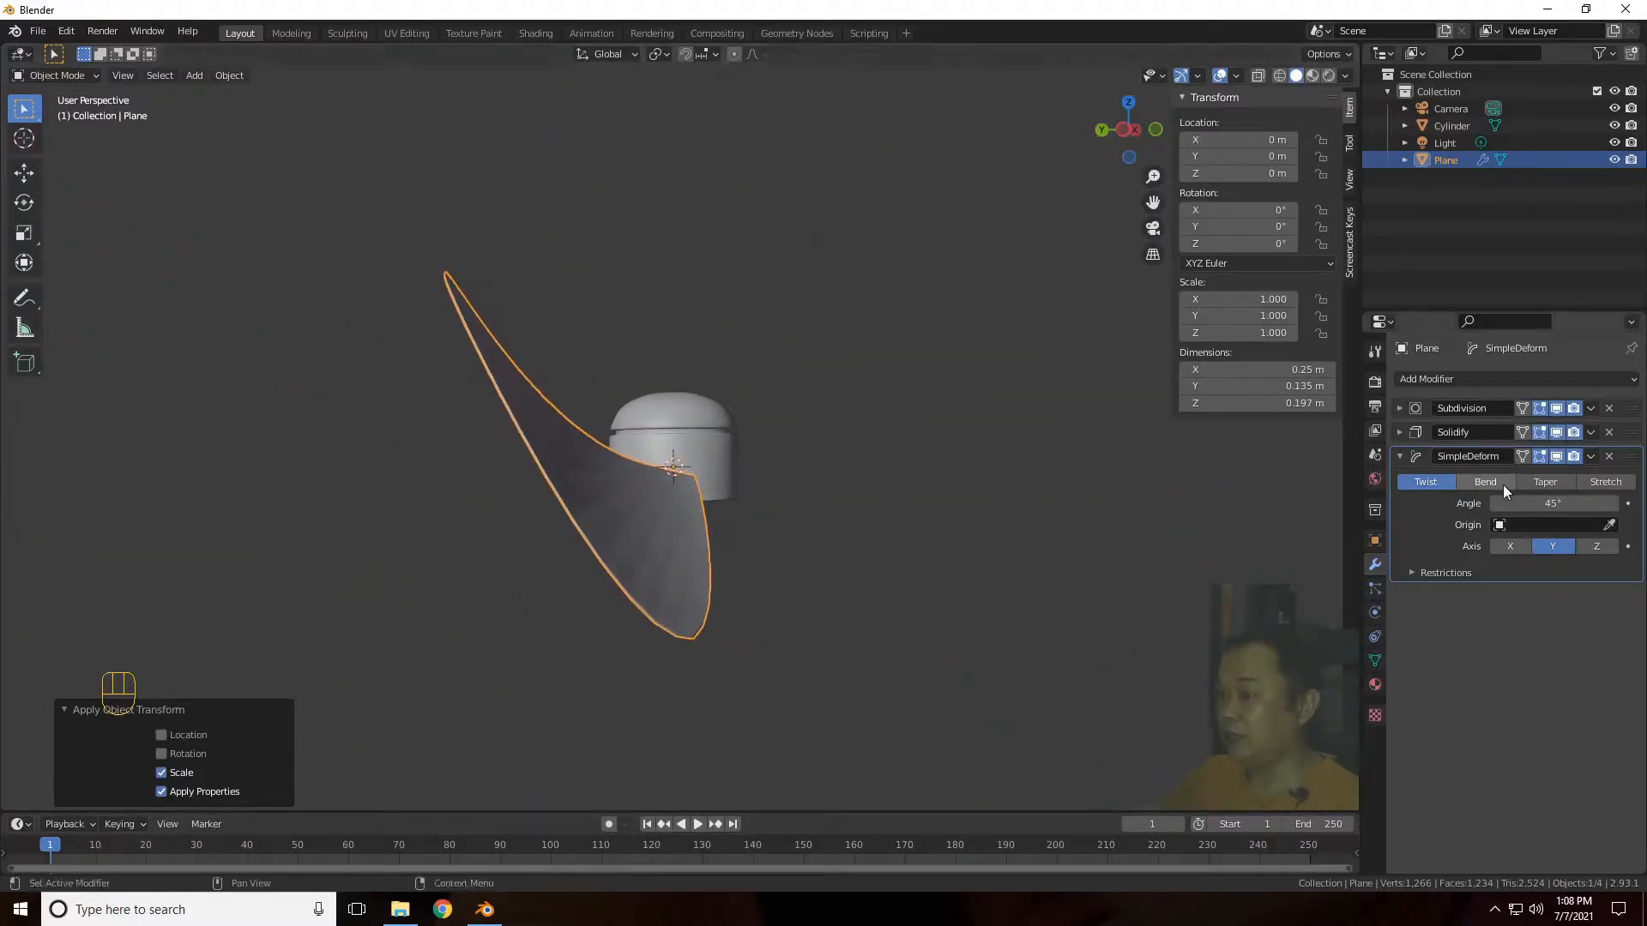
left_click_drag(1548, 503, 1445, 503)
left_click_drag(1124, 129, 1079, 178)
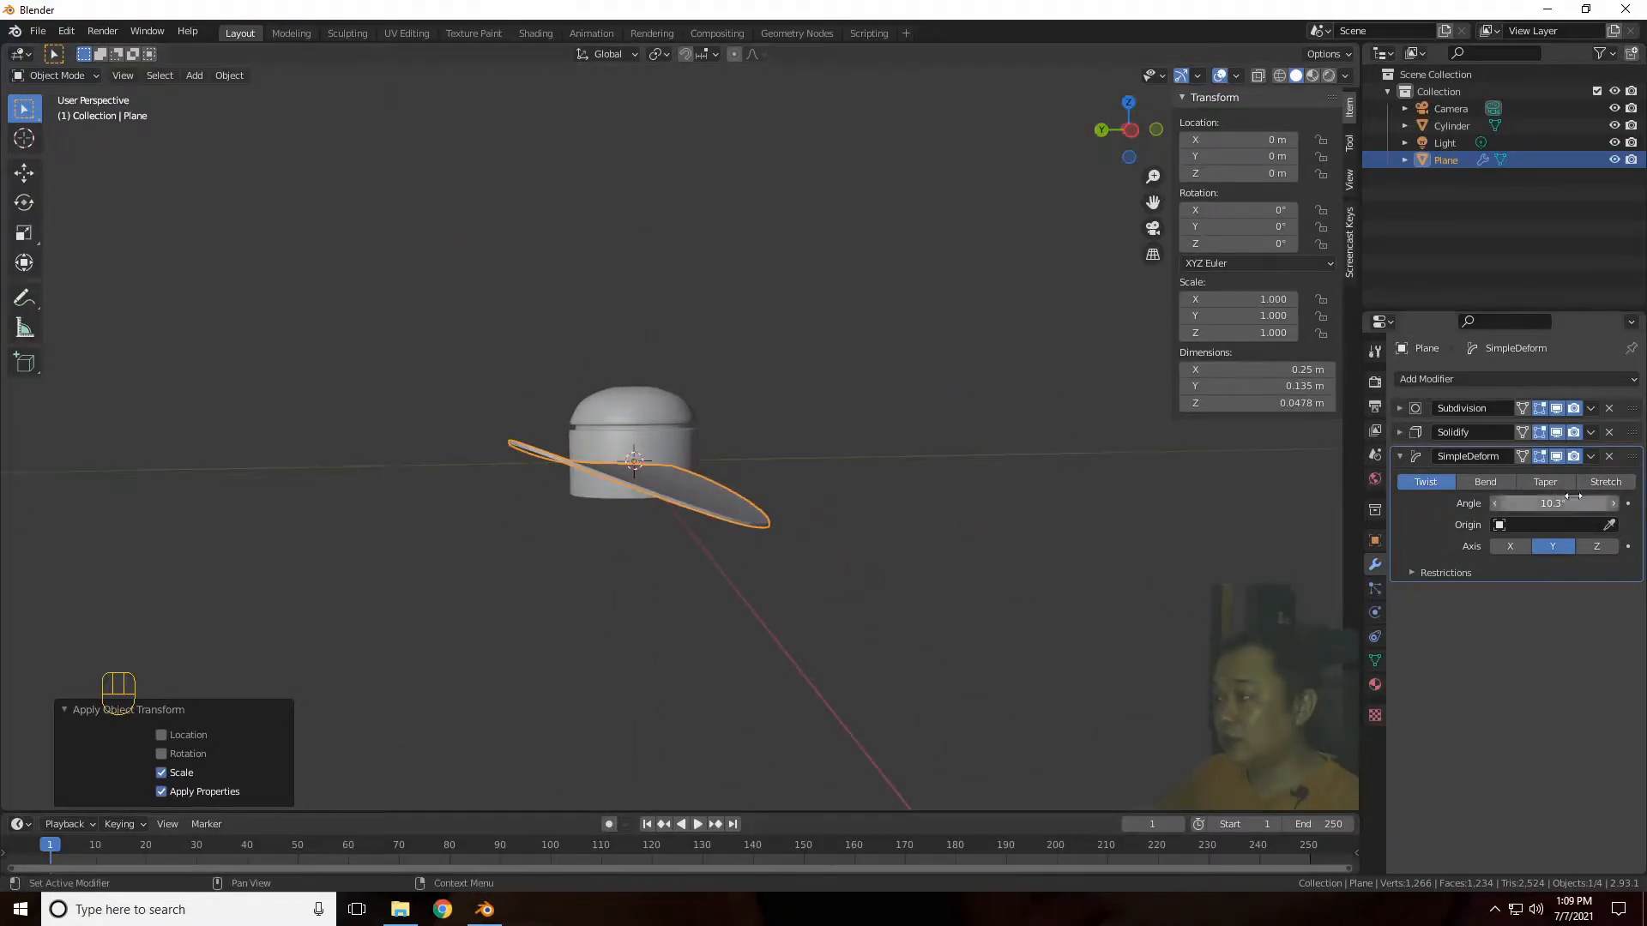
left_click_drag(1582, 505, 1607, 504)
left_click_drag(1144, 147, 1295, 193)
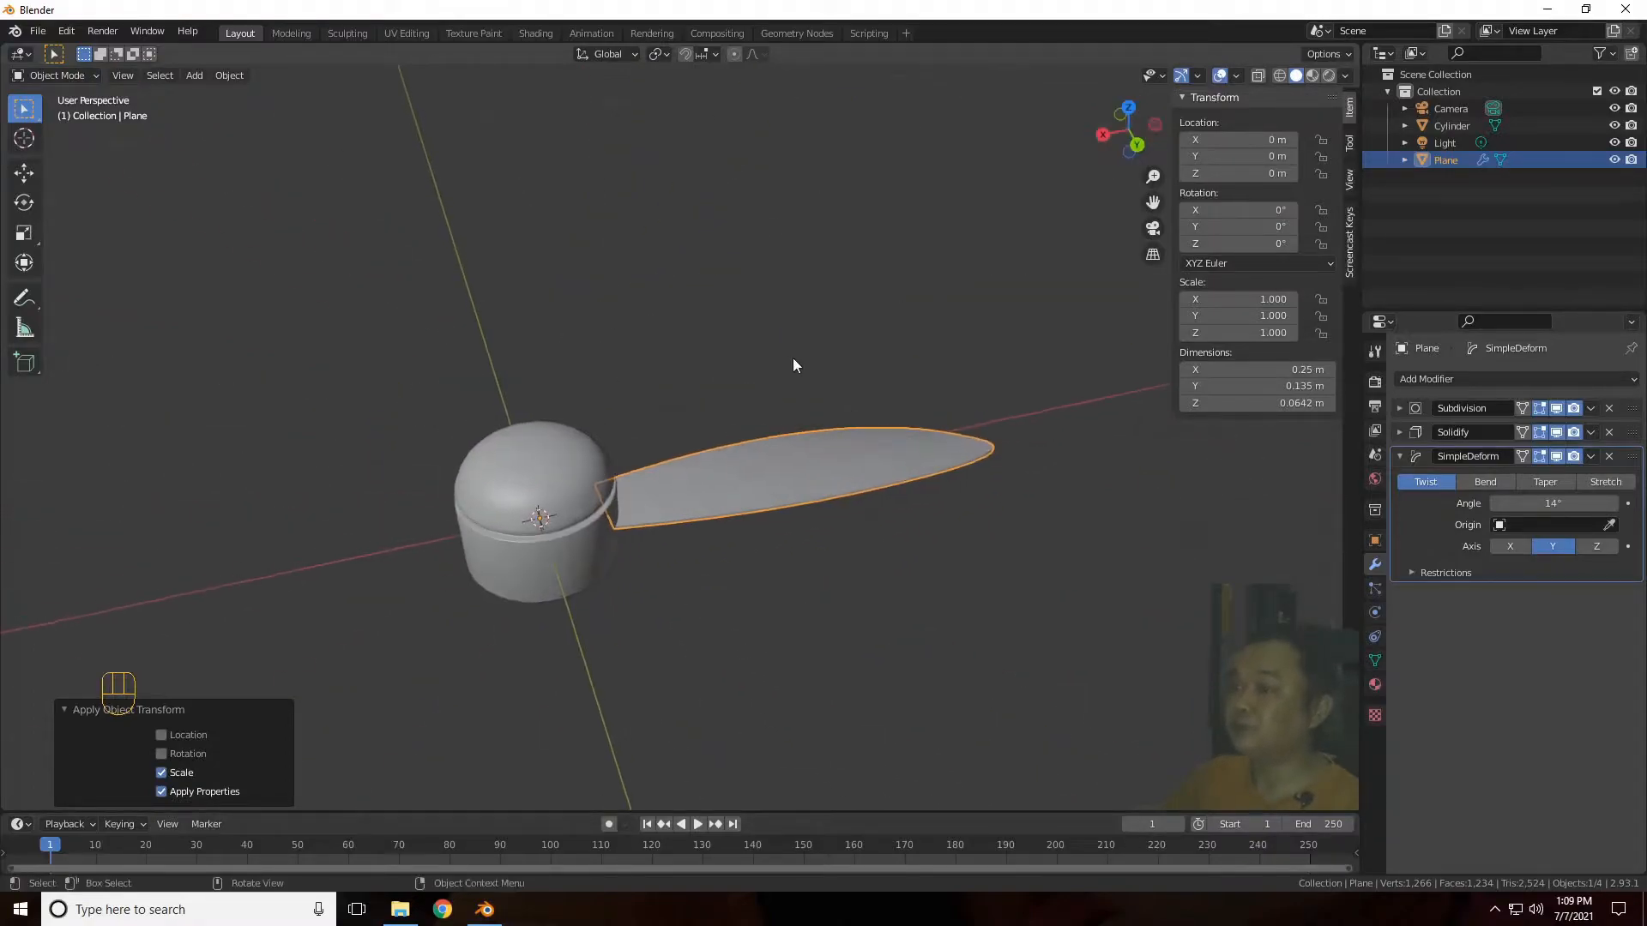
left_click(853, 272)
left_click_drag(1119, 131, 1111, 237)
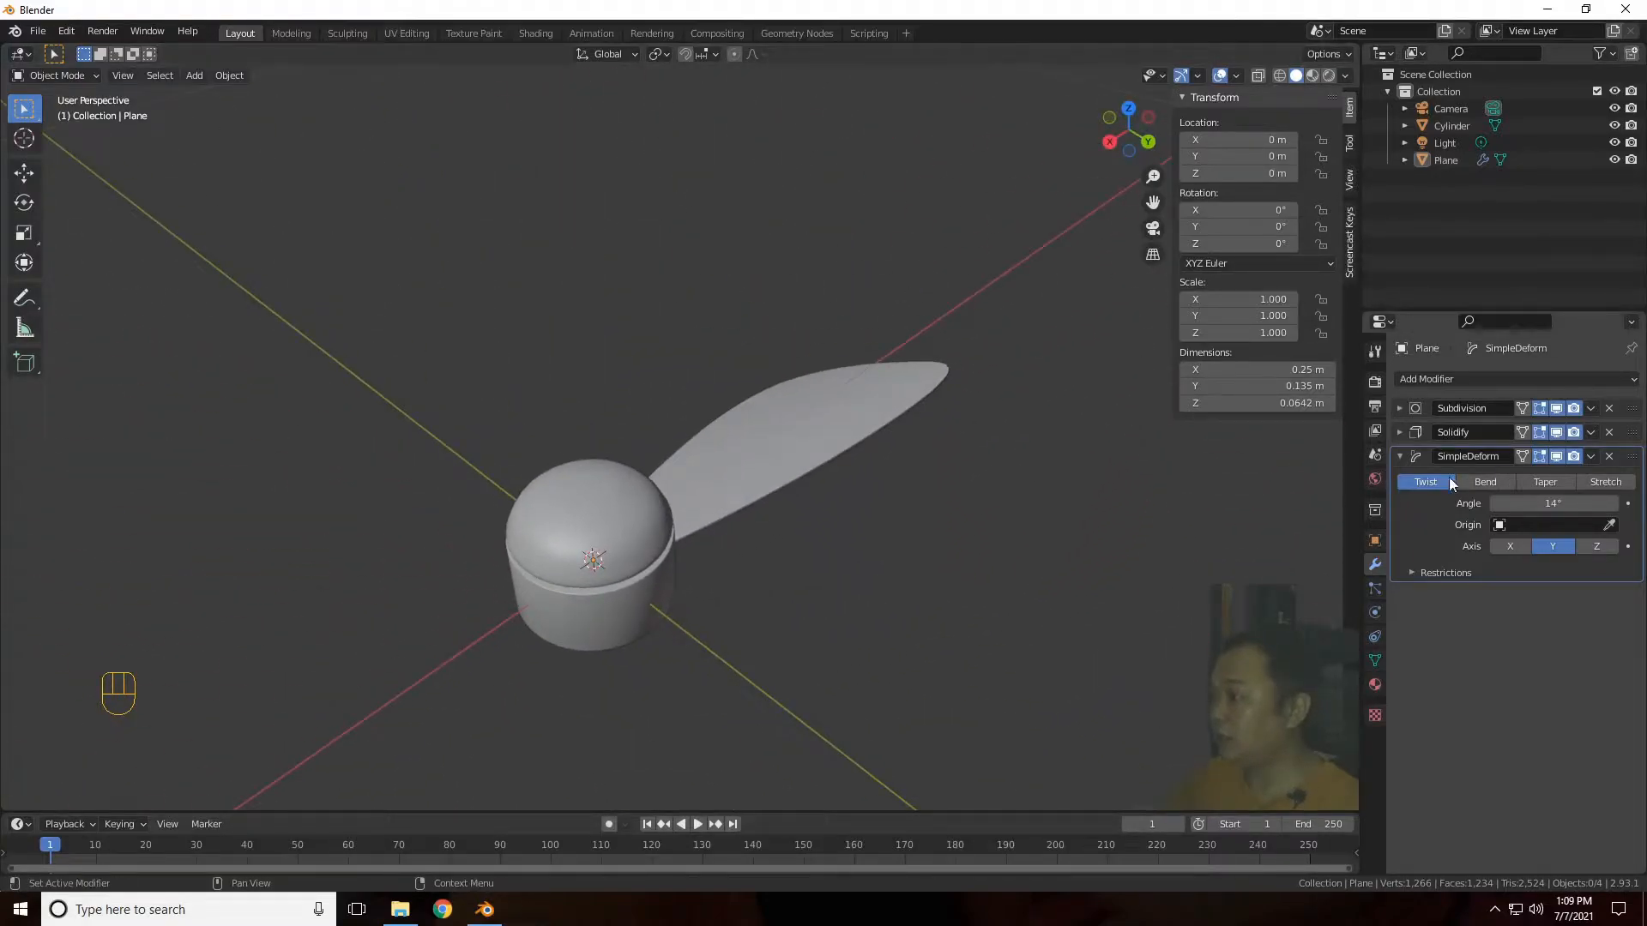
Step: Collapse the Simple Deform settings and add an Array modifier to the blade with a count of 5
left_click(1400, 458)
left_click(1462, 383)
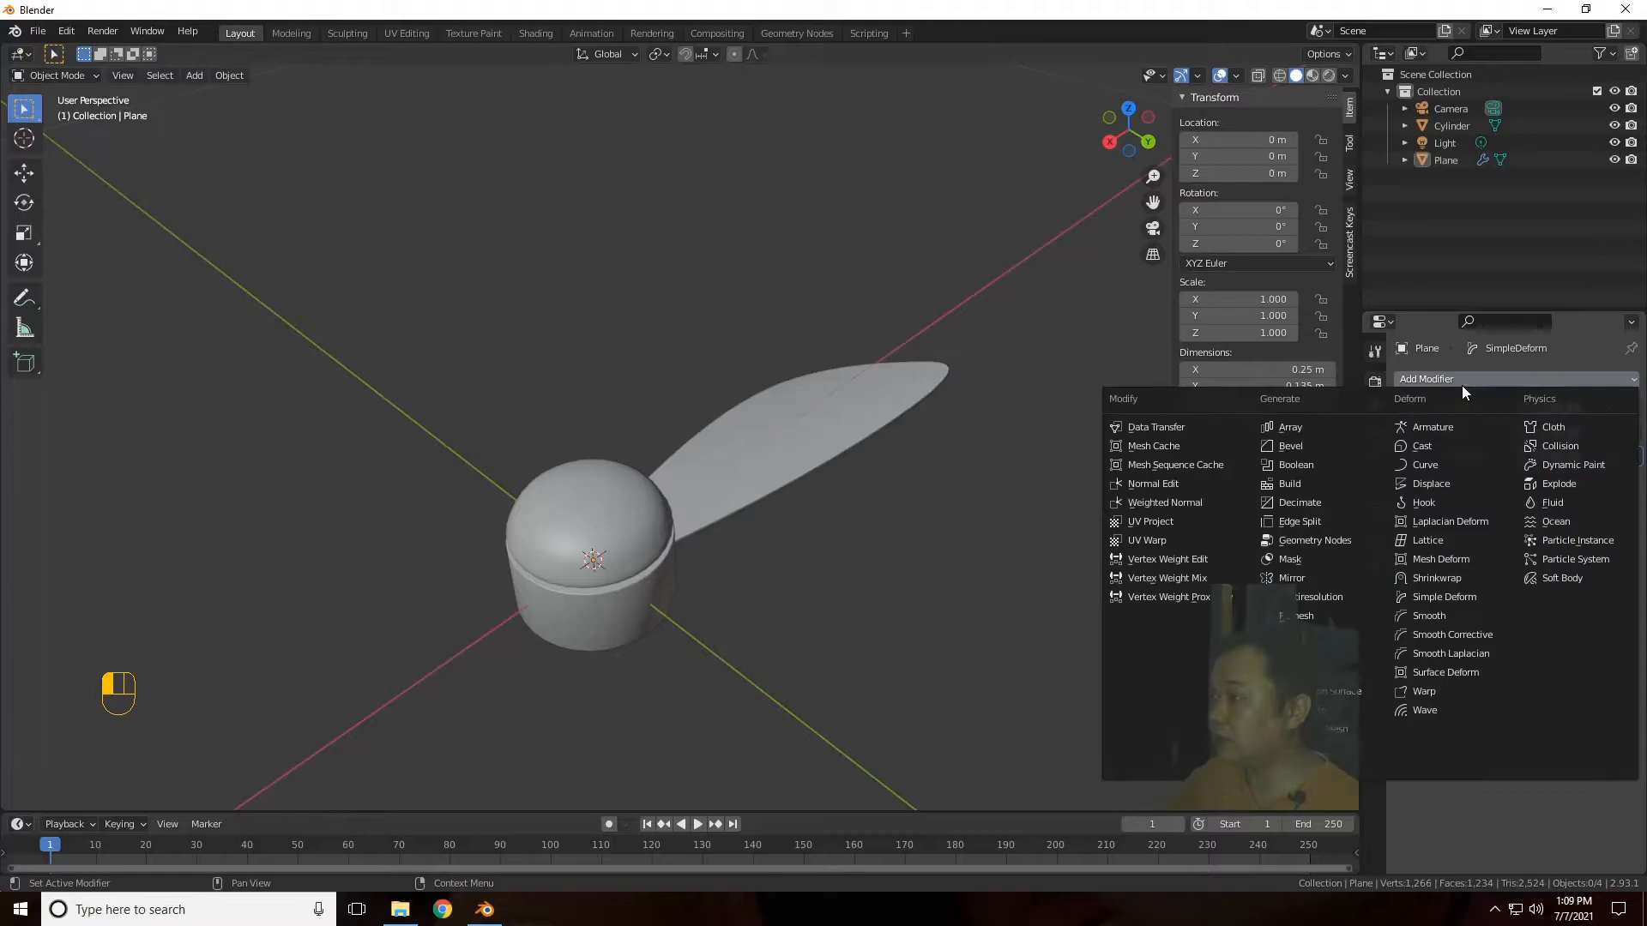
left_click(1311, 426)
scroll(927, 465, "down", 5)
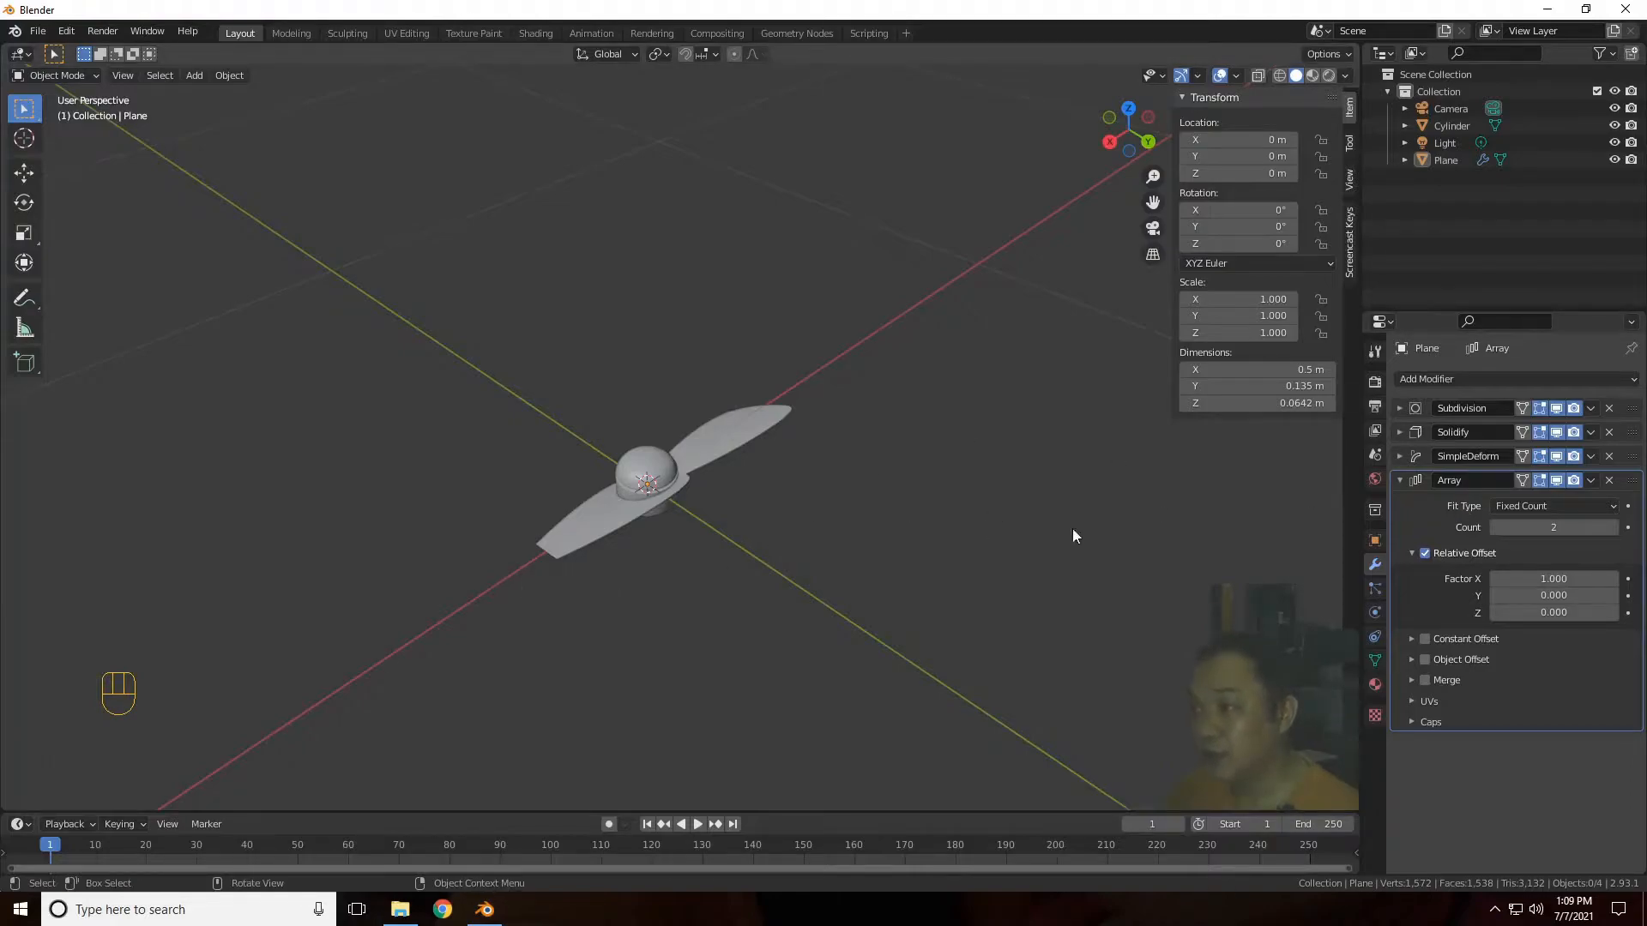
left_click_drag(1597, 530, 1629, 530)
scroll(1162, 592, "down", 3)
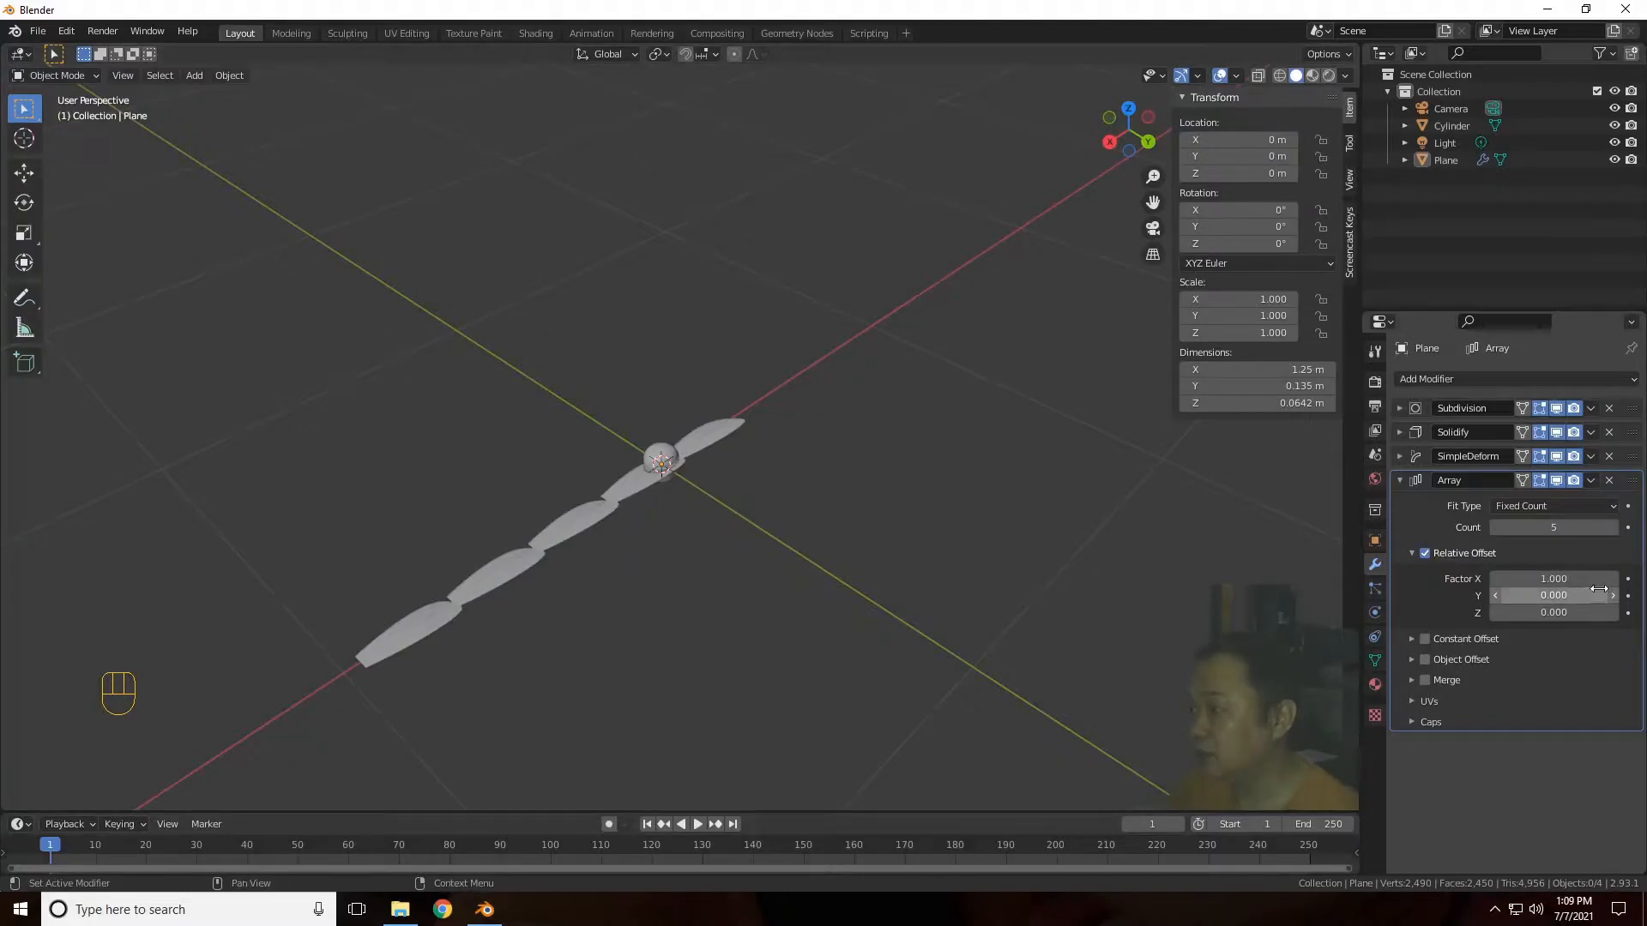
Step: Try a relative Y offset of 1.7, and switch the blade's array from Relative Offset to Object Offset
left_click_drag(1574, 598, 1618, 597)
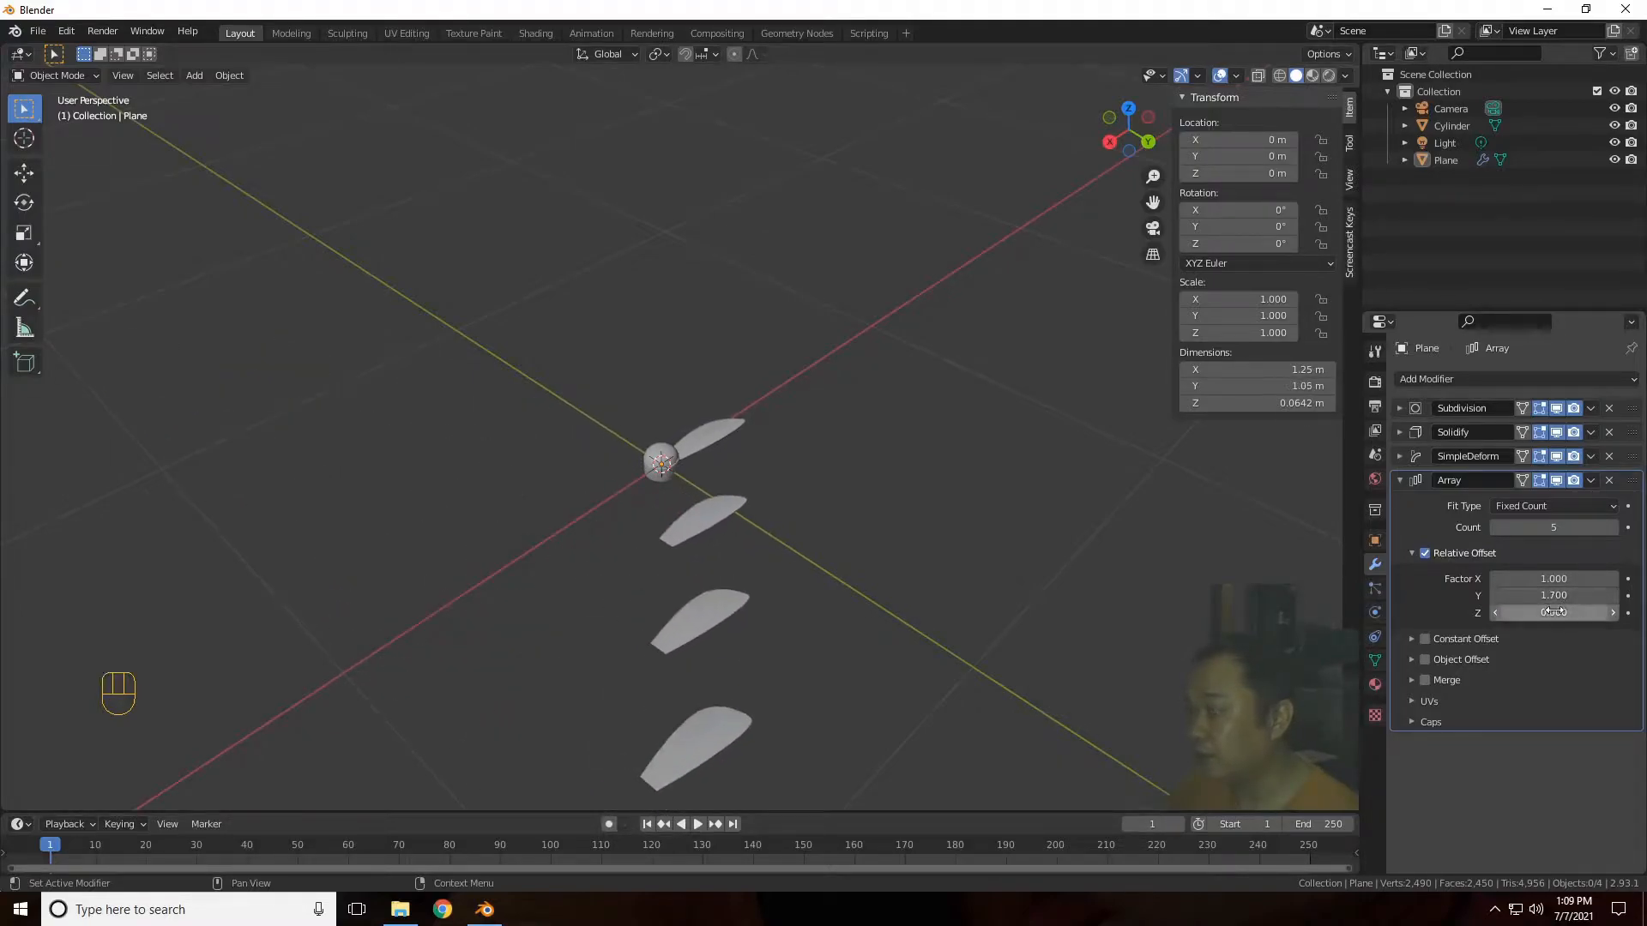
left_click(1426, 554)
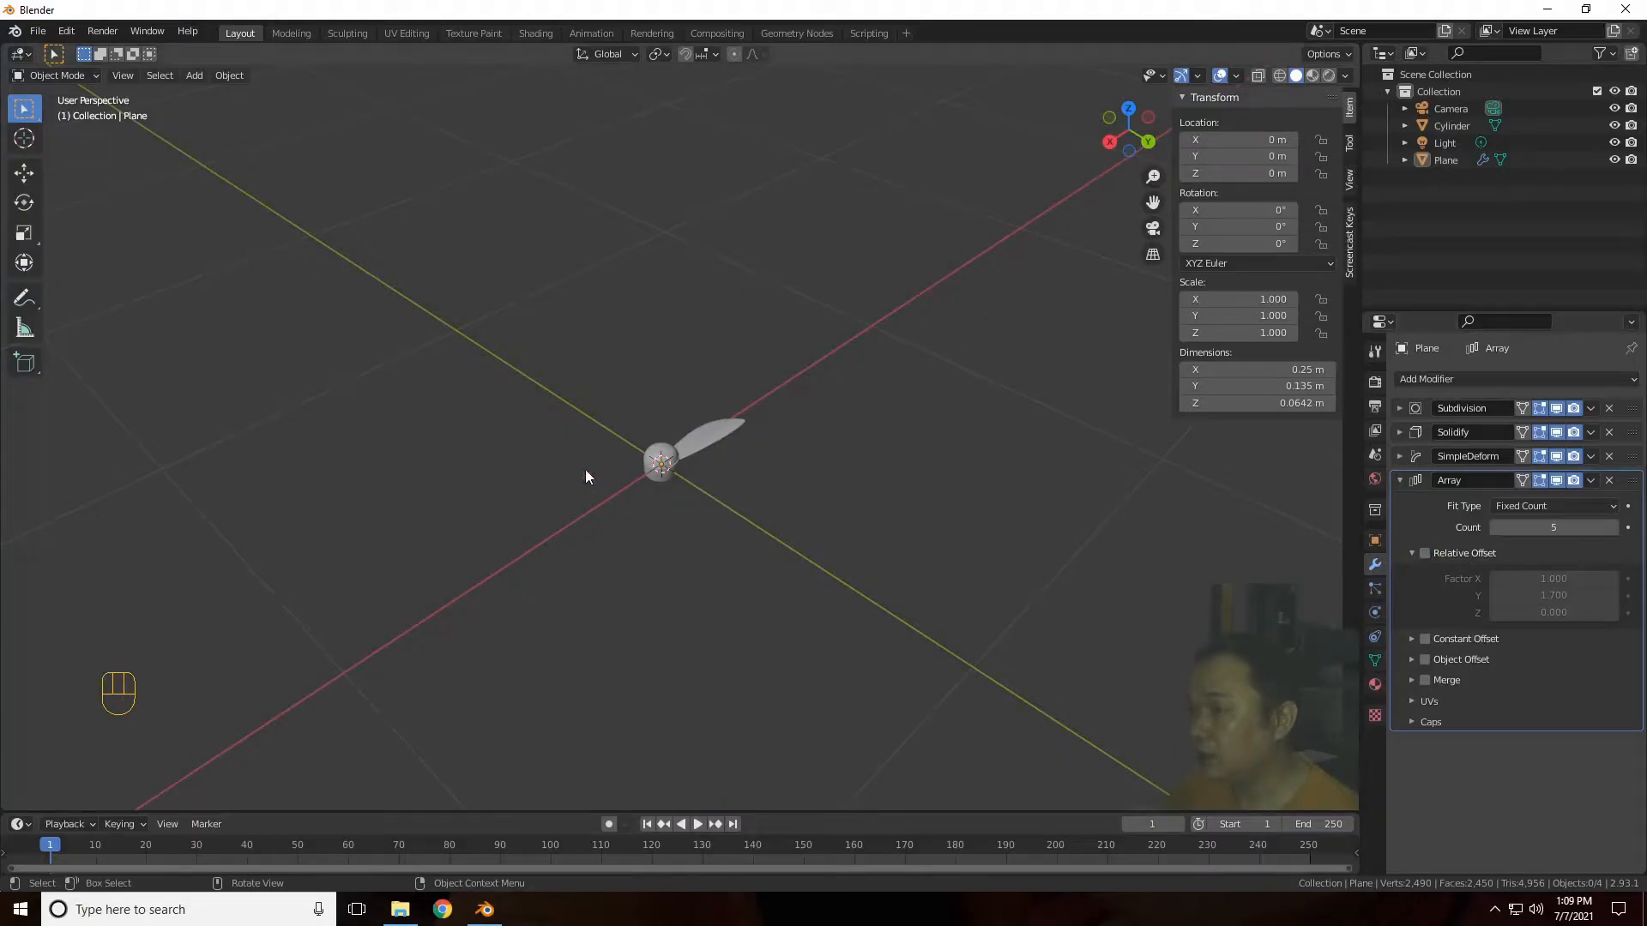
left_click(1417, 661)
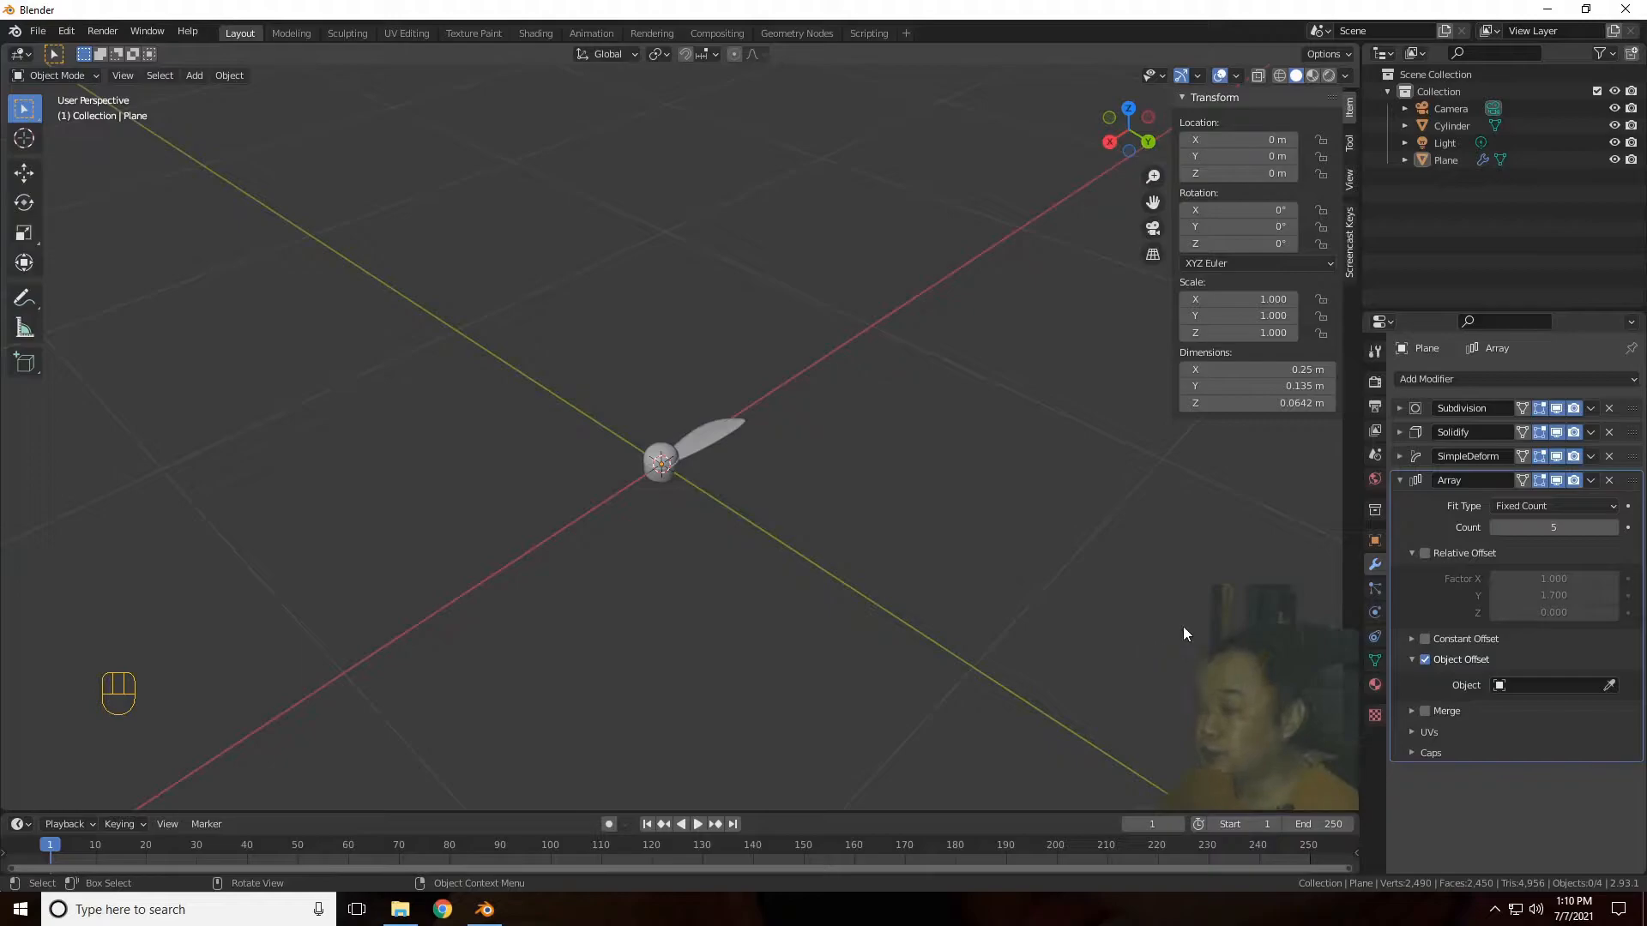
Step: Assign the Cylinder hub as the offset object of the blade's Array modifier
scroll(784, 590, "up", 4)
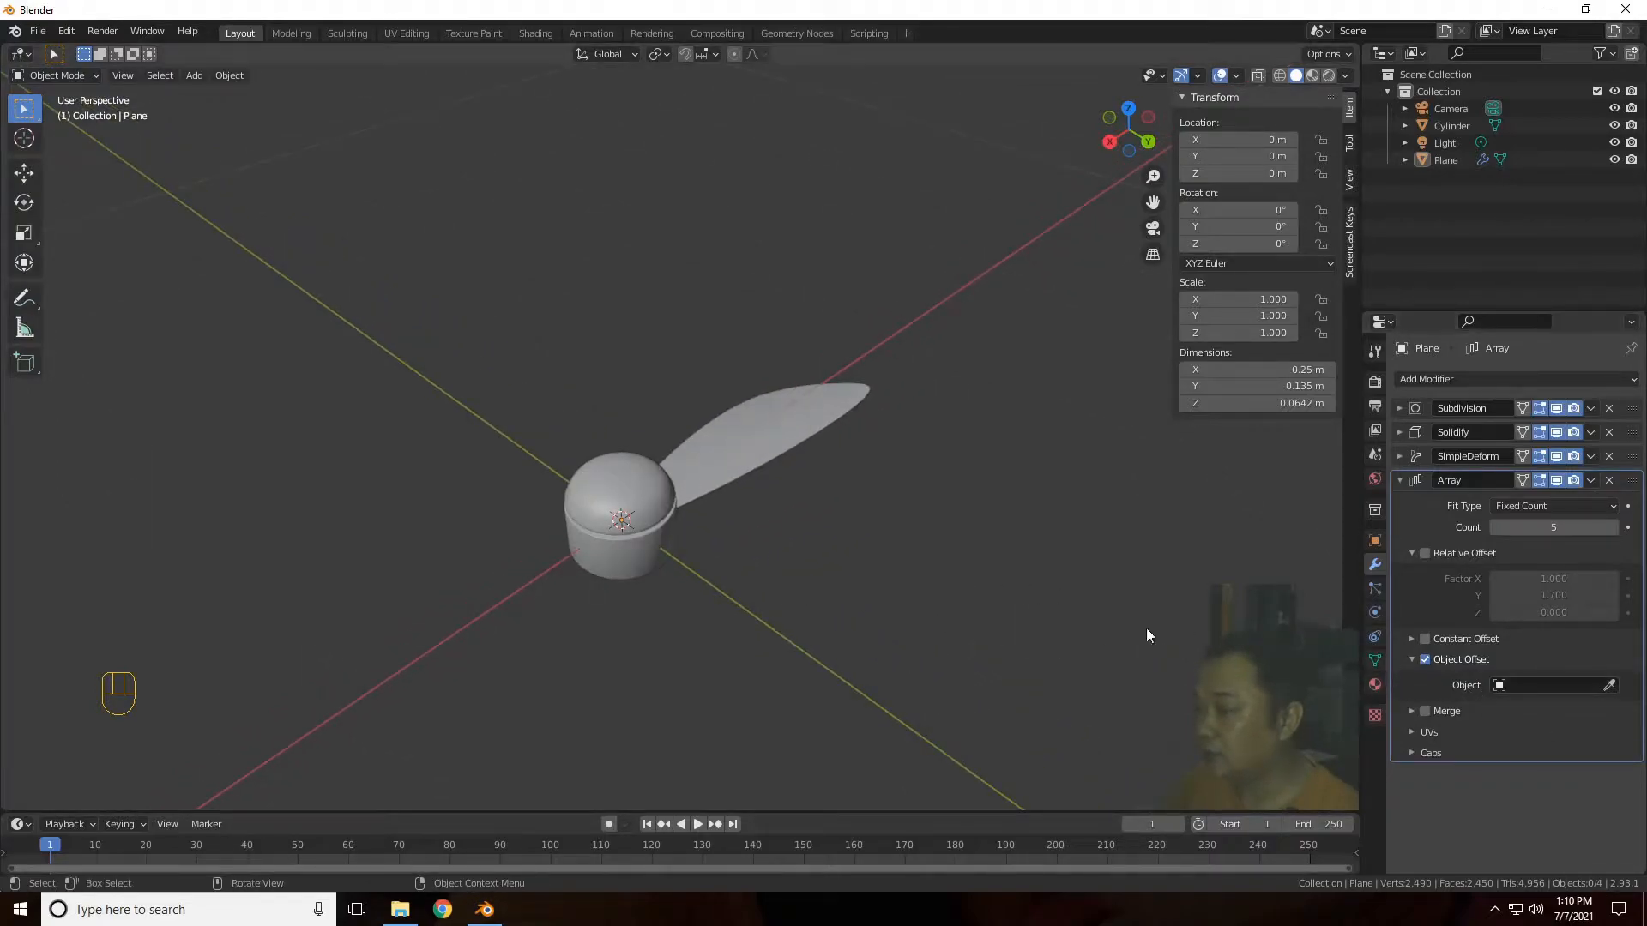
left_click(656, 519)
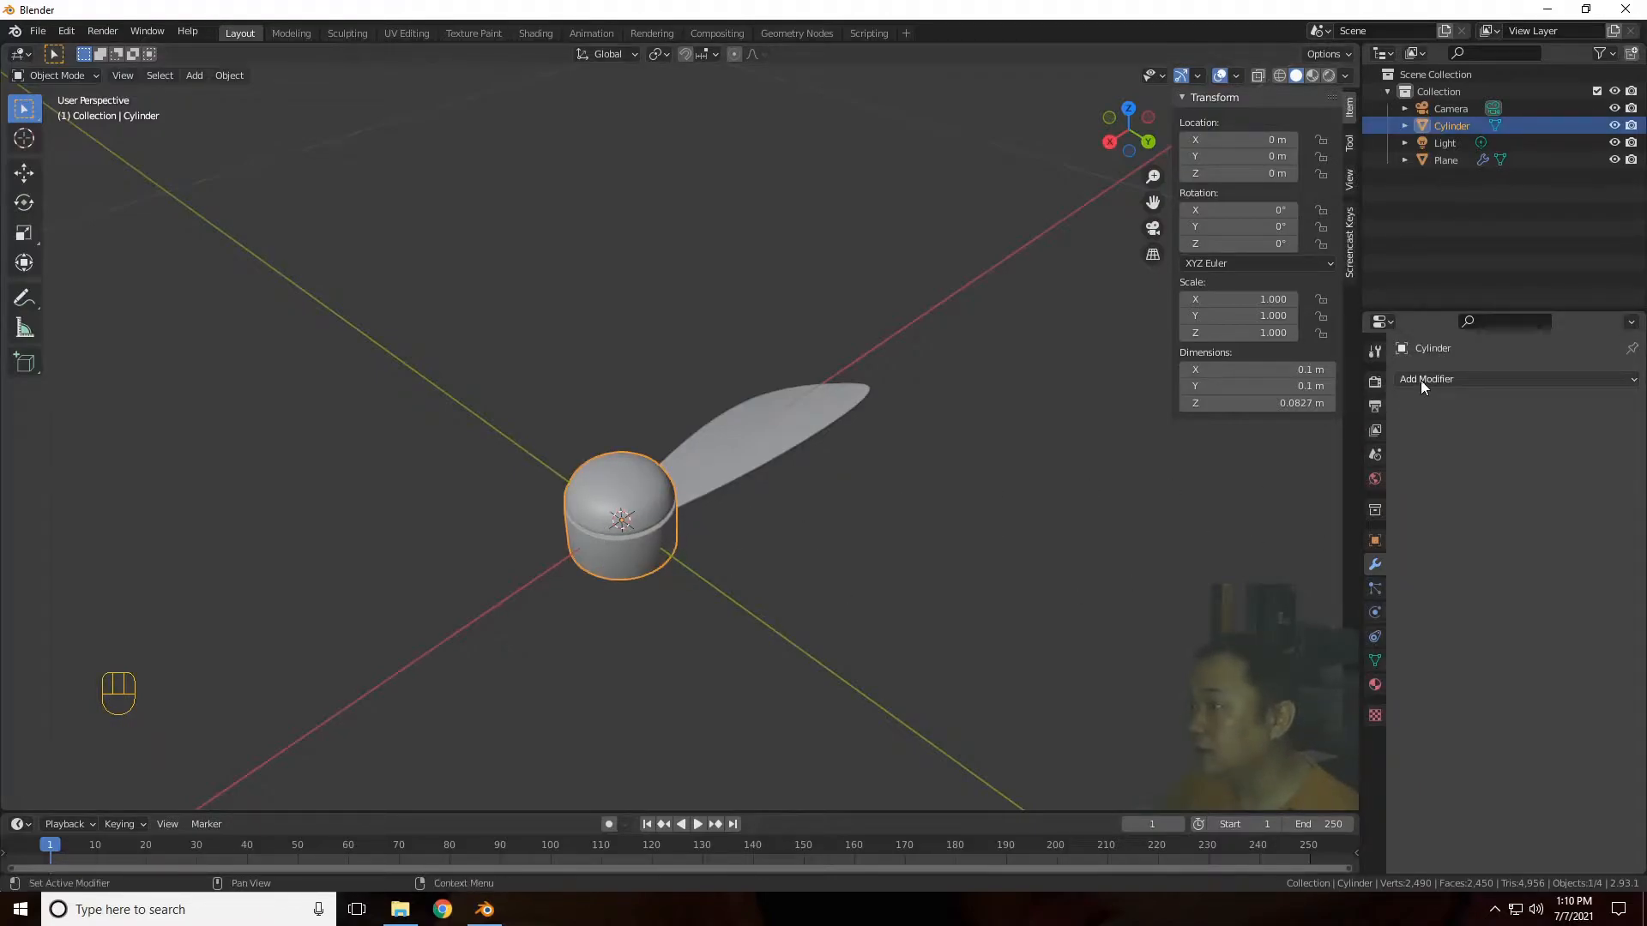
left_click(775, 422)
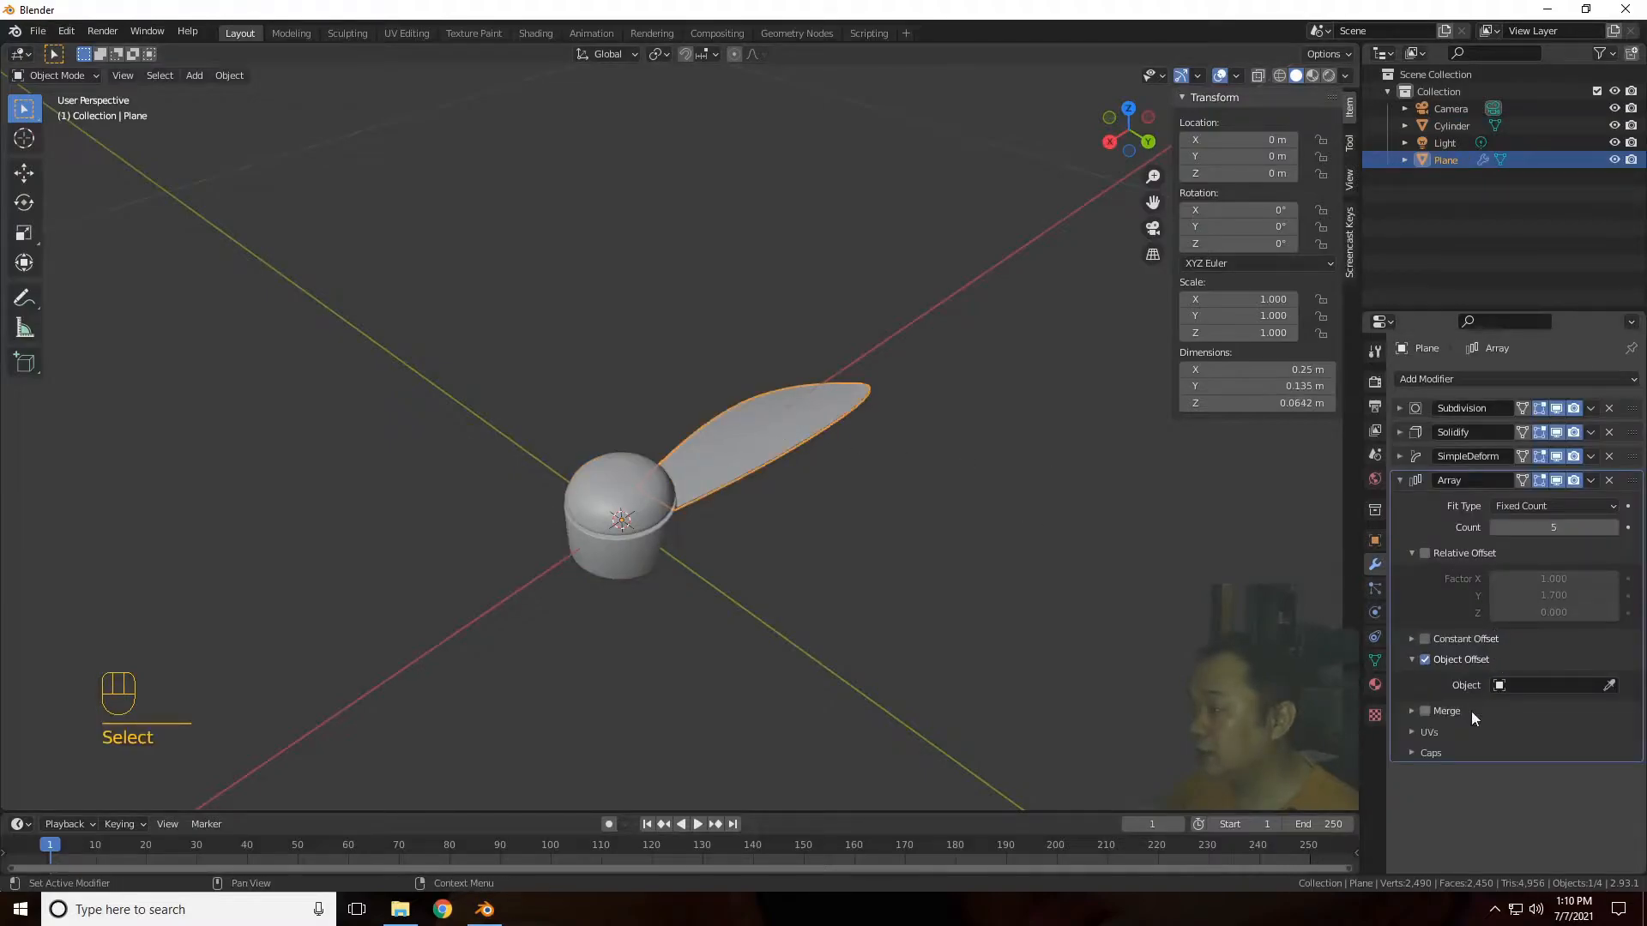
left_click(1518, 688)
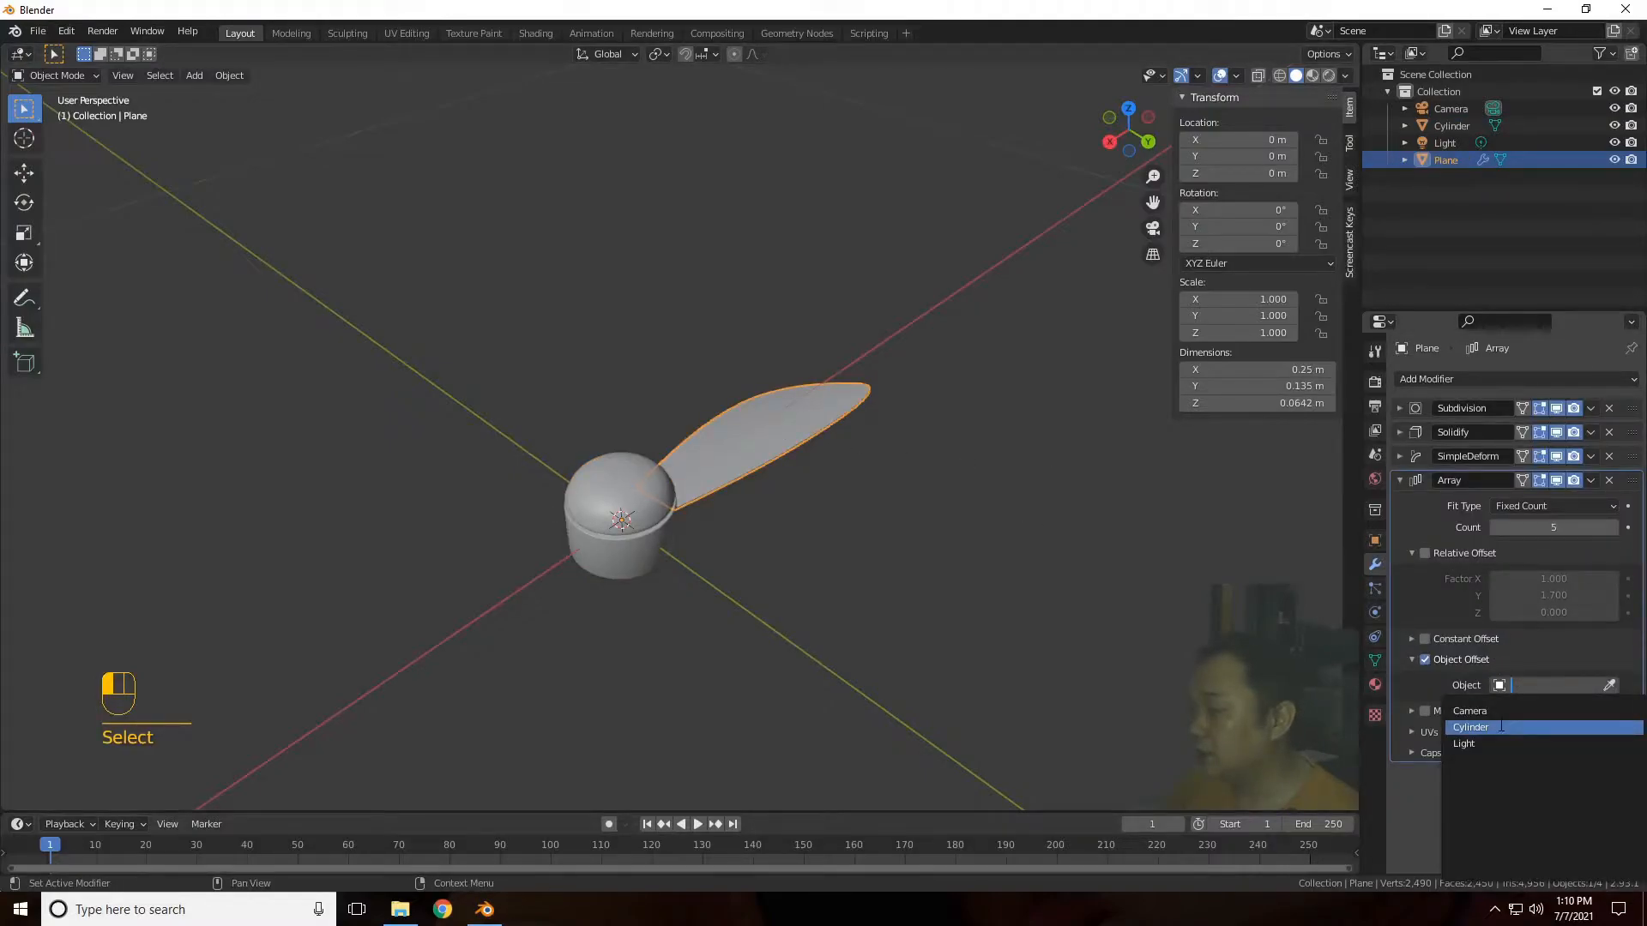
left_click(1502, 727)
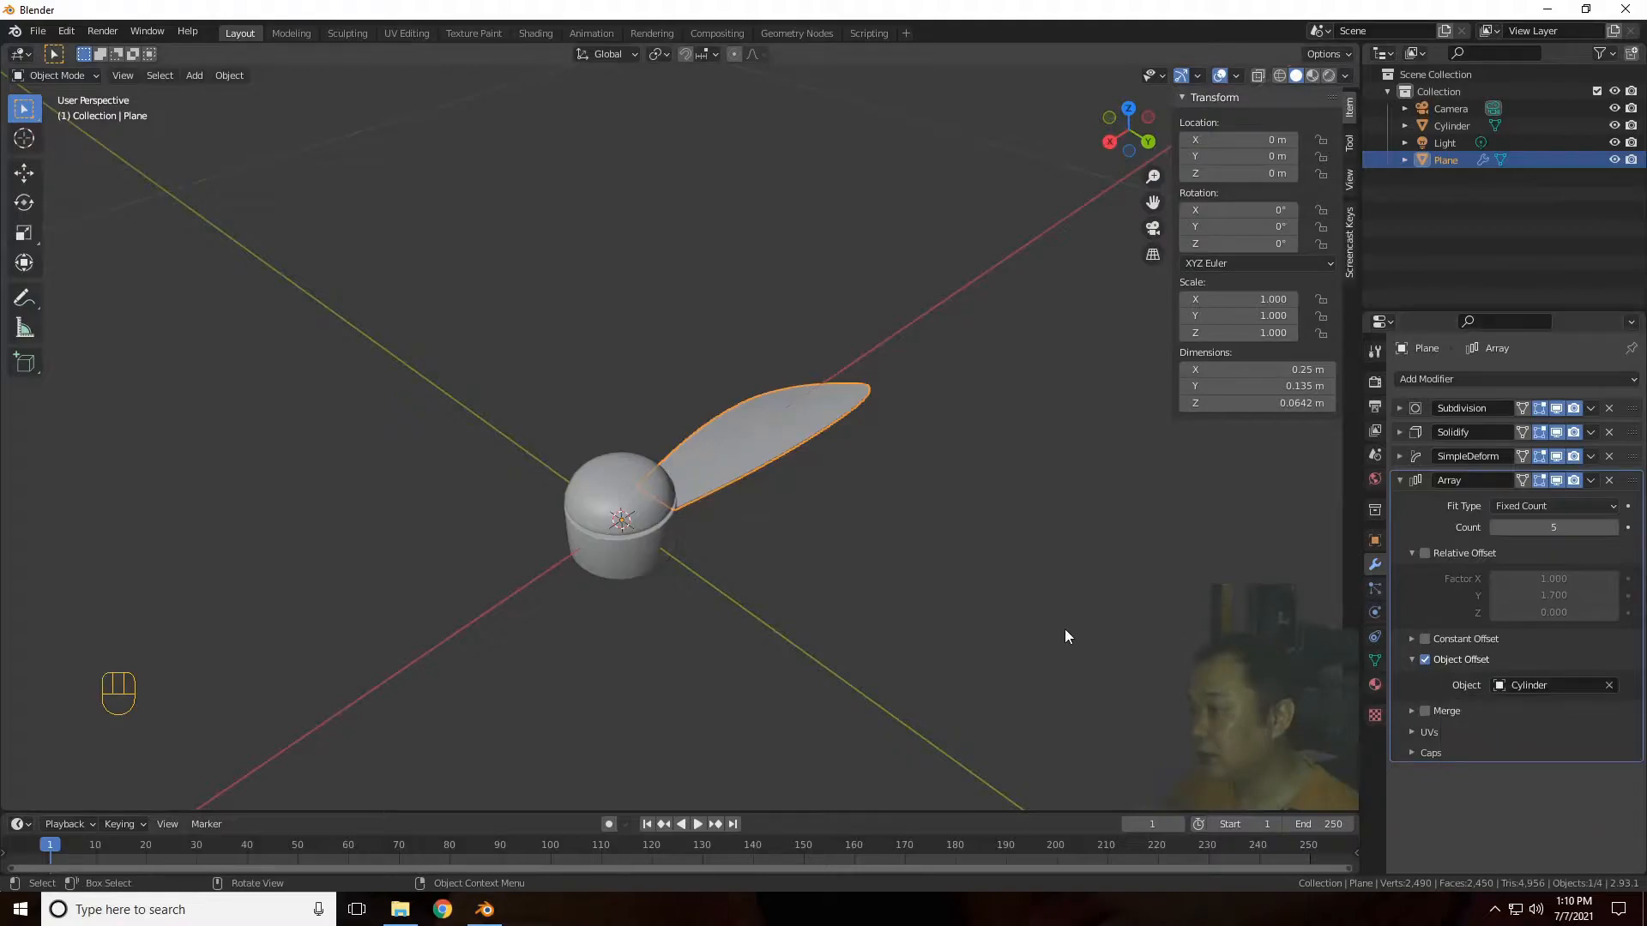
Step: Select the hub cylinder and set its Z rotation to 75° to fan out the arrayed blades
left_click_drag(1117, 157, 1134, 291)
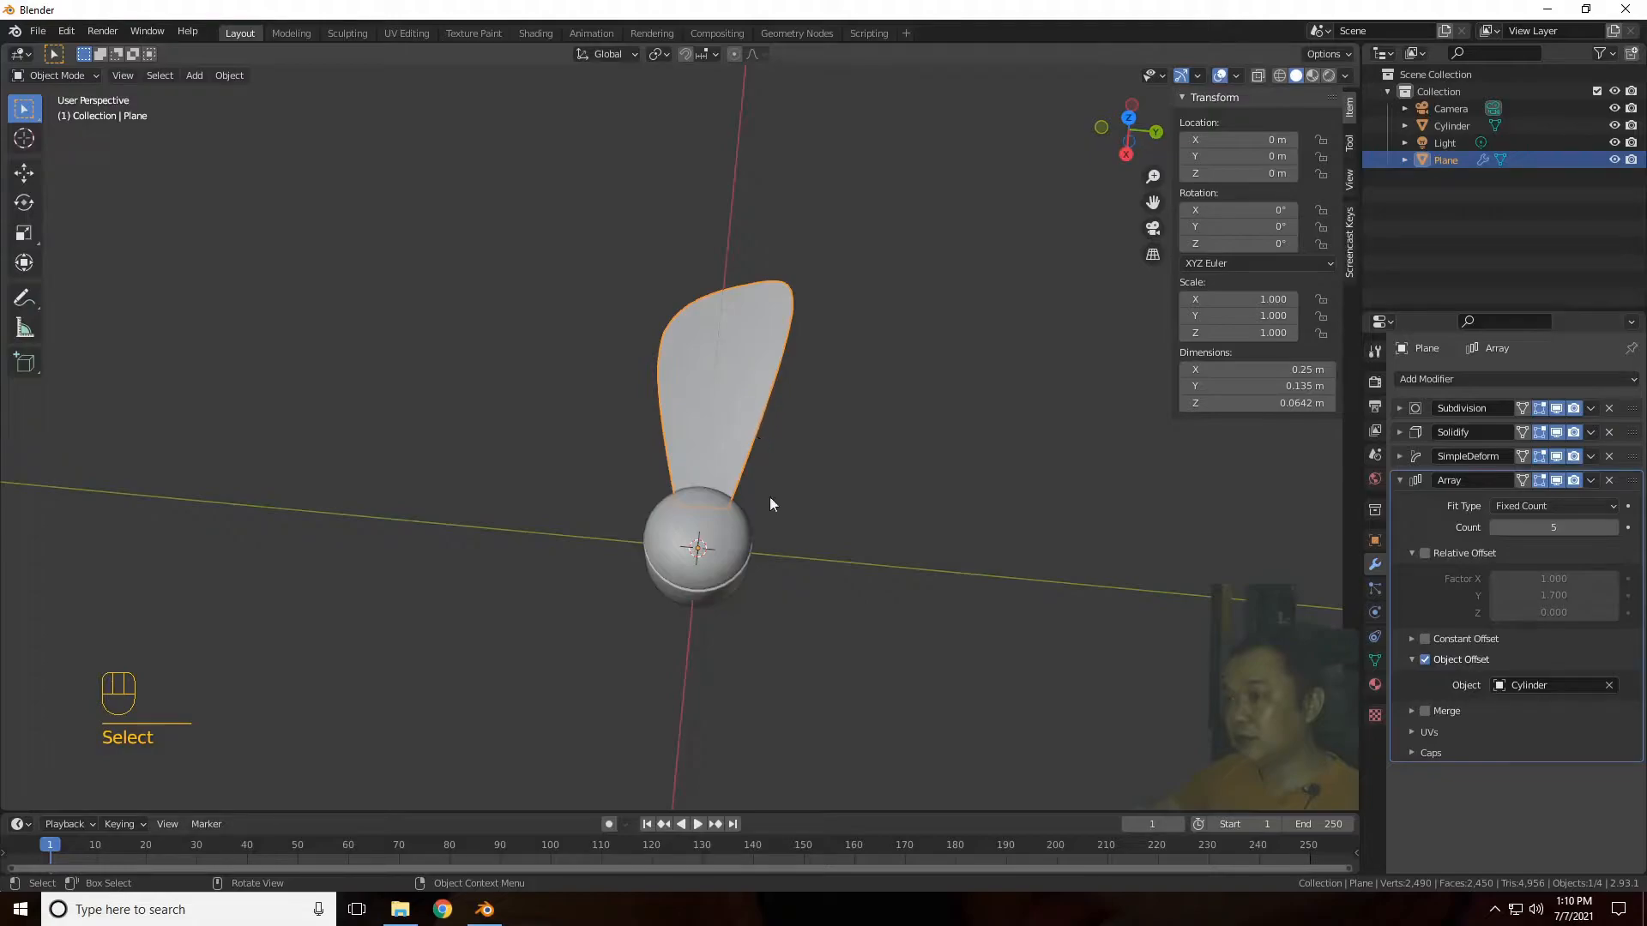
left_click(751, 549)
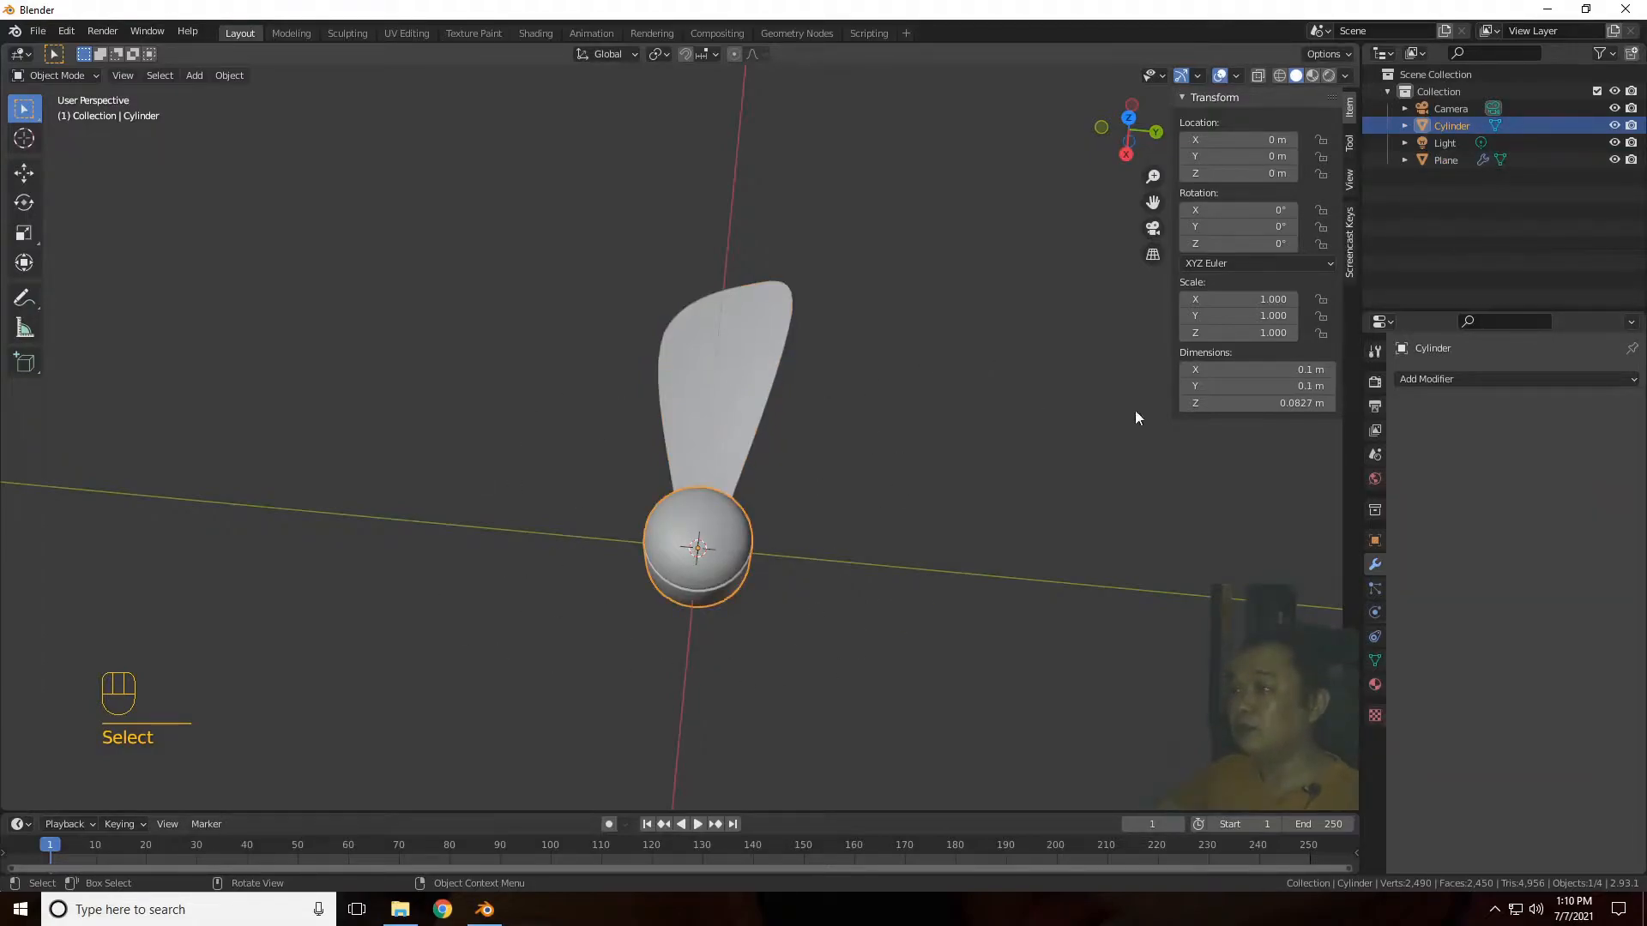
left_click(768, 532)
left_click(766, 534)
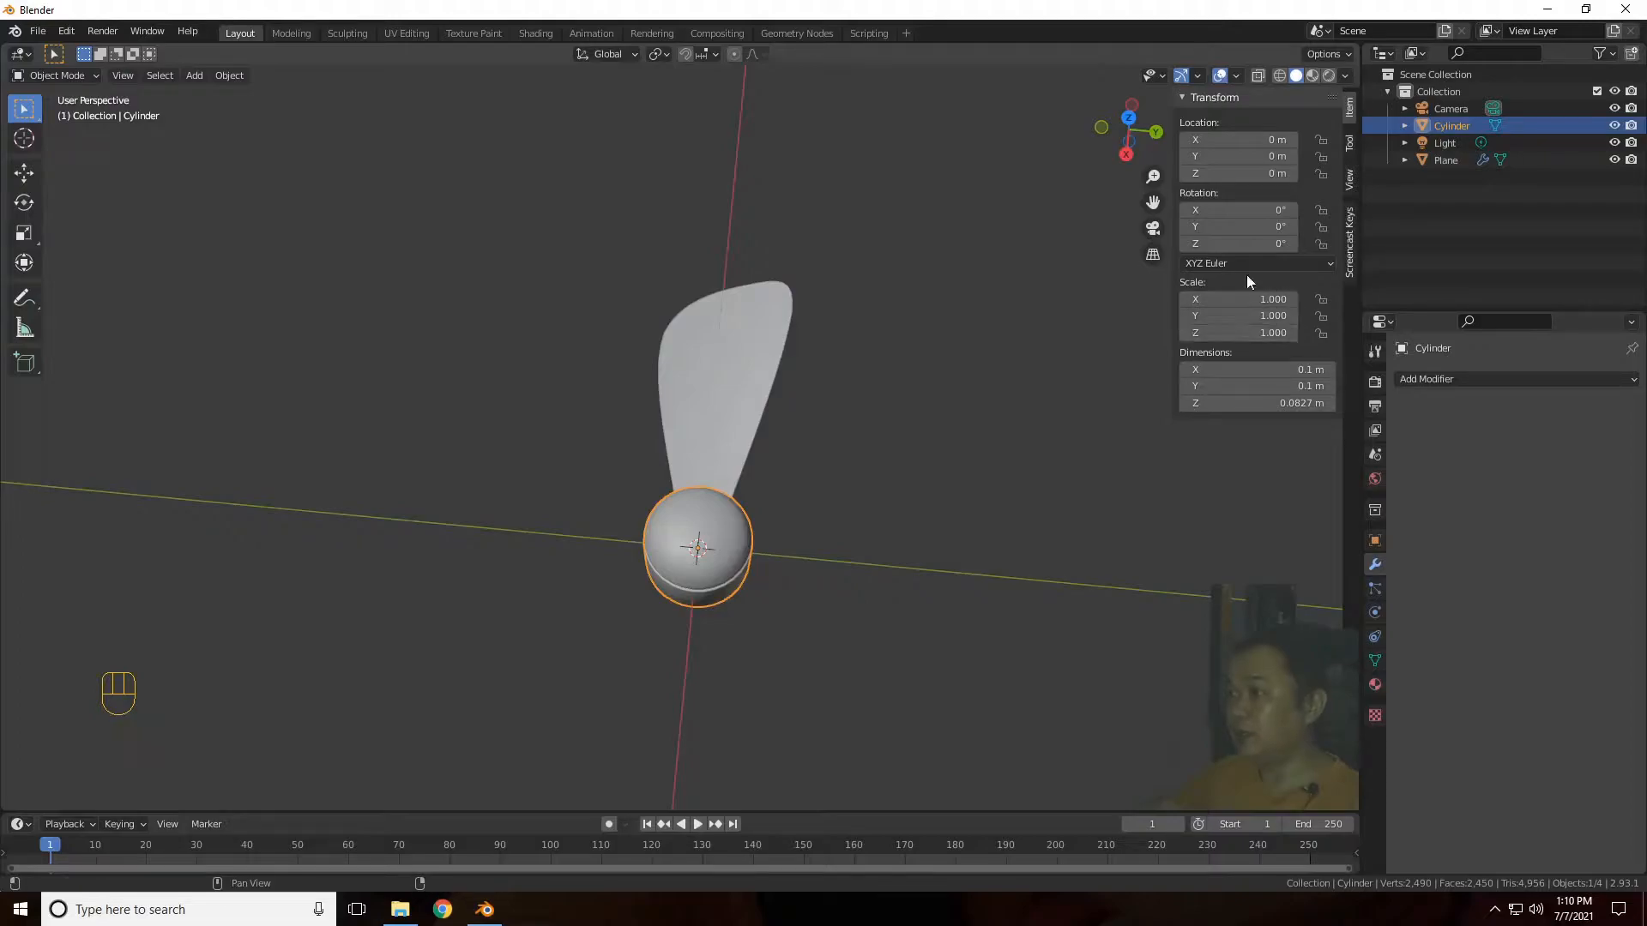
left_click_drag(1256, 247, 1258, 248)
mouse_move(1240, 244)
left_mouse_down()
mouse_move(1294, 243)
mouse_move(1253, 247)
left_mouse_up()
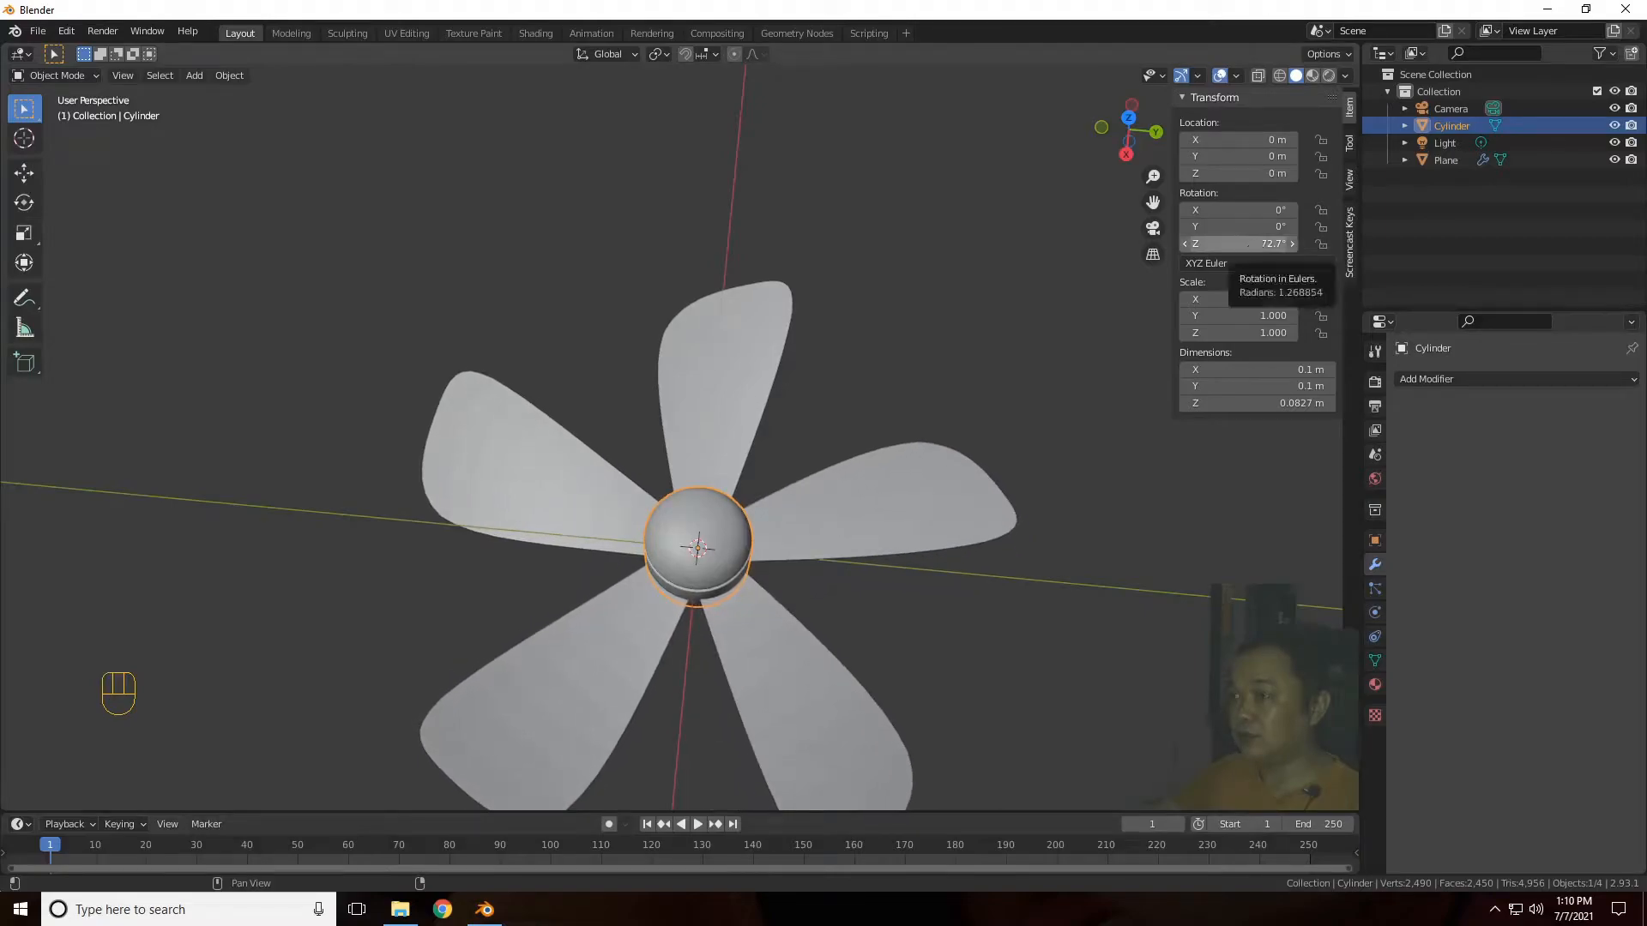
left_click(1254, 247)
type("75")
key("Return")
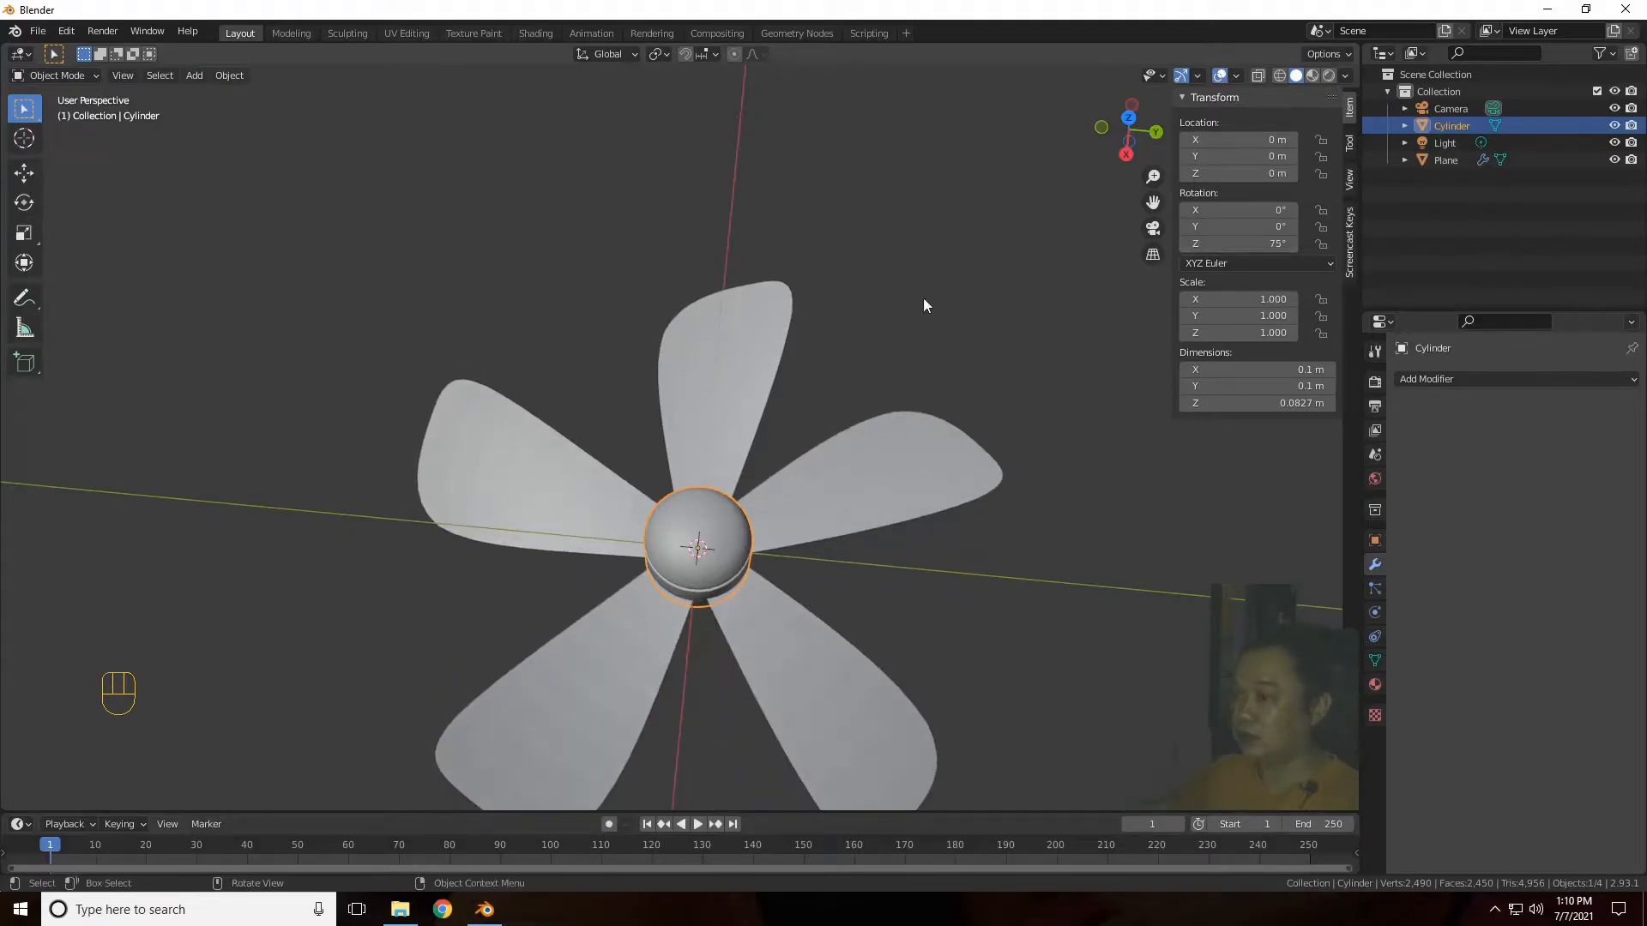
Step: View the fan from above and set the hub's Z rotation to 72° for even blade spacing
left_click(1128, 117)
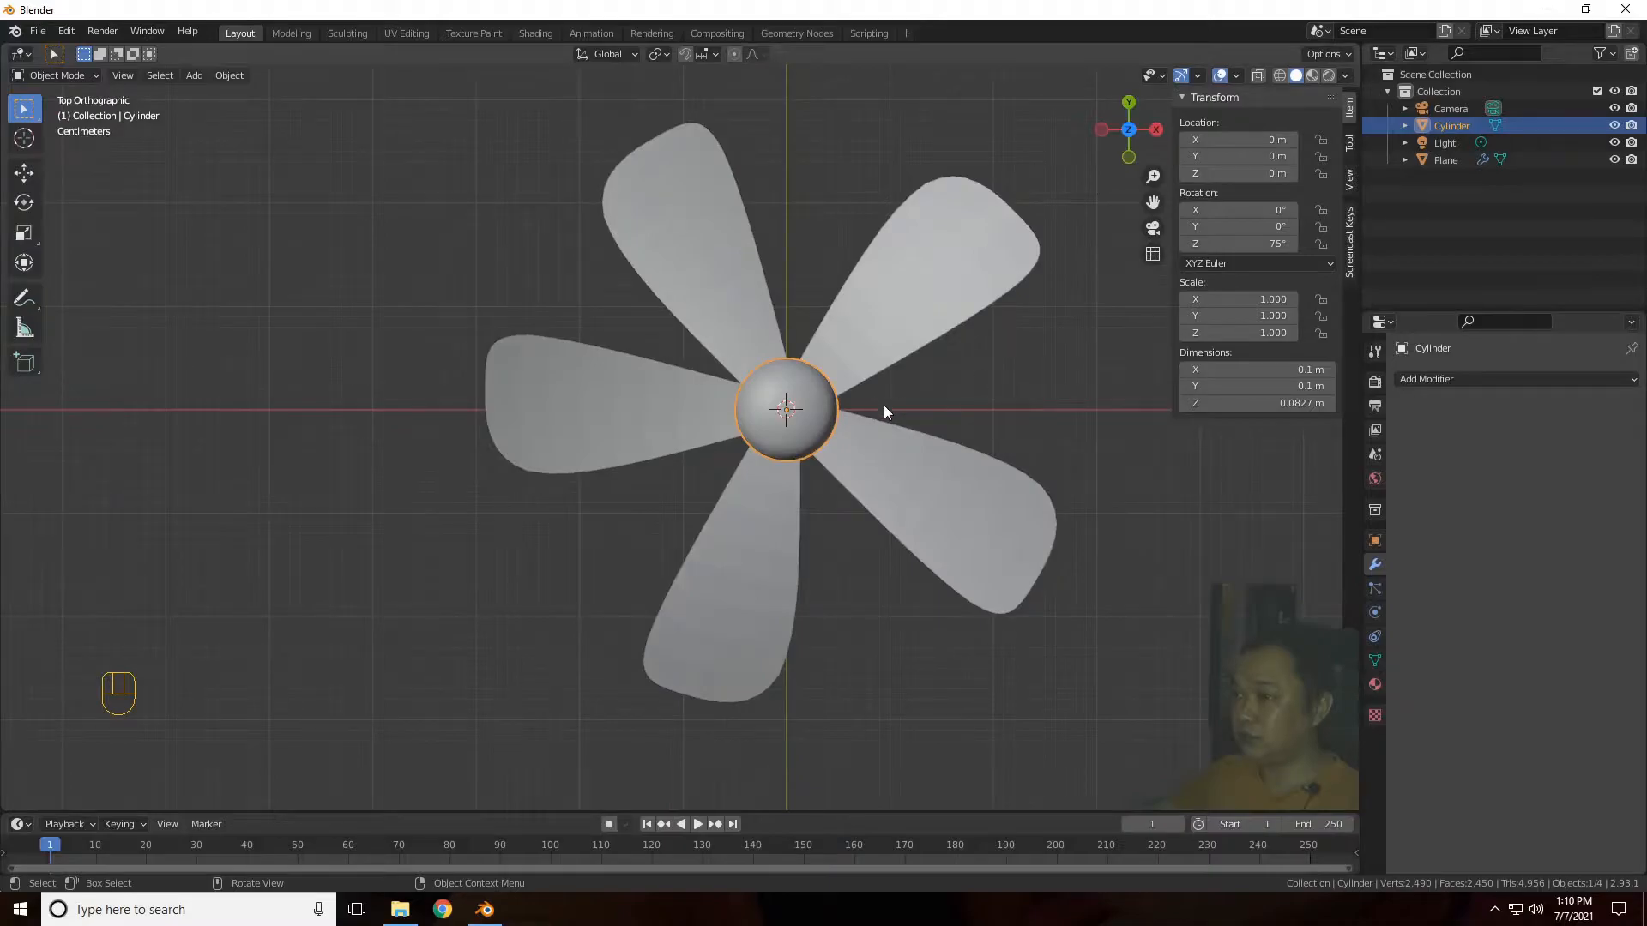
left_click(1275, 257)
left_click(1274, 245)
left_click(1276, 245)
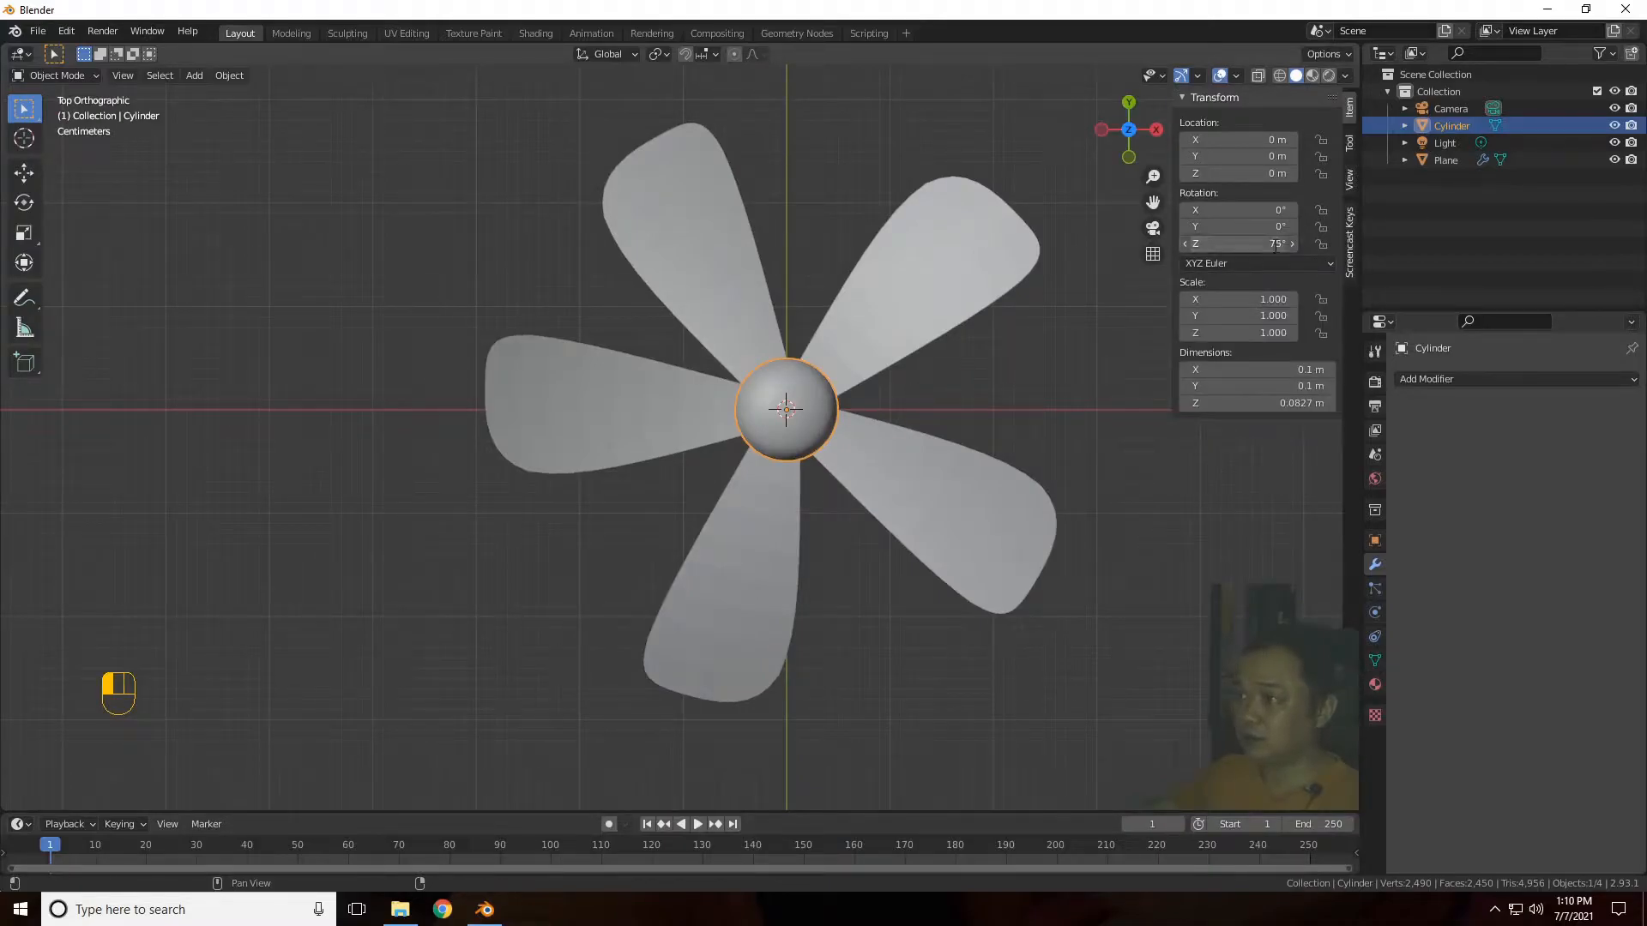
type("72")
key("Return")
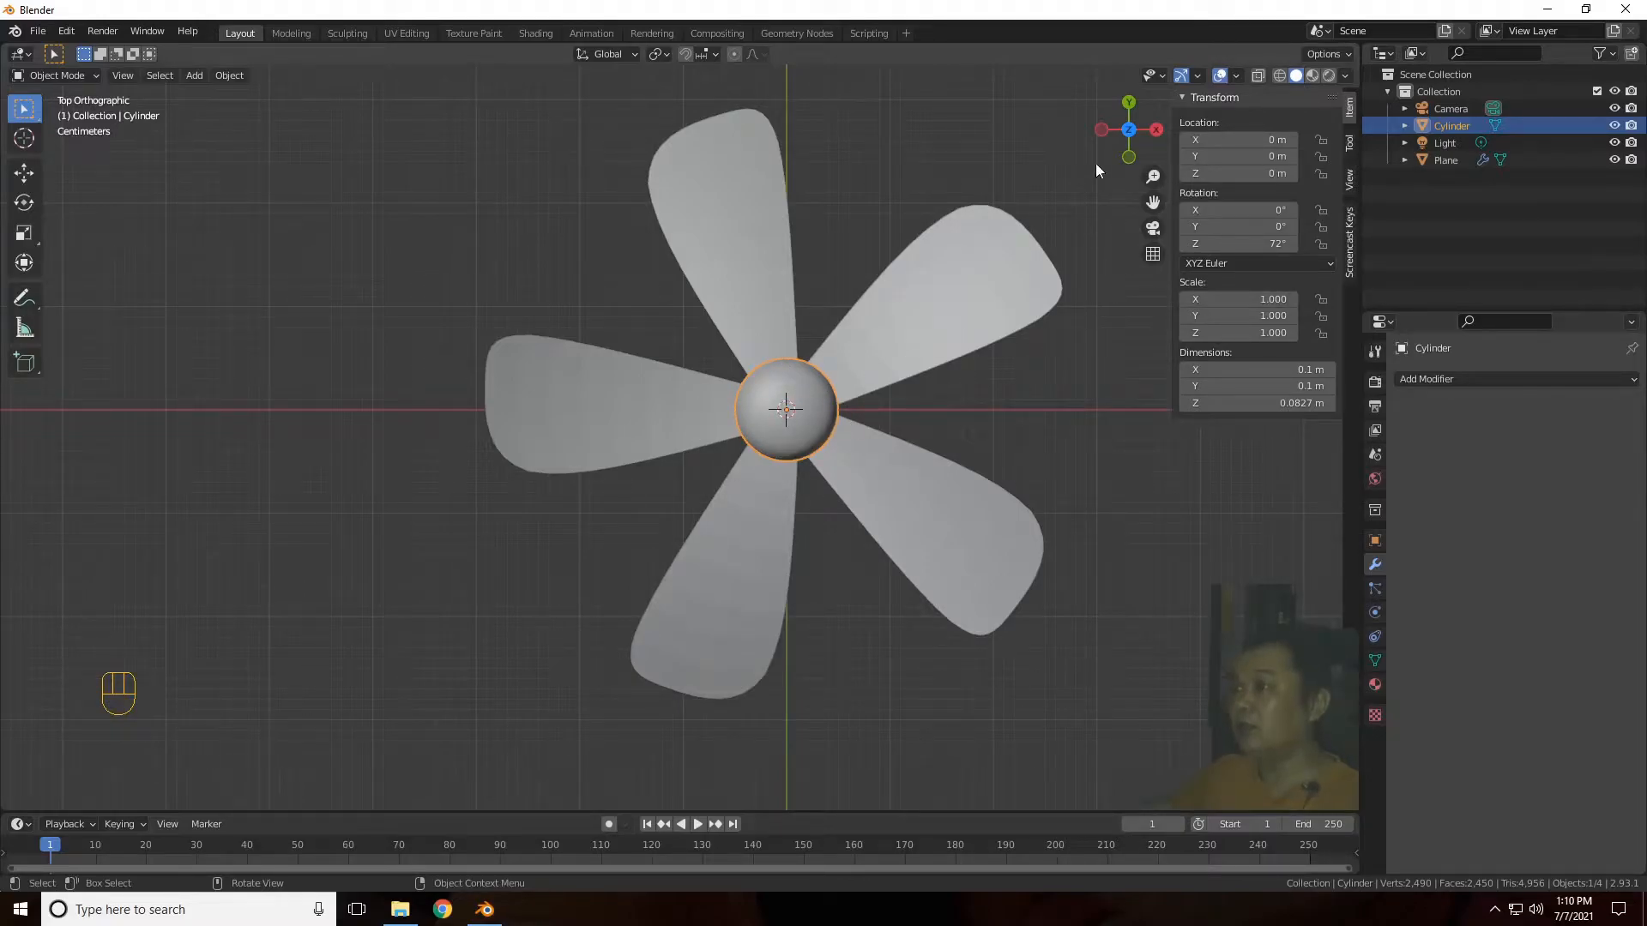
Step: Select the blades and apply their Subdivision, Solidify, SimpleDeform and Array modifiers in order
left_click_drag(1144, 146, 998, 384)
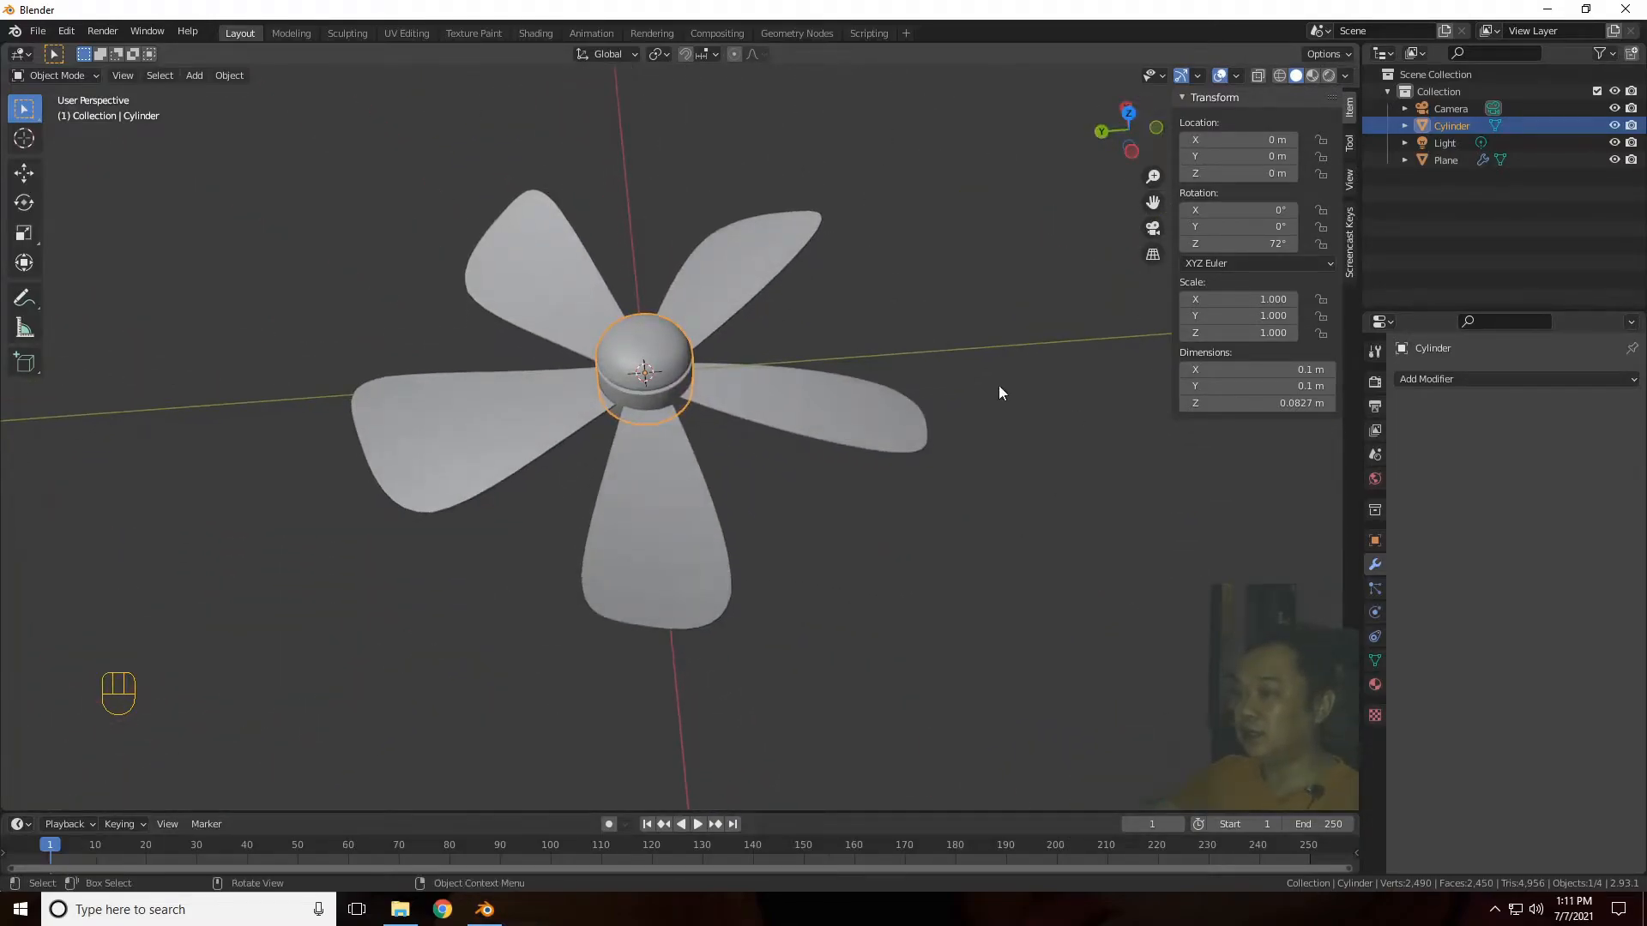
left_click(947, 417)
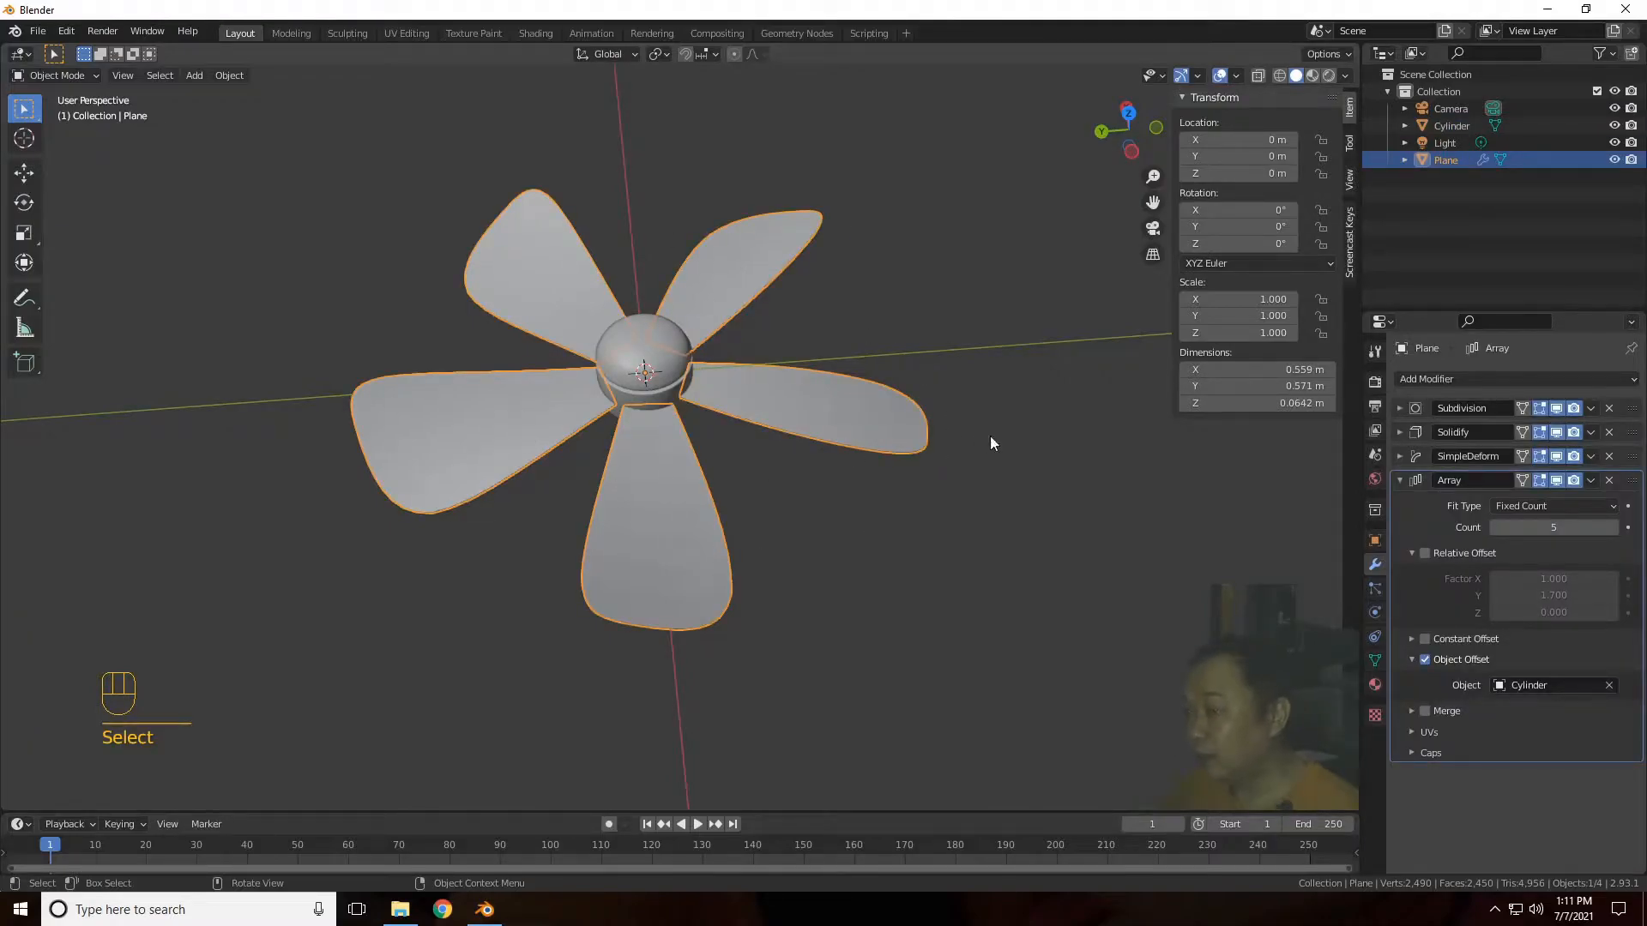
left_click(1592, 417)
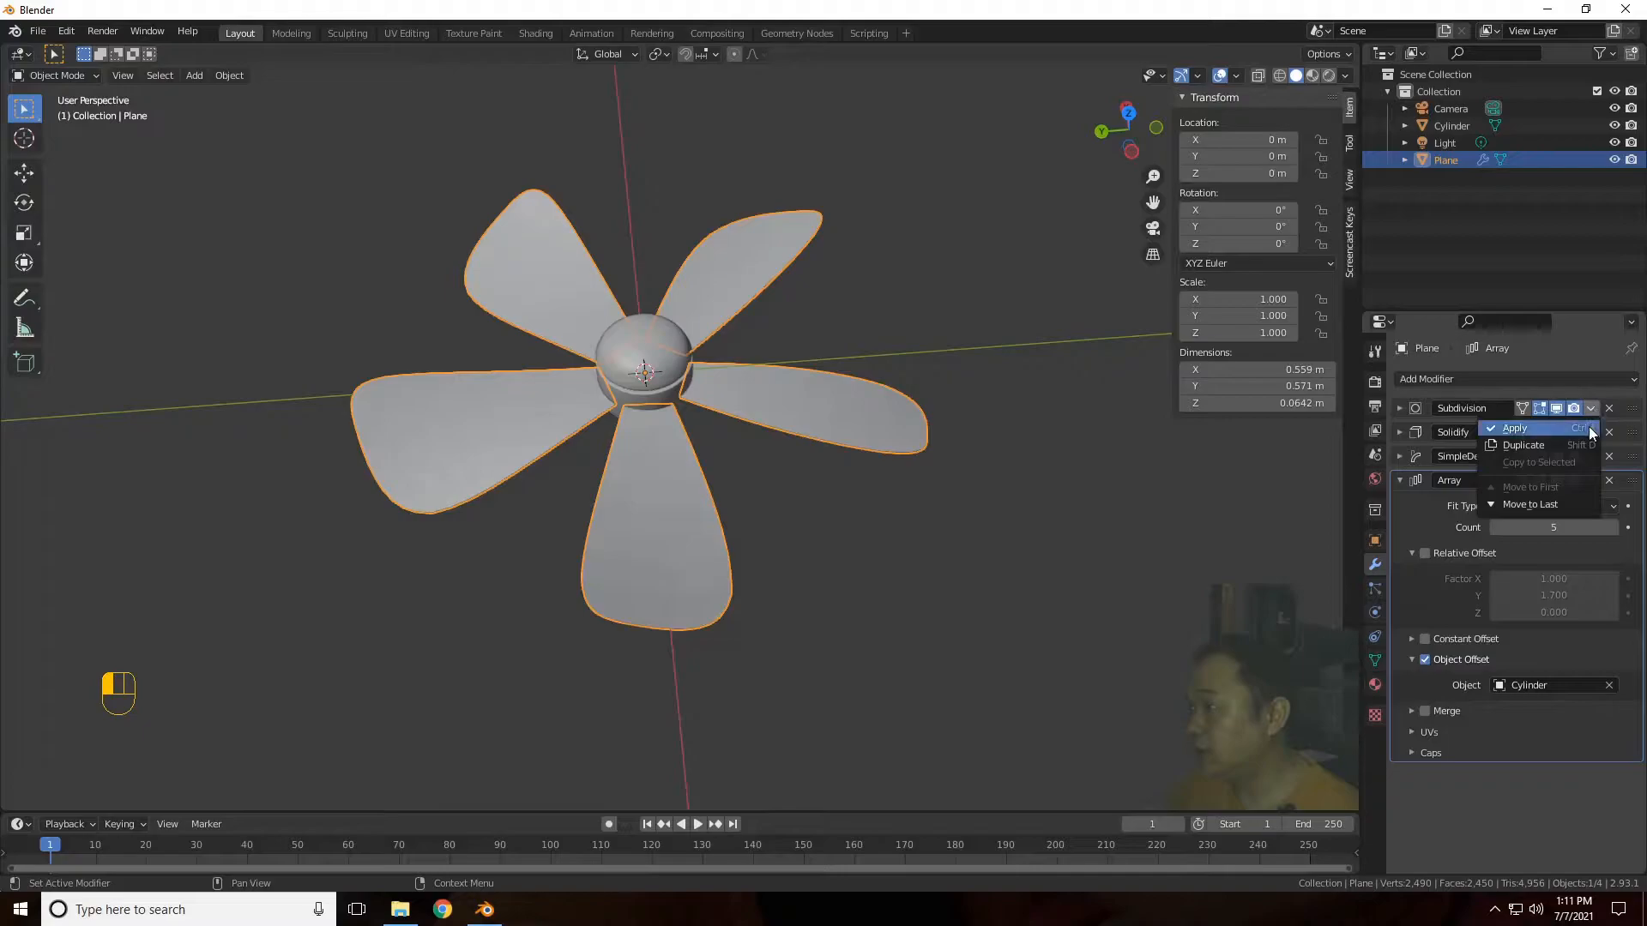
left_click(1514, 428)
left_click(1589, 419)
left_click(1515, 428)
left_click(1591, 410)
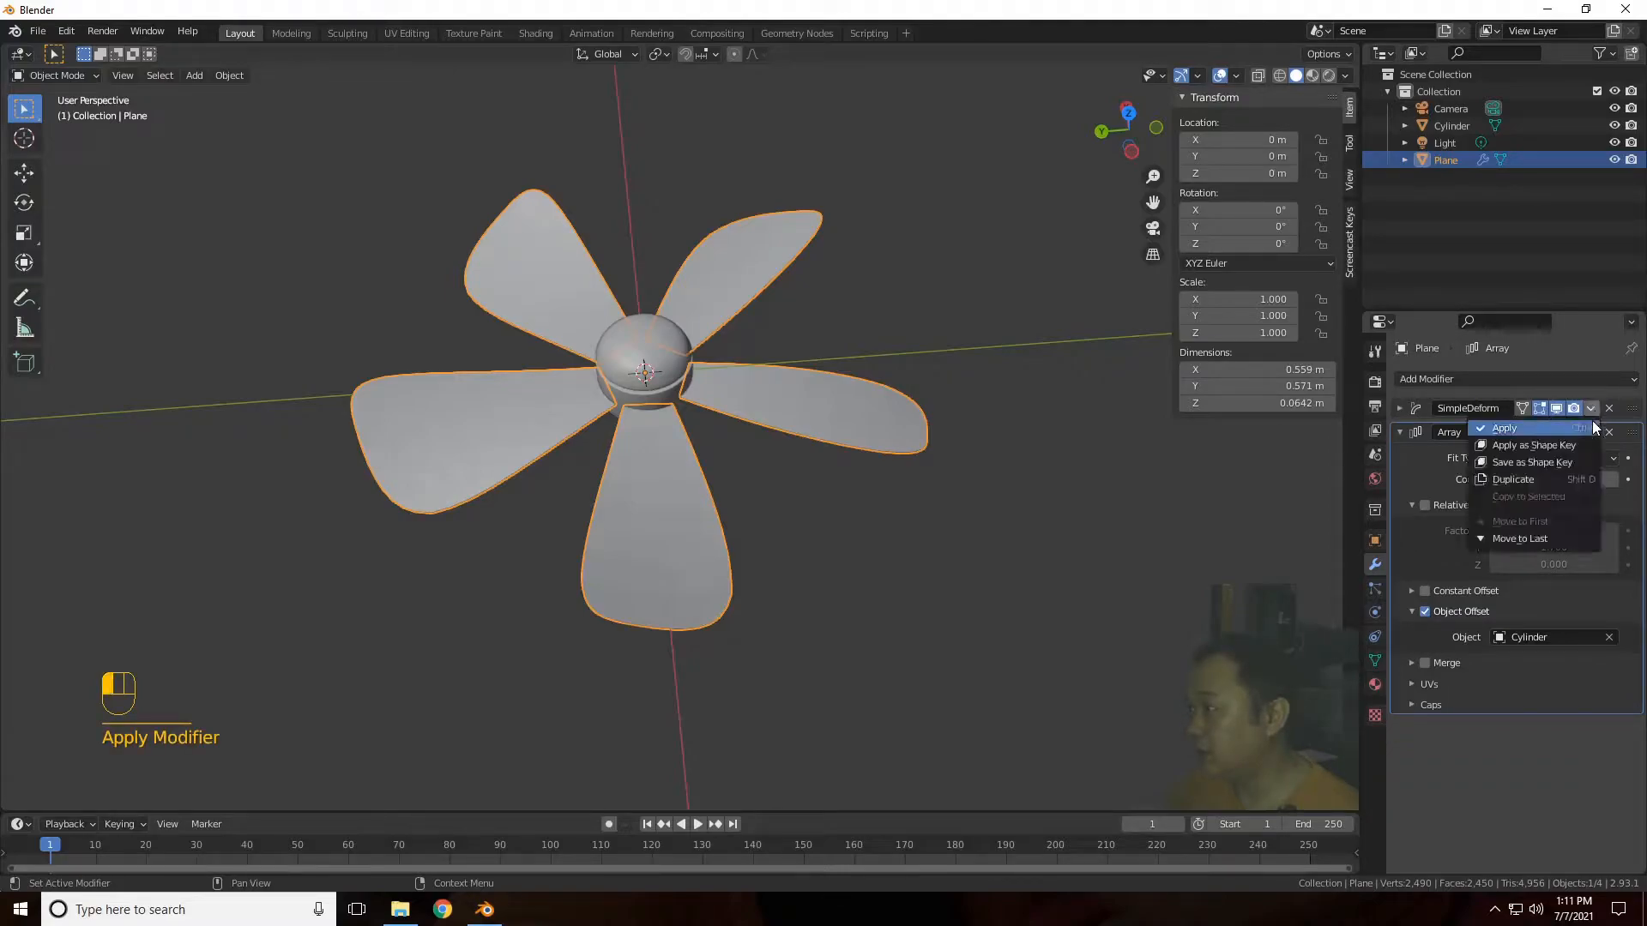
left_click(1514, 428)
left_click(1592, 410)
left_click(1578, 426)
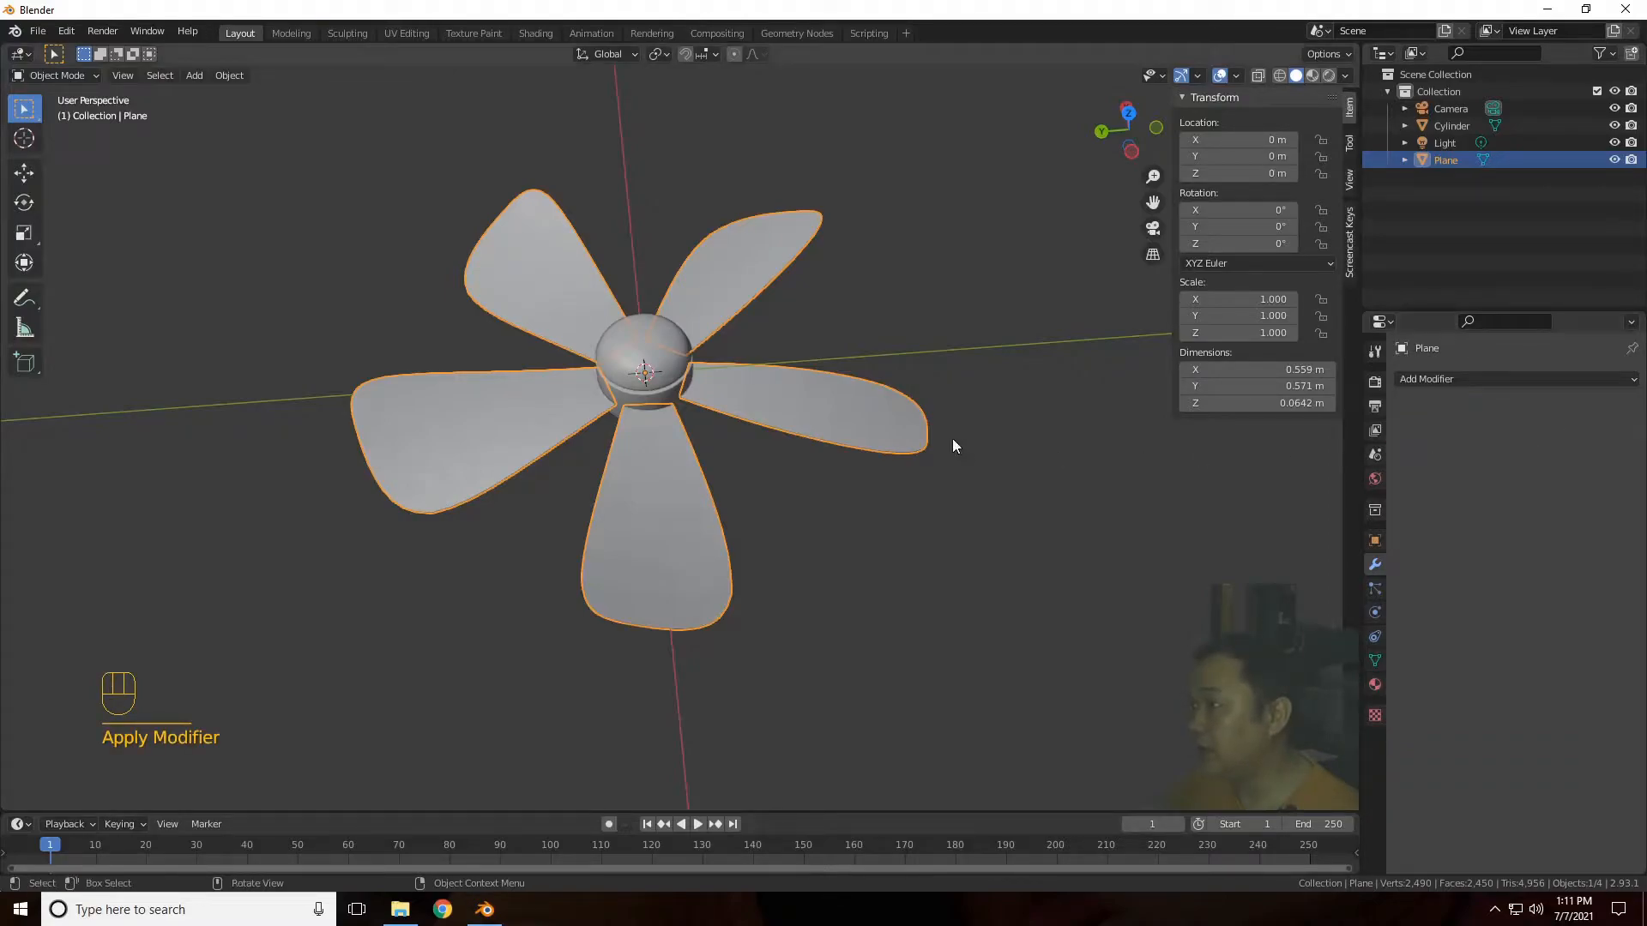
Step: Select the hub and blades together and rotate them 90° about the global Y axis
left_click(790, 400)
left_click(616, 395)
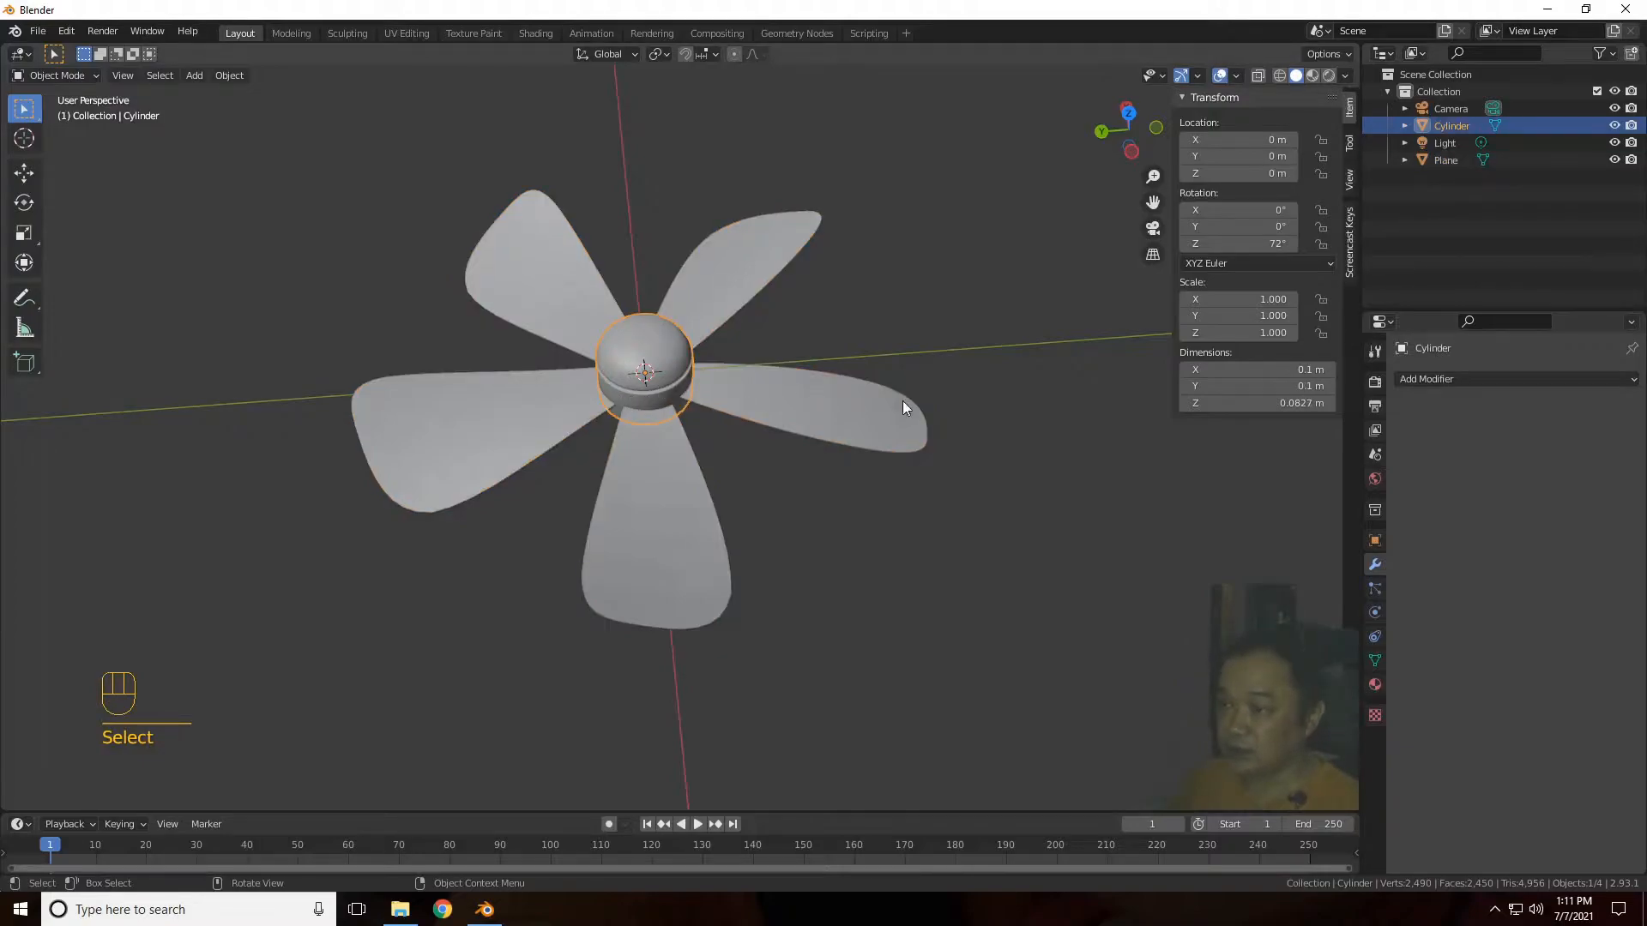
left_click(922, 417, "shift")
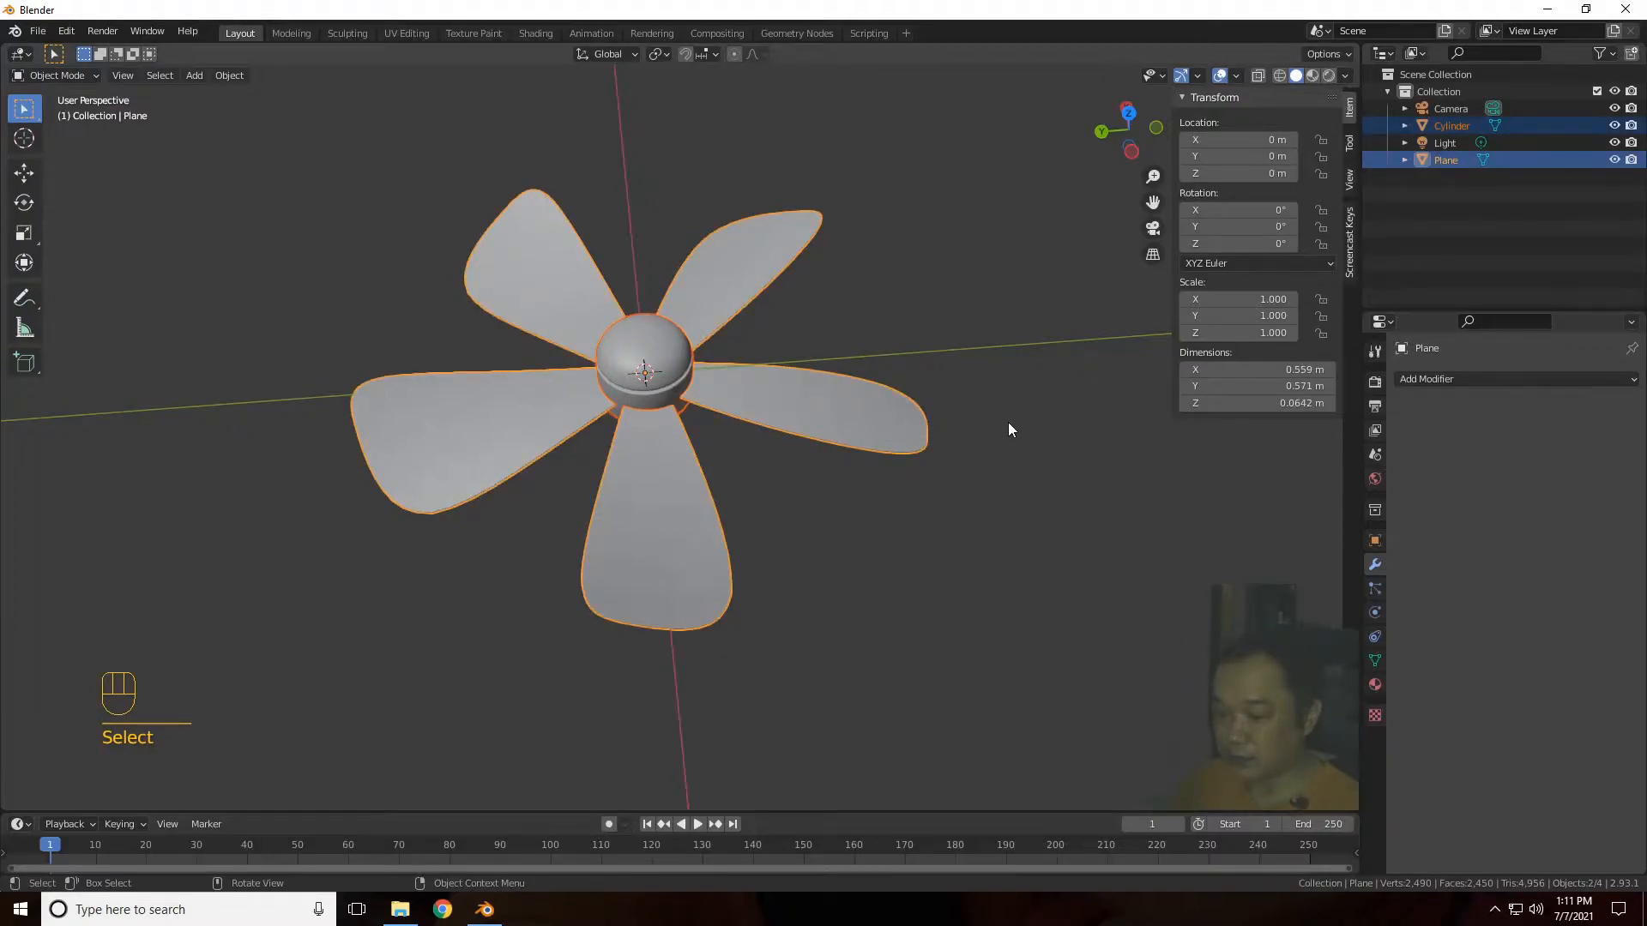
type("r")
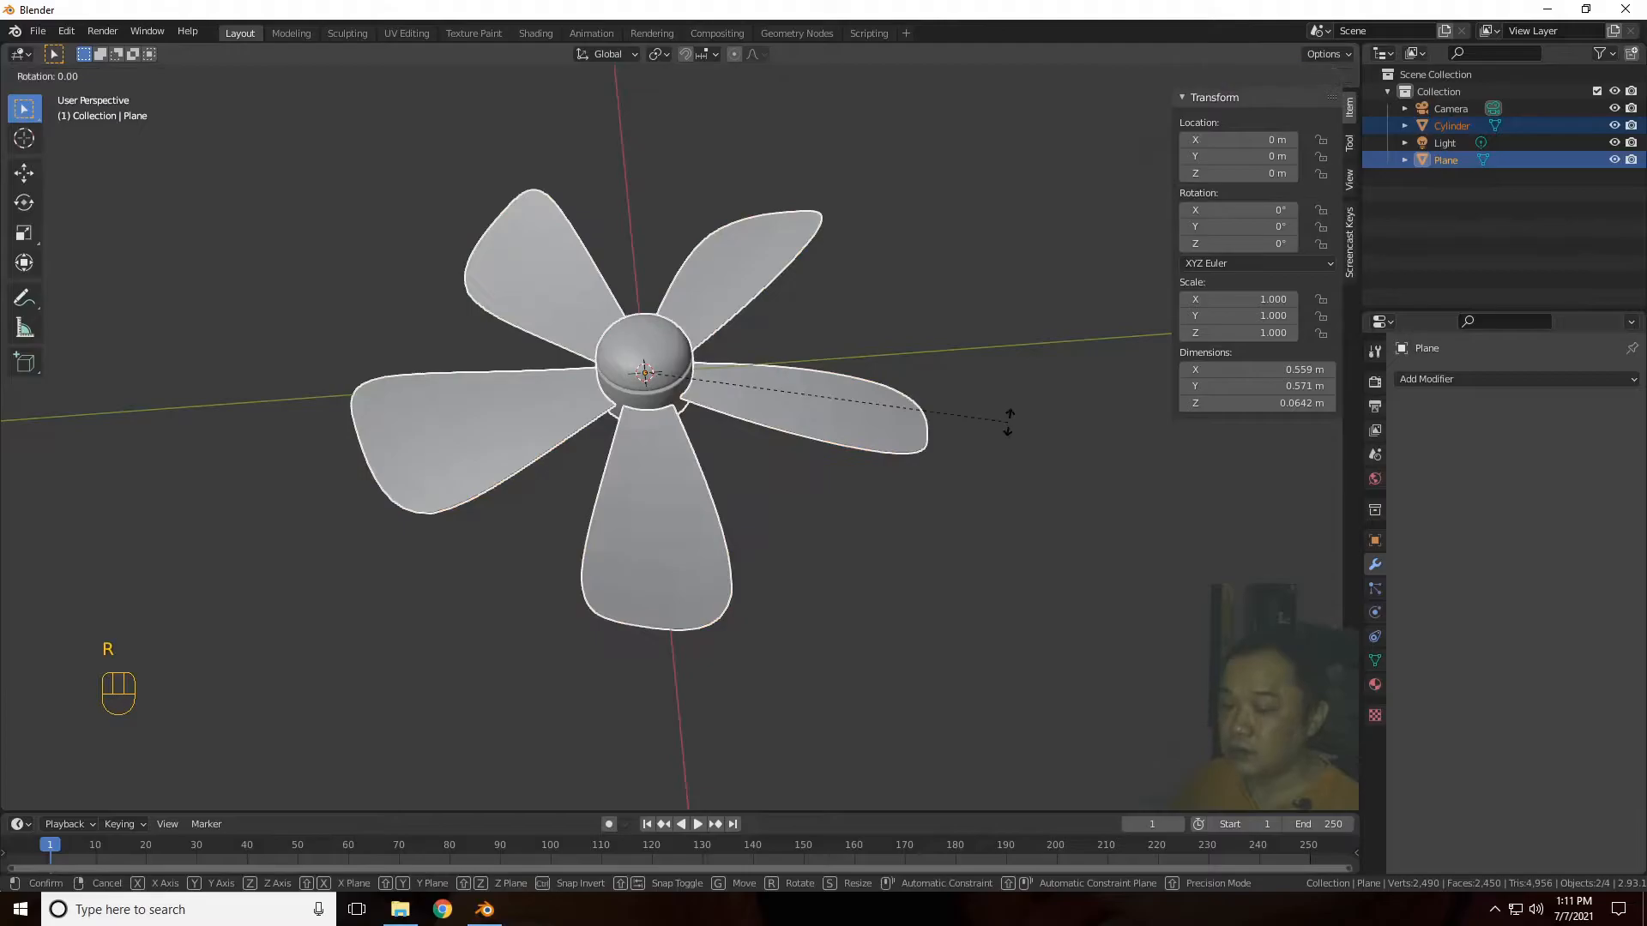
type("y90")
key("Return")
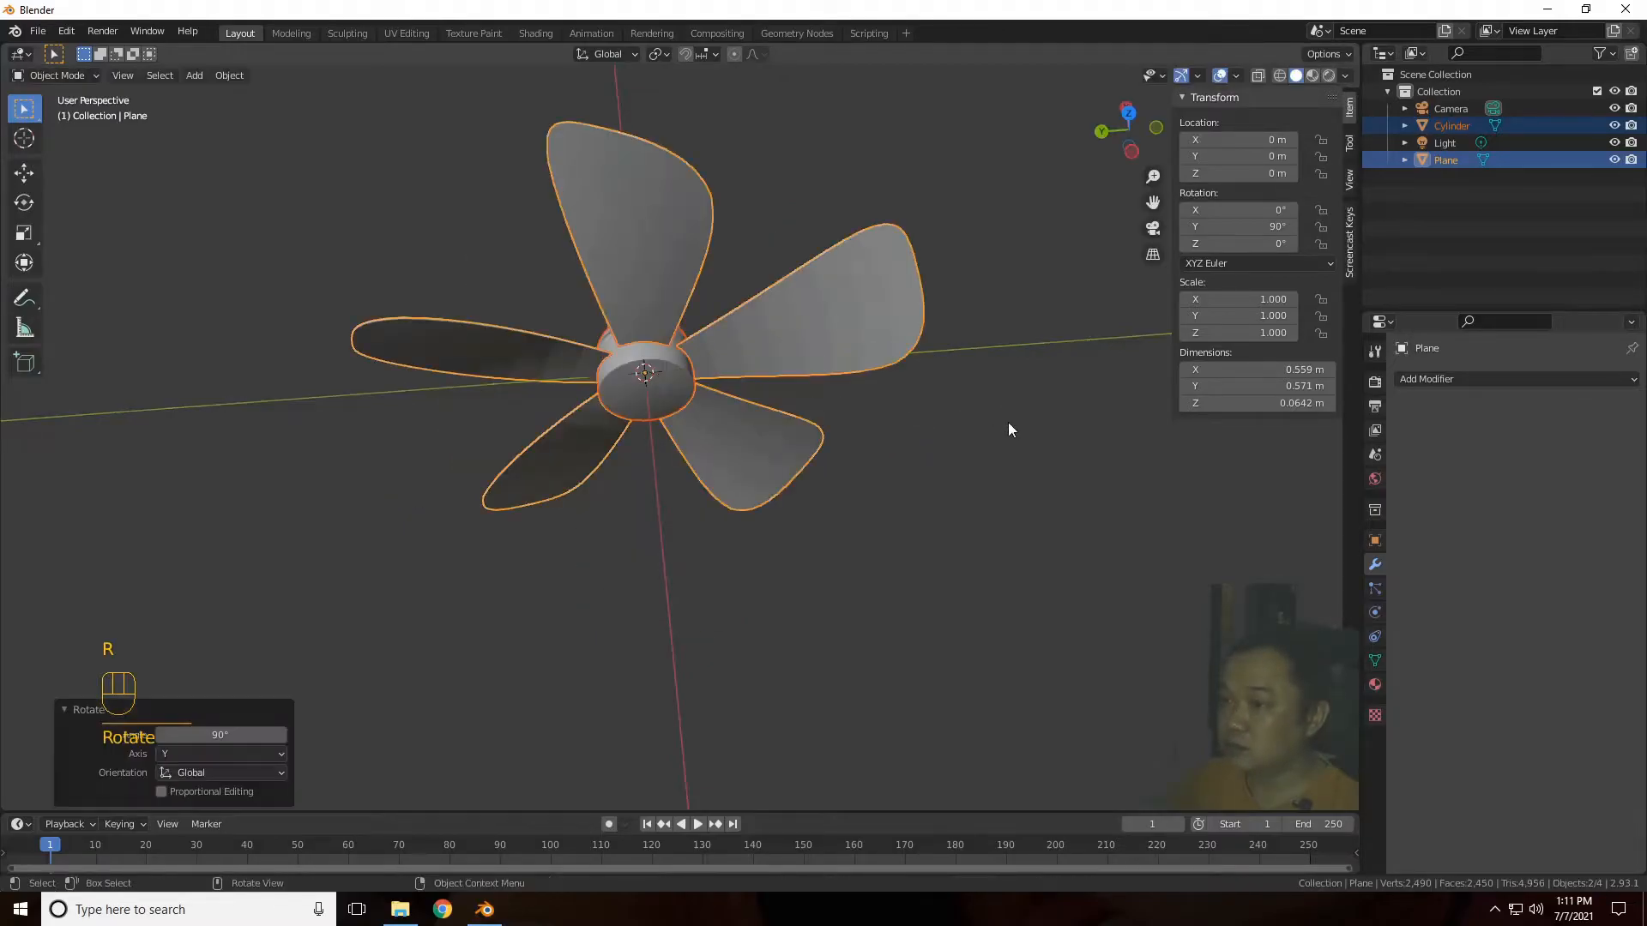
Step: Move the selected hub and blades up about 0.319 m along the global Z axis
left_click_drag(1125, 146, 796, 441)
key("g")
key("z")
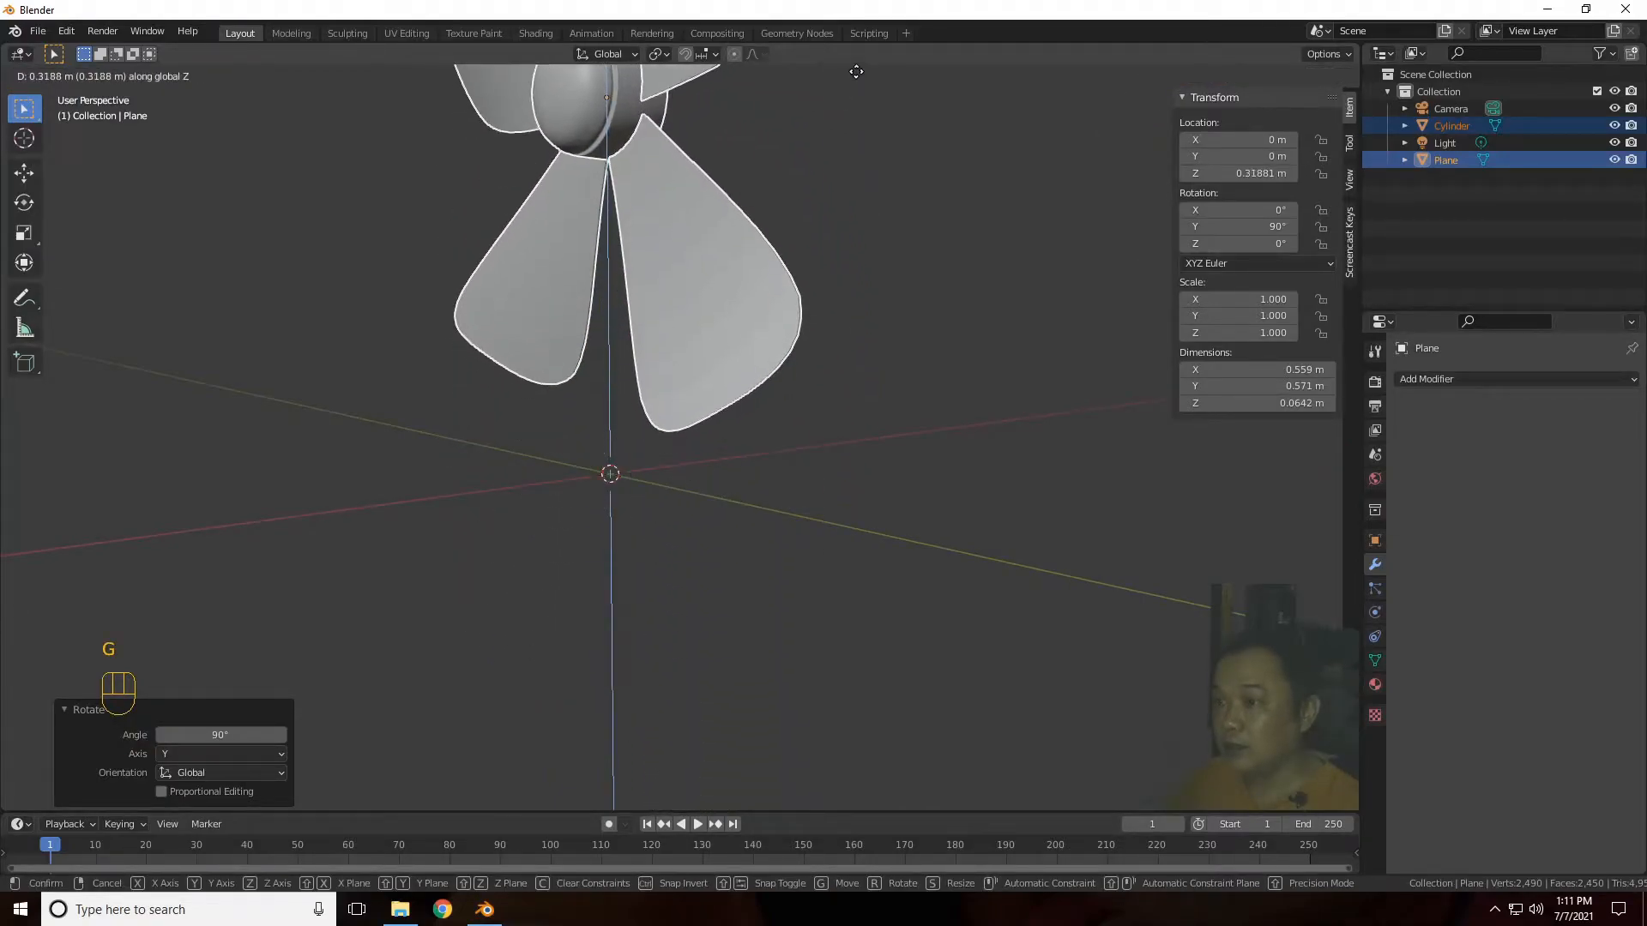
left_click(921, 246)
Step: Apply Shade Smooth to the blades alone and clear the selection
scroll(1077, 208, "down", 3)
left_click_drag(1151, 199, 1118, 367)
scroll(859, 475, "up", 4)
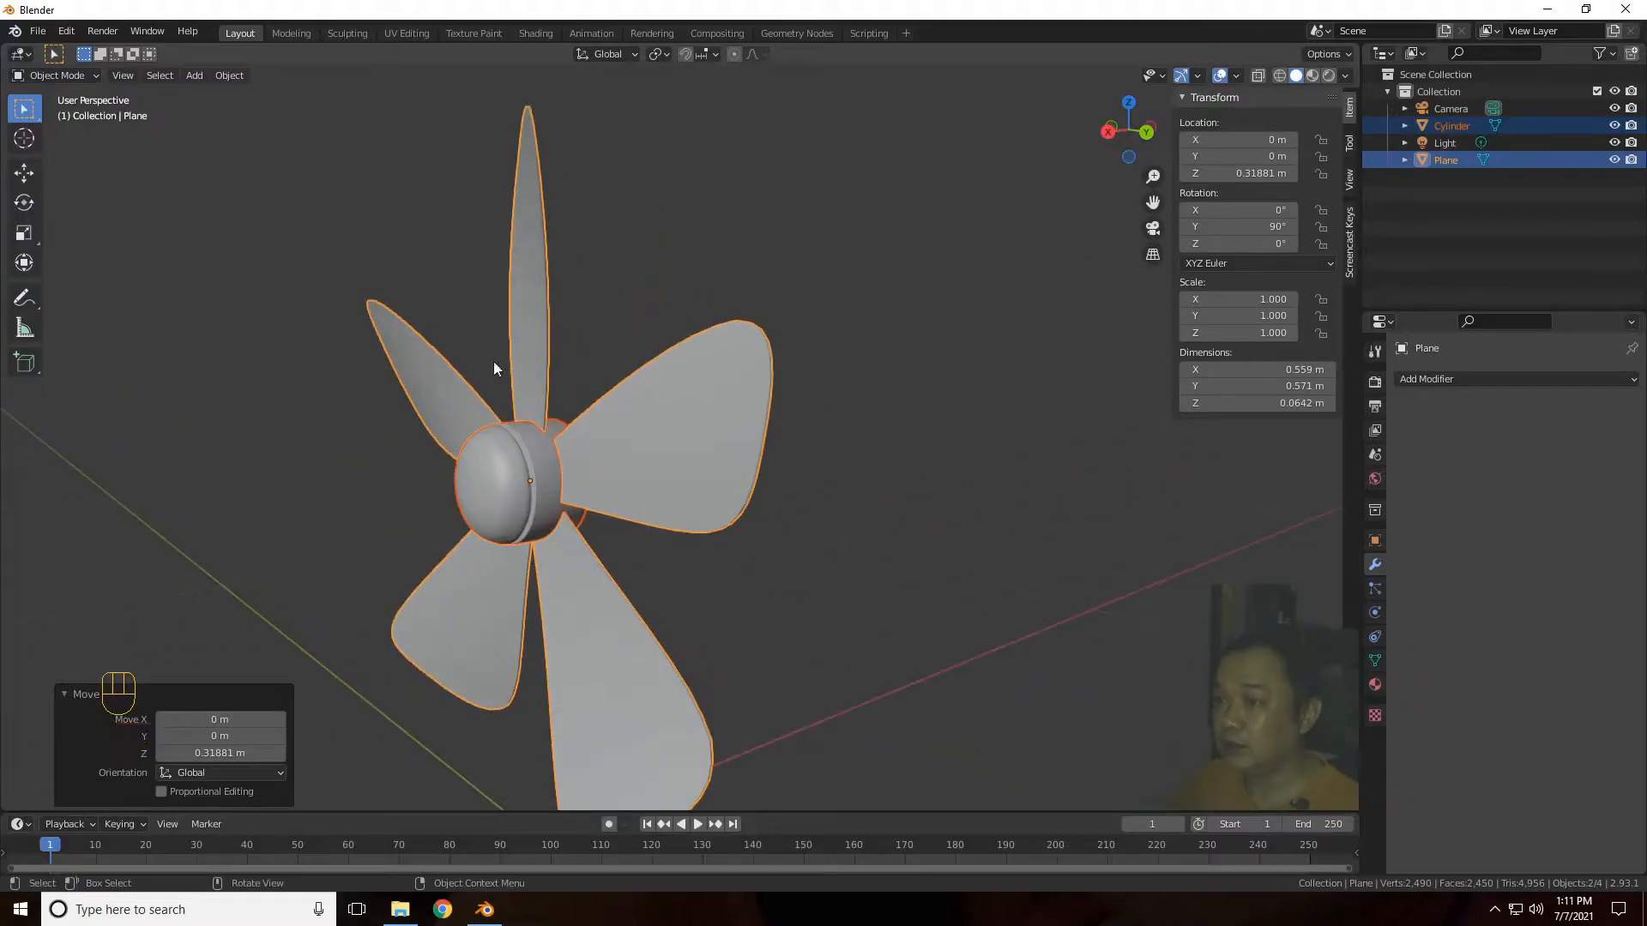
scroll(800, 498, "down", 1)
left_click(699, 463)
right_click(697, 457)
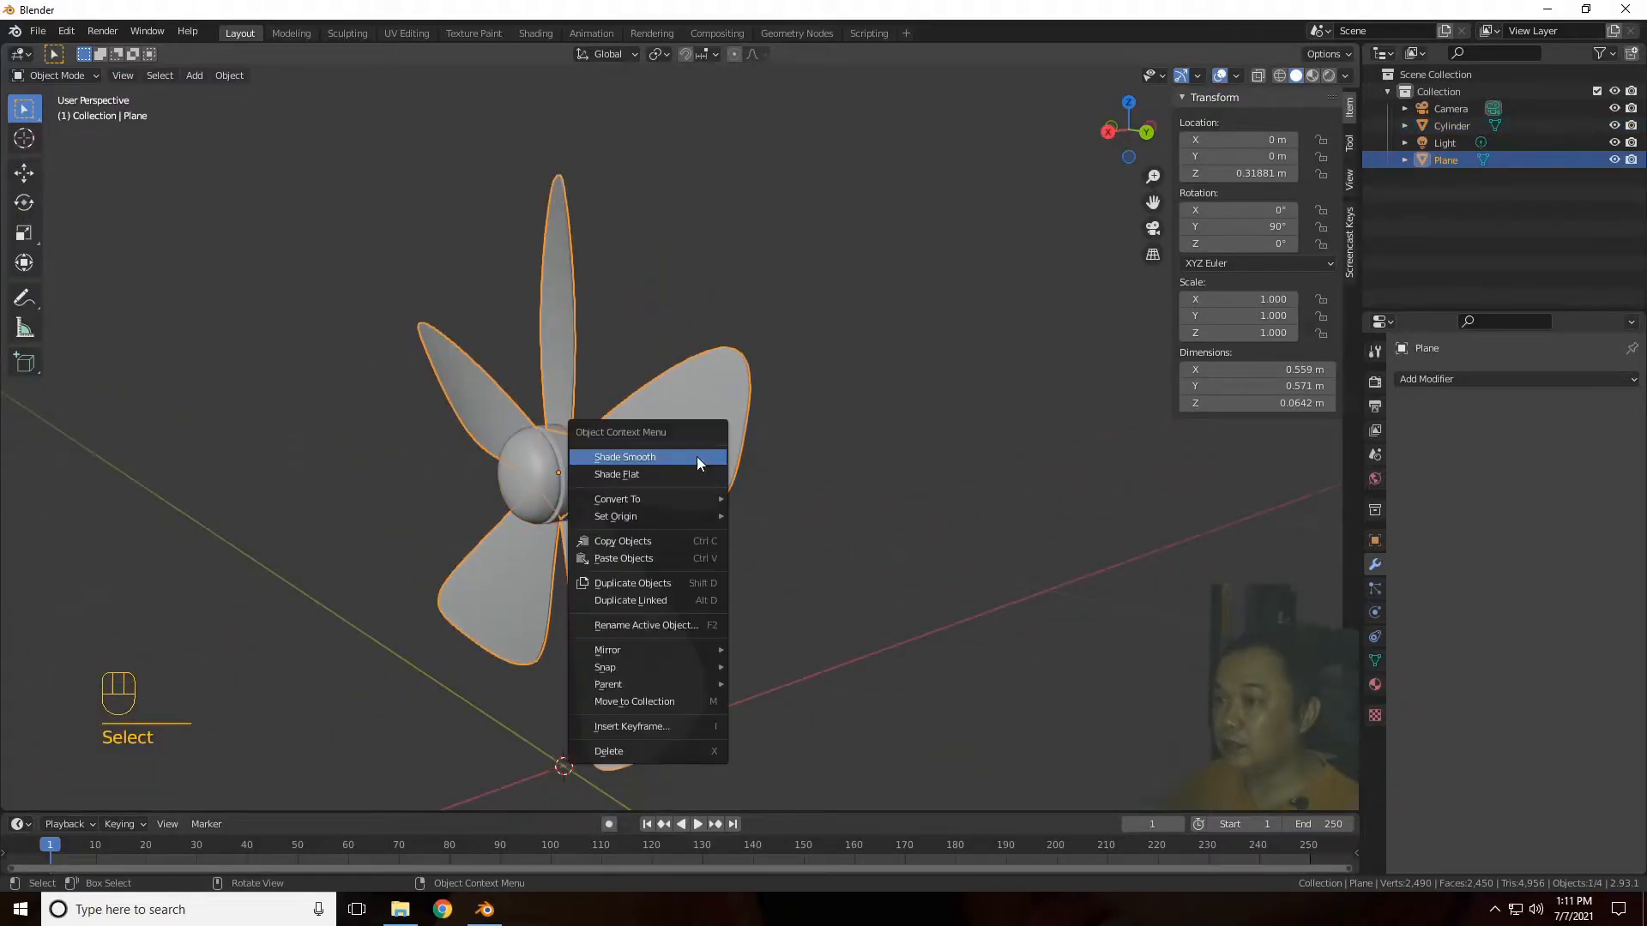
left_click(697, 457)
mouse_move(1102, 153)
left_mouse_down()
mouse_move(1029, 175)
mouse_move(1107, 159)
left_mouse_up()
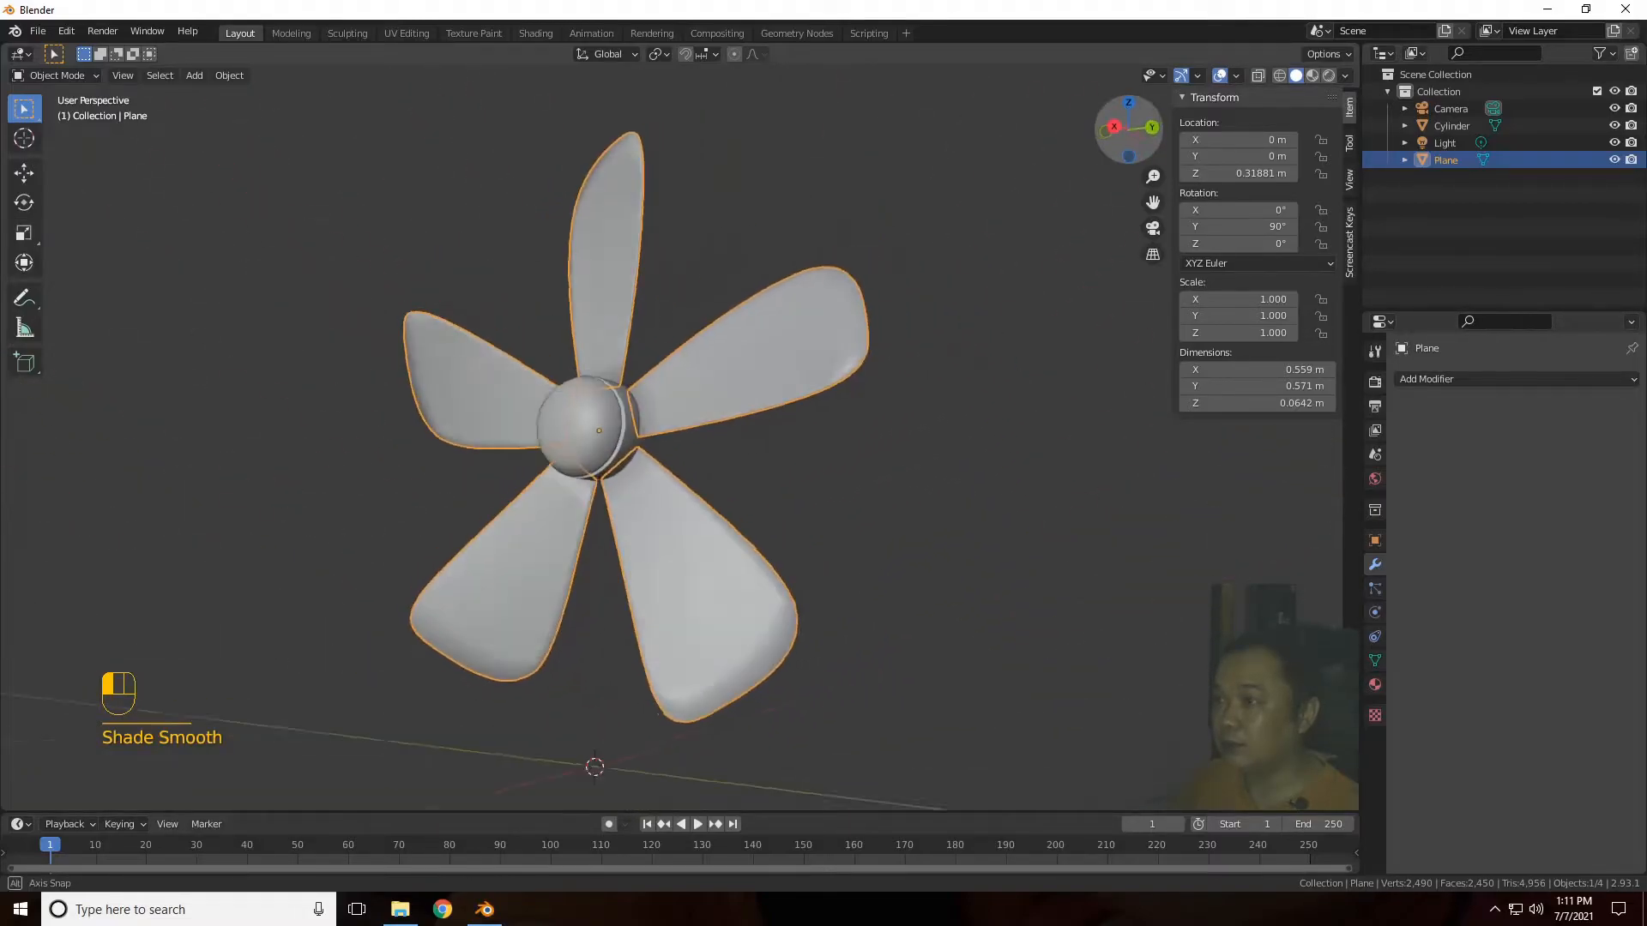
scroll(969, 391, "down", 4)
left_click(961, 393)
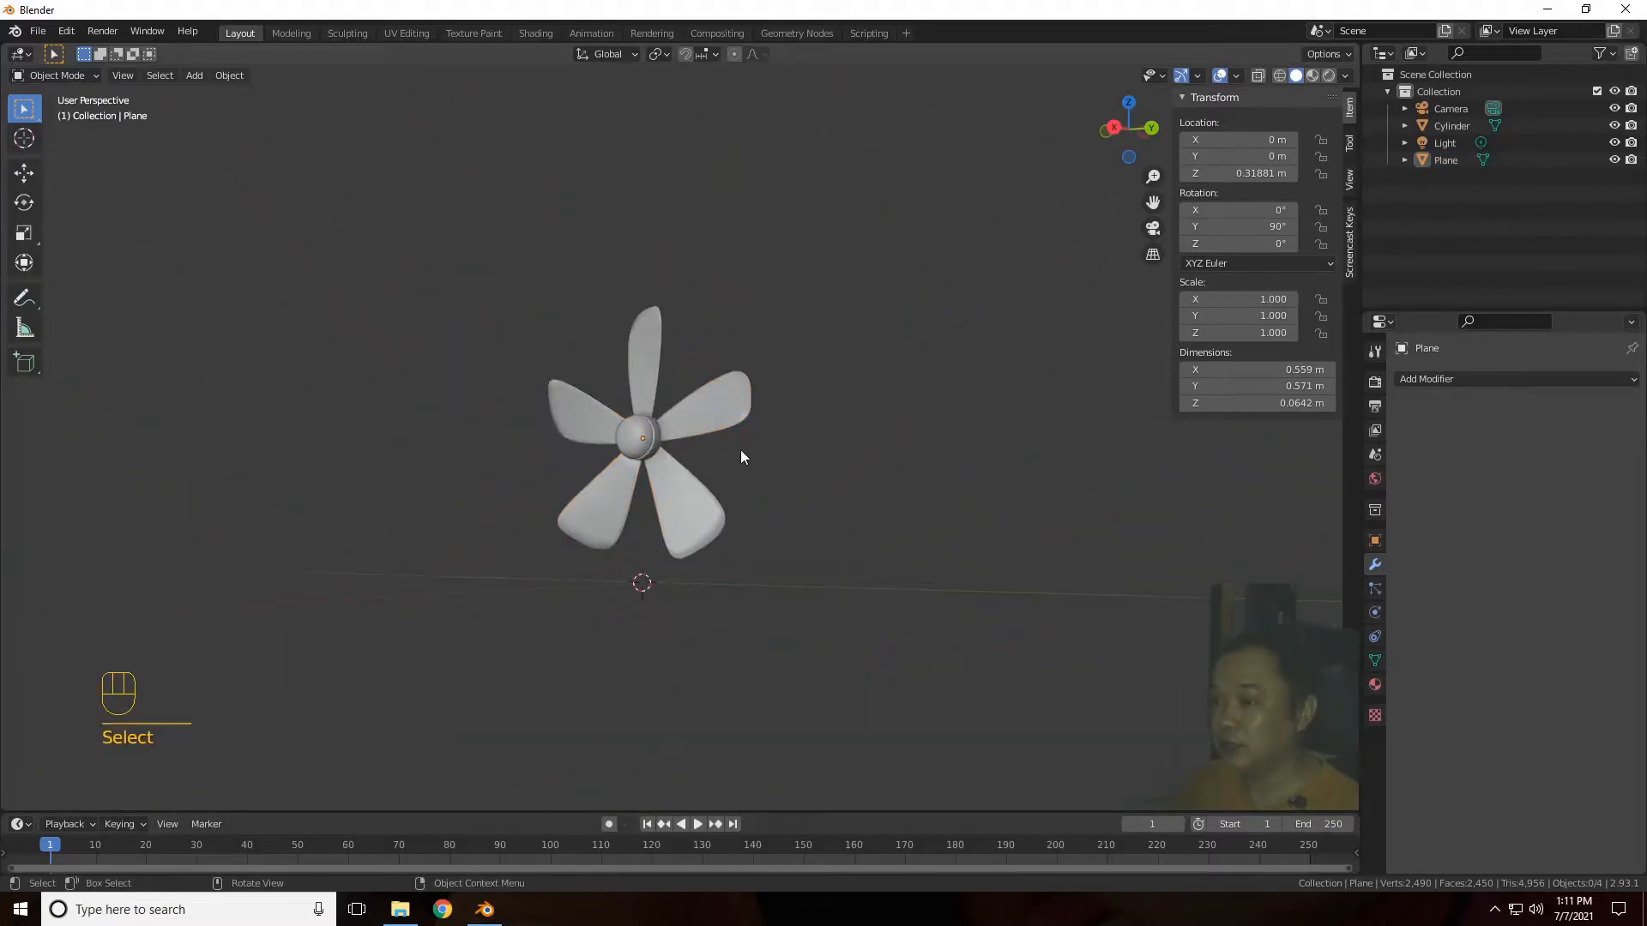
Step: Select the hub and snap the 3D cursor to it
left_click_drag(1145, 157, 1111, 172)
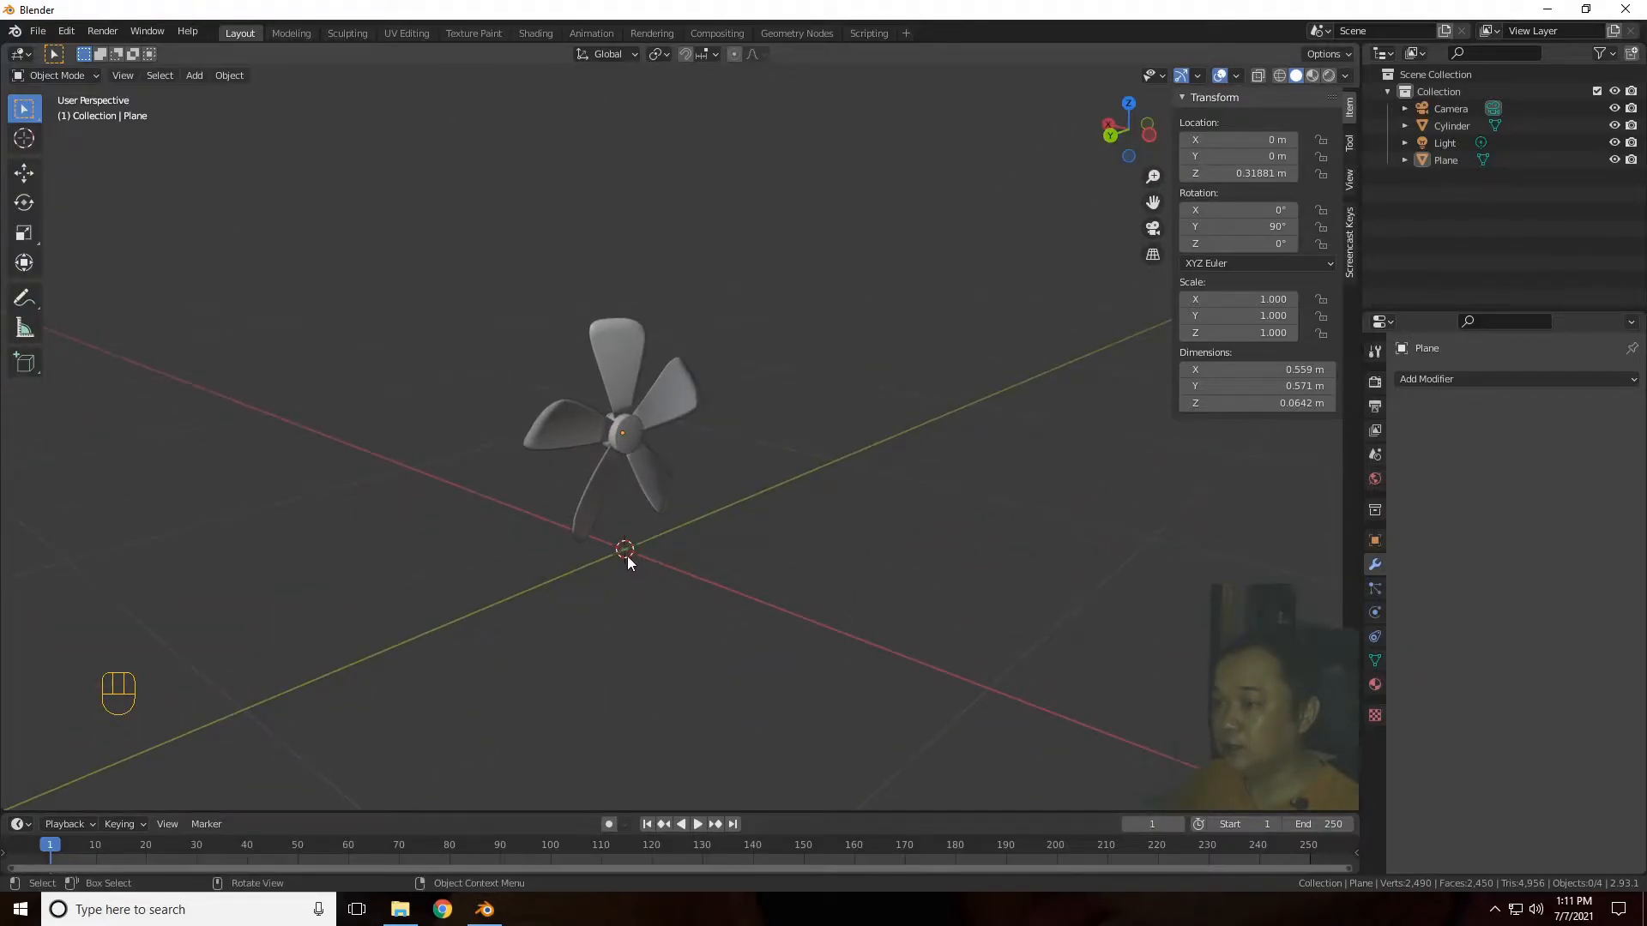
left_click(628, 417)
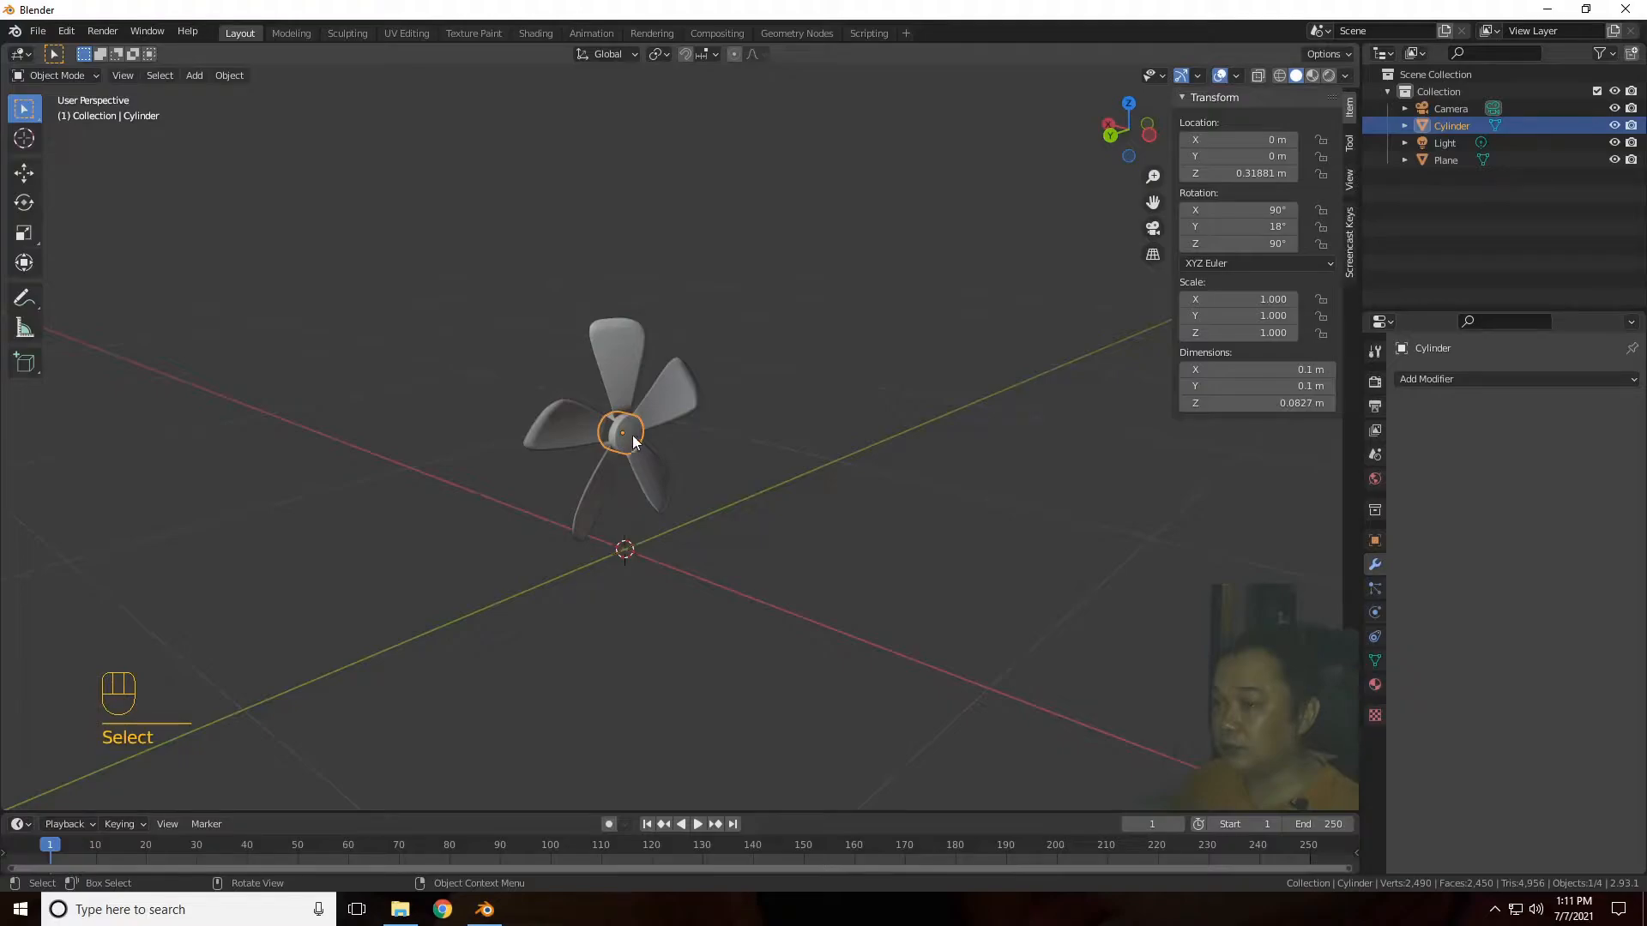
key("shift+s")
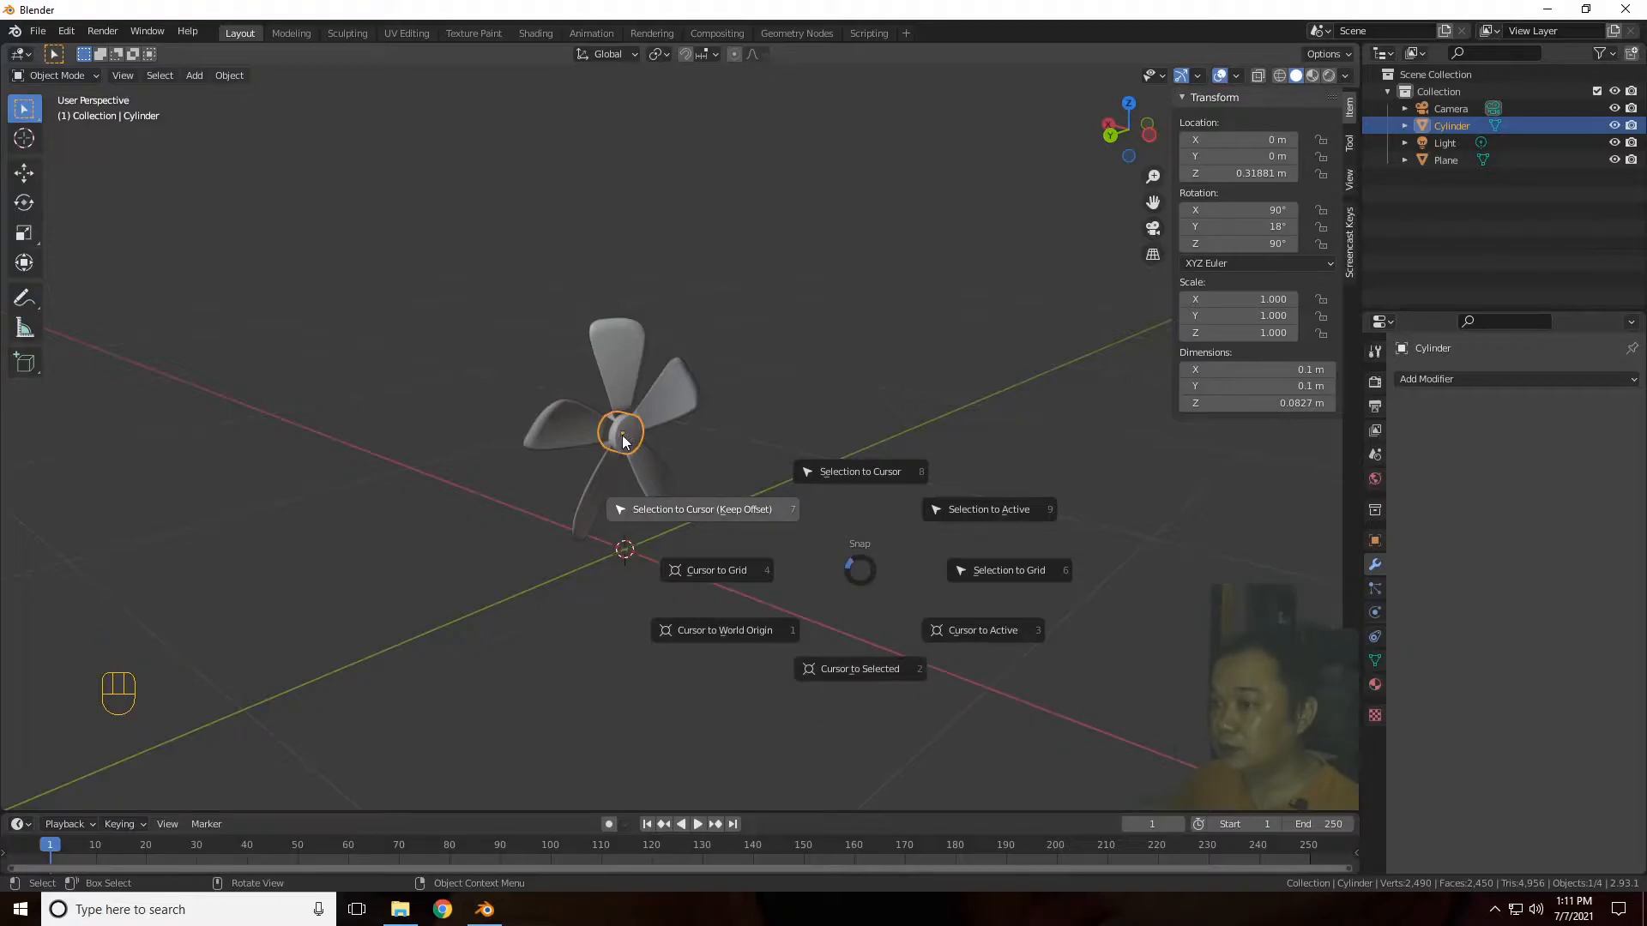
left_click(873, 677)
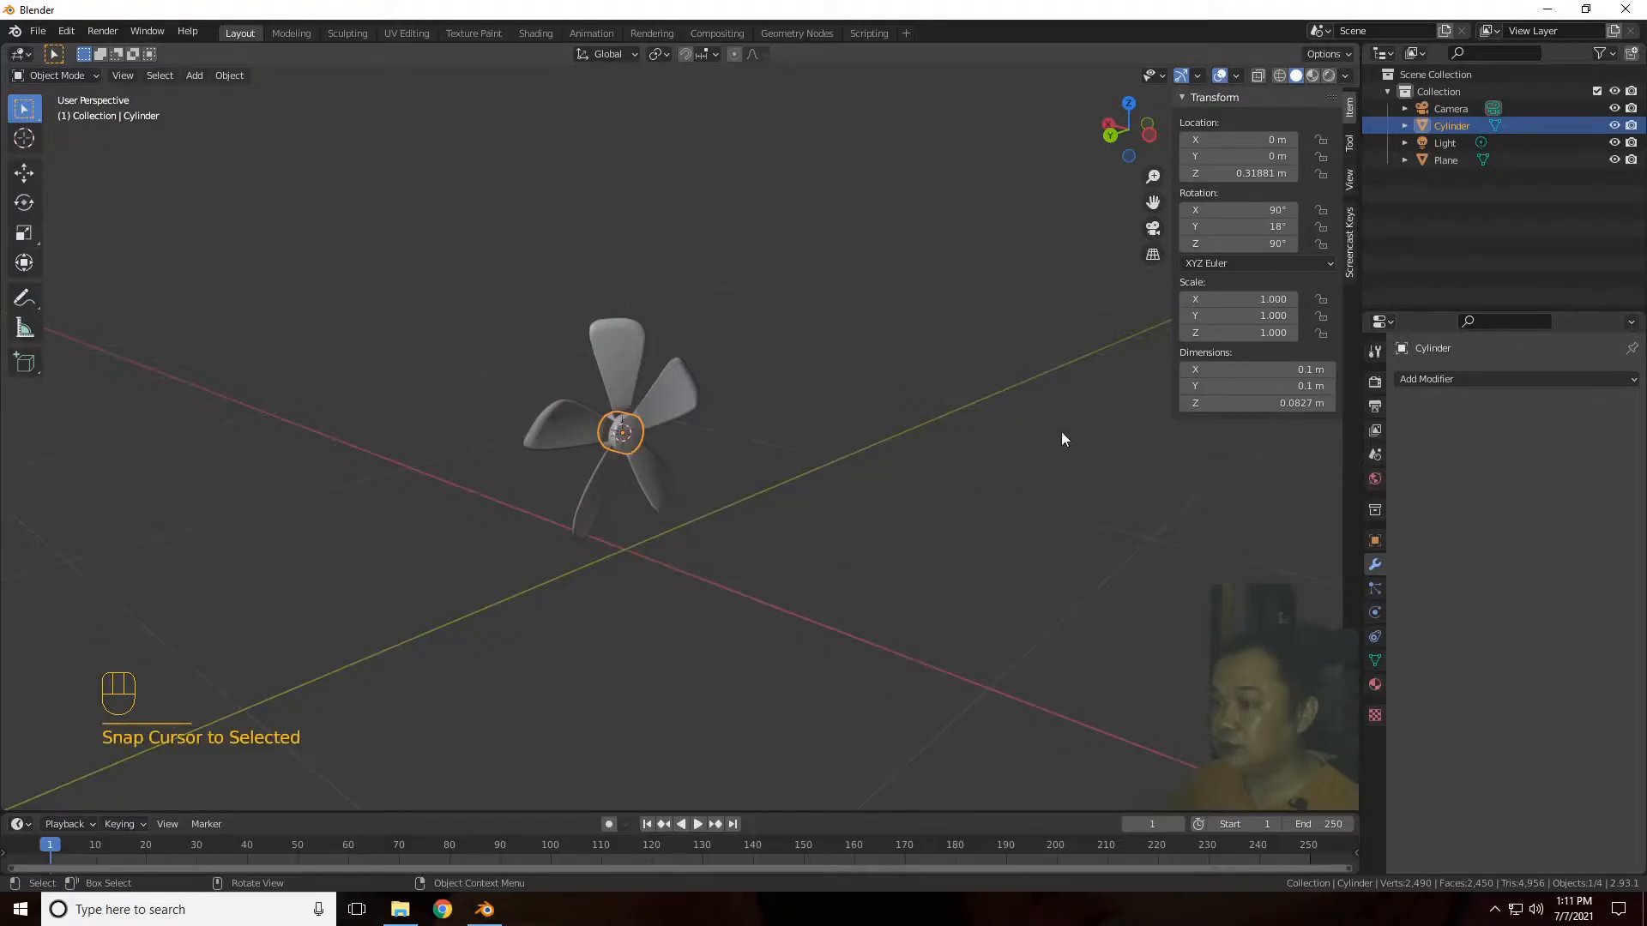
Step: Add a mesh cylinder at the 3D cursor and set its Y rotation to 90°
left_click_drag(1105, 153, 957, 312)
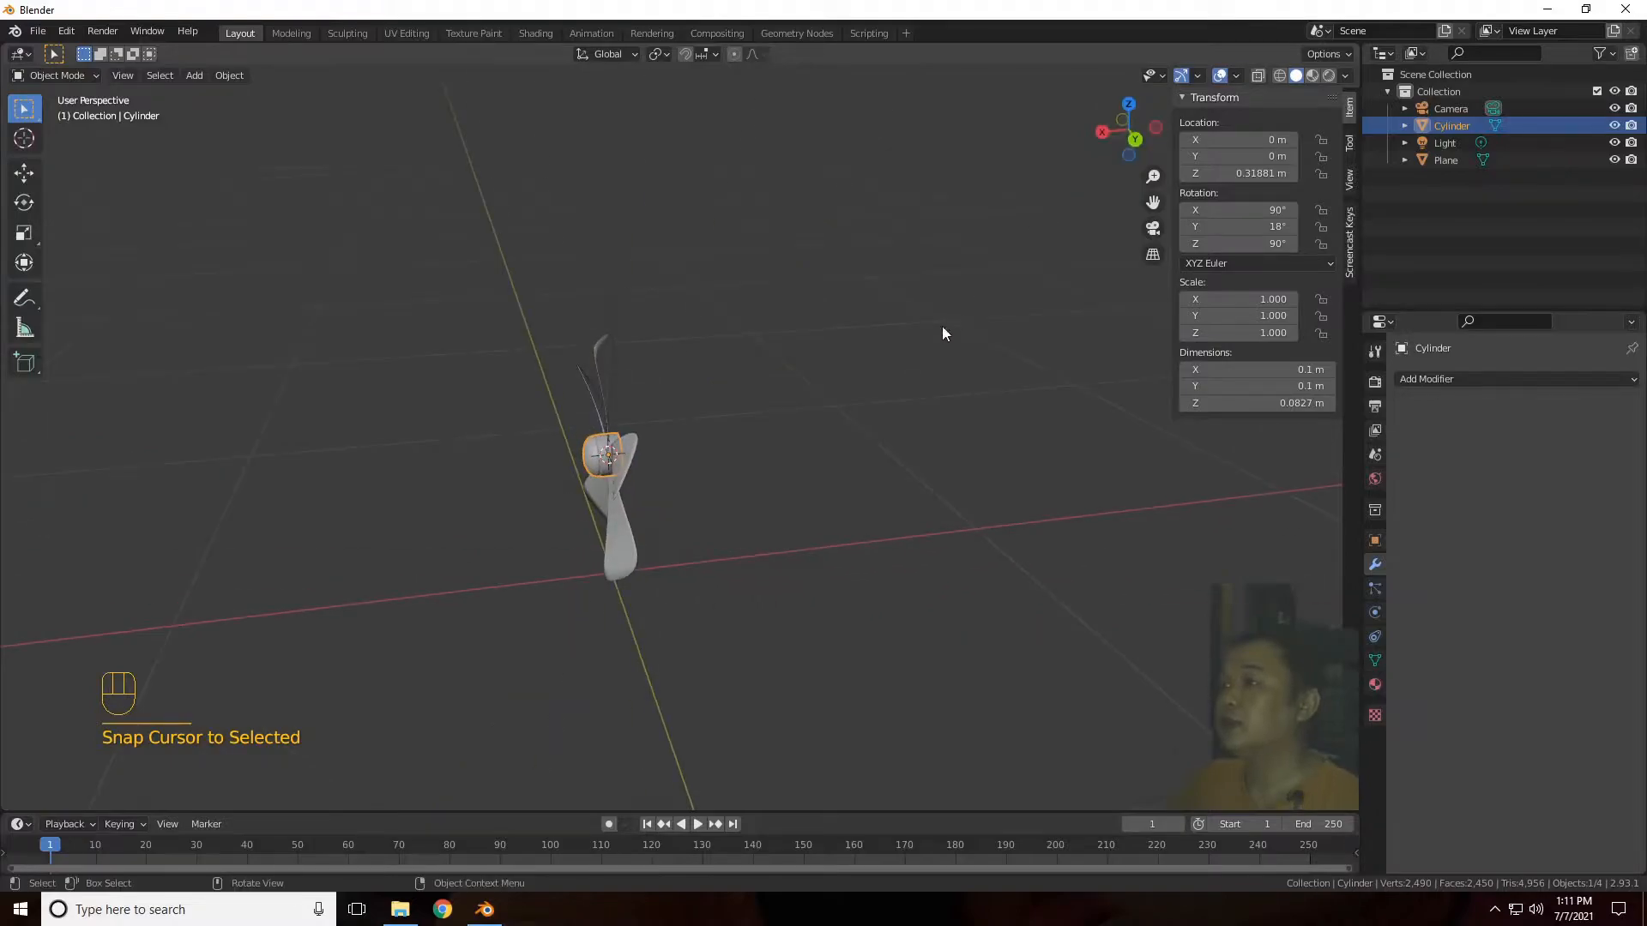
key("shift+a")
mouse_move(850, 459)
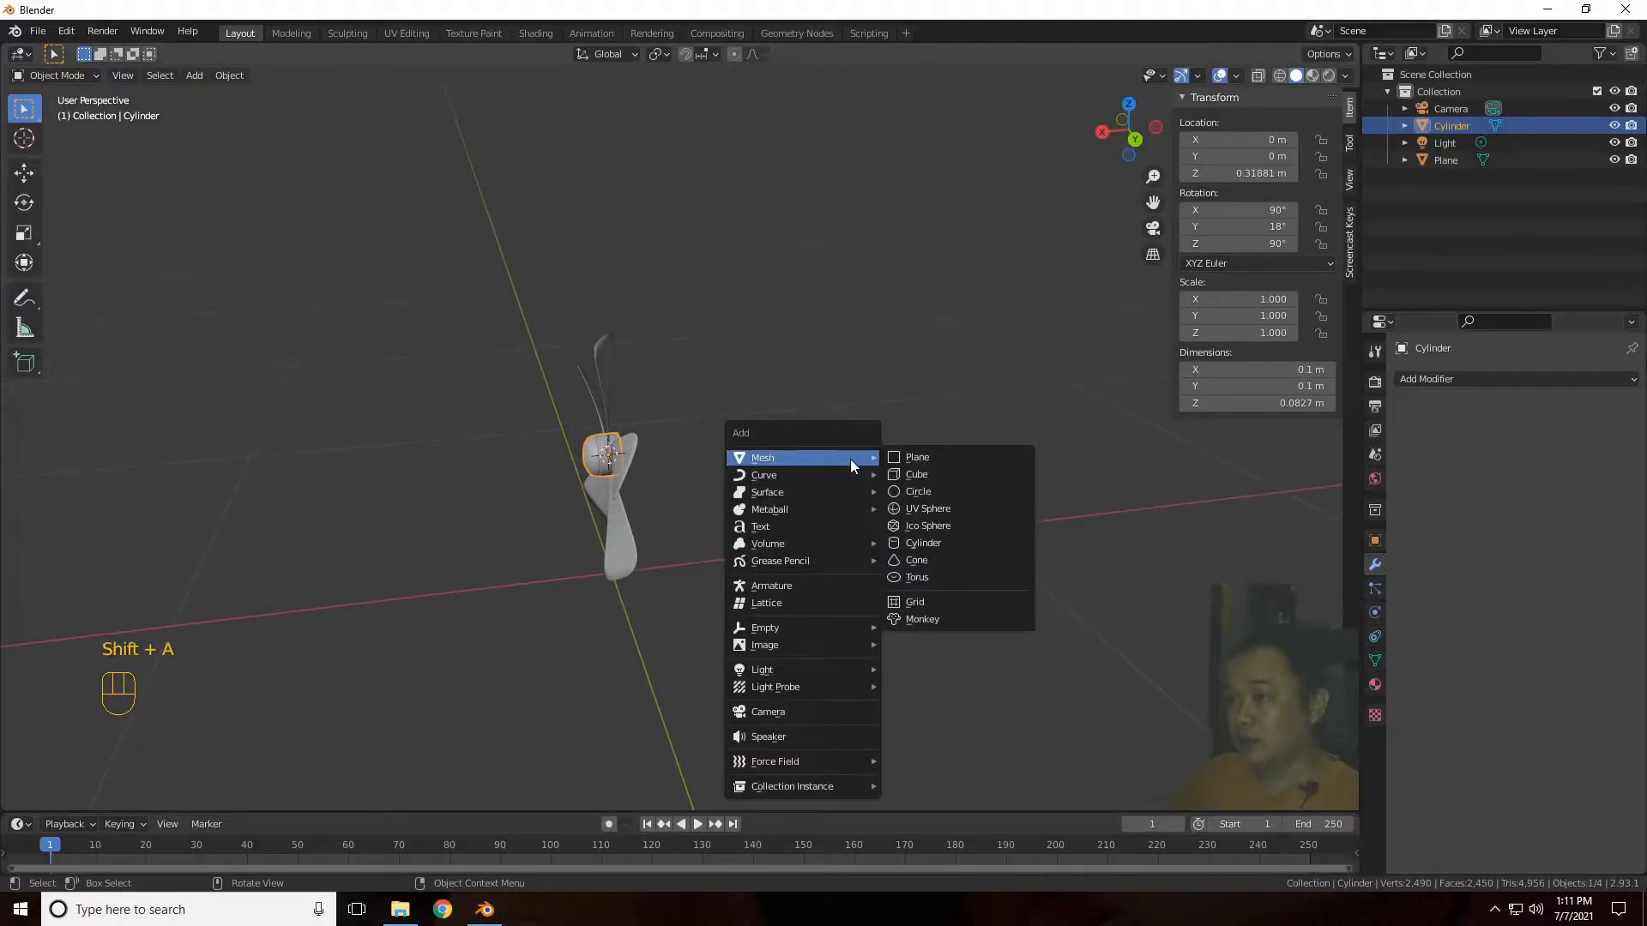
left_click(947, 544)
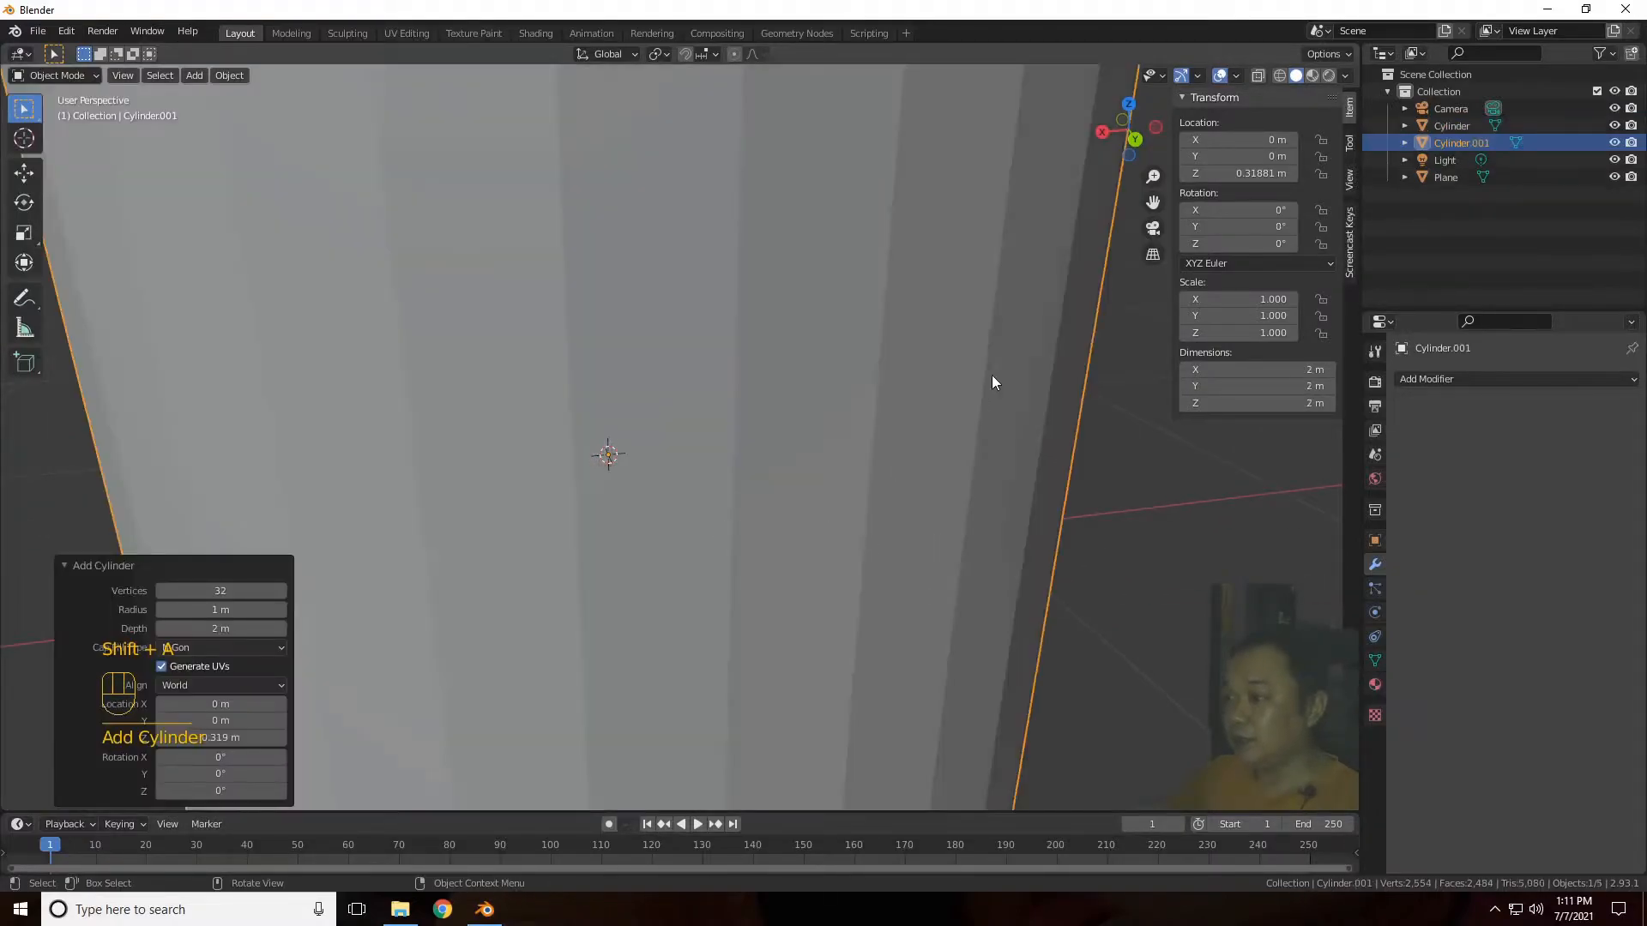
left_click(1254, 224)
type("90")
key("Return")
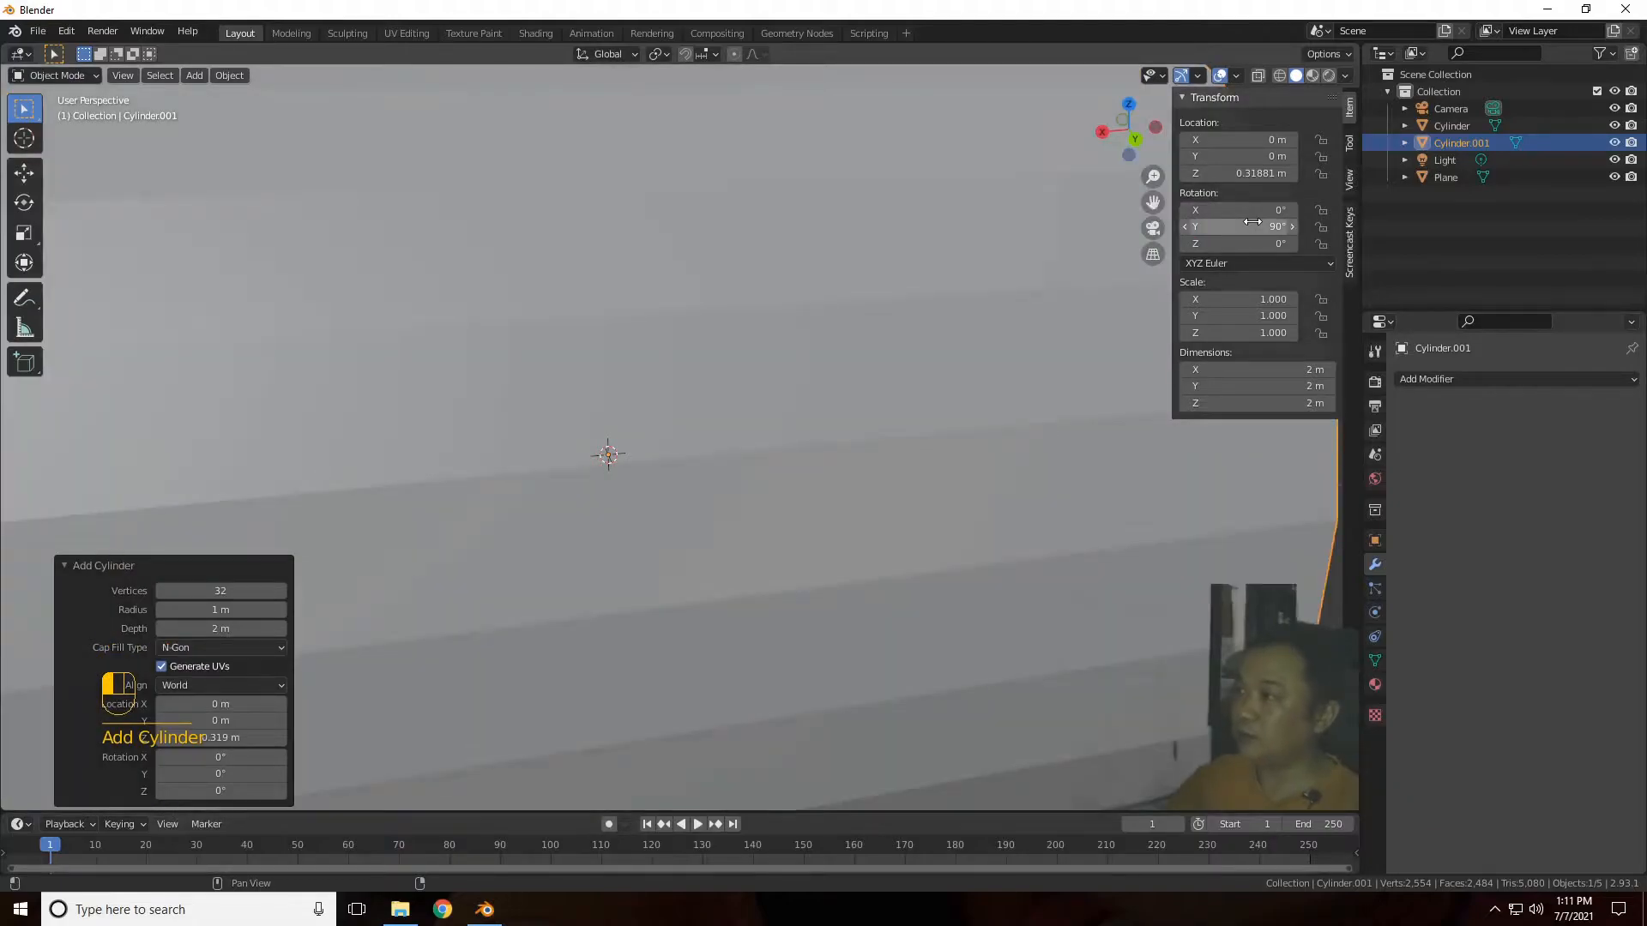
Step: Turn on X-ray and scale the new cylinder uniformly to about 0.65 m so that it encloses the blades
scroll(903, 321, "down", 8)
scroll(904, 296, "up", 3)
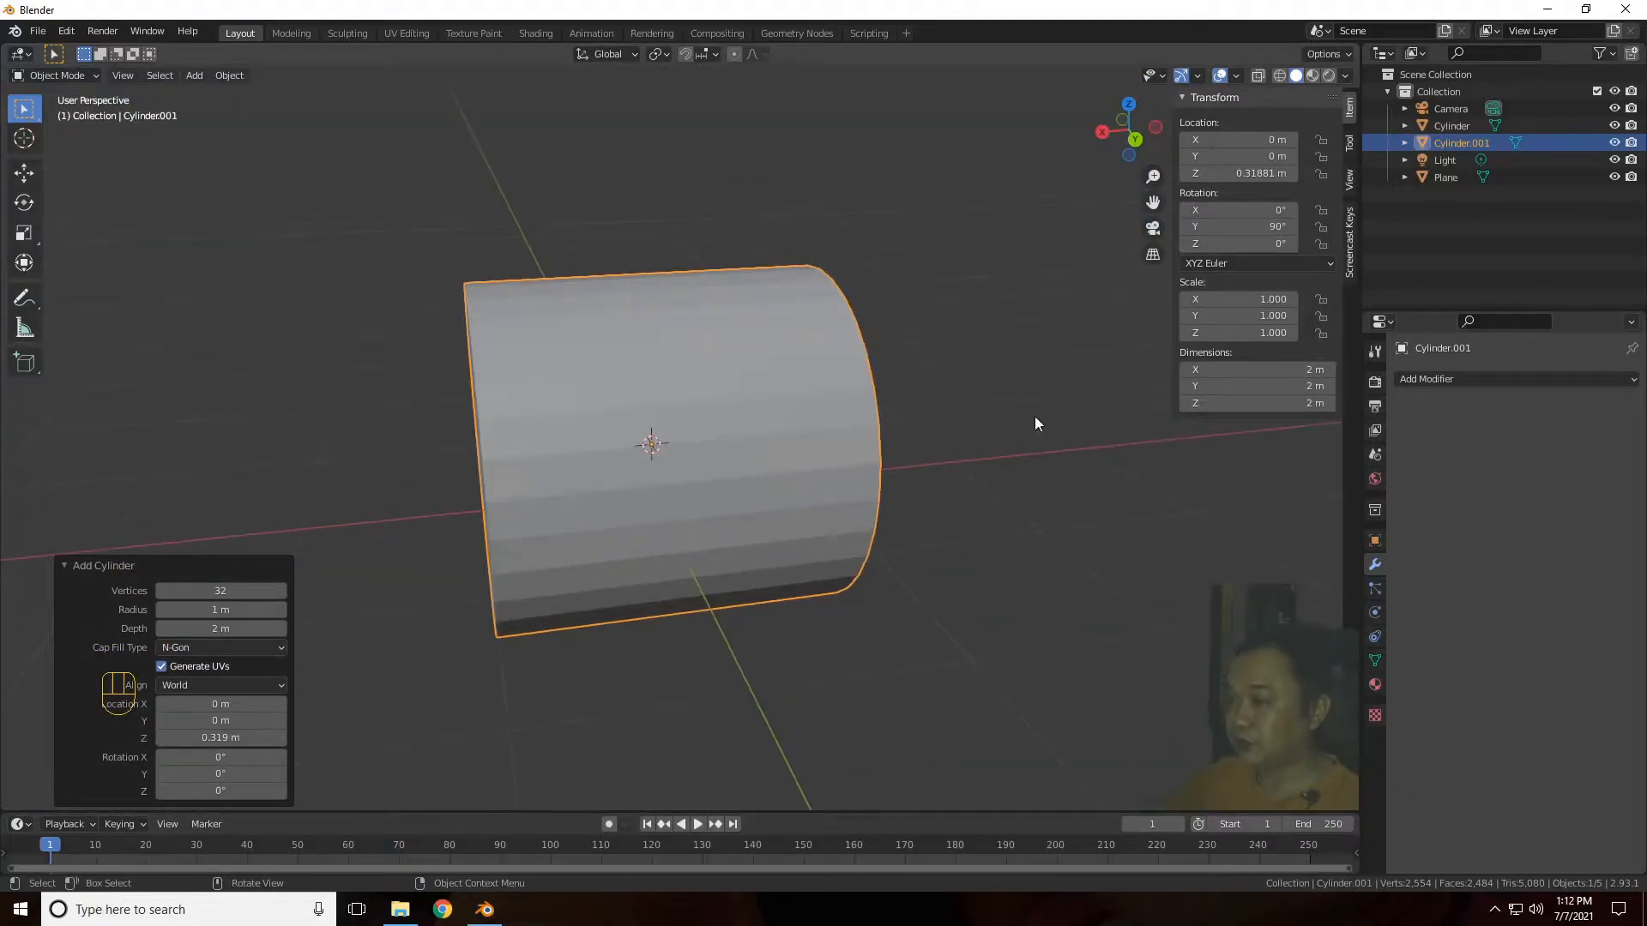
key("s")
left_click(813, 326)
scroll(797, 446, "up", 8)
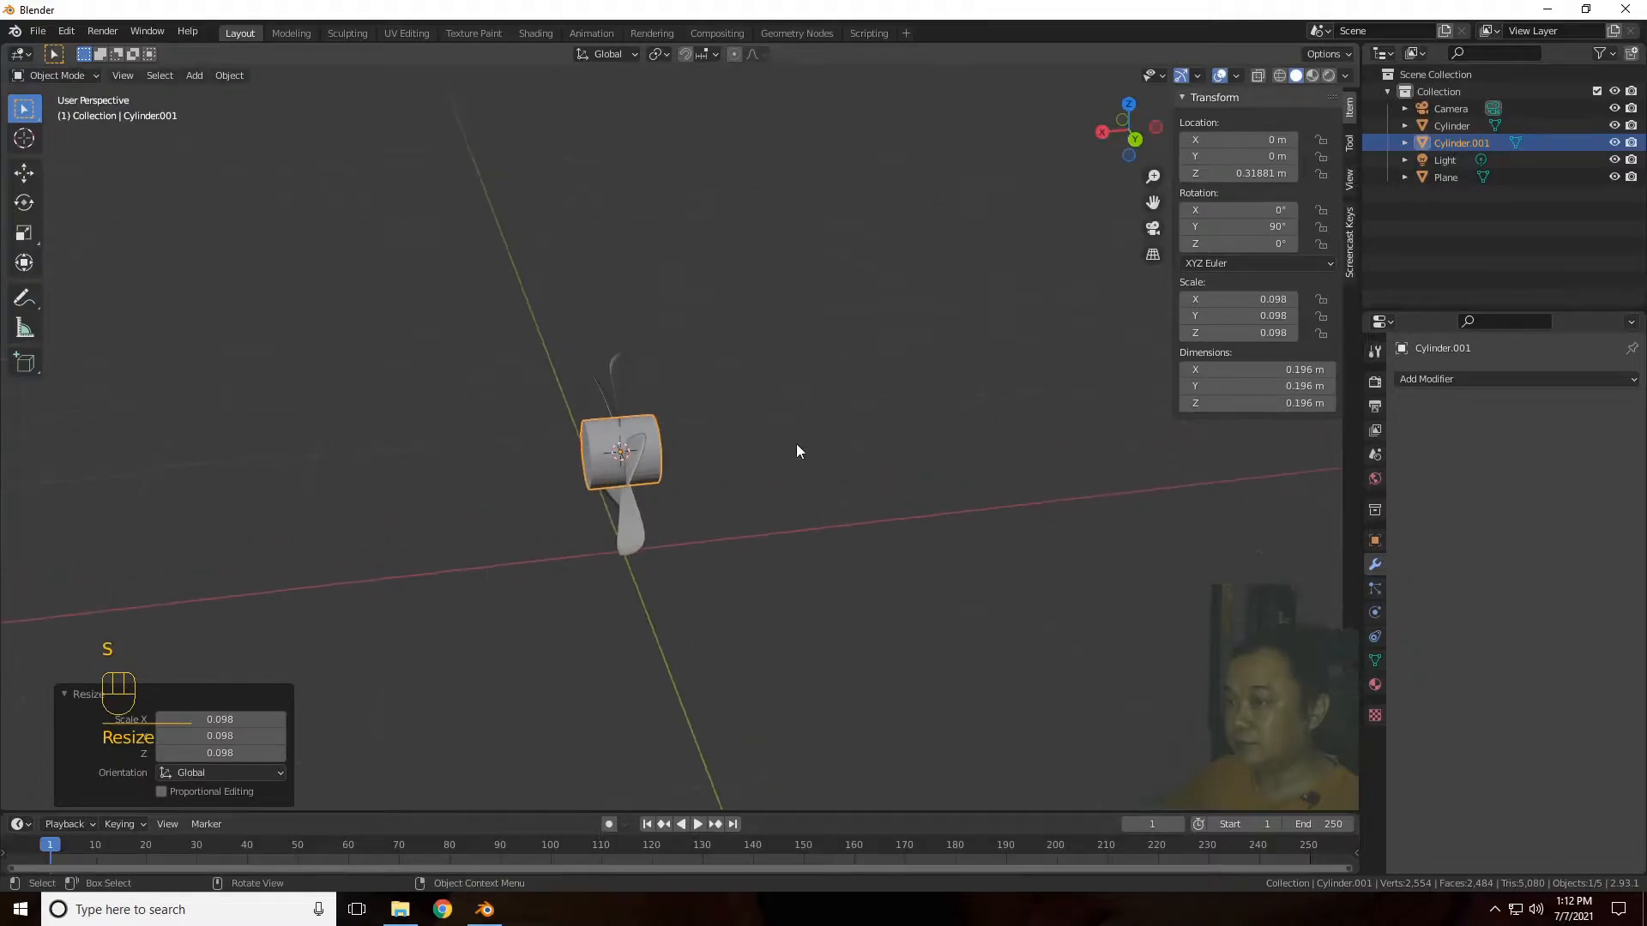
left_click(1258, 76)
key("s")
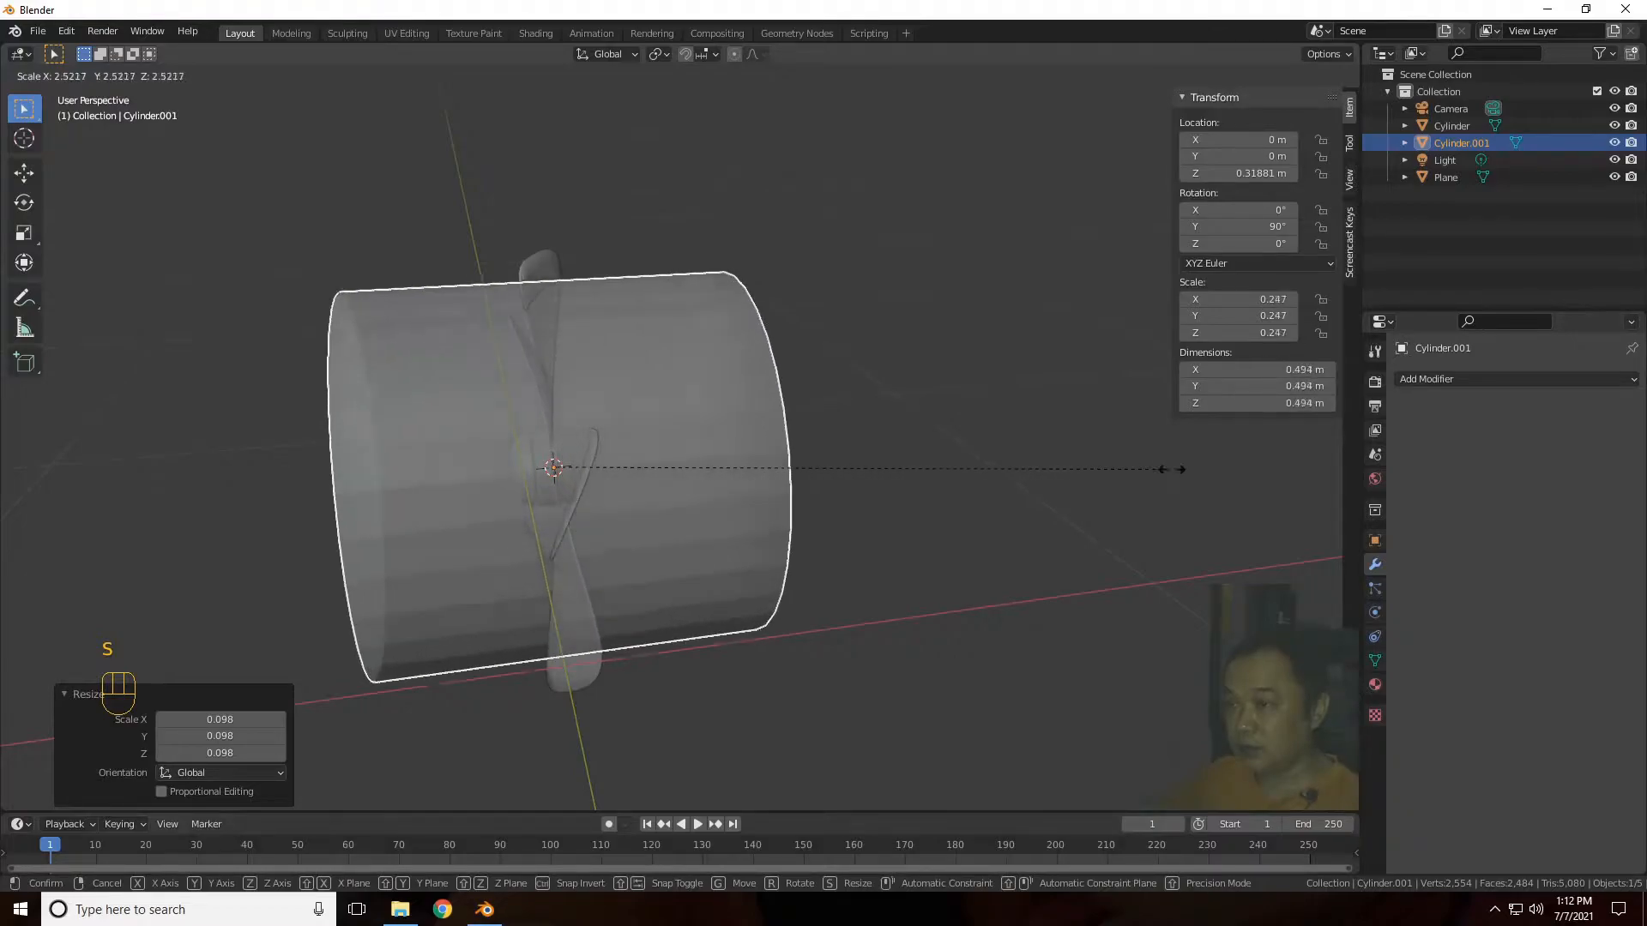
left_click(1340, 462)
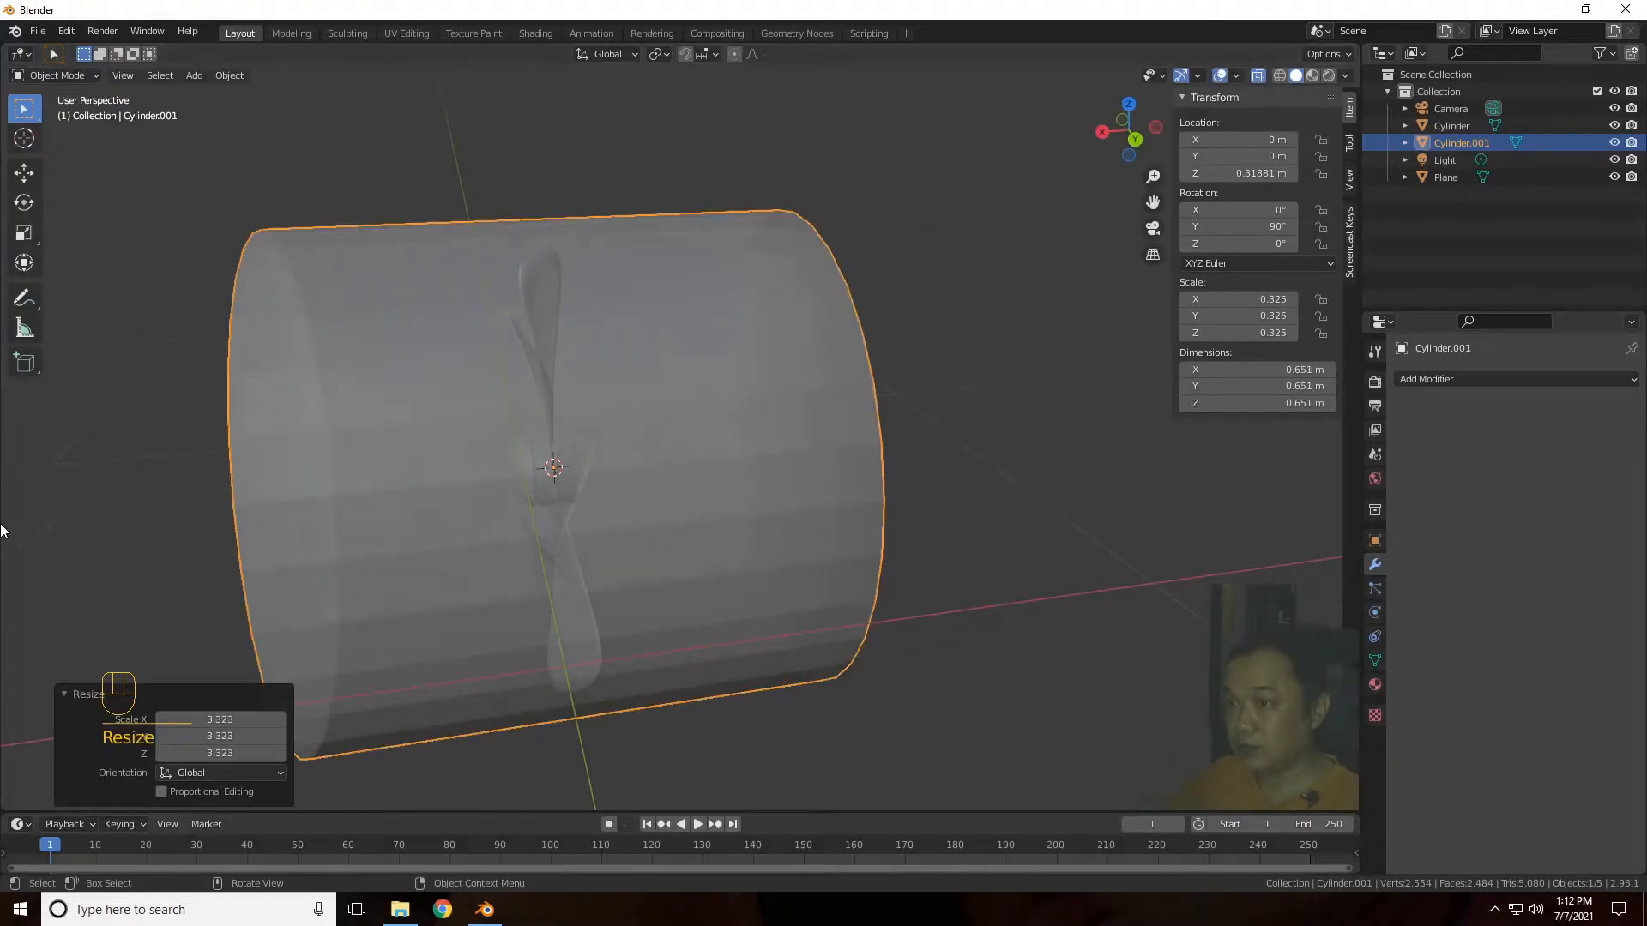
Step: Scale the housing cylinder along the X axis to a depth of about 0.09 m
key("s")
key("x")
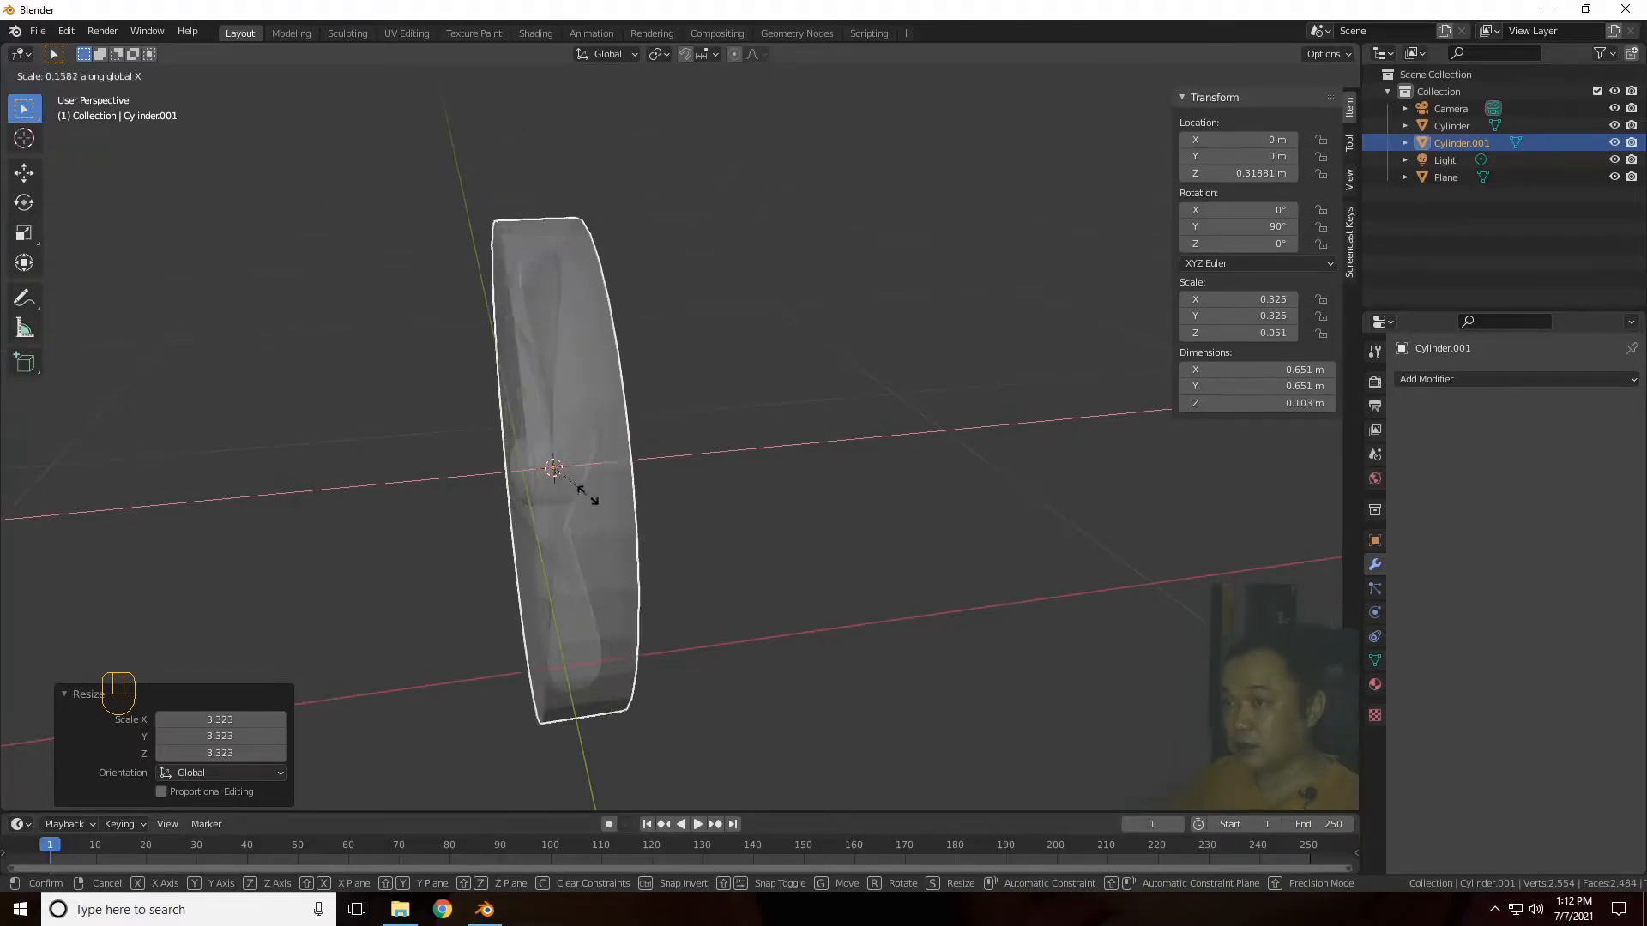
left_click(580, 502)
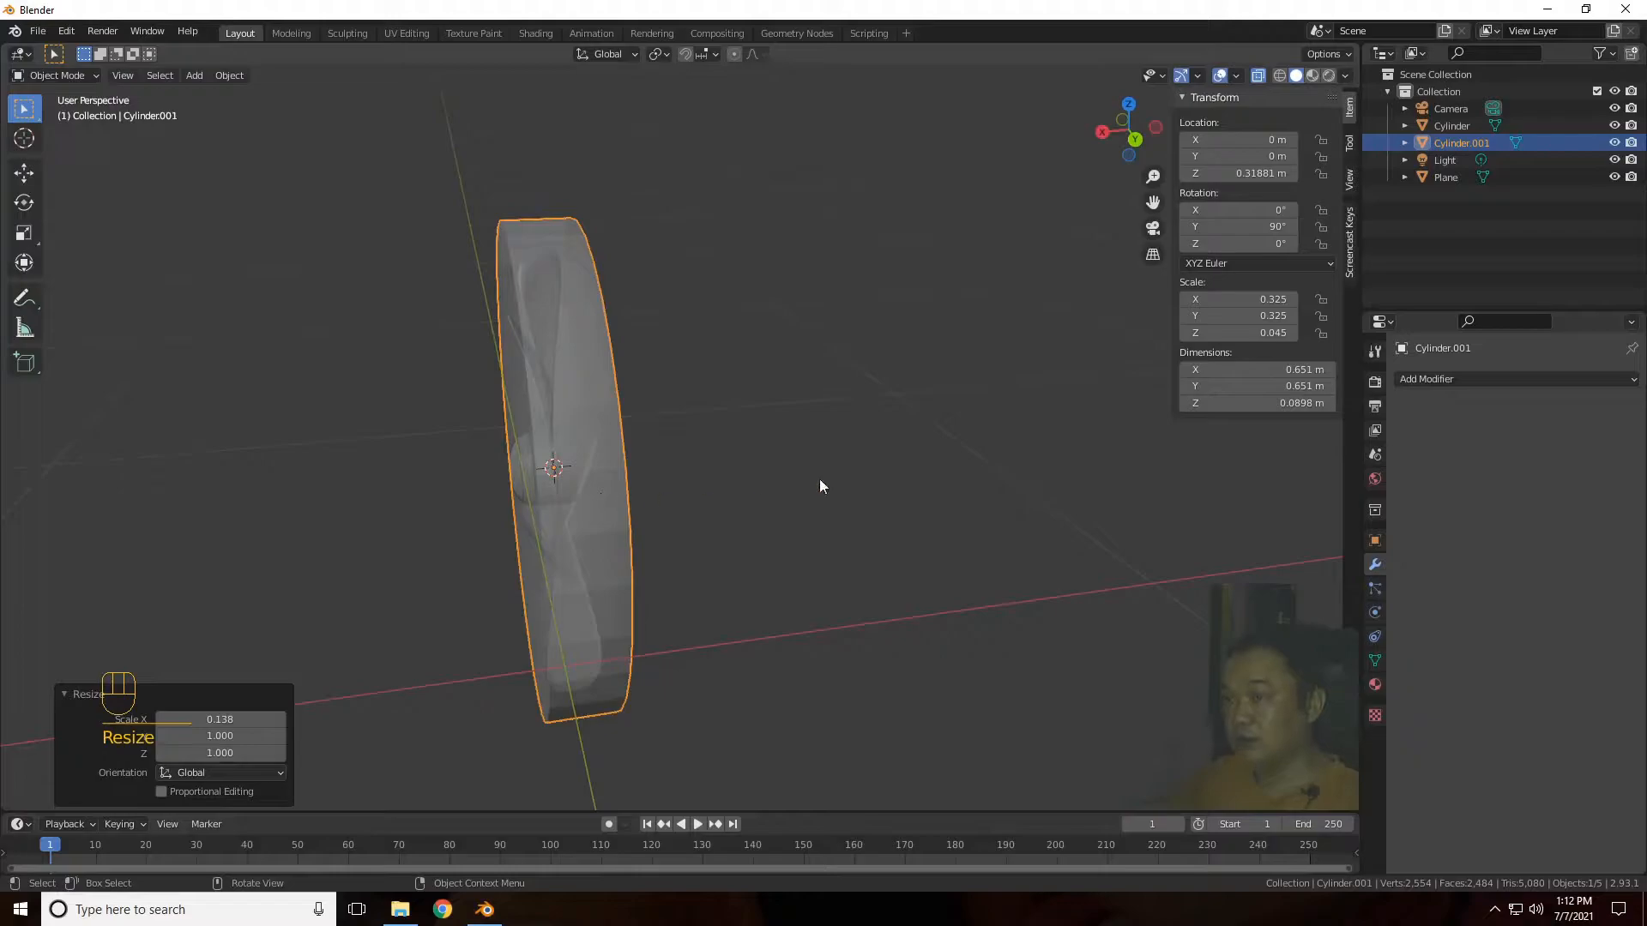
Step: In Edit Mode, select the cylinder's front cap face and inset it by about 0.019 m
key("Tab")
left_click_drag(1143, 127, 924, 320)
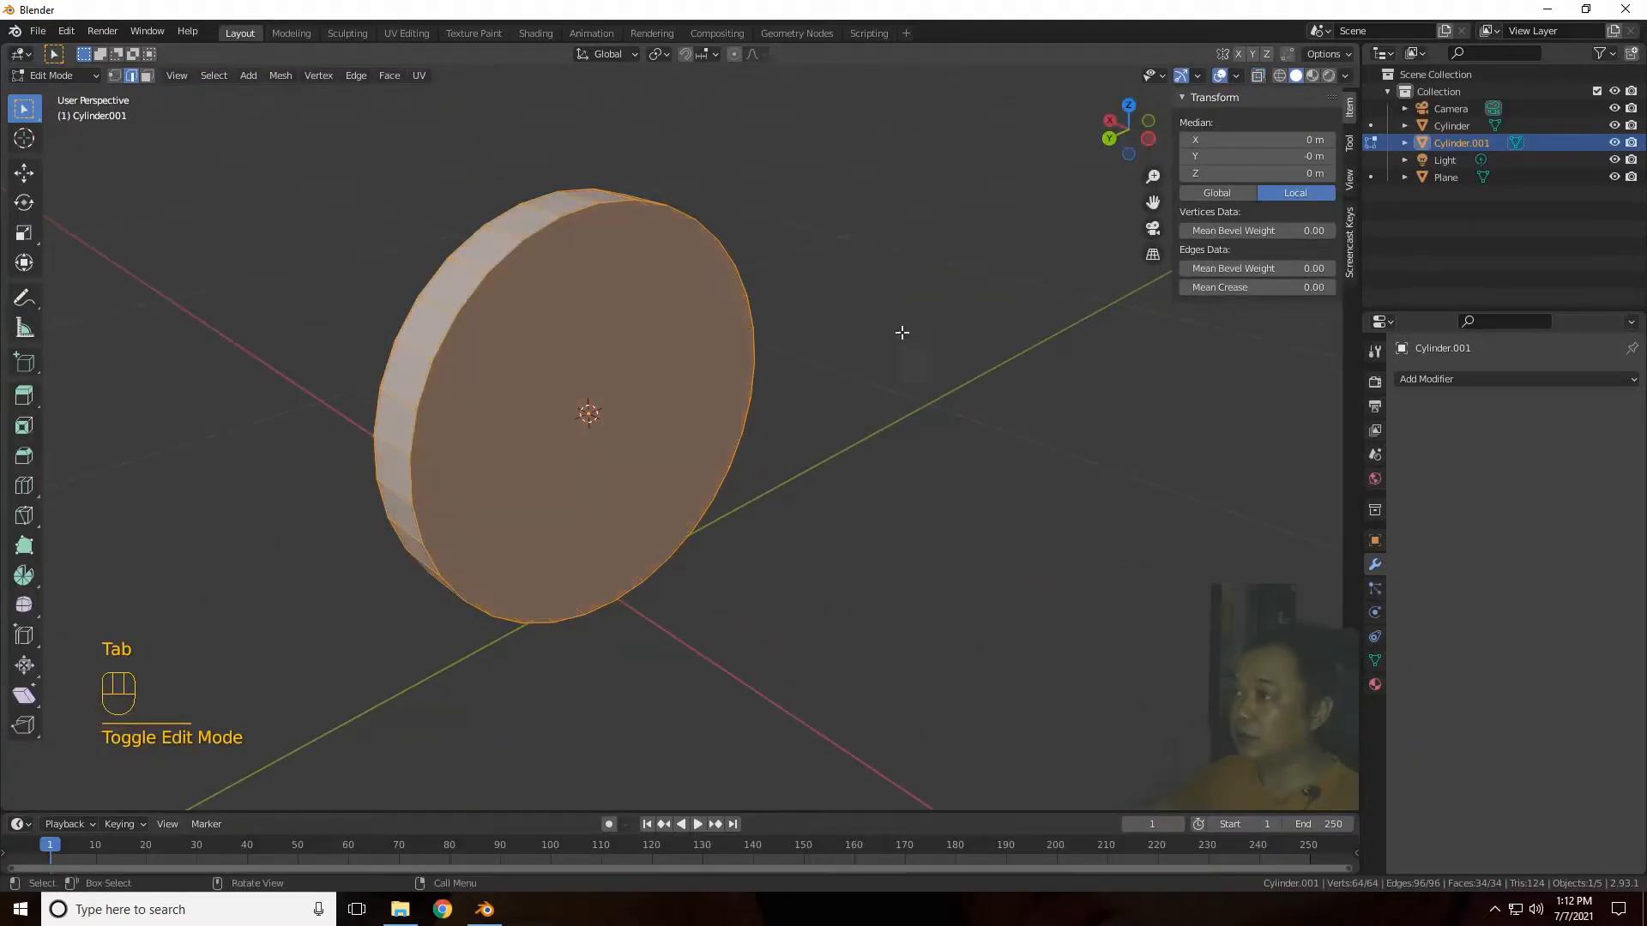
left_click(874, 380)
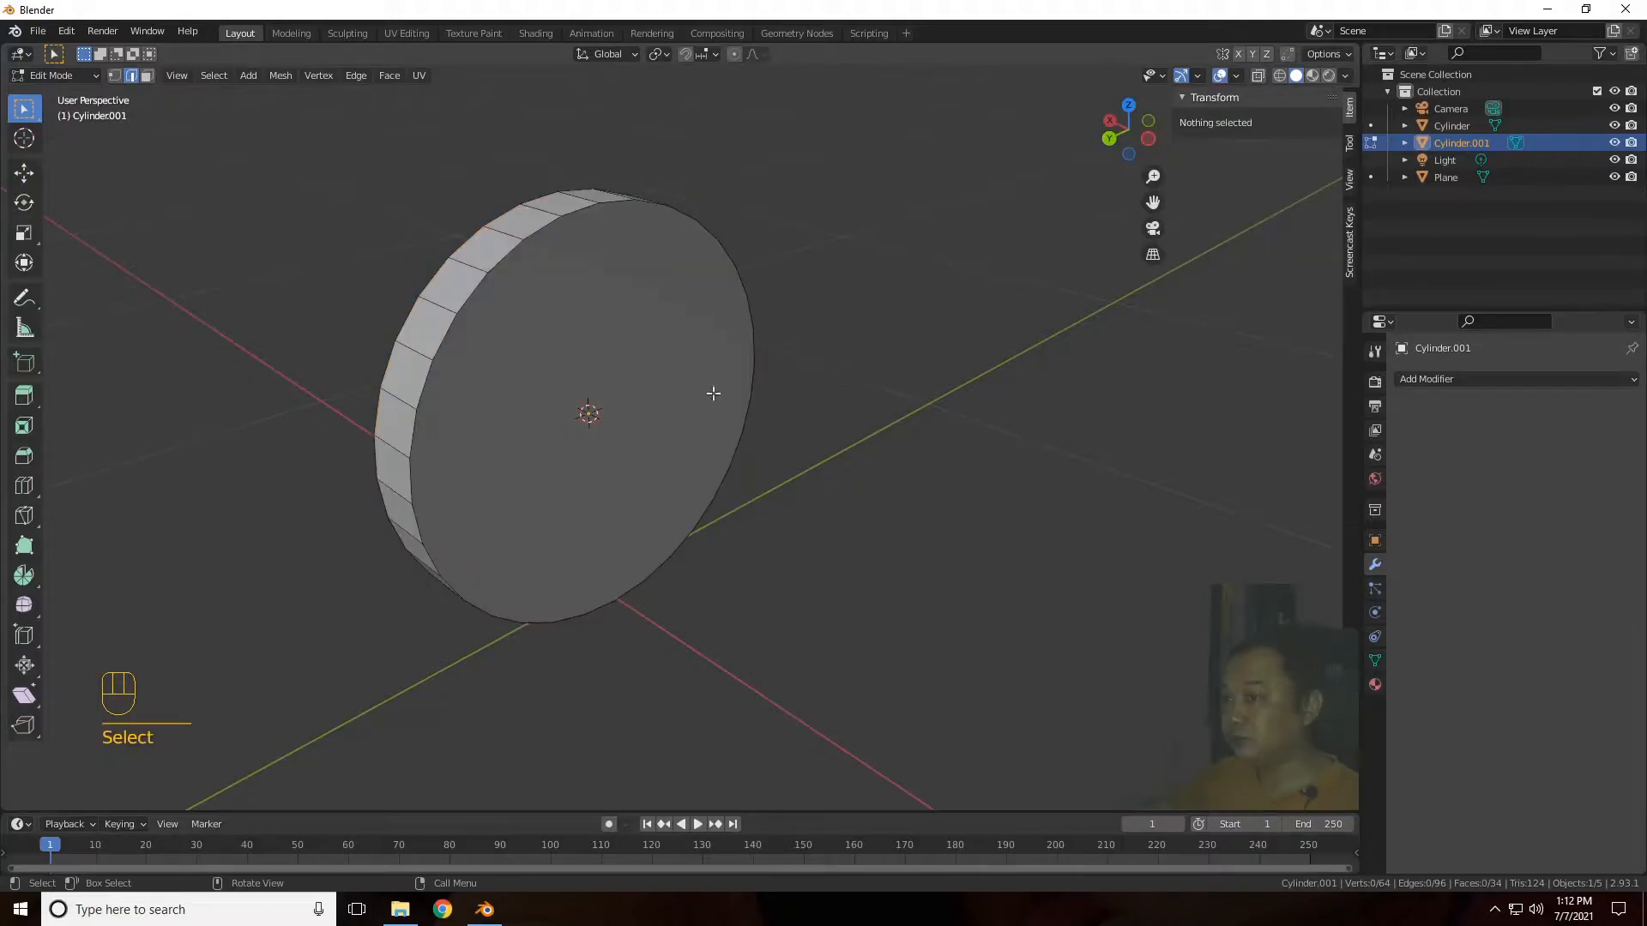
key("3")
left_click(682, 388)
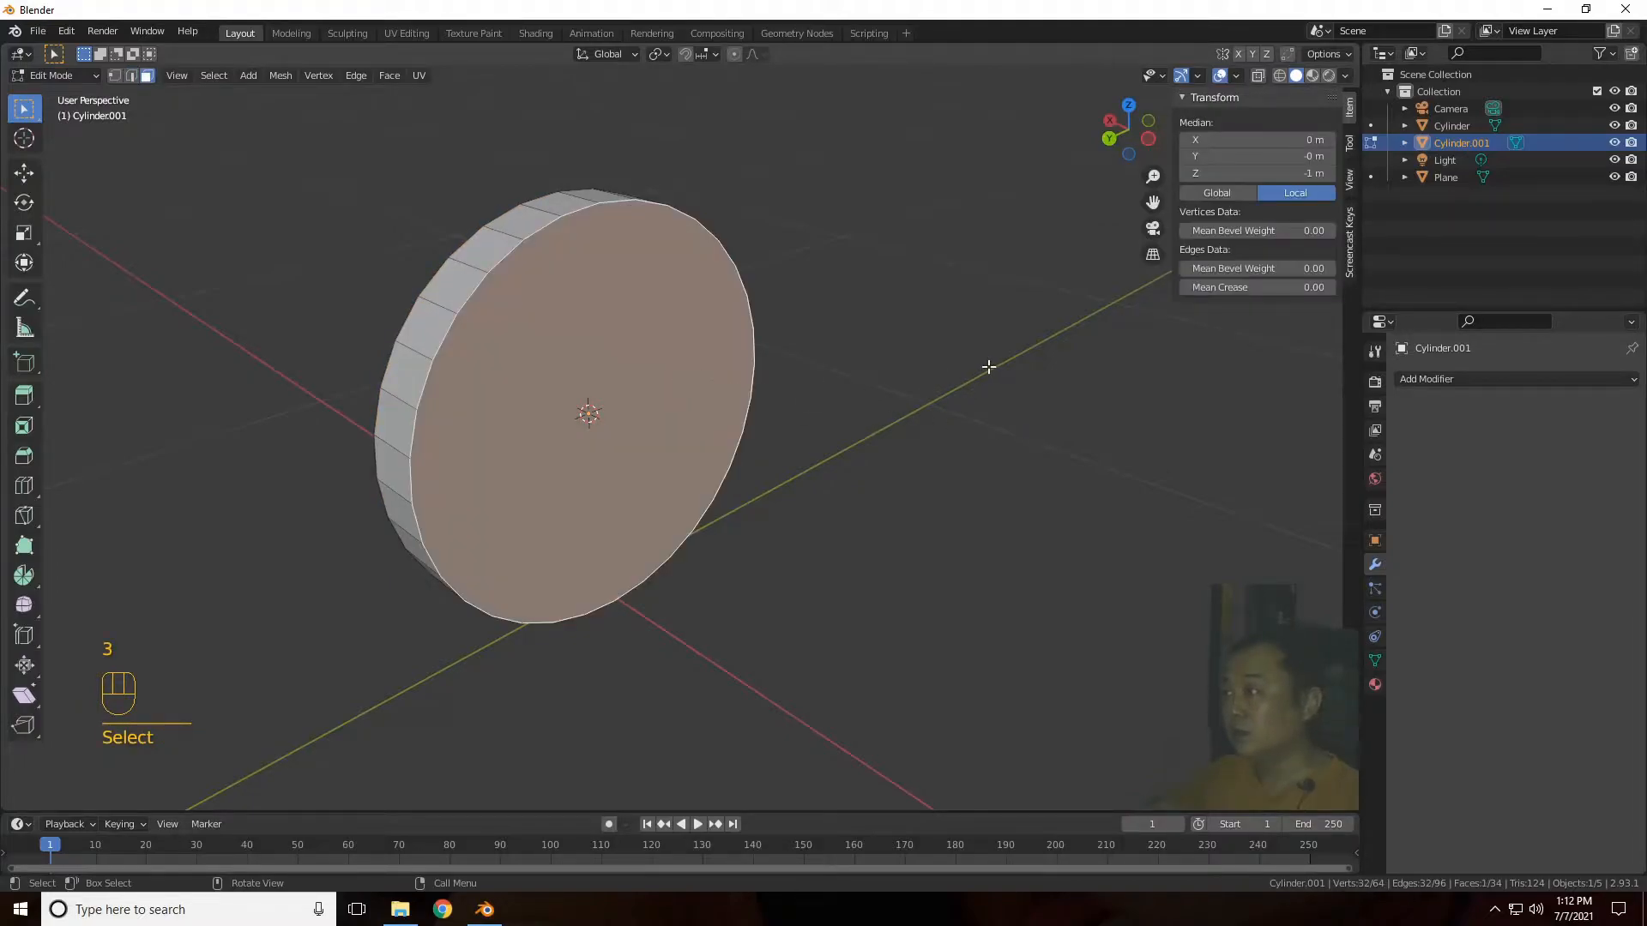
scroll(883, 416, "up", 3)
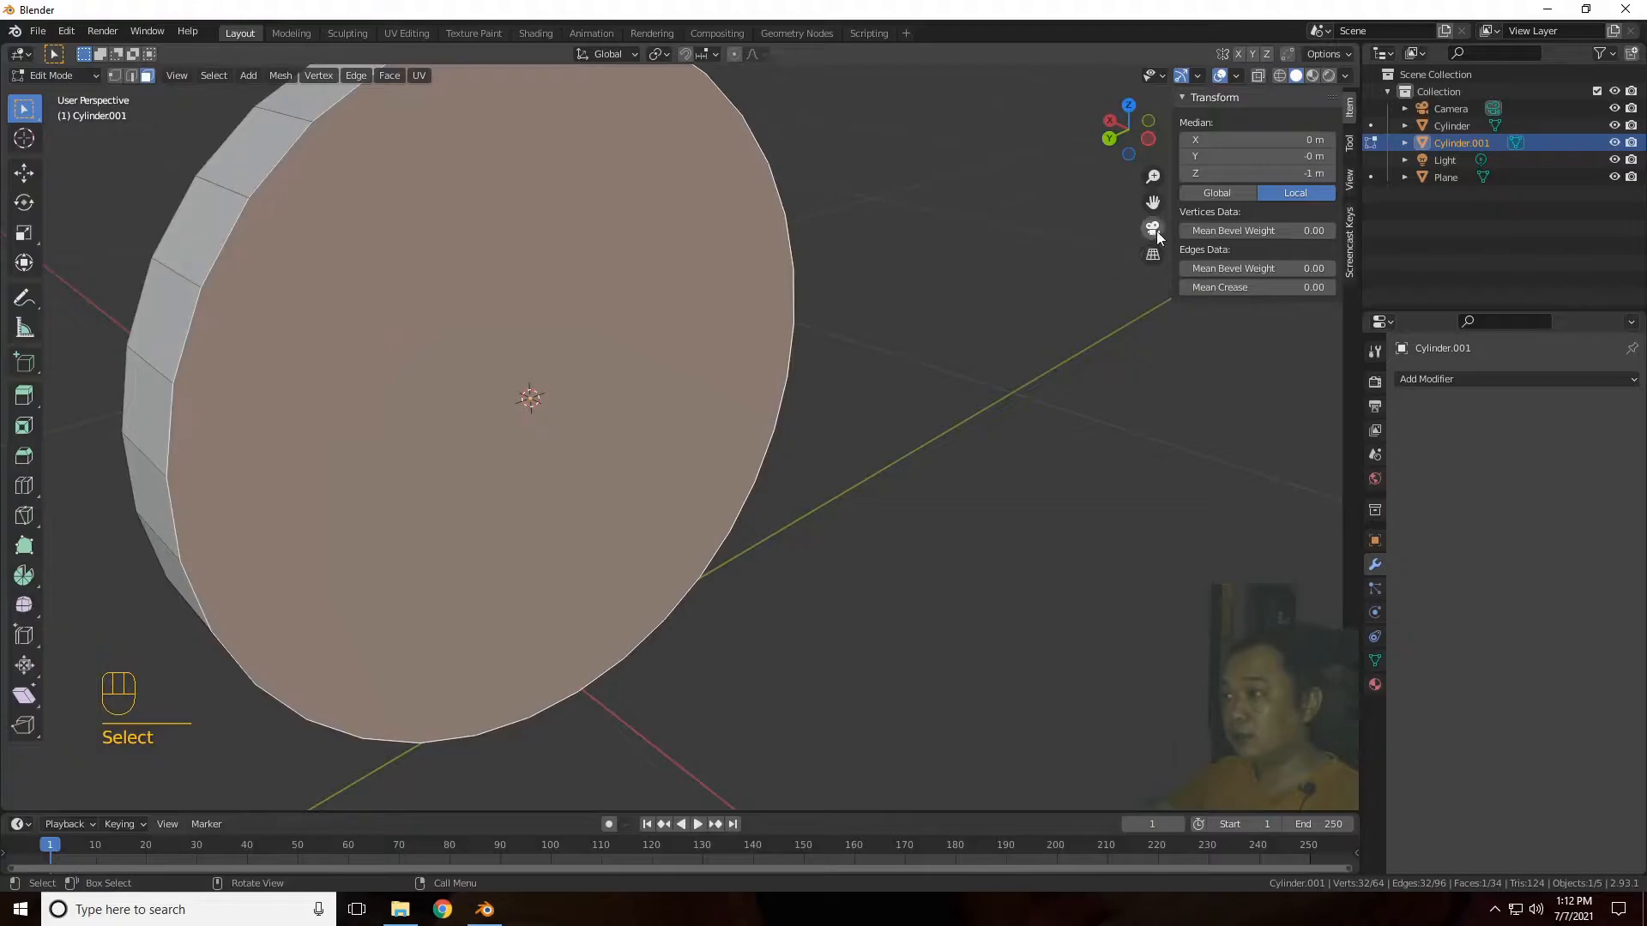
left_click_drag(1152, 202, 1084, 280)
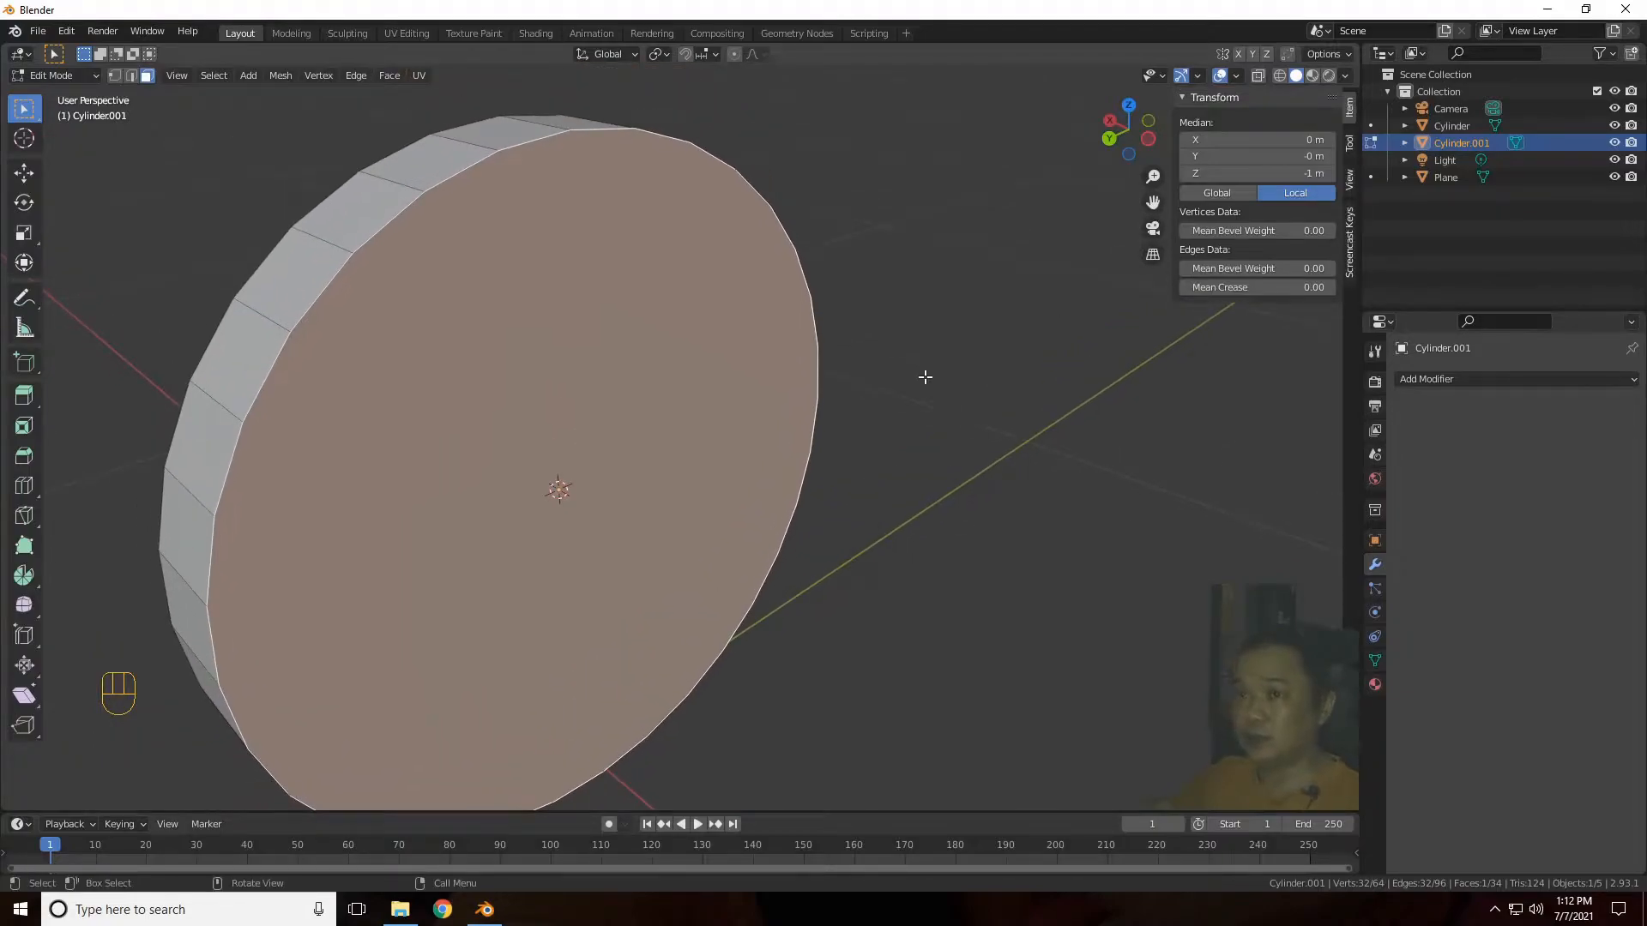
key("i")
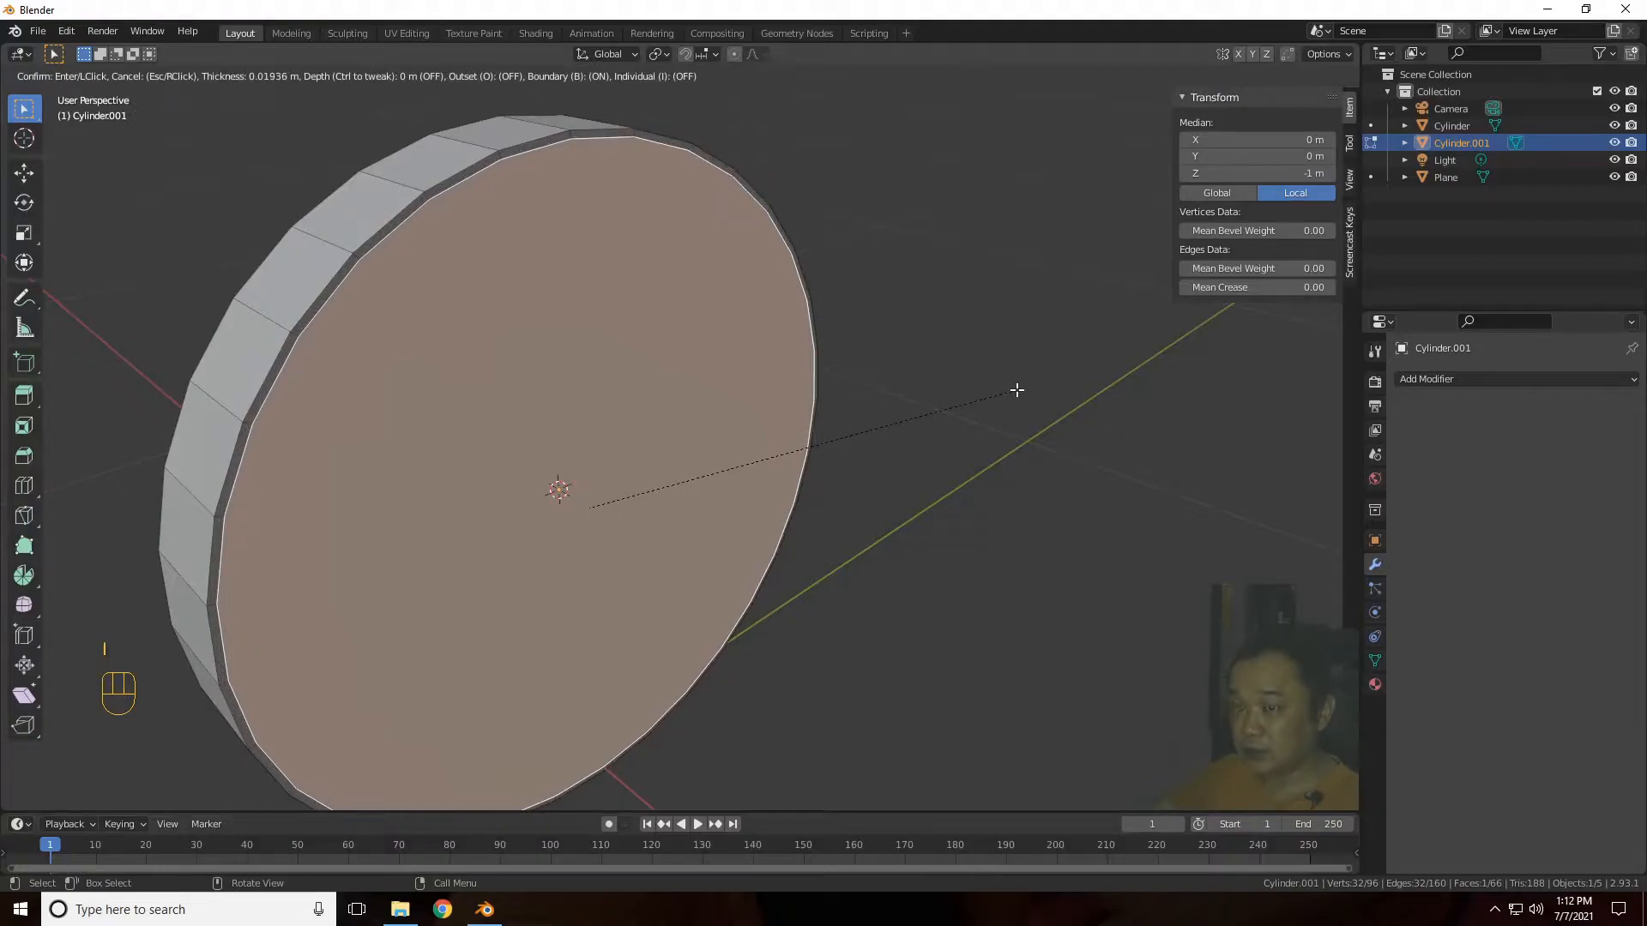
left_click(1015, 387)
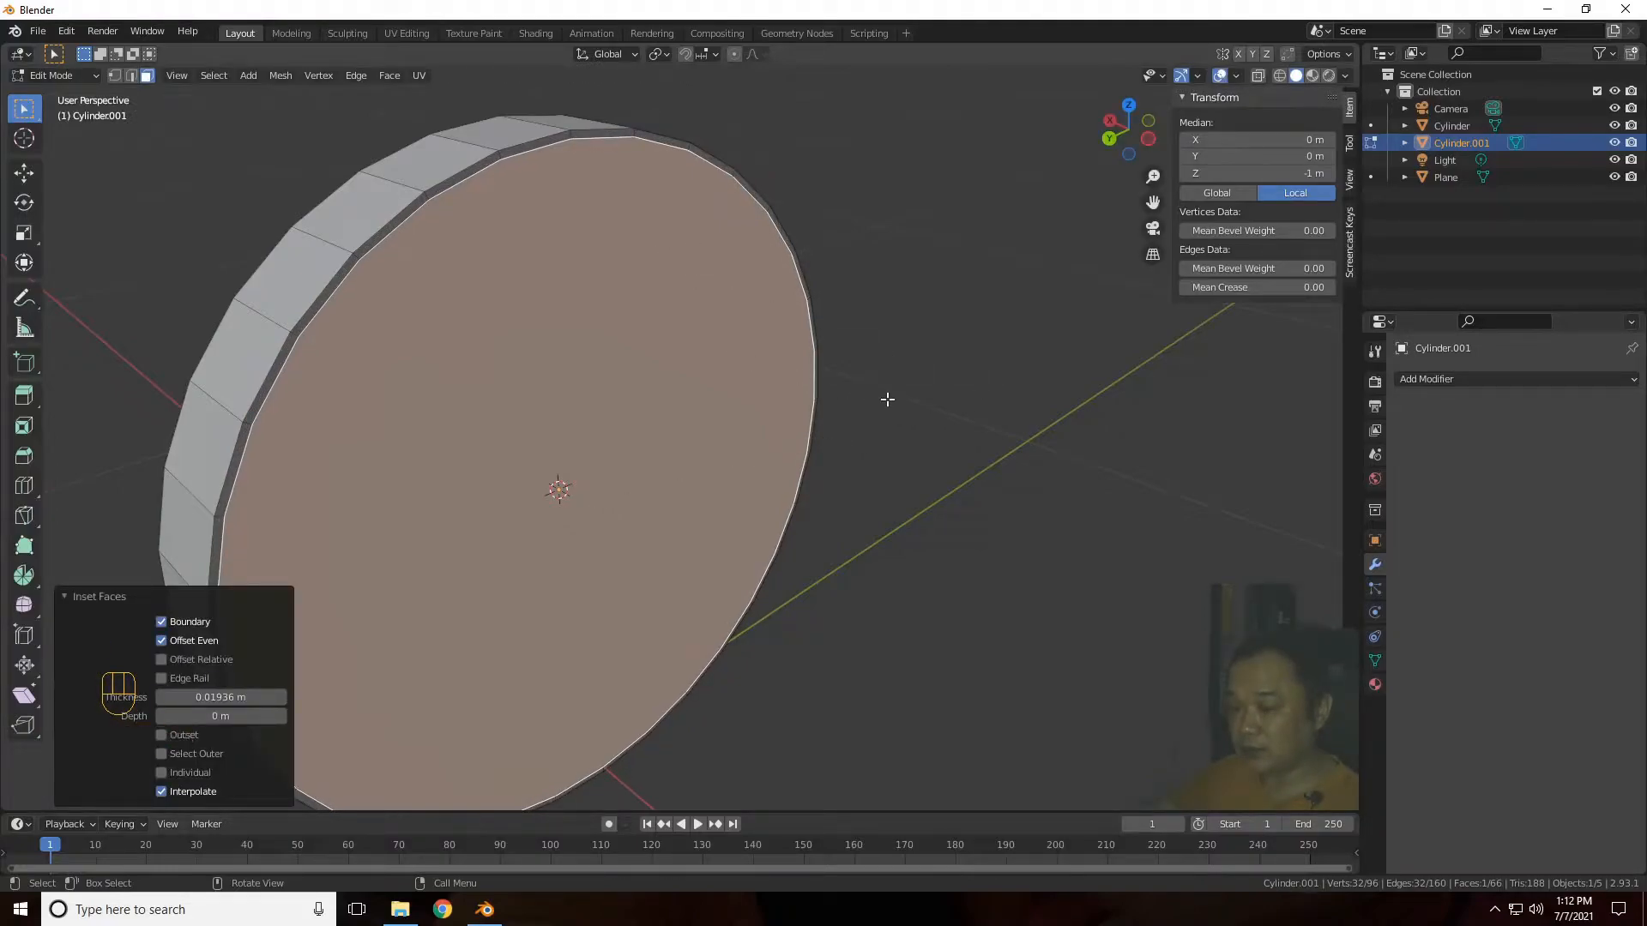
Step: Extrude the inset face outward about 0.088 m and scale its end face uniformly to about 0.177
key("e")
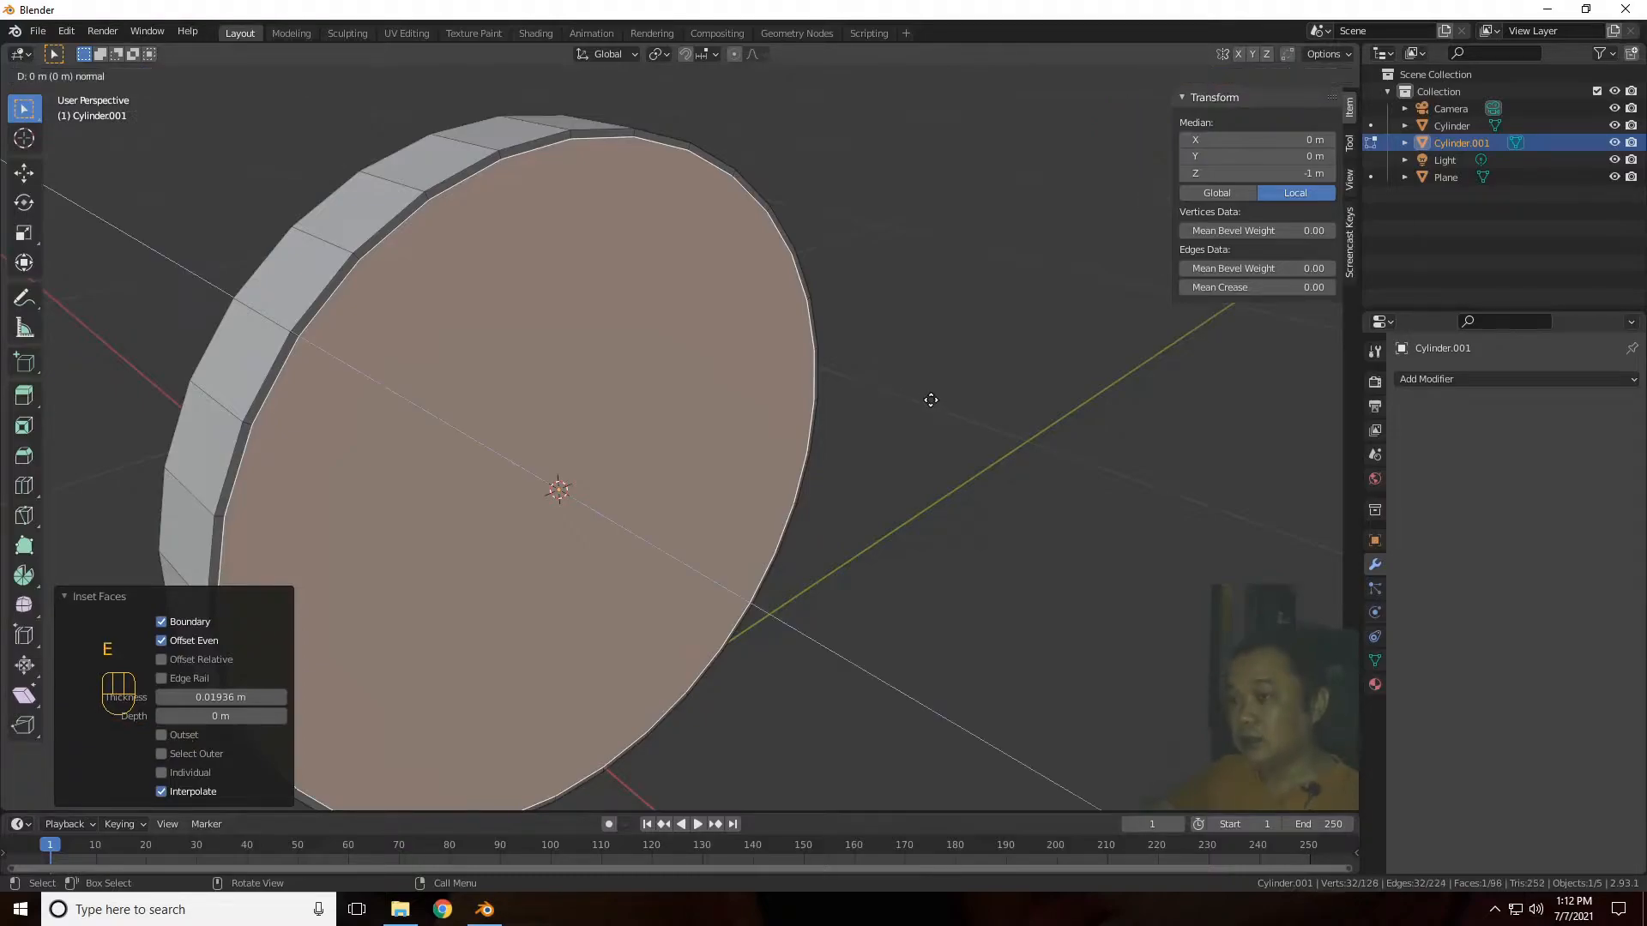
left_click(996, 443)
key("s")
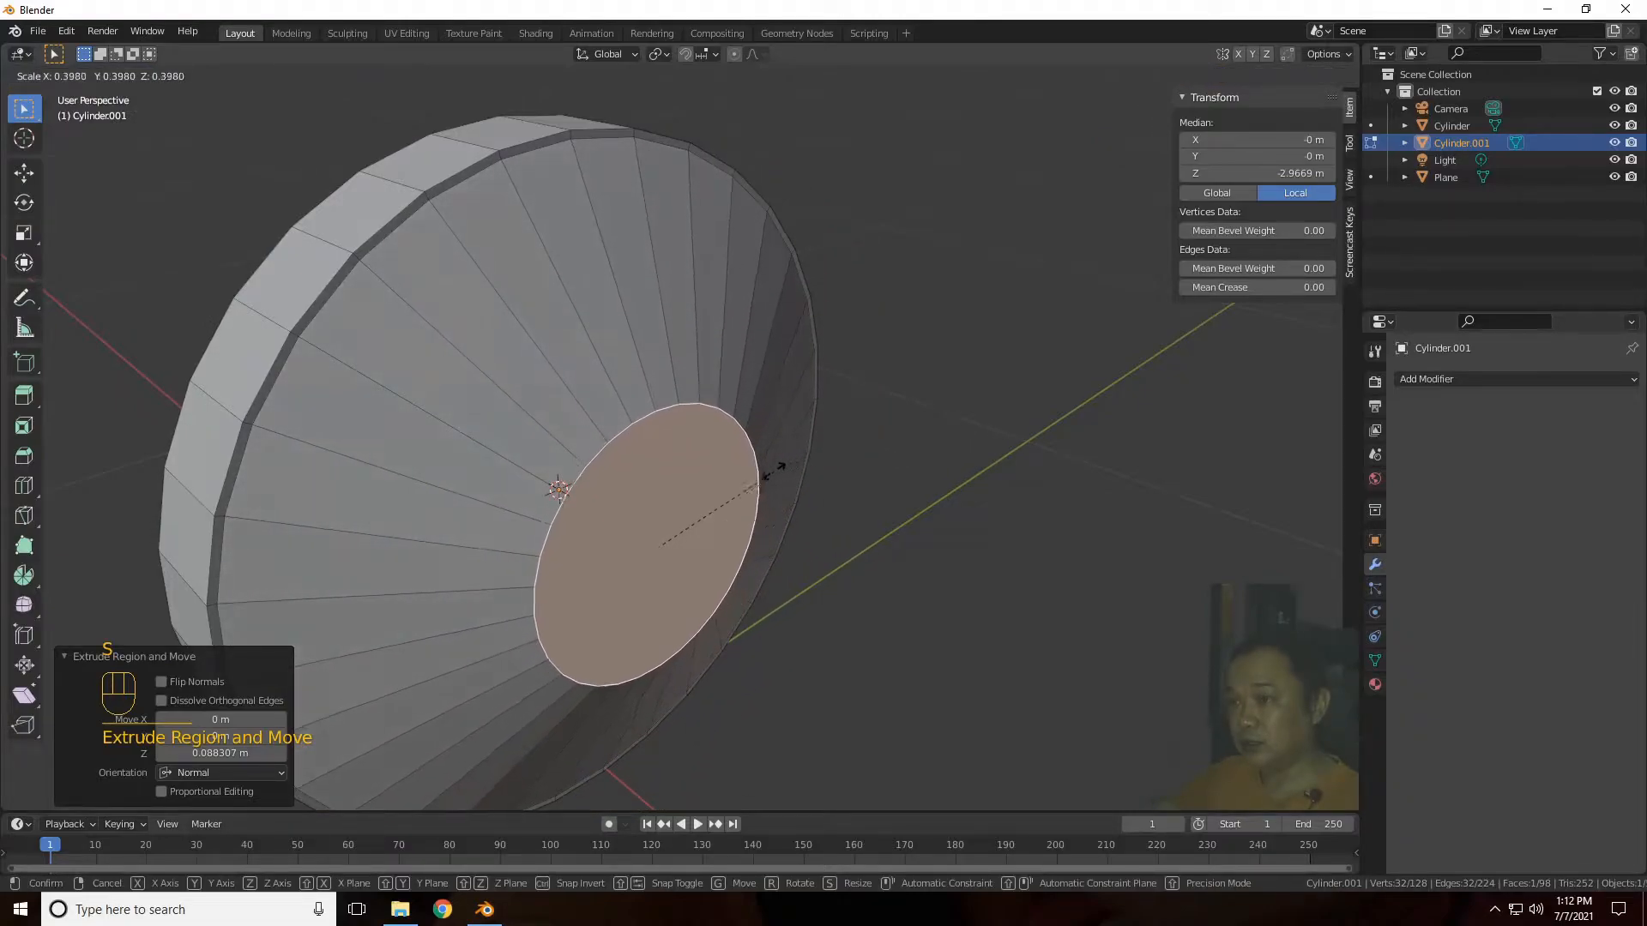
left_click(722, 537)
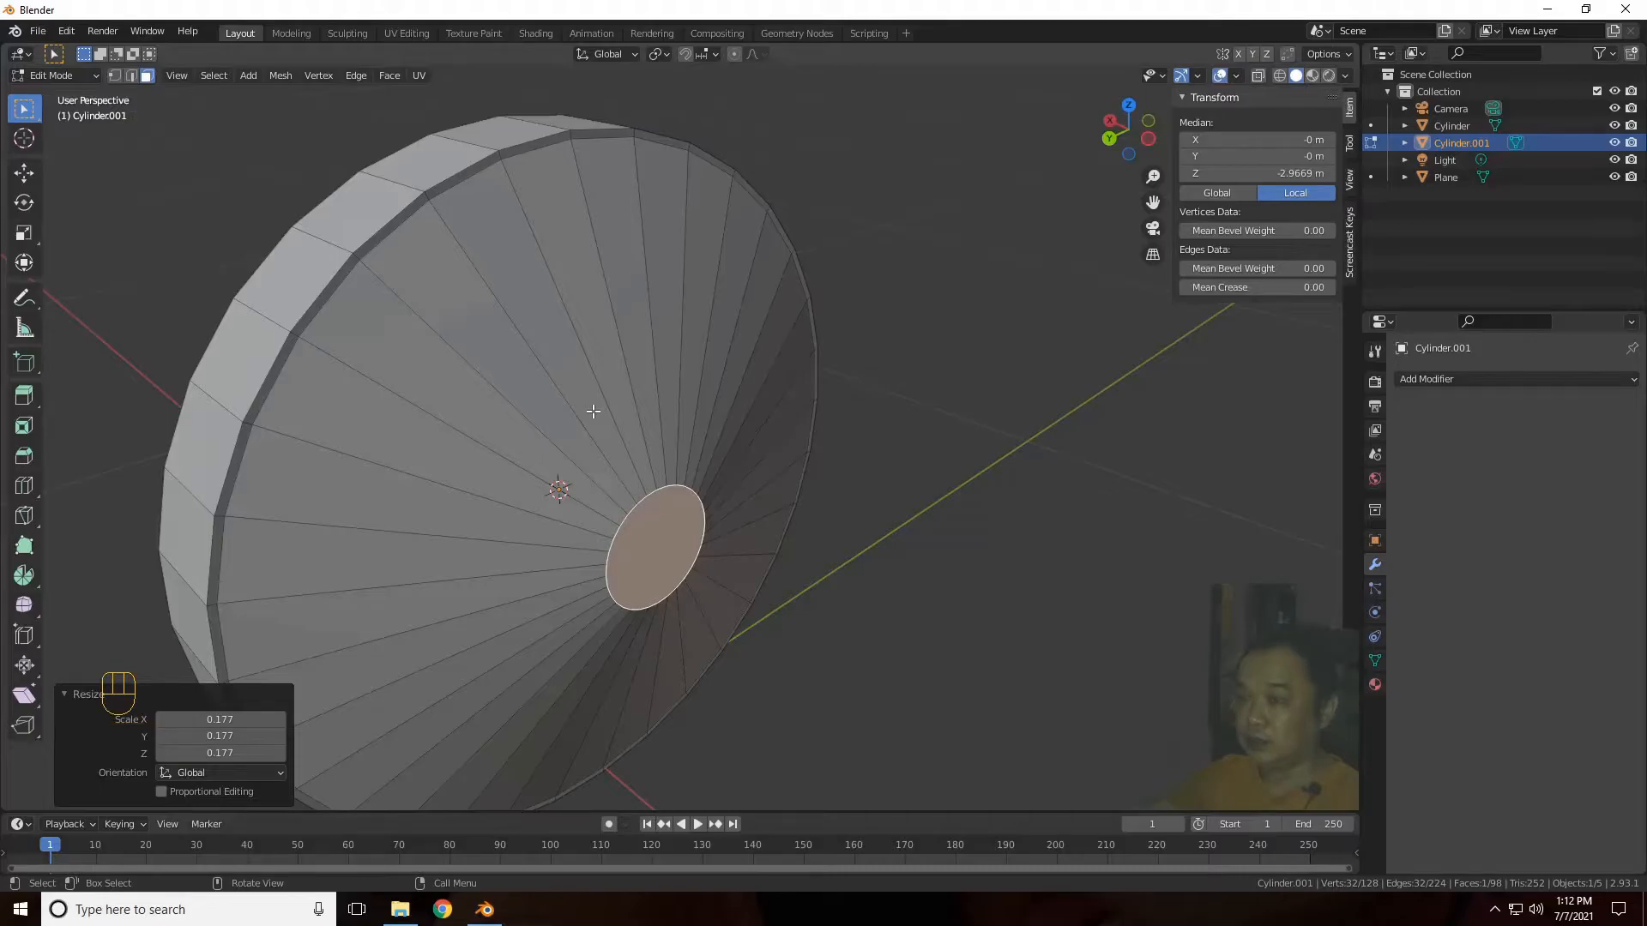
Step: Add four unslid loop cuts around the extruded cone and set their smoothness to 0.120
key("ctrl+r")
scroll(598, 407, "up", 6)
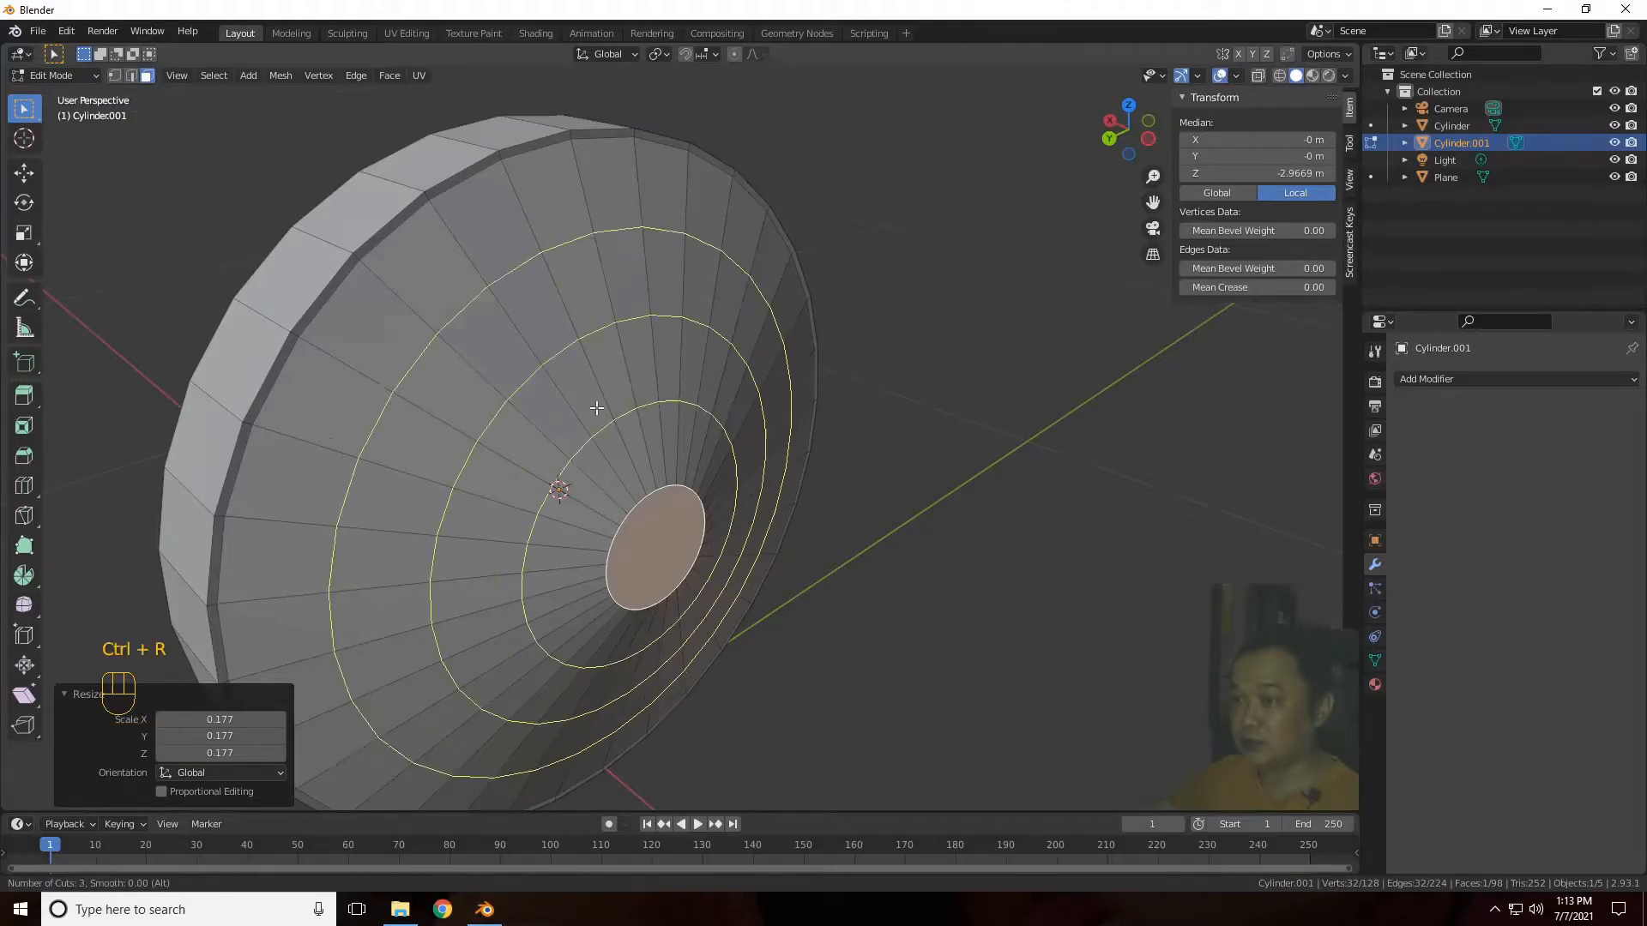
scroll(598, 407, "down", 2)
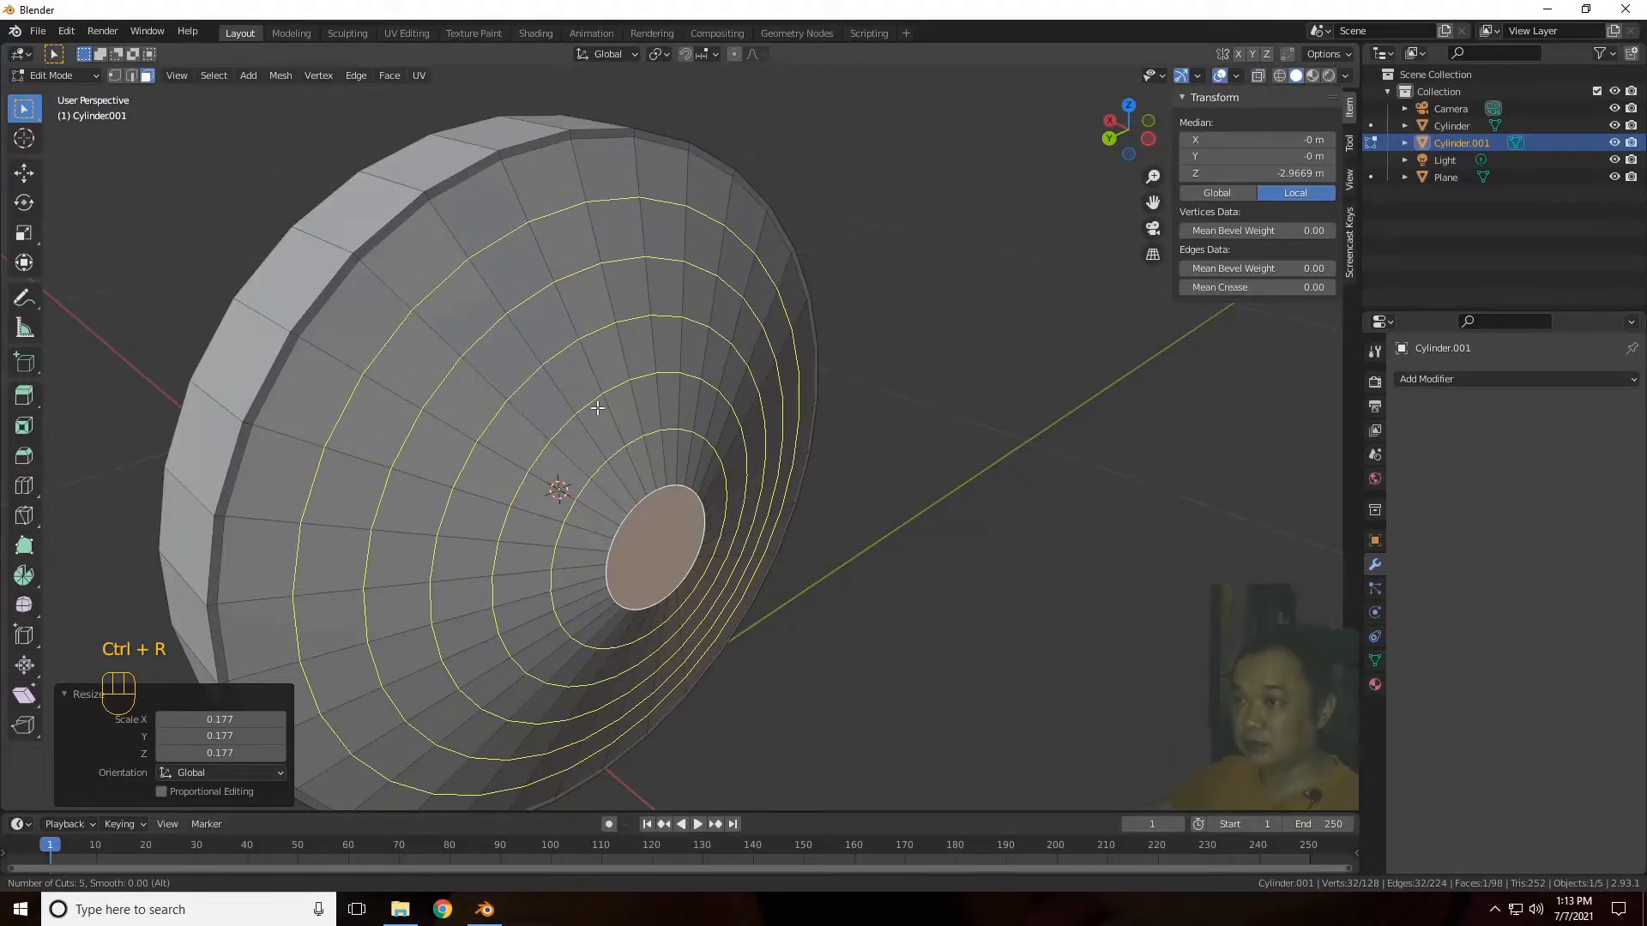
scroll(597, 407, "down", 2)
scroll(598, 408, "up", 1)
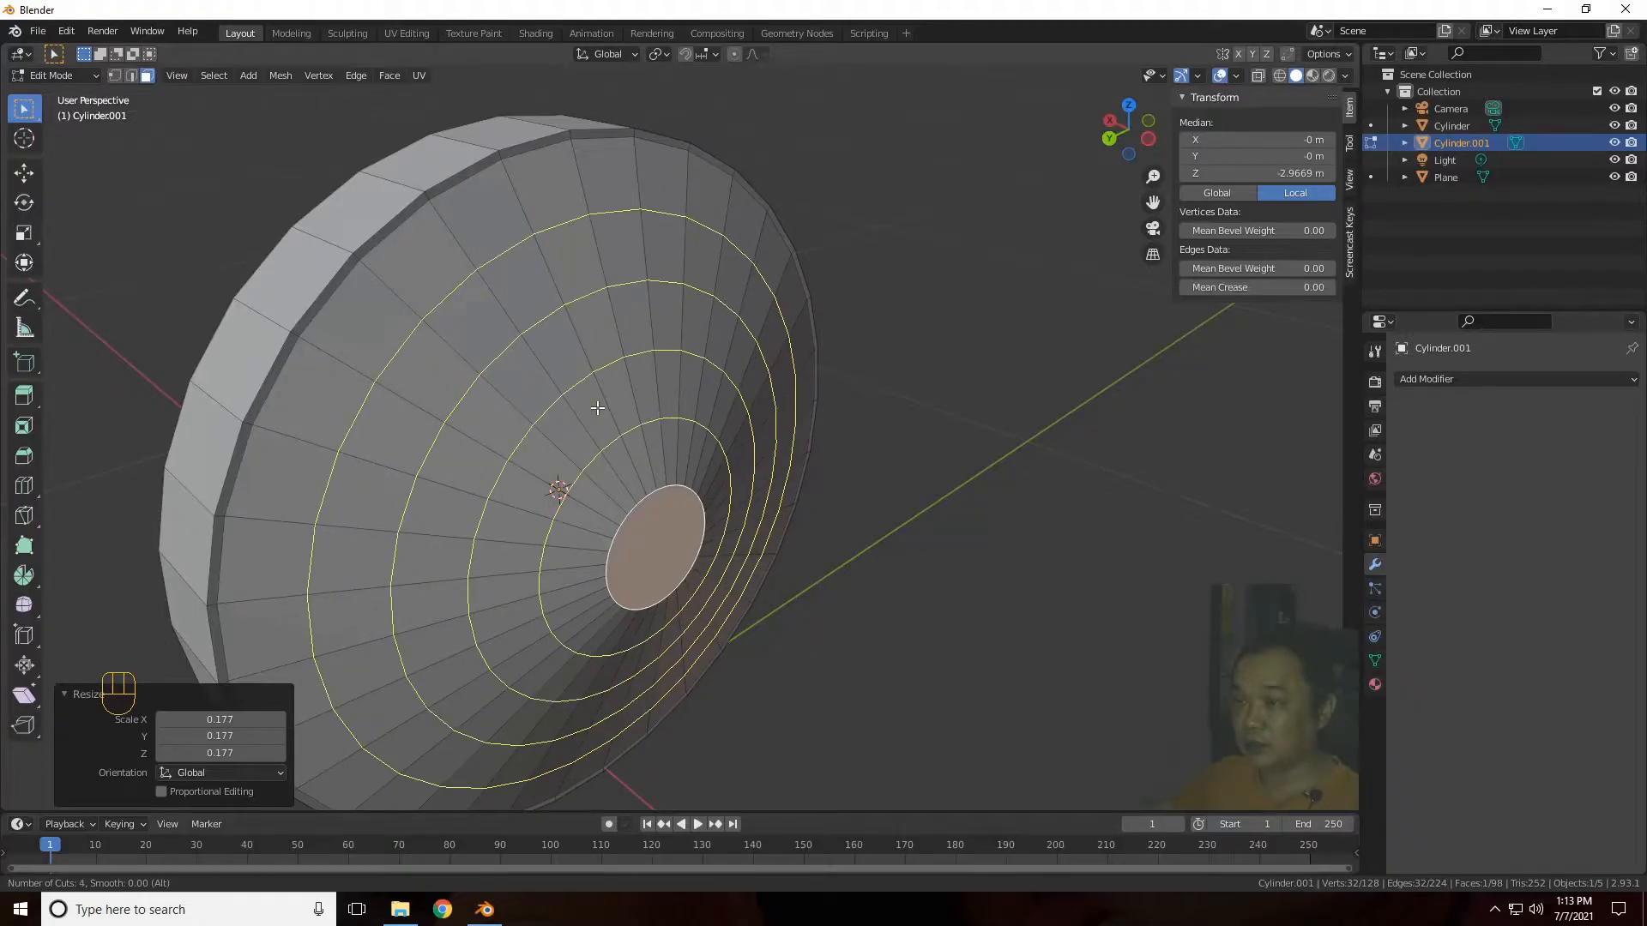
scroll(598, 407, "down", 1)
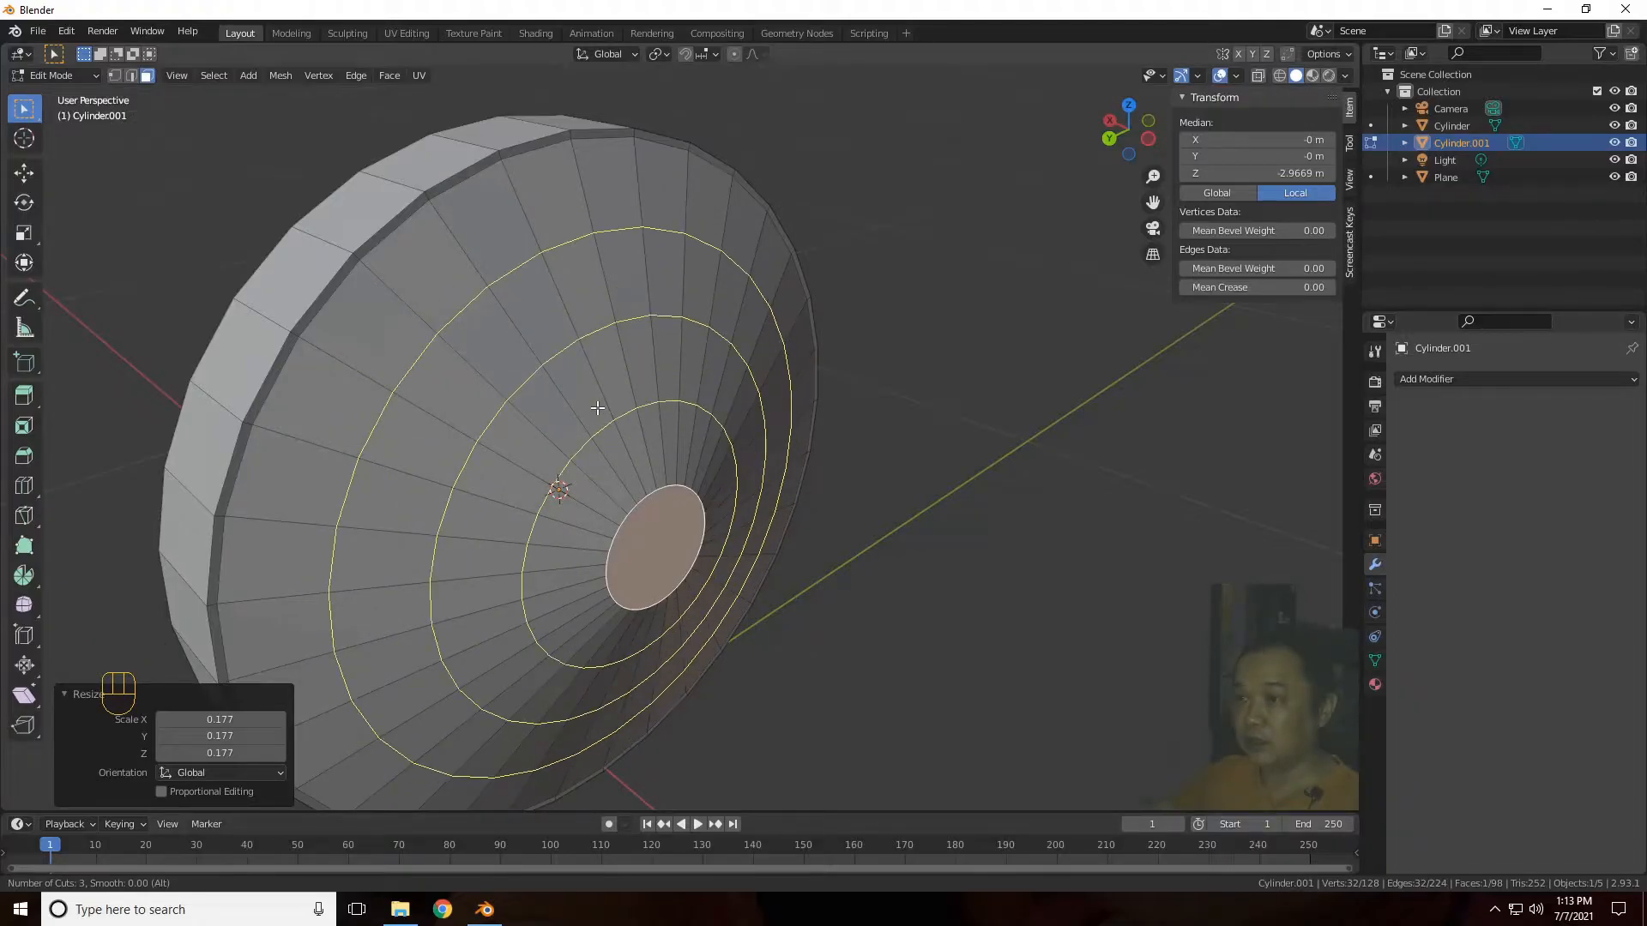
left_click(597, 407)
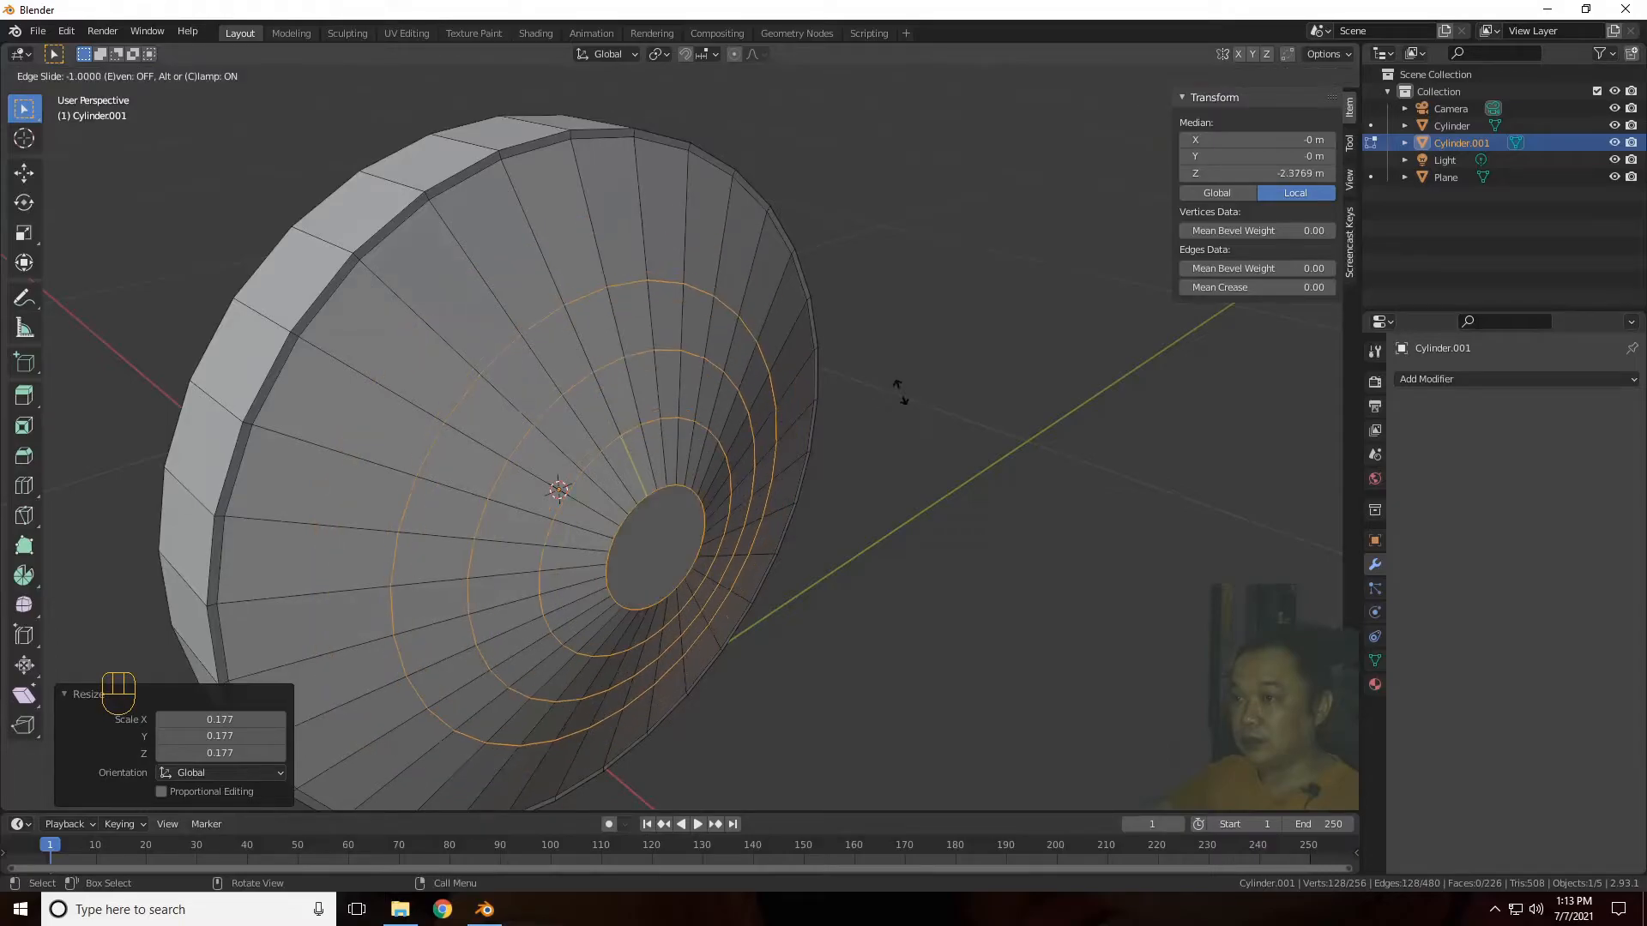
right_click(974, 395)
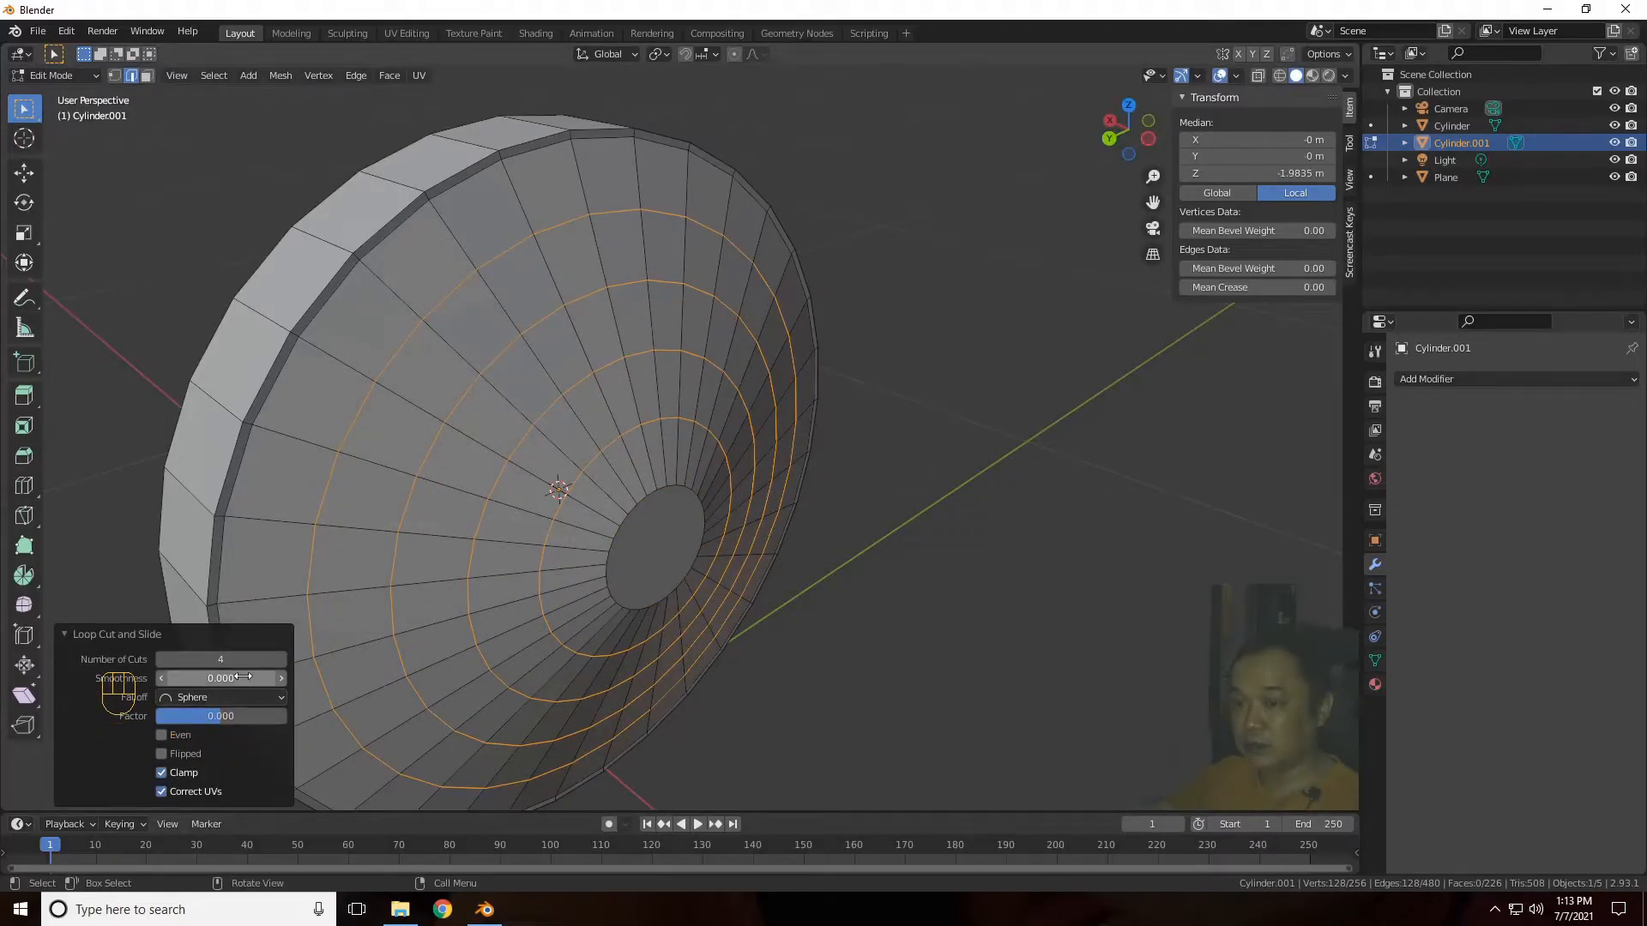
left_click_drag(242, 678, 291, 677)
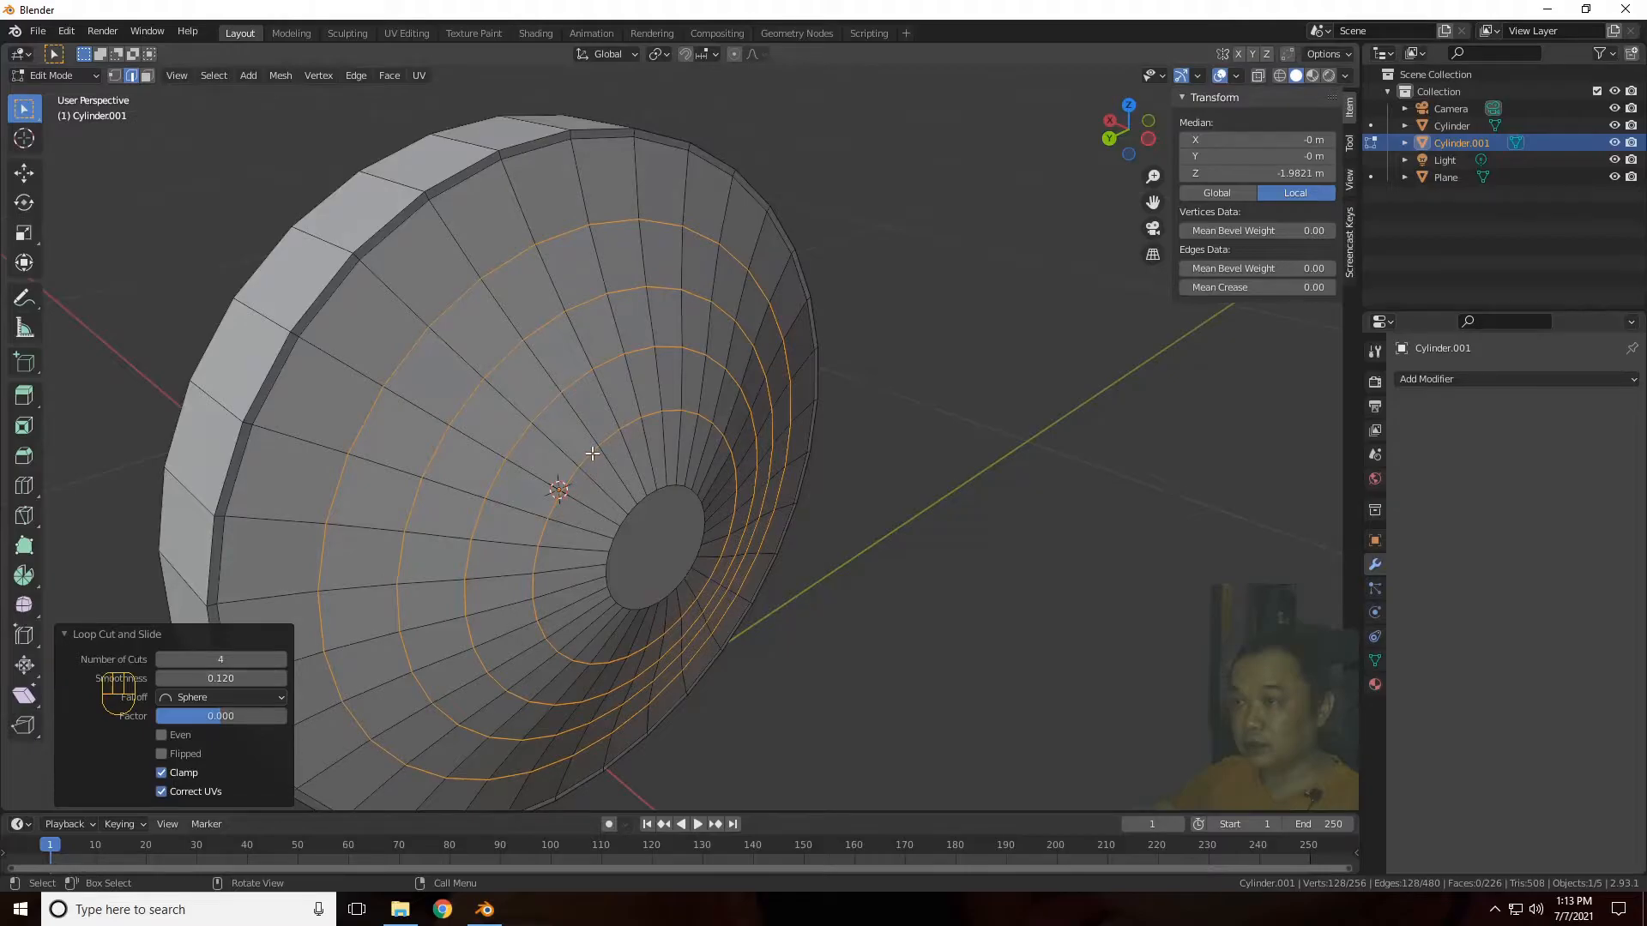
Step: Select the cone's small end face, grow the selection five times over the whole cone, and separate it into its own object
mouse_move(1113, 125)
left_mouse_down()
mouse_move(1132, 138)
mouse_move(1208, 109)
mouse_move(952, 161)
mouse_move(856, 161)
mouse_move(999, 114)
mouse_move(1127, 143)
left_mouse_up()
key("Tab")
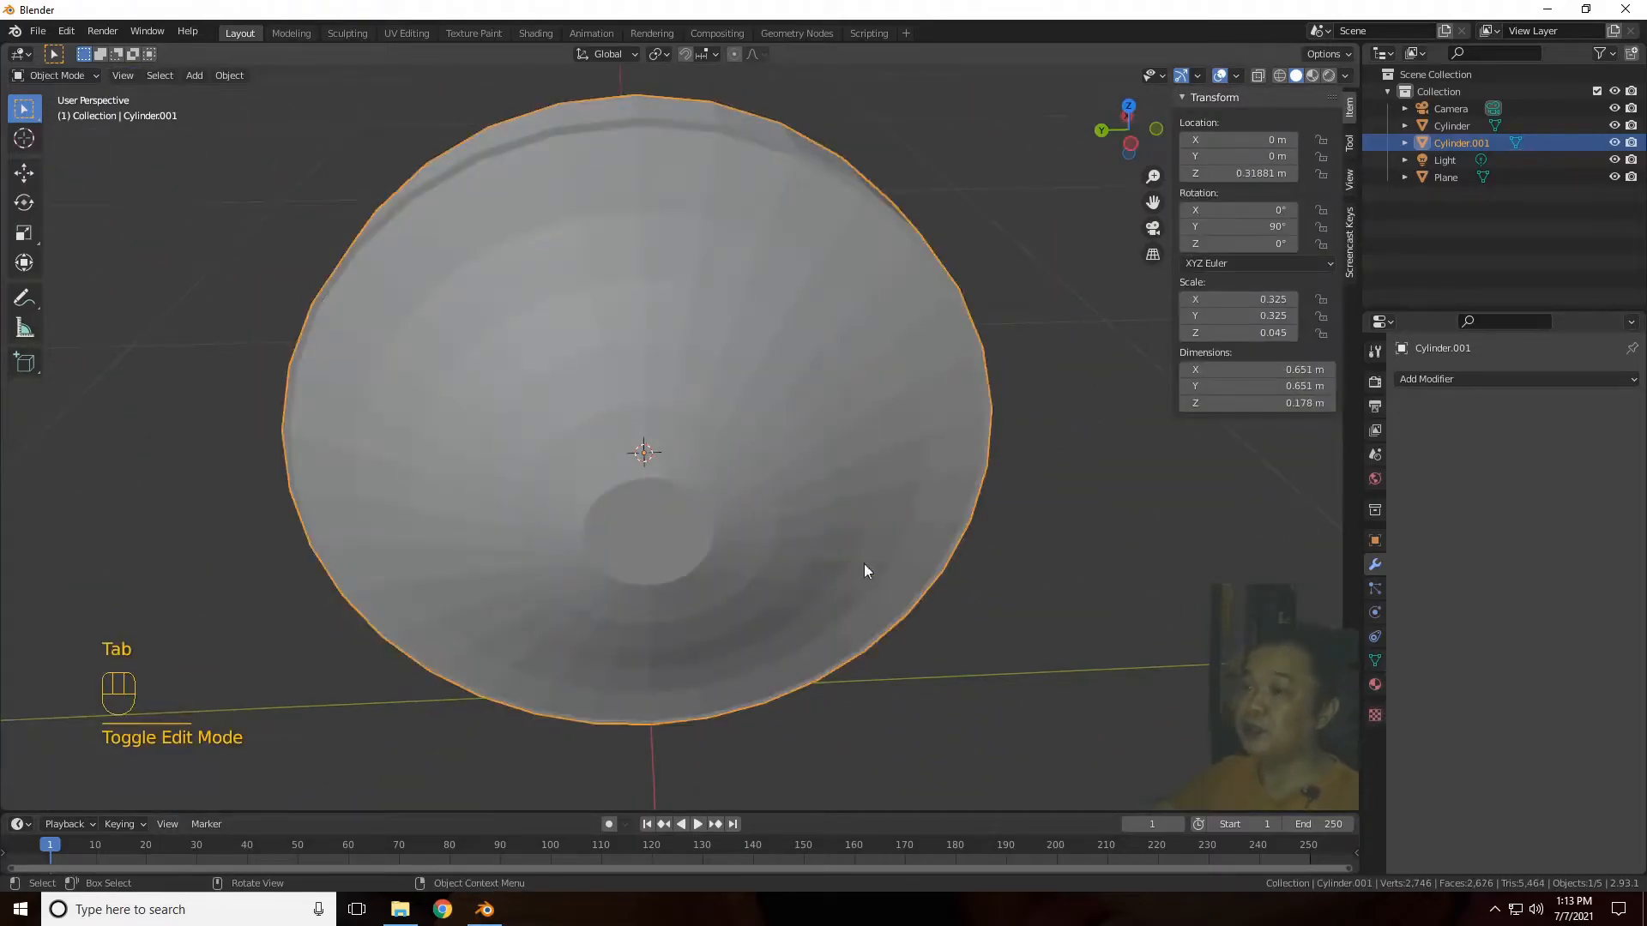
key("Tab")
key("3")
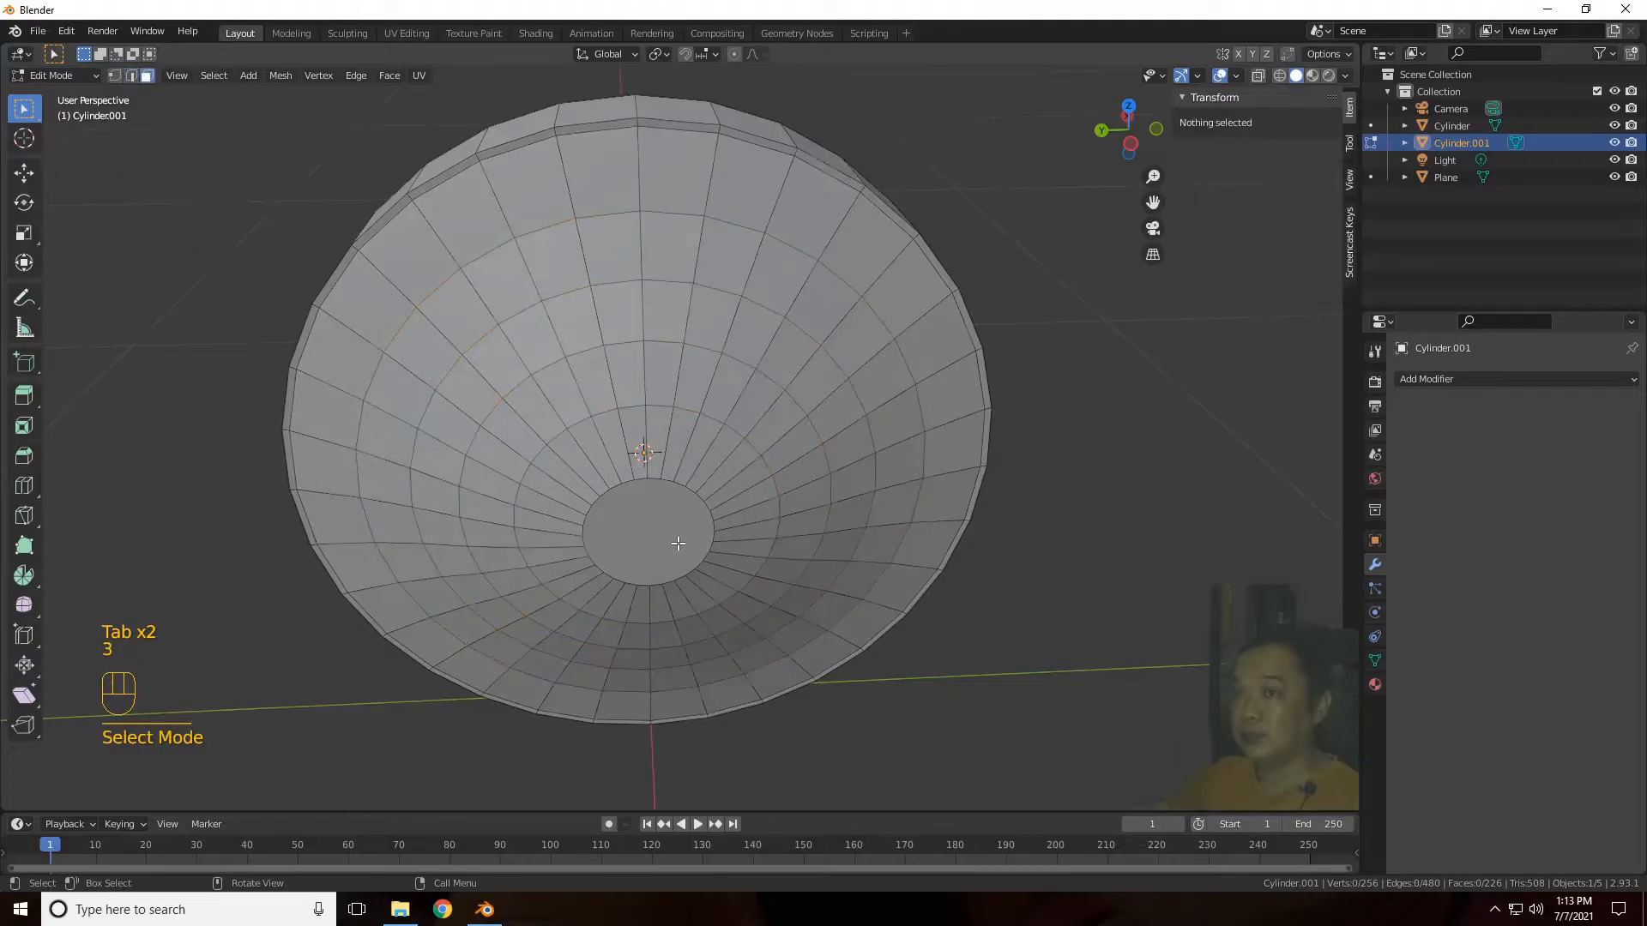
left_click(686, 539)
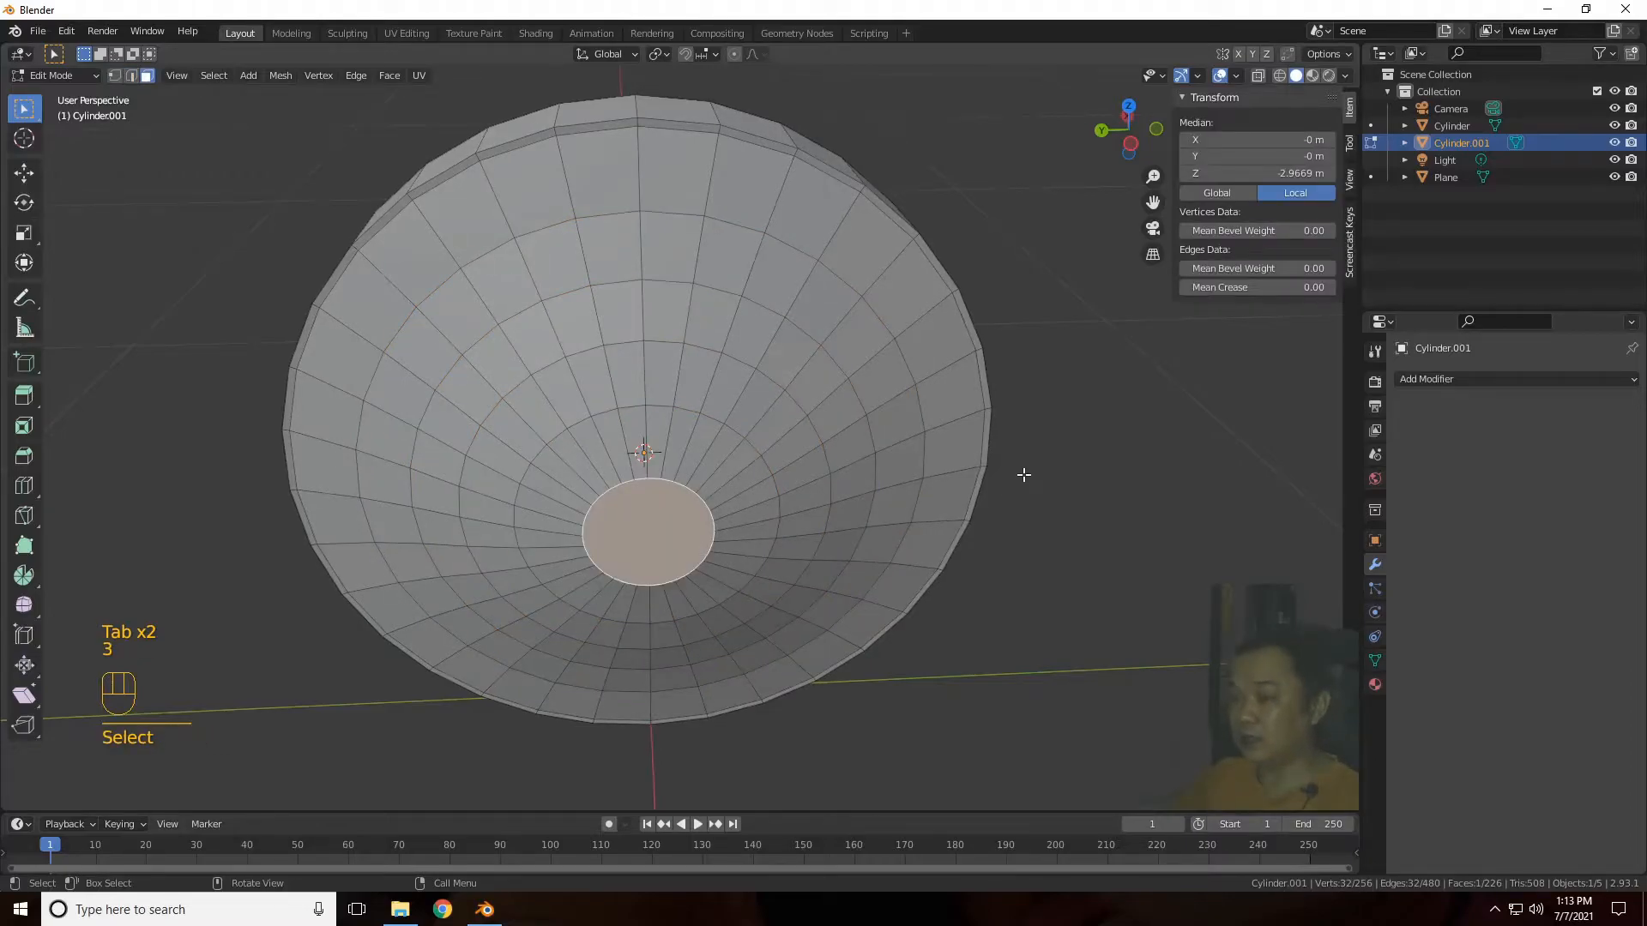
key("shift+KP_Add")
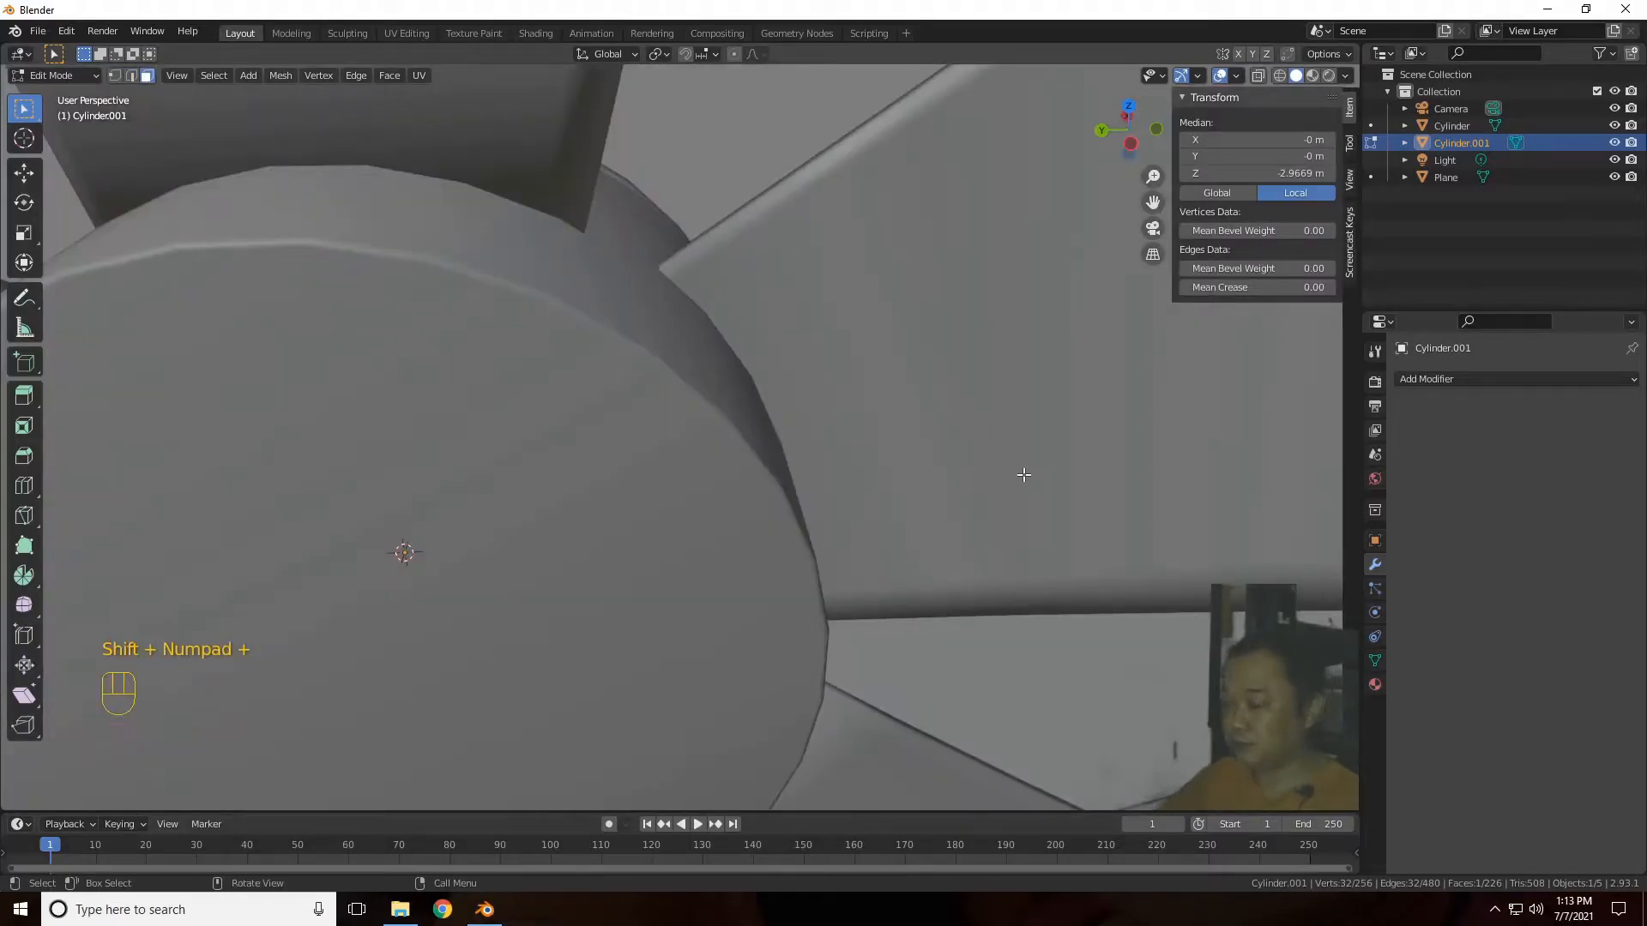
scroll(1023, 474, "down", 8)
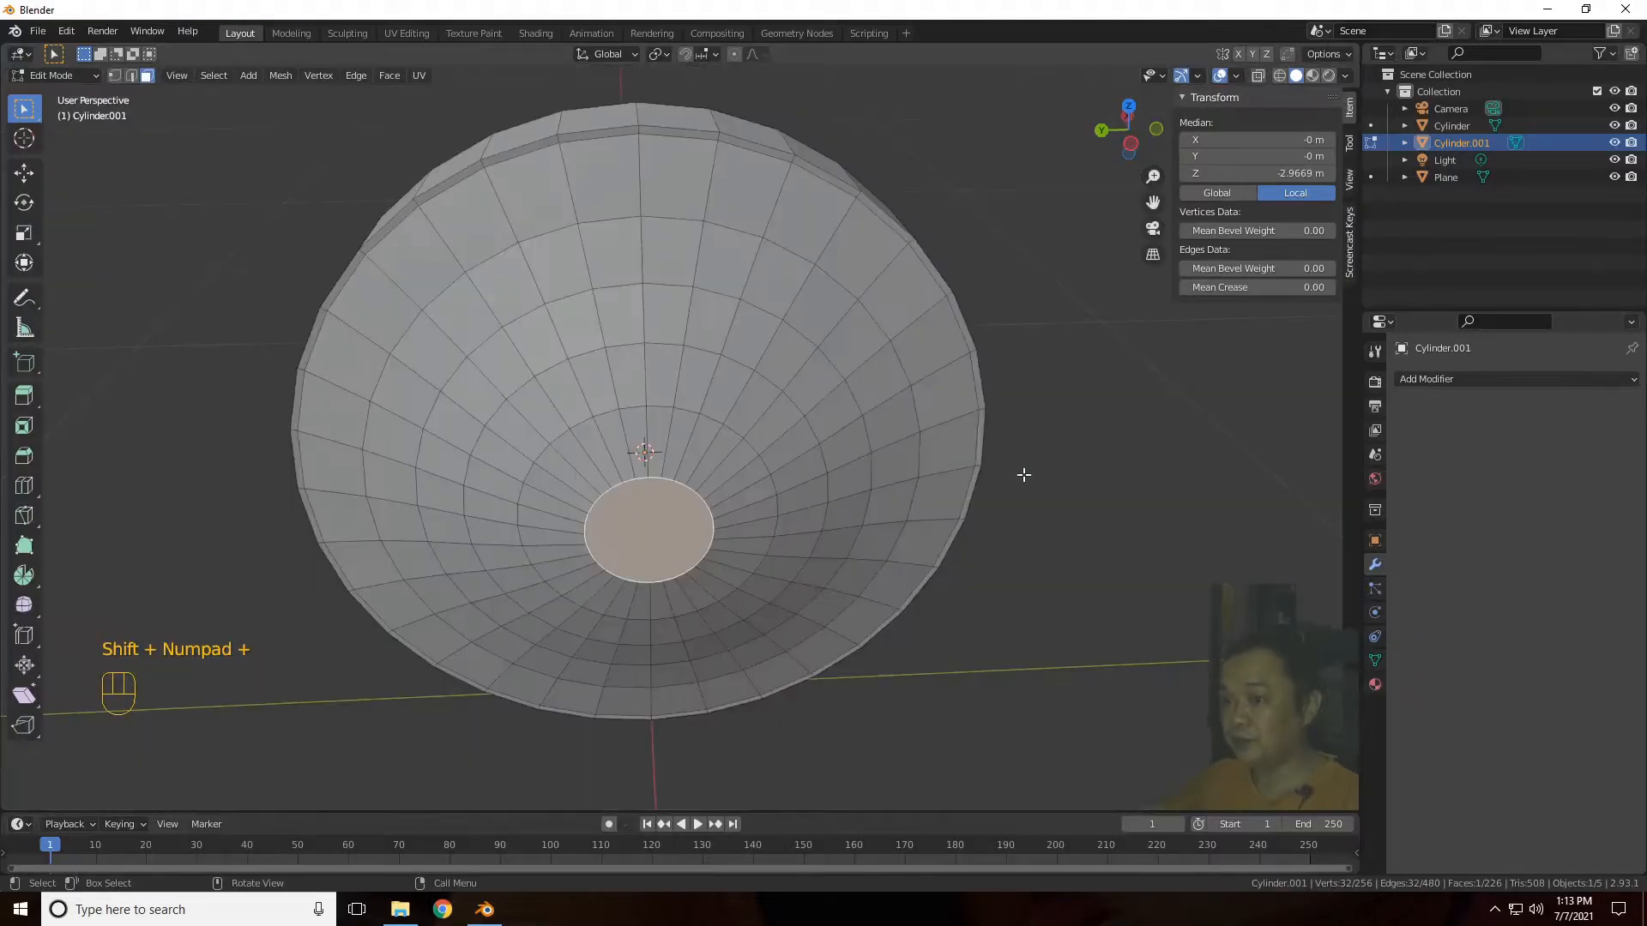
key("ctrl")
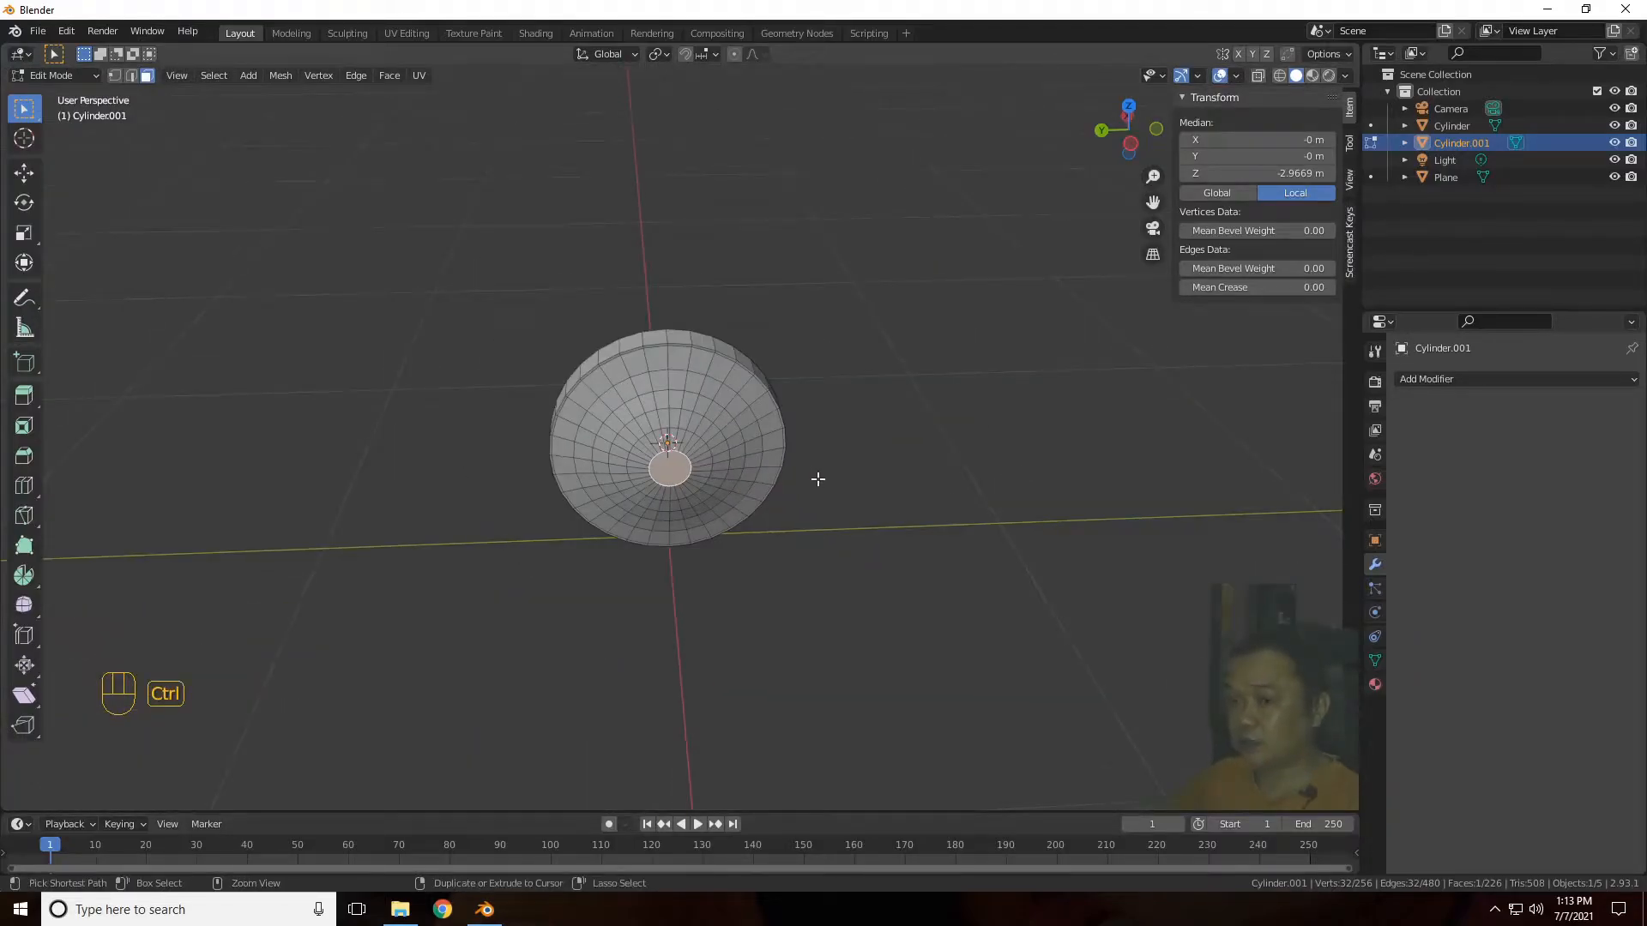
key("ctrl+KP_Add")
key("ctrl+KP_Add")
key("ctrl+KP_Add")
key("ctrl+KP_Add")
key("ctrl+KP_Add")
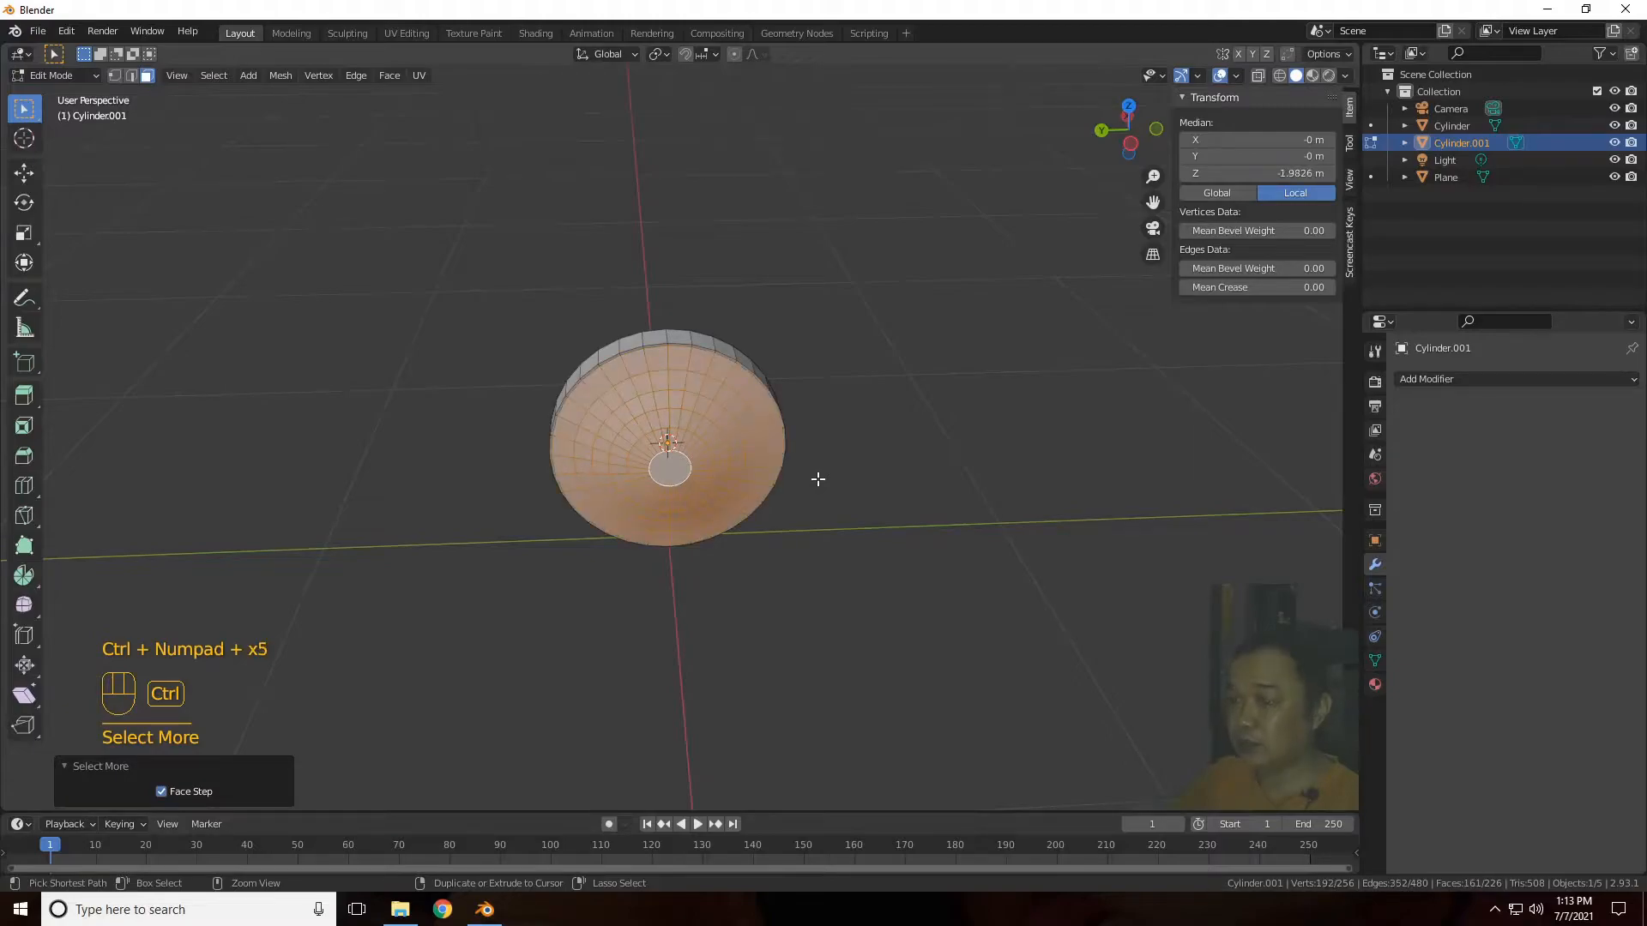
scroll(755, 503, "up", 5)
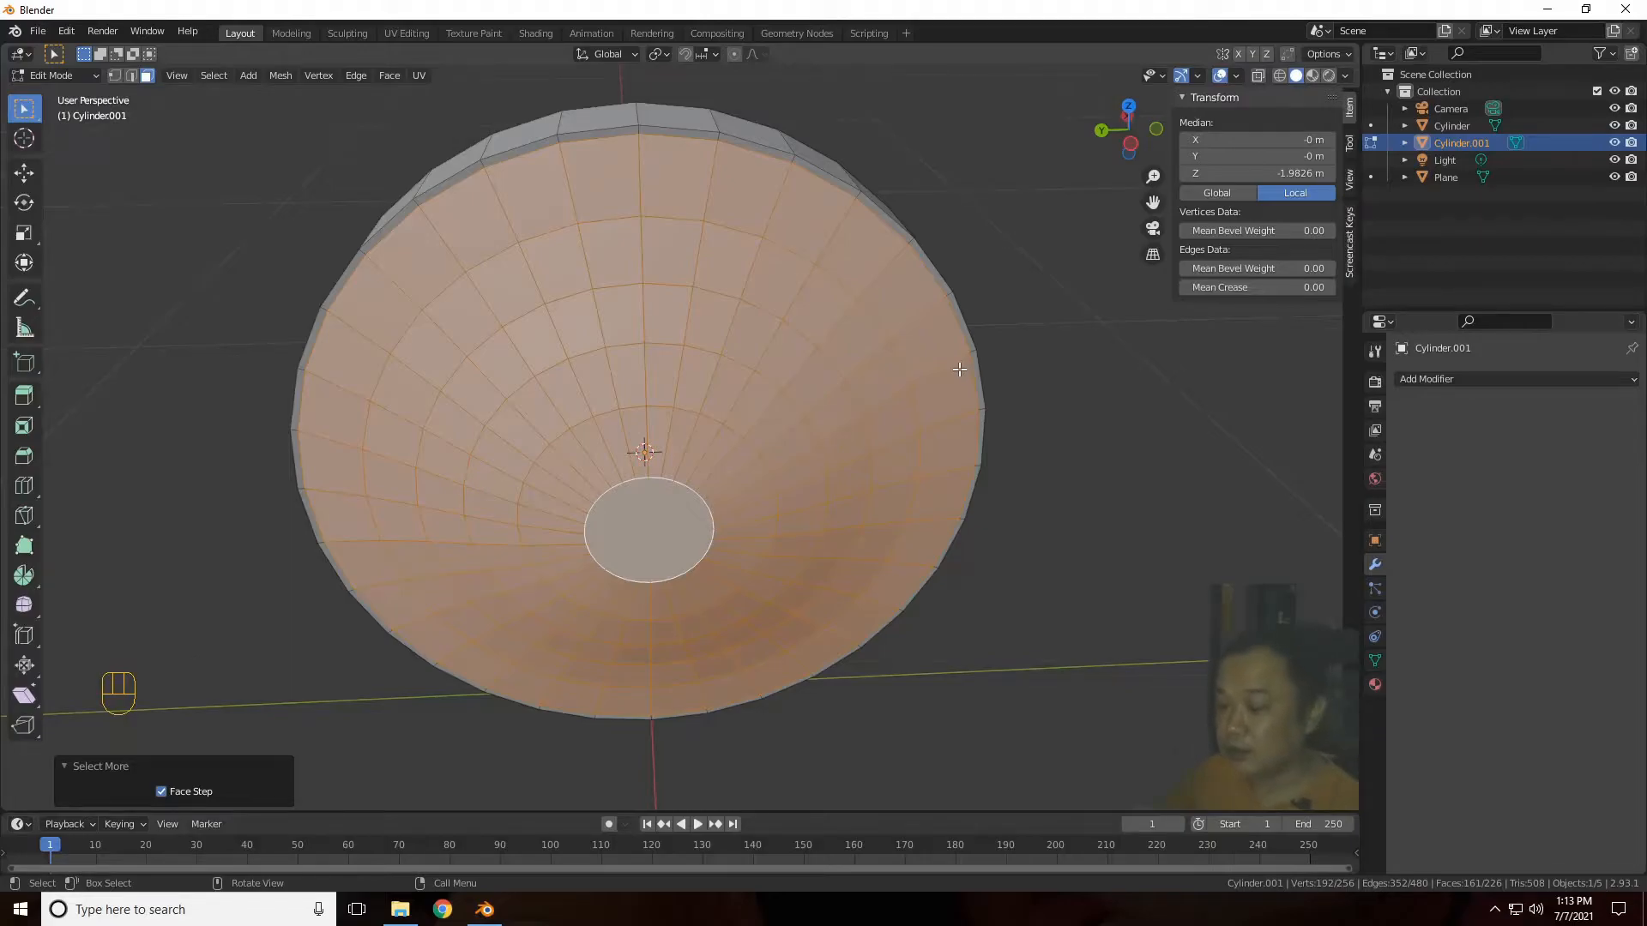
left_click_drag(1125, 129, 936, 340)
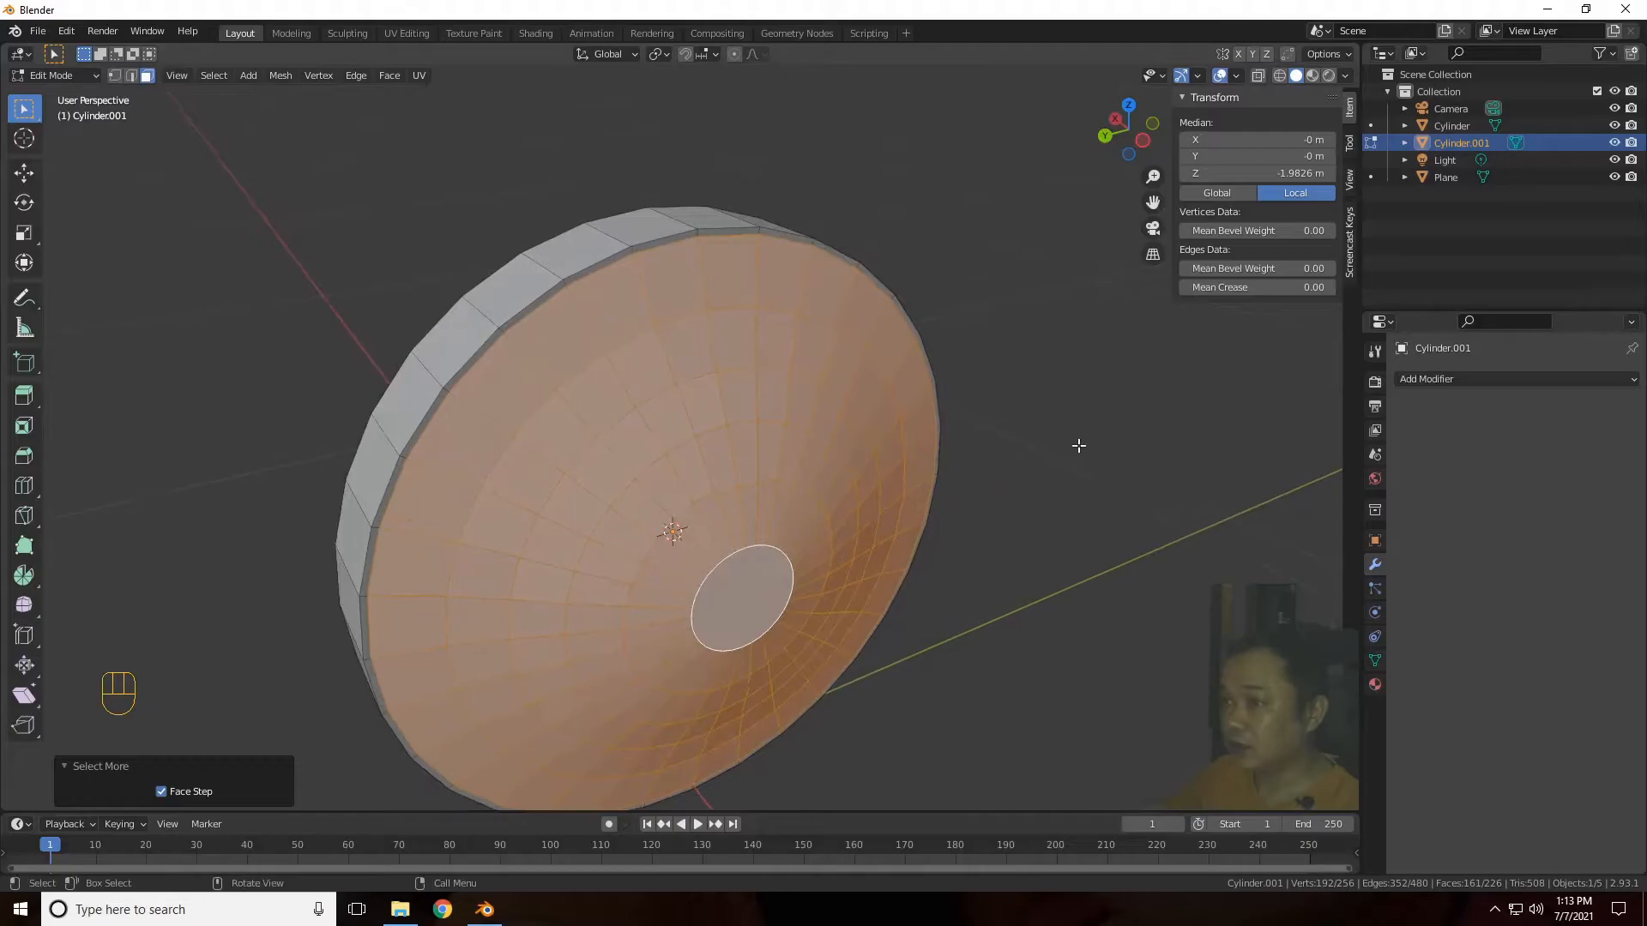
key("p")
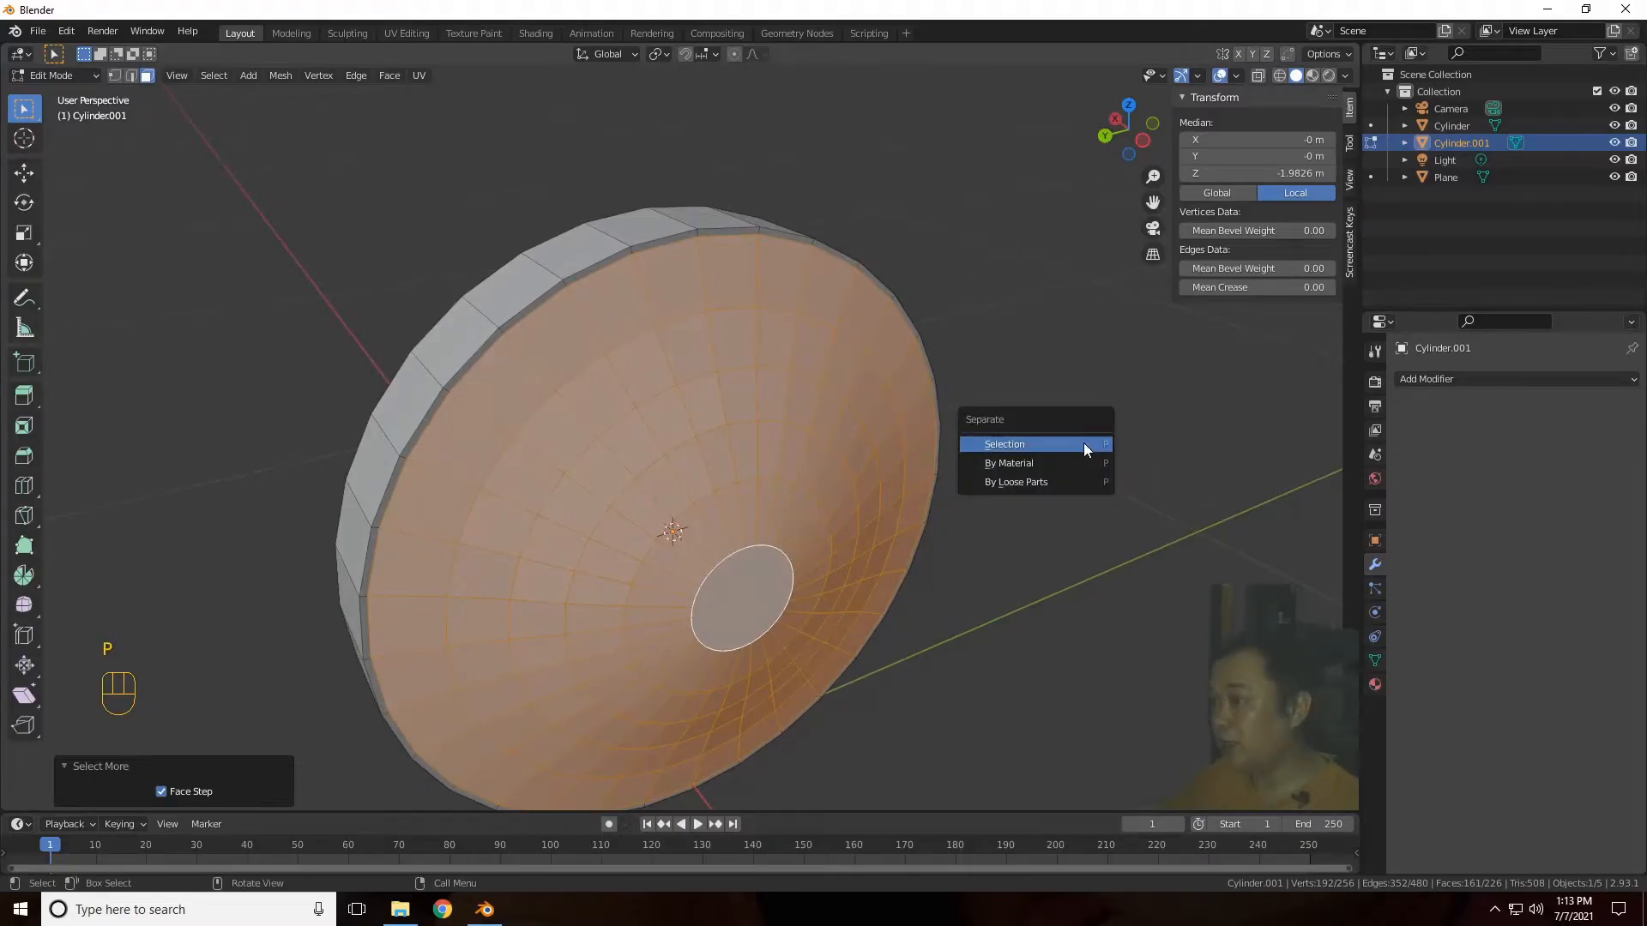
left_click(1083, 444)
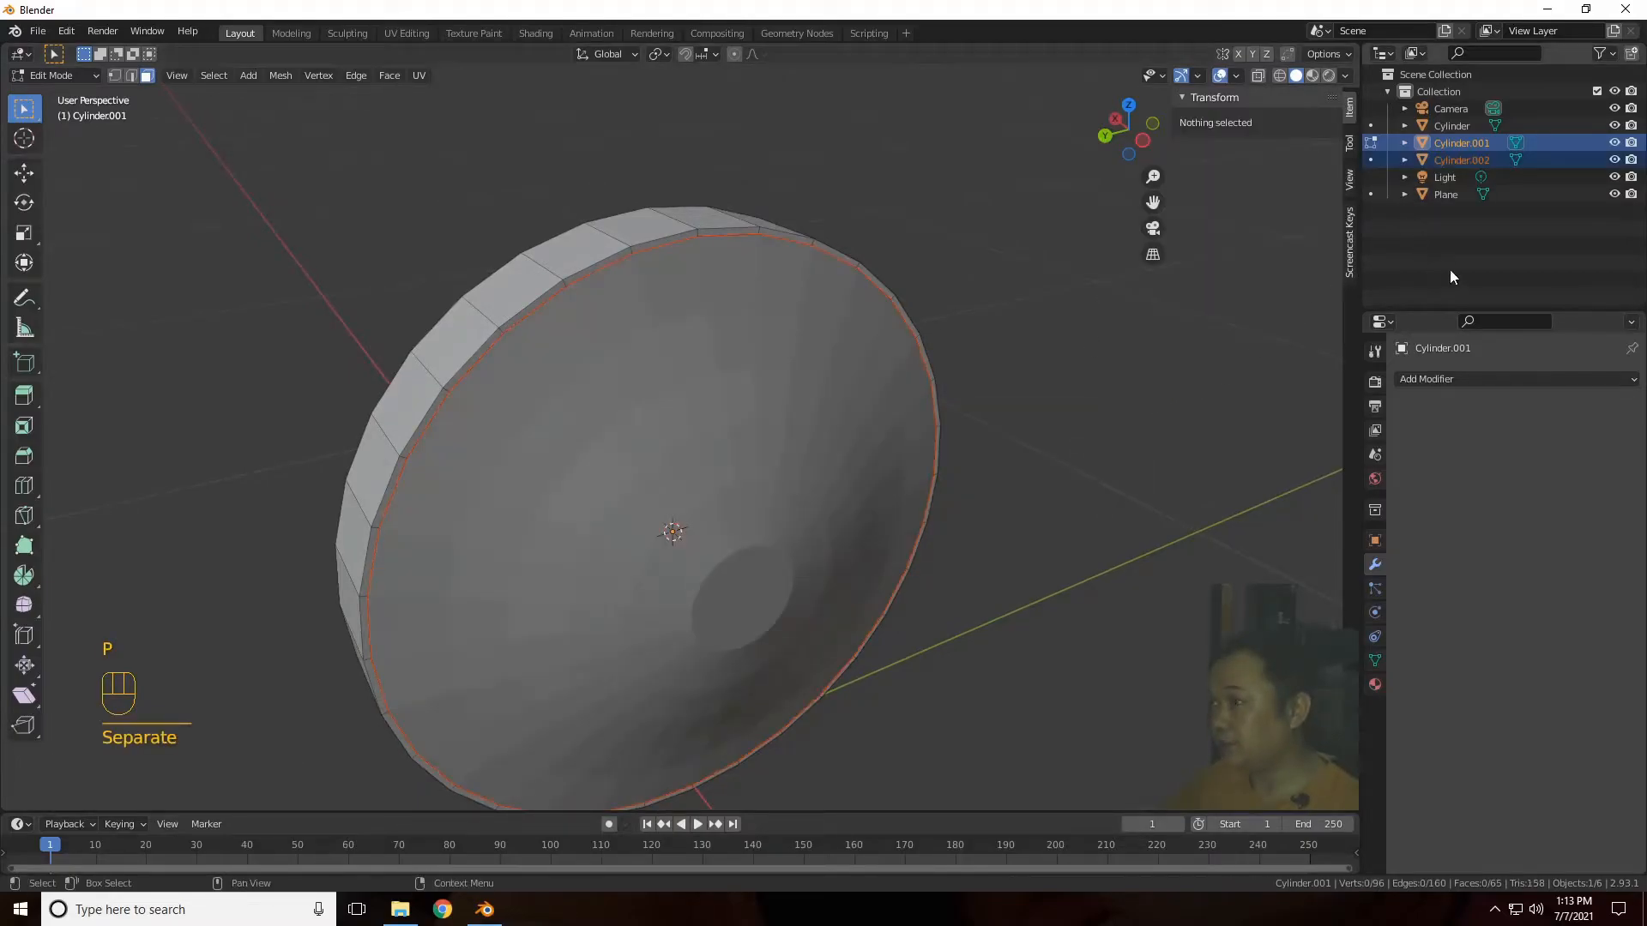
Step: Clear the object selection and toggle the separated cone's visibility to check the split from the housing ring
left_click(1474, 202)
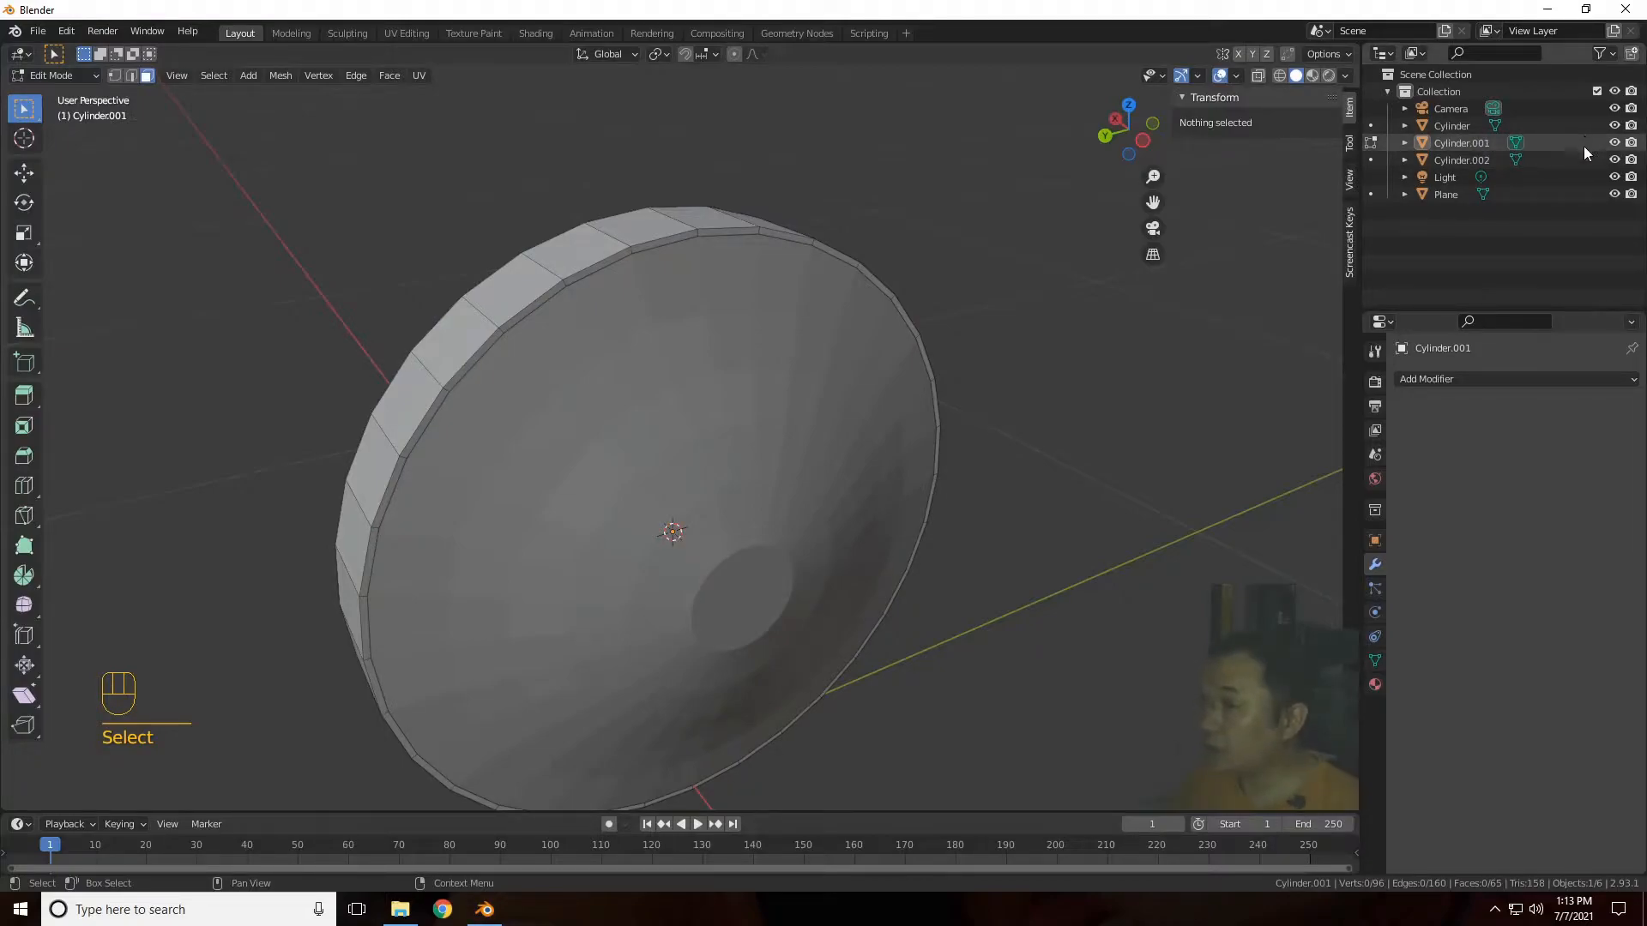
left_click(1613, 160)
left_click(1613, 160)
left_click(1614, 160)
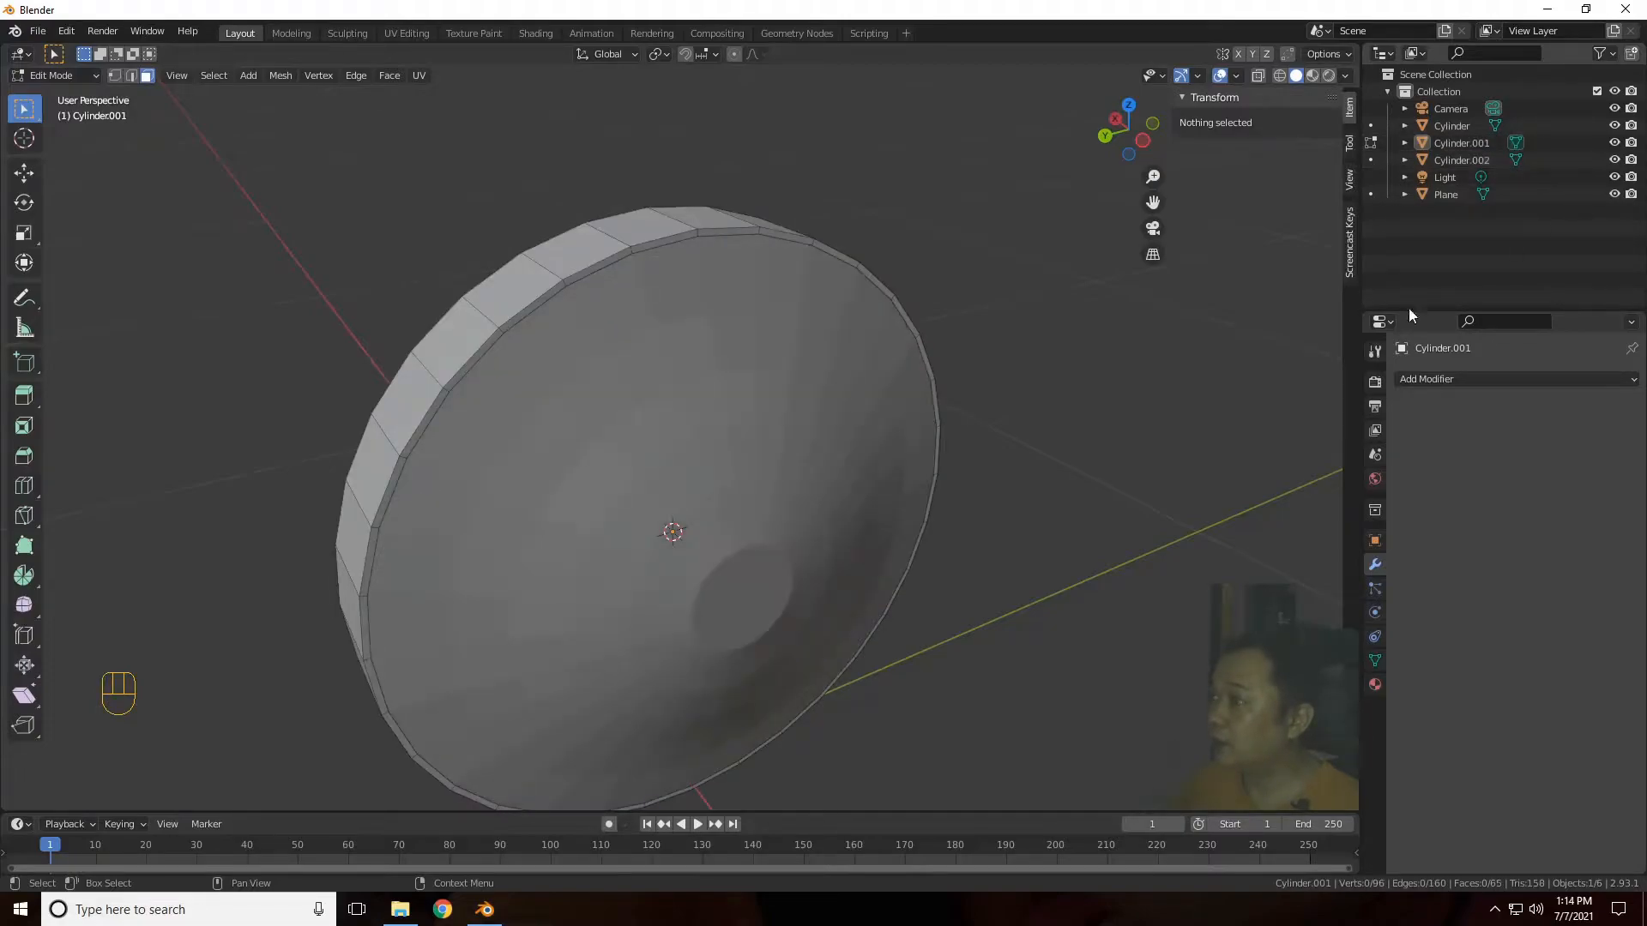
Step: Select all faces of the separated front cone and convert them into a wireframe grille
key("Tab")
left_click(806, 494)
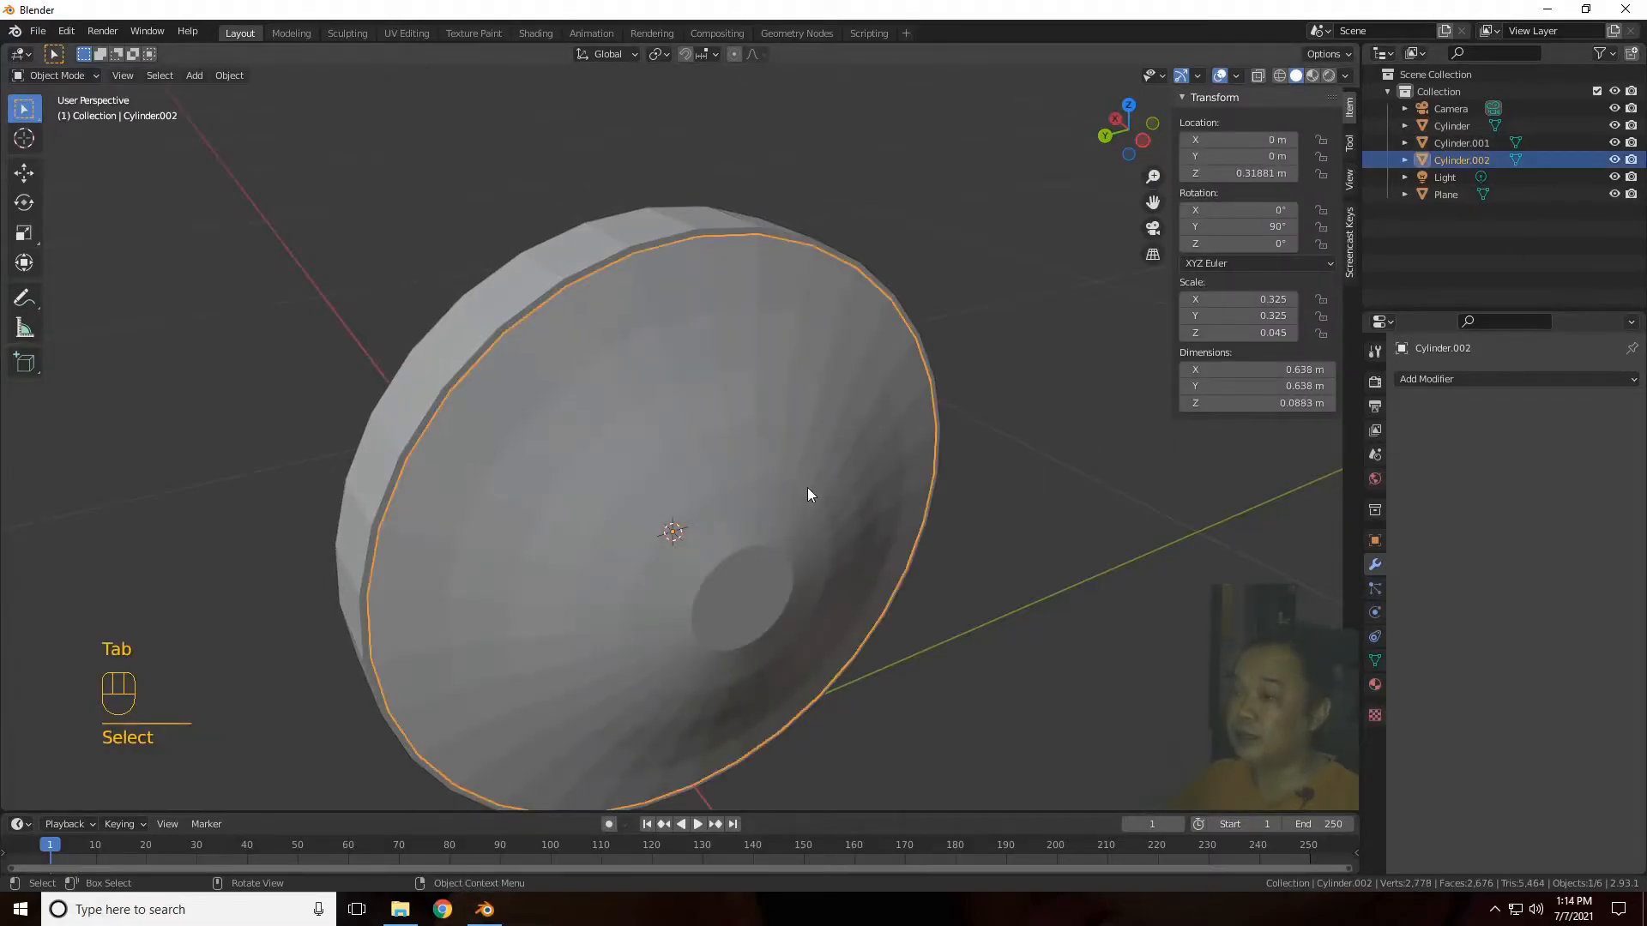
key("Tab")
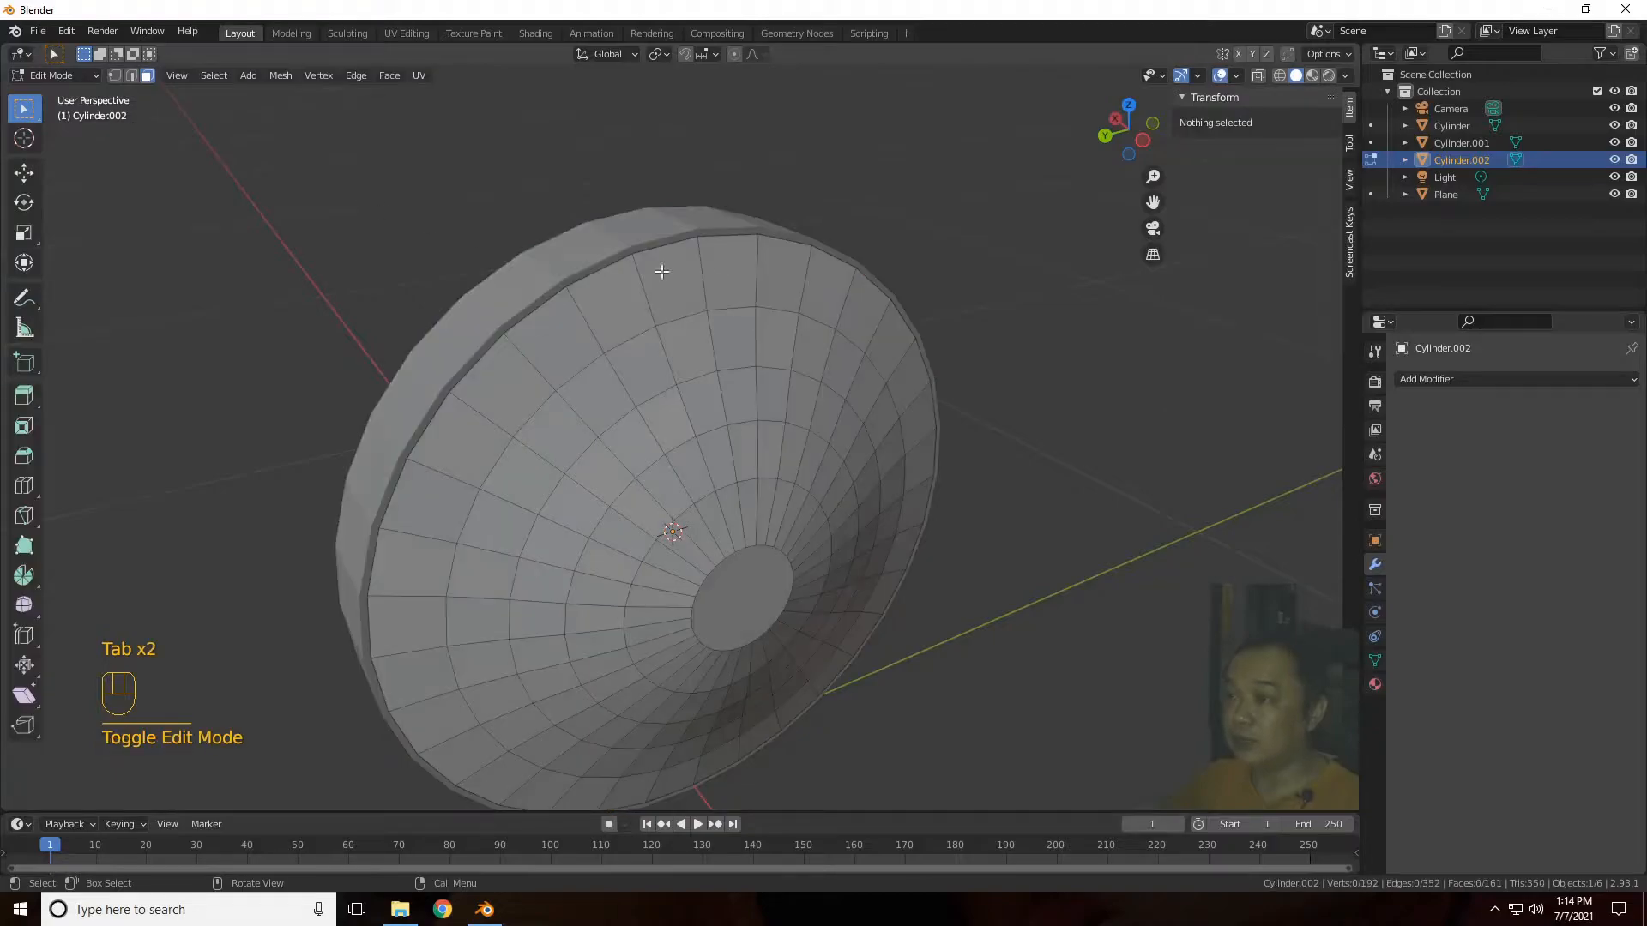
key("a")
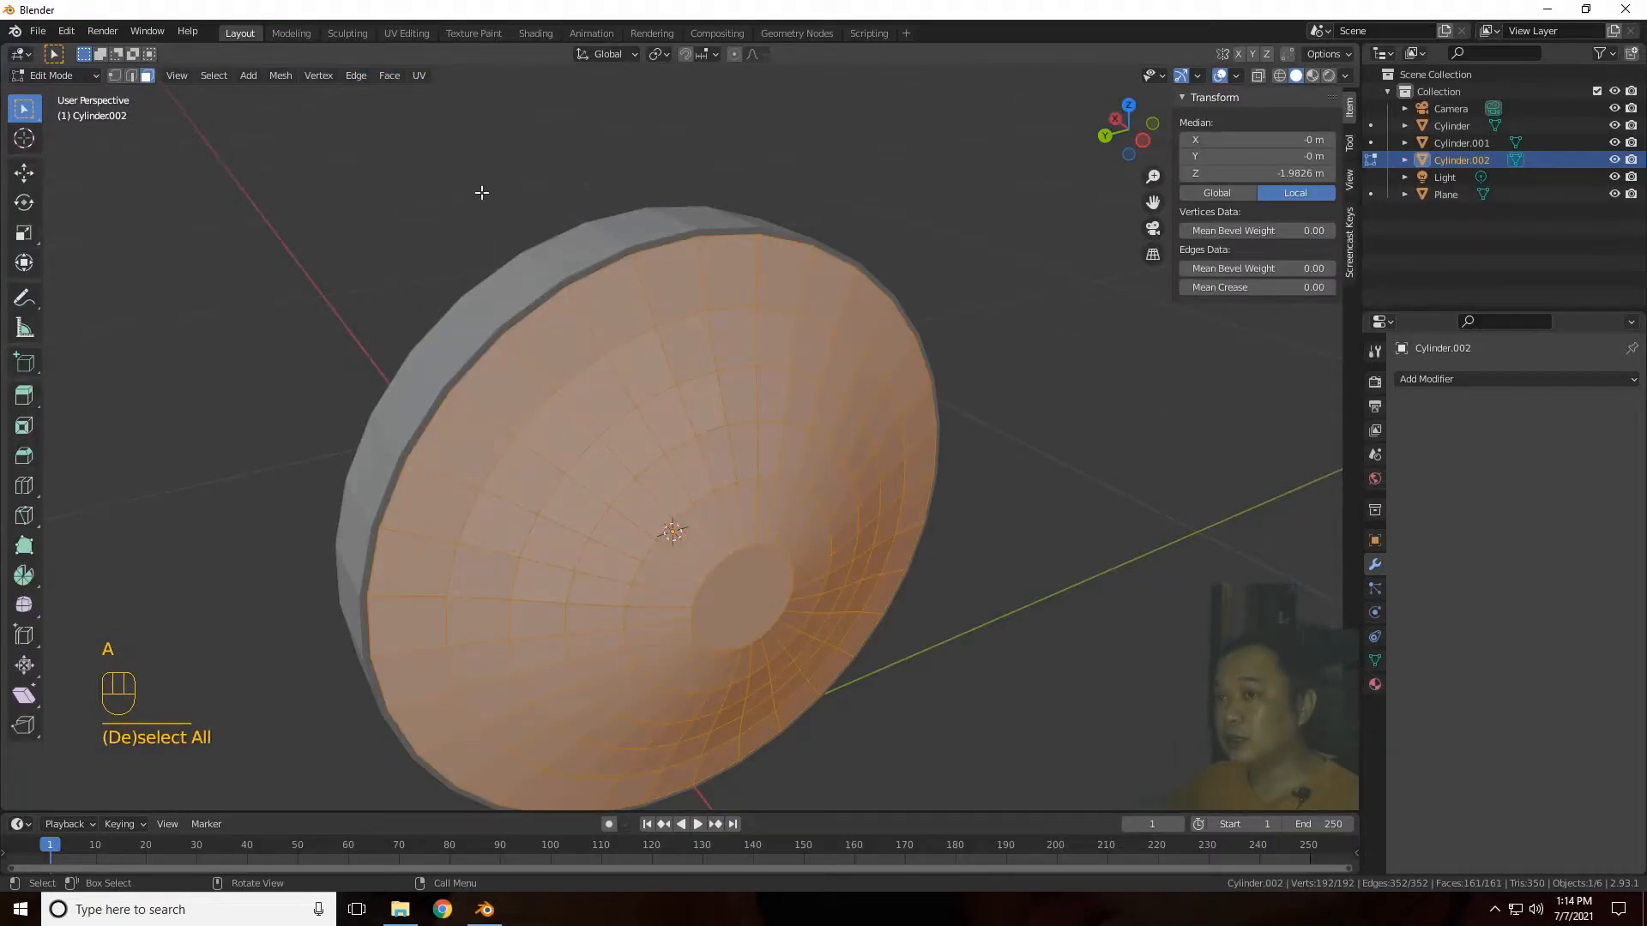
left_click(390, 74)
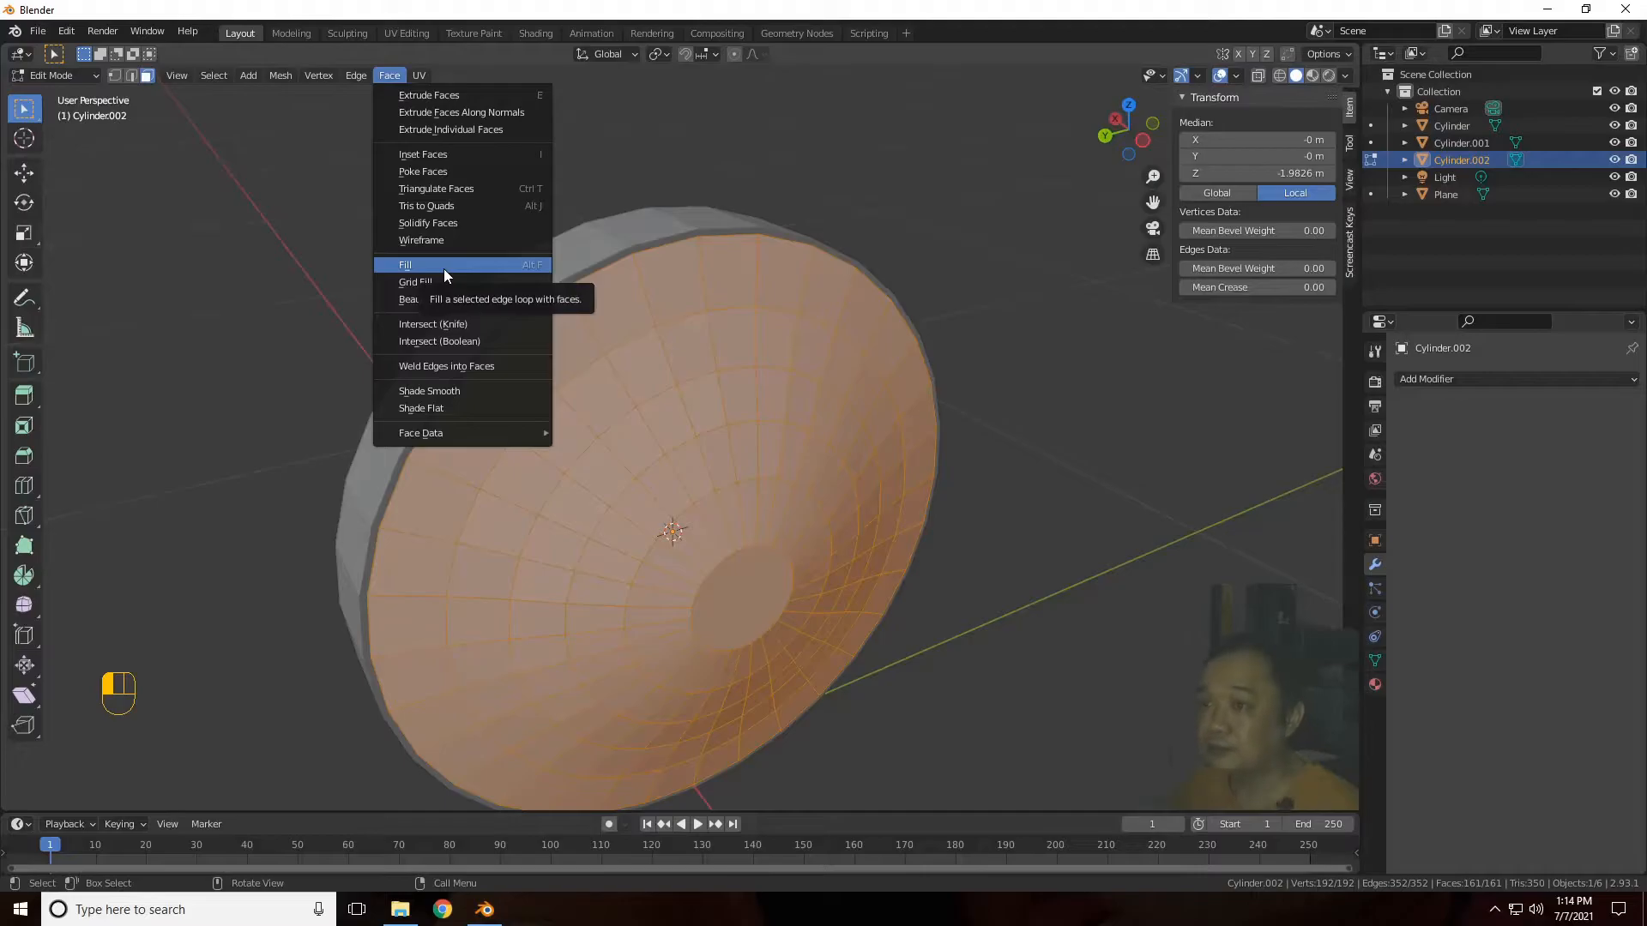
left_click(453, 243)
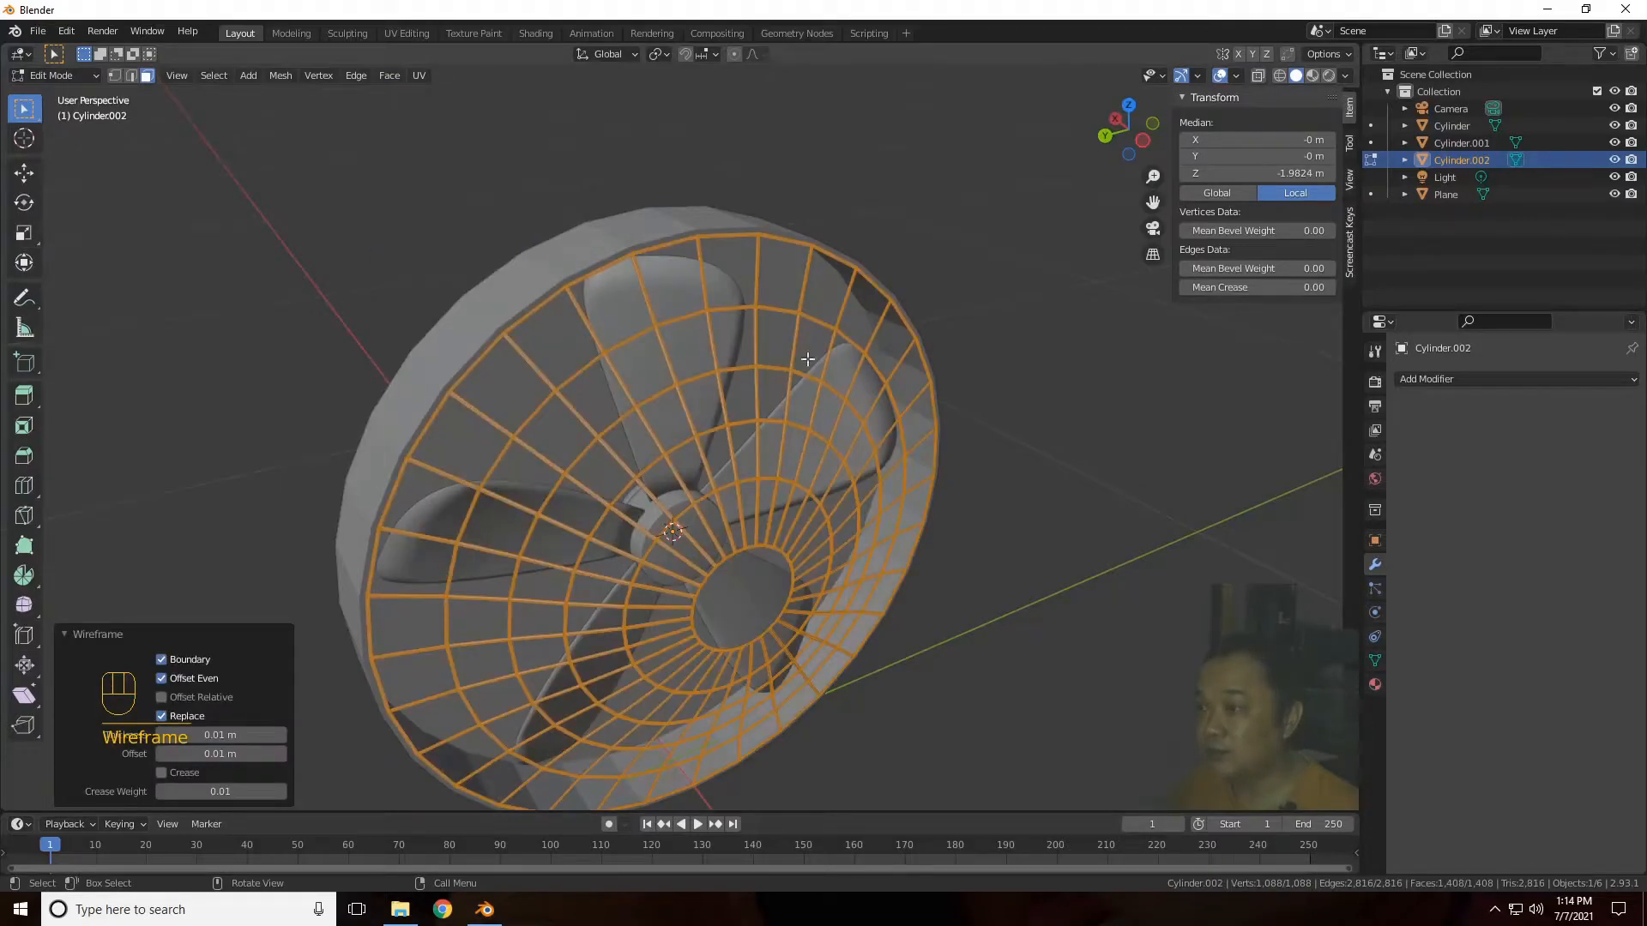
Step: Set the grille's wireframe thickness to 0.023 m and leave mesh editing
scroll(857, 435, "up", 5)
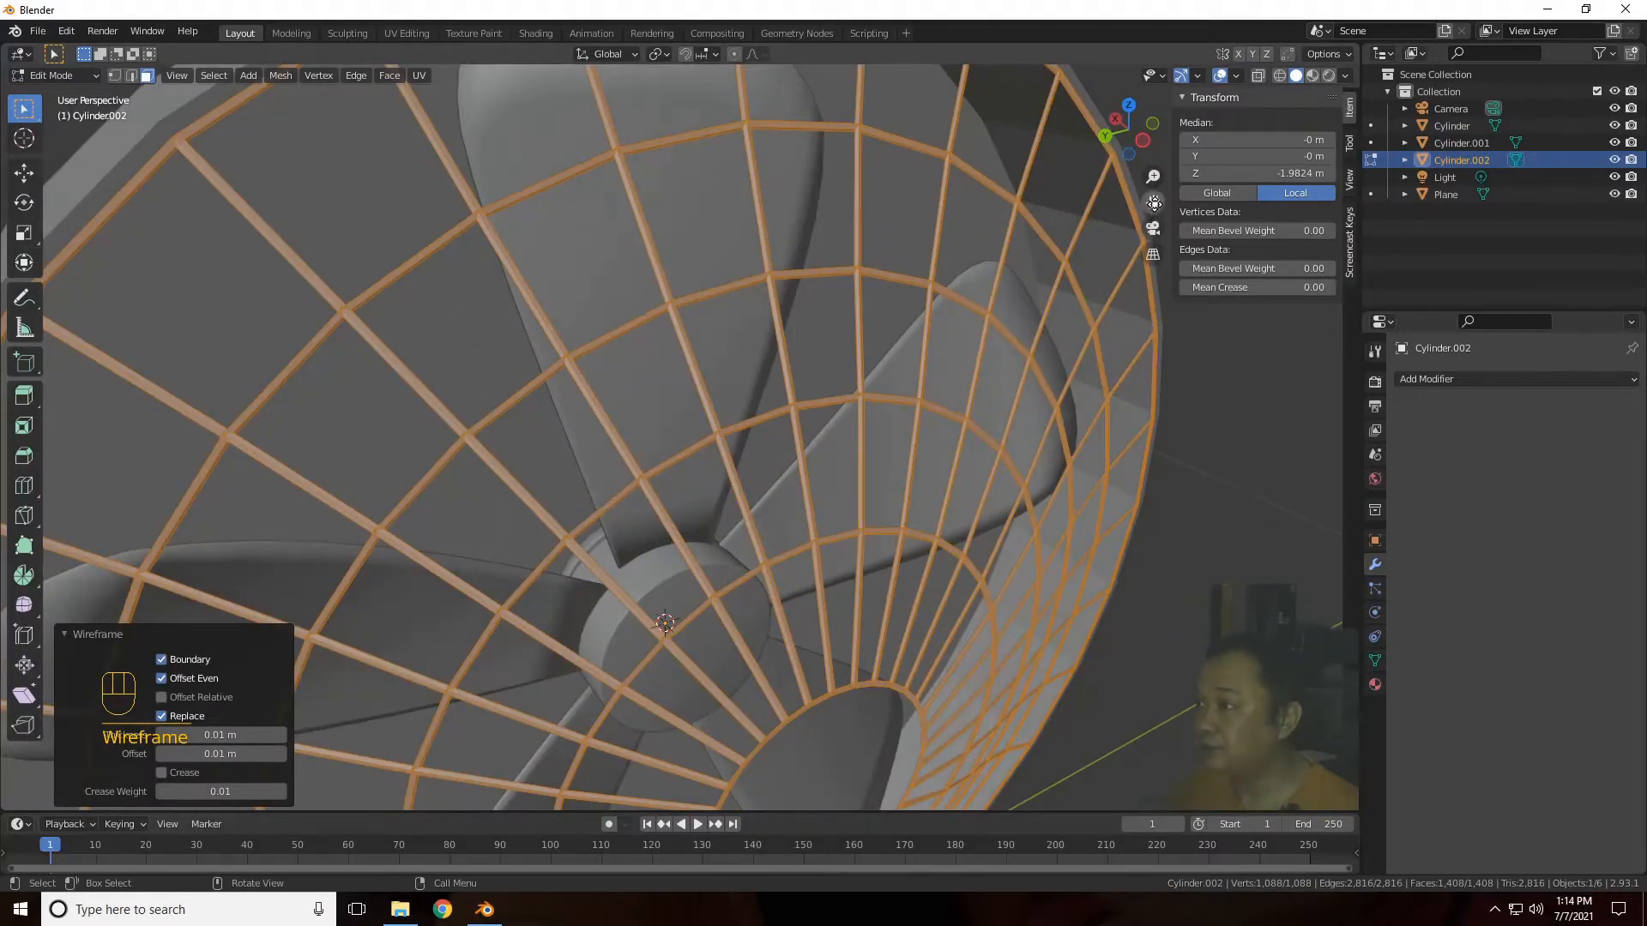
left_click_drag(1154, 203, 1182, 23)
scroll(1075, 424, "down", 5)
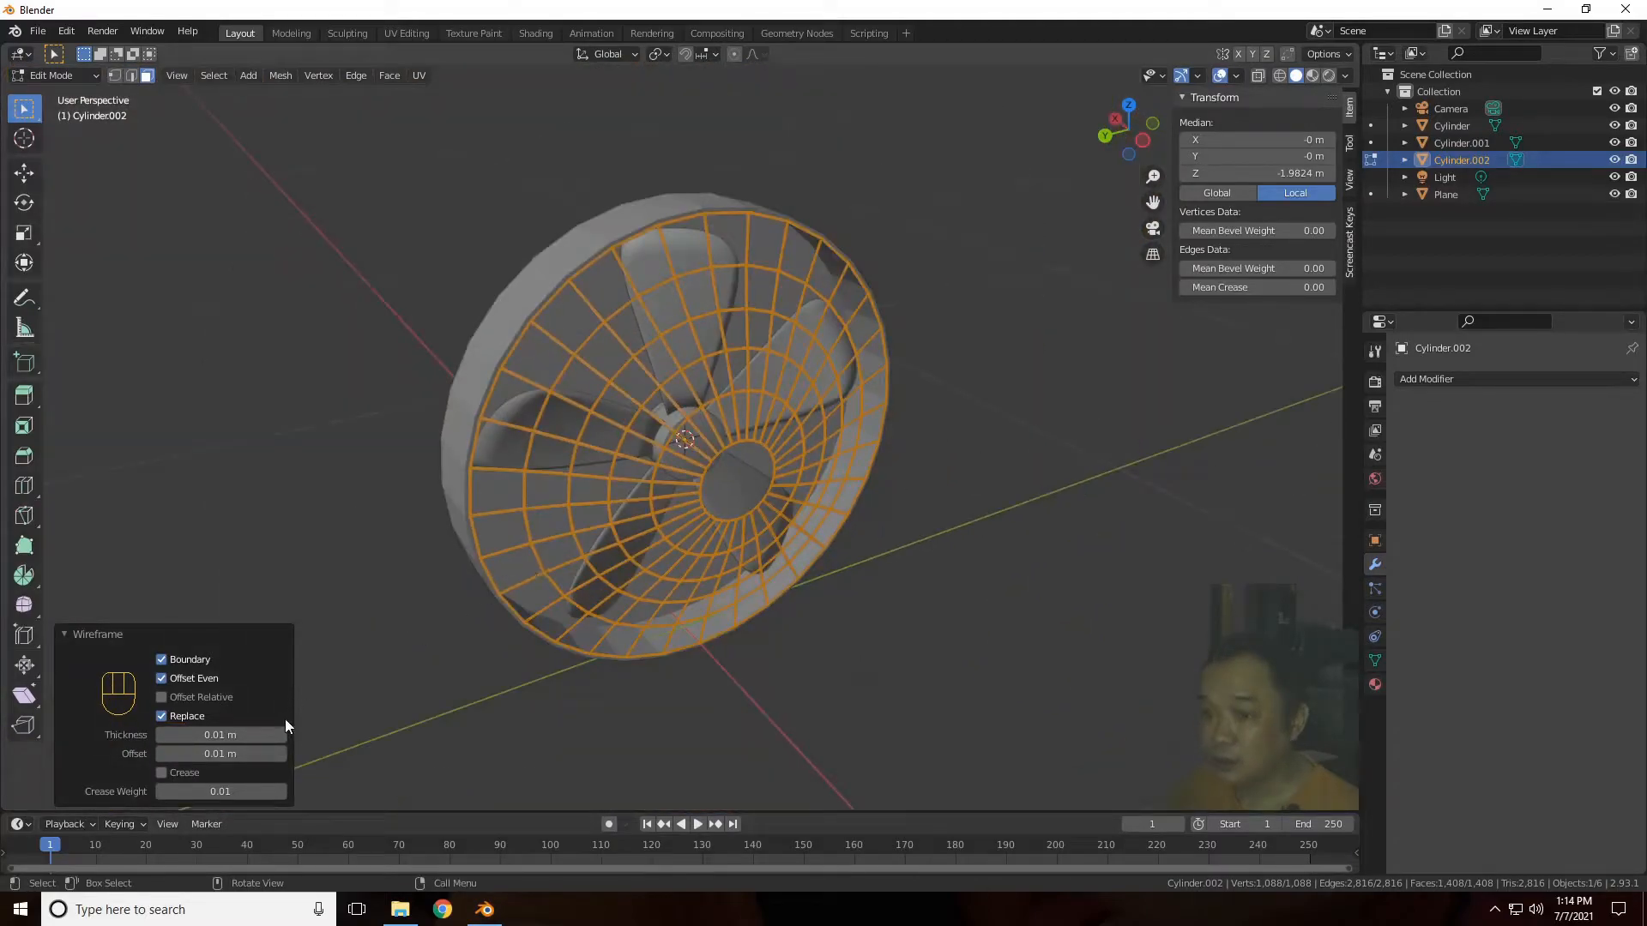
left_click(257, 735)
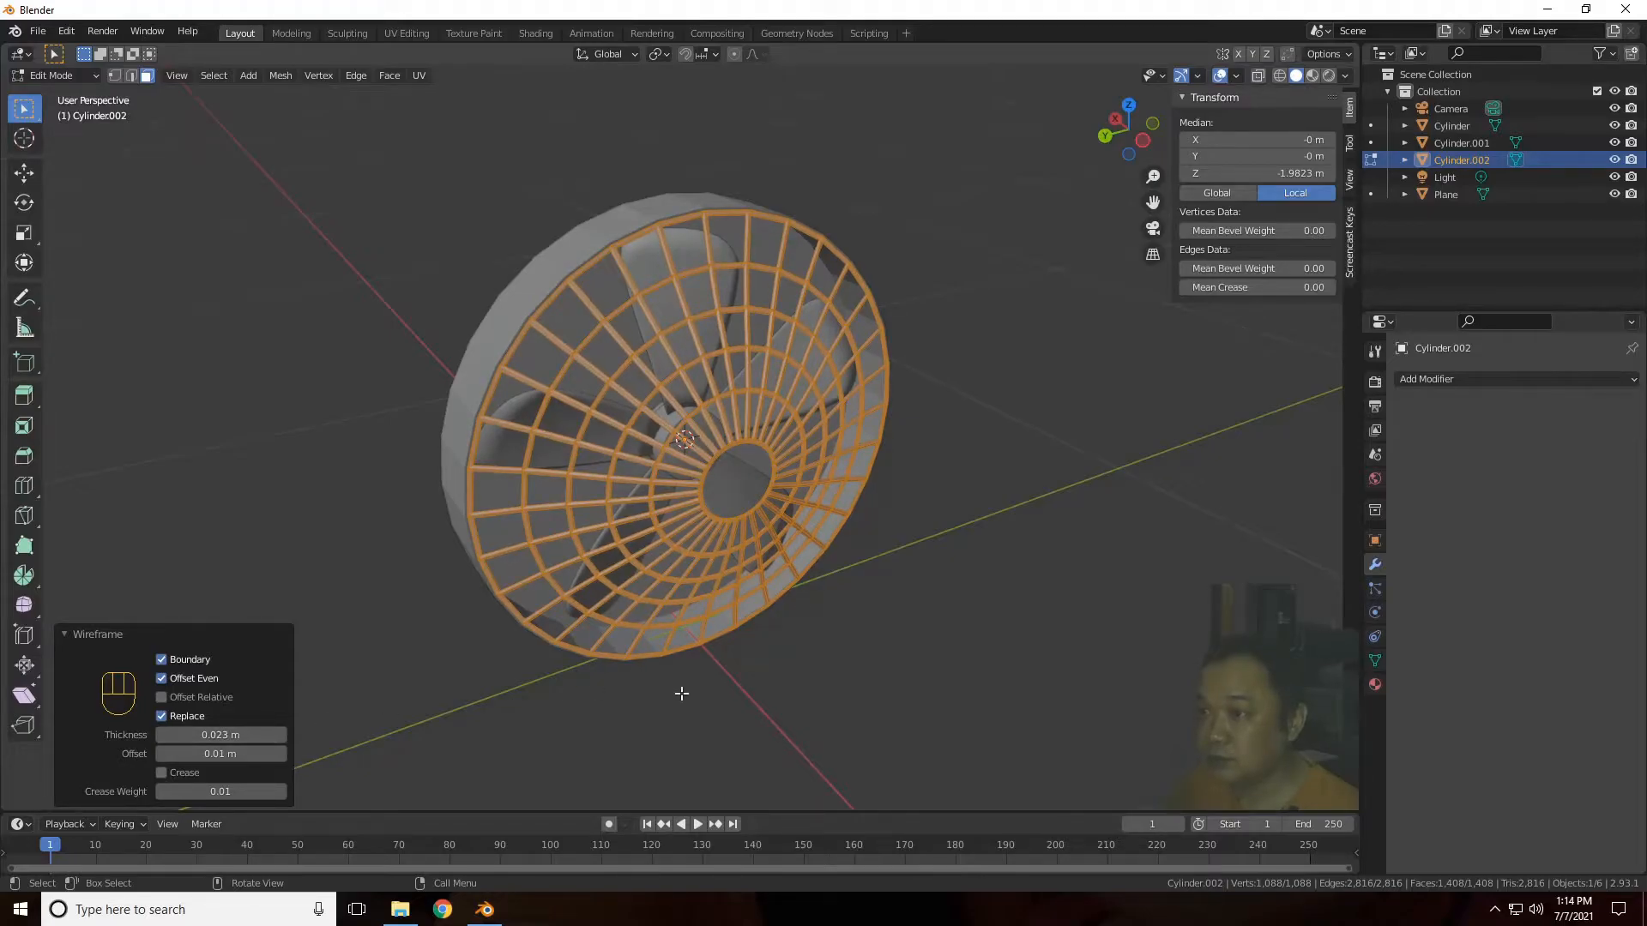
scroll(674, 692, "up", 4)
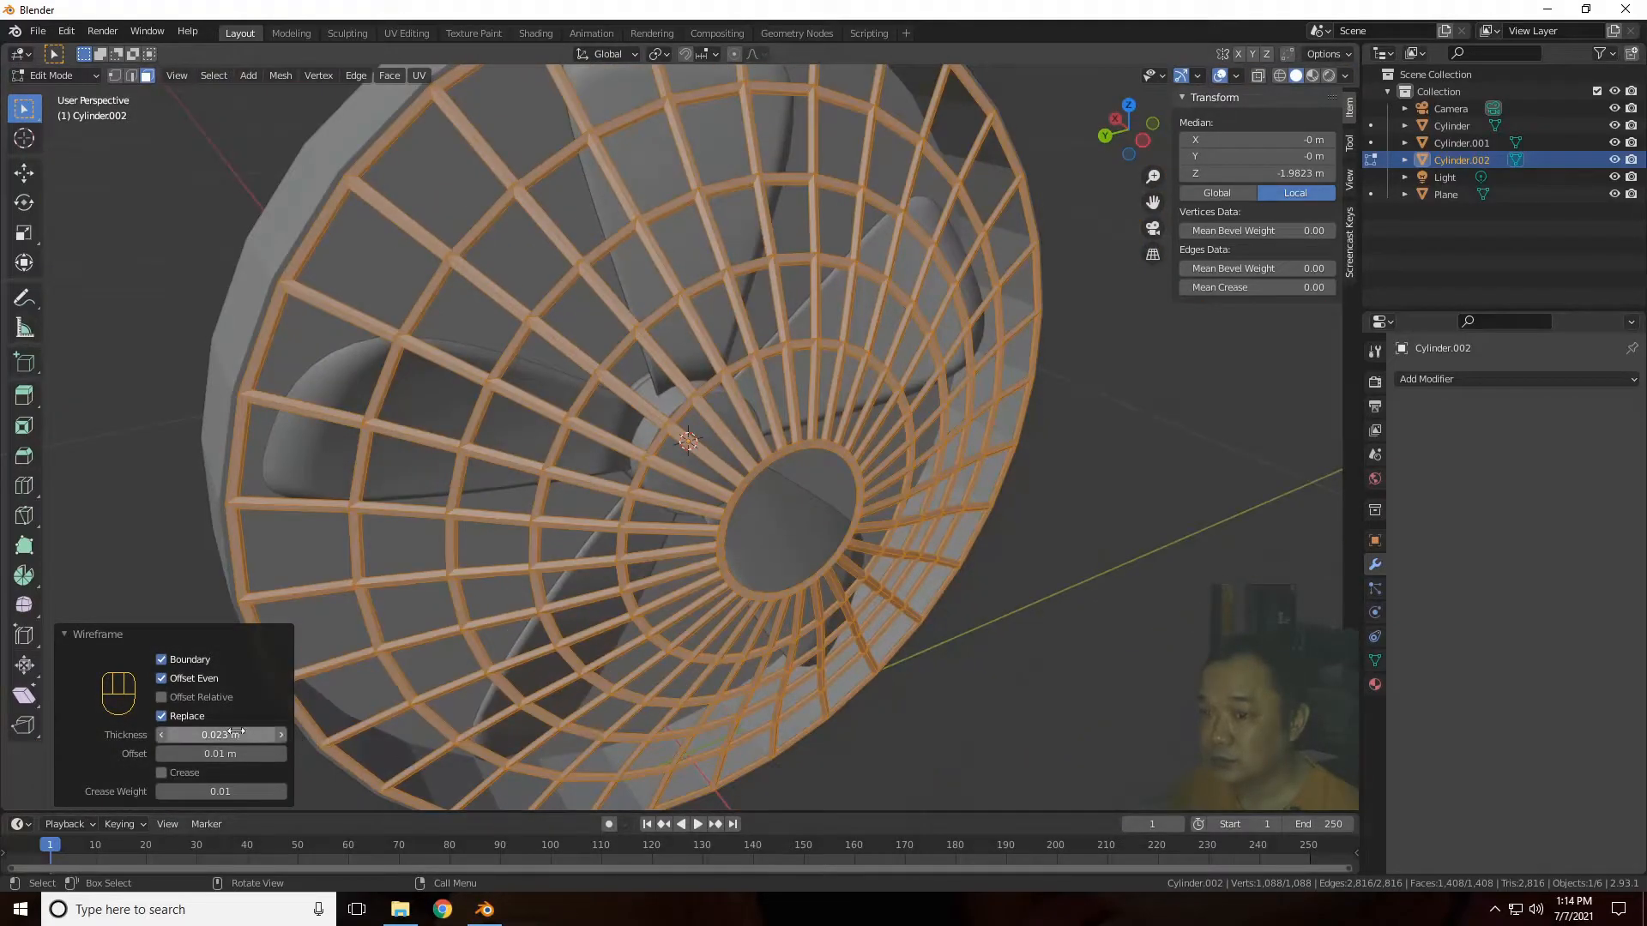
left_click_drag(1130, 147, 1094, 158)
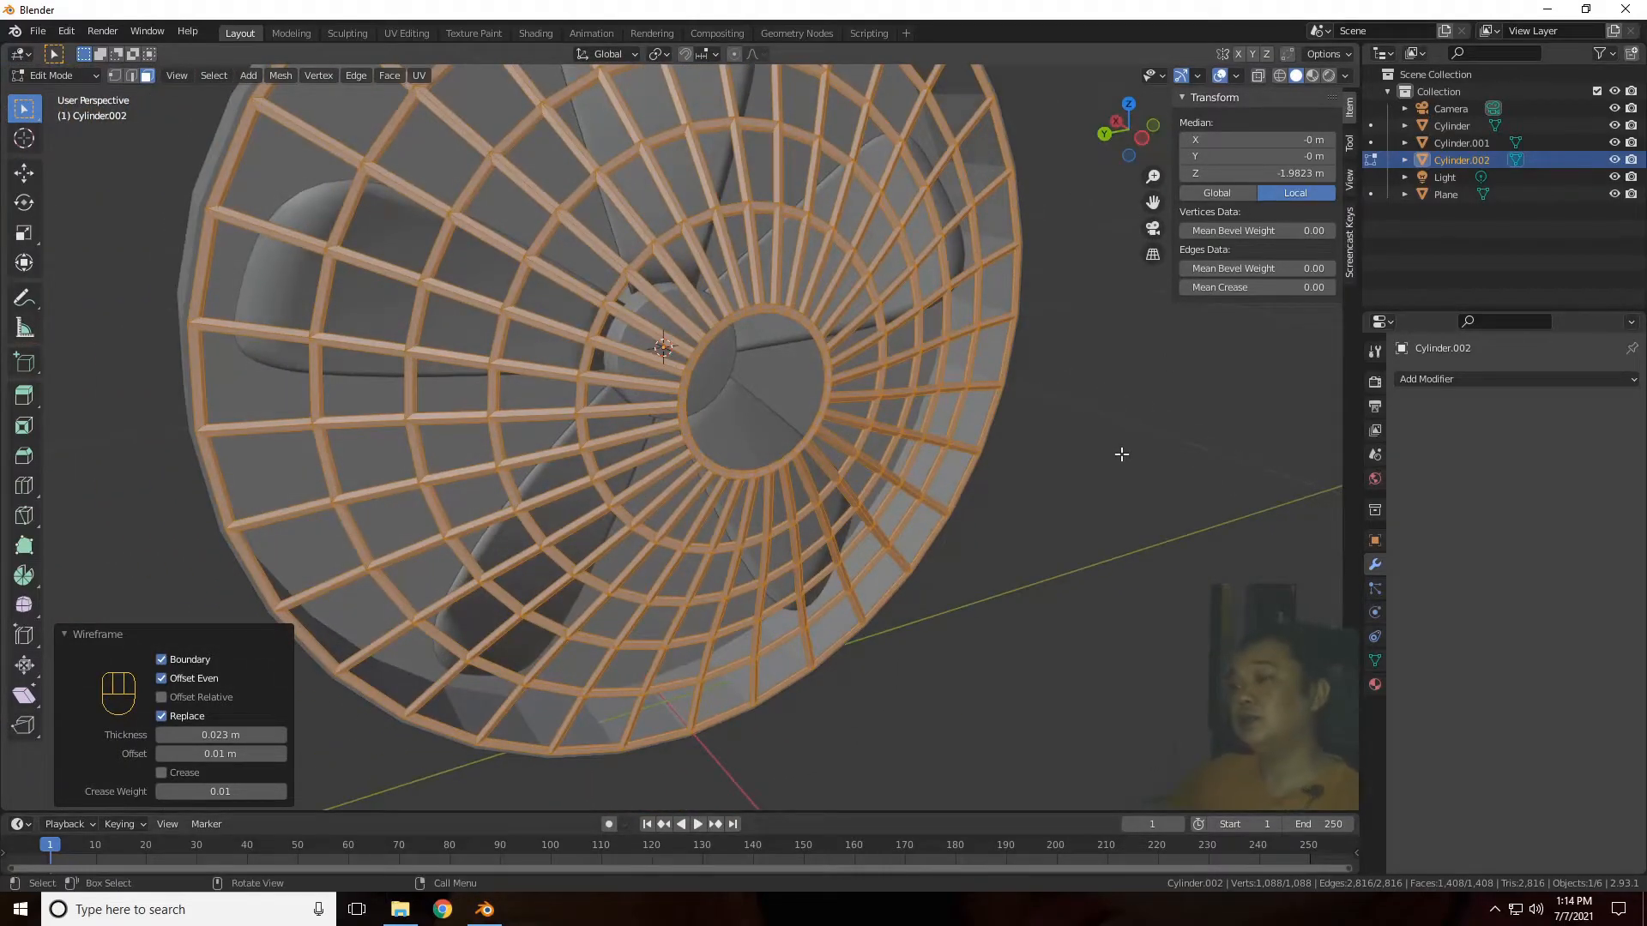
key("Tab")
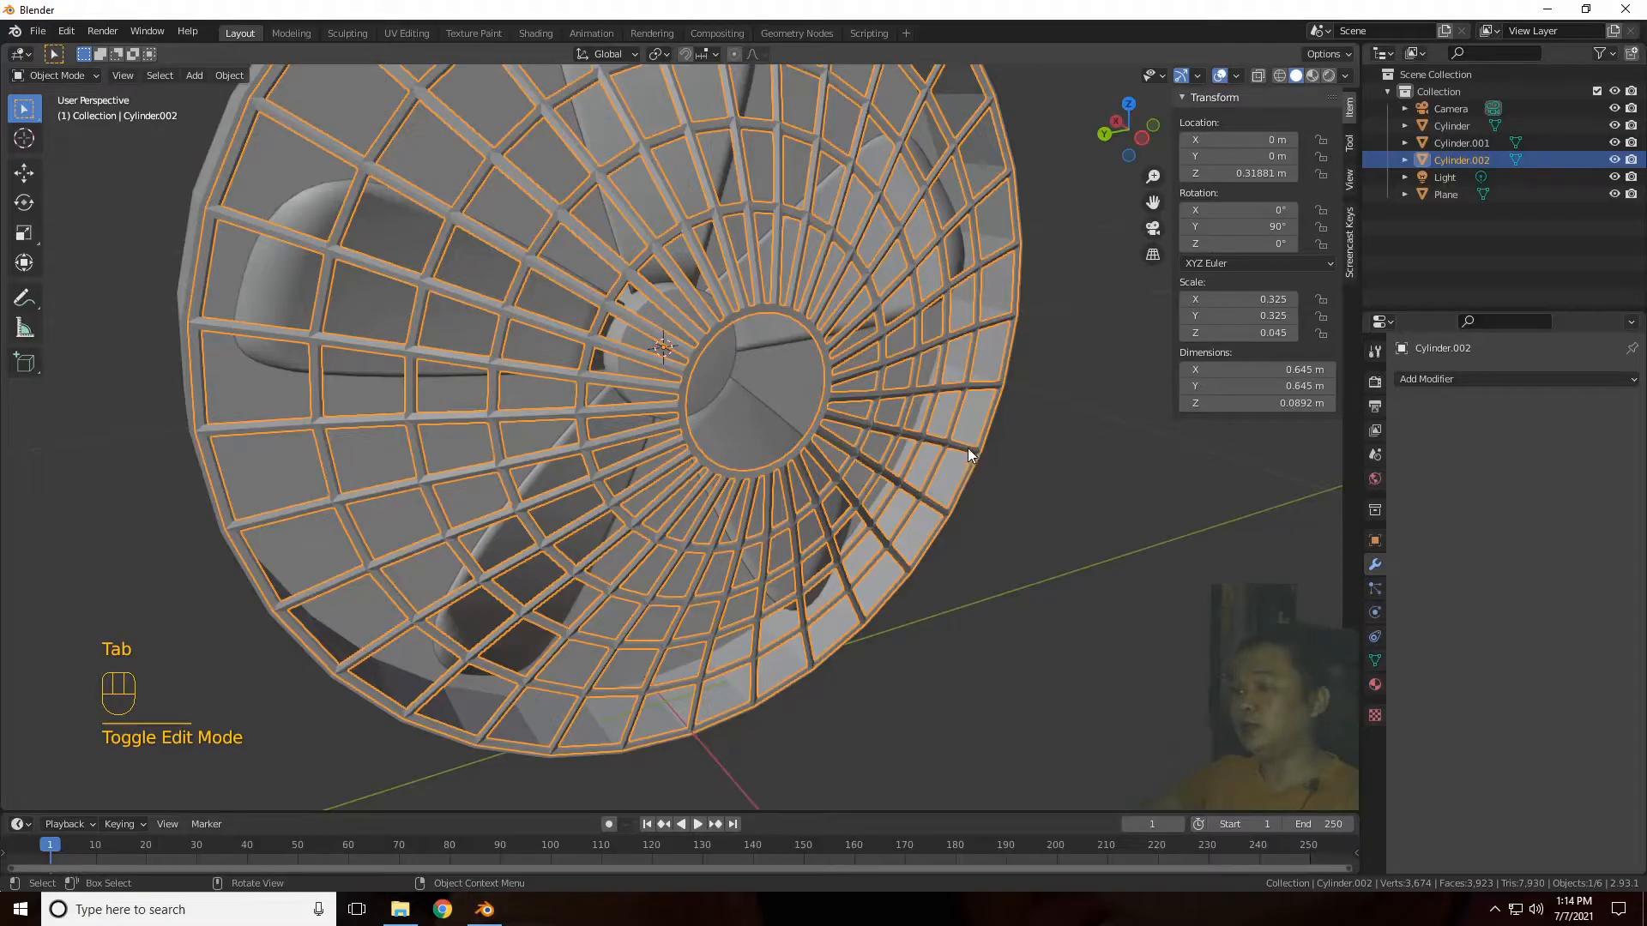
Step: Select the inner edge loop of the grille's central ring and fill it with a face
key("Tab")
scroll(857, 425, "up", 3)
scroll(849, 418, "down", 2)
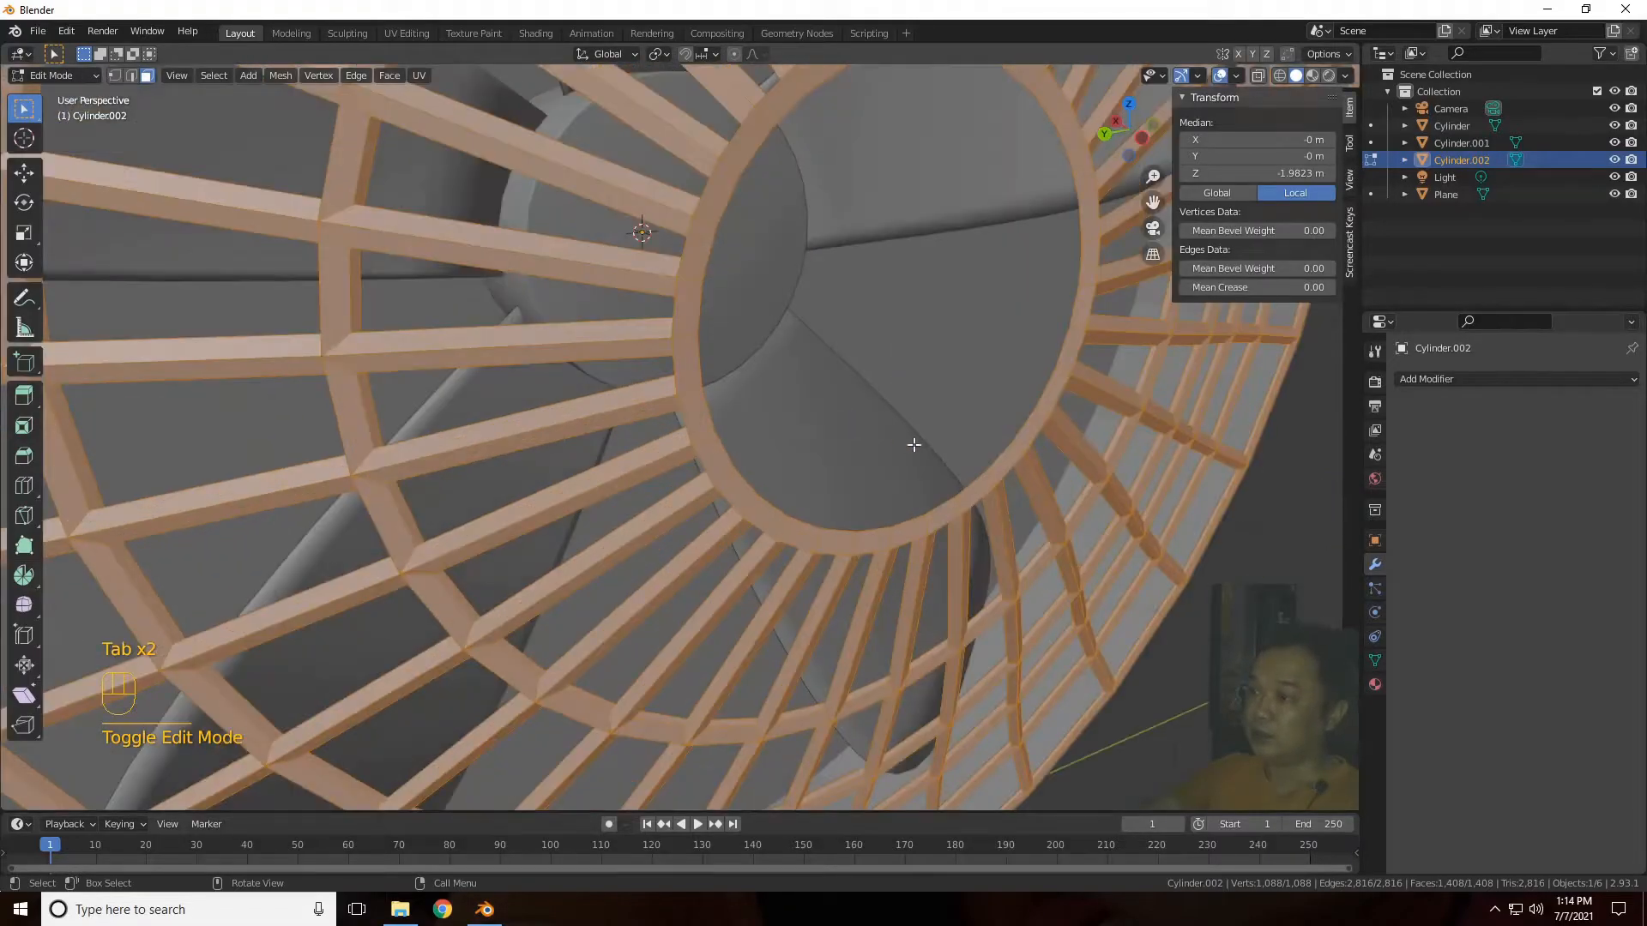
left_click(1132, 455)
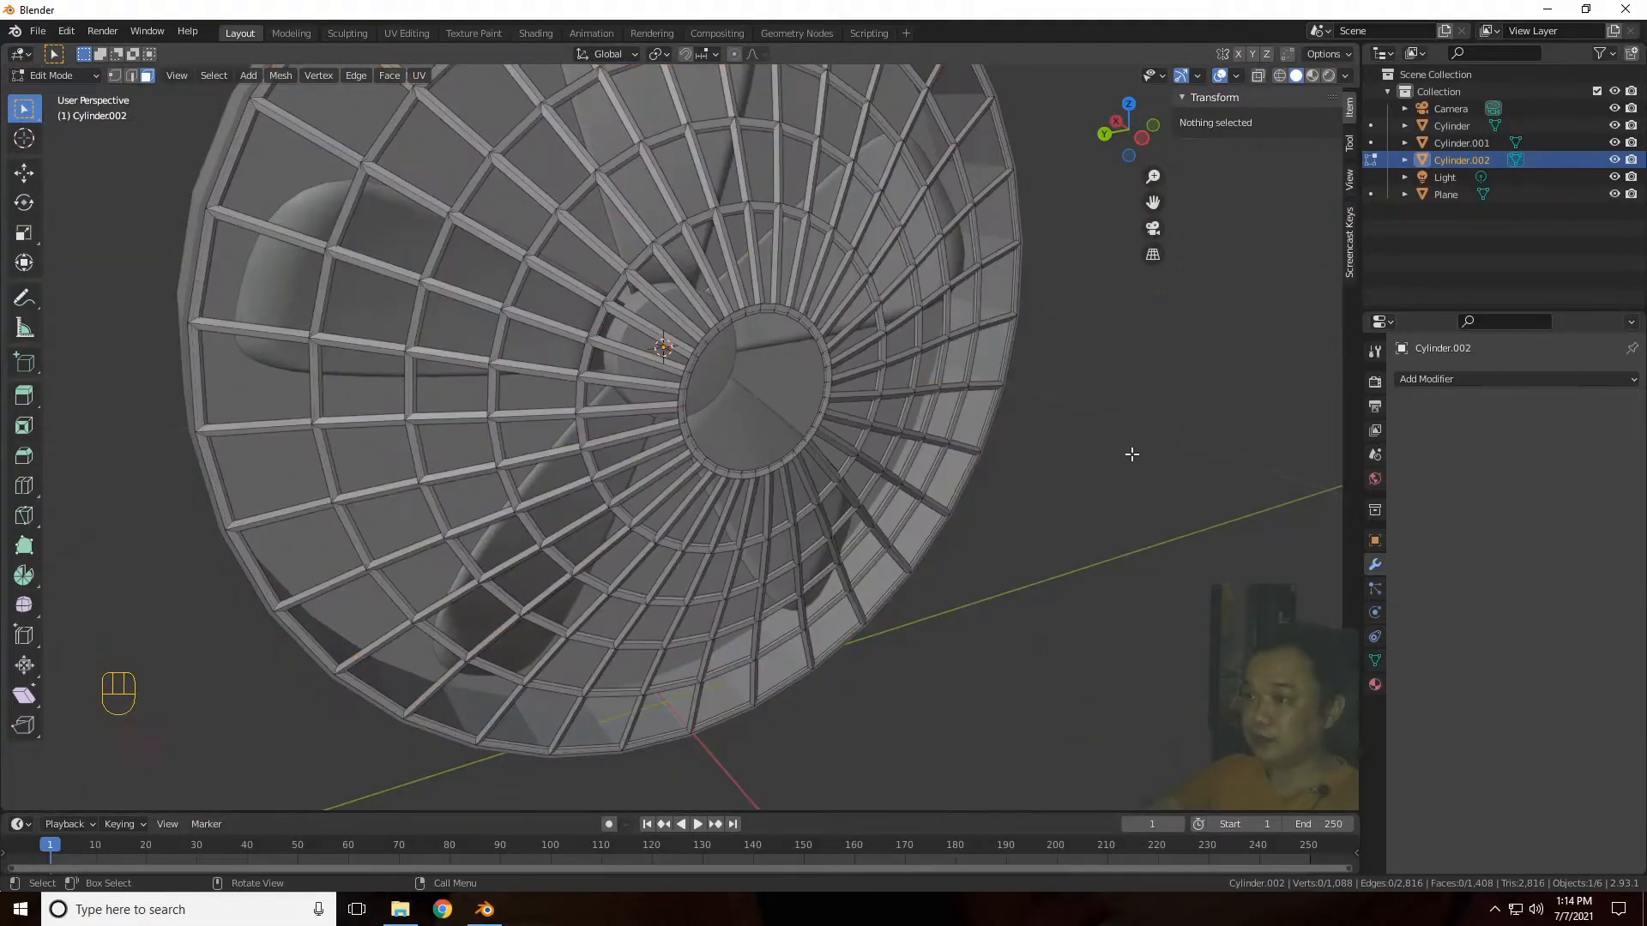
key("2")
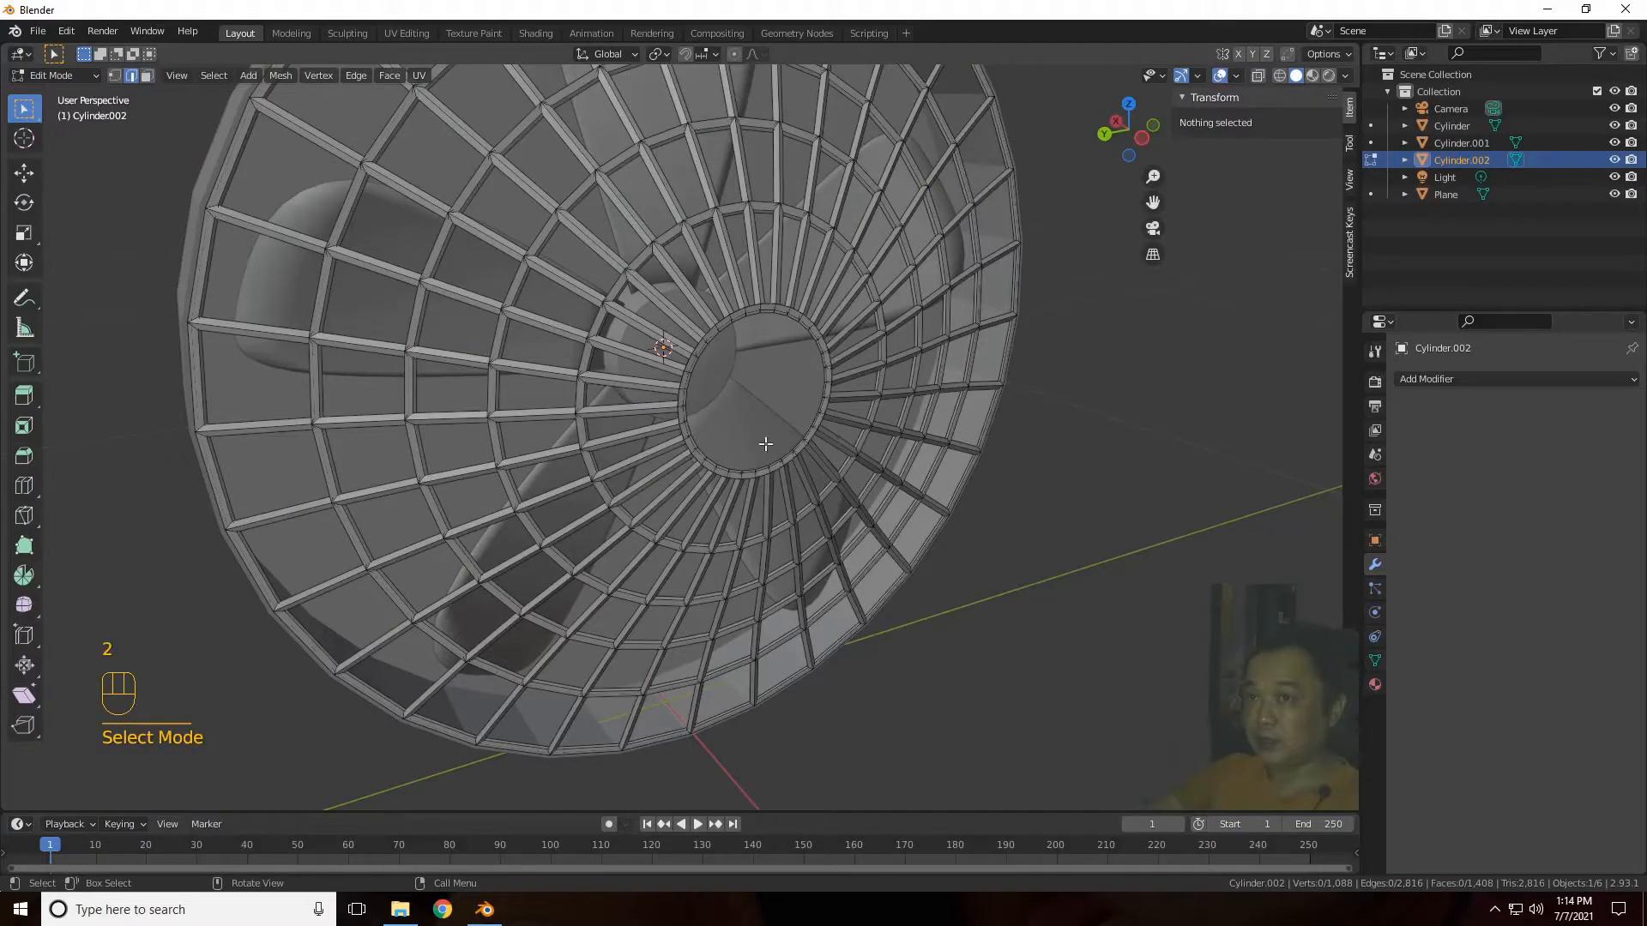
scroll(810, 456, "up", 2)
left_click(951, 501, "alt")
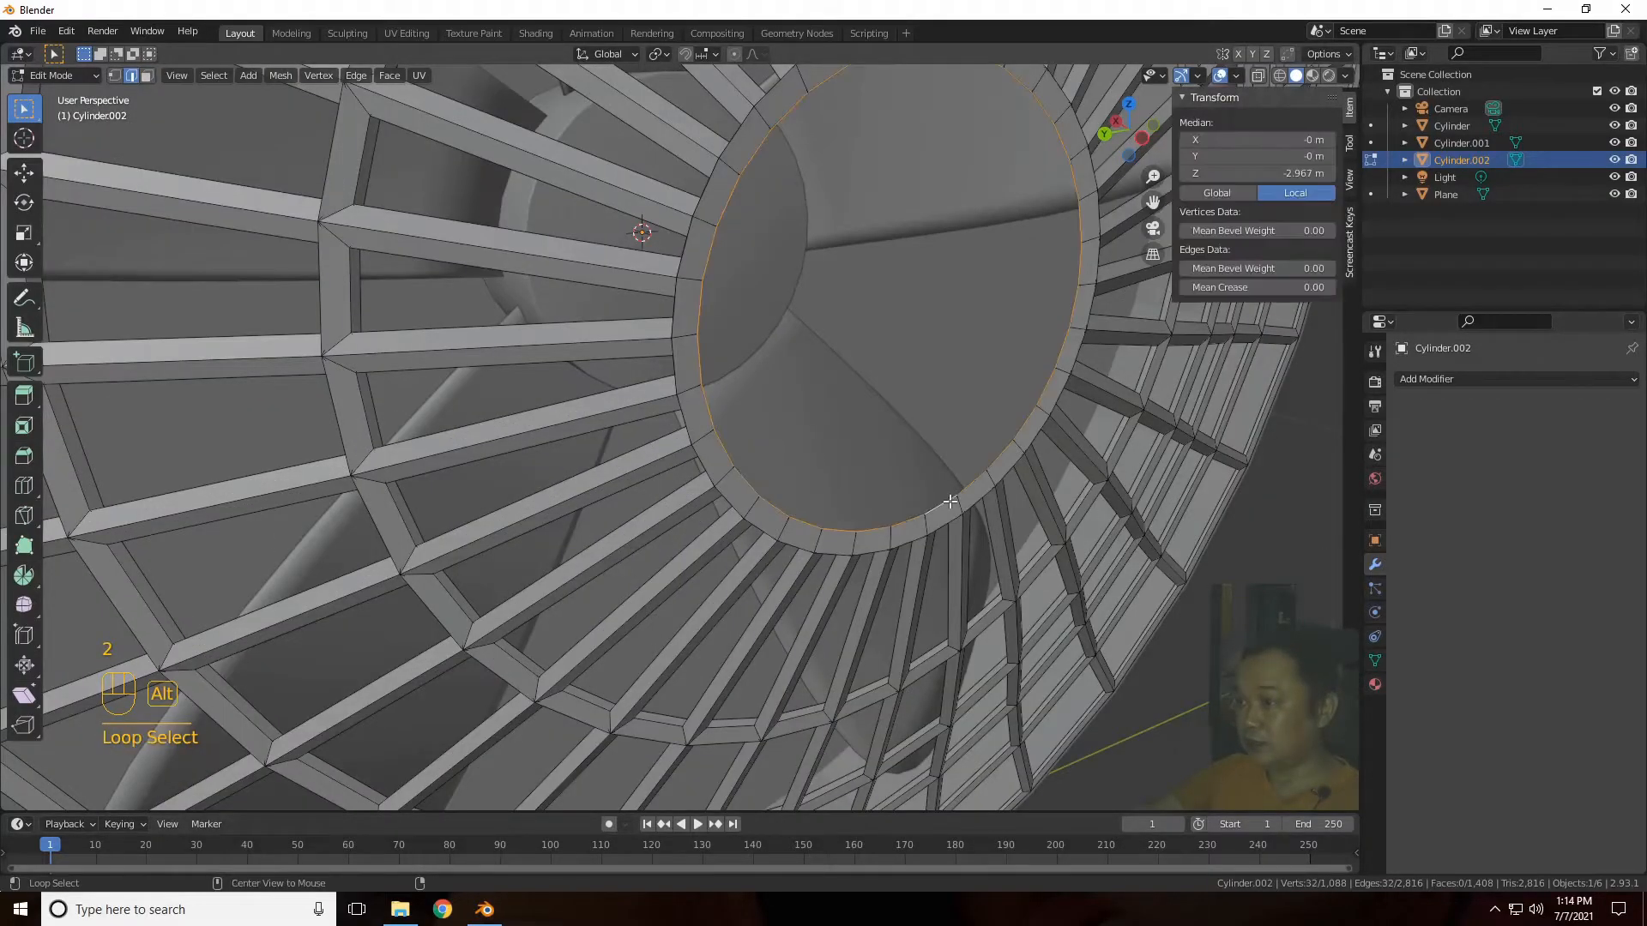
scroll(969, 343, "down", 6)
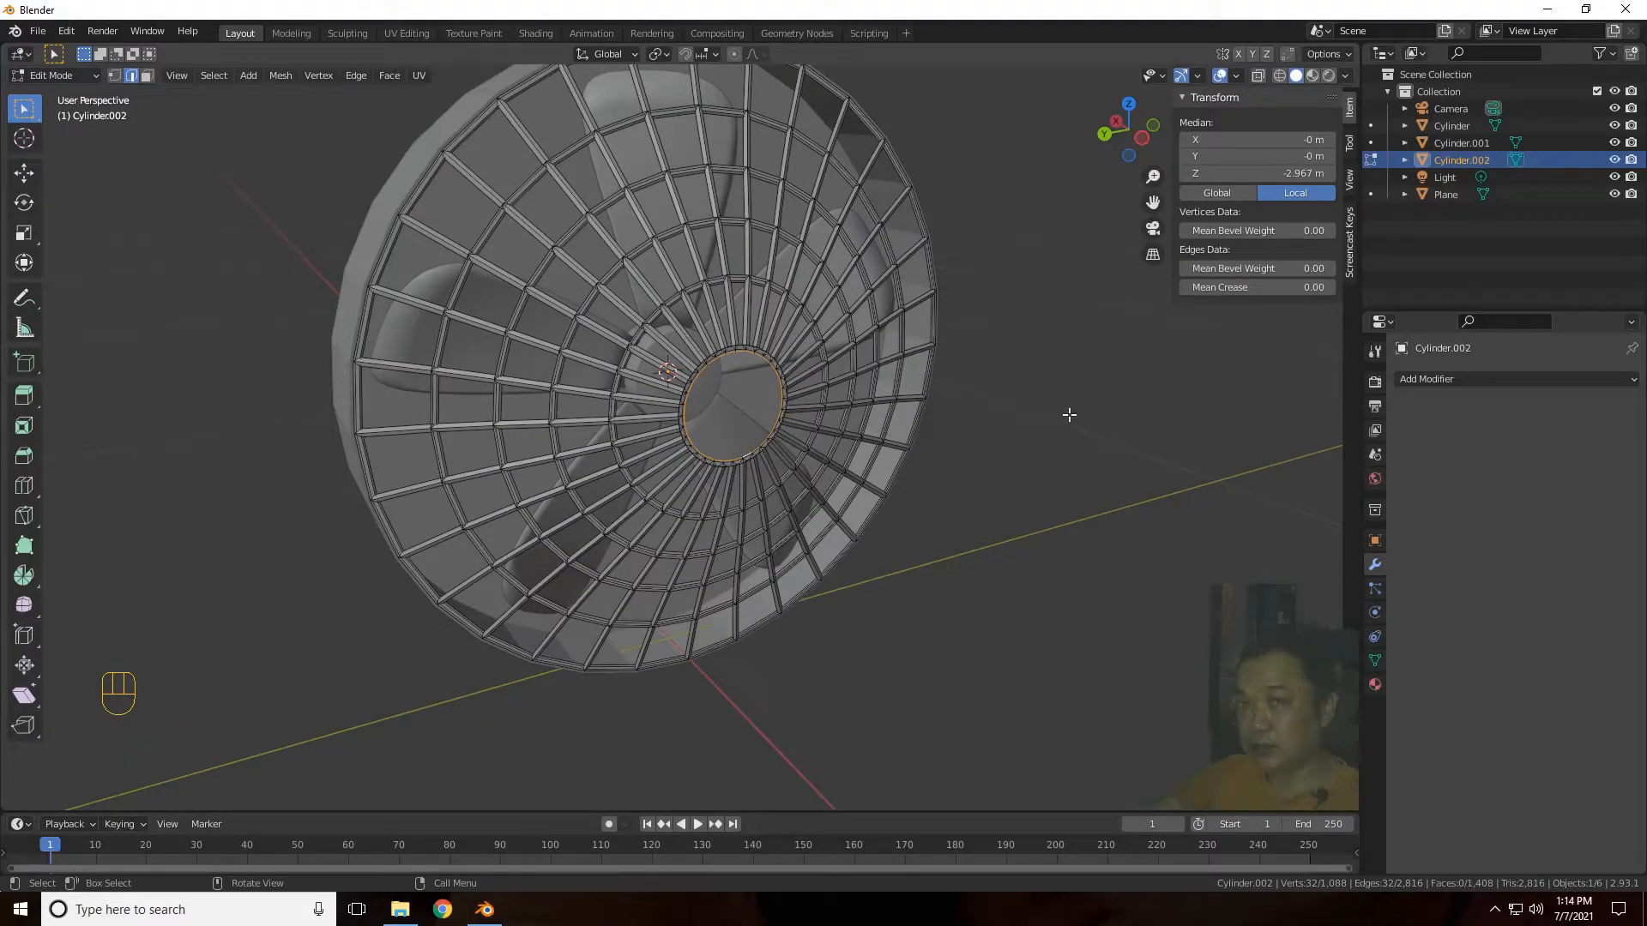
key("f")
scroll(1007, 449, "up", 3)
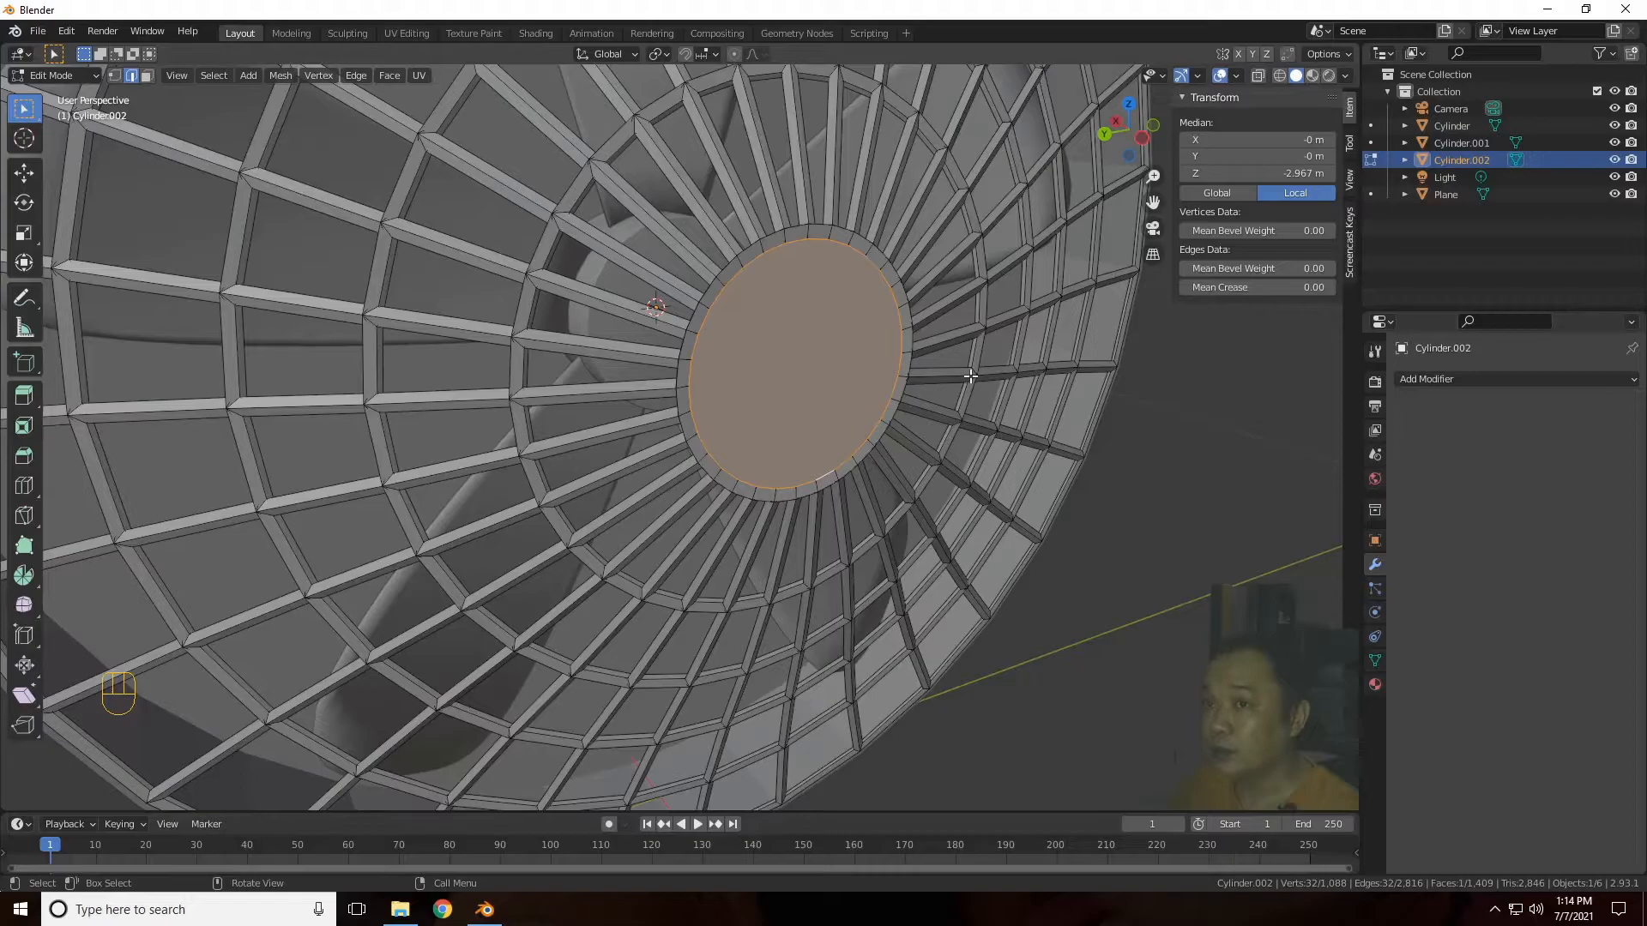
Step: Inset the grille's central face about 0.028 m and move it outward about 0.0068 m along the X axis
key("i")
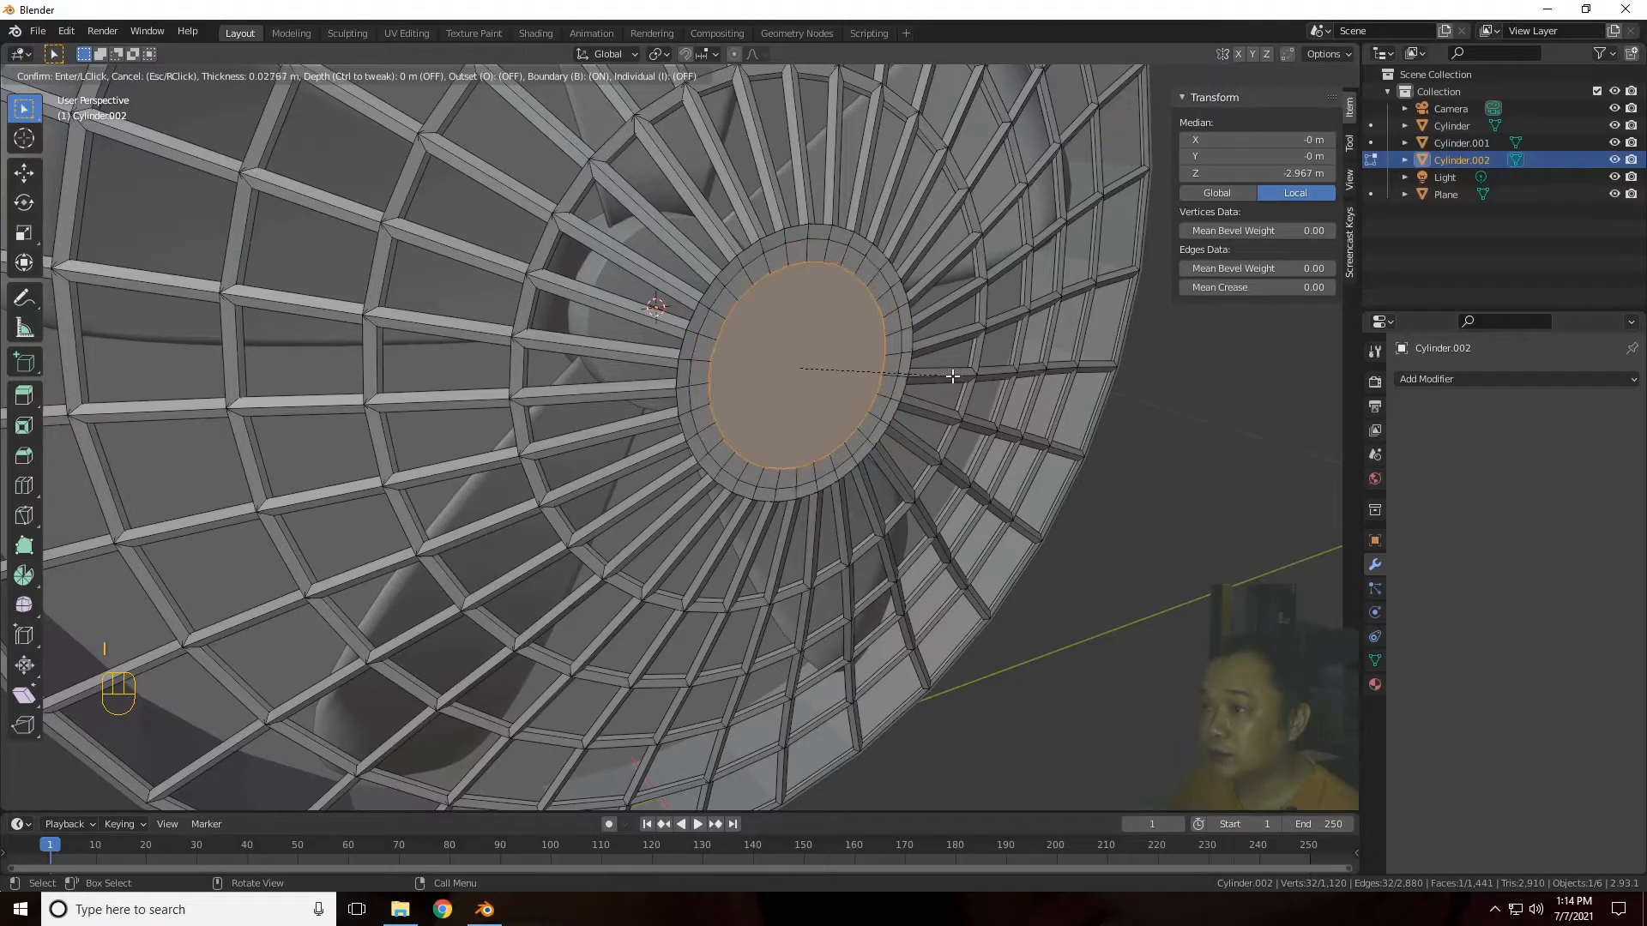
left_click(952, 376)
key("g")
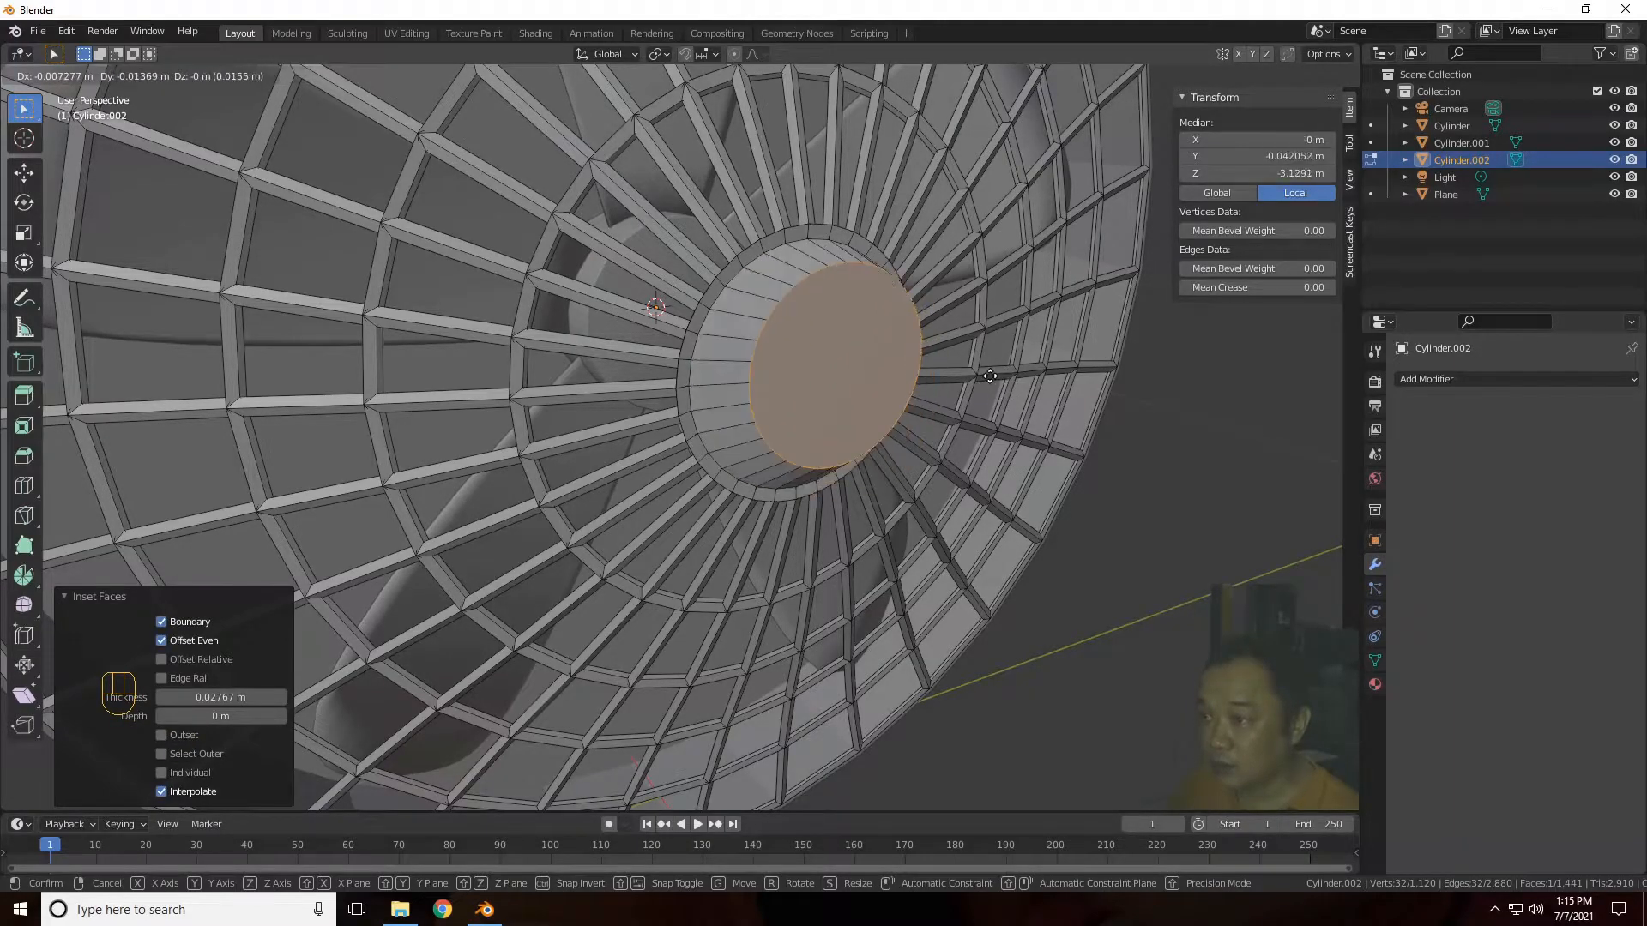
key("x")
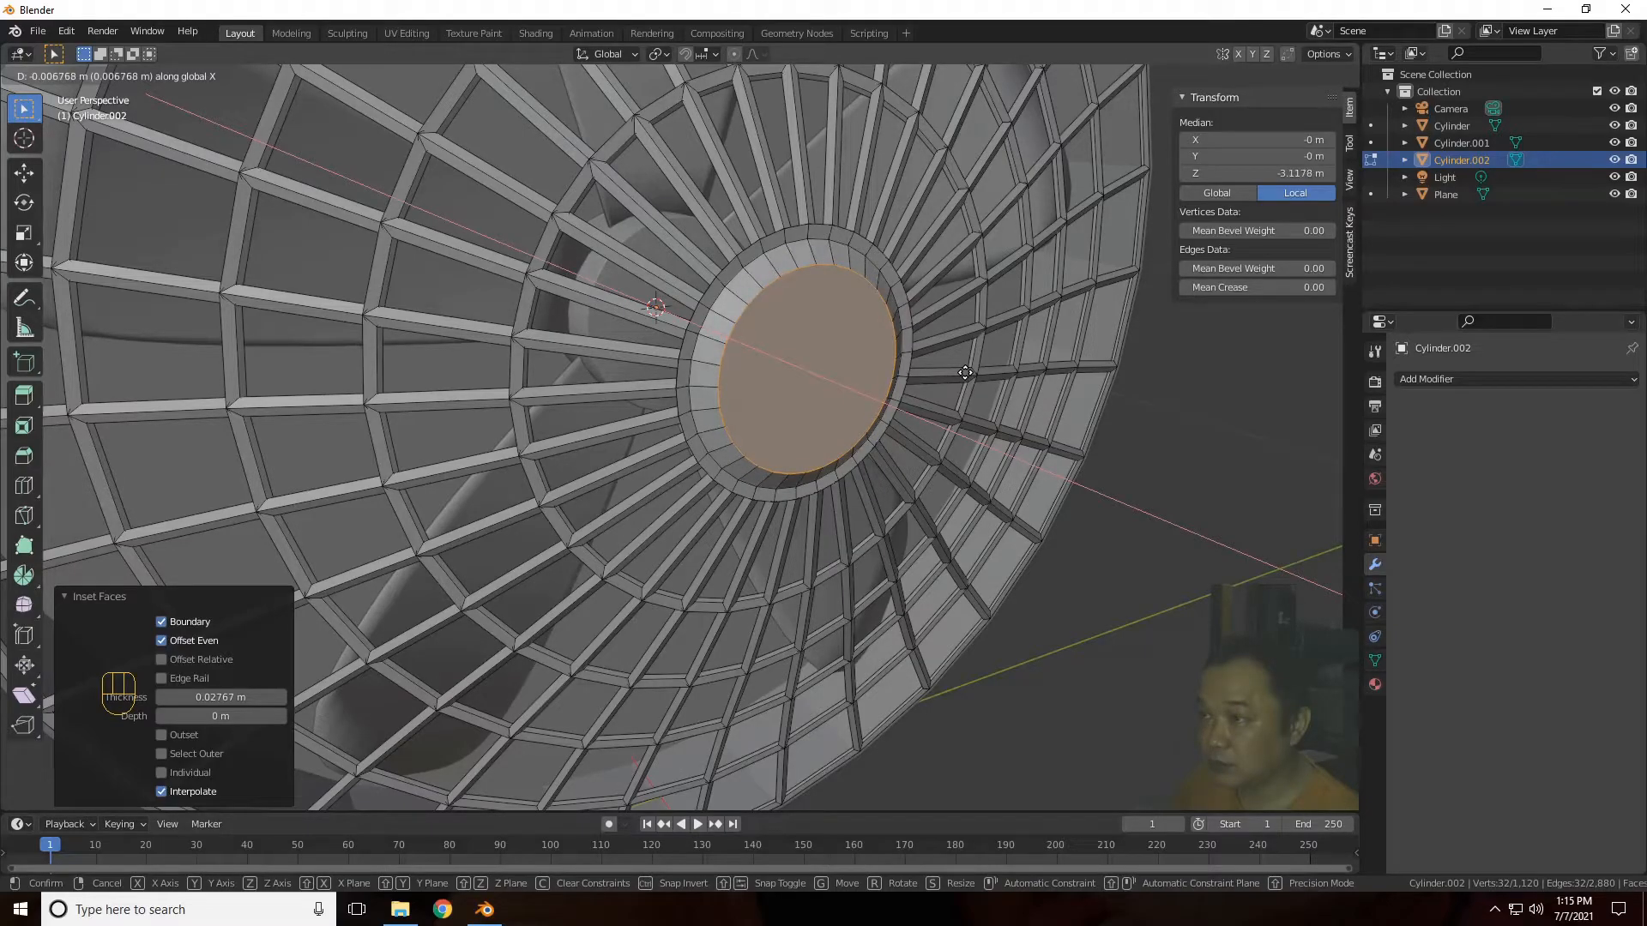
left_click(966, 375)
Step: Inset the raised central face about 0.0052 m and extrude it outward about 0.0034 m
key("i")
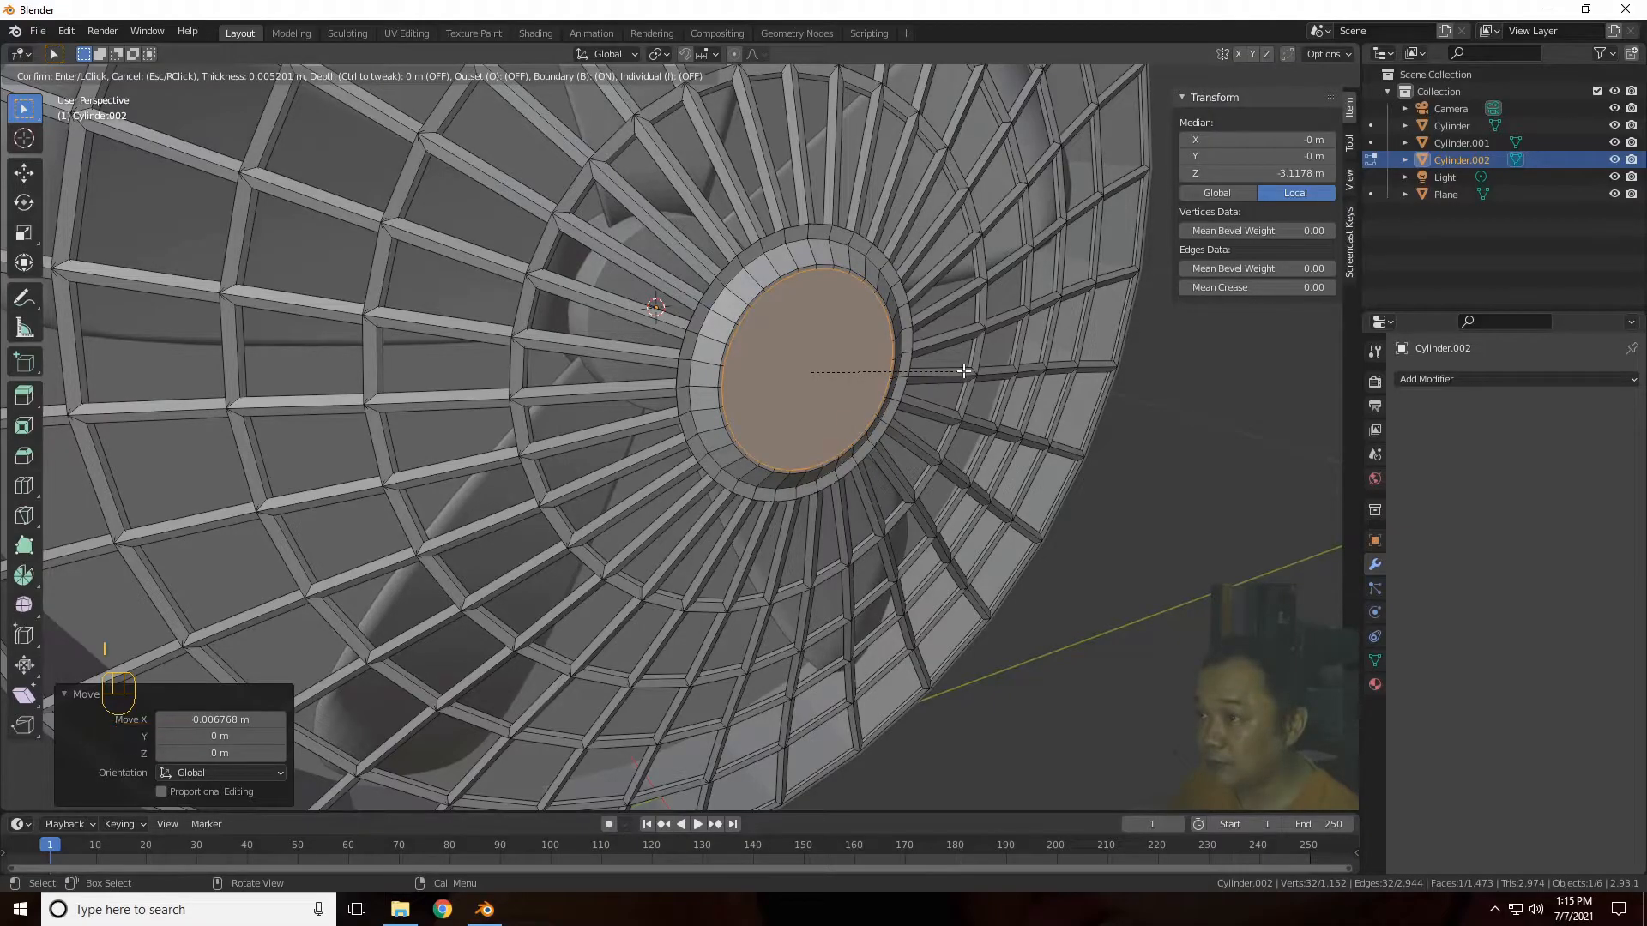
left_click(964, 370)
key("e")
left_click(966, 369)
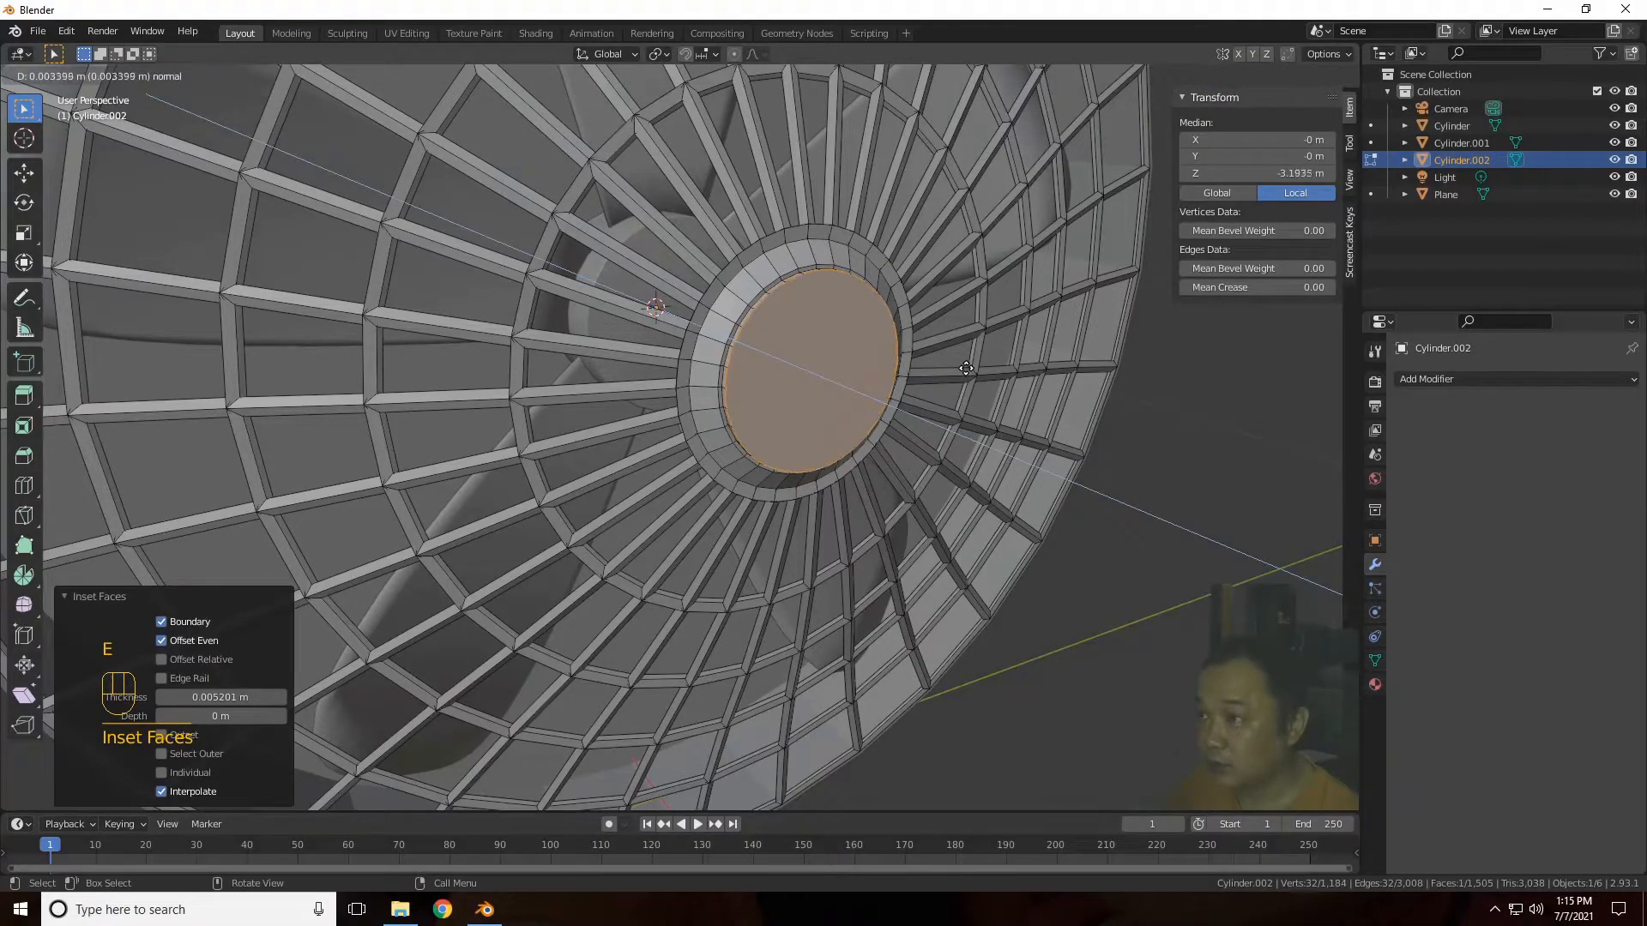
Step: Extrude the central face in place, scale it uniformly to about 0.466, and move it outward along the X axis
key("e")
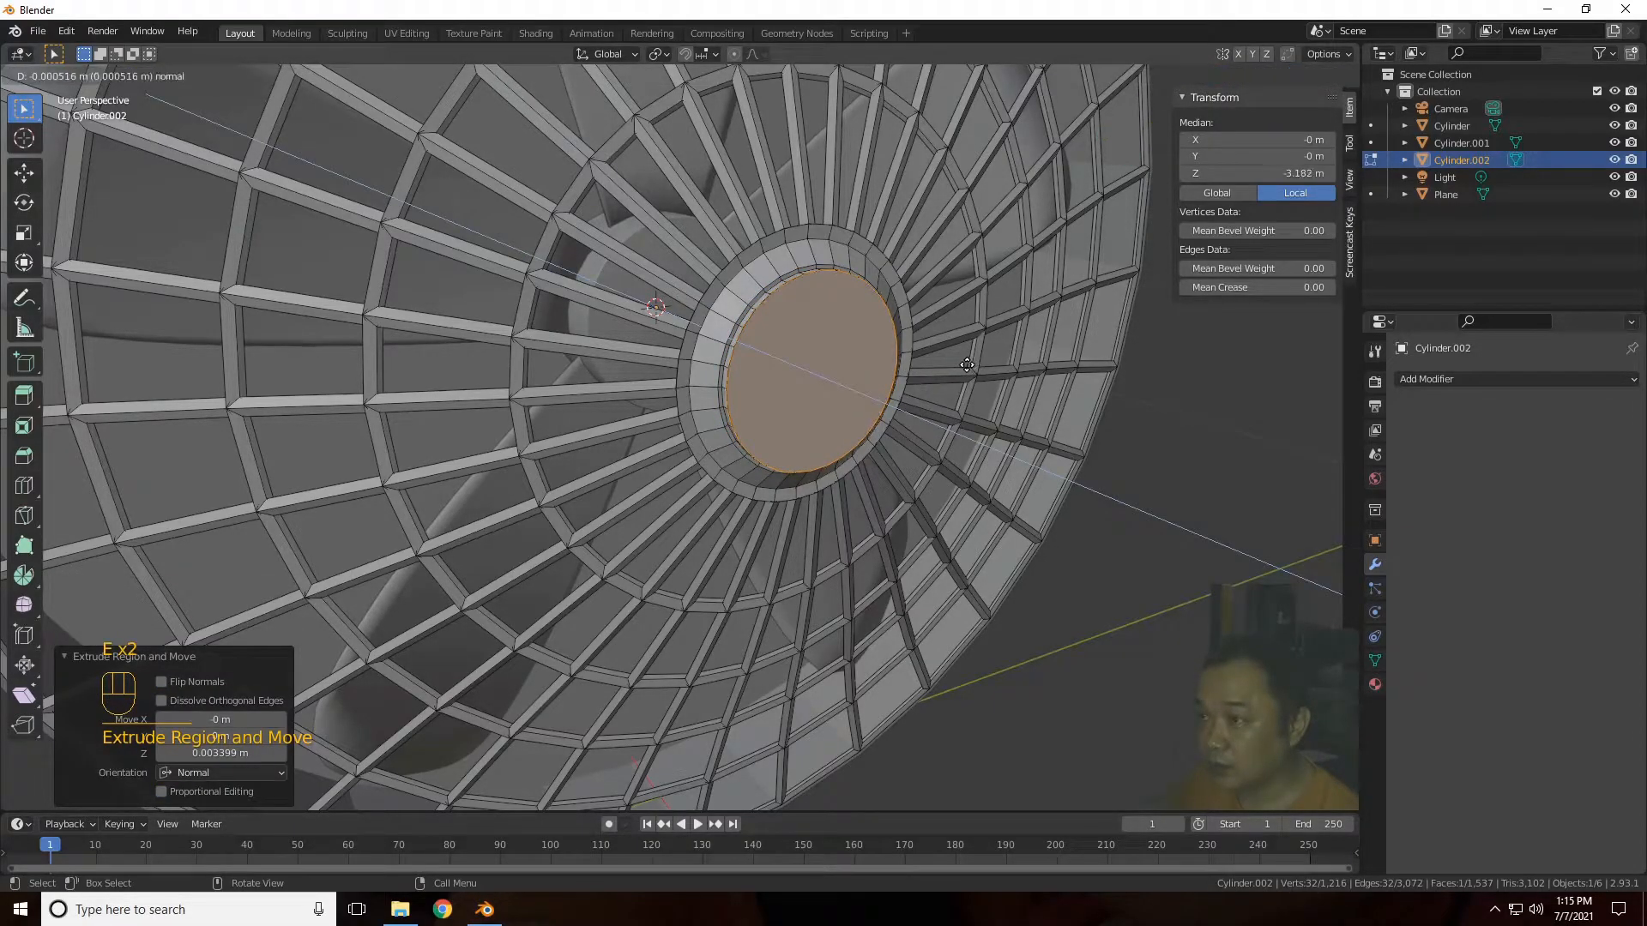
right_click(1053, 386)
key("s")
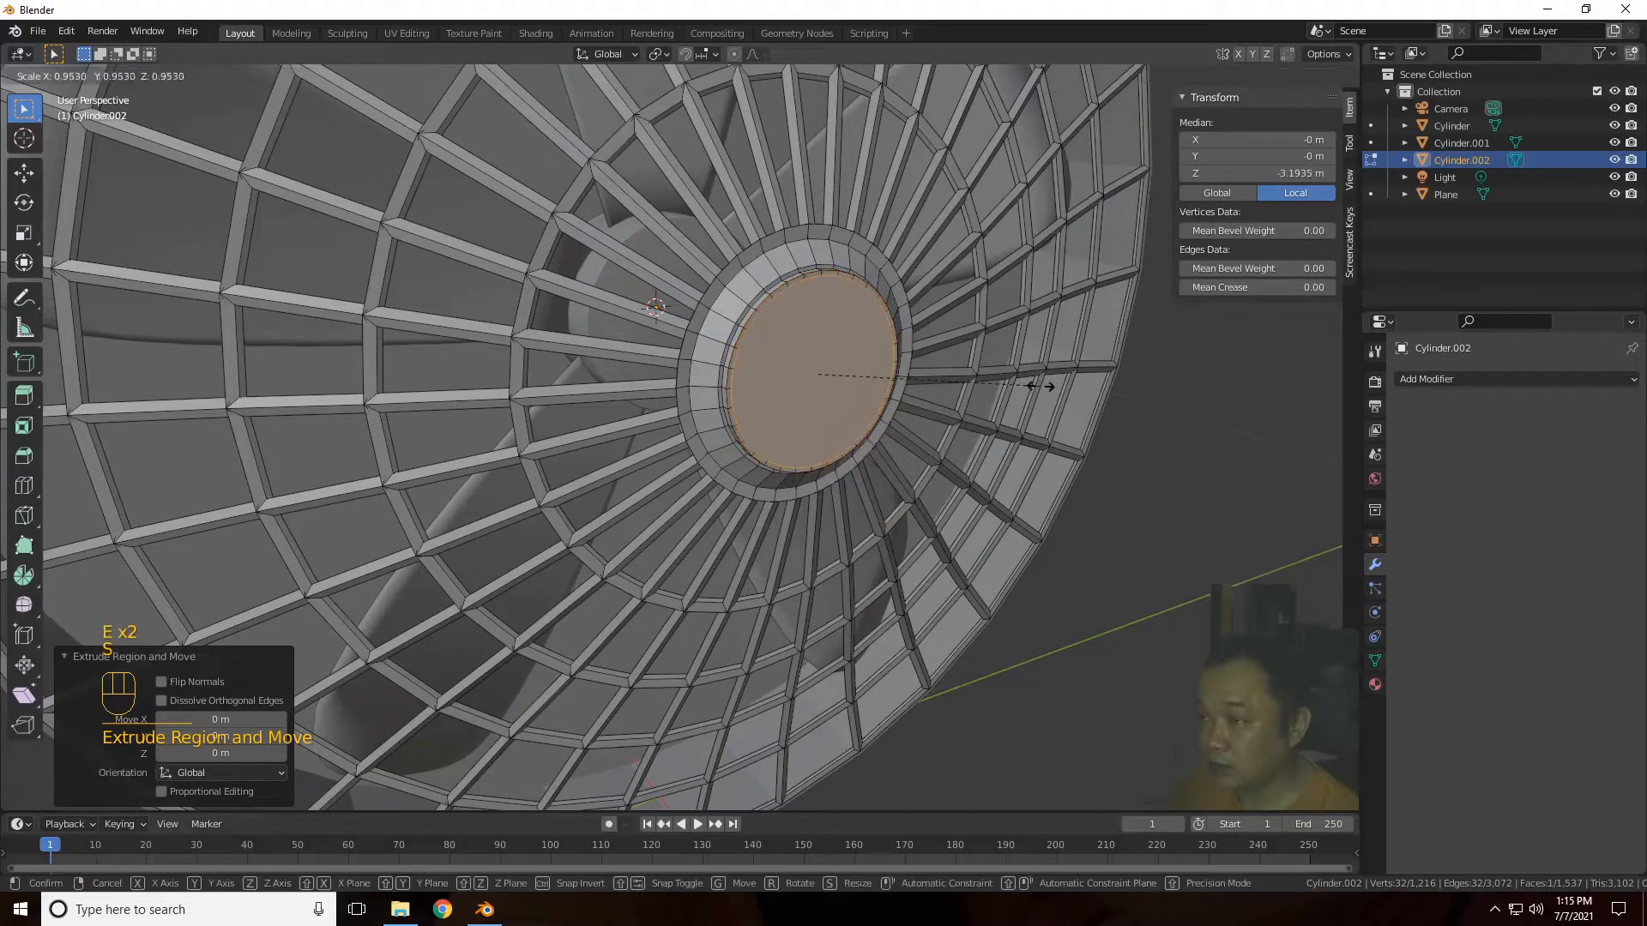
left_click(925, 383)
key("g")
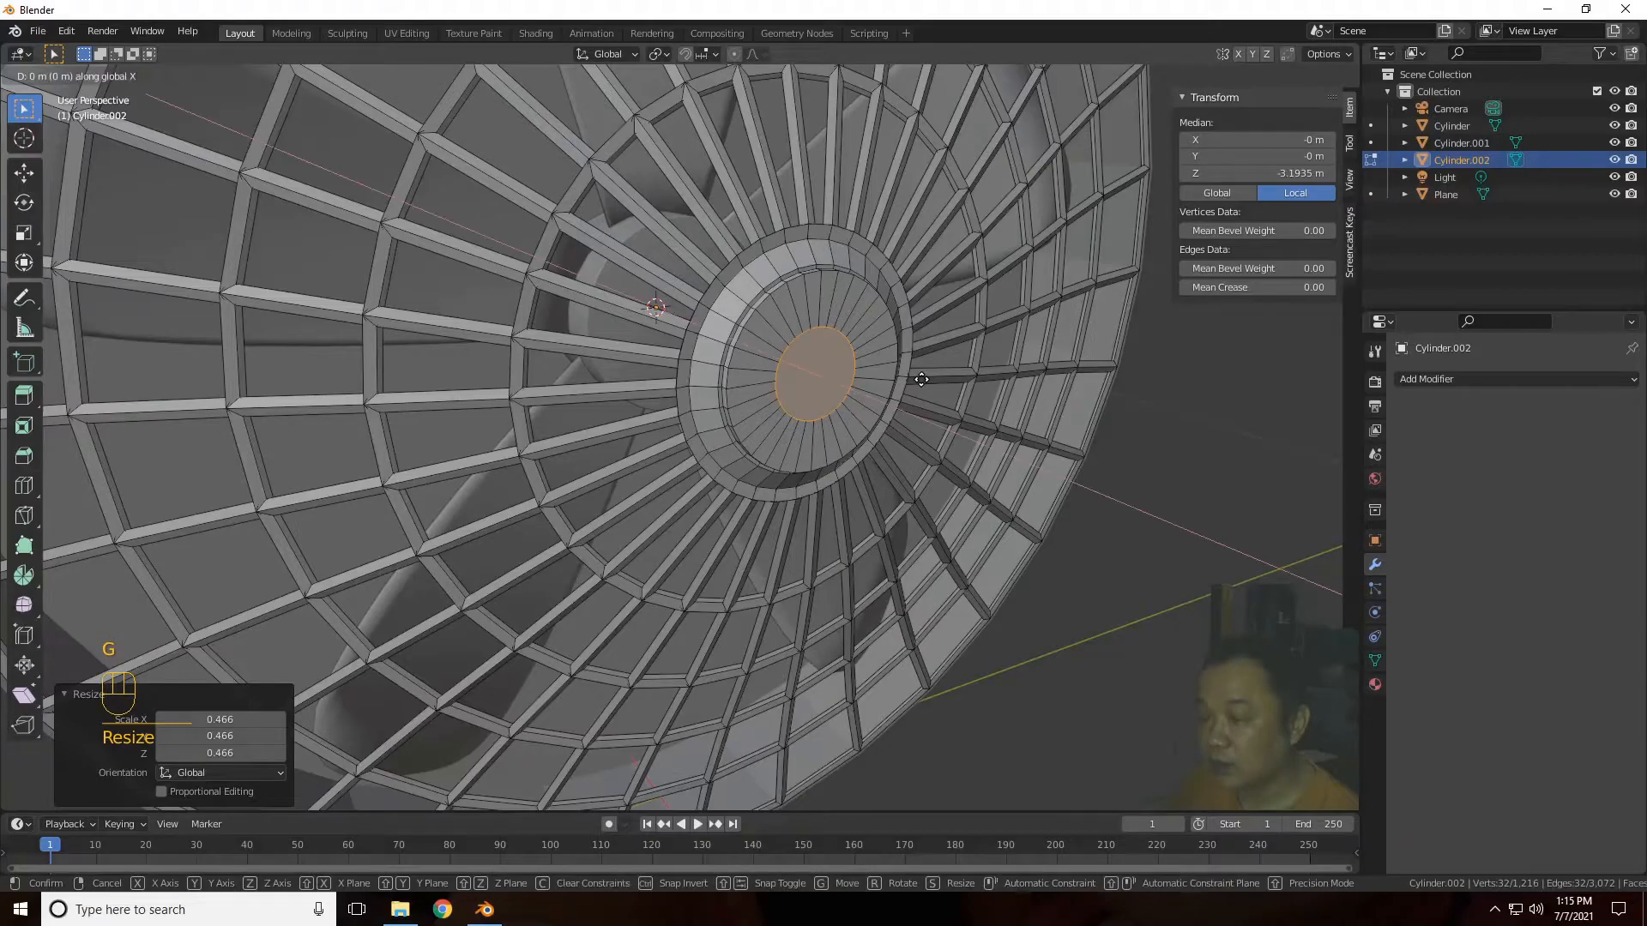
left_click(928, 380)
Step: Return to Object Mode and apply smooth shading to the whole front grille
key("Tab")
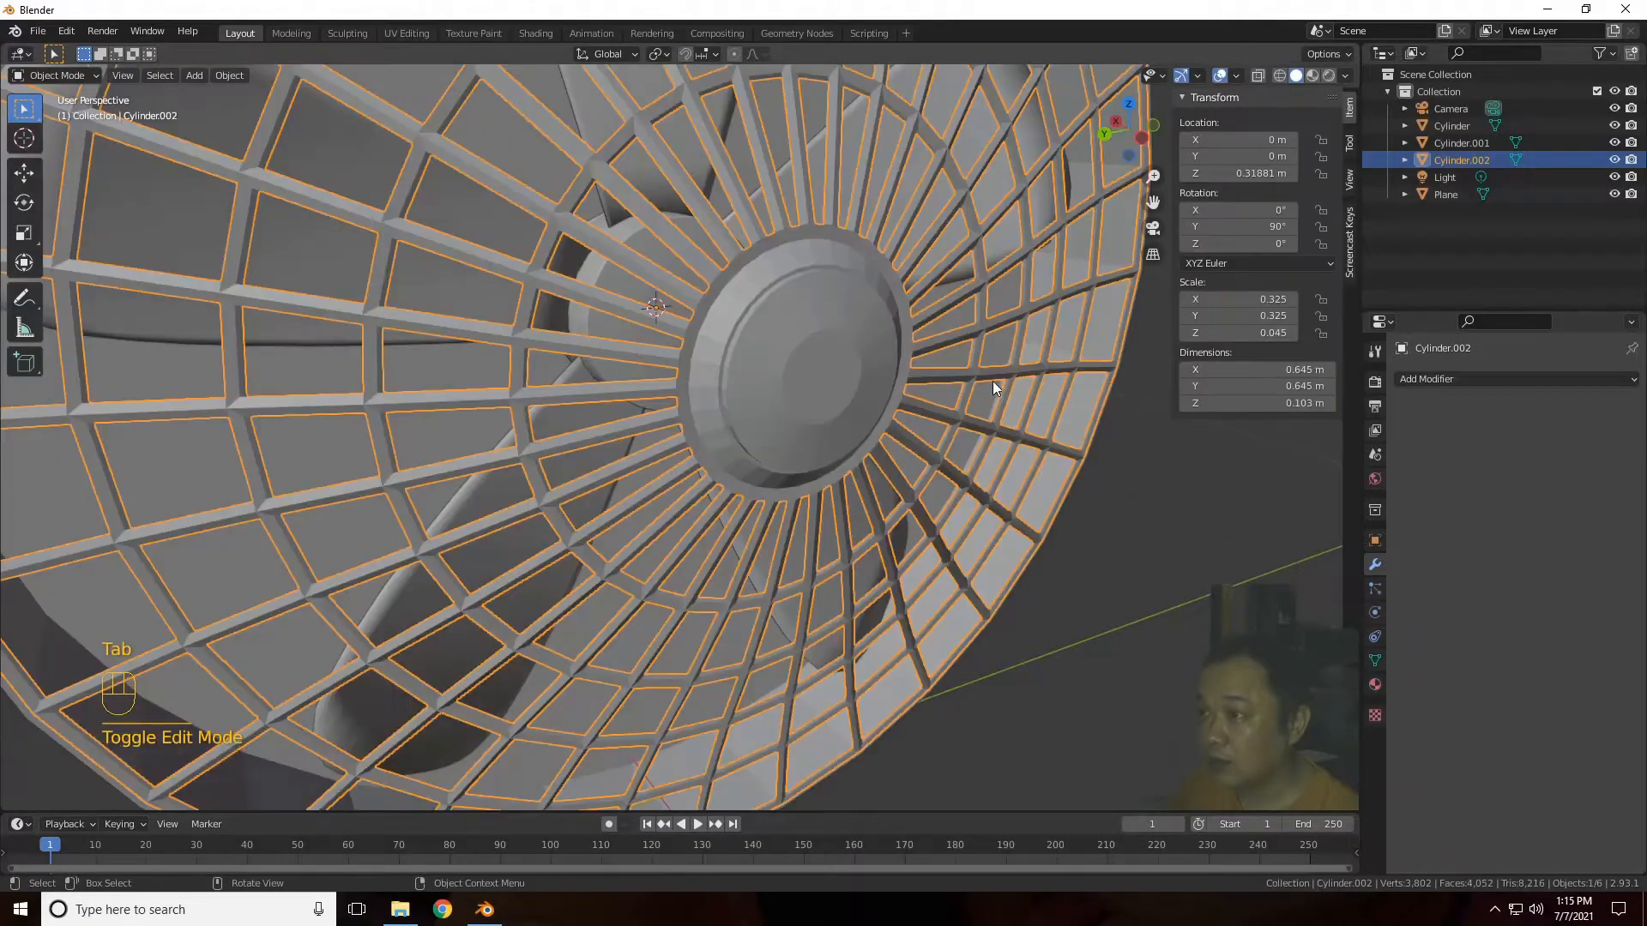
right_click(808, 361)
left_click(807, 360)
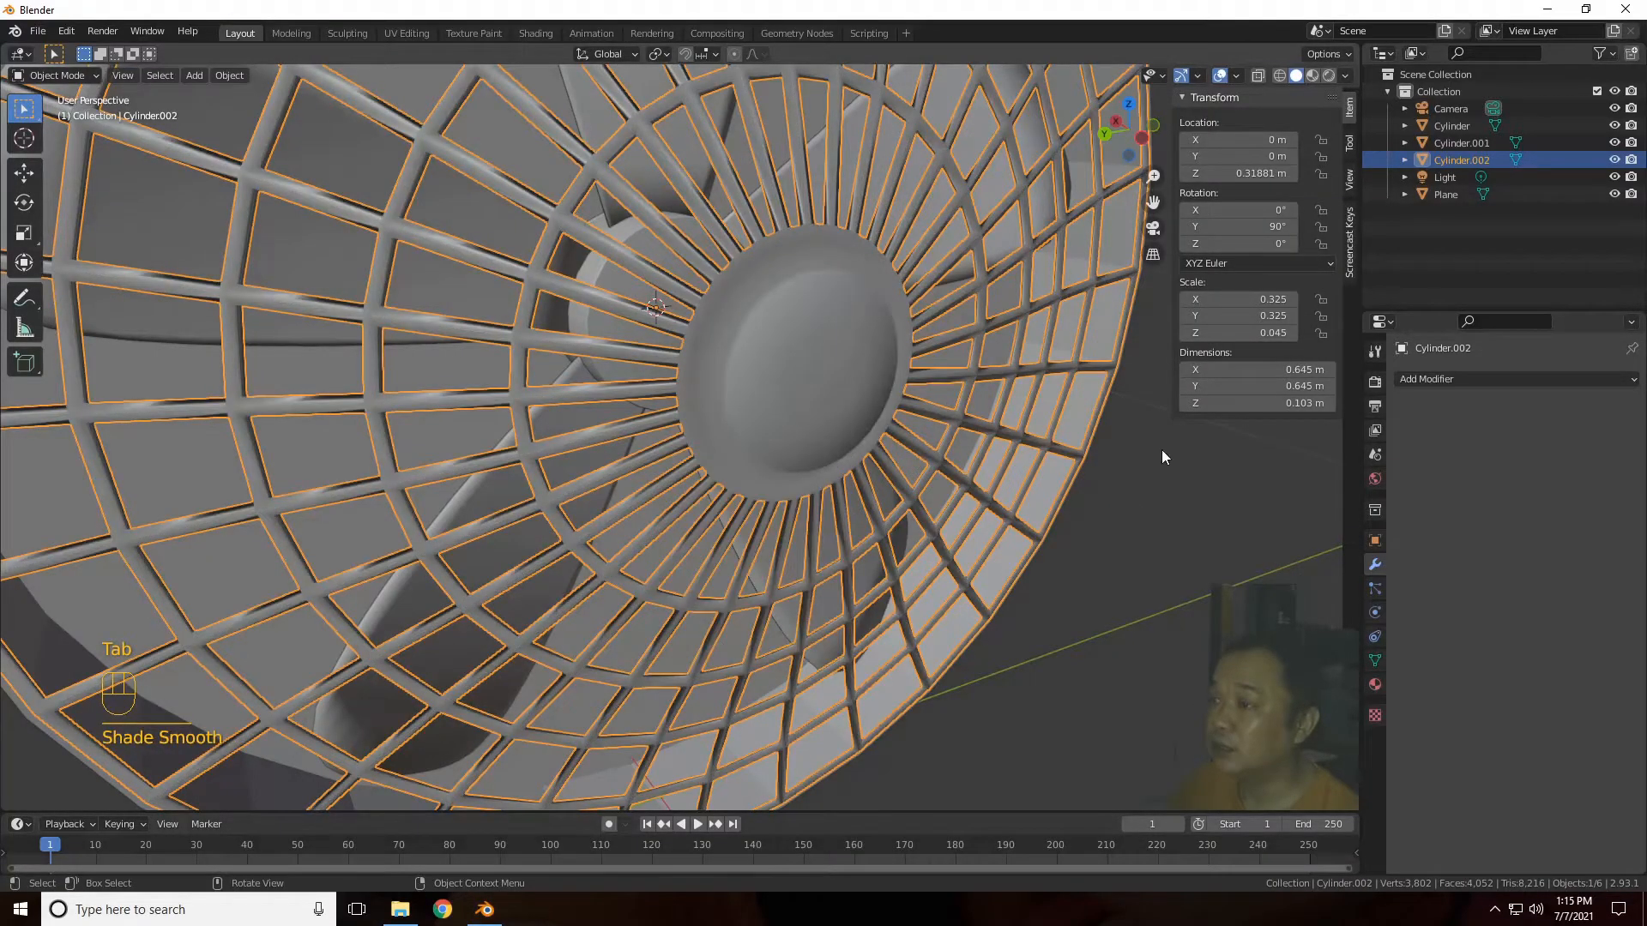
mouse_move(1115, 138)
left_mouse_down()
mouse_move(1072, 155)
mouse_move(1132, 142)
mouse_move(1106, 137)
mouse_move(1088, 182)
left_mouse_up()
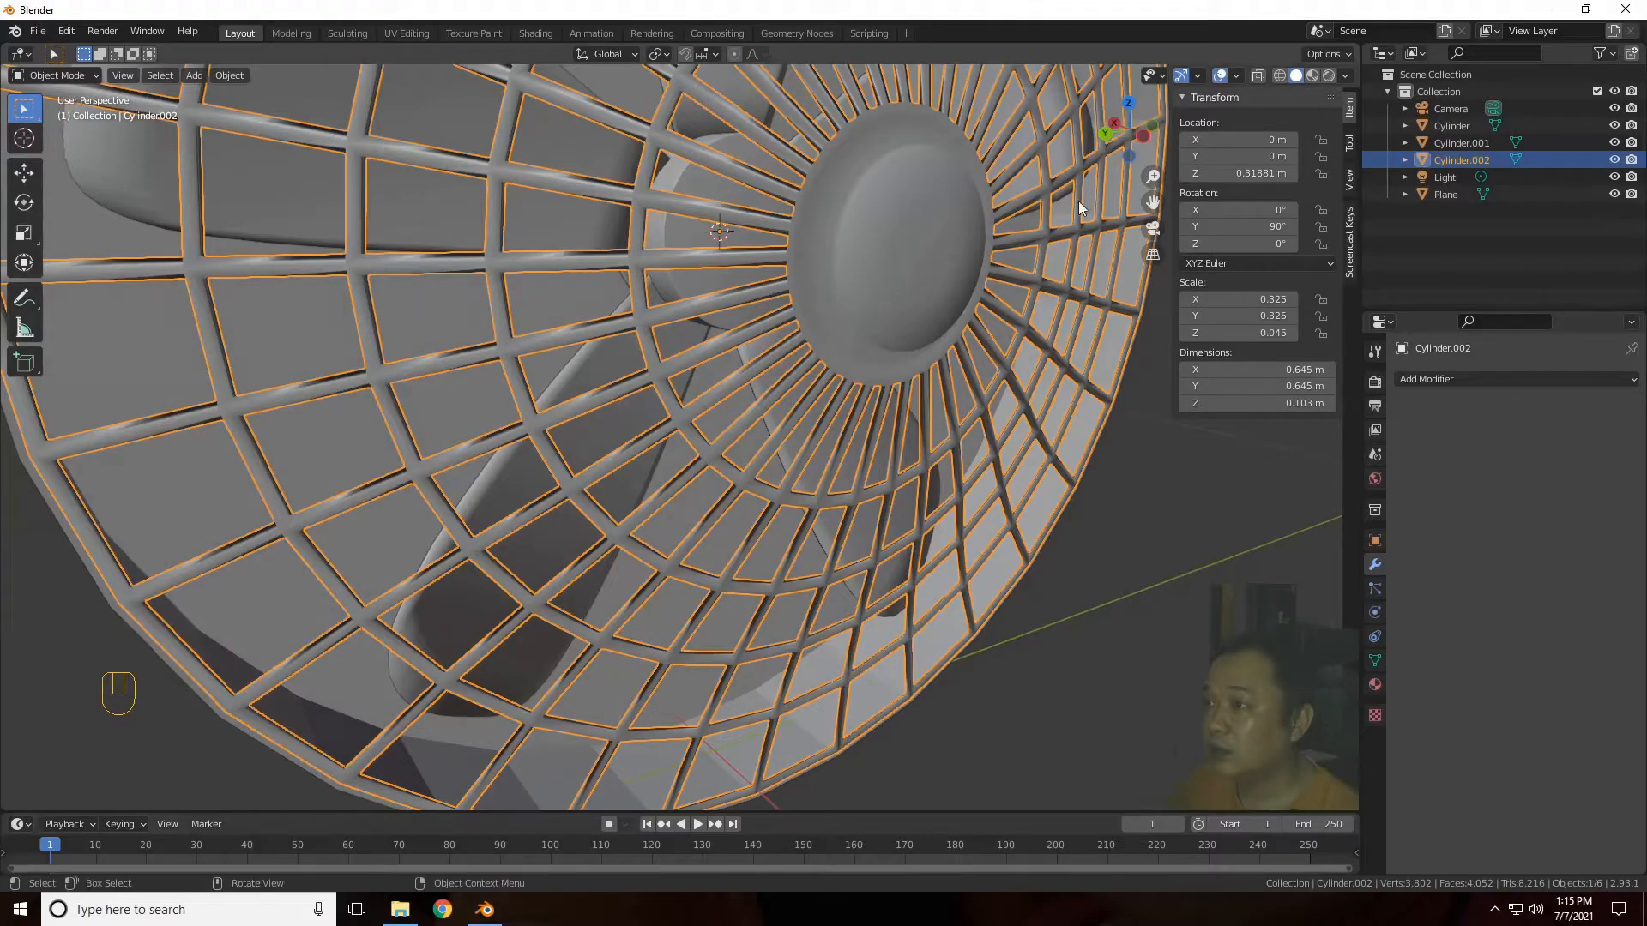
scroll(1072, 258, "down", 5)
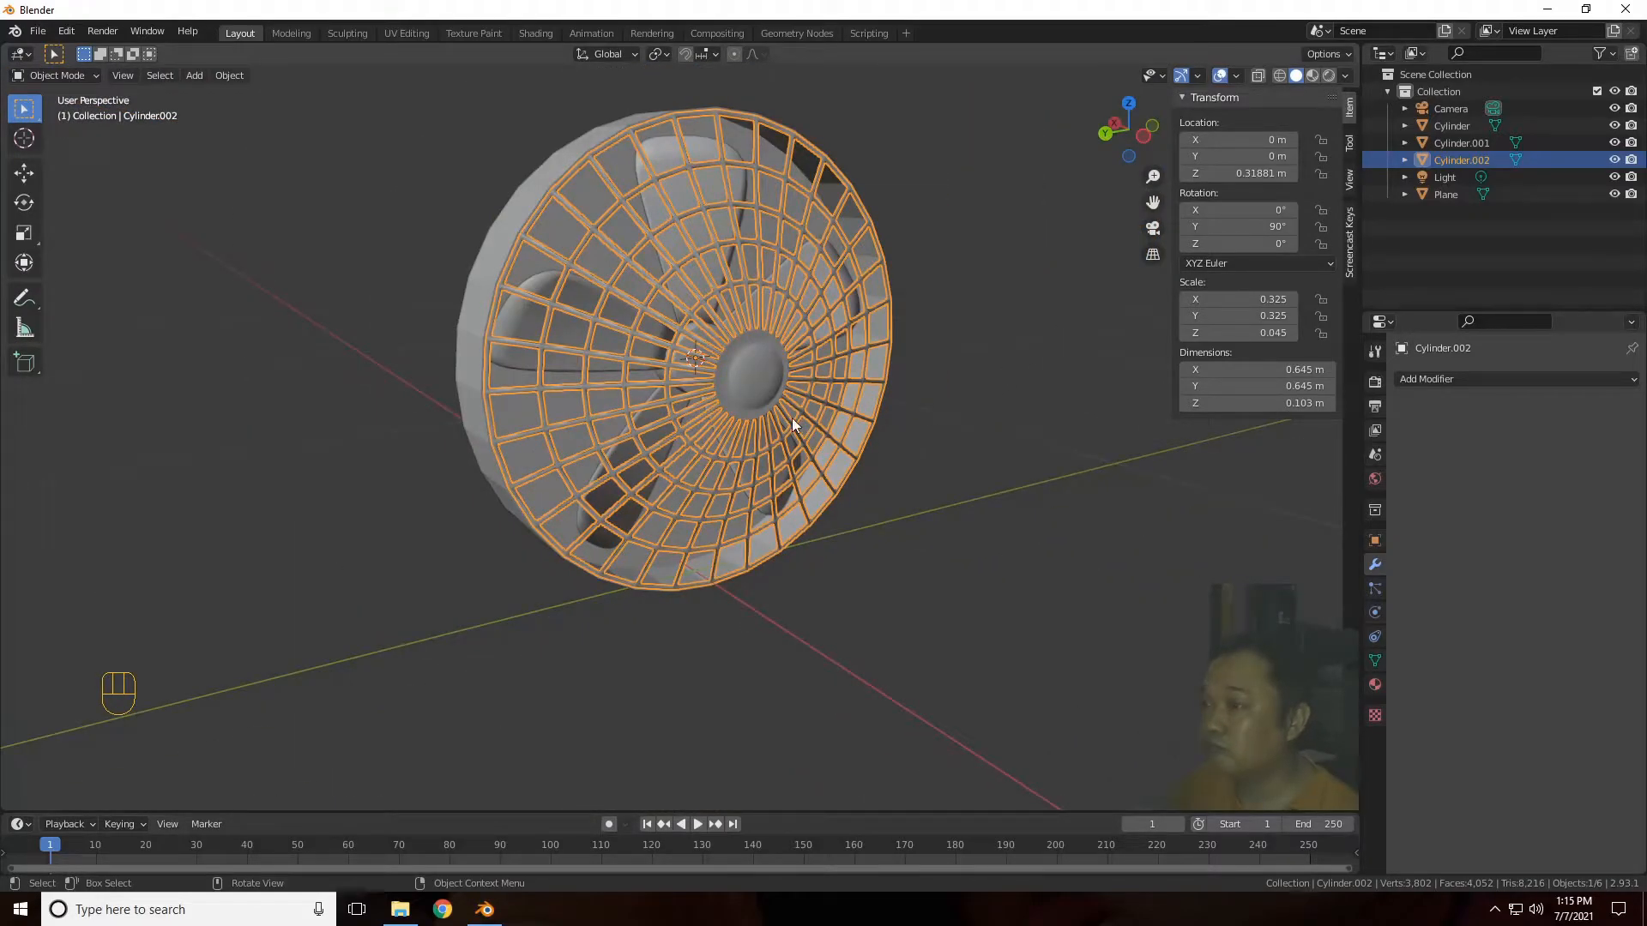
Step: Move the central cap's small end face back inward about 0.0077 m along the X axis, and deselect the grille
key("Tab")
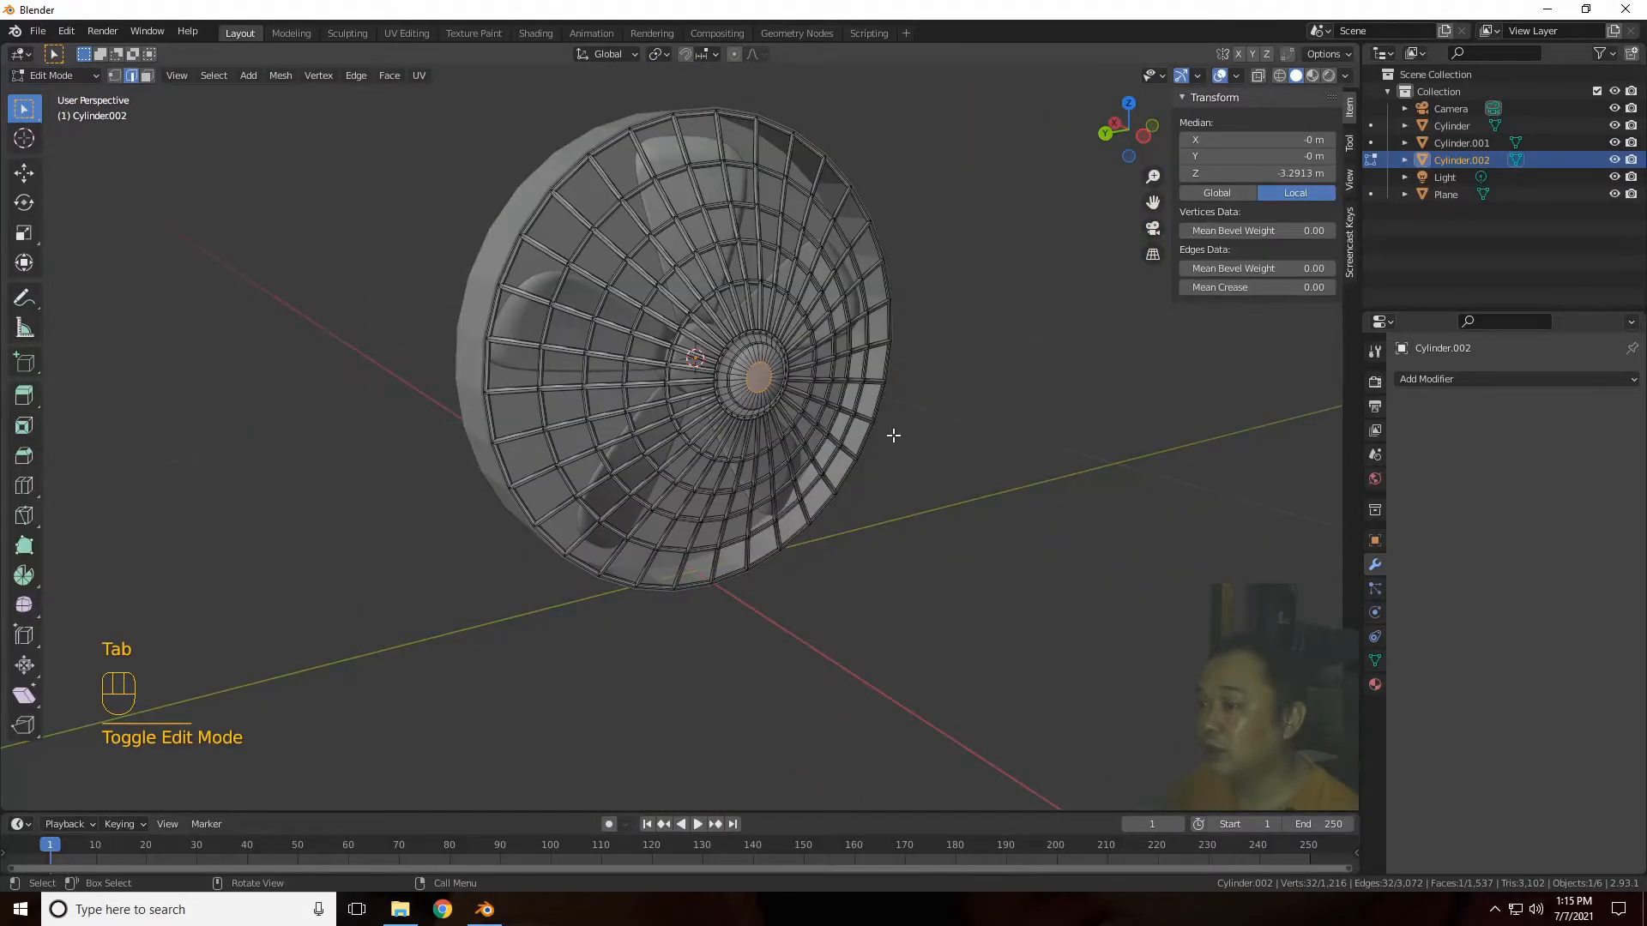
scroll(893, 435, "up", 5)
key("g")
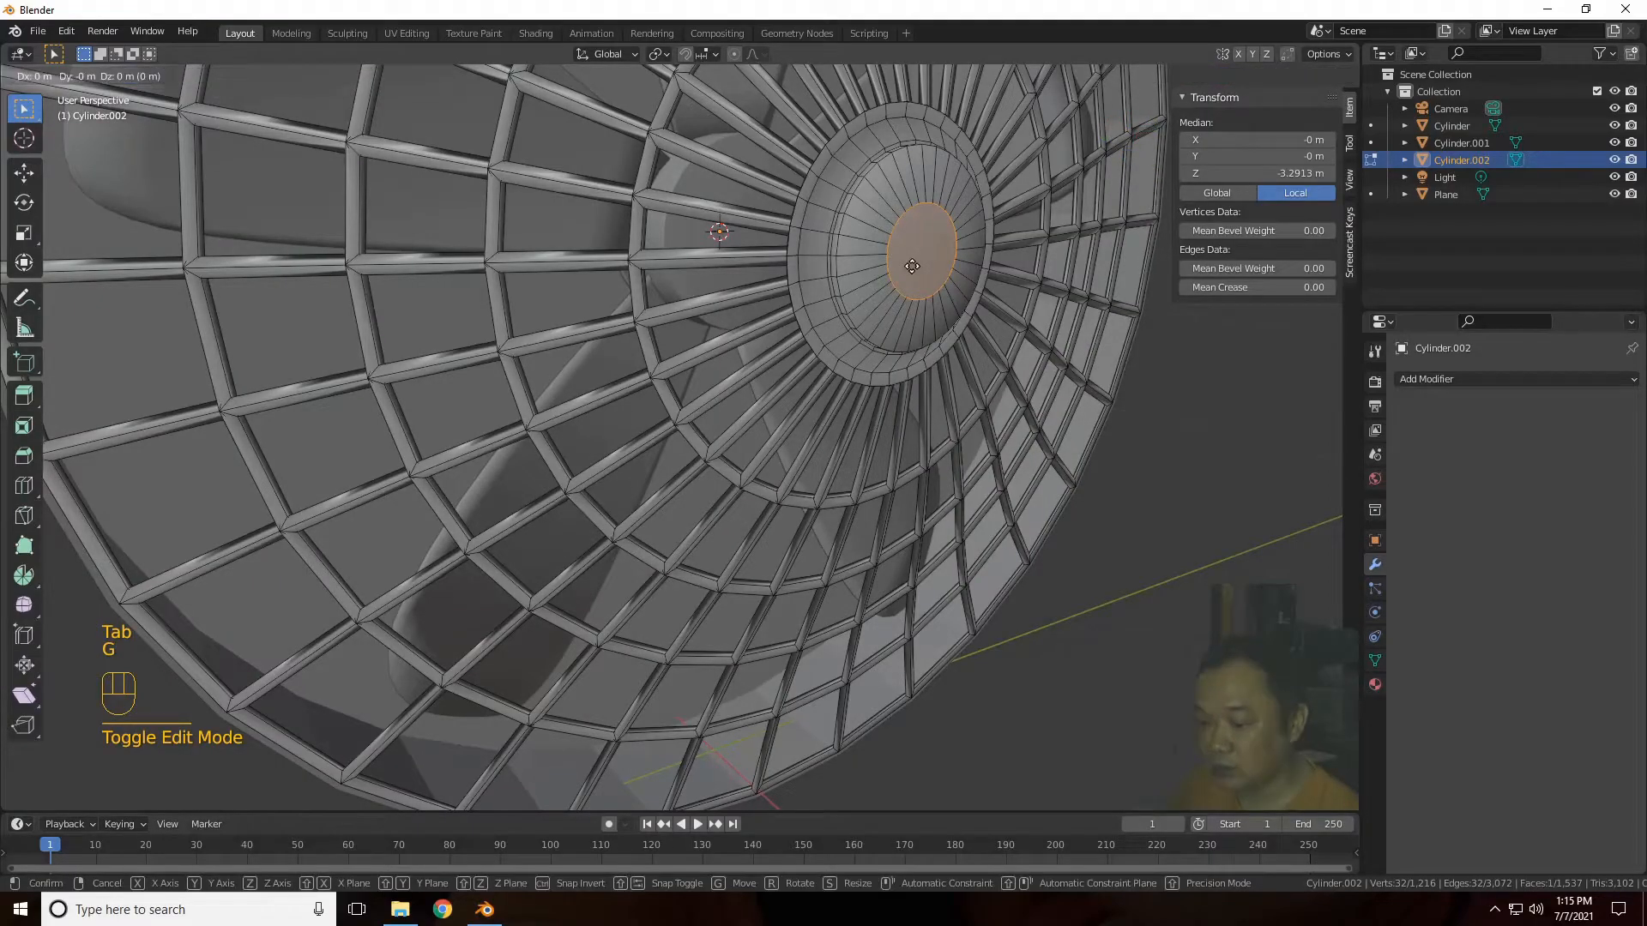
key("x")
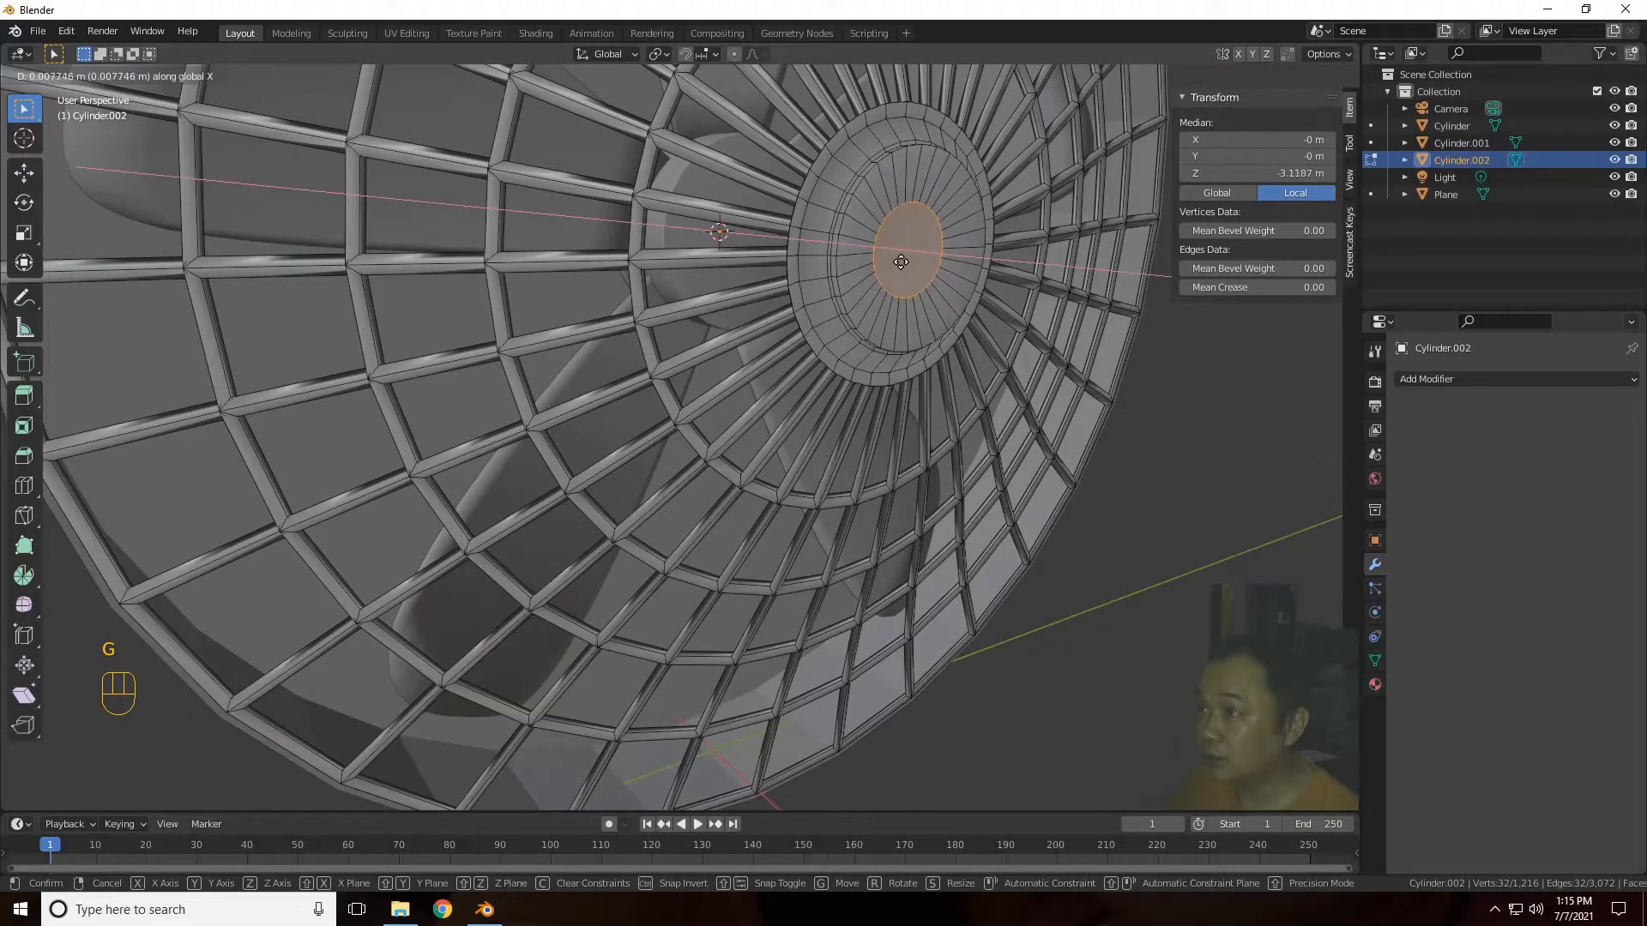
left_click(901, 261)
key("Tab")
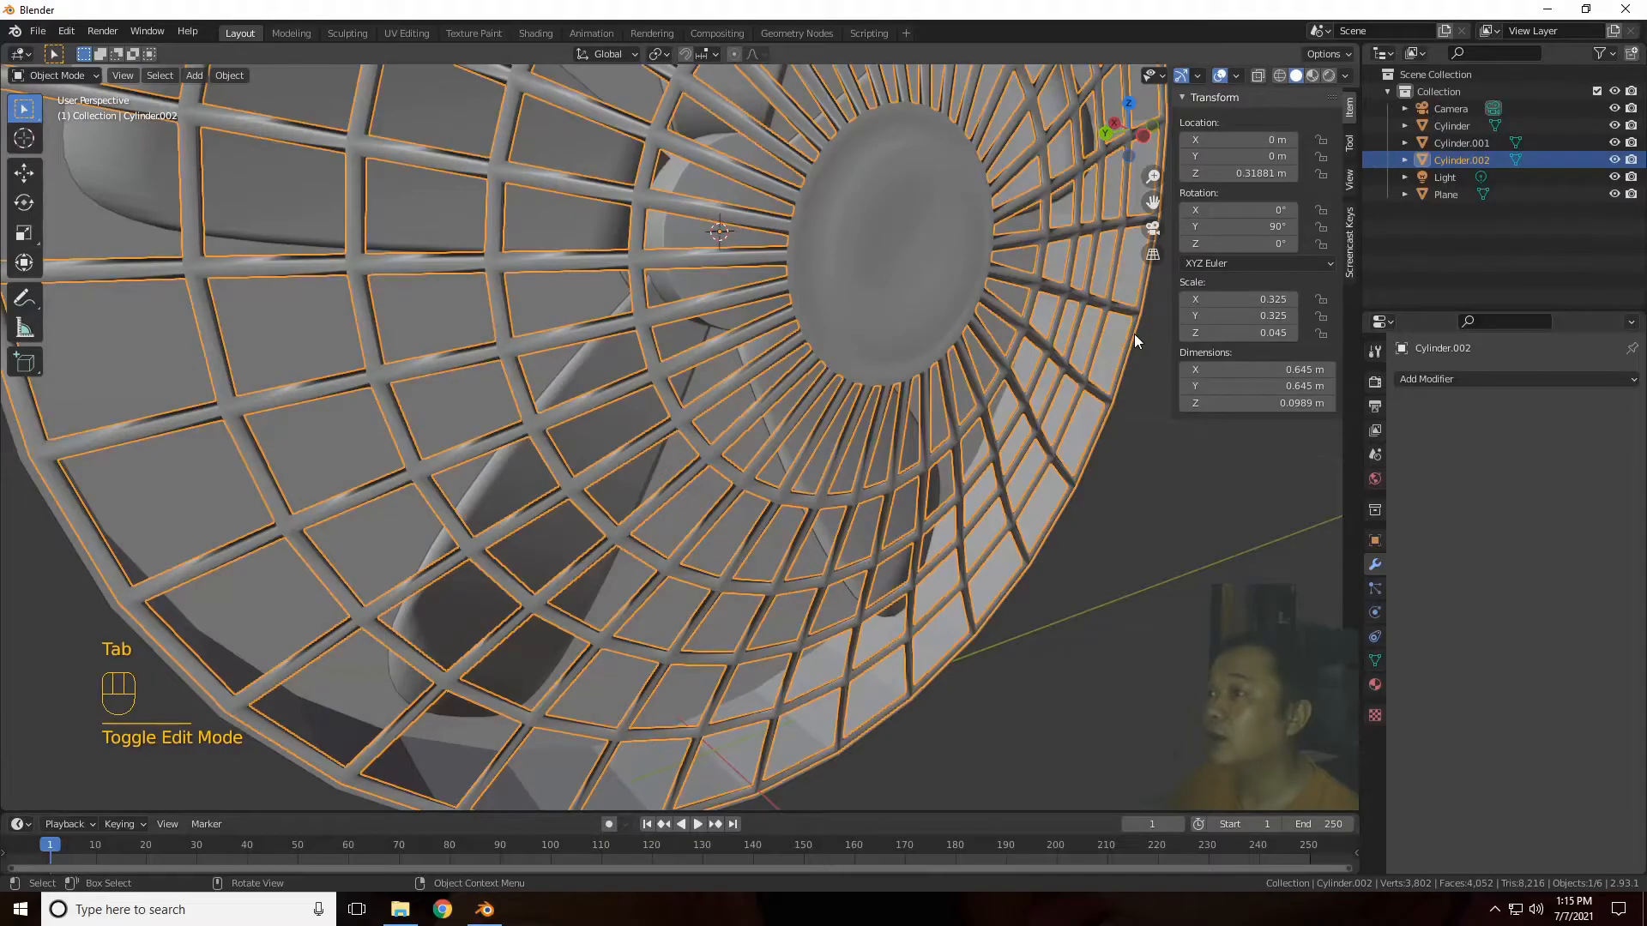
left_click_drag(1136, 151, 1094, 368)
scroll(1094, 377, "down", 5)
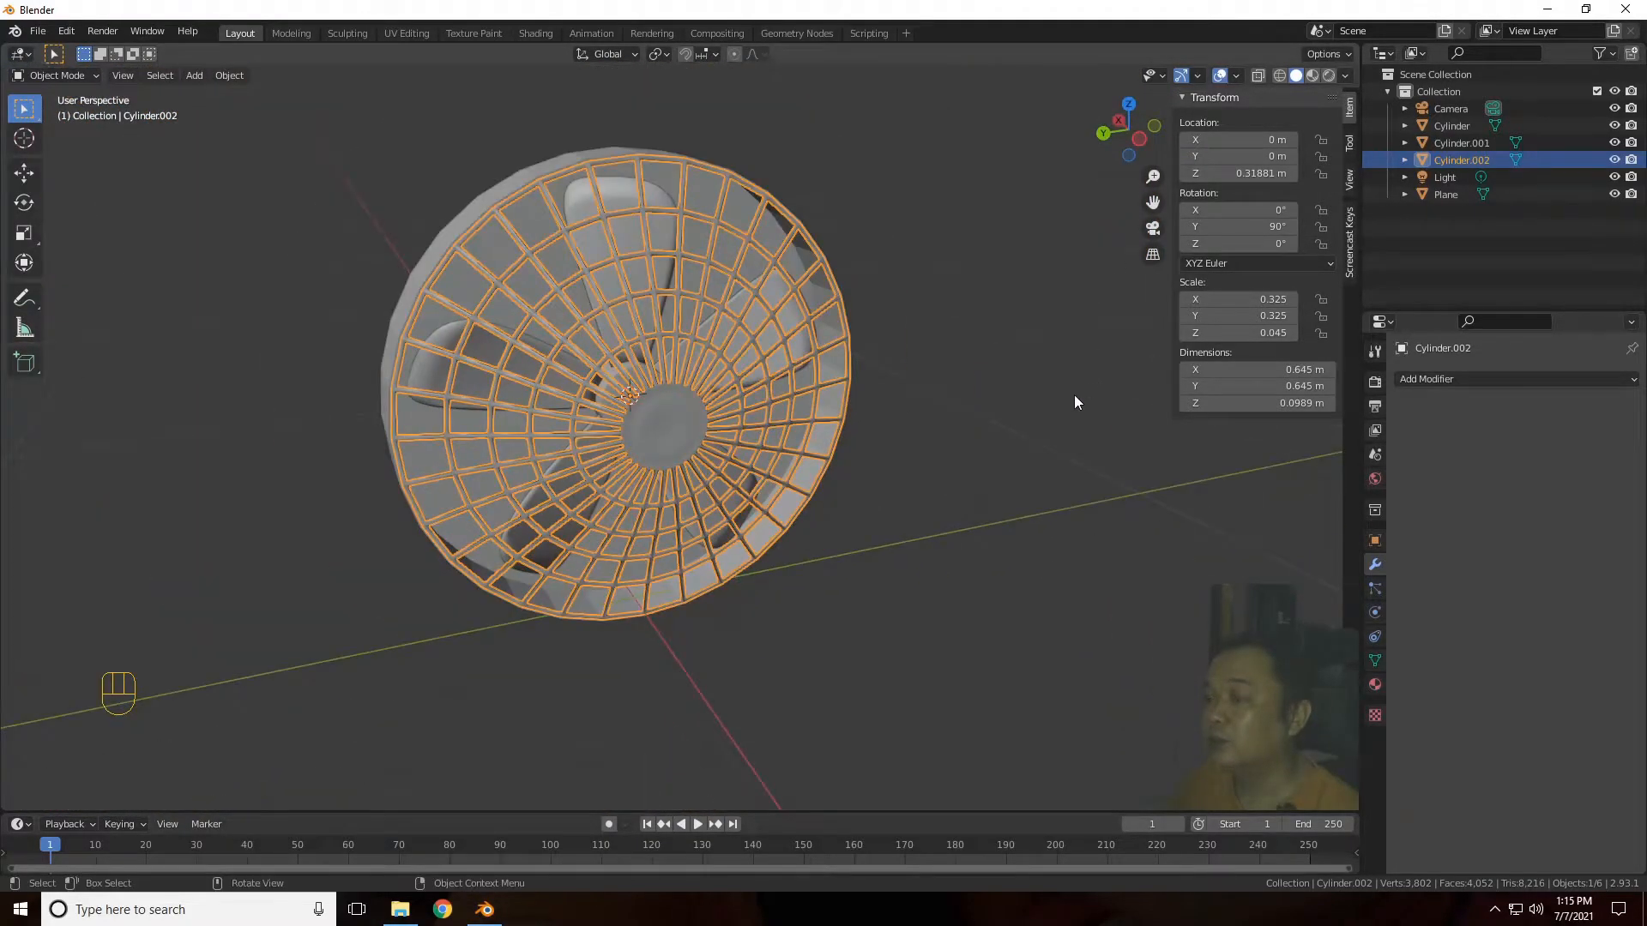
left_click(1072, 401)
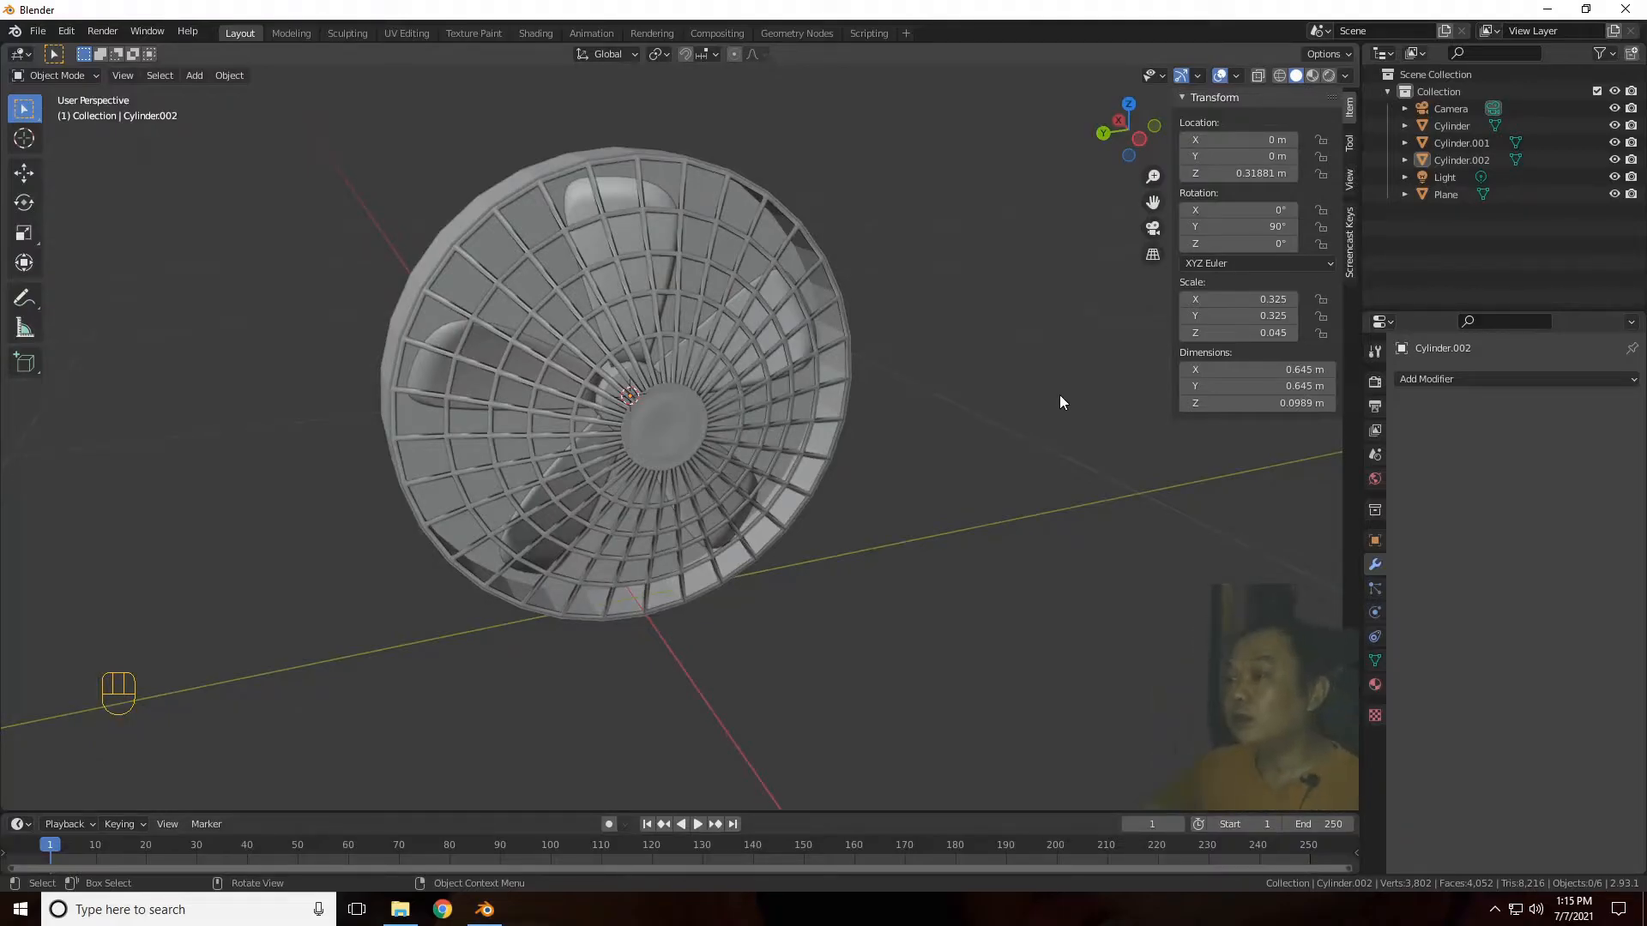
Step: Hide the front grille object Cylinder.002 in the viewport to expose the hub and blades
left_click_drag(1119, 137, 1011, 387)
left_click(868, 395)
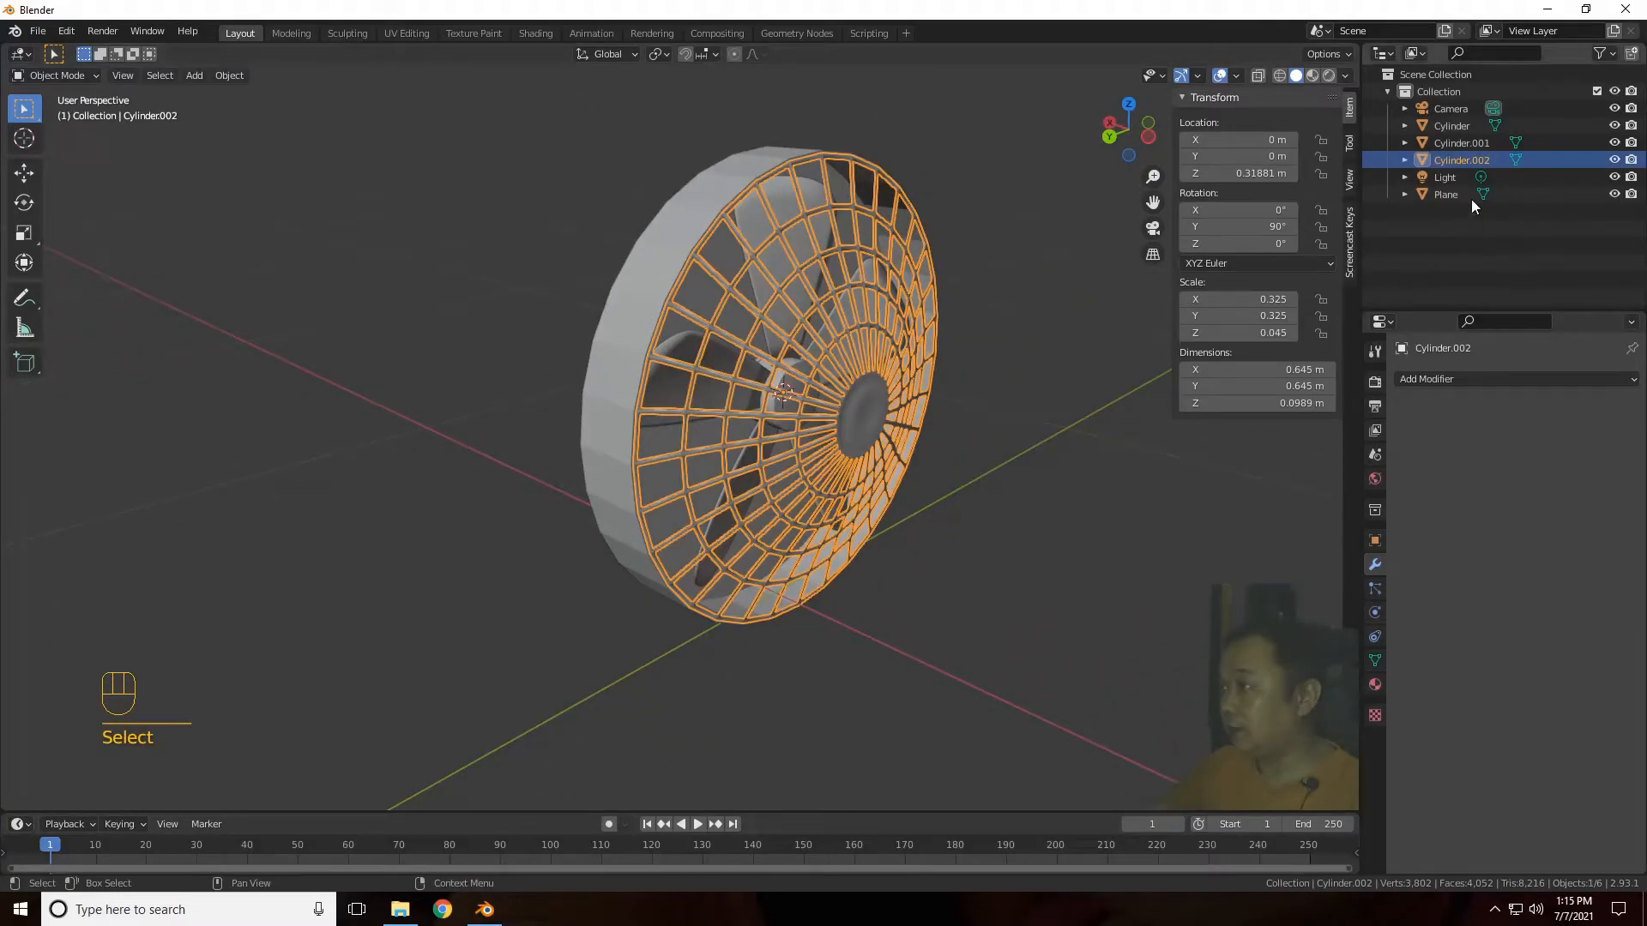
left_click(1614, 161)
Step: Edit the hub's mesh: extrude its flat end face in place and scale the new face uniformly to about 0.918
scroll(1178, 421, "up", 5)
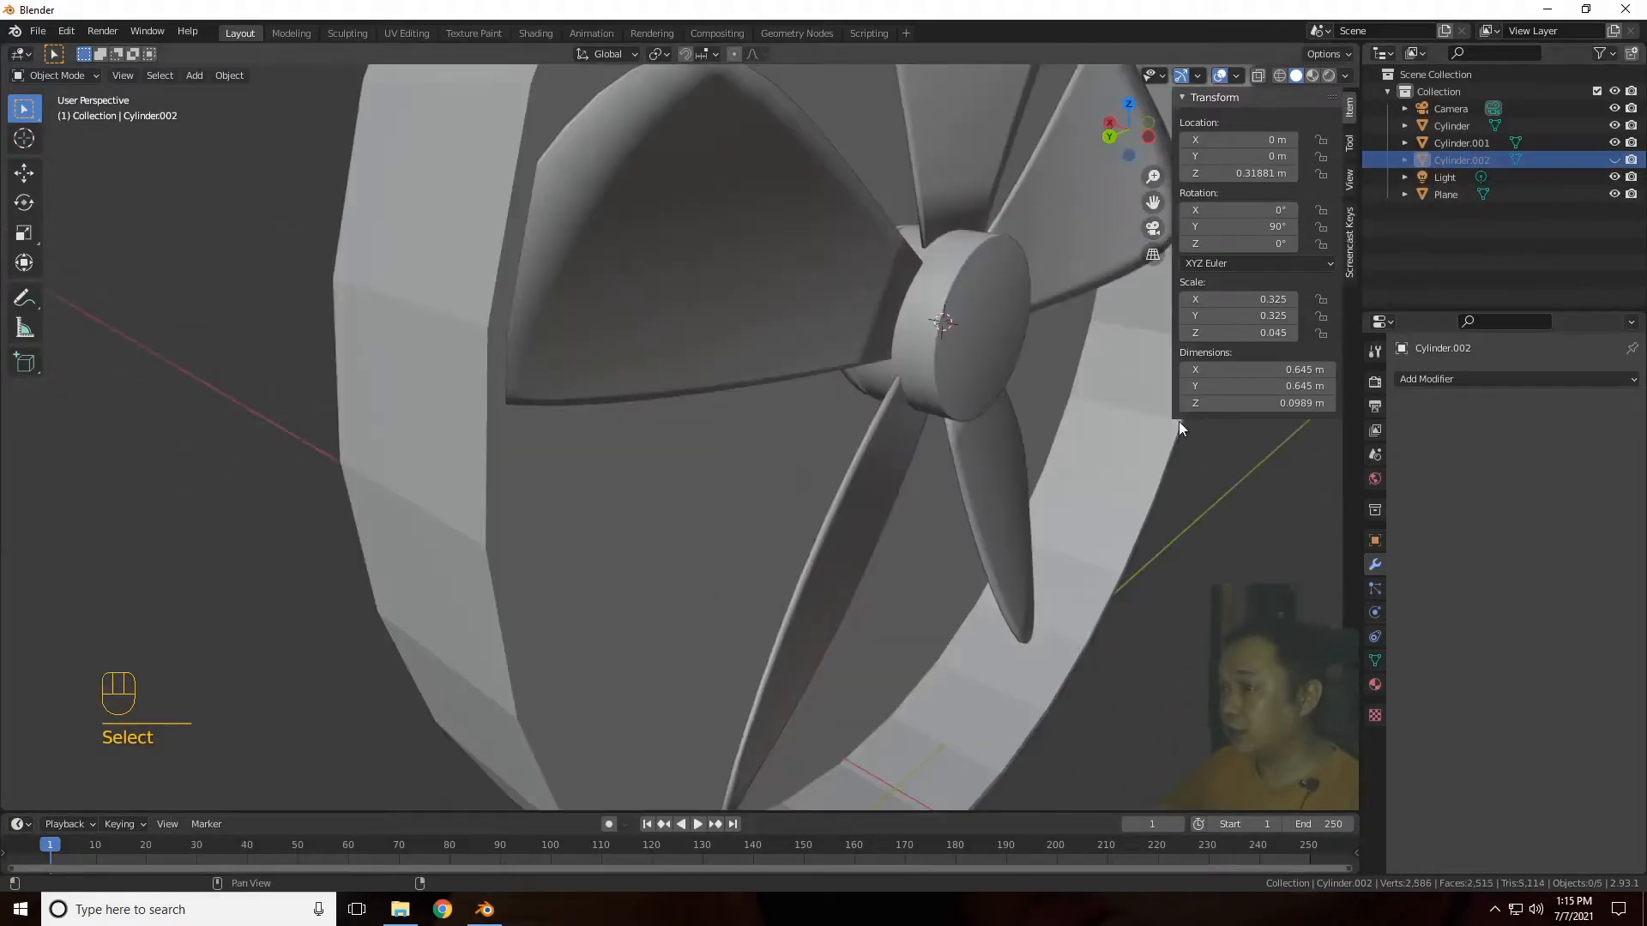
left_click(1012, 331)
left_click_drag(1153, 202, 1127, 214)
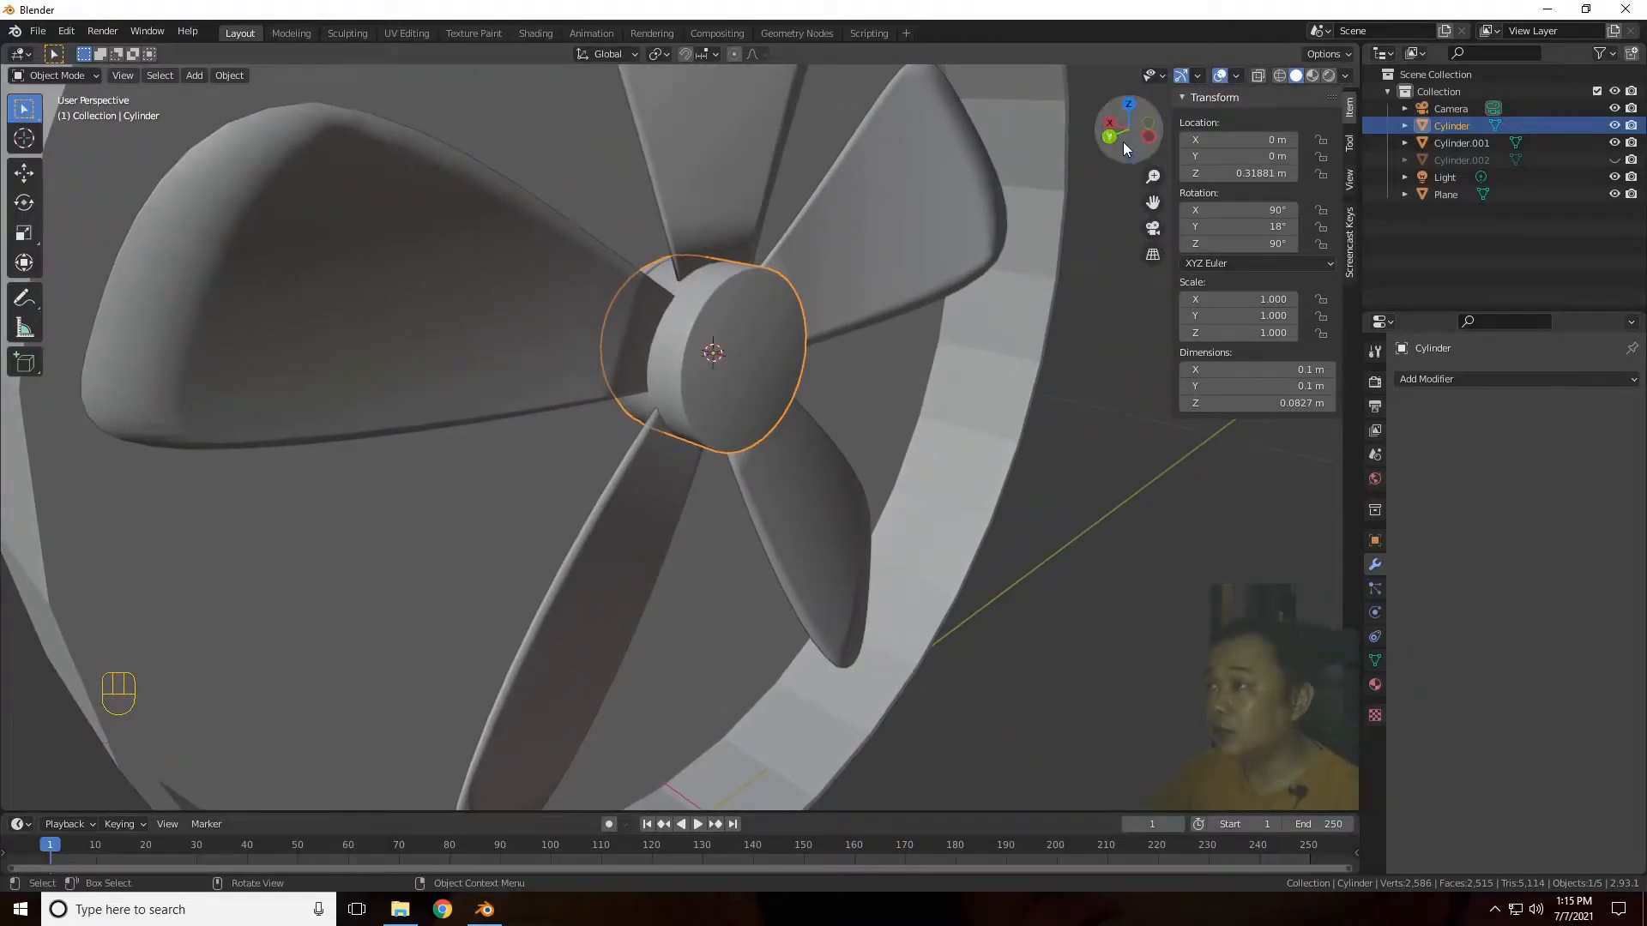
left_click_drag(1124, 142, 932, 422)
key("Tab")
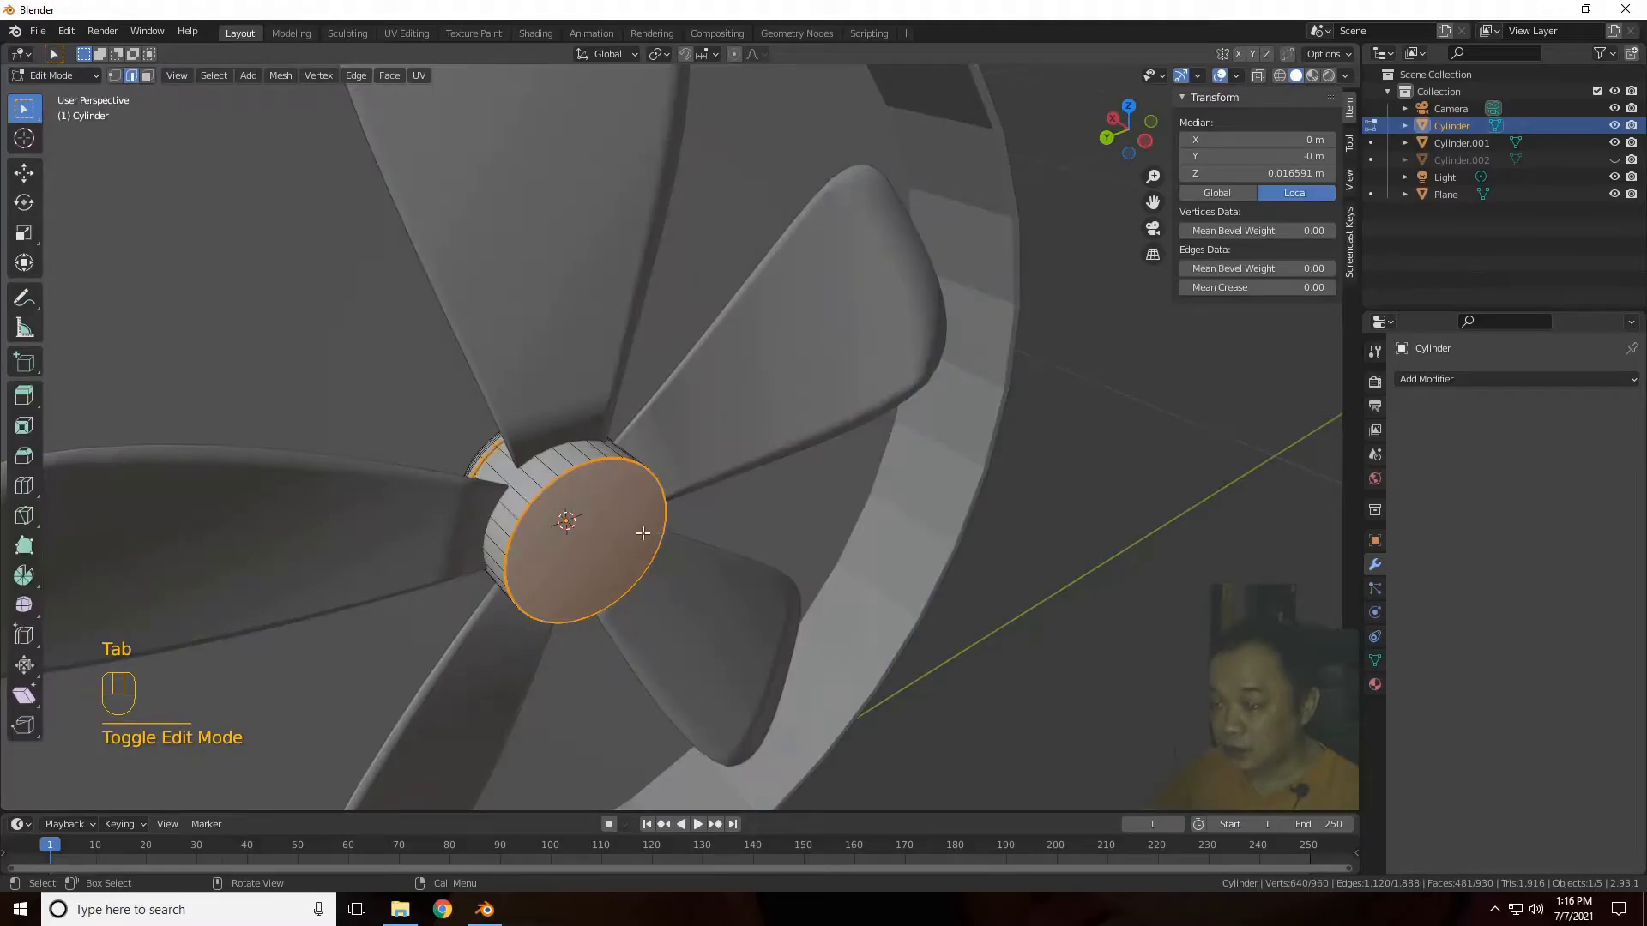
key("3")
left_click(643, 532)
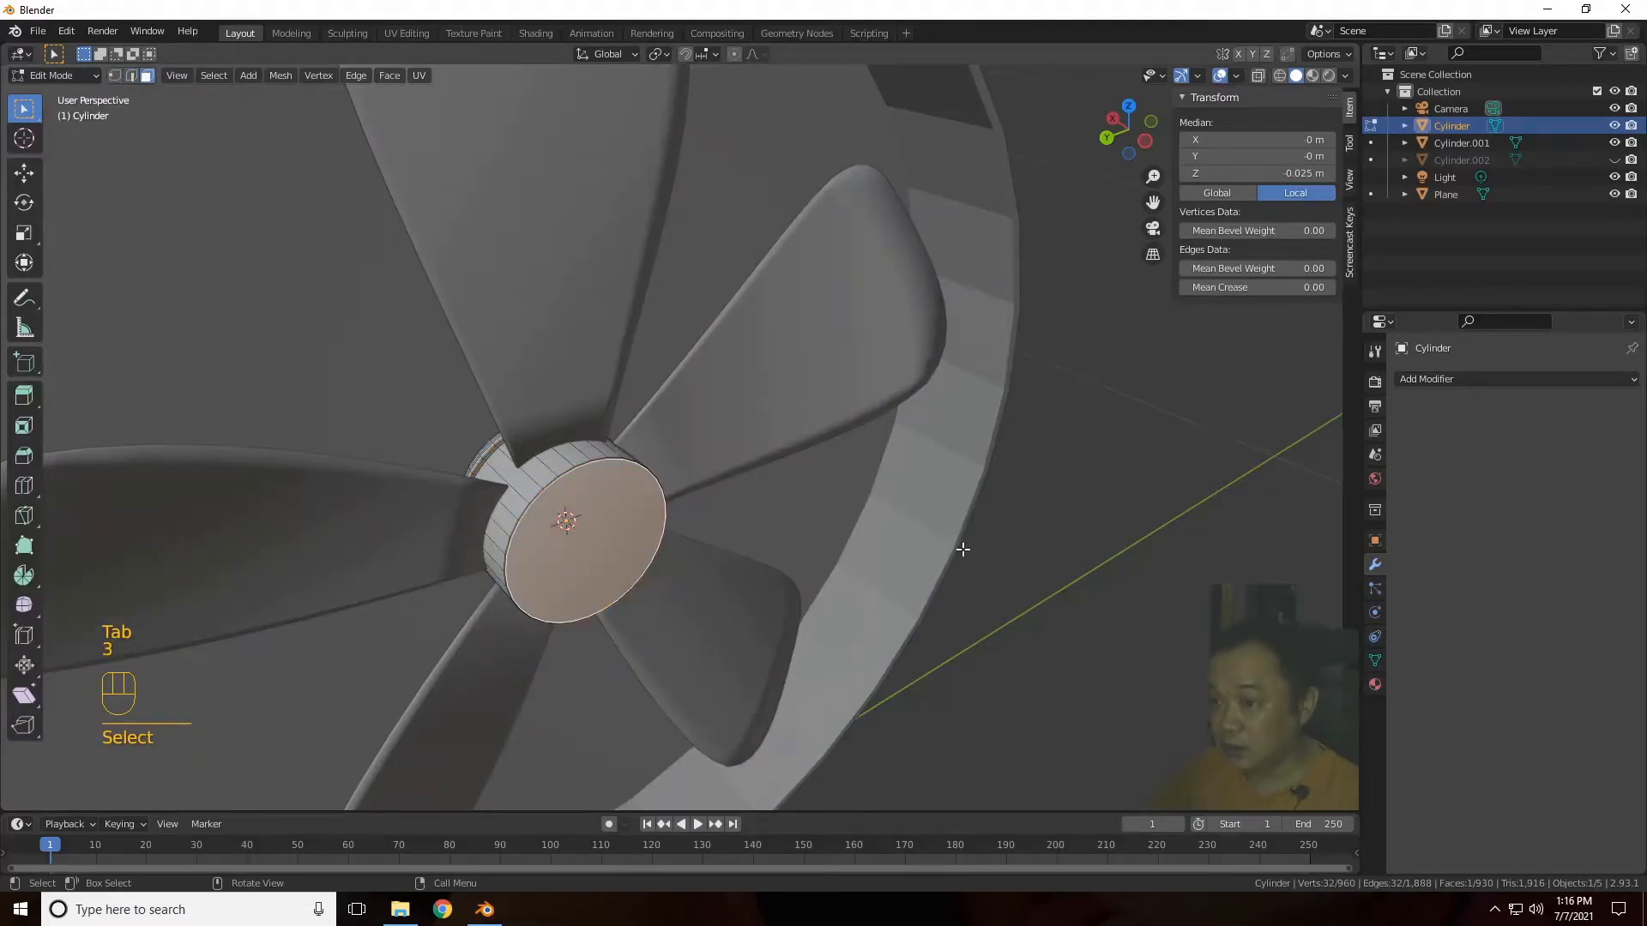
scroll(868, 614, "up", 5)
scroll(823, 592, "down", 2)
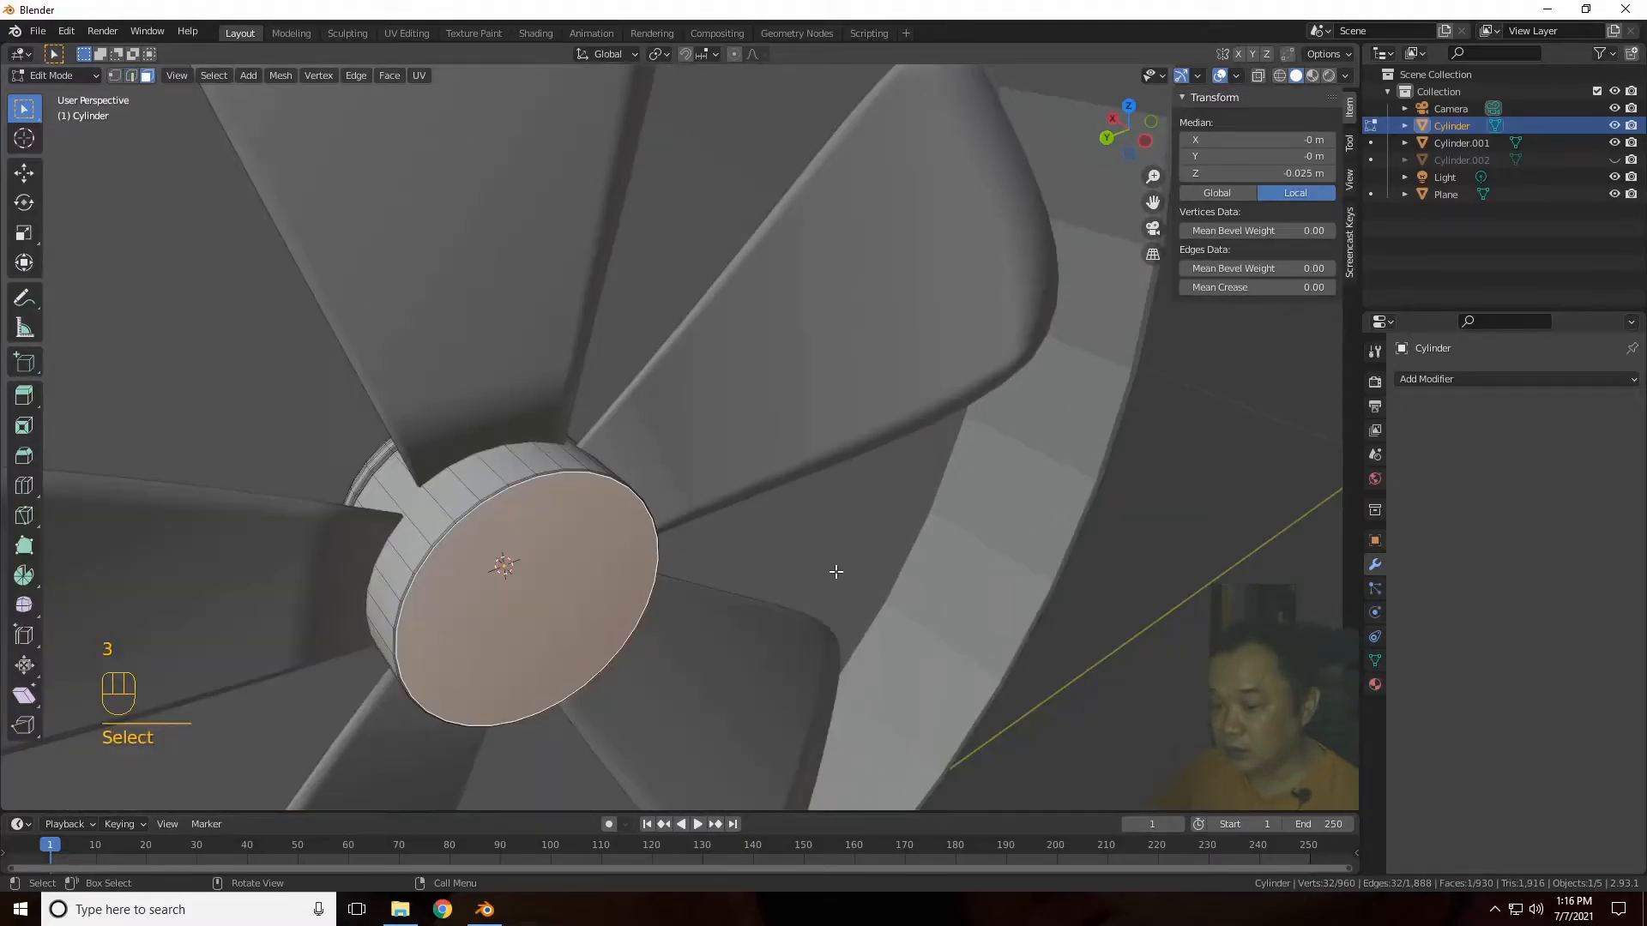
key("e")
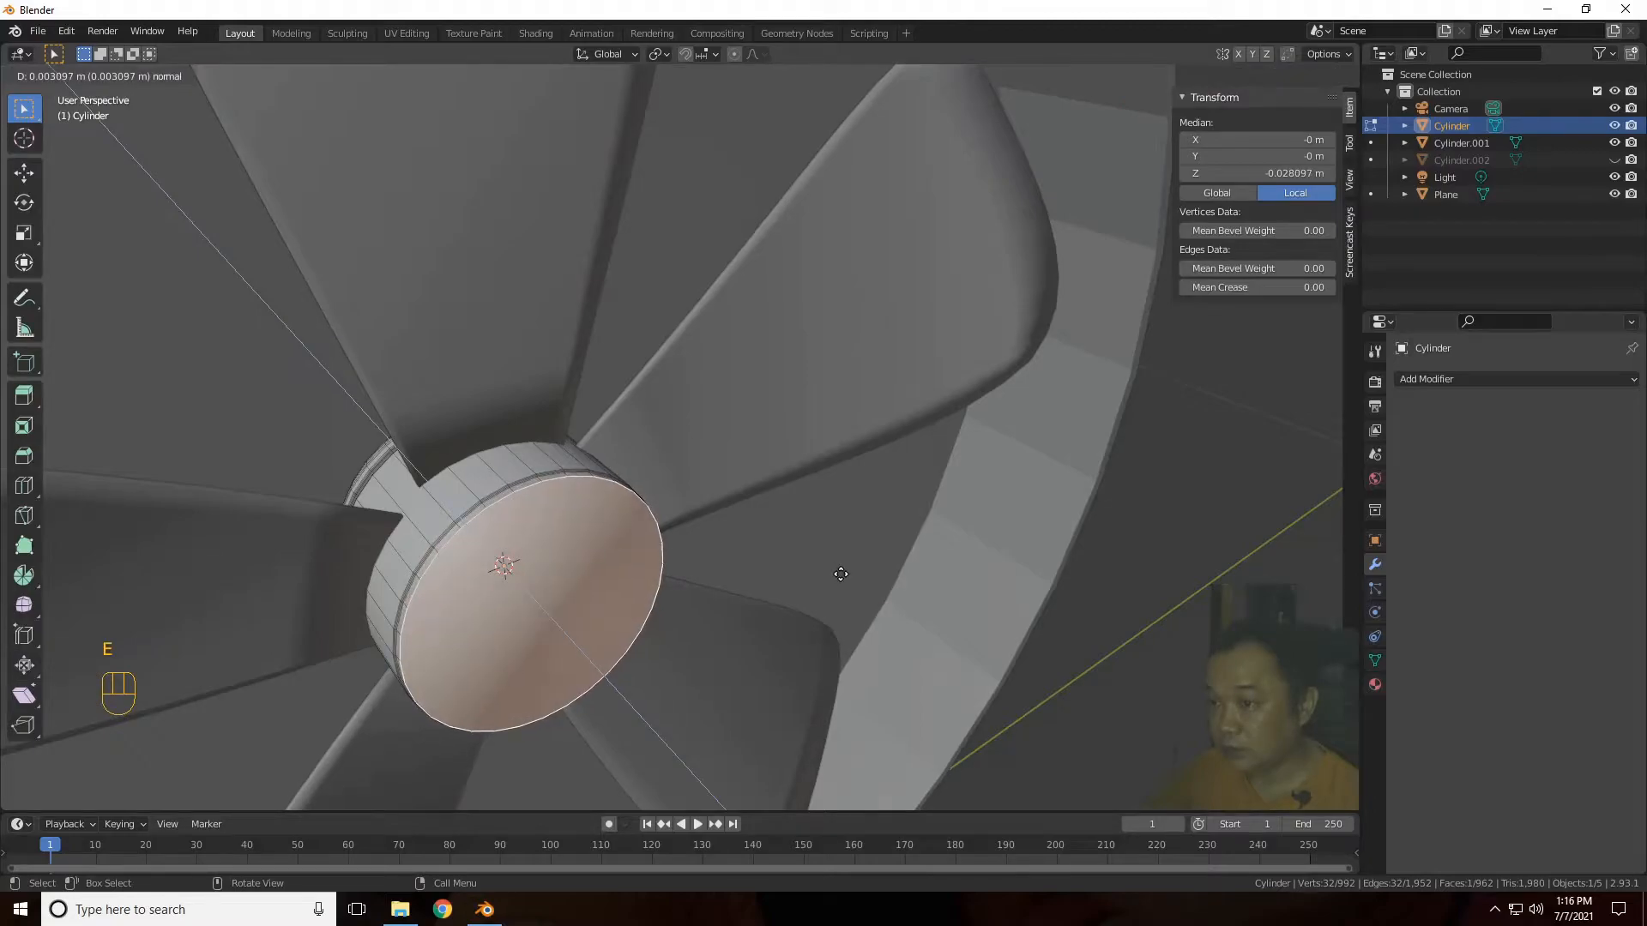
left_click(839, 571)
key("s")
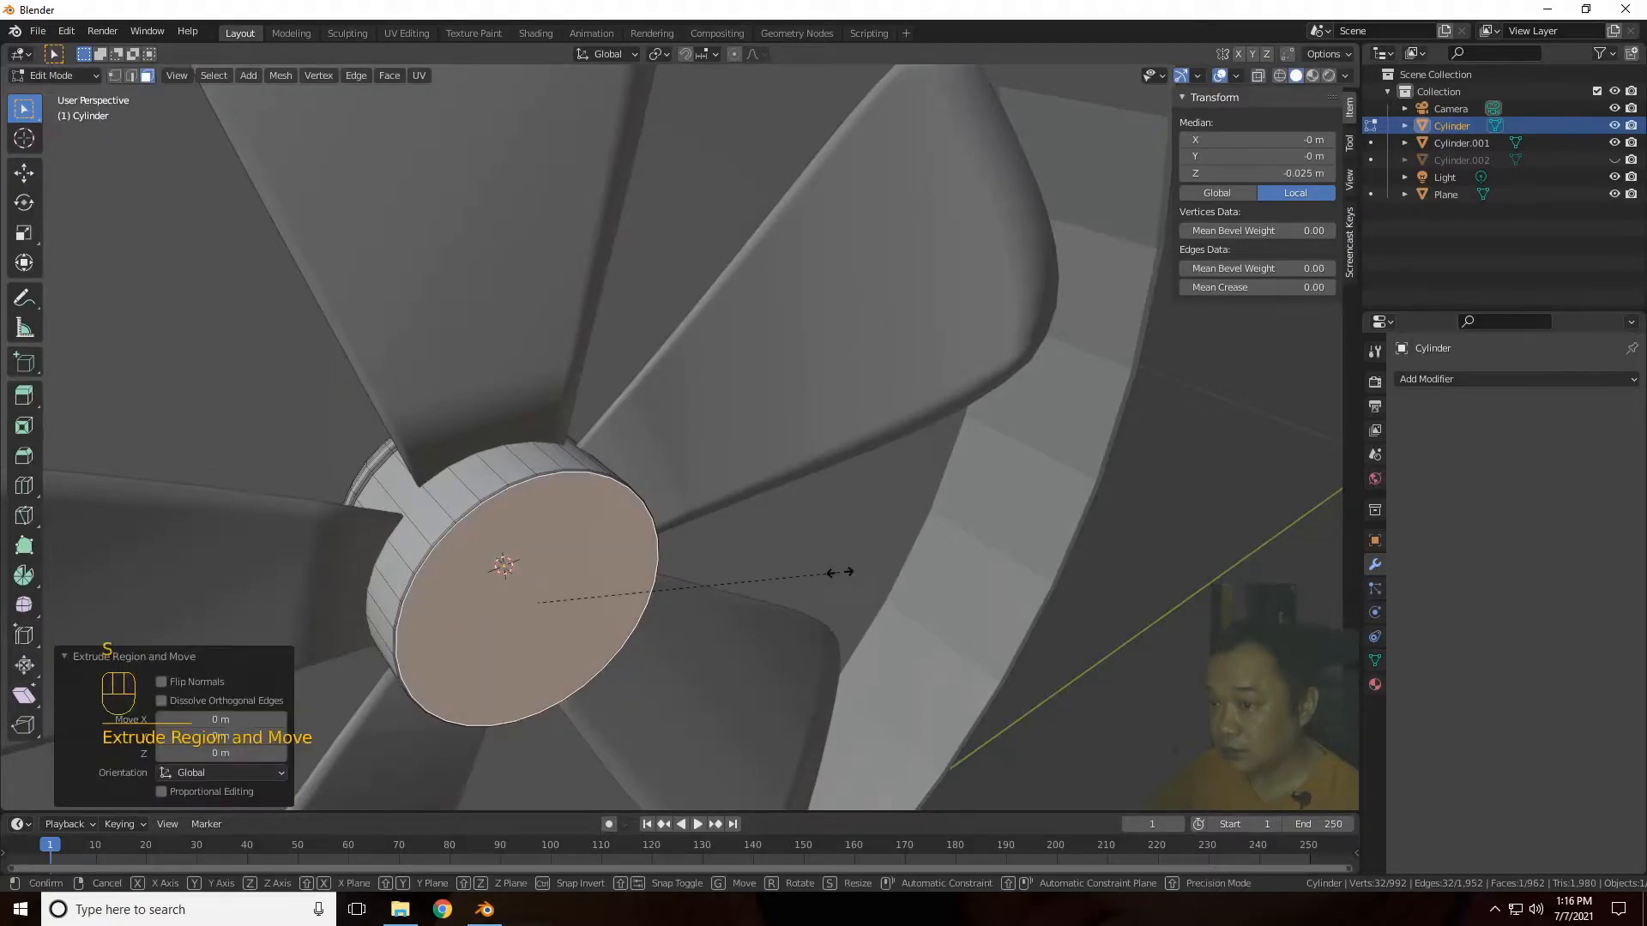
left_click(810, 572)
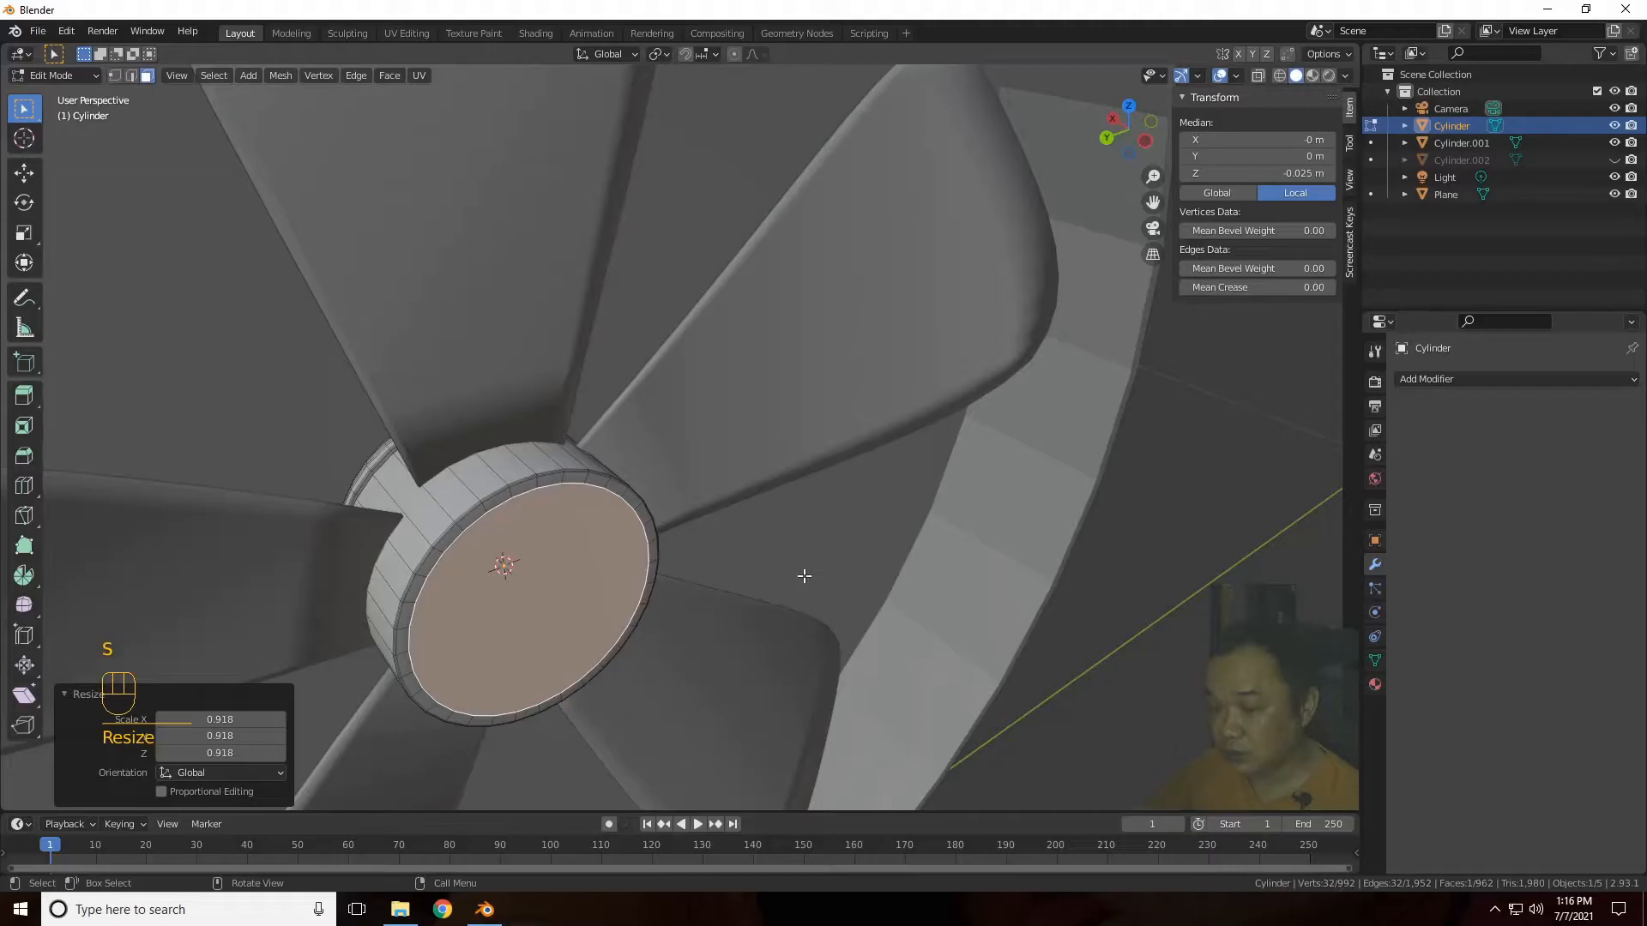
Step: Extrude the hub's end face outward about 0.0035 m, and extrude it again in place with a uniform scale of about 2.027
key("e")
left_click(810, 578)
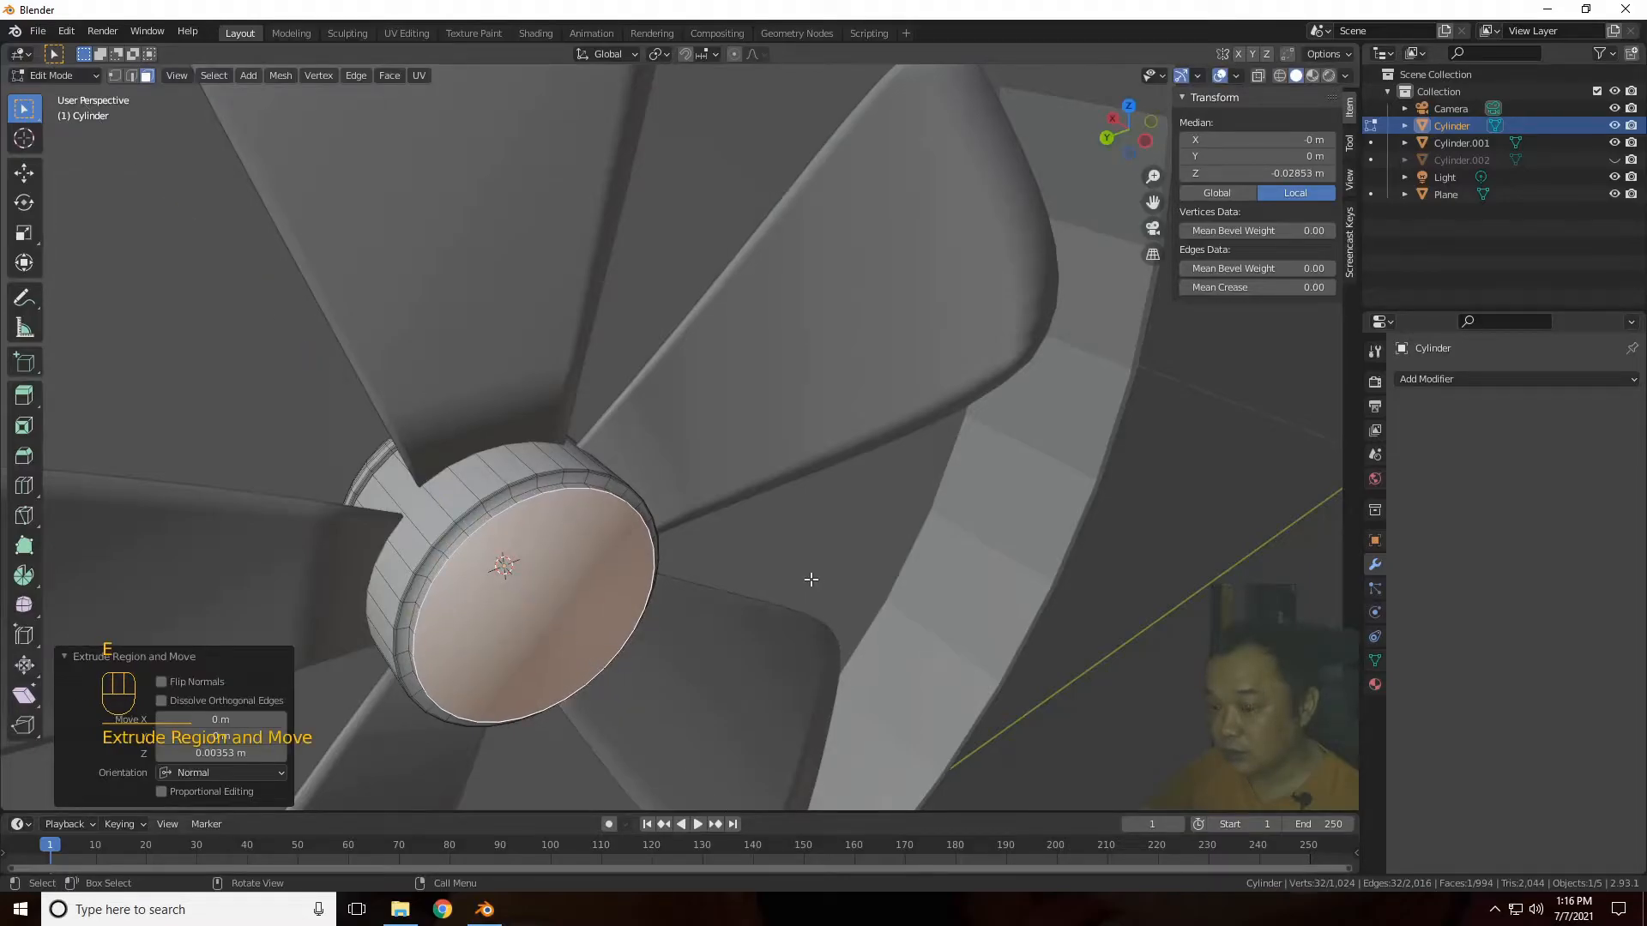
key("e")
right_click(811, 579)
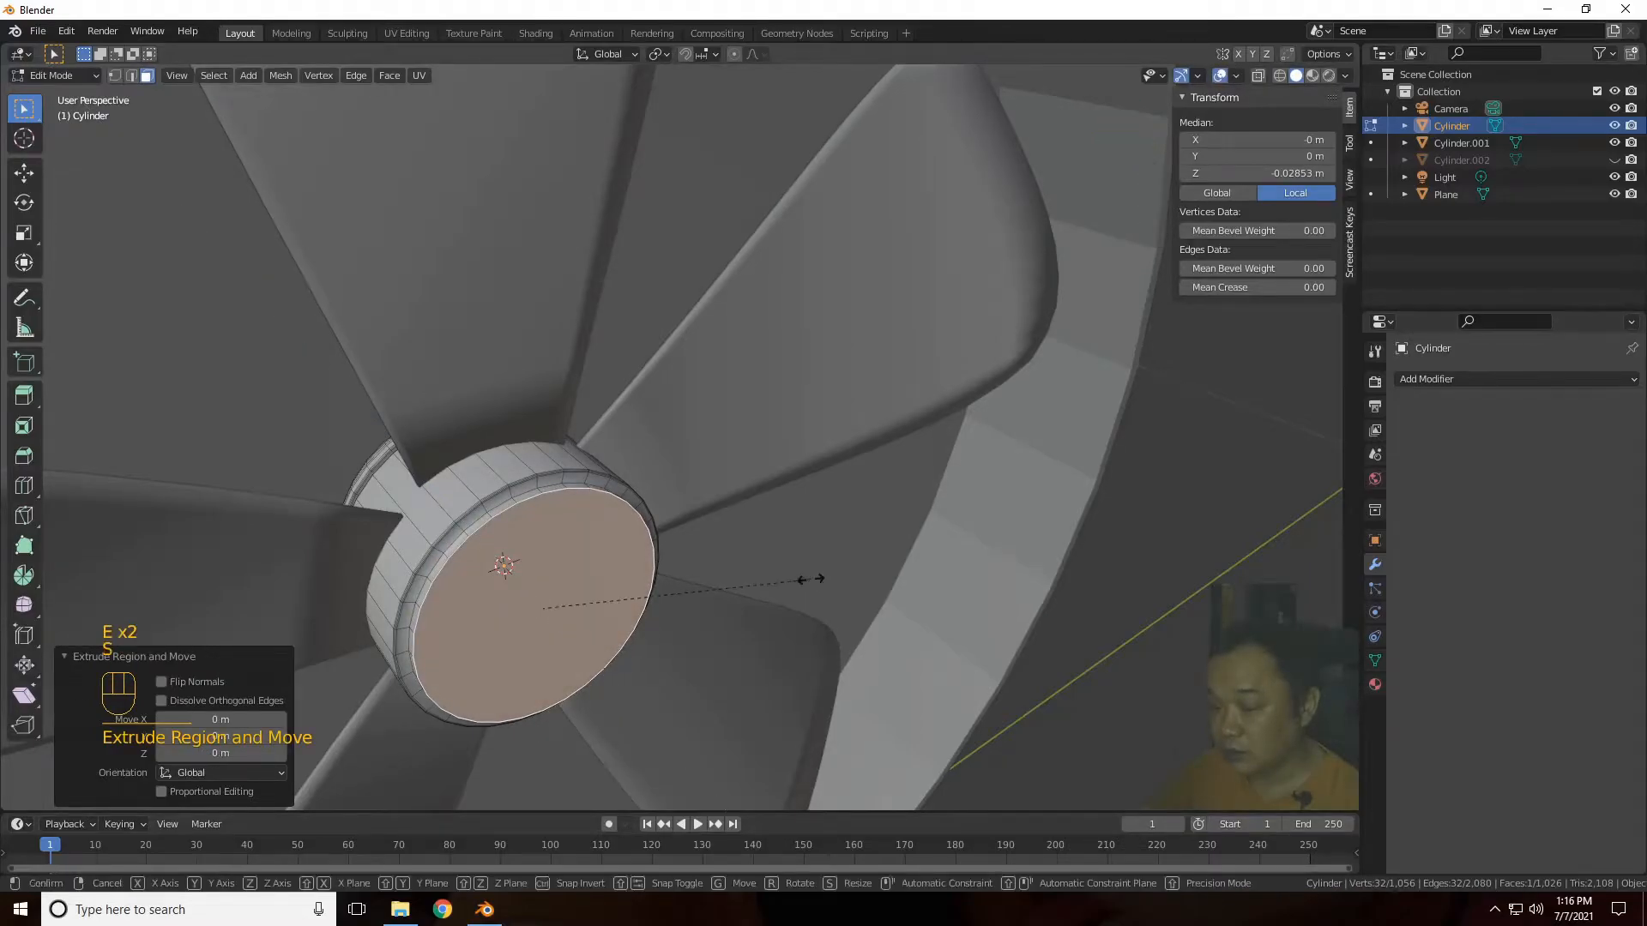
key("s")
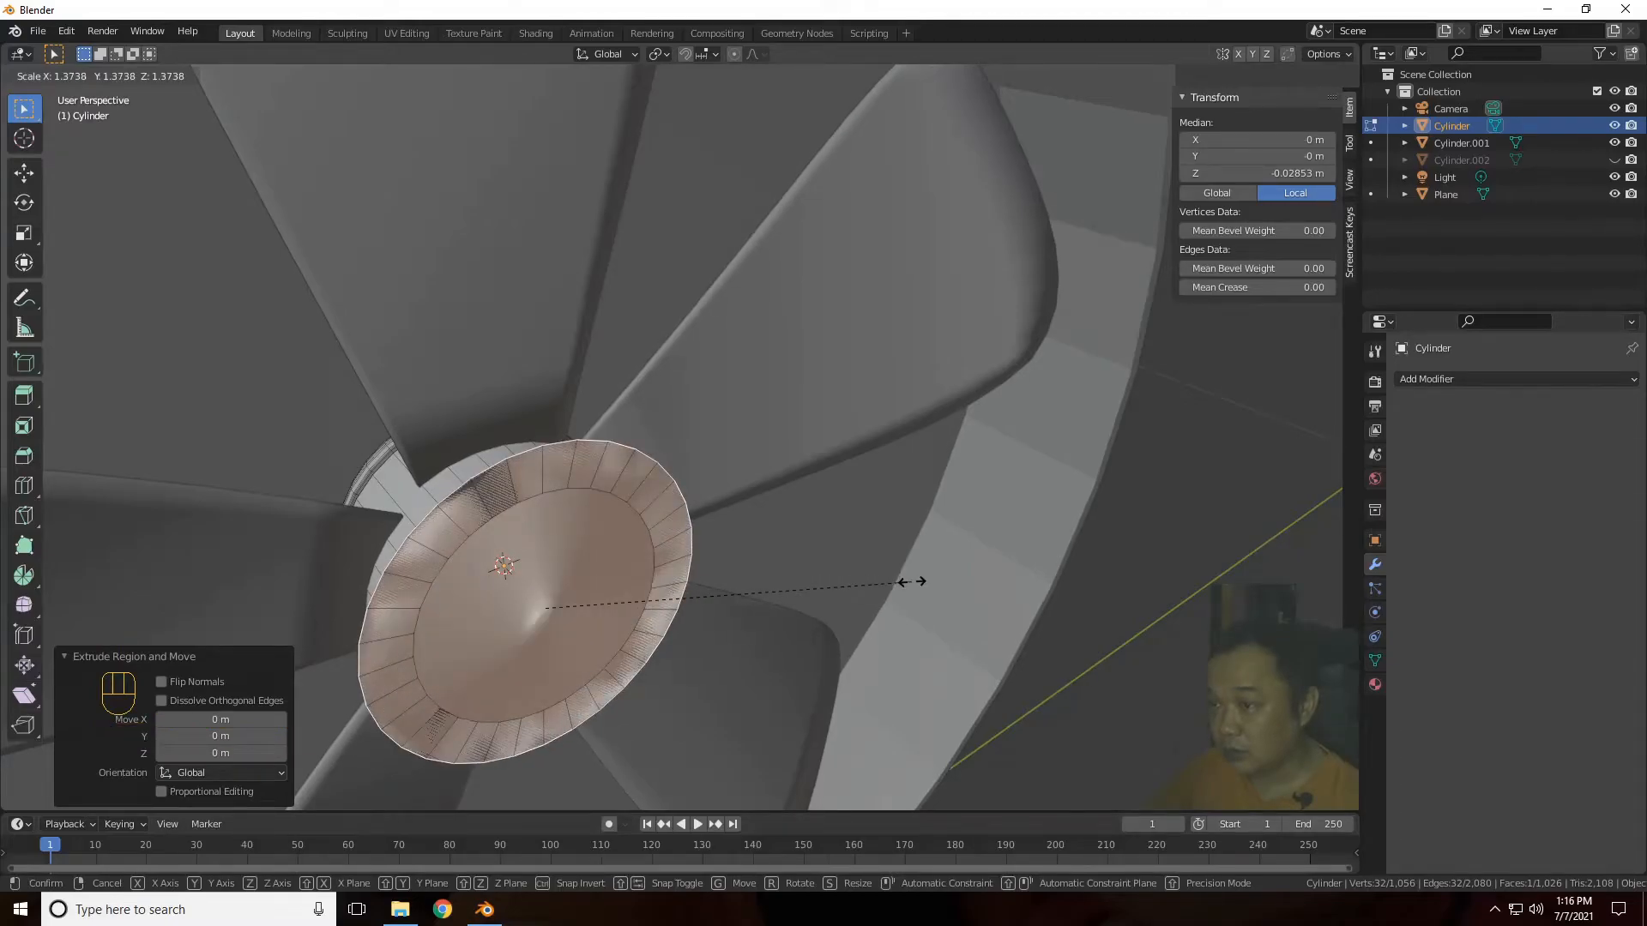
left_click(1089, 569)
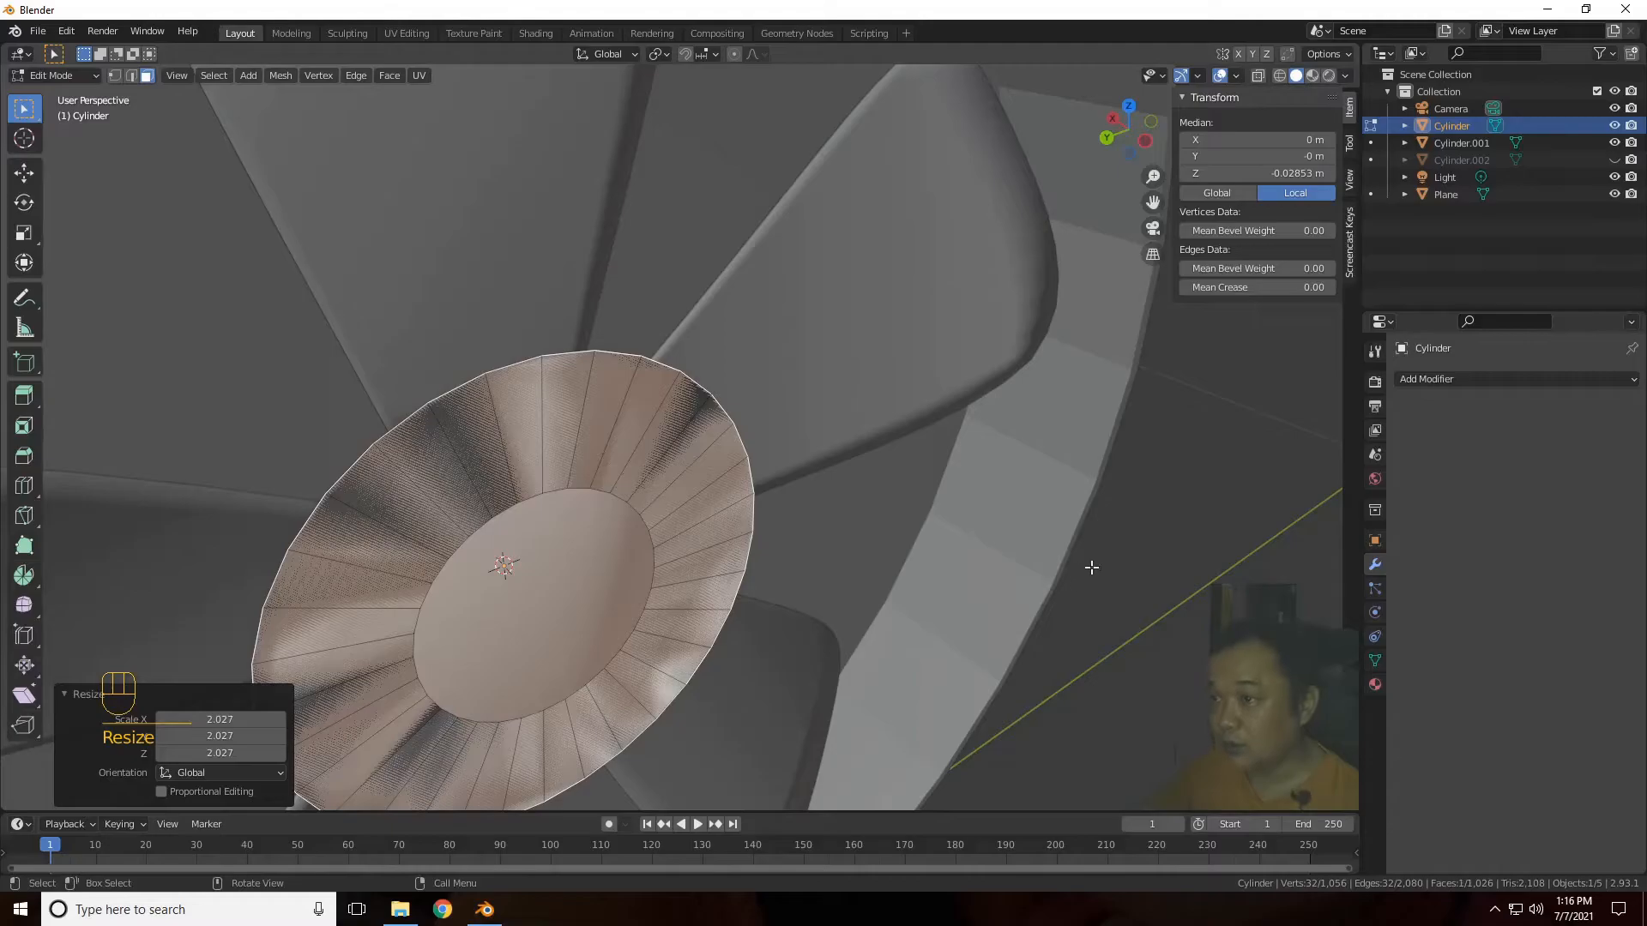
Step: Extrude the widened end face outward about 0.0115 m, and extrude it again about 0.104 m to form a cylindrical body
scroll(1089, 570, "down", 8)
key("e")
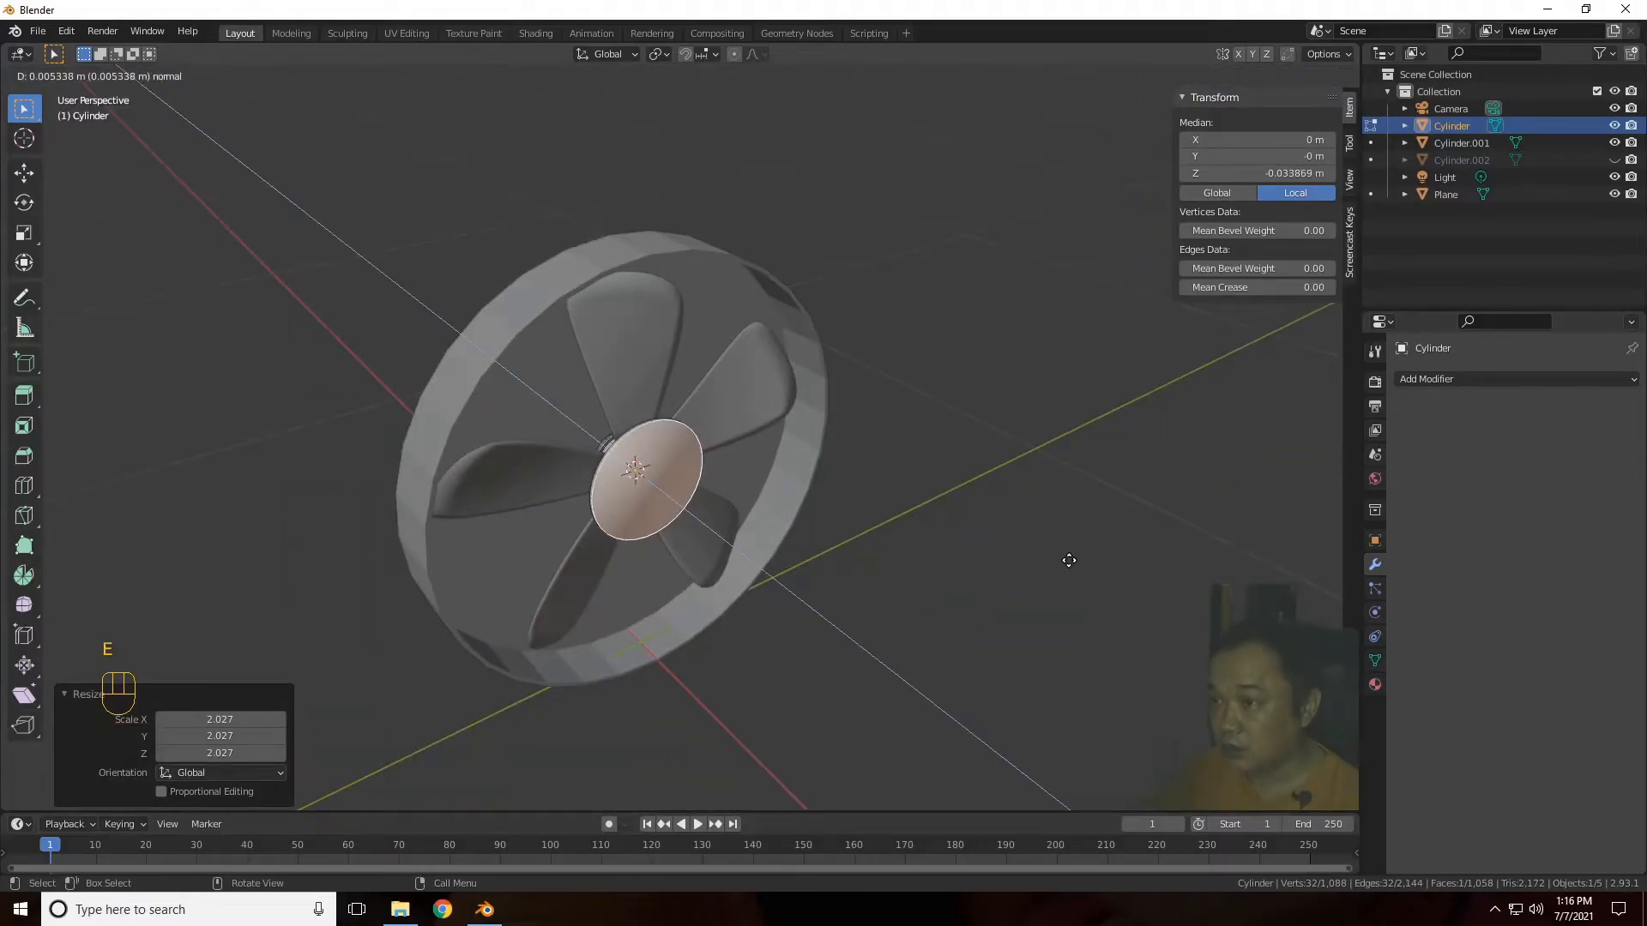
left_click(1069, 560)
scroll(838, 655, "up", 5)
key("e")
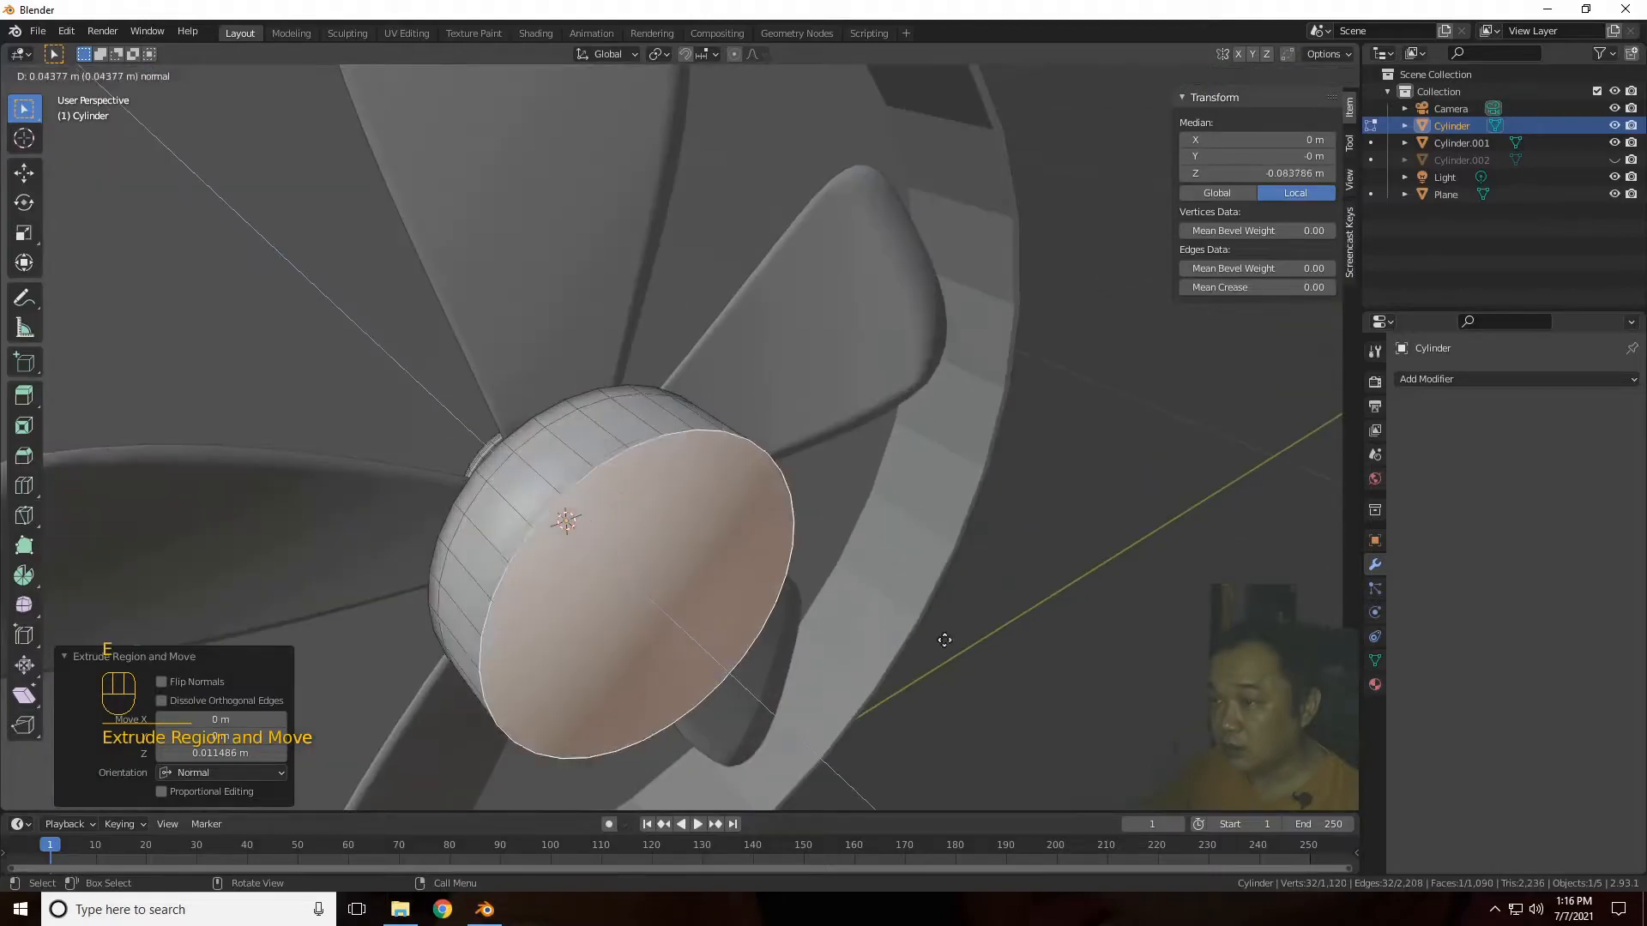
left_click(979, 656)
Step: Extrude the cylindrical body's end face outward about 0.0056 m and scale it uniformly to about 0.967
key("e")
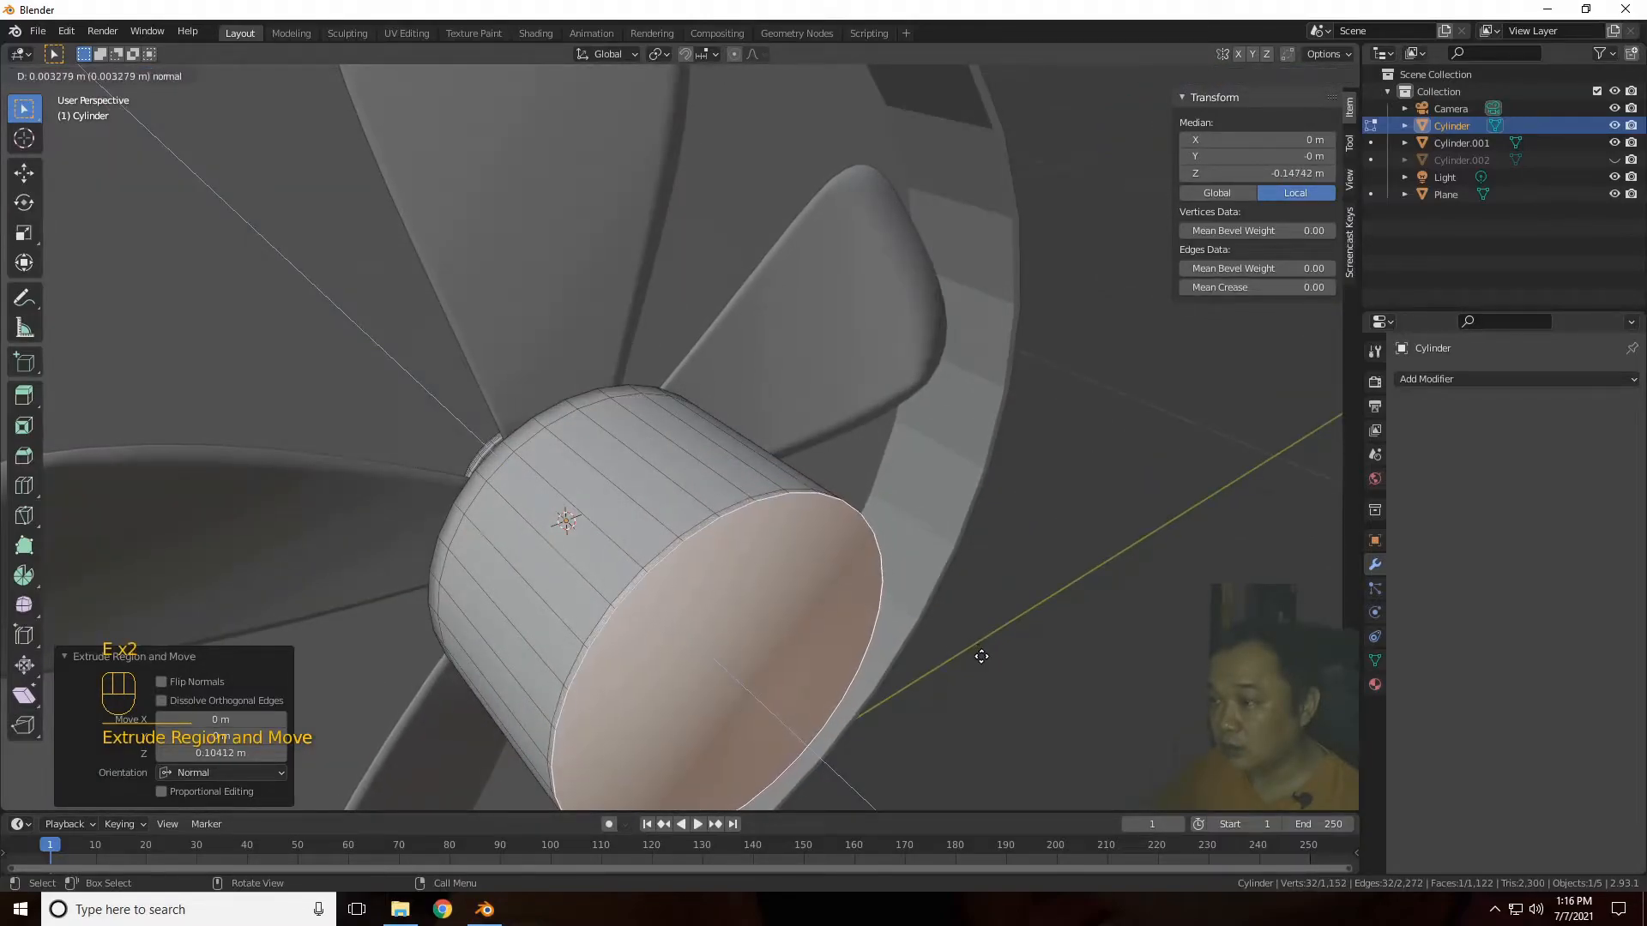
left_click(982, 662)
key("s")
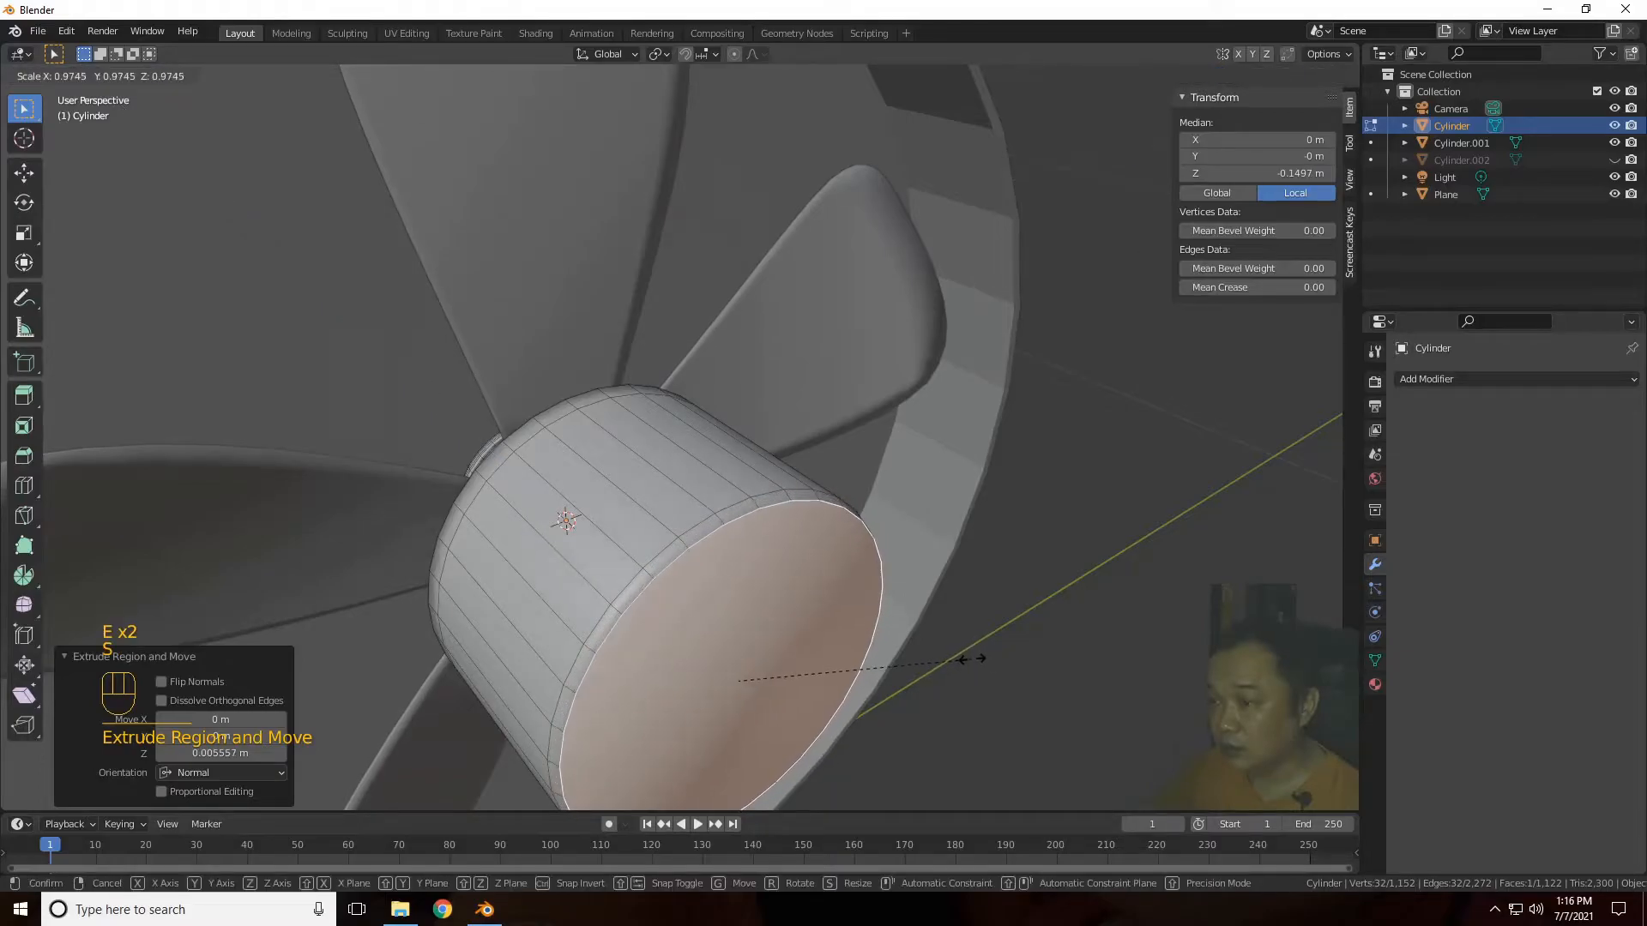
left_click(970, 659)
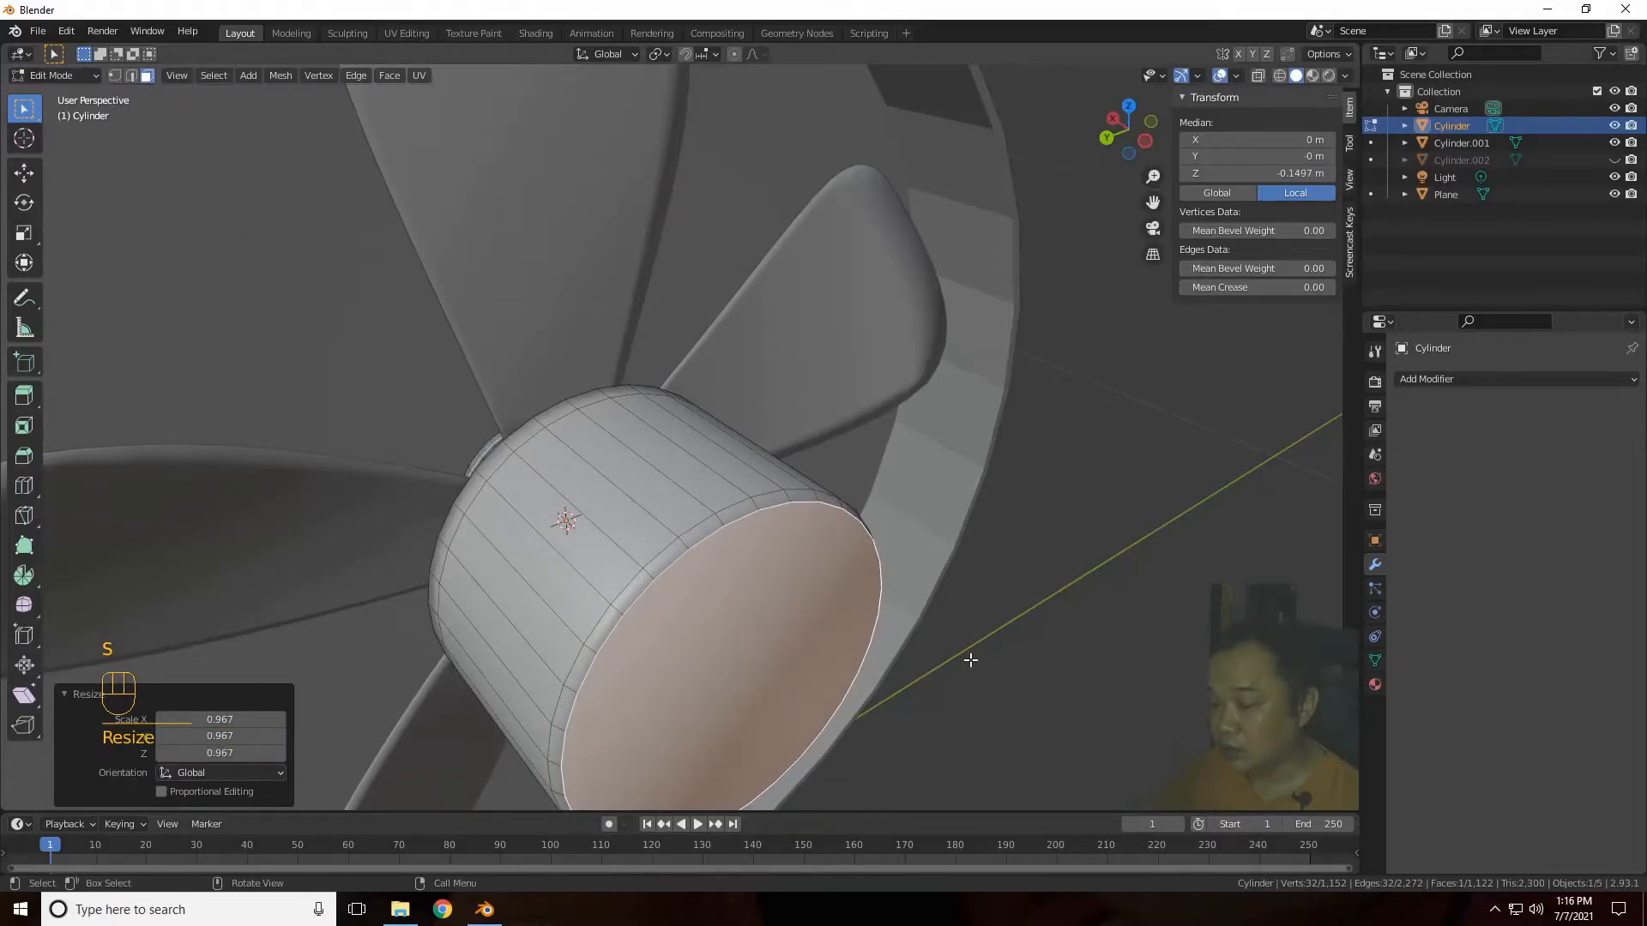
Step: Extrude the body's end face in place and scale it uniformly to about 0.703, leaving a wide rim
key("e")
right_click(972, 663)
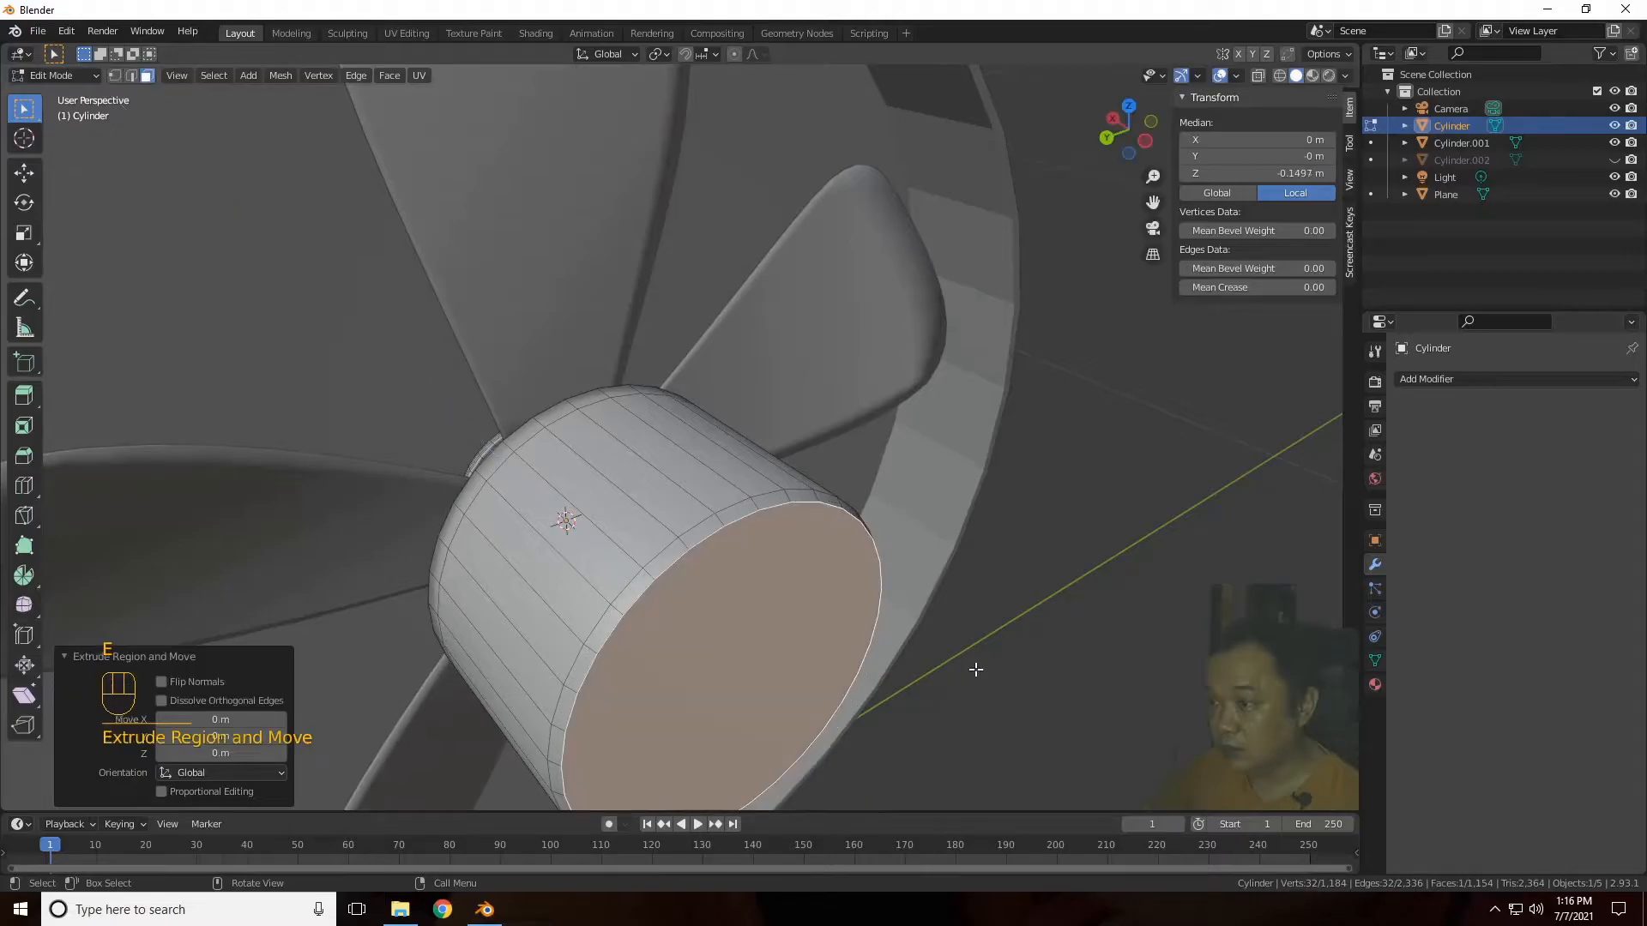
key("s")
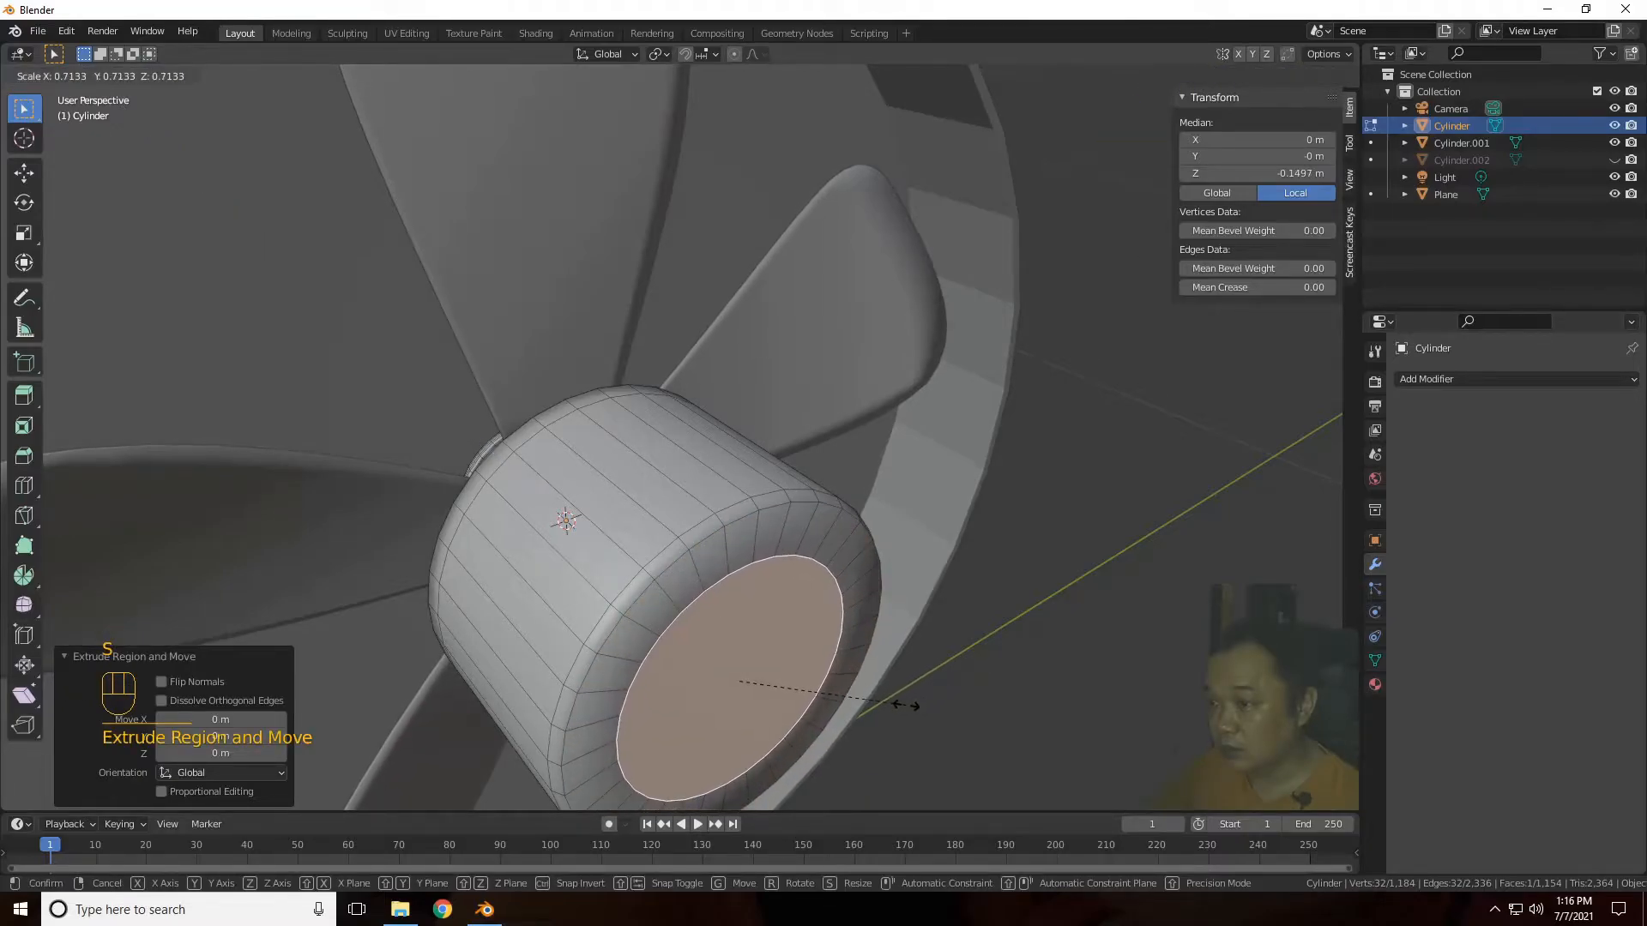
left_click(901, 704)
Step: Recess the central face about 0.0037 m into the body, and extrude it in place with a uniform scale of about 0.780
left_click_drag(1119, 149, 1091, 165)
key("e")
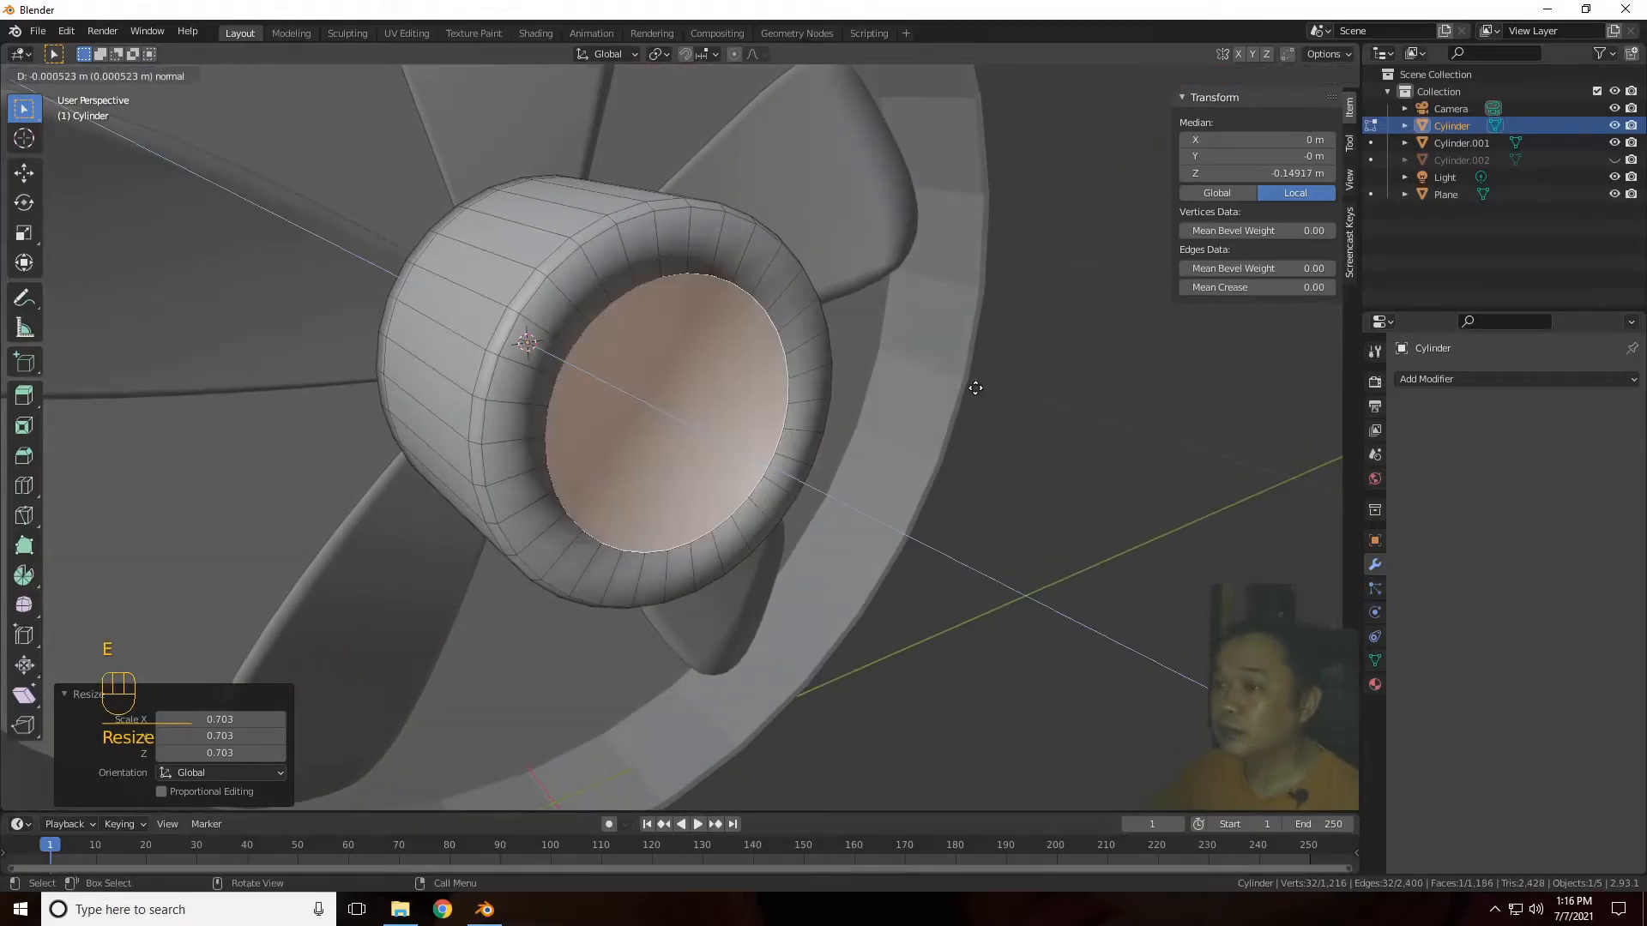
left_click(971, 387)
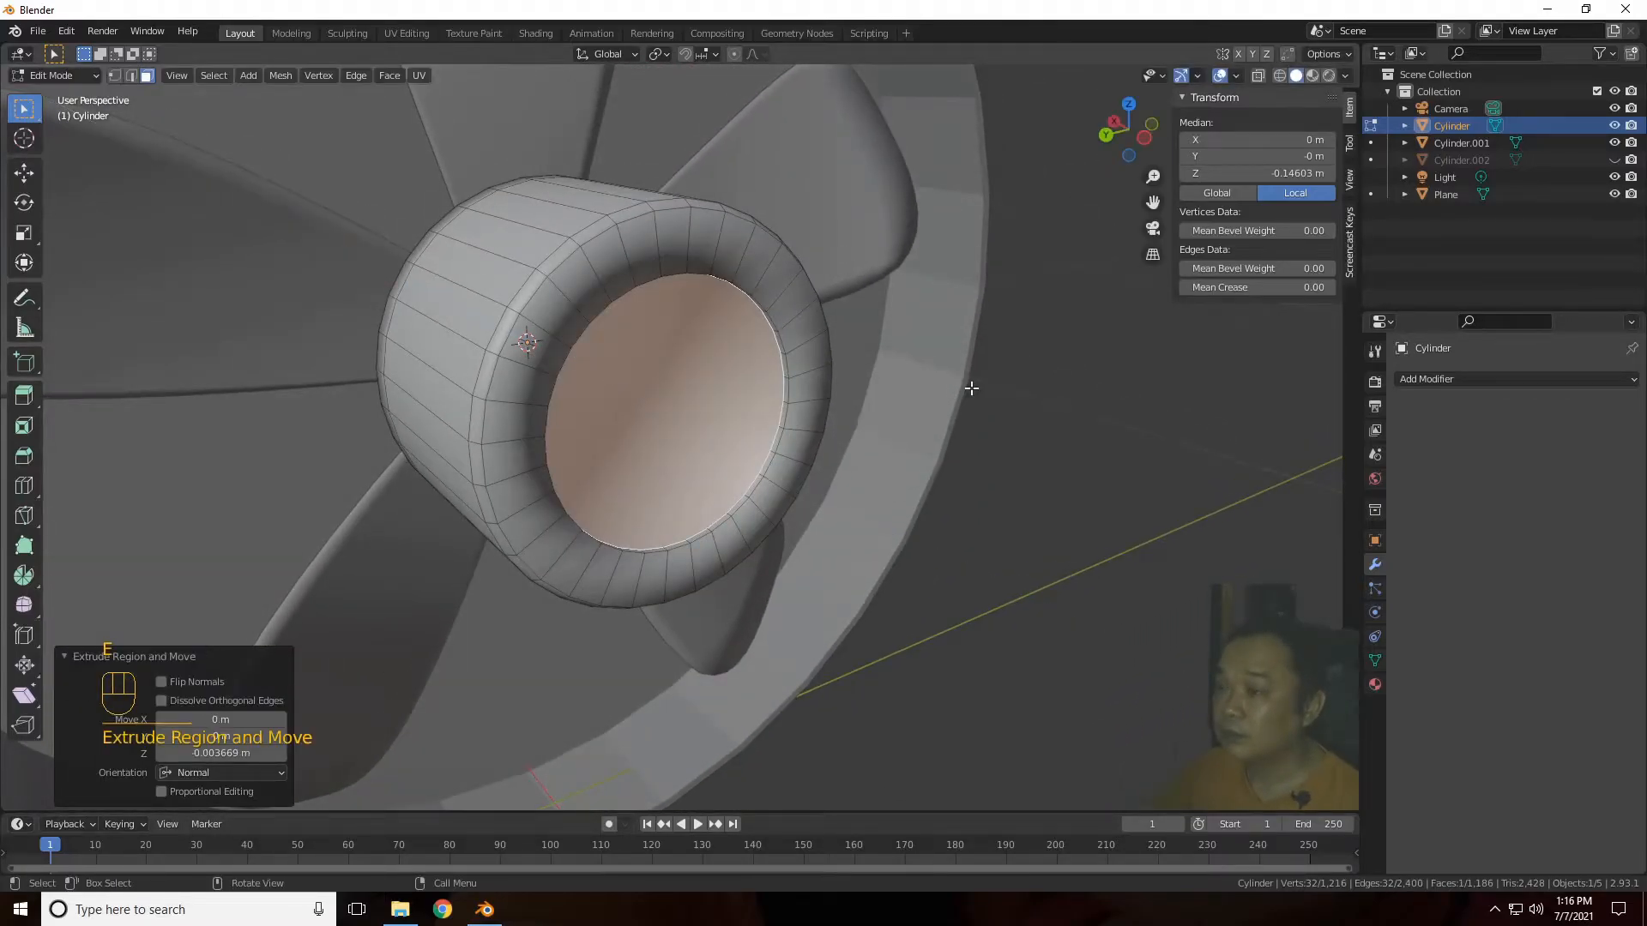
key("e")
right_click(969, 388)
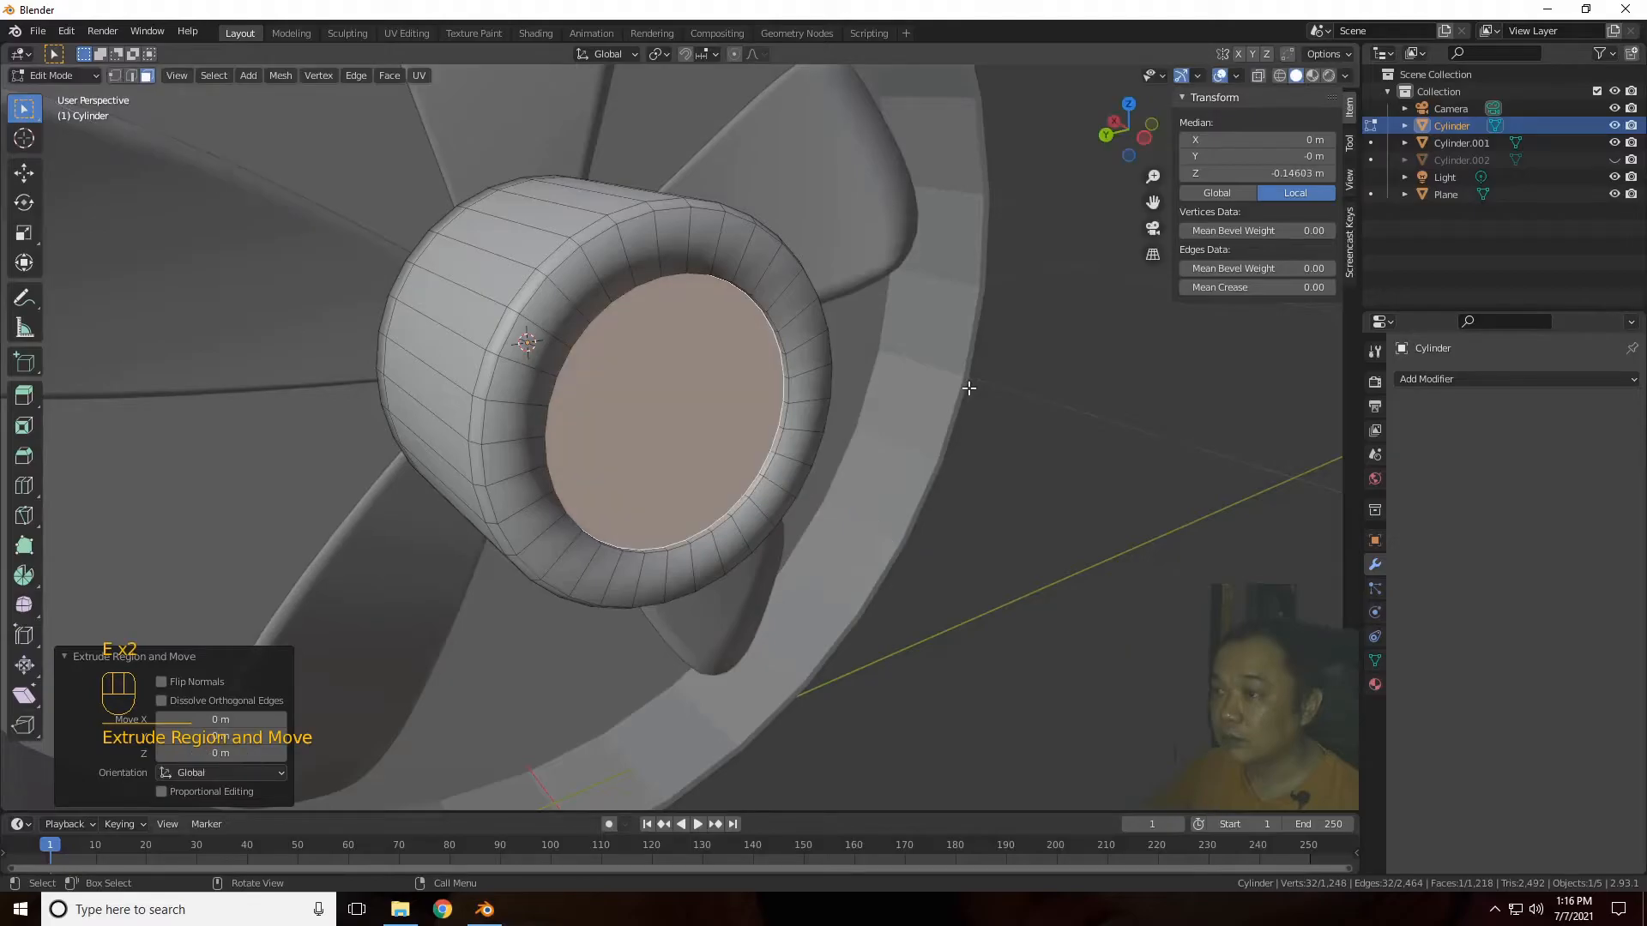
key("s")
left_click(902, 407)
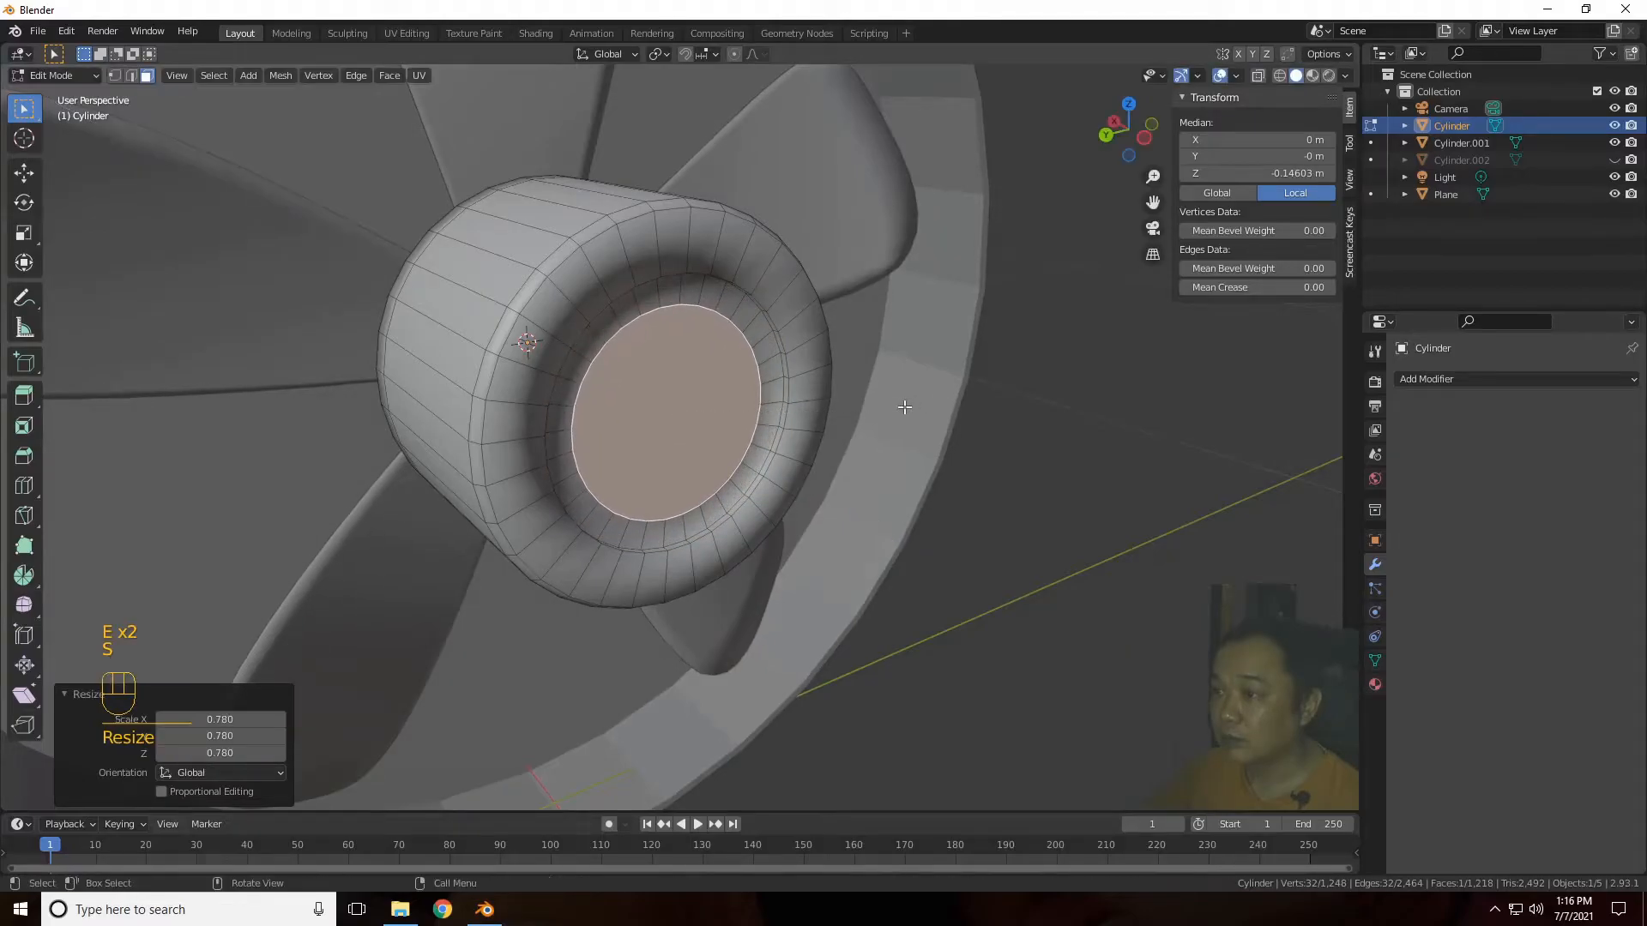
Step: Extrude the recessed face inward about 0.0042 m and scale it uniformly to about 0.798
key("e")
left_click(905, 401)
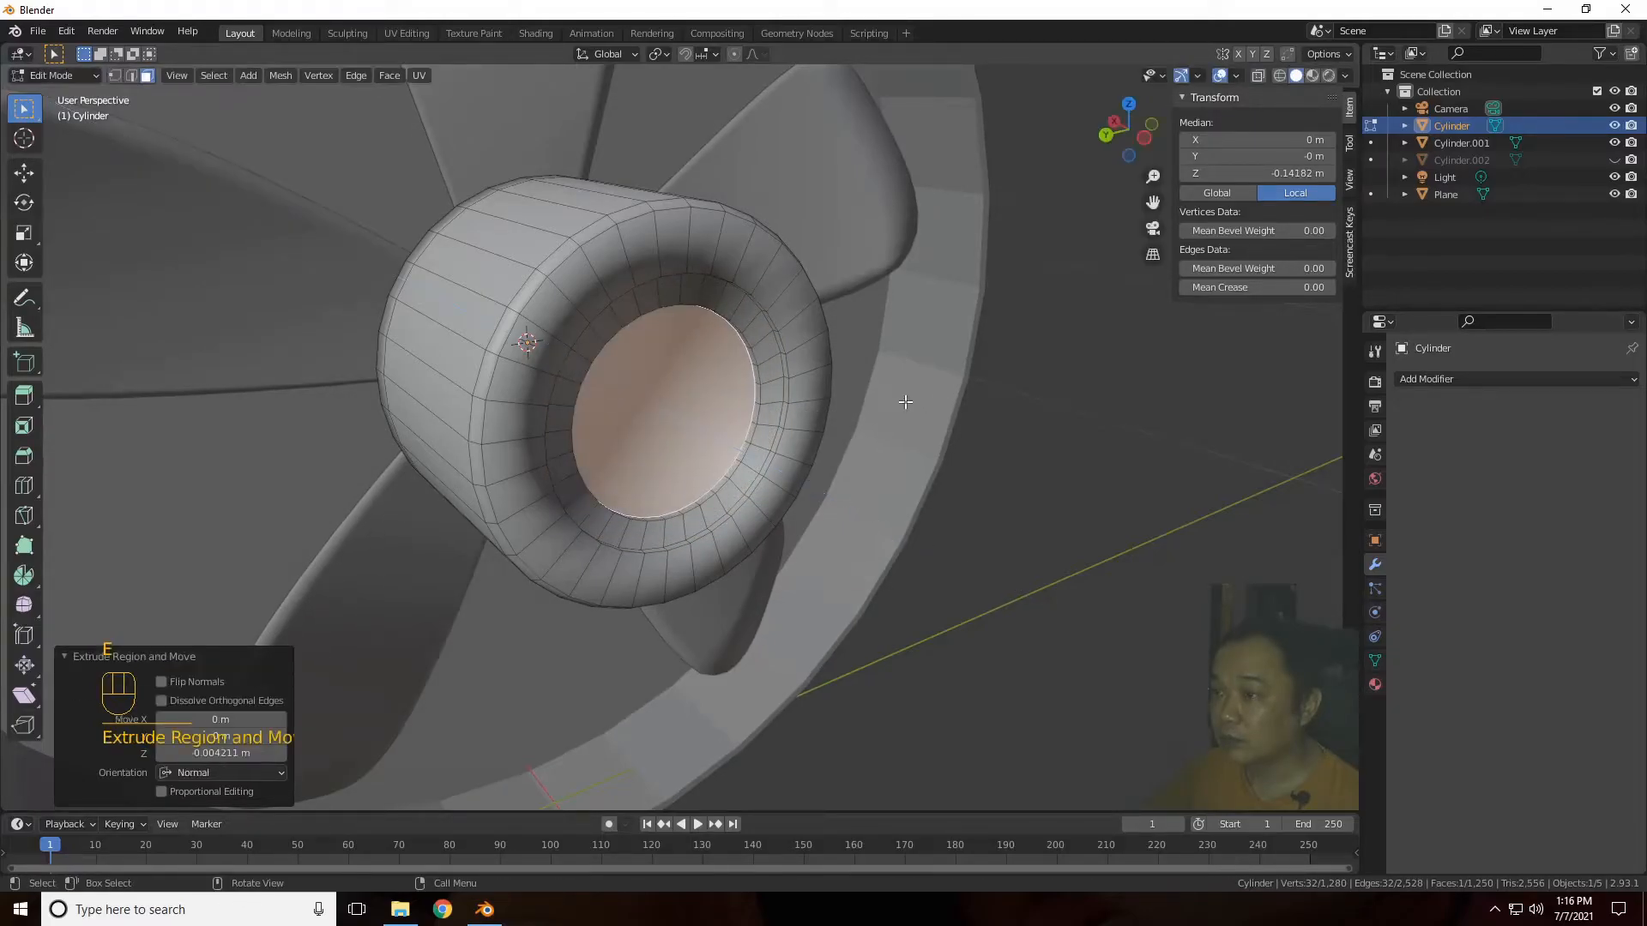
key("s")
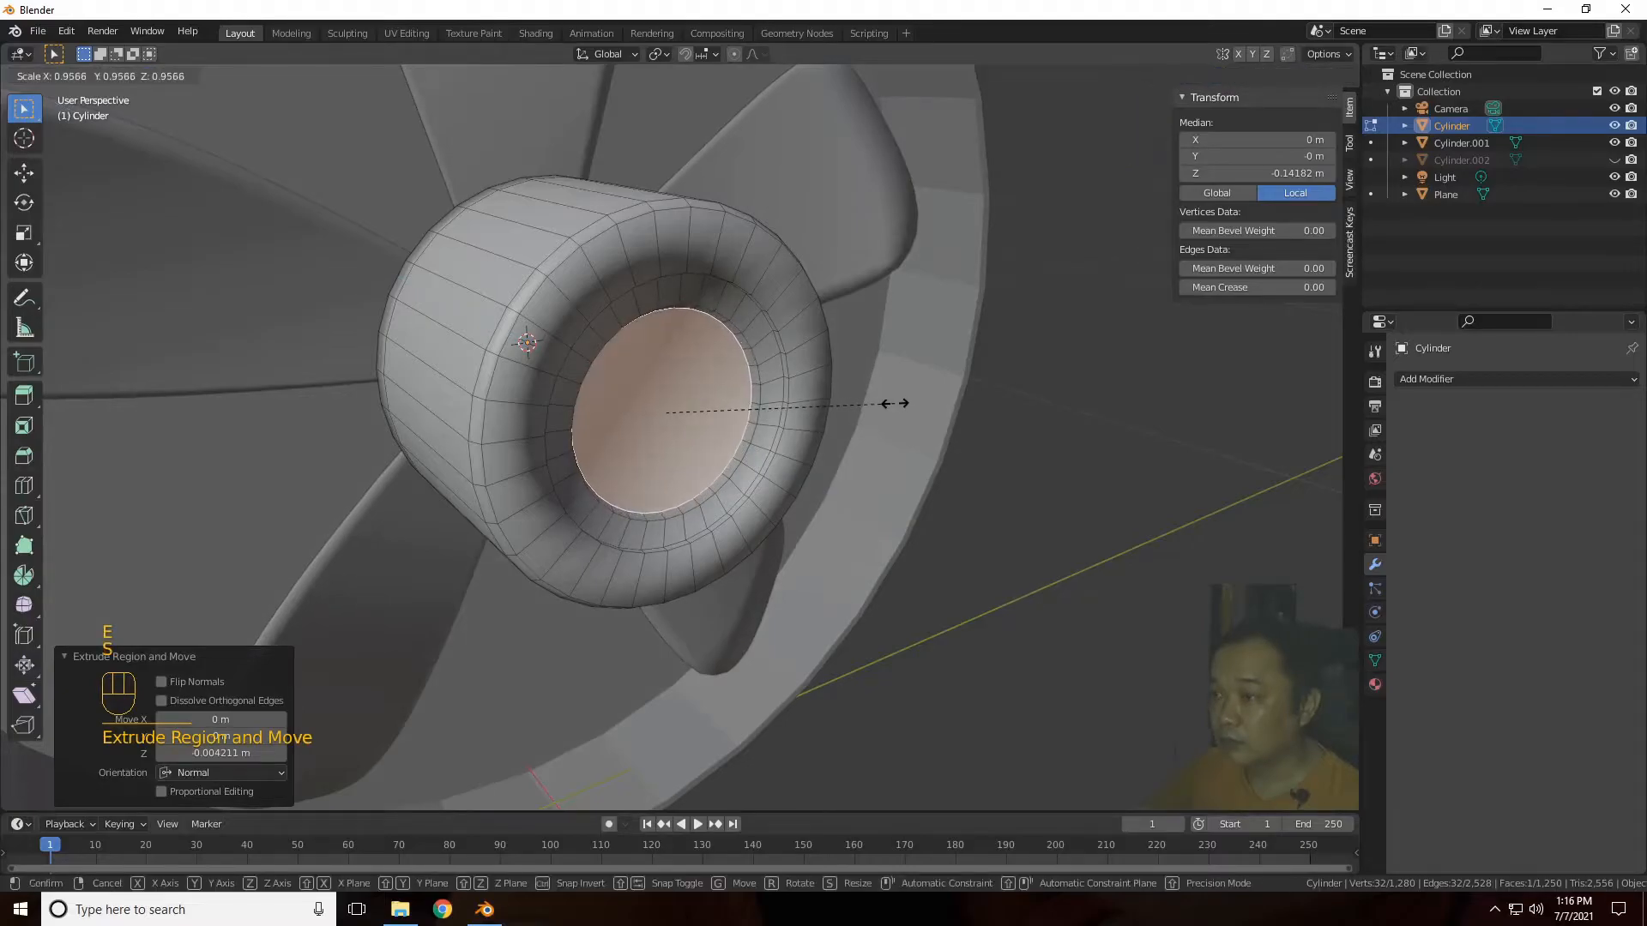
left_click(868, 407)
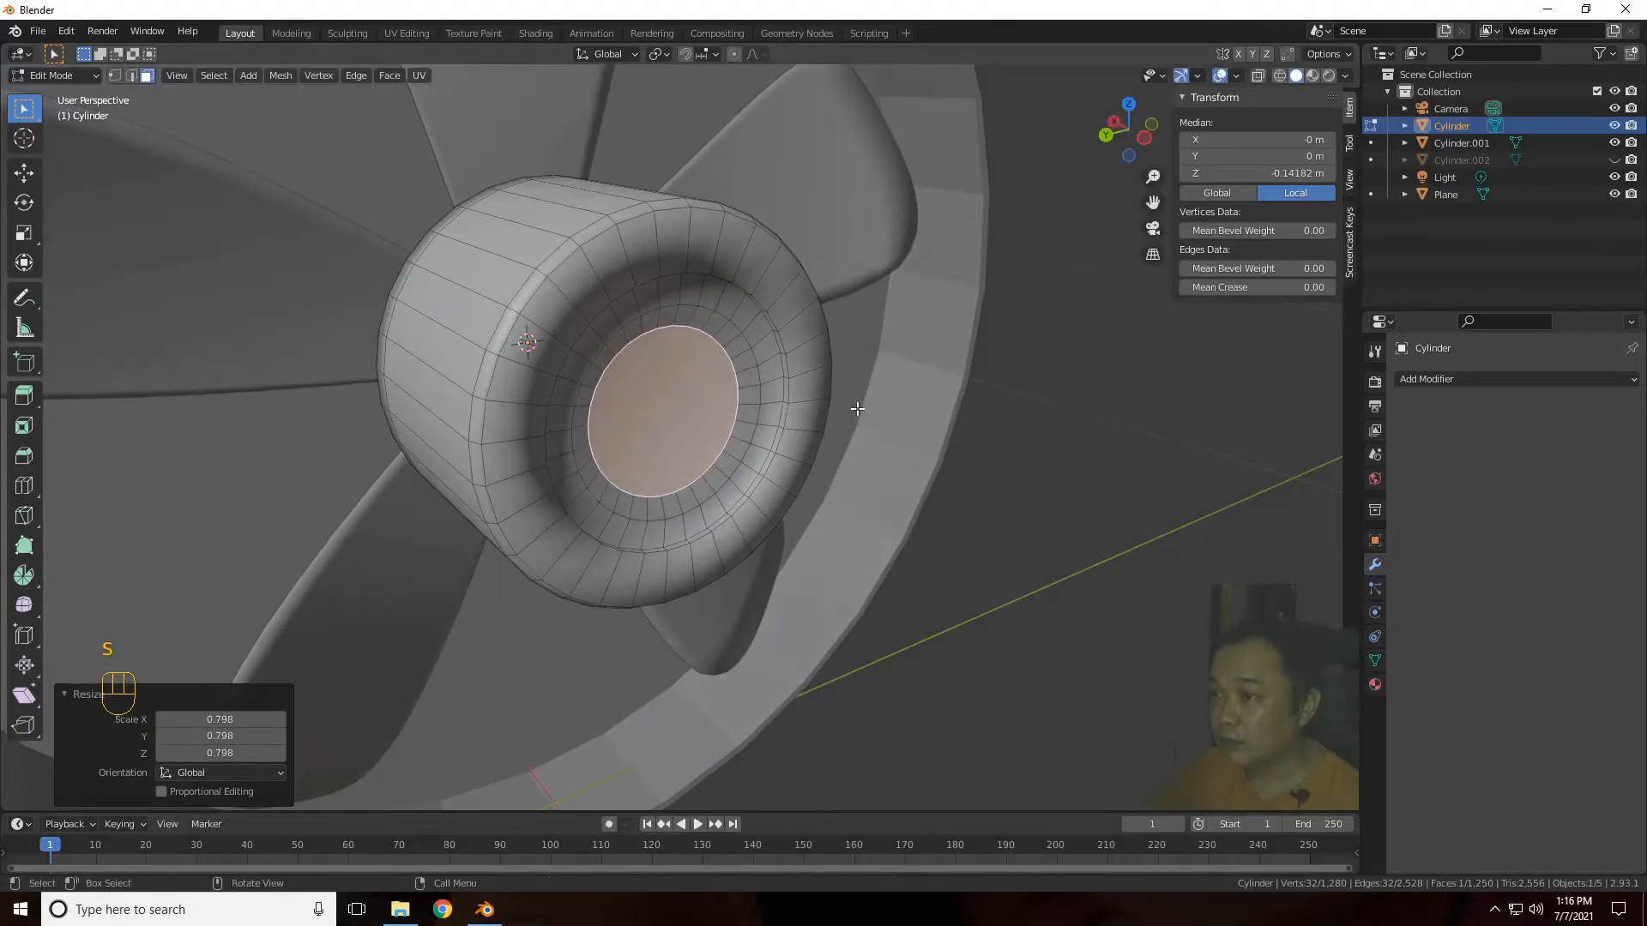
Step: Extrude the innermost face outward about 0.0056 m and scale it uniformly to about 0.897
key("e")
left_click(867, 410)
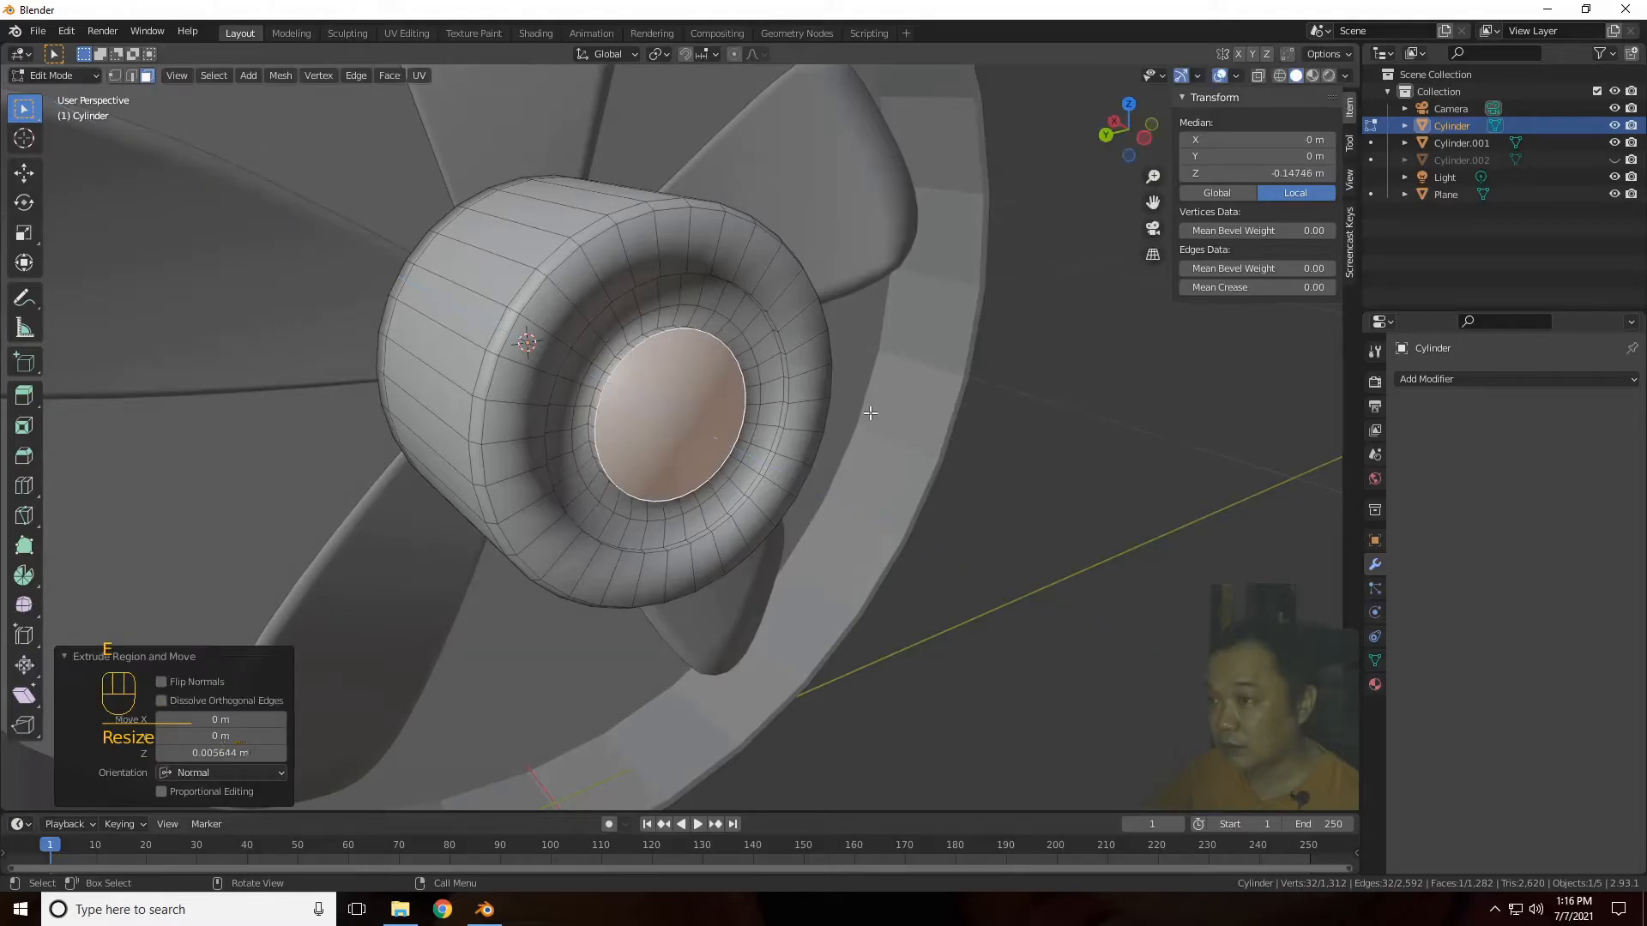
key("s")
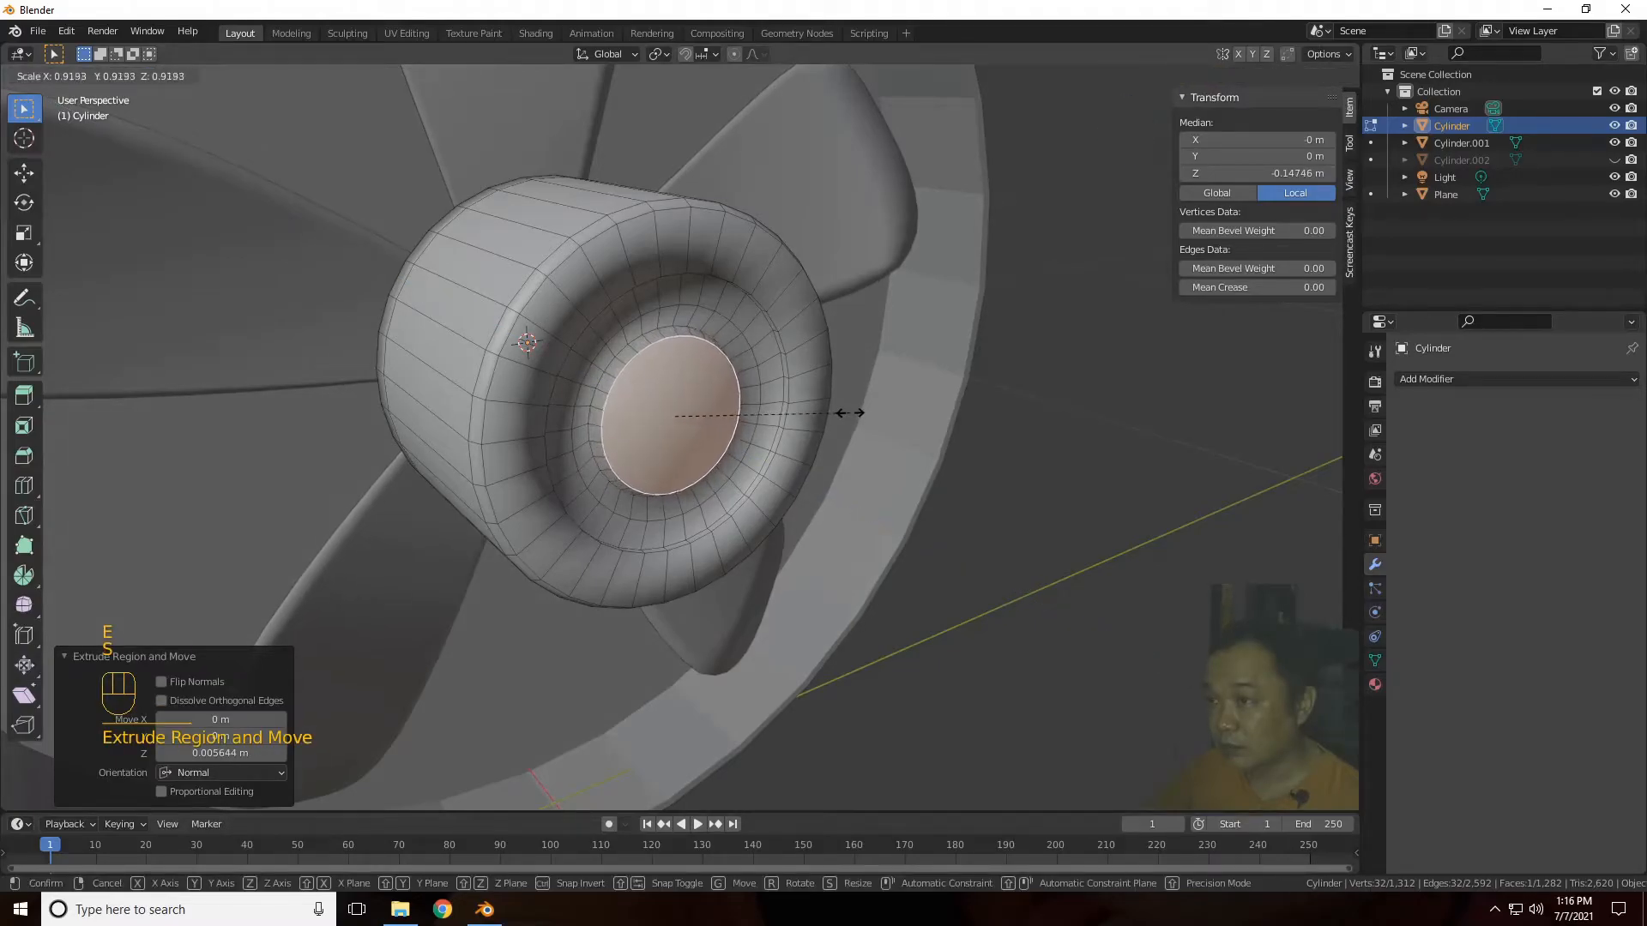
left_click(845, 413)
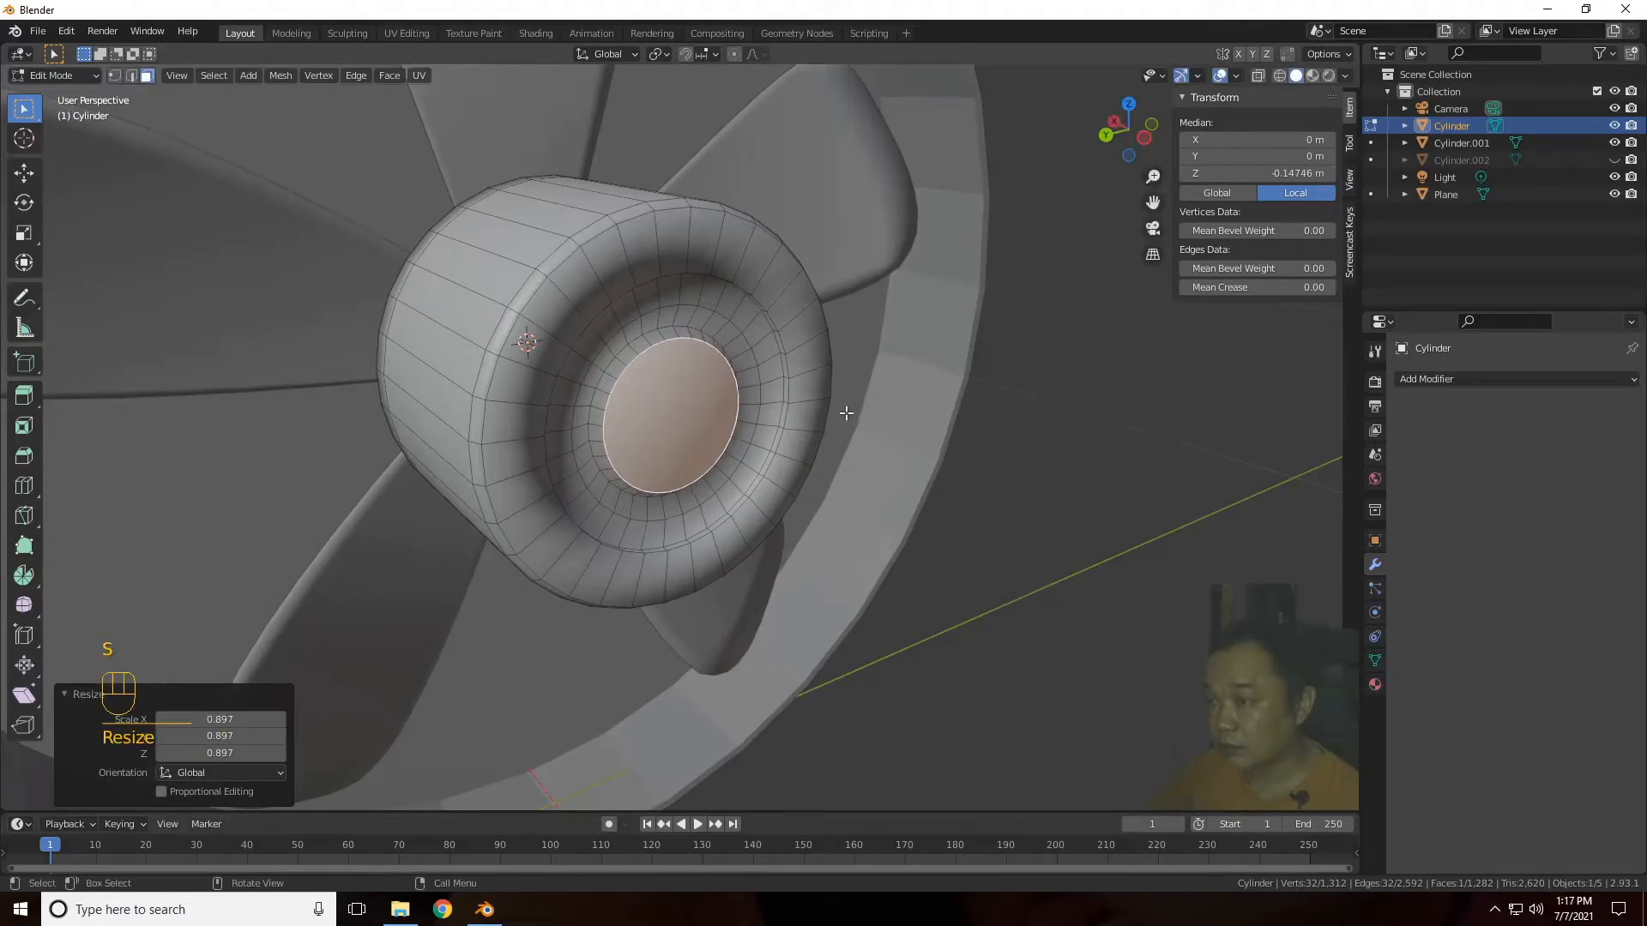
Step: Leave Edit Mode on the hub, deselect it and unhide the grille object Cylinder.002
key("Tab")
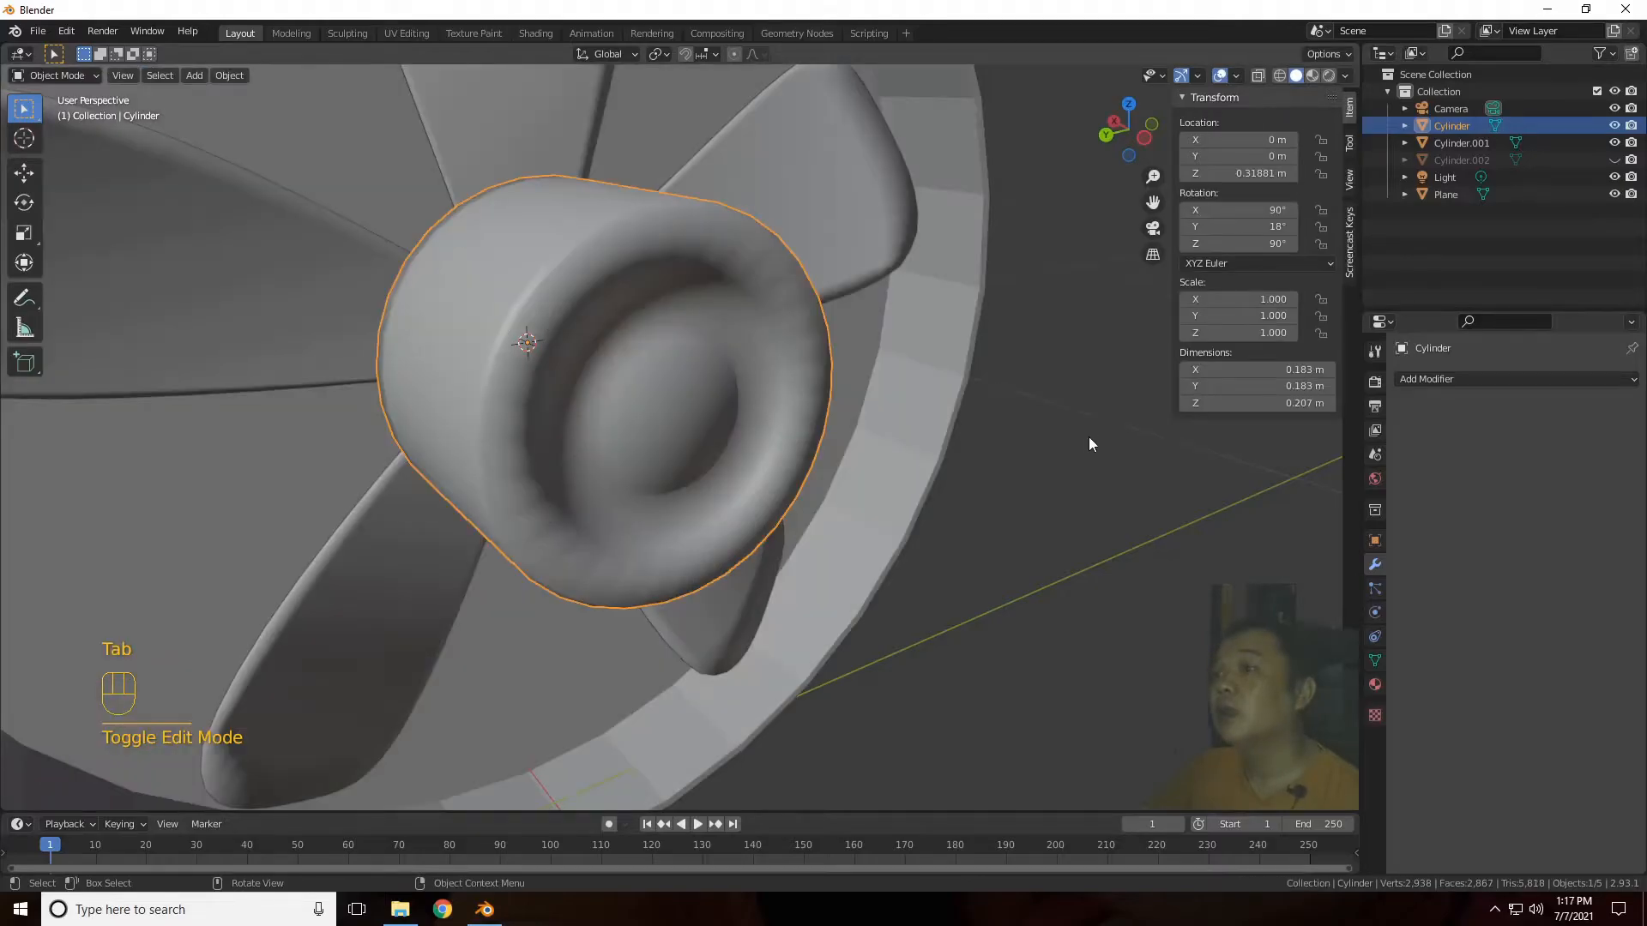
left_click(1089, 436)
left_click_drag(1132, 142, 1017, 225)
scroll(995, 253, "down", 10)
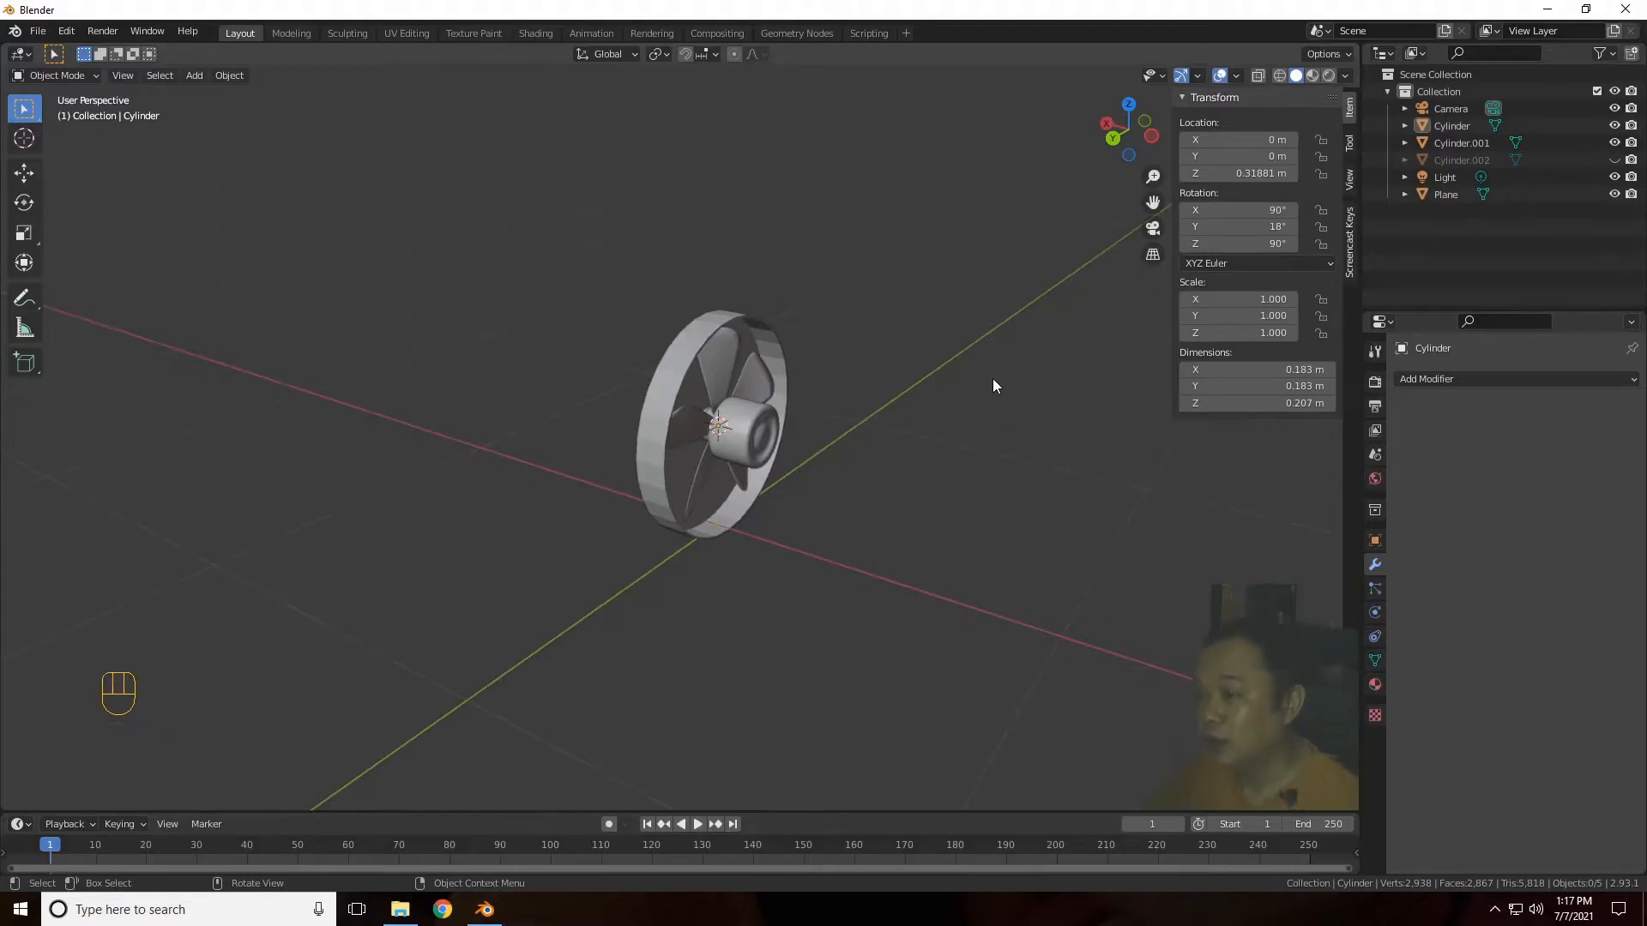
left_click(1614, 160)
scroll(1054, 441, "up", 3)
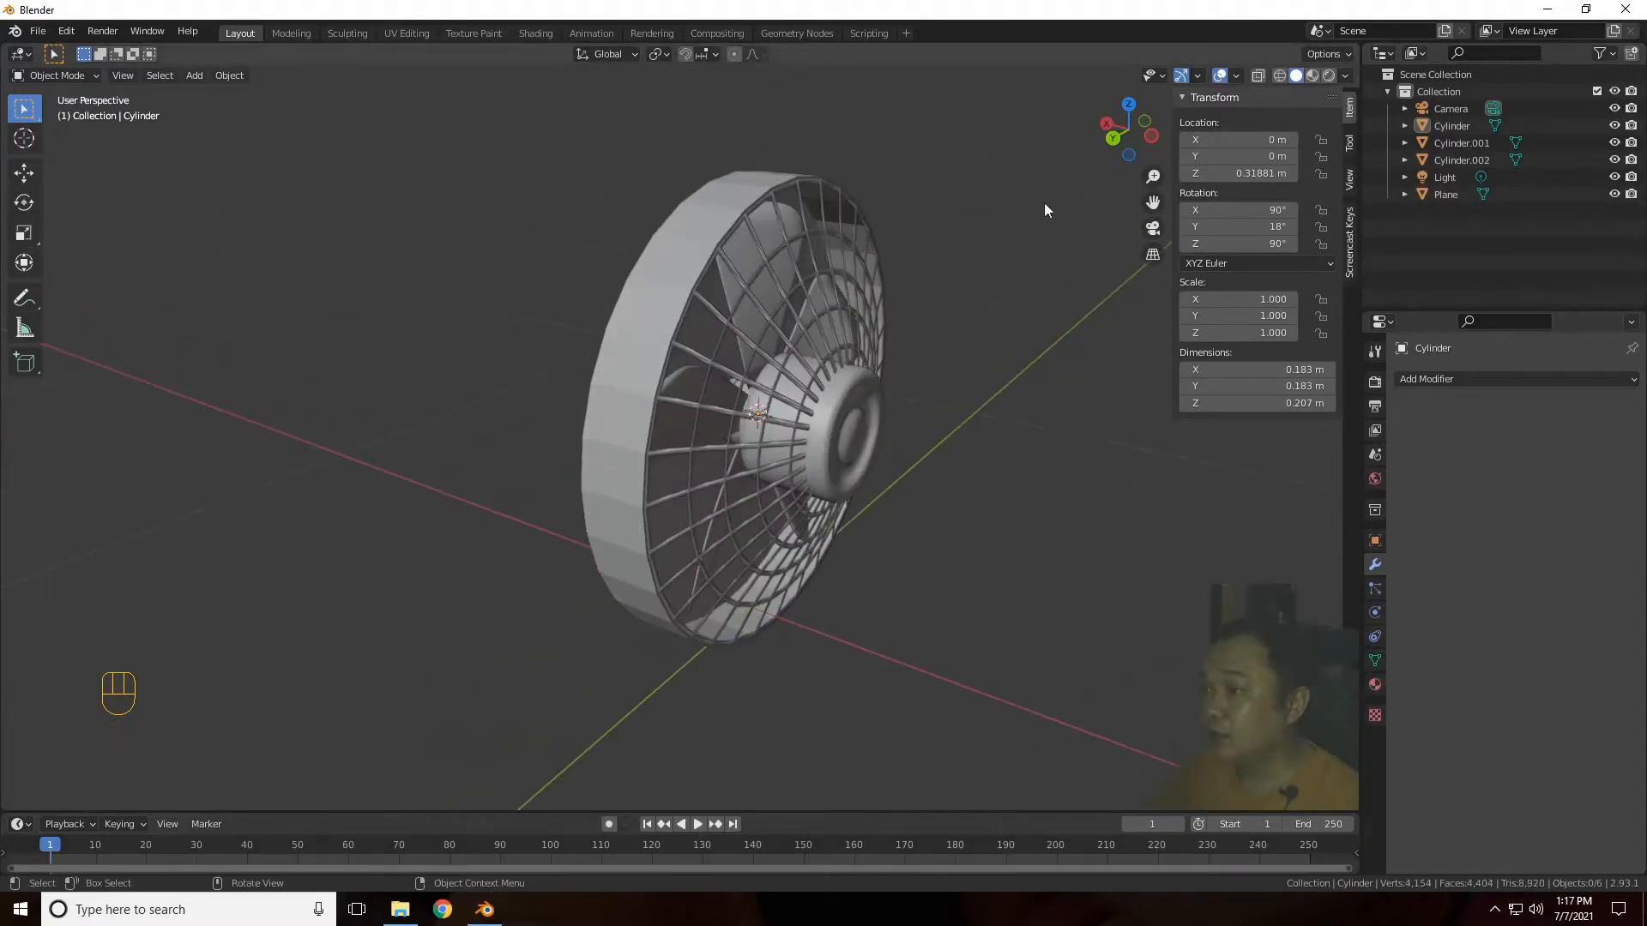
mouse_move(1145, 160)
left_mouse_down()
mouse_move(1108, 170)
mouse_move(1141, 157)
left_mouse_up()
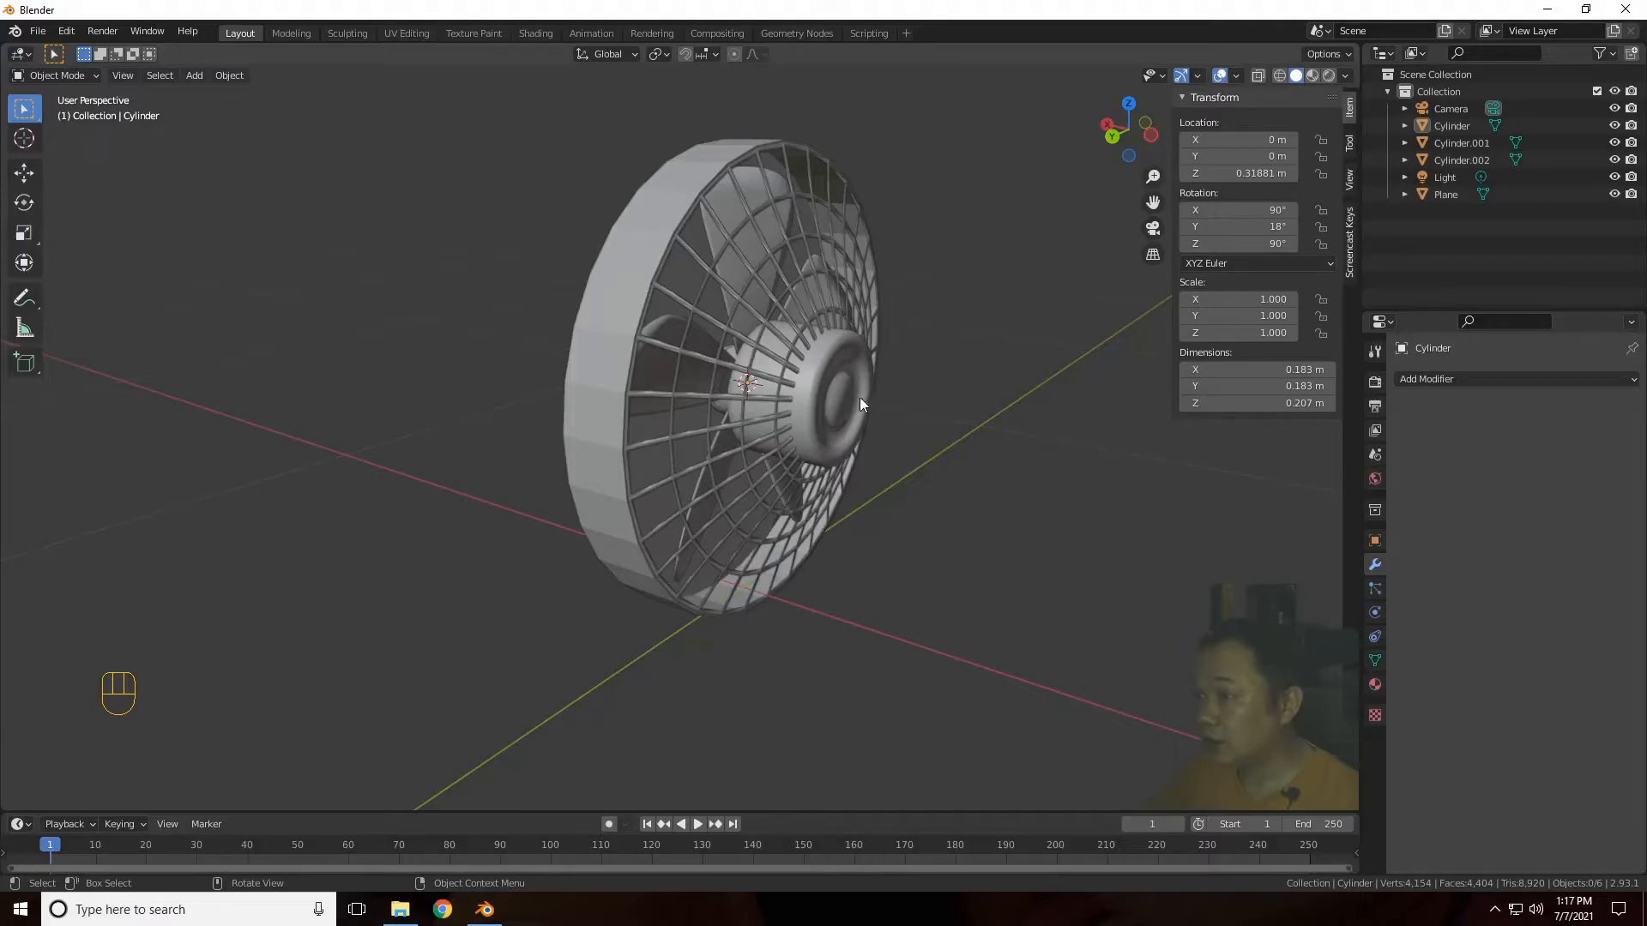
Step: Try to move the hub's wide cylindrical section about 0.046 m along global X, inward behind the grille
left_click(860, 398)
key("Tab")
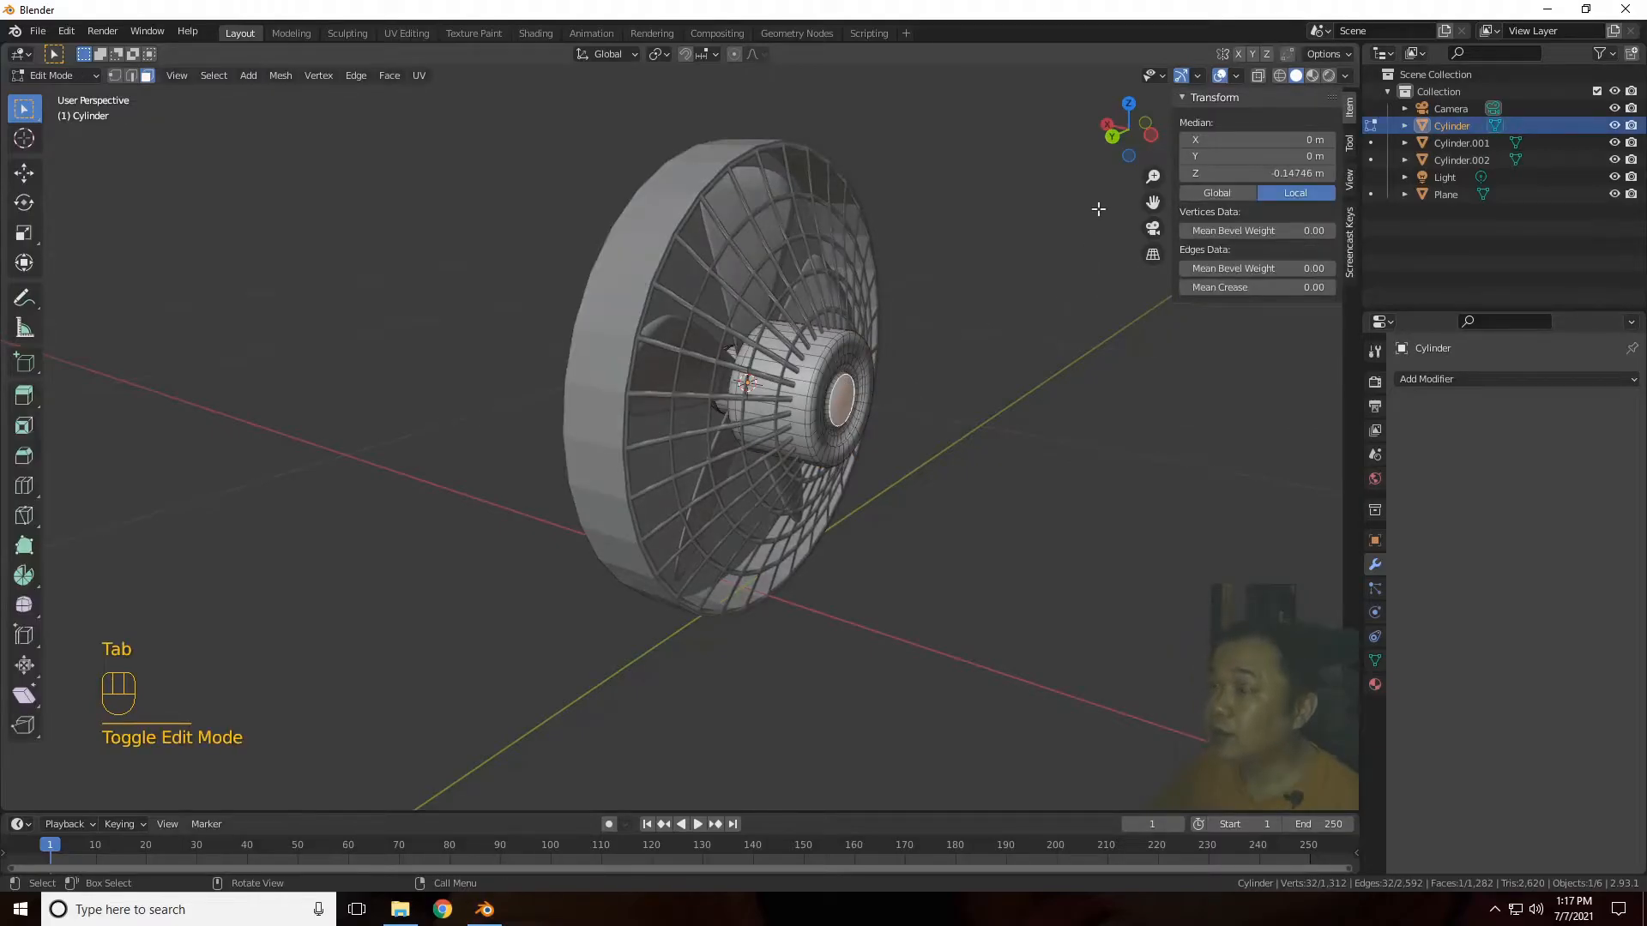
mouse_move(1119, 136)
left_mouse_down()
mouse_move(1175, 139)
mouse_move(1115, 137)
left_mouse_up()
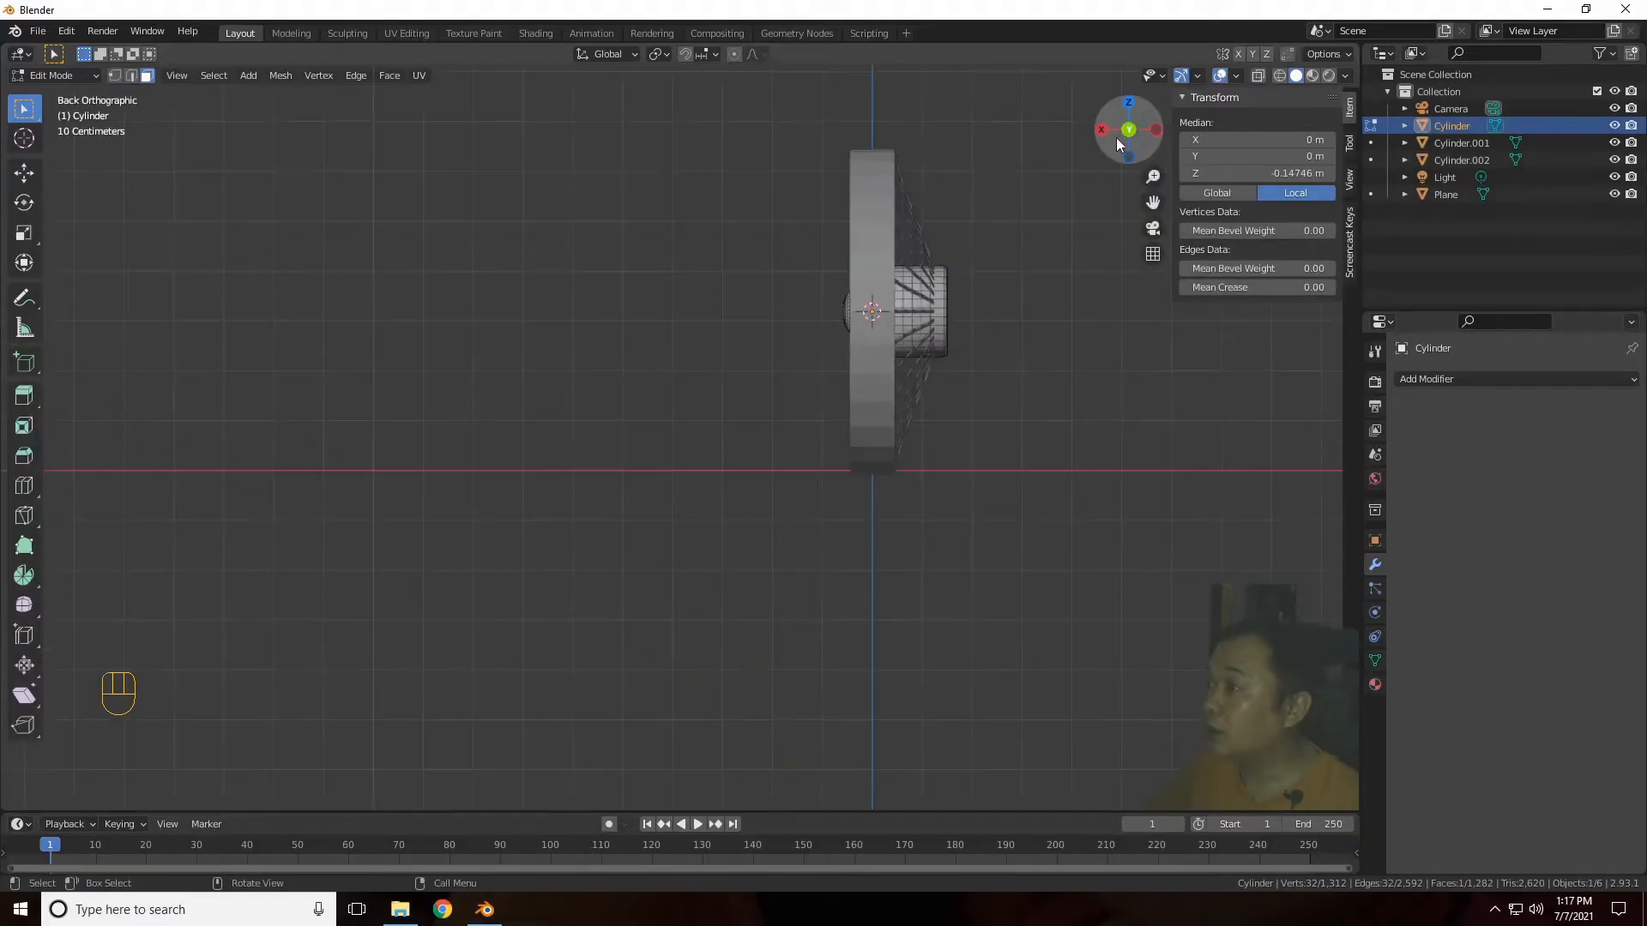
left_click(1259, 76)
left_click_drag(912, 222, 1043, 420)
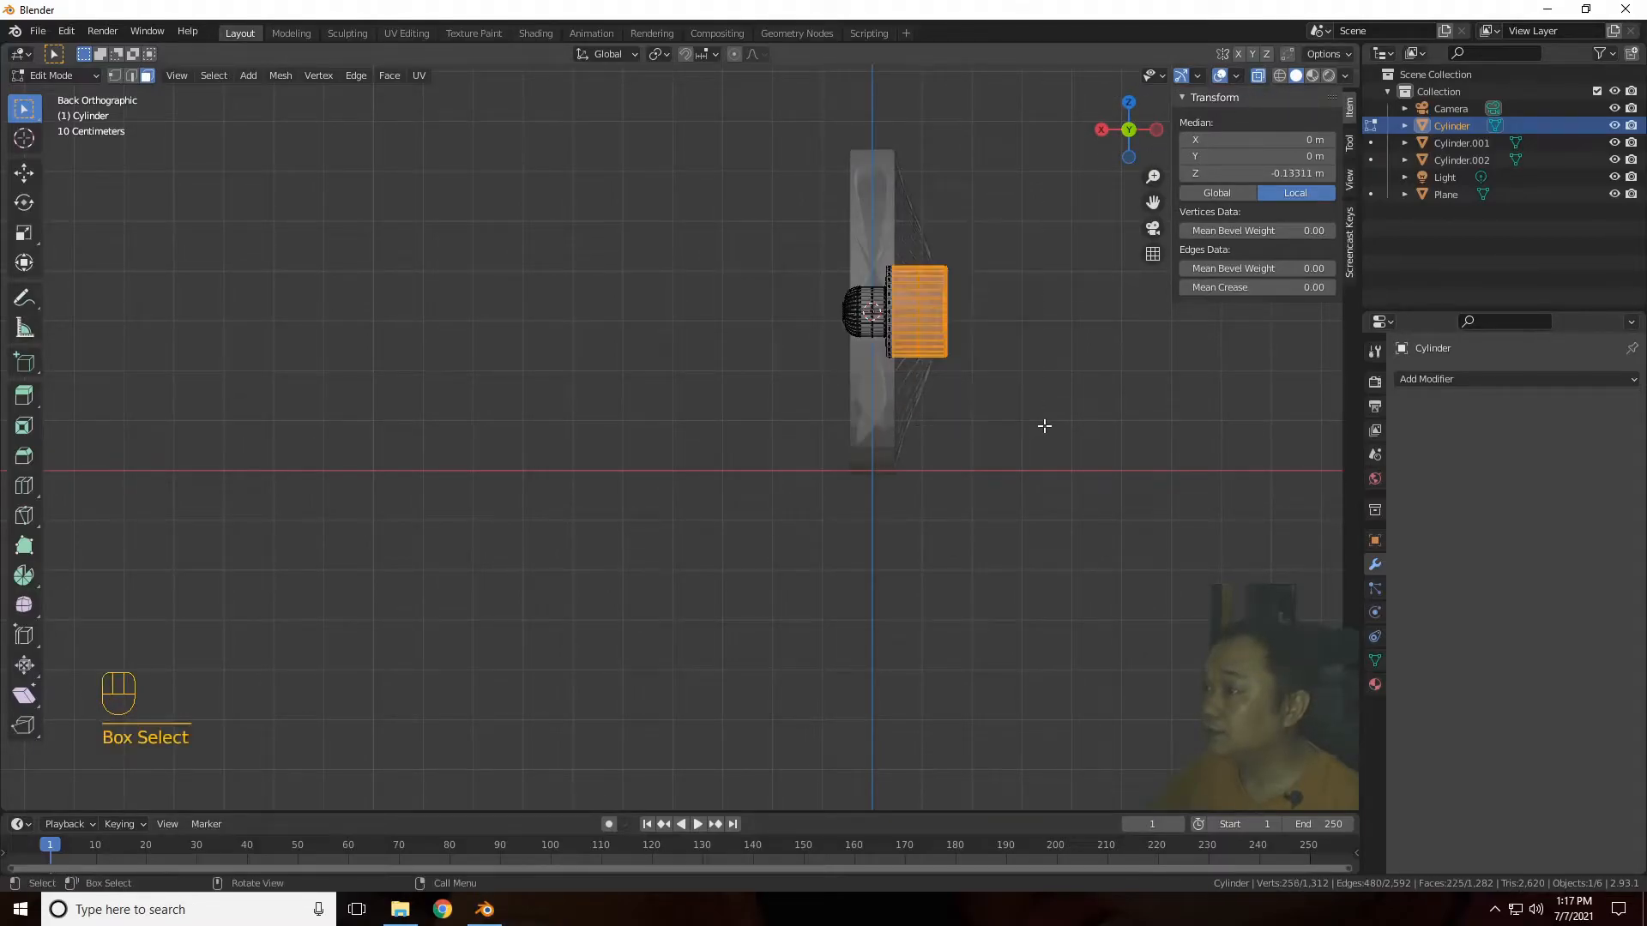
key("g")
key("x")
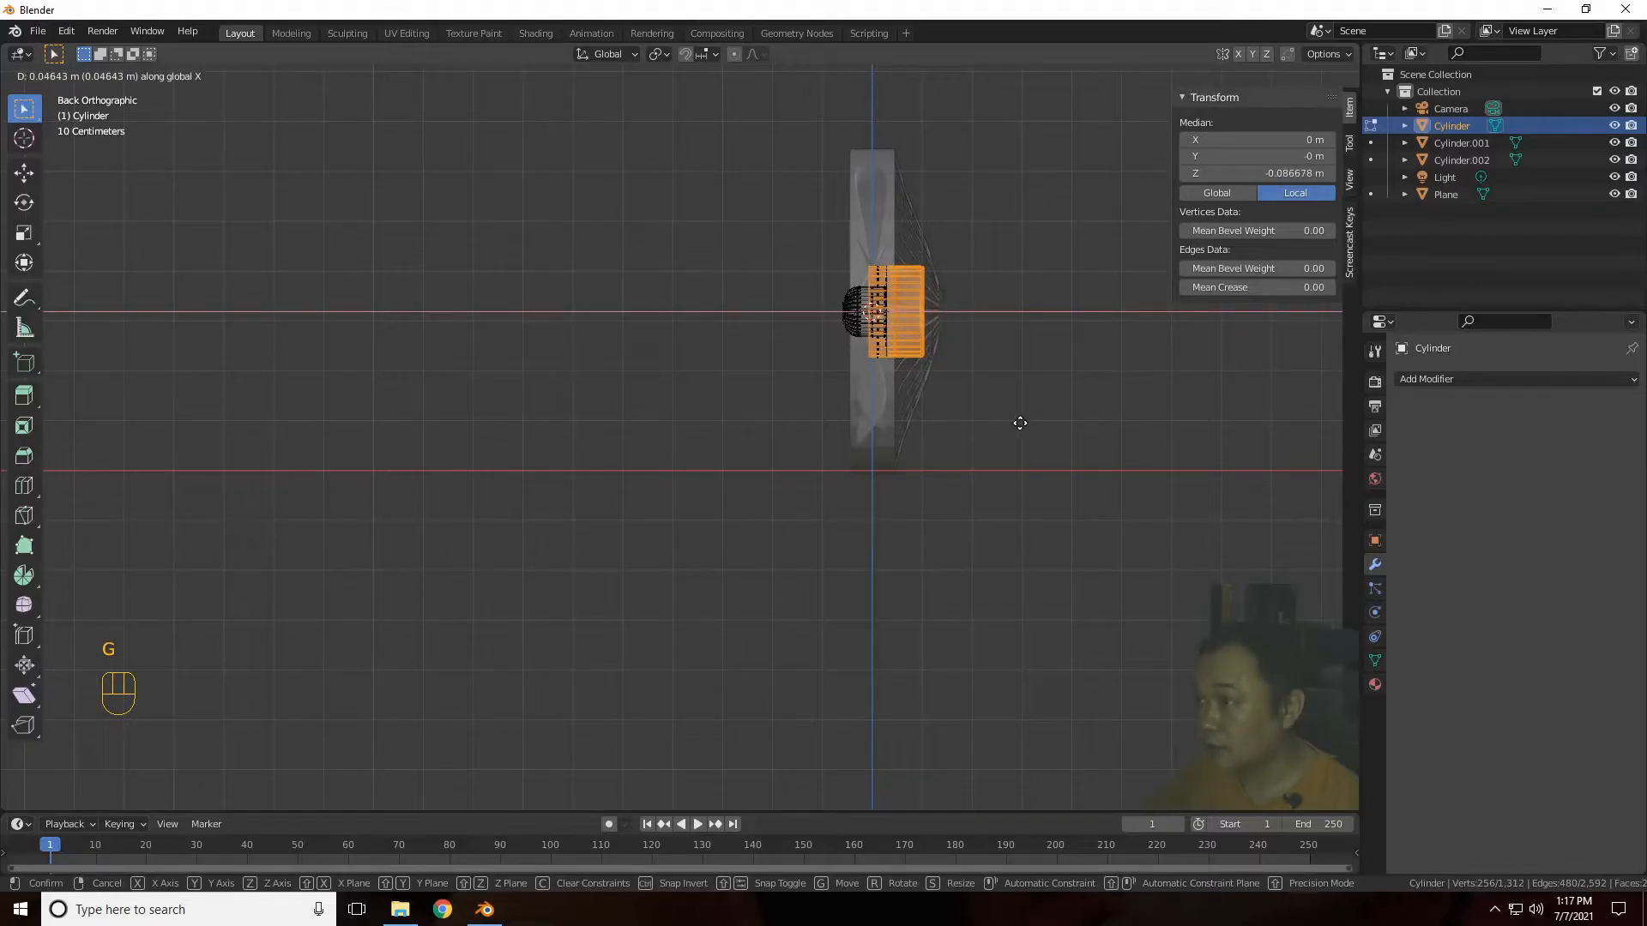
left_click(1020, 423)
scroll(1020, 422, "up", 3)
left_click_drag(1153, 202, 710, 431)
scroll(992, 312, "up", 3)
left_click_drag(1131, 158, 1078, 183)
scroll(1098, 226, "down", 4)
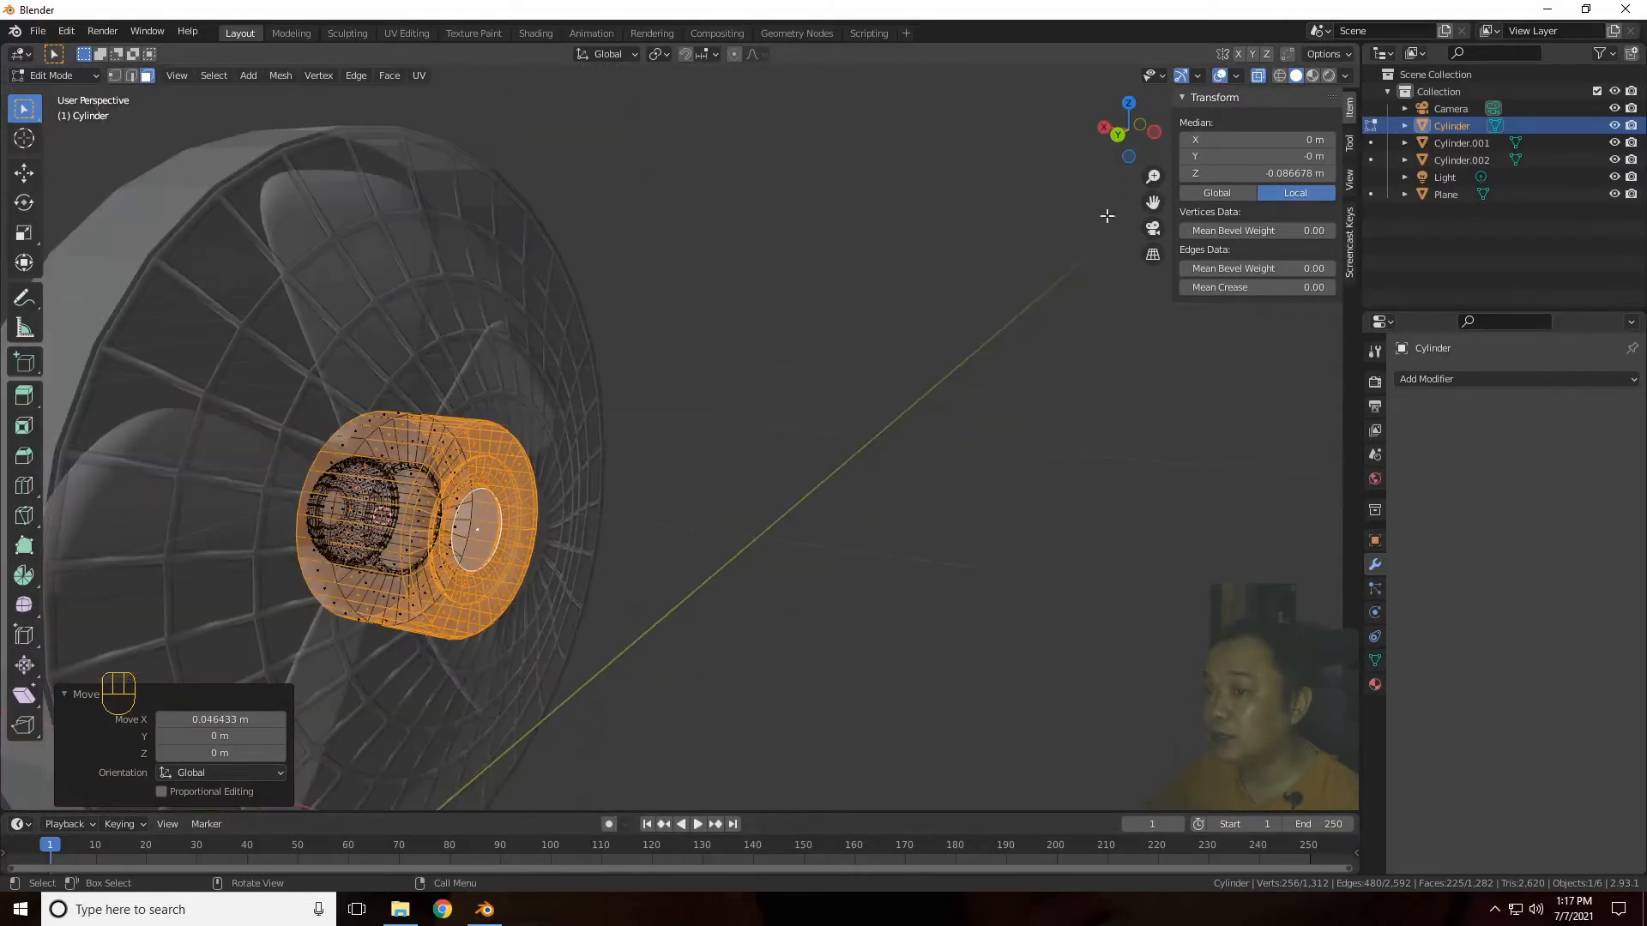
Step: Return to Object Mode, turn off X-ray and examine how the hub's wide section fits inside the grille
key("Tab")
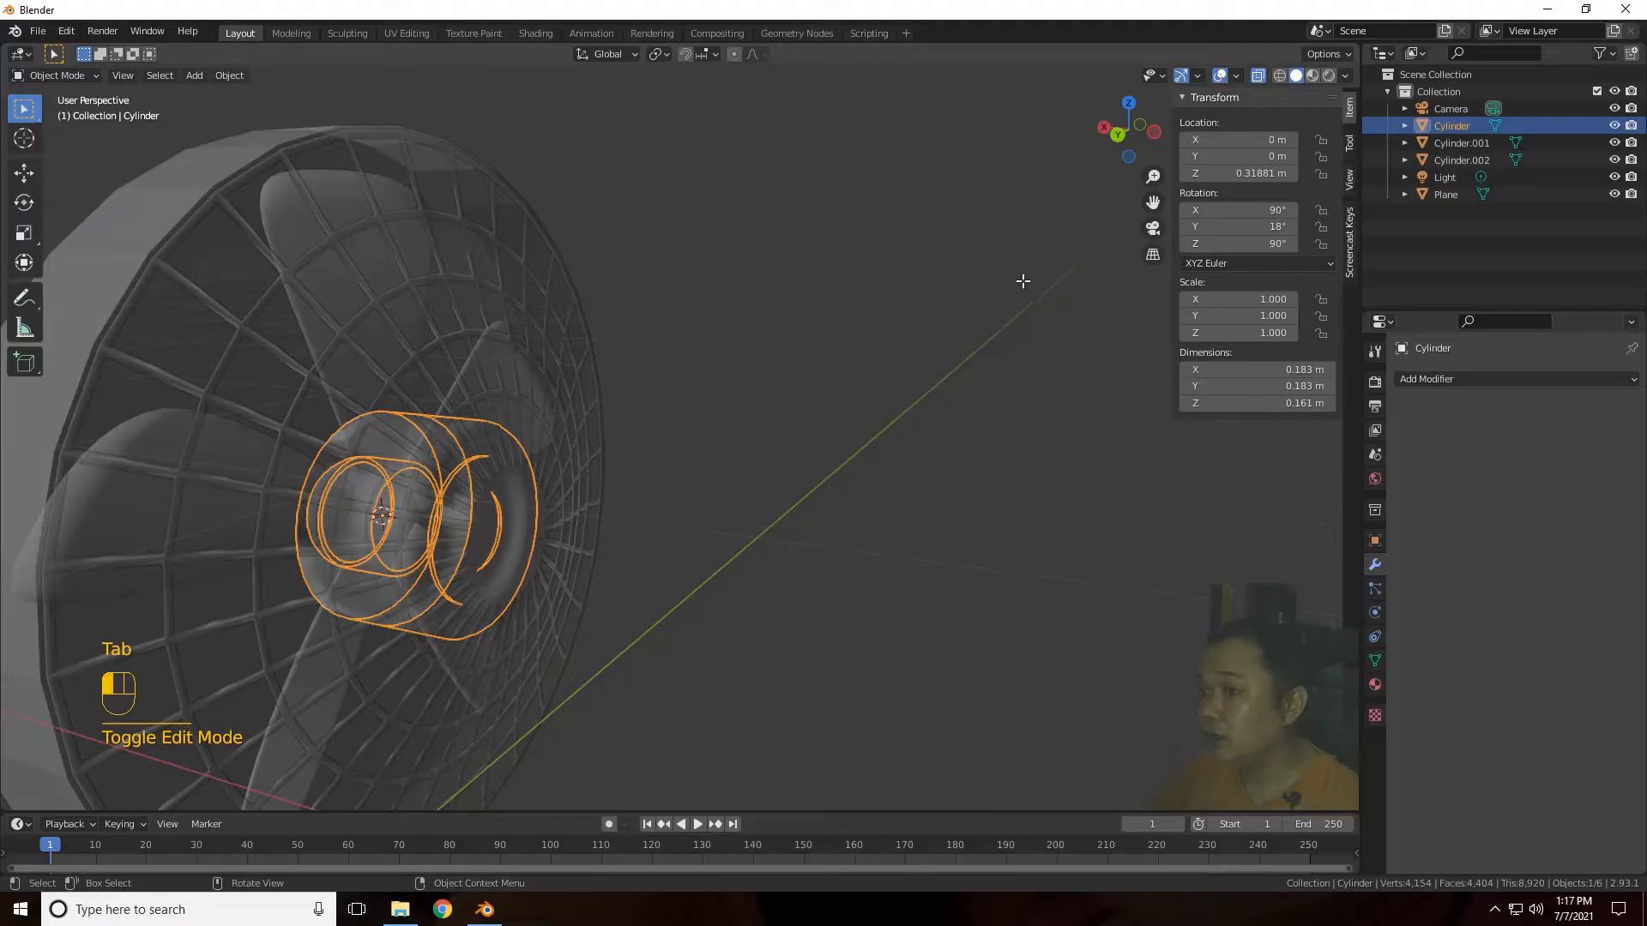
left_click(1022, 280)
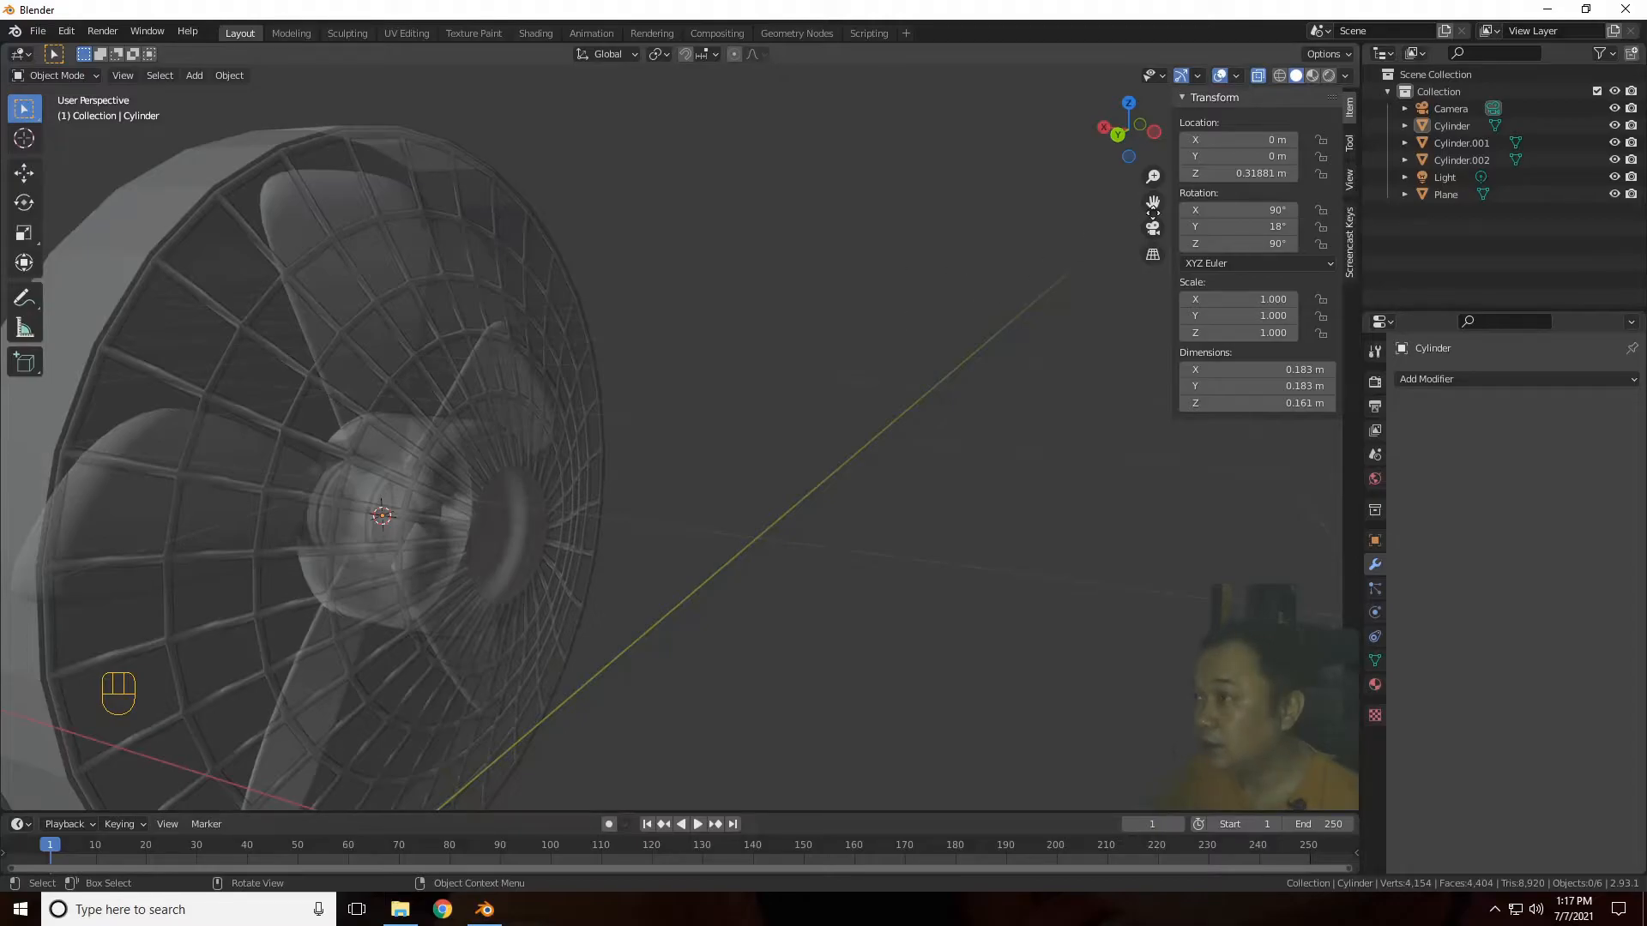
left_click_drag(1154, 204, 1338, 117)
scroll(906, 461, "down", 3)
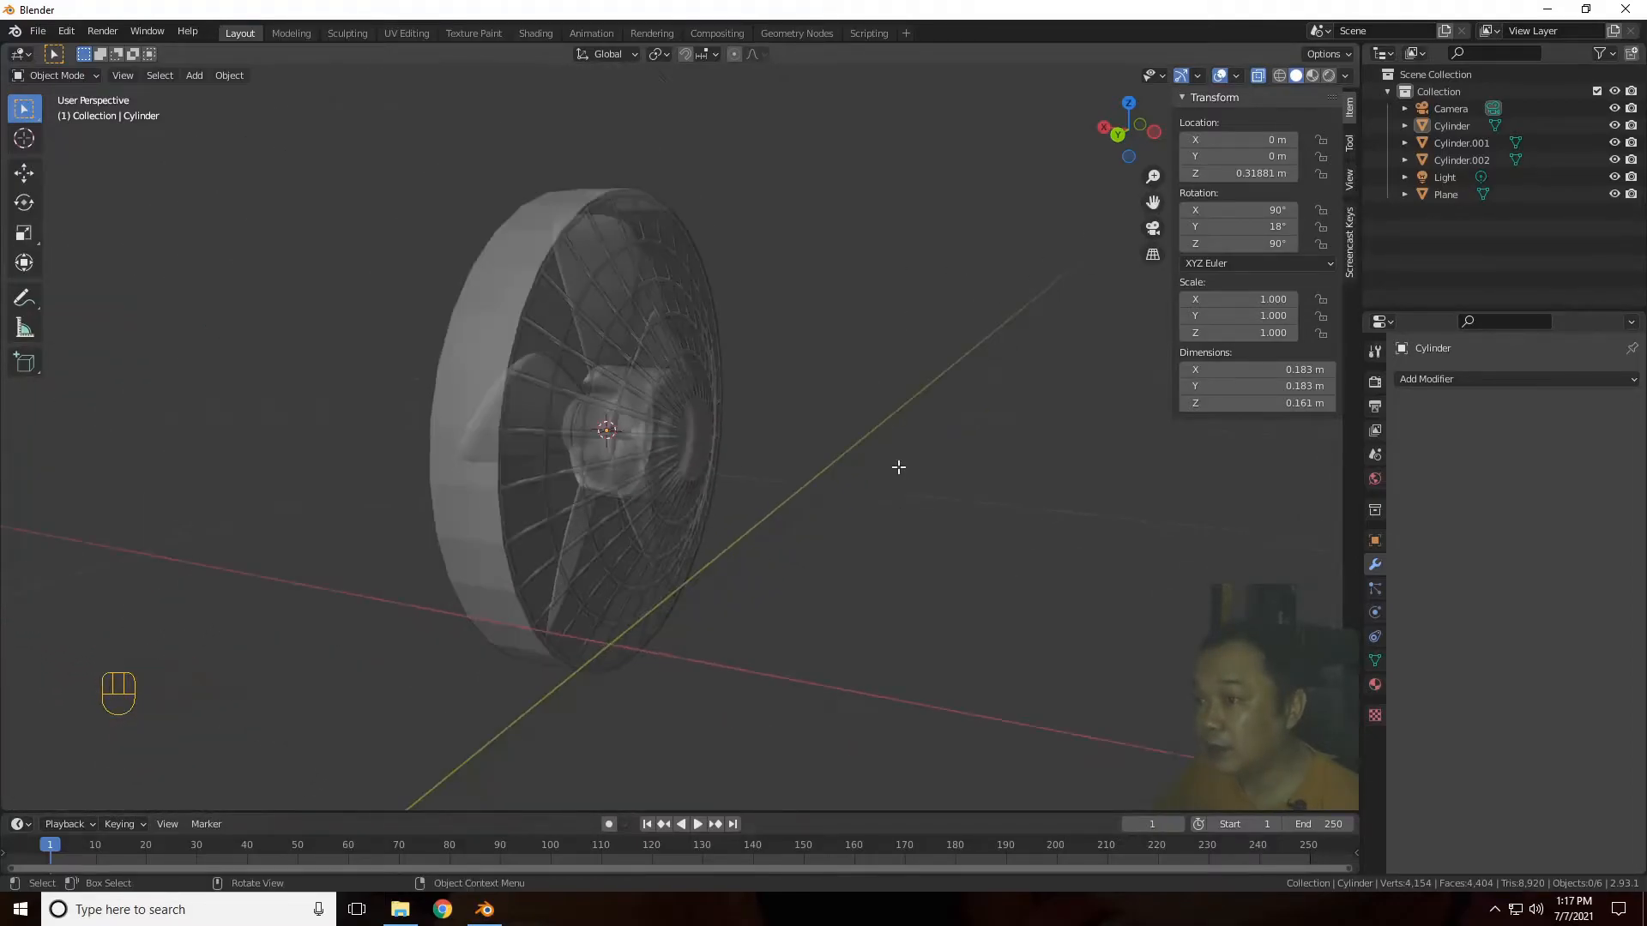
key("Tab")
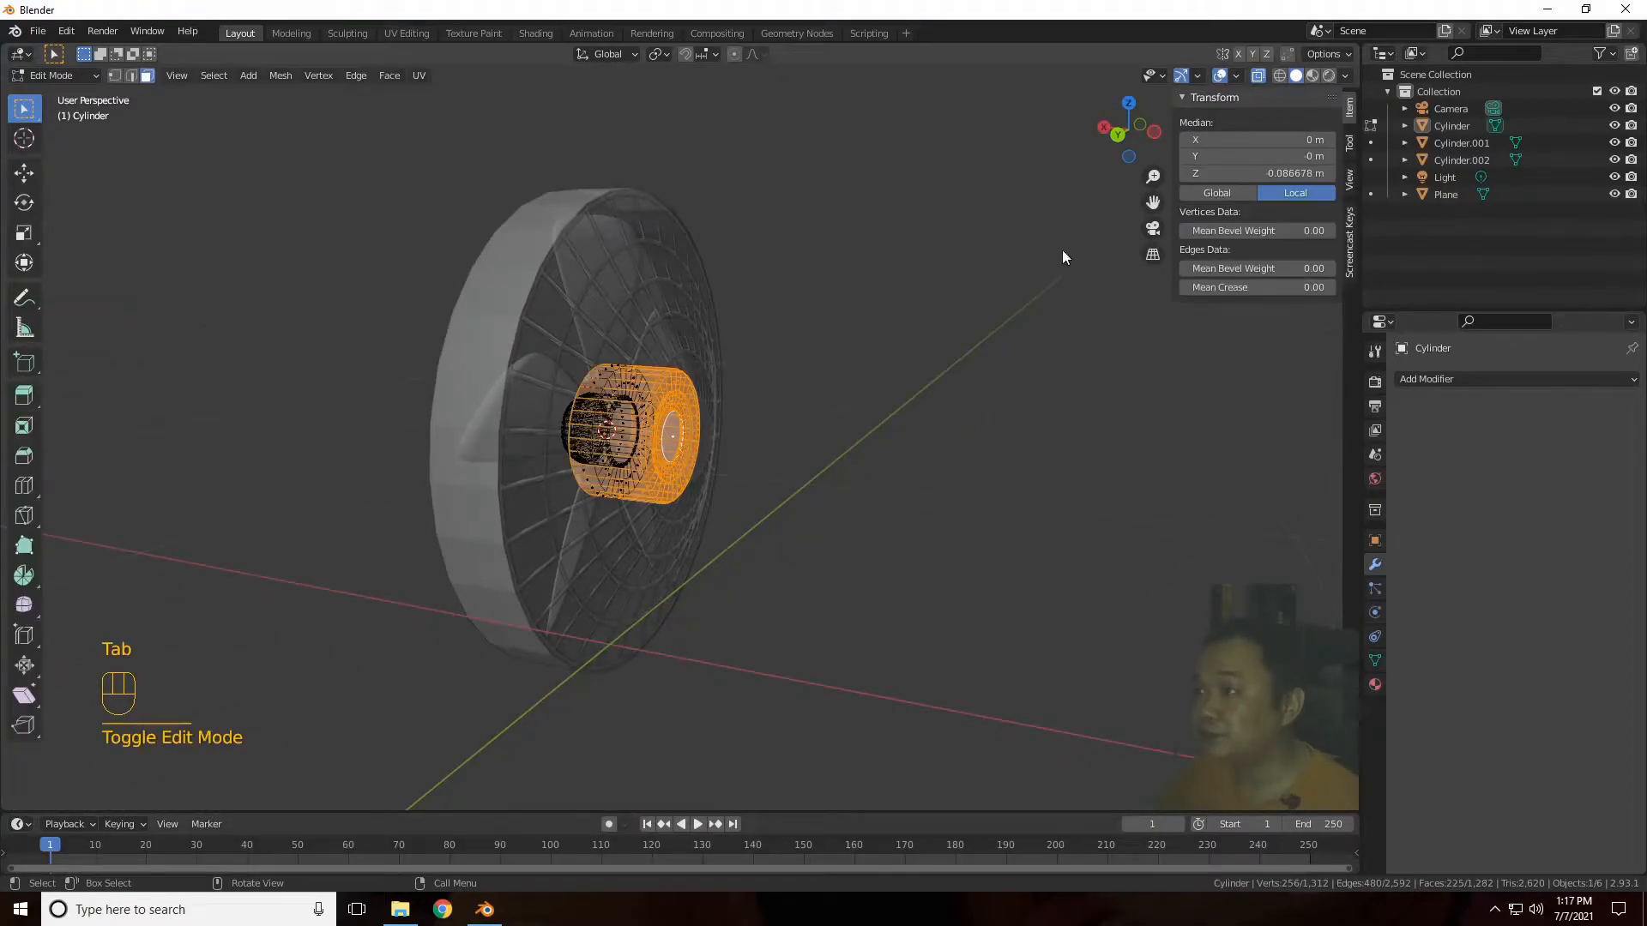
key("Tab")
left_click(1258, 76)
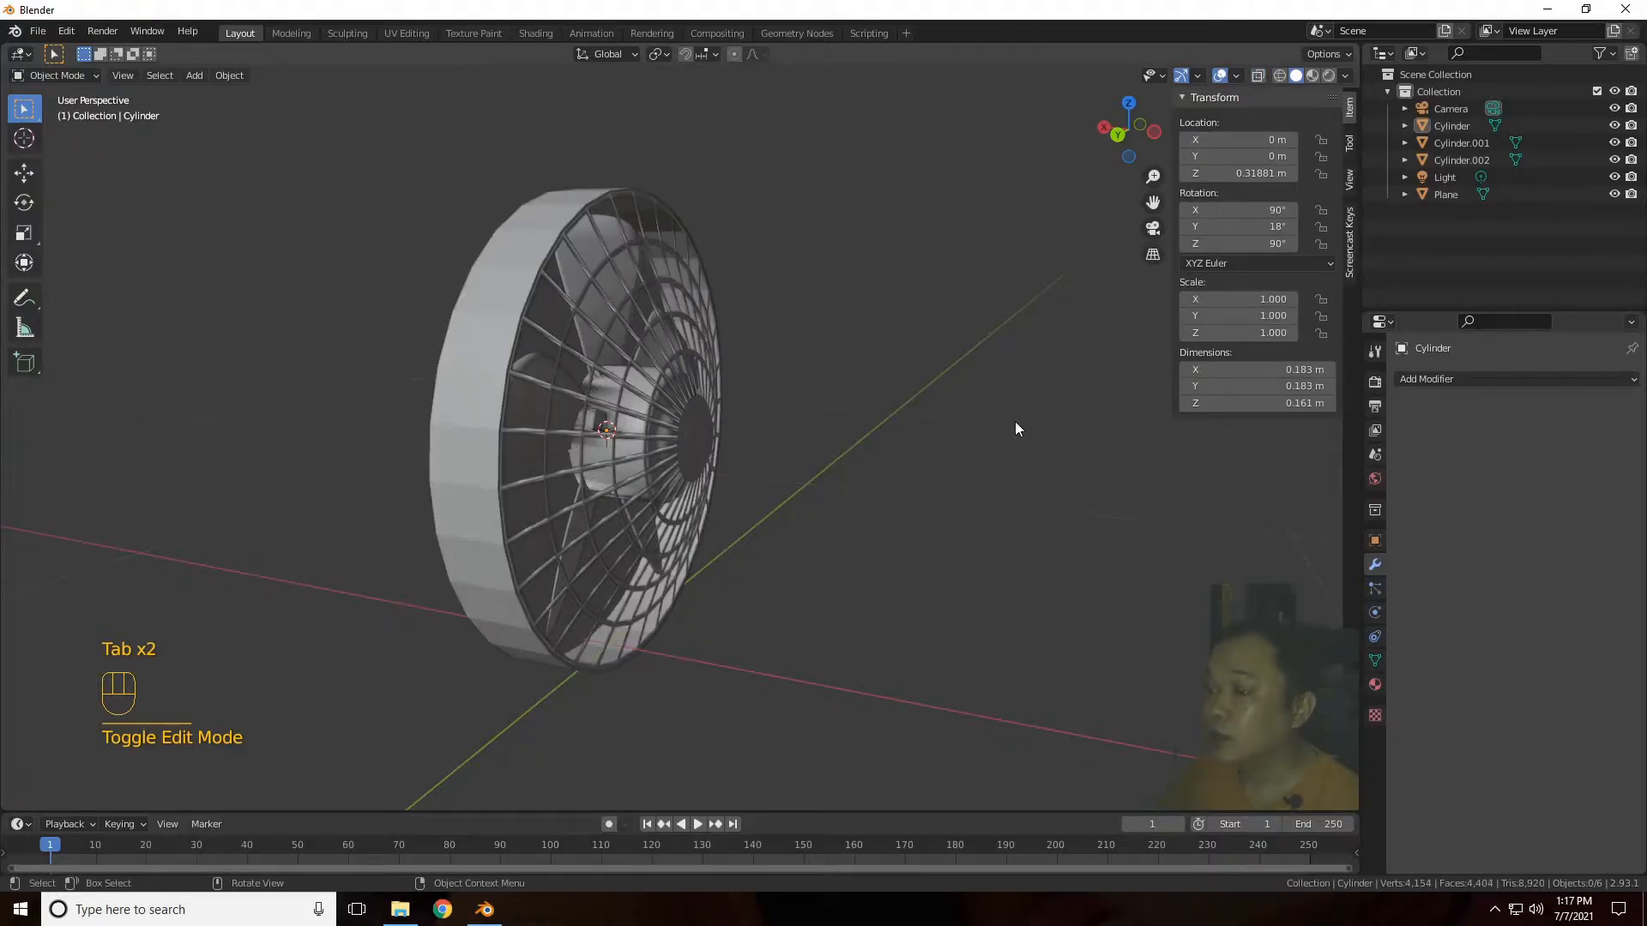
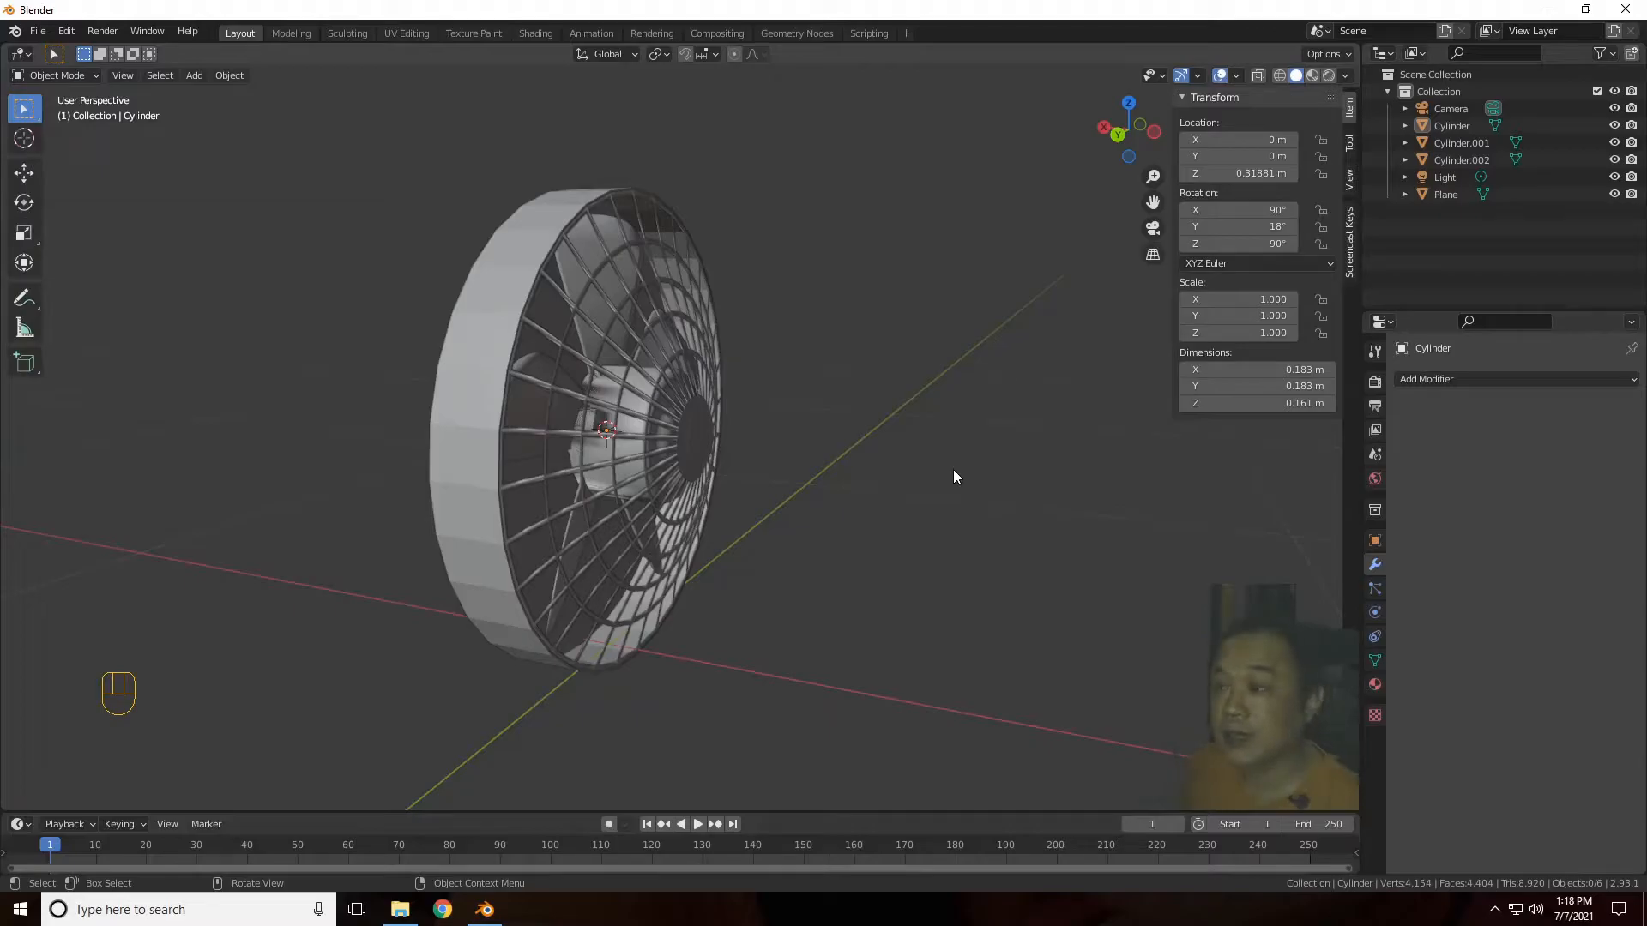
scroll(939, 479, "up", 3)
scroll(892, 491, "down", 3)
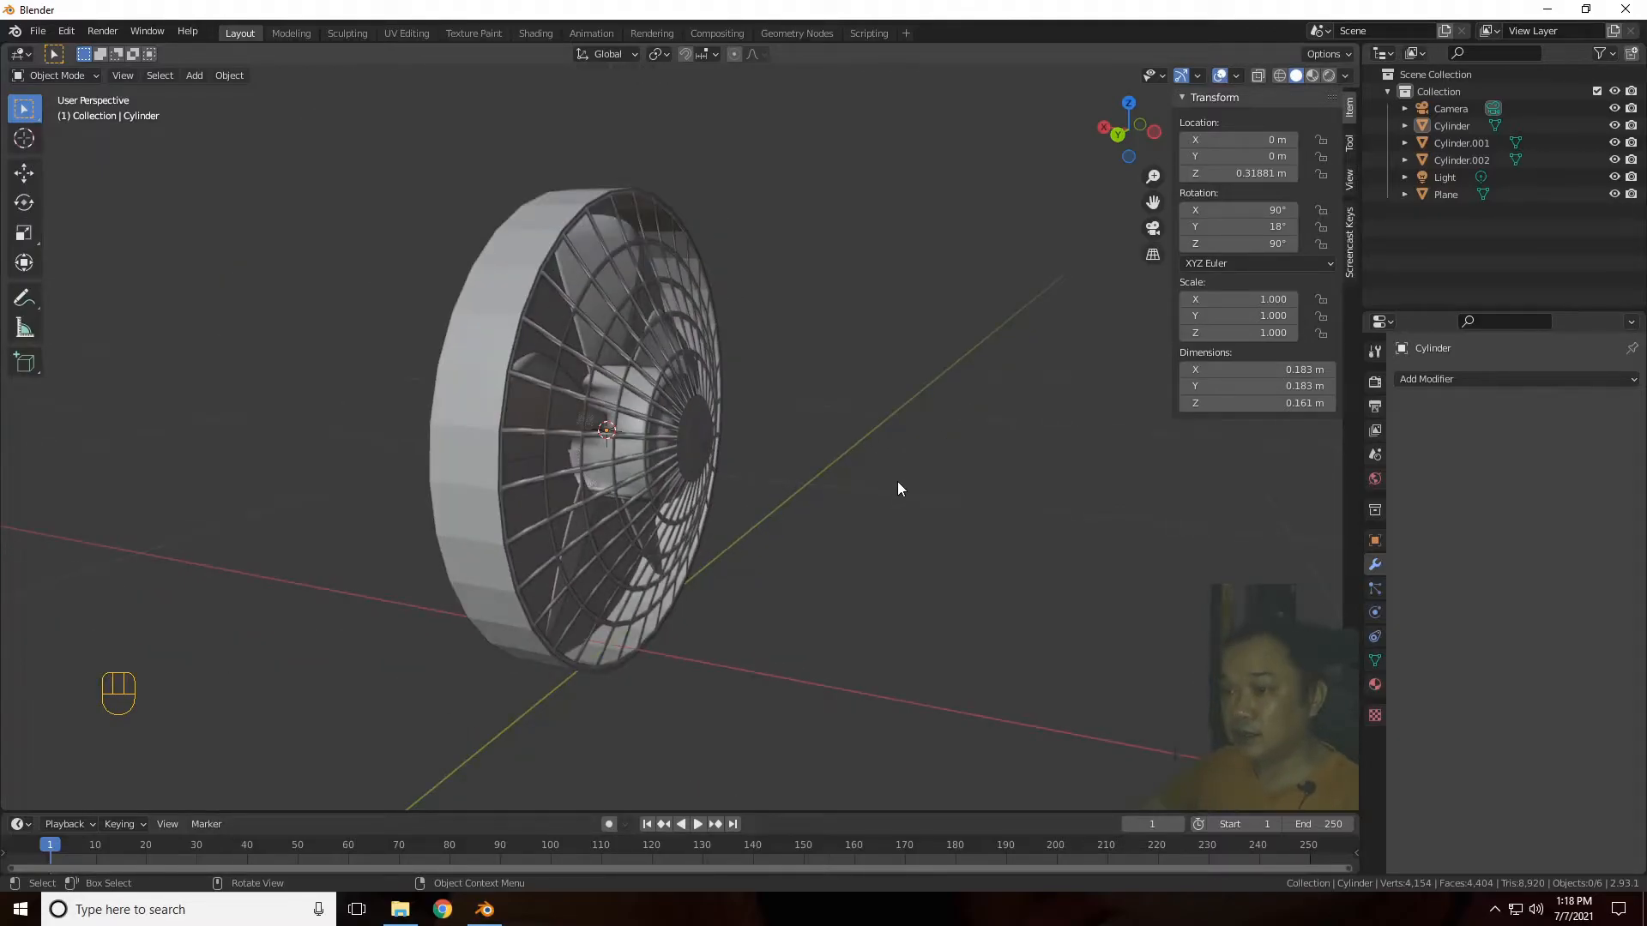
left_click_drag(1129, 128, 1120, 171)
scroll(991, 383, "up", 5)
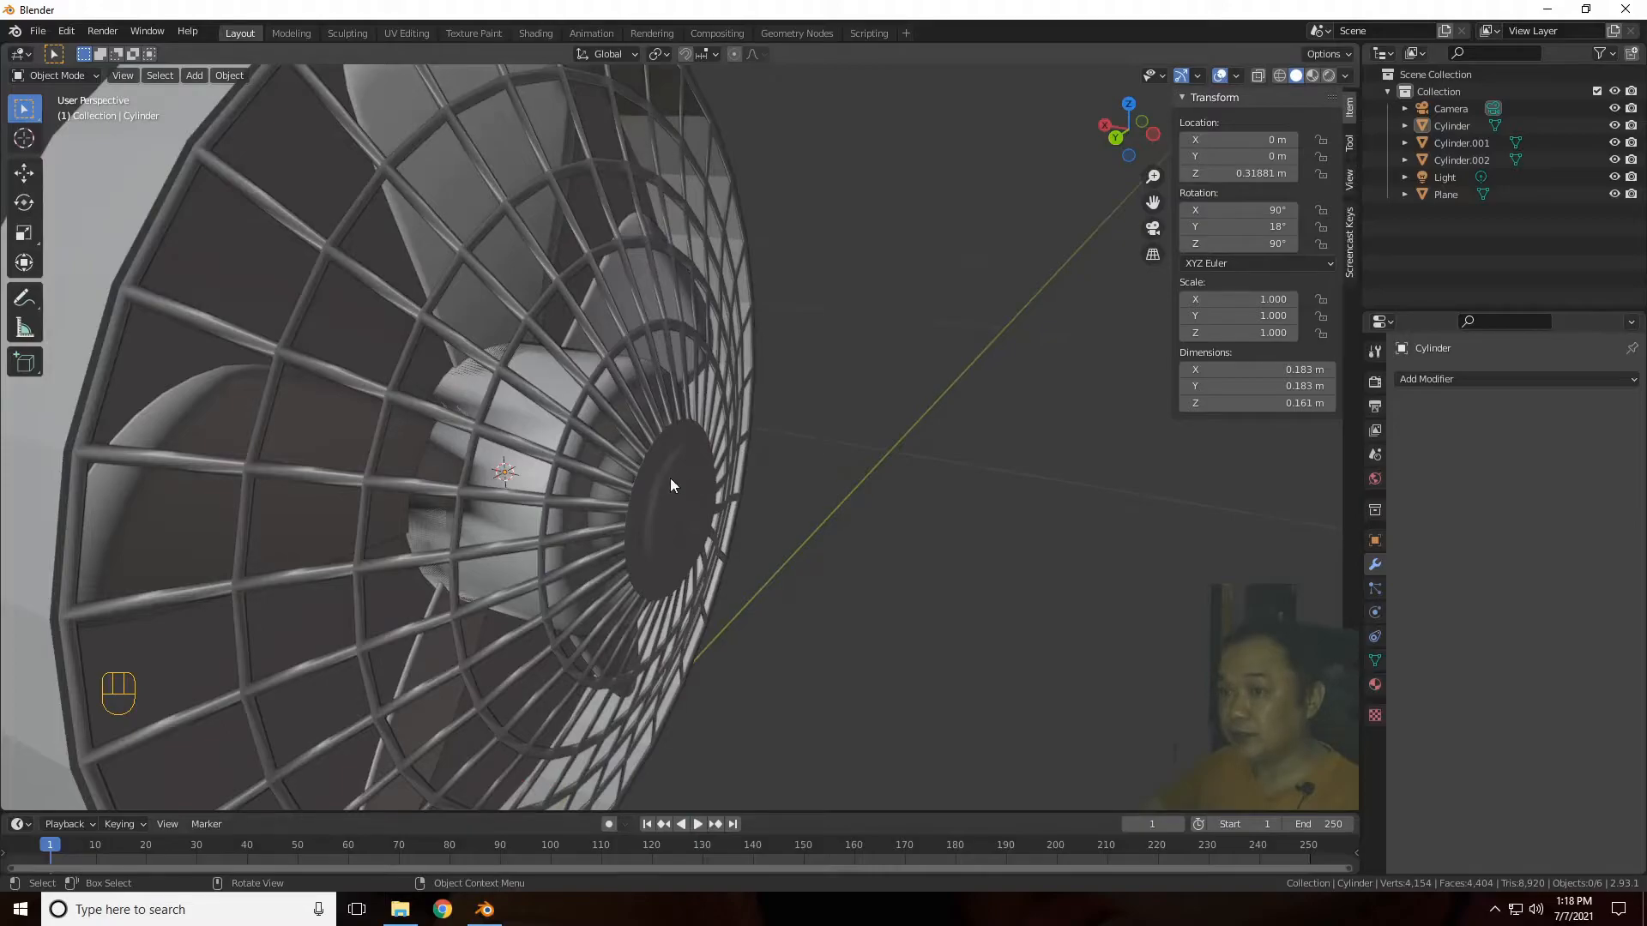
Step: Undo the last move of the hub's wide section
key("ctrl+z")
key("ctrl+z")
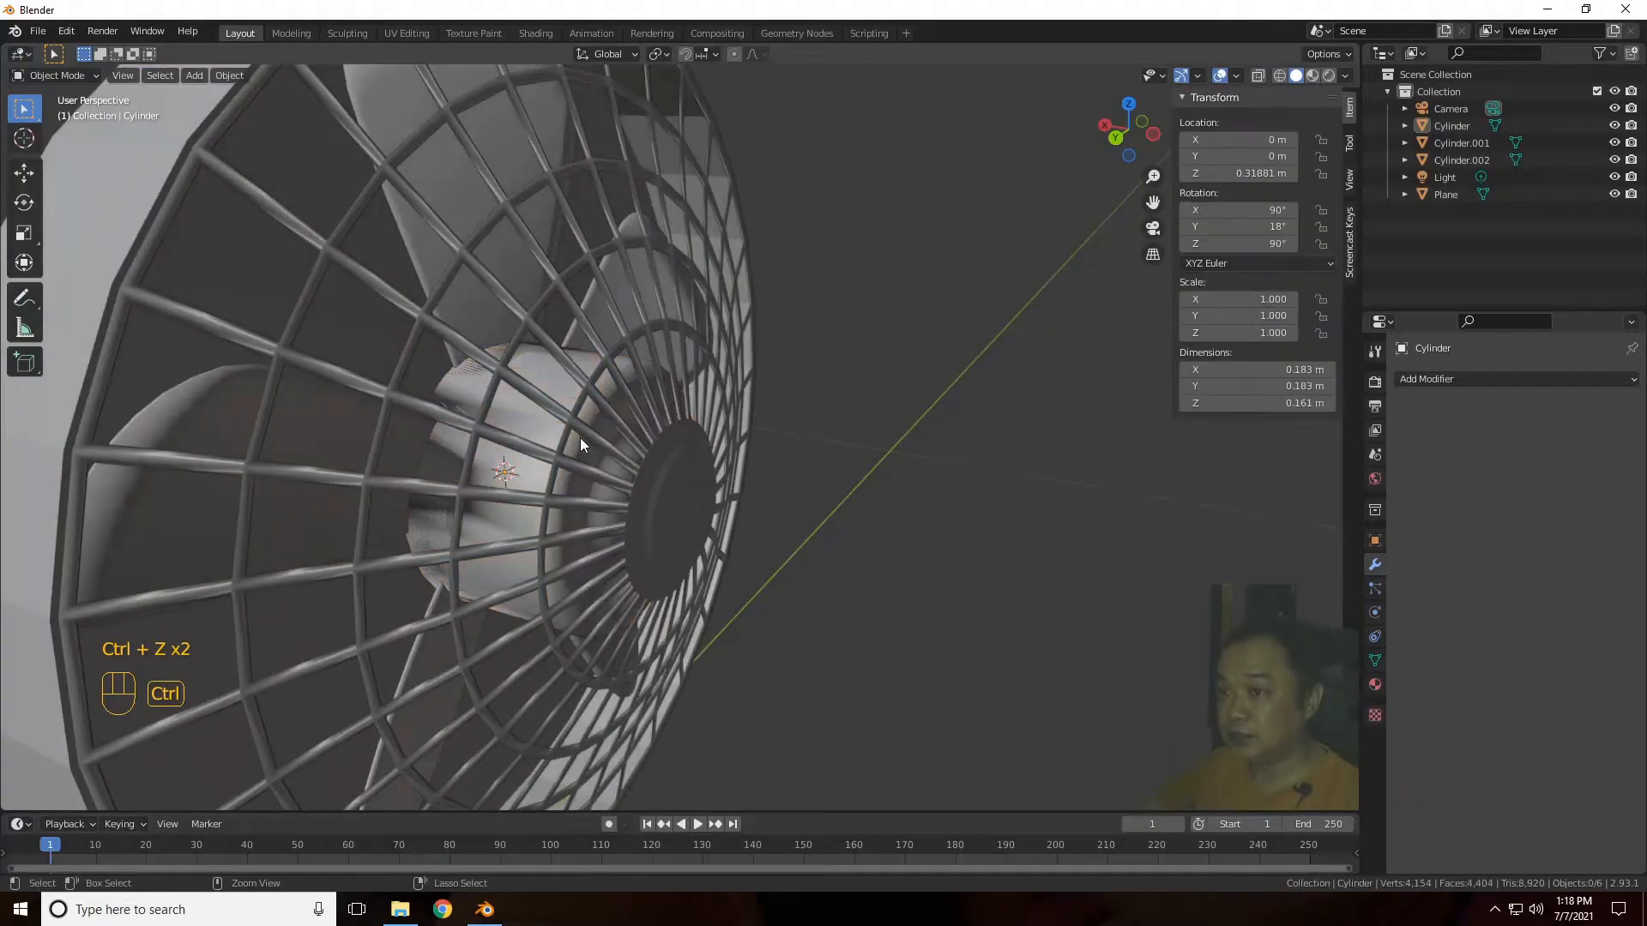
key("ctrl+z")
key("ctrl+z")
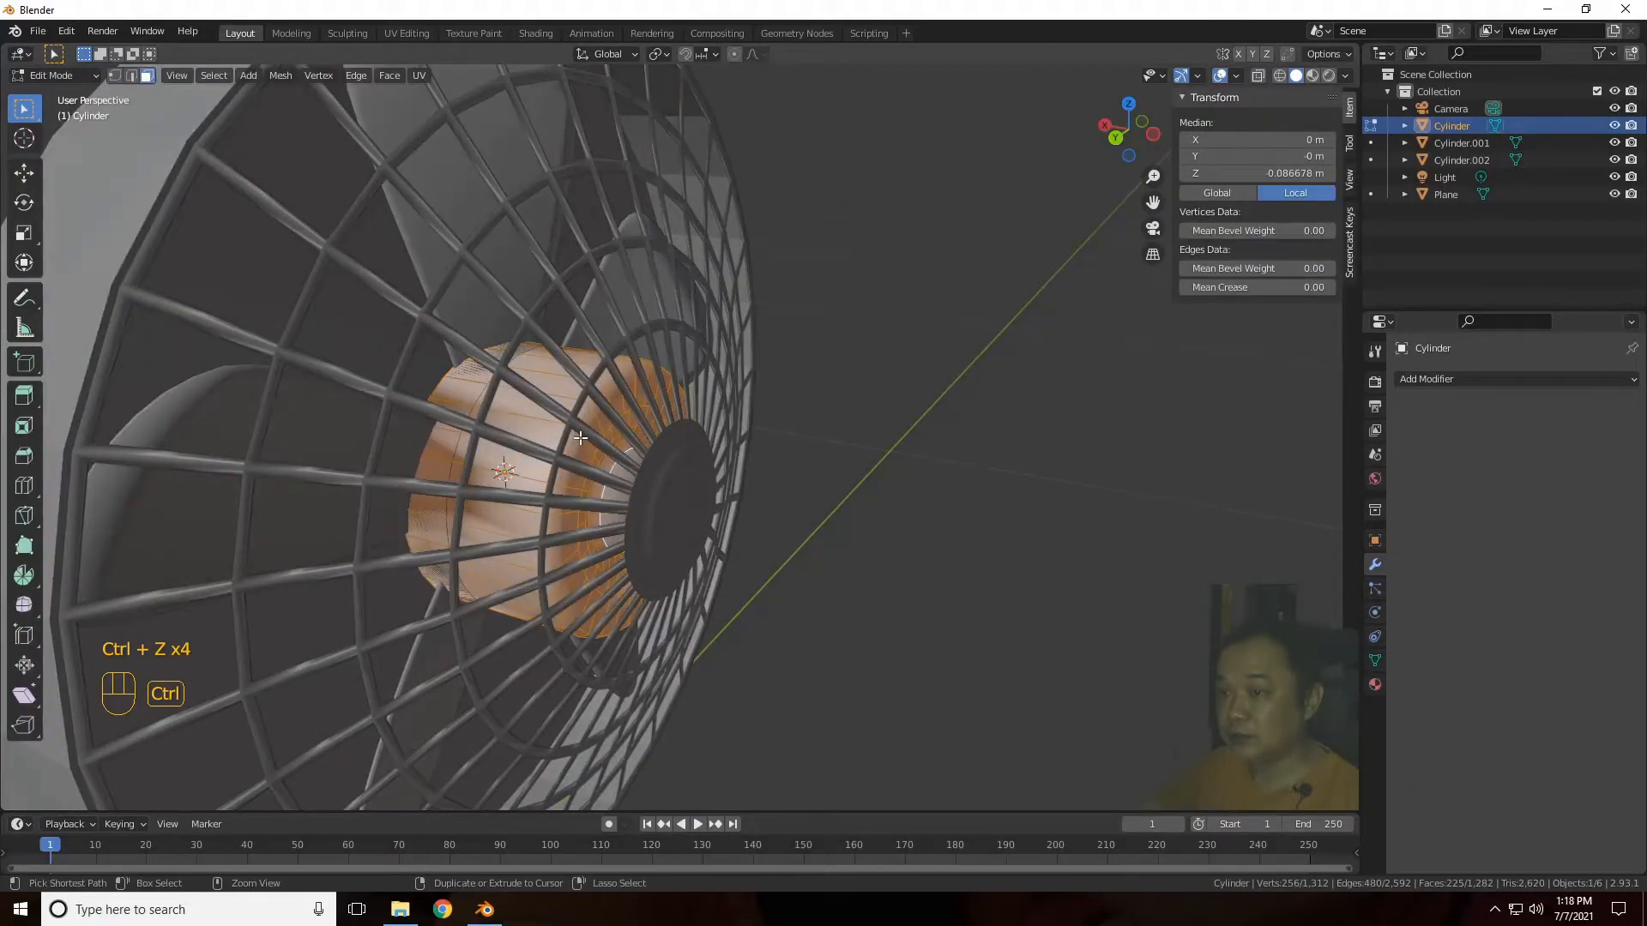
key("ctrl+z")
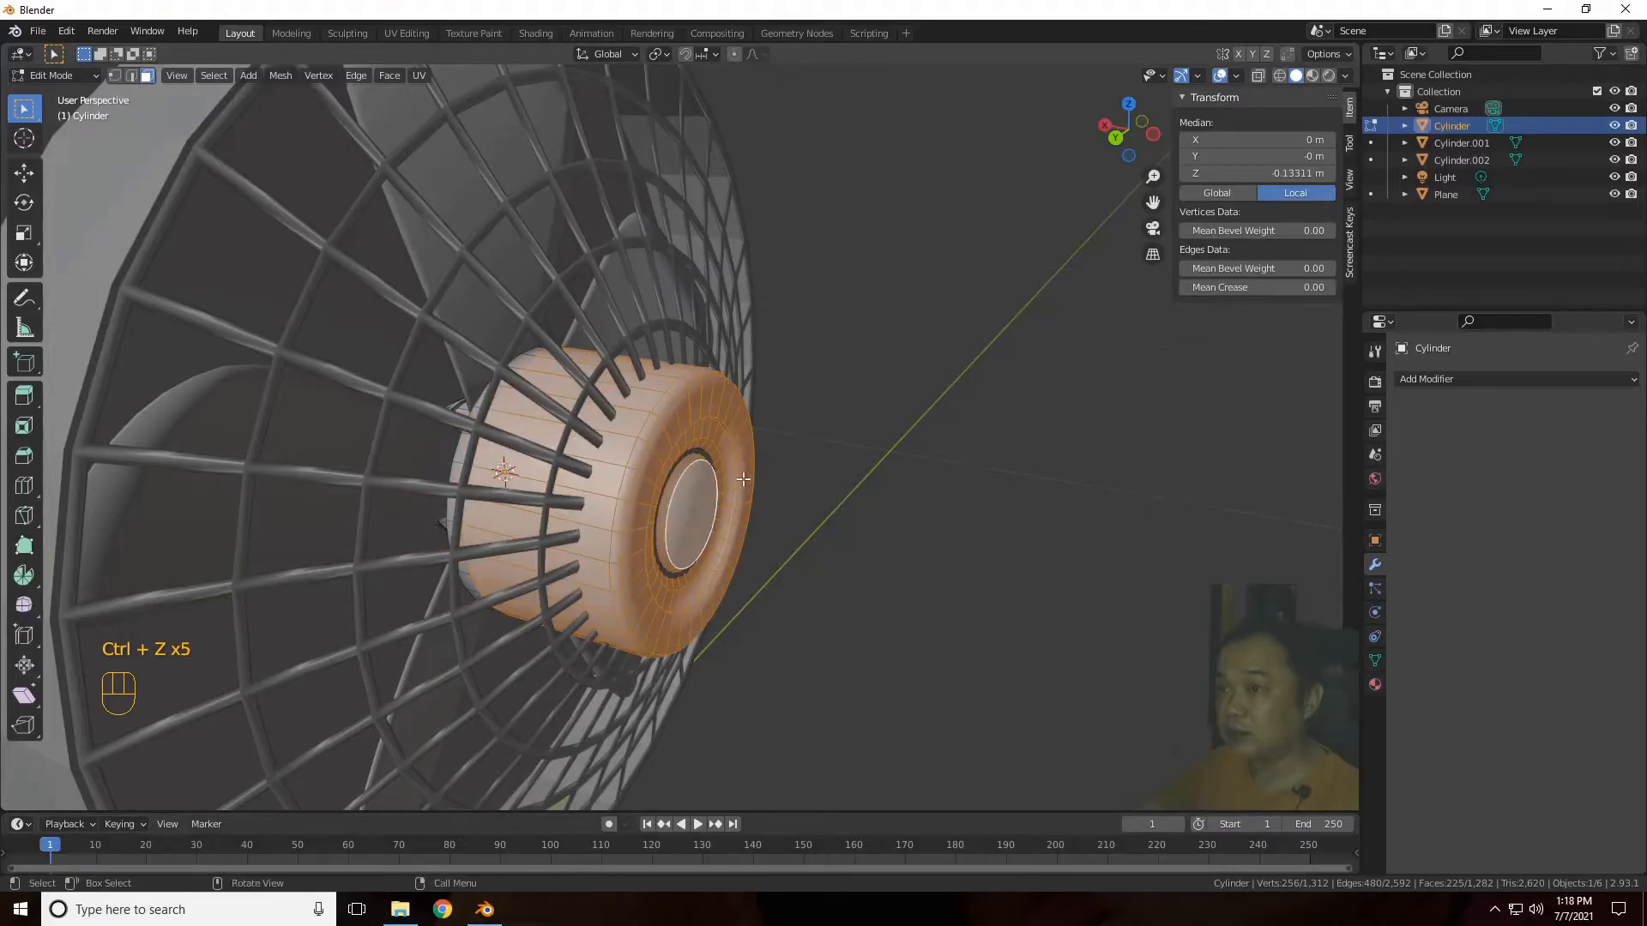
Step: Select all edges of the hub's wide recessed end in edge mode with X-ray and move them about 0.030 m along global X
left_click_drag(1132, 158, 1182, 125)
left_click_drag(843, 182, 977, 540)
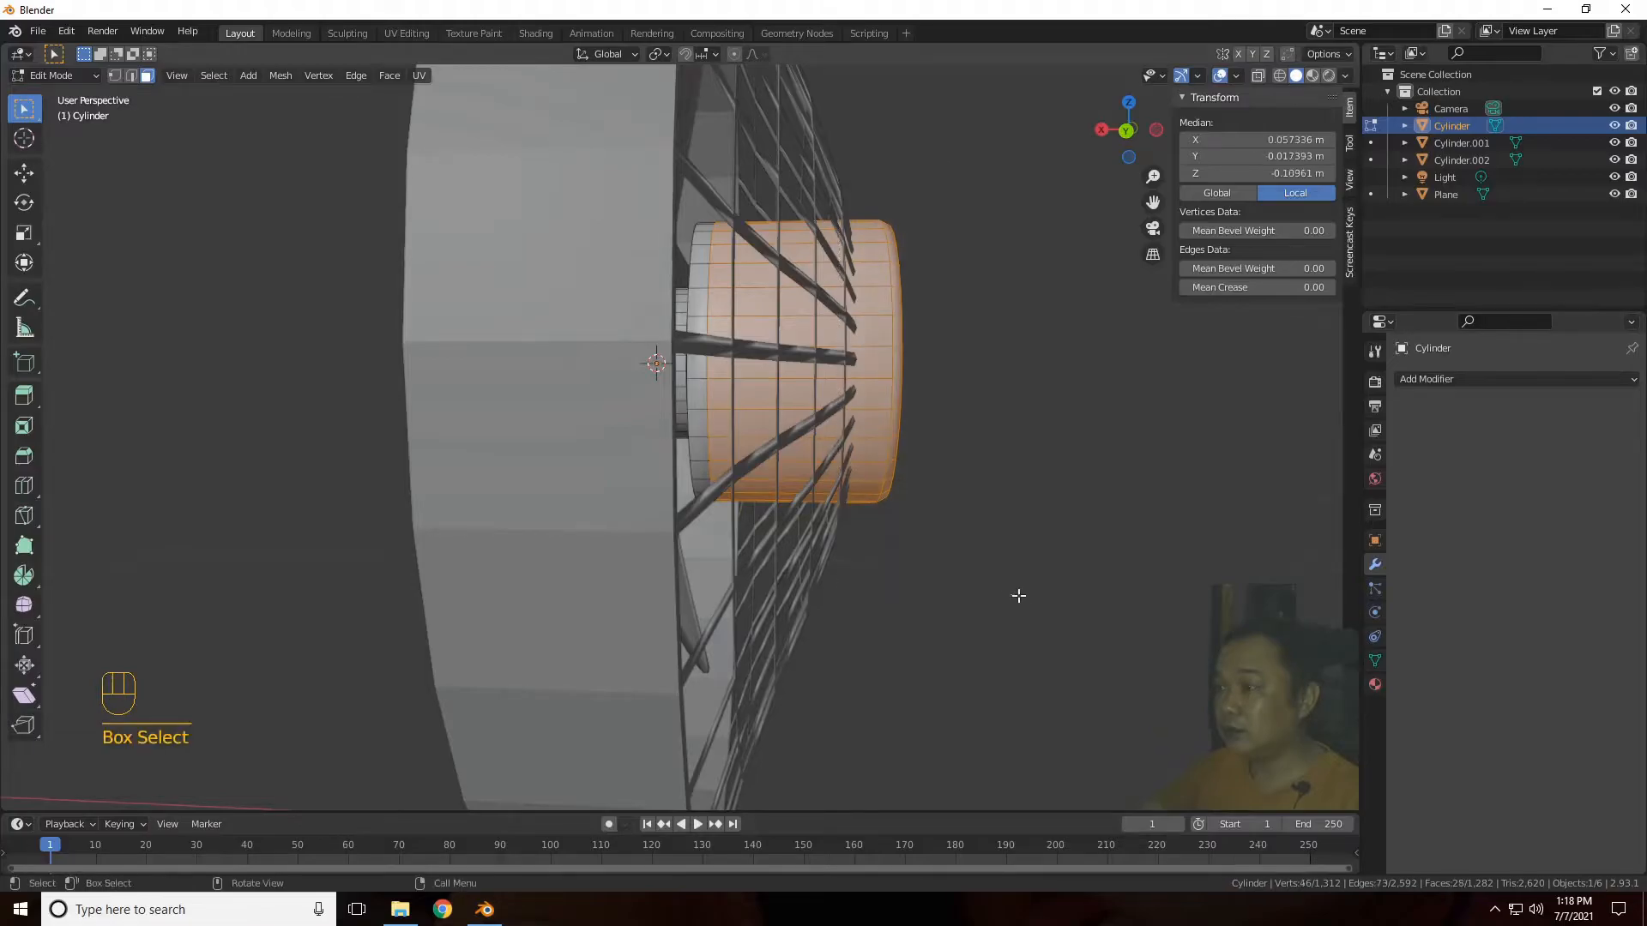
key("2")
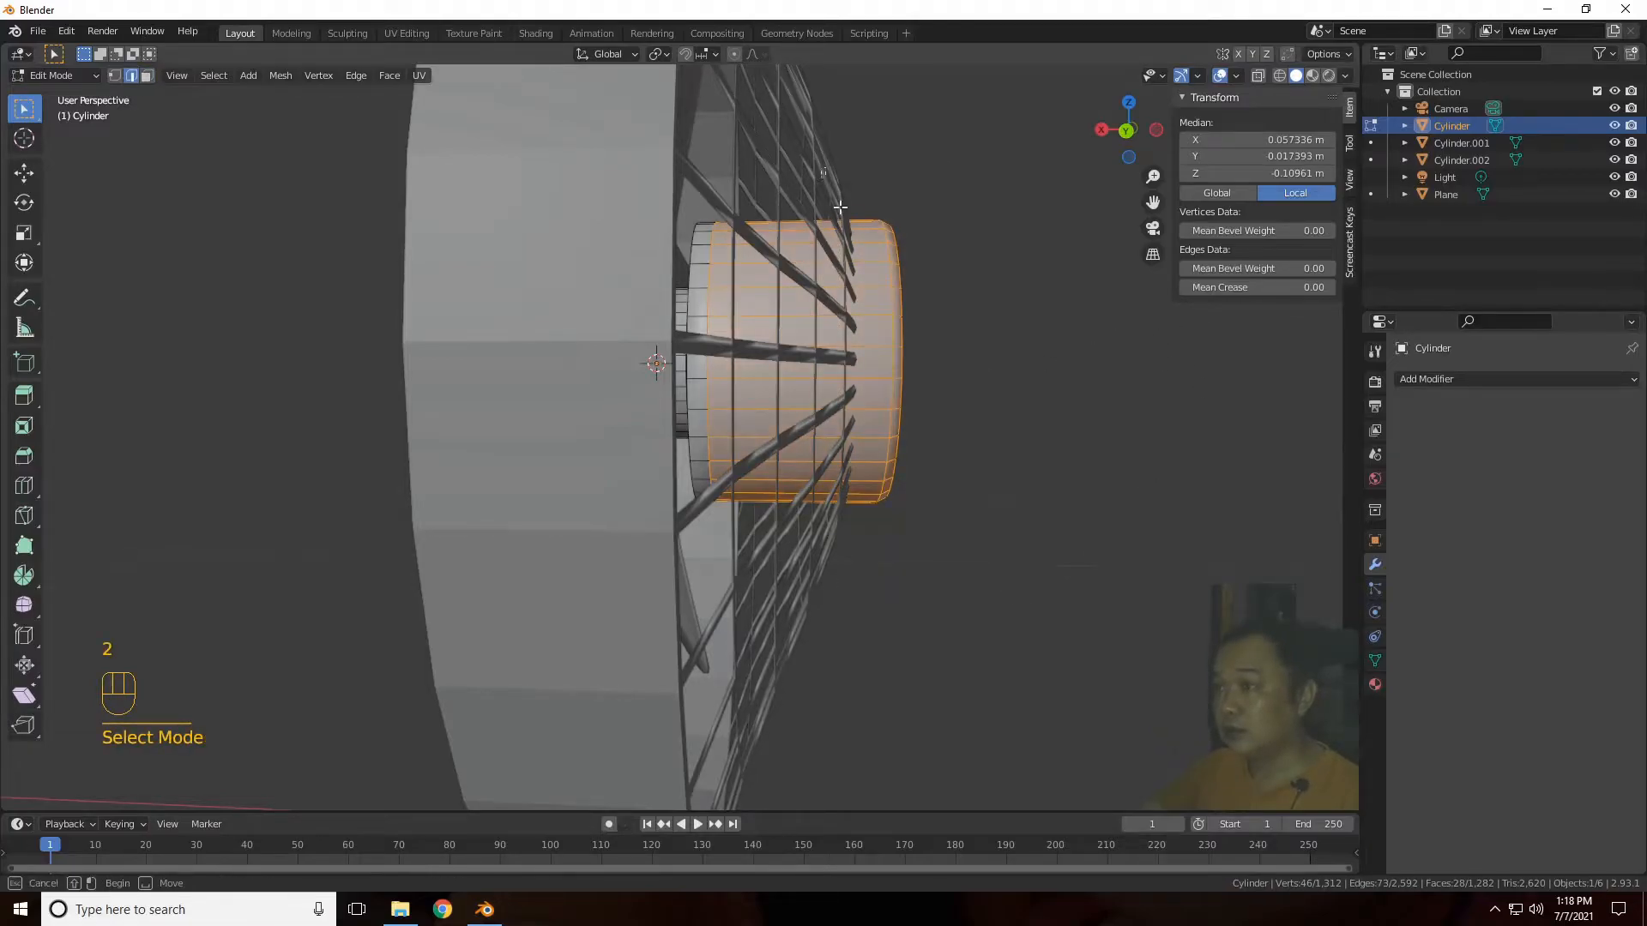
left_click_drag(828, 176, 1014, 549)
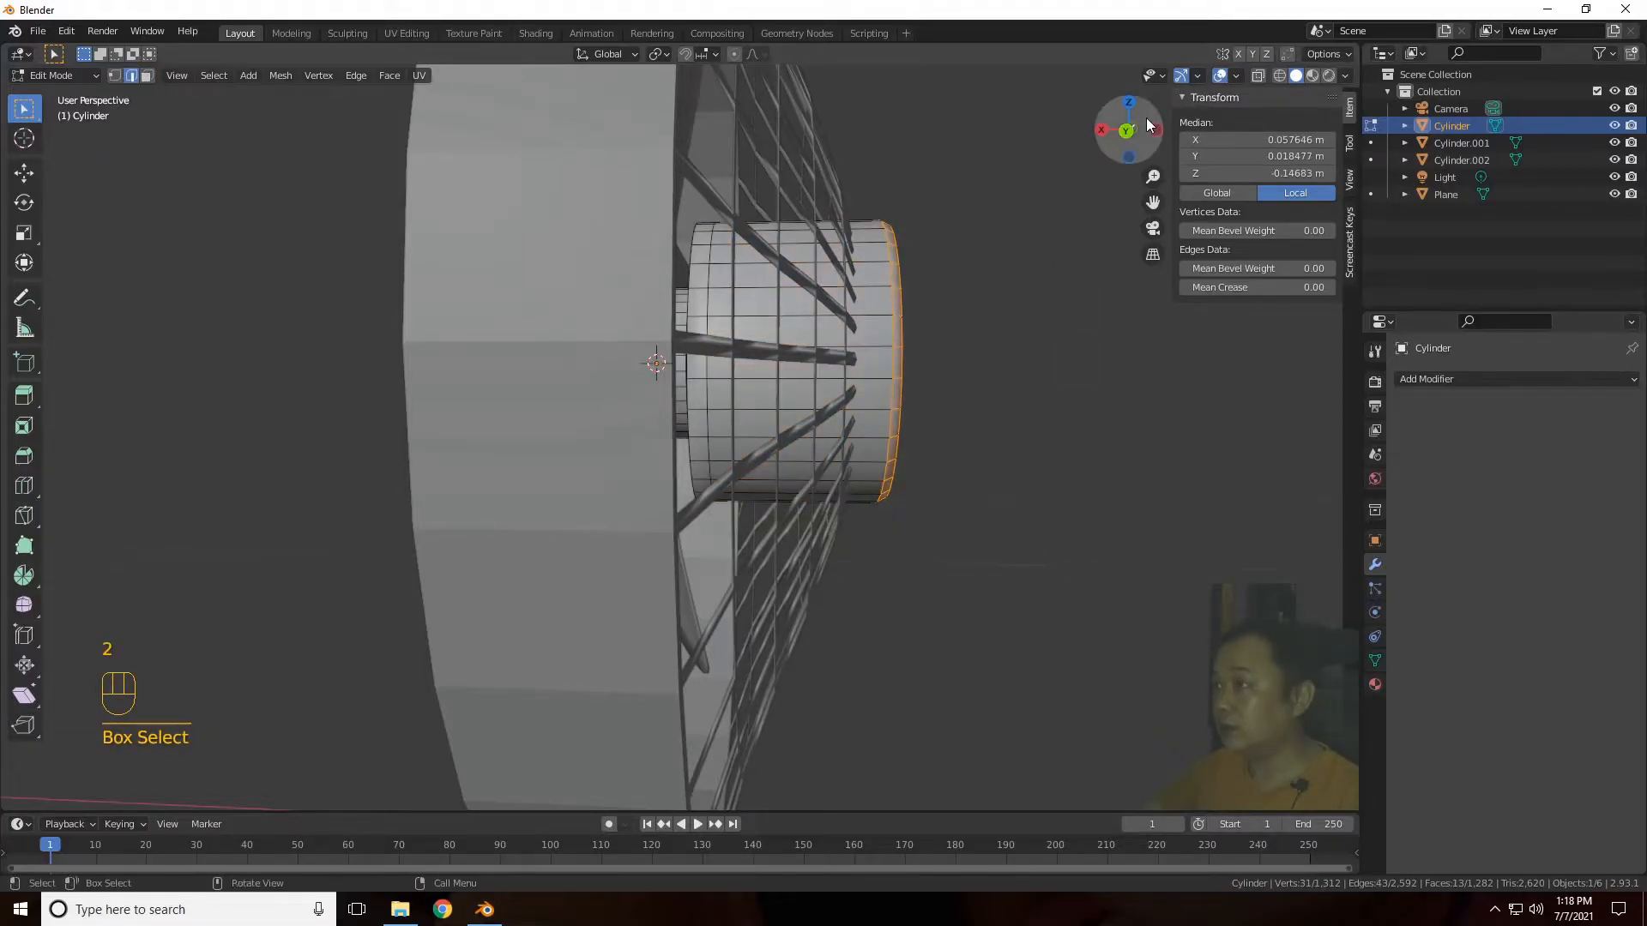
left_click(1257, 75)
left_click_drag(802, 167, 1088, 623)
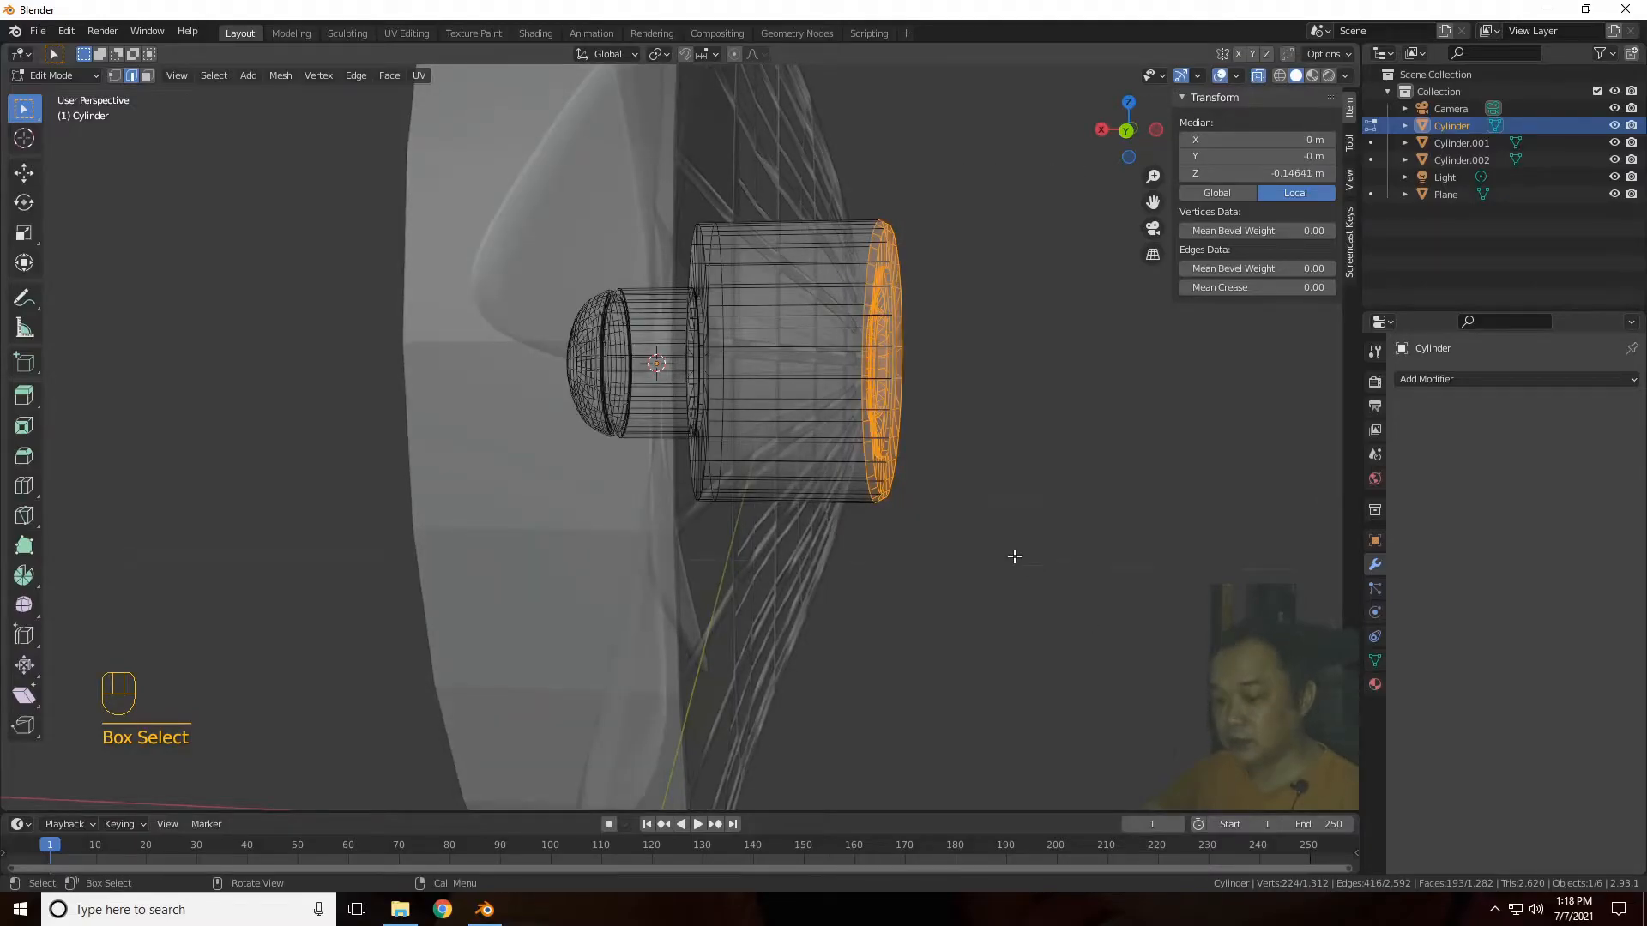
key("g")
key("x")
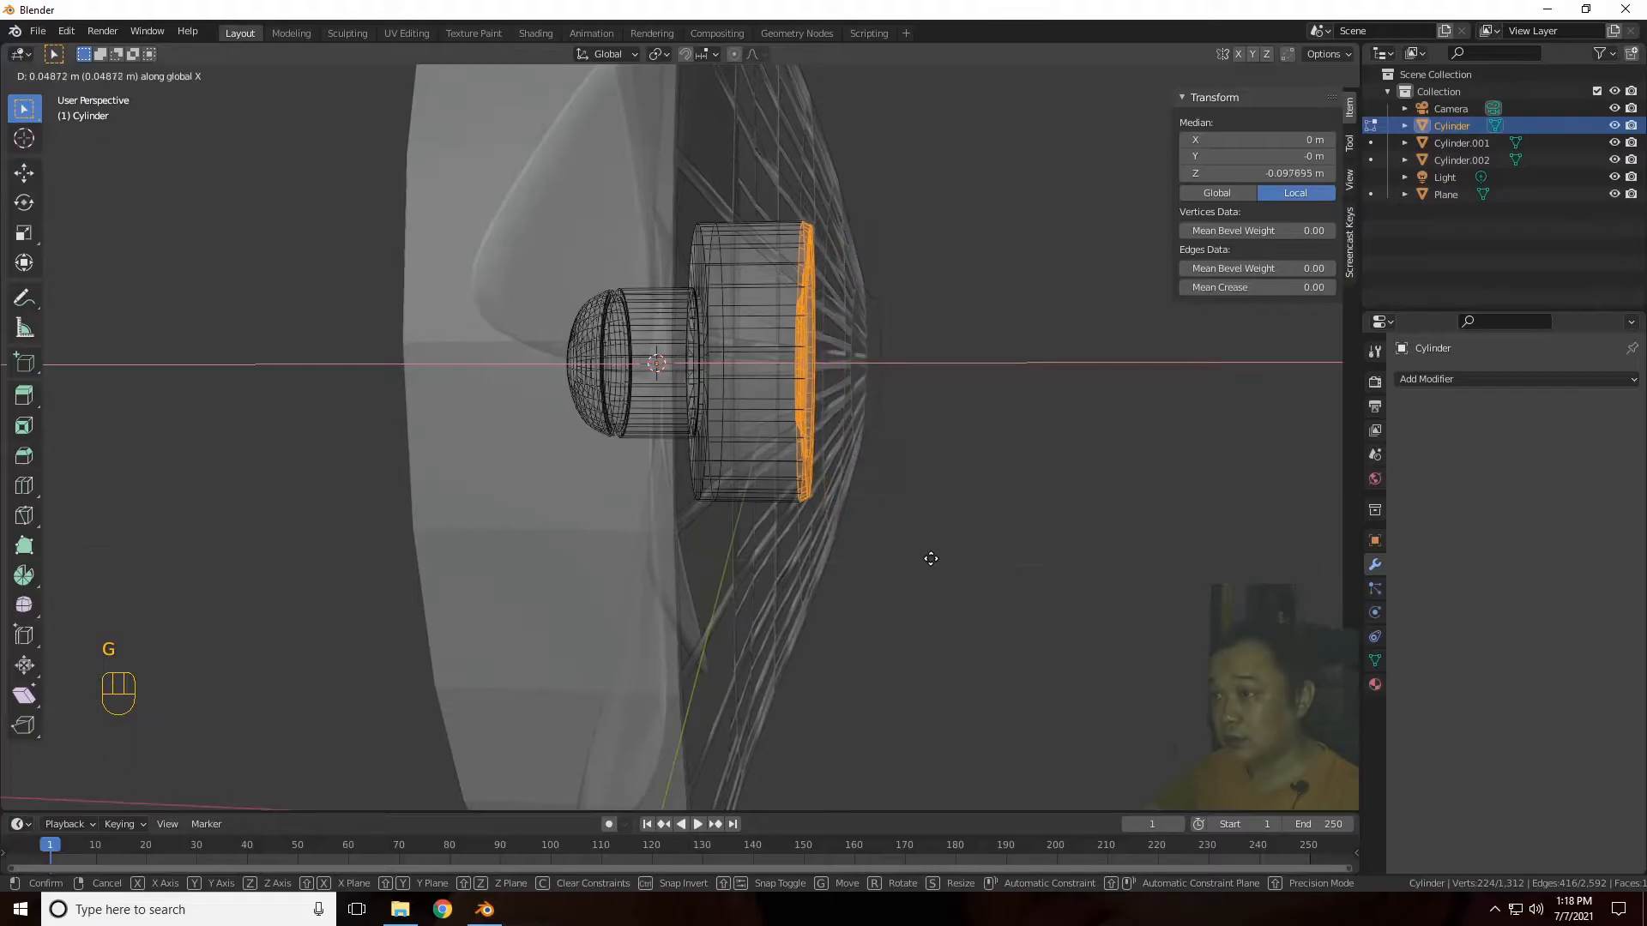
left_click(965, 556)
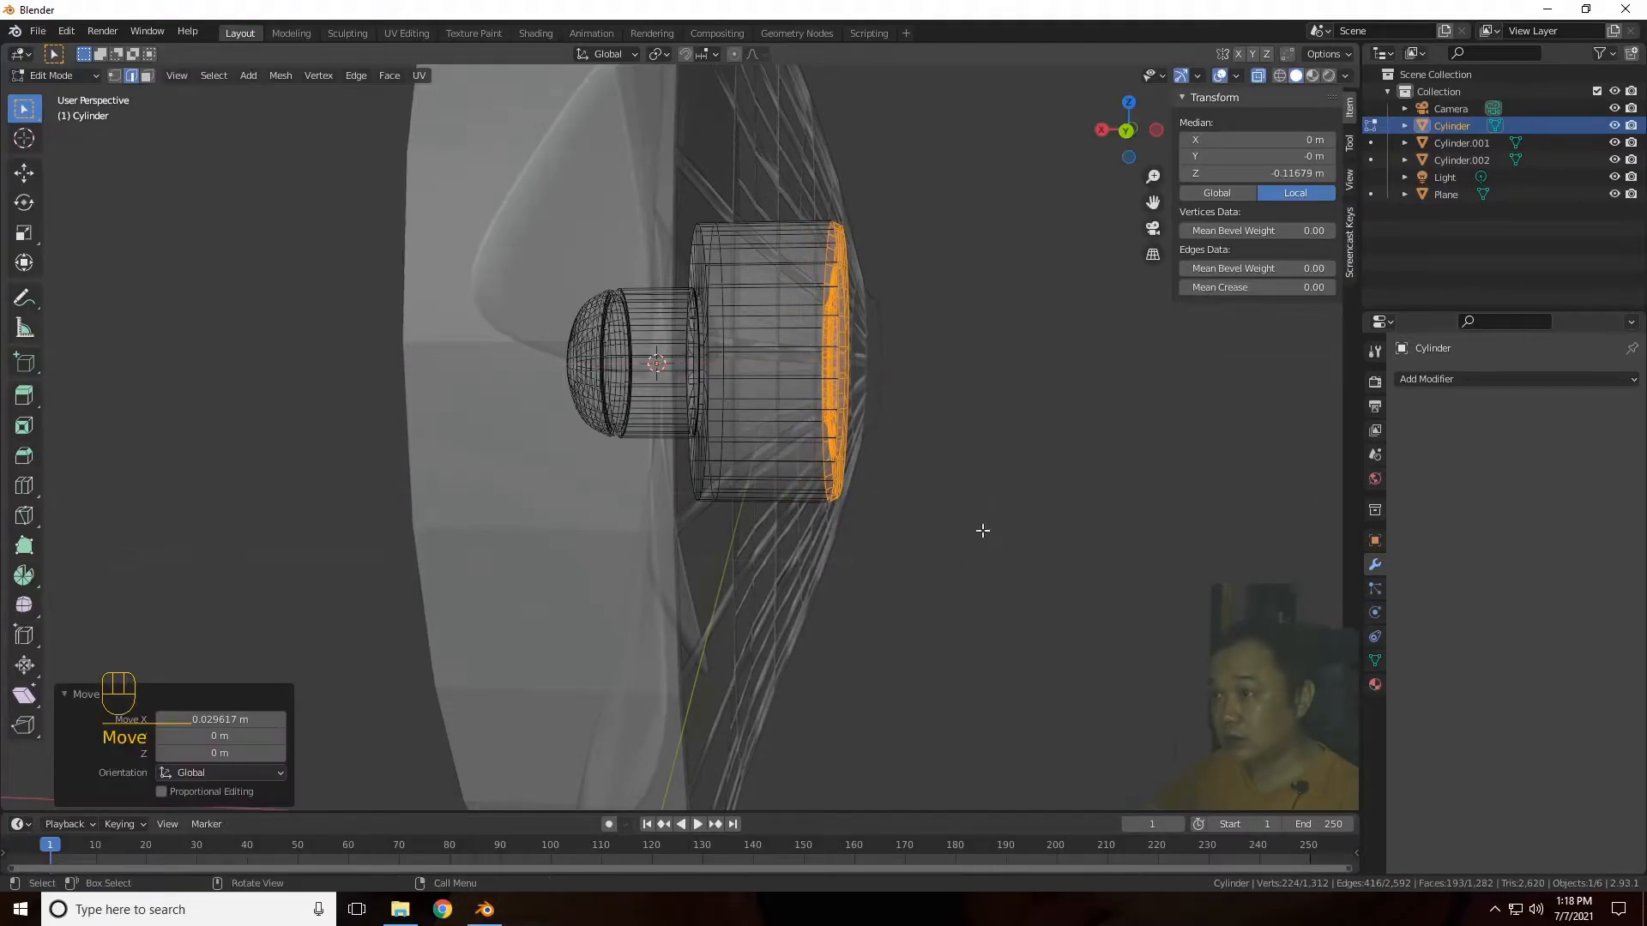
Step: Leave Edit Mode on the hub, turn off X-ray and deselect it
key("Tab")
middle_click_drag(1123, 184, 990, 339)
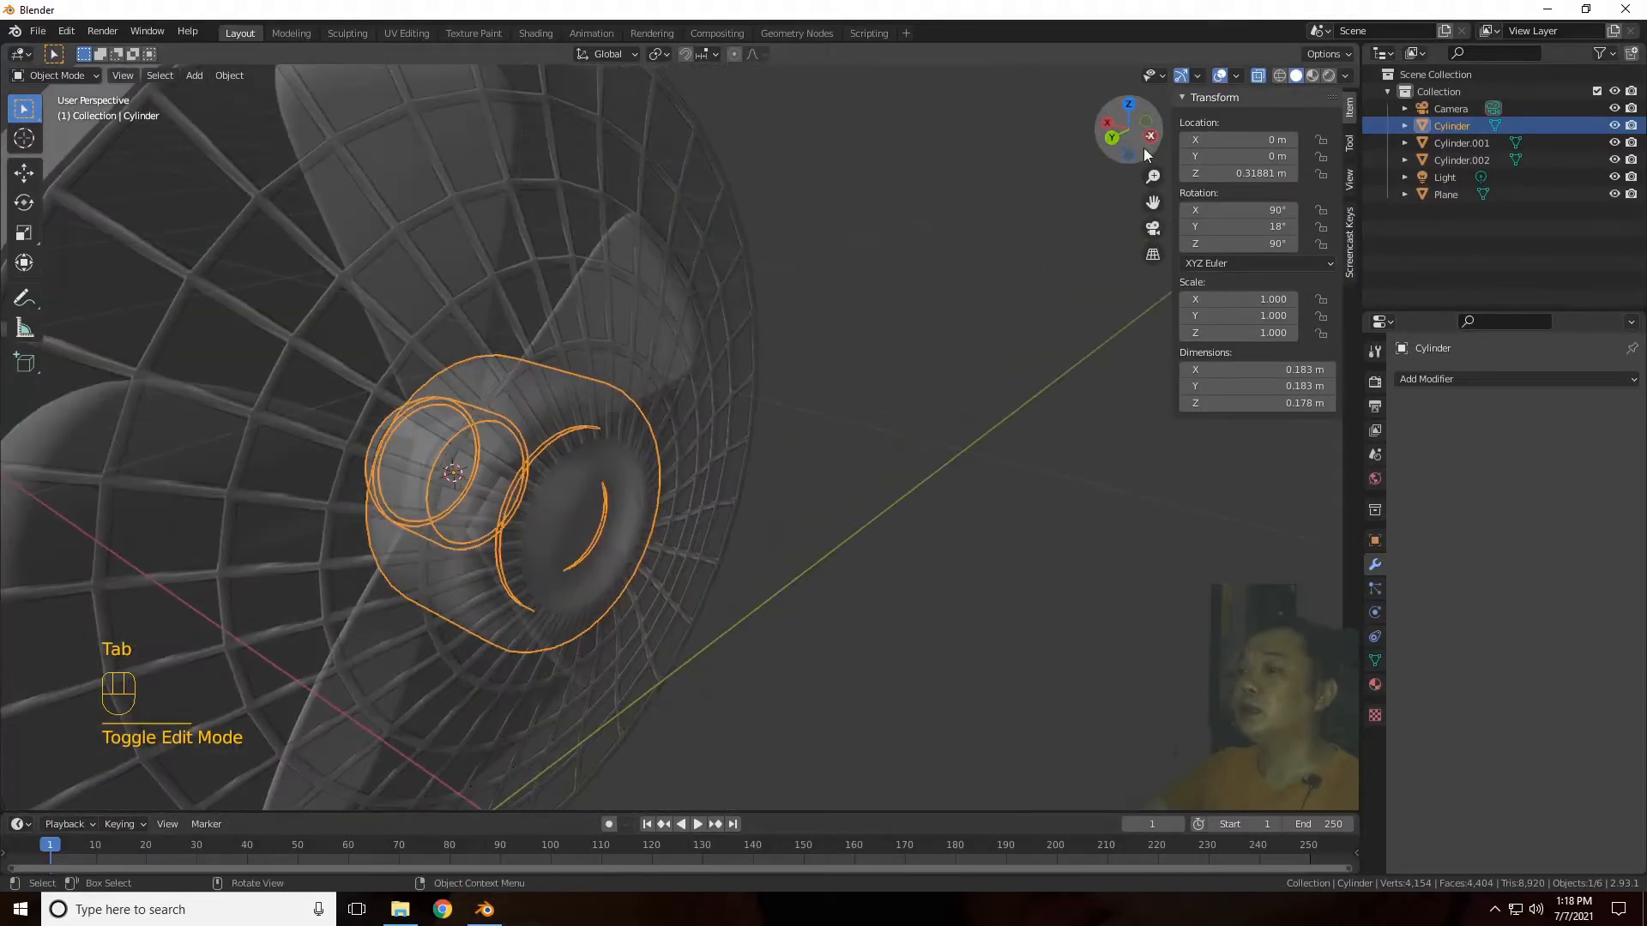
key("Tab")
key("Tab")
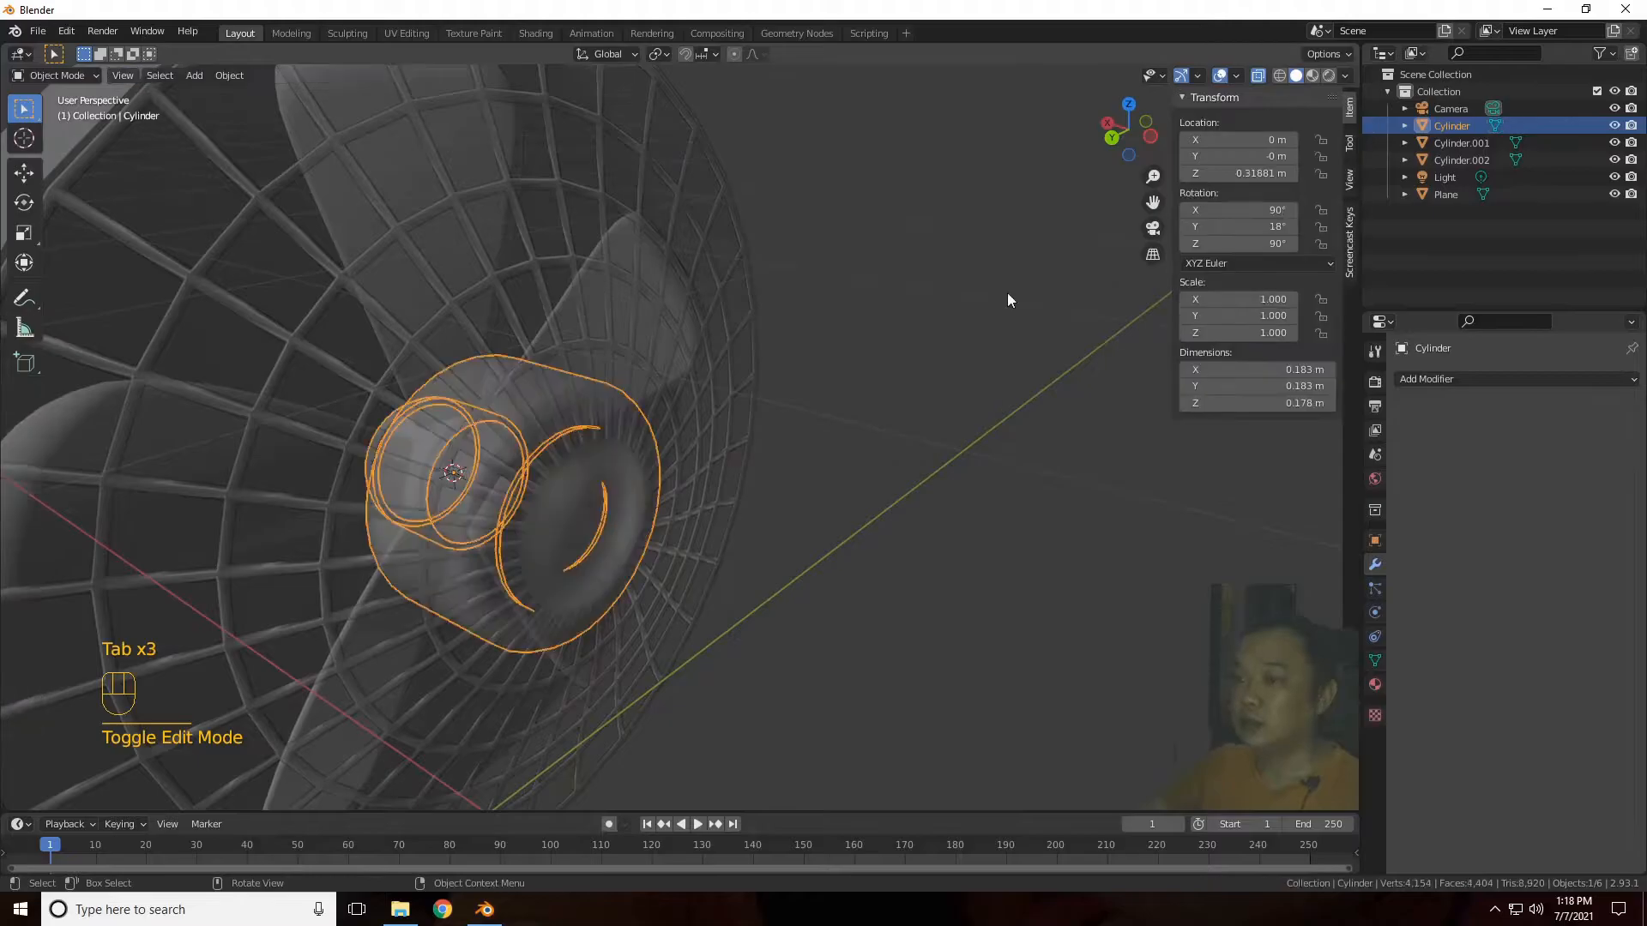
left_click(1258, 75)
left_click(948, 427)
Step: Deselect the hub and select the large outer ring cylinder surrounding the fan
left_click_drag(1128, 130, 1072, 248)
scroll(1042, 257, "down", 5)
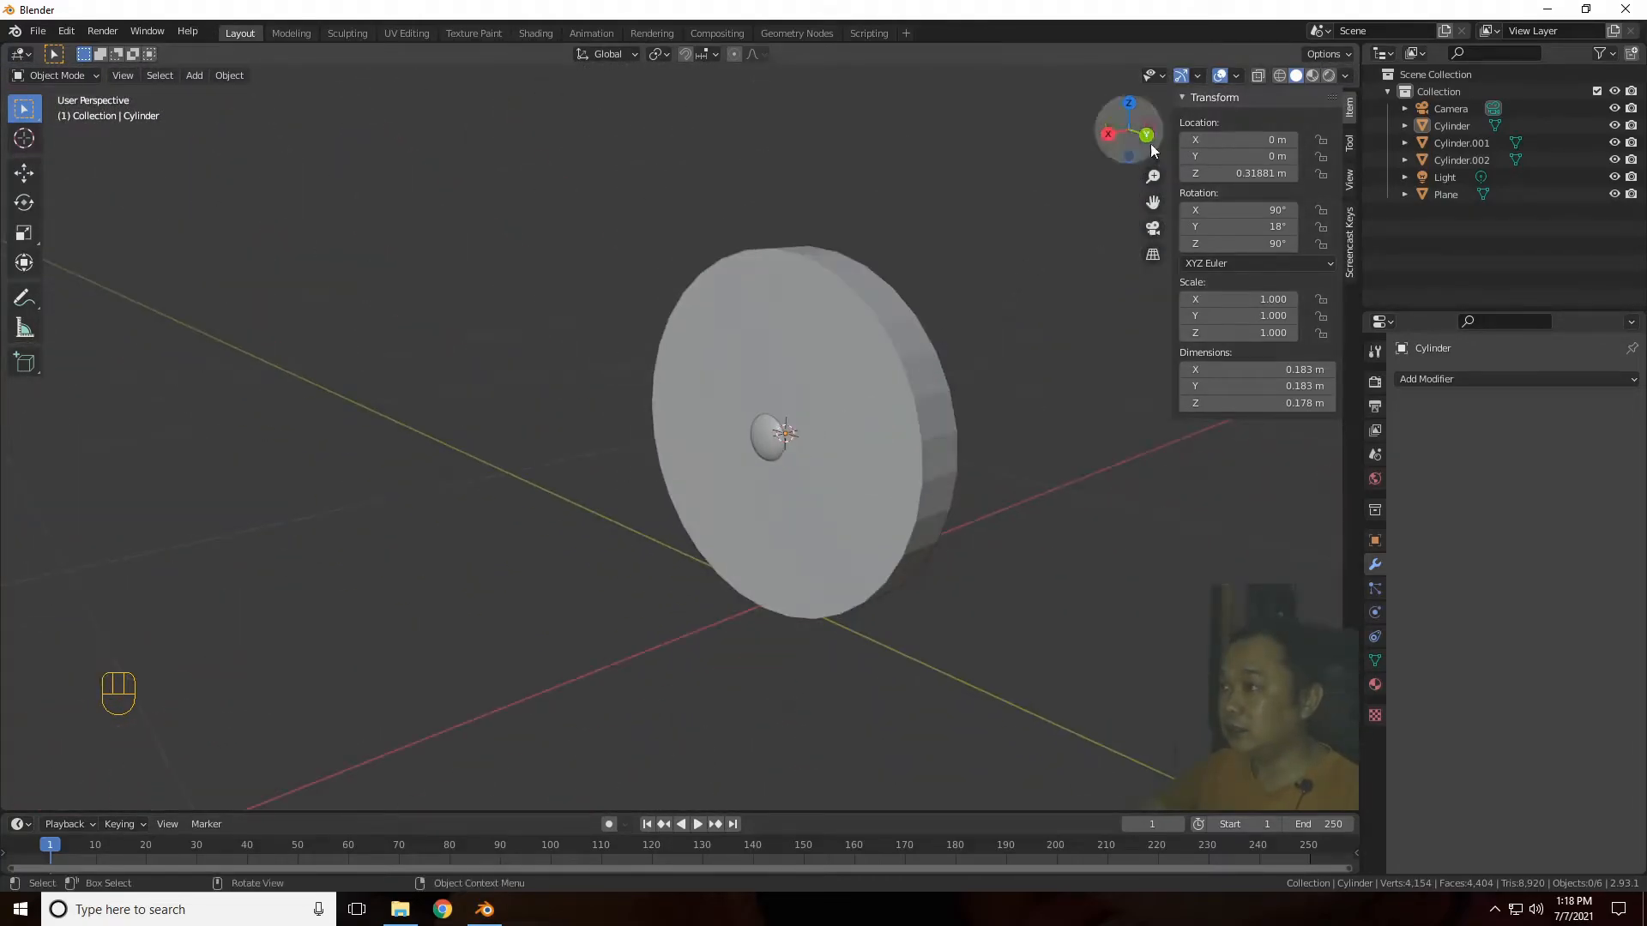
left_click_drag(1153, 203, 944, 419)
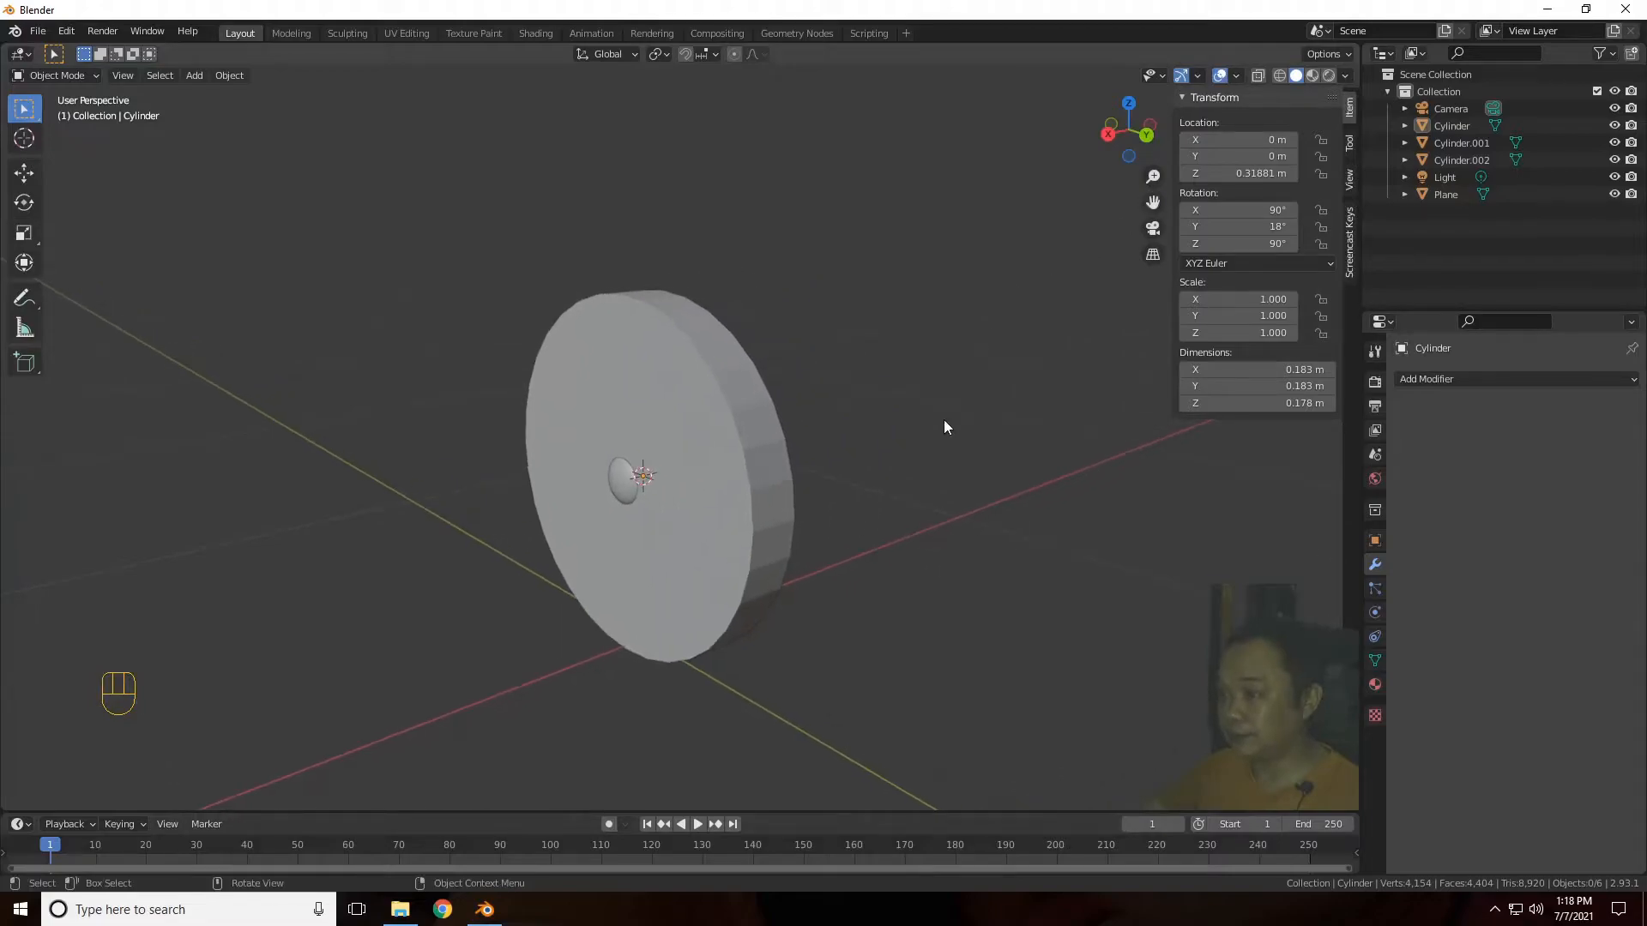
left_click(760, 559)
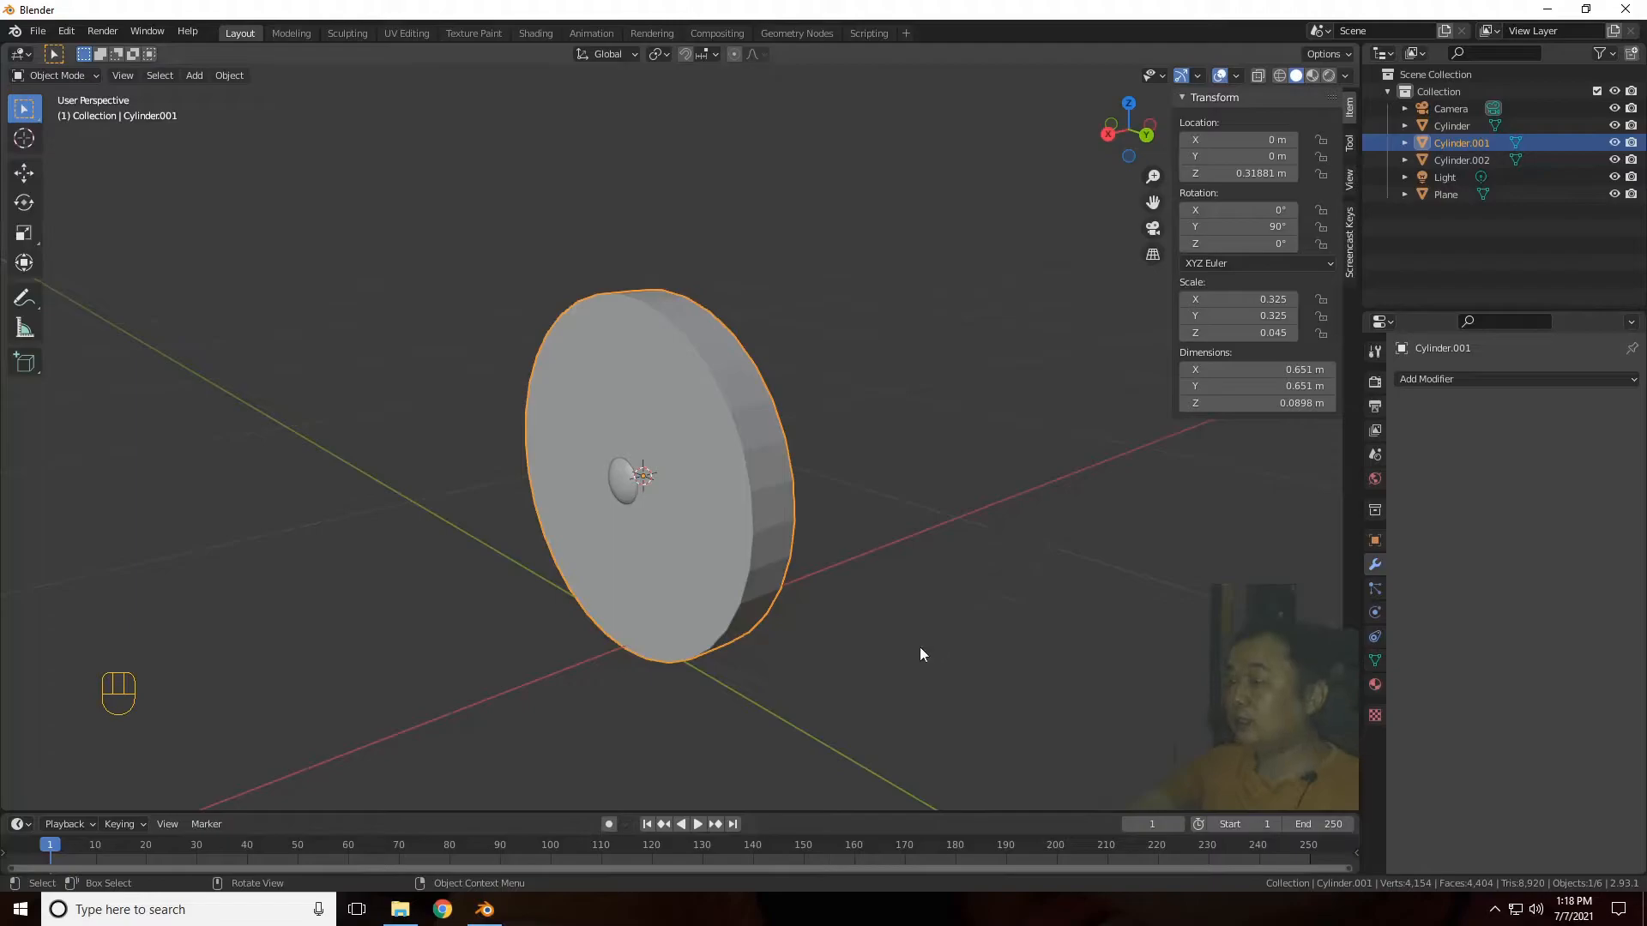
Step: Examine the outer ring's closed front and open back in Edit Mode and return to Object Mode
scroll(832, 672, "up", 4)
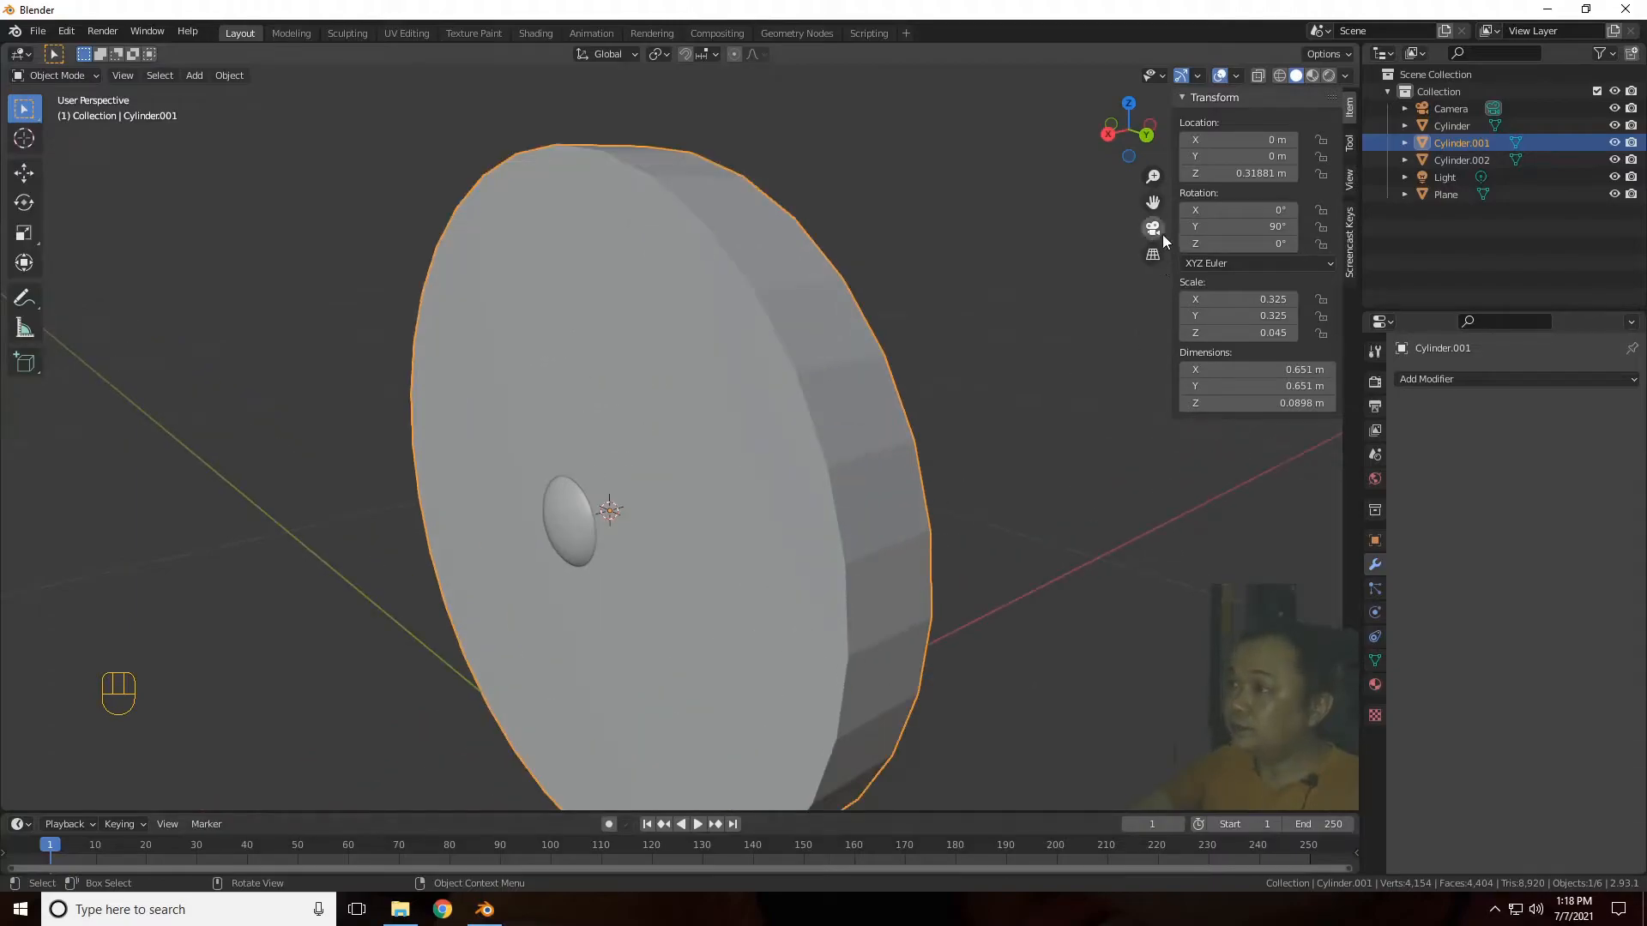
left_click_drag(1153, 203, 1100, 149)
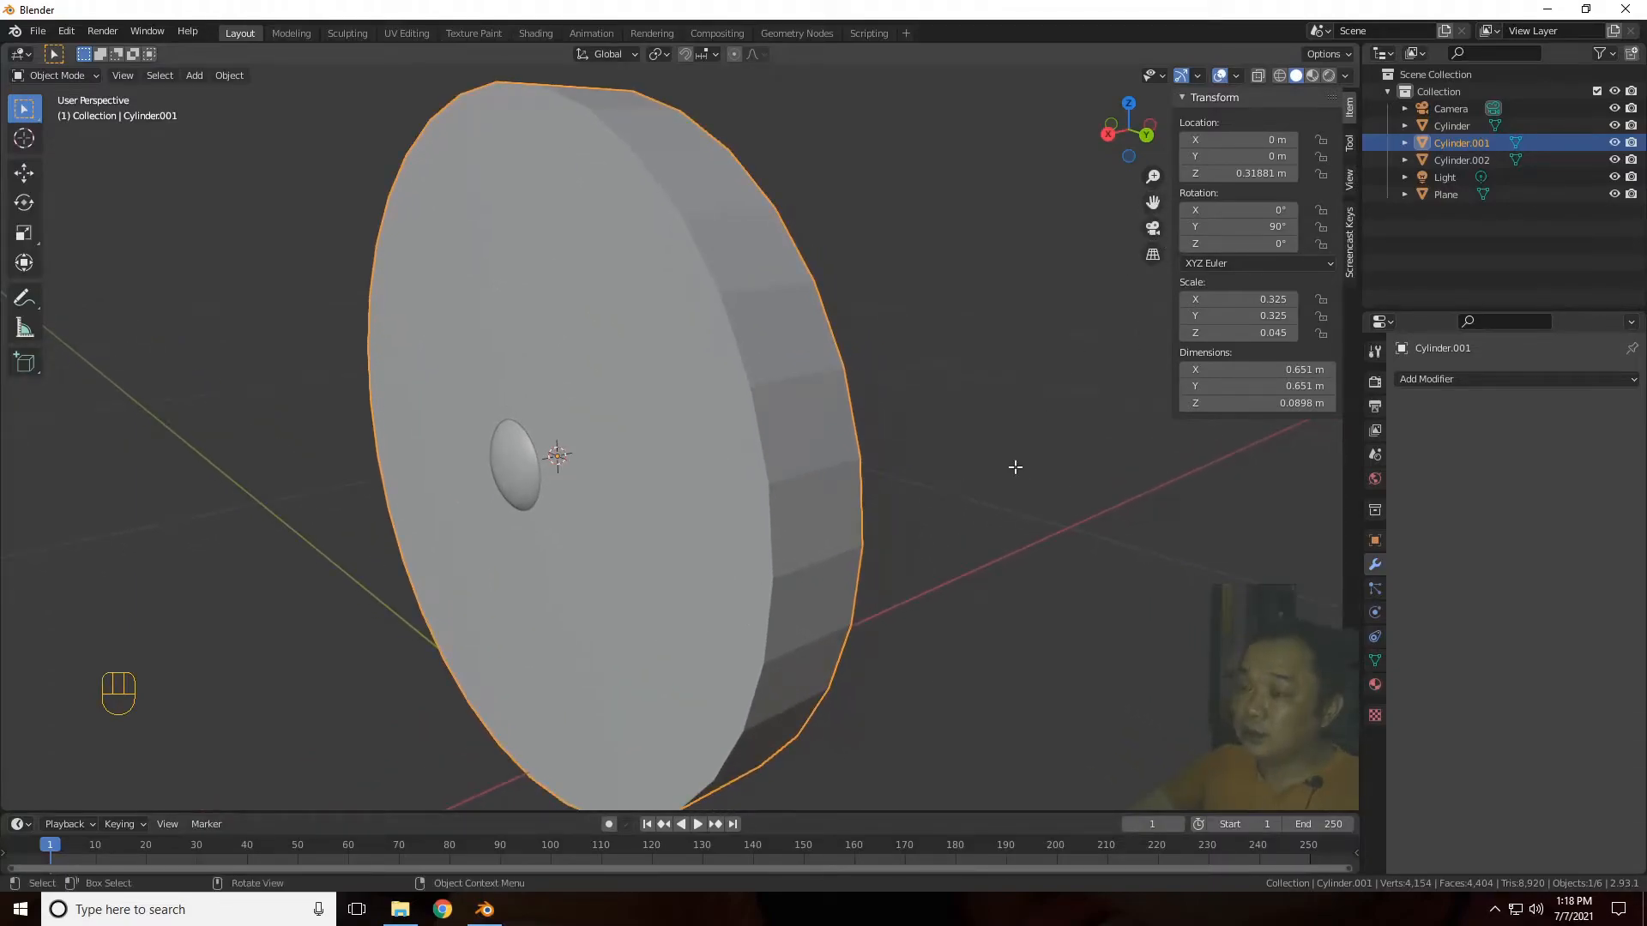
key("Tab")
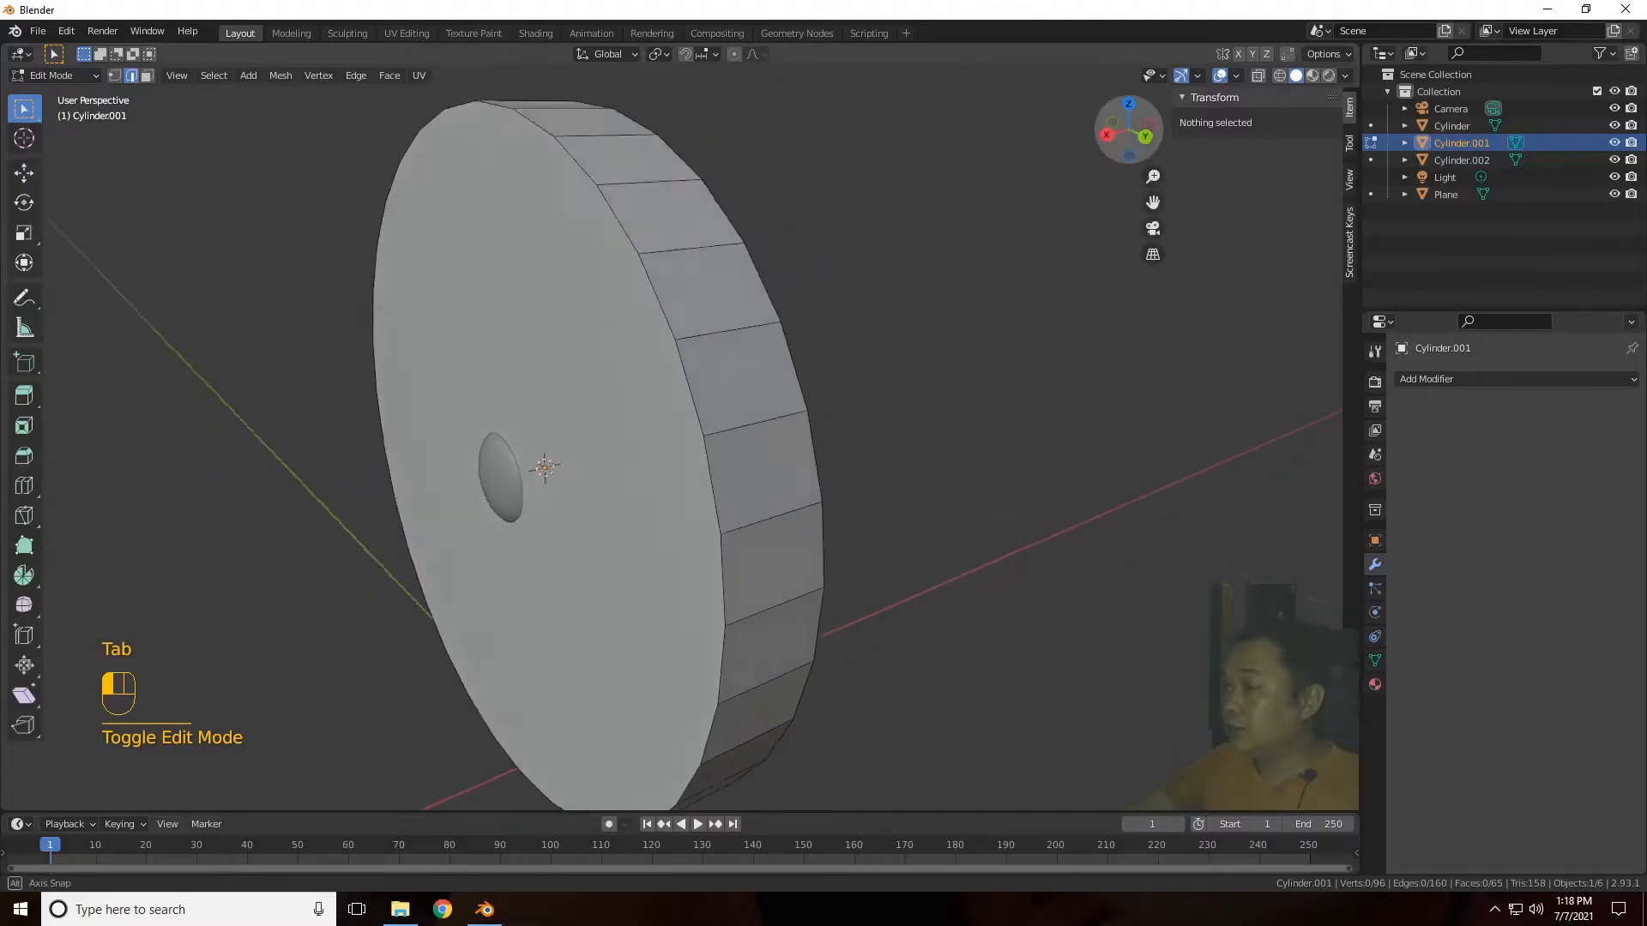
left_click_drag(1129, 131, 1008, 150)
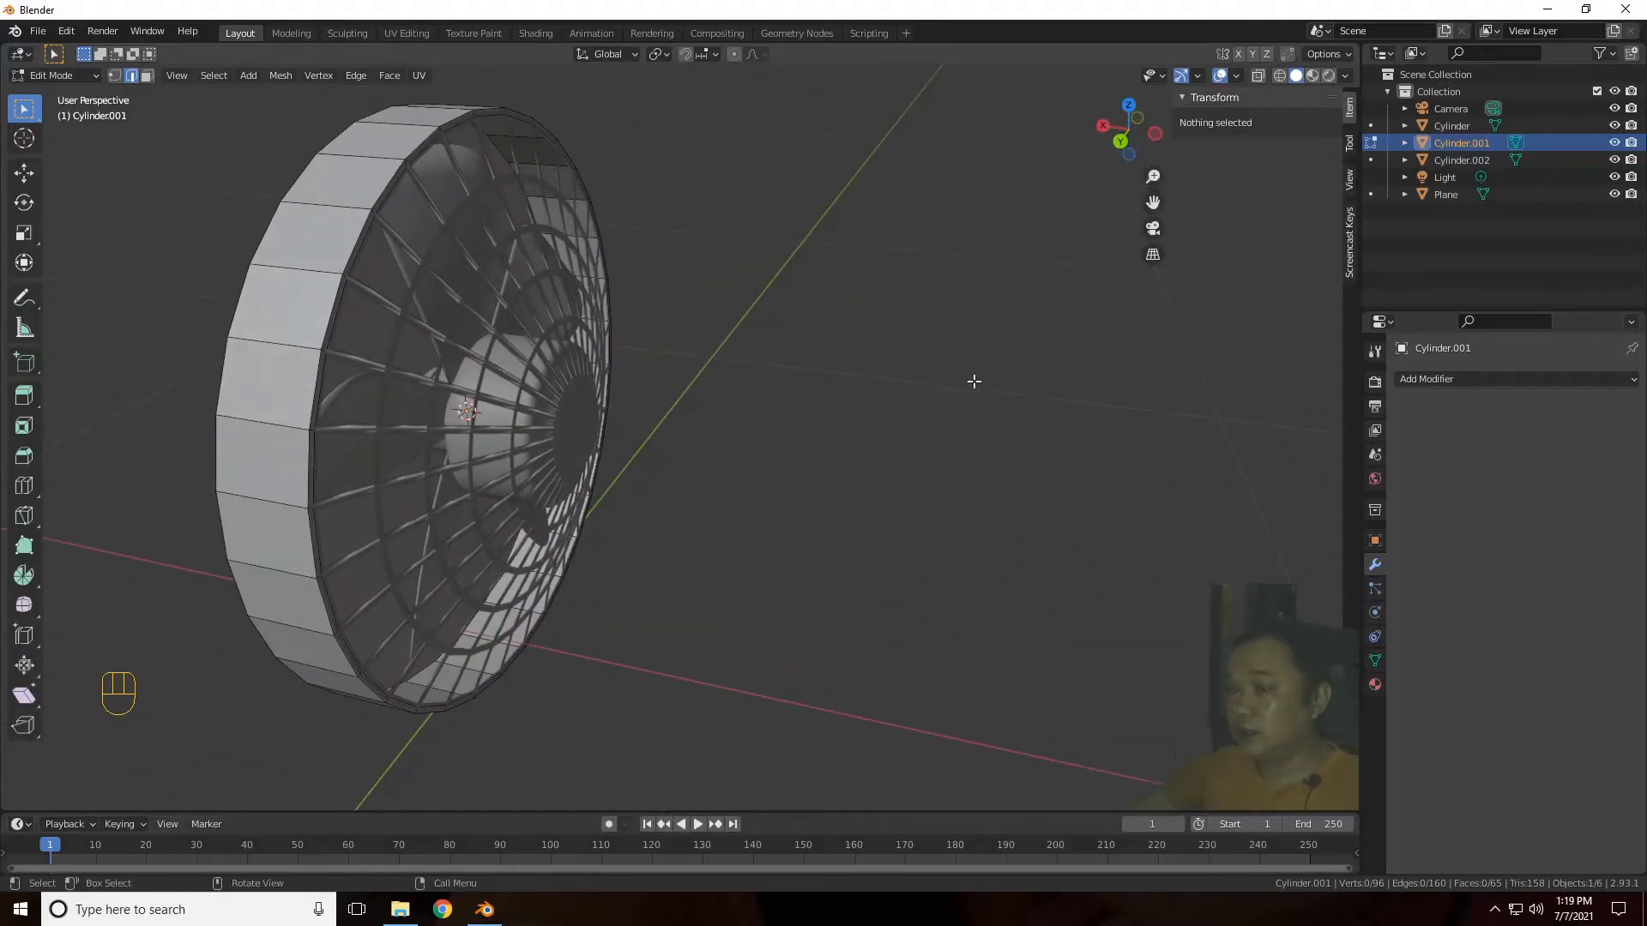
left_click_drag(1153, 203, 1348, 240)
left_click_drag(1127, 148, 988, 320)
key("Tab")
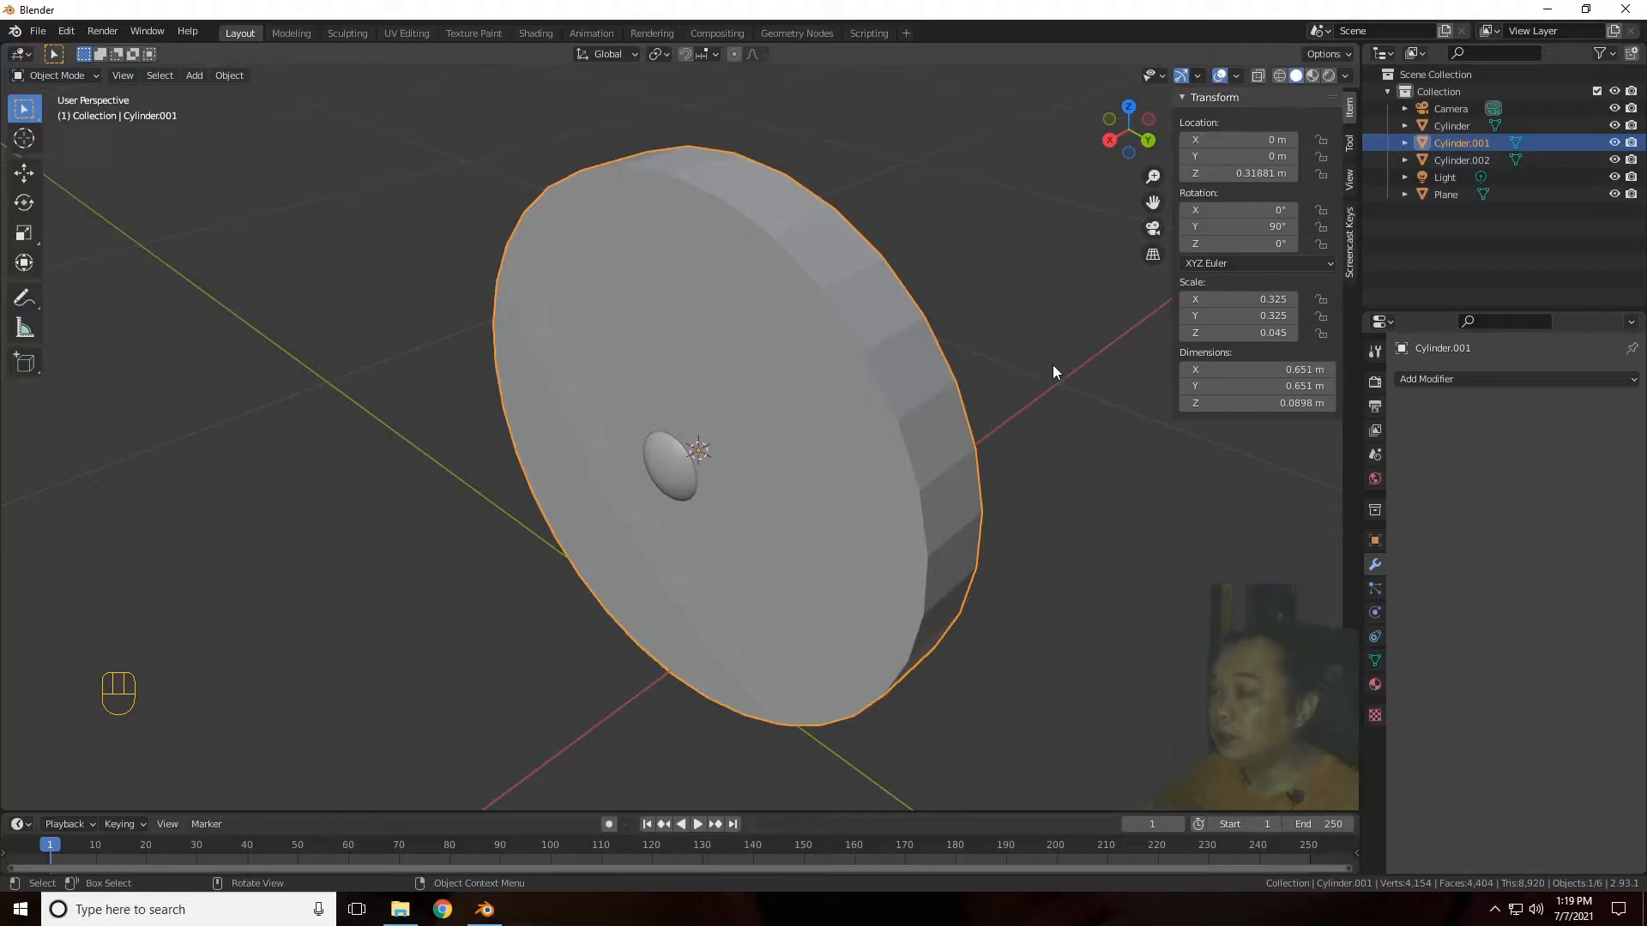
Step: Select the outer ring's large front face in face mode and inset it about 0.7455 m, close around the hub's nose
key("Tab")
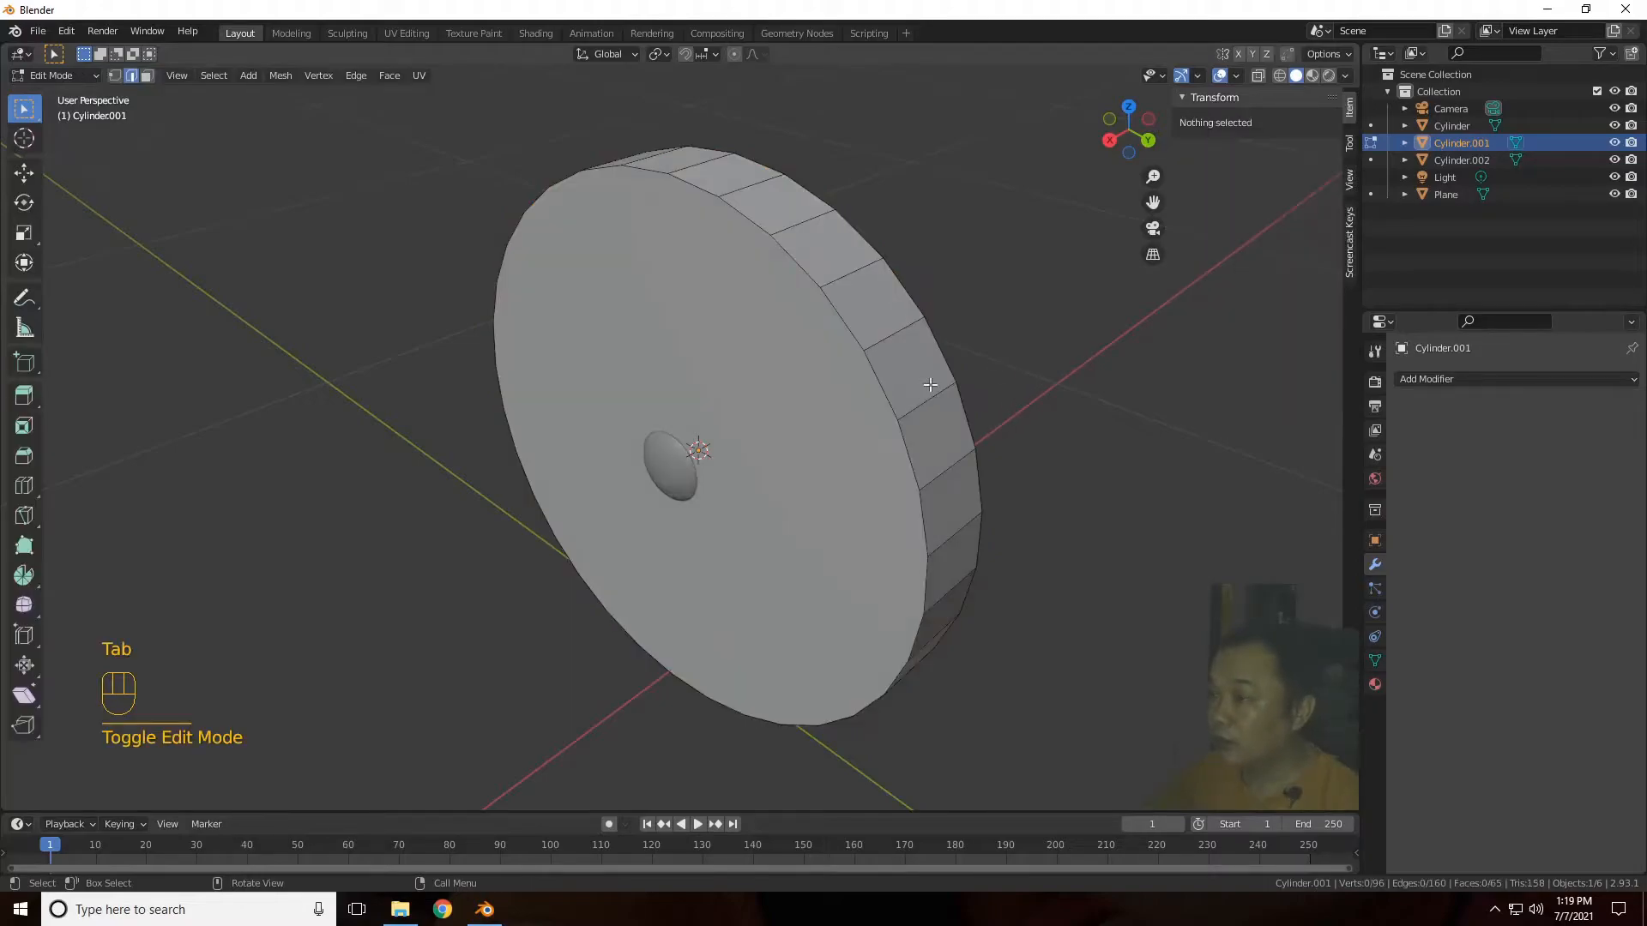
key("3")
left_click(824, 420)
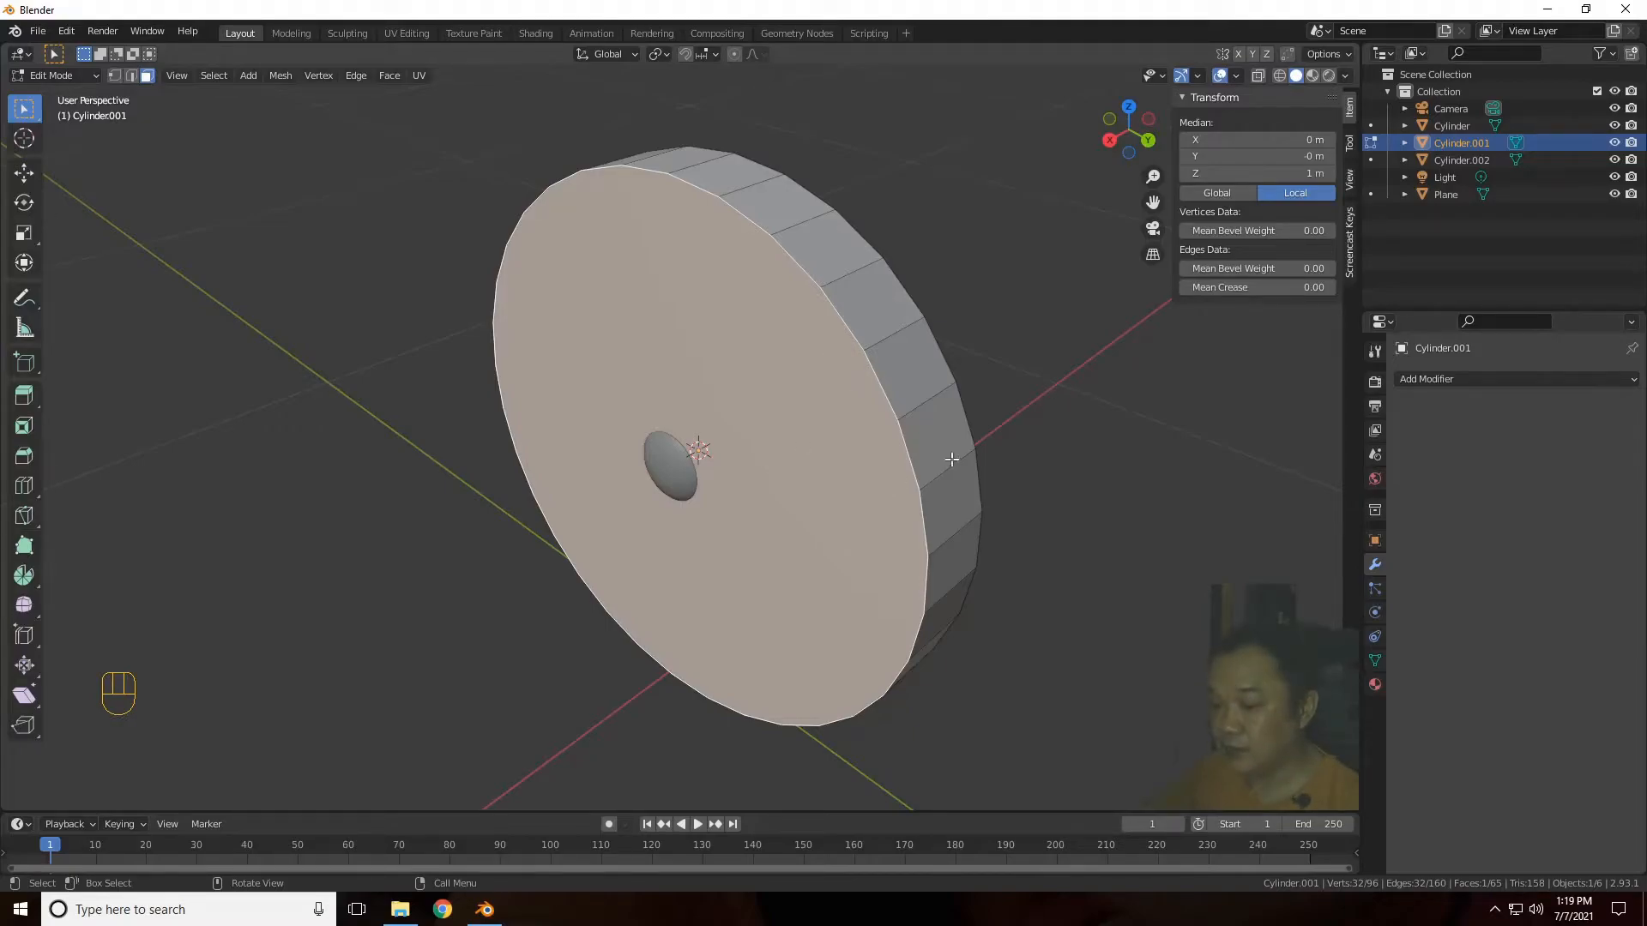
key("i")
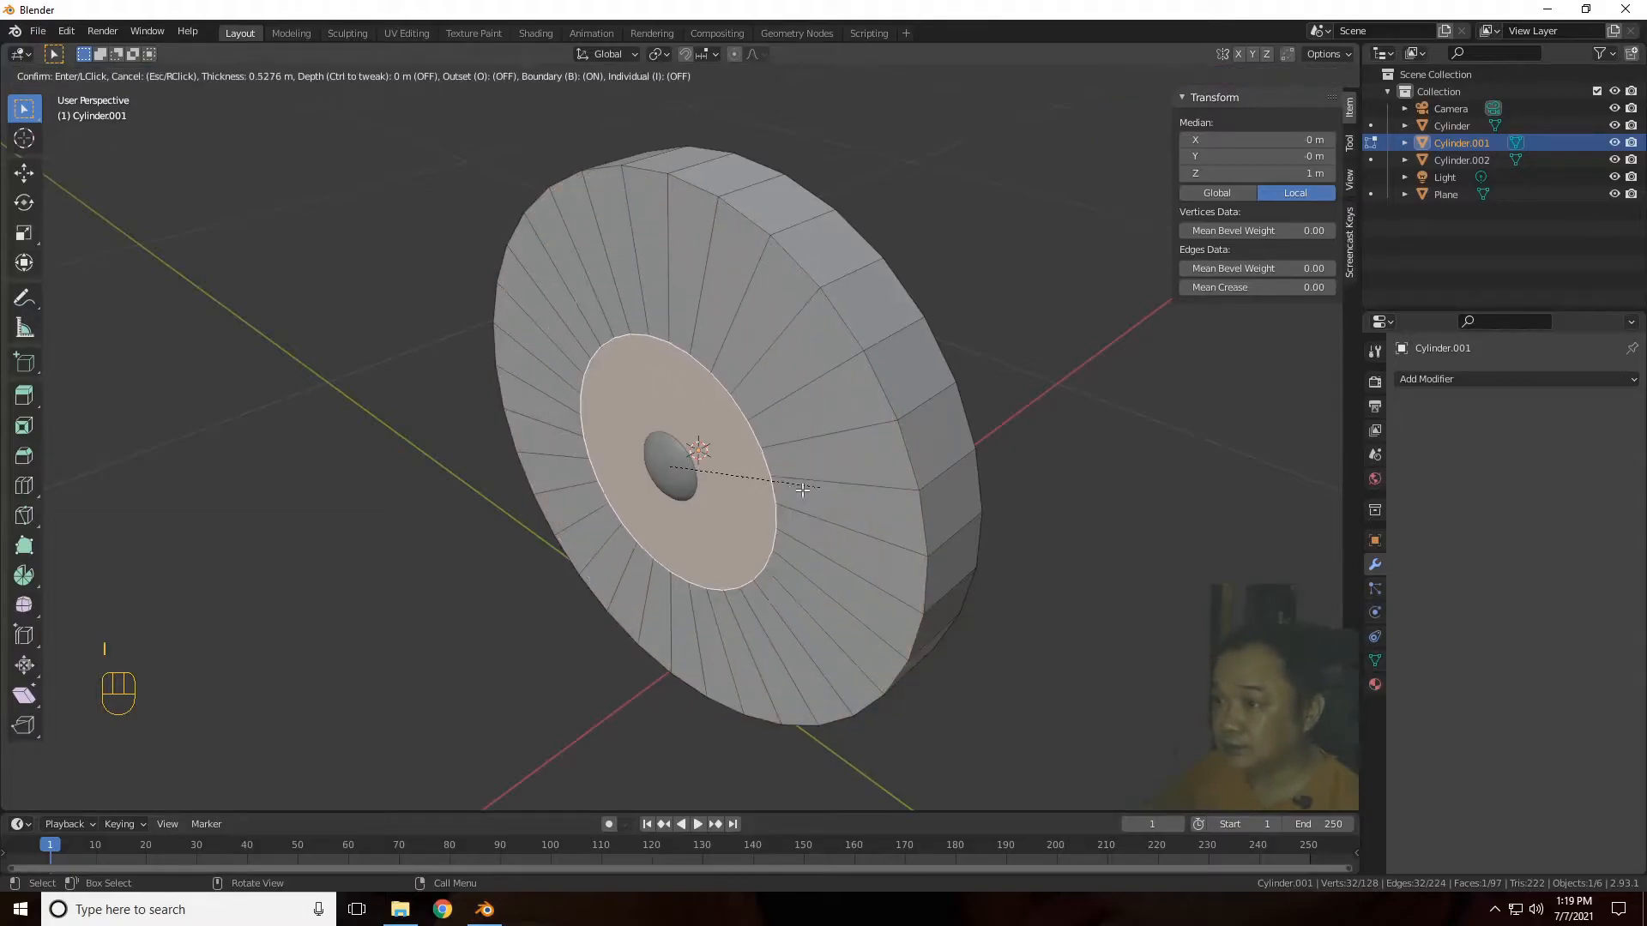
left_click(766, 496)
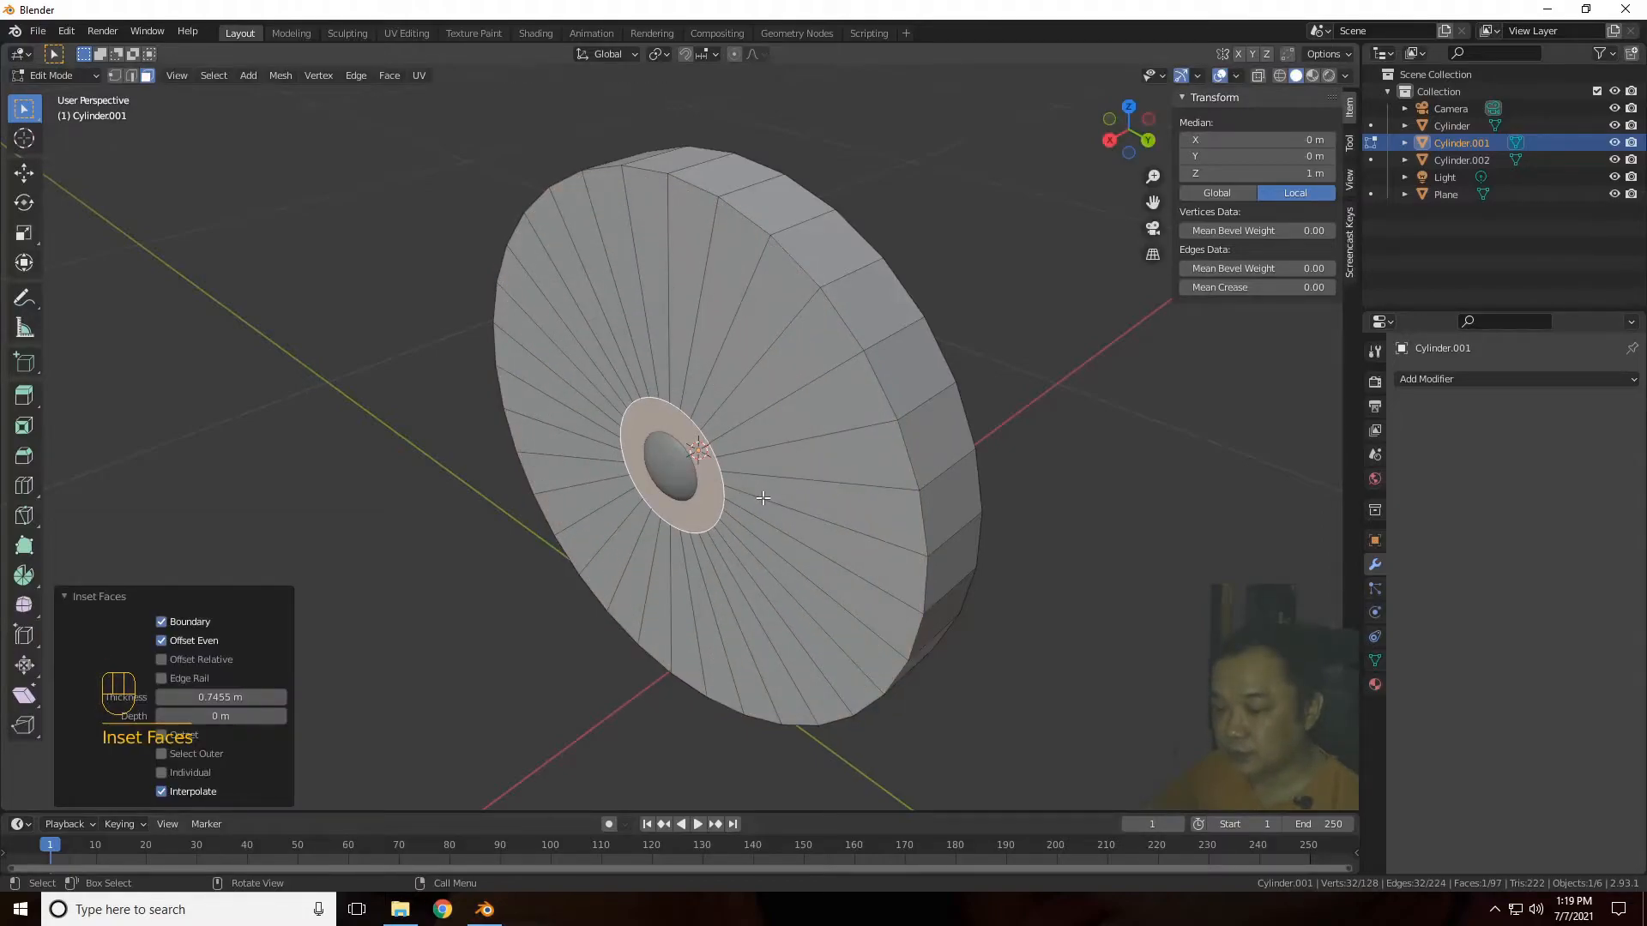
Step: Move the inset centre face about -0.019 m along global X and scale it to about 0.539
key("g")
key("x")
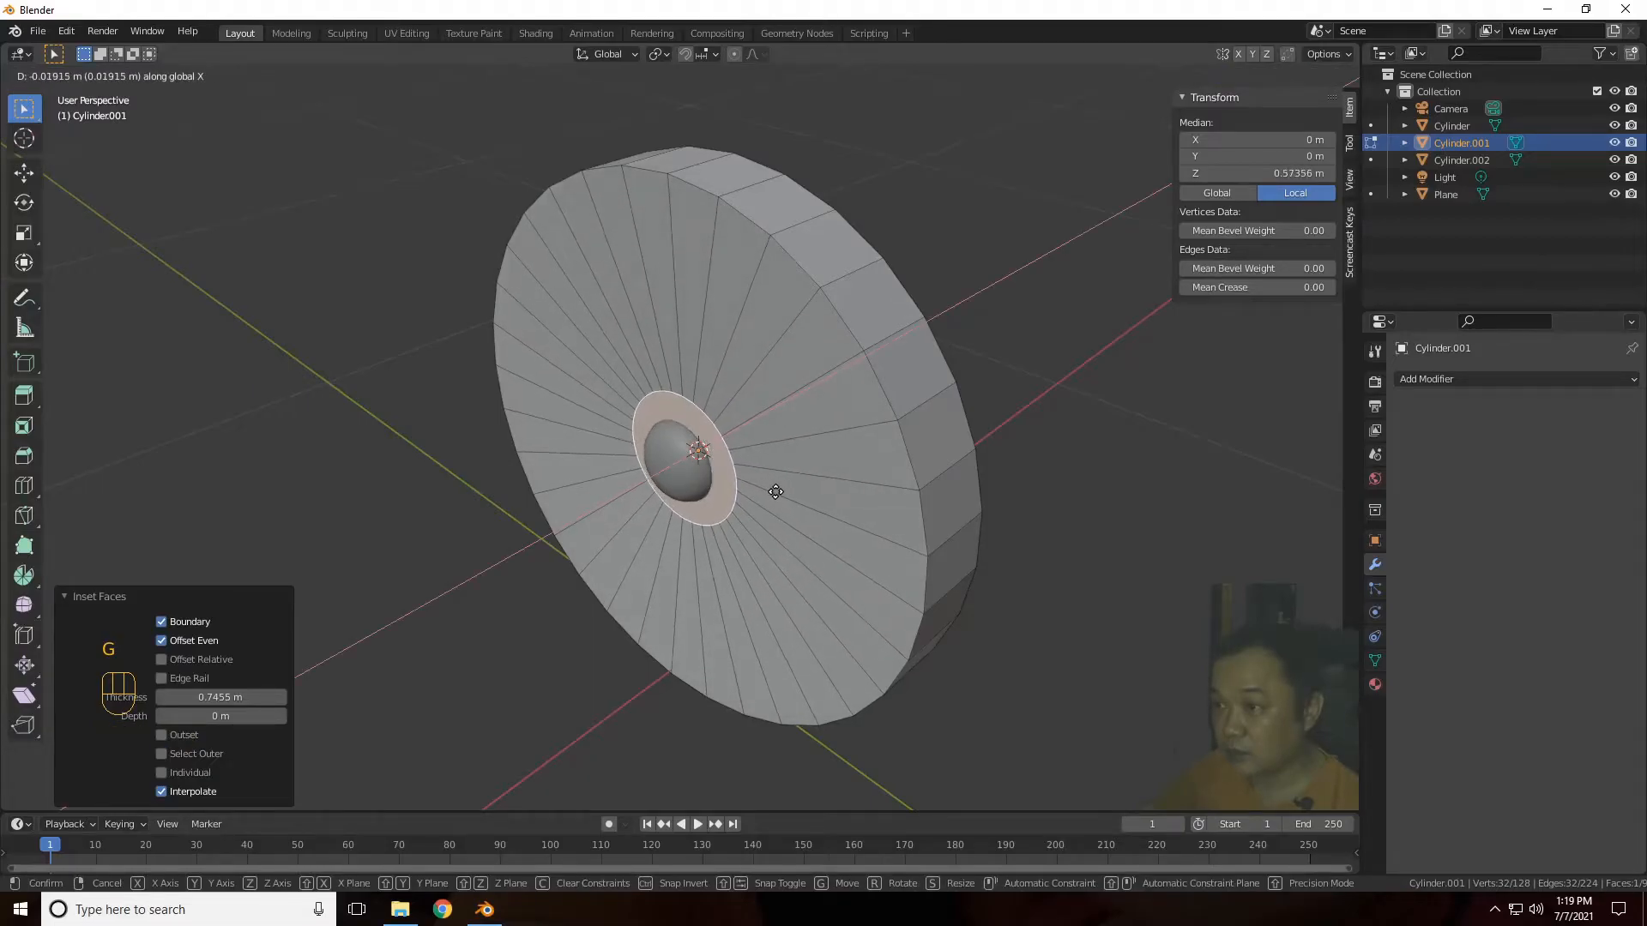
left_click(776, 492)
scroll(767, 503, "up", 2)
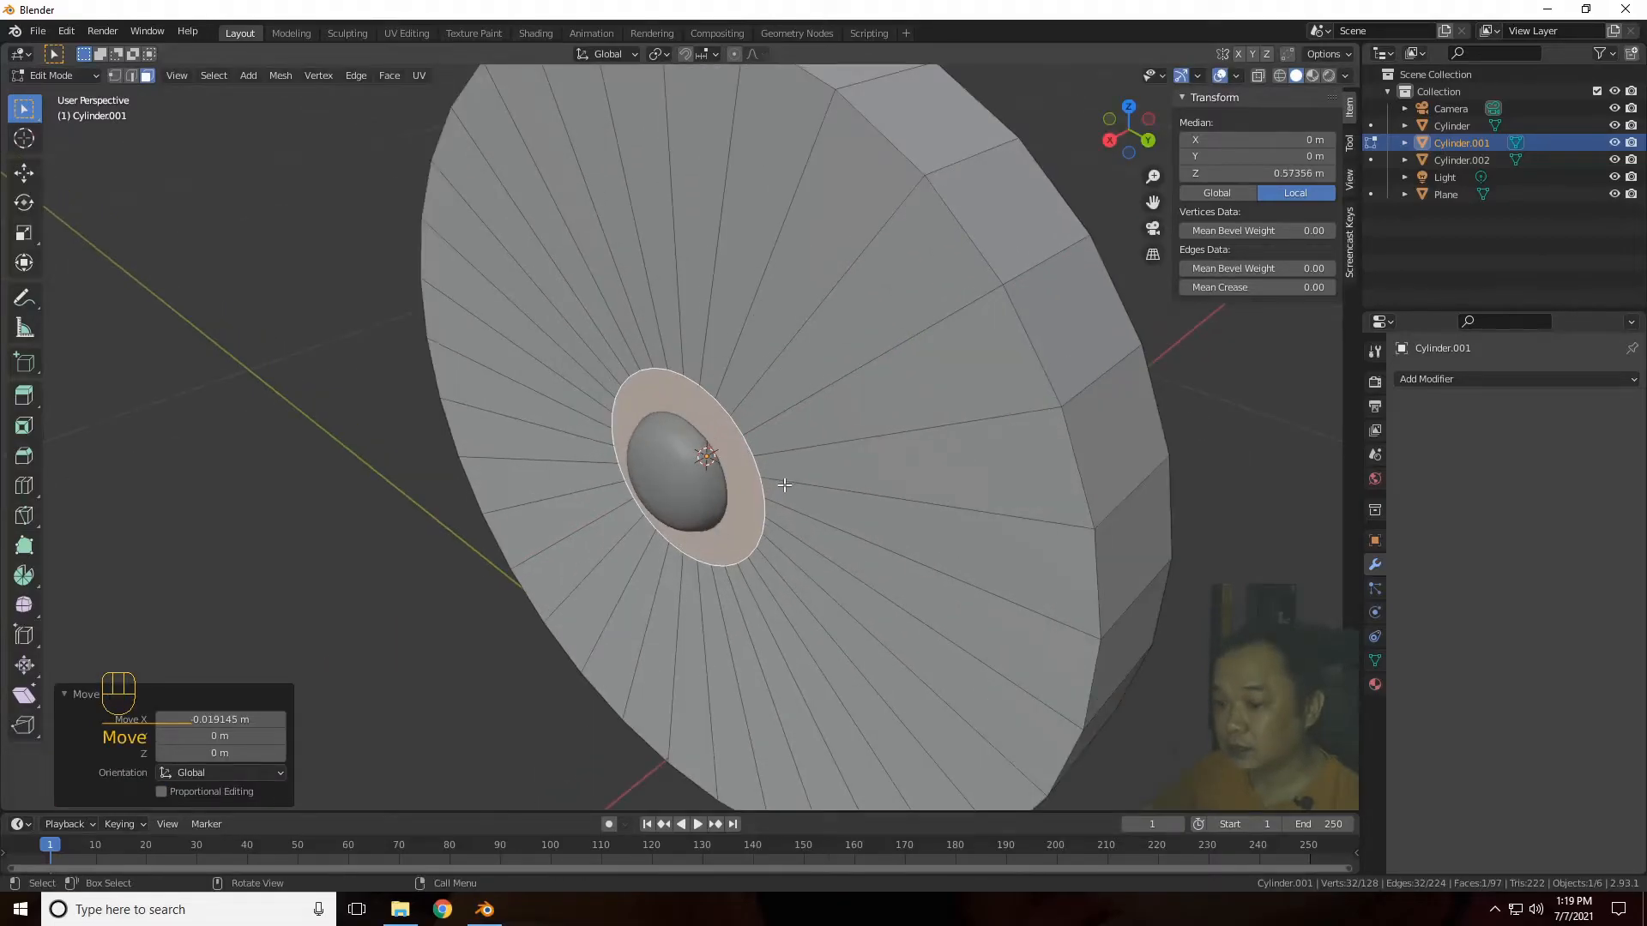
key("s")
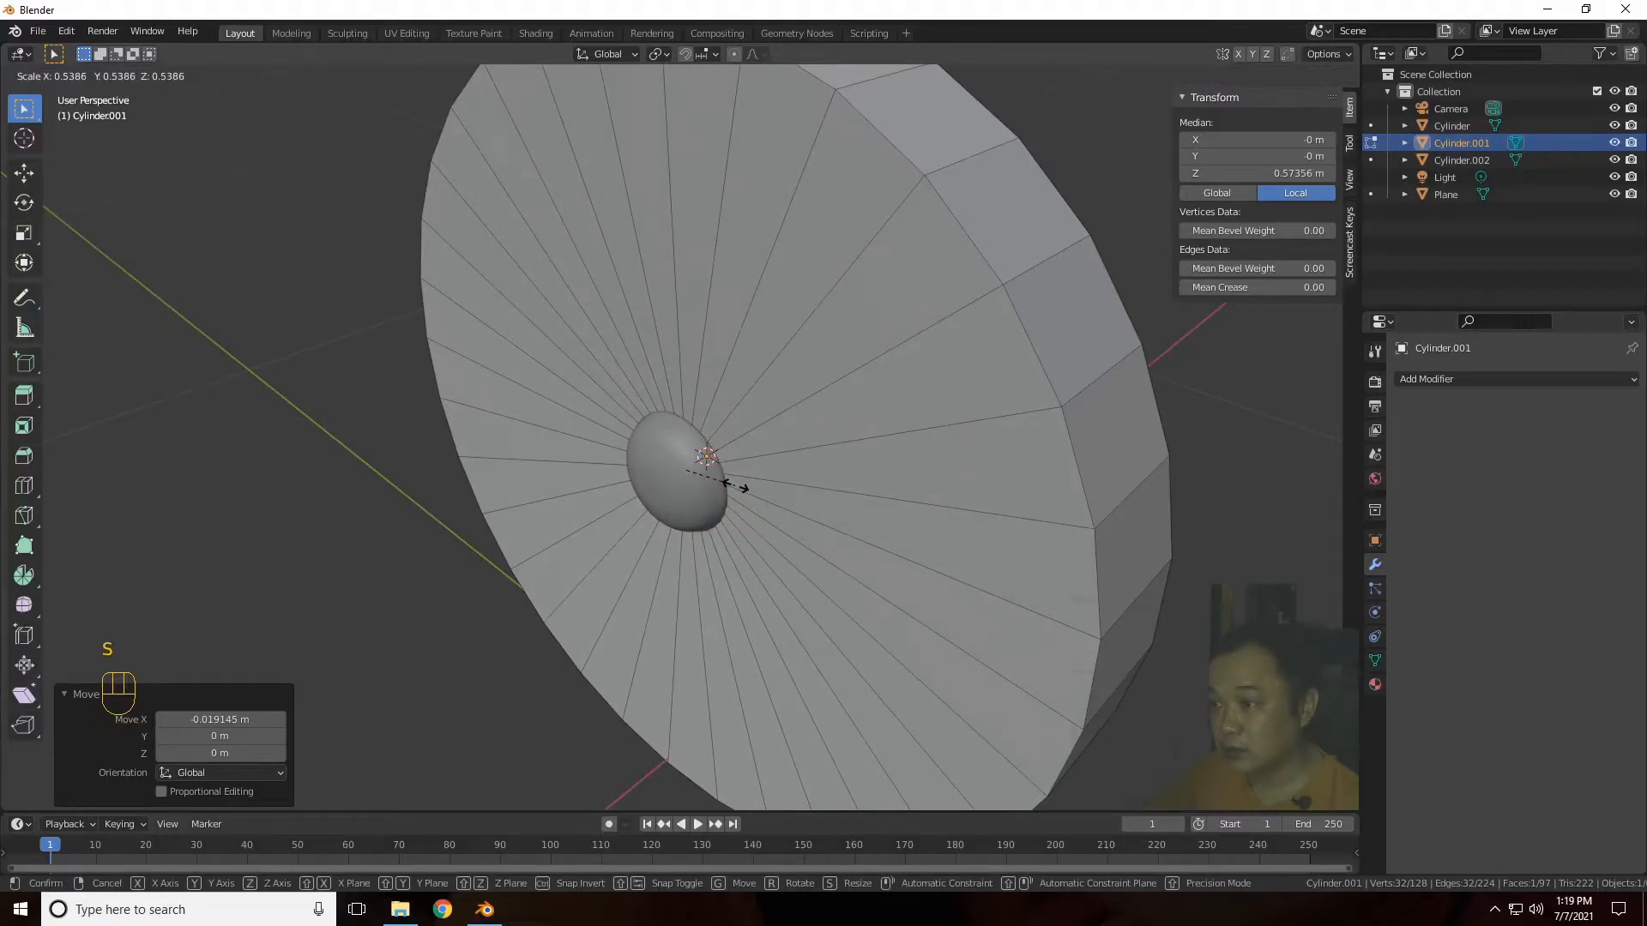
left_click(736, 485)
scroll(1094, 505, "down", 3)
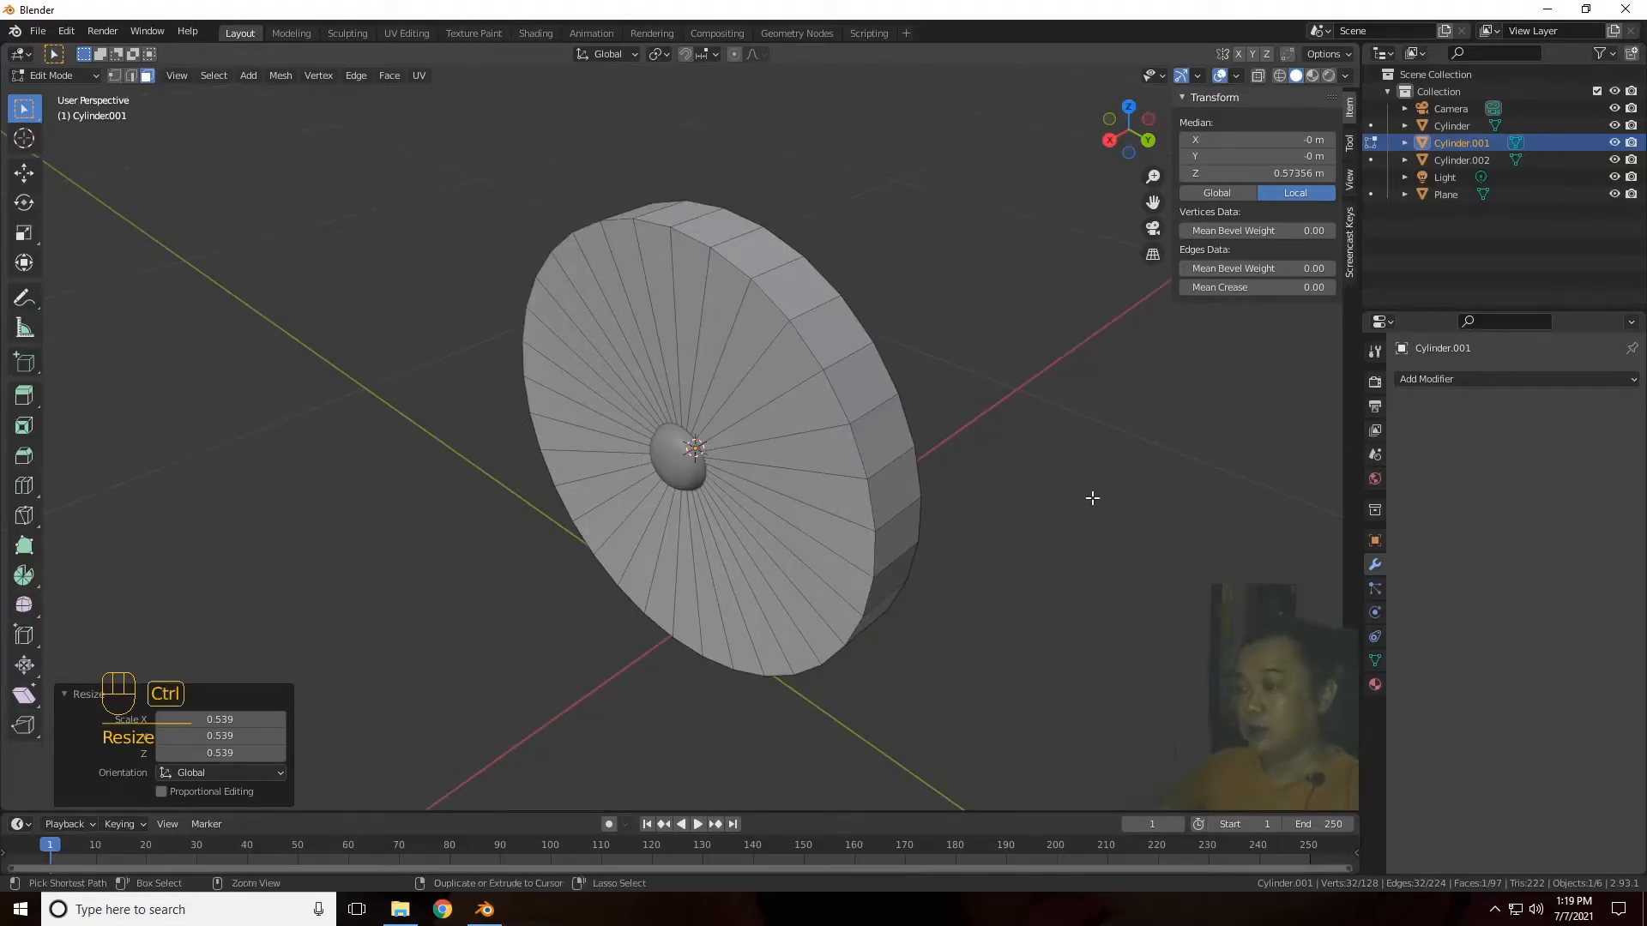
Step: Grow the selection to the whole front disc and separate it from the ring by selection
key("ctrl+KP_Add")
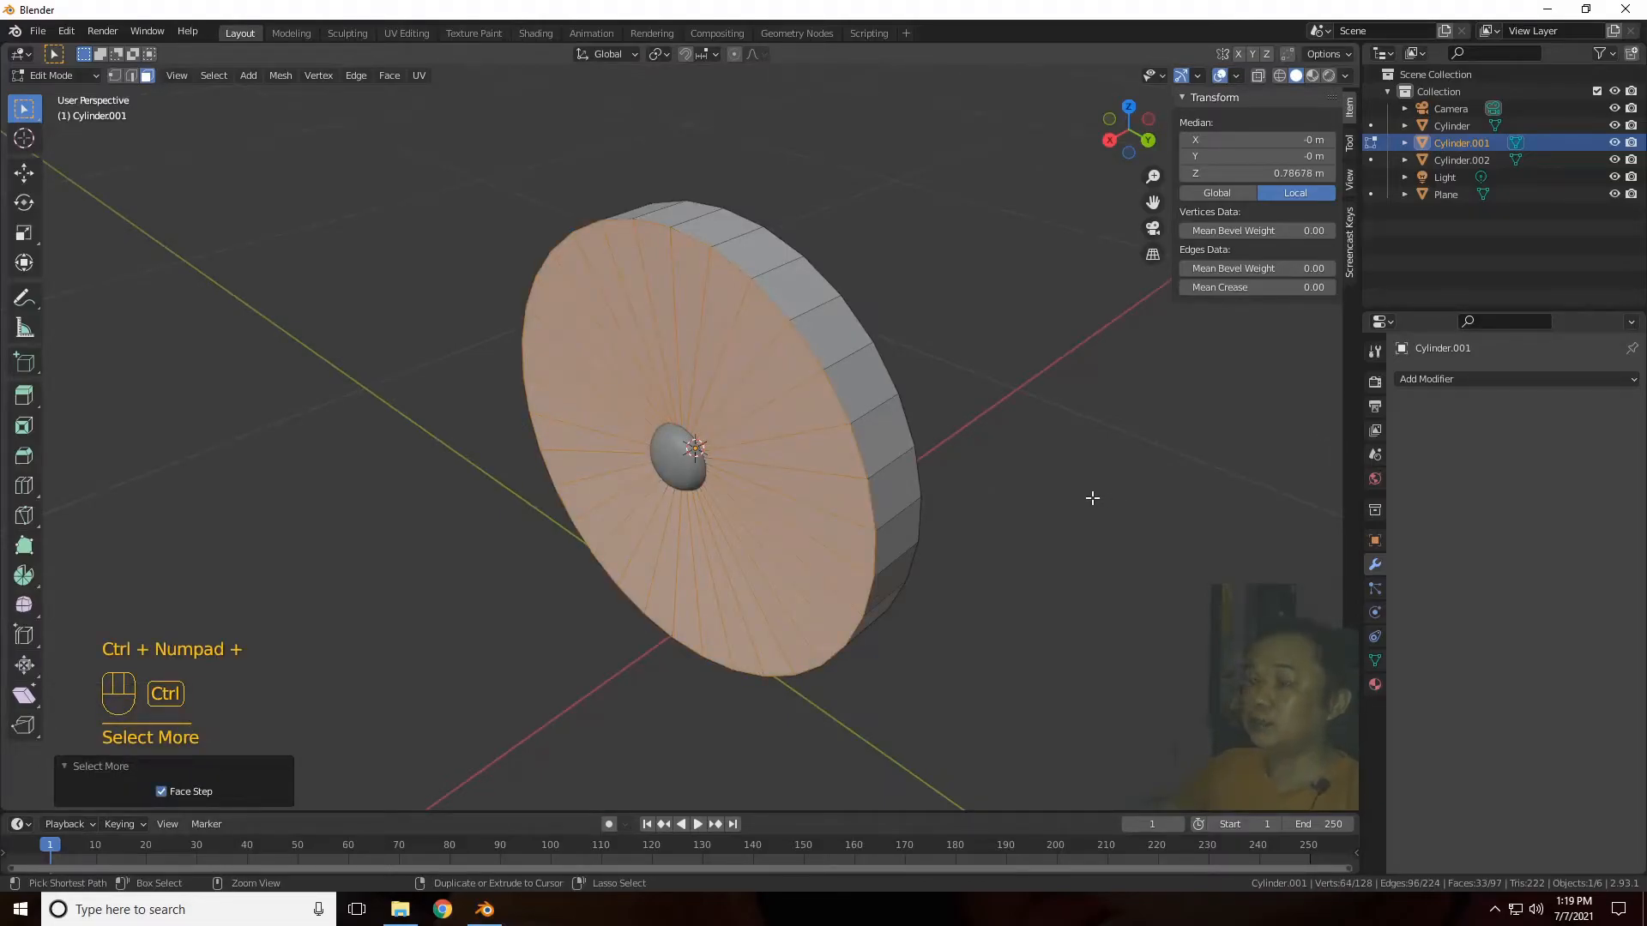
left_click_drag(1129, 128, 1104, 136)
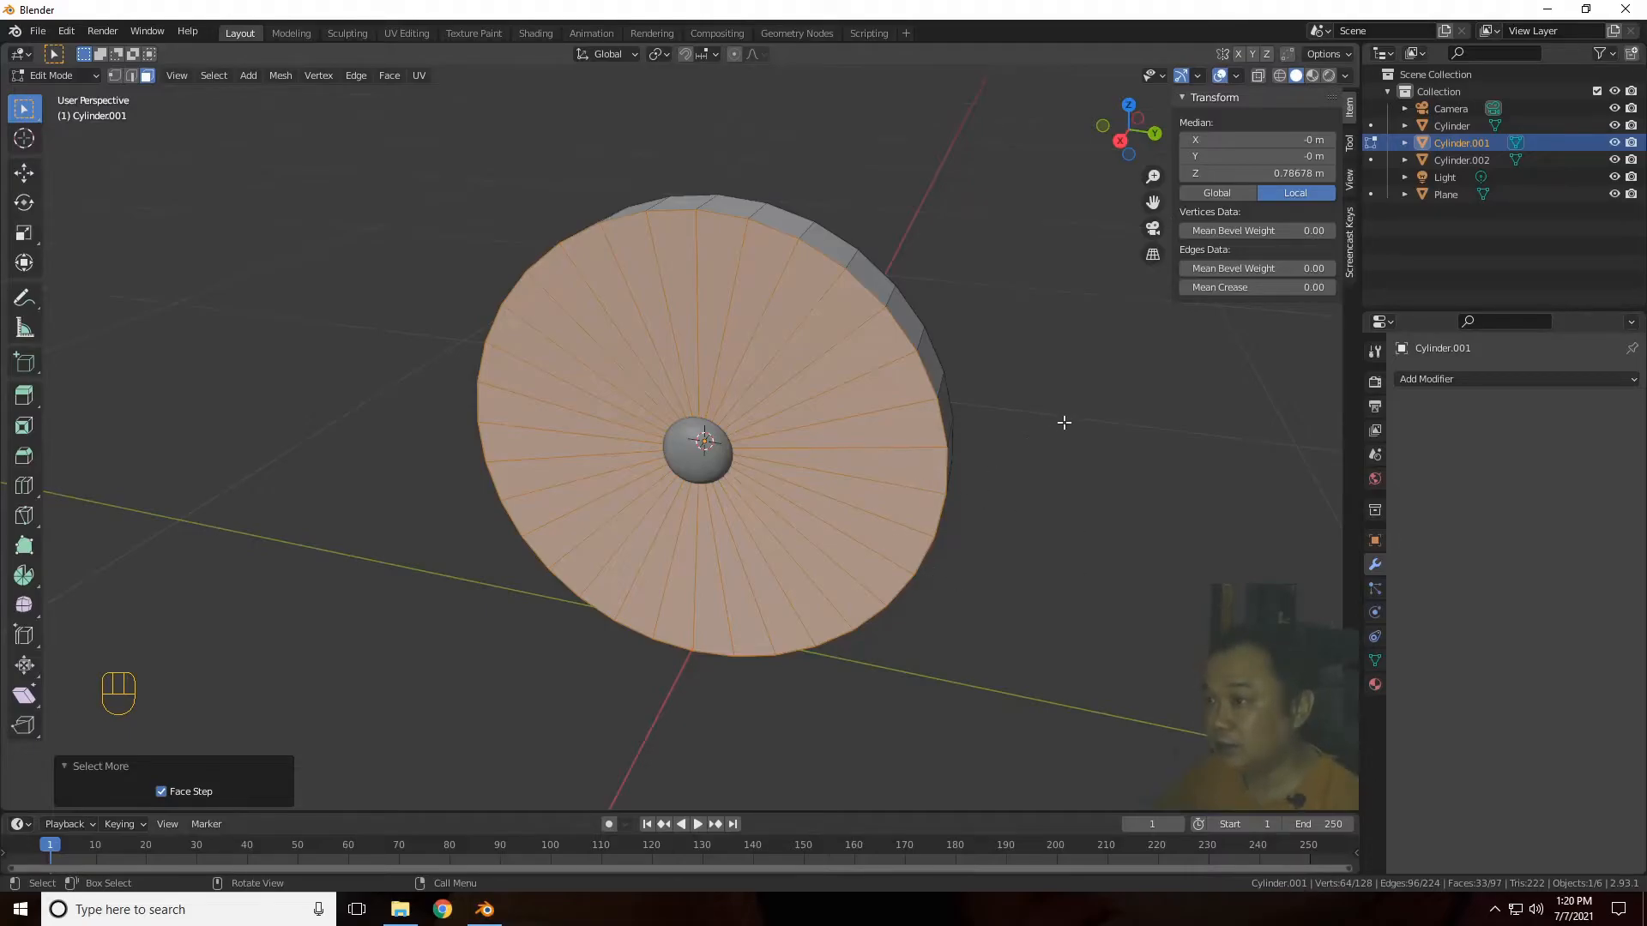
key("p")
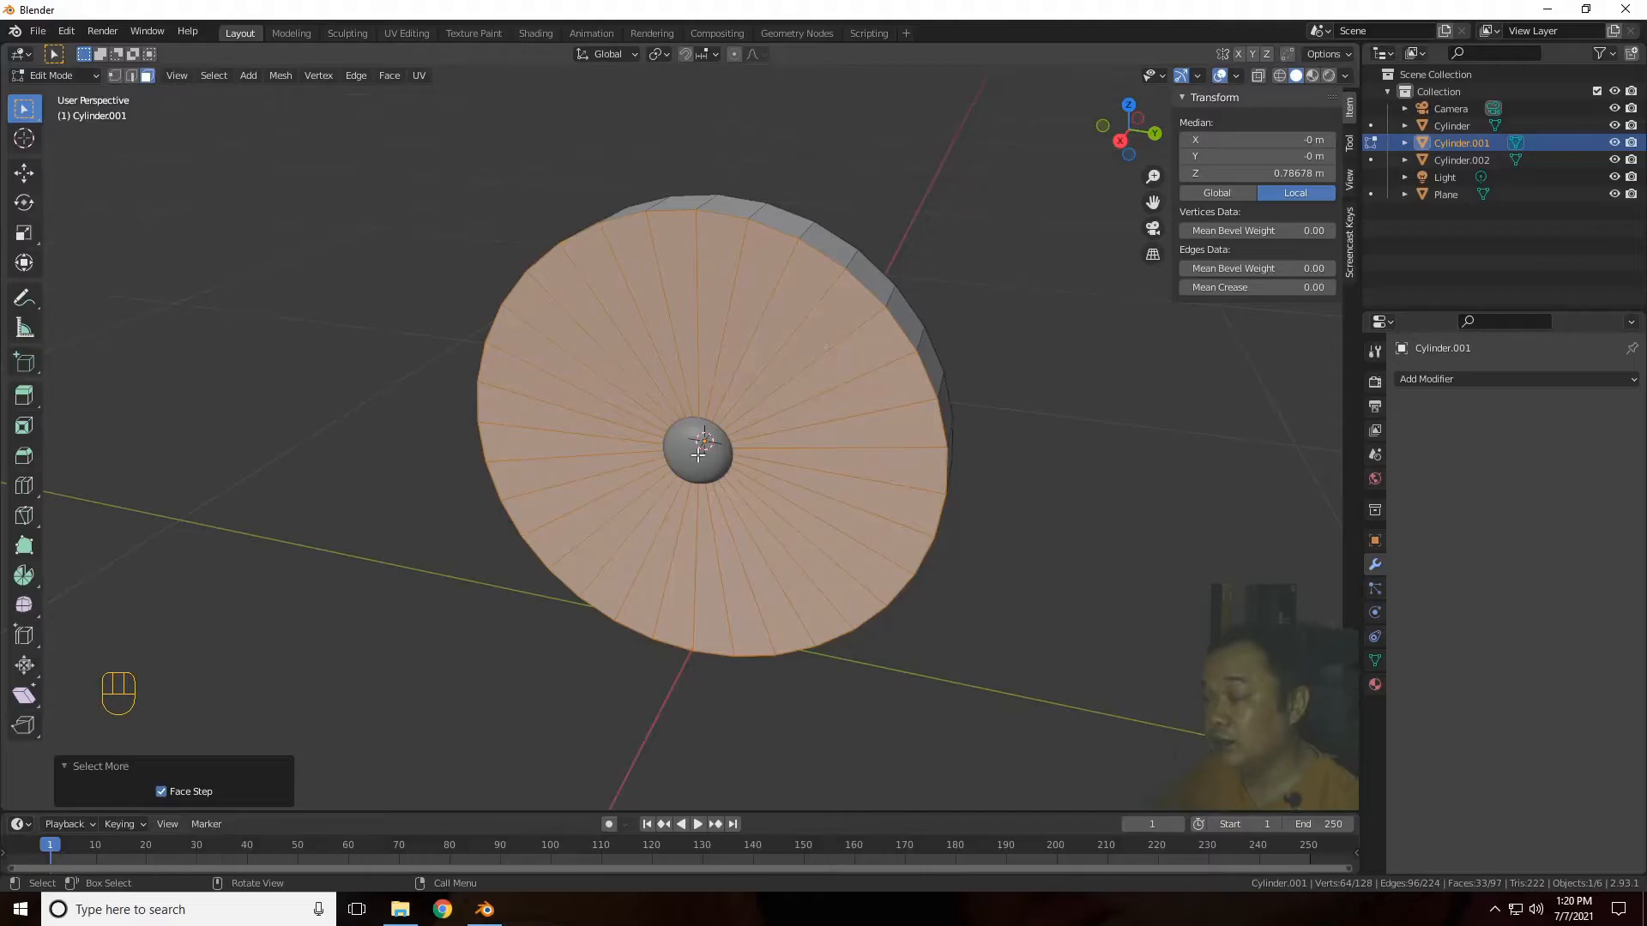
scroll(839, 400, "up", 2)
left_click_drag(1141, 148, 1119, 175)
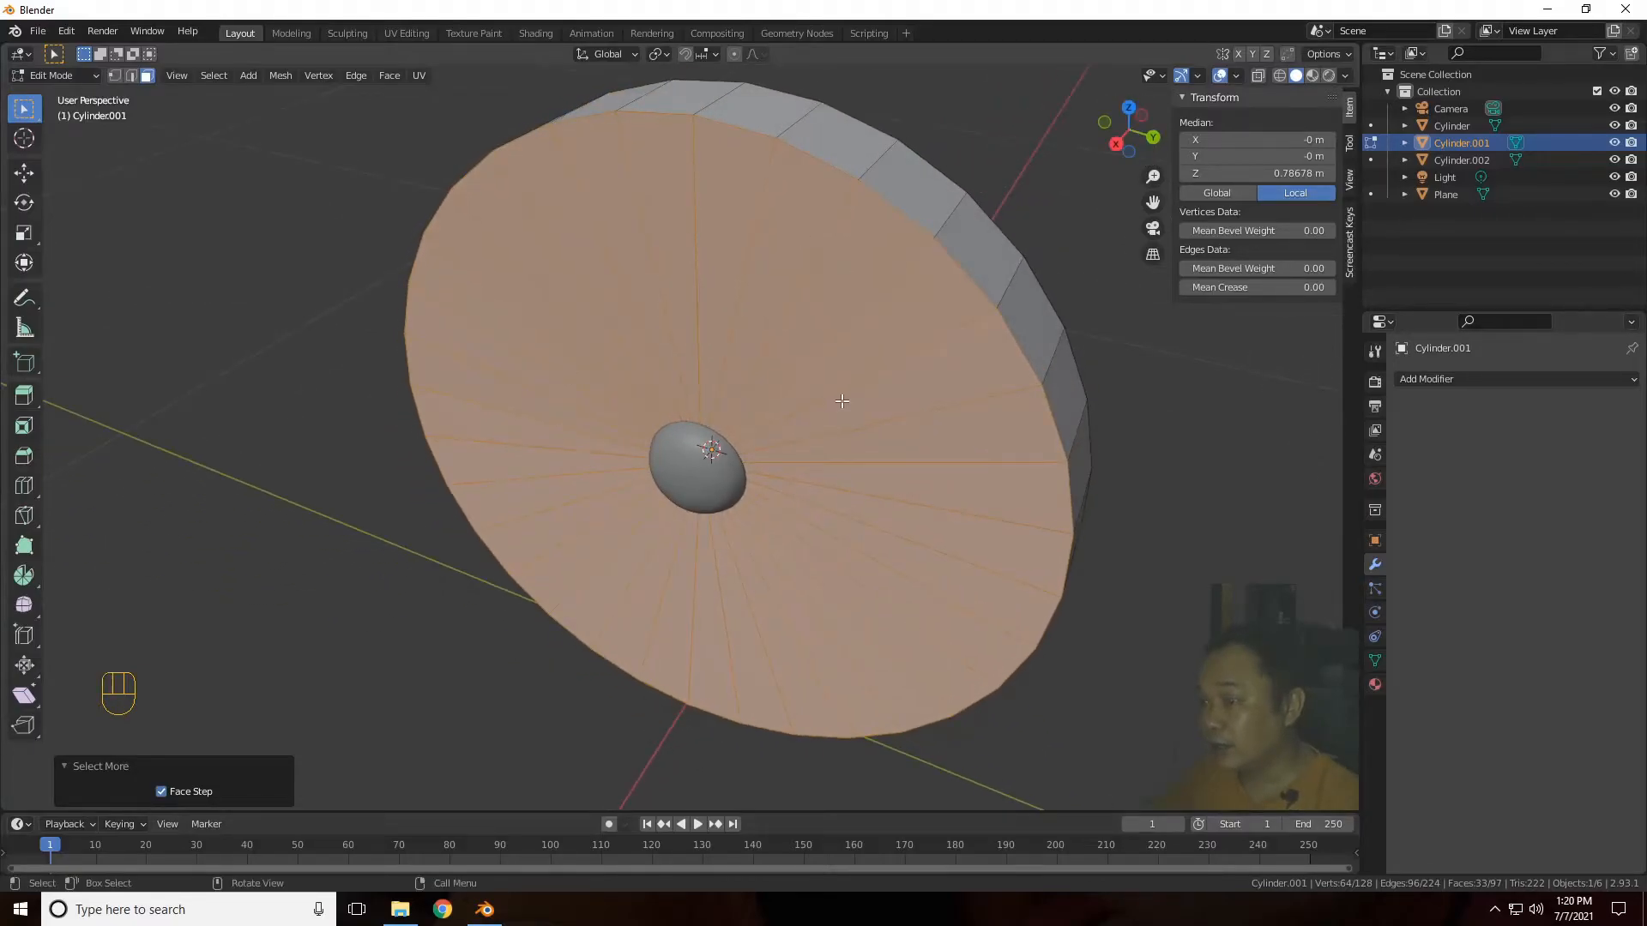
key("p")
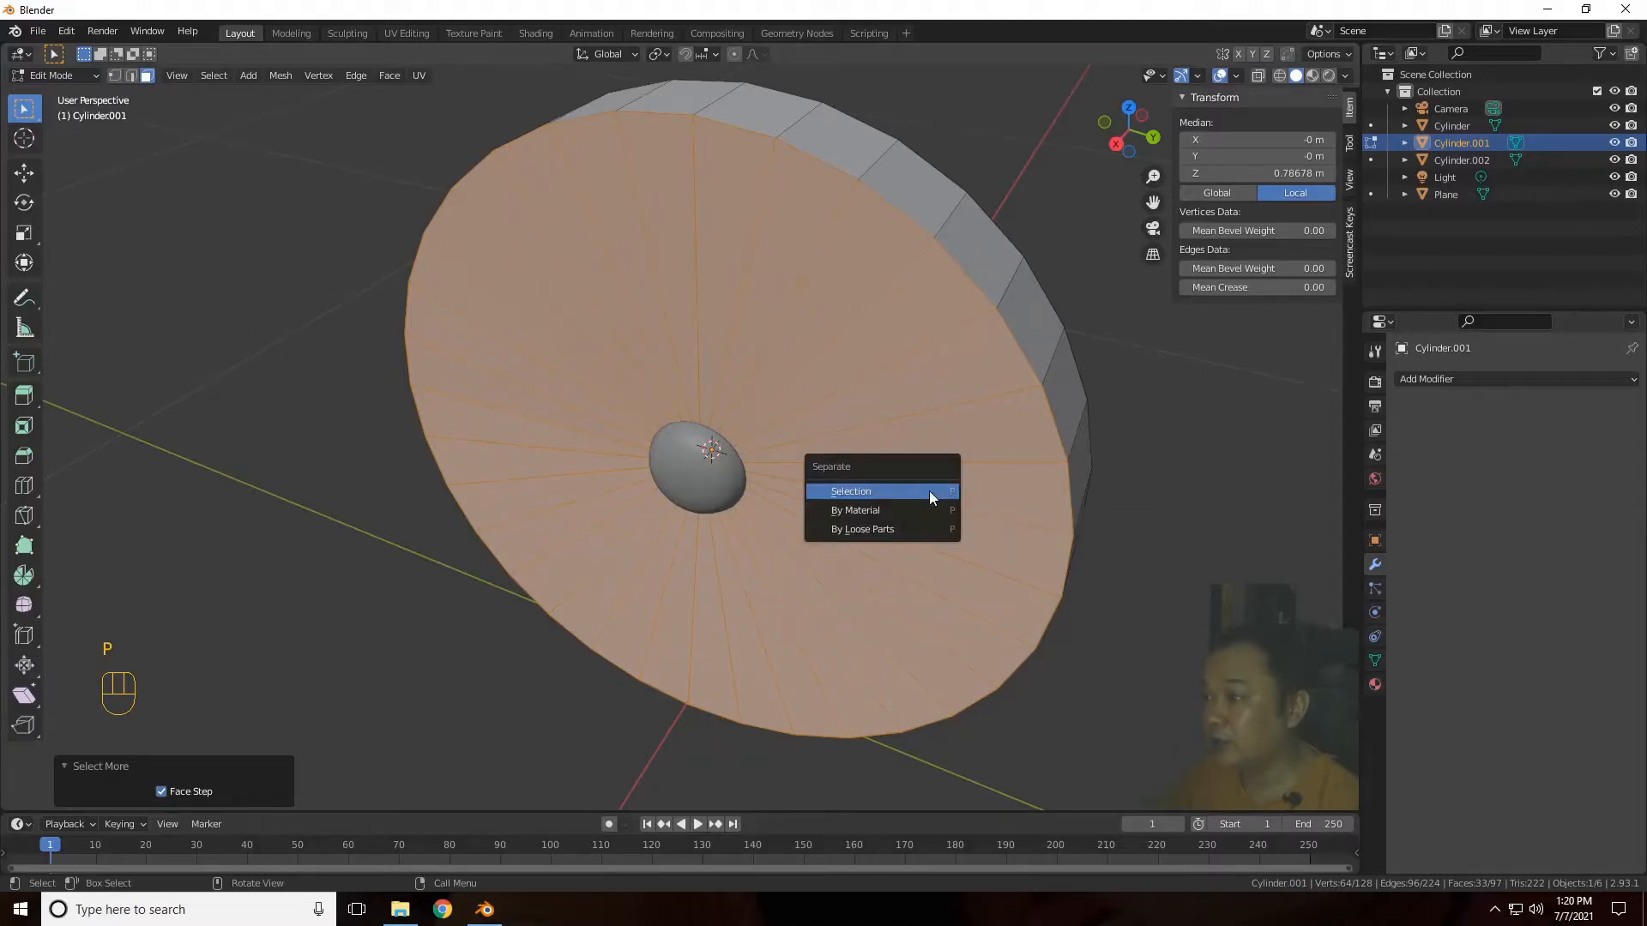
left_click(929, 491)
Step: Check the separated front disc by hiding and showing it, clear the selection and return to Object Mode
left_click(1559, 176)
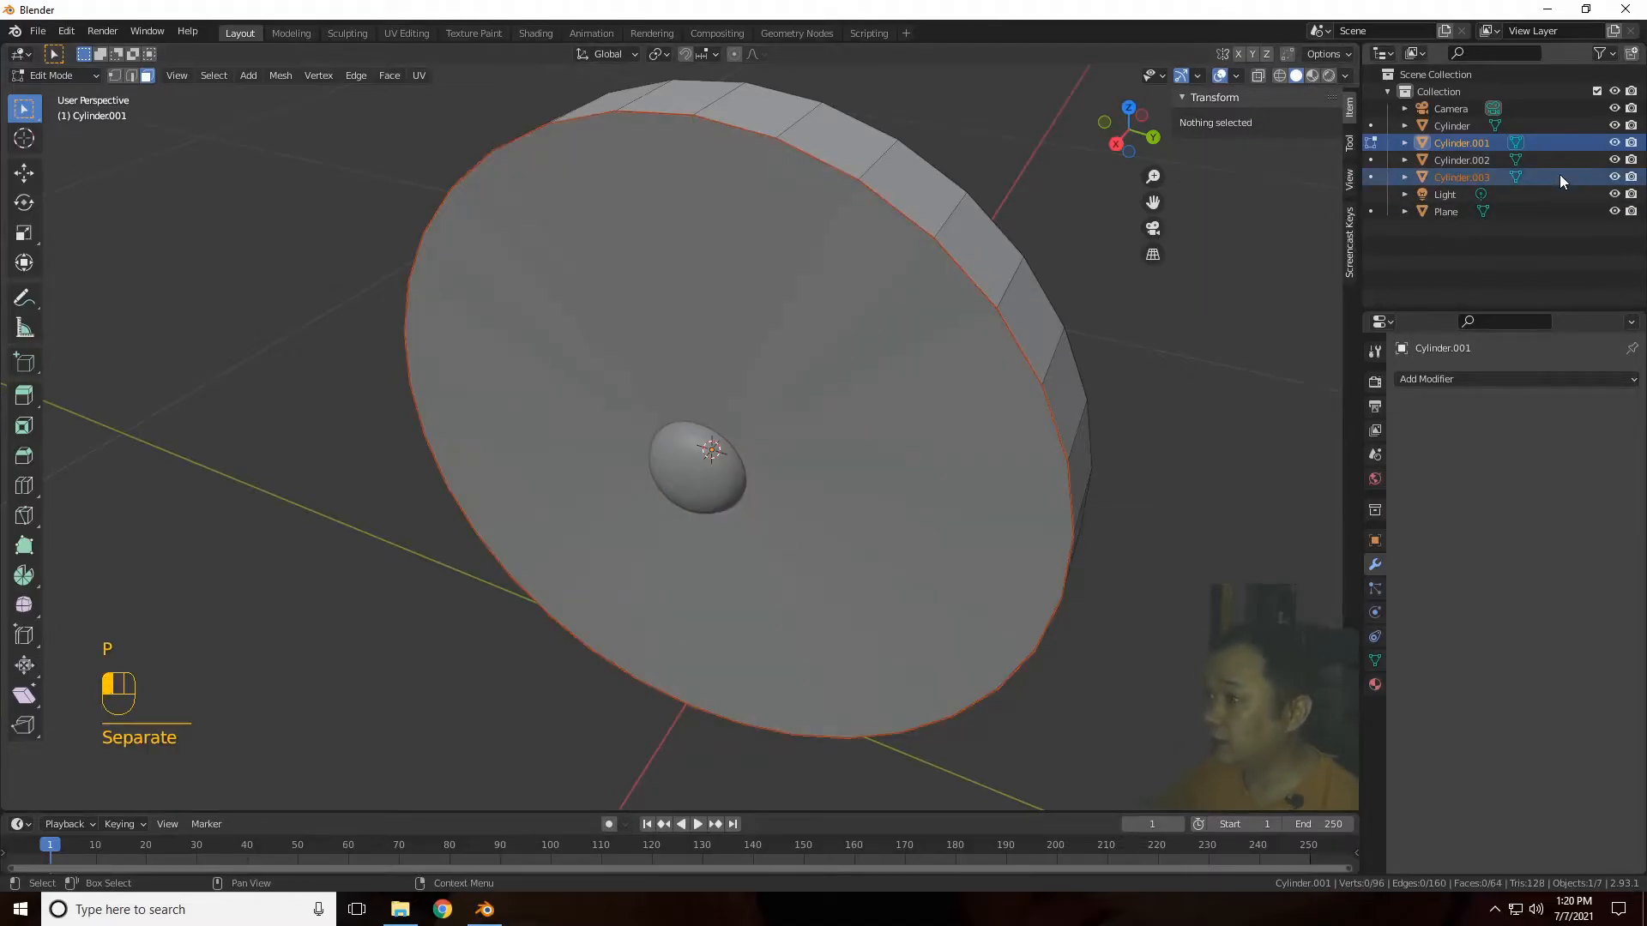
left_click(1614, 176)
left_click(1614, 177)
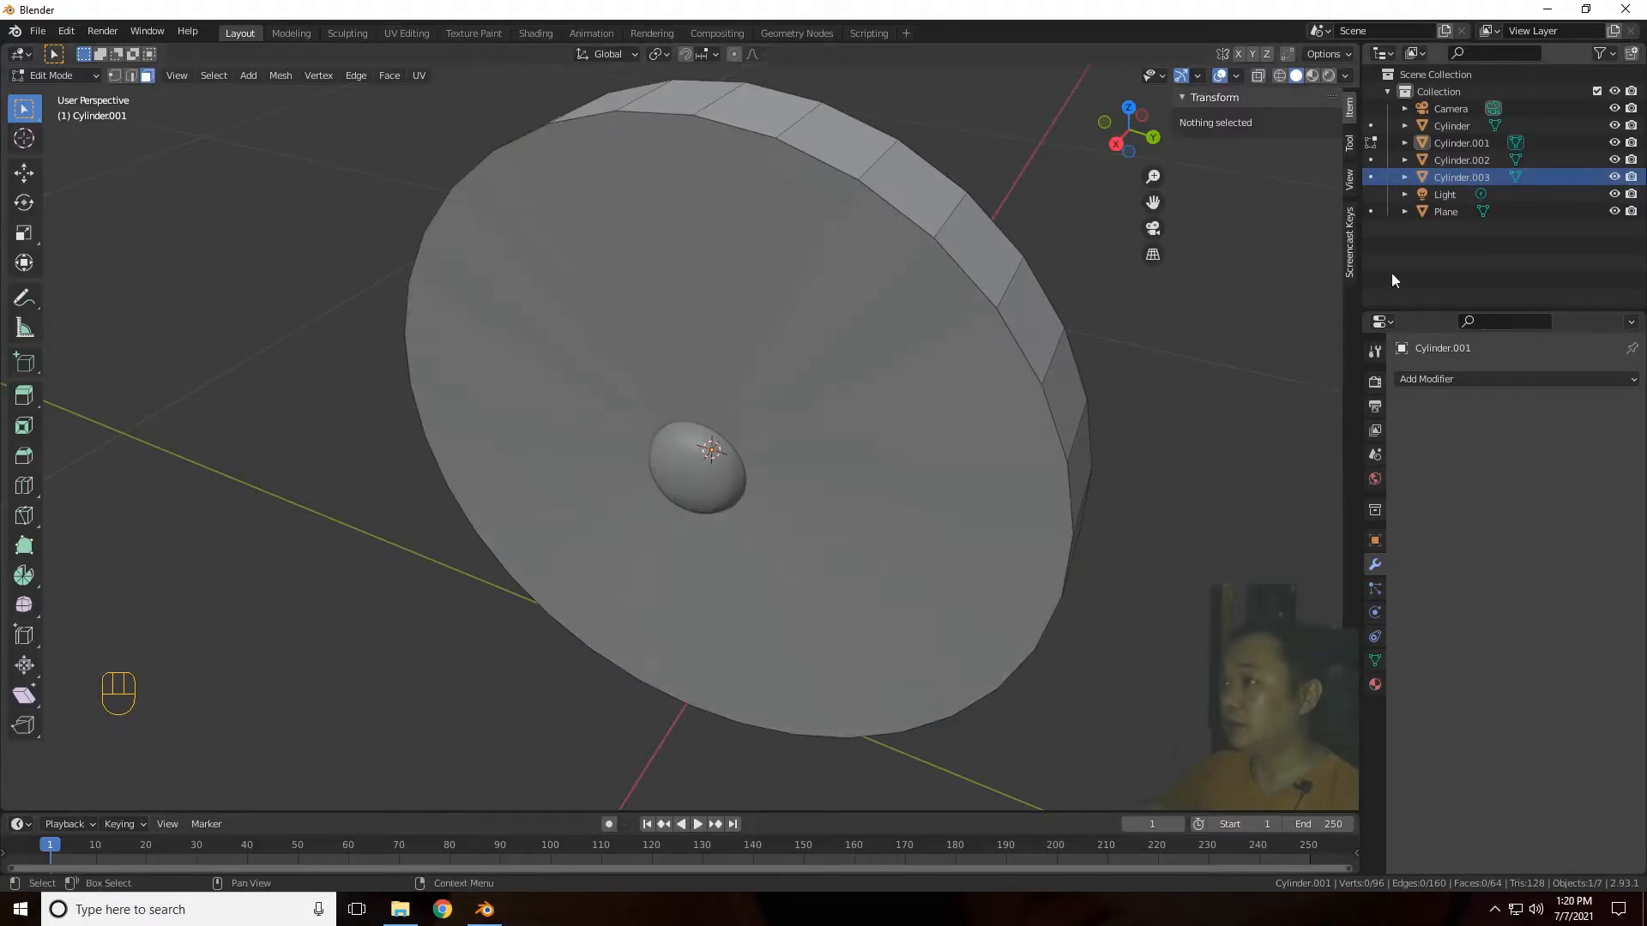
left_click(1509, 243)
key("Tab")
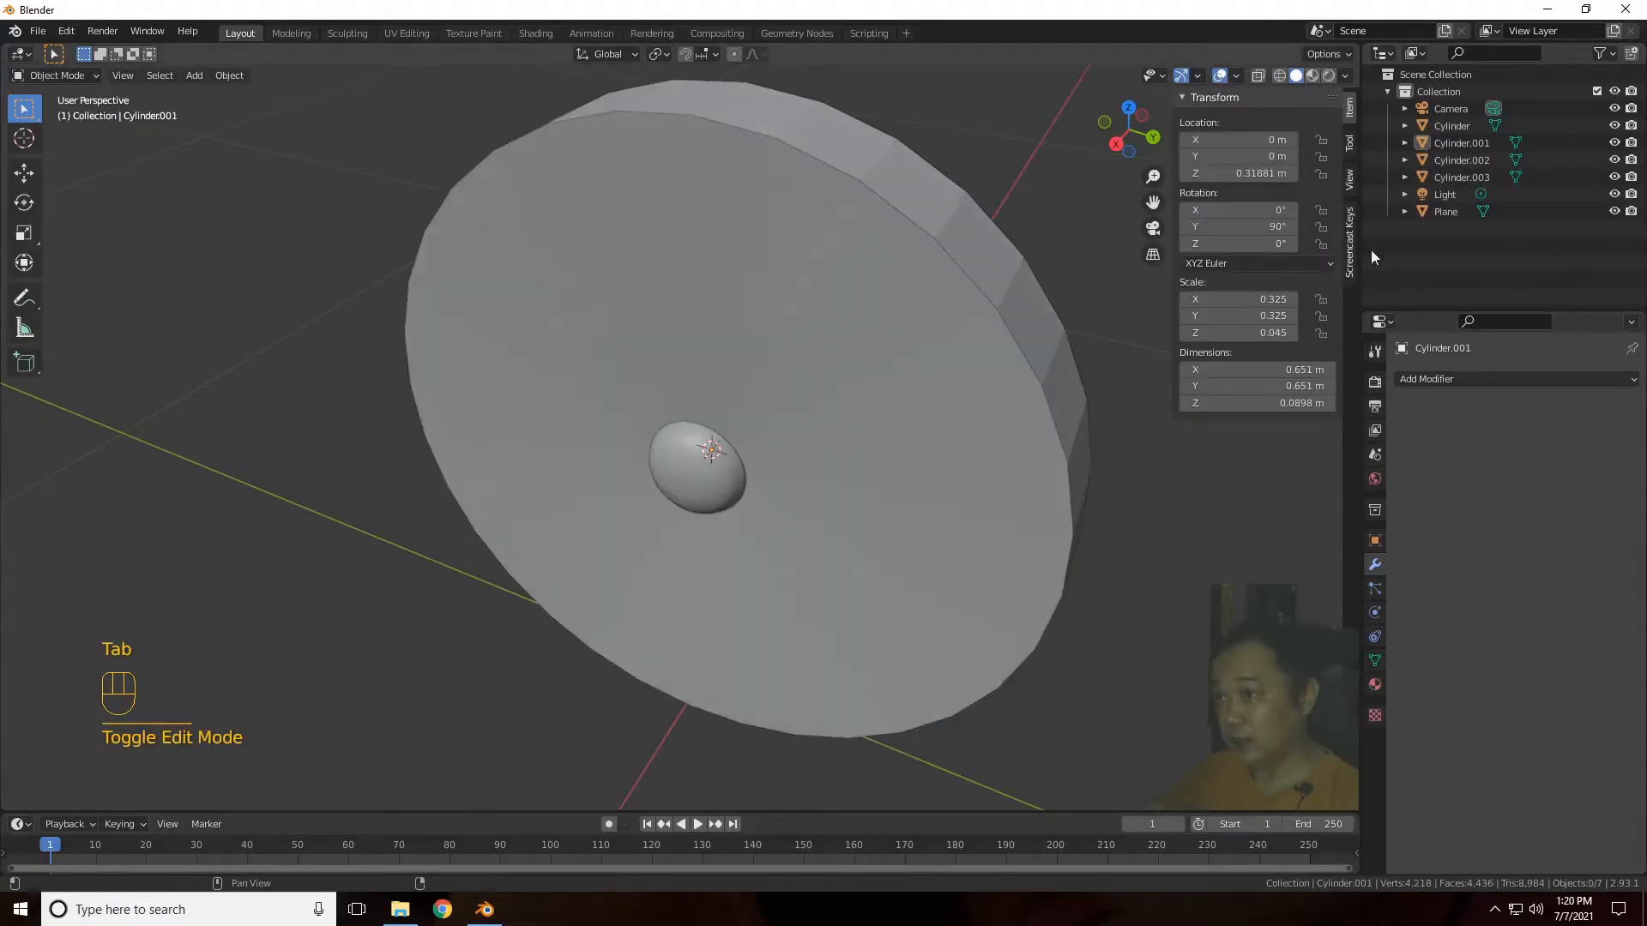
Step: Hide the separated front disc from within its Edit Mode and select the outer ring object
left_click(1550, 177)
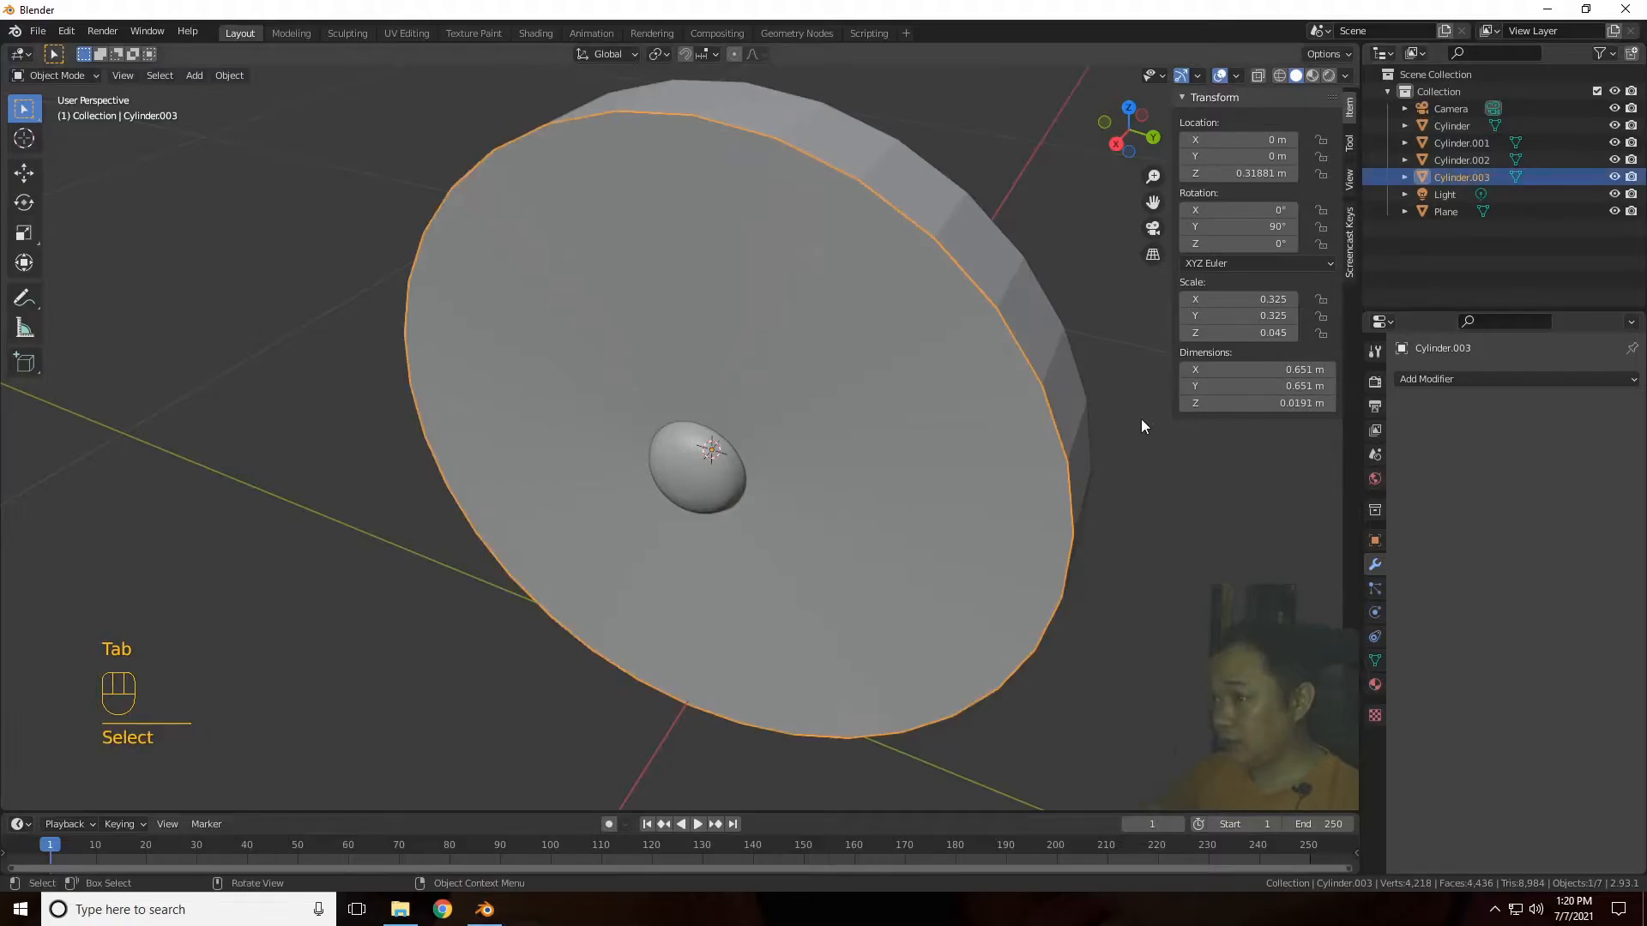
left_click_drag(1122, 175, 1112, 179)
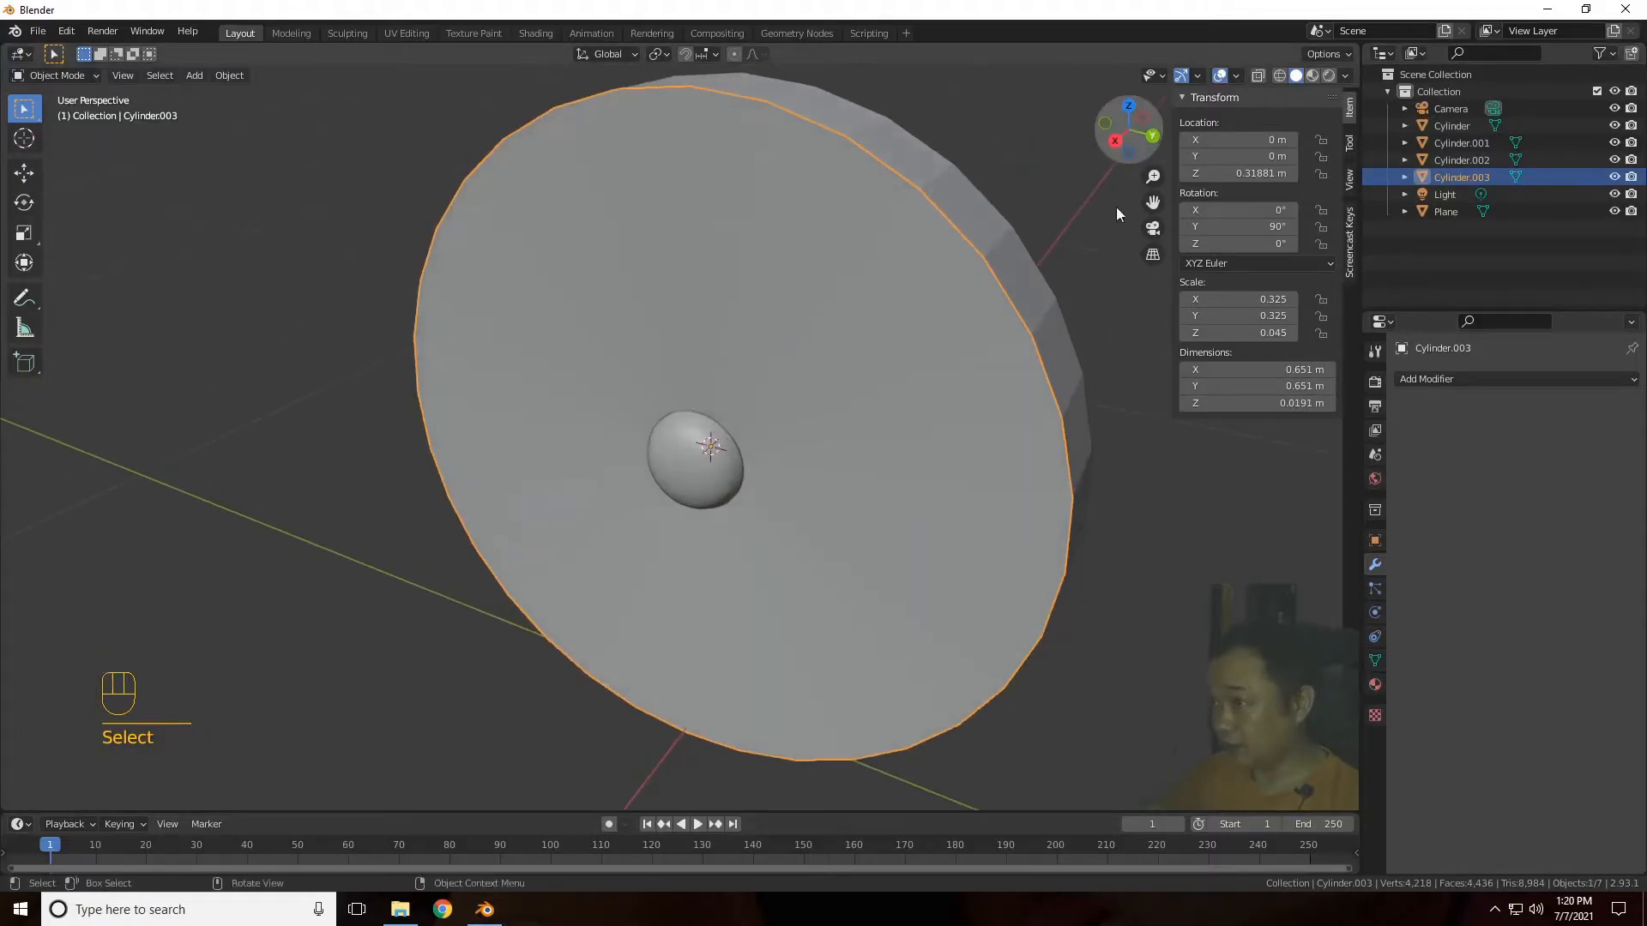
key("Tab")
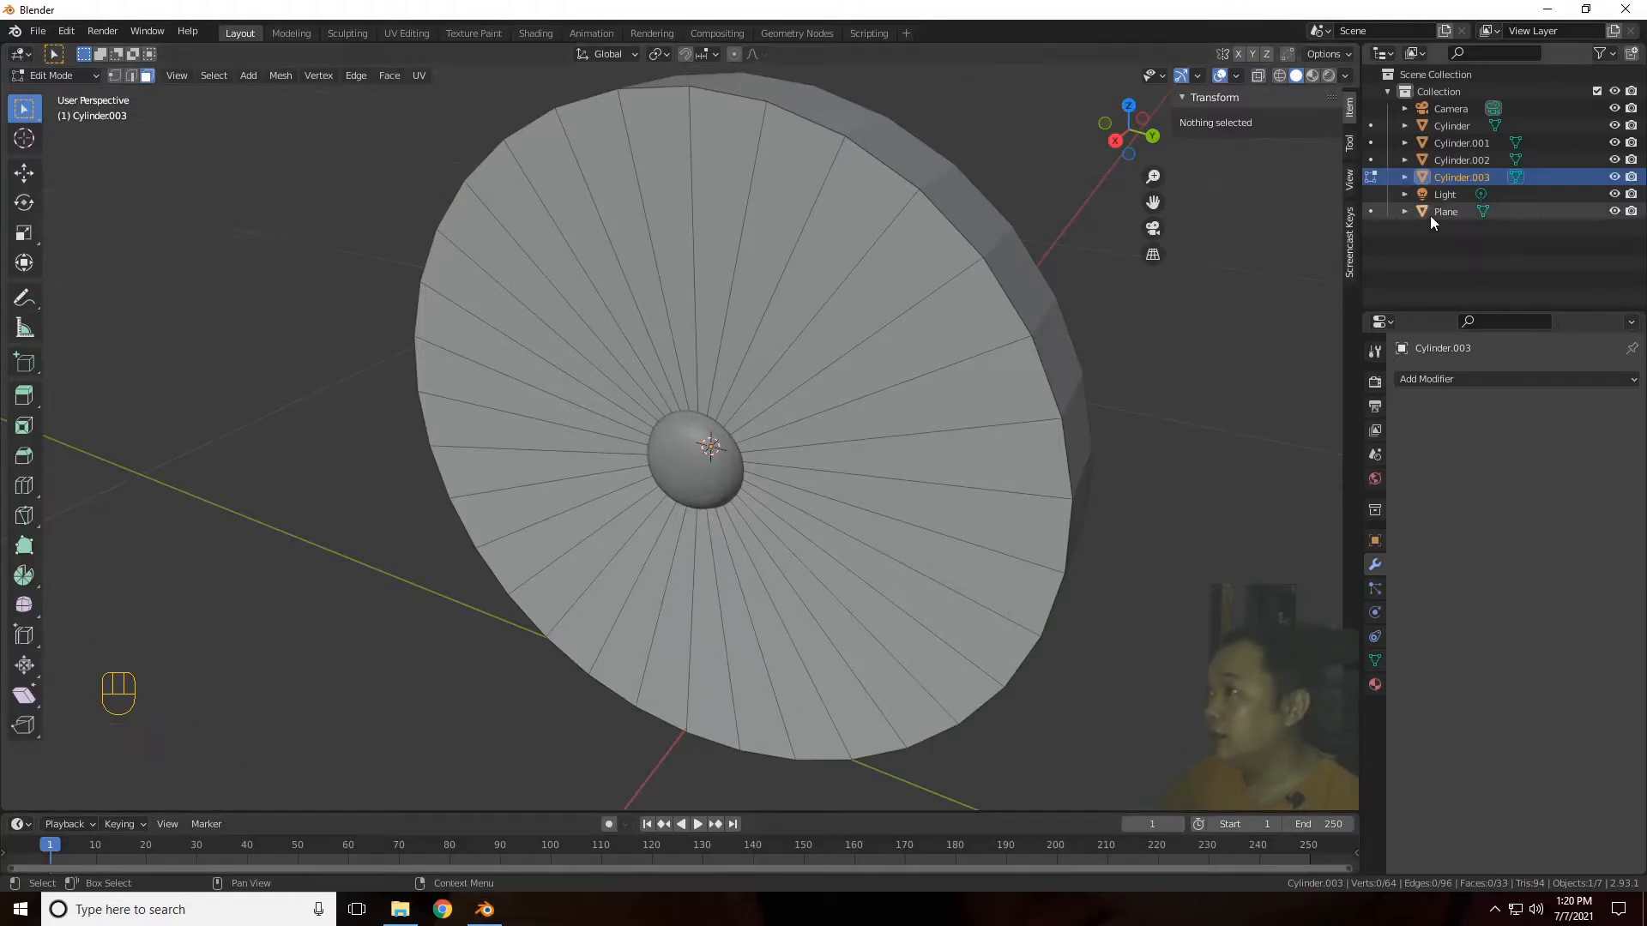
left_click(1615, 176)
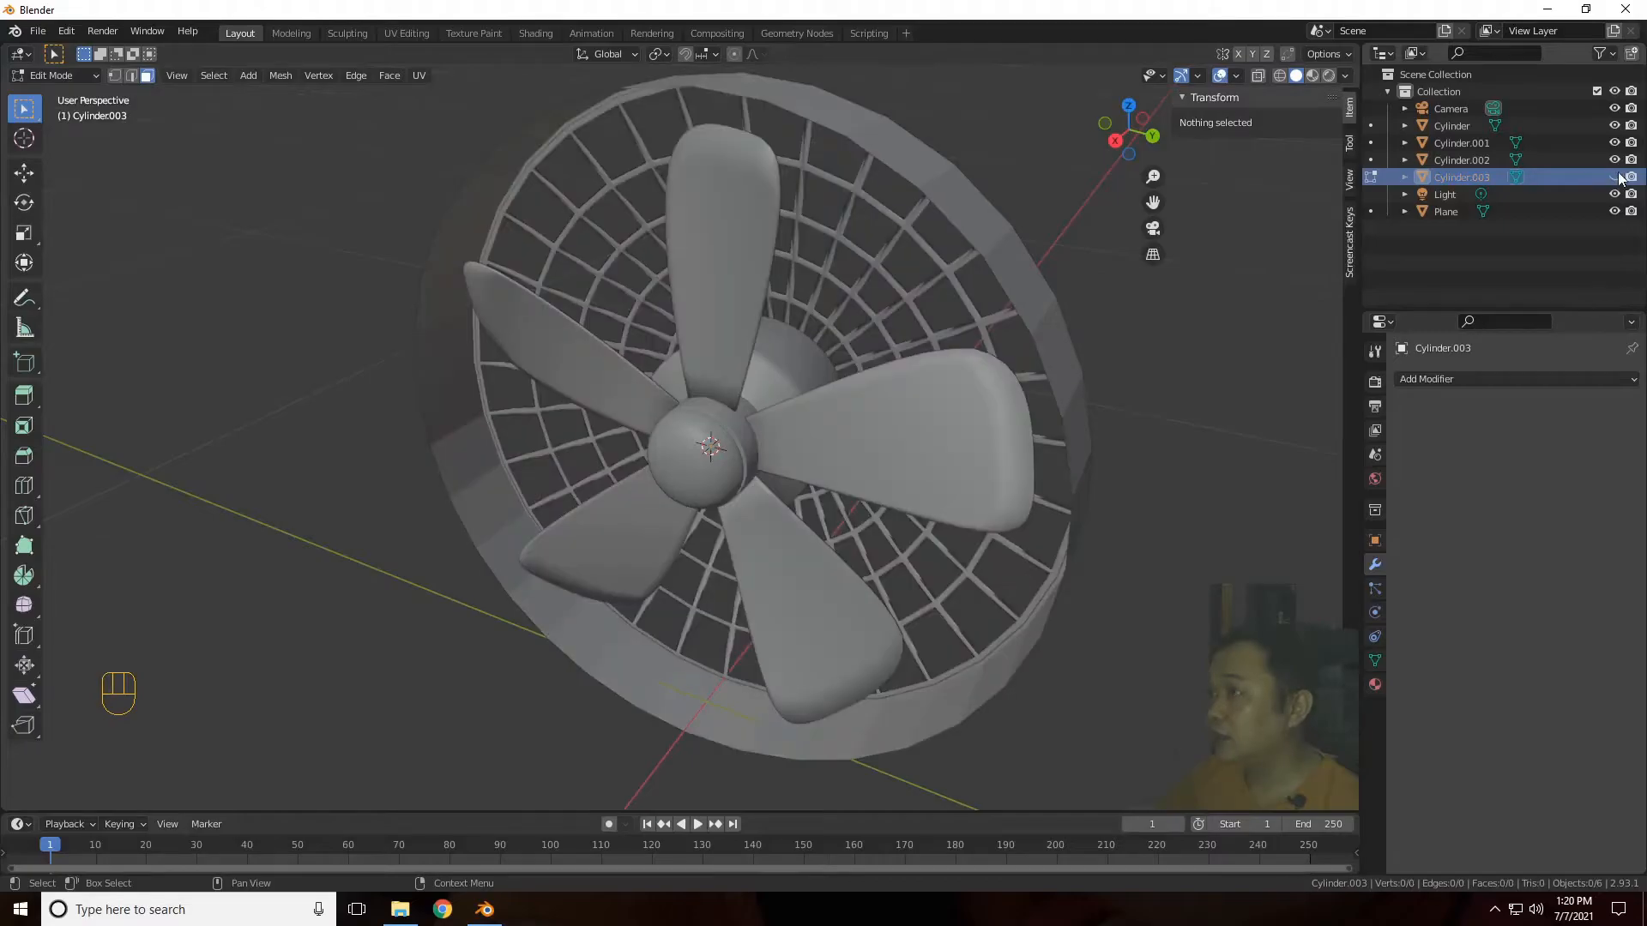
left_click(1580, 161)
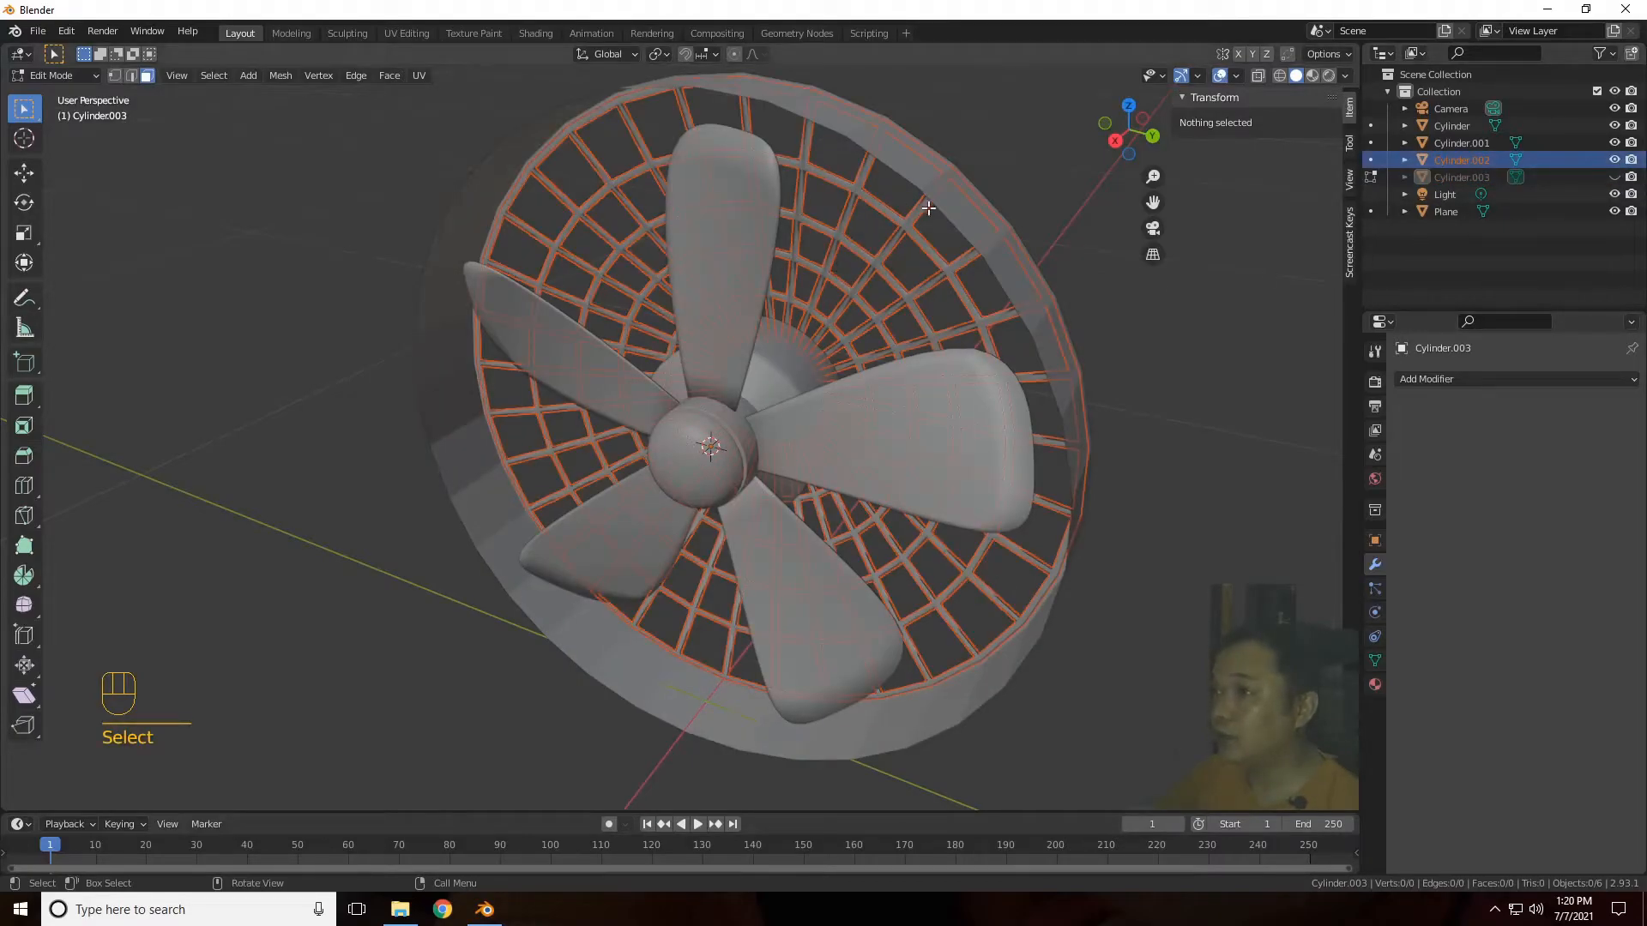
left_click(1566, 143)
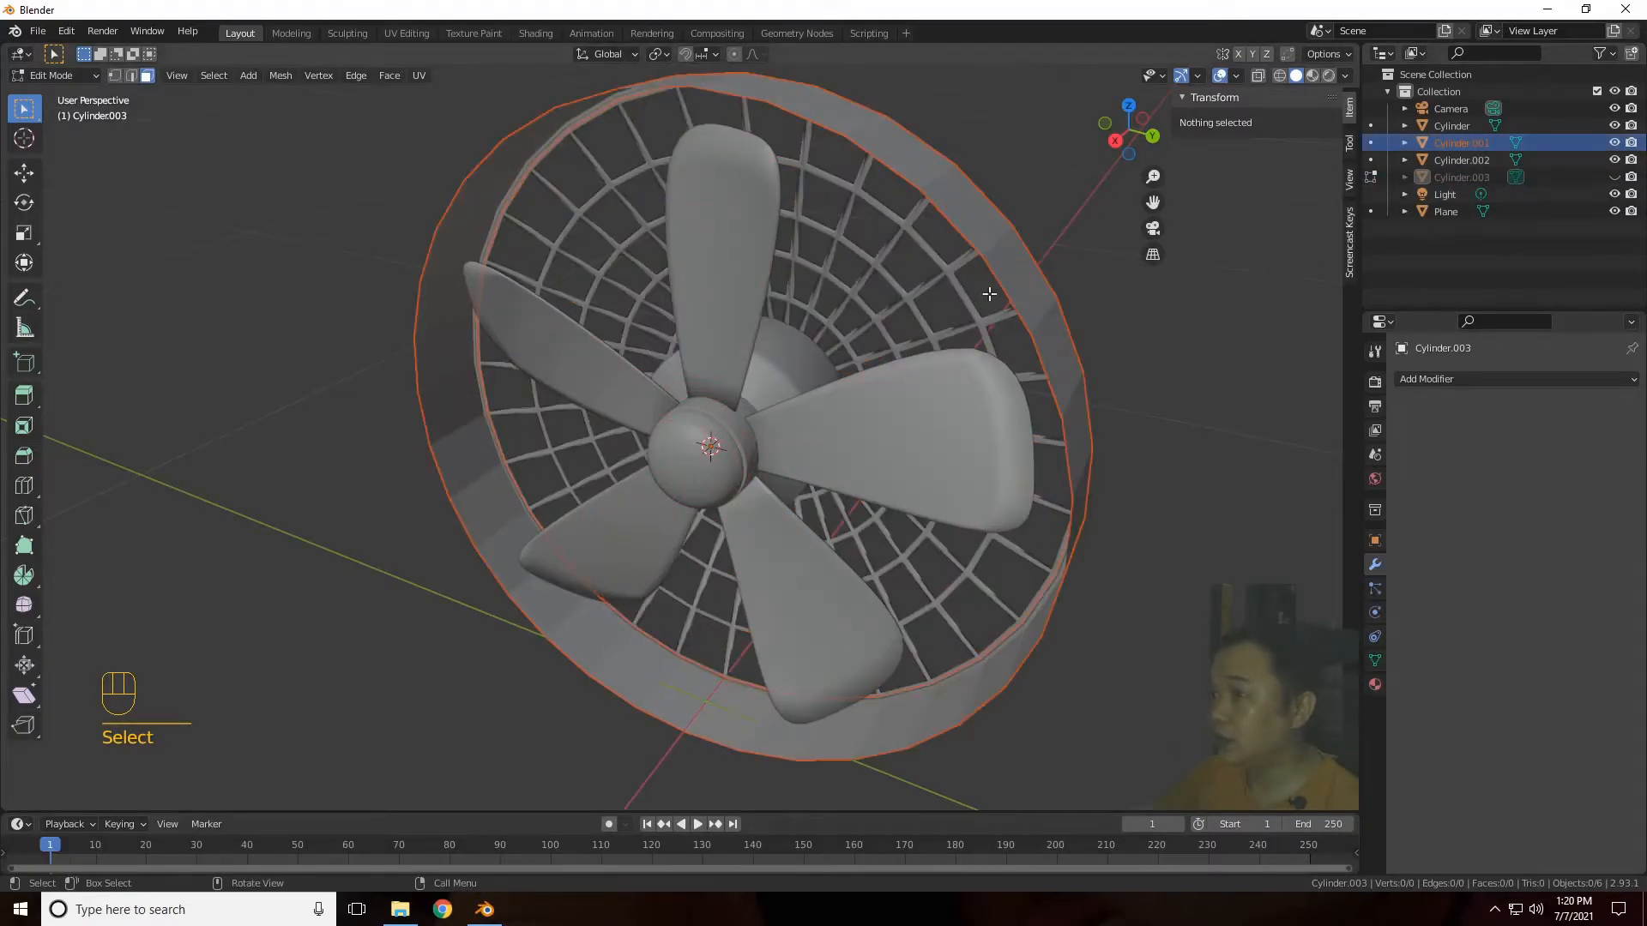
right_click(1070, 362)
left_click(1055, 363)
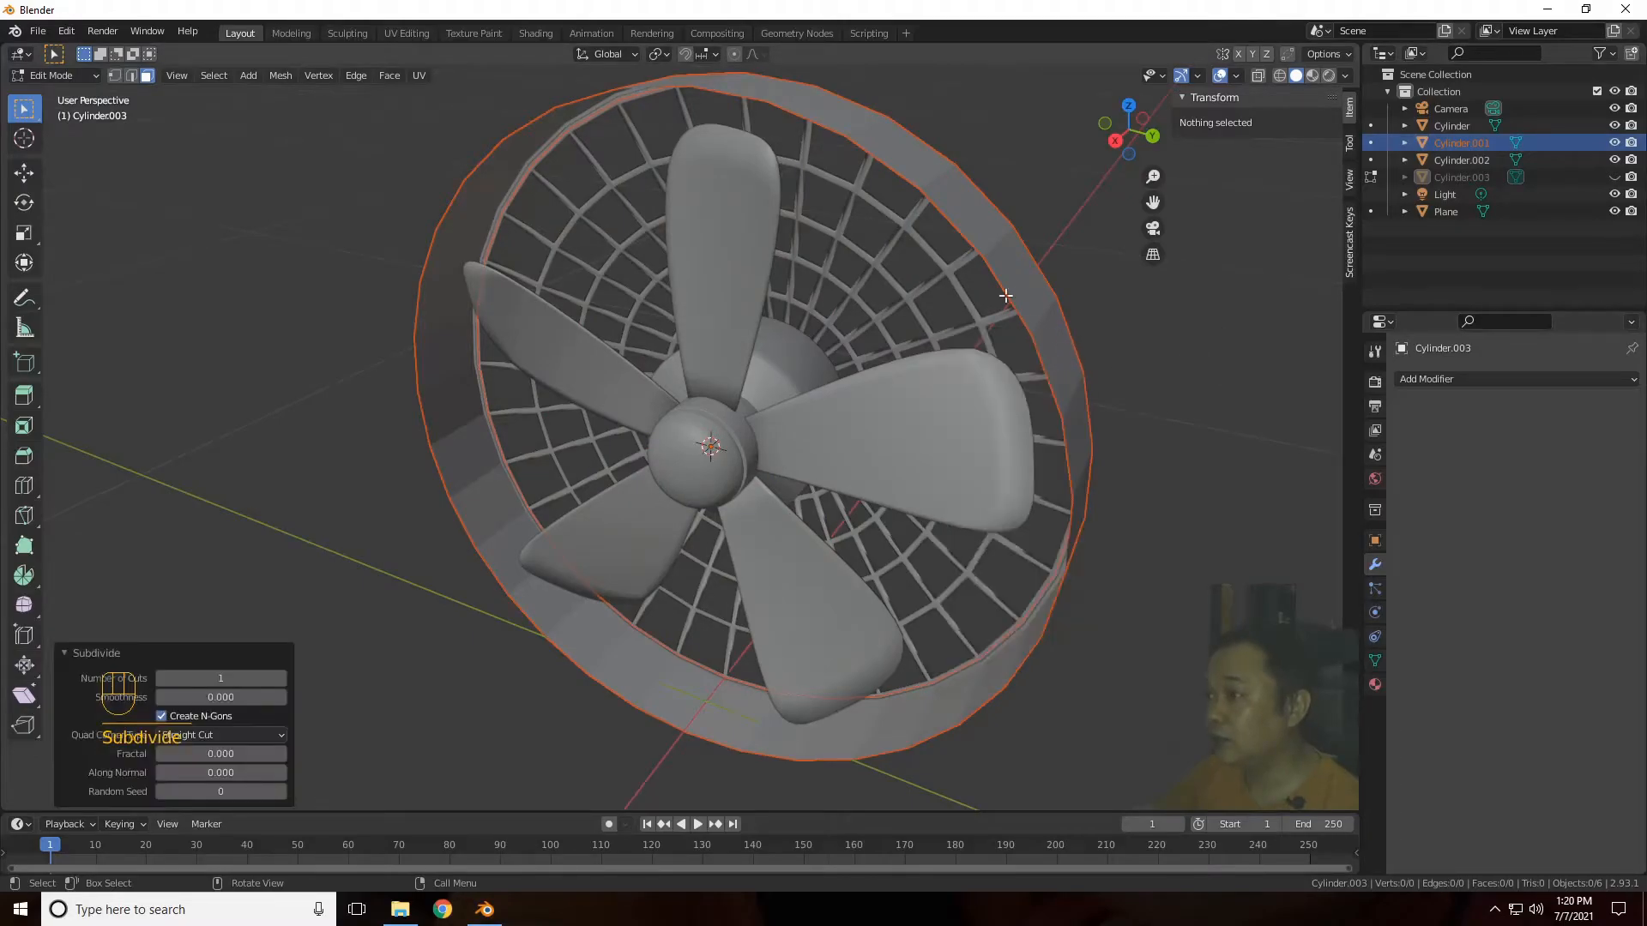
key("ctrl+z")
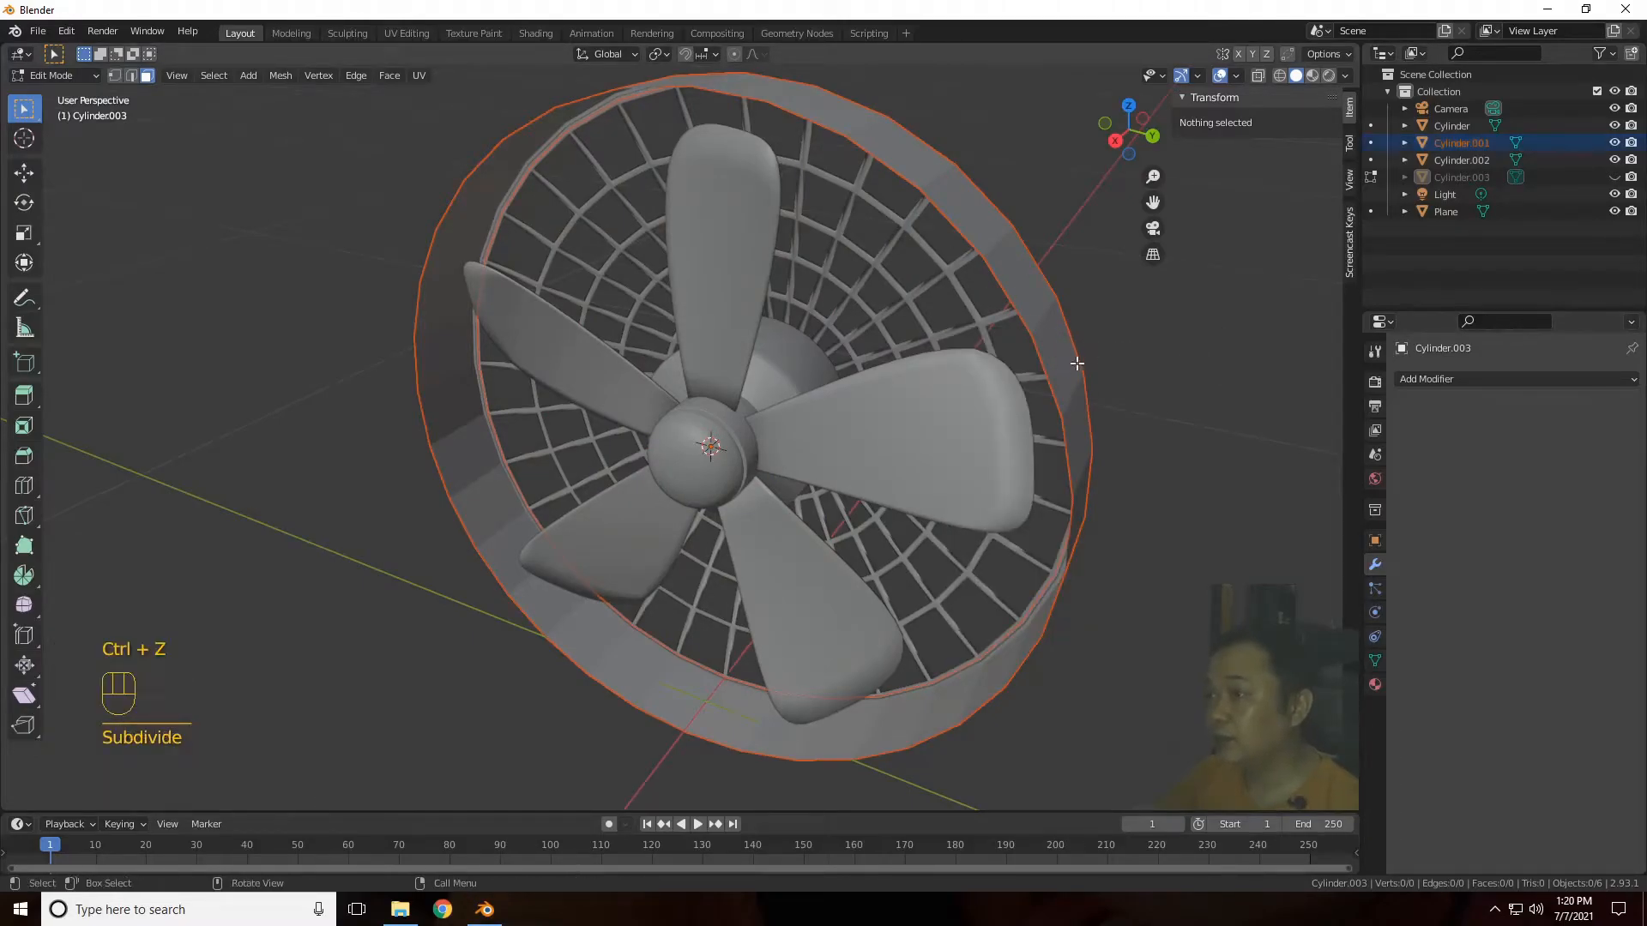
Step: Return to Object Mode and shade the outer ring smooth
key("Tab")
right_click(1055, 369)
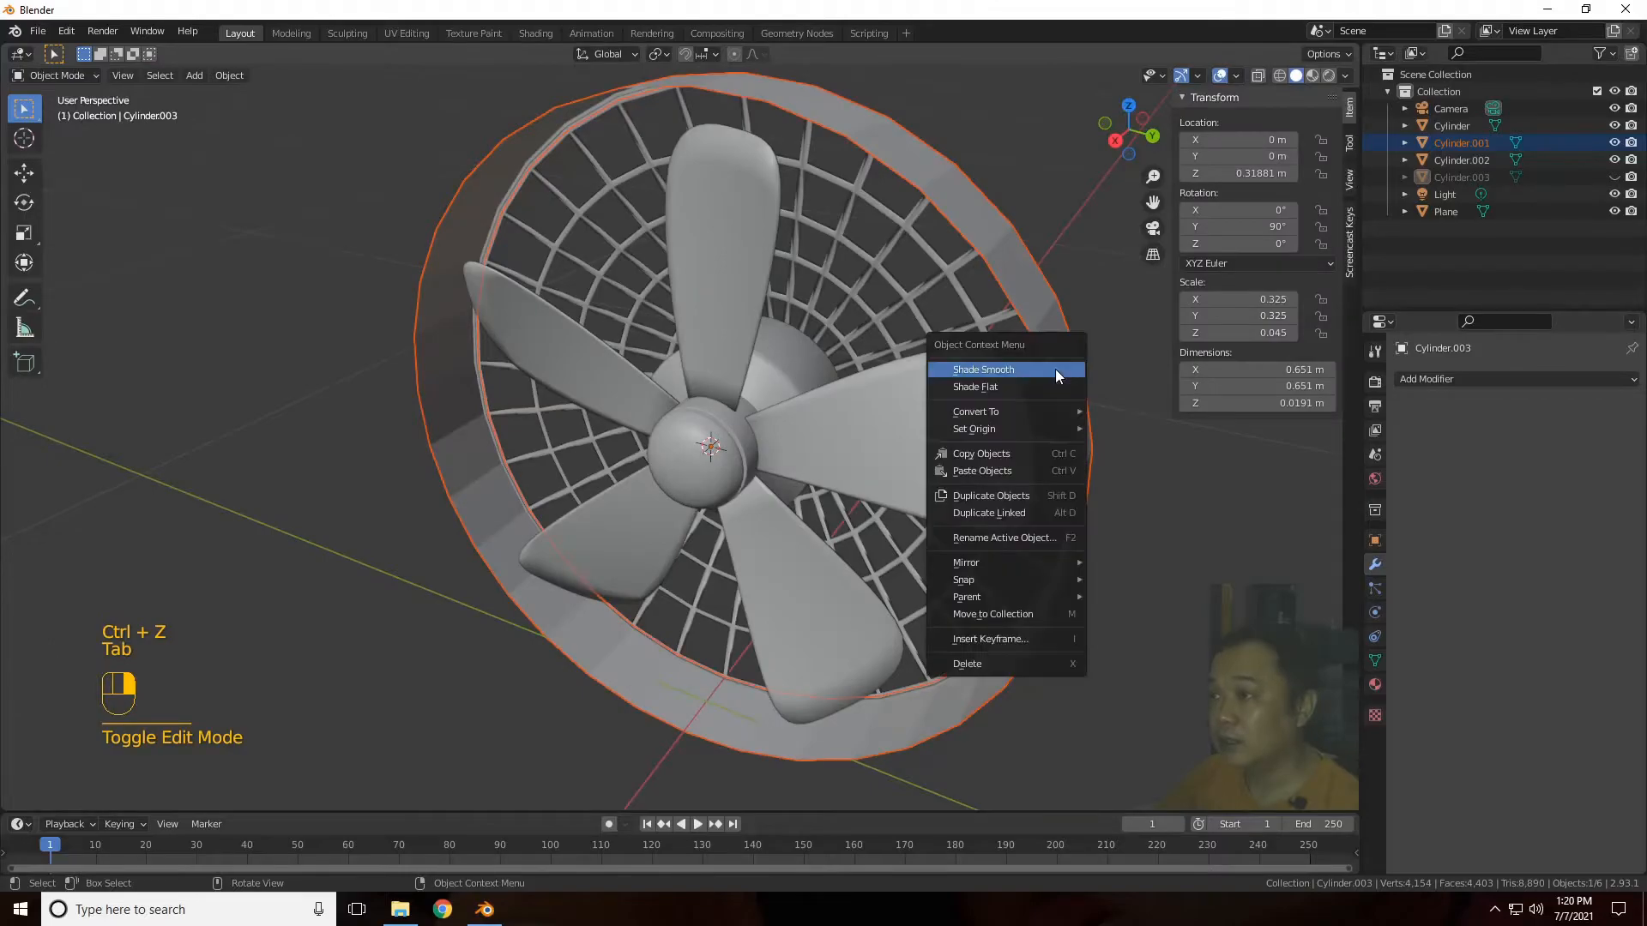
left_click(1055, 370)
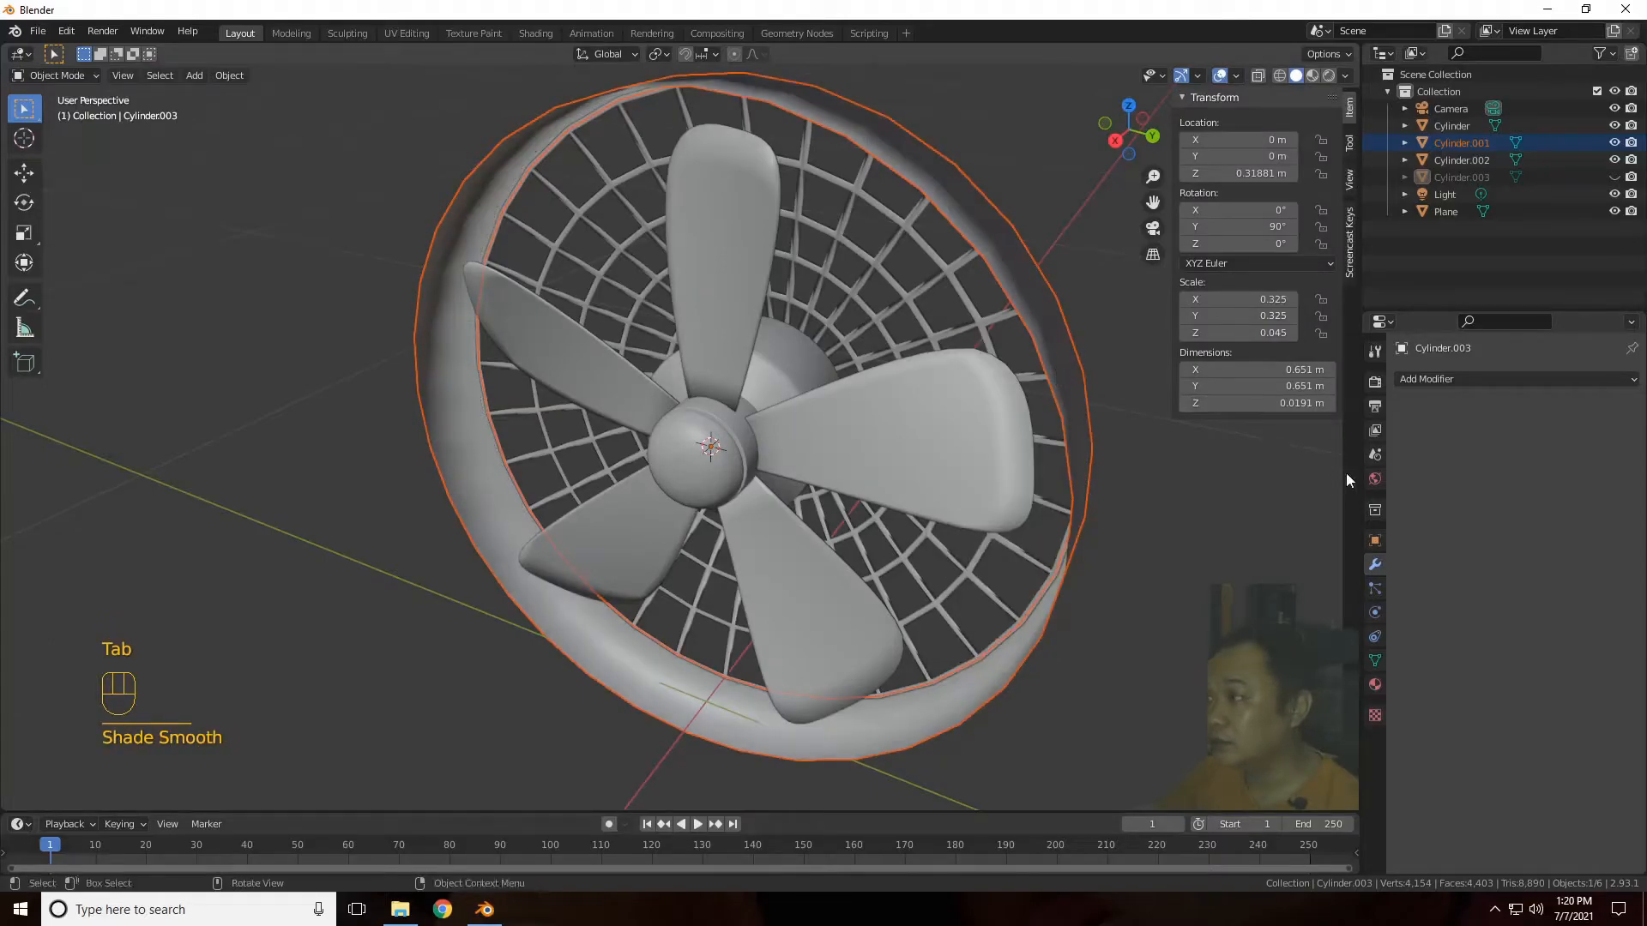
Step: Try adding a Solidify modifier to the hidden front disc object
left_click(1501, 380)
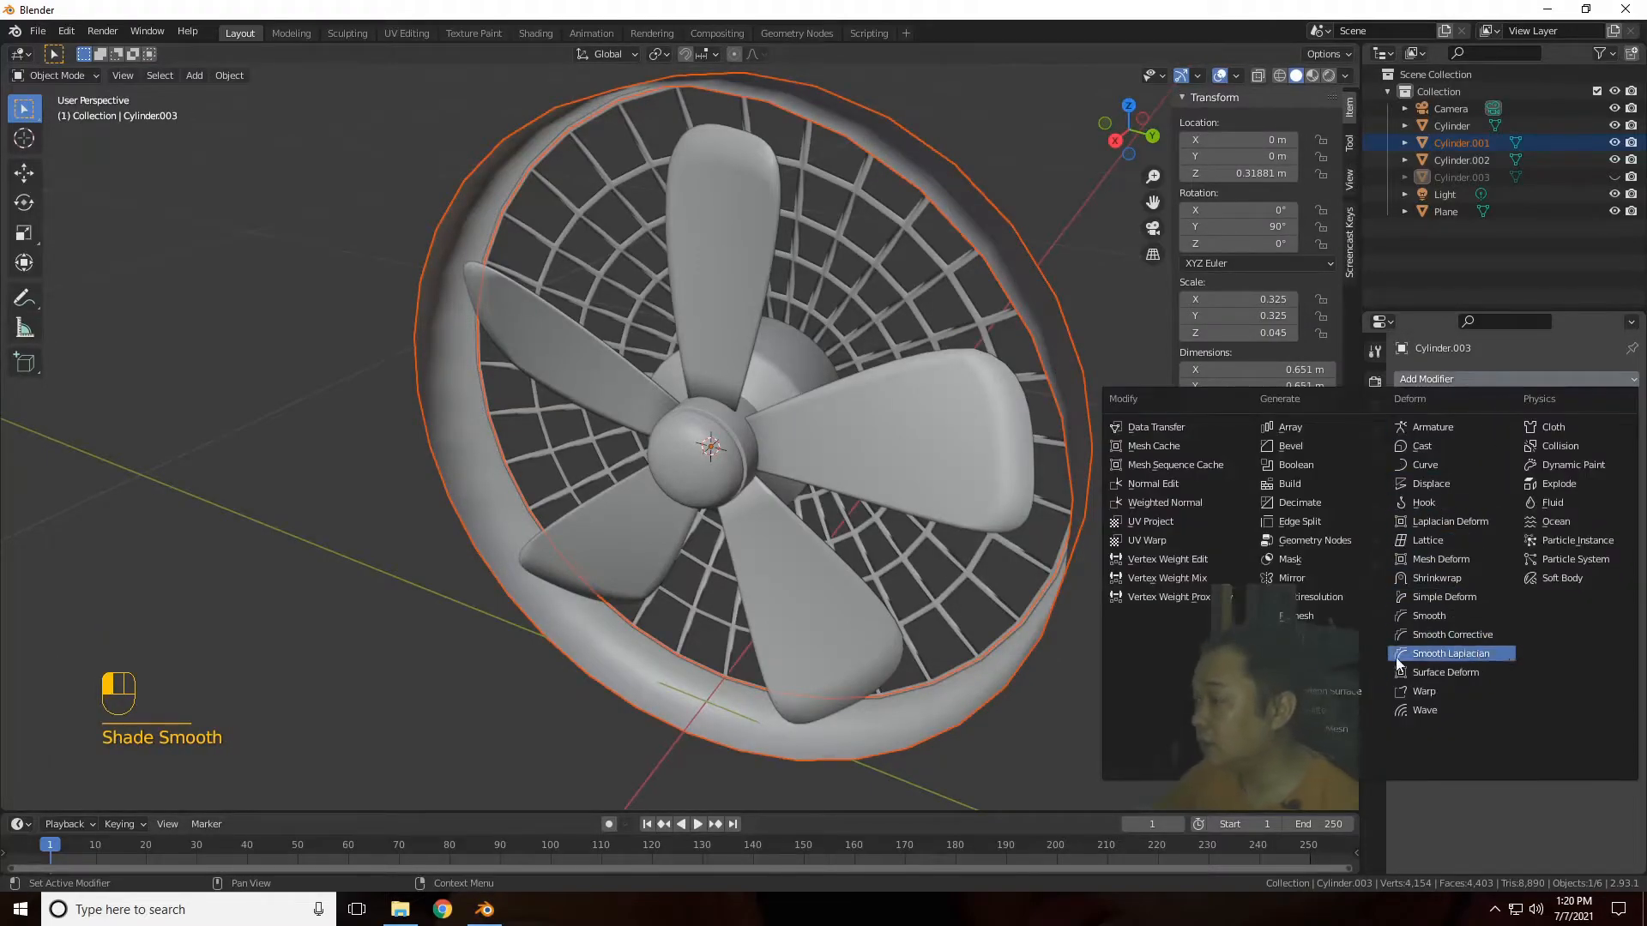
left_click(1312, 671)
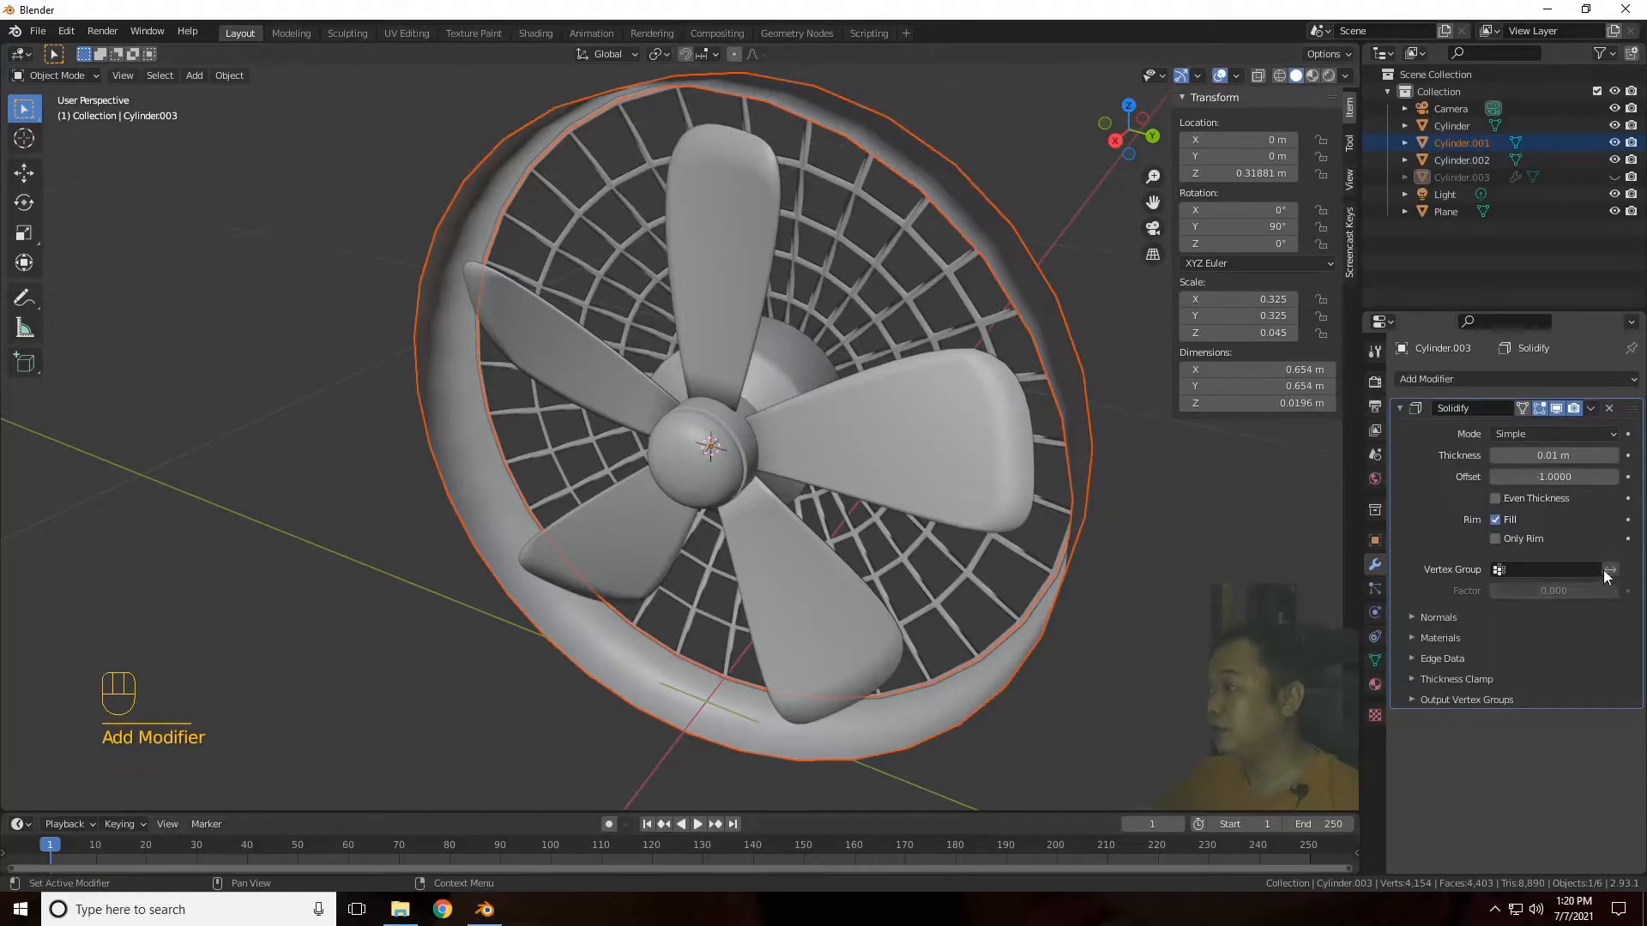
left_click_drag(1126, 148, 1089, 142)
Step: Try flat shading on the selected outer ring
right_click(983, 675)
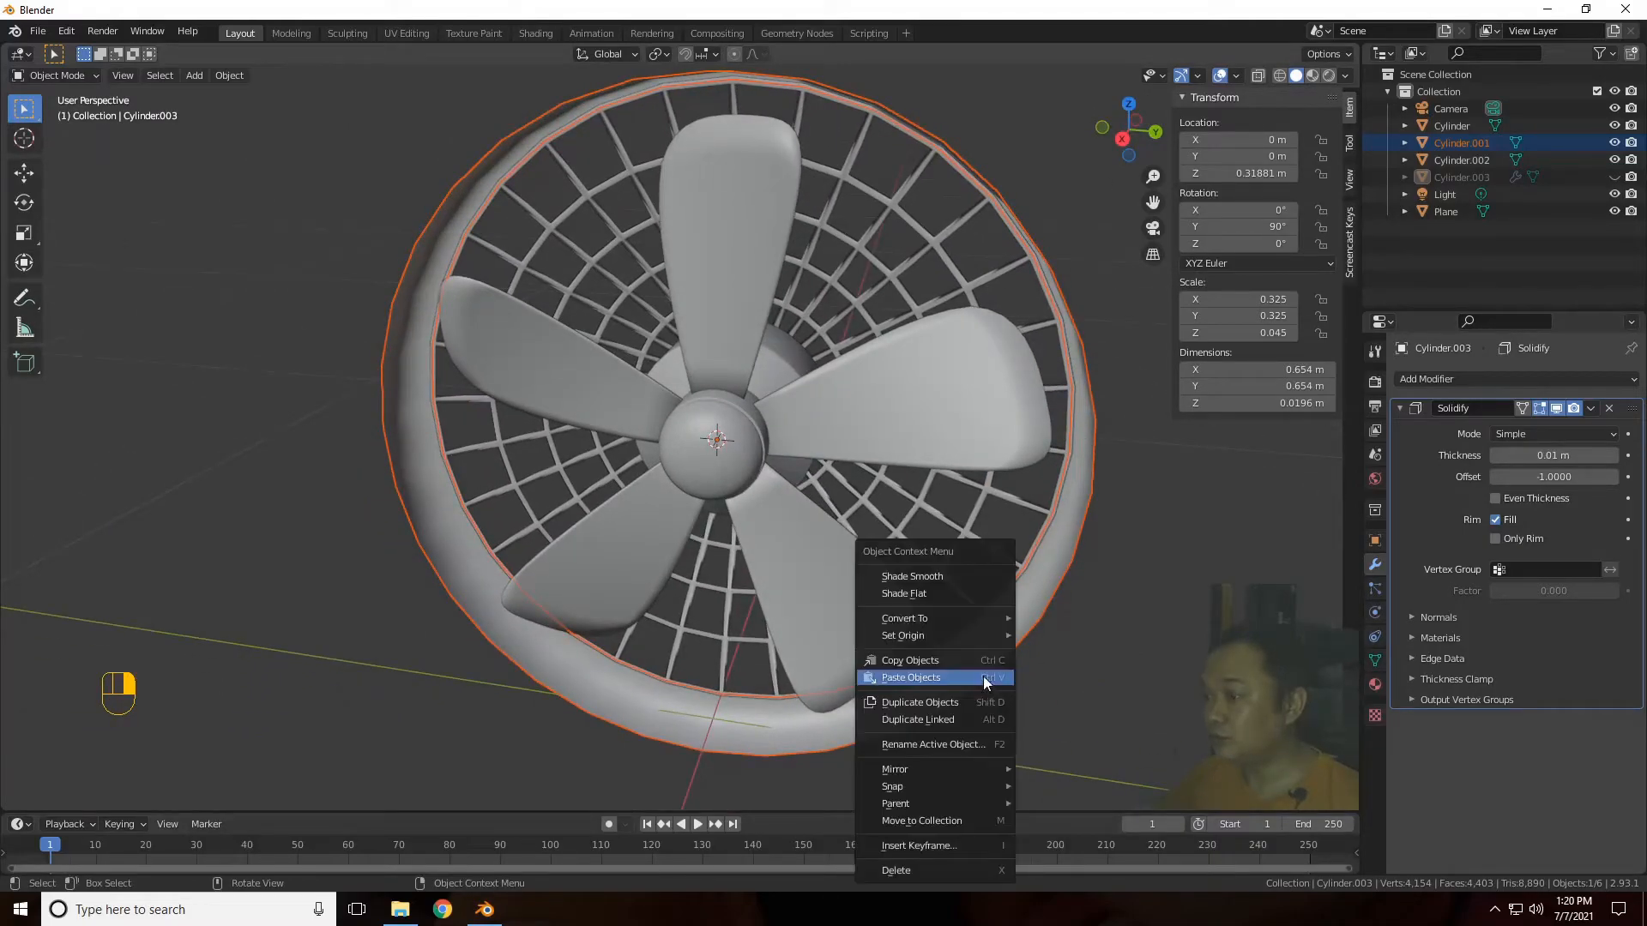
left_click(980, 599)
scroll(1131, 605, "up", 2)
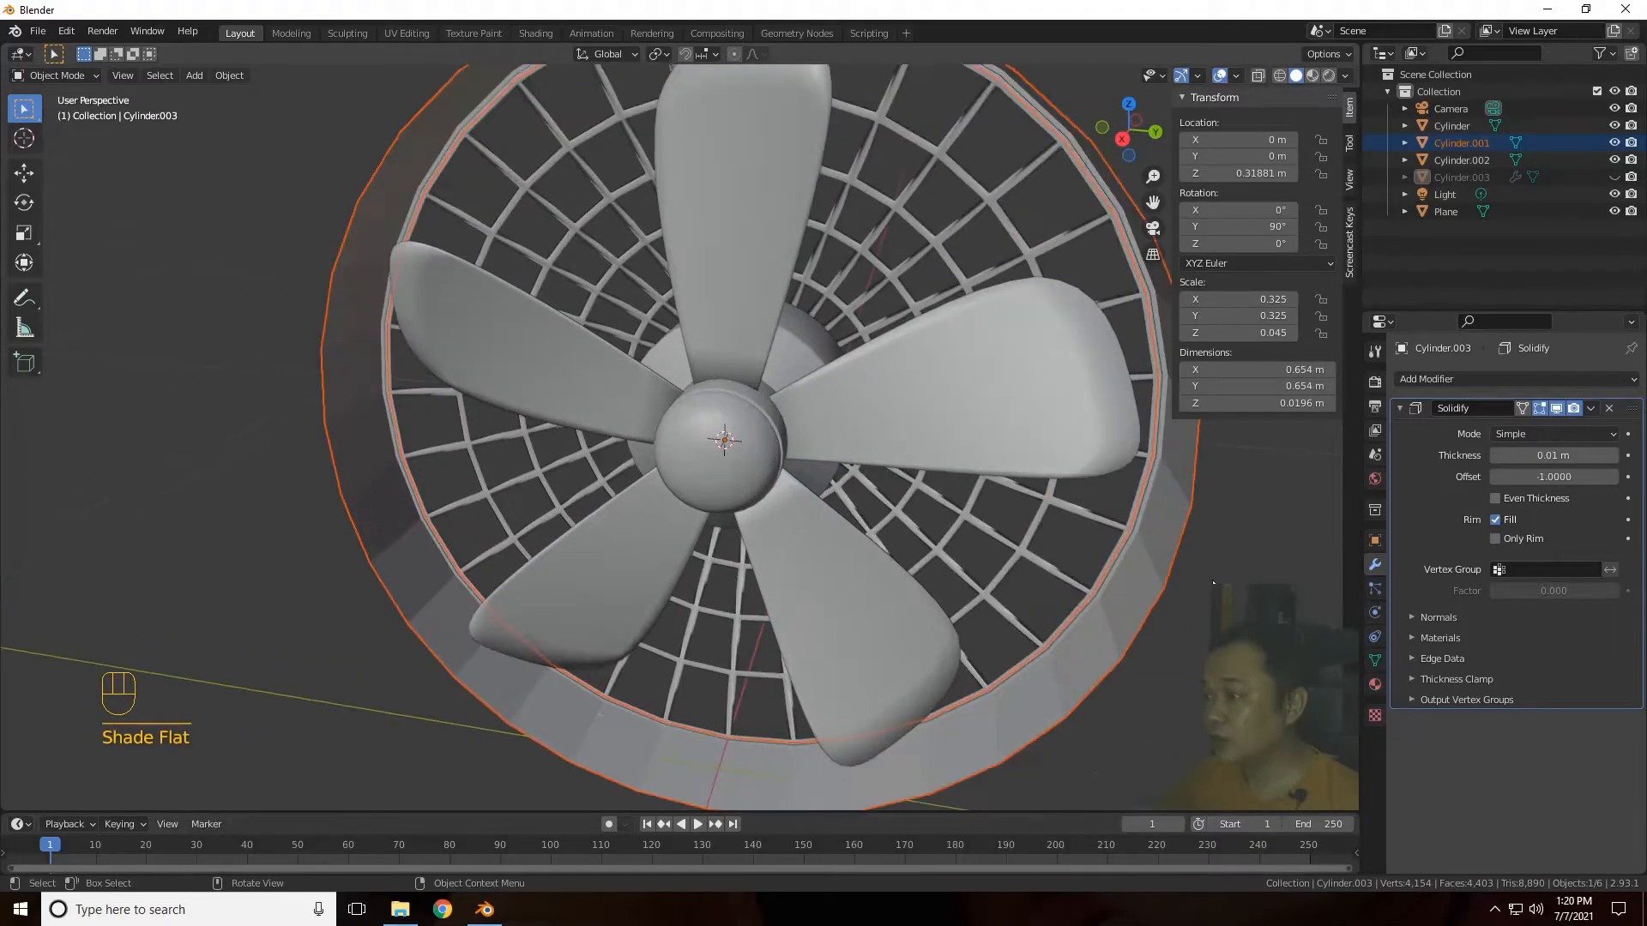
left_click_drag(1153, 200, 932, 286)
Step: Try a Solidify thickness of 0.09 m on the hidden front disc and remove the modifier from it
left_click_drag(1609, 461, 1634, 461)
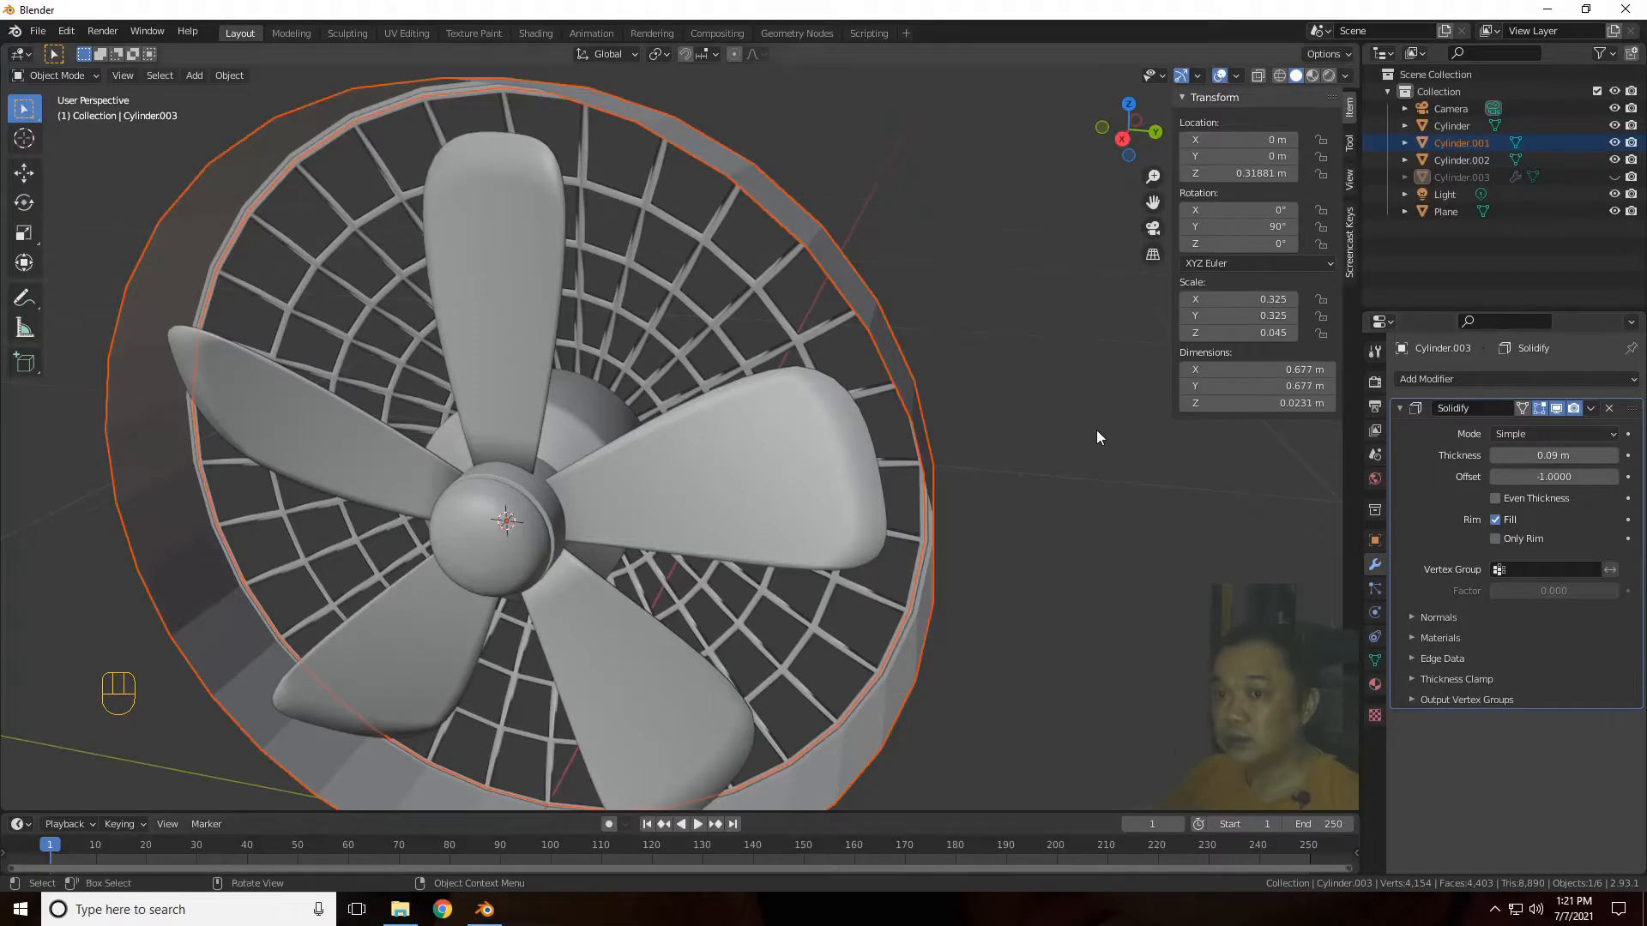
scroll(1201, 501, "down", 1)
scroll(1199, 494, "up", 1)
left_click_drag(1125, 129, 1058, 446)
key("Tab")
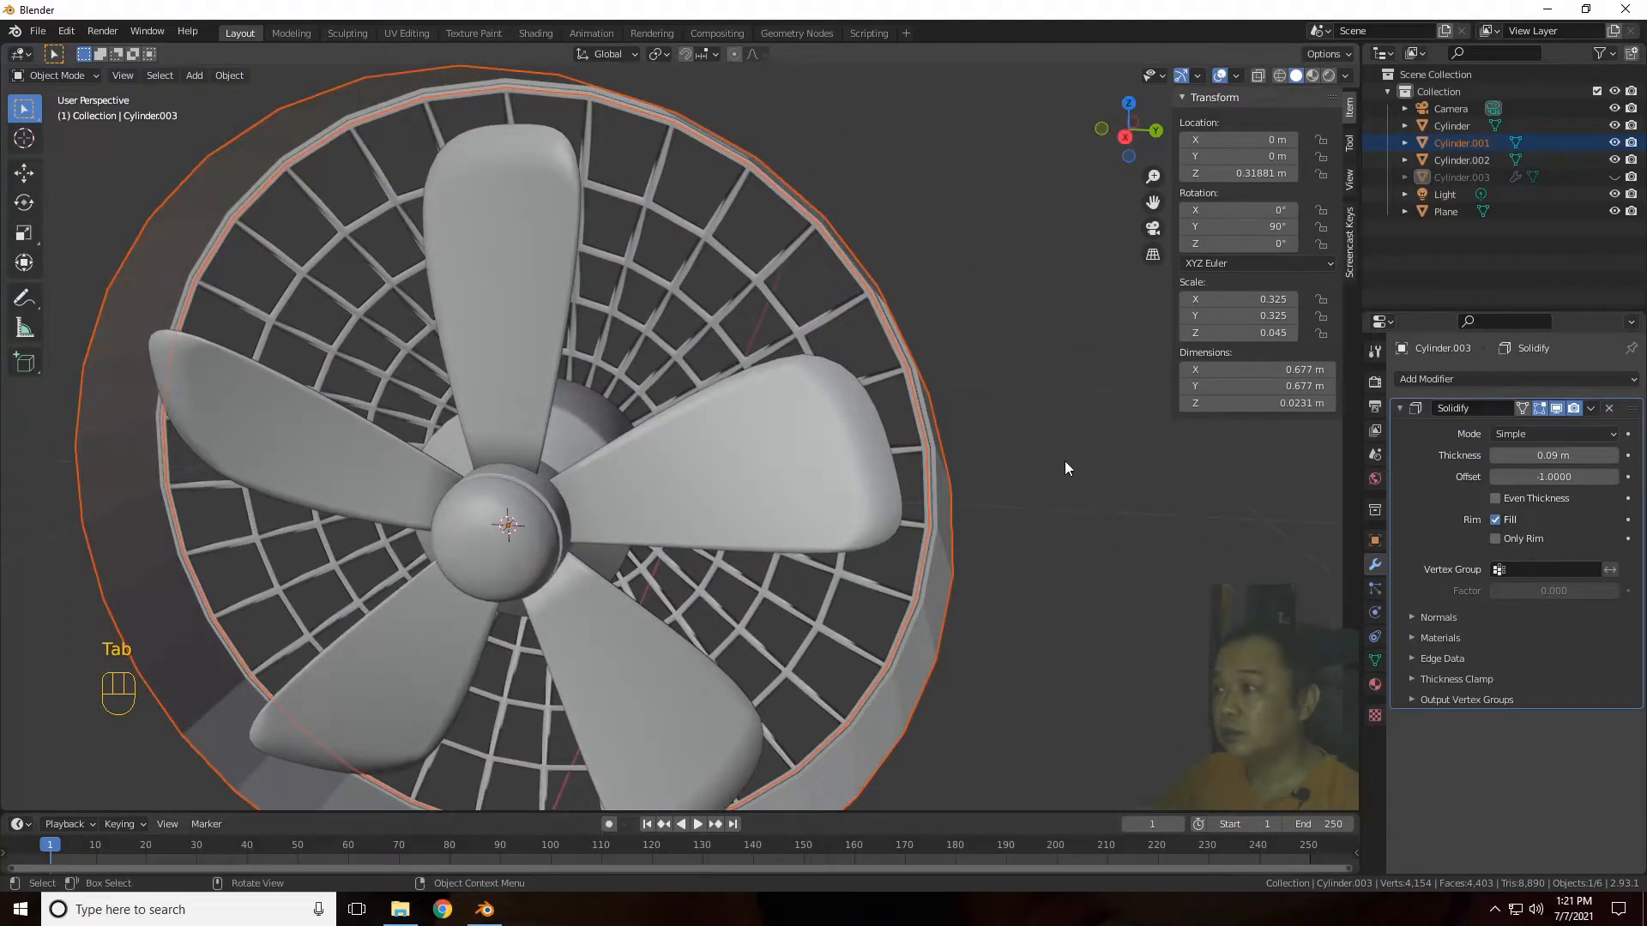
left_click(1610, 409)
Step: Clear the selection, make the outer ring the active object and add a Solidify modifier to it
left_click(1010, 444)
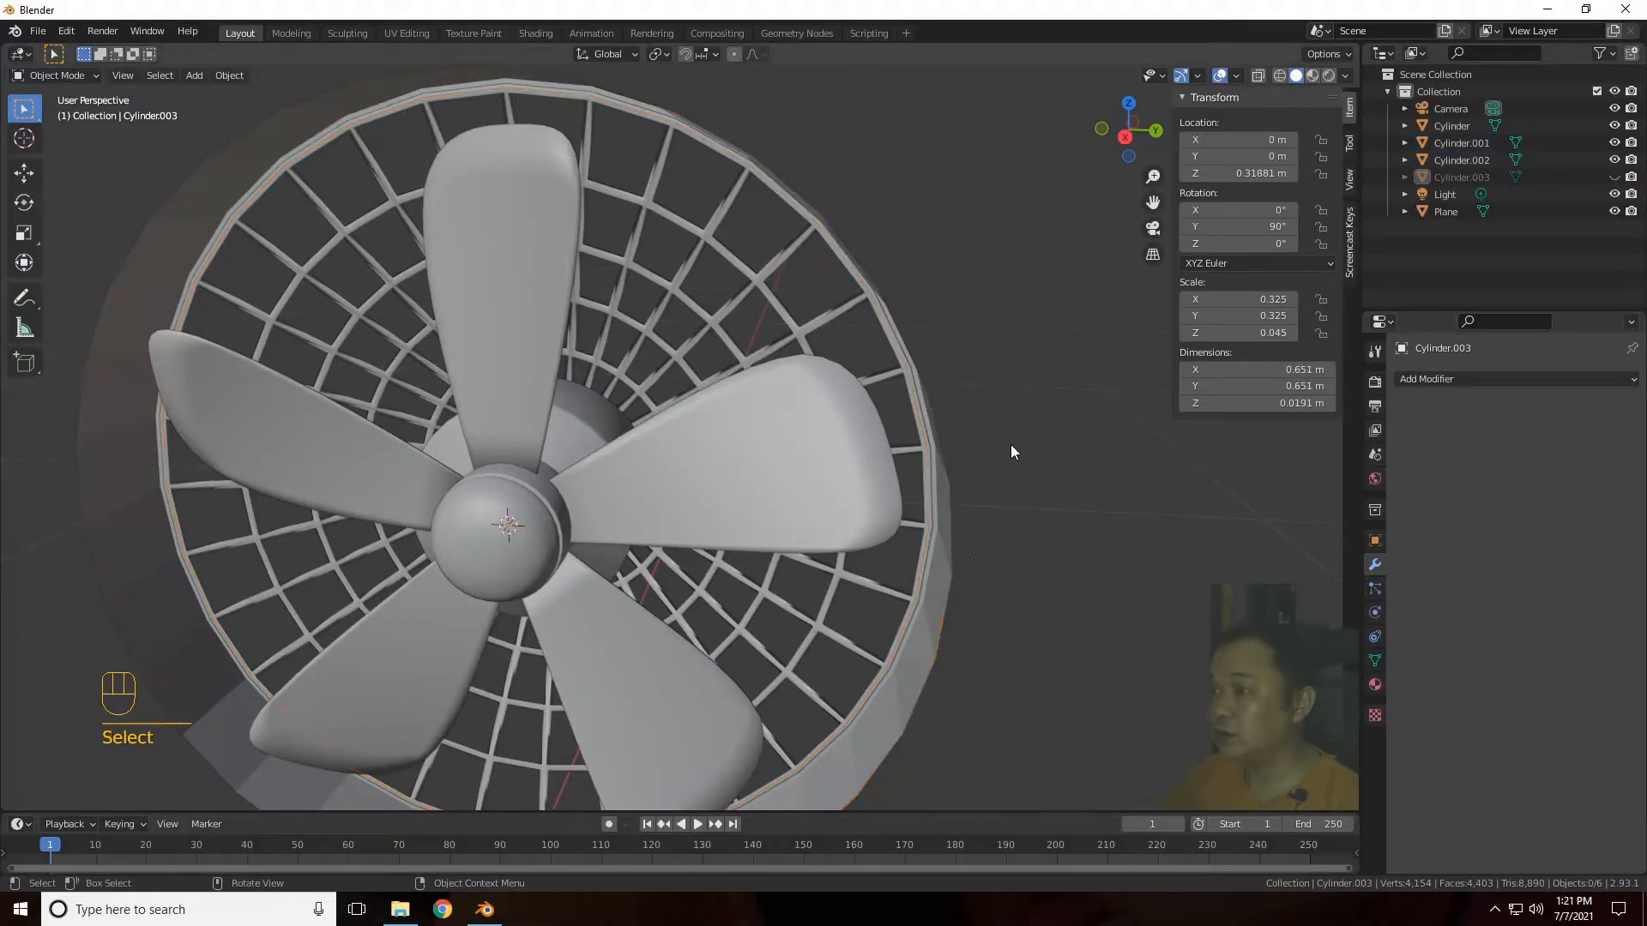
left_click(944, 574)
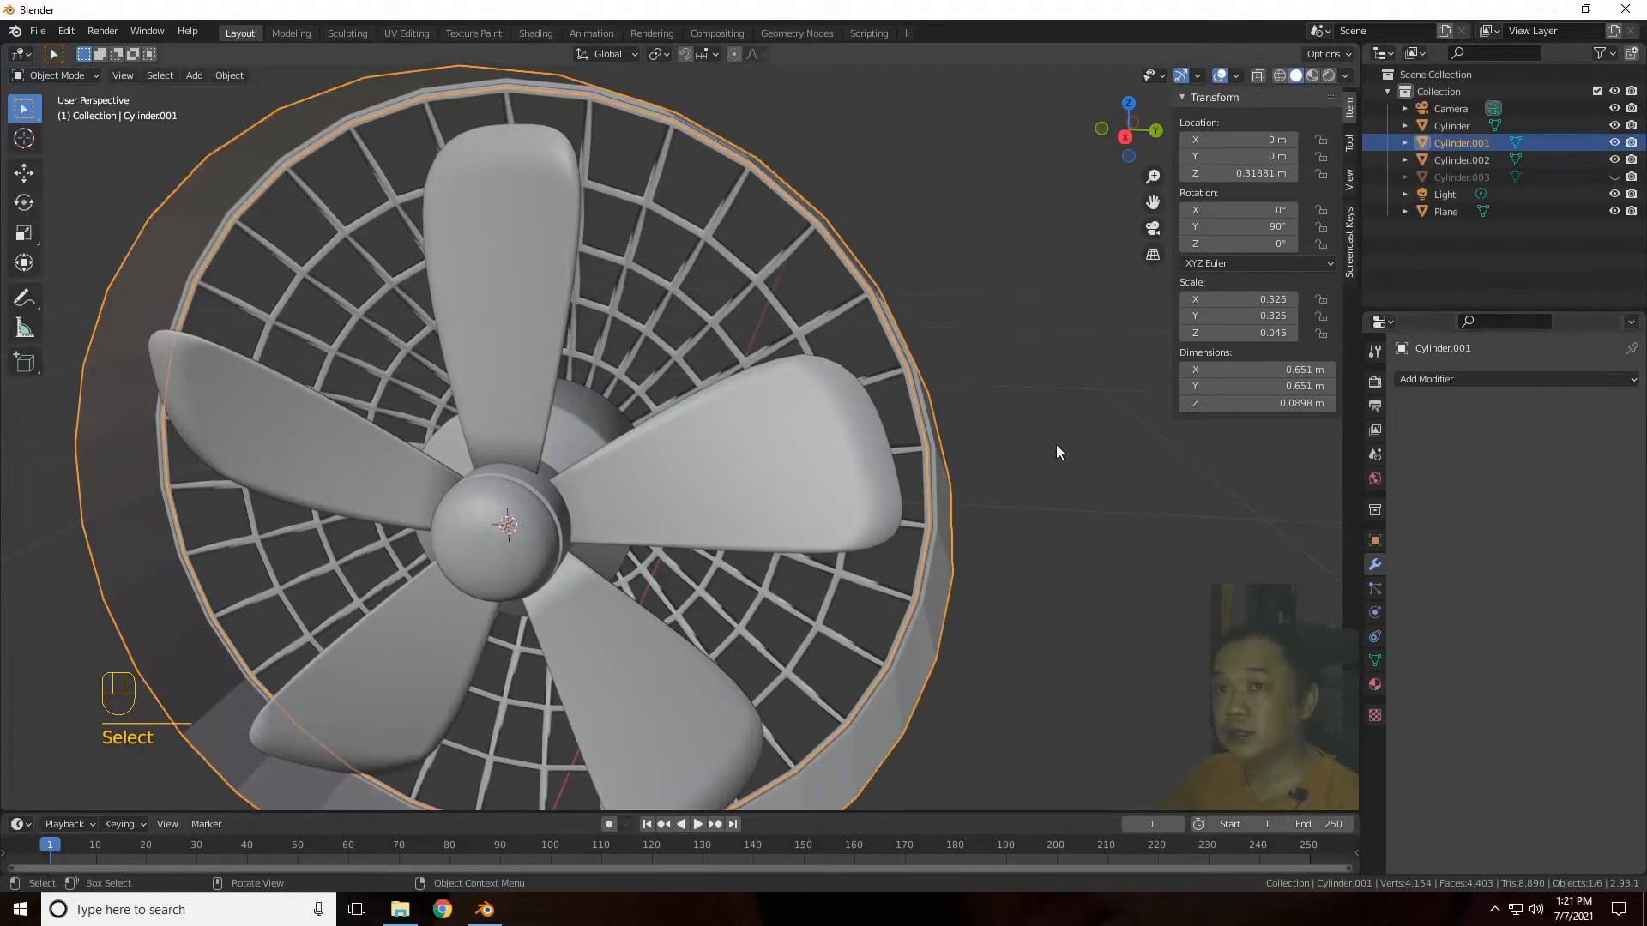
left_click_drag(1149, 131, 1089, 139)
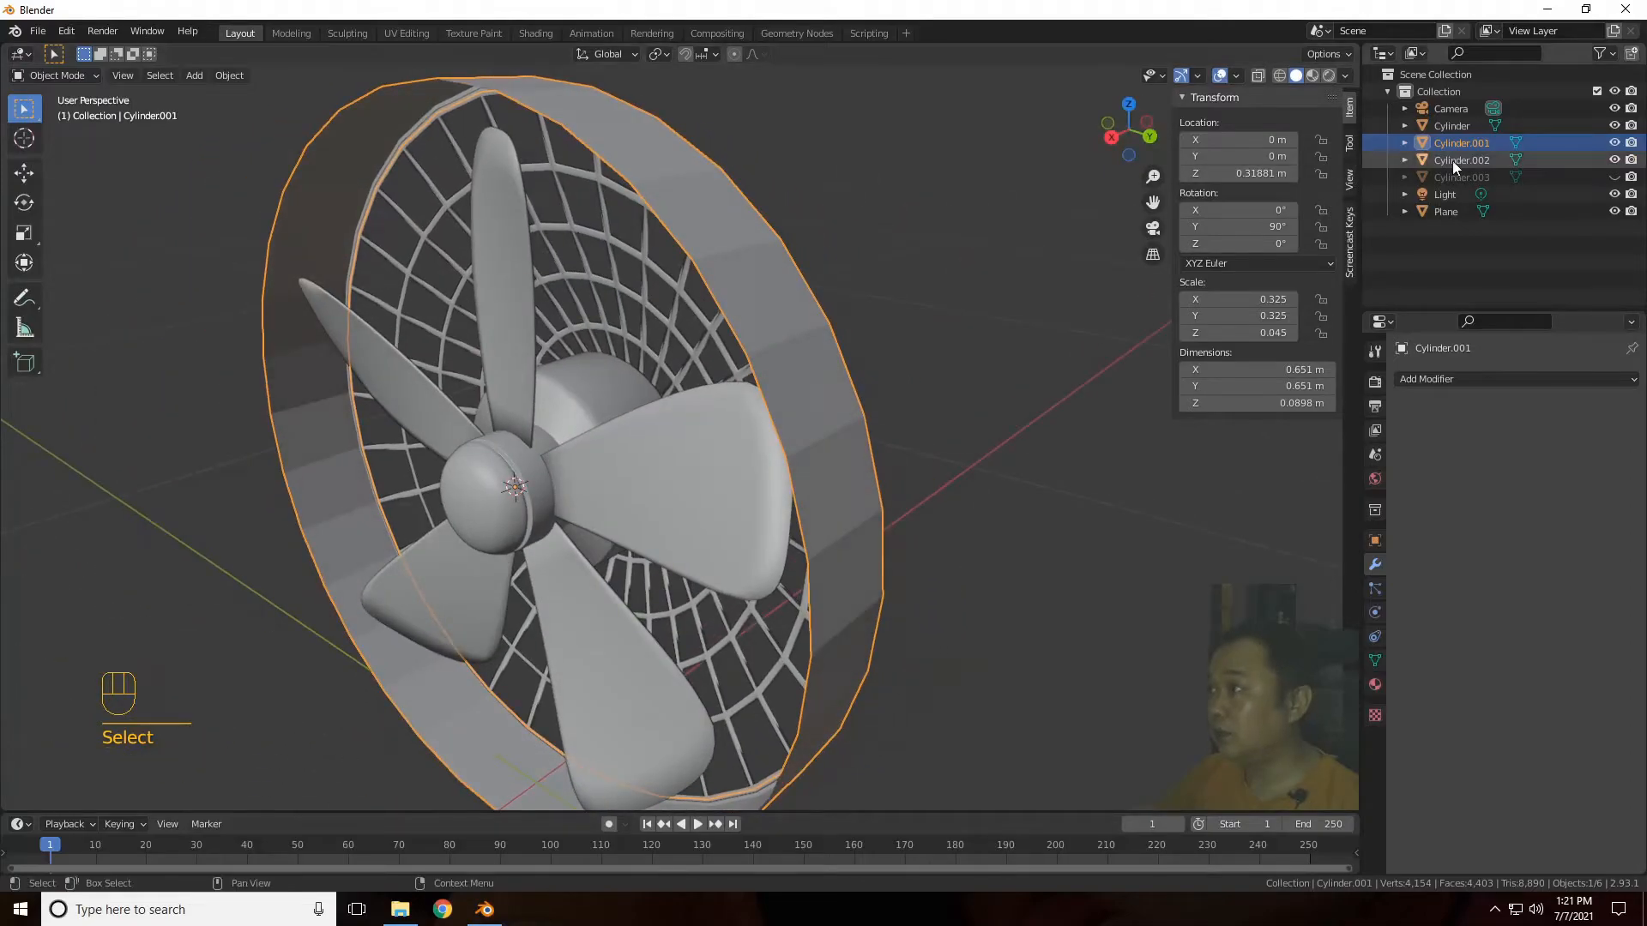
left_click(1539, 378)
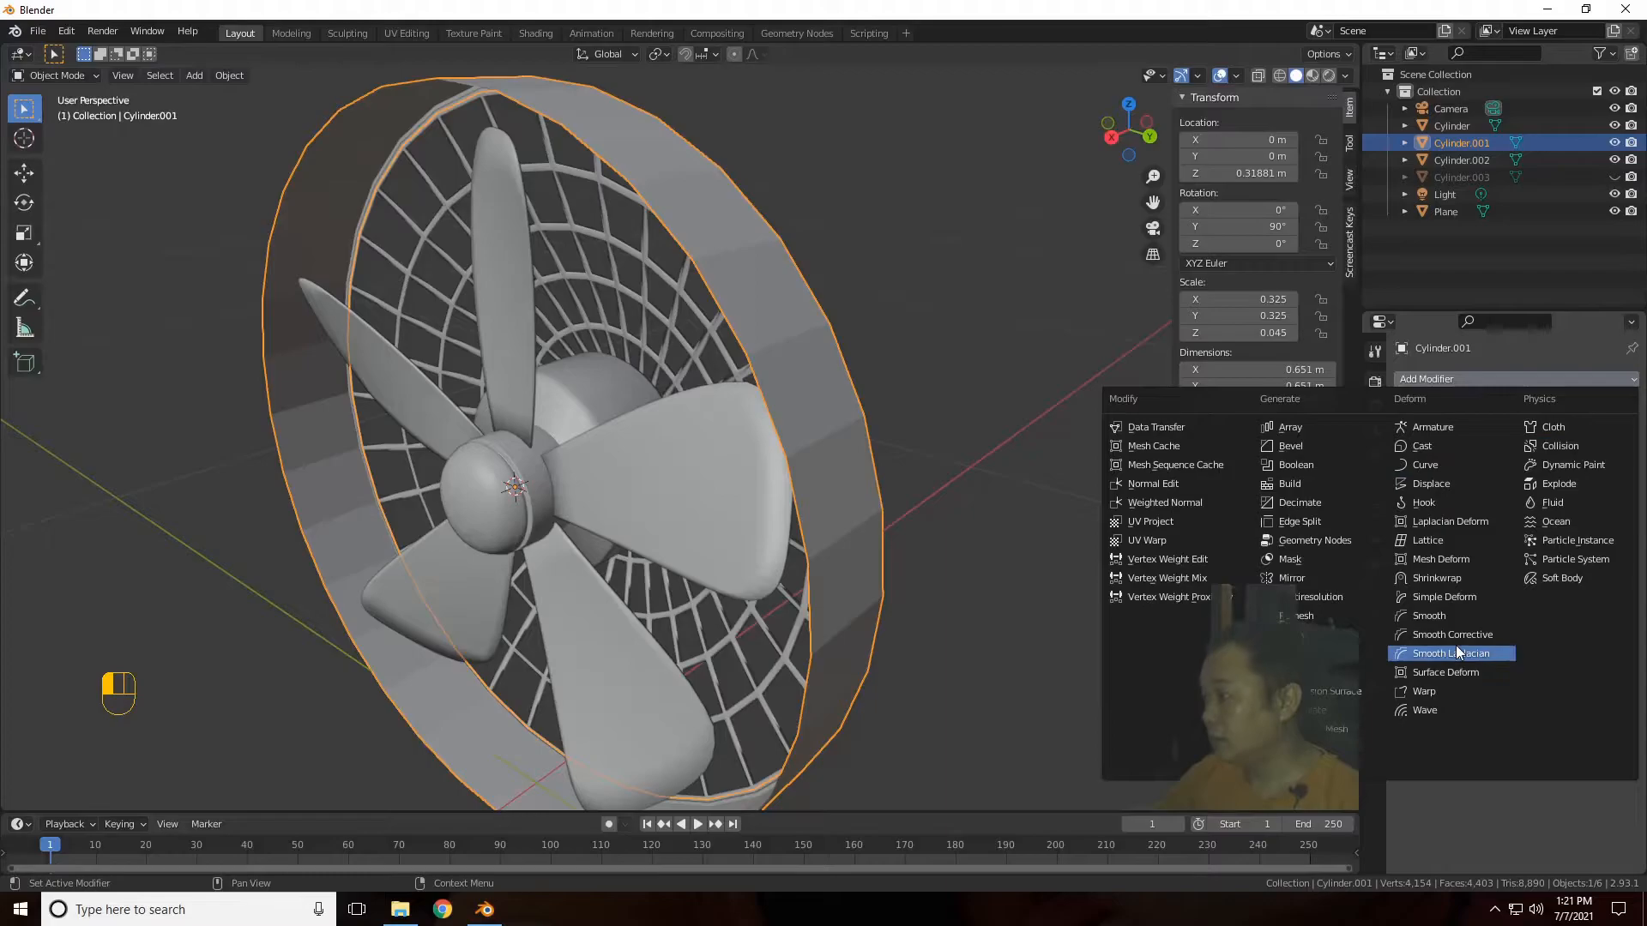
left_click(1296, 673)
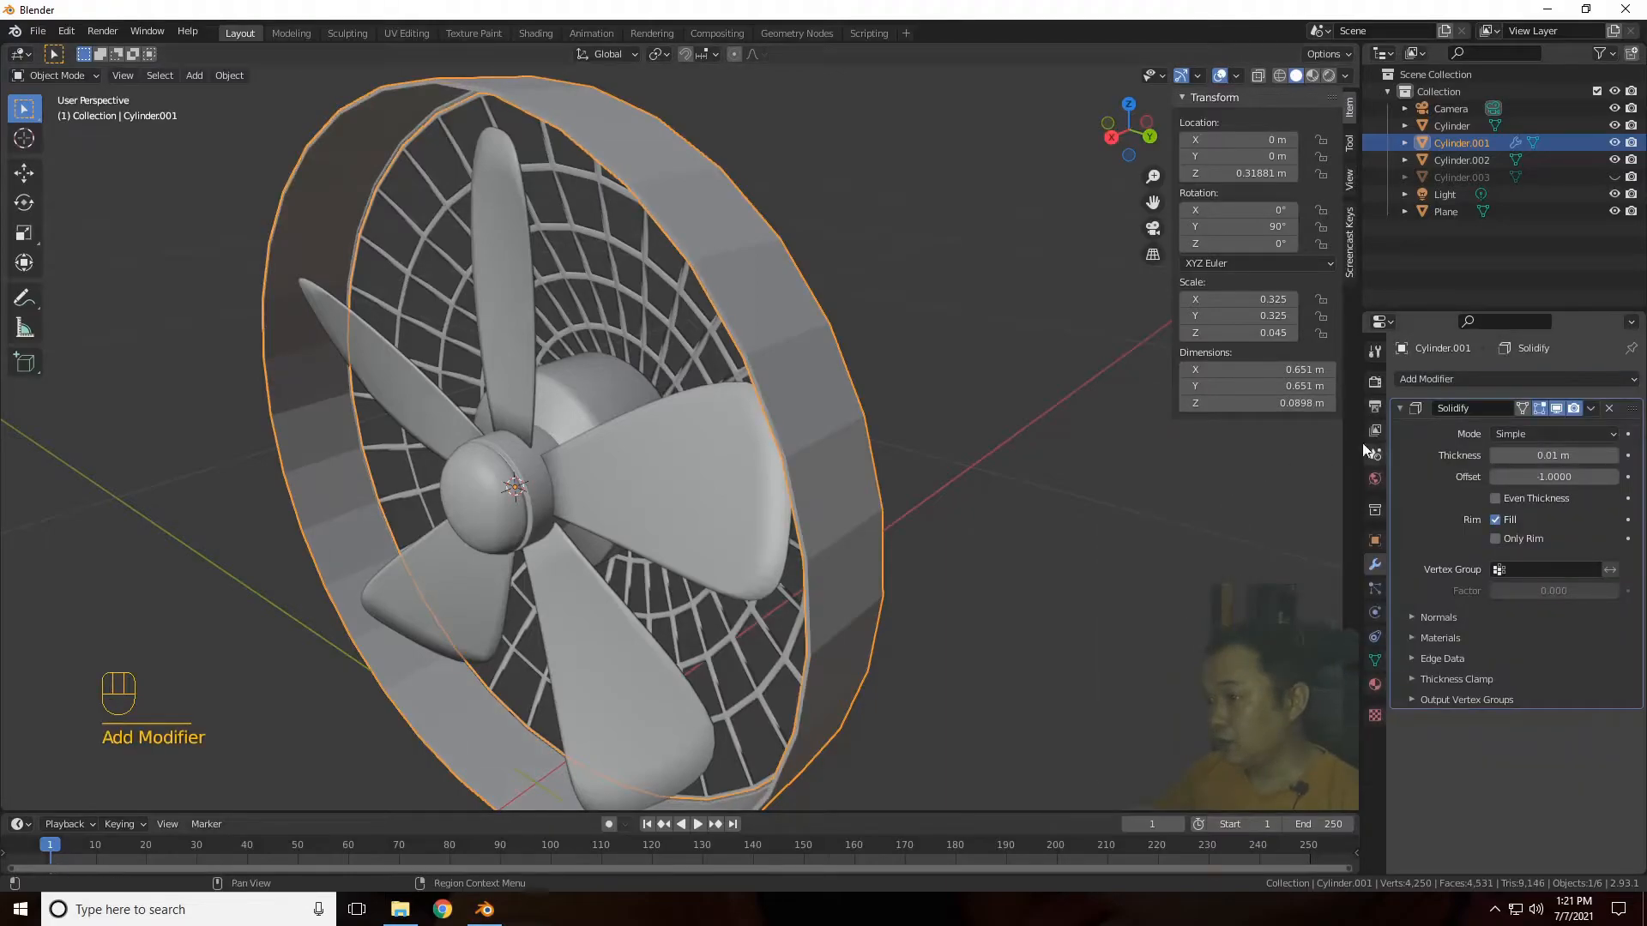
Step: Set the outer ring's Solidify thickness to 0.02 m
left_click_drag(1119, 130, 1160, 123)
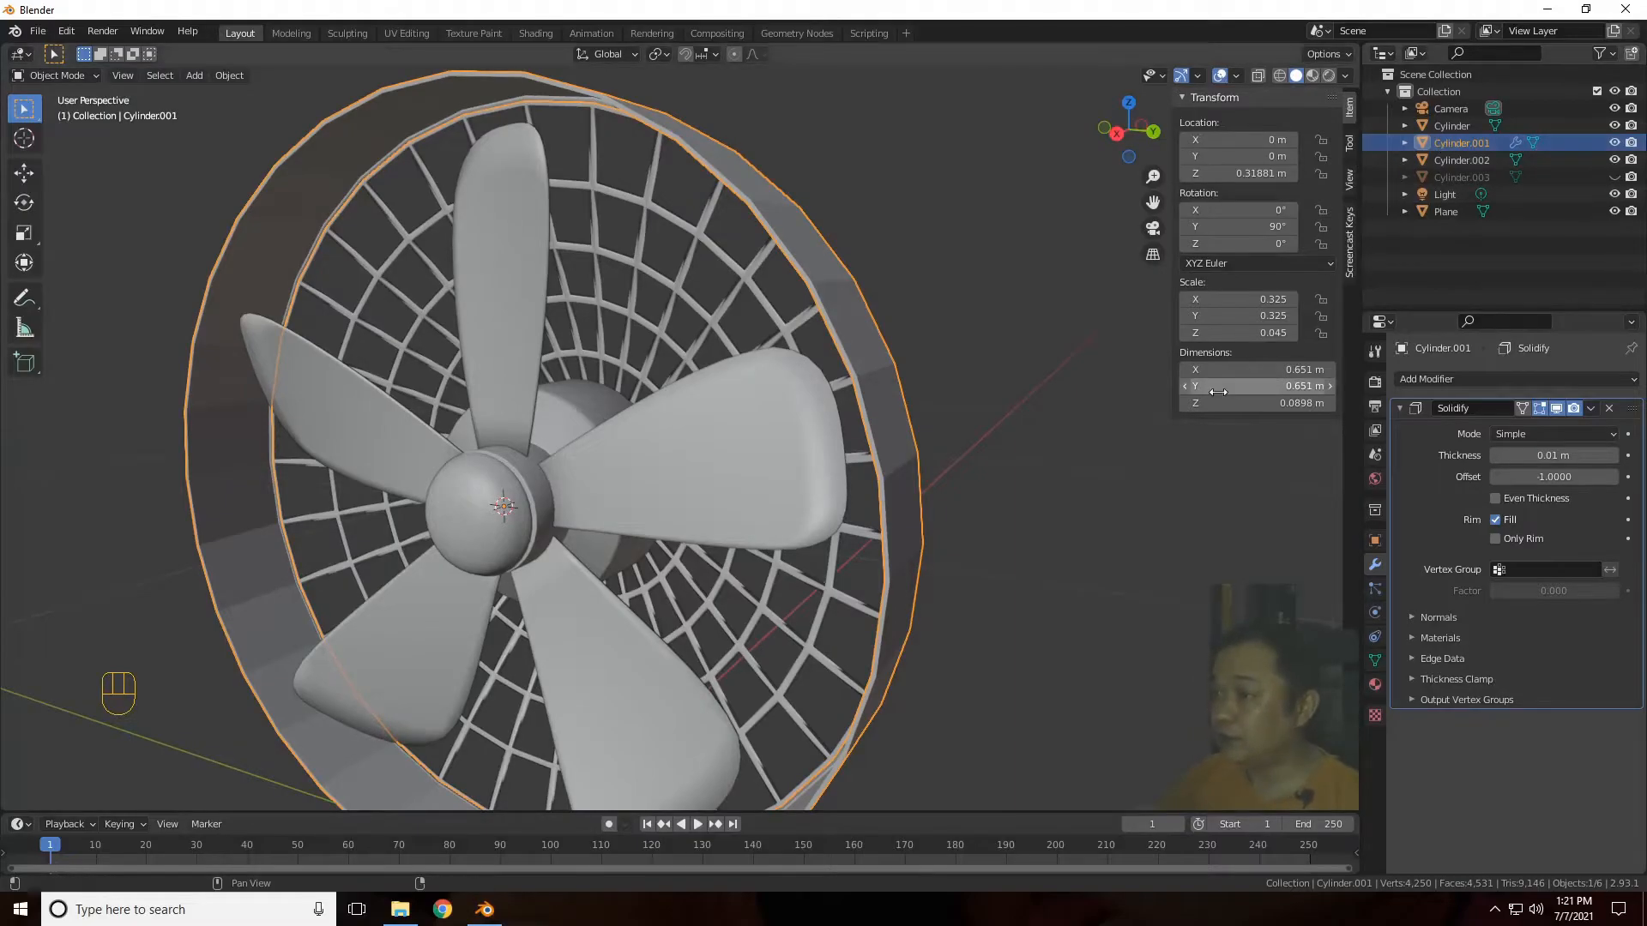
scroll(1064, 455, "up", 4)
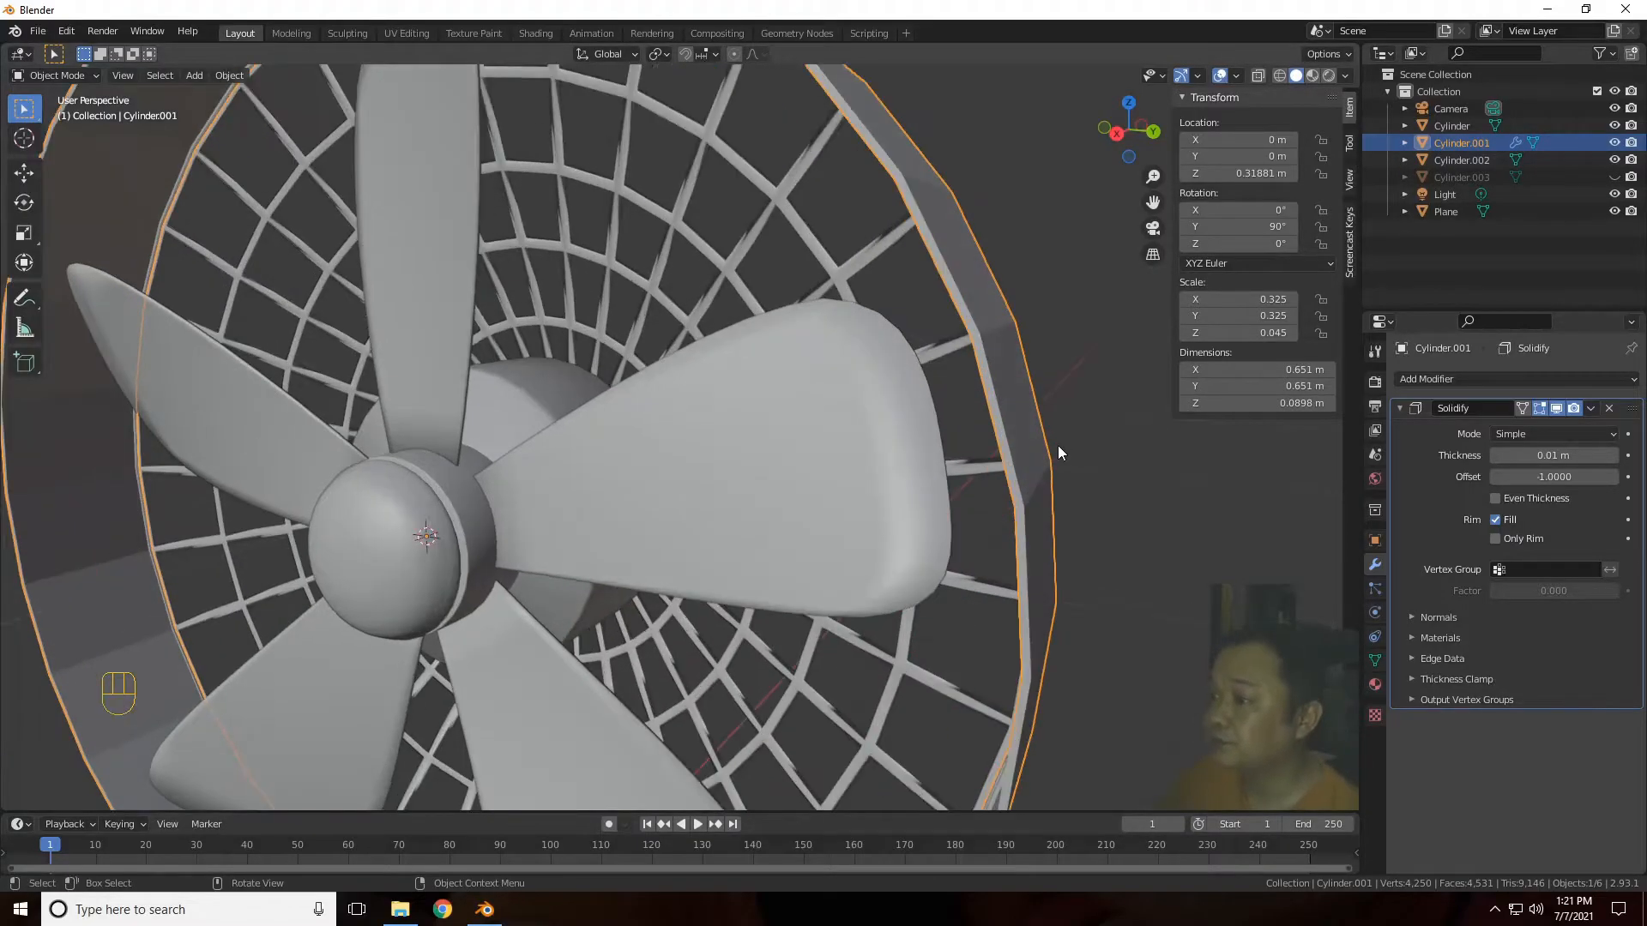
left_click_drag(1151, 200, 1181, 160)
scroll(1146, 454, "down", 2)
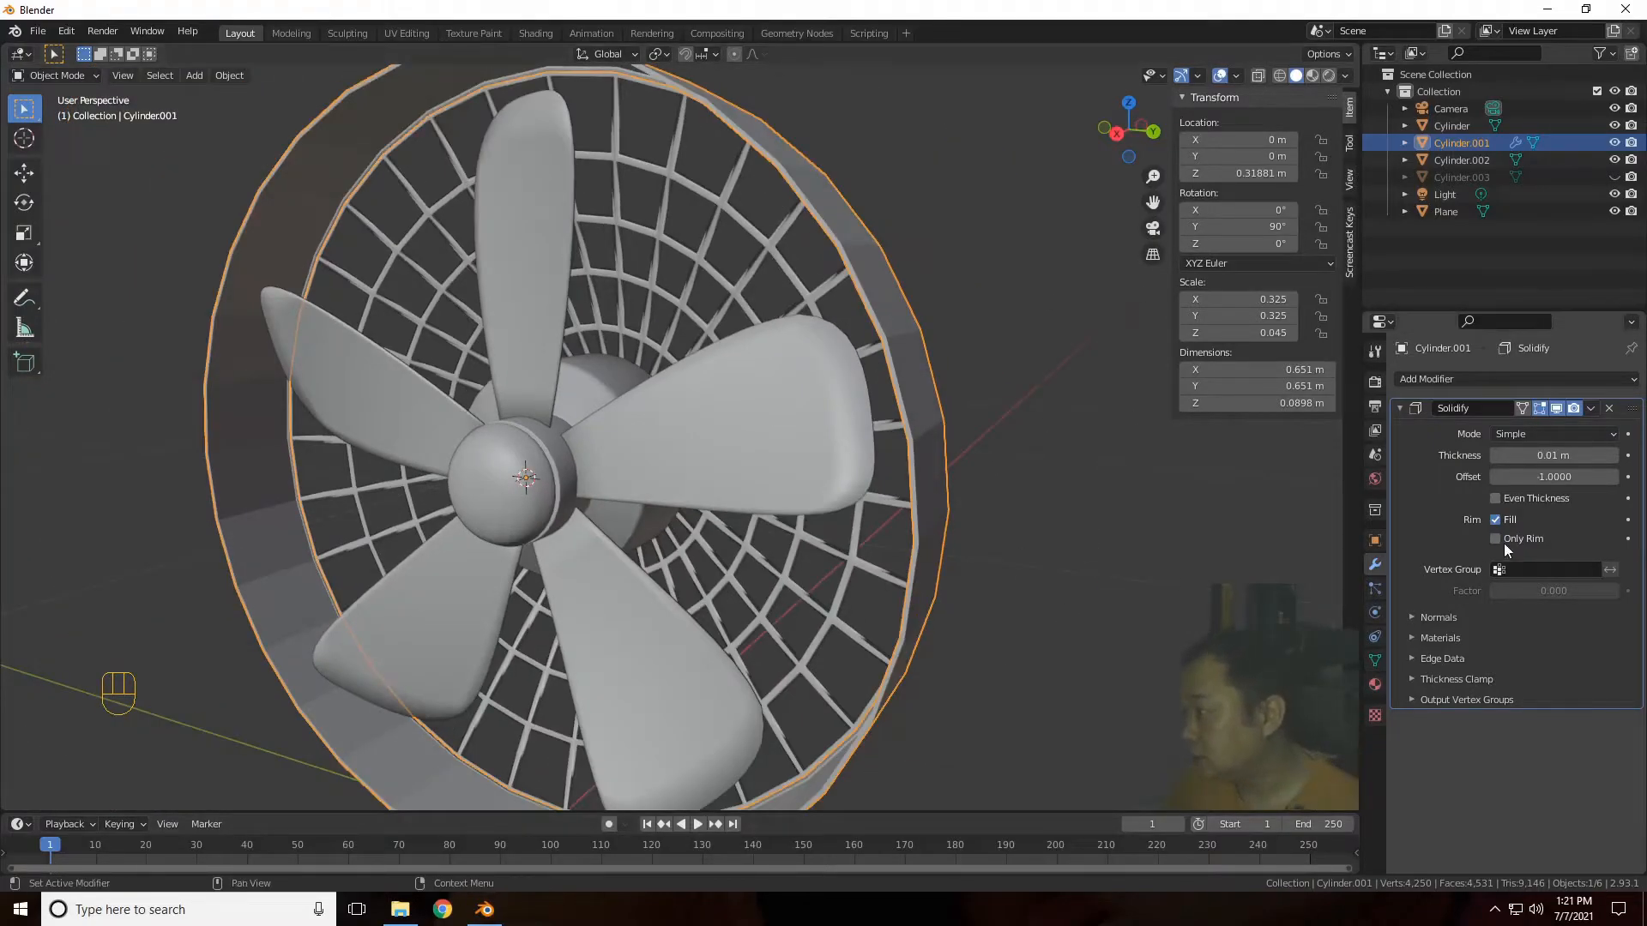
left_click(1613, 455)
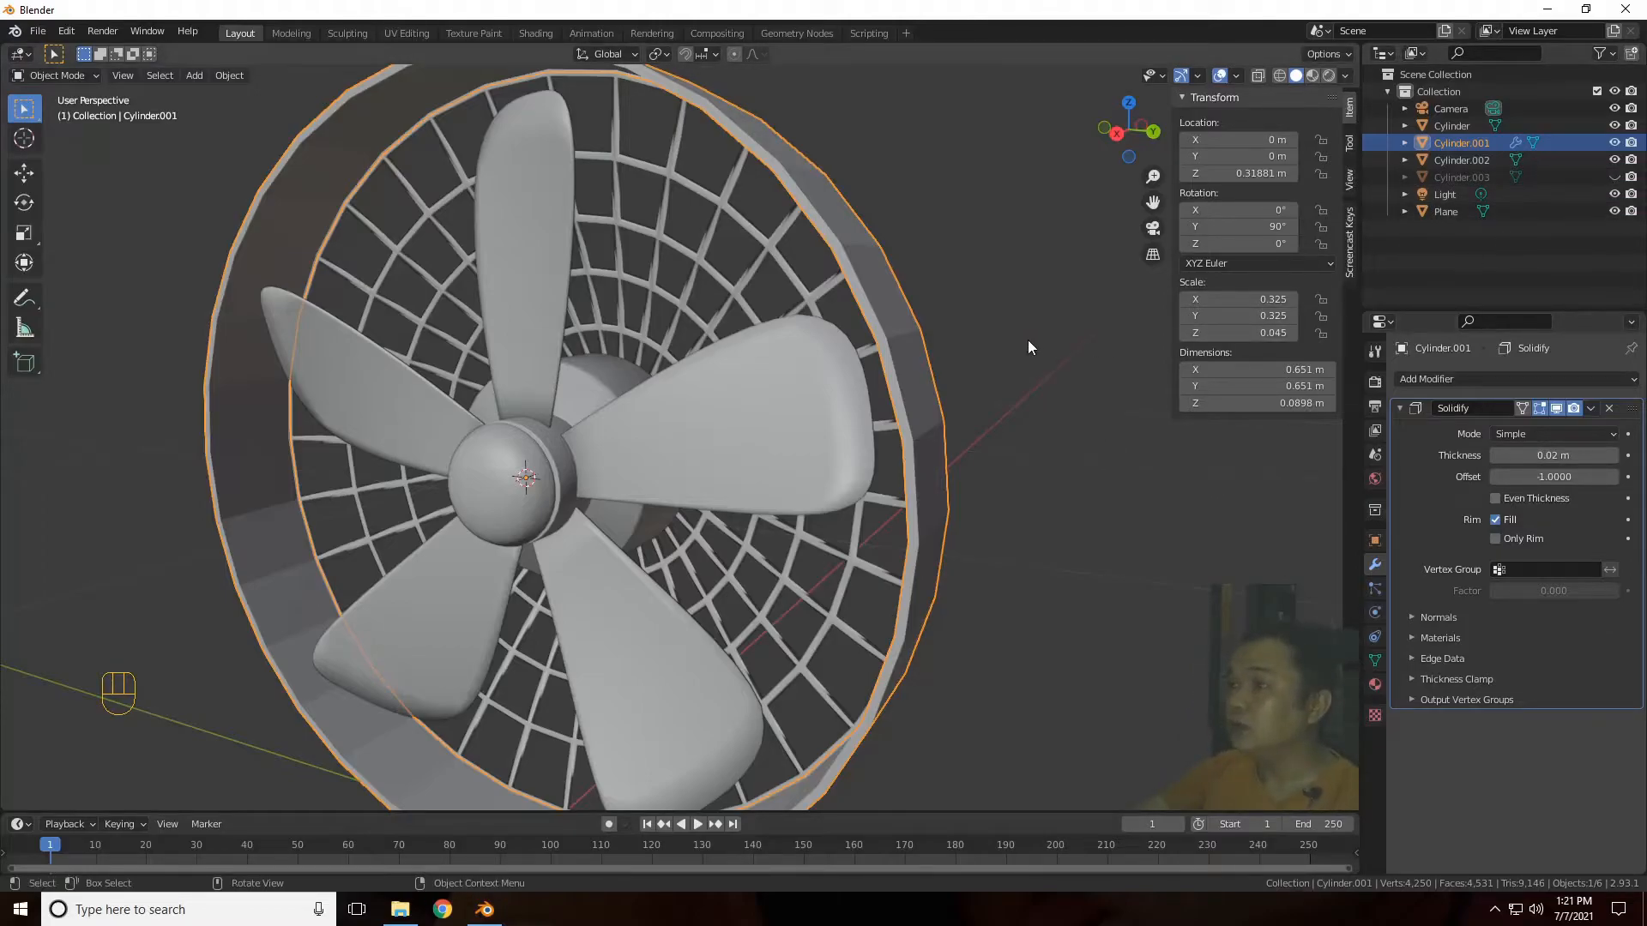
Step: Shade the thickened outer ring smooth and deselect it
right_click(922, 407)
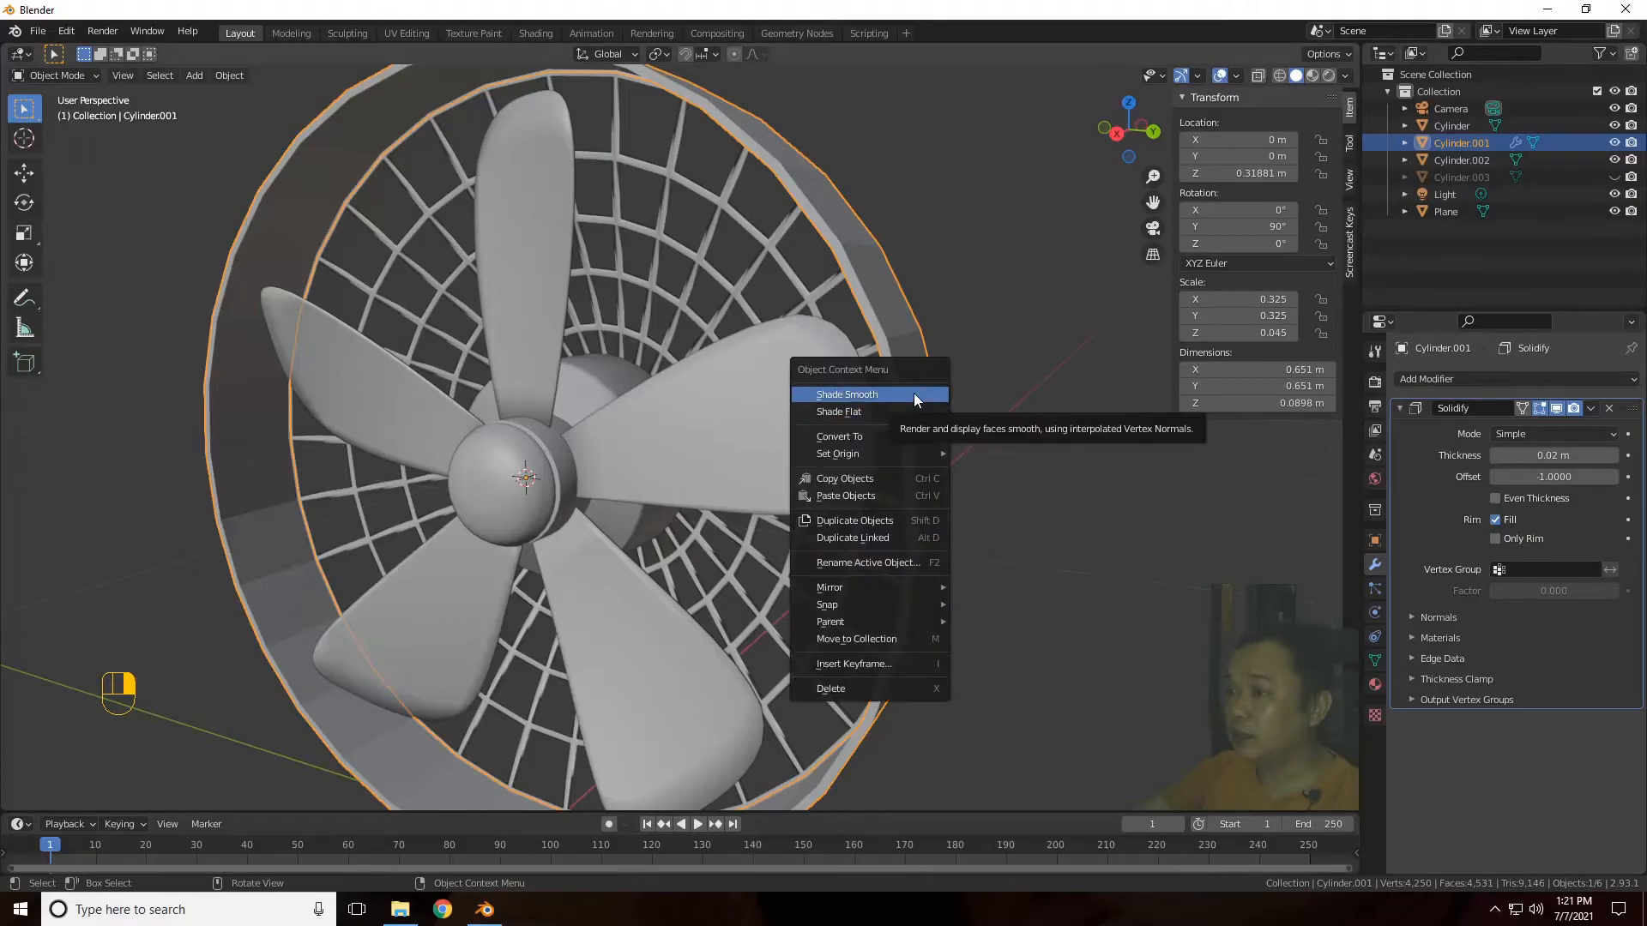
left_click(913, 395)
left_click(1103, 384)
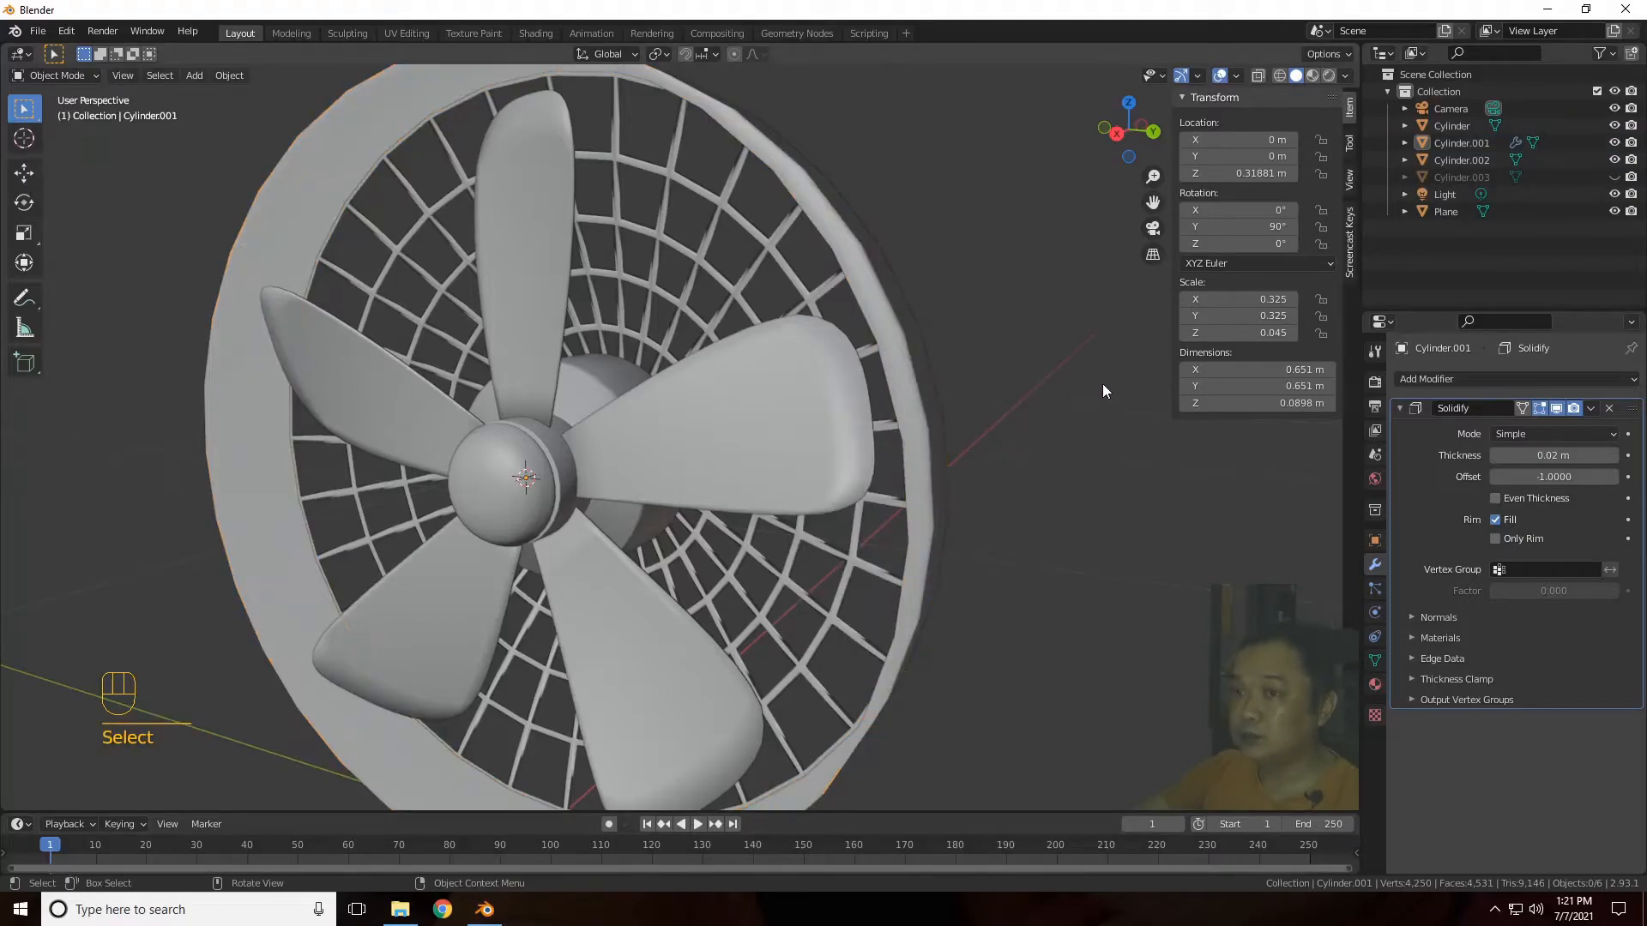
key("Tab")
key("Tab")
left_click_drag(1127, 142, 1074, 188)
scroll(1010, 319, "down", 4)
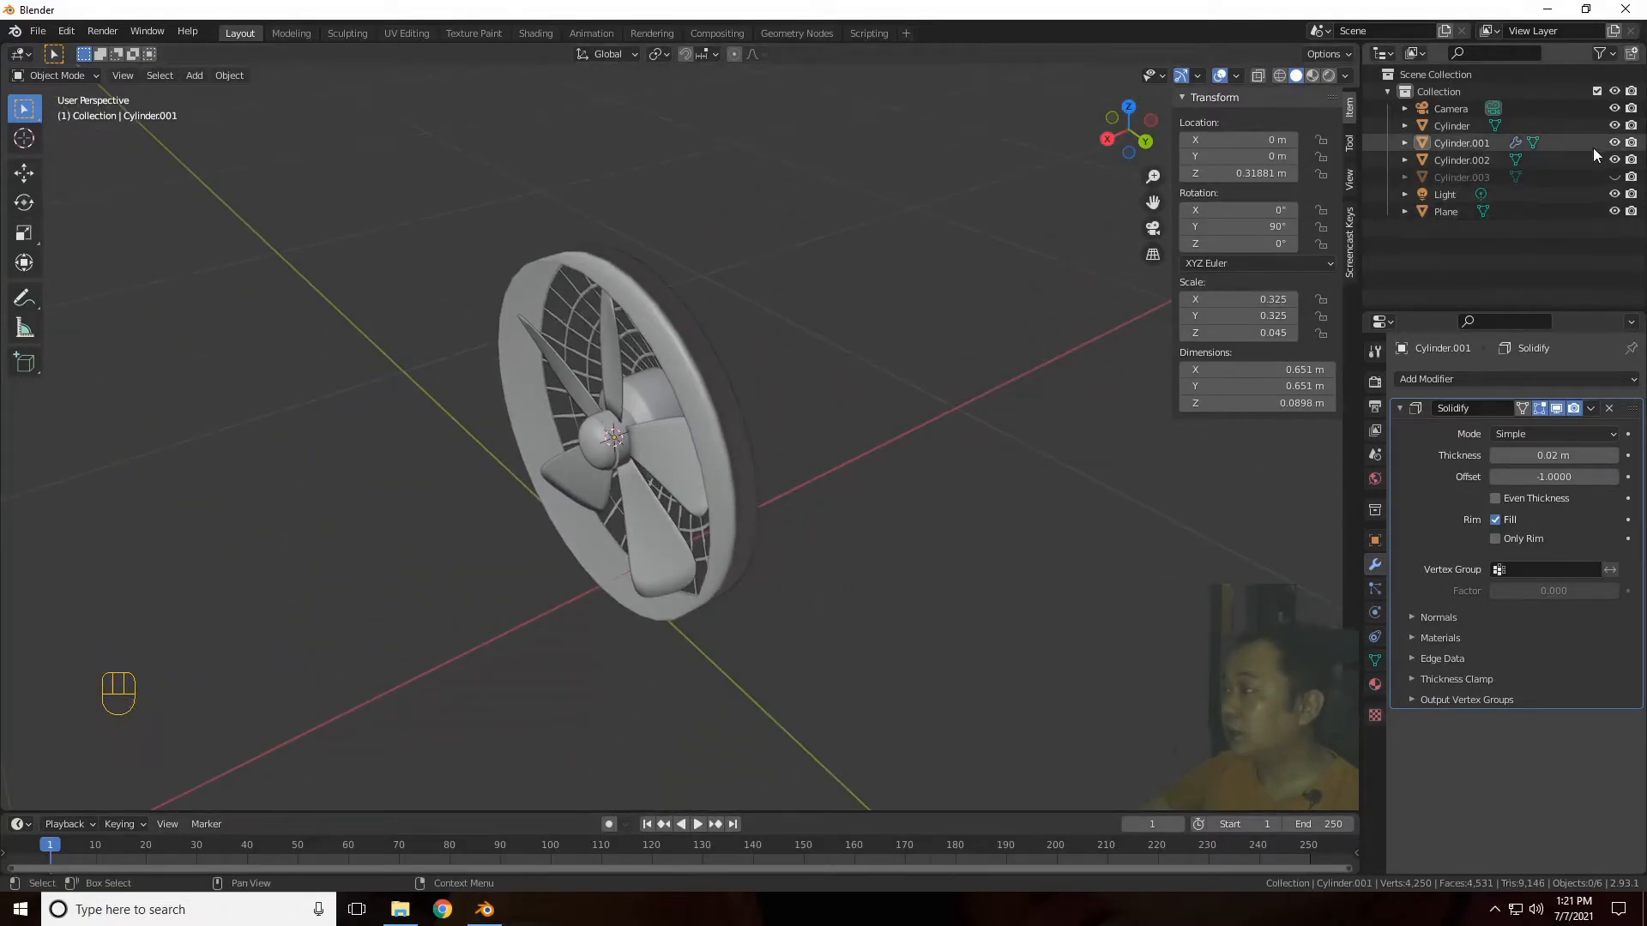
Step: Unhide the front disc, select it and enter Edit Mode on it
left_click(1614, 177)
left_click(1556, 180)
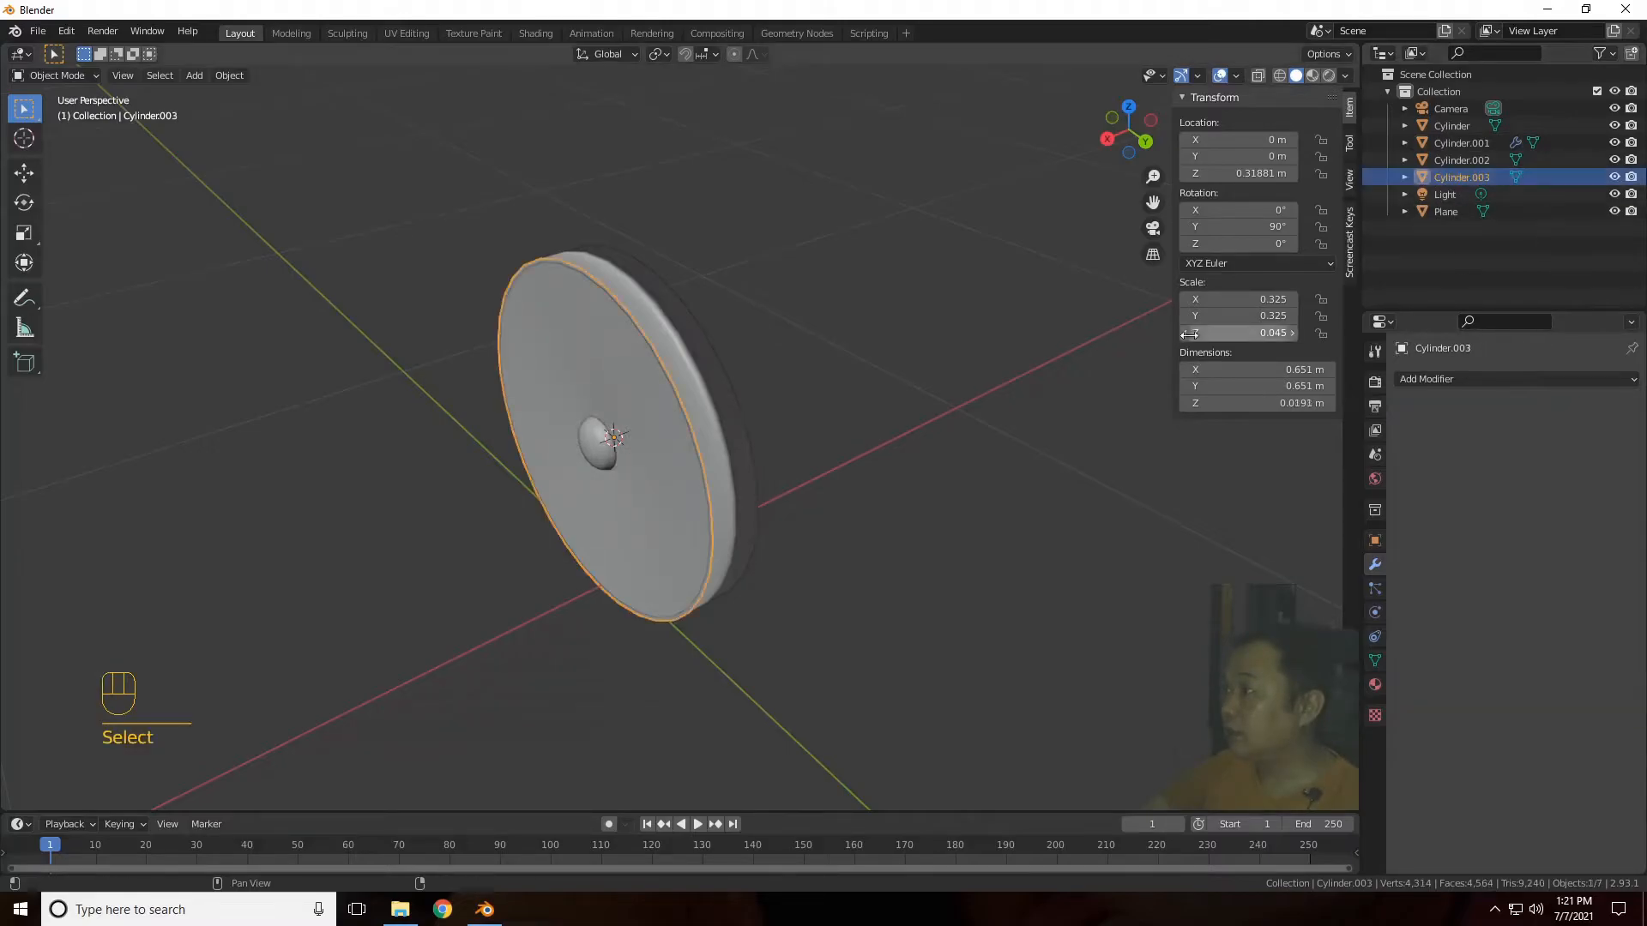
scroll(861, 542, "up", 2)
left_click_drag(1111, 149, 1235, 140)
scroll(712, 480, "up", 2)
key("Tab")
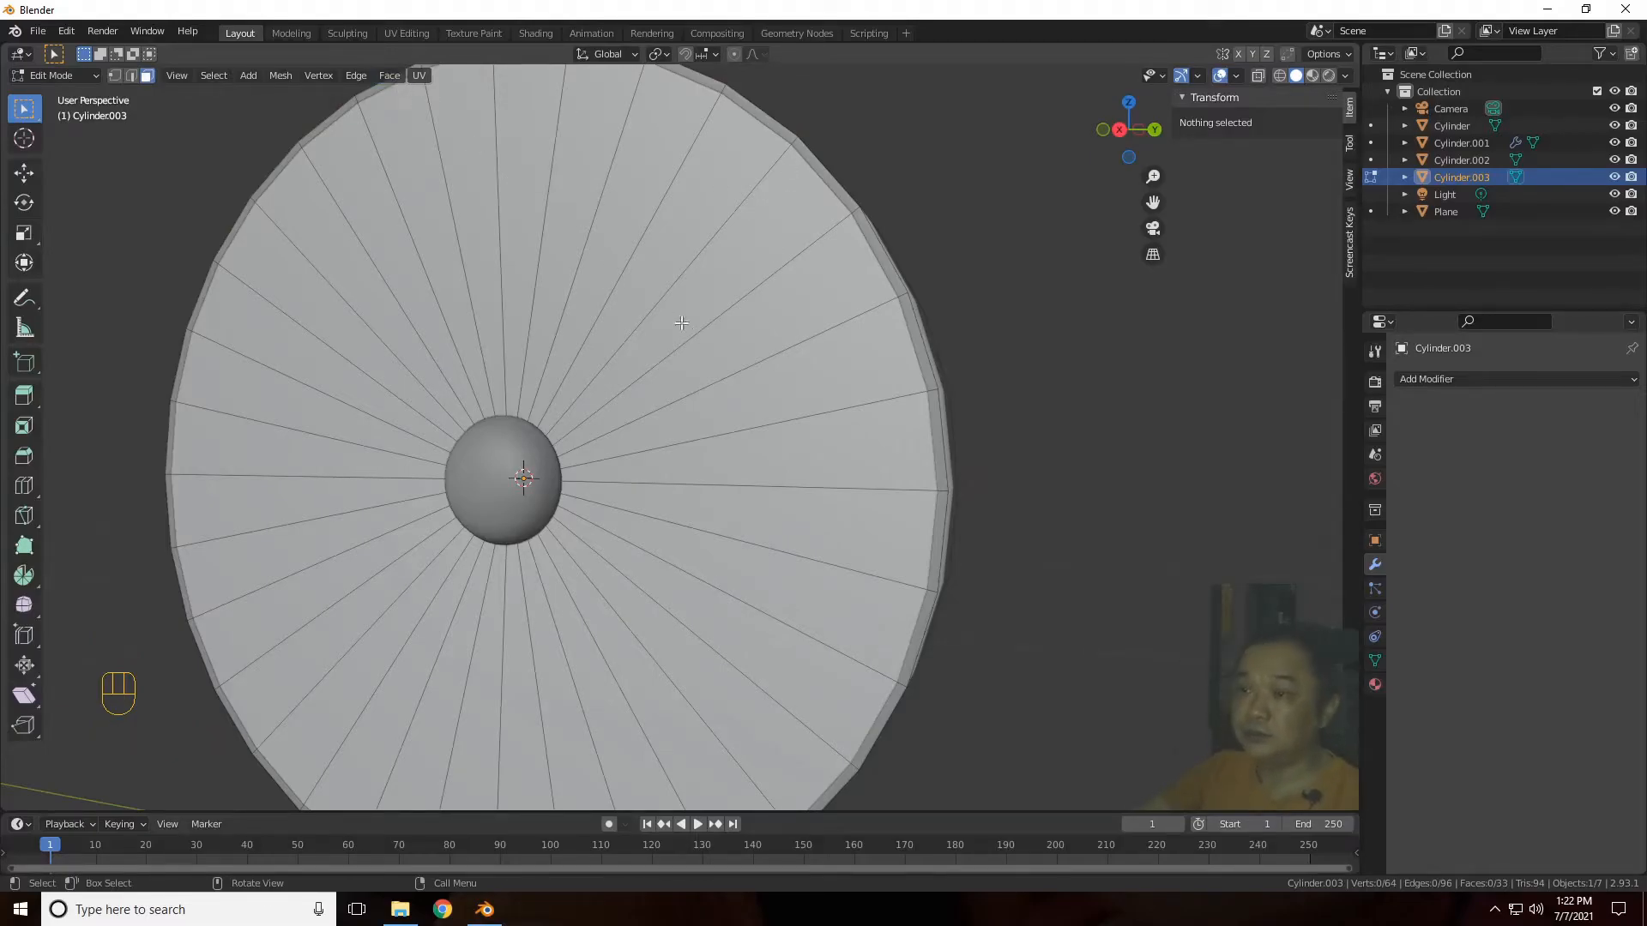
Step: Select all faces of the front disc and convert them into a spoked grille with the Wireframe operation
key("a")
left_click(391, 76)
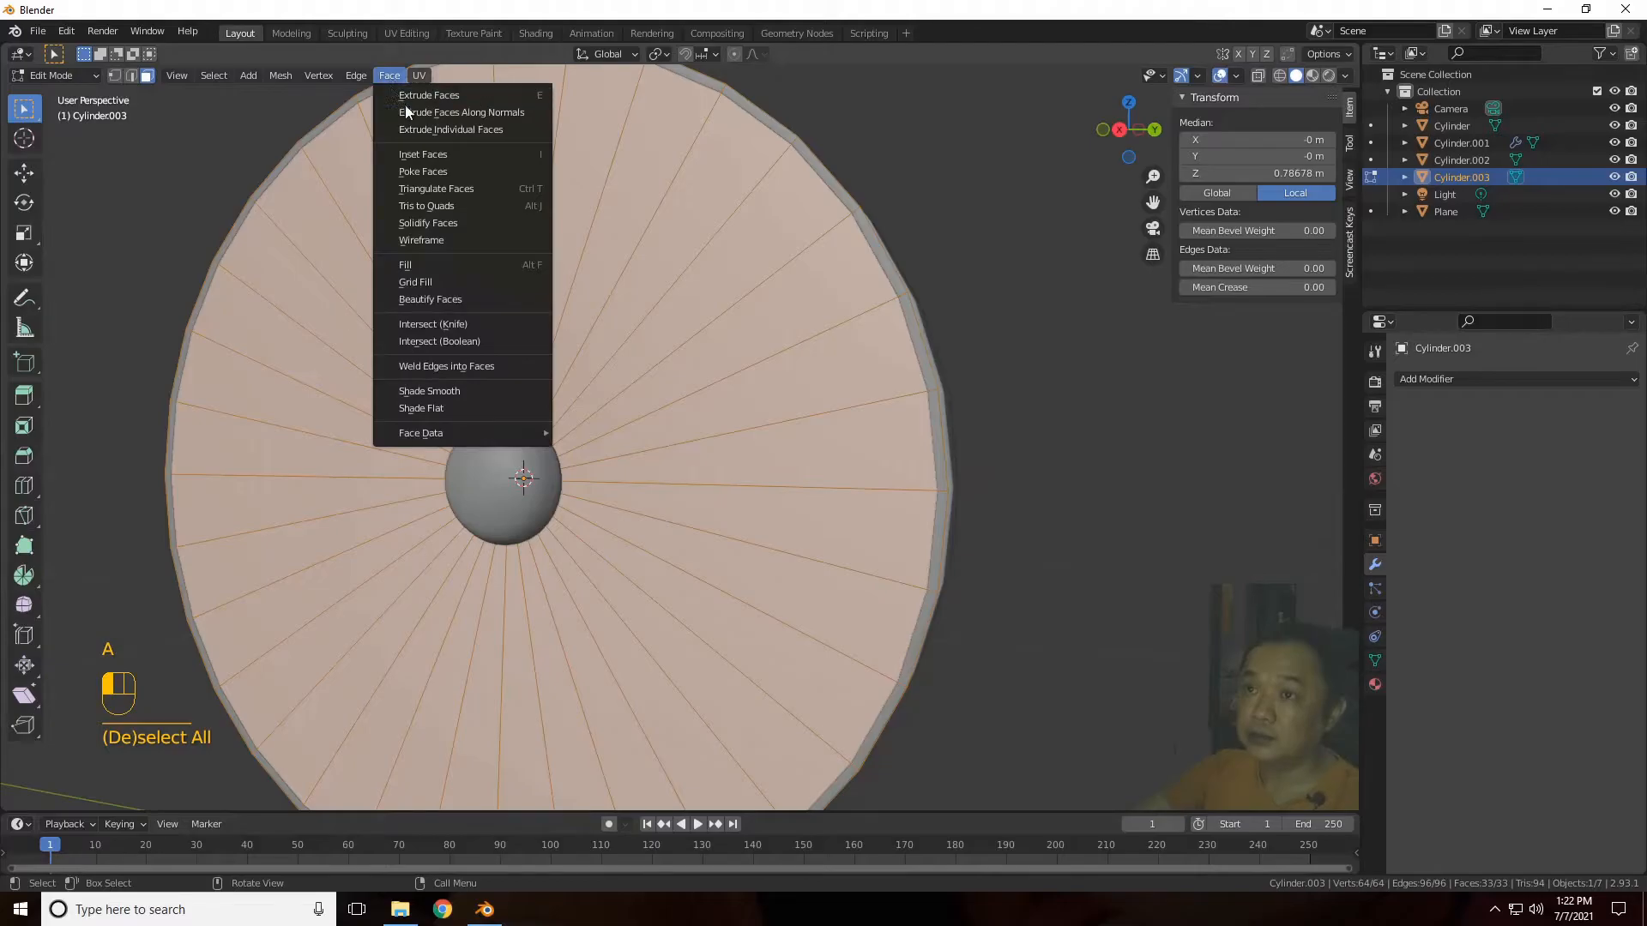
left_click(446, 240)
scroll(957, 329, "down", 4)
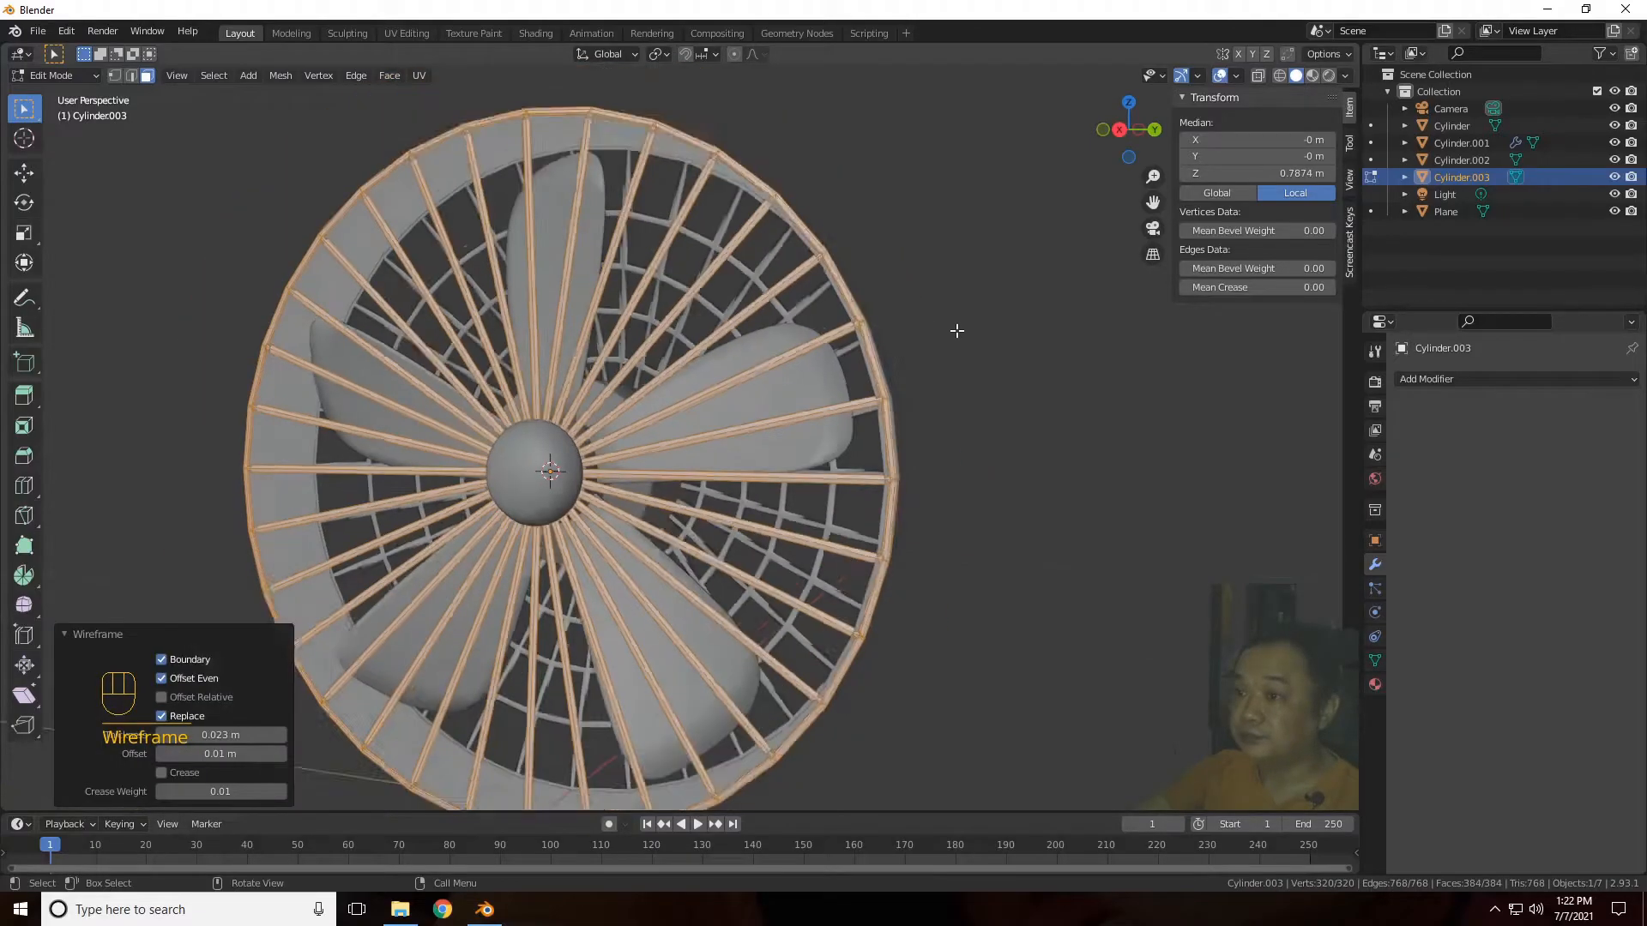
left_click_drag(1129, 131, 905, 141)
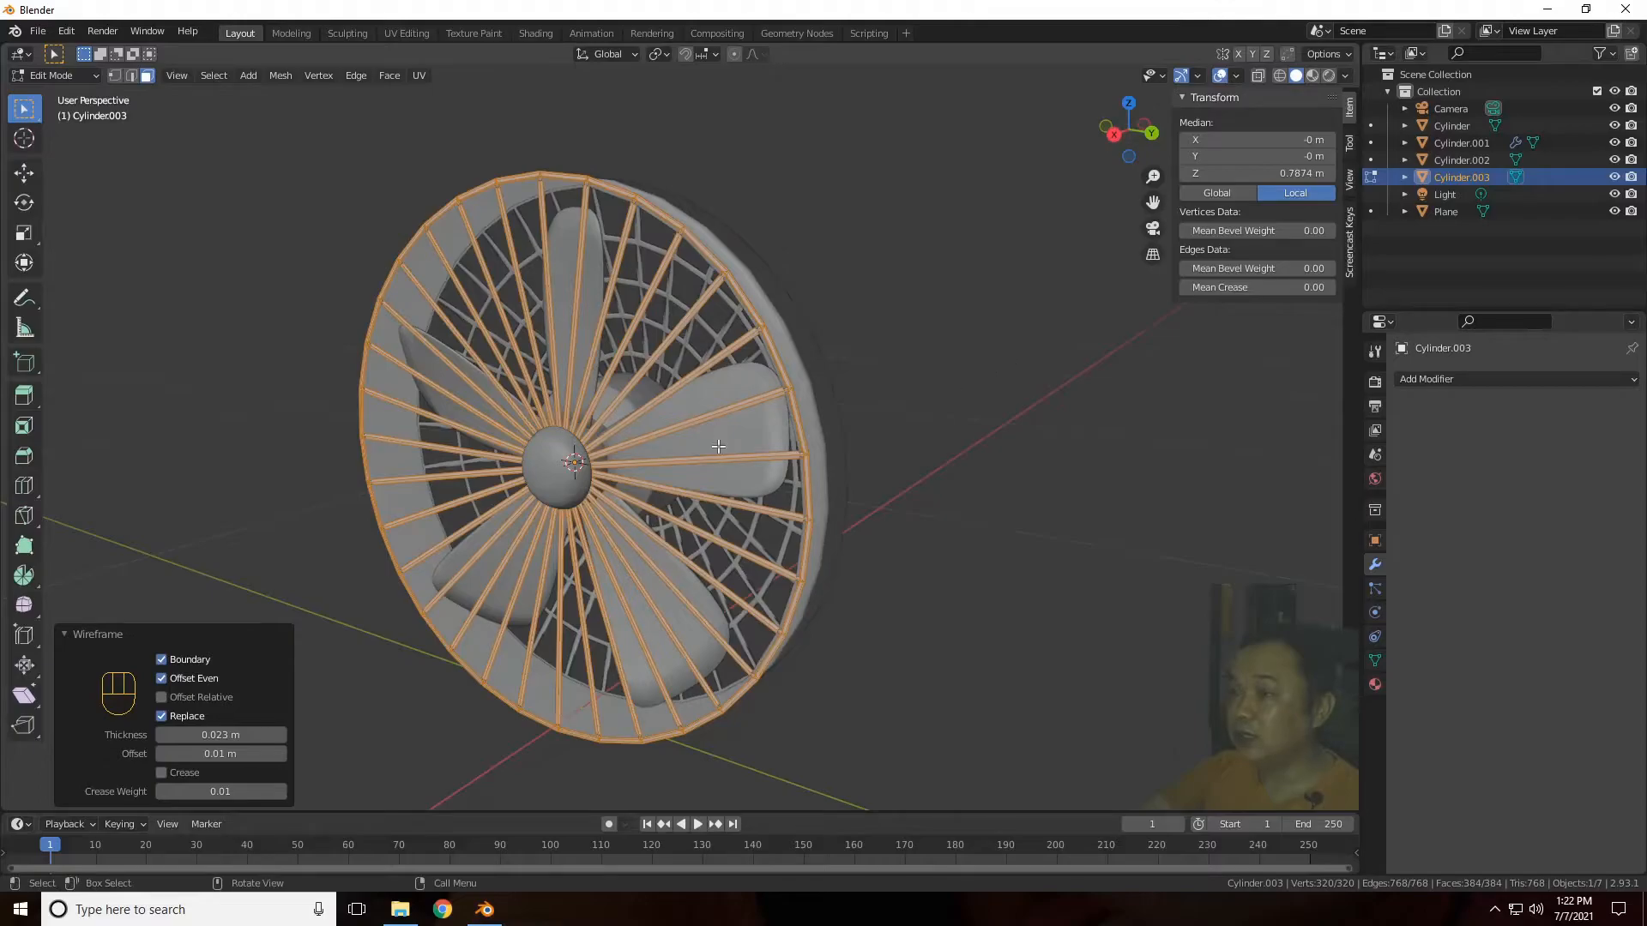
scroll(614, 367, "up", 2)
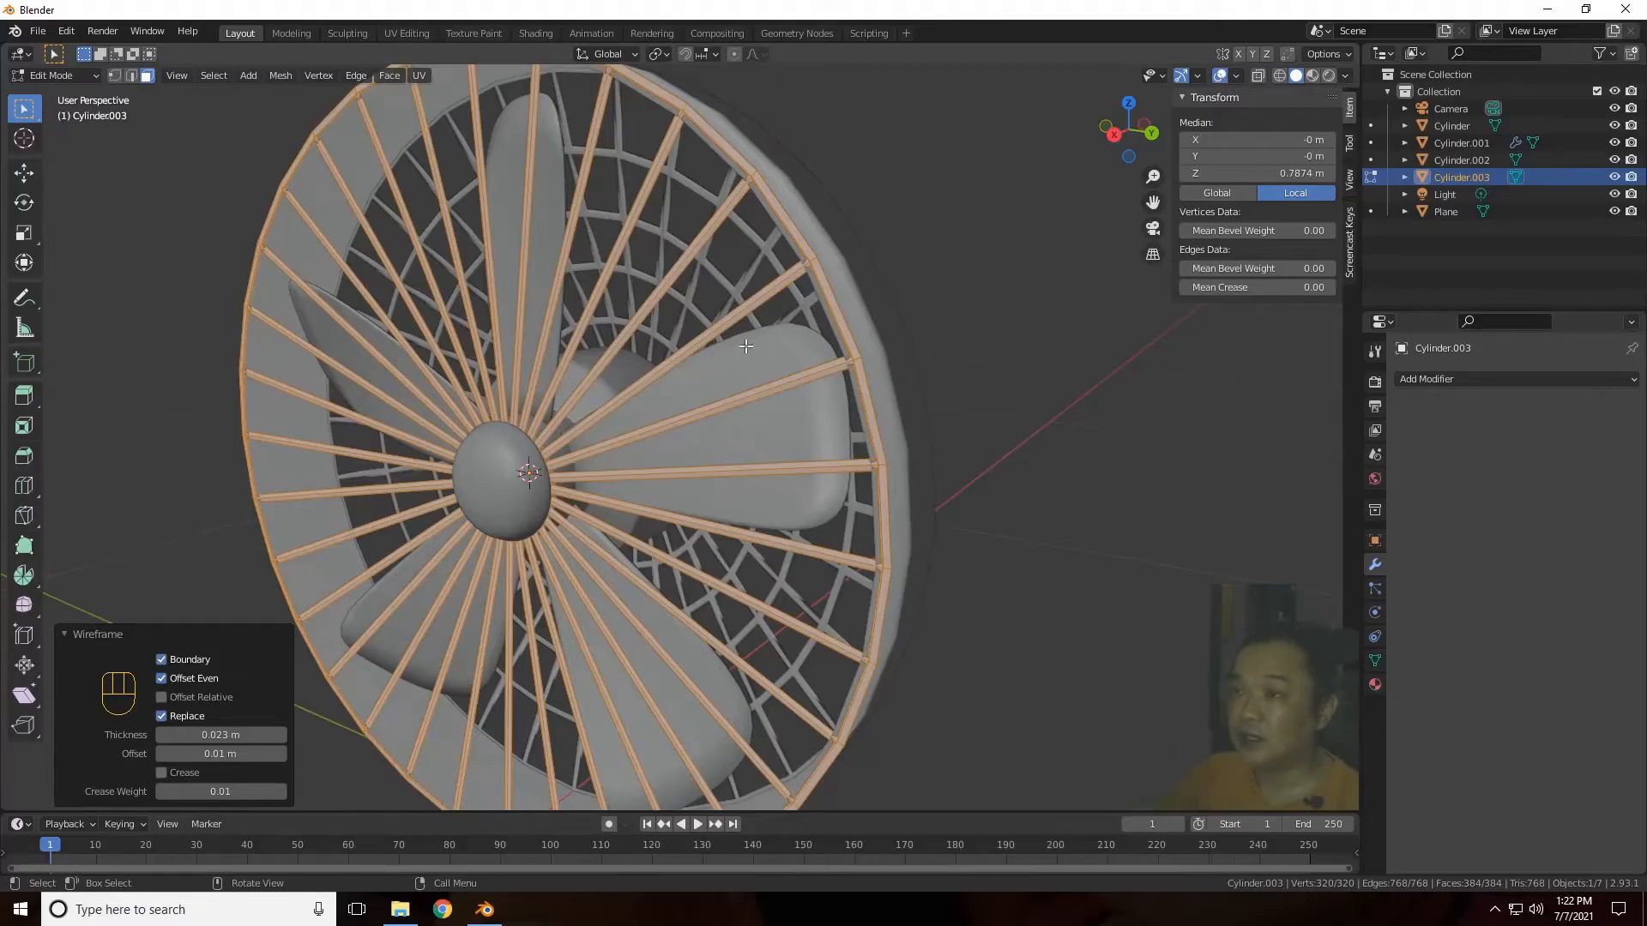
scroll(802, 311, "down", 1)
left_click_drag(1142, 154, 1299, 143)
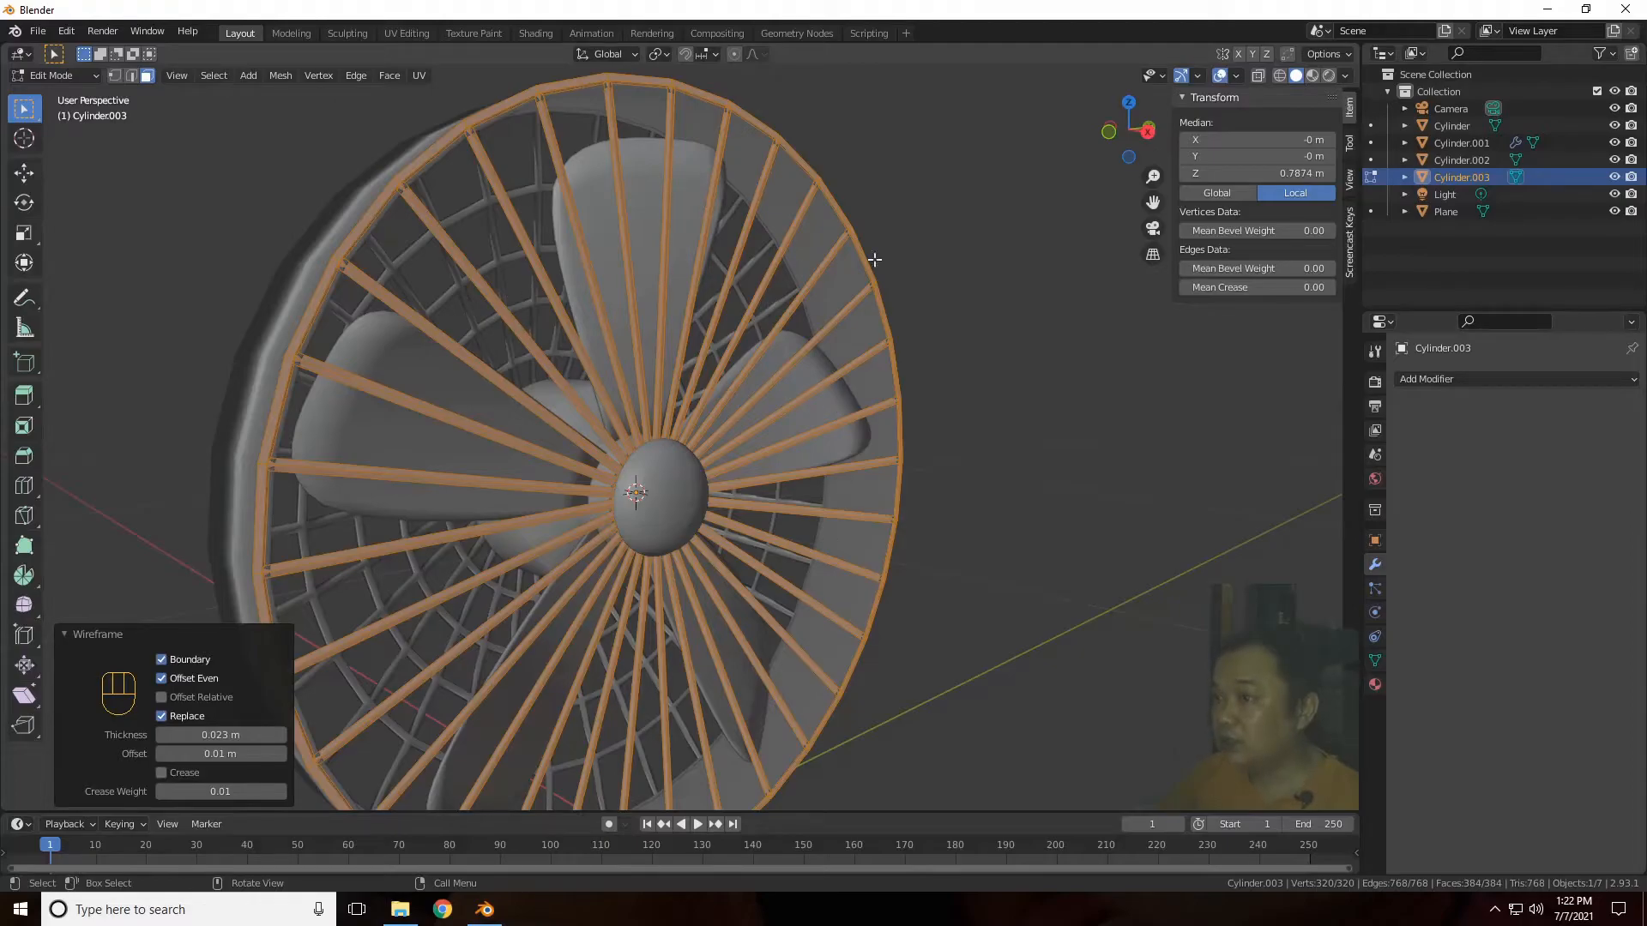
left_click_drag(1131, 130, 1072, 131)
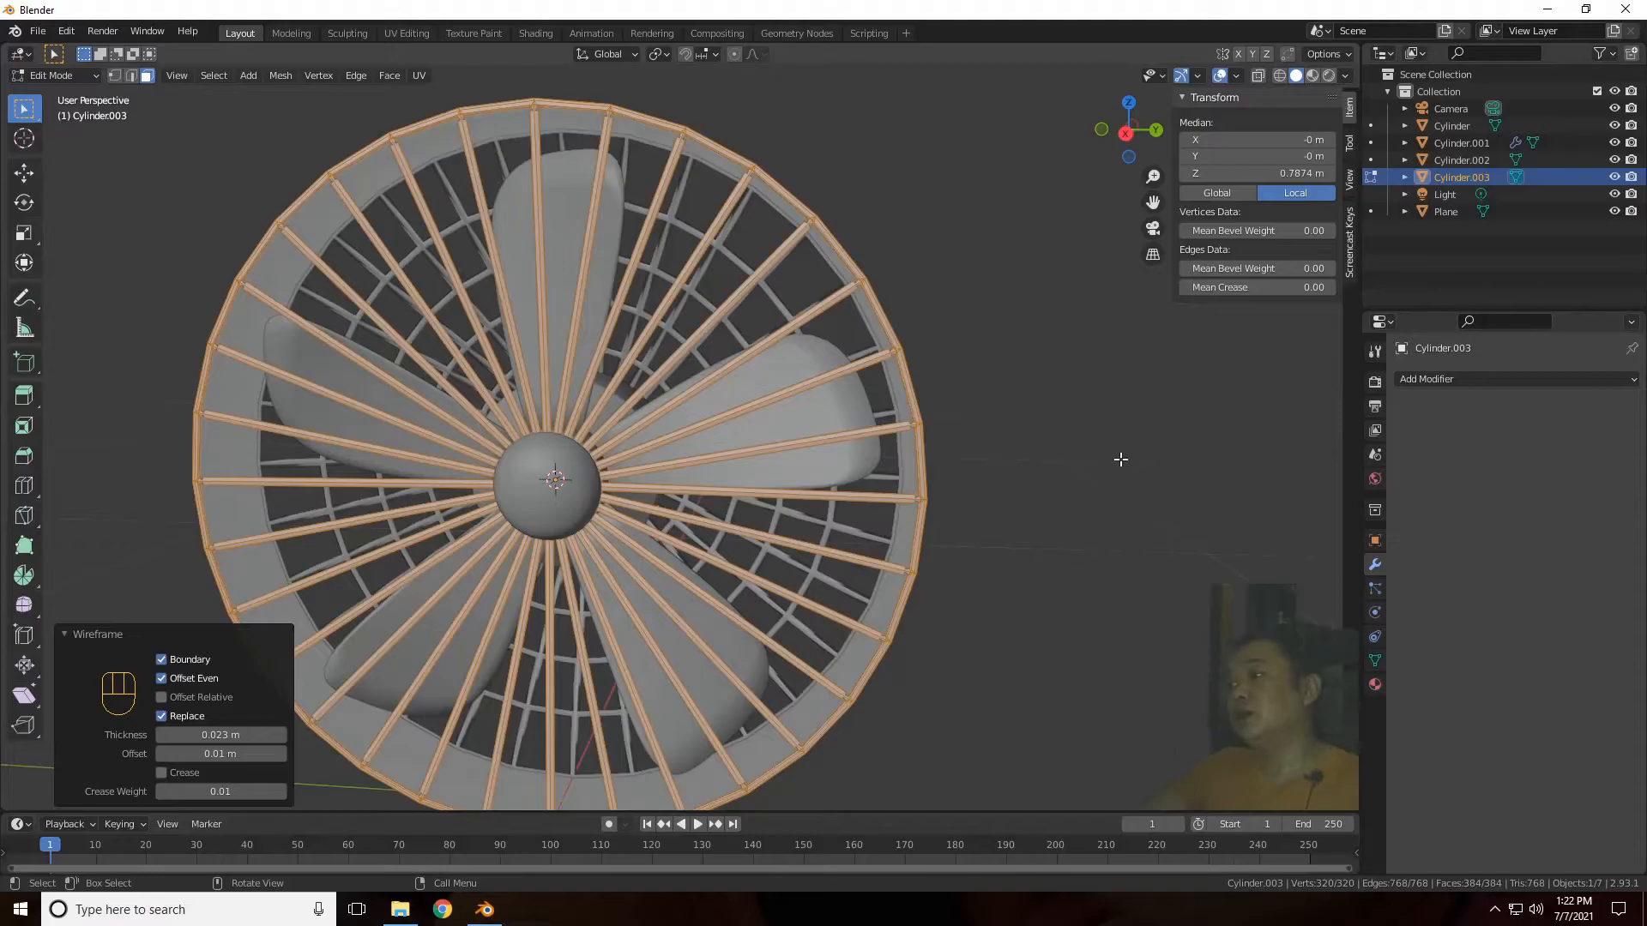
Step: Return to Object Mode and add a Simple Deform modifier to the front grille, twisting it around the Z axis
key("Tab")
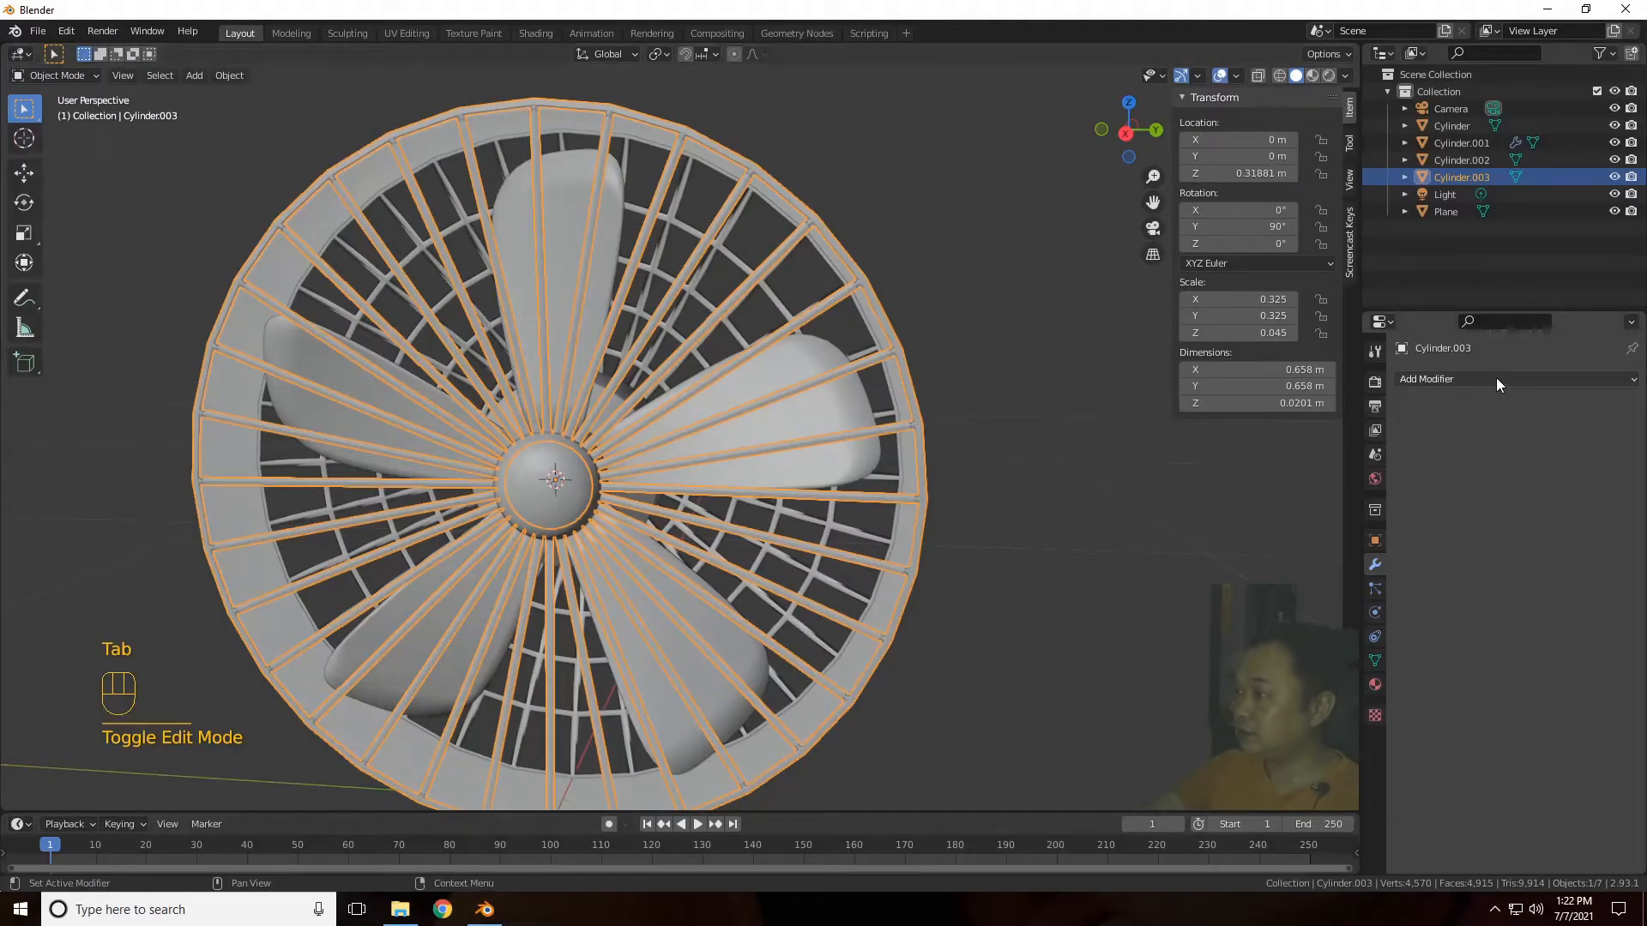
scroll(1055, 467, "down", 4)
left_click_drag(1126, 129, 1046, 148)
scroll(1031, 384, "up", 4)
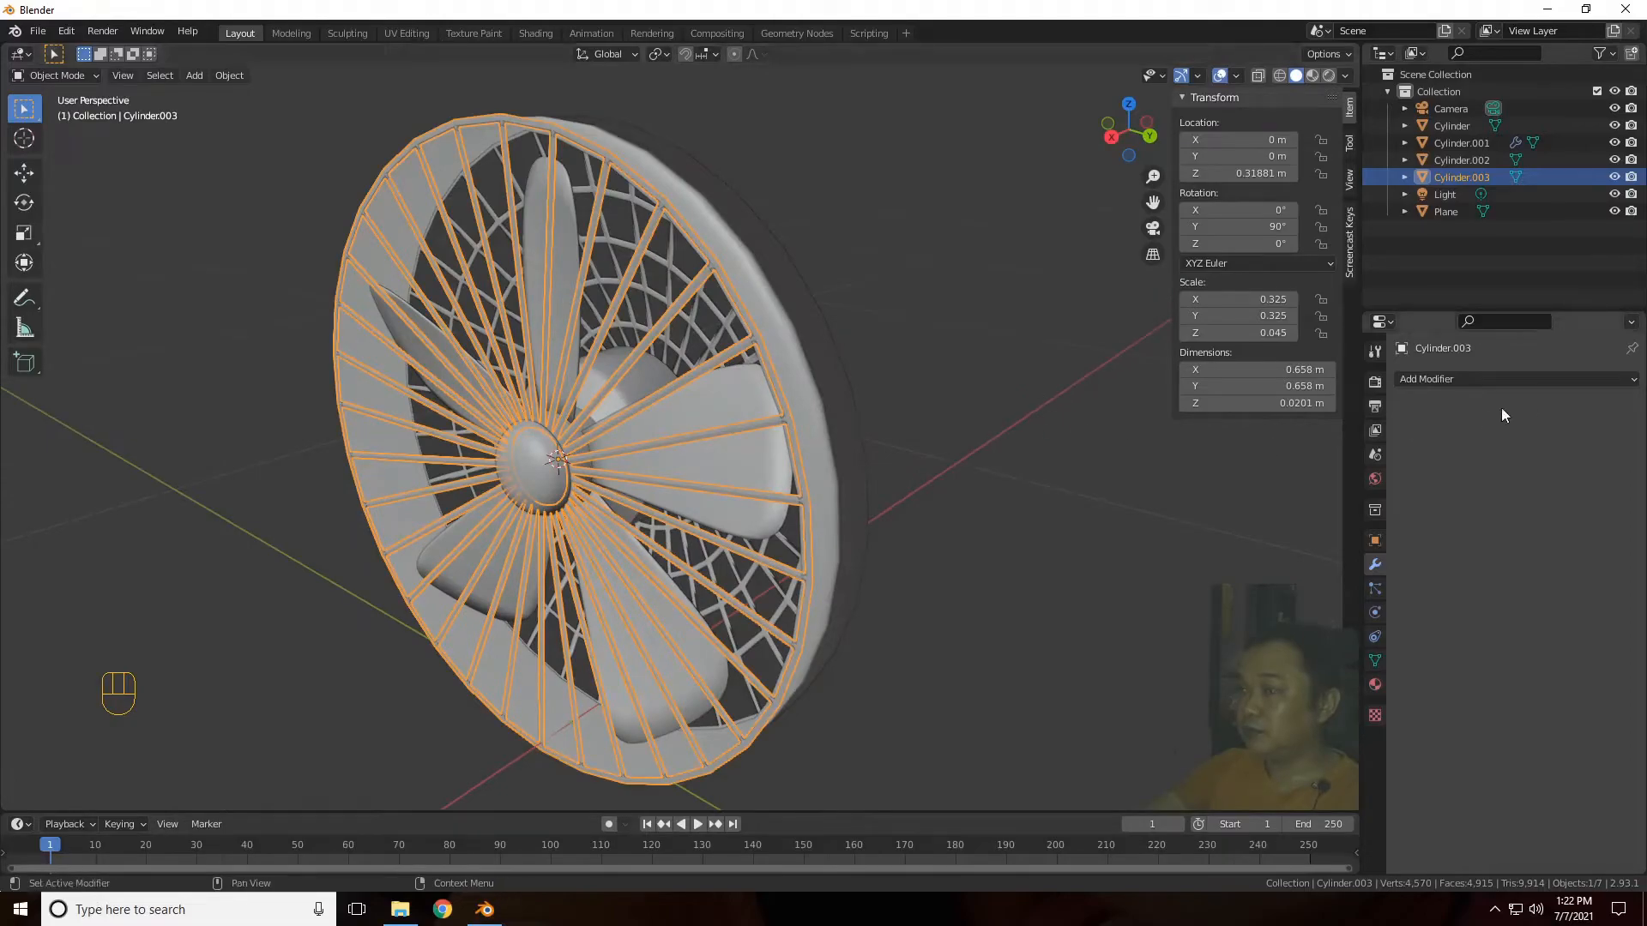
left_click(1561, 382)
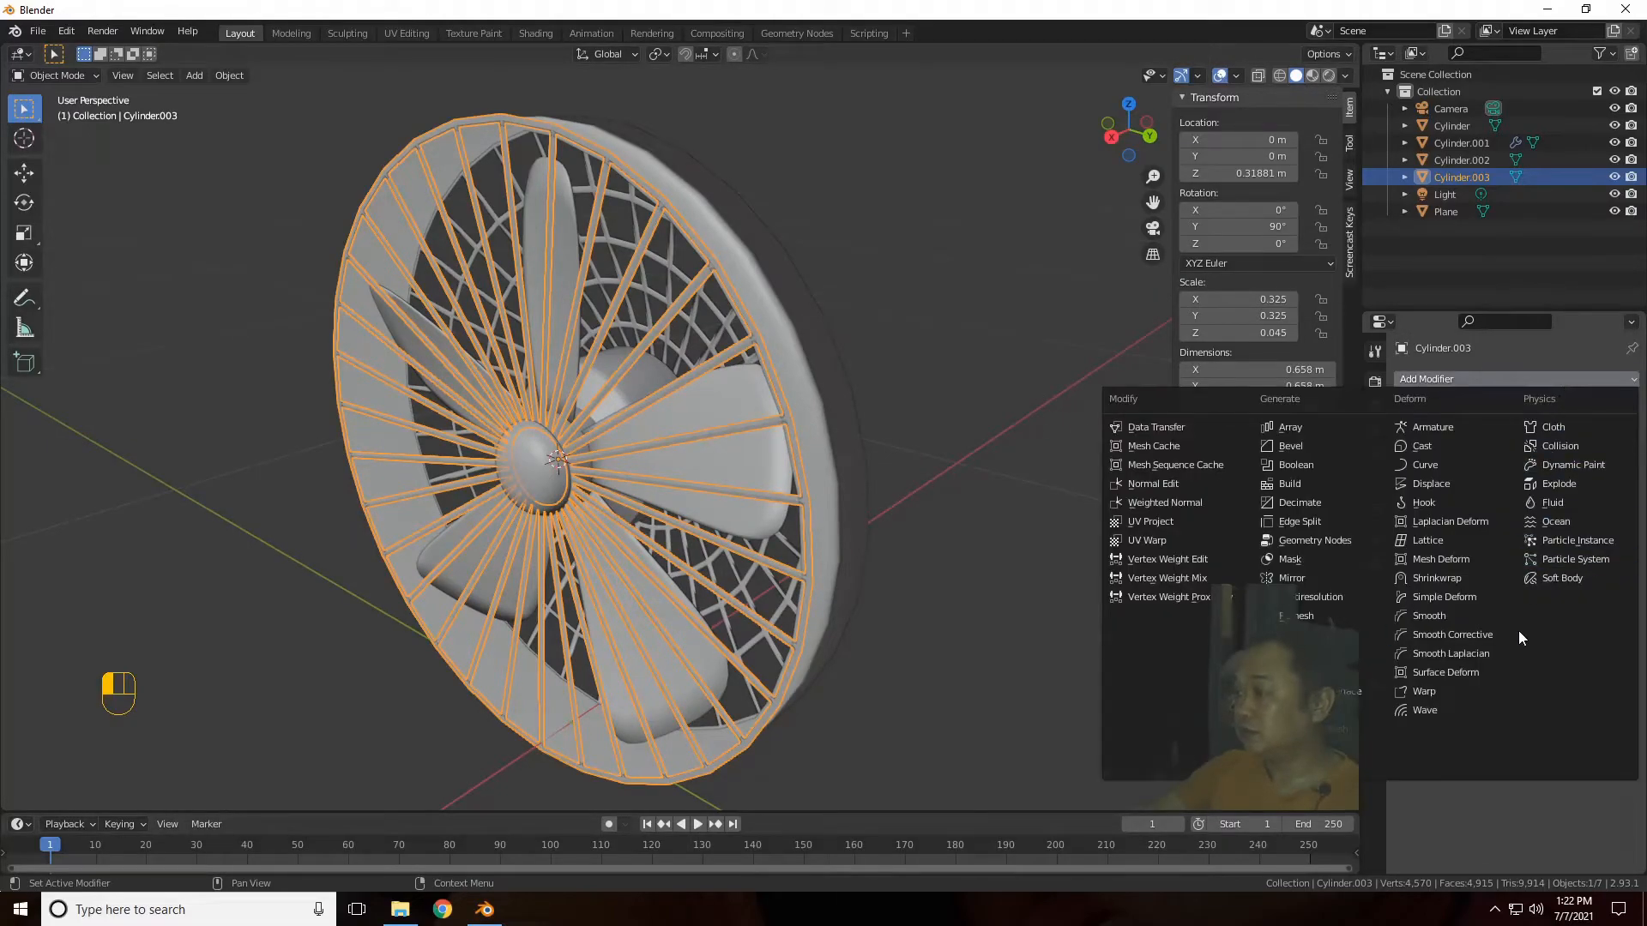
left_click(1462, 598)
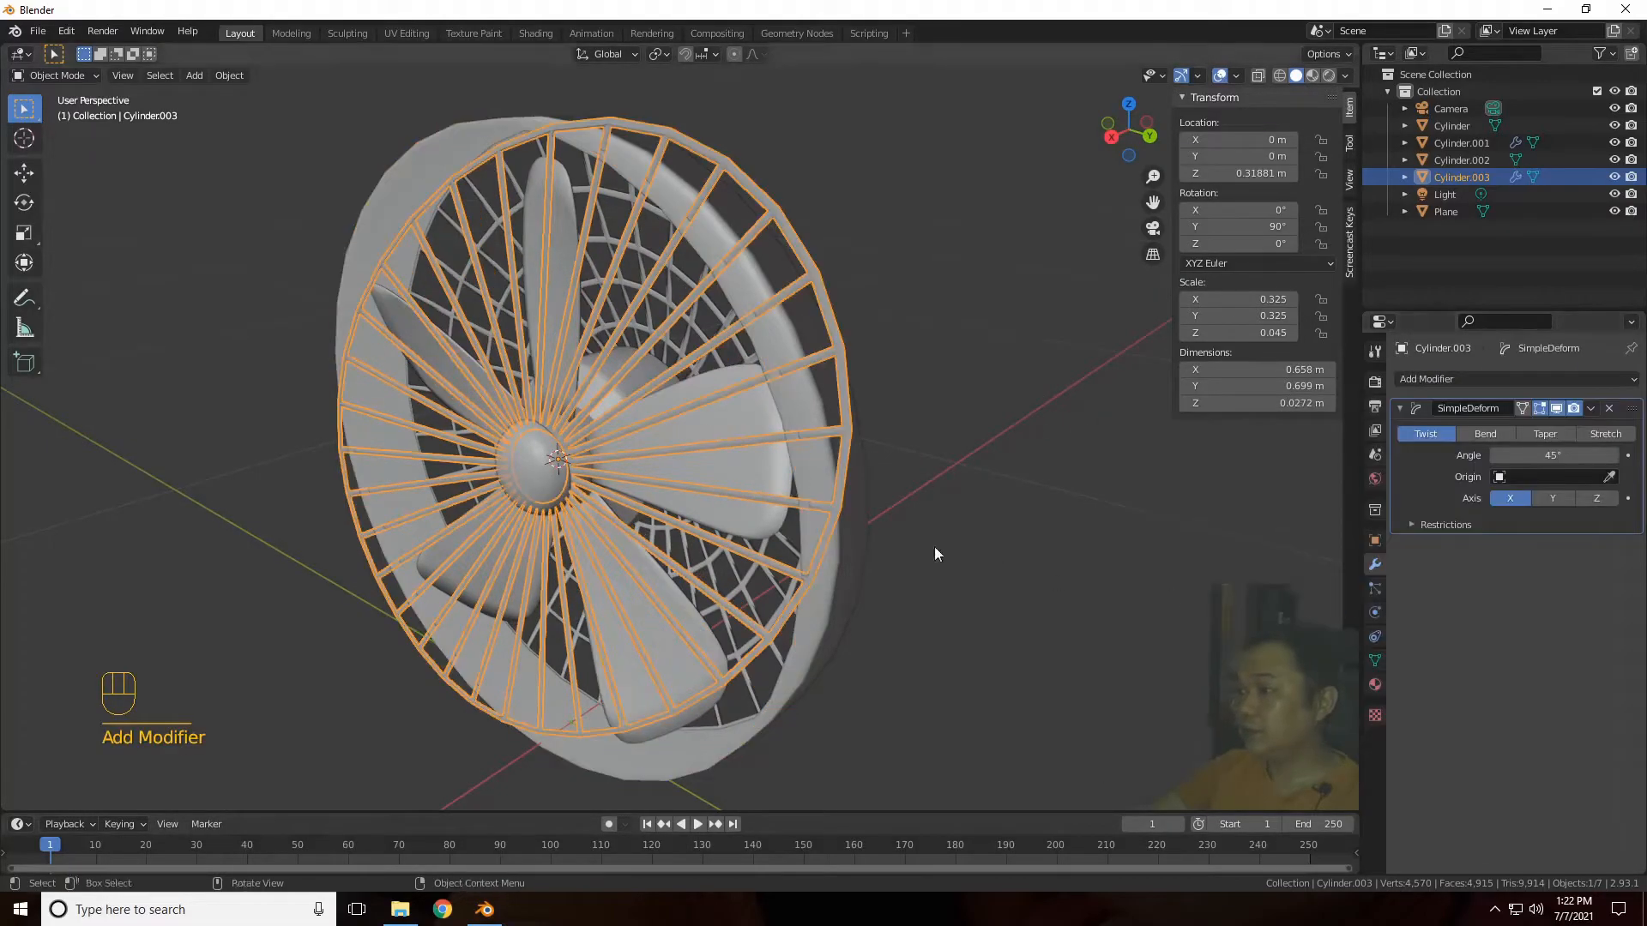
left_click(1591, 499)
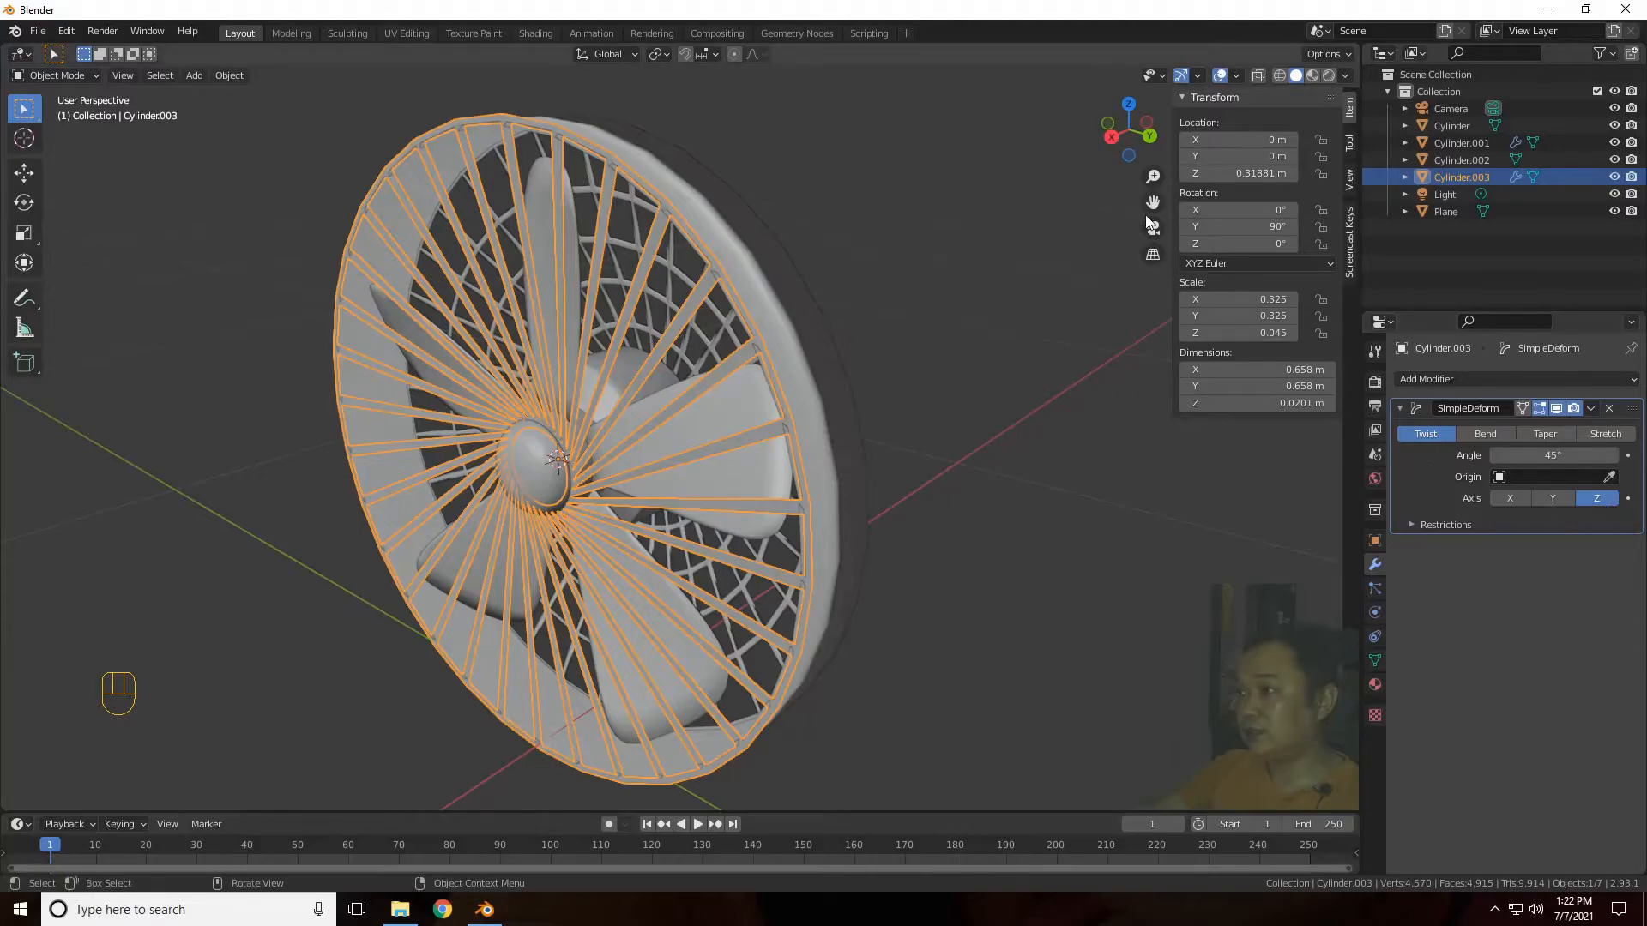
Step: Inspect the twisted front grille from the front with nothing selected, and reselect the grille
left_click_drag(1129, 129, 1110, 131)
scroll(1071, 426, "down", 3)
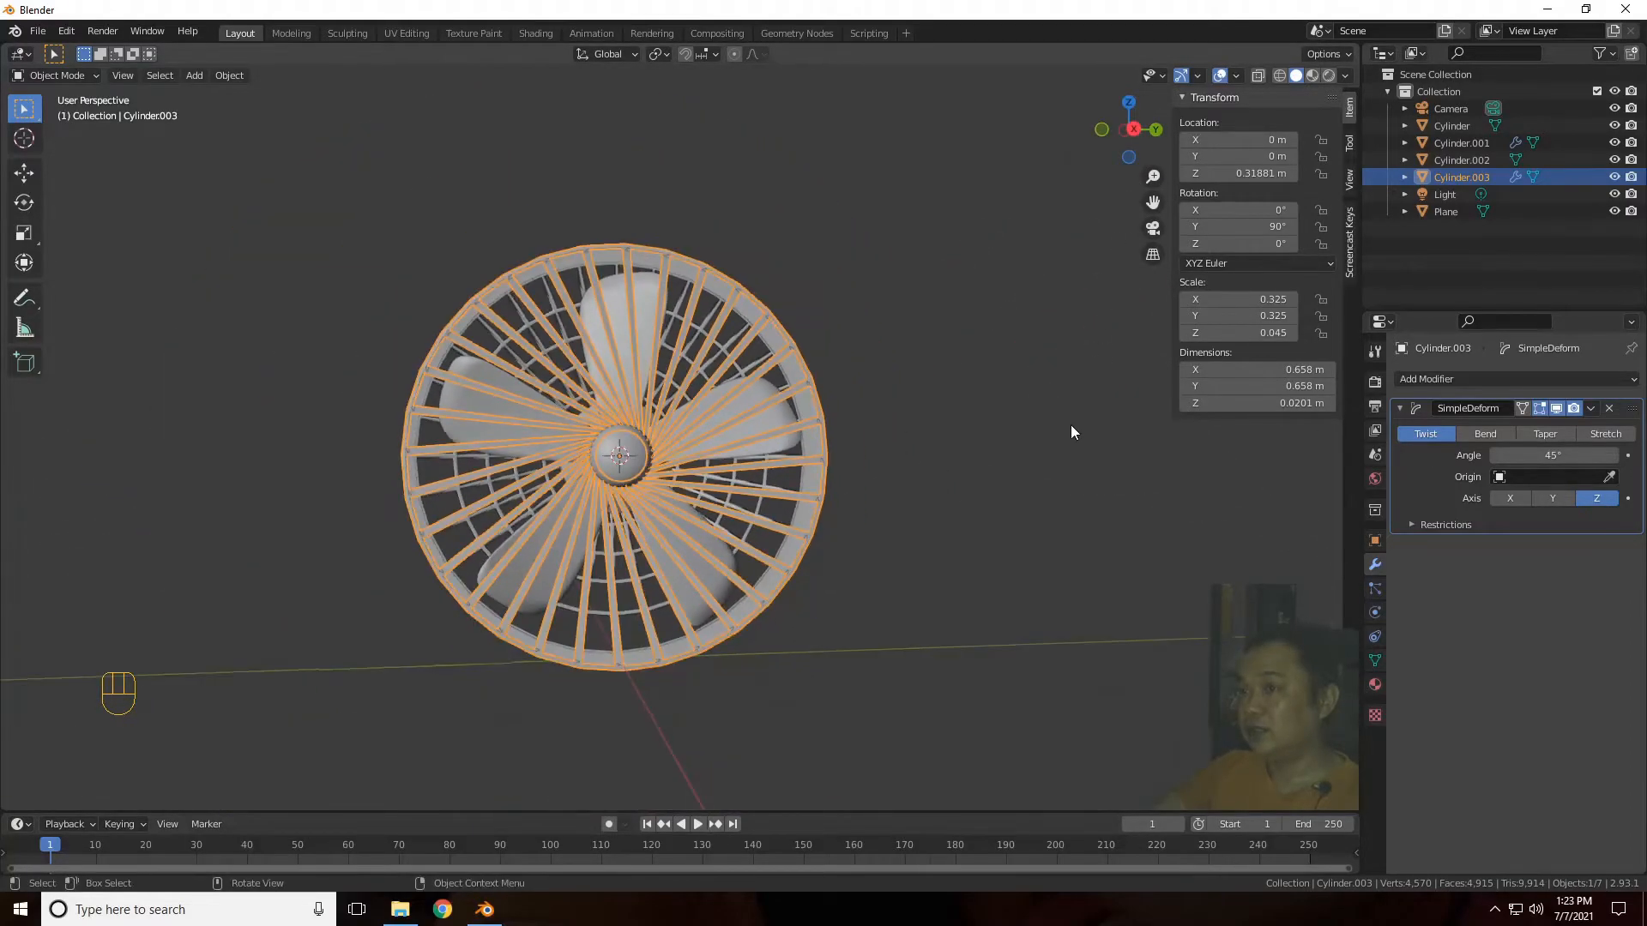
left_click(1015, 558)
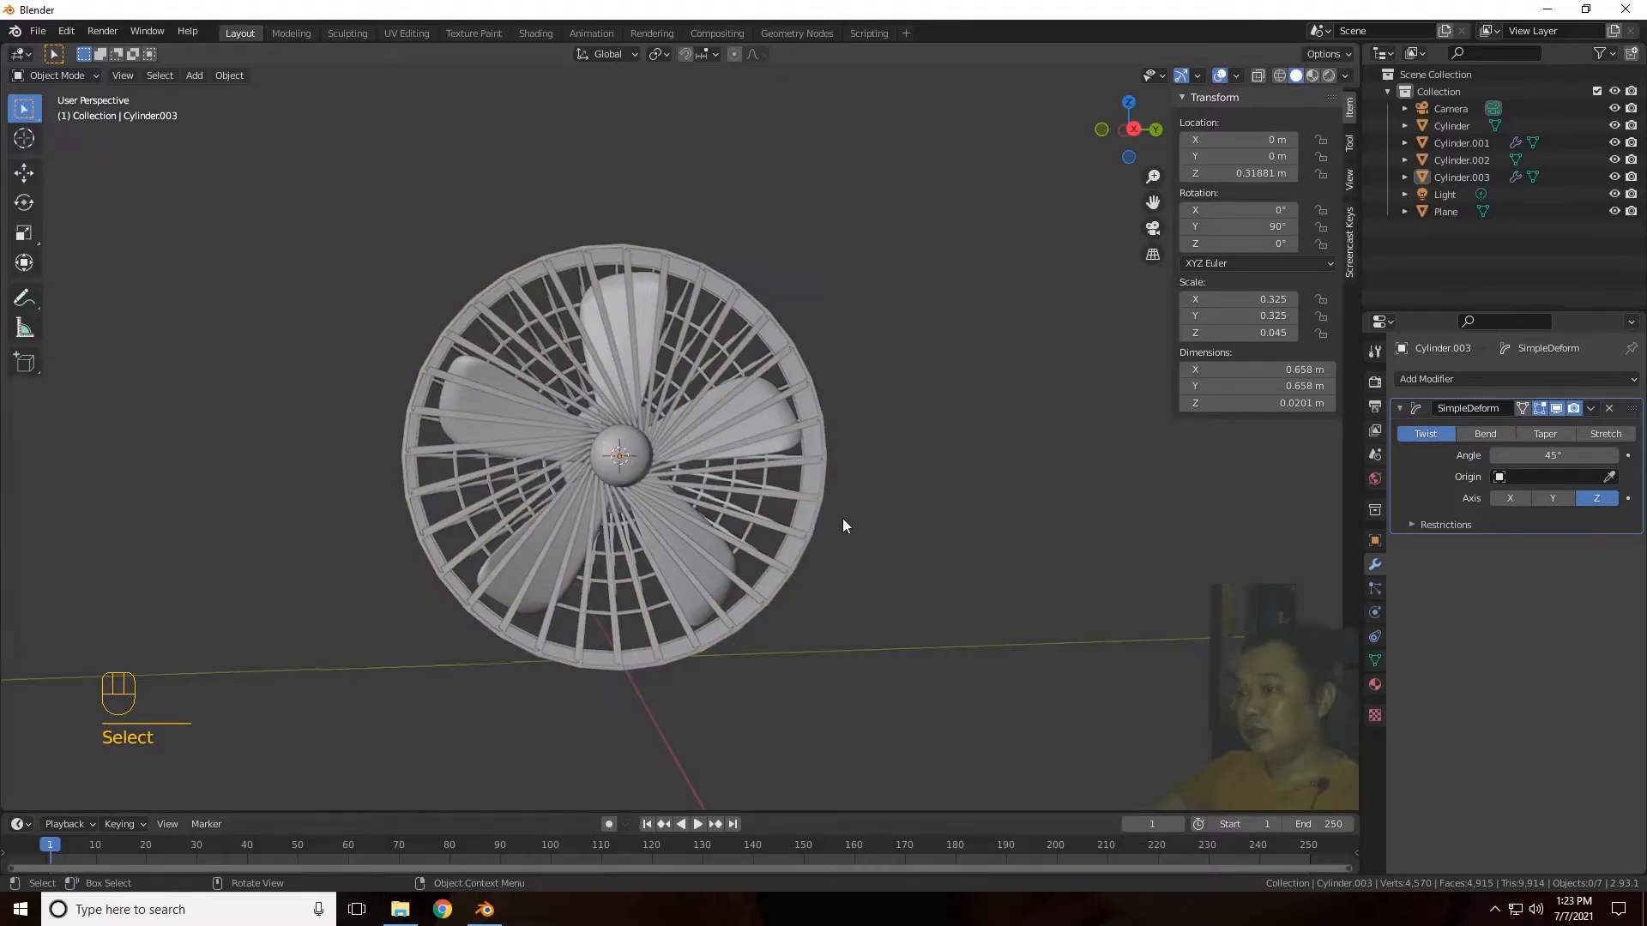
scroll(992, 379, "up", 2)
left_click_drag(1133, 148, 1137, 151)
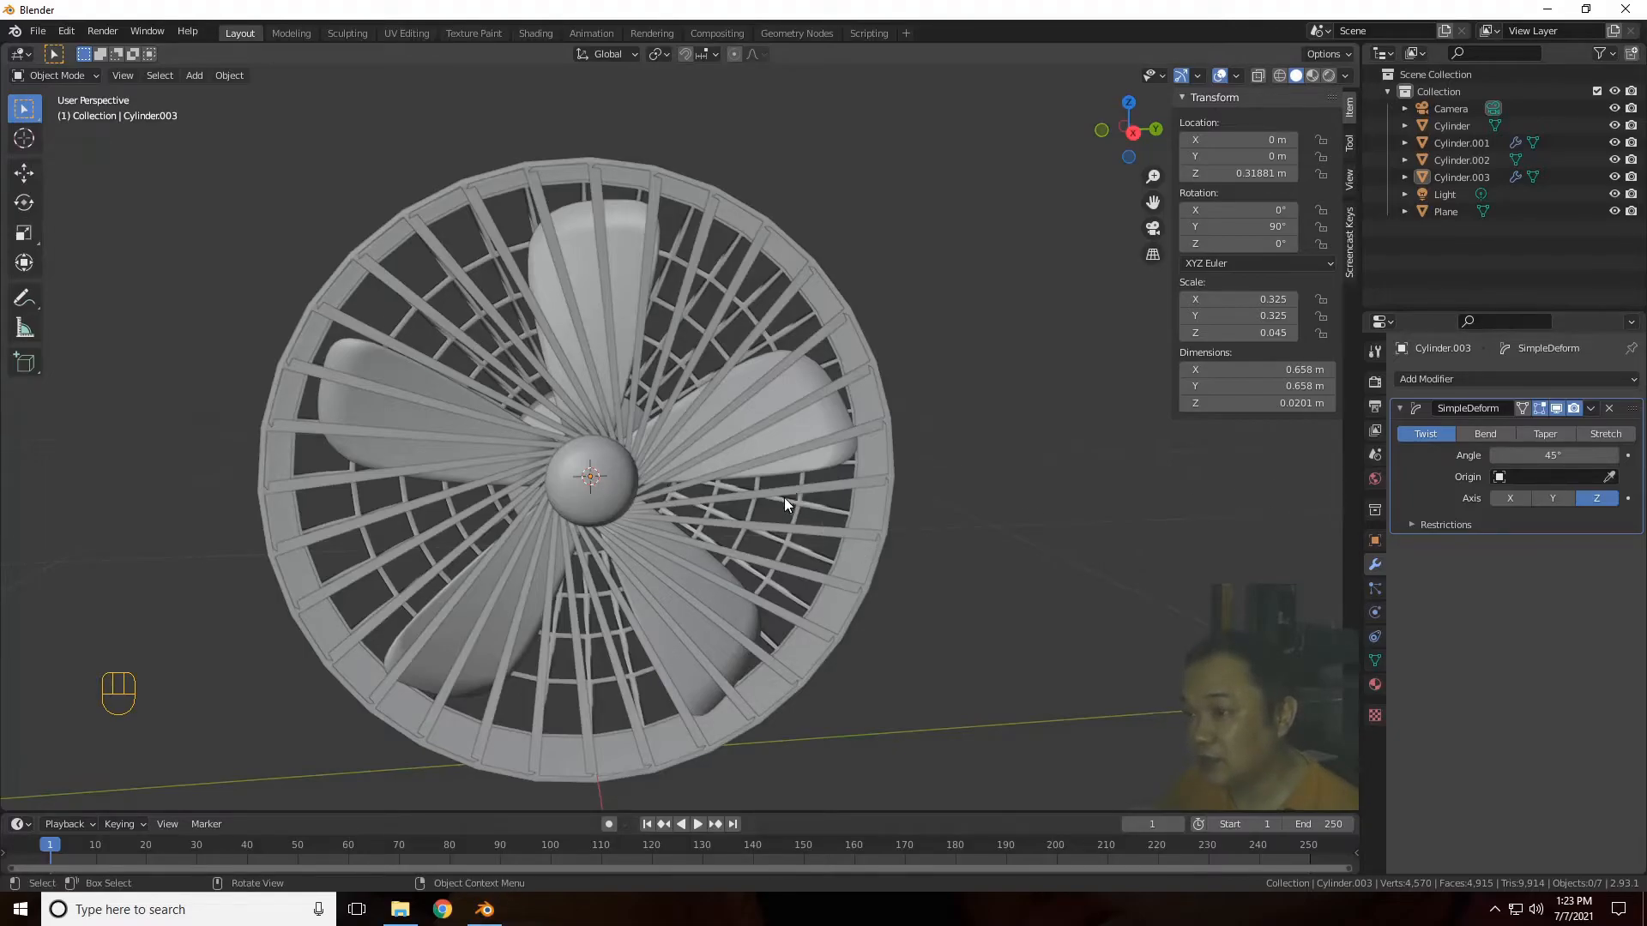
left_click(722, 479)
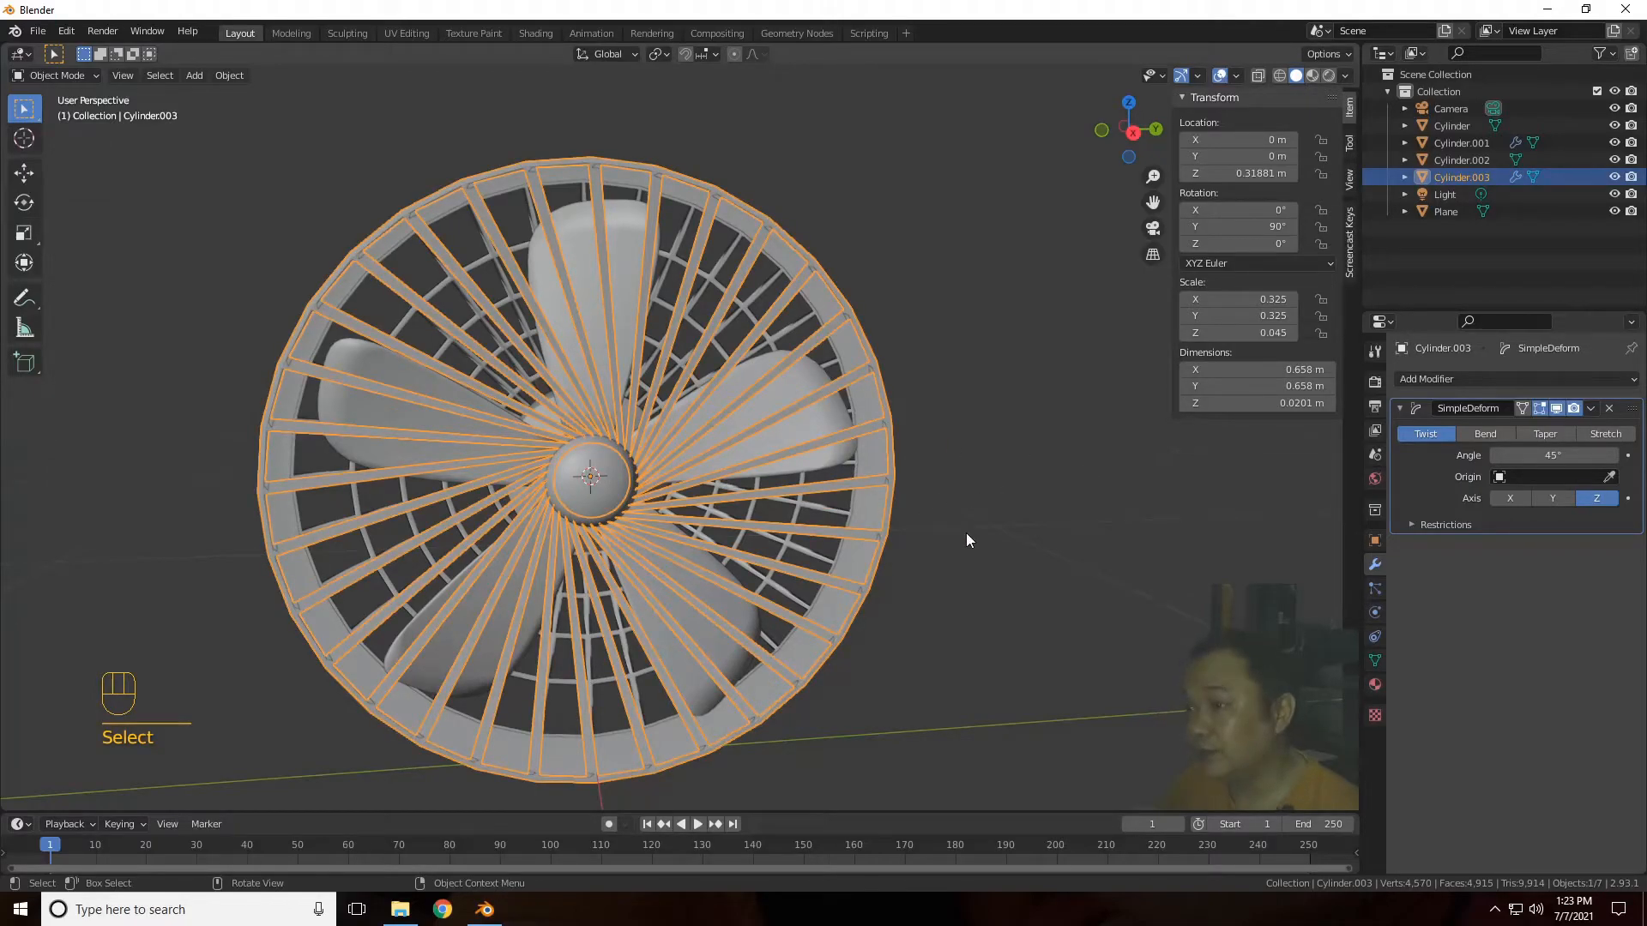
Step: Add a Subdivision Surface modifier to the front grille above the Simple Deform, with Simple subdivision and 3 viewport levels
scroll(952, 534, "up", 1)
scroll(948, 540, "down", 3)
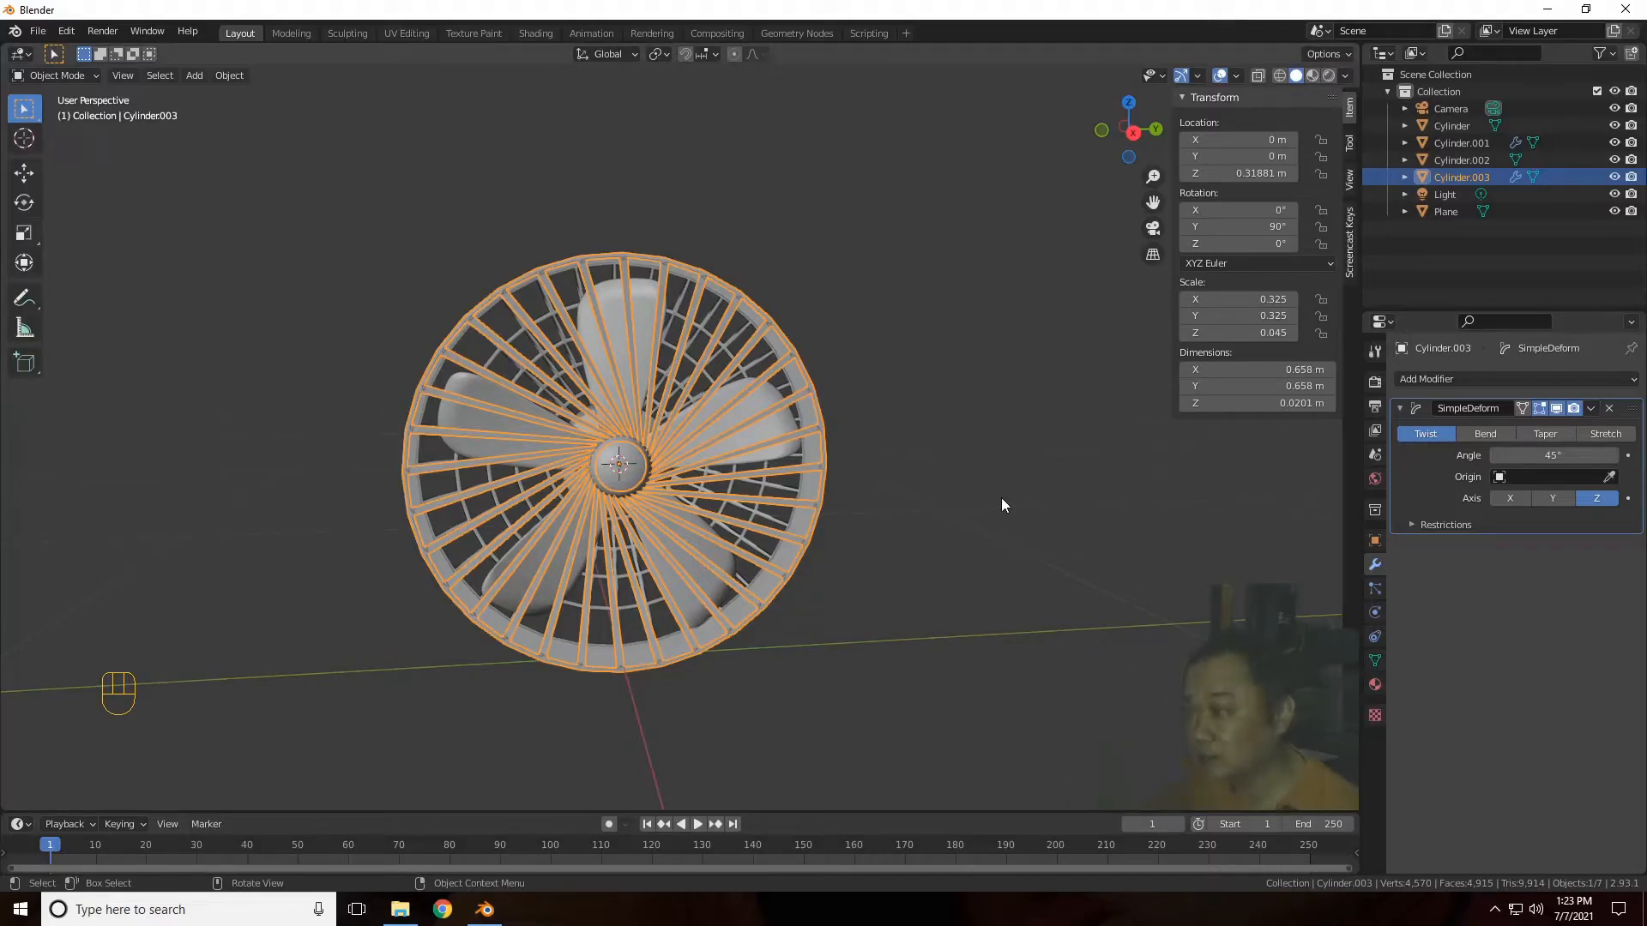
scroll(995, 500, "up", 2)
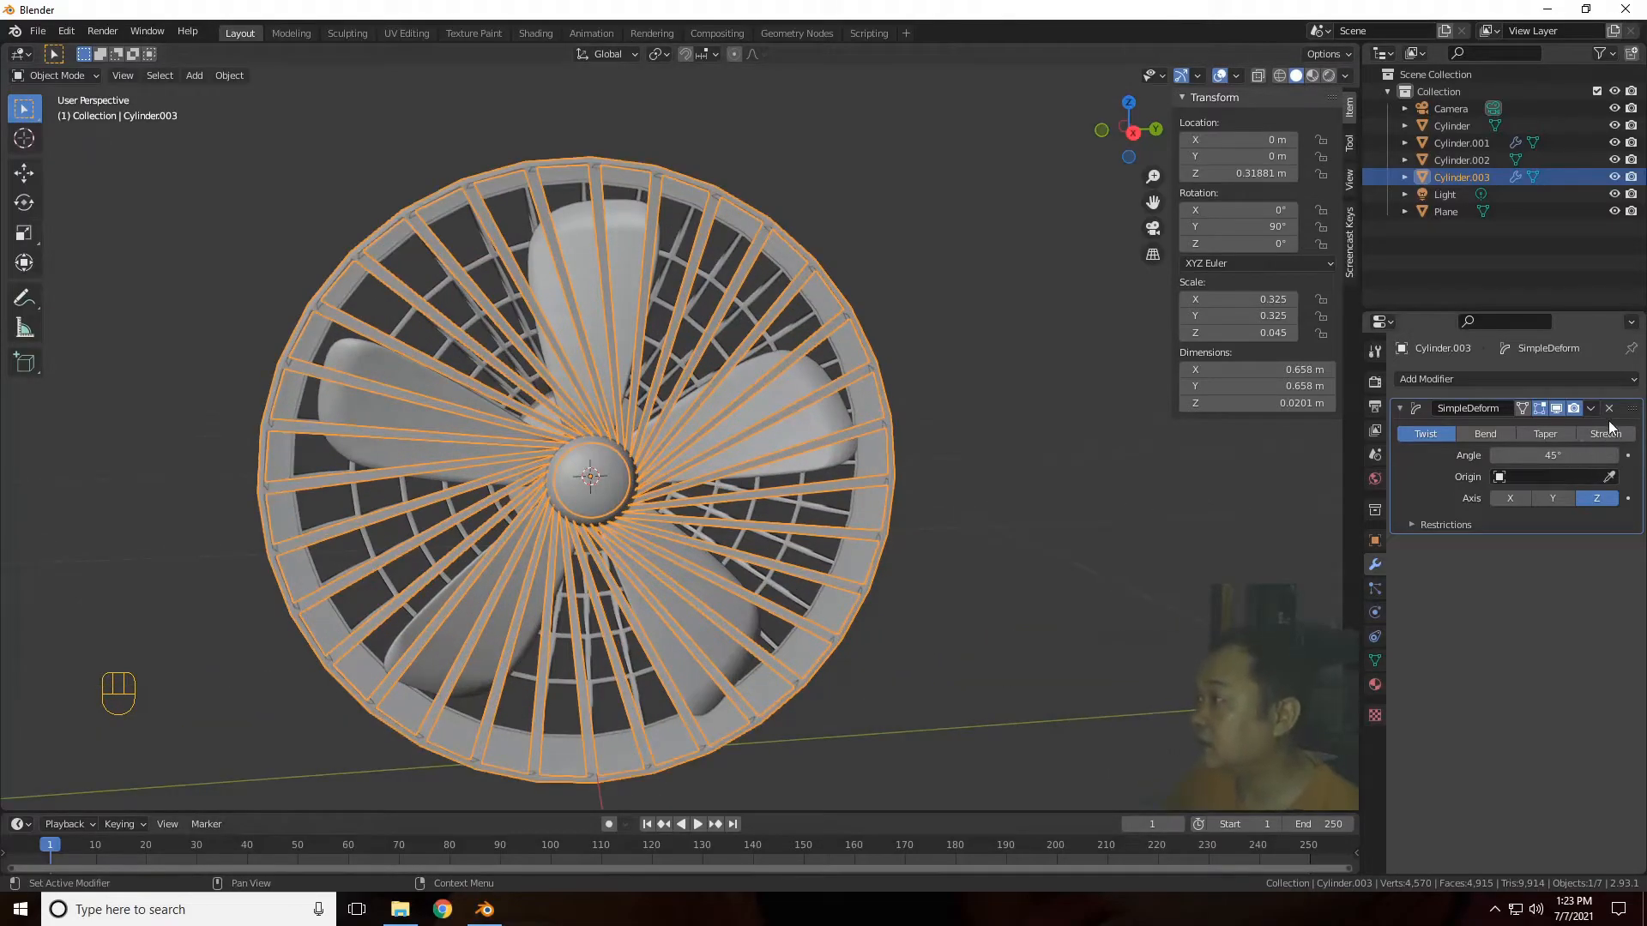
left_click(1623, 379)
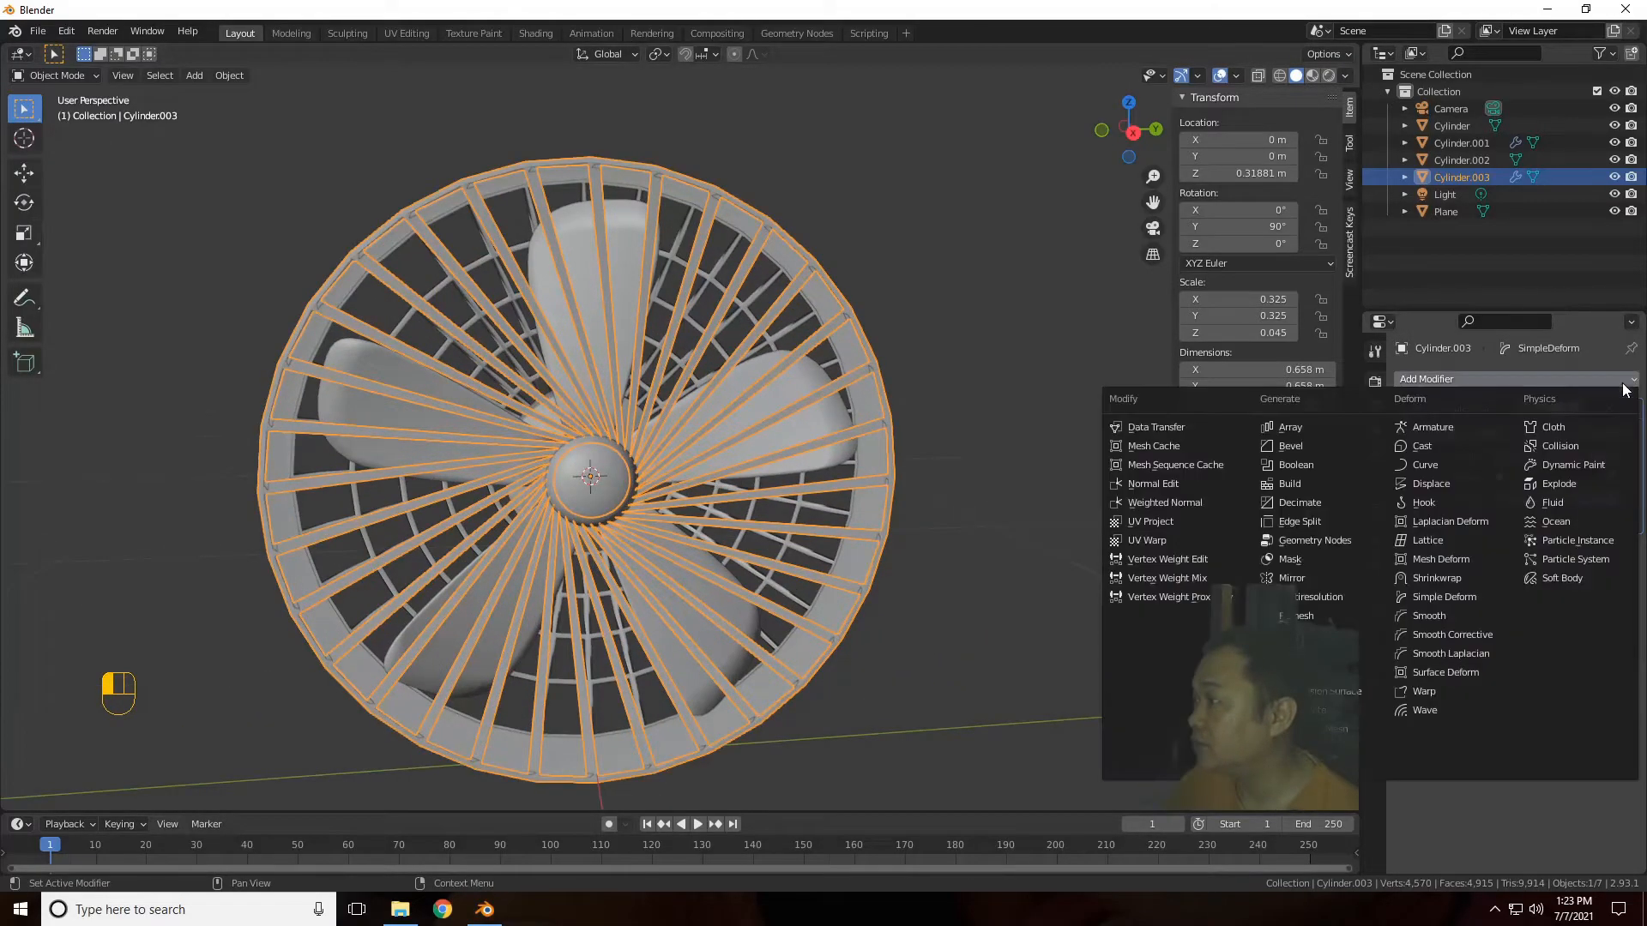
left_click(1357, 692)
left_click_drag(1631, 557, 1630, 399)
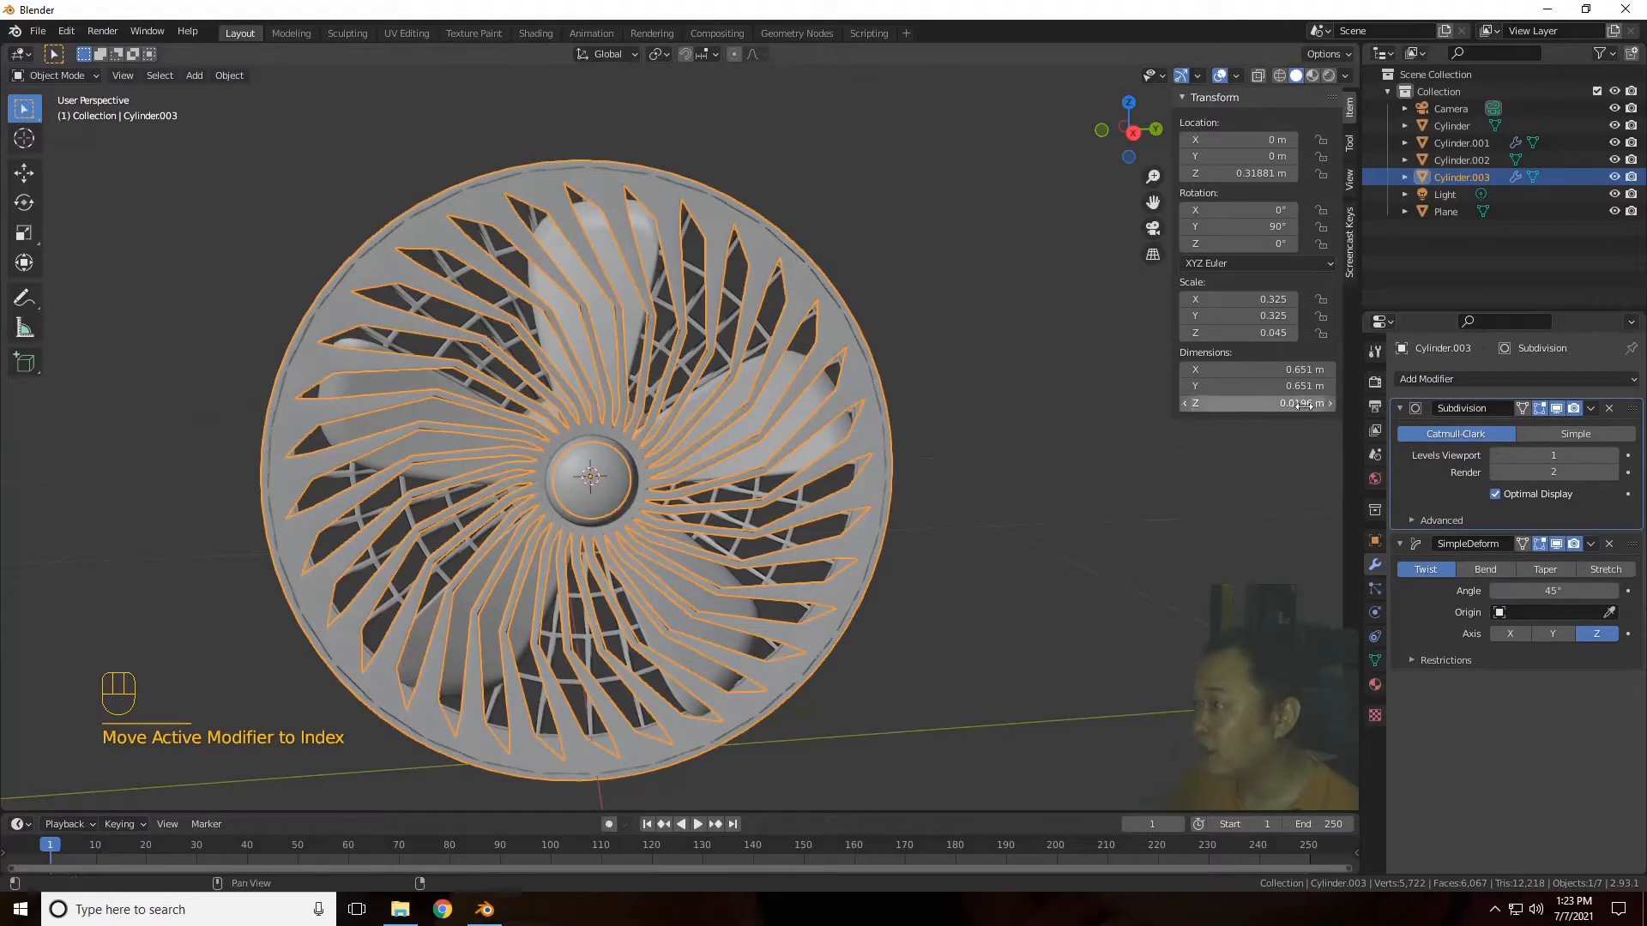
left_click(1614, 456)
left_click(1614, 456)
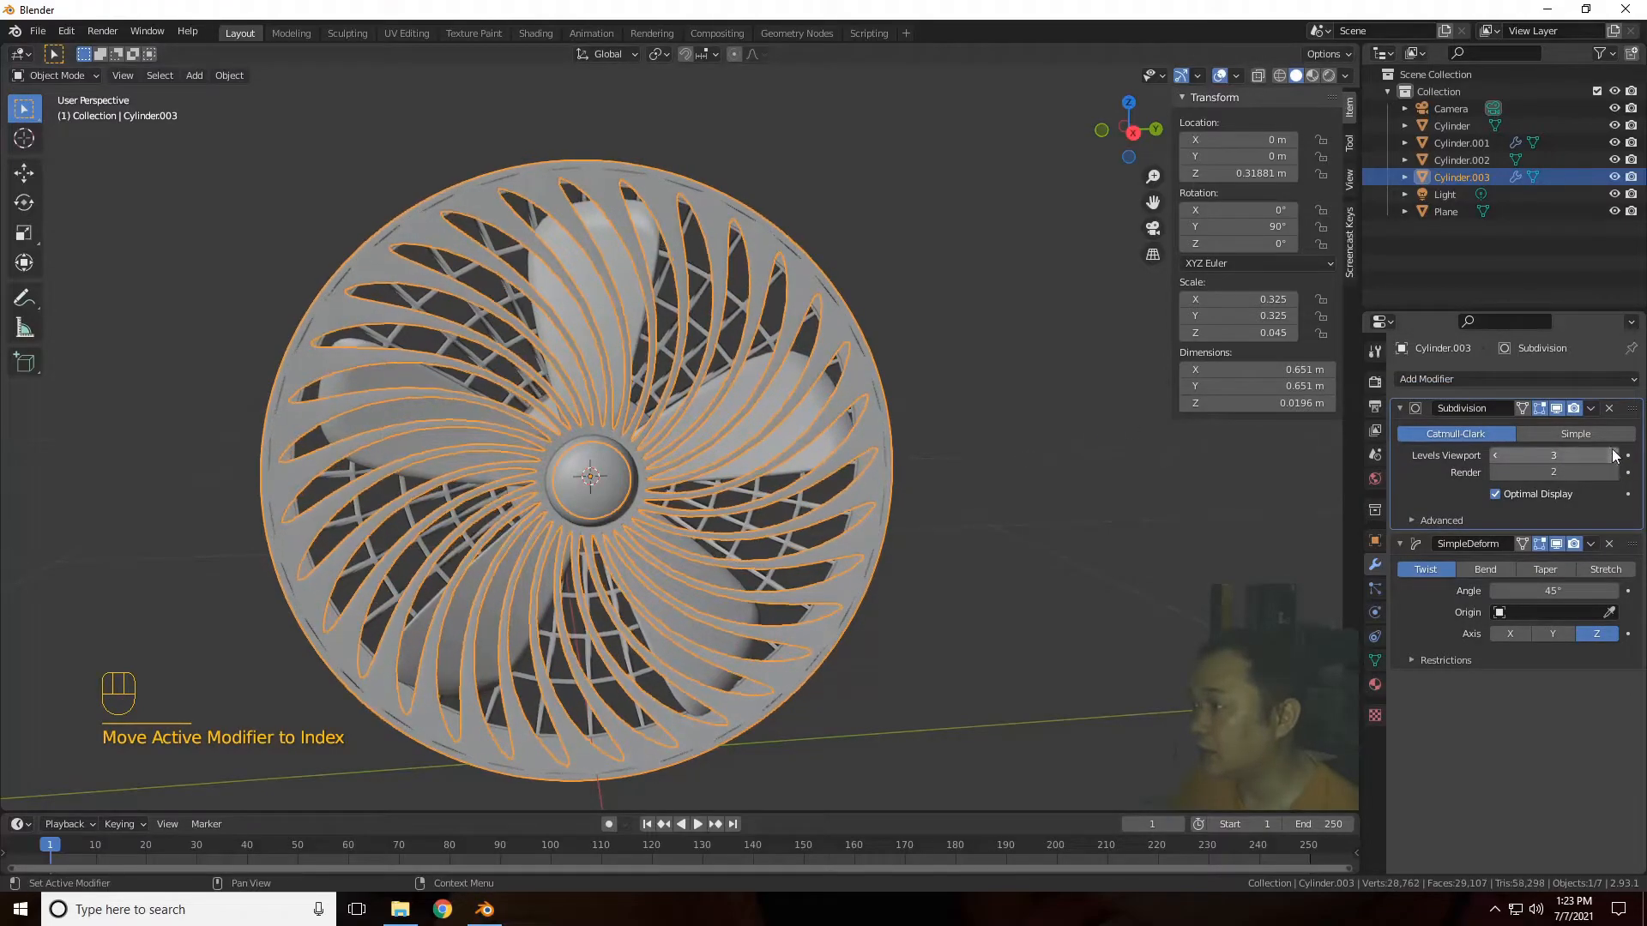
left_click(1611, 438)
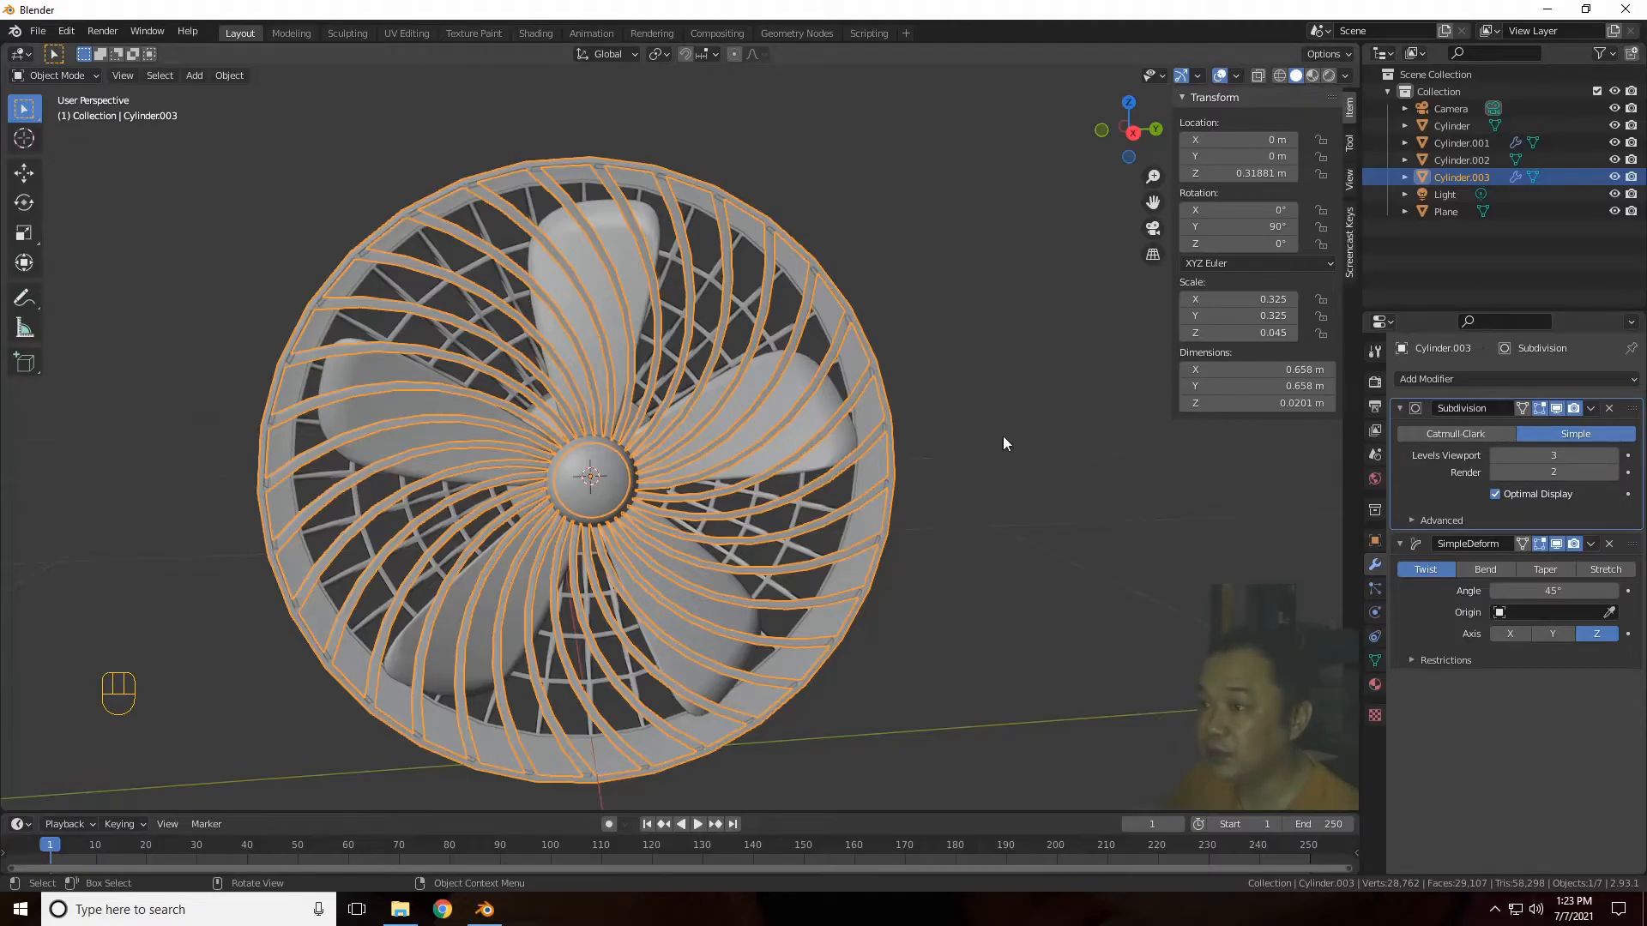
Step: Scale the front grille down uniformly to about 0.97 so it sits inside the outer ring
left_click(1105, 468)
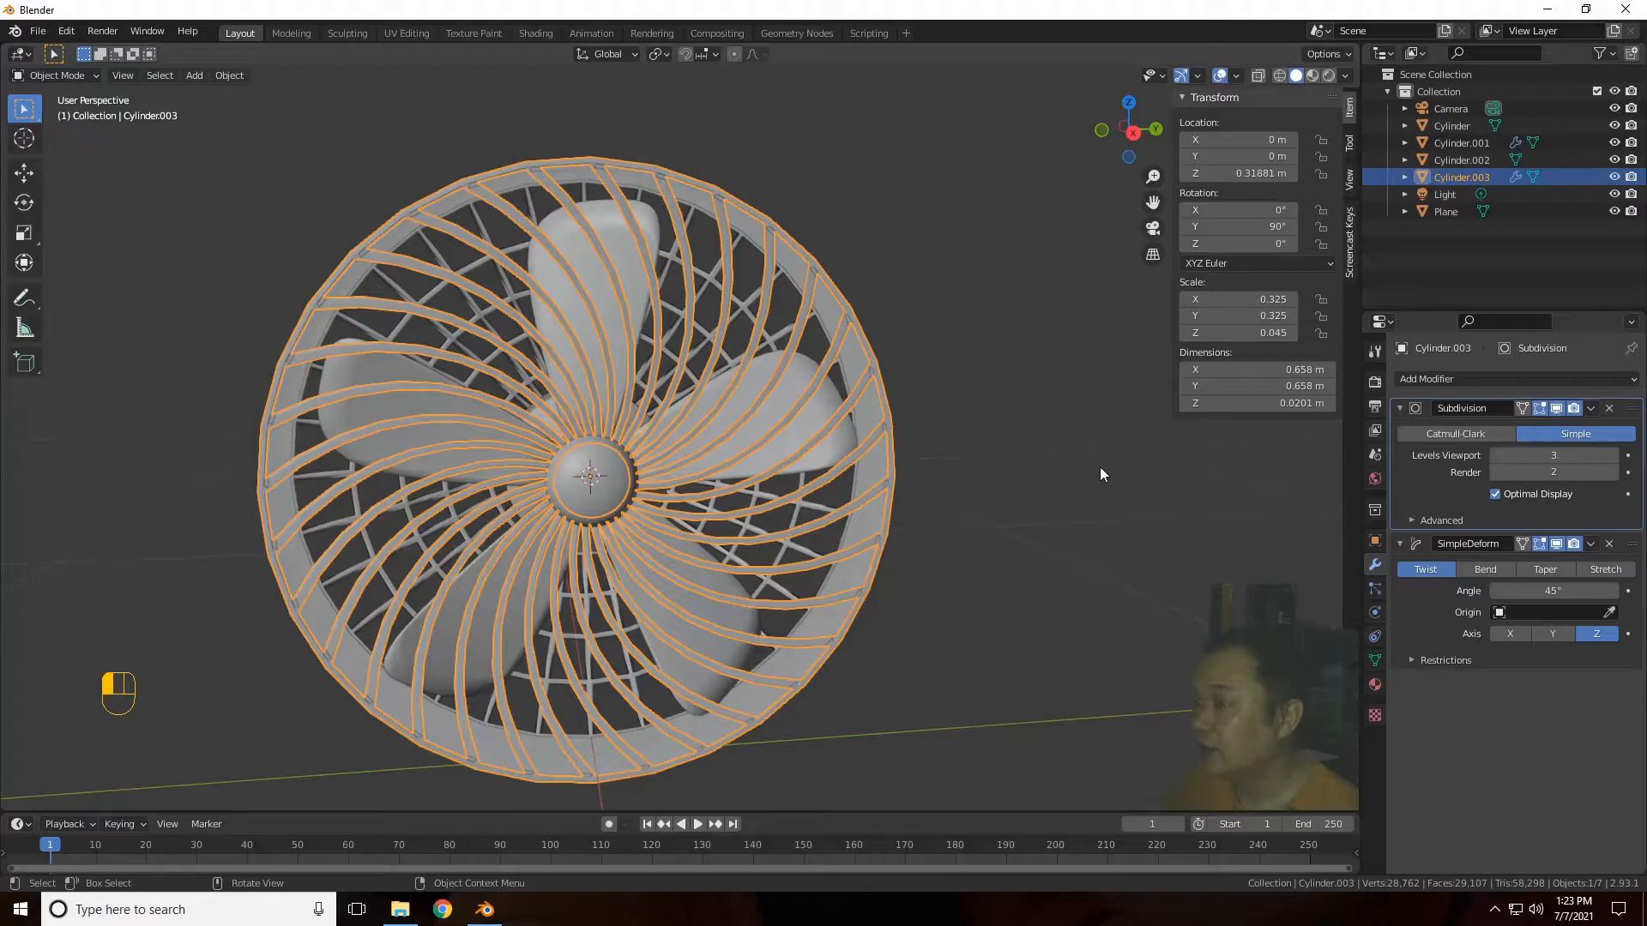
mouse_move(1151, 142)
left_mouse_down()
mouse_move(1064, 154)
mouse_move(1151, 145)
left_mouse_up()
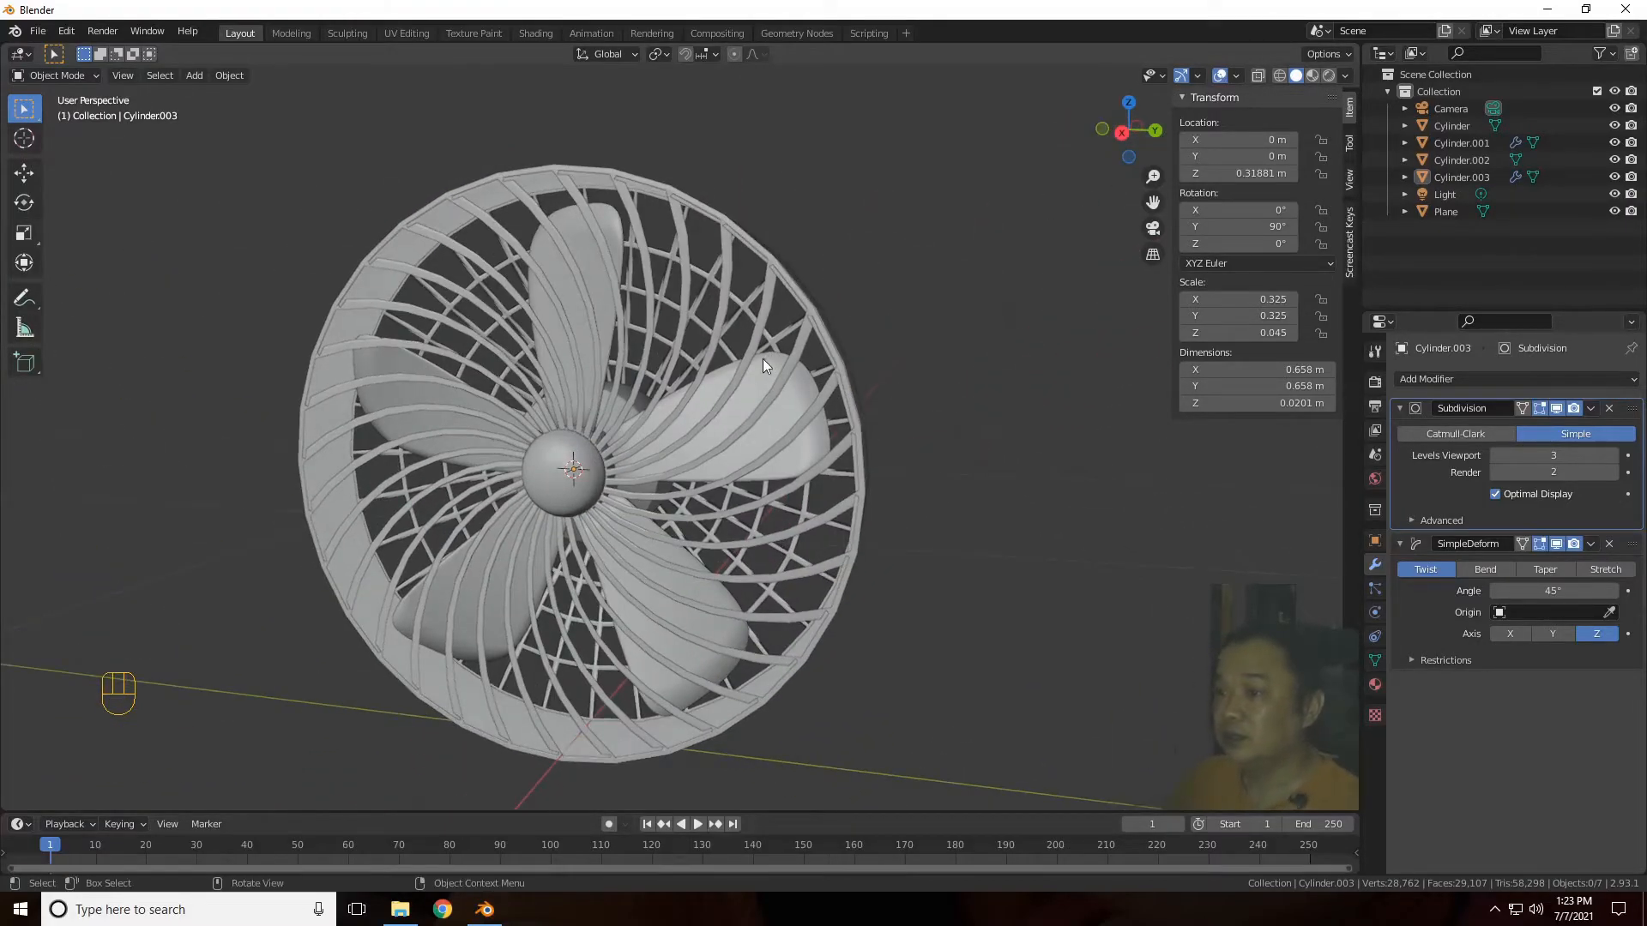
left_click(705, 429)
key("s")
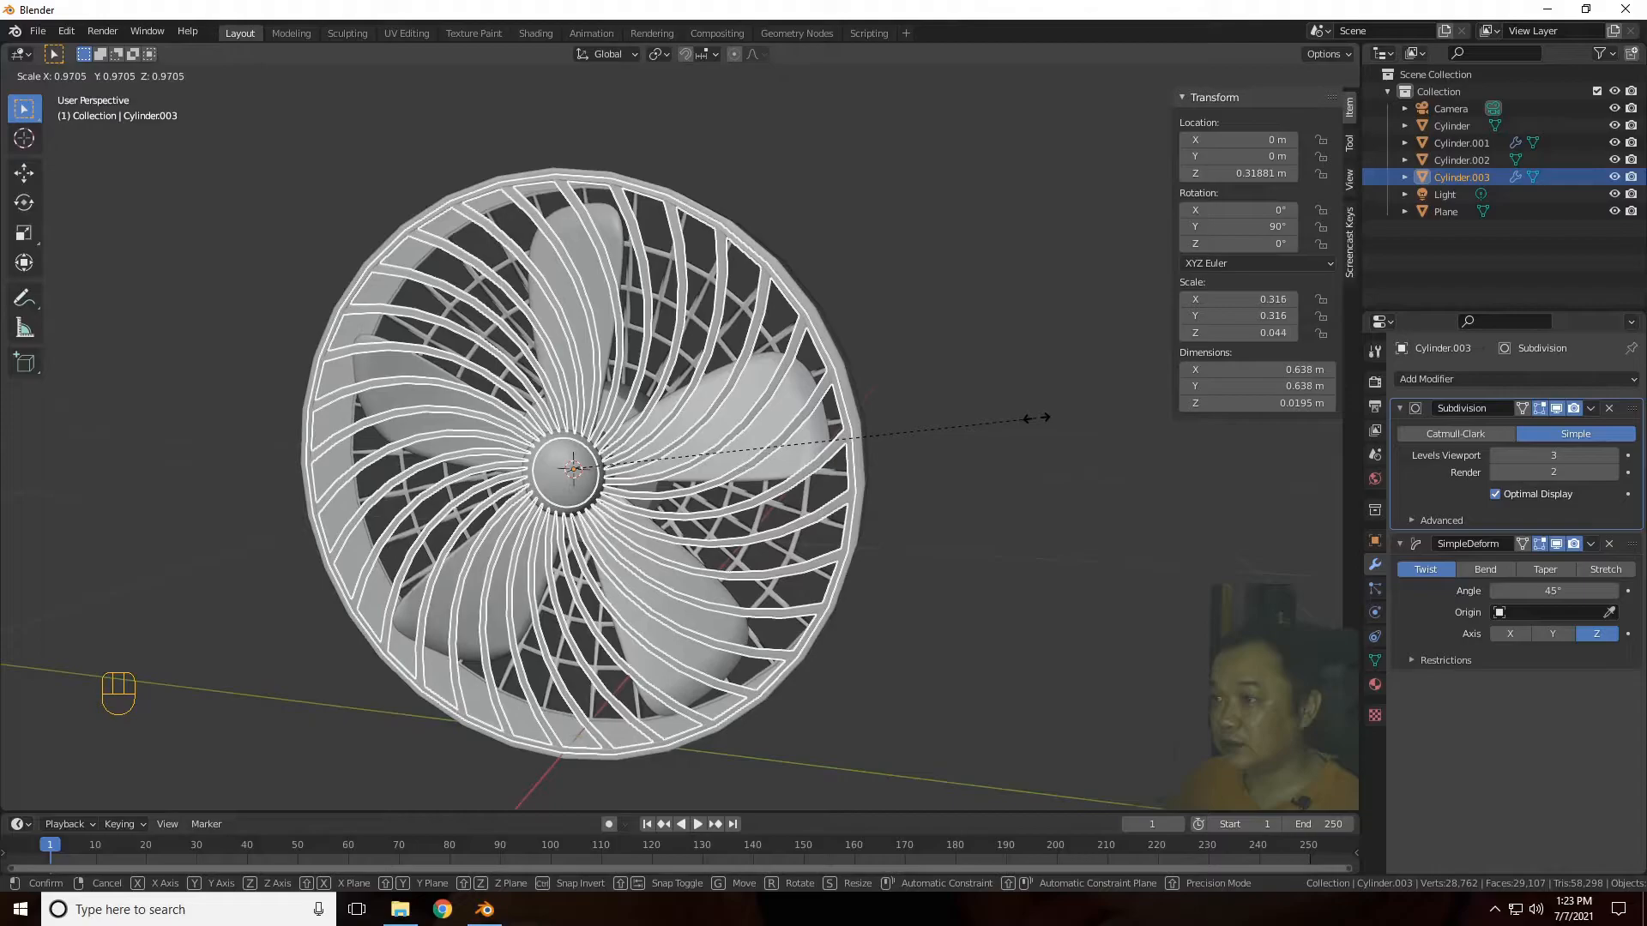
left_click(1036, 422)
Step: Examine how the twisted front grille fits the outer ring, from the front and at an angle, with nothing selected
left_click_drag(1138, 138, 1026, 420)
key("Tab")
left_click(1026, 420)
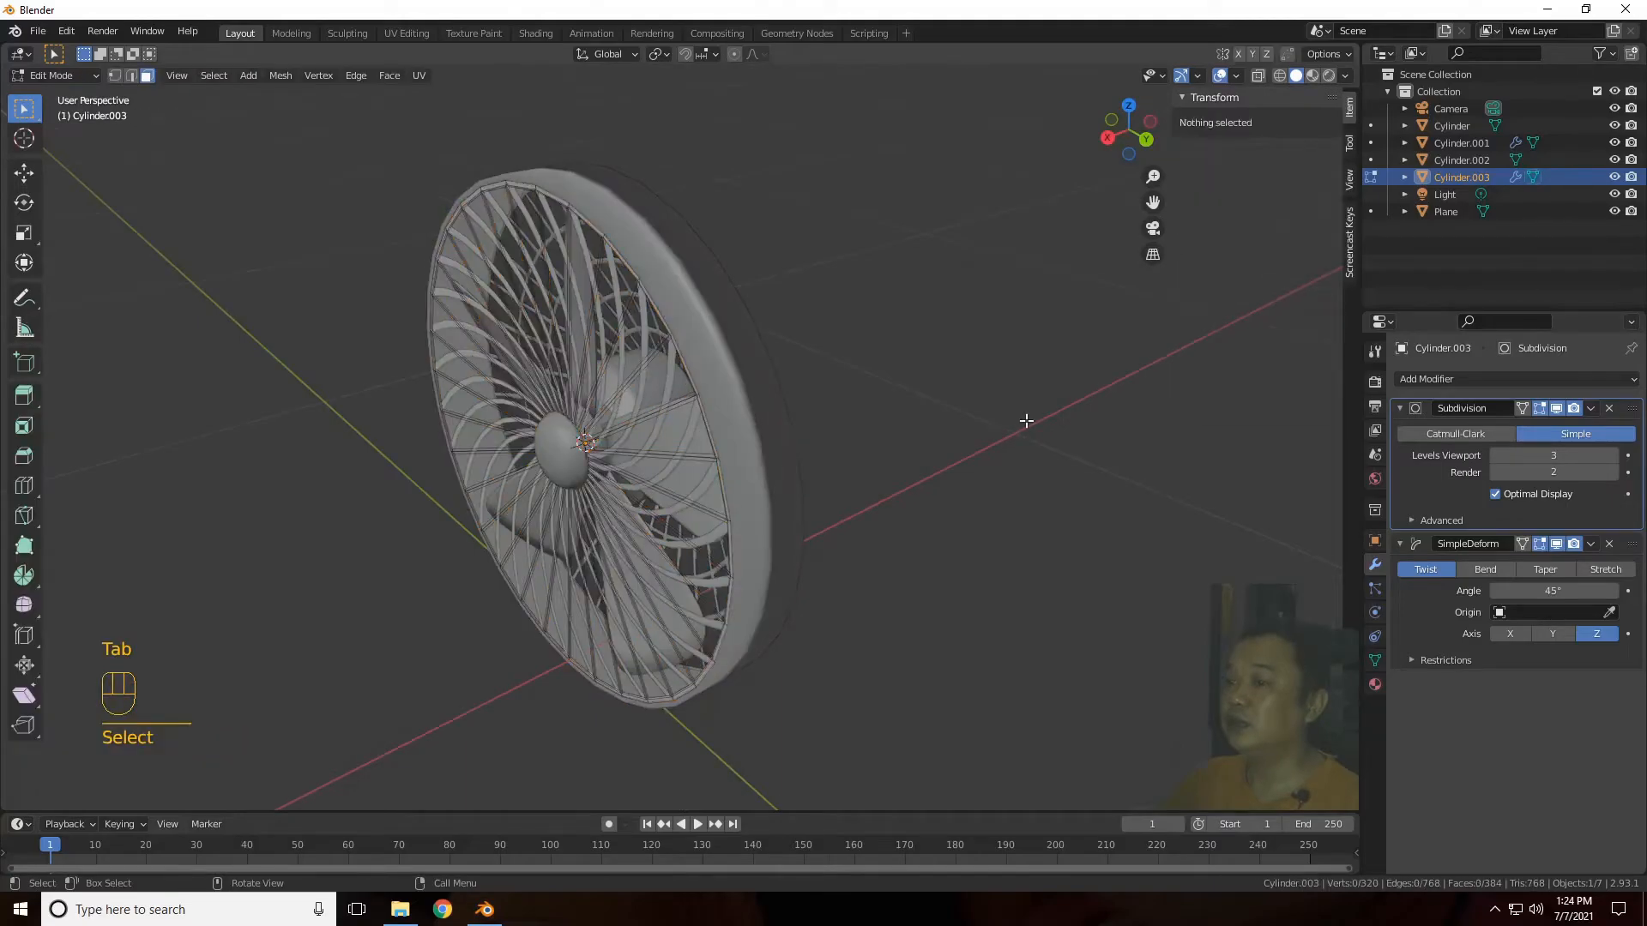
left_click(1107, 138)
key("Tab")
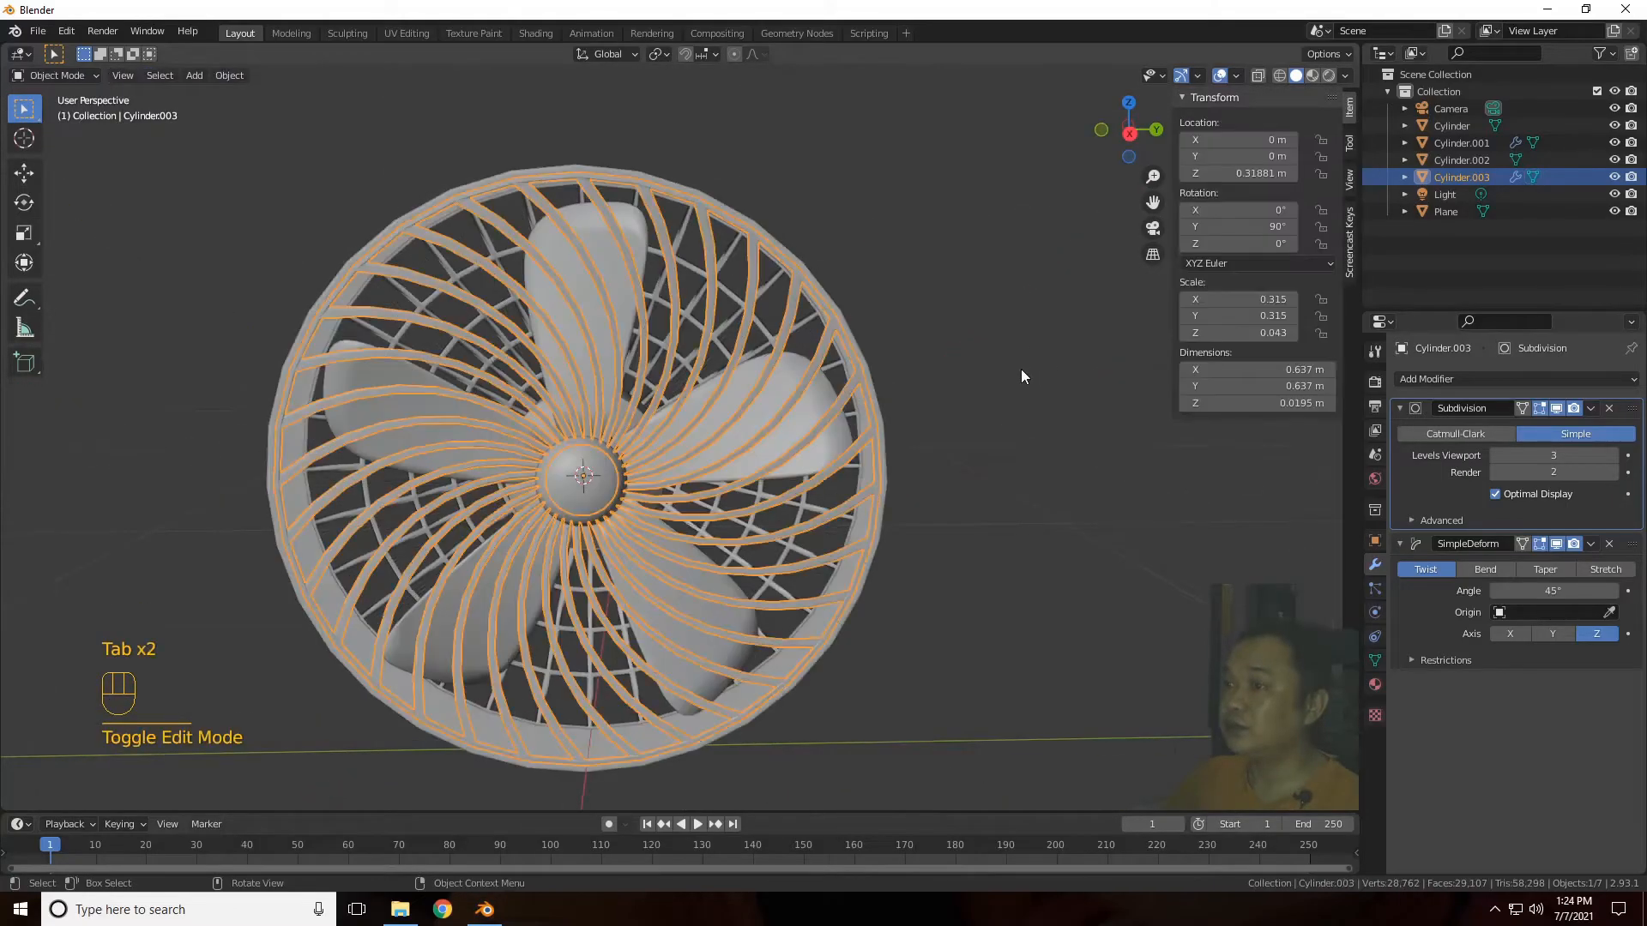
left_click(1020, 368)
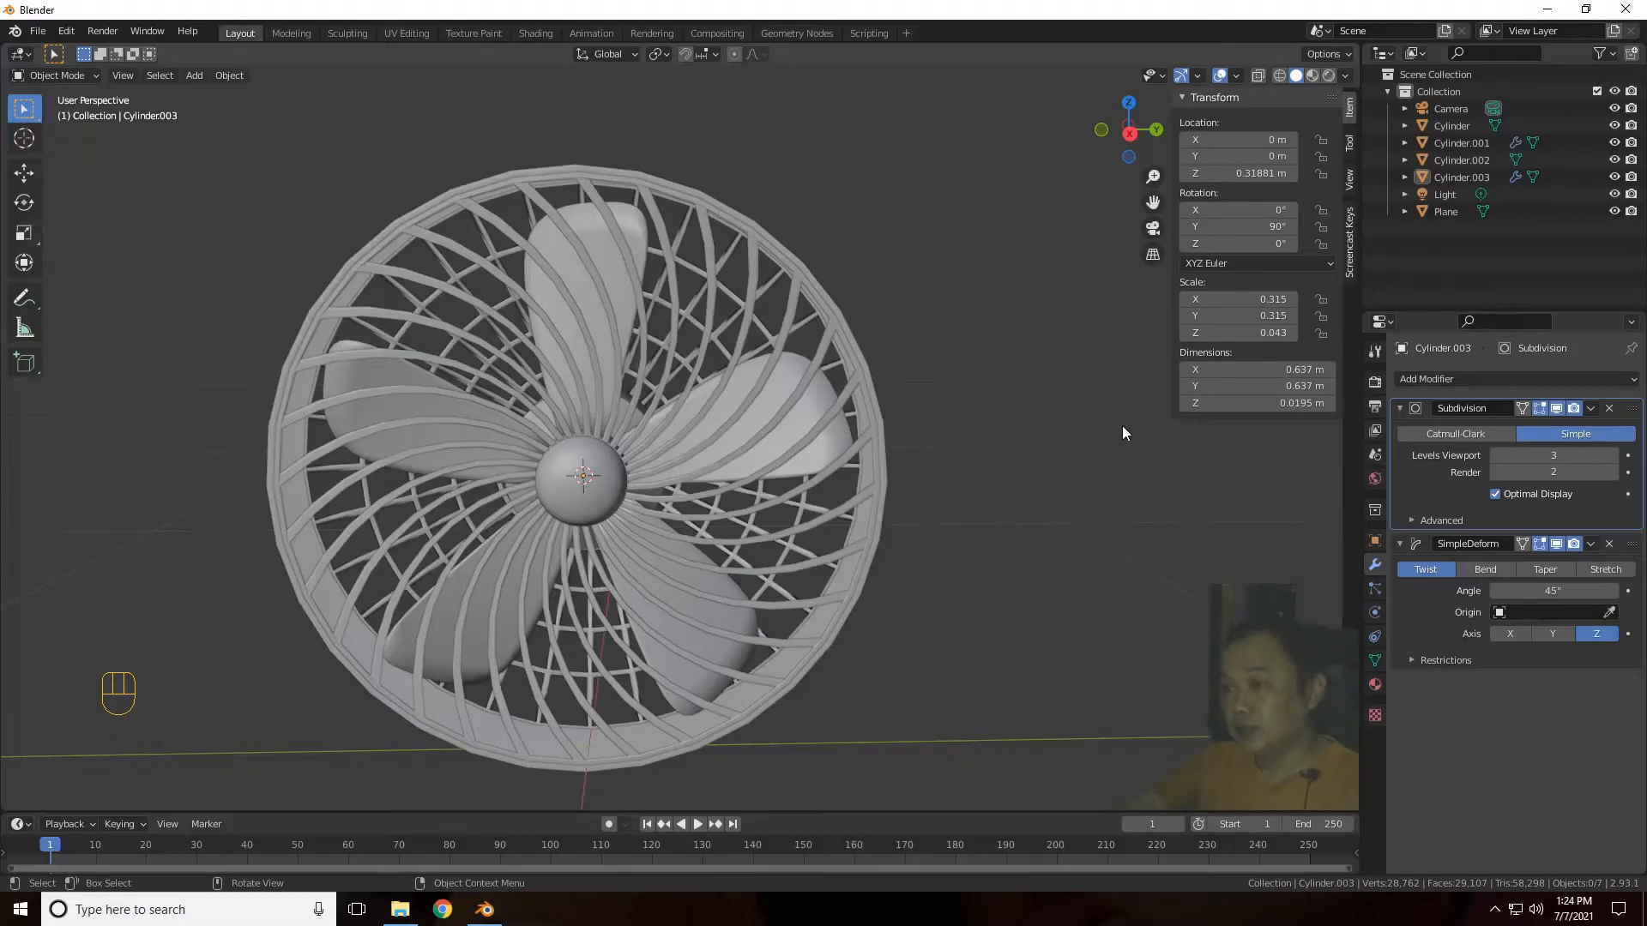
scroll(1106, 421, "up", 3)
scroll(1107, 422, "down", 5)
mouse_move(1129, 129)
left_mouse_down()
mouse_move(1091, 135)
mouse_move(1139, 139)
mouse_move(1150, 163)
mouse_move(1150, 140)
left_mouse_up()
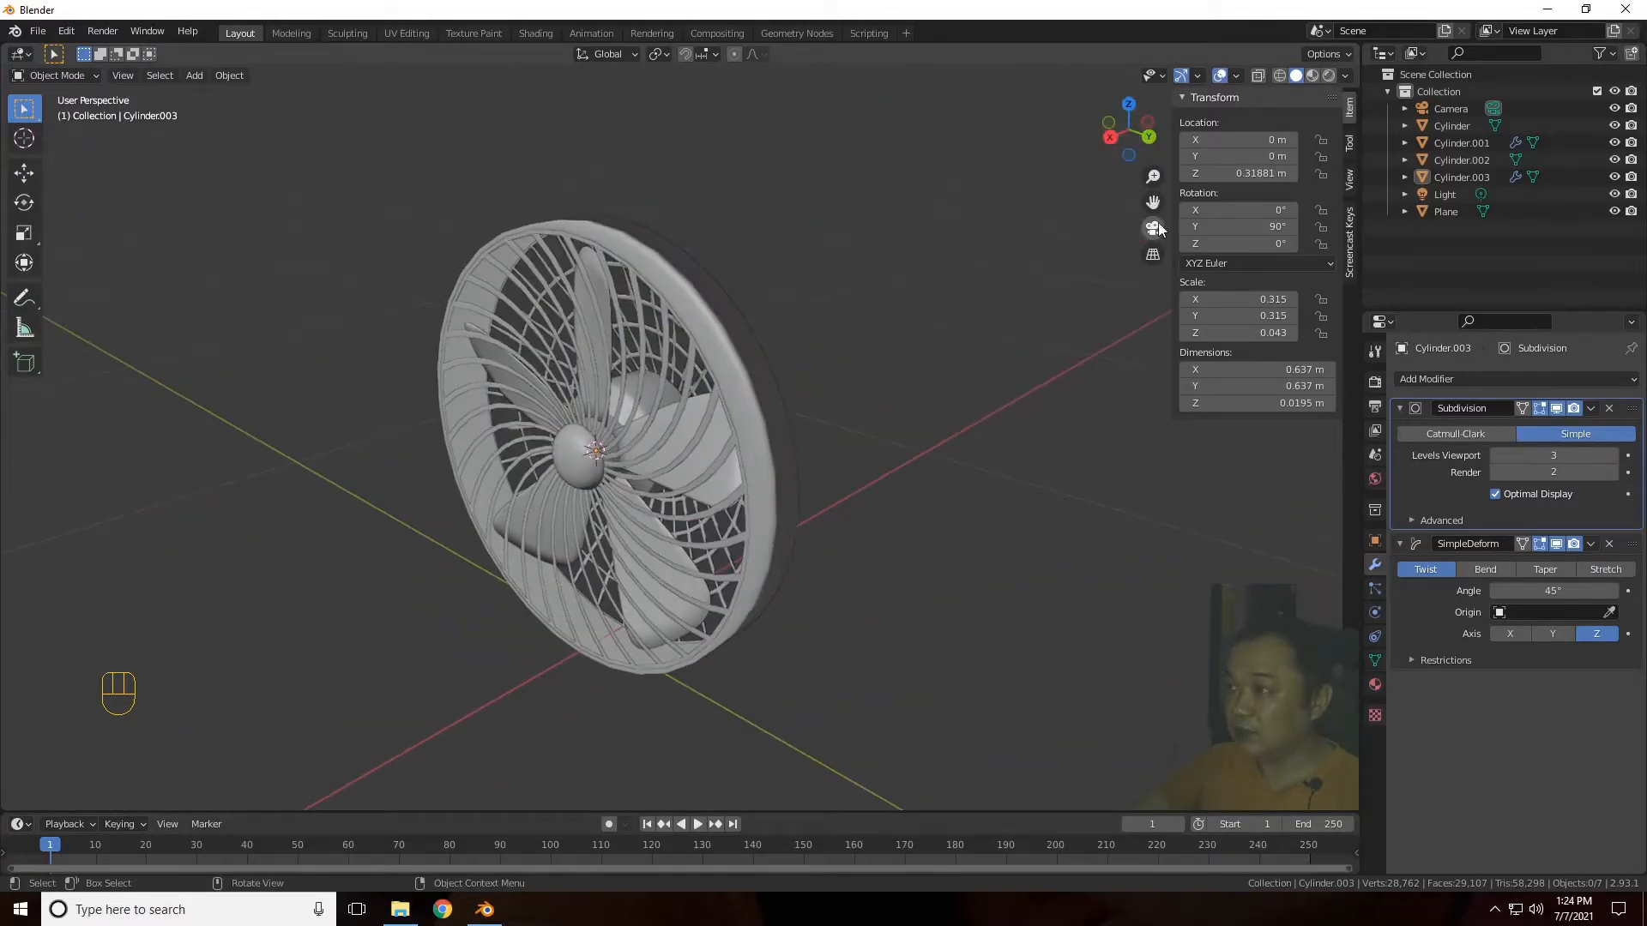
left_click_drag(1153, 206, 1175, 143)
scroll(1044, 421, "up", 2)
scroll(1045, 422, "down", 1)
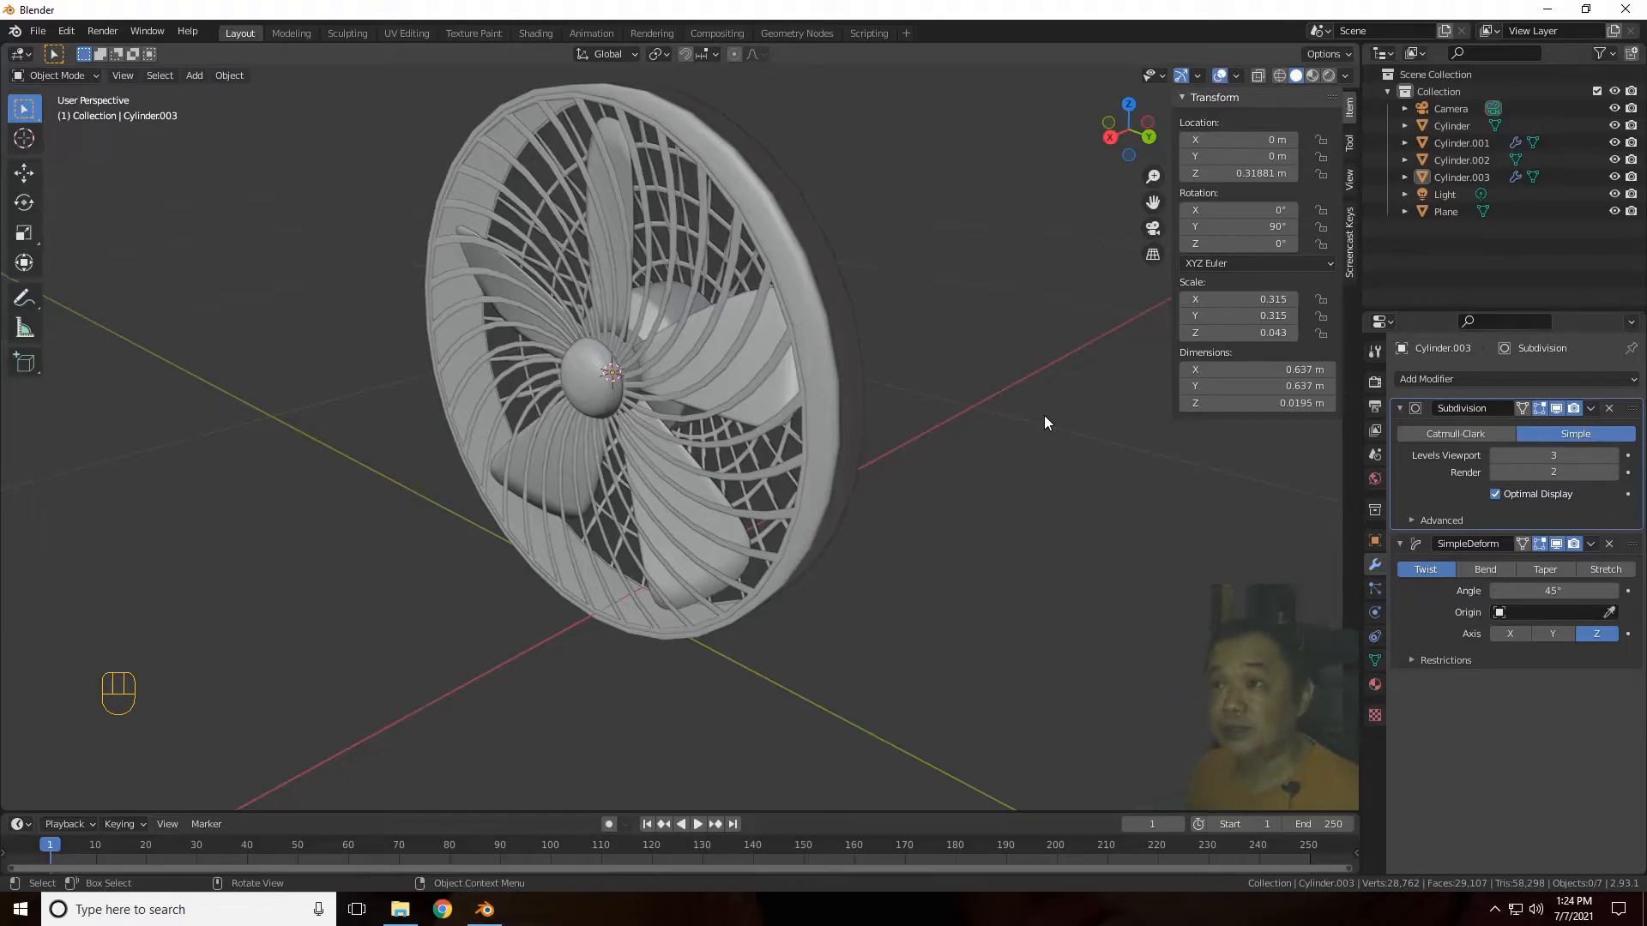
Step: Select the fan blades behind the front grille and enlarge the timeline area
left_click(748, 371)
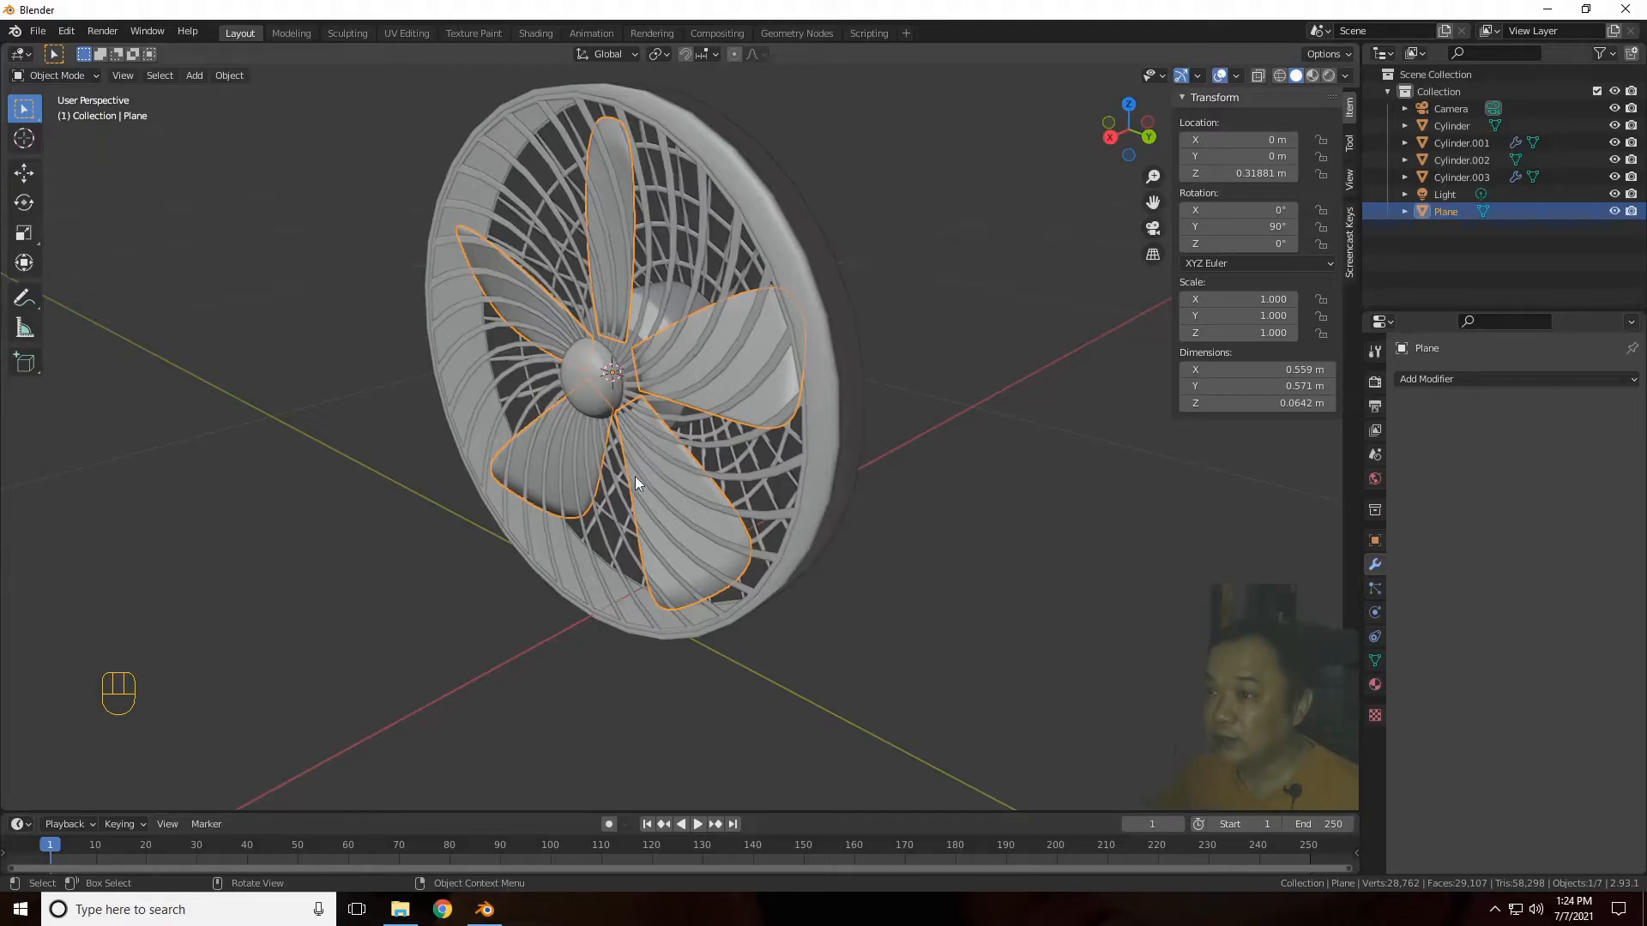
left_click(697, 297)
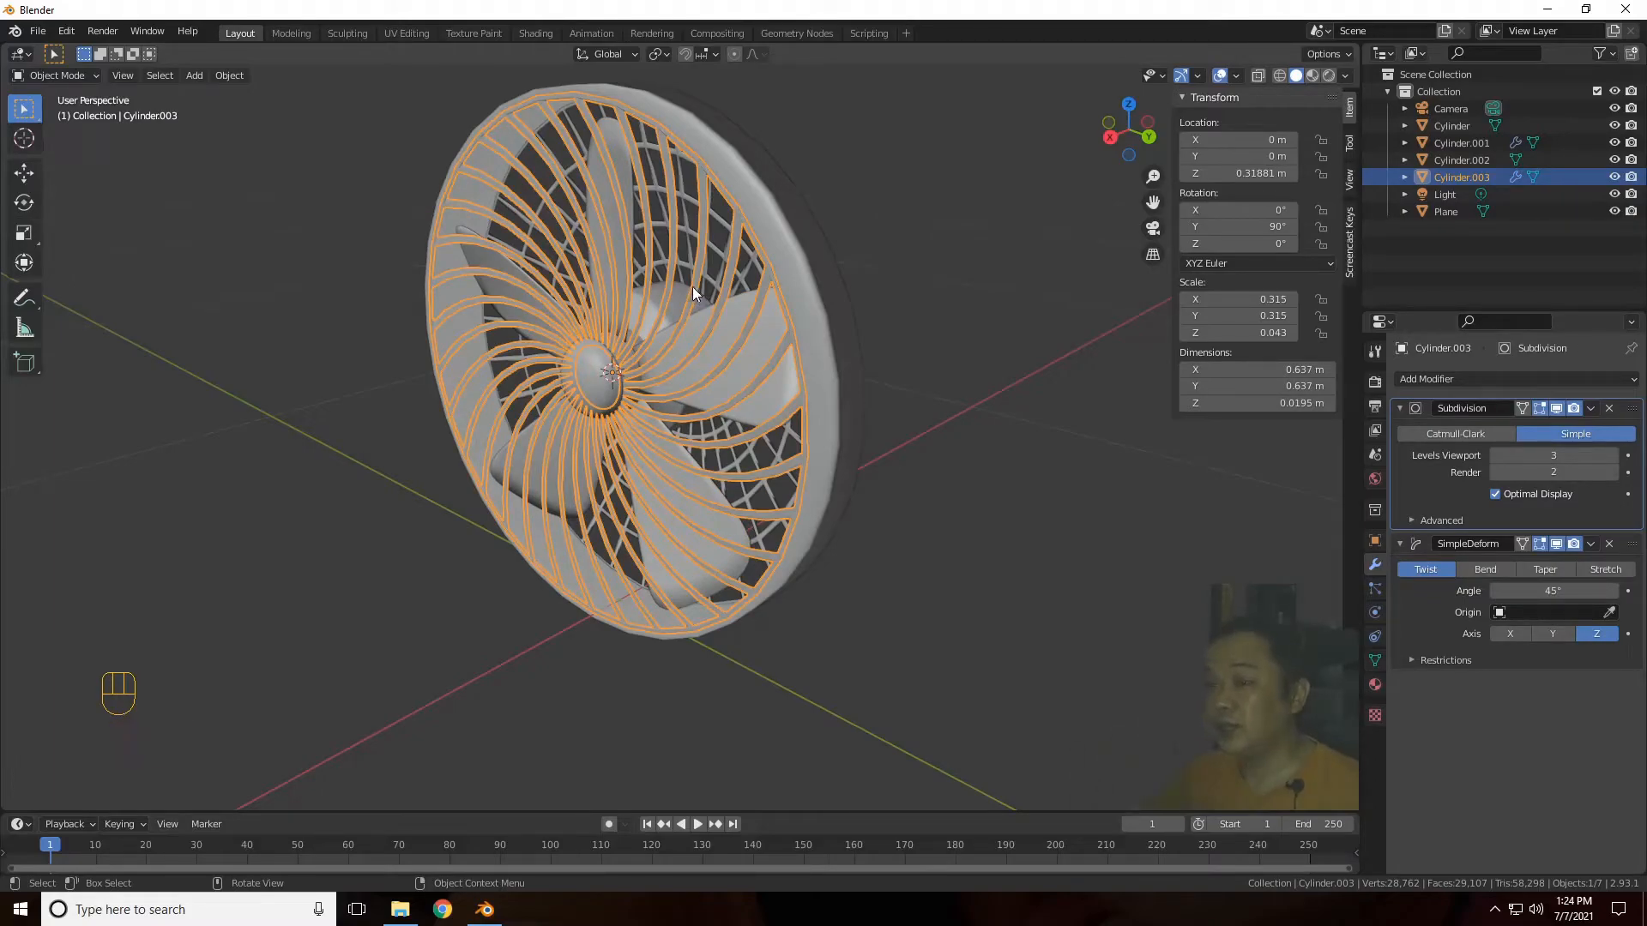
left_click(734, 340)
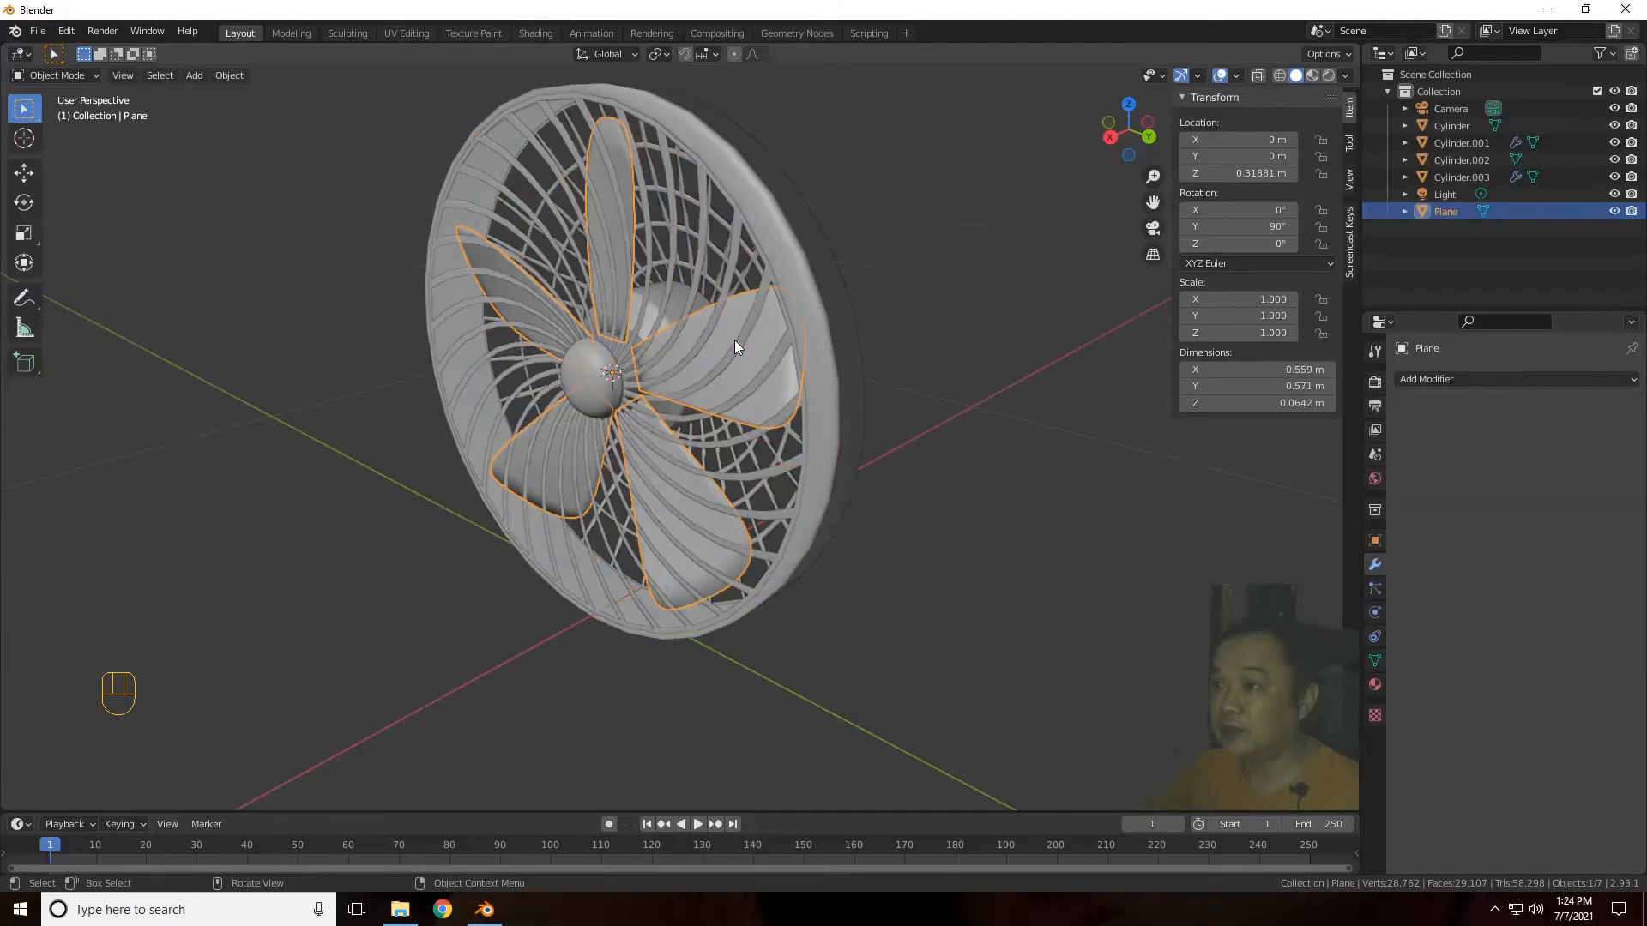
left_click(727, 335)
left_click(727, 335)
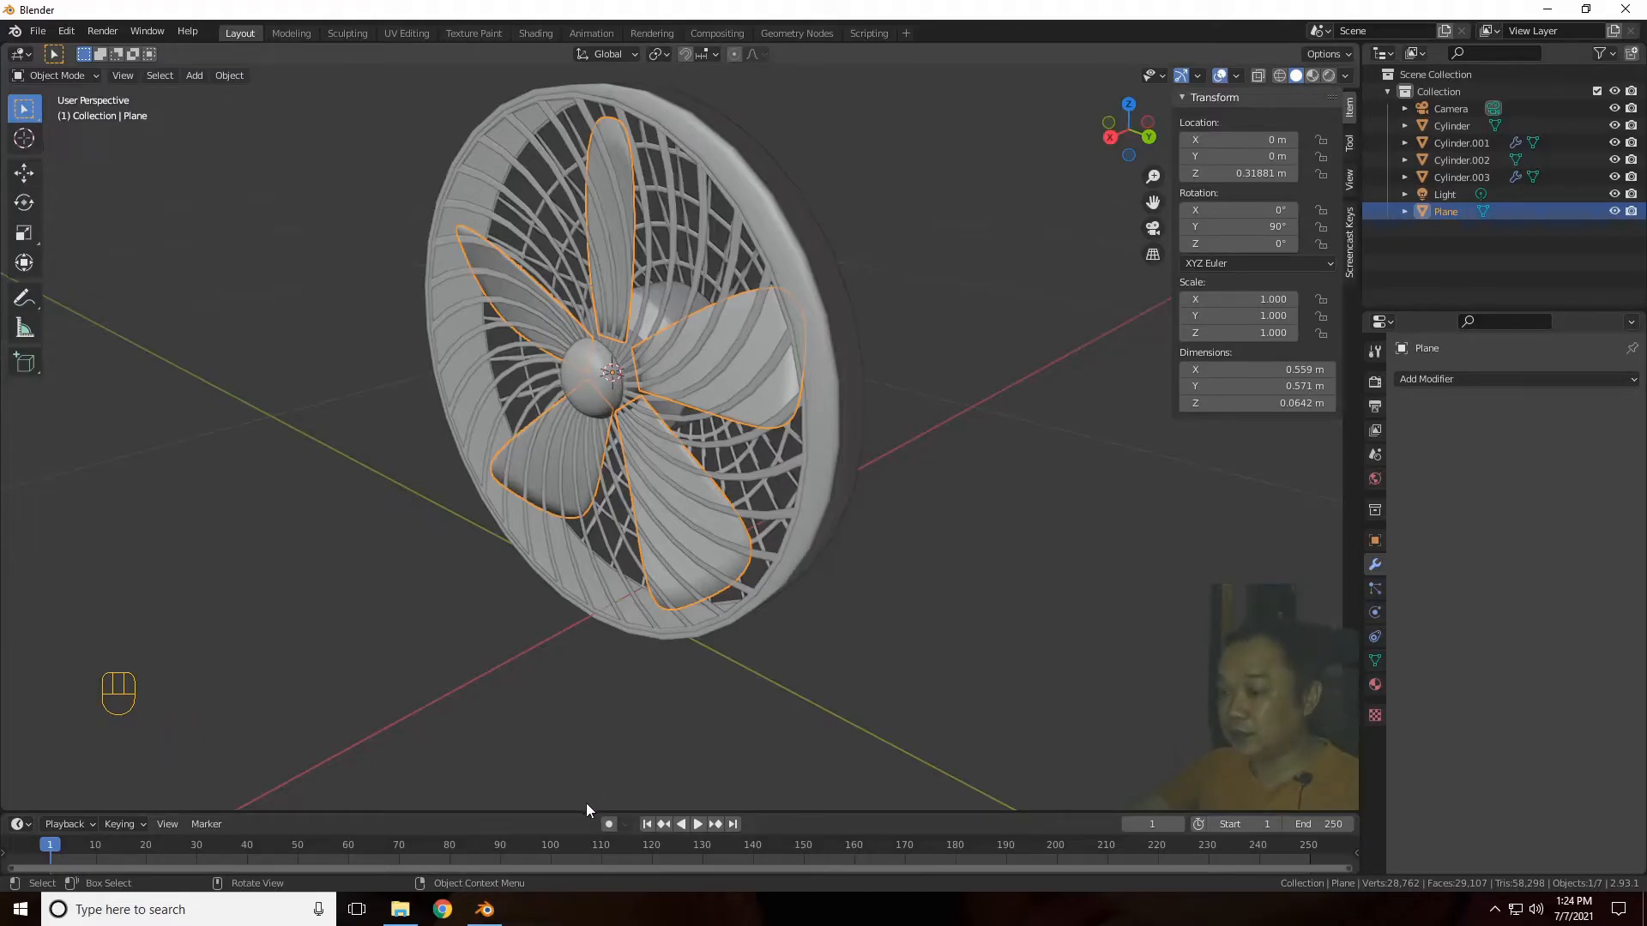
left_click_drag(585, 810, 595, 734)
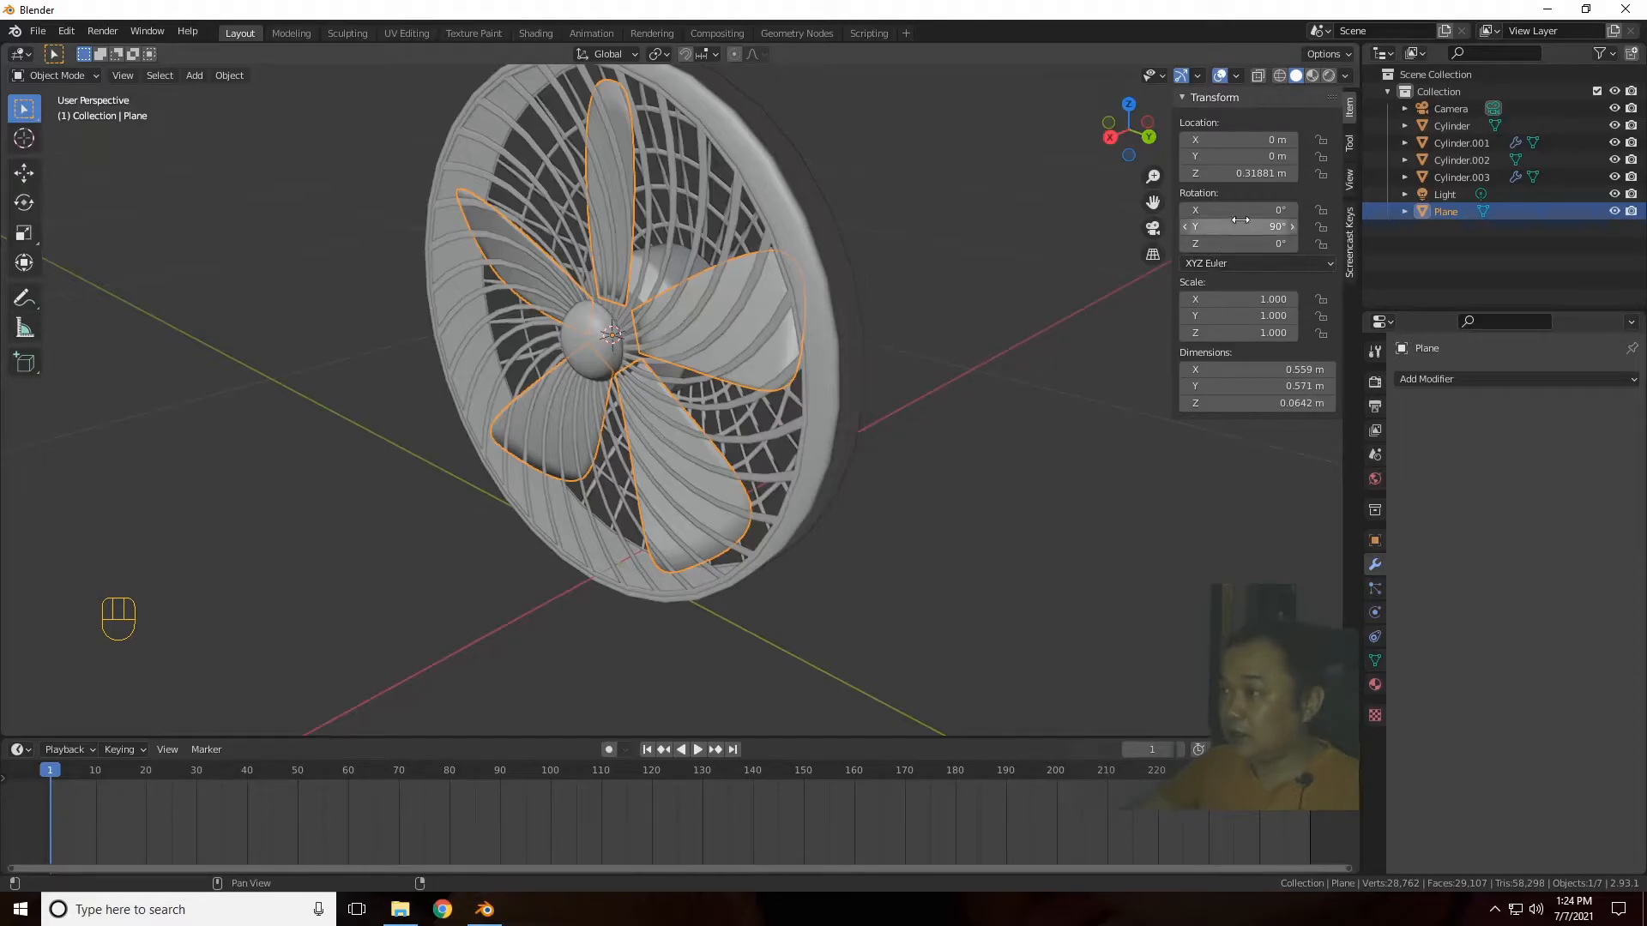
Step: Try rotating the fan blades about the X axis and reset their X rotation to 0°
left_click_drag(1239, 209, 1081, 209)
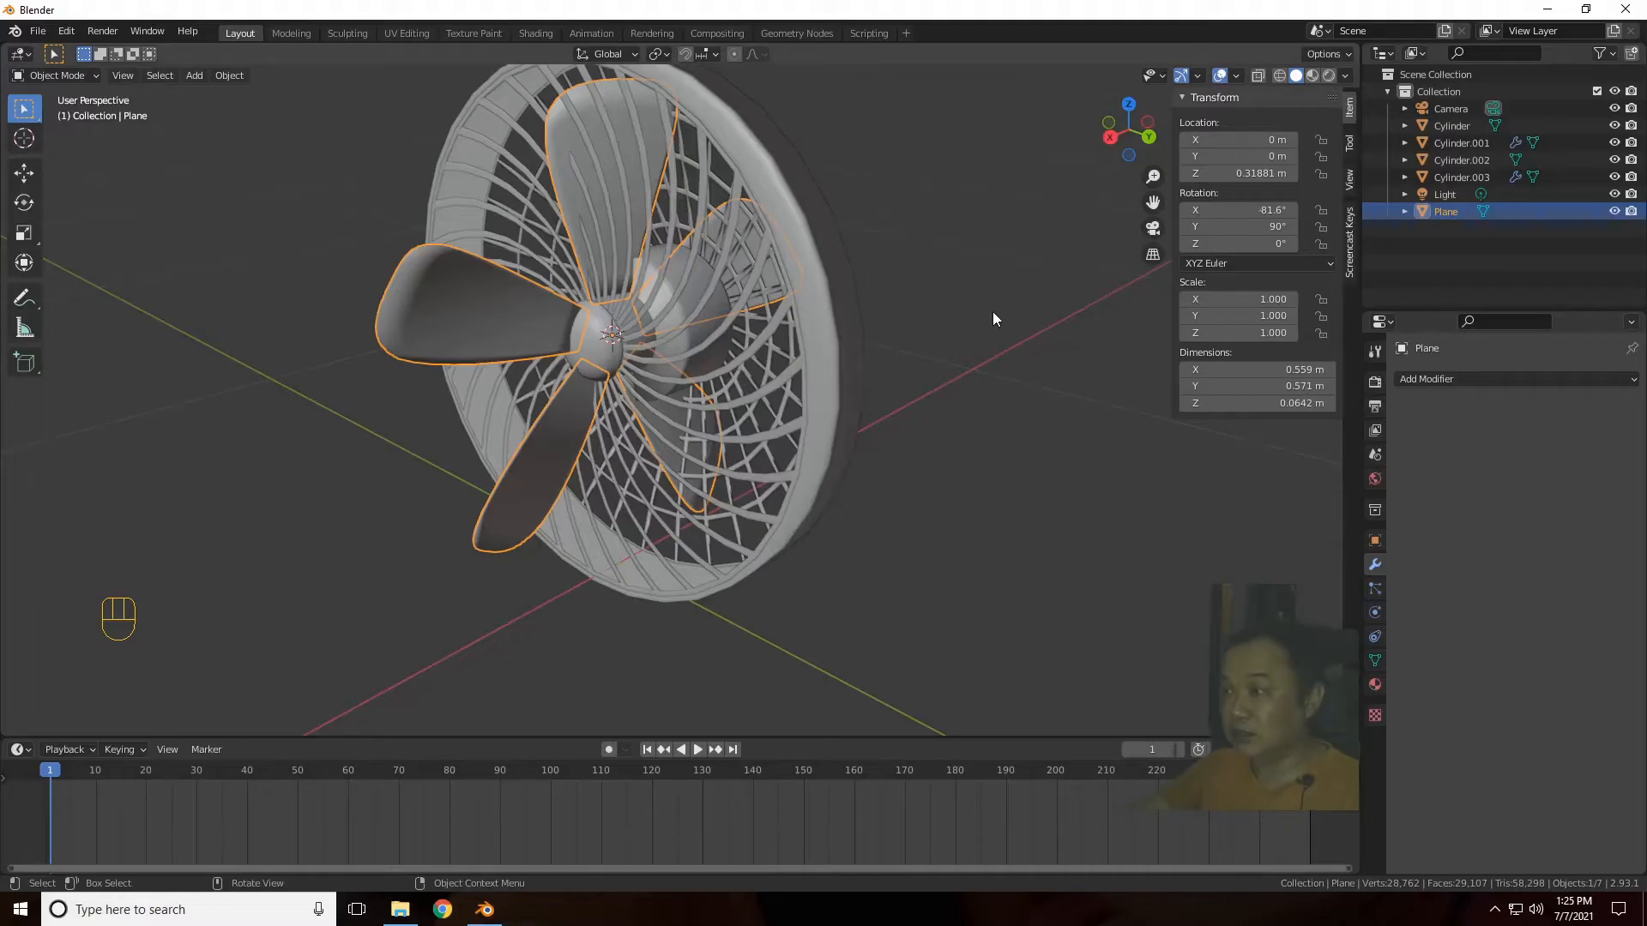
left_click(1276, 209)
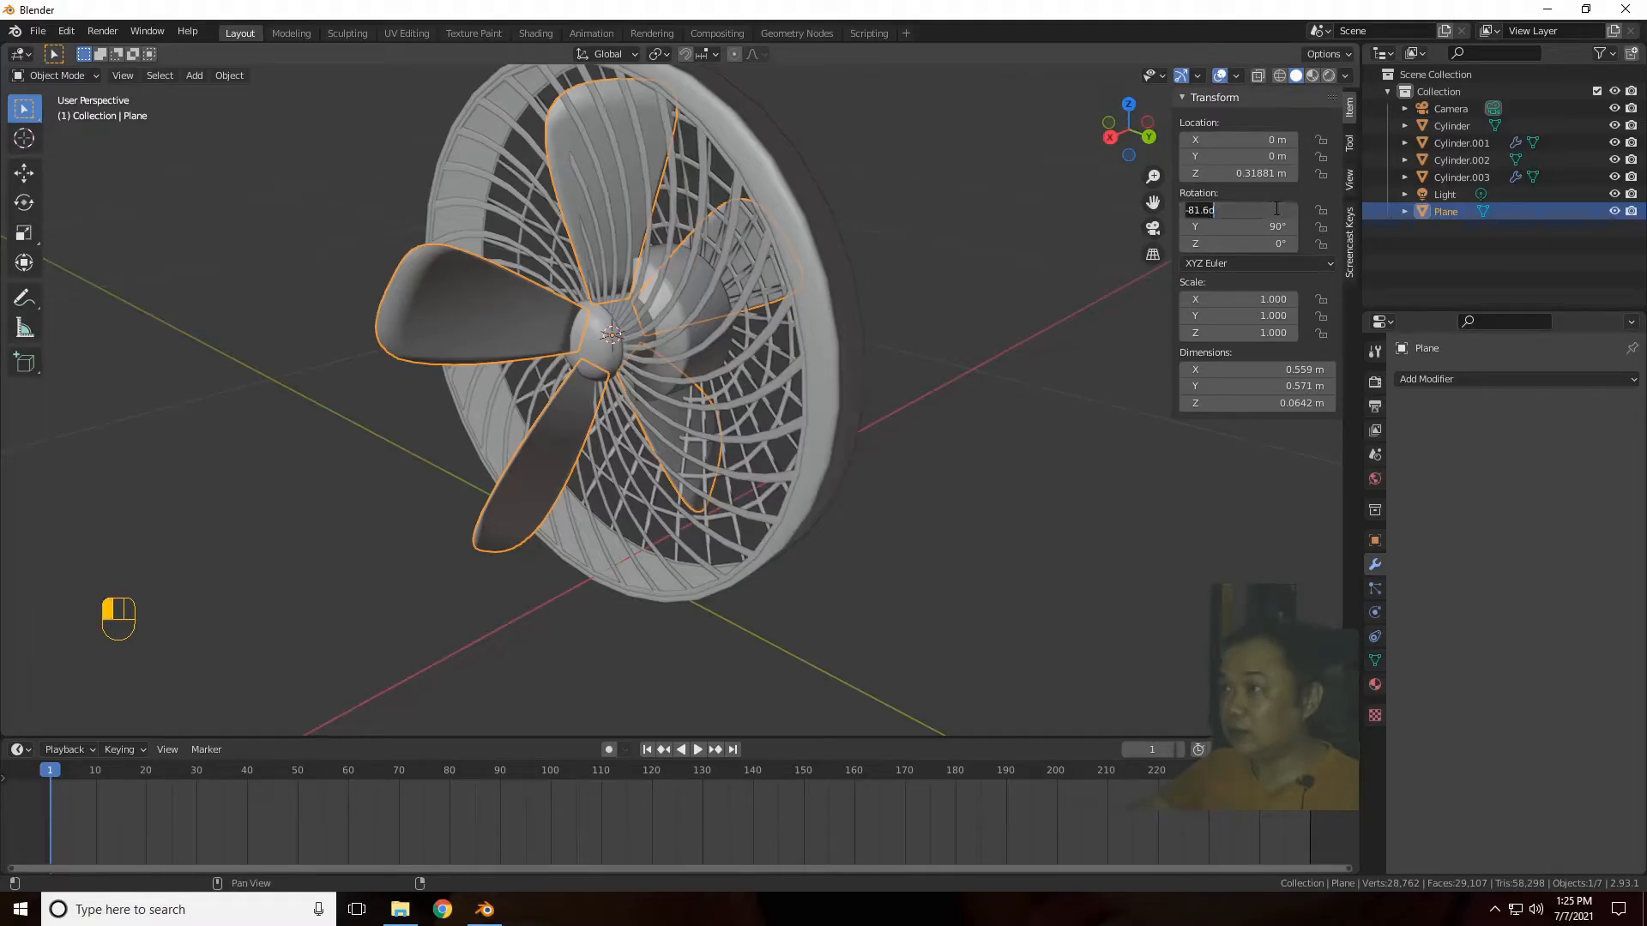
type("0")
key("Return")
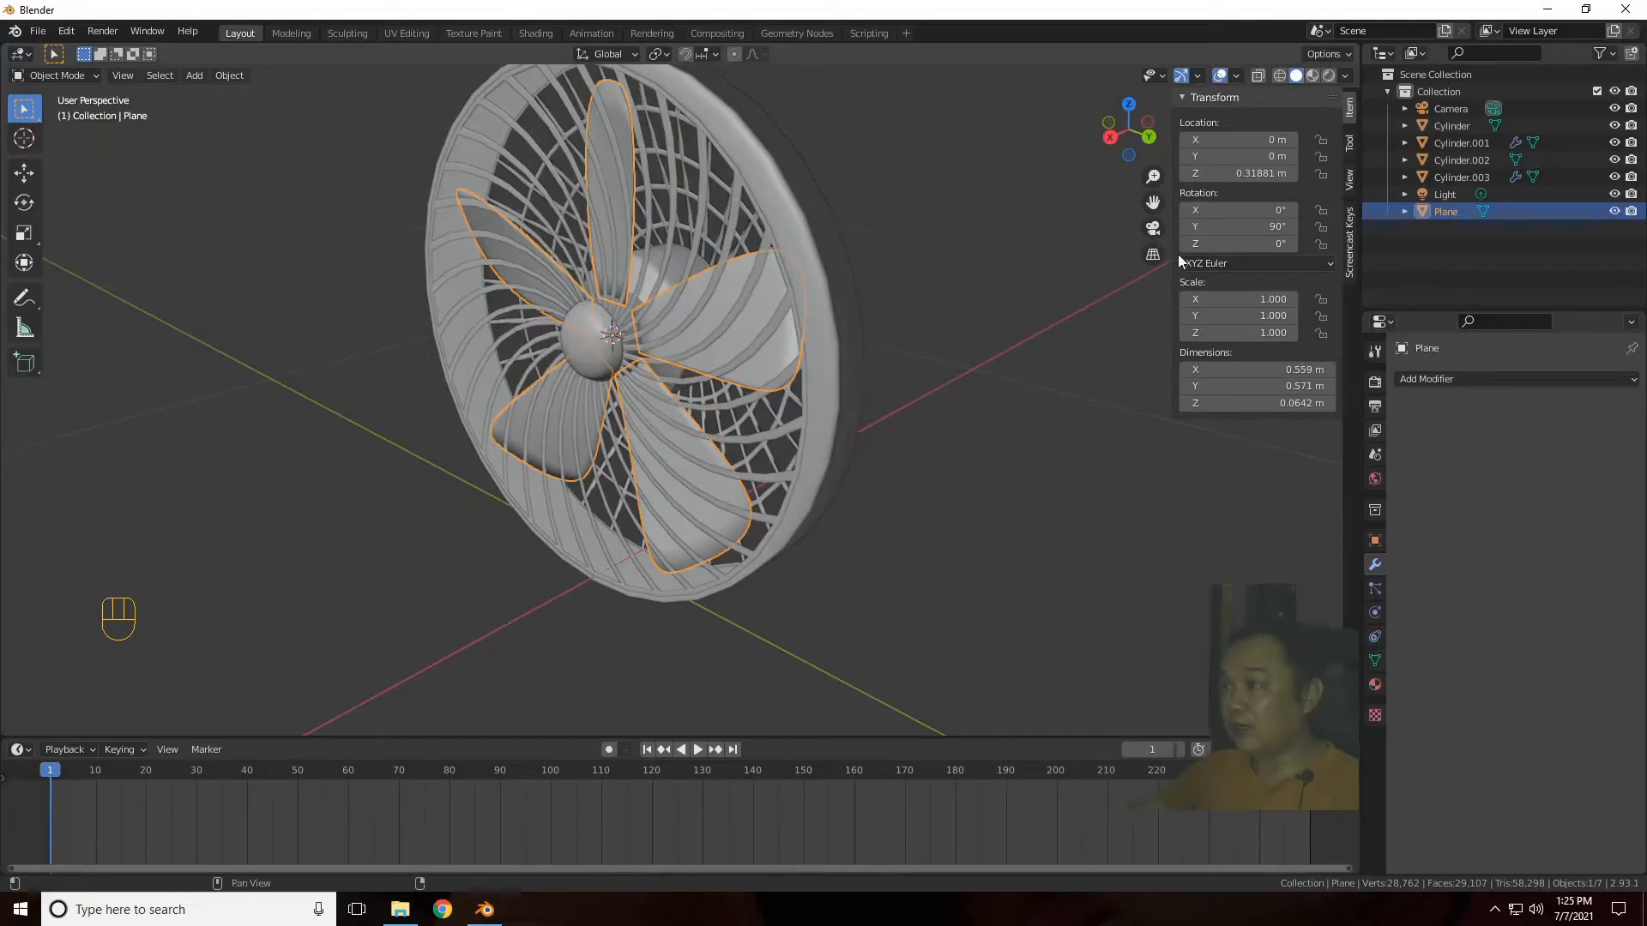
Step: Try rotating the fan blades about the Z axis and reset their Z rotation to 0°
mouse_move(1235, 244)
left_mouse_down()
mouse_move(1363, 244)
mouse_move(1227, 246)
left_mouse_up()
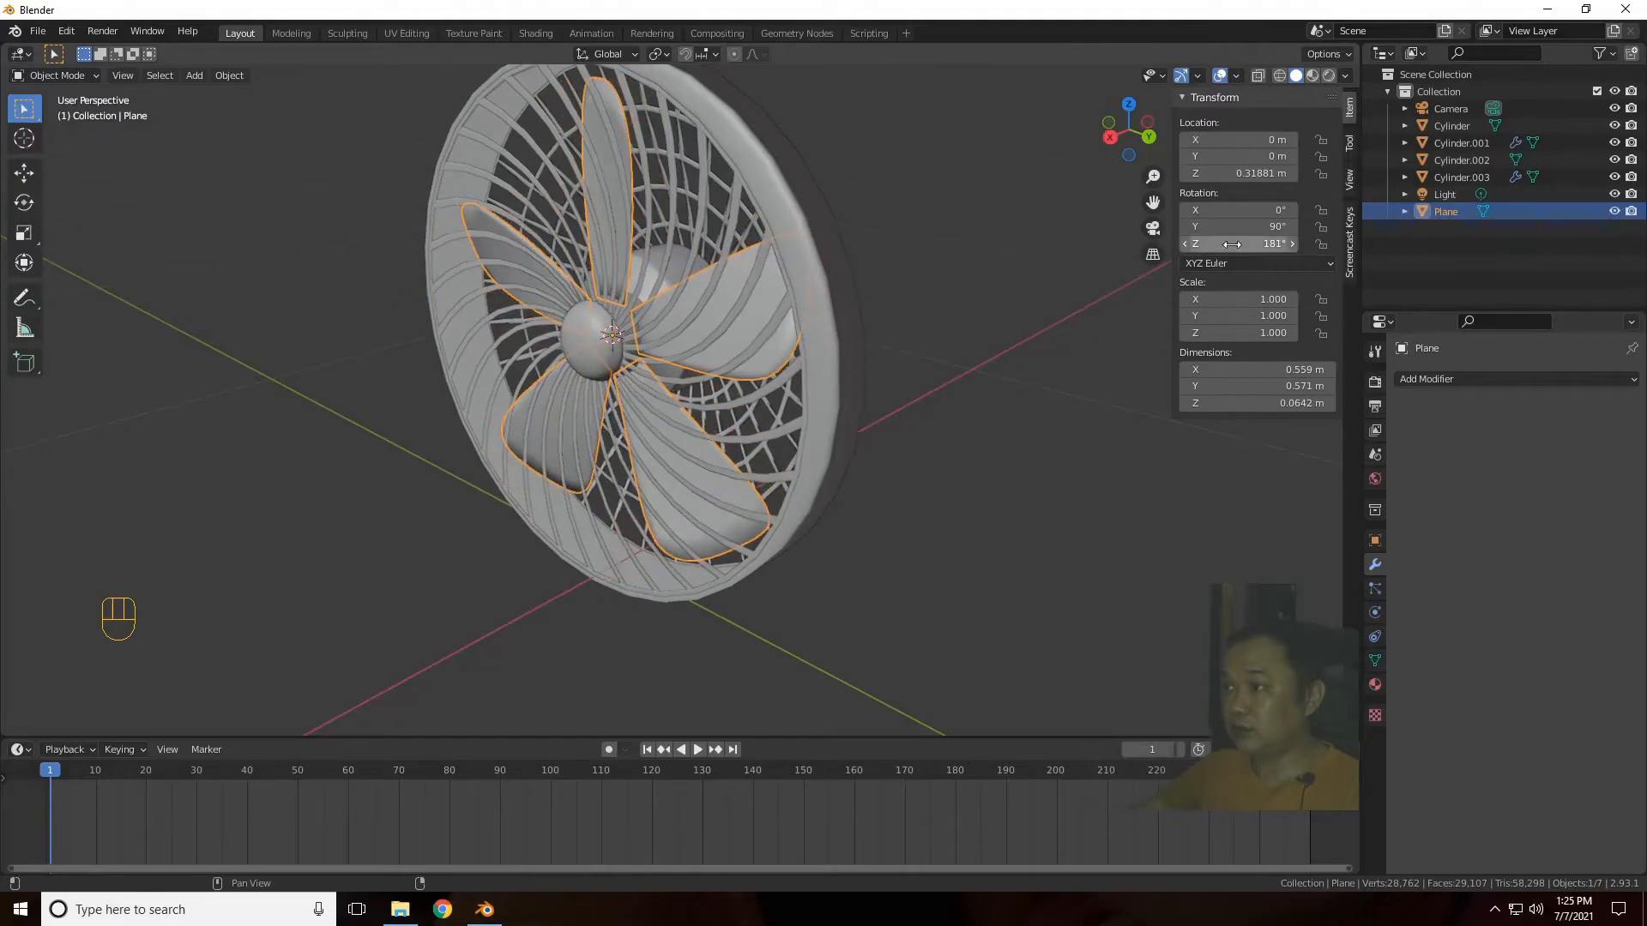
left_click(1236, 248)
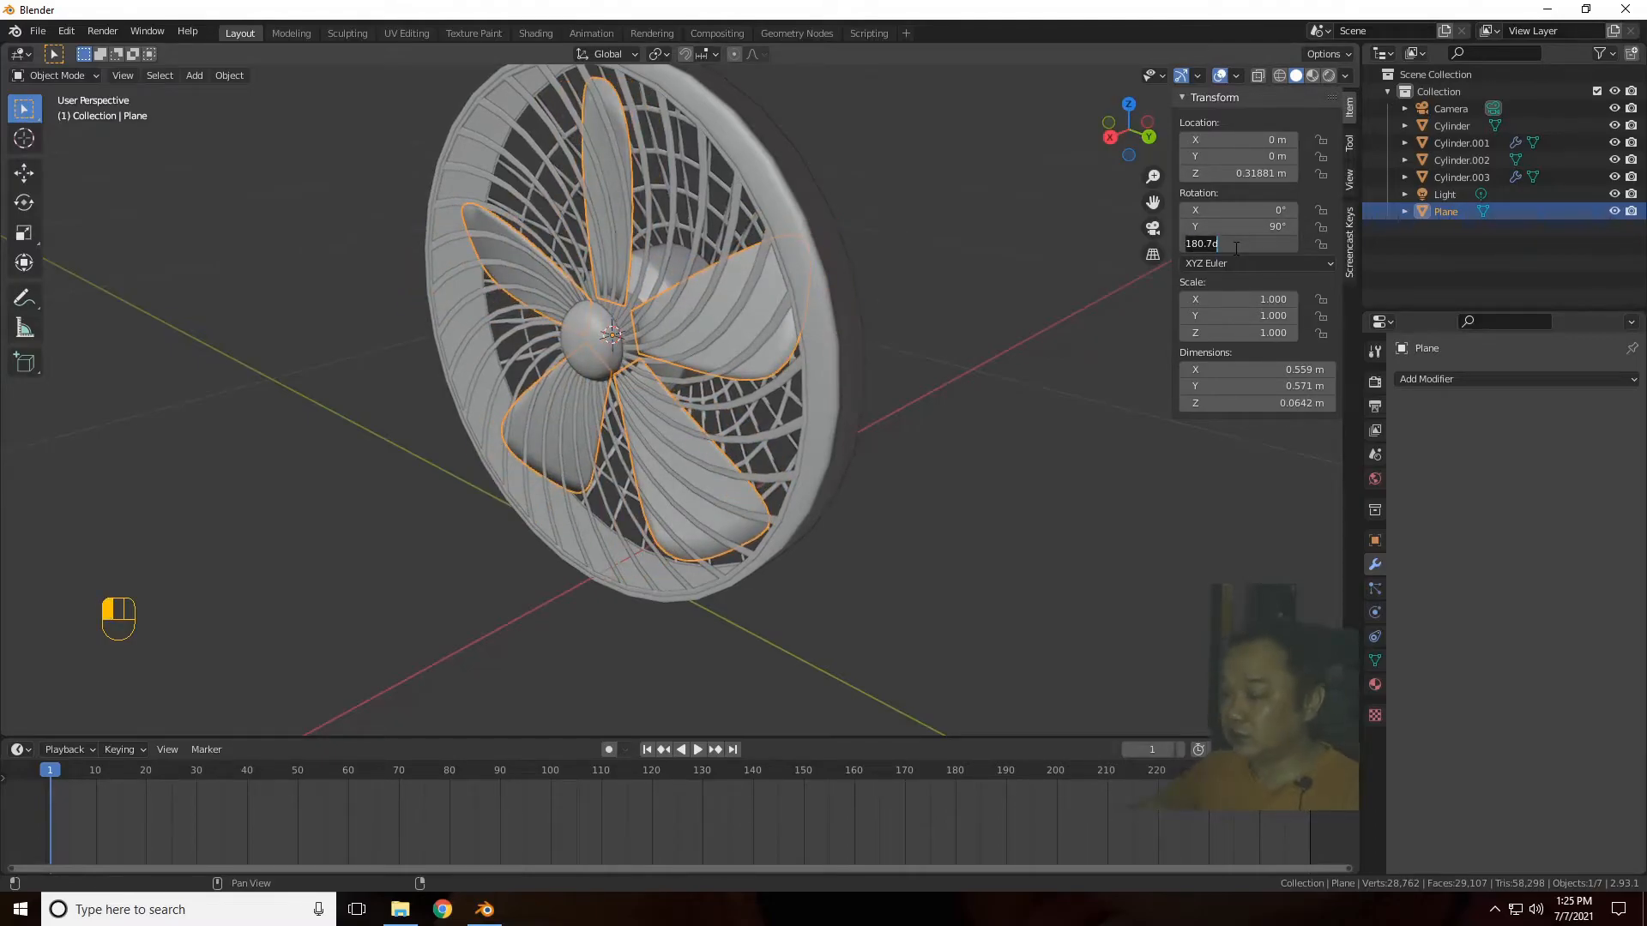
type("0")
key("Return")
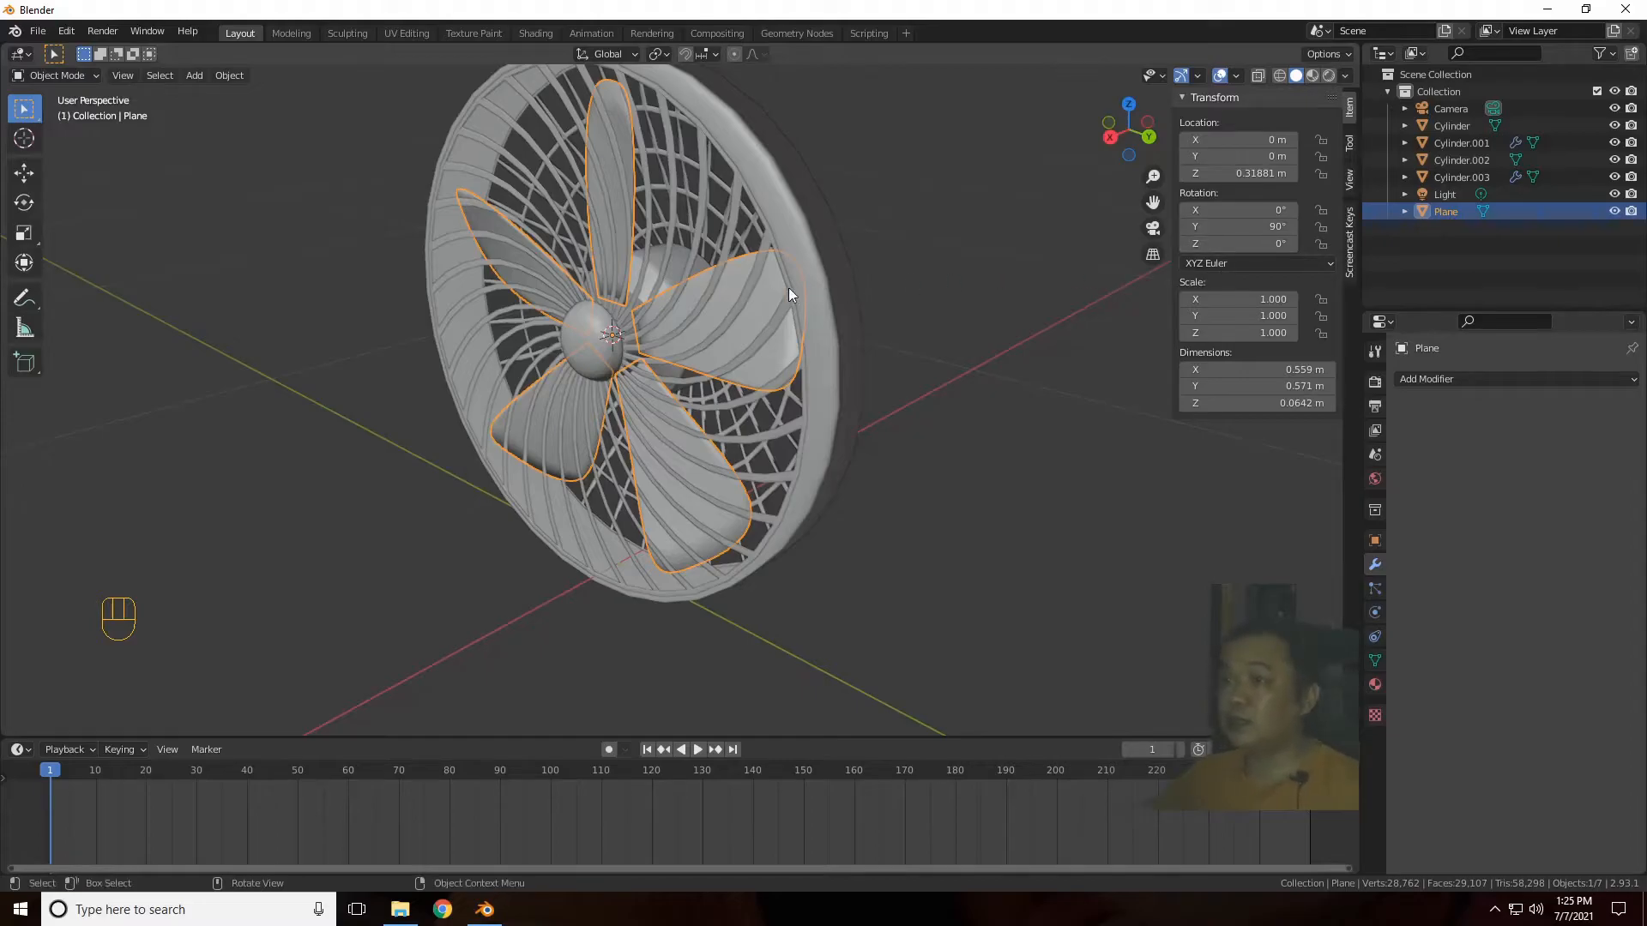
Step: Apply the rotation transform to the fan blades
left_click(239, 81)
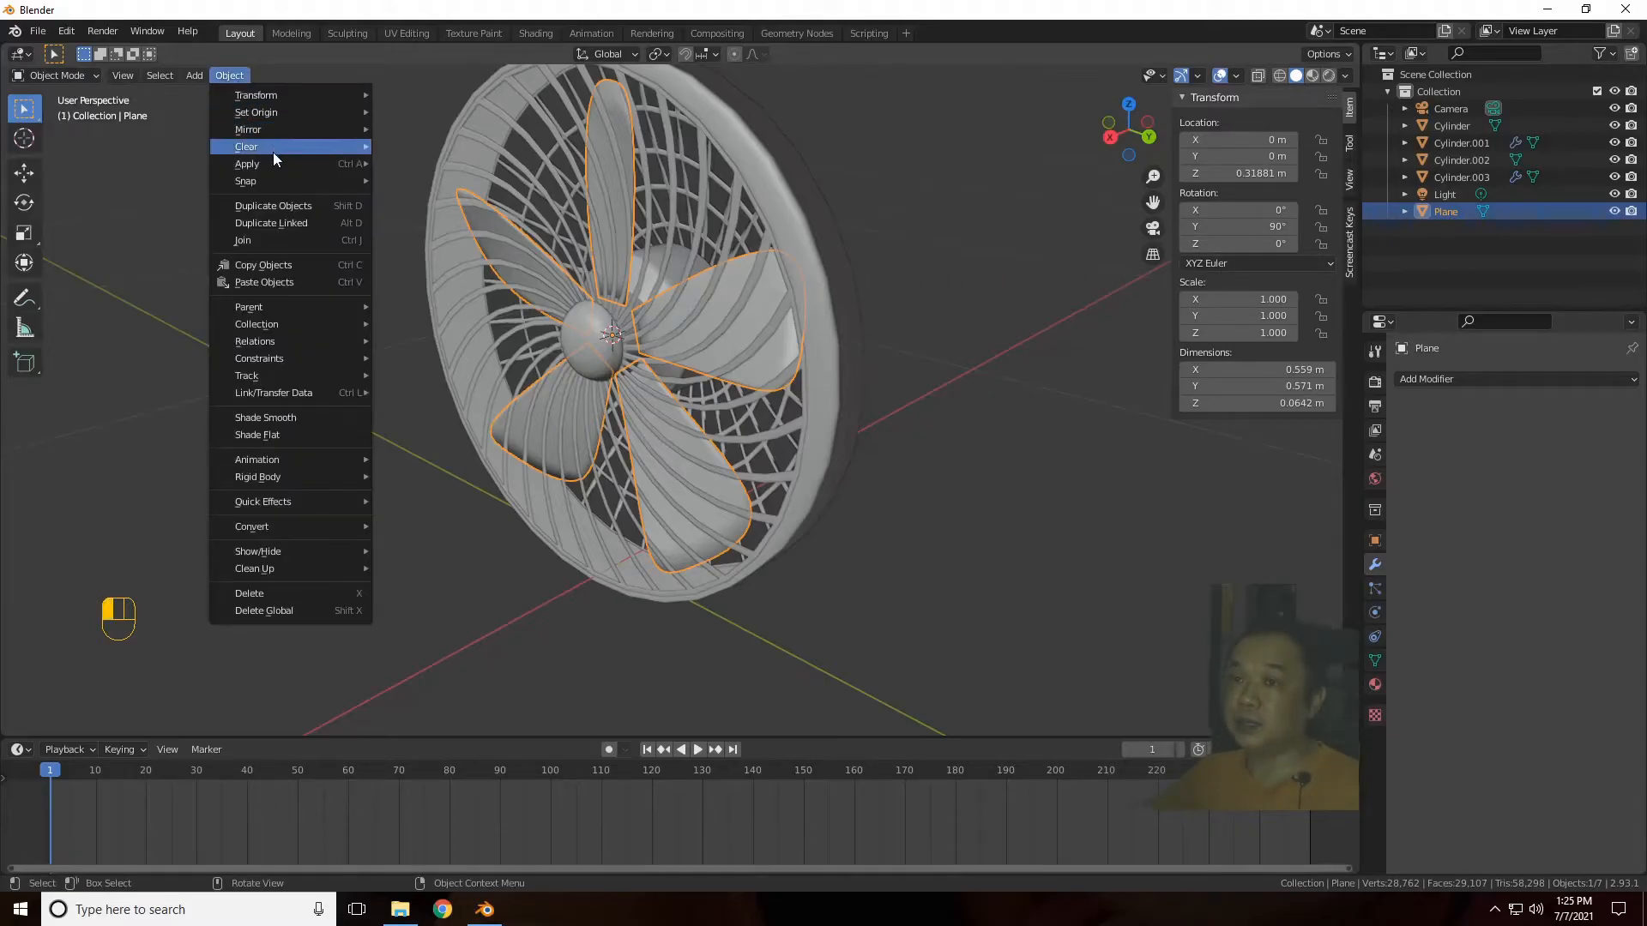
mouse_move(275, 159)
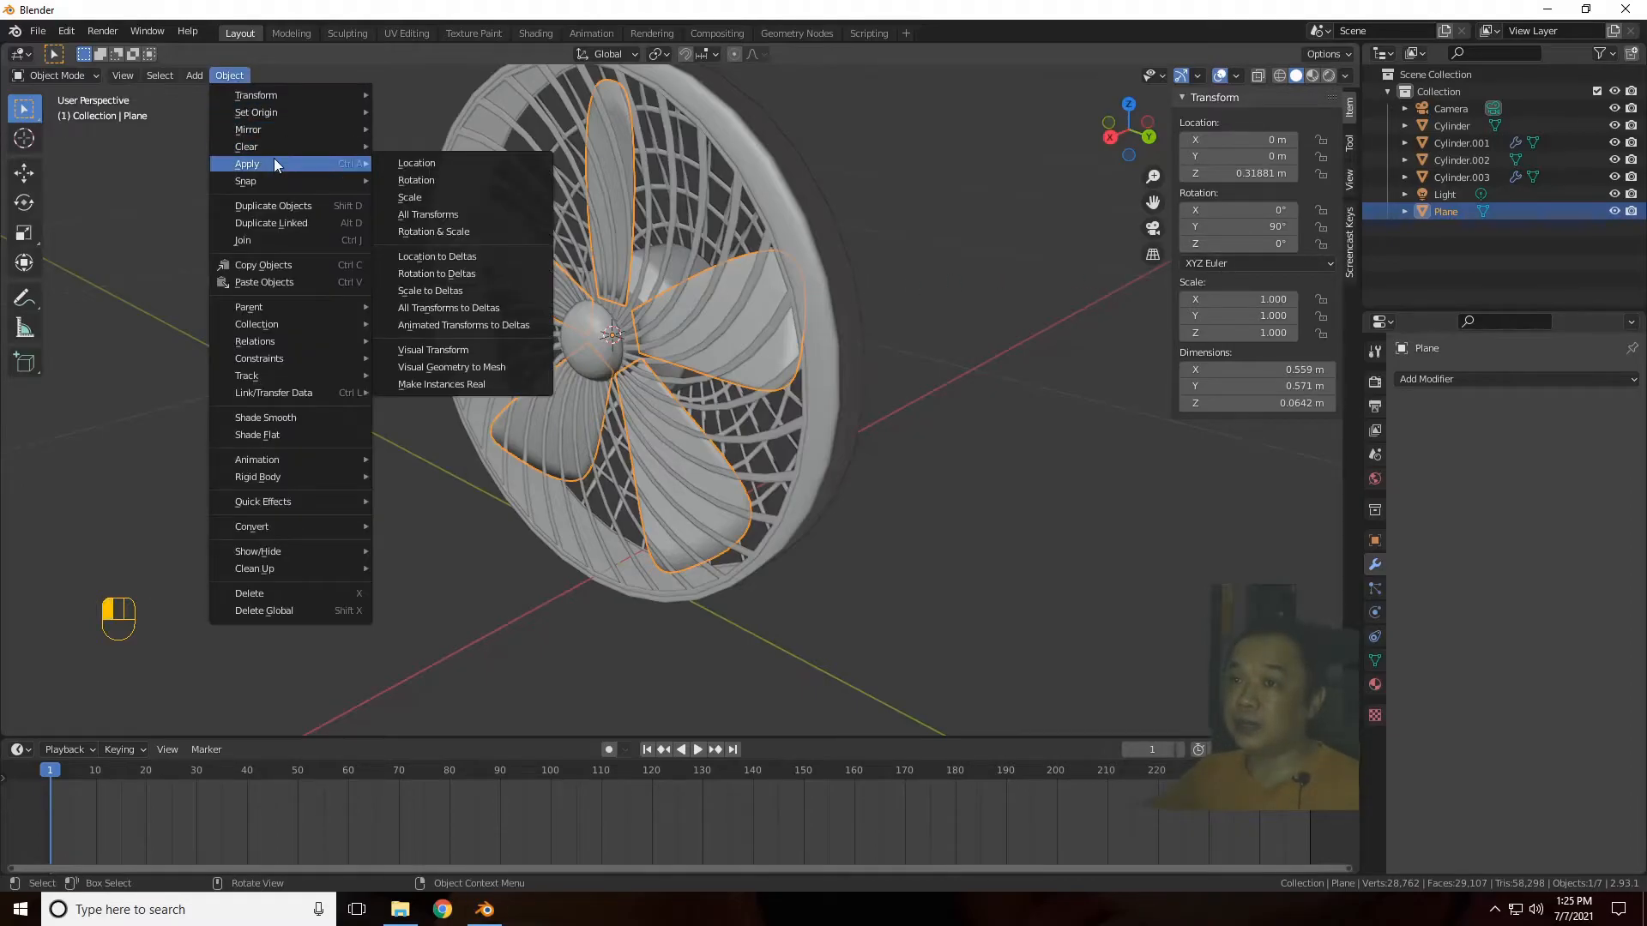
left_click(512, 179)
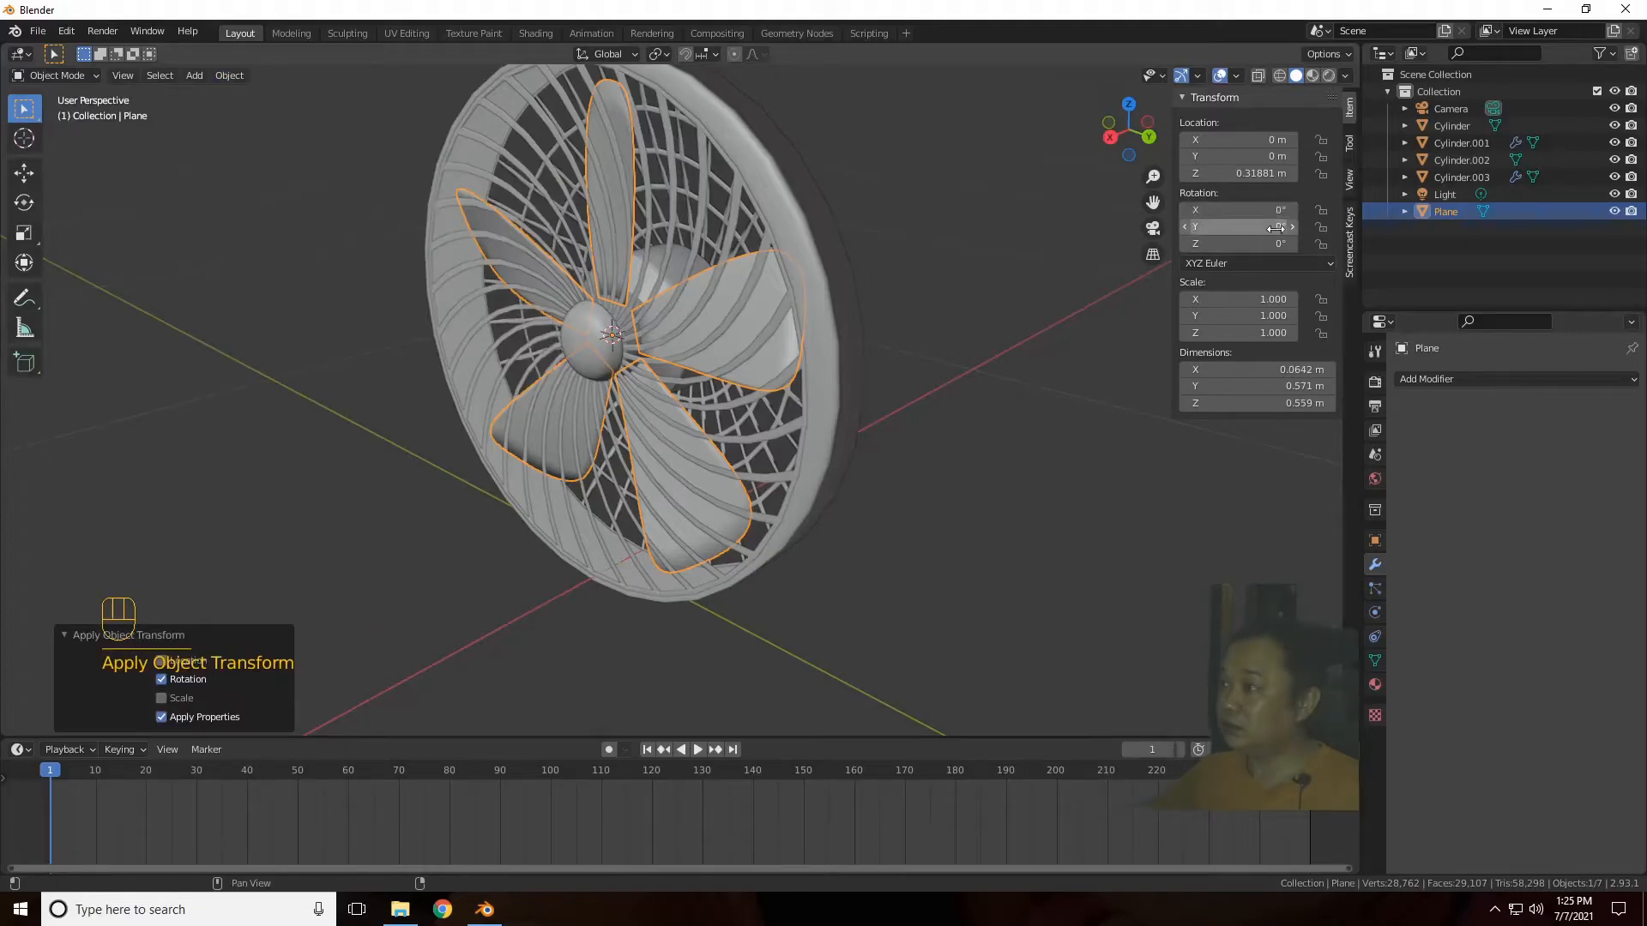
Step: Select the front grille, try applying its rotation transform, and undo it
left_click(645, 333)
left_click(225, 84)
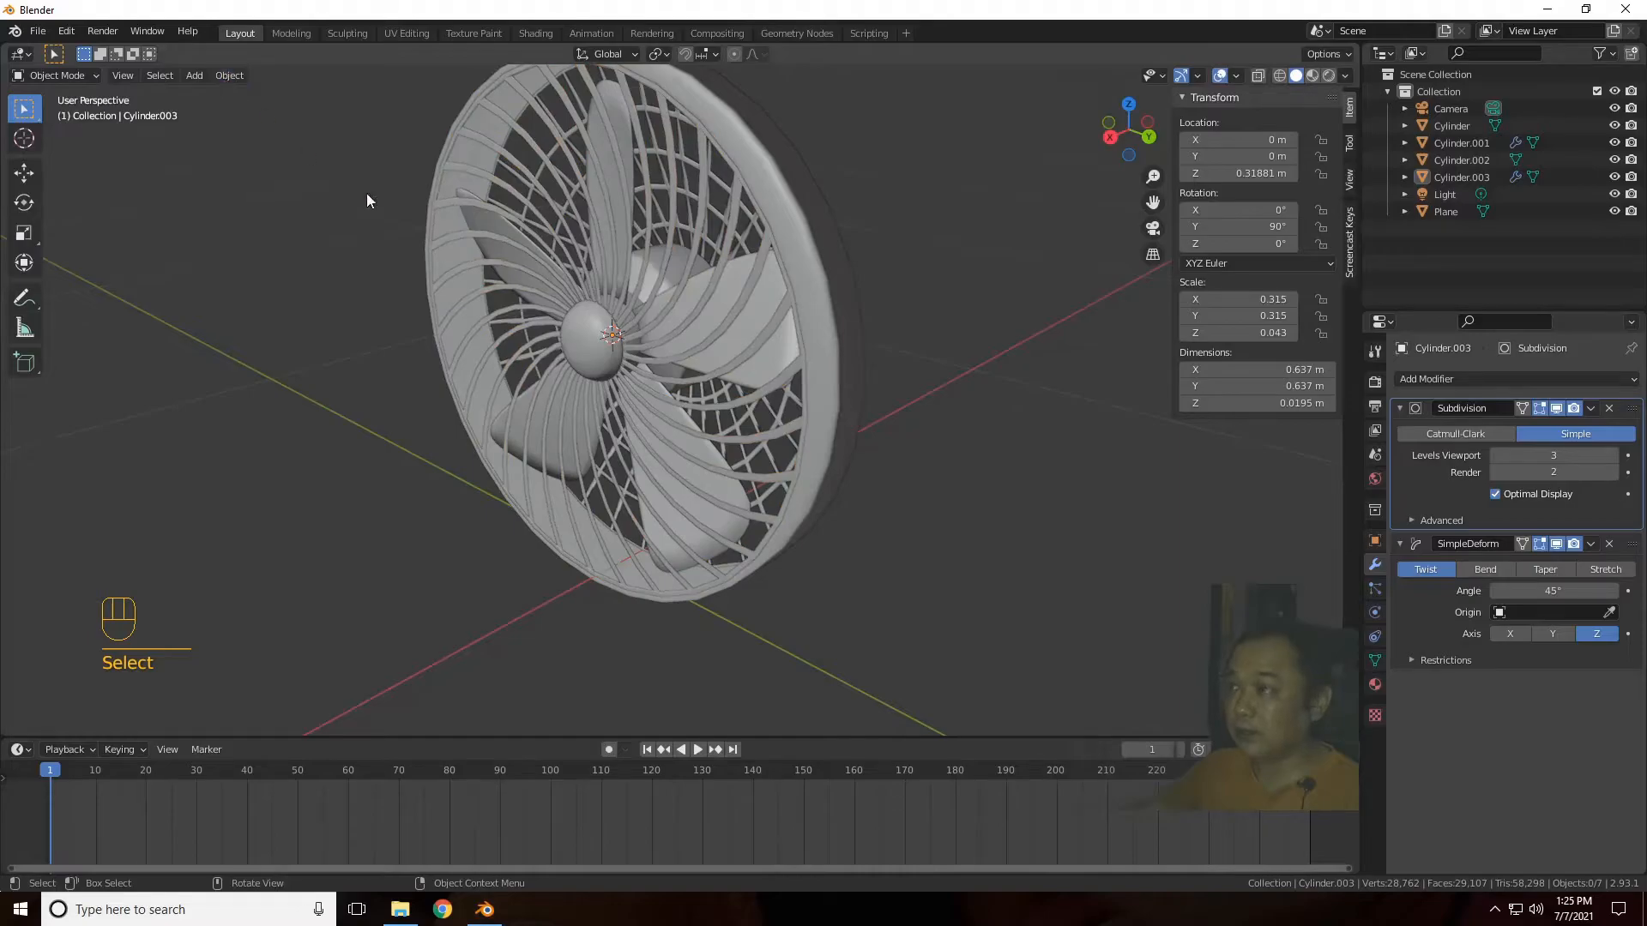
left_click(676, 302)
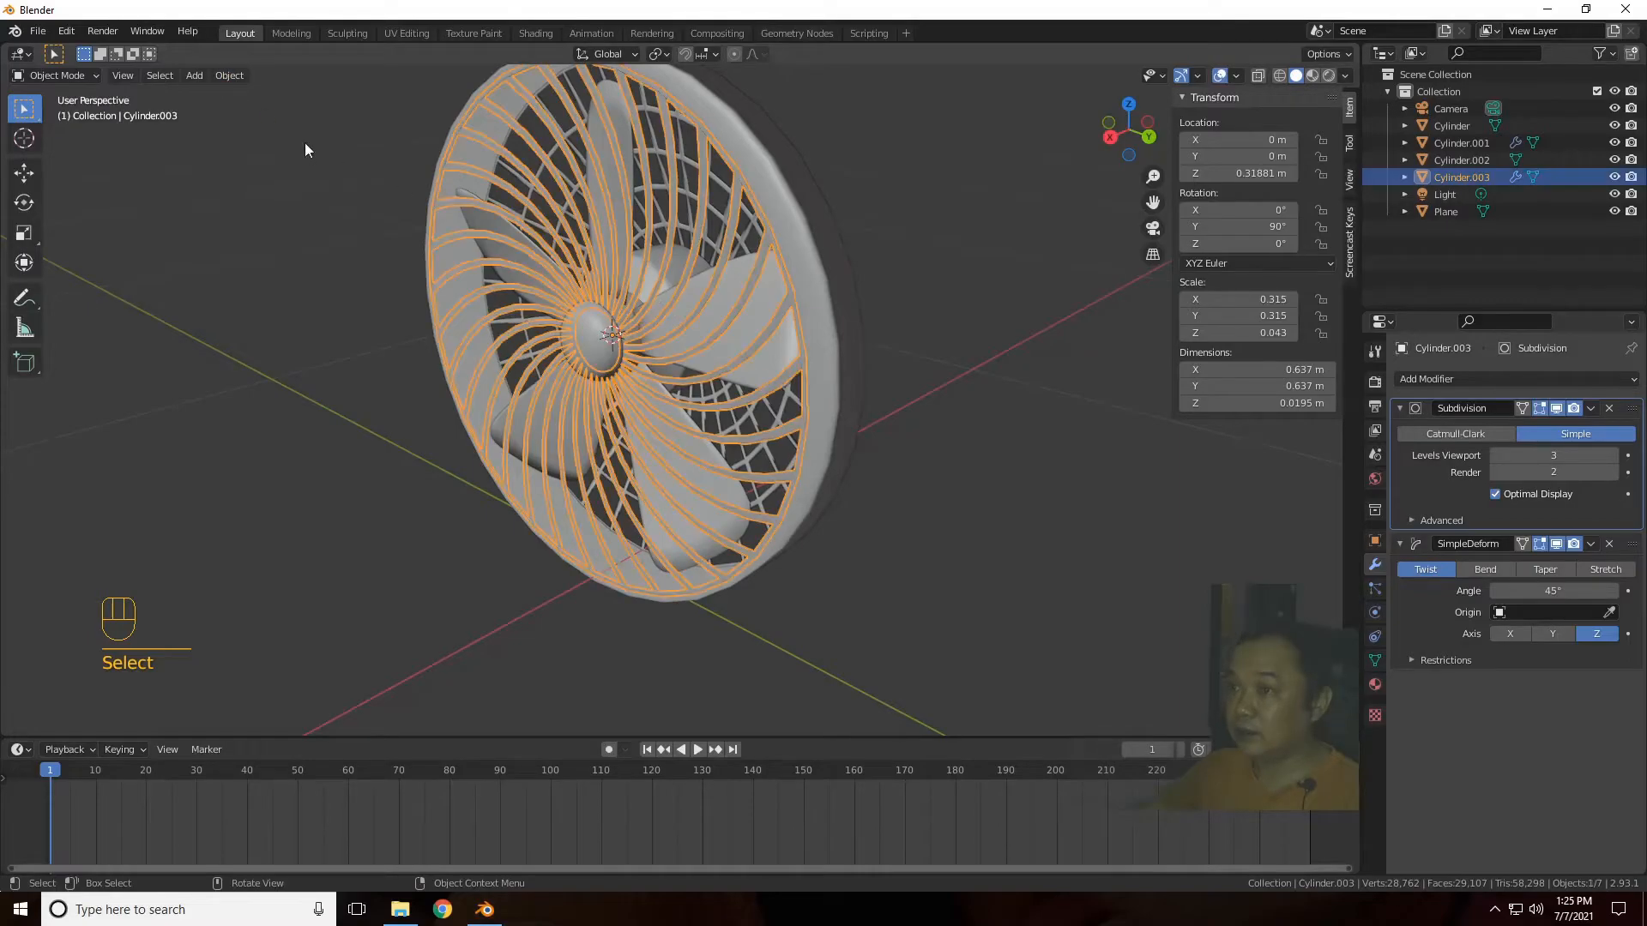
left_click(224, 76)
mouse_move(310, 164)
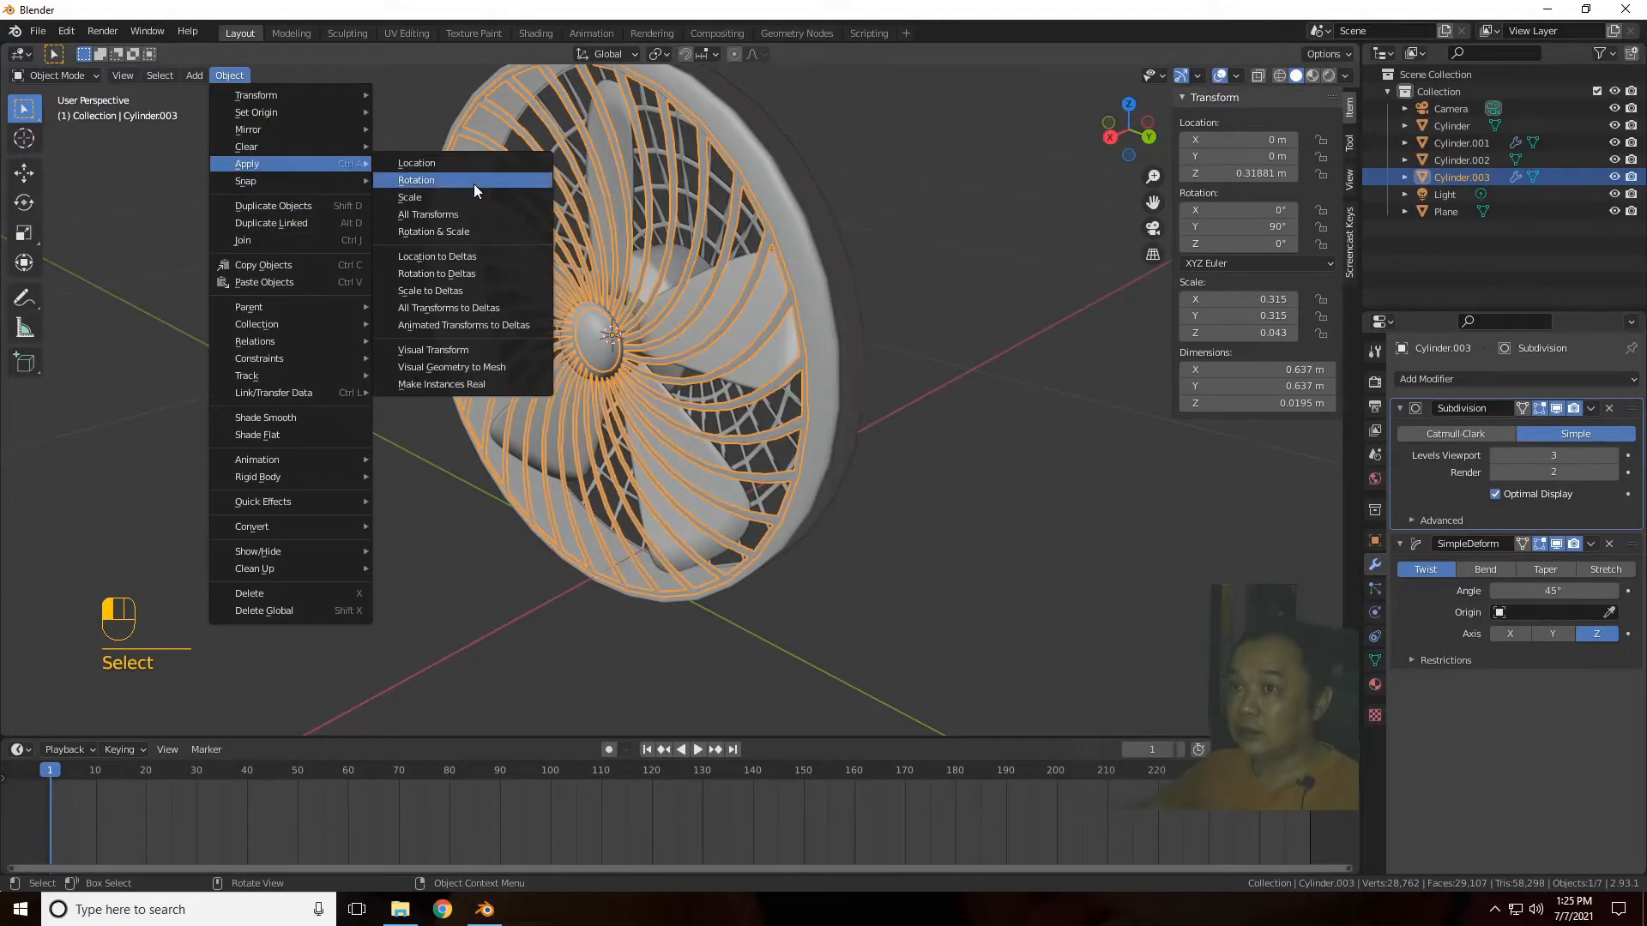
left_click(473, 182)
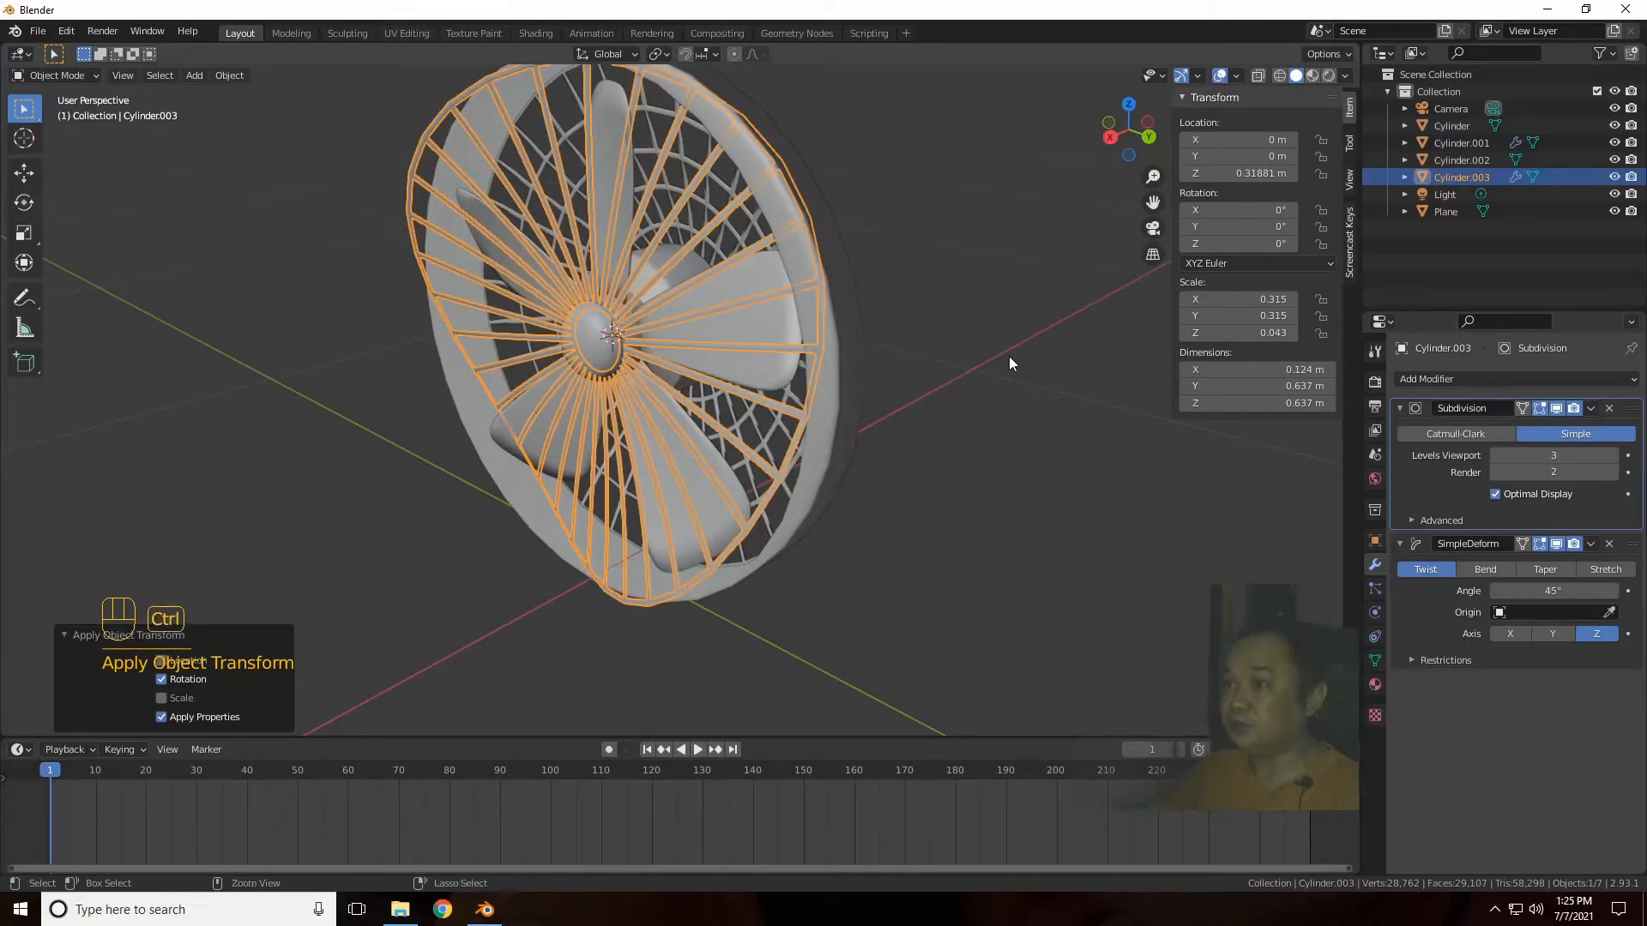
key("ctrl+z")
Step: Apply the Simple Deform modifier on the front grille
left_click(240, 77)
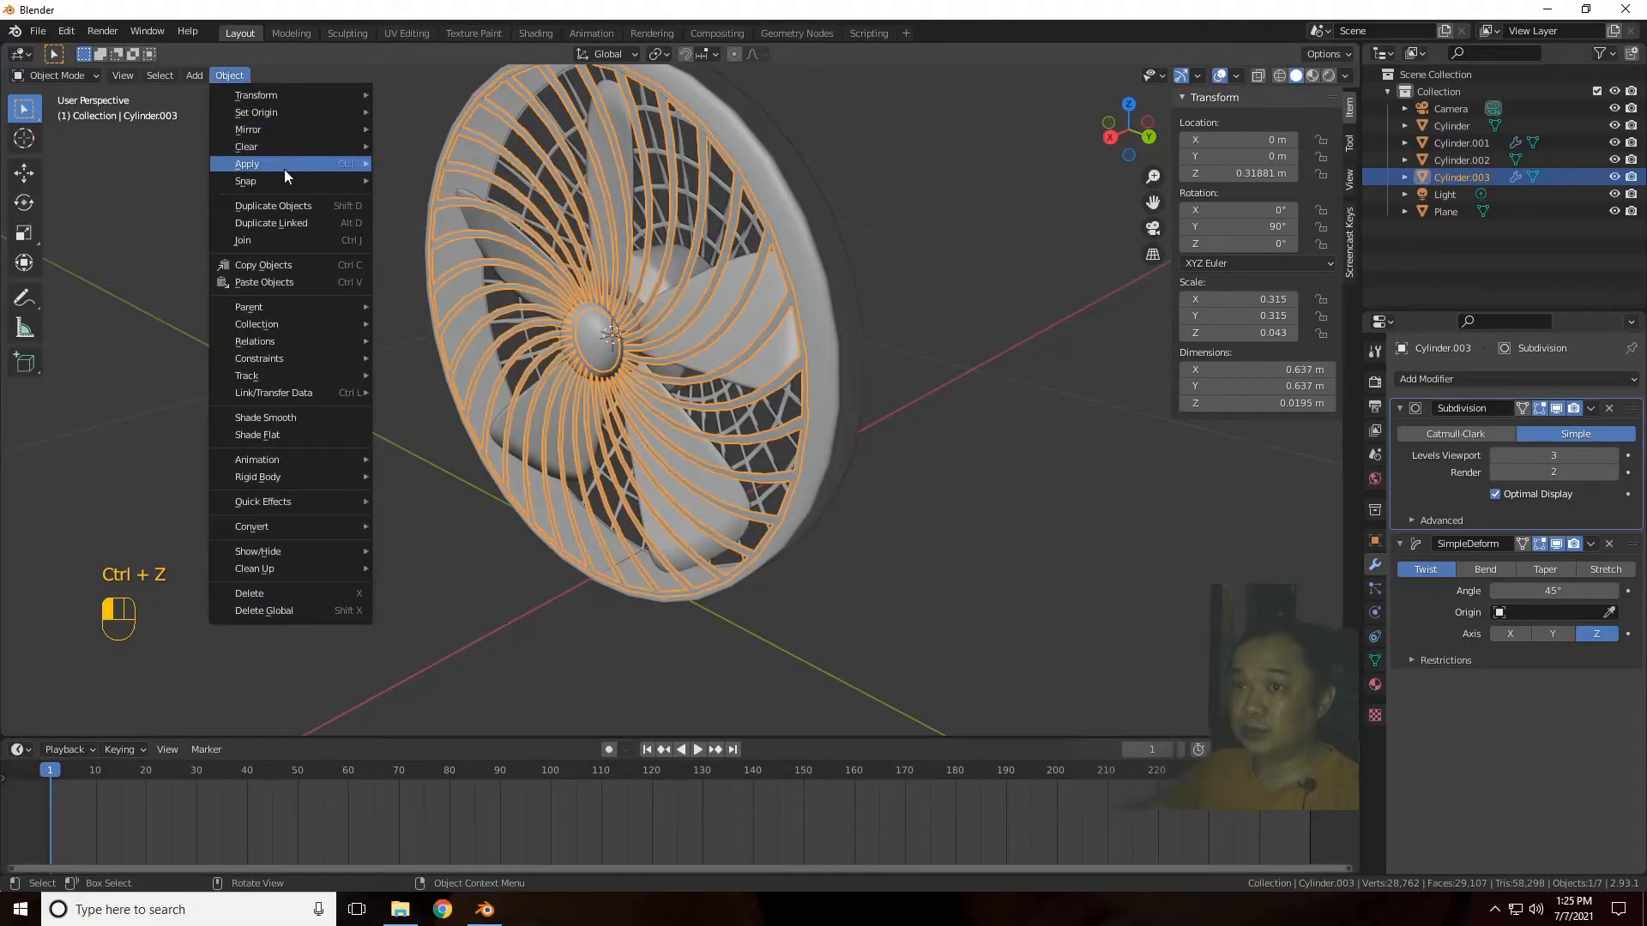
mouse_move(373, 165)
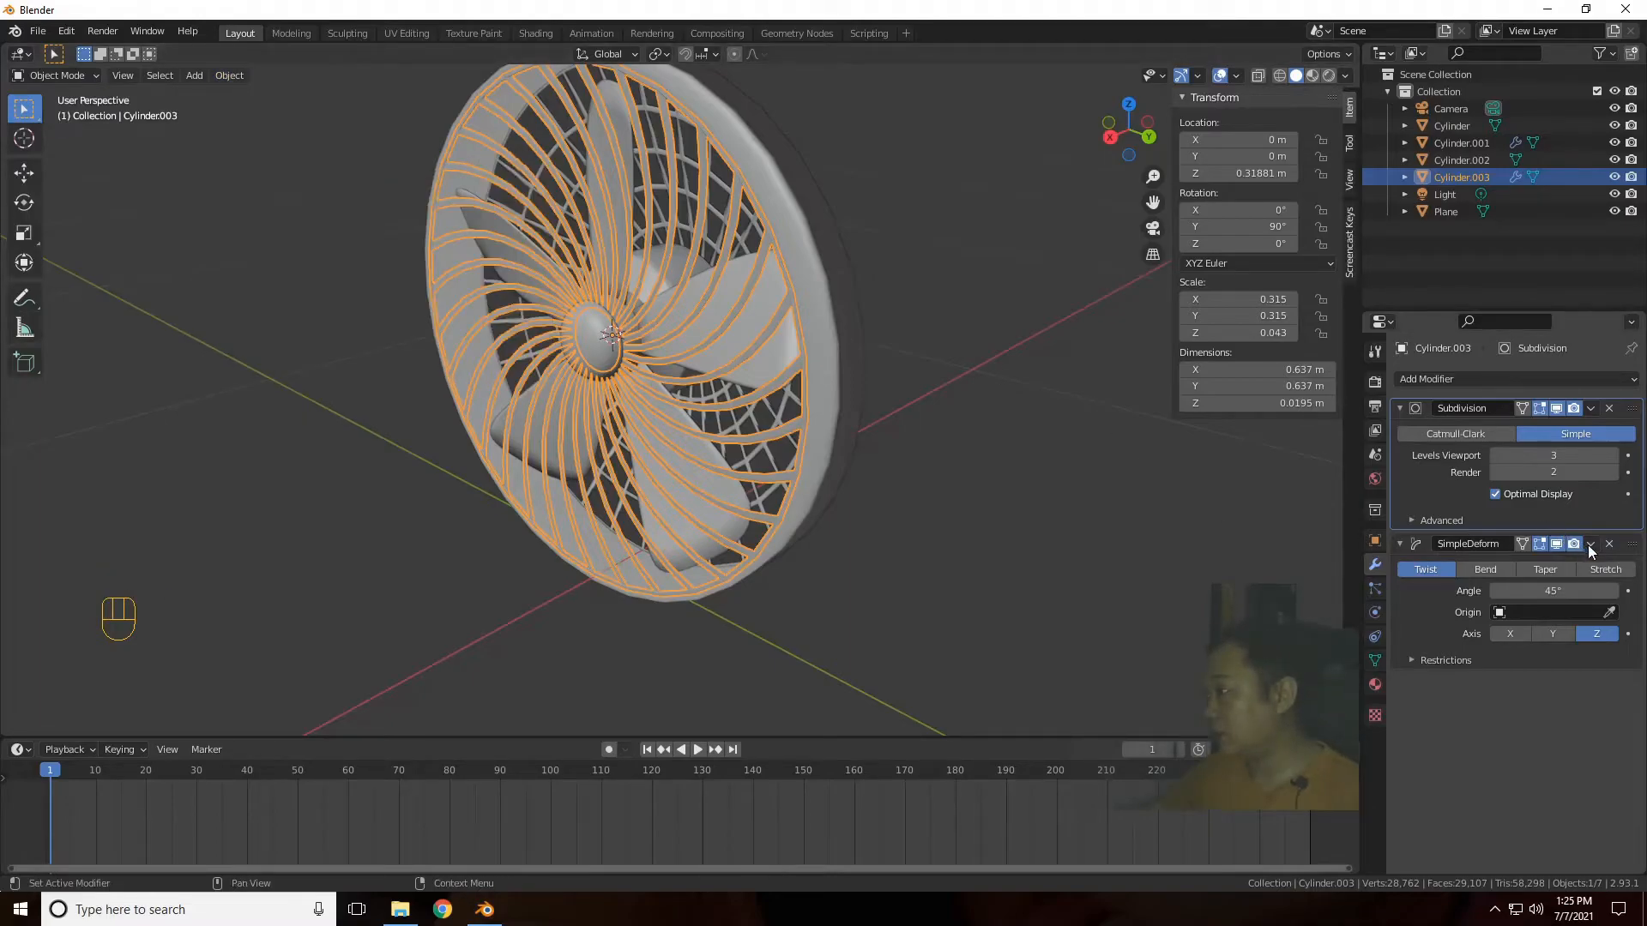
left_click(1591, 545)
left_click(1582, 560)
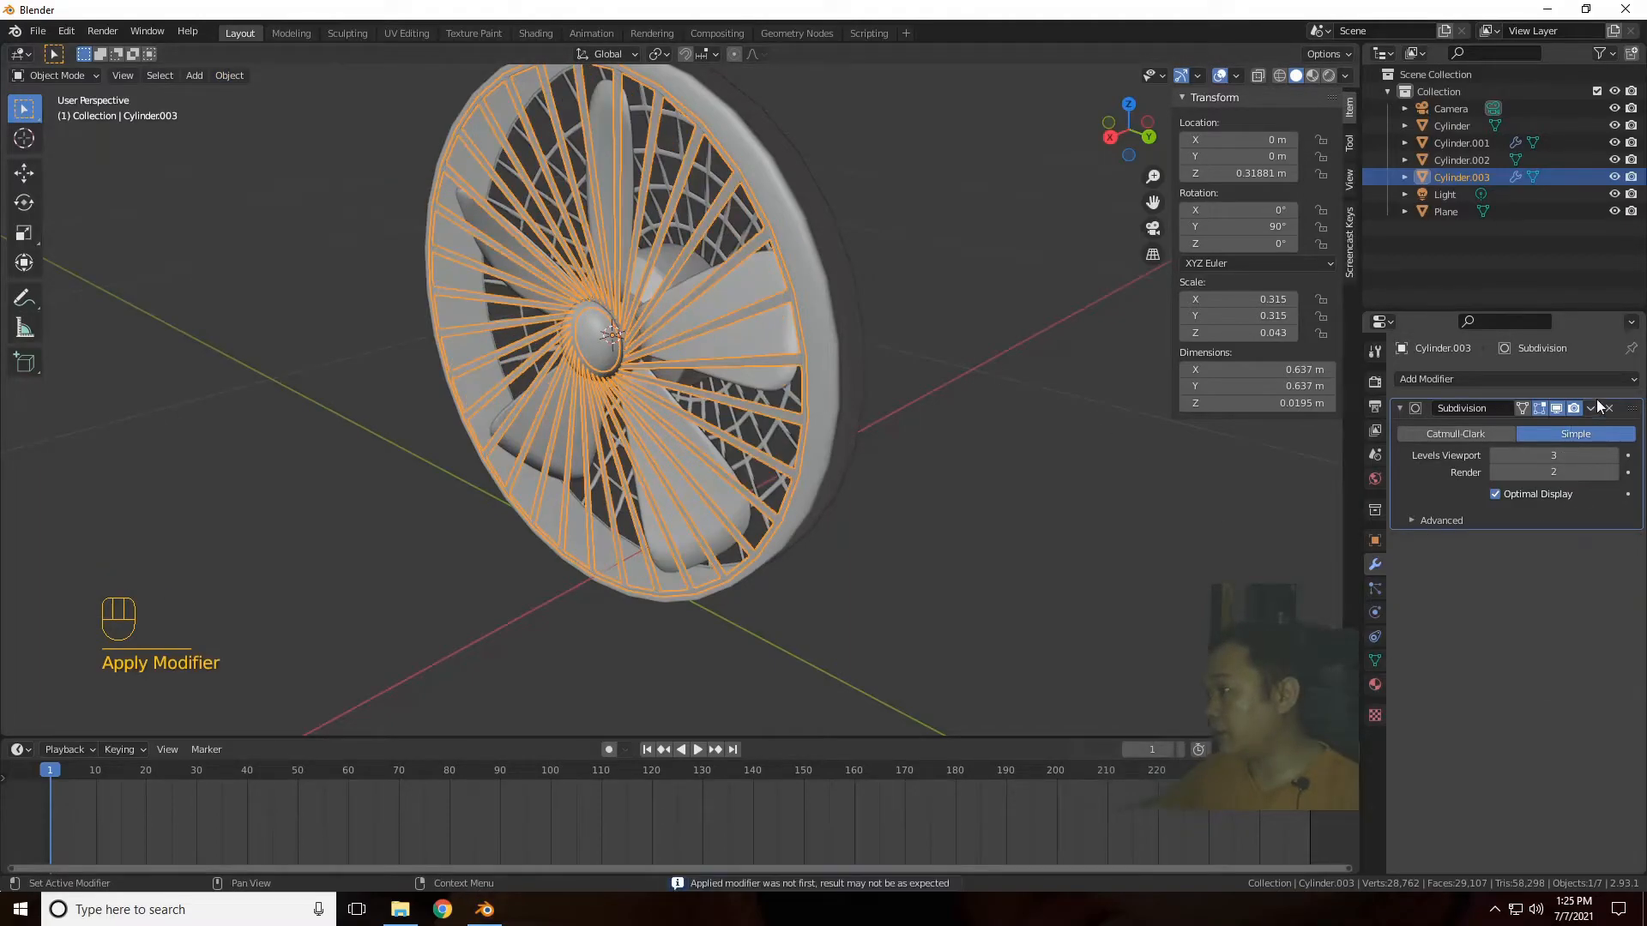
Step: Undo the out-of-order modifier application, and apply the front grille's Subdivision modifier followed by its SimpleDeform modifier
key("ctrl+z")
left_click(1591, 409)
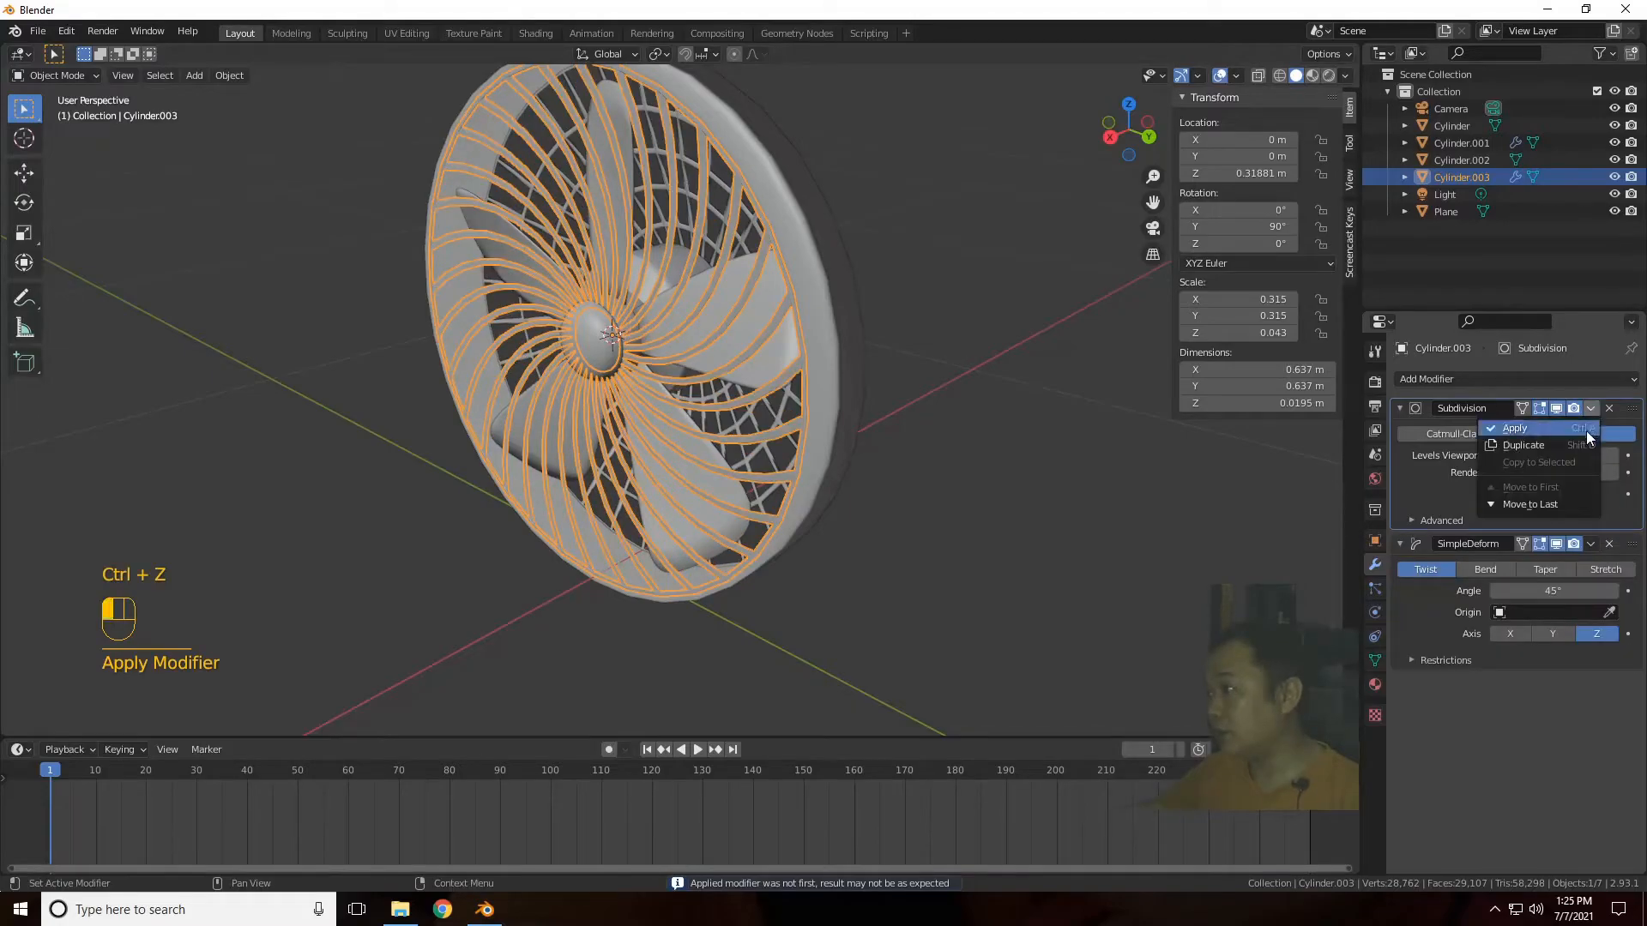
left_click(1587, 431)
left_click(1590, 410)
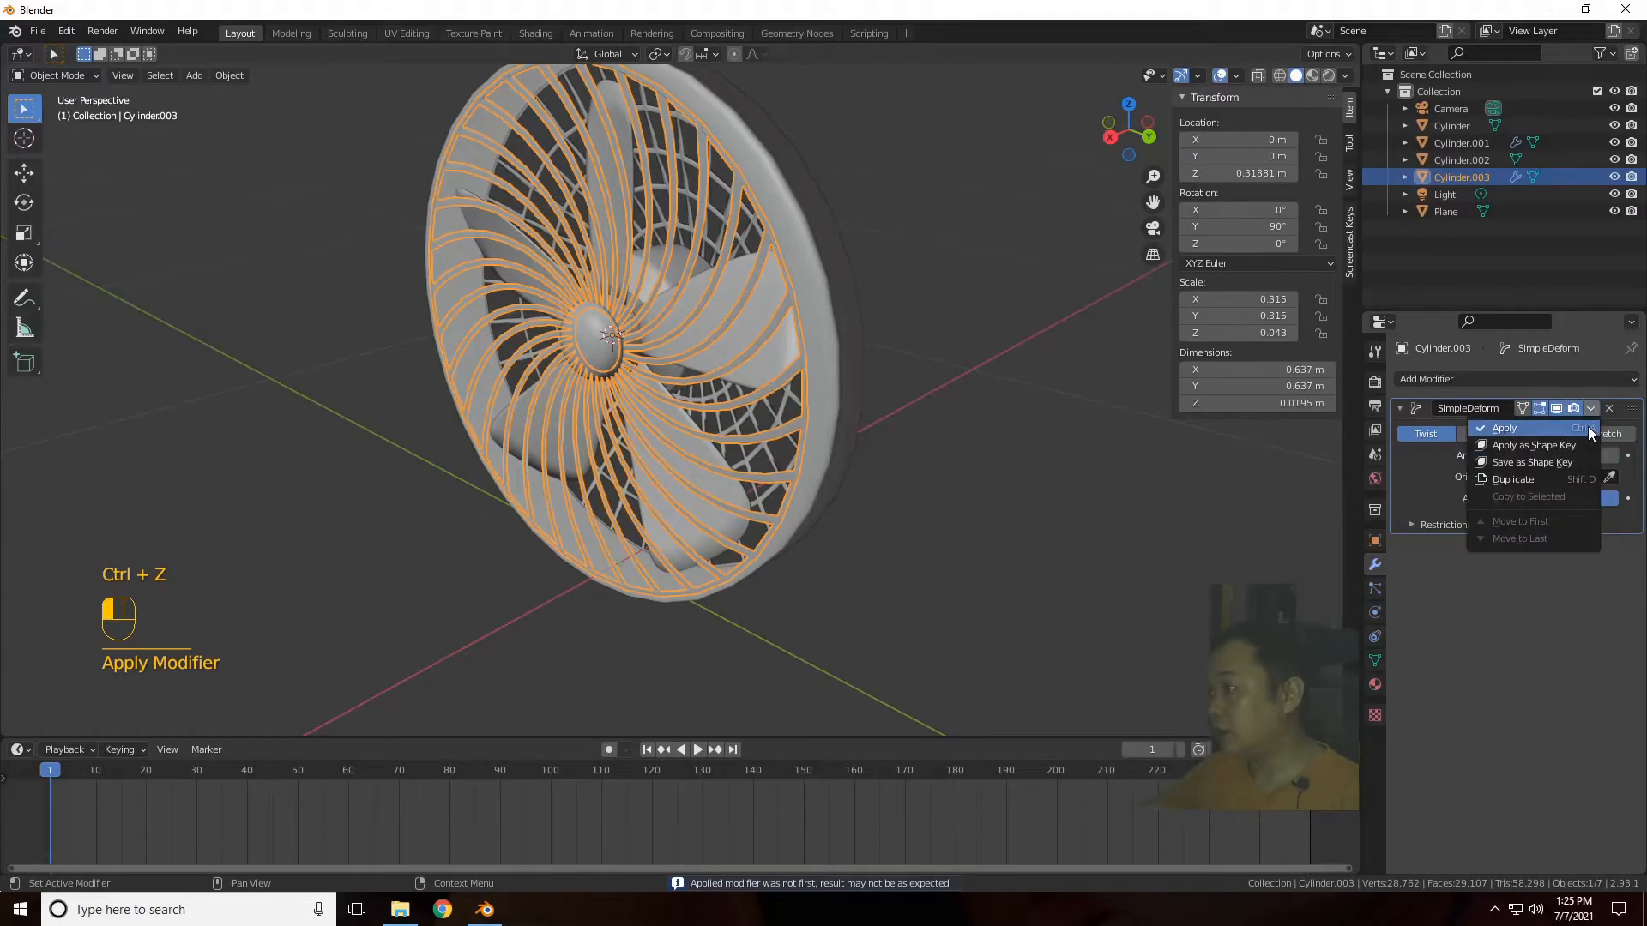
left_click(1589, 429)
Step: Apply all transforms to the front grille
left_click(228, 75)
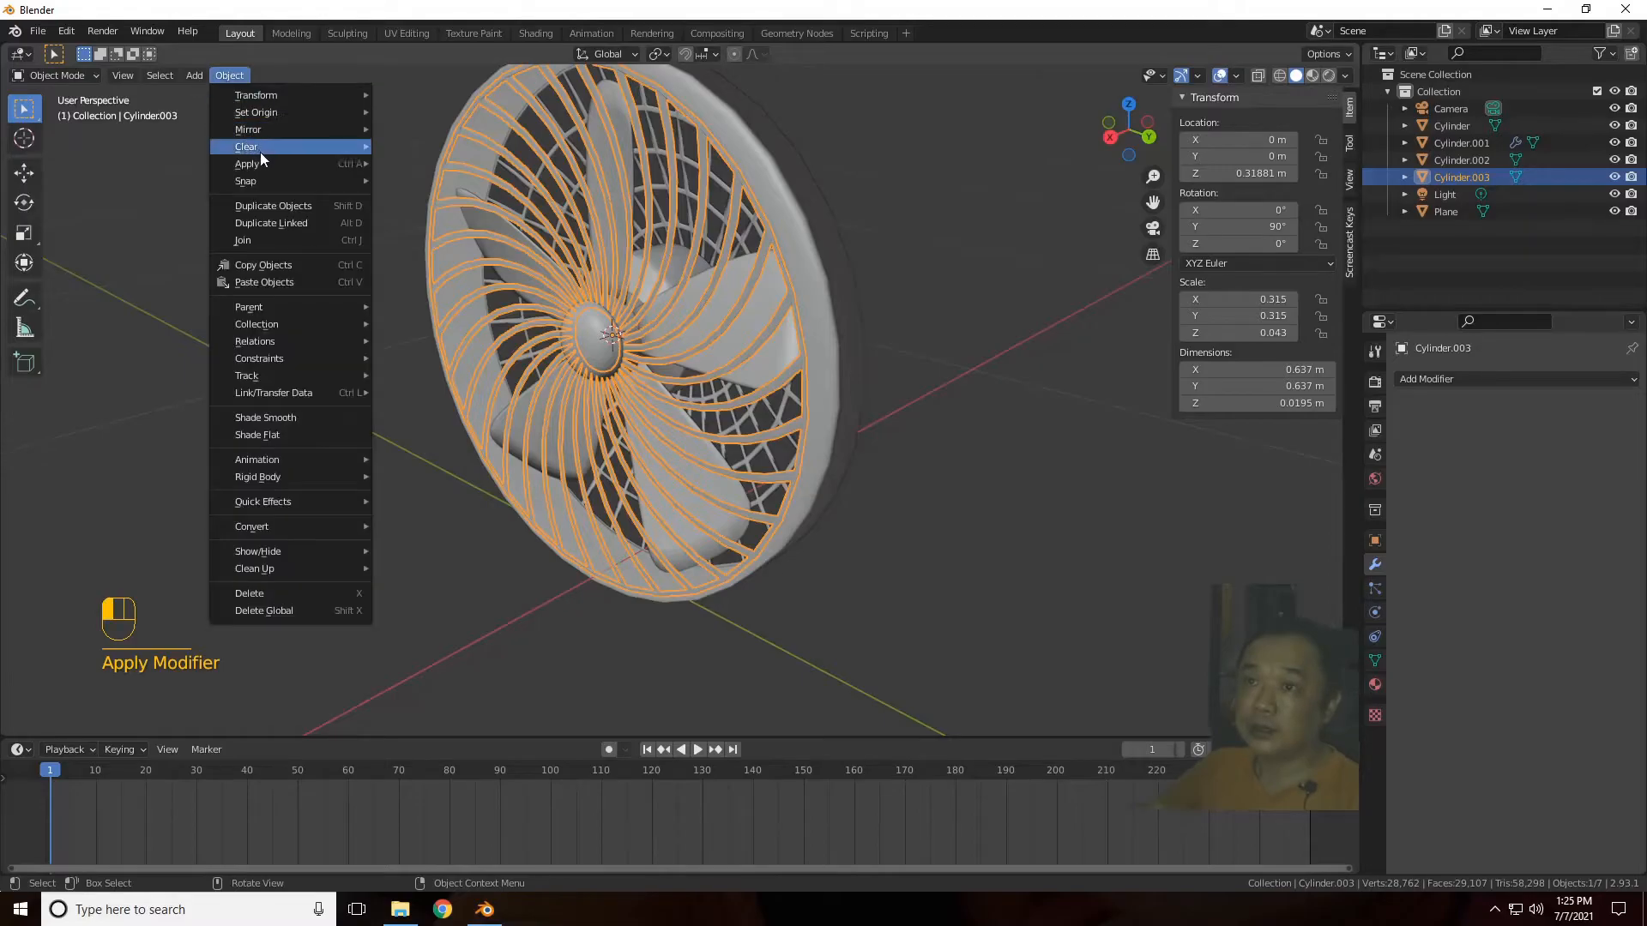
mouse_move(264, 163)
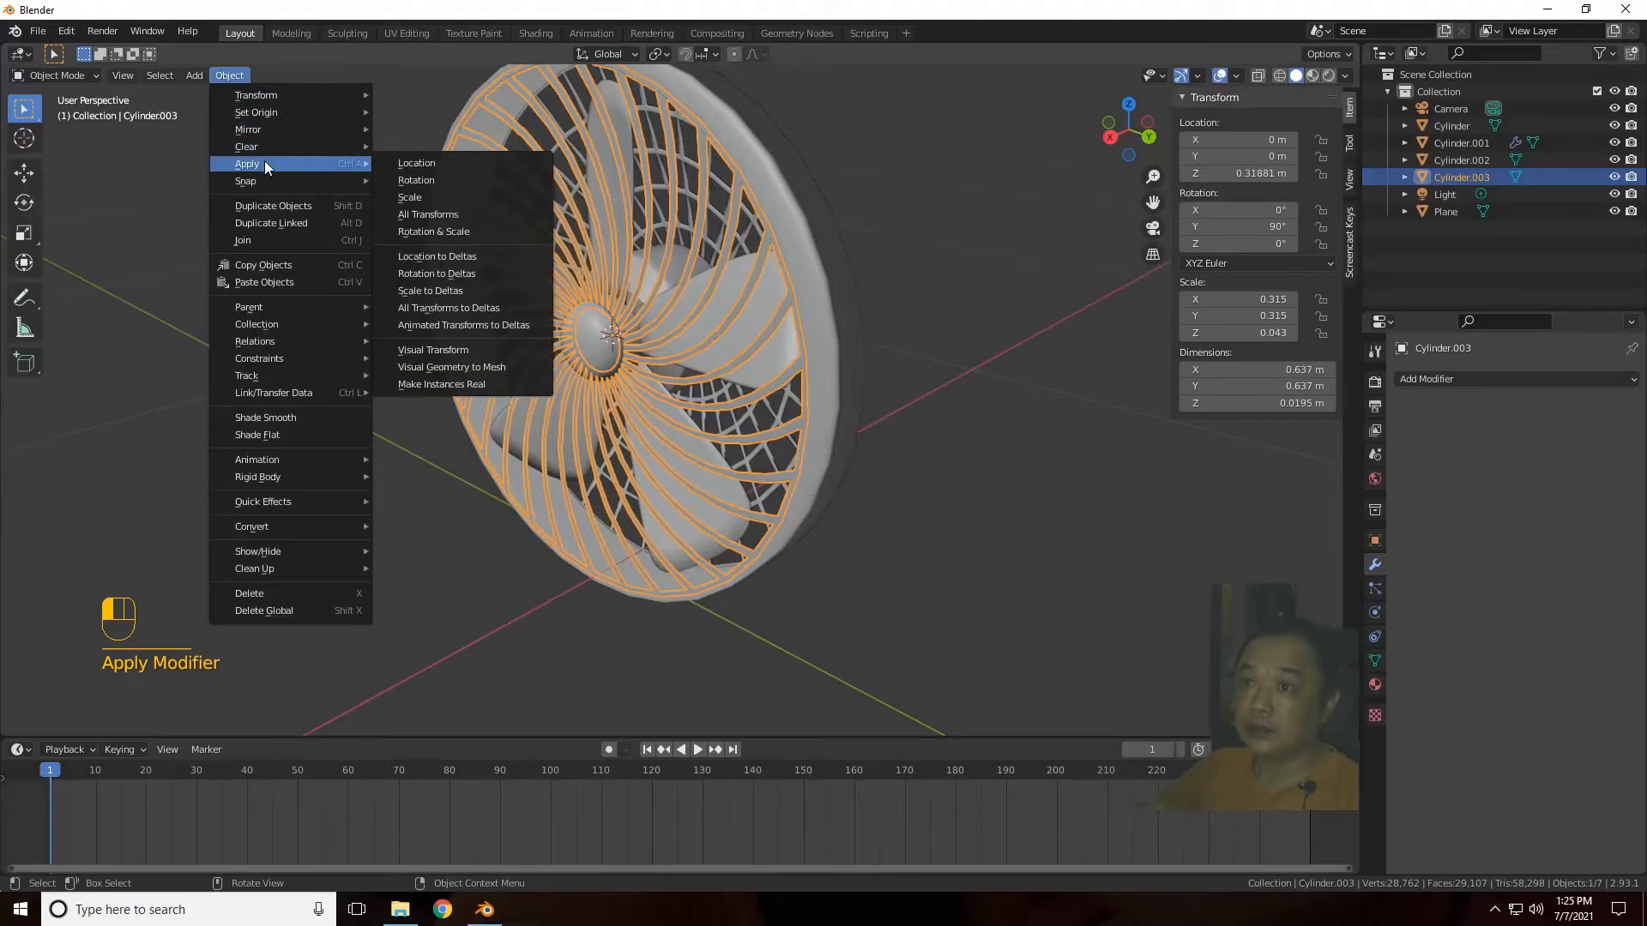
left_click(458, 214)
Step: Select the fan blades, try rotating them about the X axis, and reset their X rotation to 0°
left_click(1063, 362)
left_click(735, 311)
left_click(733, 302)
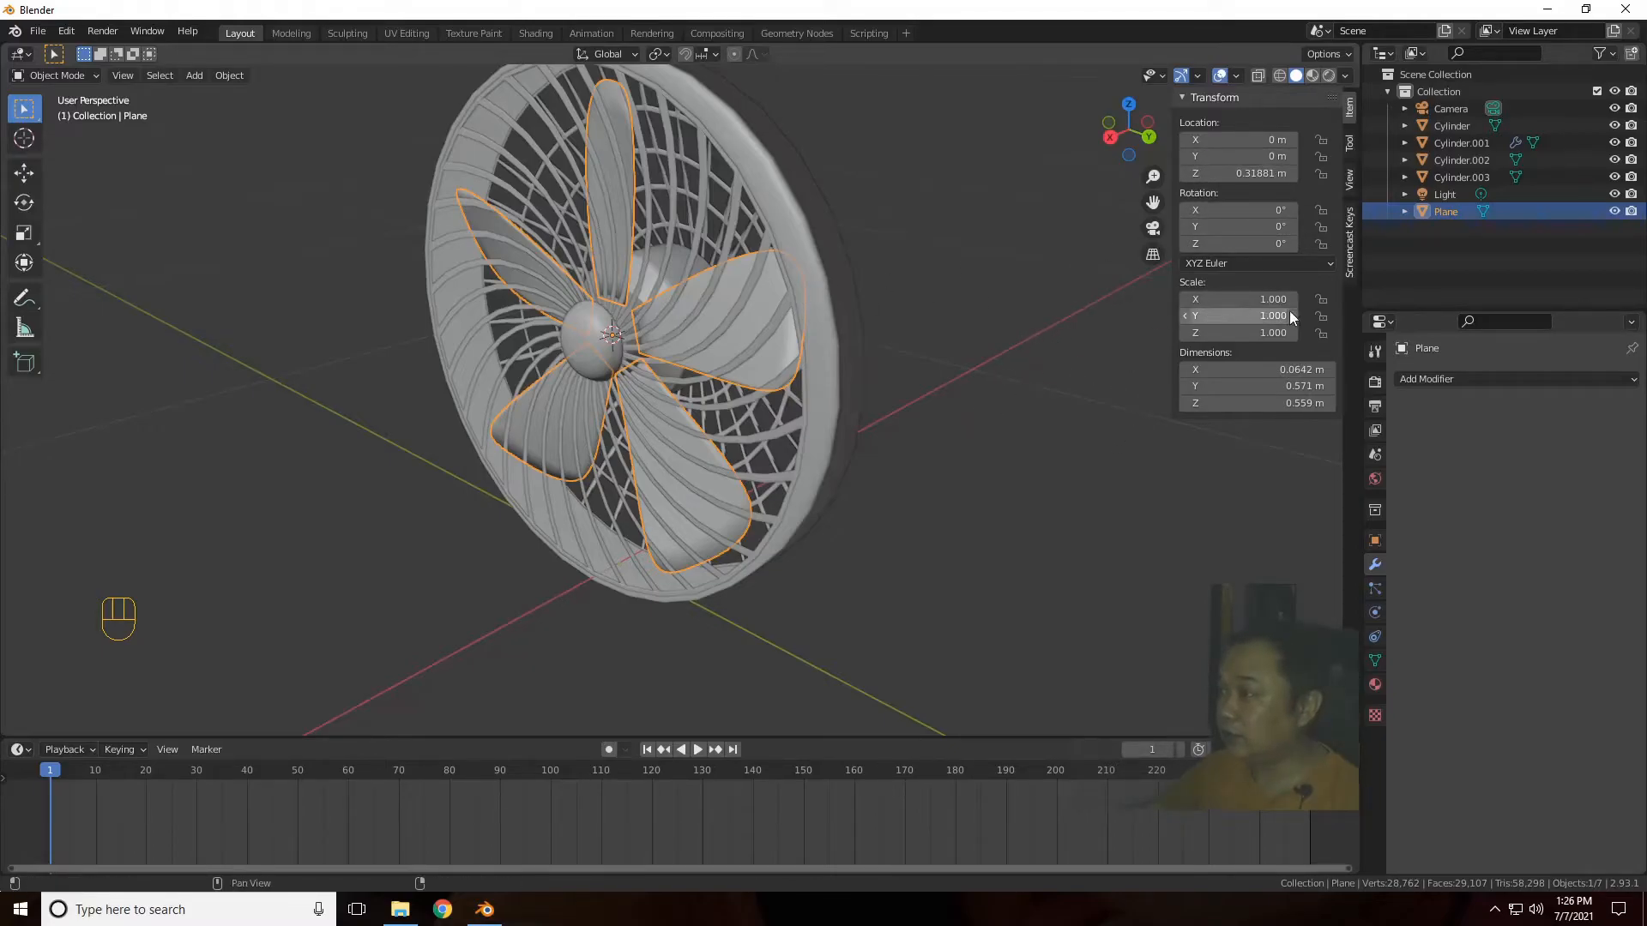
left_click_drag(1256, 210, 711, 210)
scroll(913, 365, "up", 3)
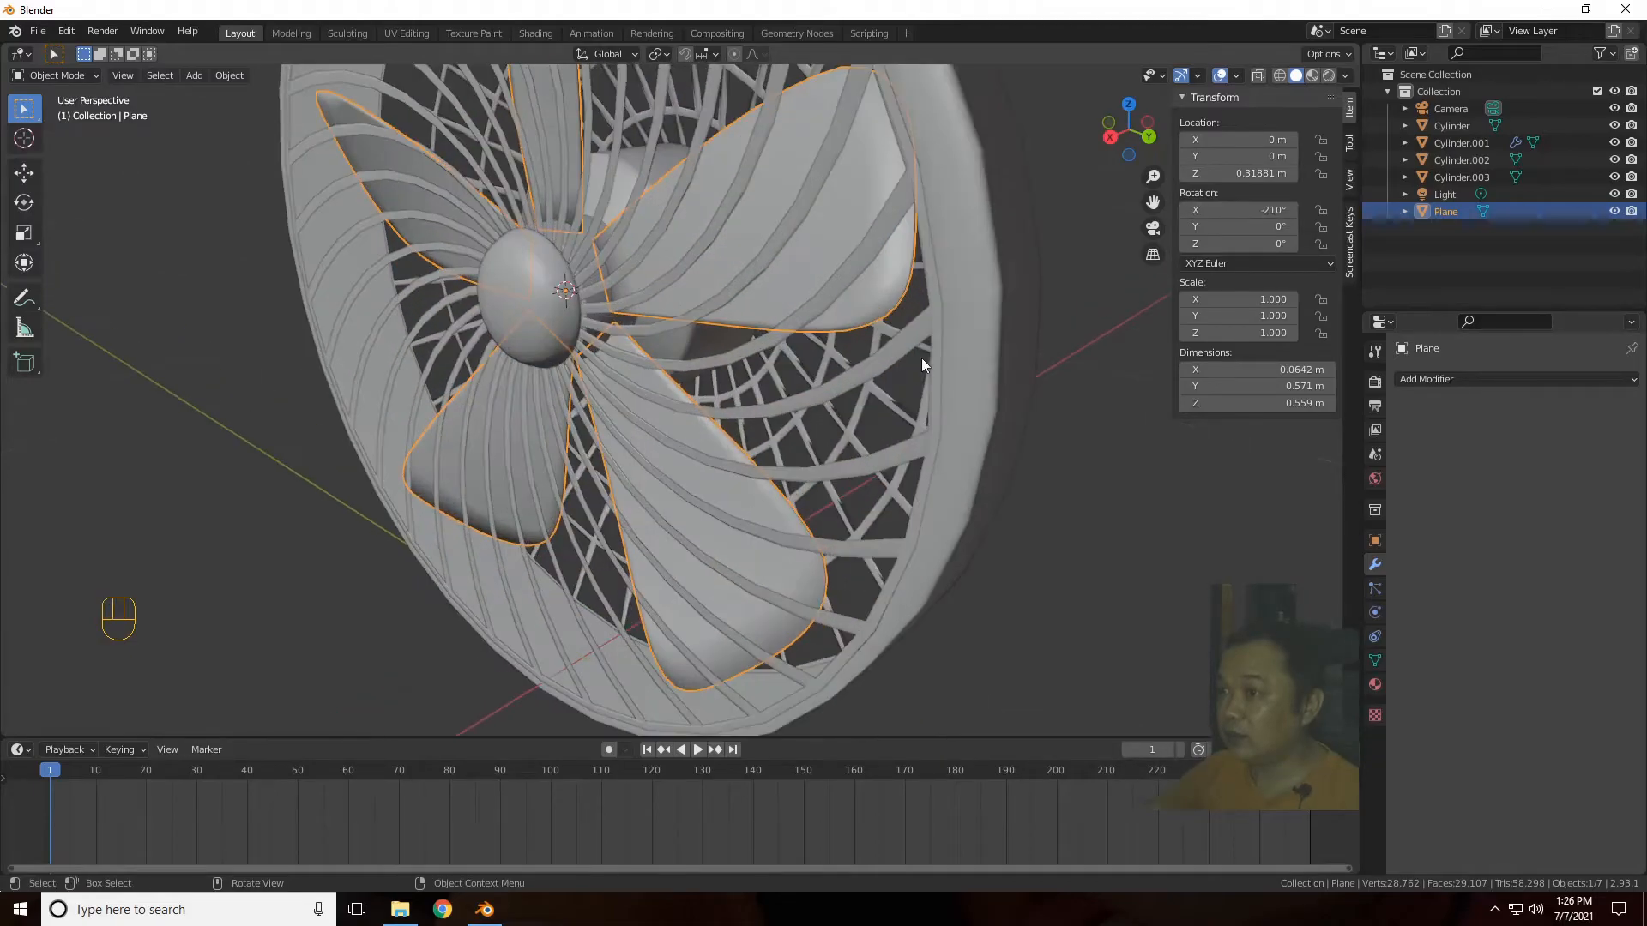
left_click_drag(1120, 129, 1297, 138)
left_click_drag(1269, 210, 1554, 210)
left_click_drag(1141, 140, 984, 93)
left_click(1248, 212)
type("0")
key("Return")
Step: Try to insert a Rotation keyframe on the fan blades at frame 1
scroll(1091, 395, "down", 1)
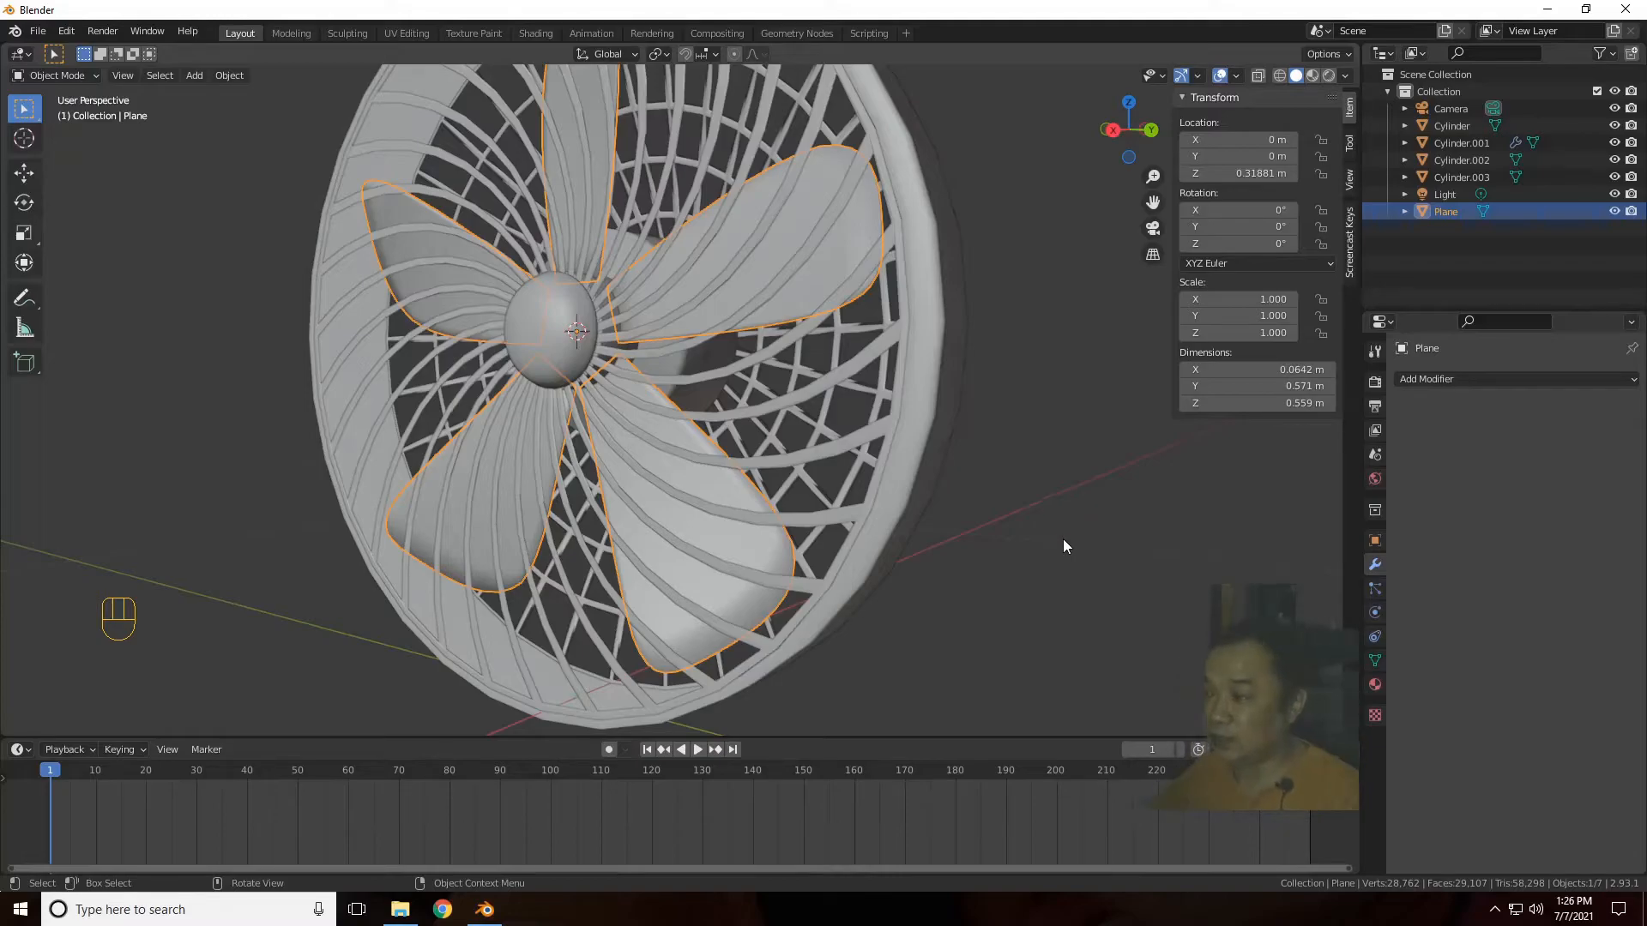
scroll(1072, 610, "down", 3)
key("i")
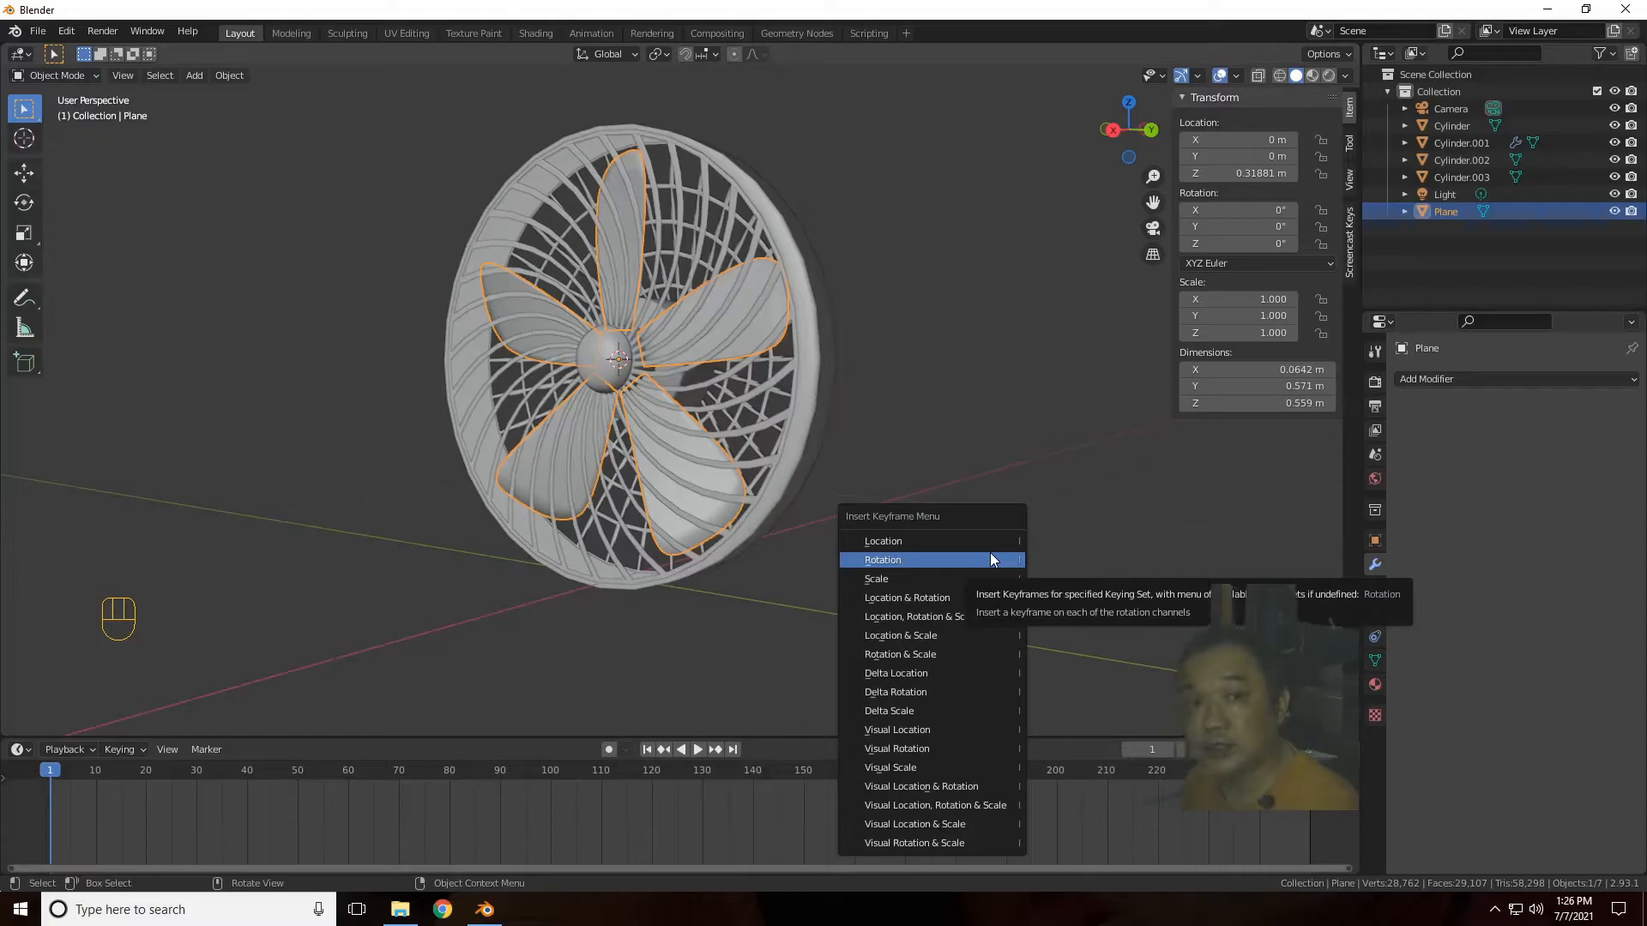
left_click(991, 559)
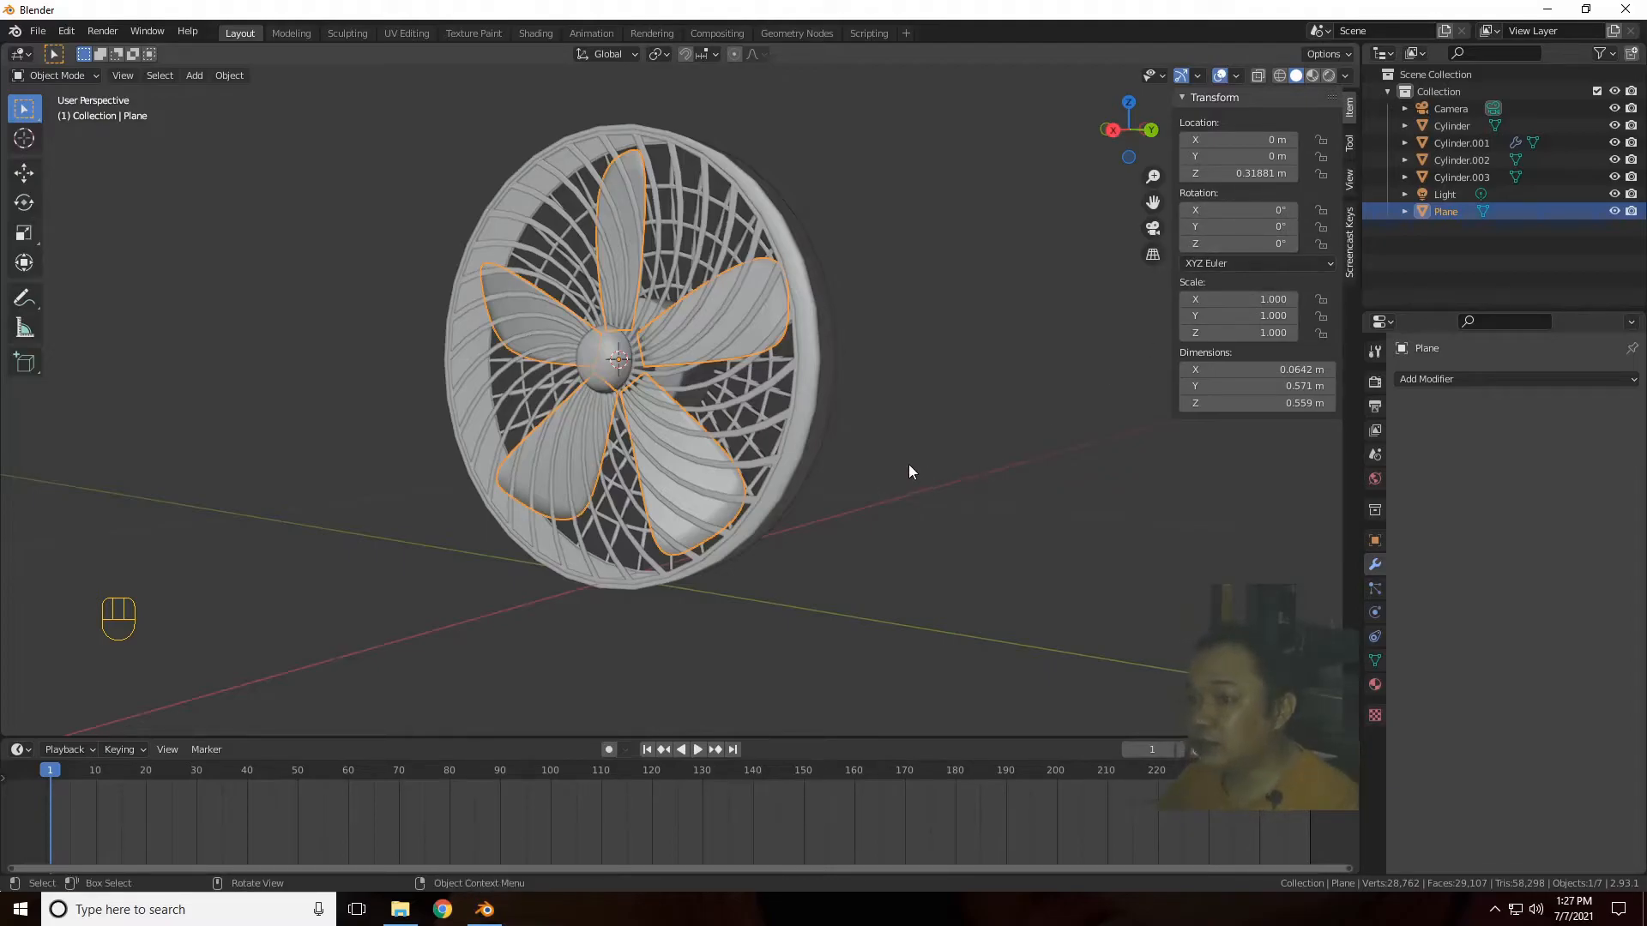
Step: Reselect the fan blades and keyframe only their X rotation at frame 1
left_click(762, 320)
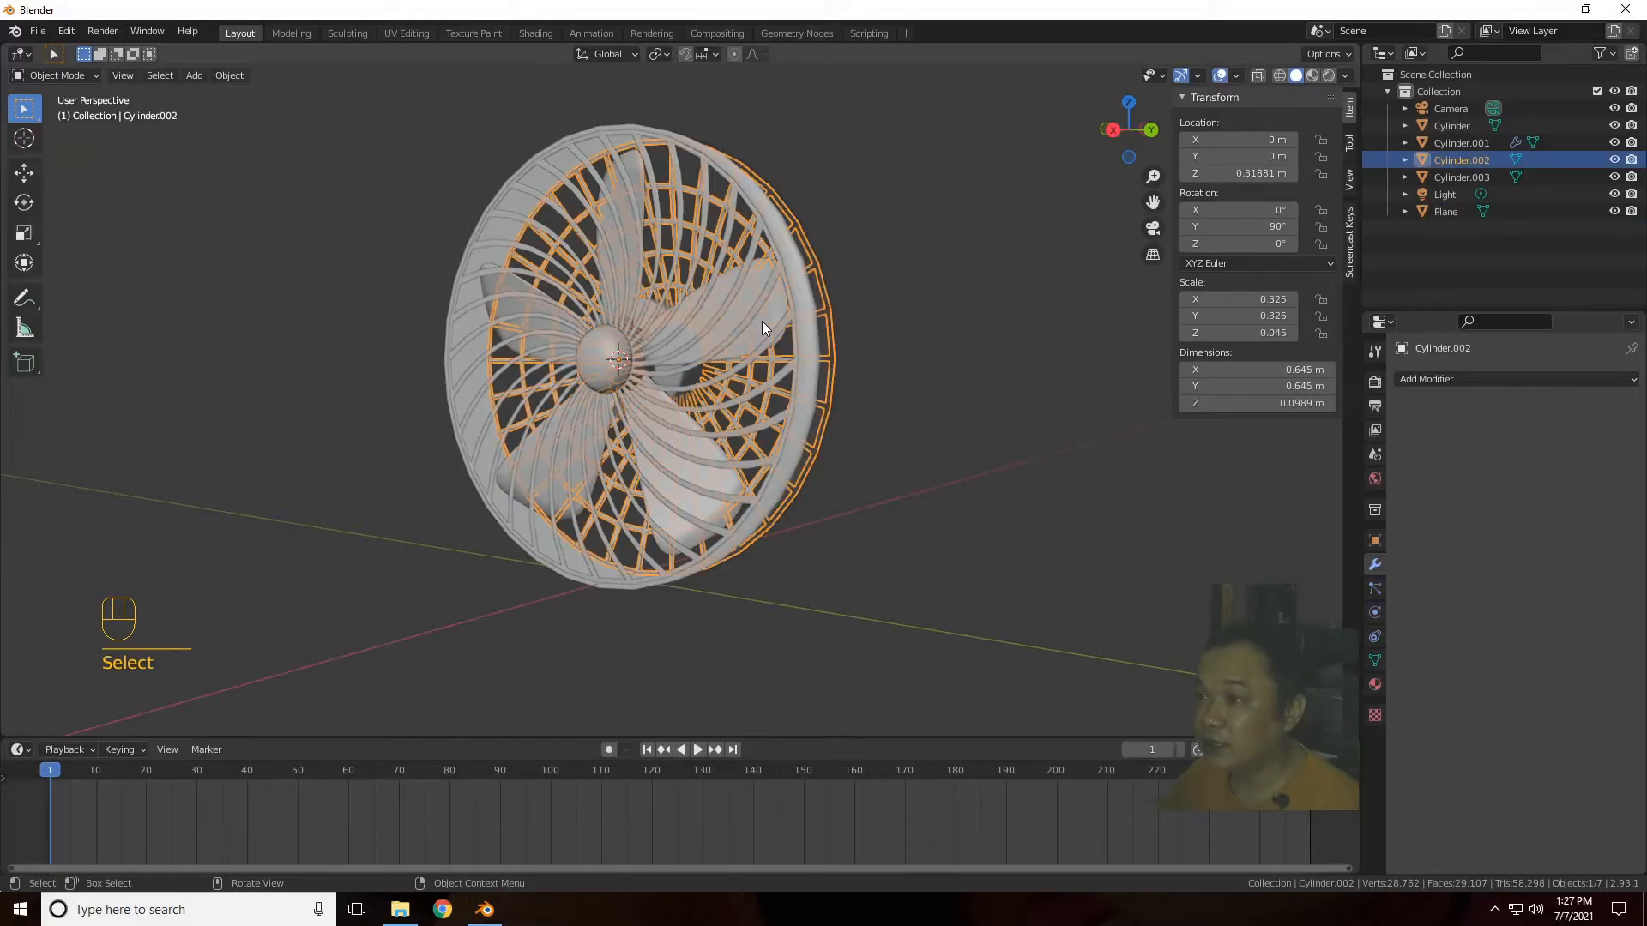
left_click(776, 322)
left_click(763, 322)
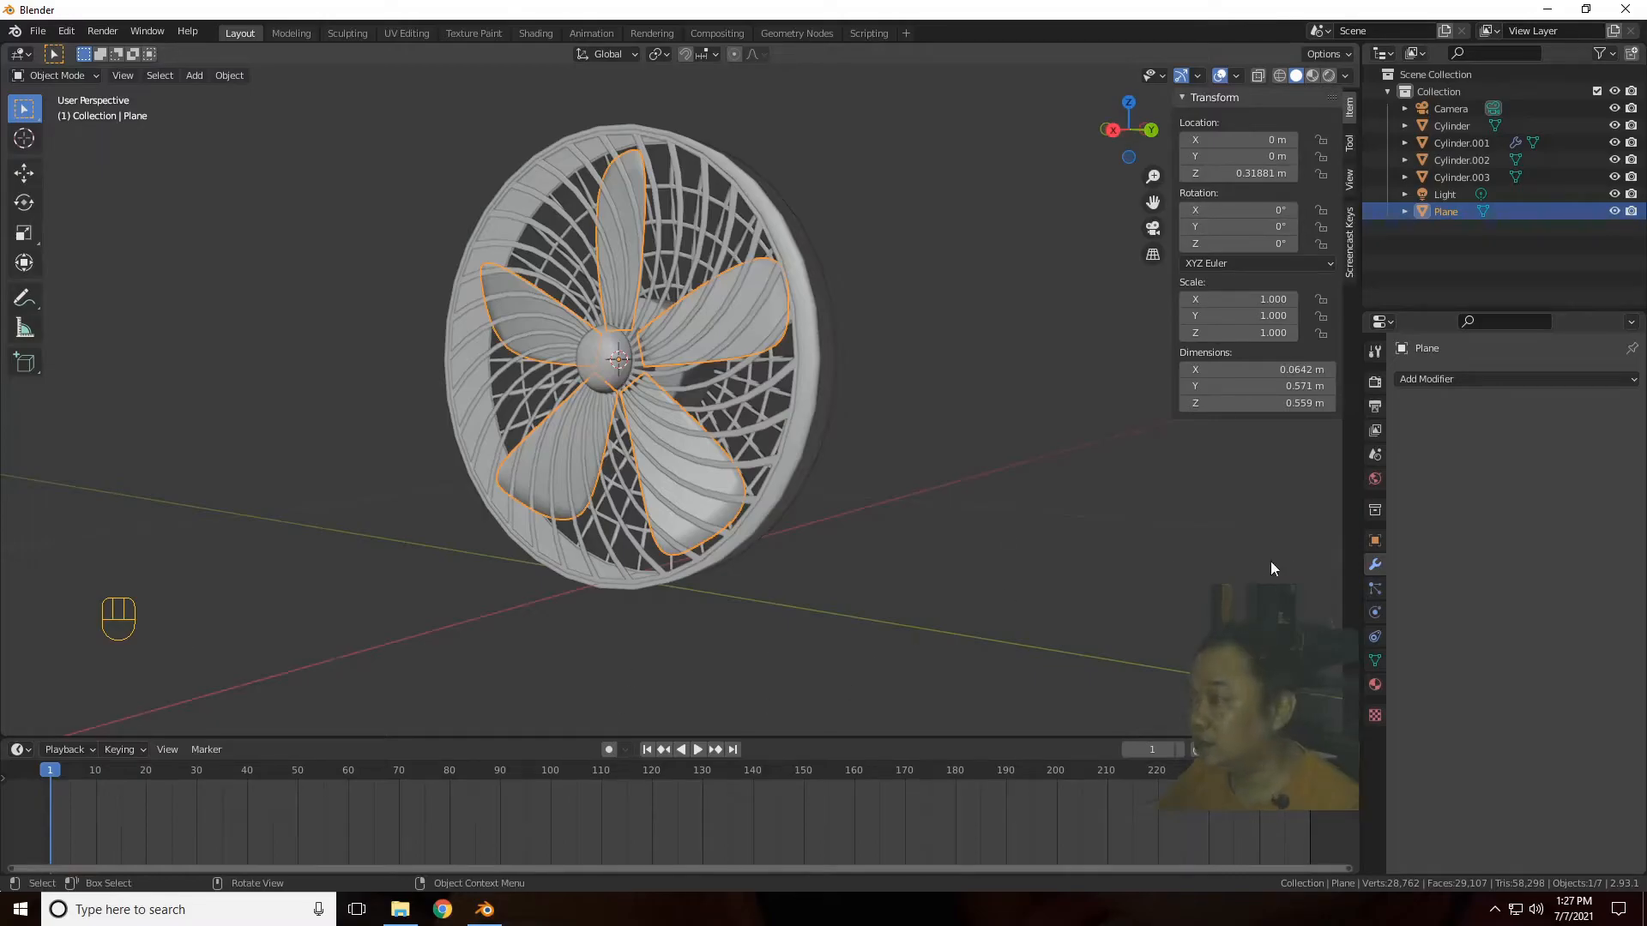
left_click(1375, 544)
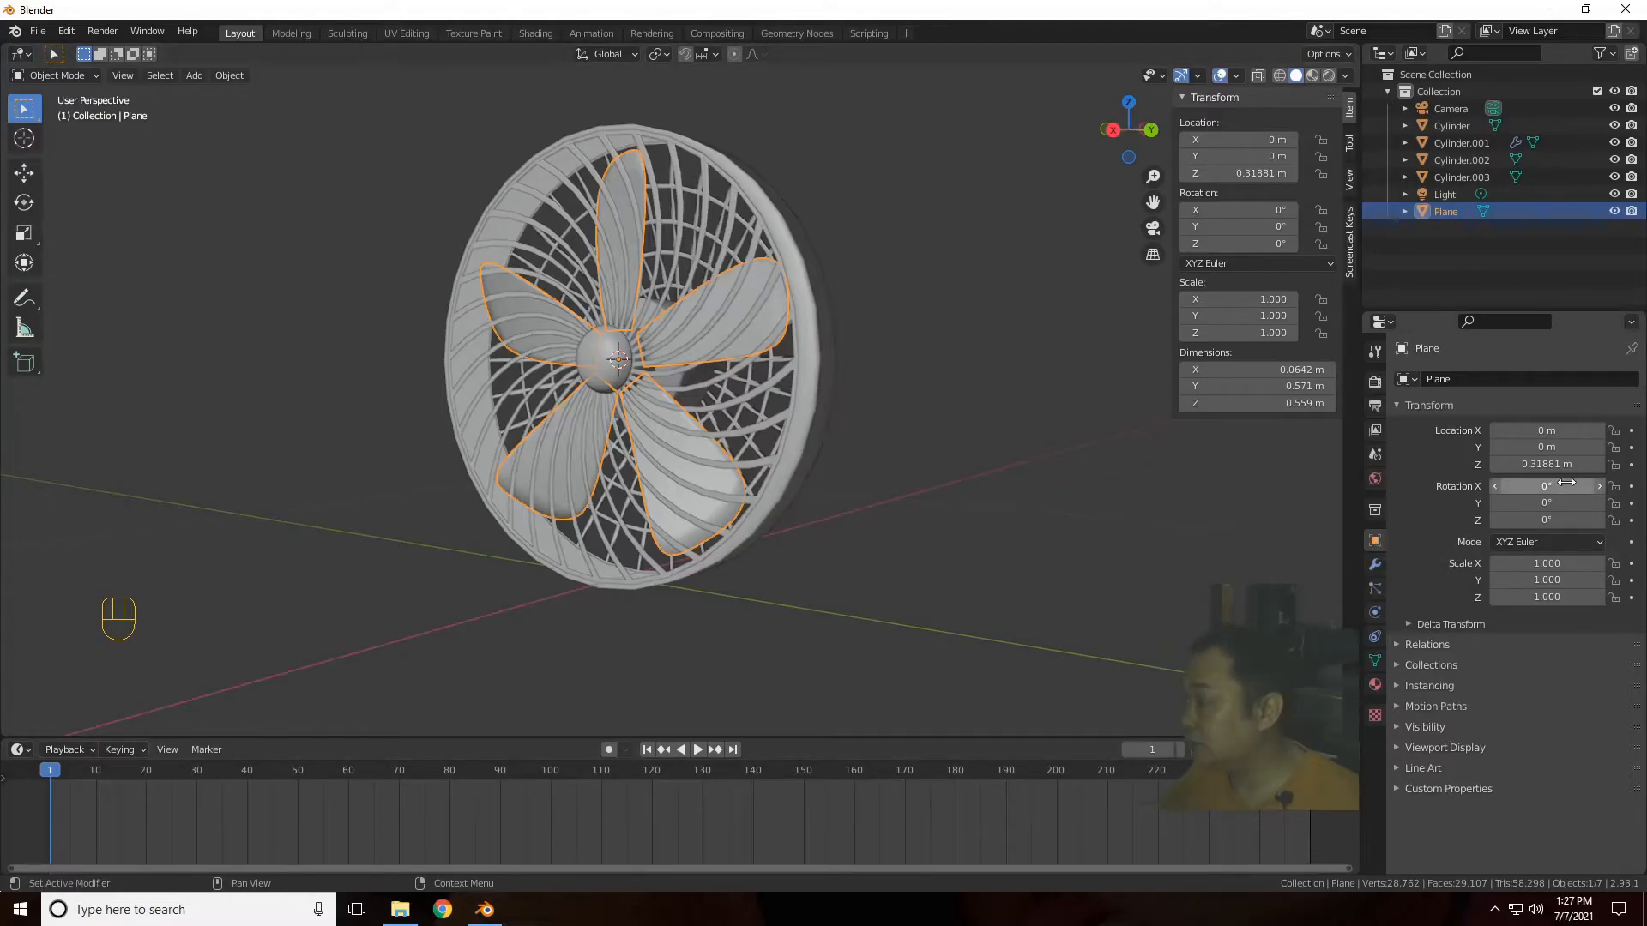
left_click(1632, 487)
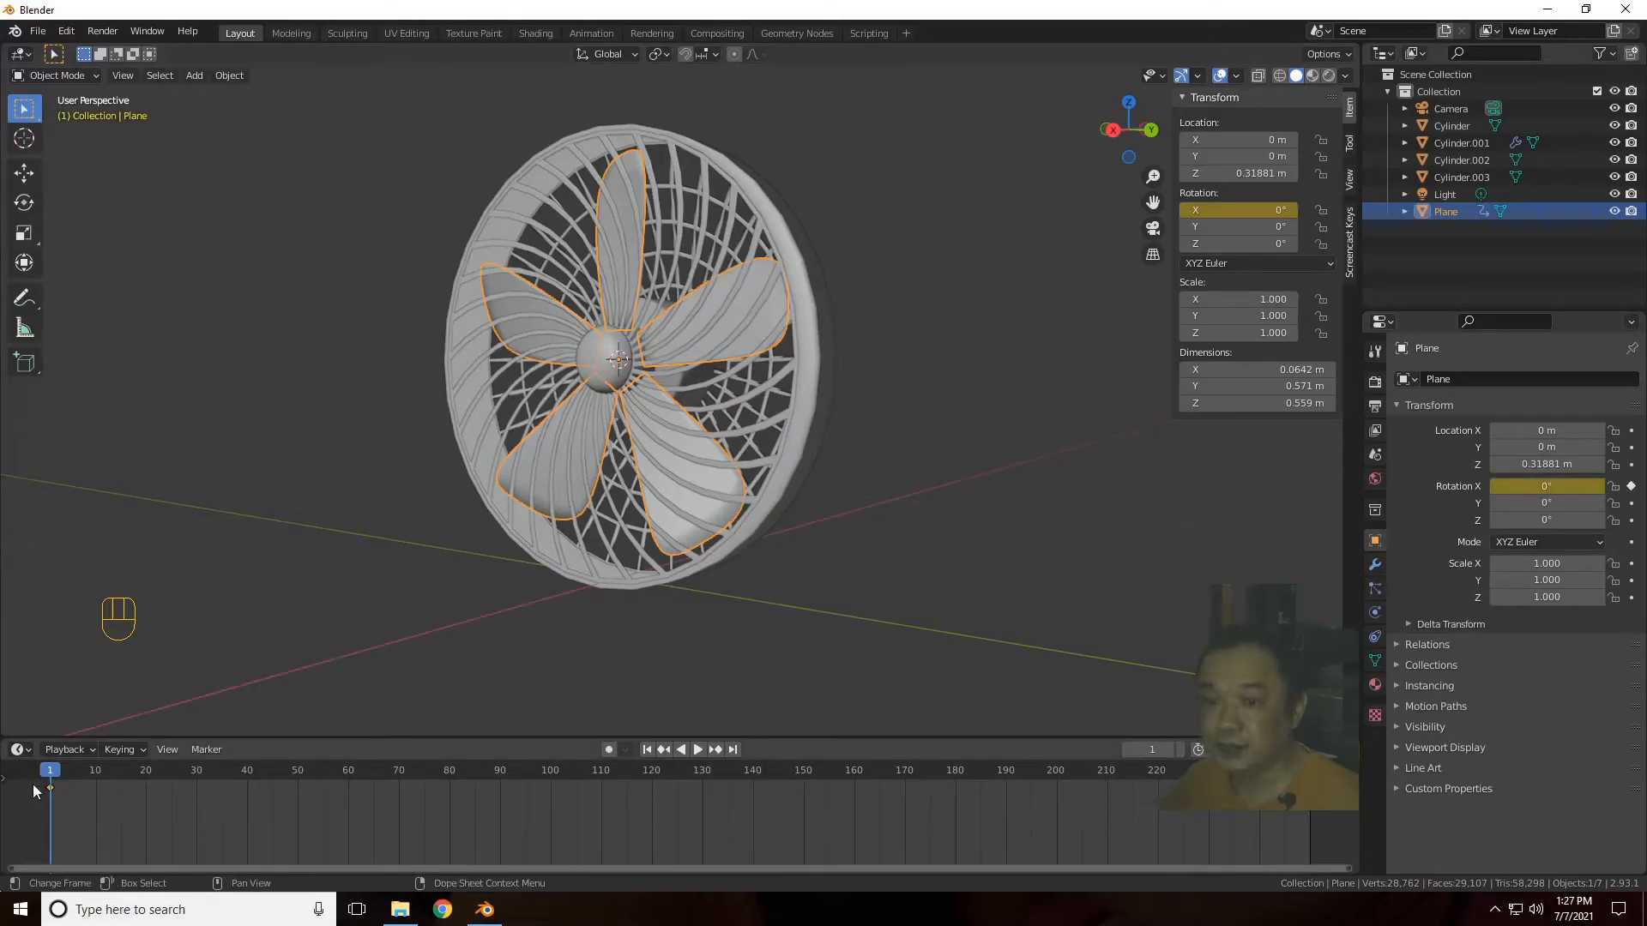
Step: Set the fan blades' X rotation to 3600° at frame 50 and keyframe it
left_click_drag(48, 790, 60, 774)
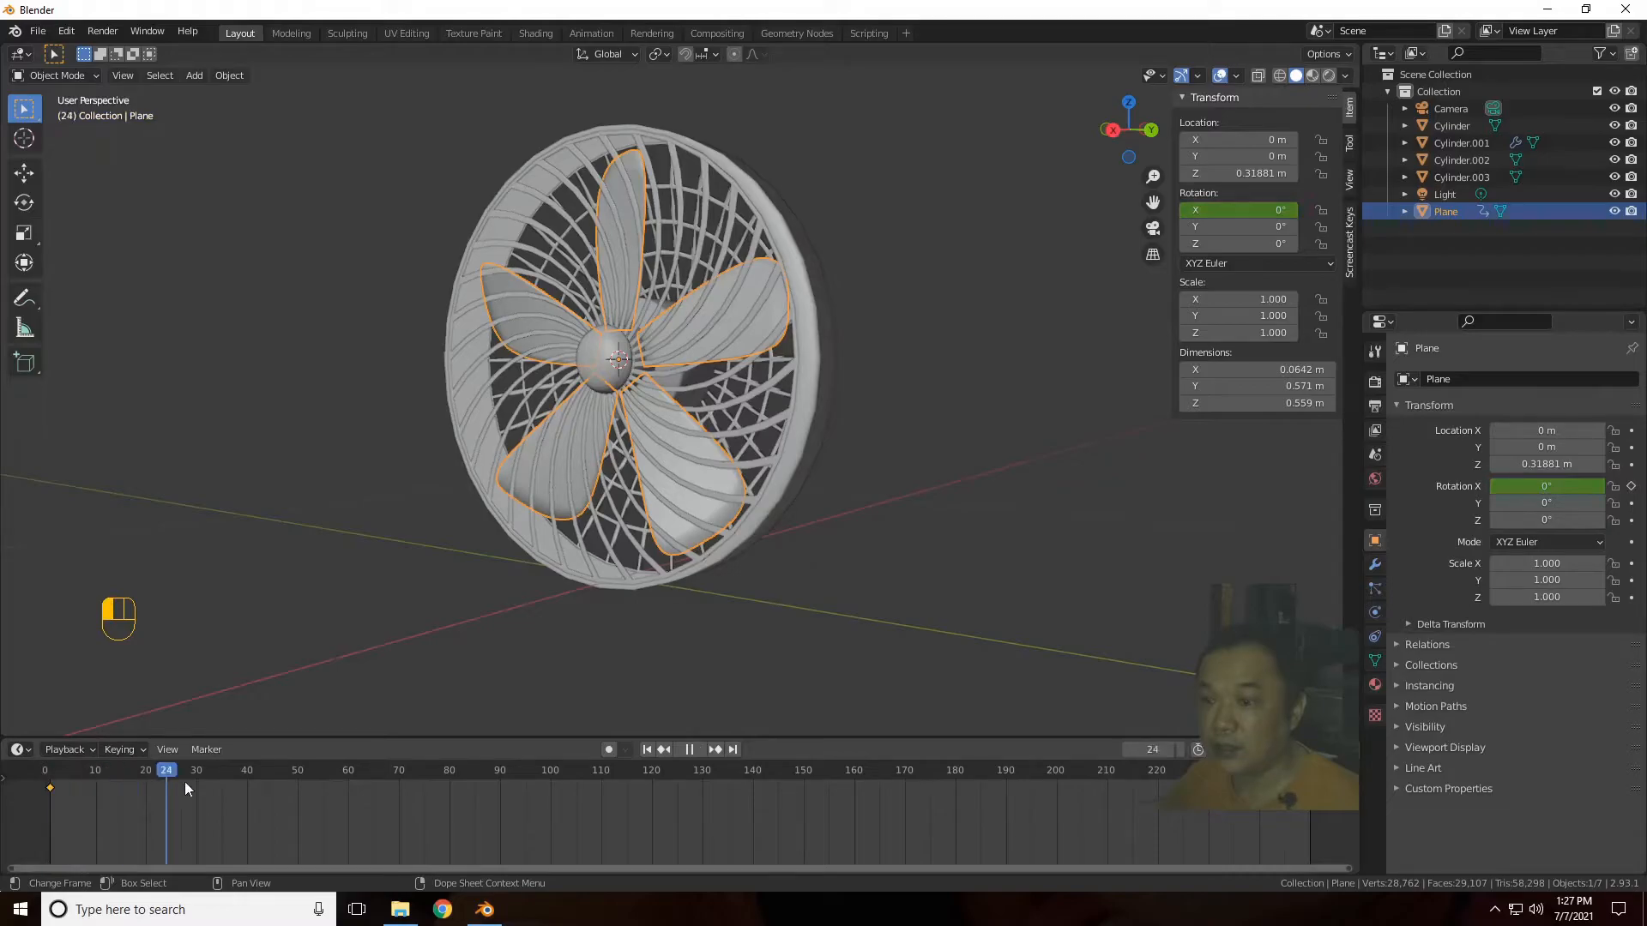
left_click_drag(297, 797, 296, 796)
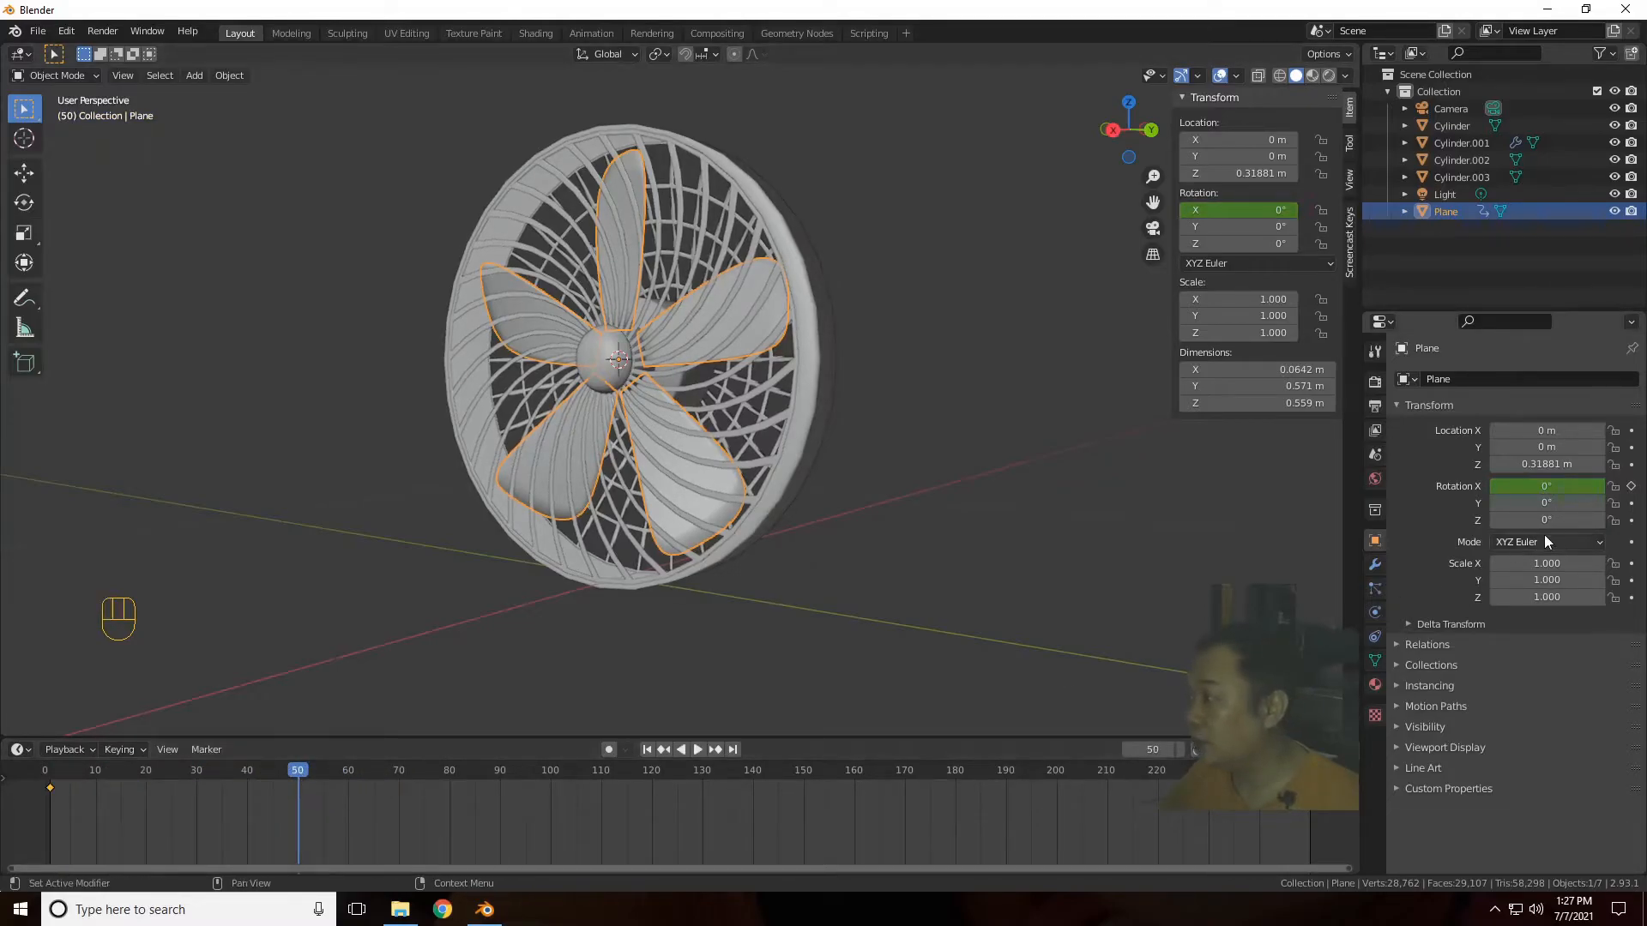
left_click(1553, 486)
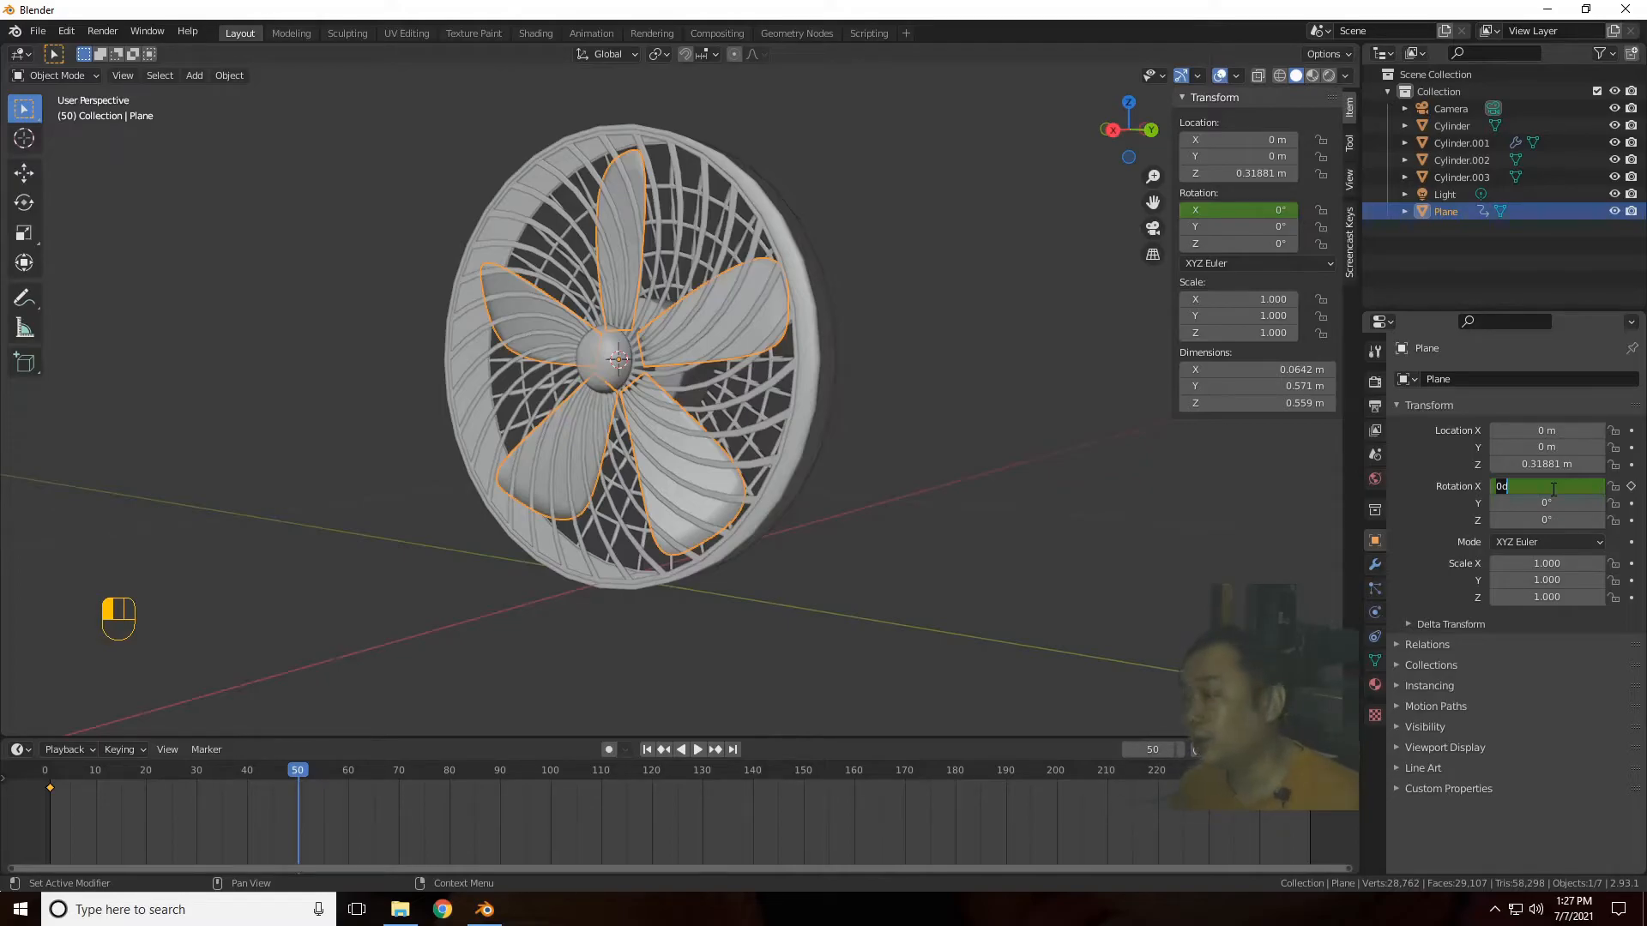
type("3600")
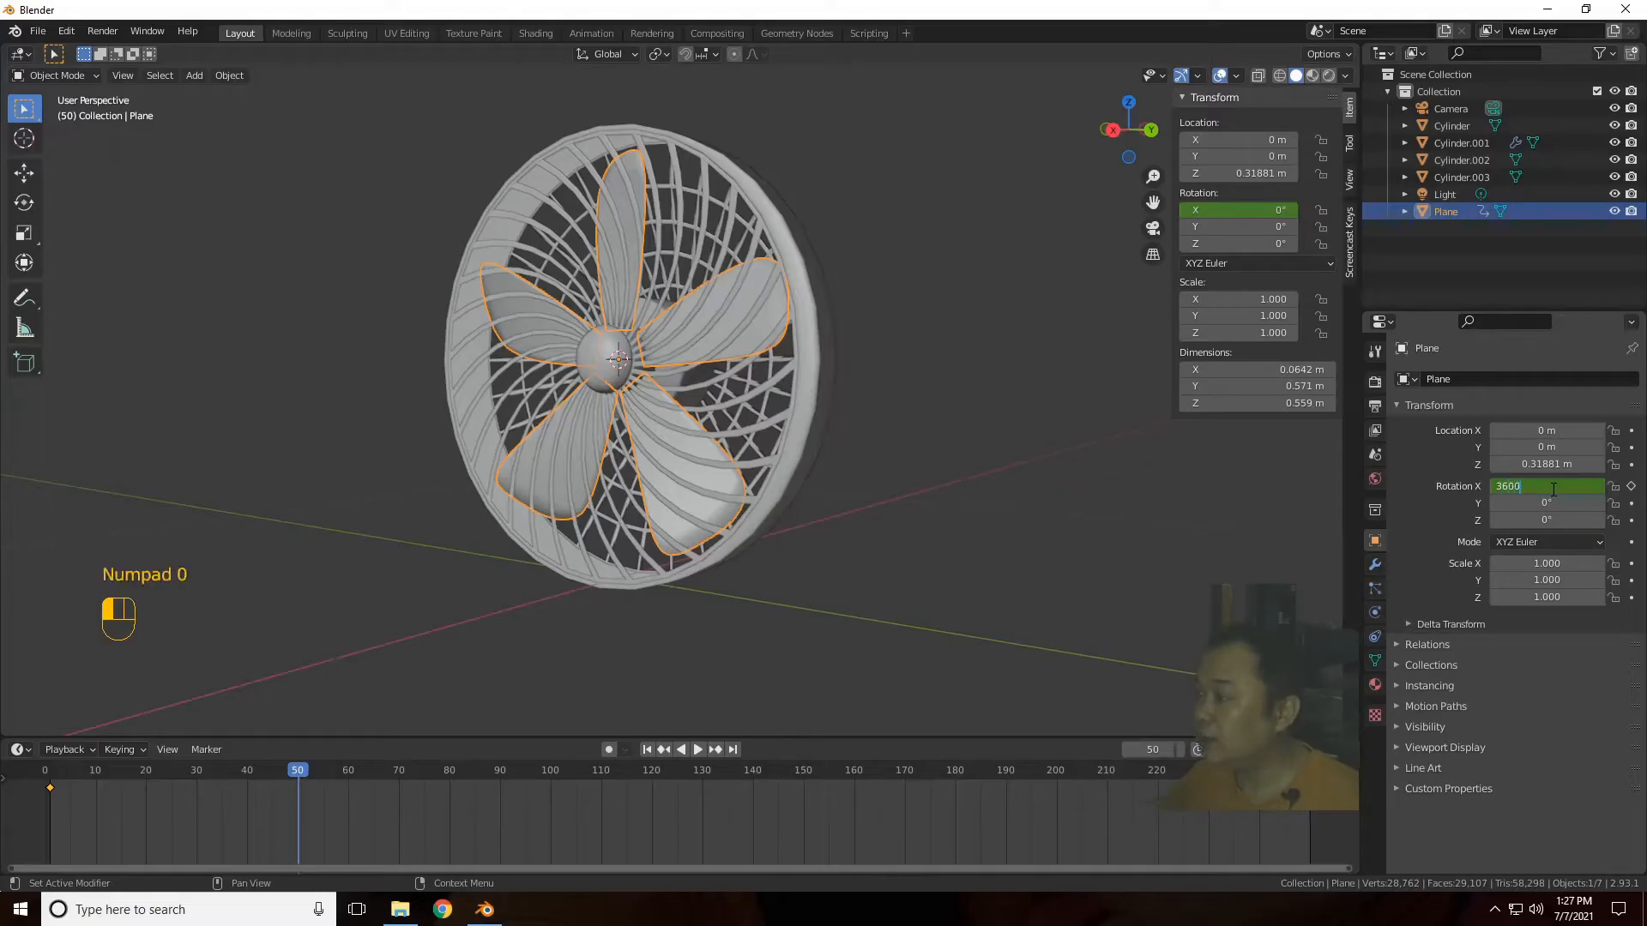
key("Return")
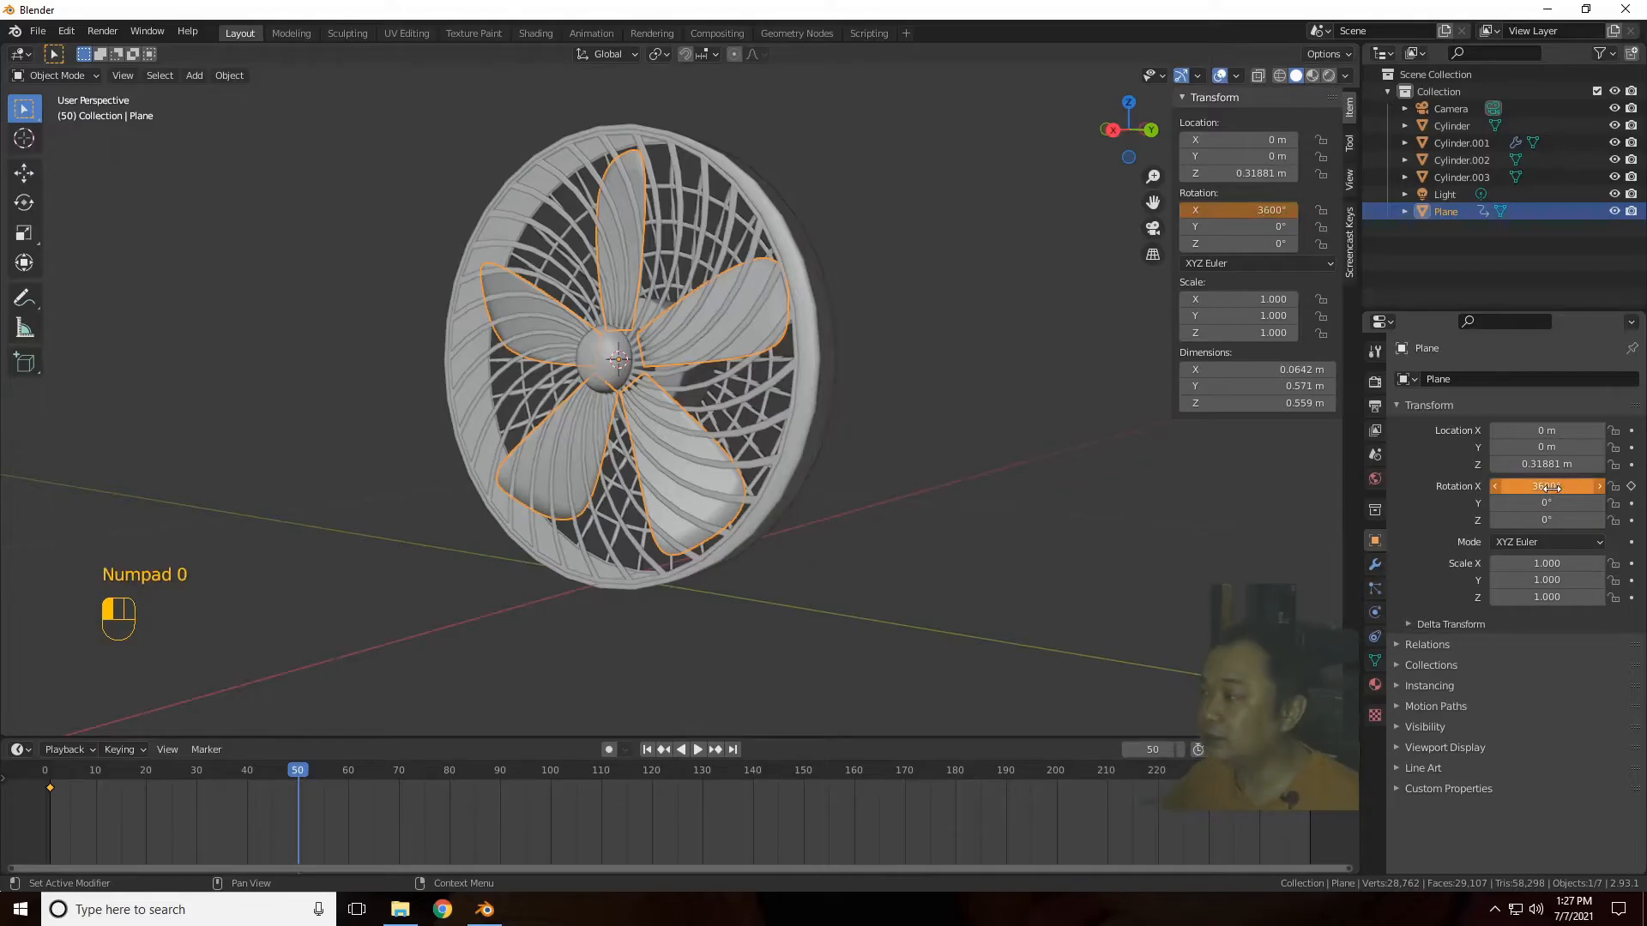
left_click(1631, 488)
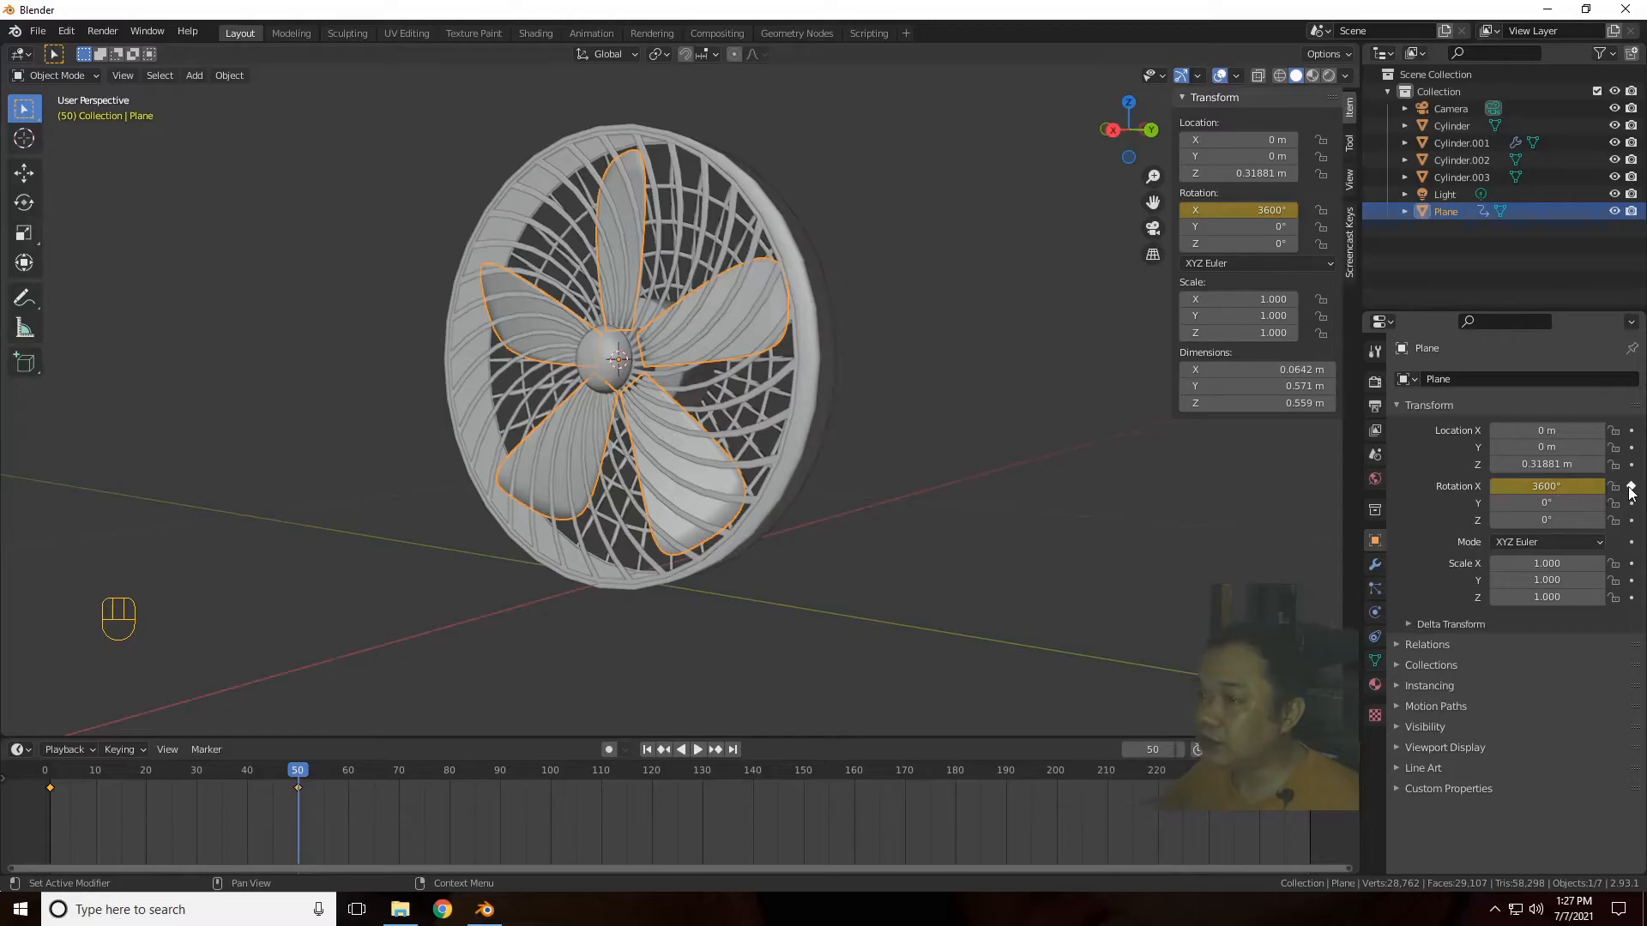
Step: Return to frame 1 and switch the timeline area to the Graph Editor
left_click(648, 750)
mouse_move(47, 778)
left_mouse_down()
mouse_move(312, 804)
mouse_move(60, 794)
mouse_move(49, 775)
left_mouse_up()
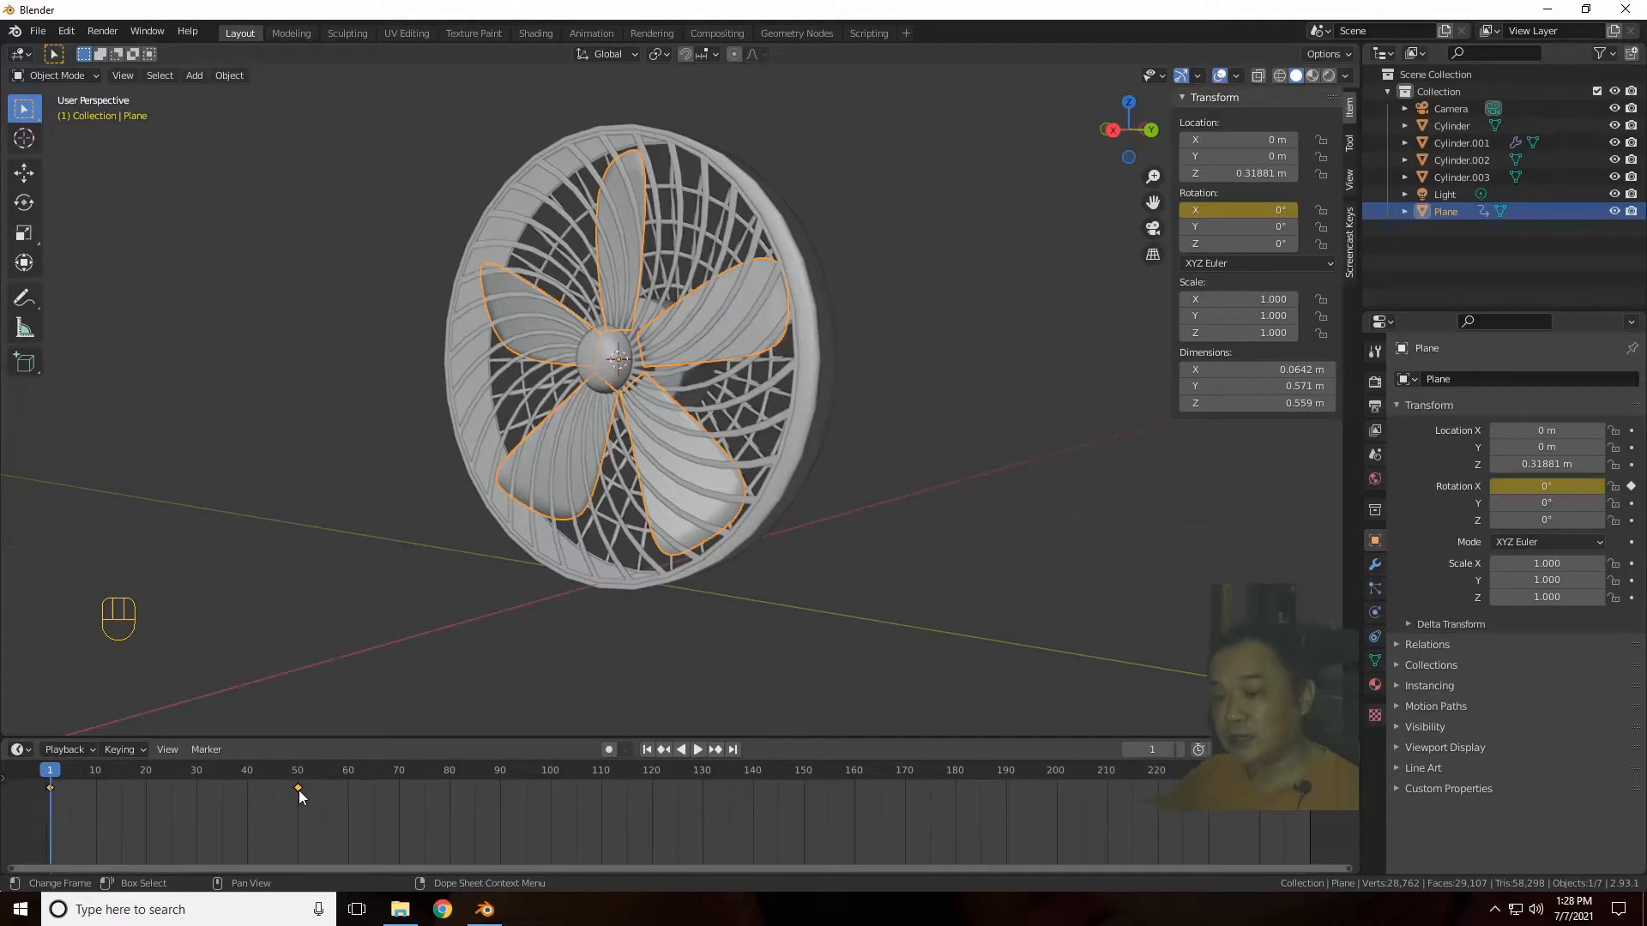
left_click(67, 750)
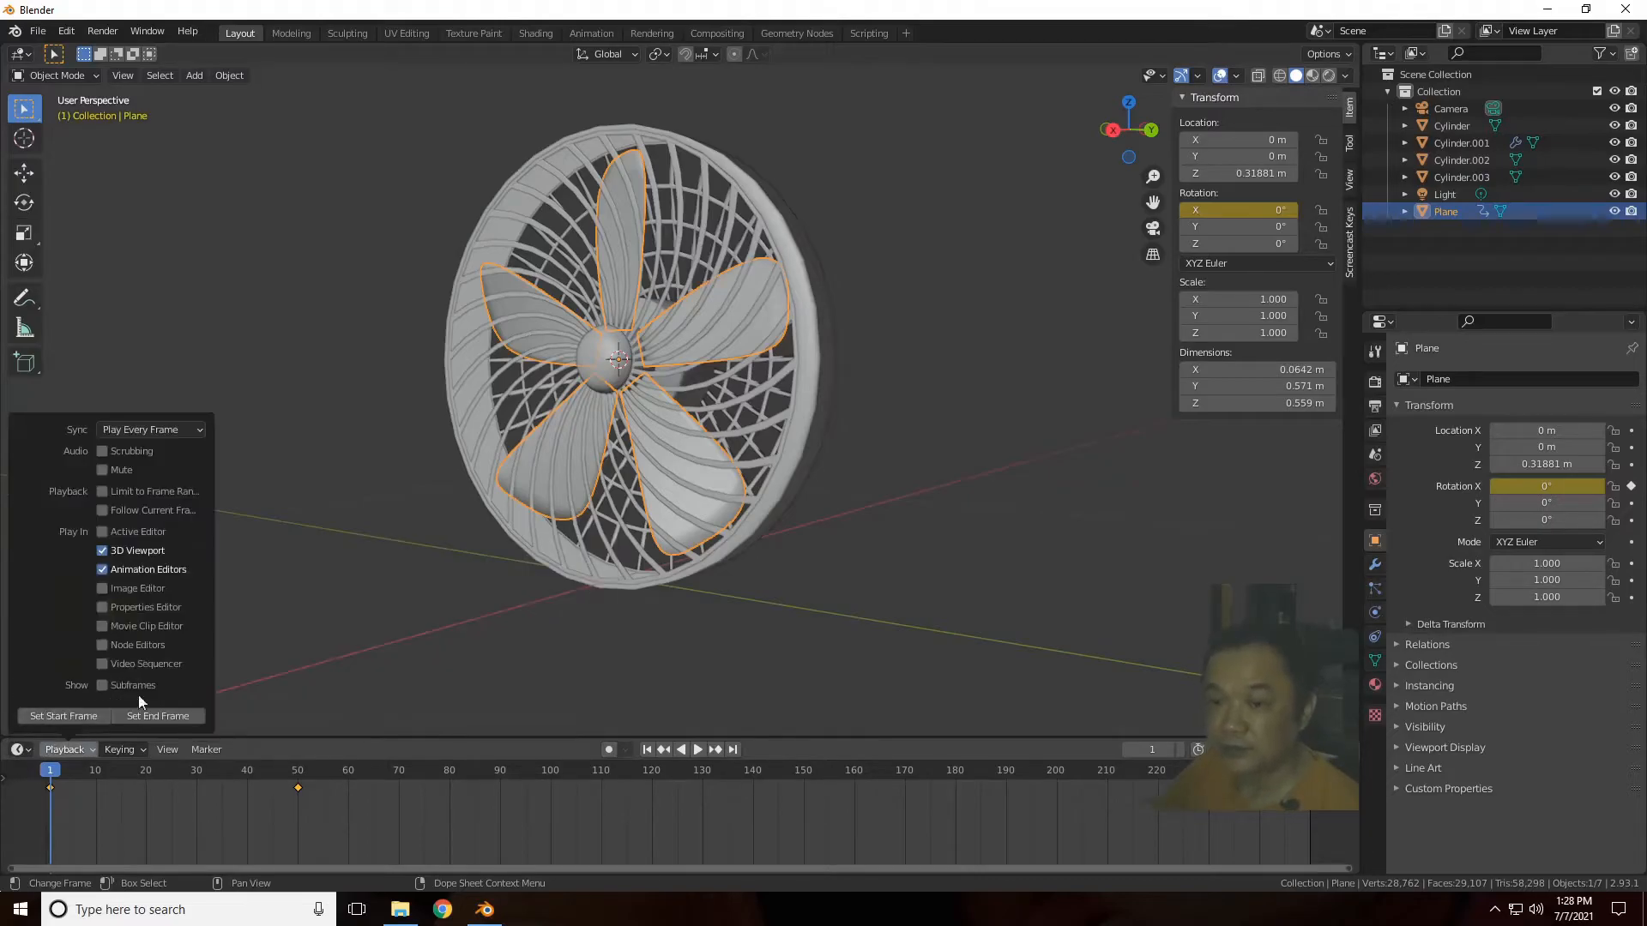
left_click(19, 750)
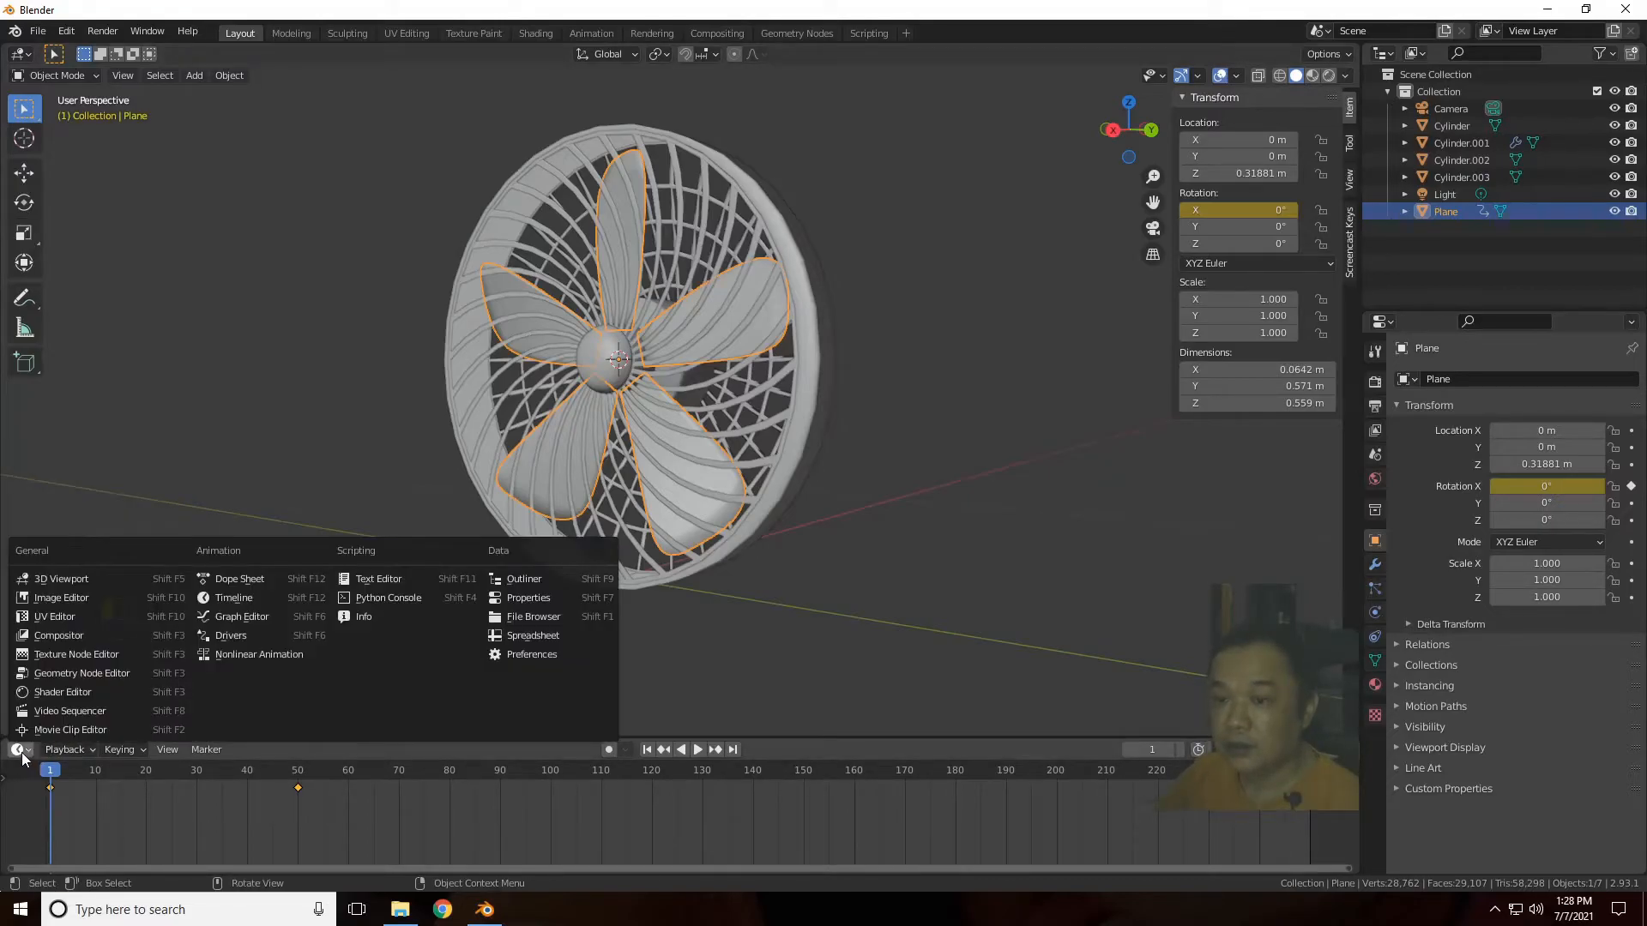
left_click(268, 616)
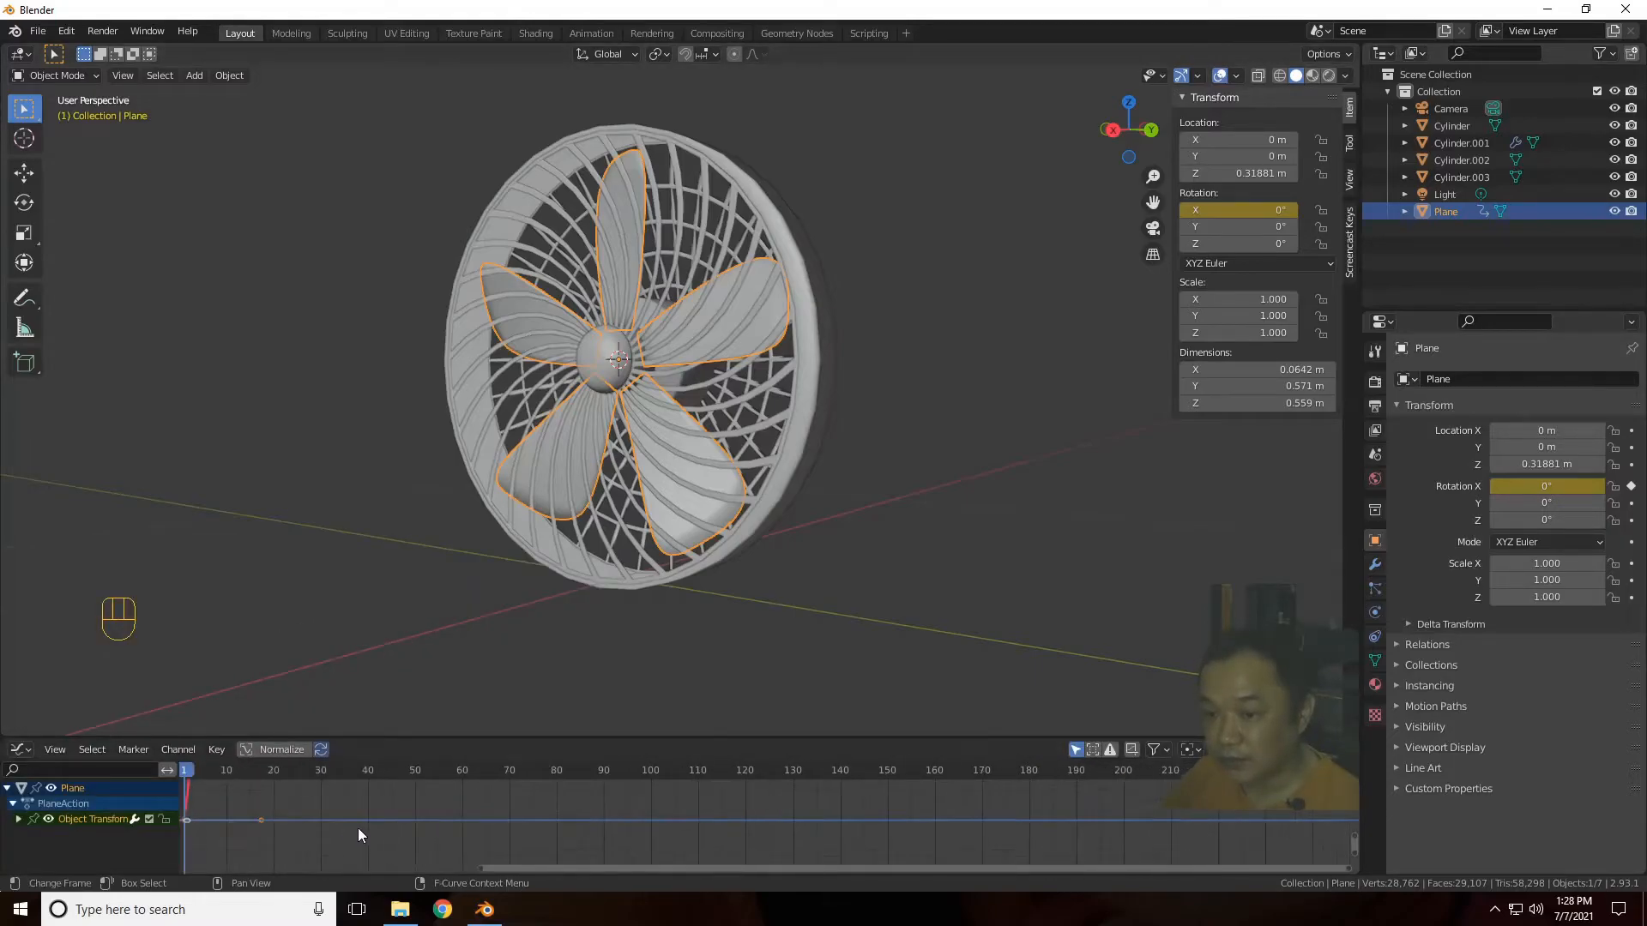
Step: Set the interpolation mode of the fan blades' rotation keyframes to Linear
scroll(358, 821, "up", 2)
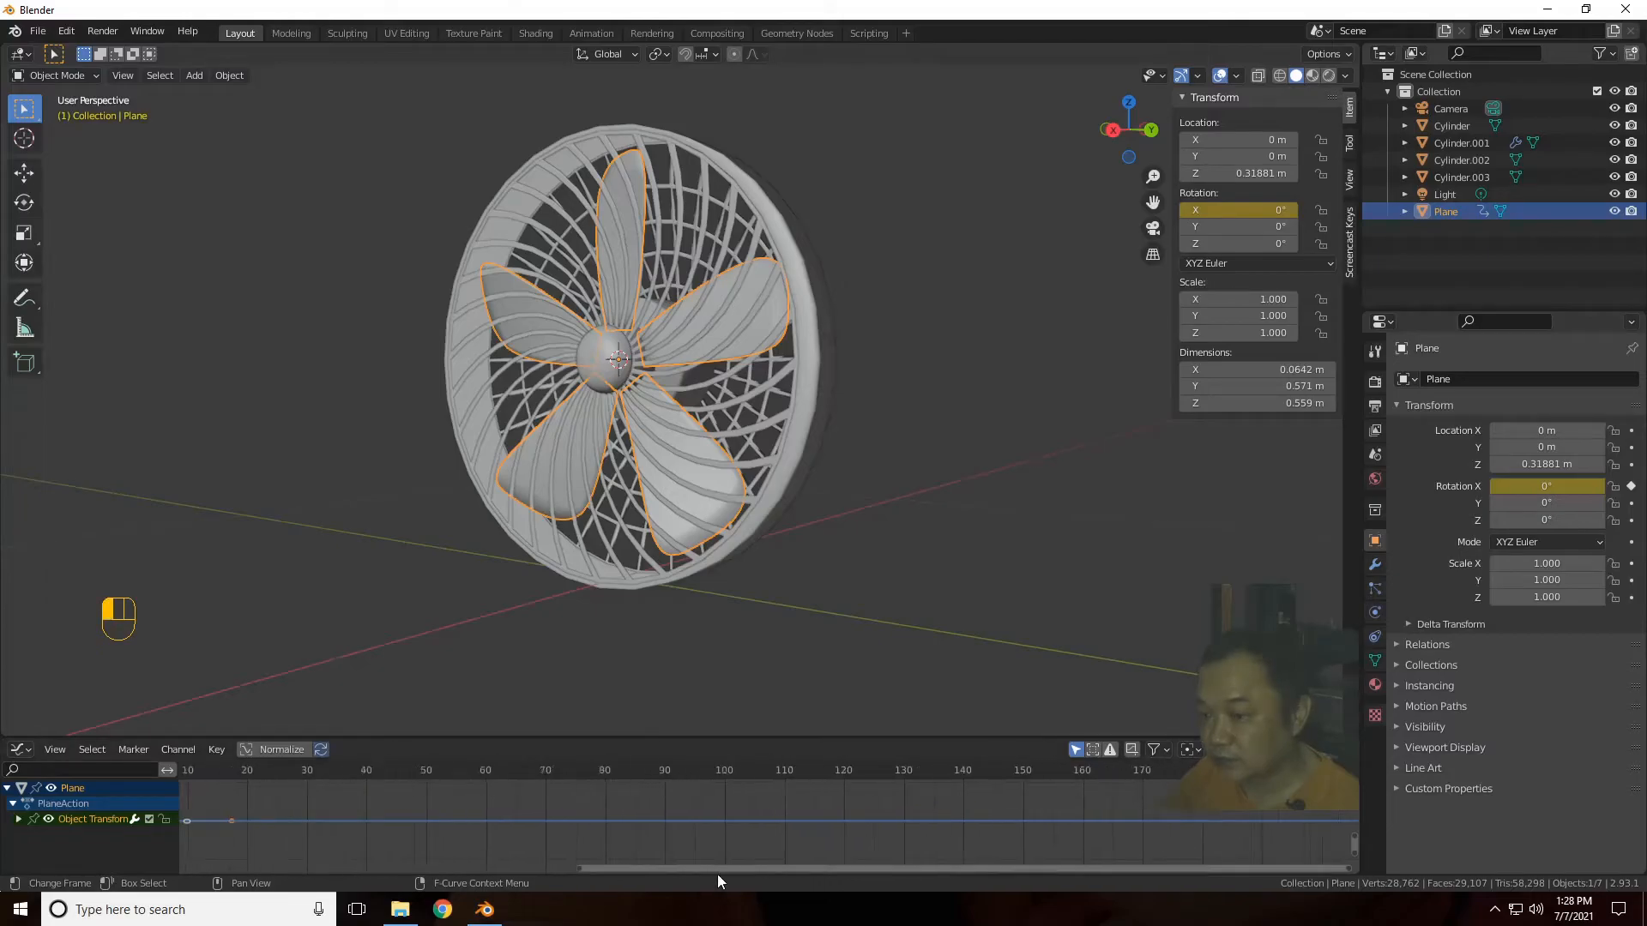
left_click_drag(736, 869, 415, 867)
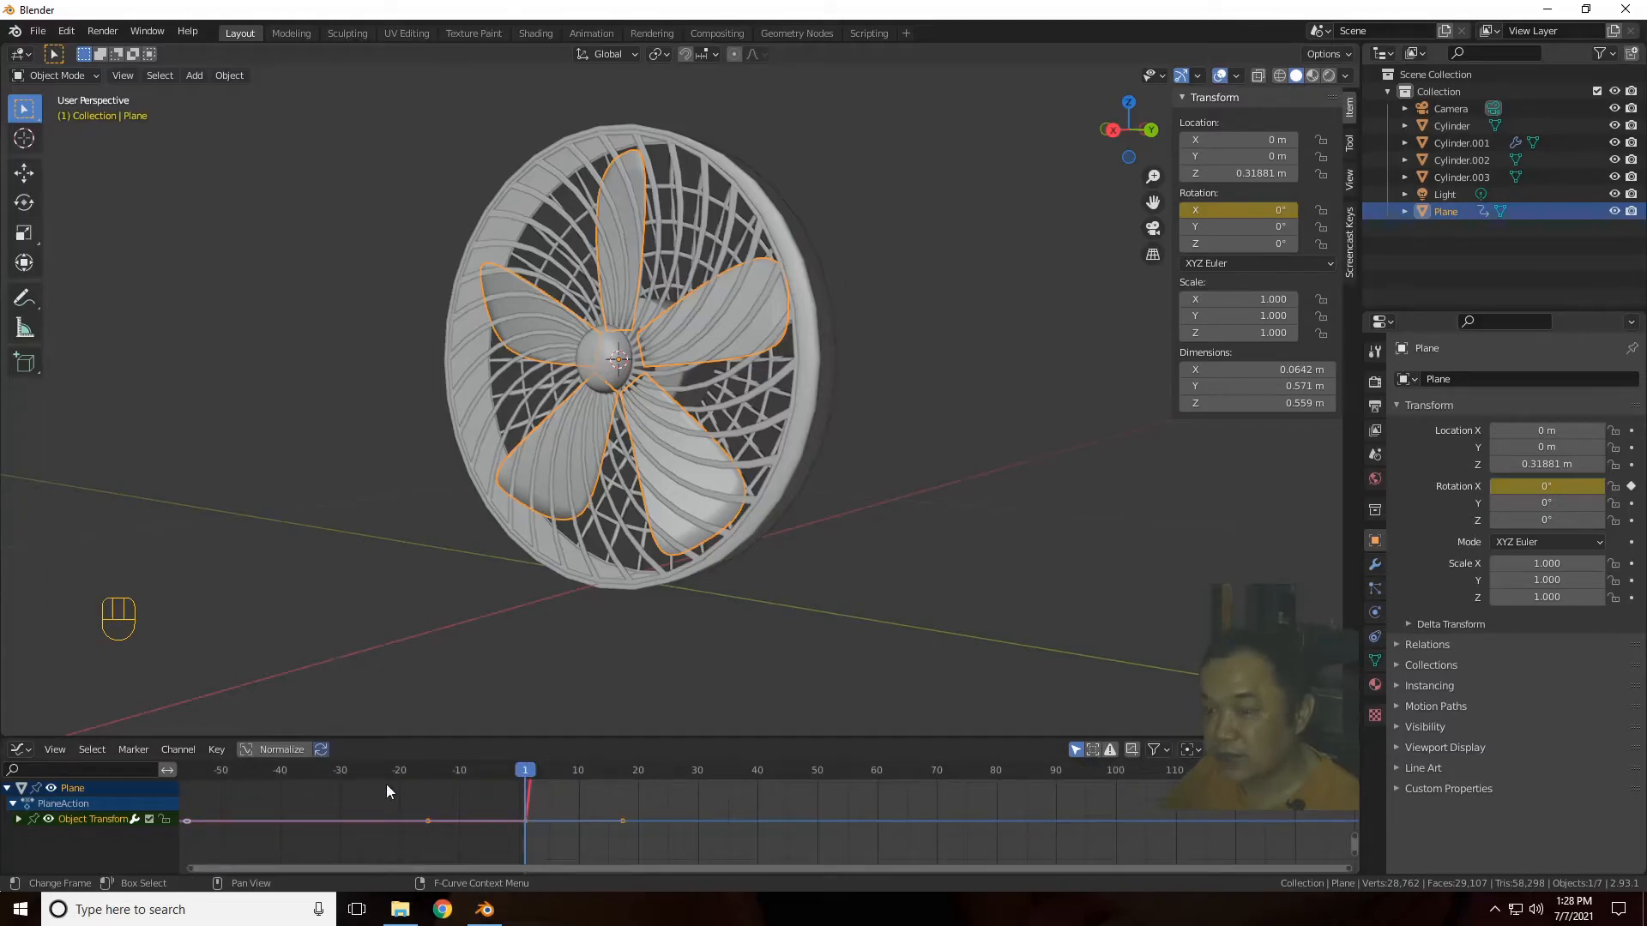
left_click(220, 752)
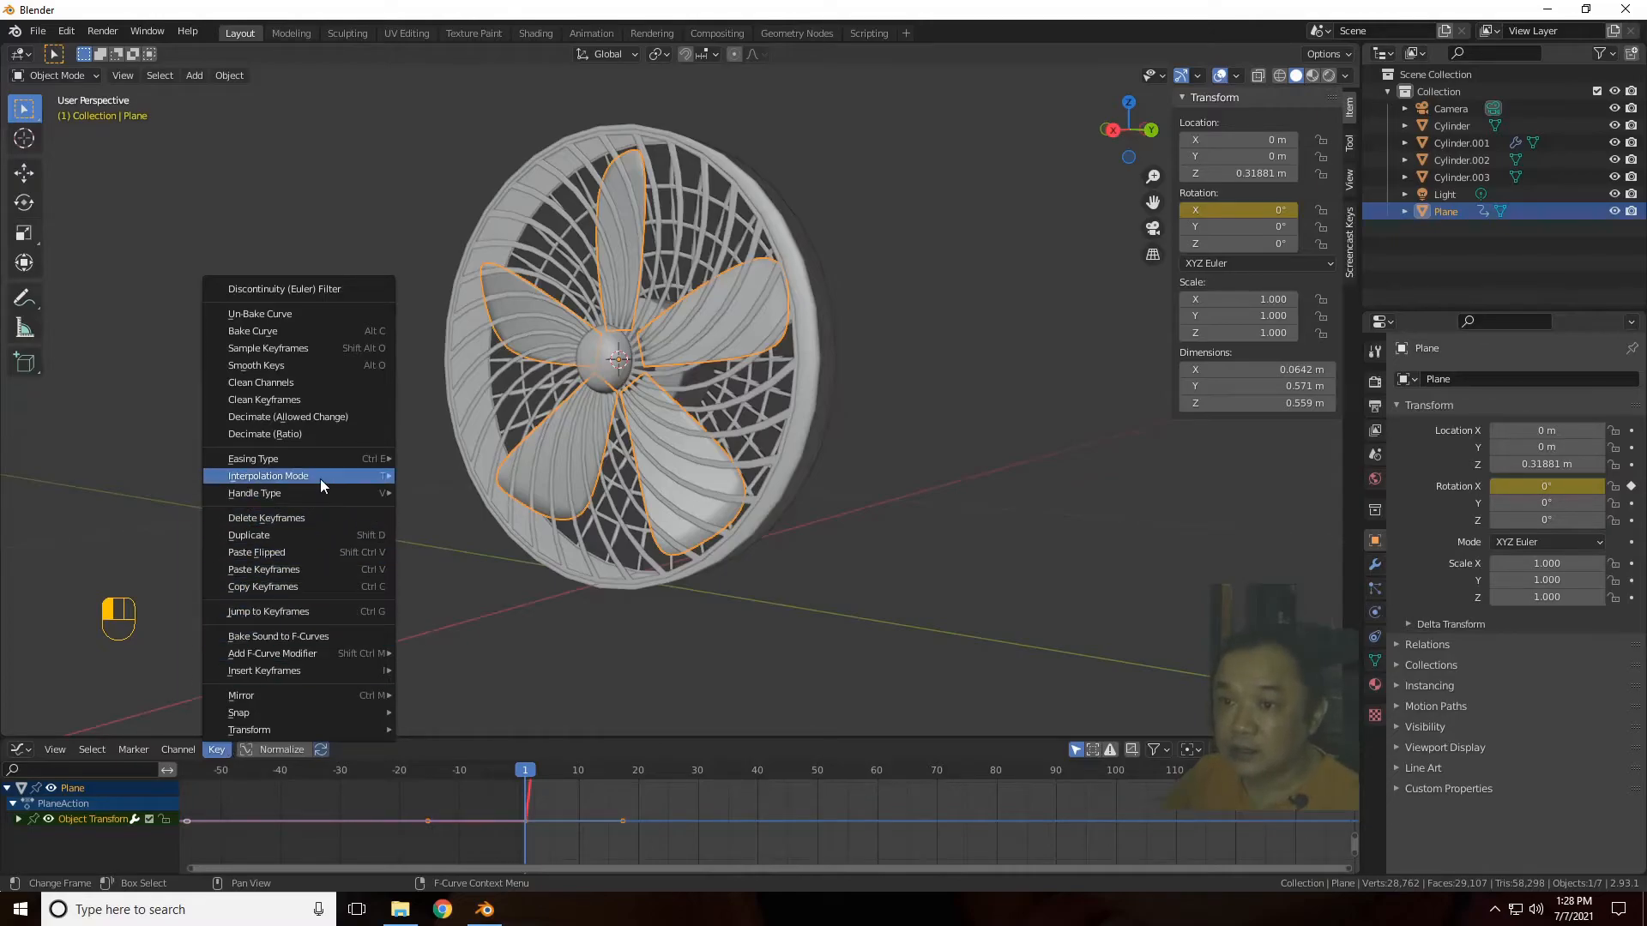
mouse_move(320, 482)
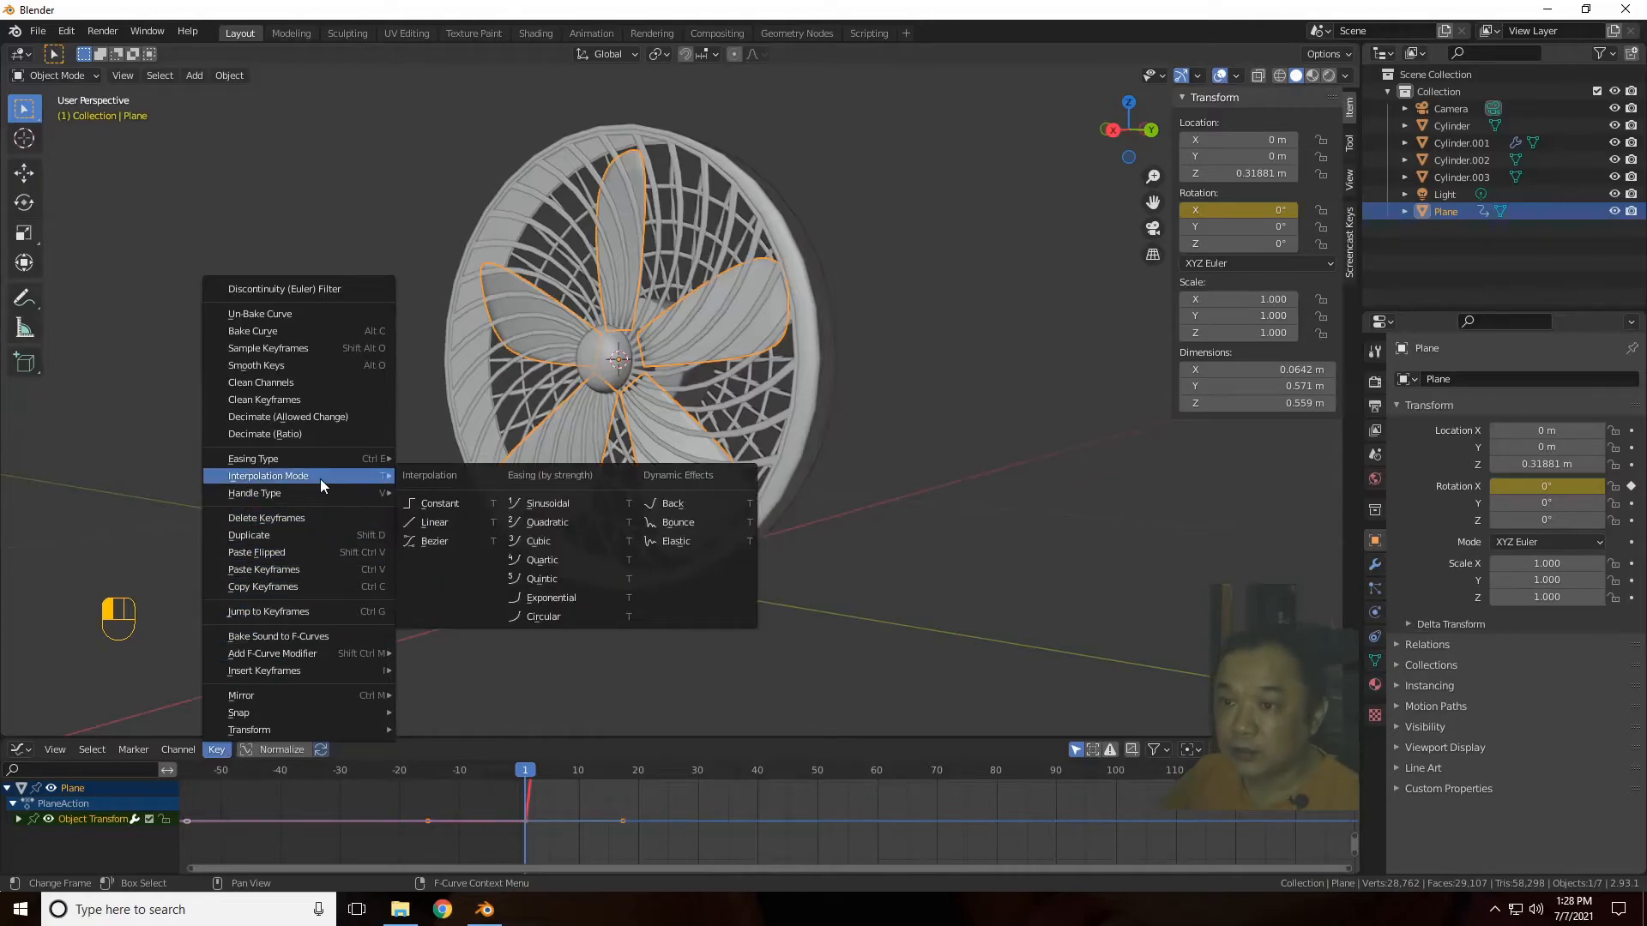
left_click(441, 523)
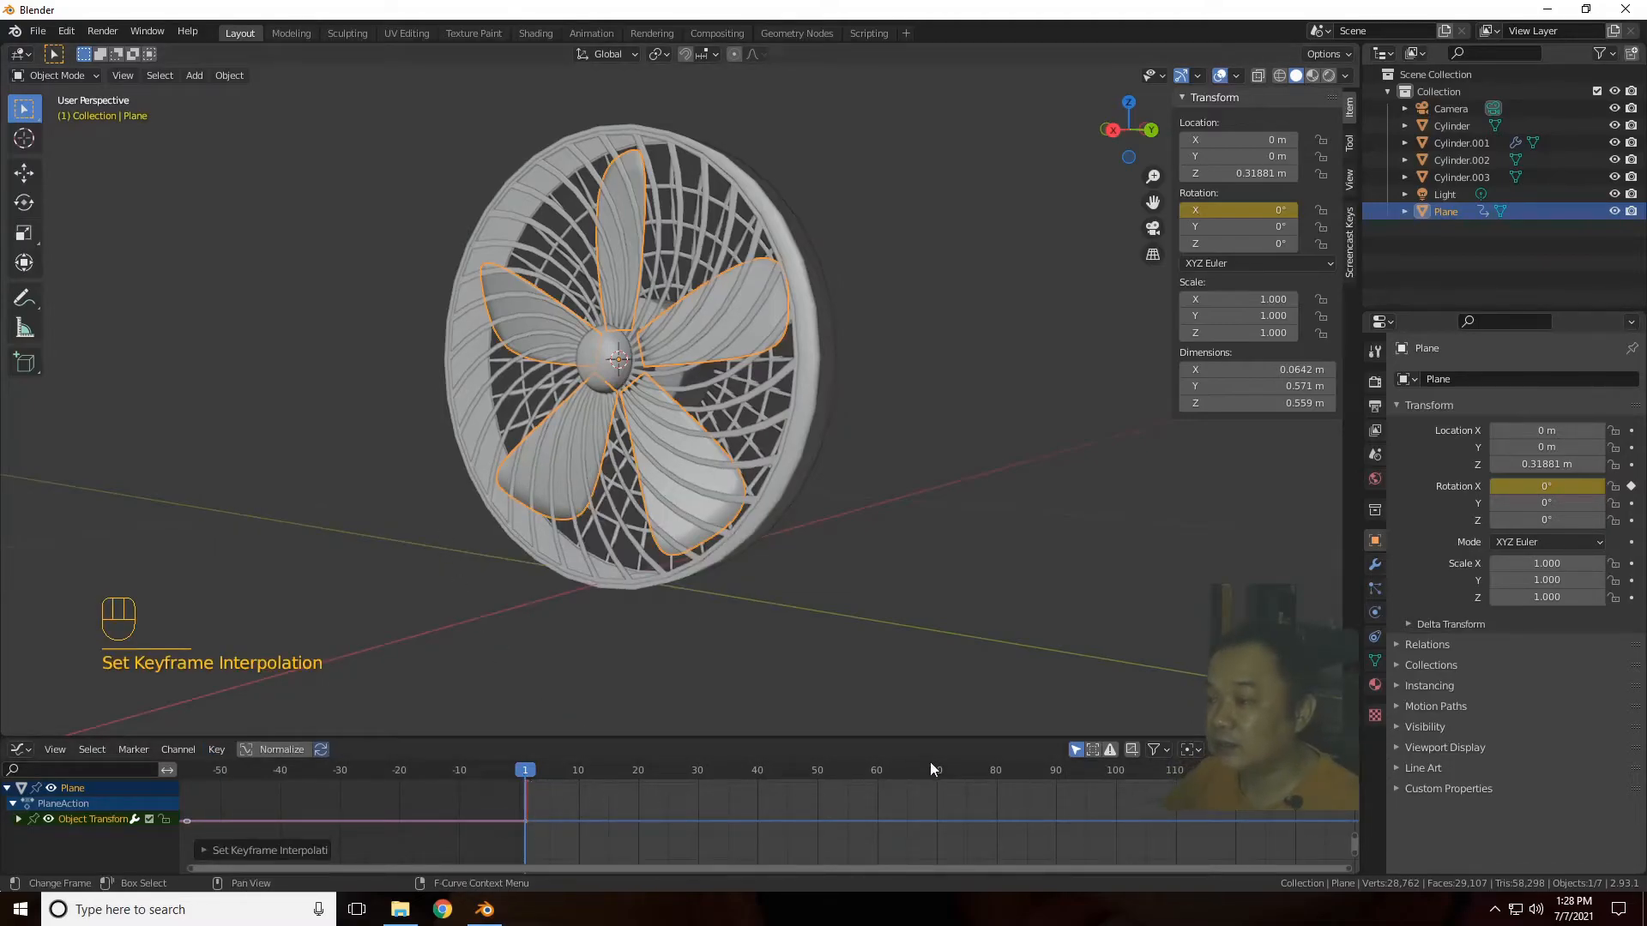
Step: Play the animation to check the blades' spin, stop it, and return to frame 0
key("space")
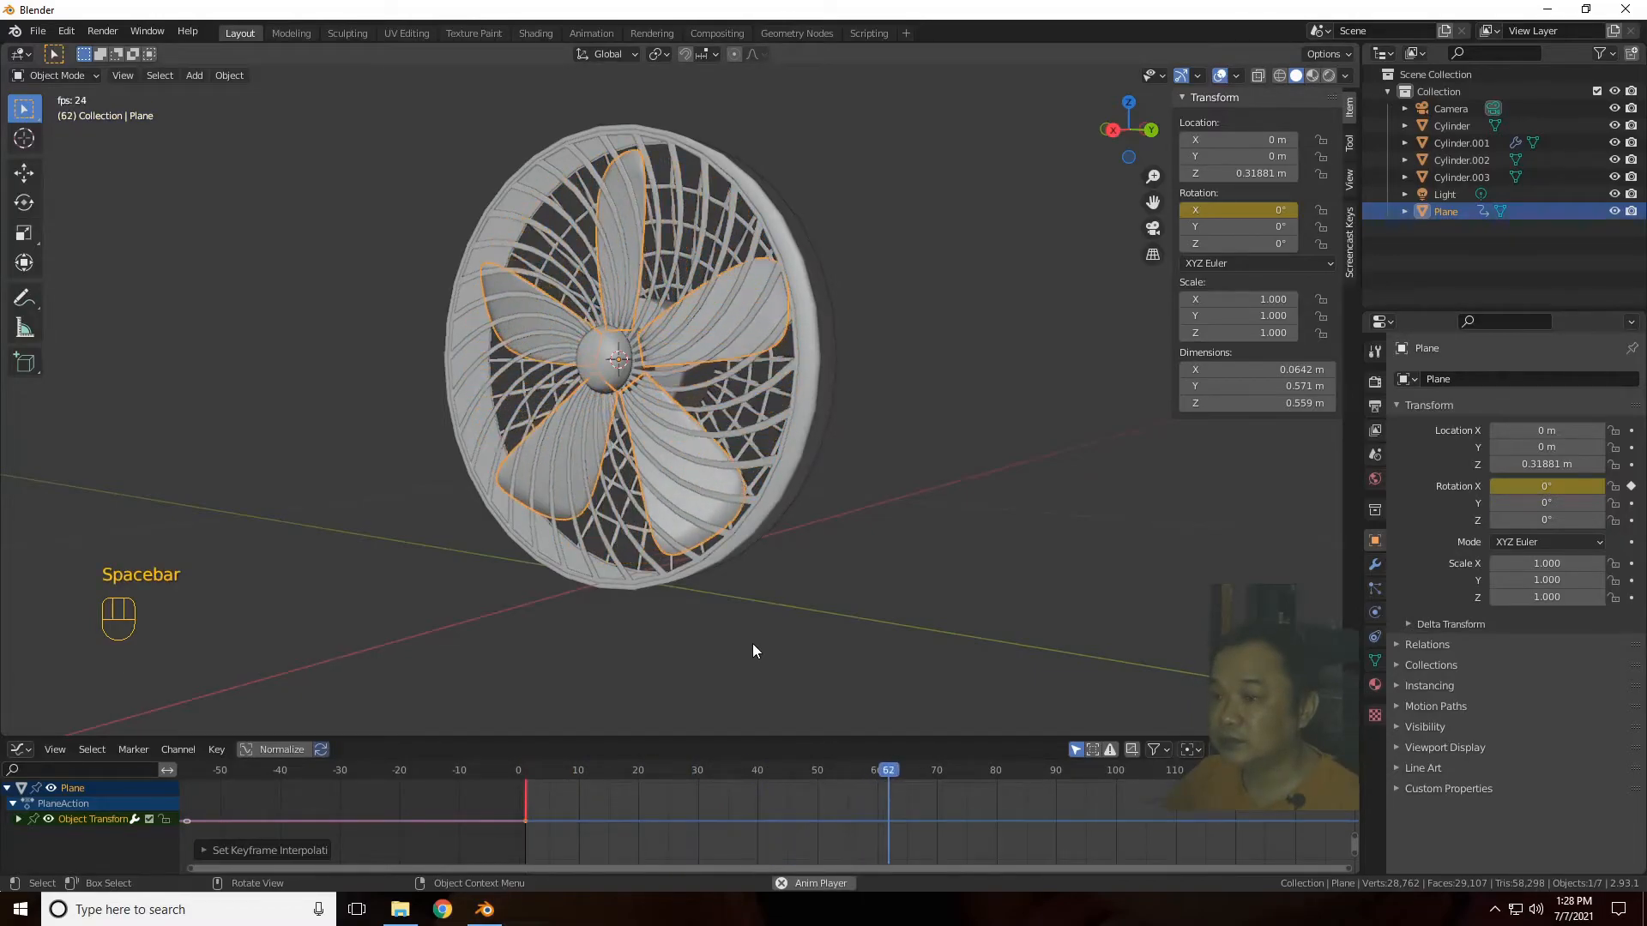
key("space")
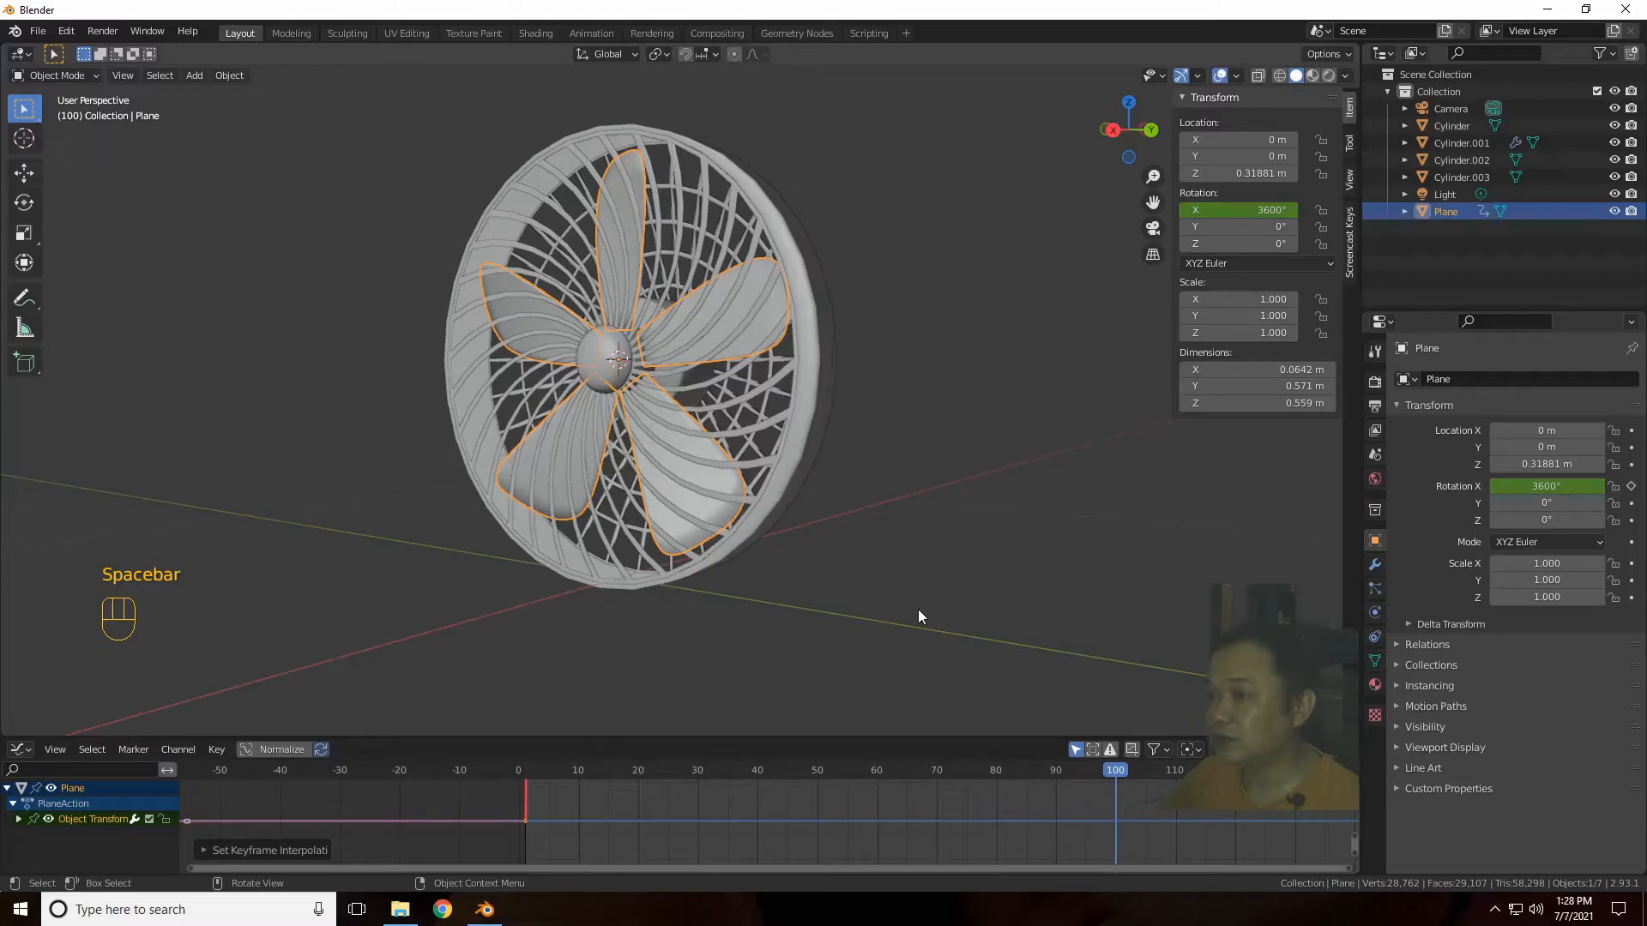
left_click_drag(1119, 774, 517, 813)
scroll(704, 601, "down", 3)
key("Tab")
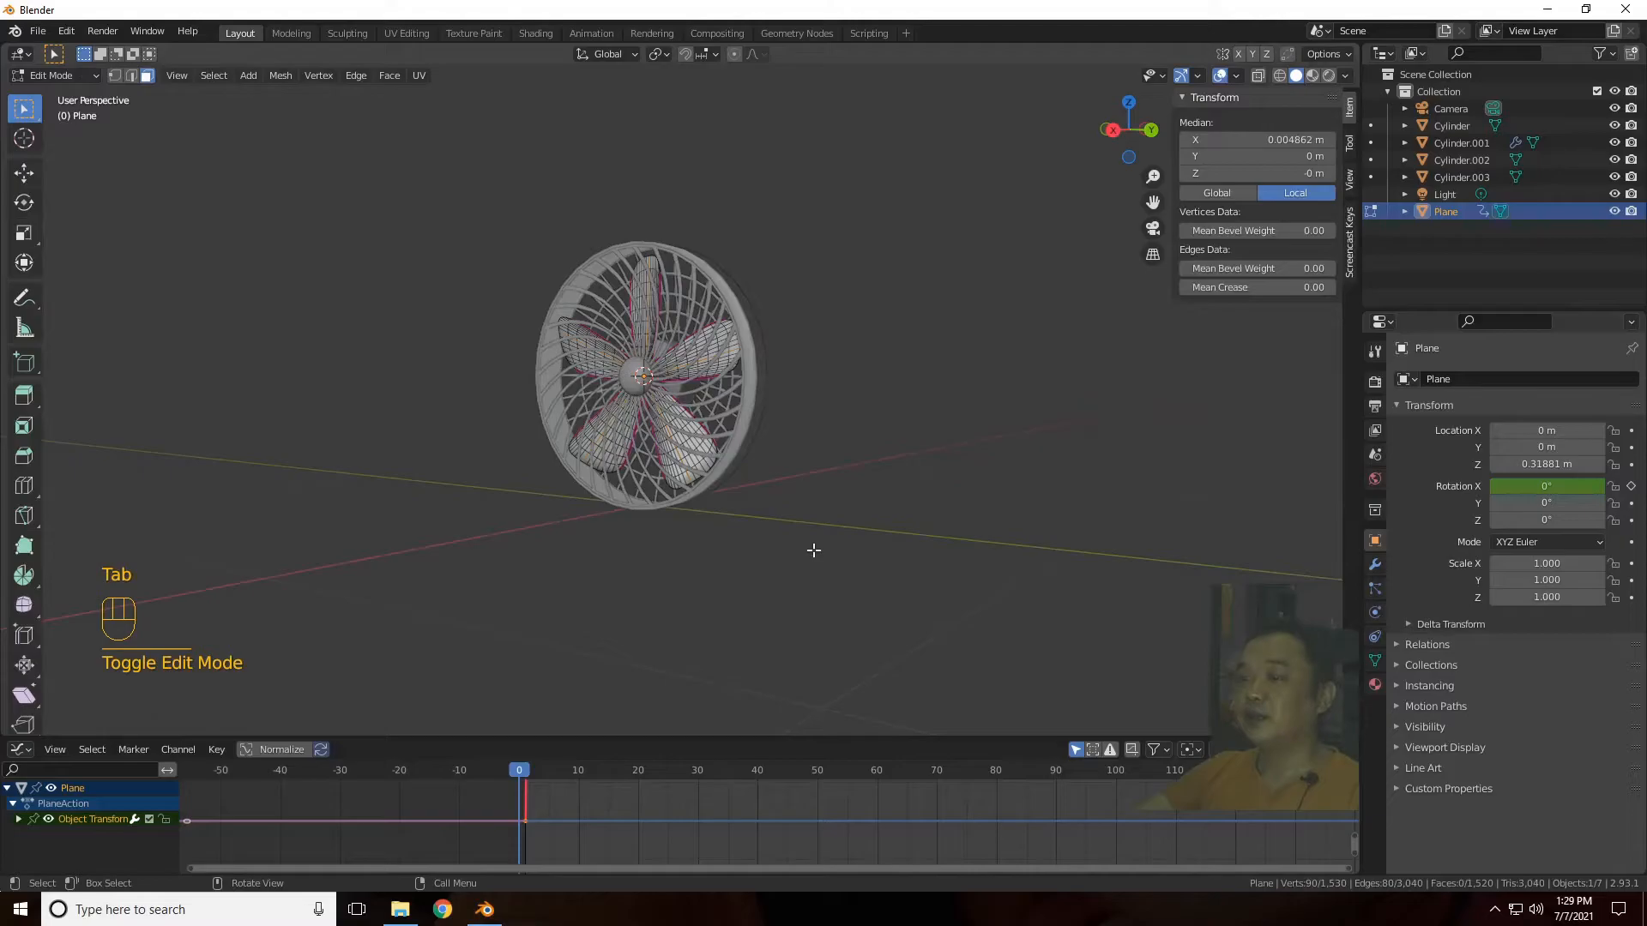
key("Tab")
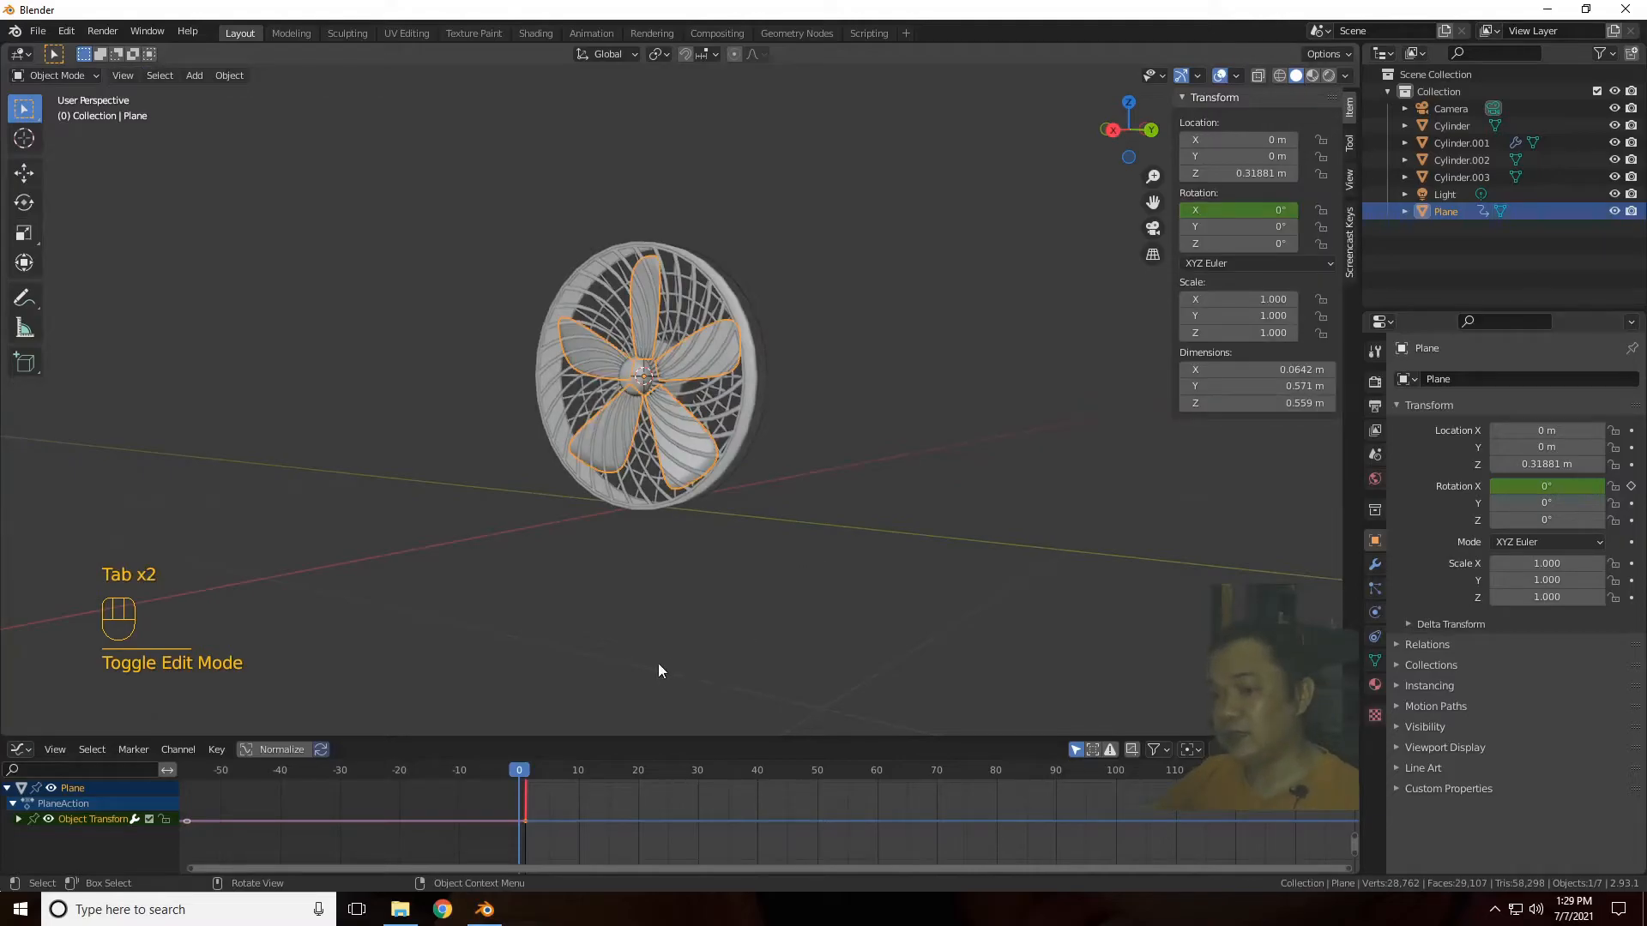
Step: Turn on Normalize for the rotation curve, play the spin to check it, and return to frame 0
left_click(260, 746)
key("space")
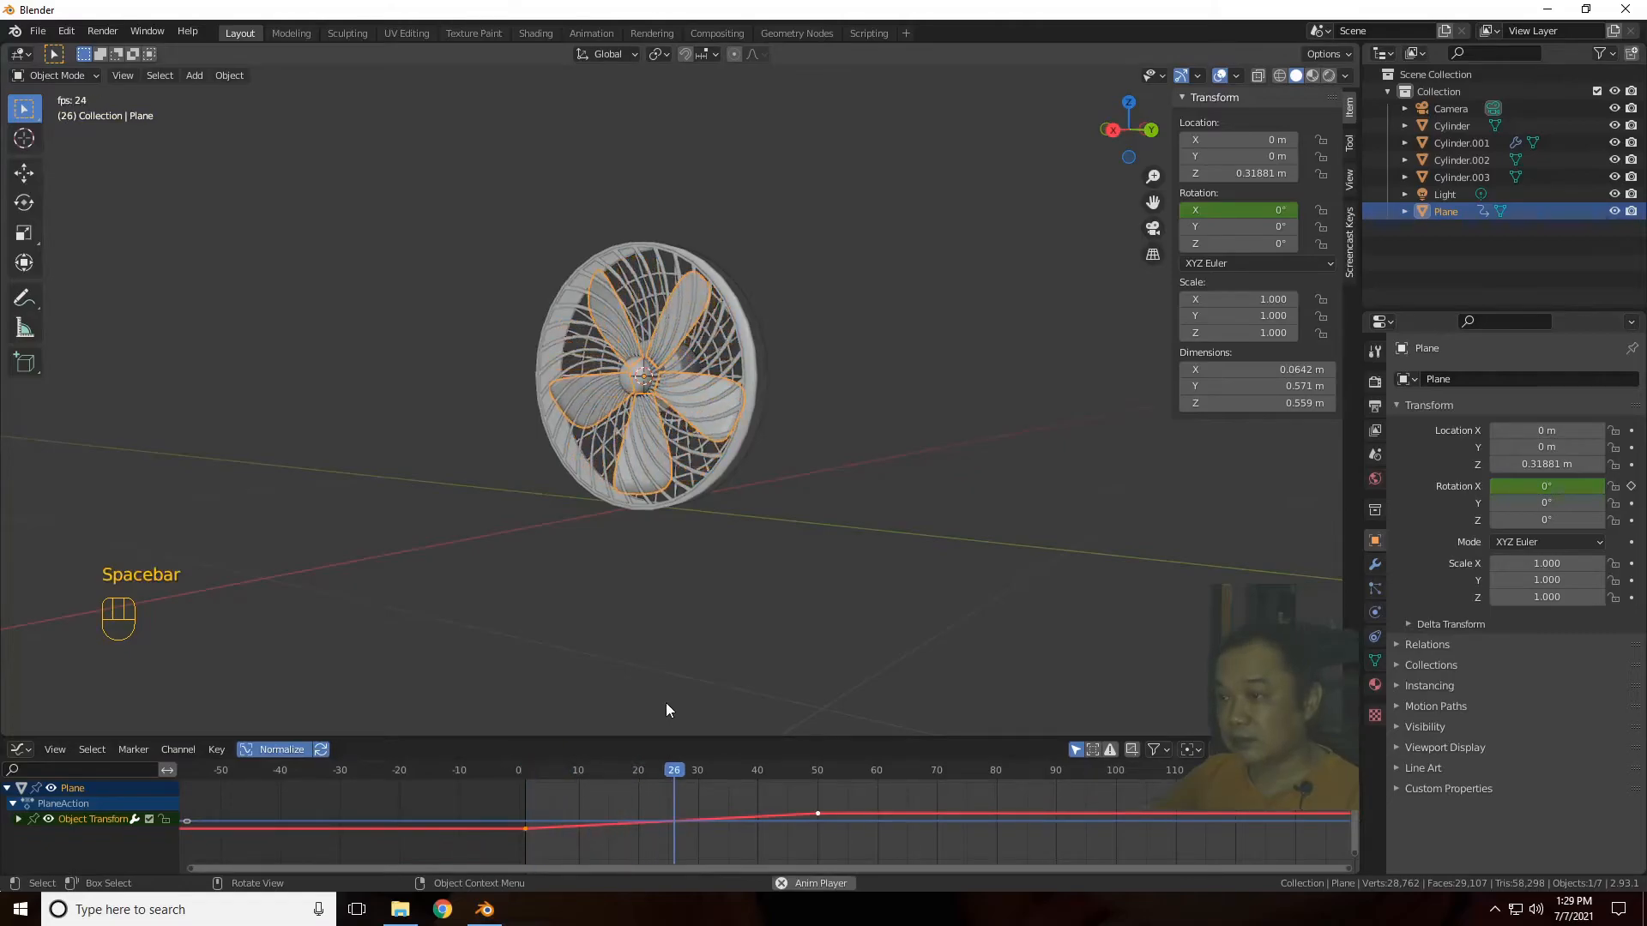
key("space")
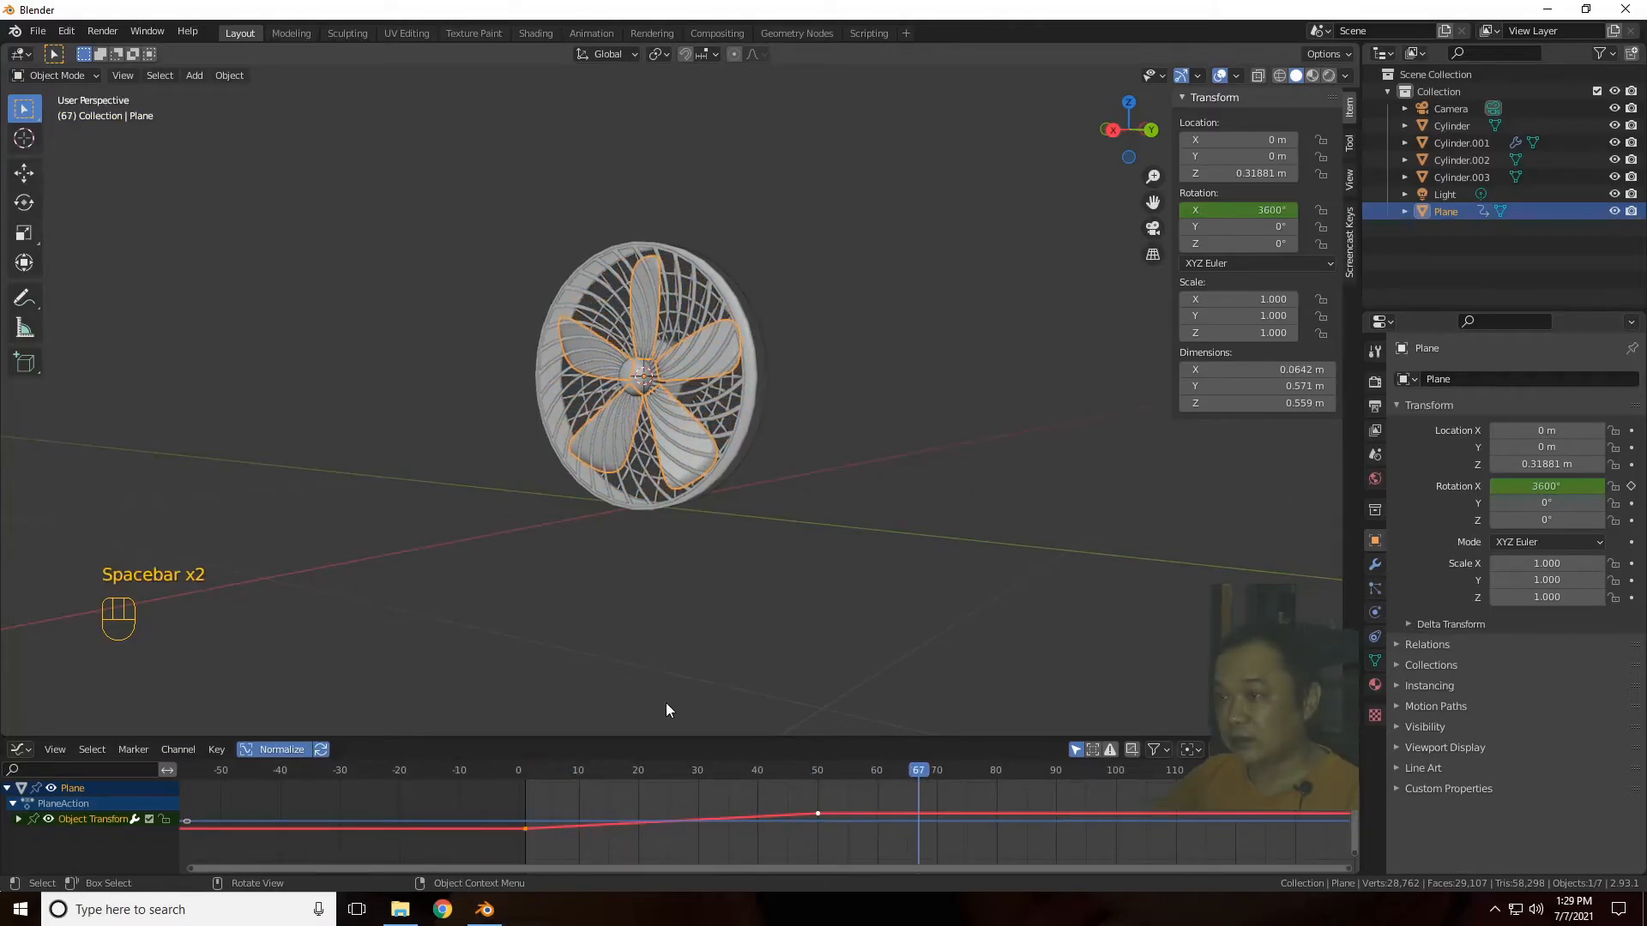
left_click(914, 769)
left_click_drag(915, 770, 435, 801)
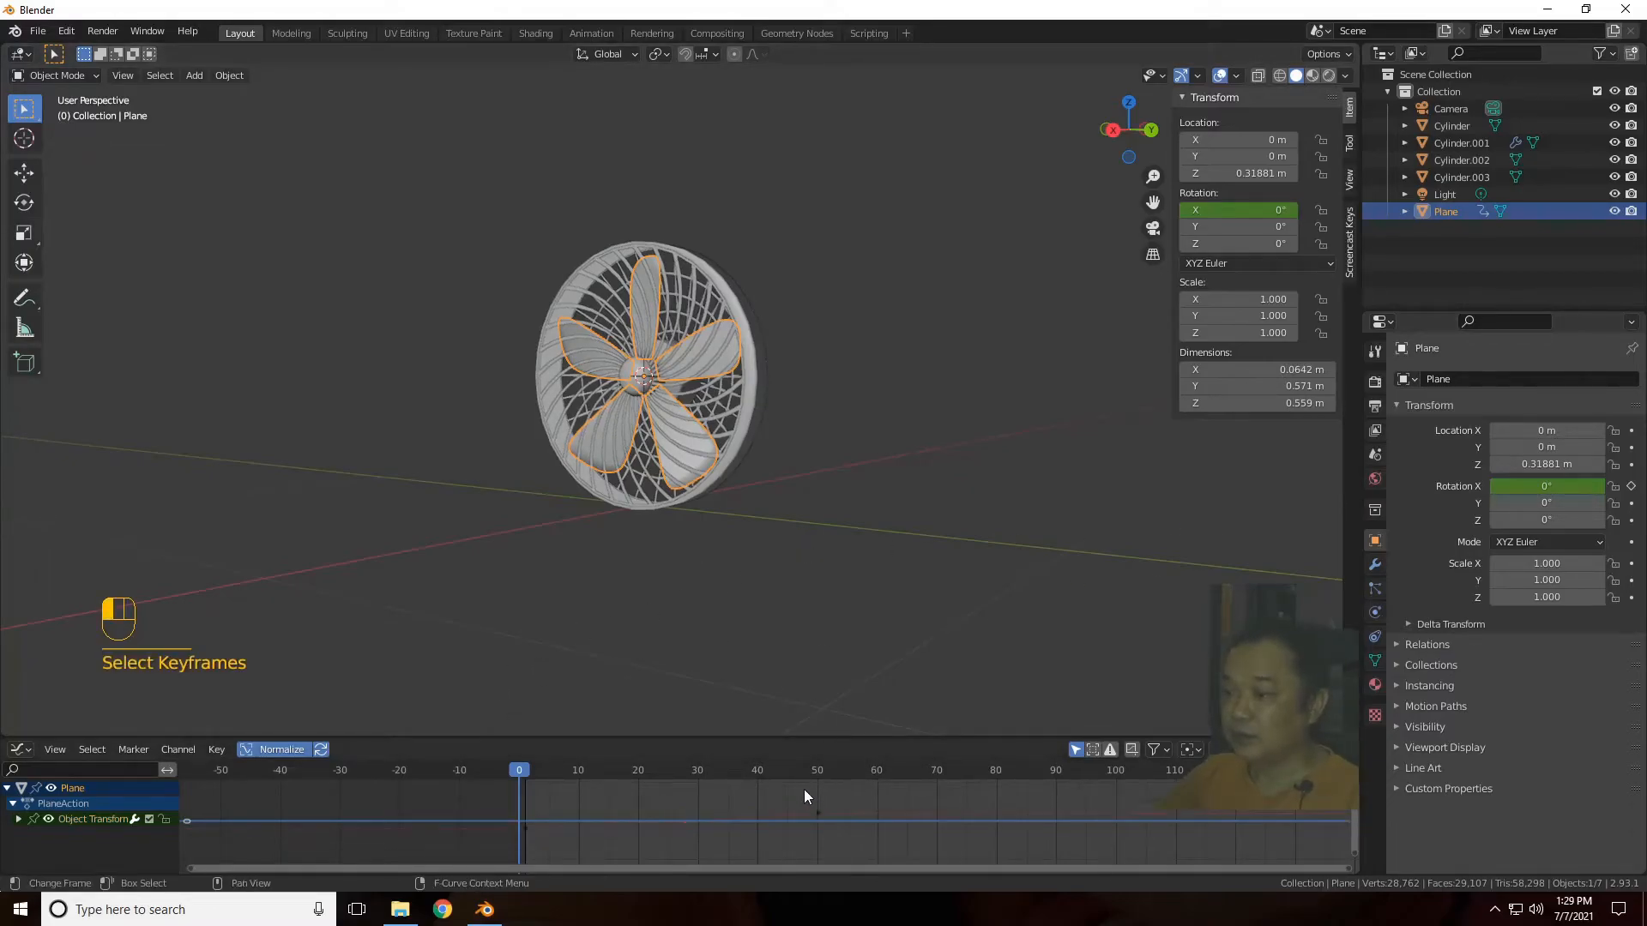
Step: Move the blades' rotation keyframe from frame 50 to frame 10 and play the animation to check the spin
left_click_drag(801, 785, 874, 832)
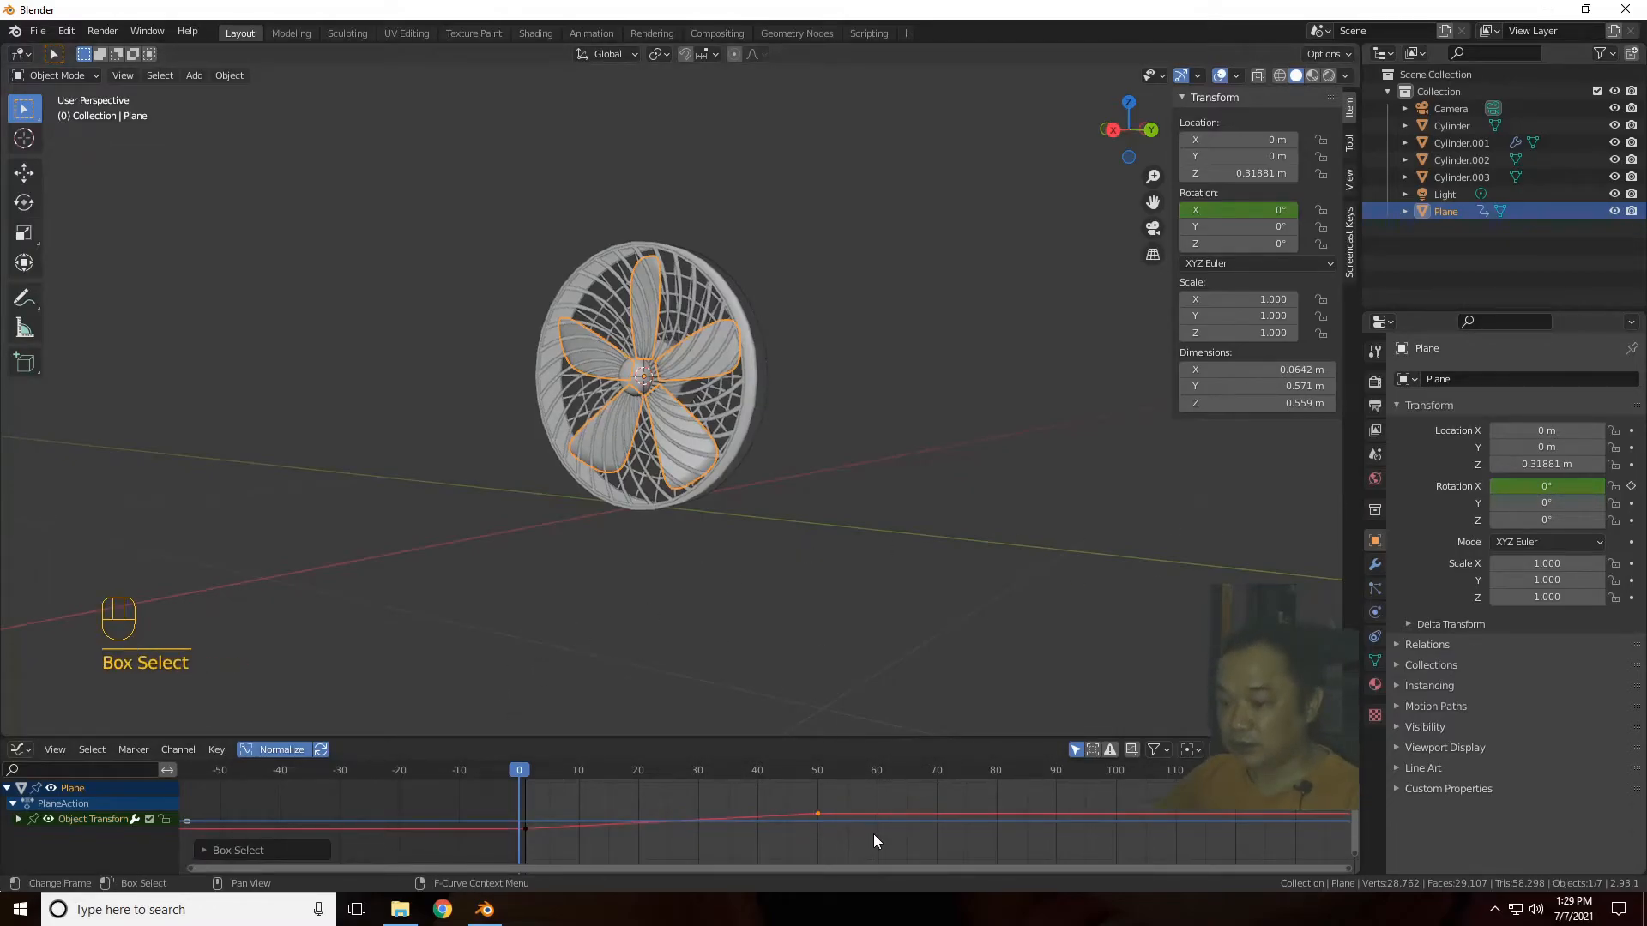
key("g")
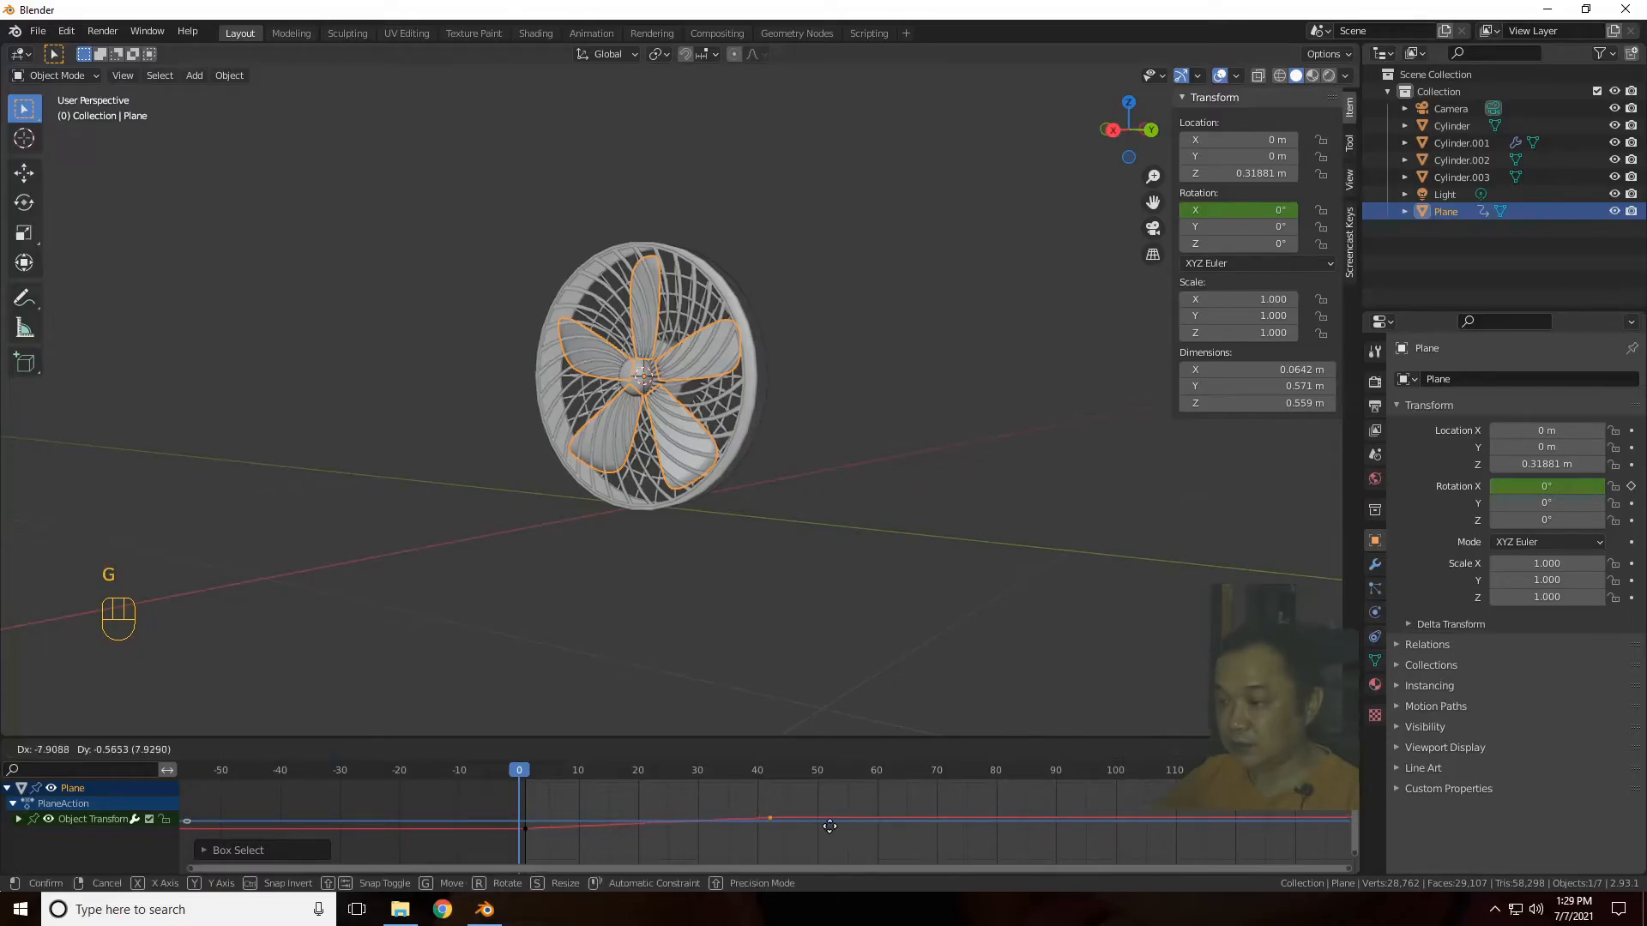
left_click(657, 809)
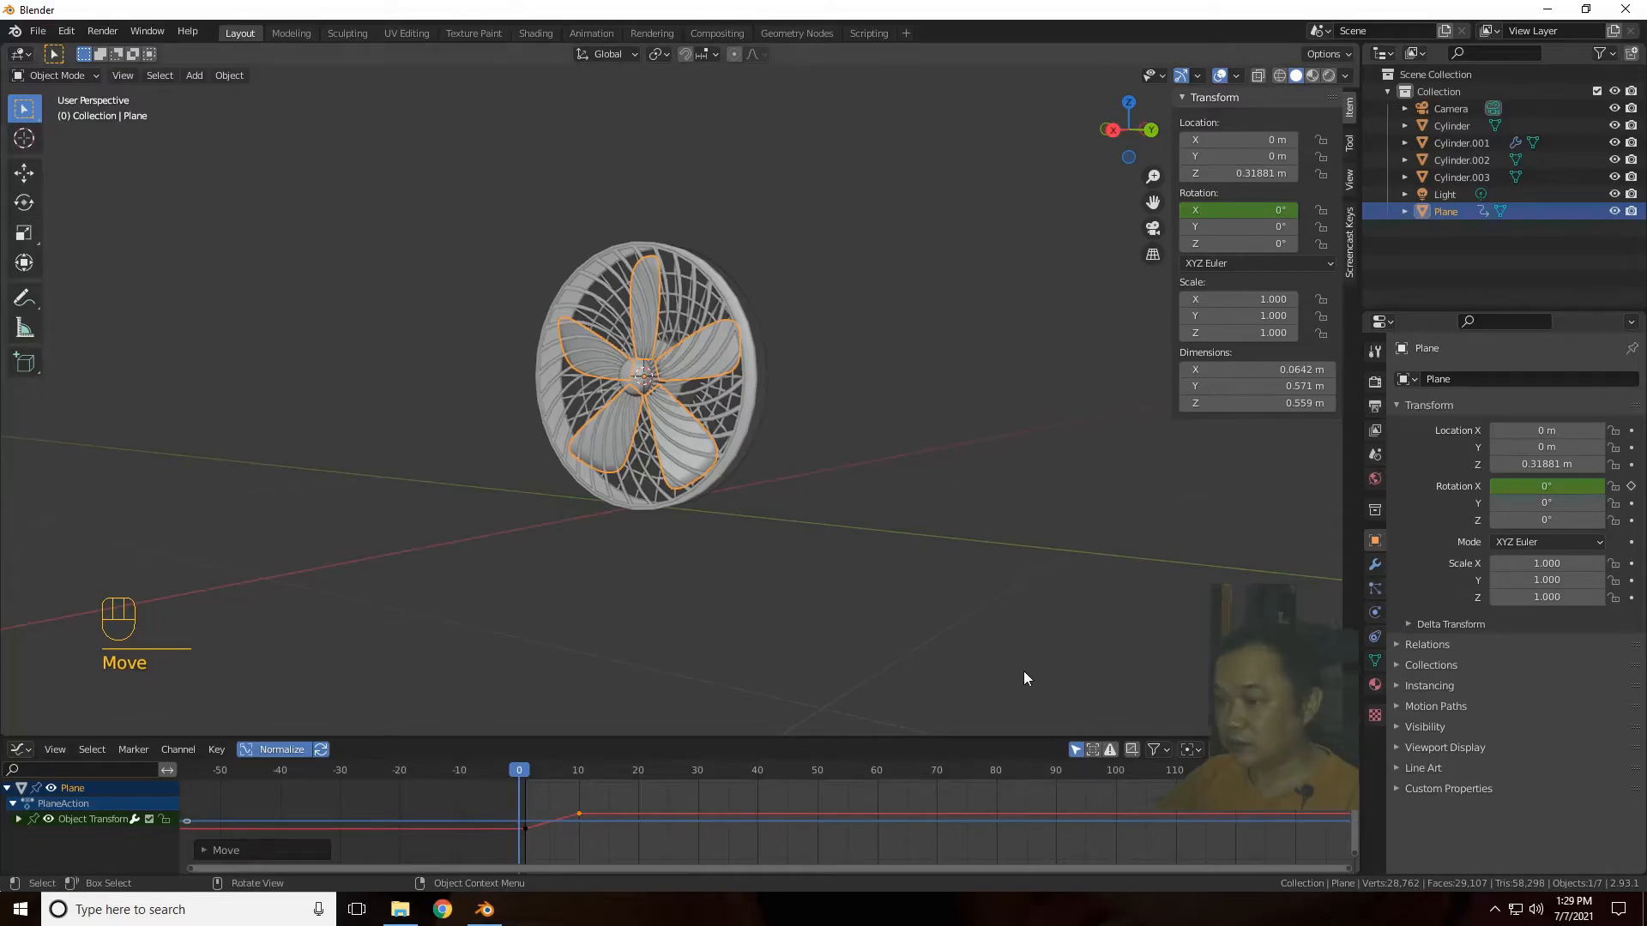
key("space")
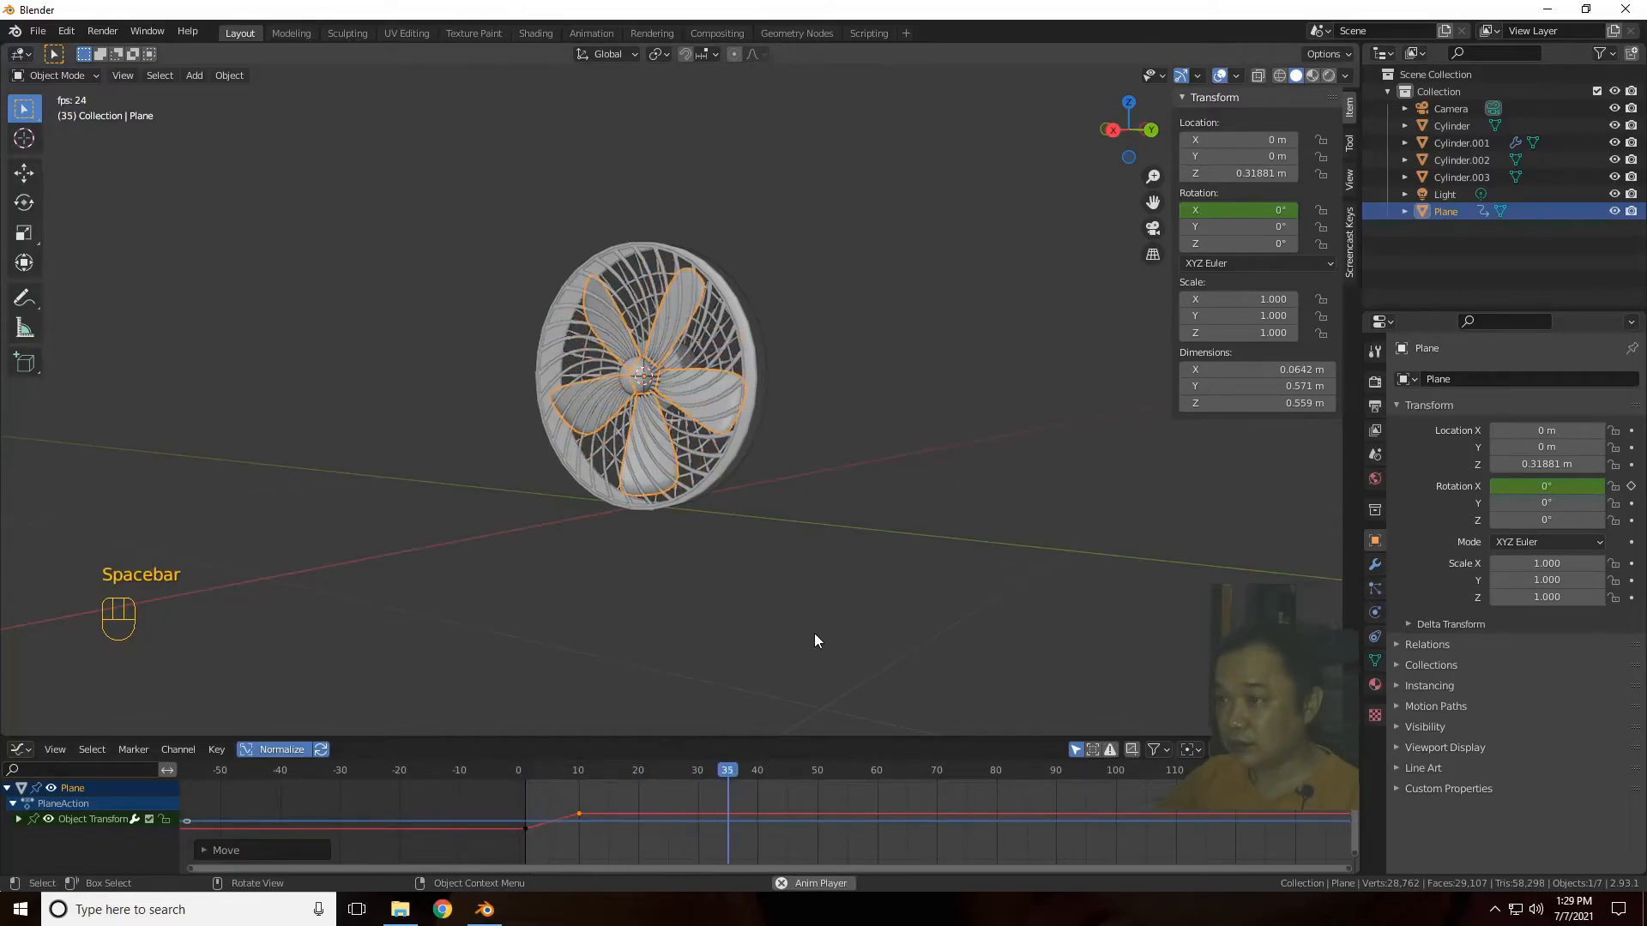
key("space")
mouse_move(727, 776)
left_mouse_down()
mouse_move(508, 774)
mouse_move(703, 773)
left_mouse_up()
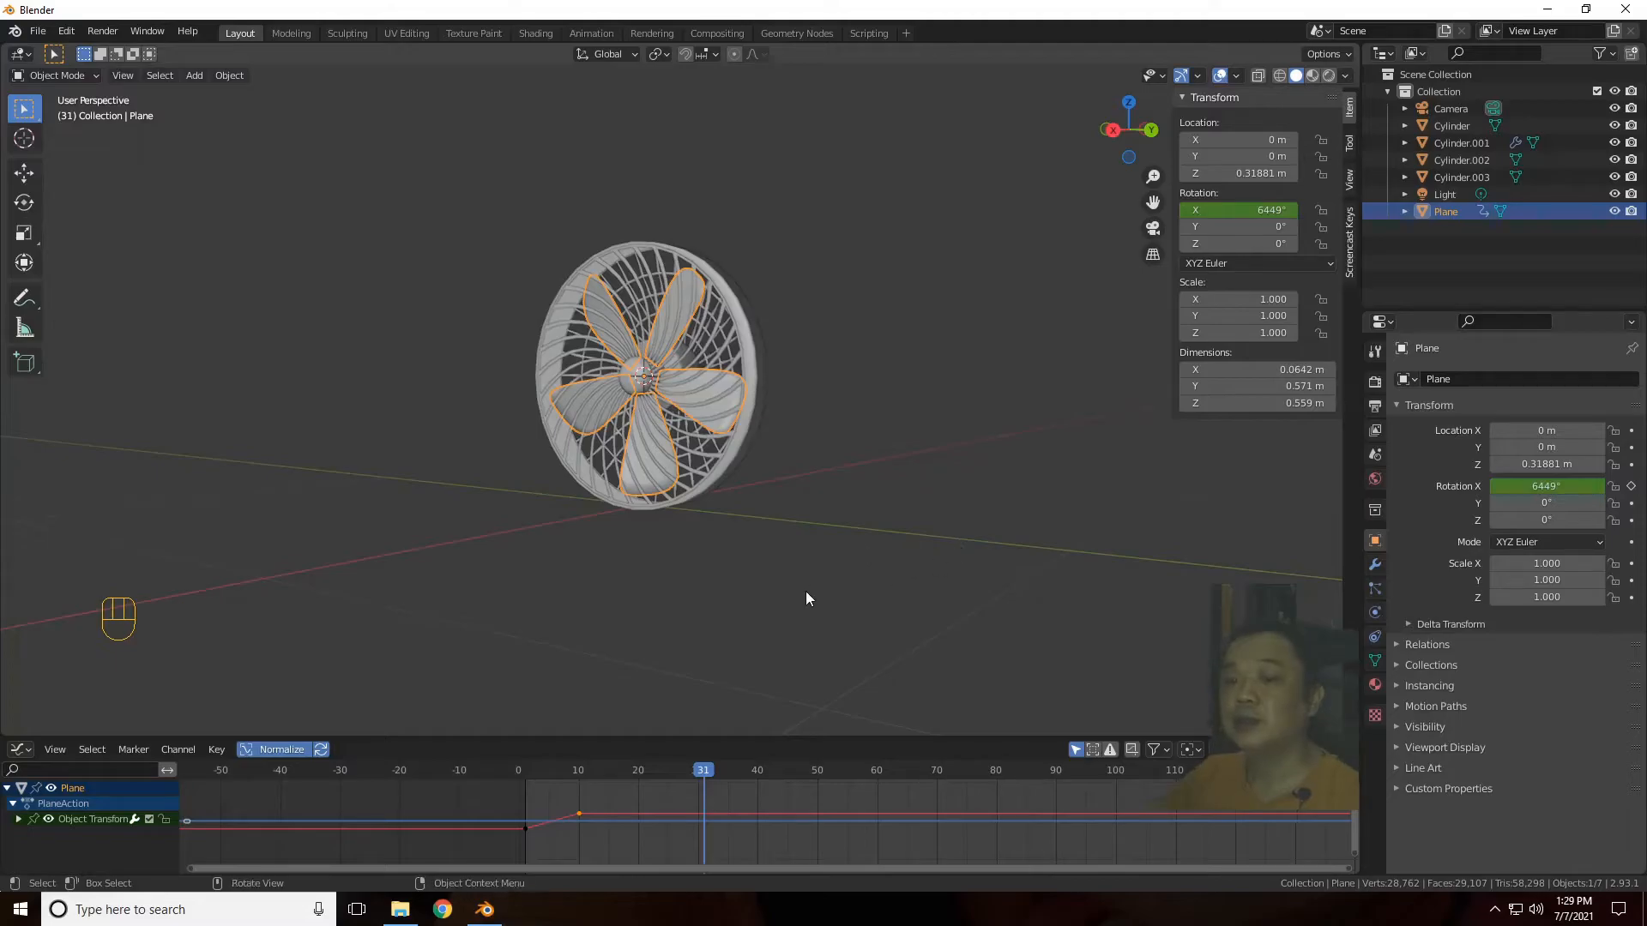
Step: Undo the keyframe move and the earlier Linear interpolation change on the blades' rotation curve
key("ctrl+z")
key("ctrl+z")
key("ctrl+z")
key("ctrl+z")
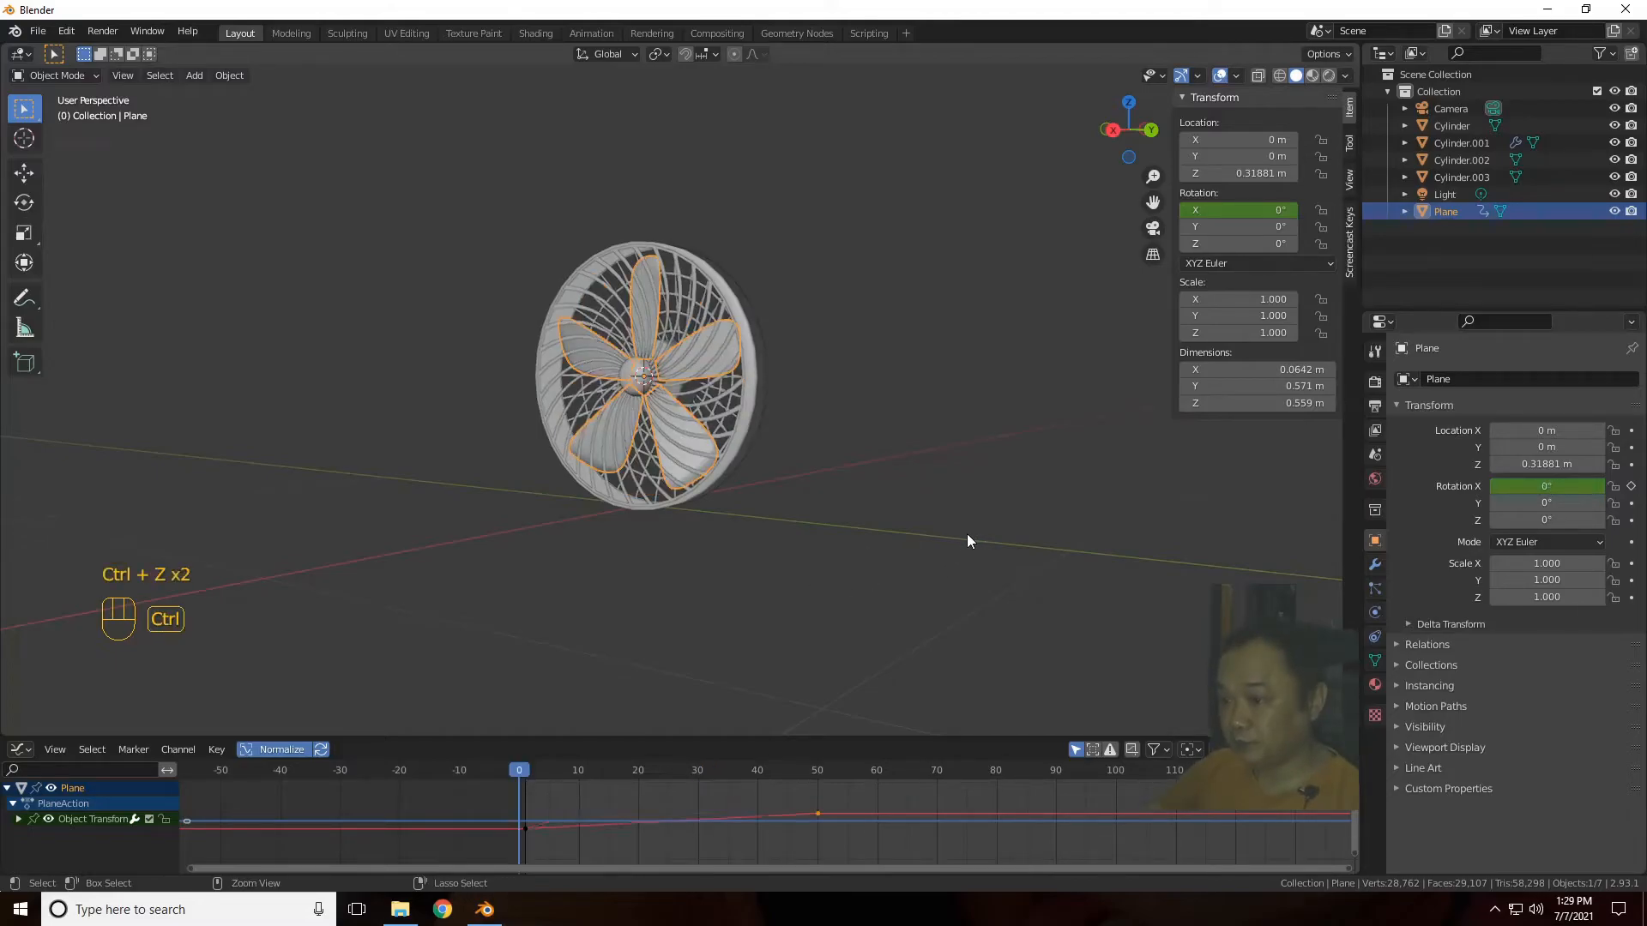
key("ctrl+z")
key("ctrl+z")
key("ctrl+z")
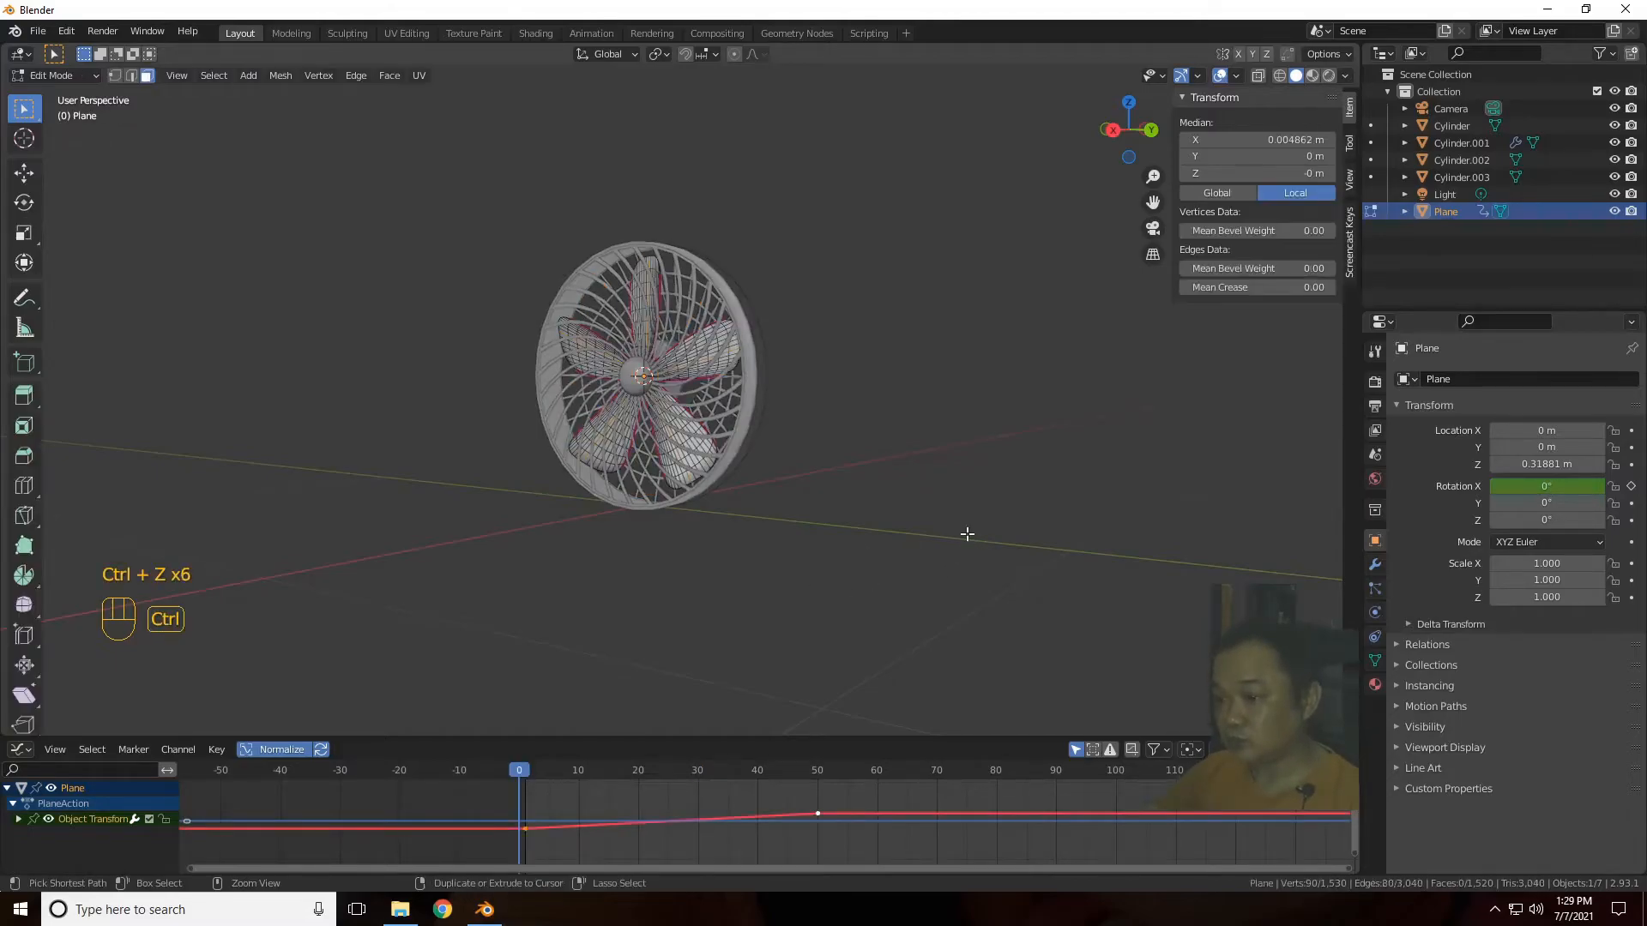
key("ctrl+z")
key("ctrl+z")
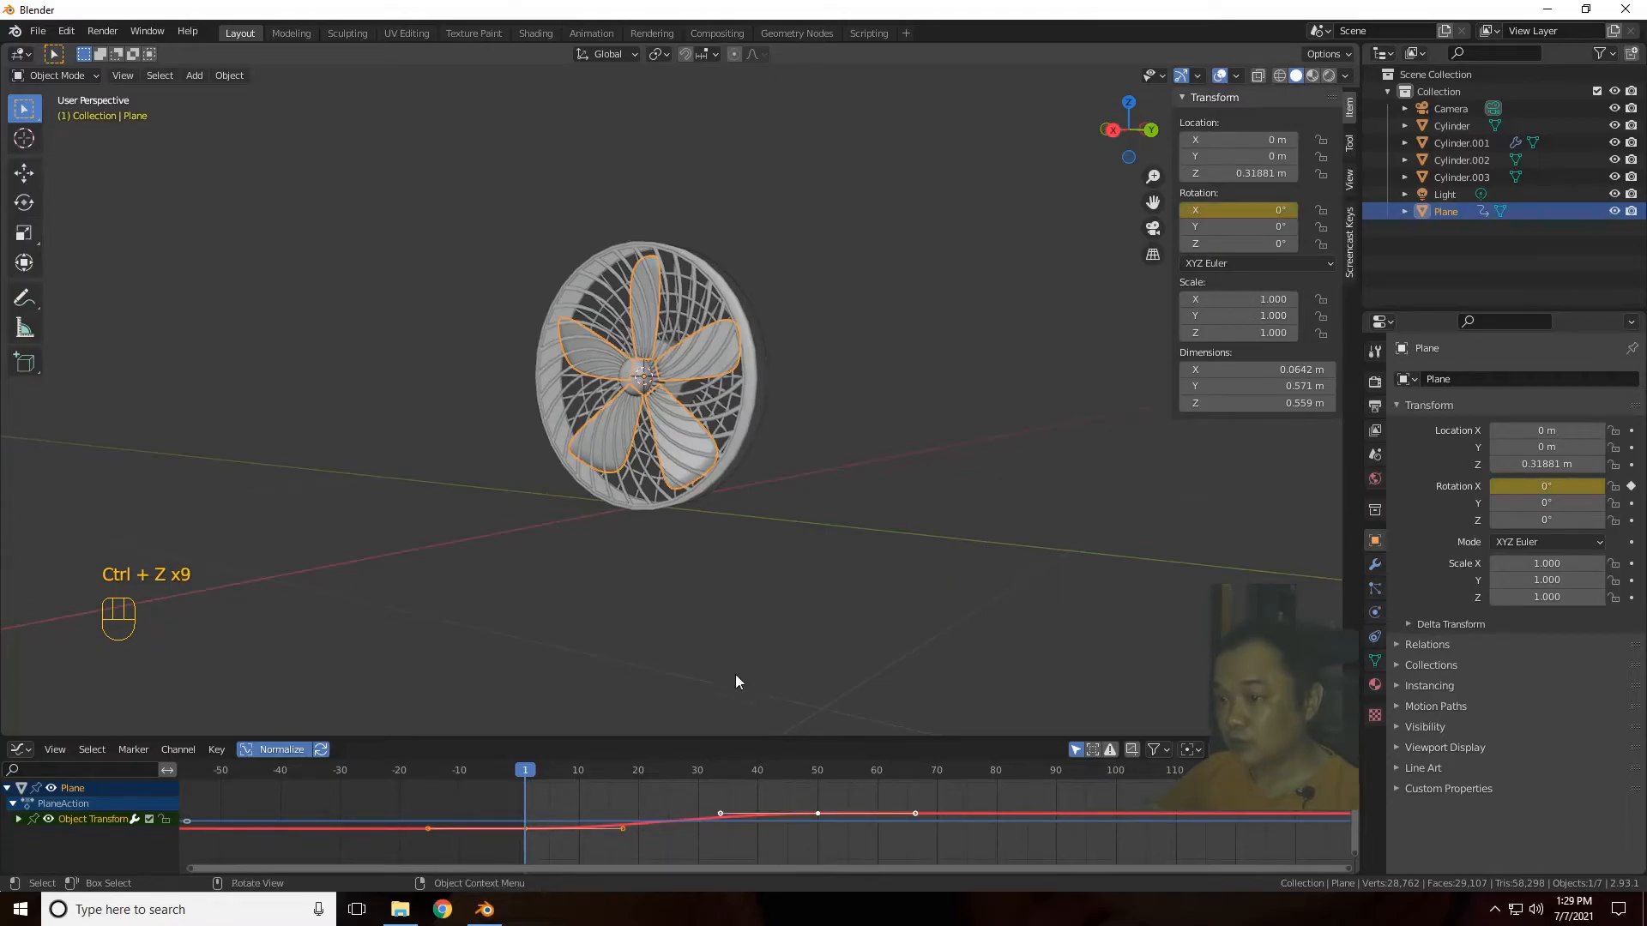
Step: Play the blades' spin to check it, stop it, and turn off Normalize for the rotation curve
key("space")
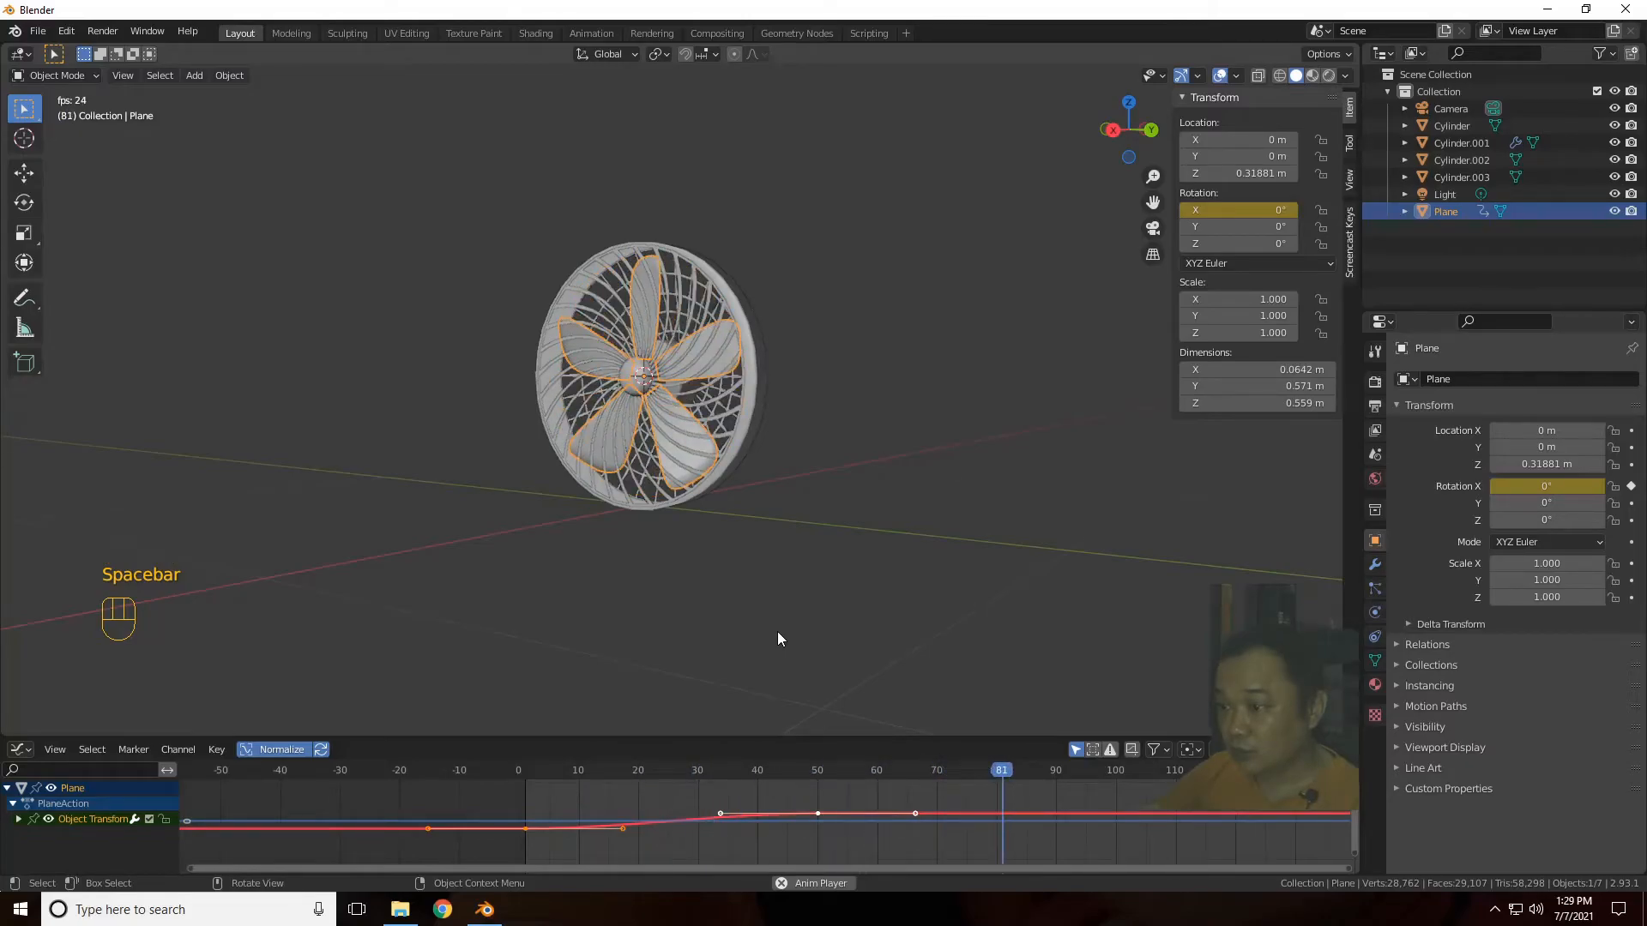
key("space")
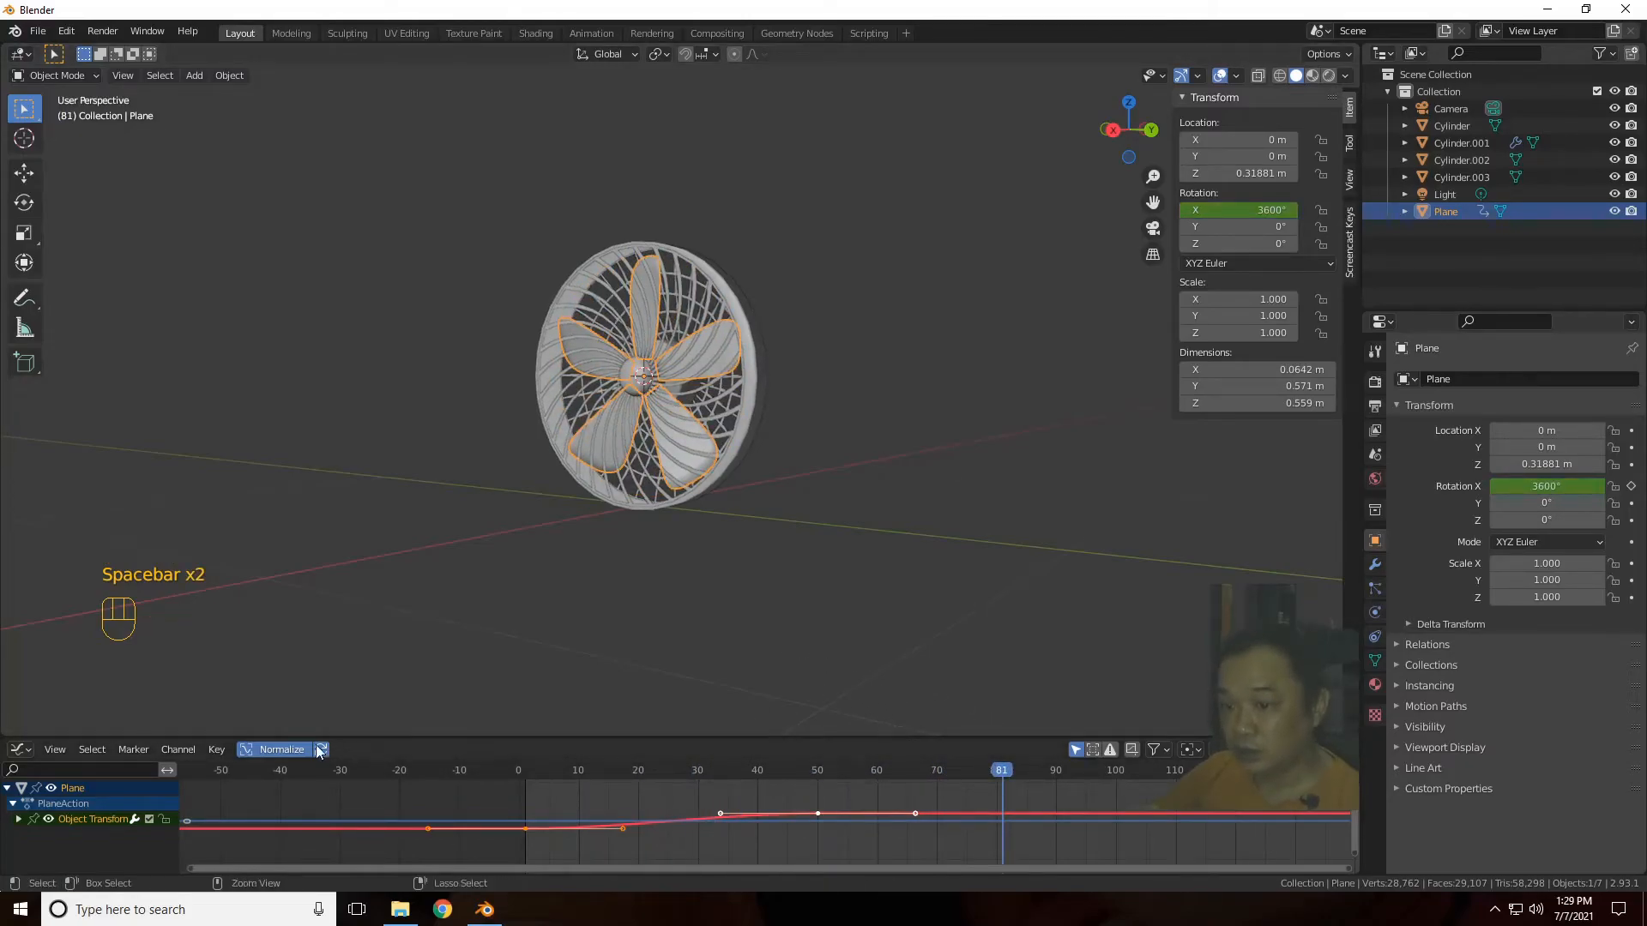
key("ctrl+z")
left_click_drag(831, 768, 655, 798)
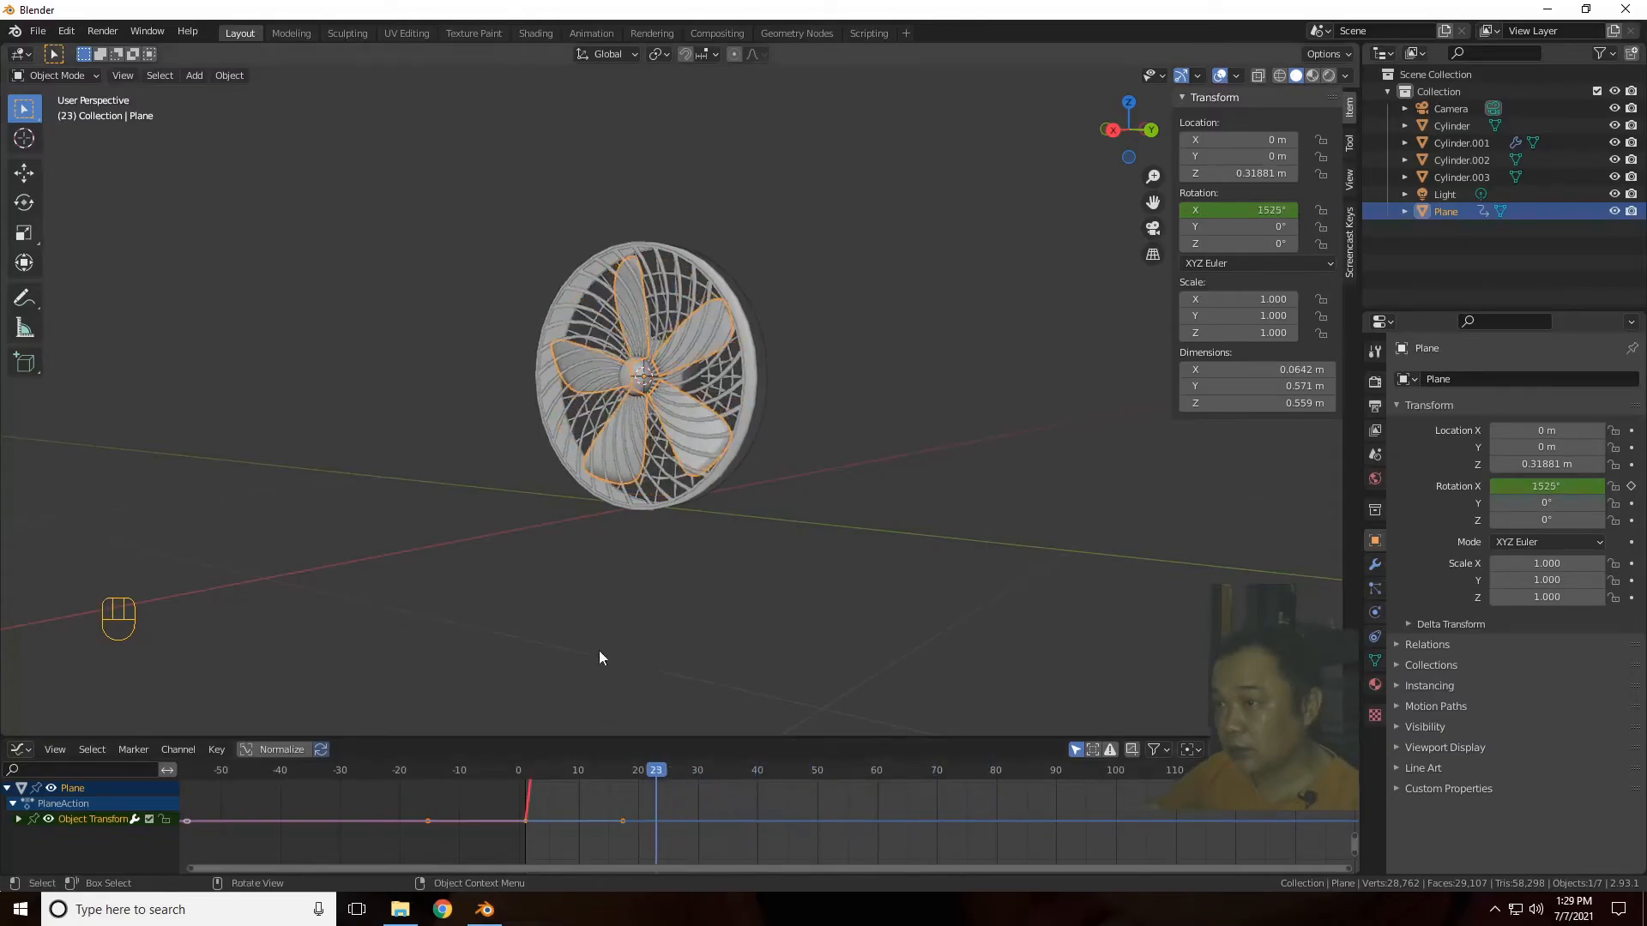
Step: Inspect the fan blades up close, scrub through the frames to check their rotation, and return to frame 0
scroll(733, 621, "up", 8)
scroll(986, 530, "down", 2)
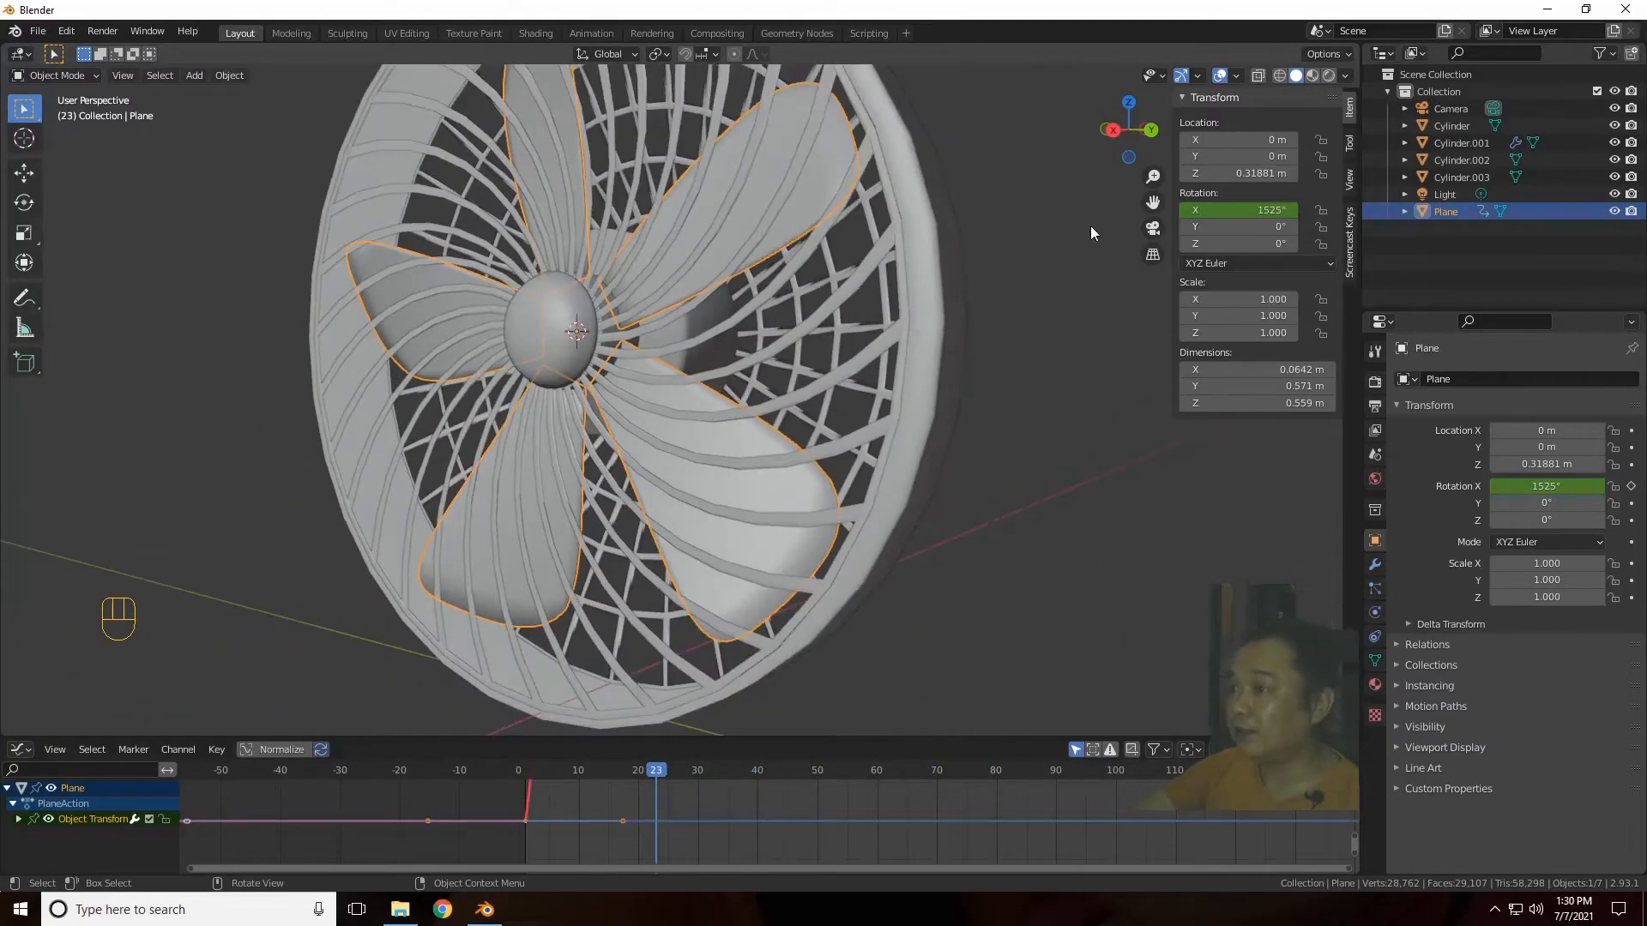
left_click_drag(1142, 201, 973, 362)
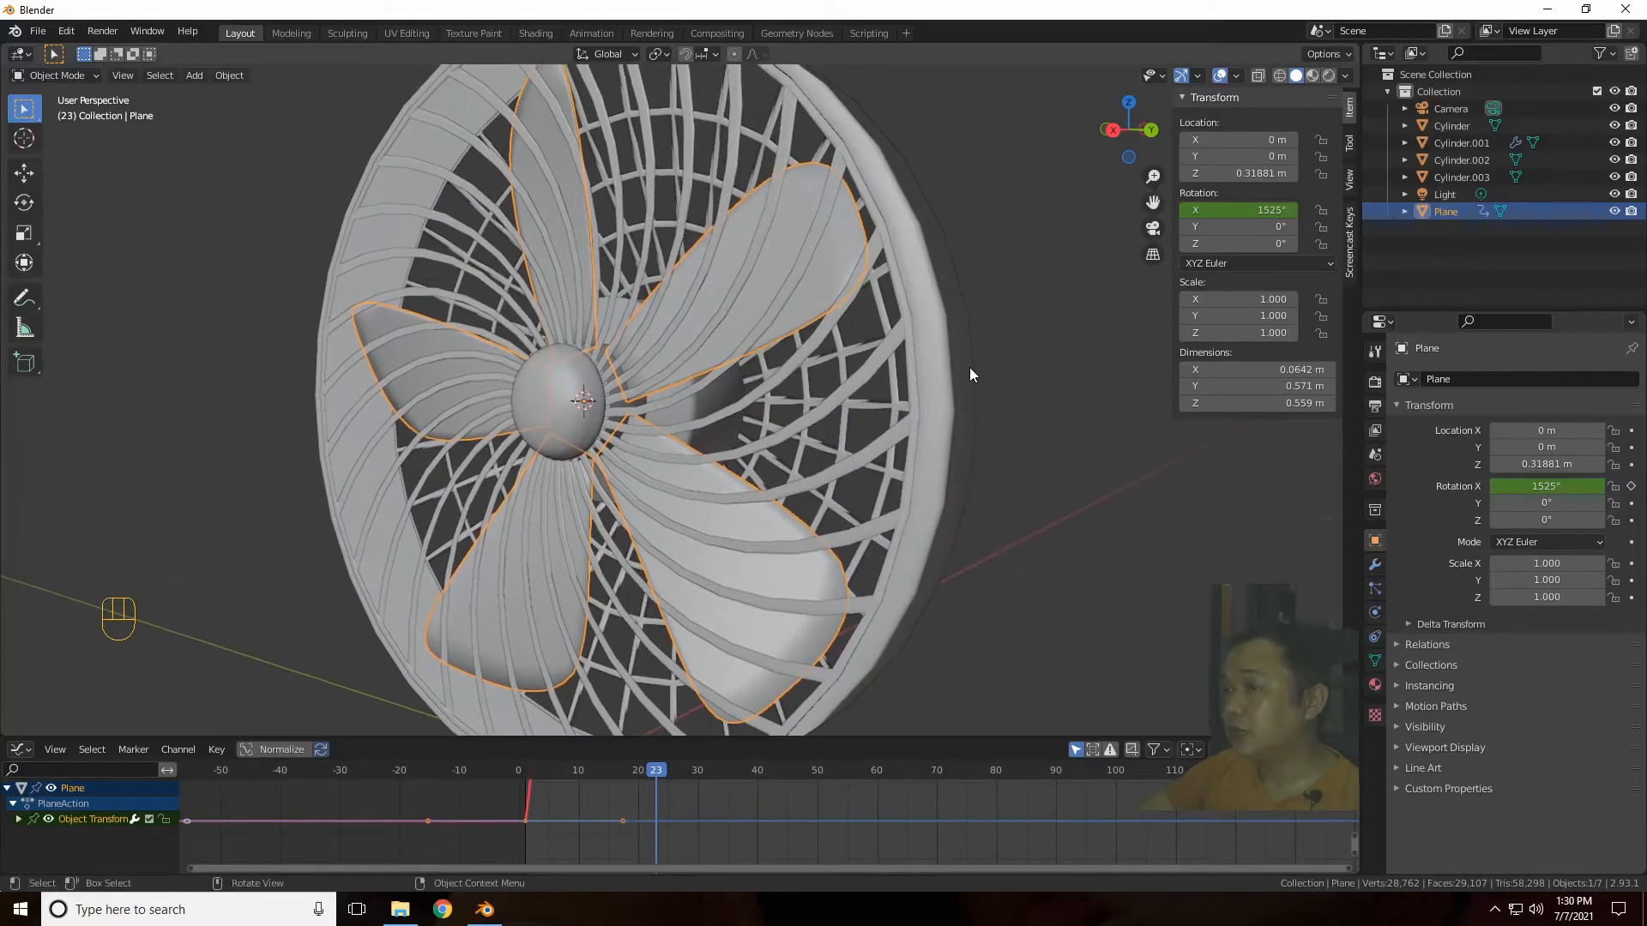
scroll(967, 391, "down", 2)
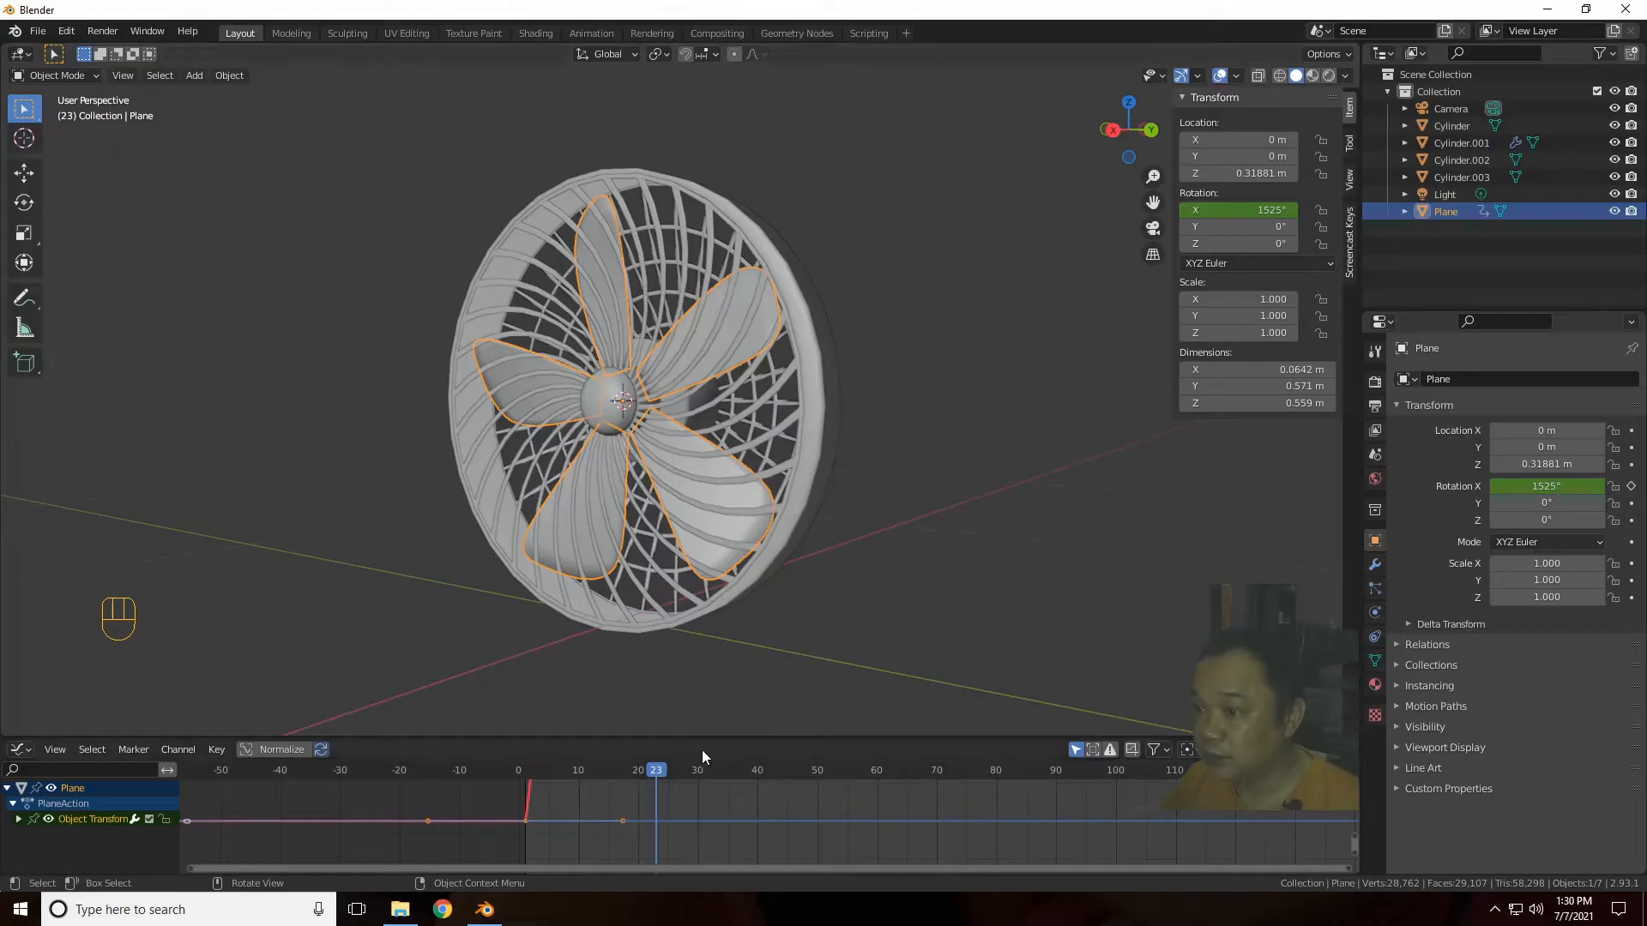
left_click_drag(662, 772, 970, 785)
left_click_drag(808, 784, 524, 770)
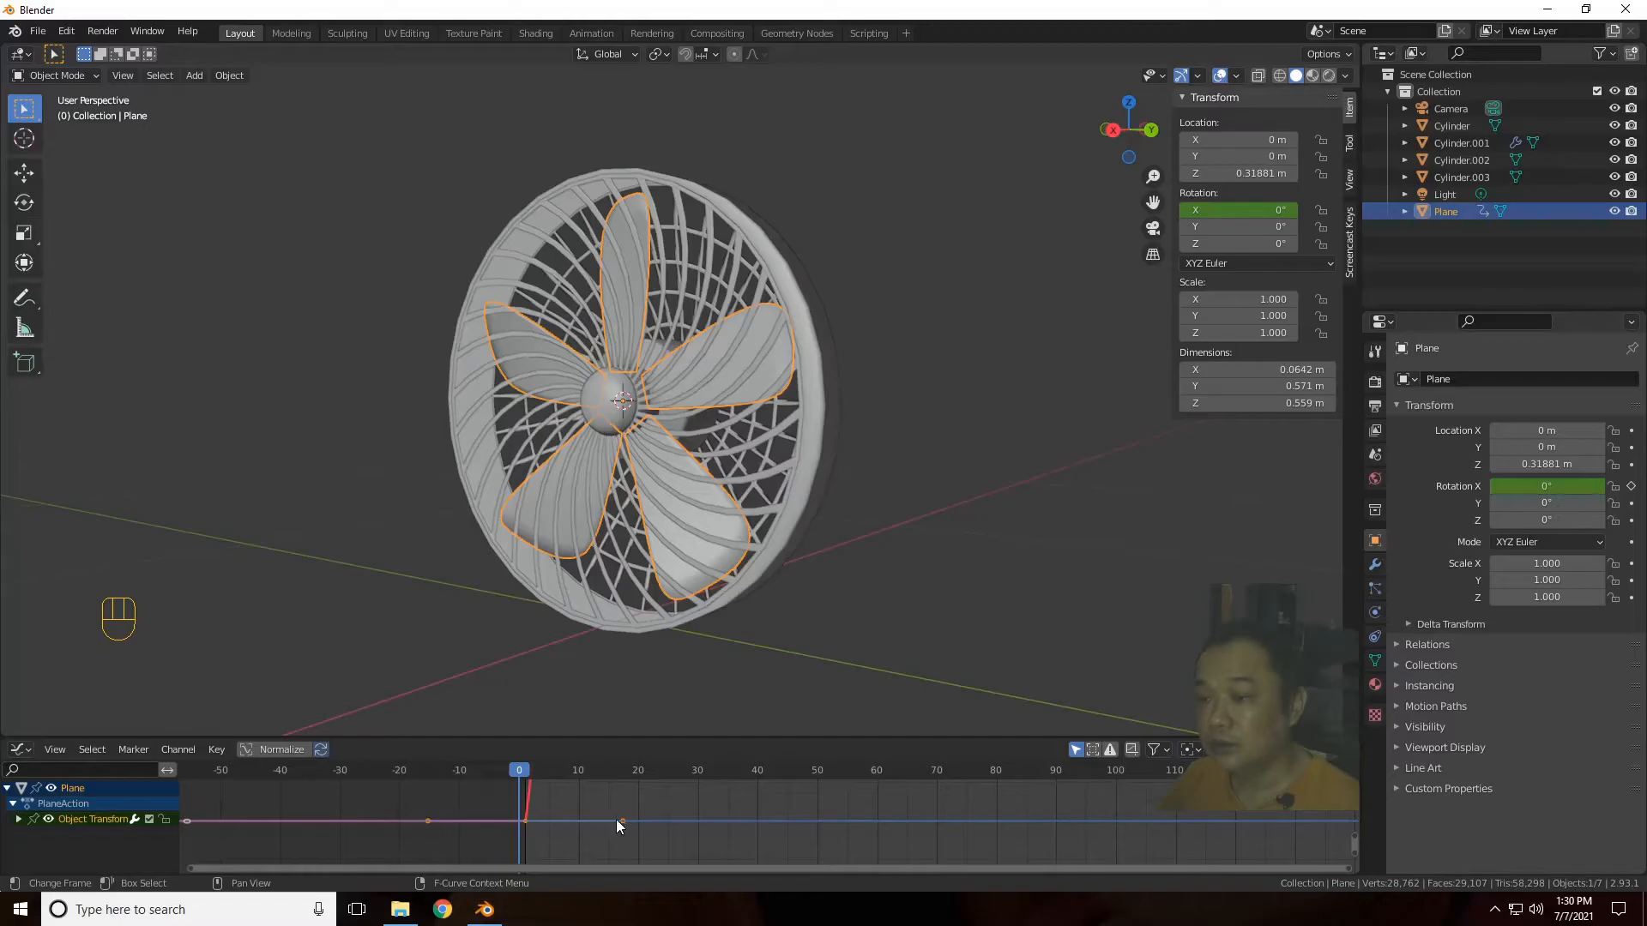
Step: Switch the Graph Editor area to the Timeline
left_click(19, 749)
left_click(55, 749)
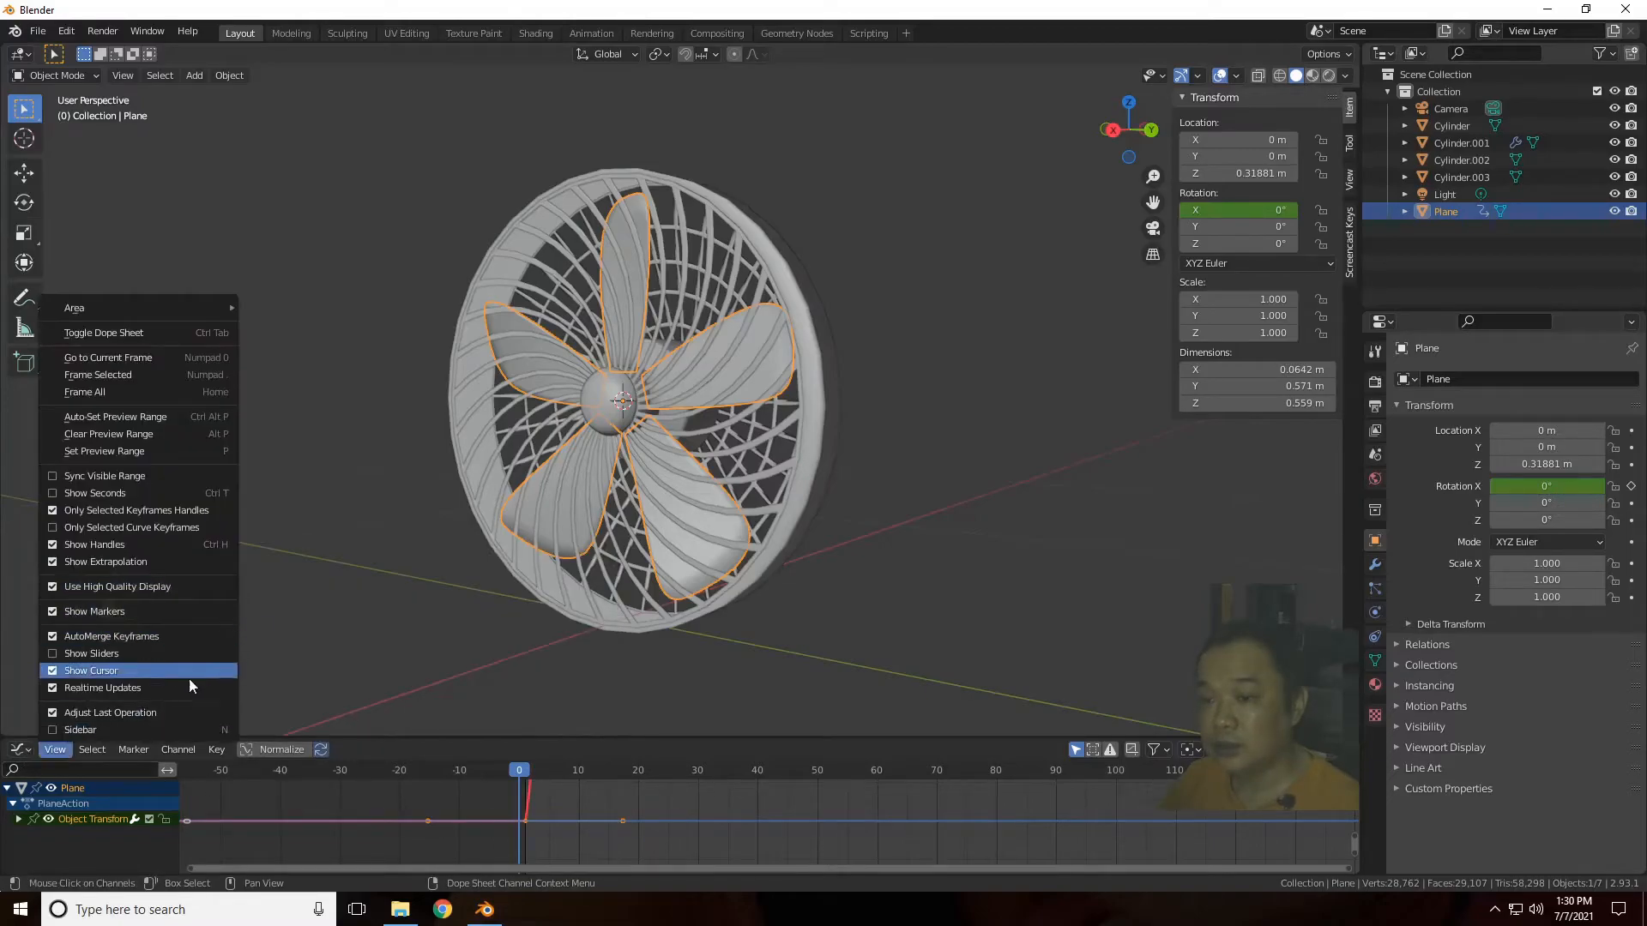
left_click(23, 750)
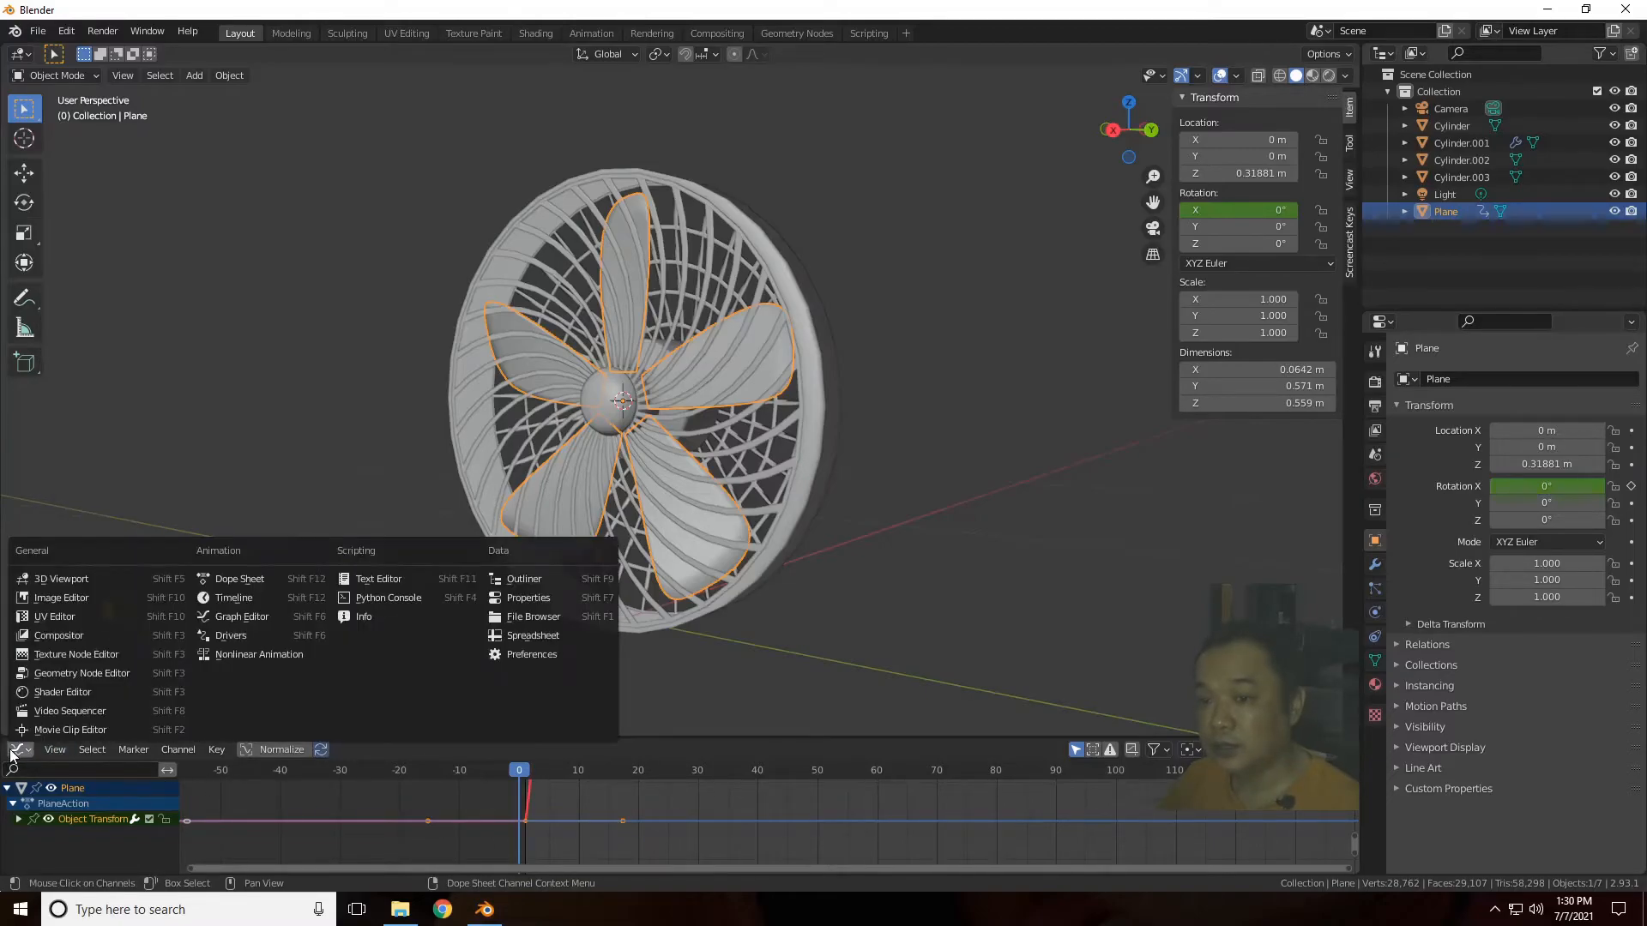
left_click(309, 596)
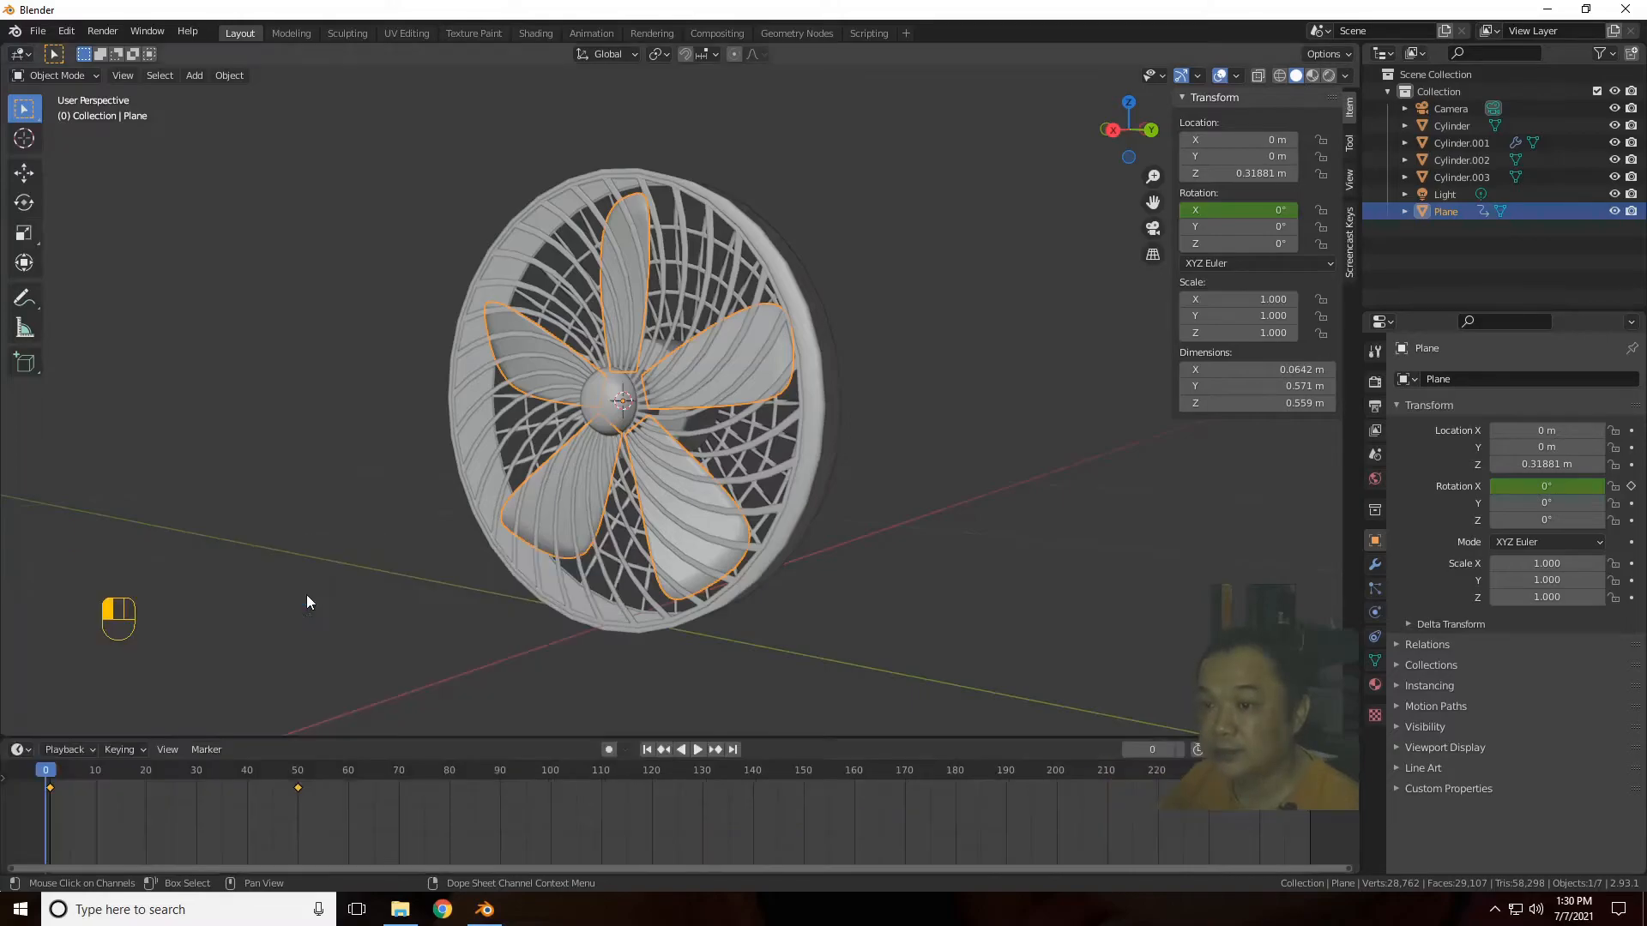
Step: Delete the blades' rotation keyframe at frame 50, go to frame 1, and scrub forward along the timeline
left_click_drag(326, 795, 12, 780)
key("x")
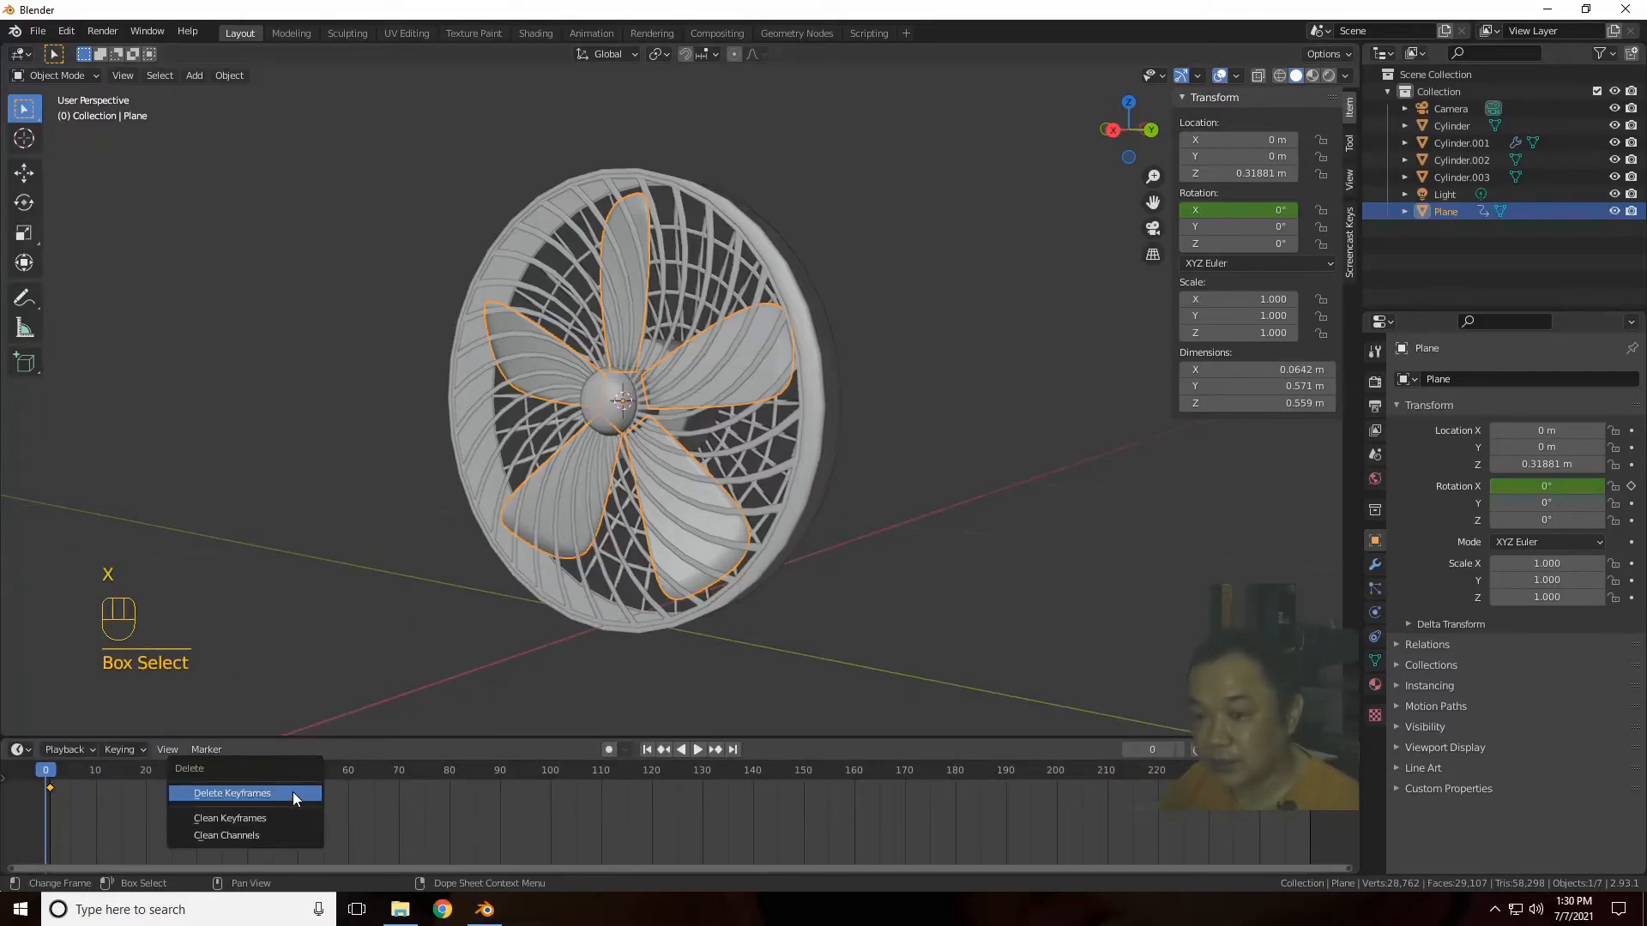
left_click(291, 791)
left_click_drag(49, 769, 48, 769)
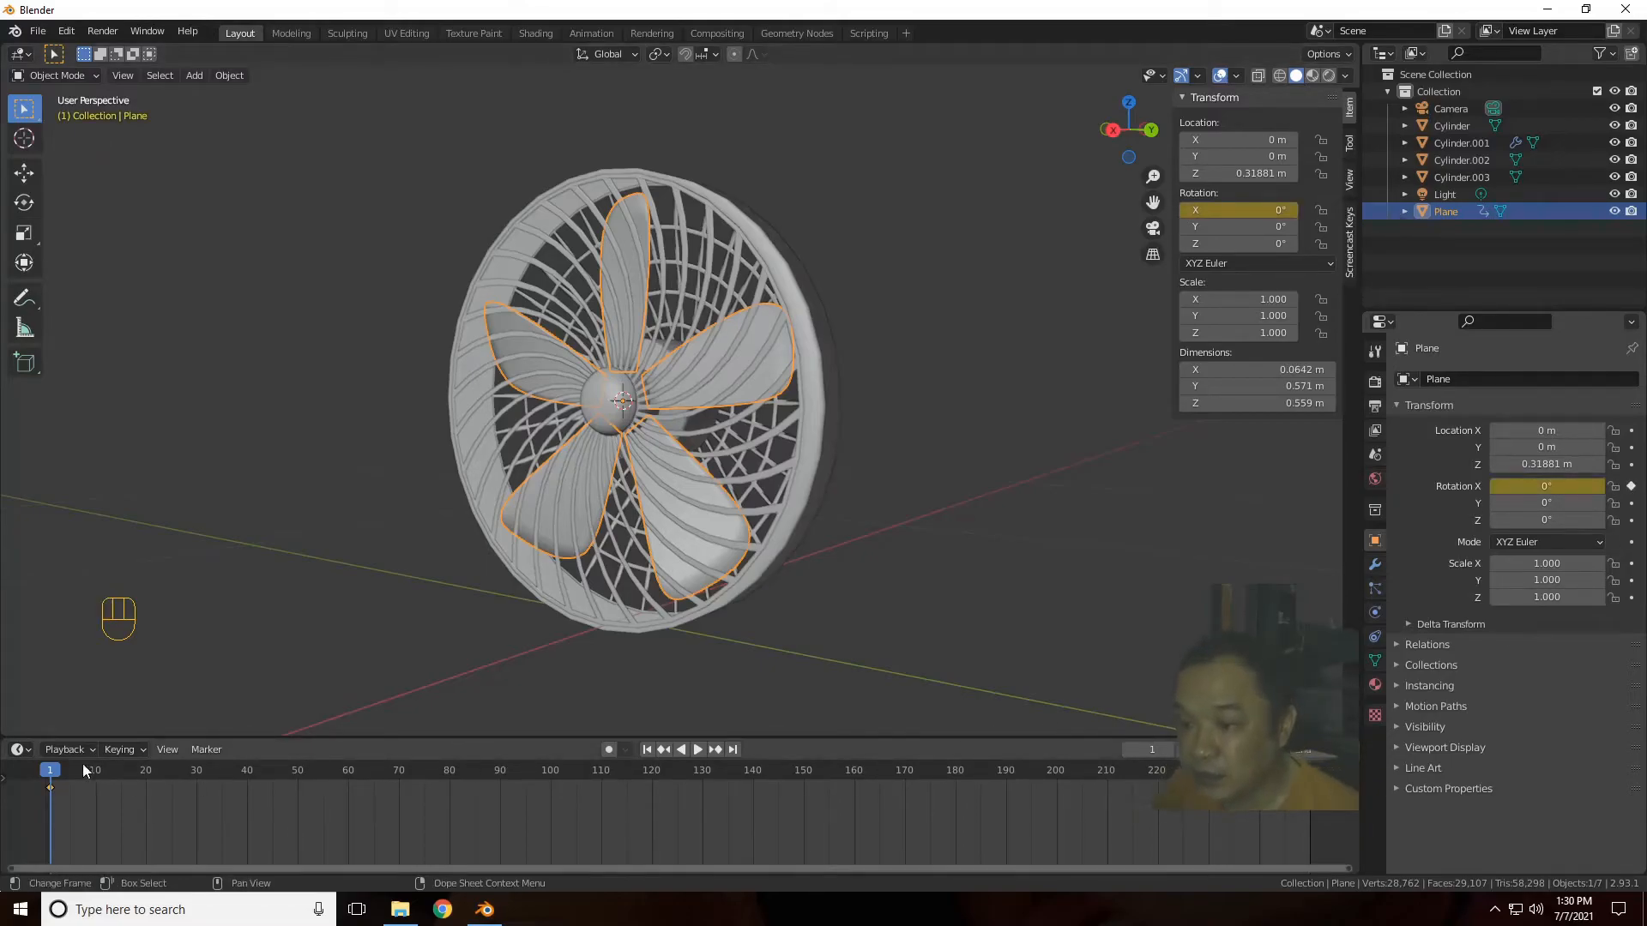
left_click_drag(57, 773, 233, 780)
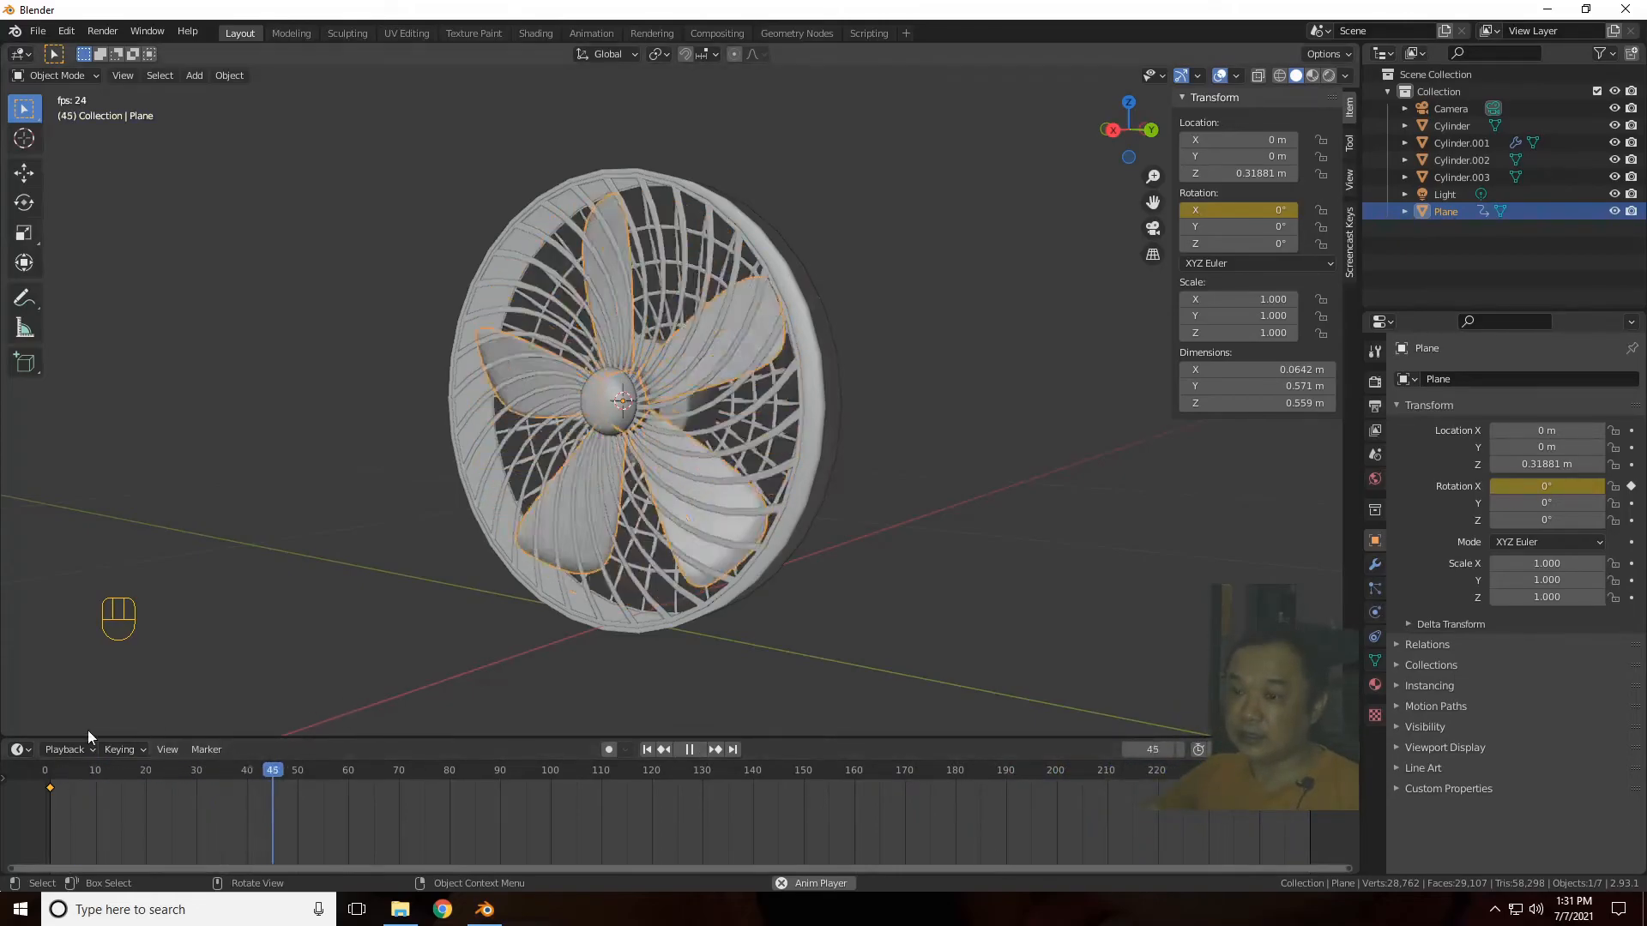
Step: Switch the Timeline area to the Graph Editor and show the blades' rotation curve over the full frame range
left_click(19, 749)
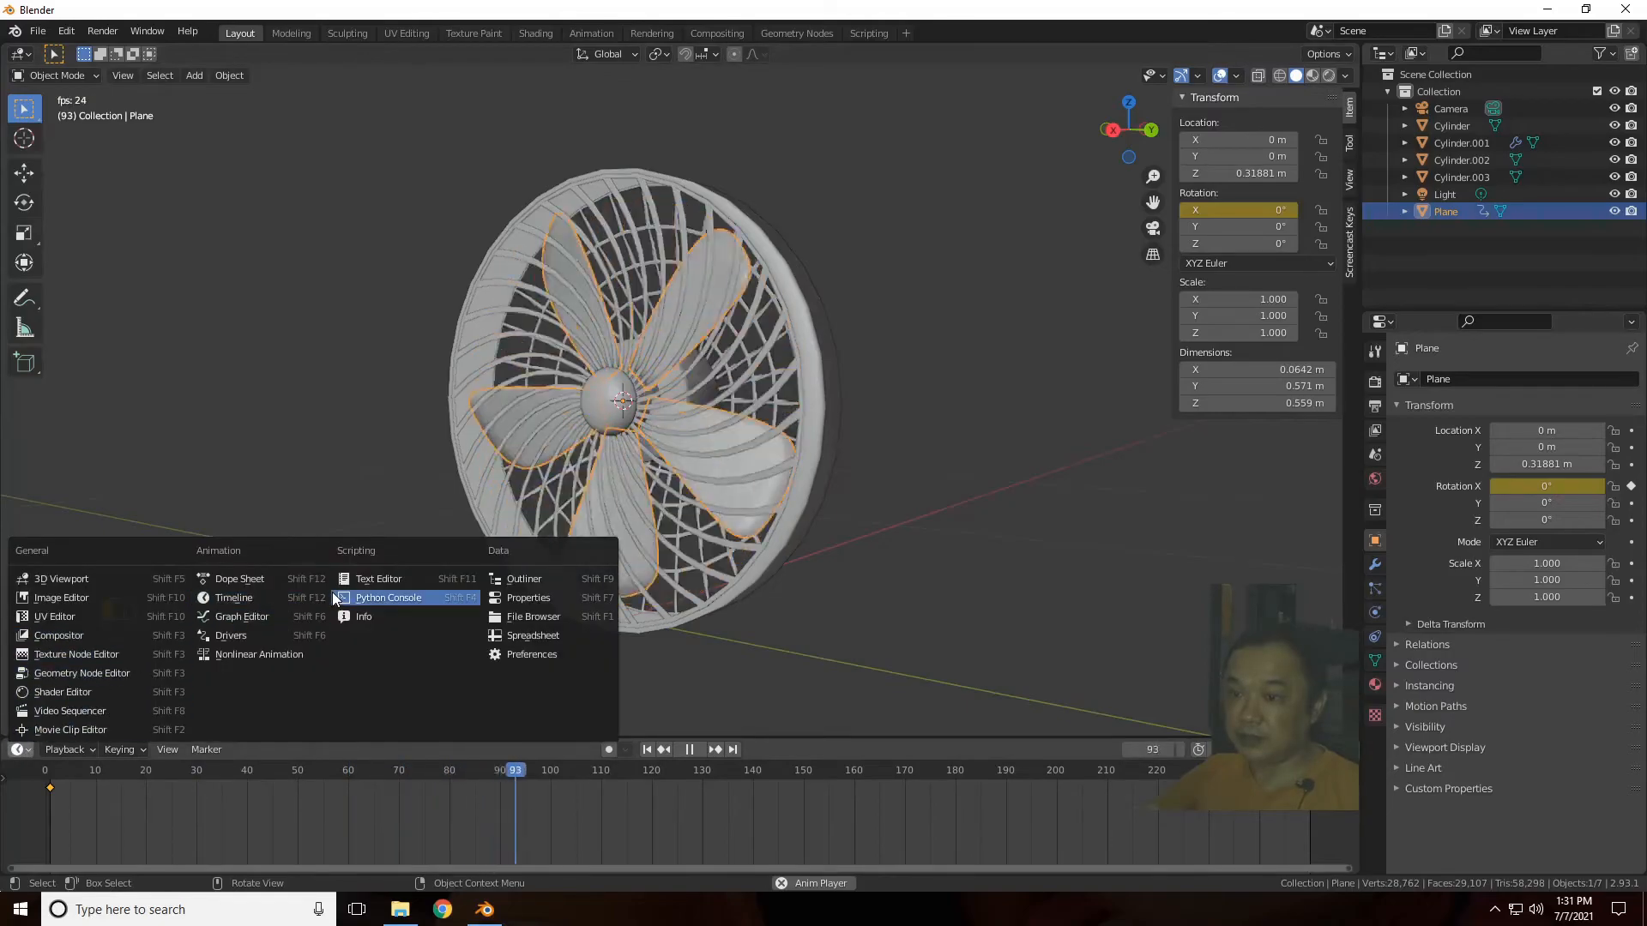
left_click(255, 618)
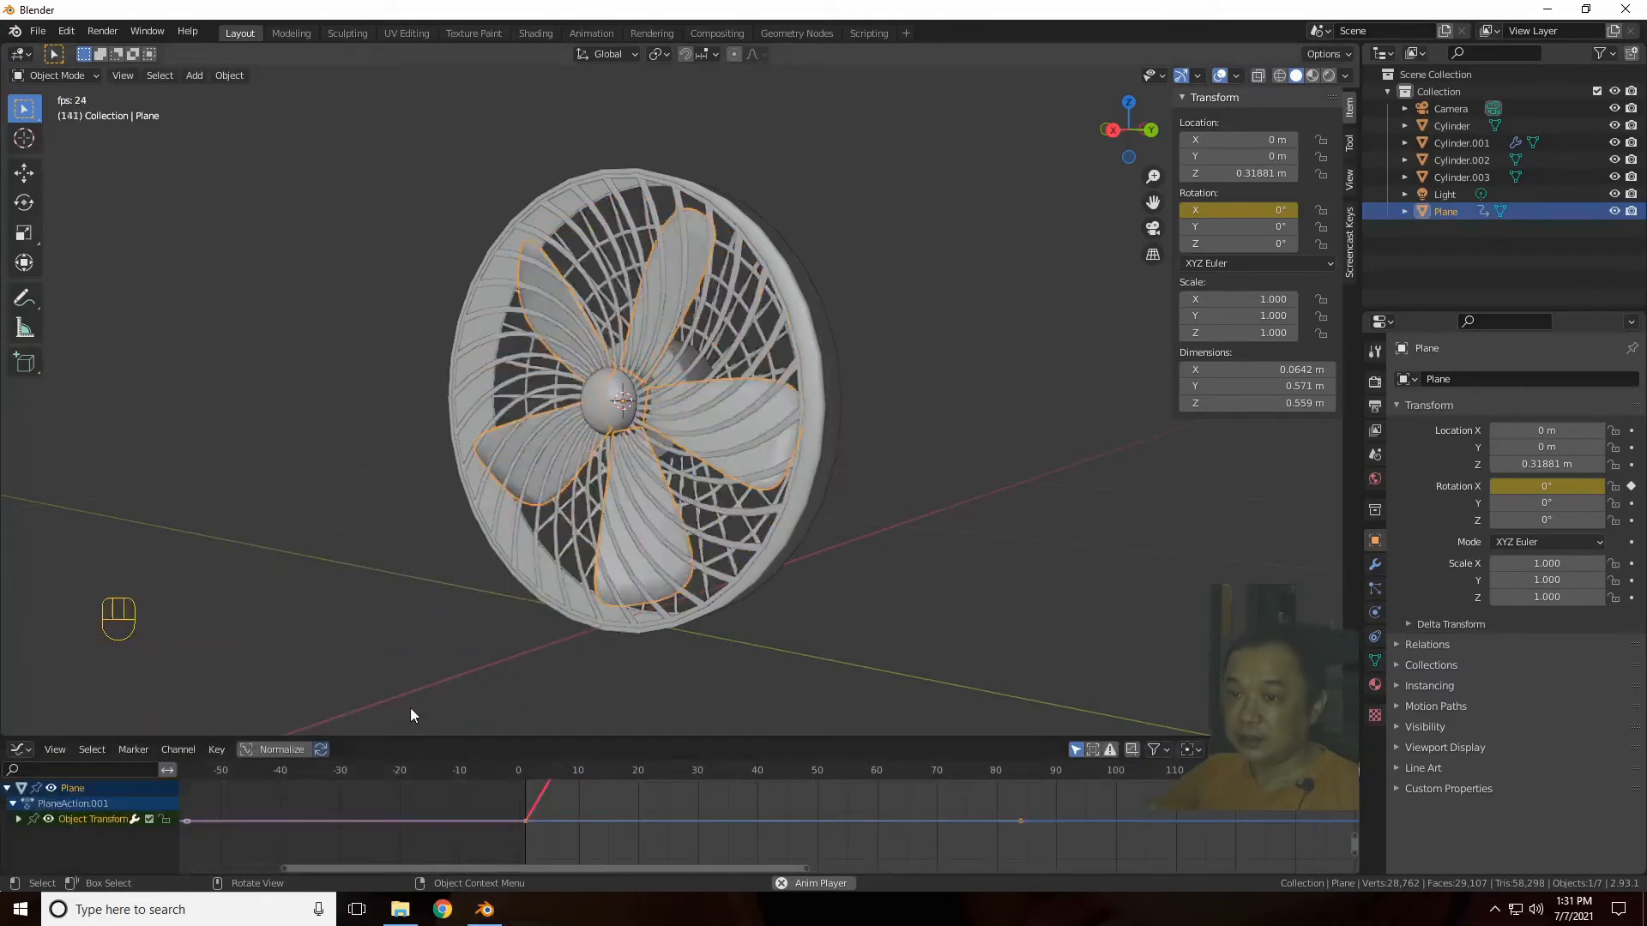
left_click(216, 749)
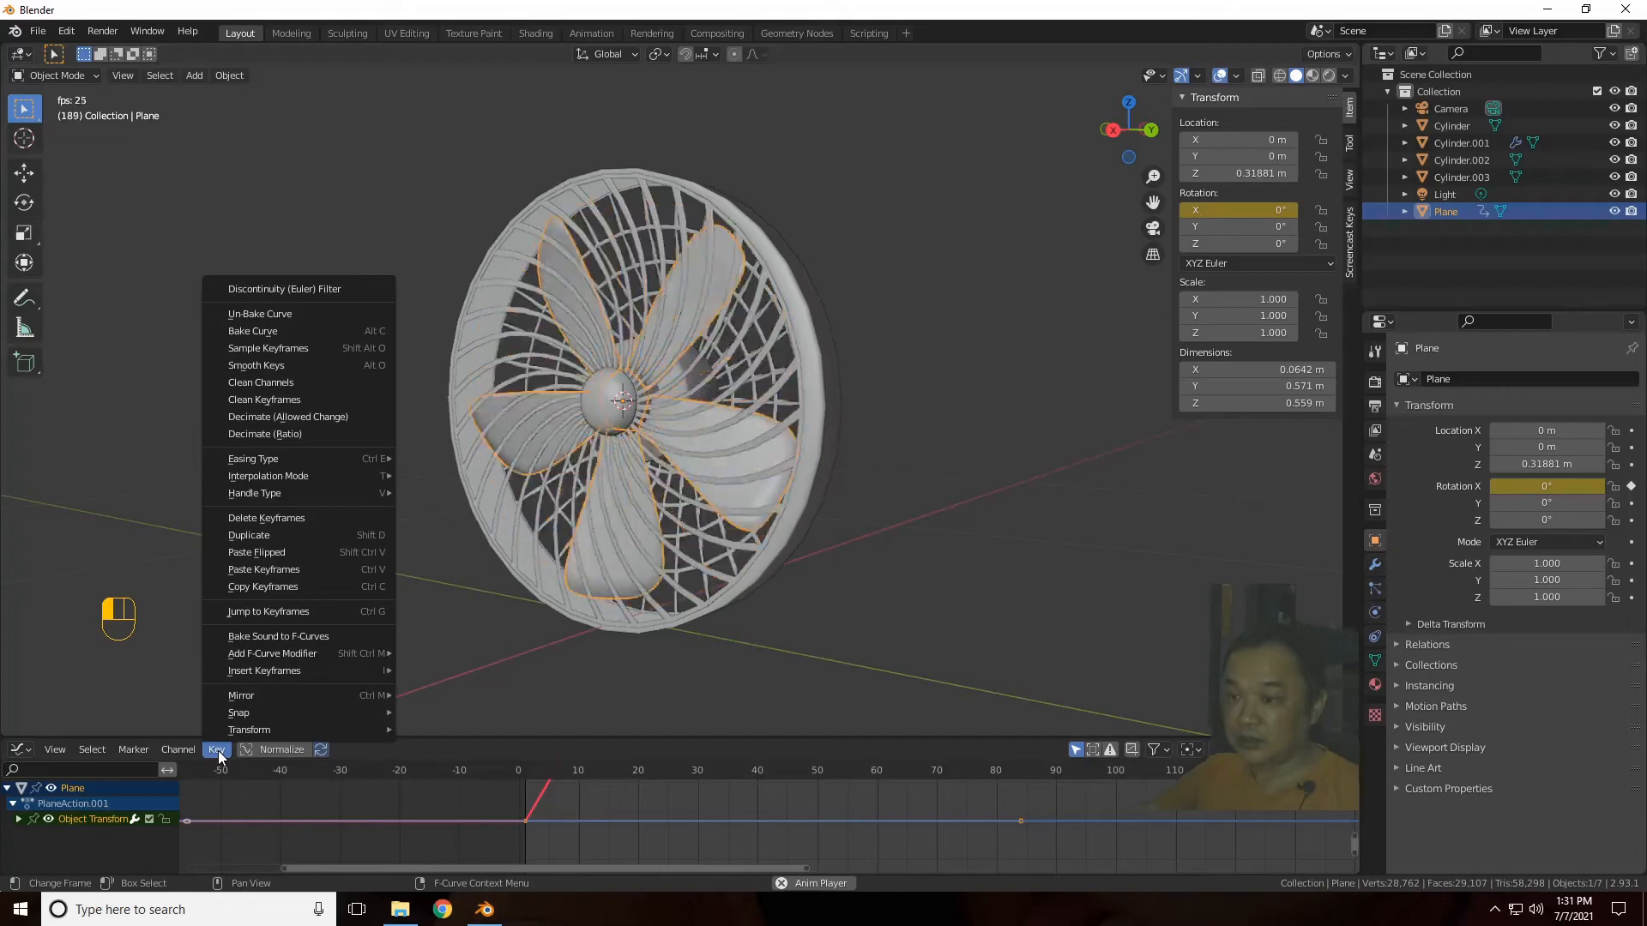
scroll(755, 815, "down", 4)
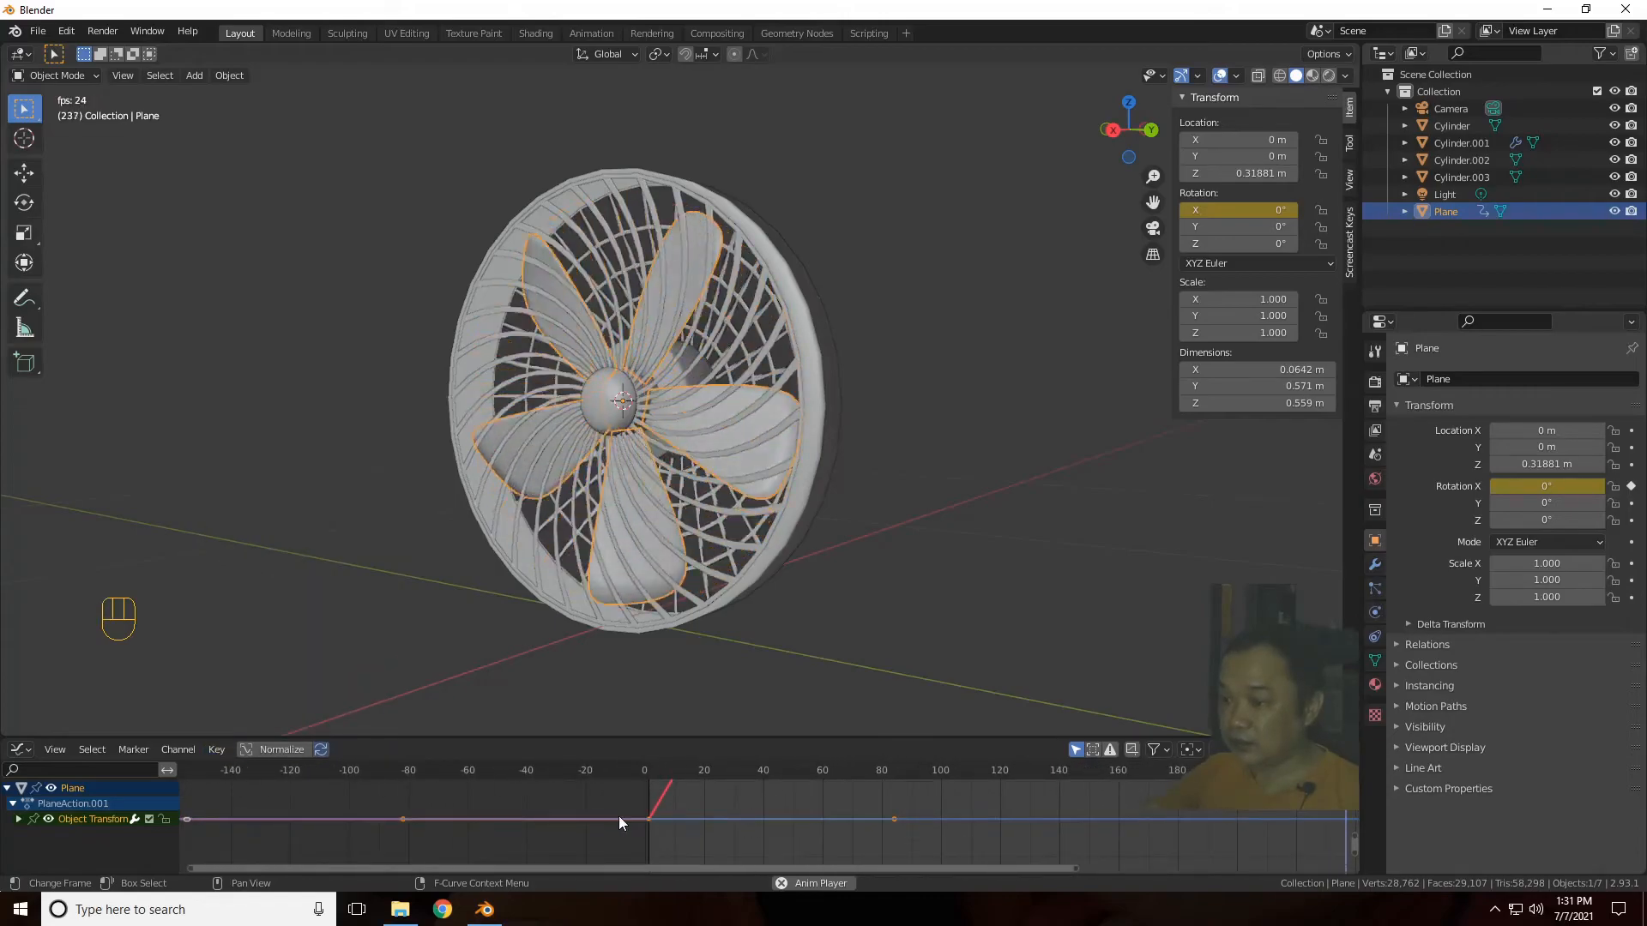
scroll(768, 845, "down", 3)
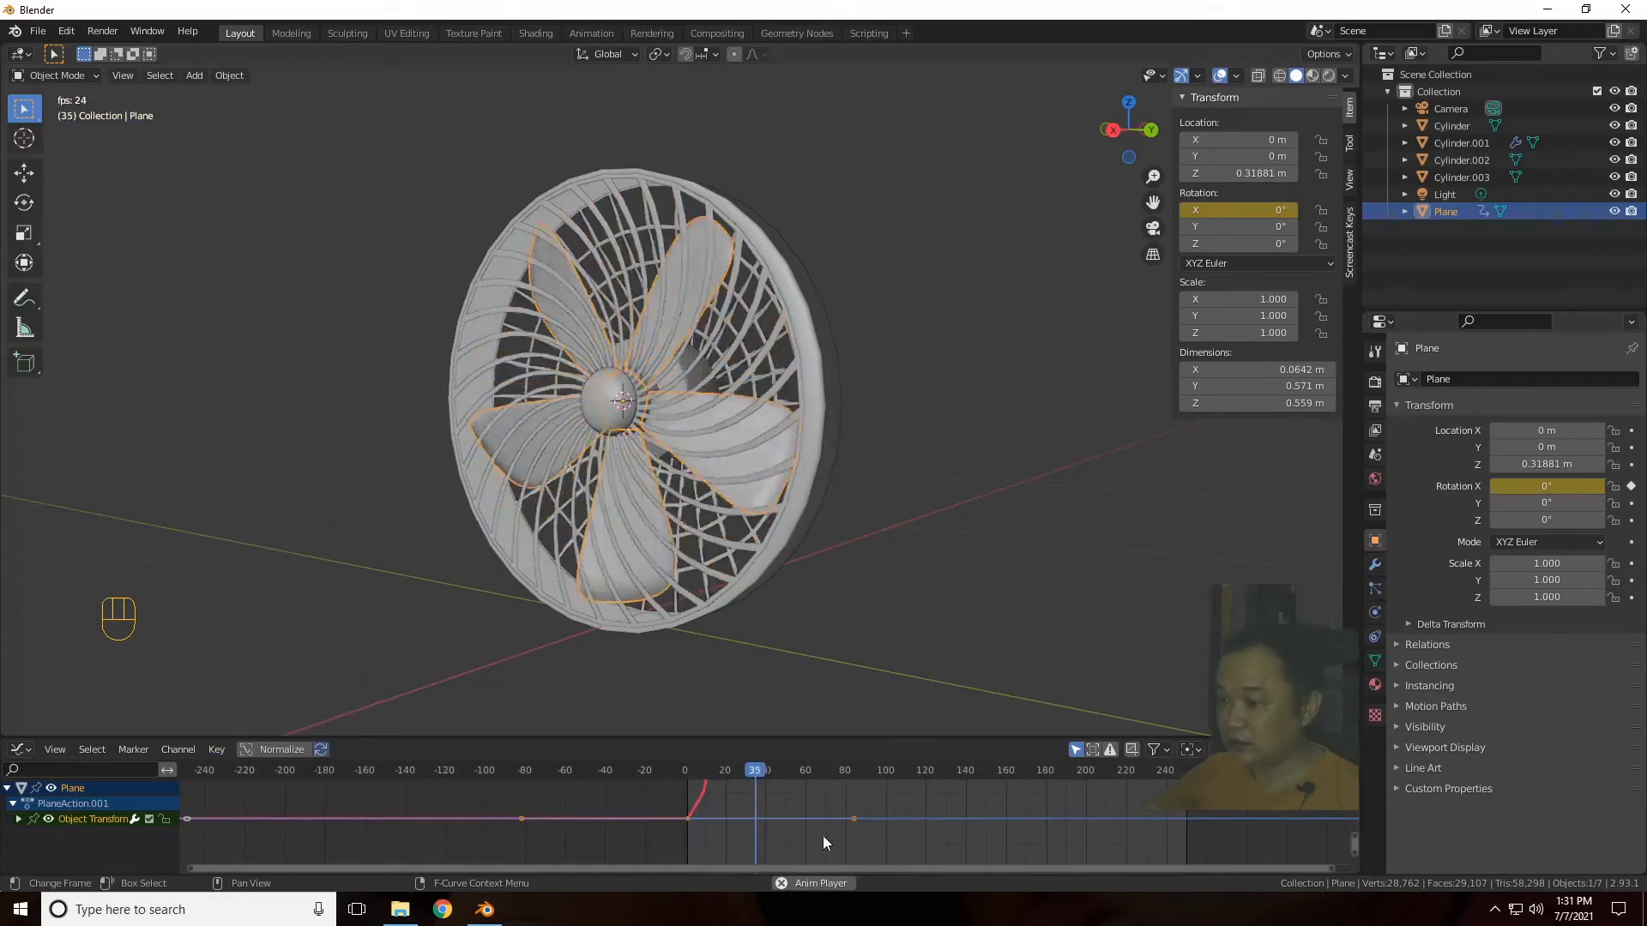
left_click(217, 750)
left_click(266, 754)
left_click(266, 751)
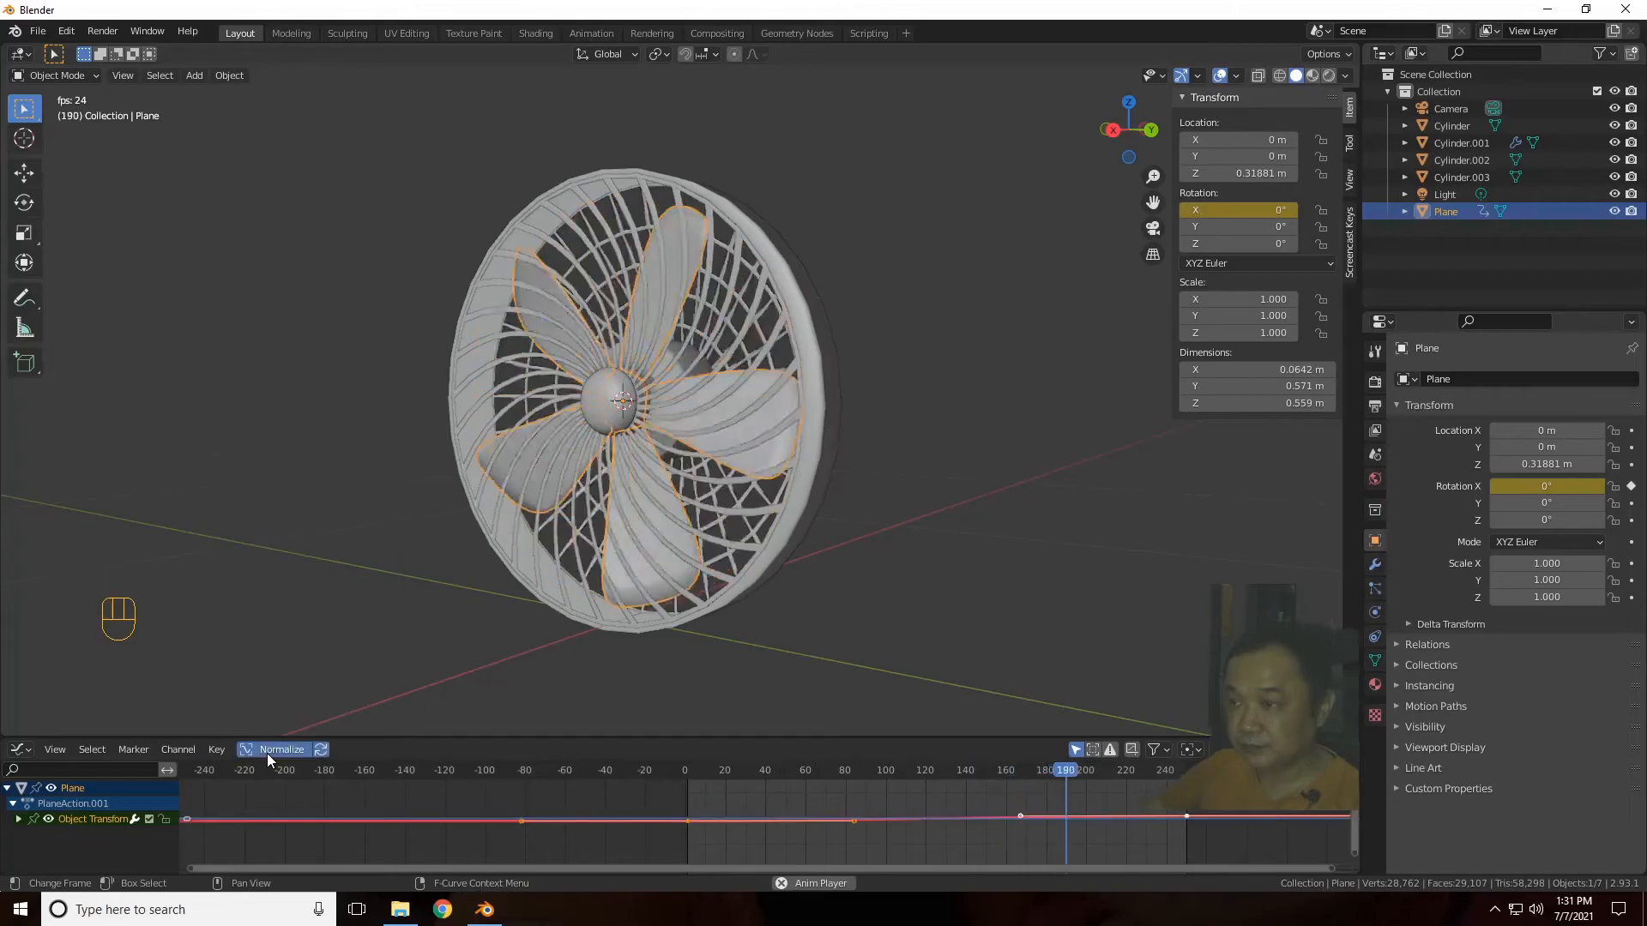
left_click(323, 752)
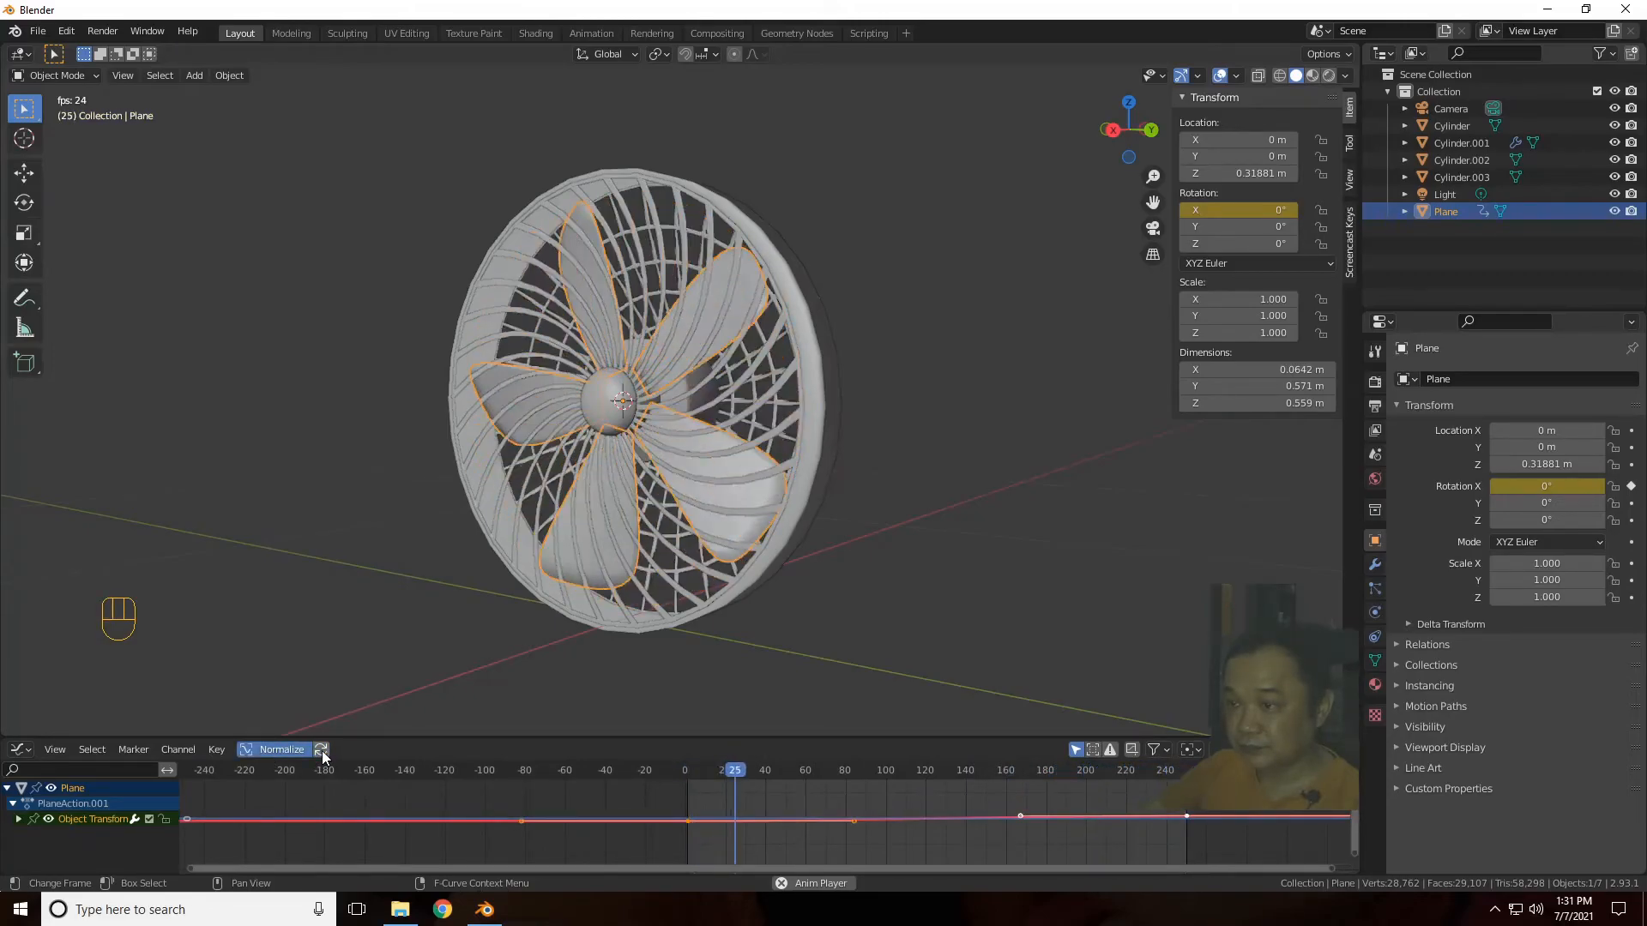
left_click(293, 751)
Step: Set the interpolation mode of the blades' rotation keyframes to Linear
left_click(216, 751)
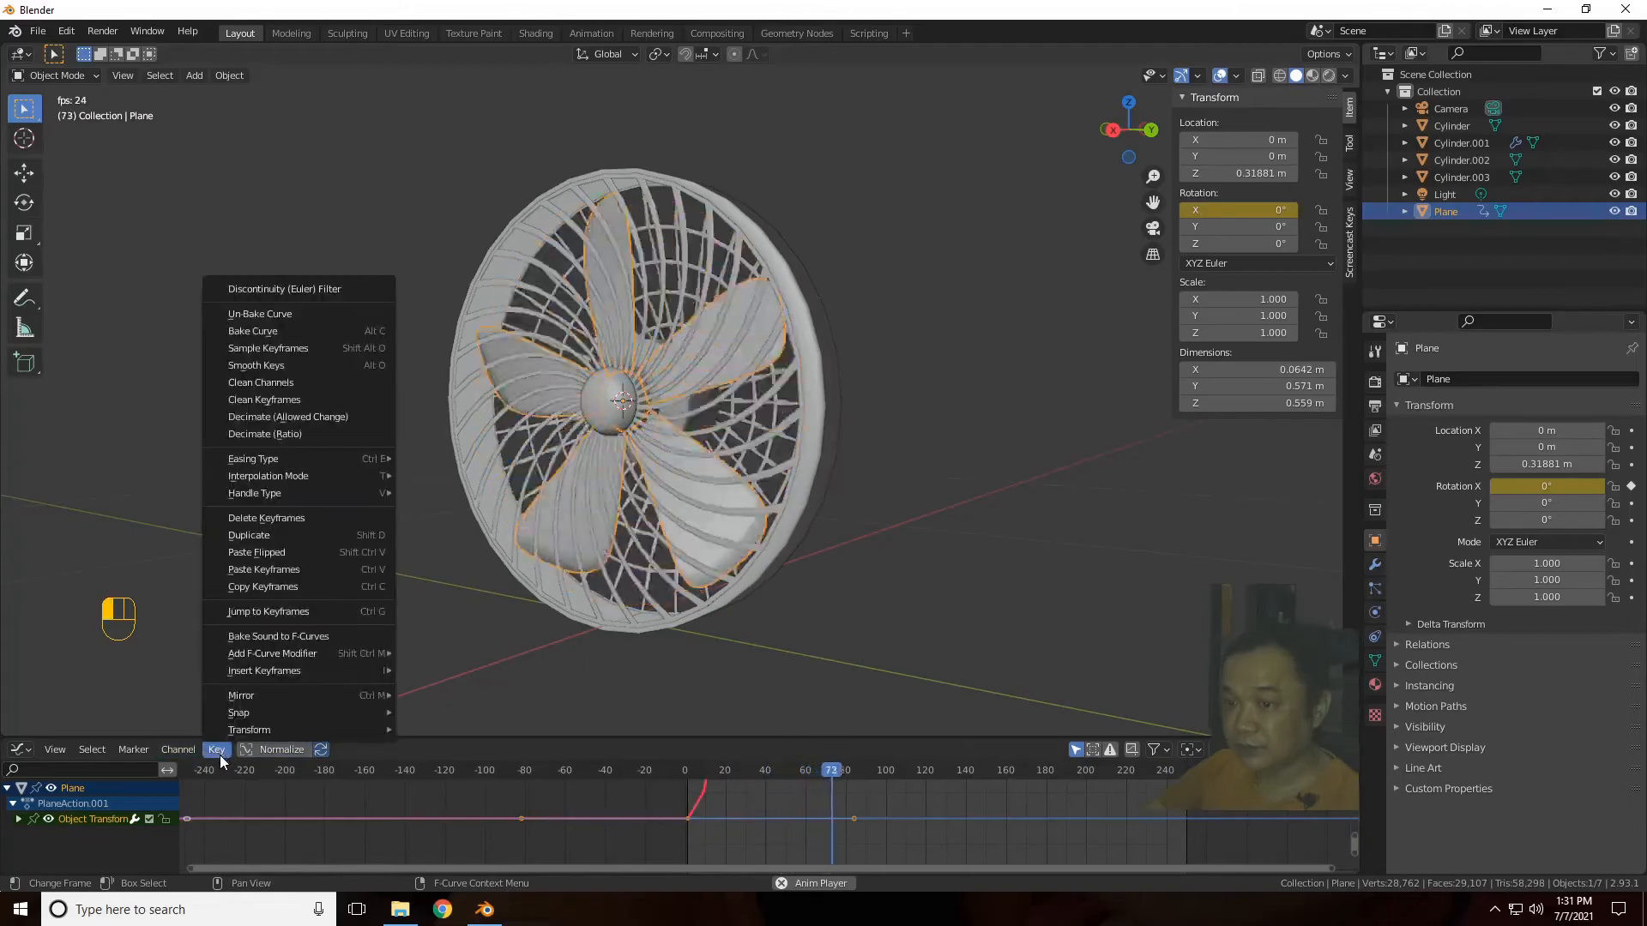
mouse_move(281, 494)
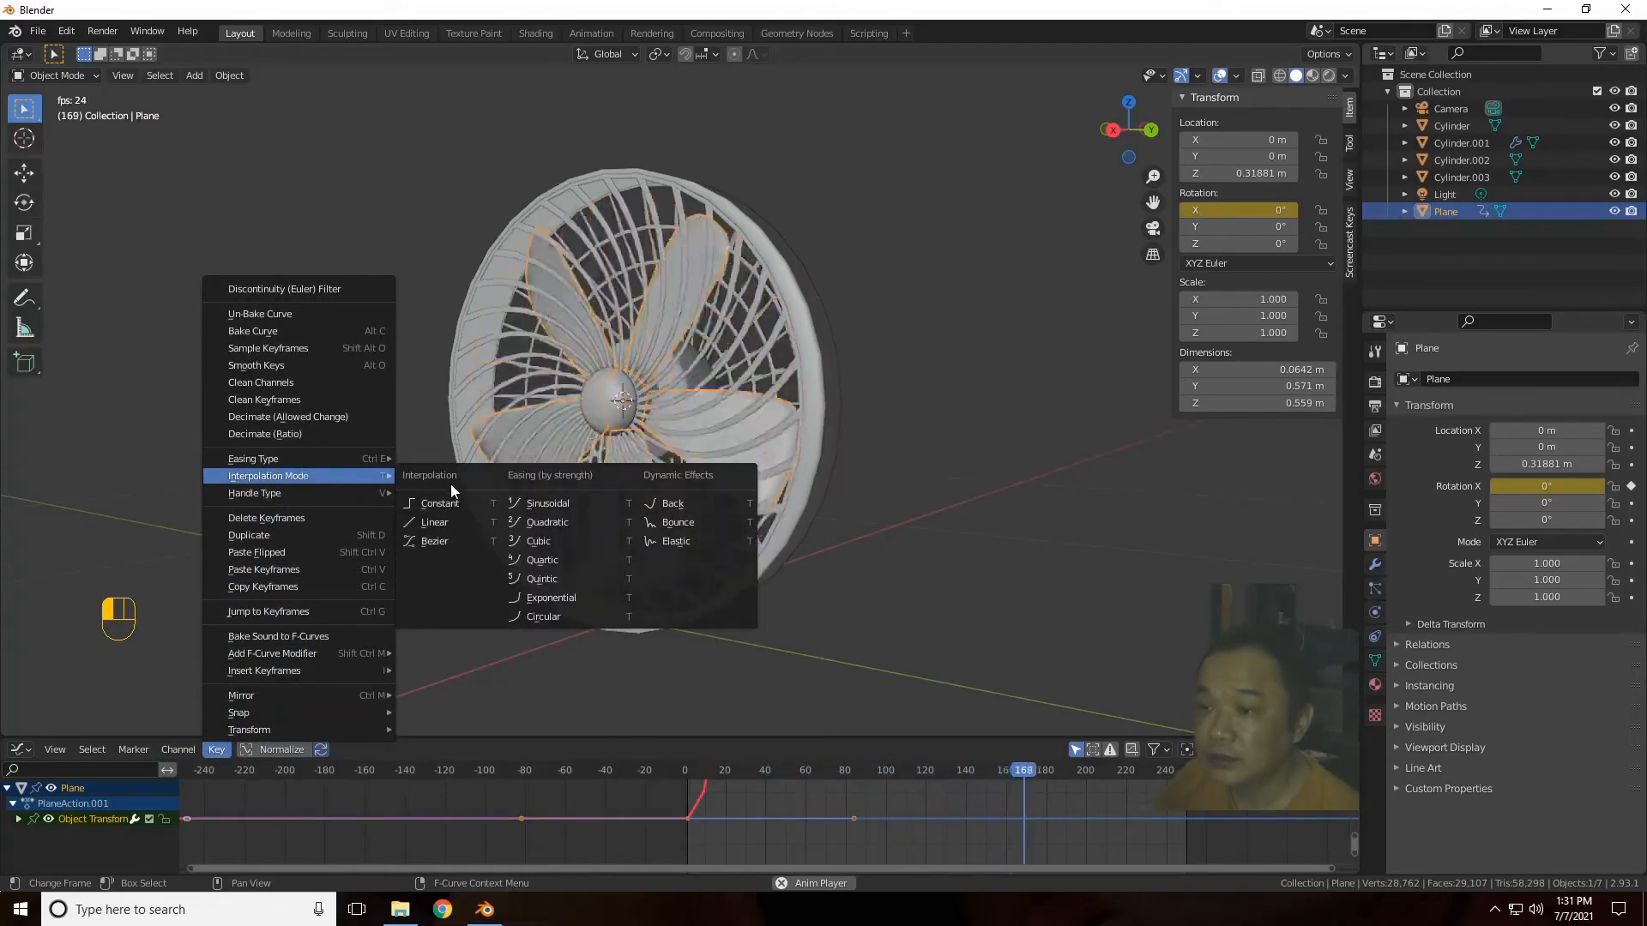
left_click(445, 528)
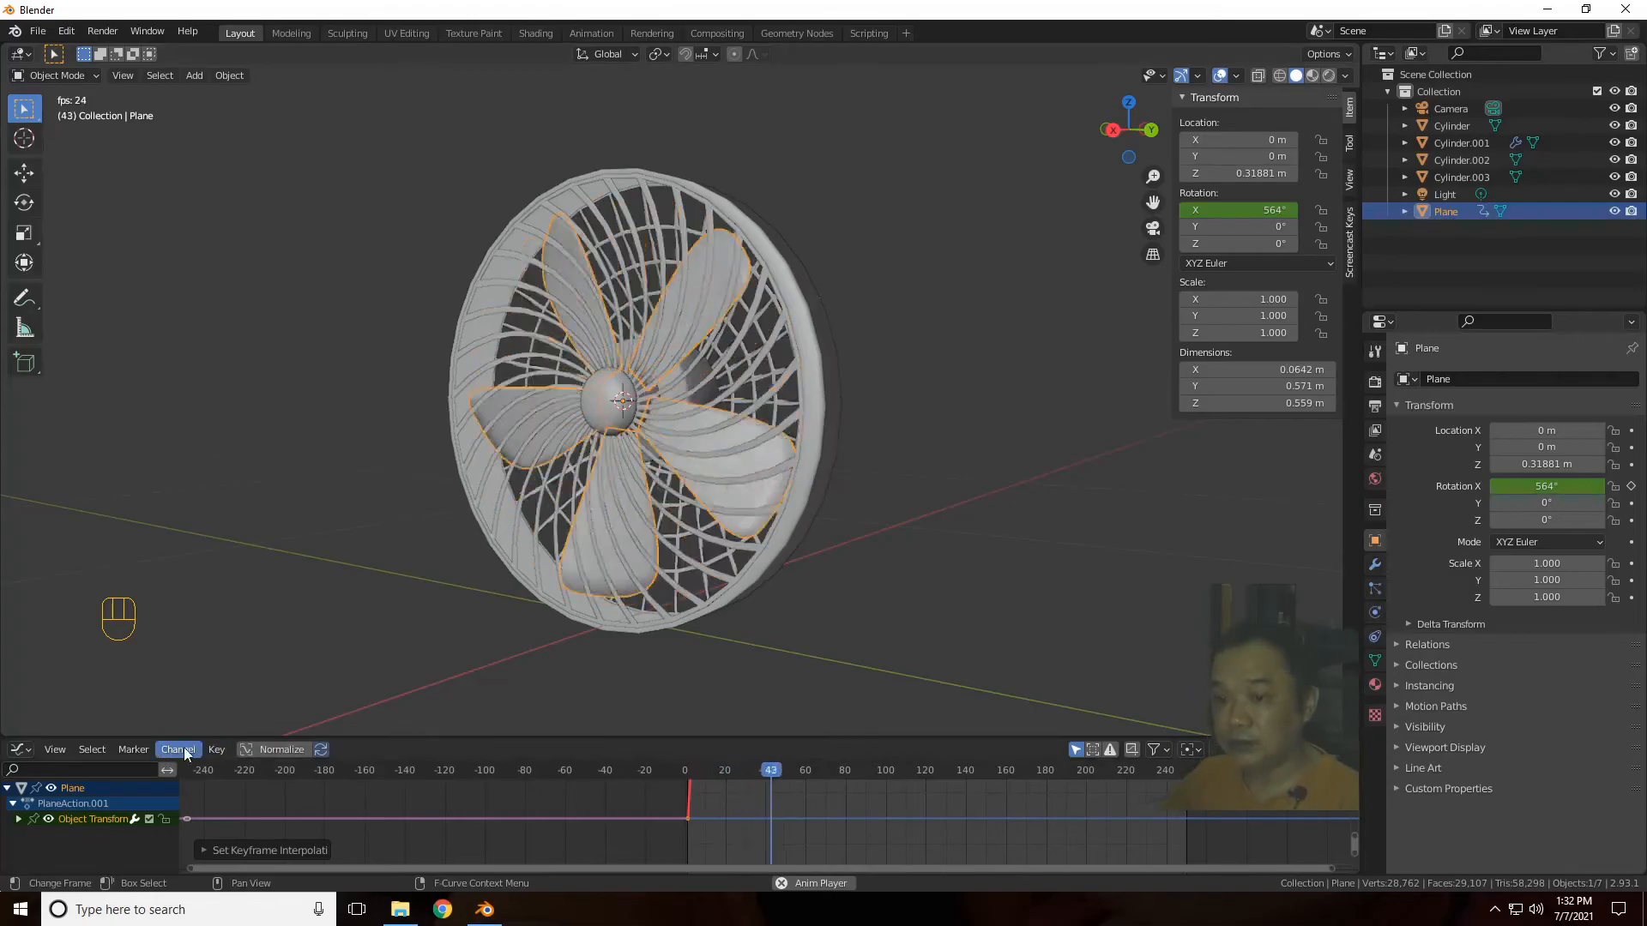
left_click(217, 749)
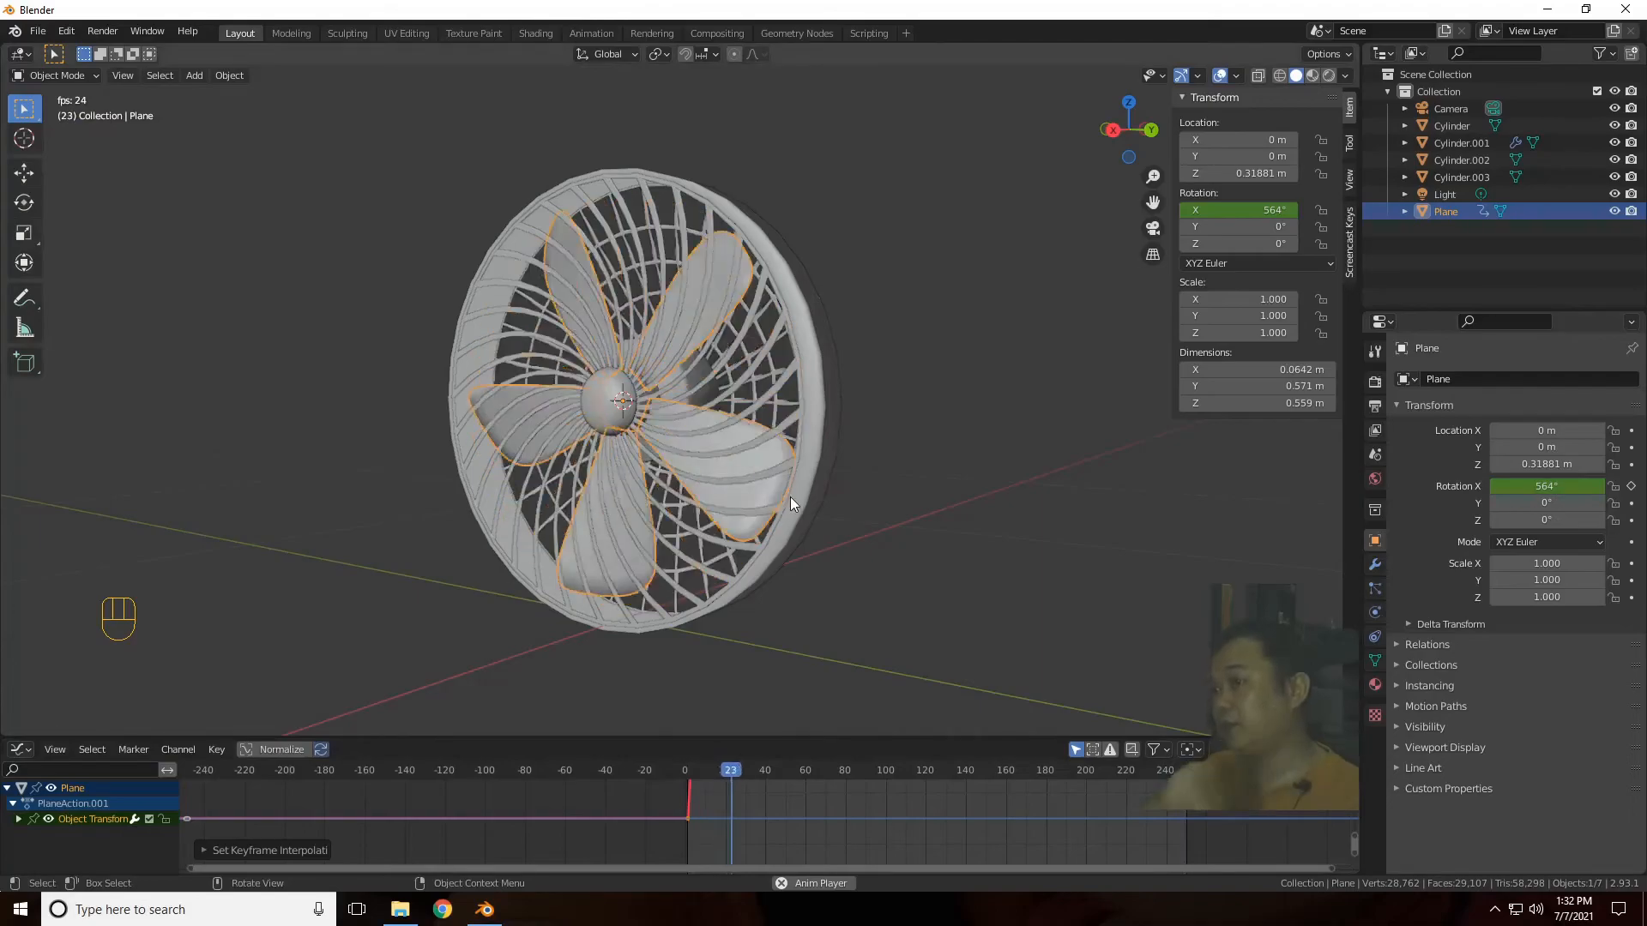
Step: Watch the spinning fan from a slightly different angle with the blades deselected in Object Mode
left_click_drag(1115, 134, 1348, 140)
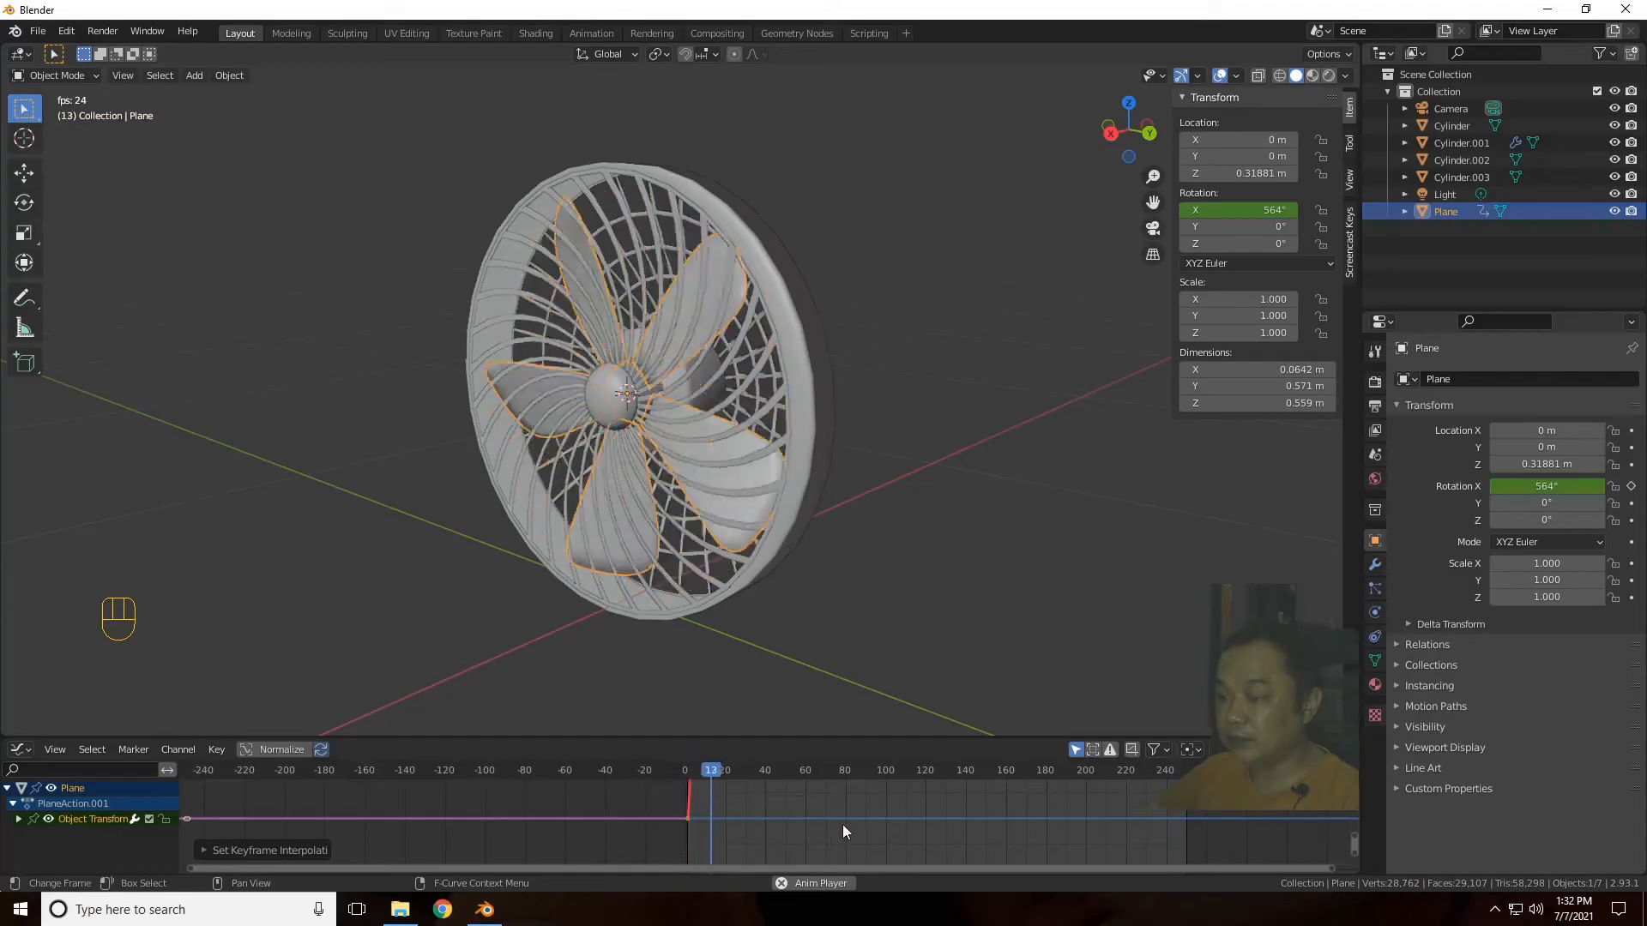
left_click(990, 547)
key("Tab")
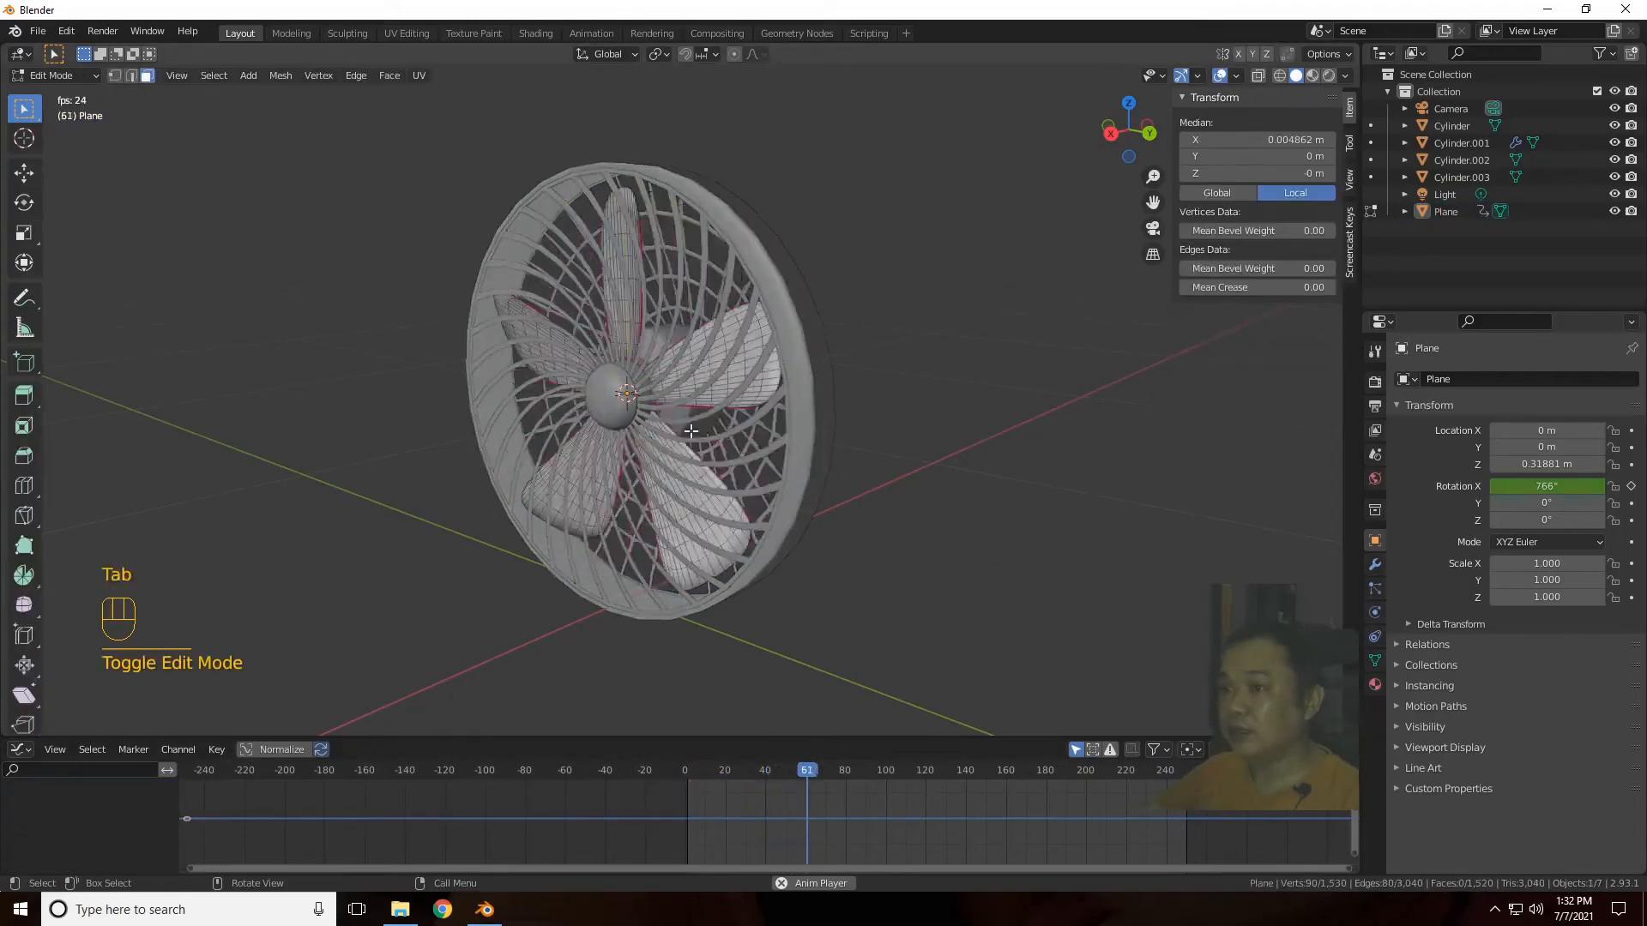
key("Tab")
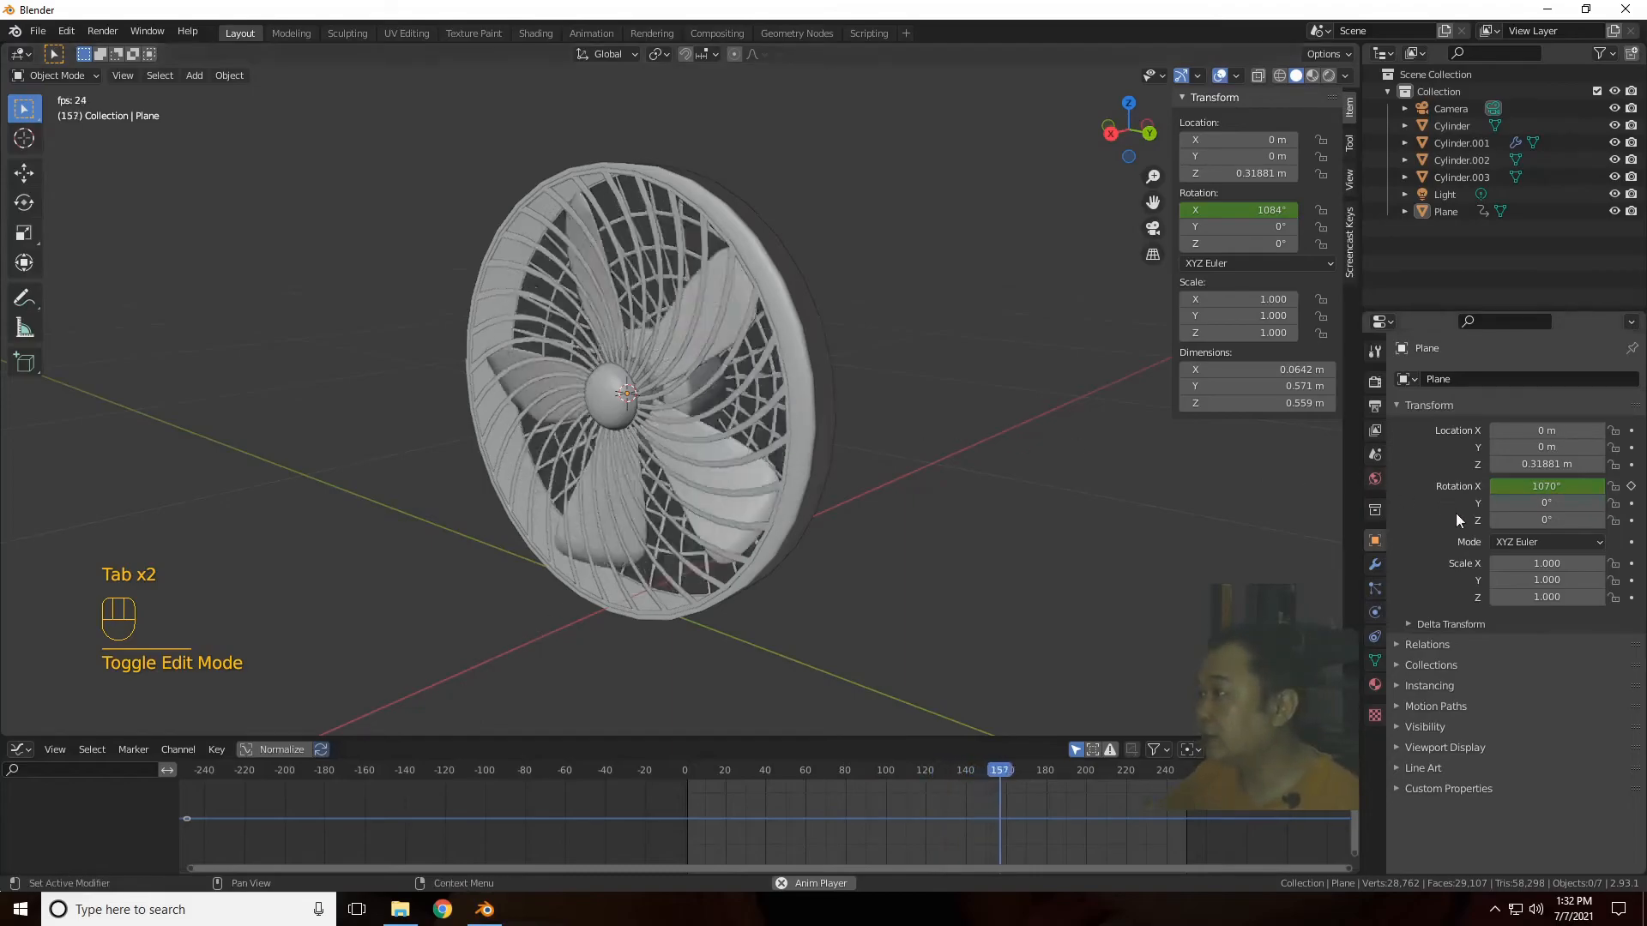
Step: With the front grille selected, switch the Graph Editor area back to the Timeline, stop playback and return to frame 1
left_click(738, 353)
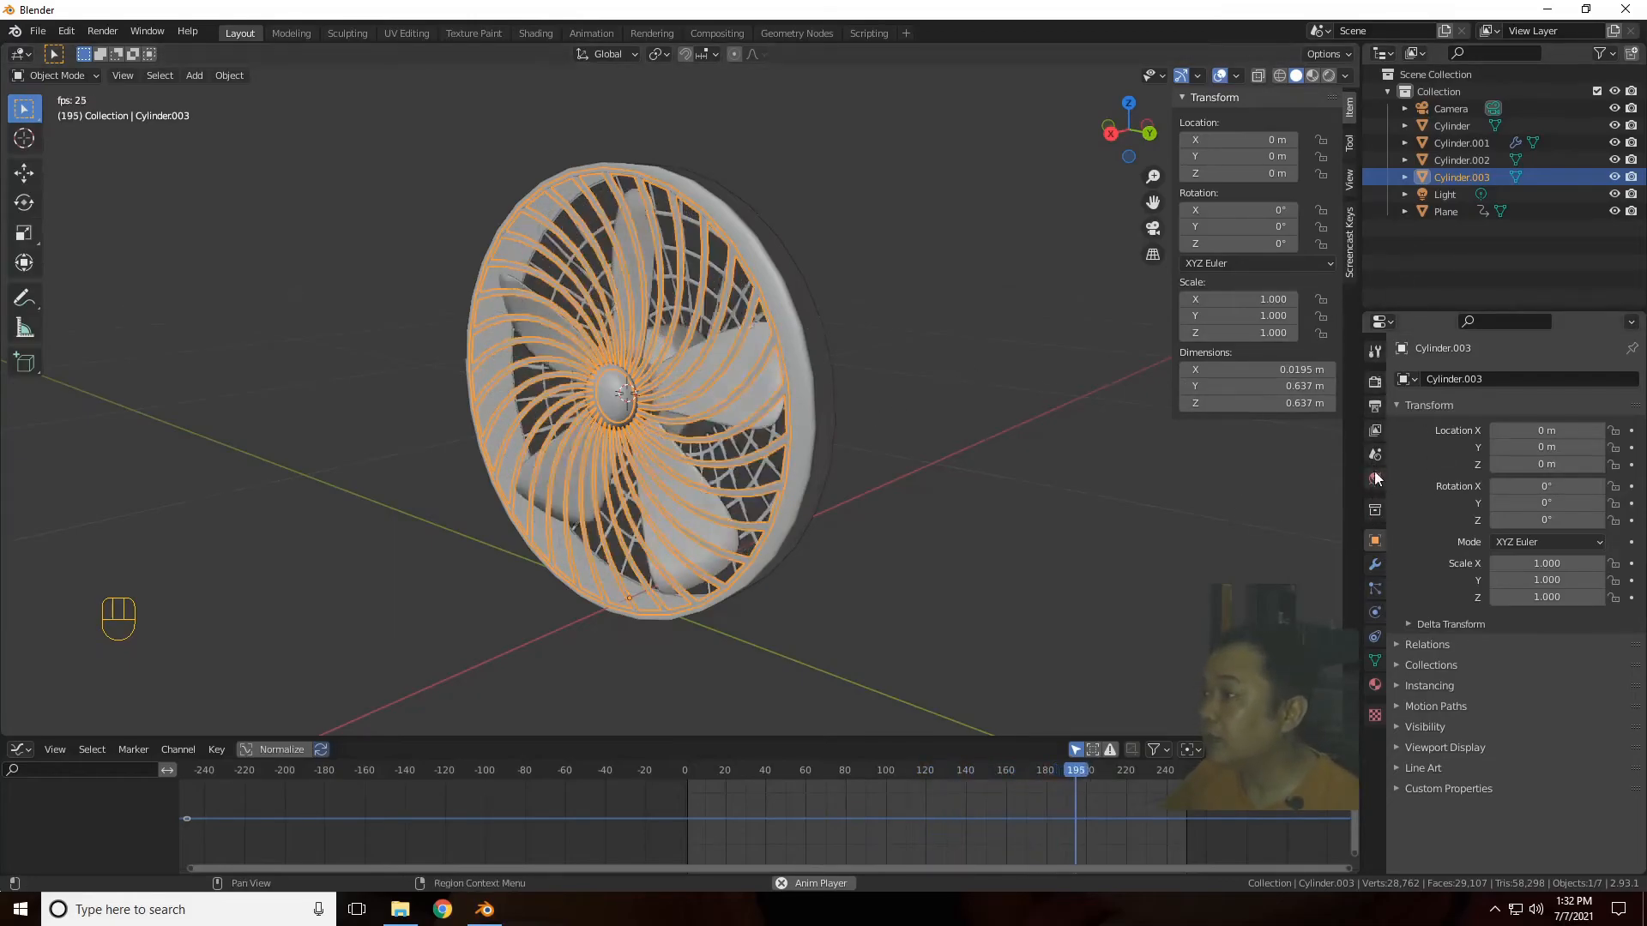
scroll(965, 477, "up", 2)
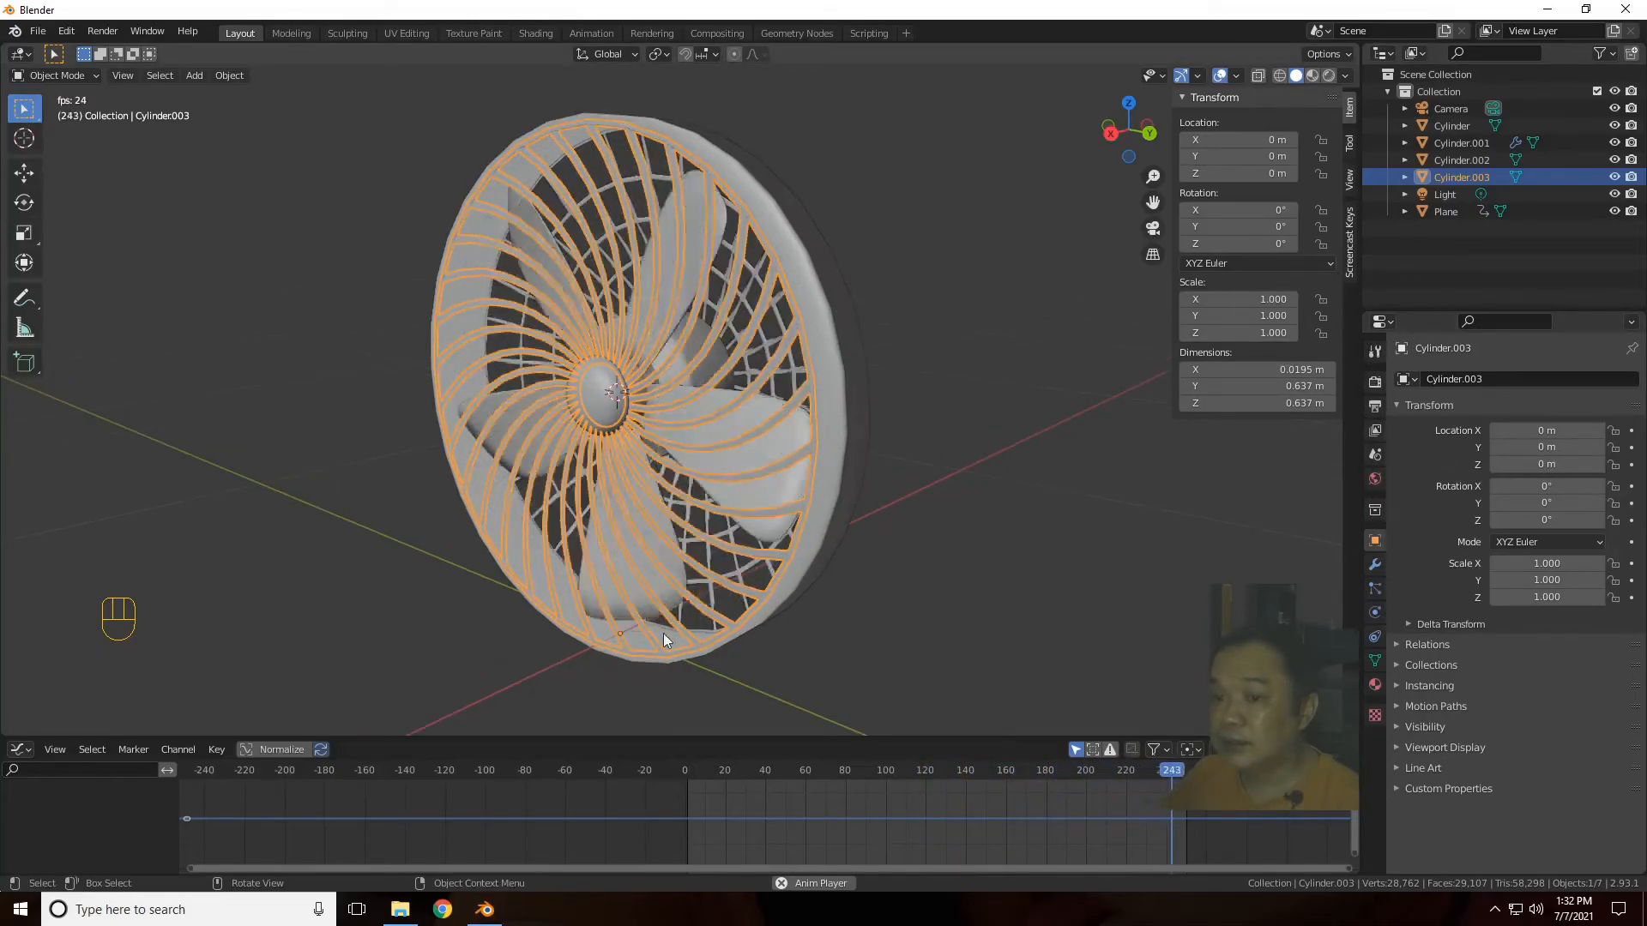
left_click(19, 749)
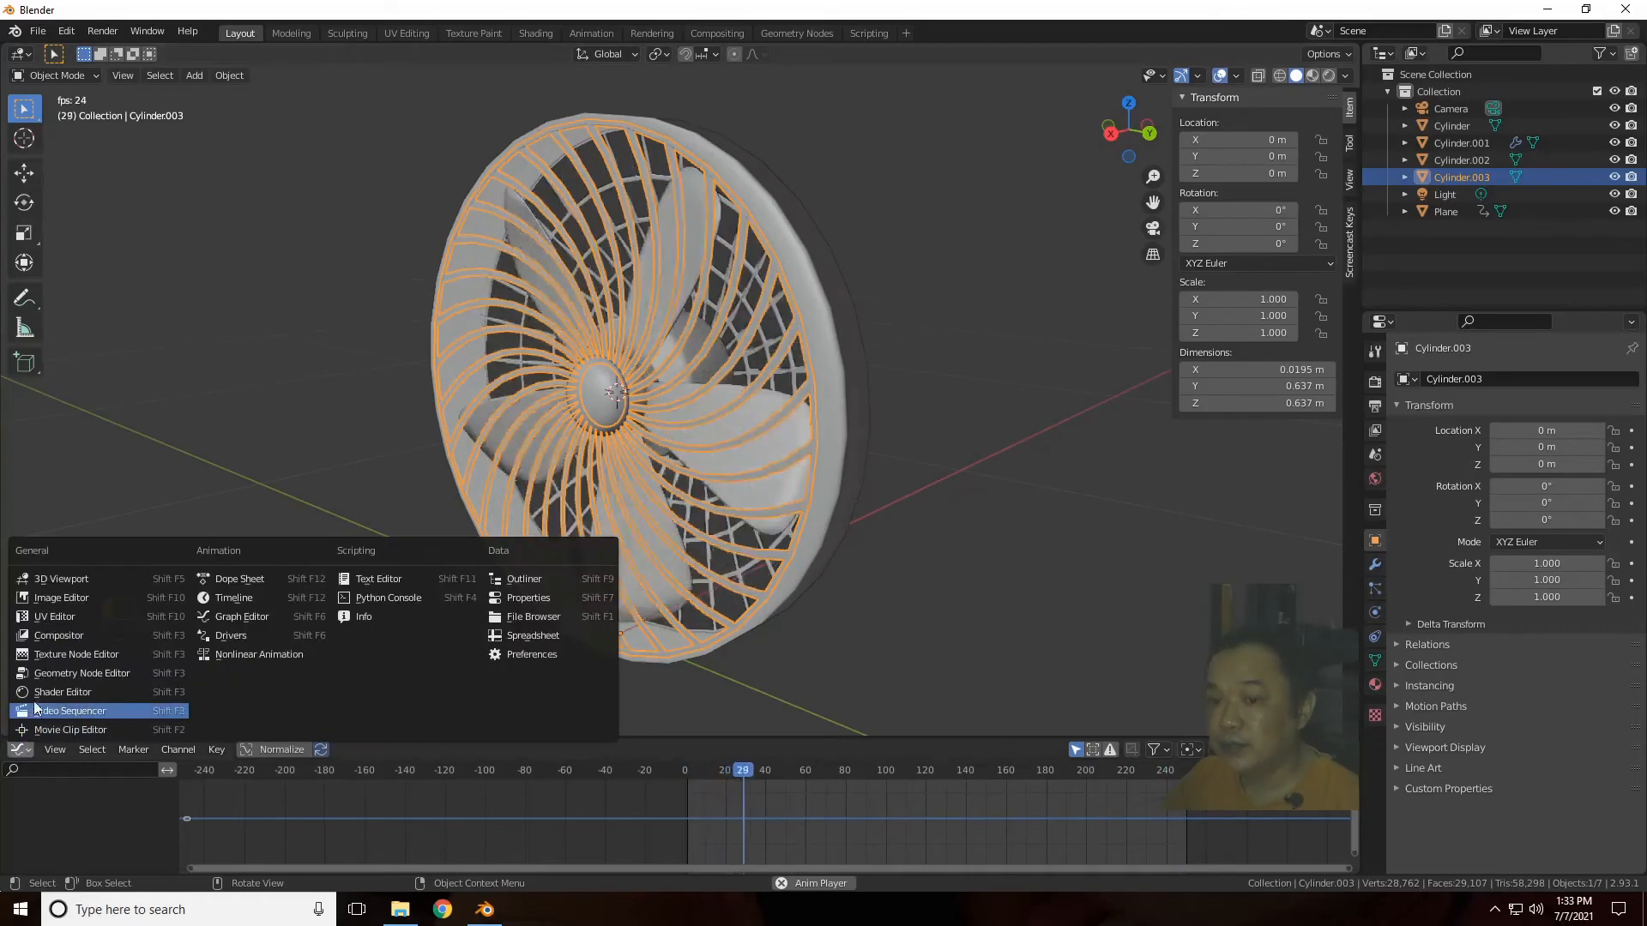
left_click(245, 596)
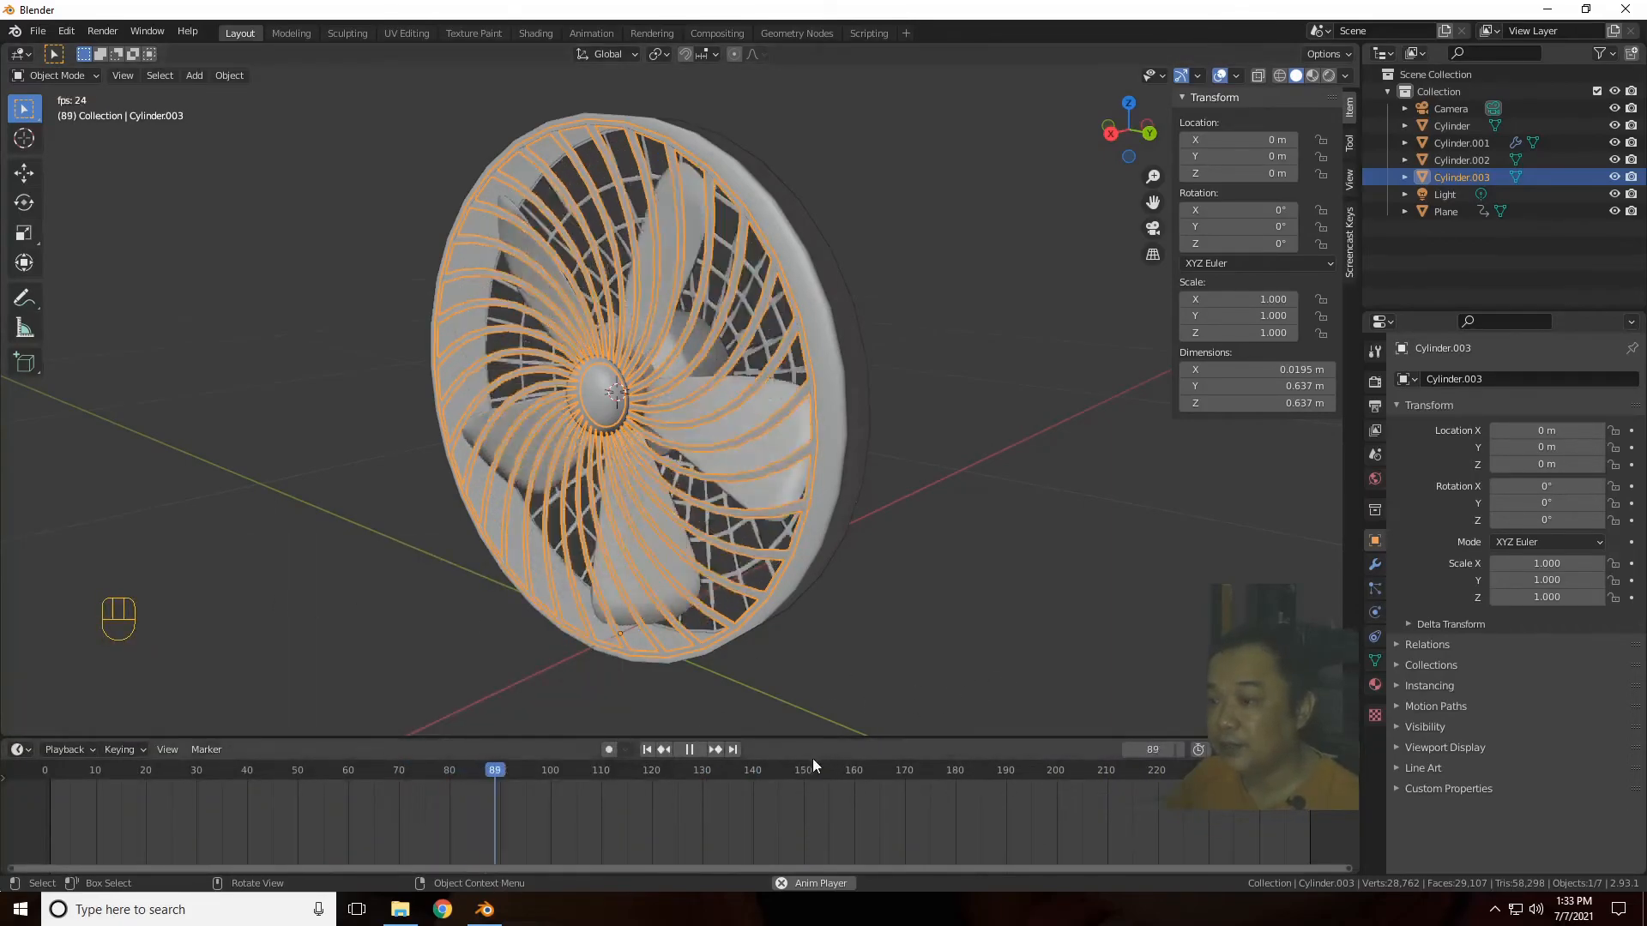
left_click(691, 749)
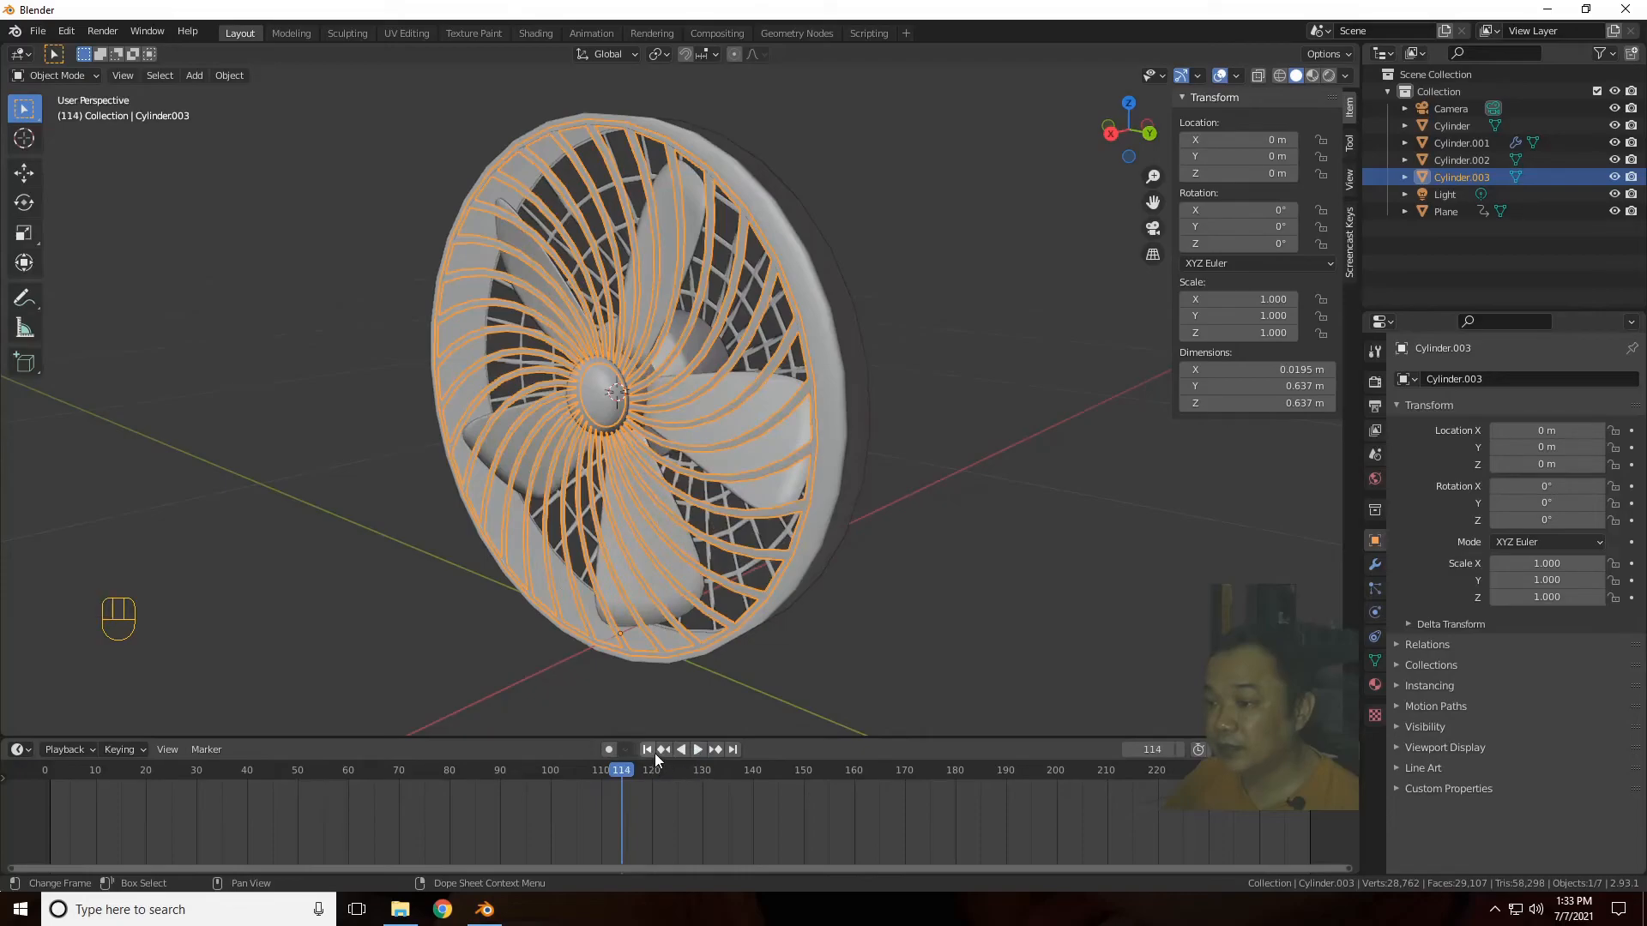
left_click(648, 750)
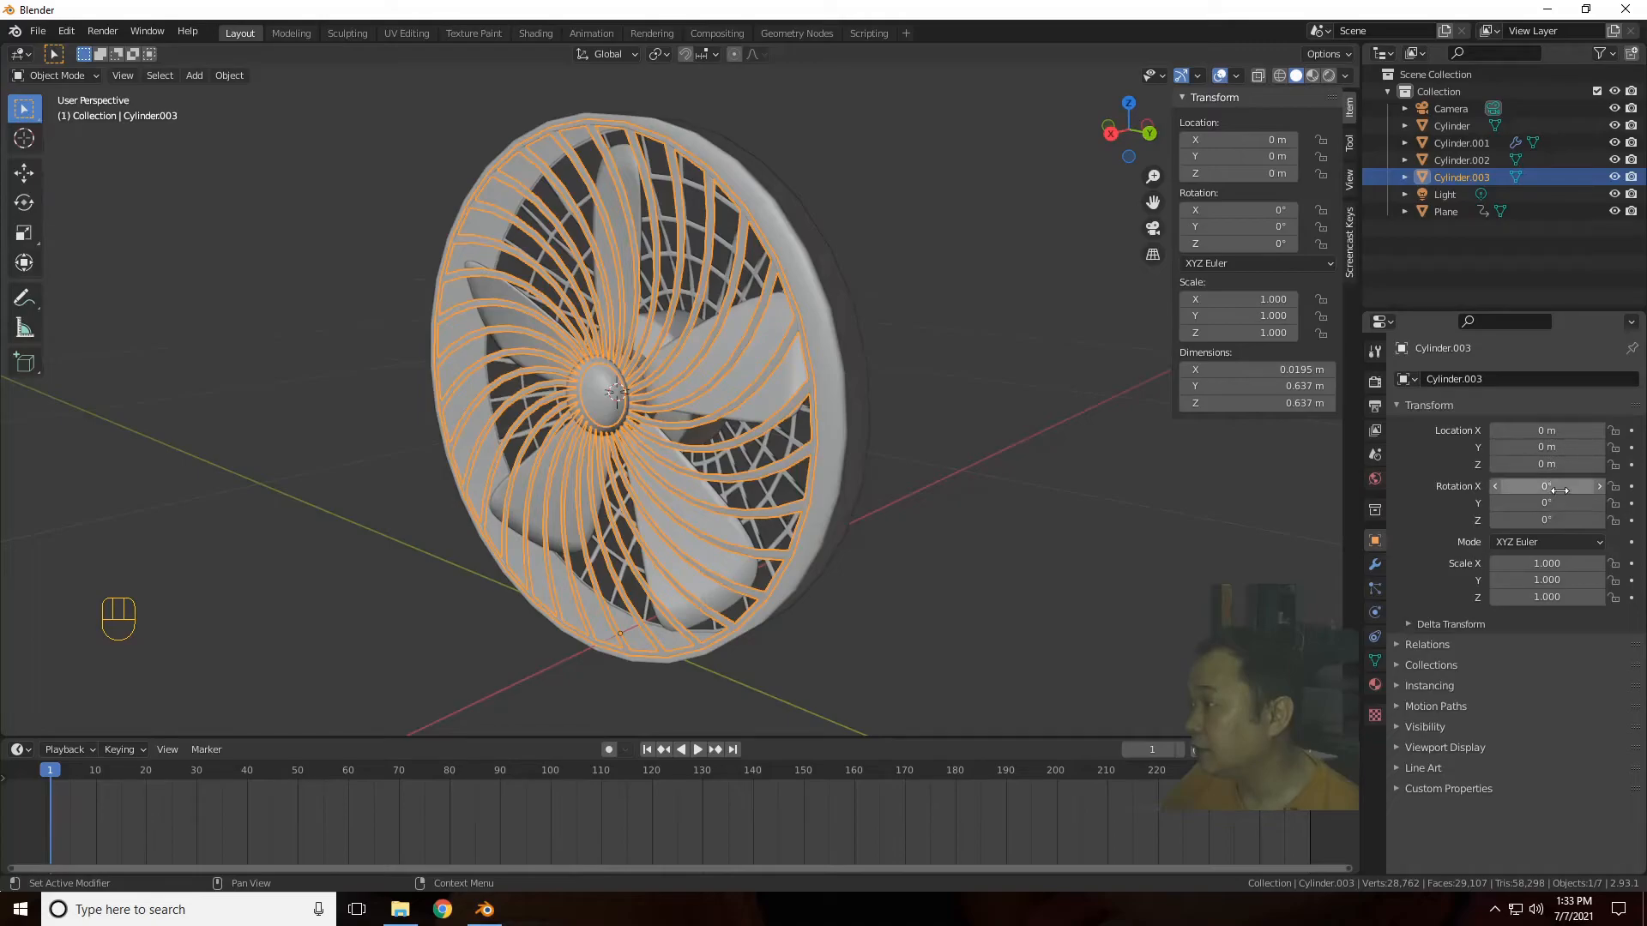
Step: Try rotating the front grille about the X axis and reset its X rotation to 0°
mouse_move(1559, 490)
left_mouse_down()
mouse_move(1577, 489)
mouse_move(1501, 490)
mouse_move(1559, 490)
left_mouse_up()
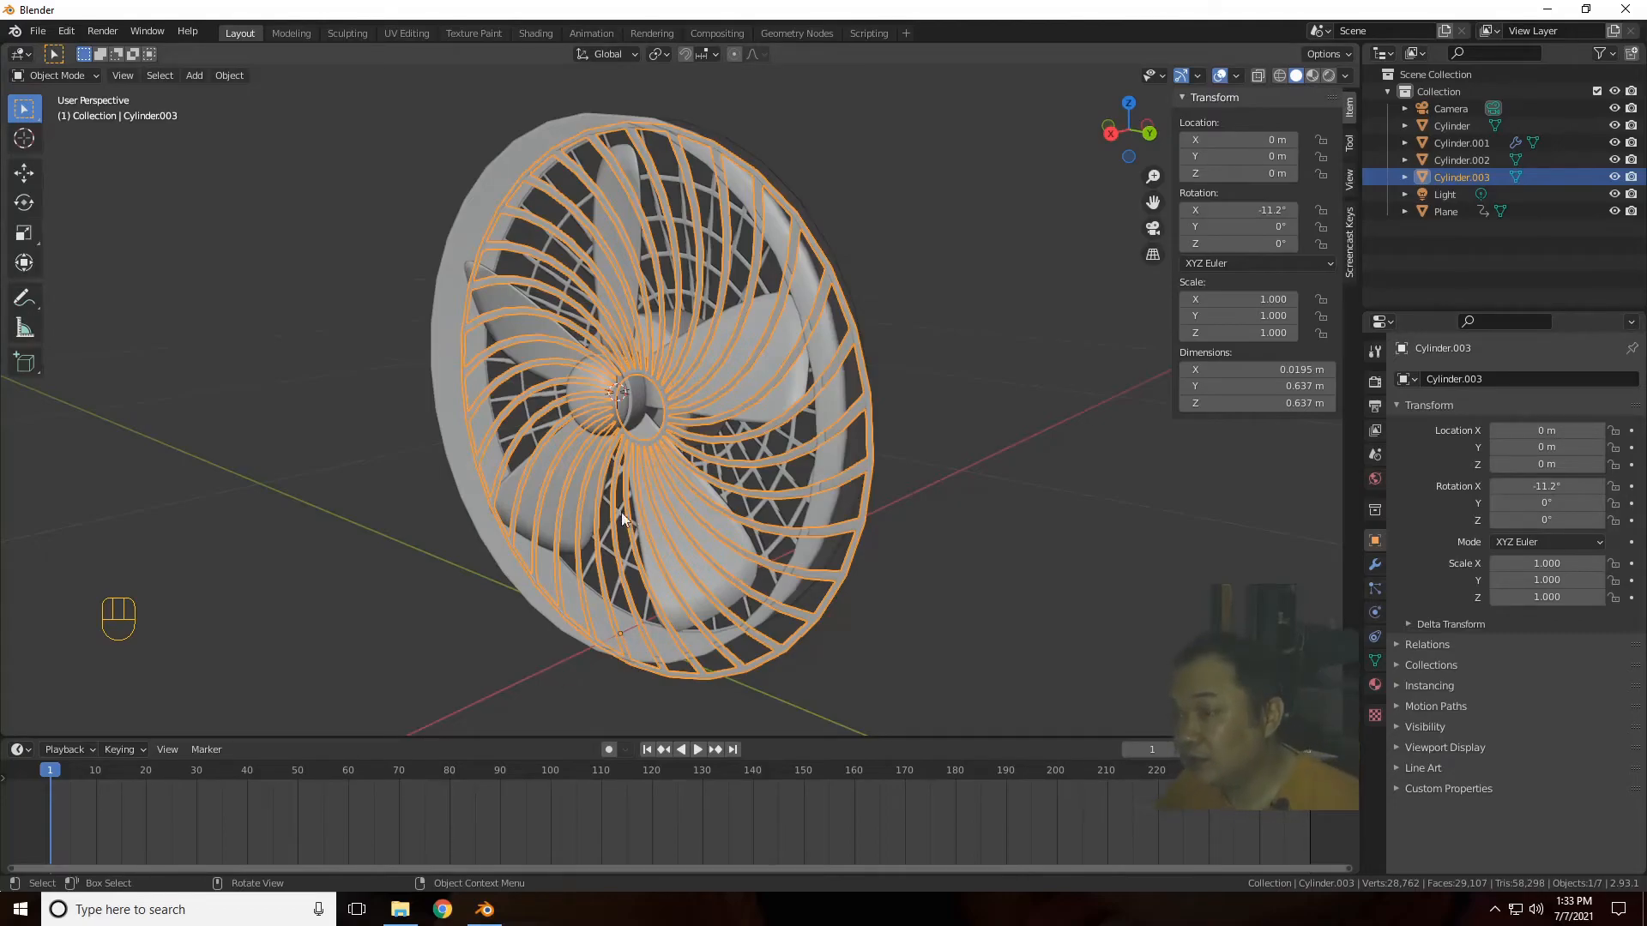
mouse_move(1547, 485)
left_mouse_down()
mouse_move(1604, 486)
mouse_move(1516, 485)
mouse_move(1578, 486)
mouse_move(1539, 485)
left_mouse_up()
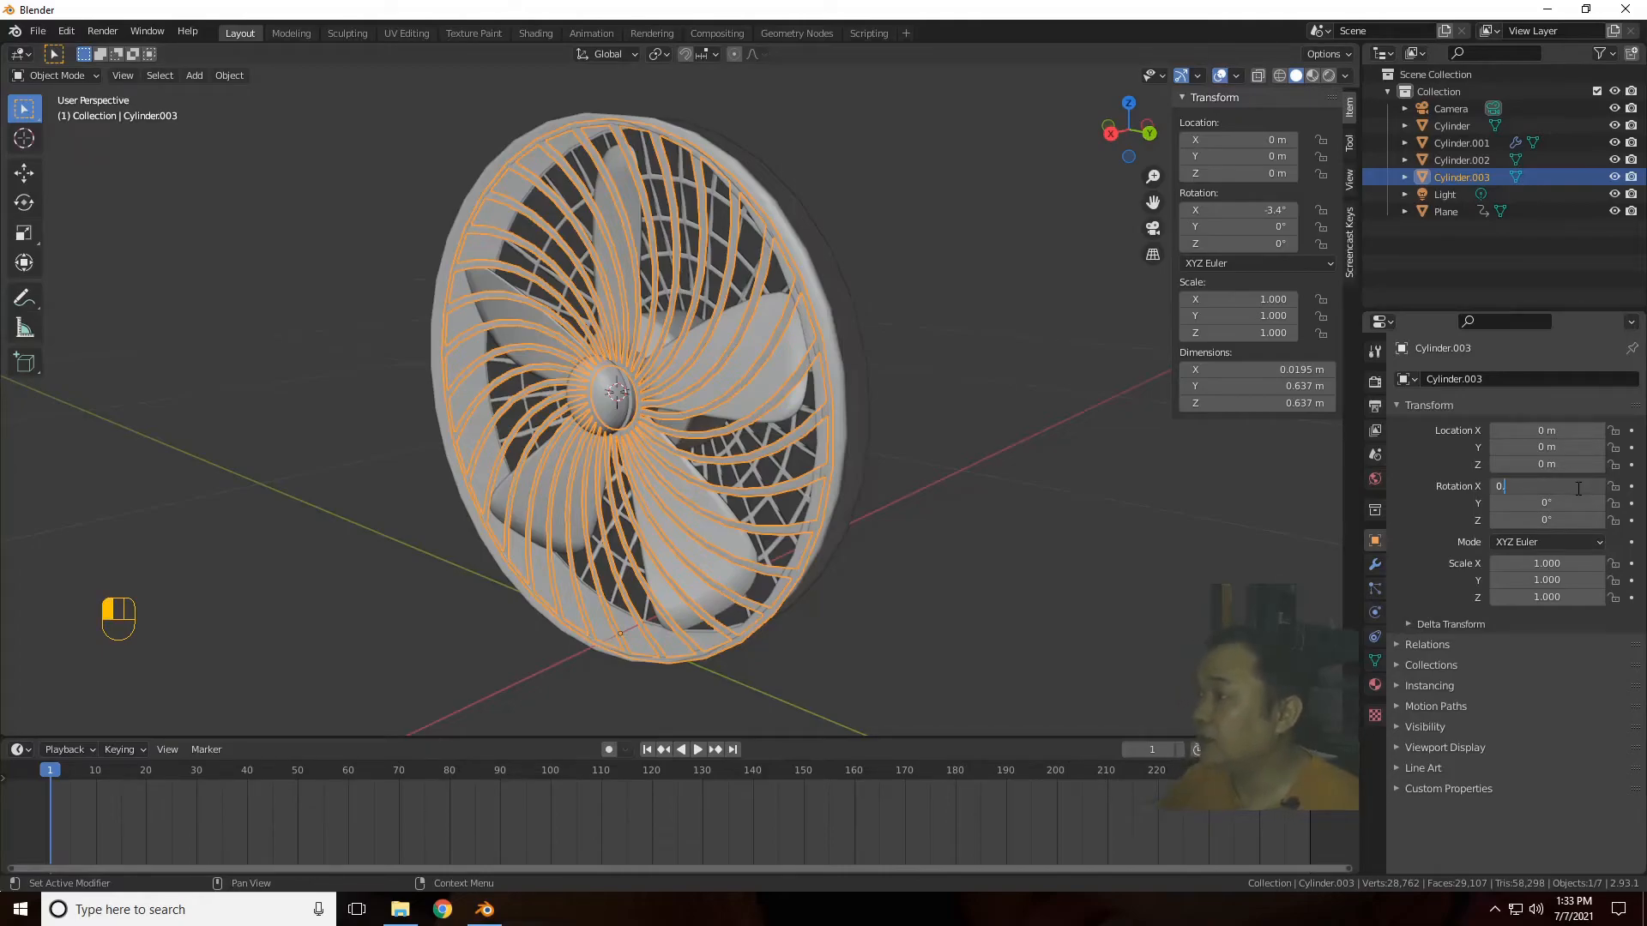
key("Return")
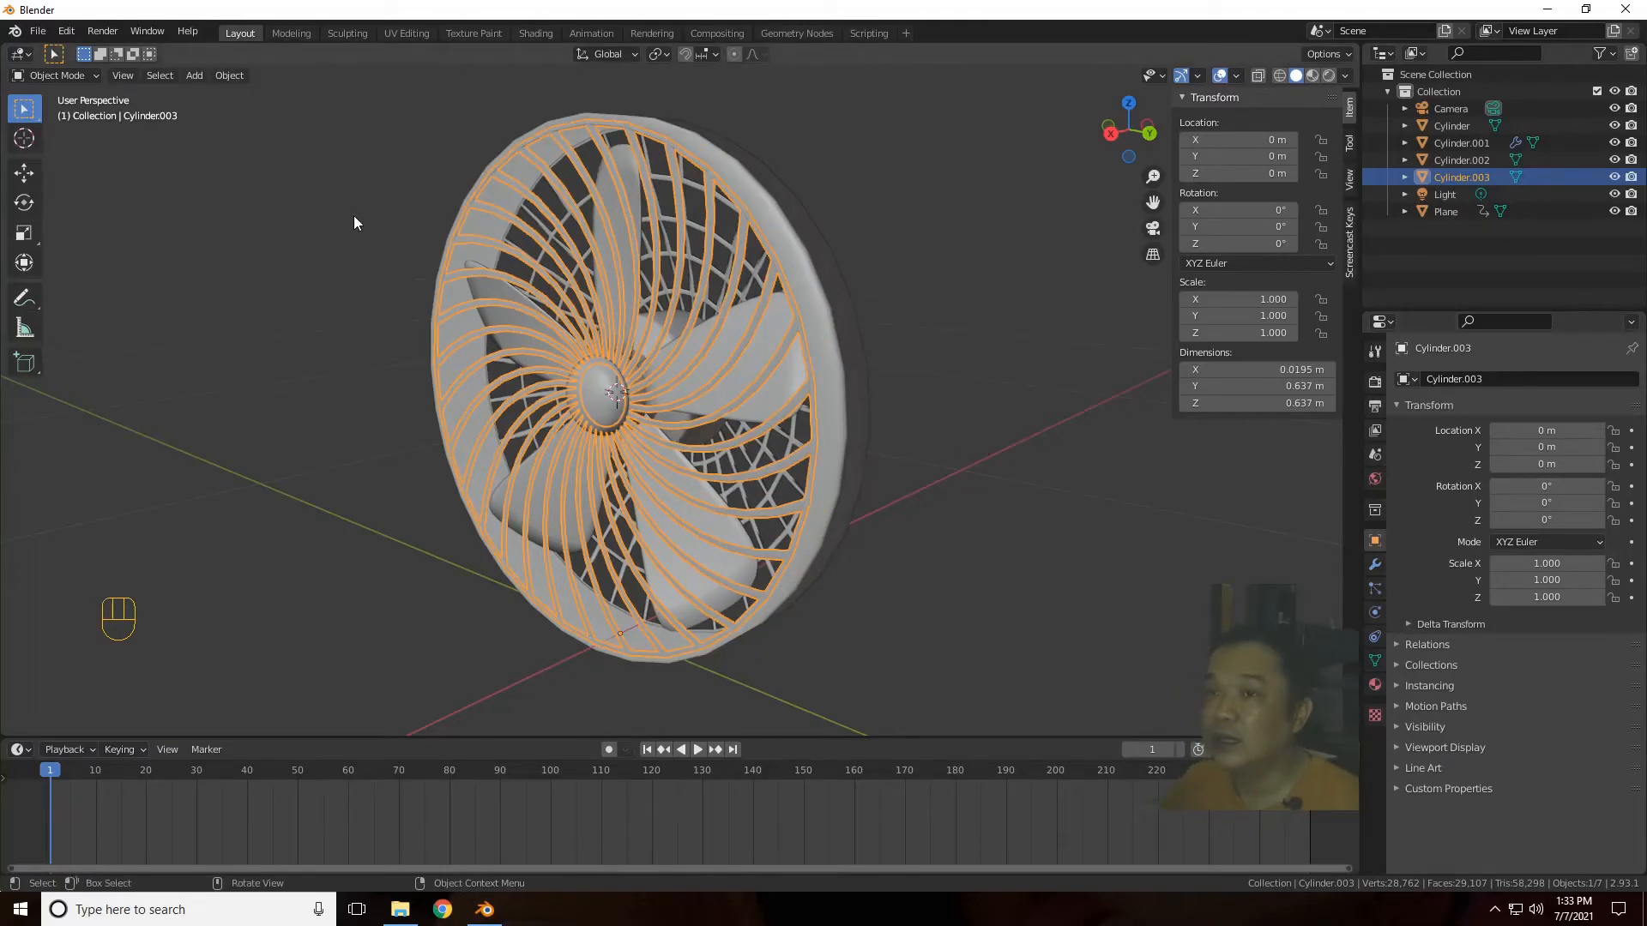
Step: Set the front grille's origin to its center of mass (surface)
left_click(230, 75)
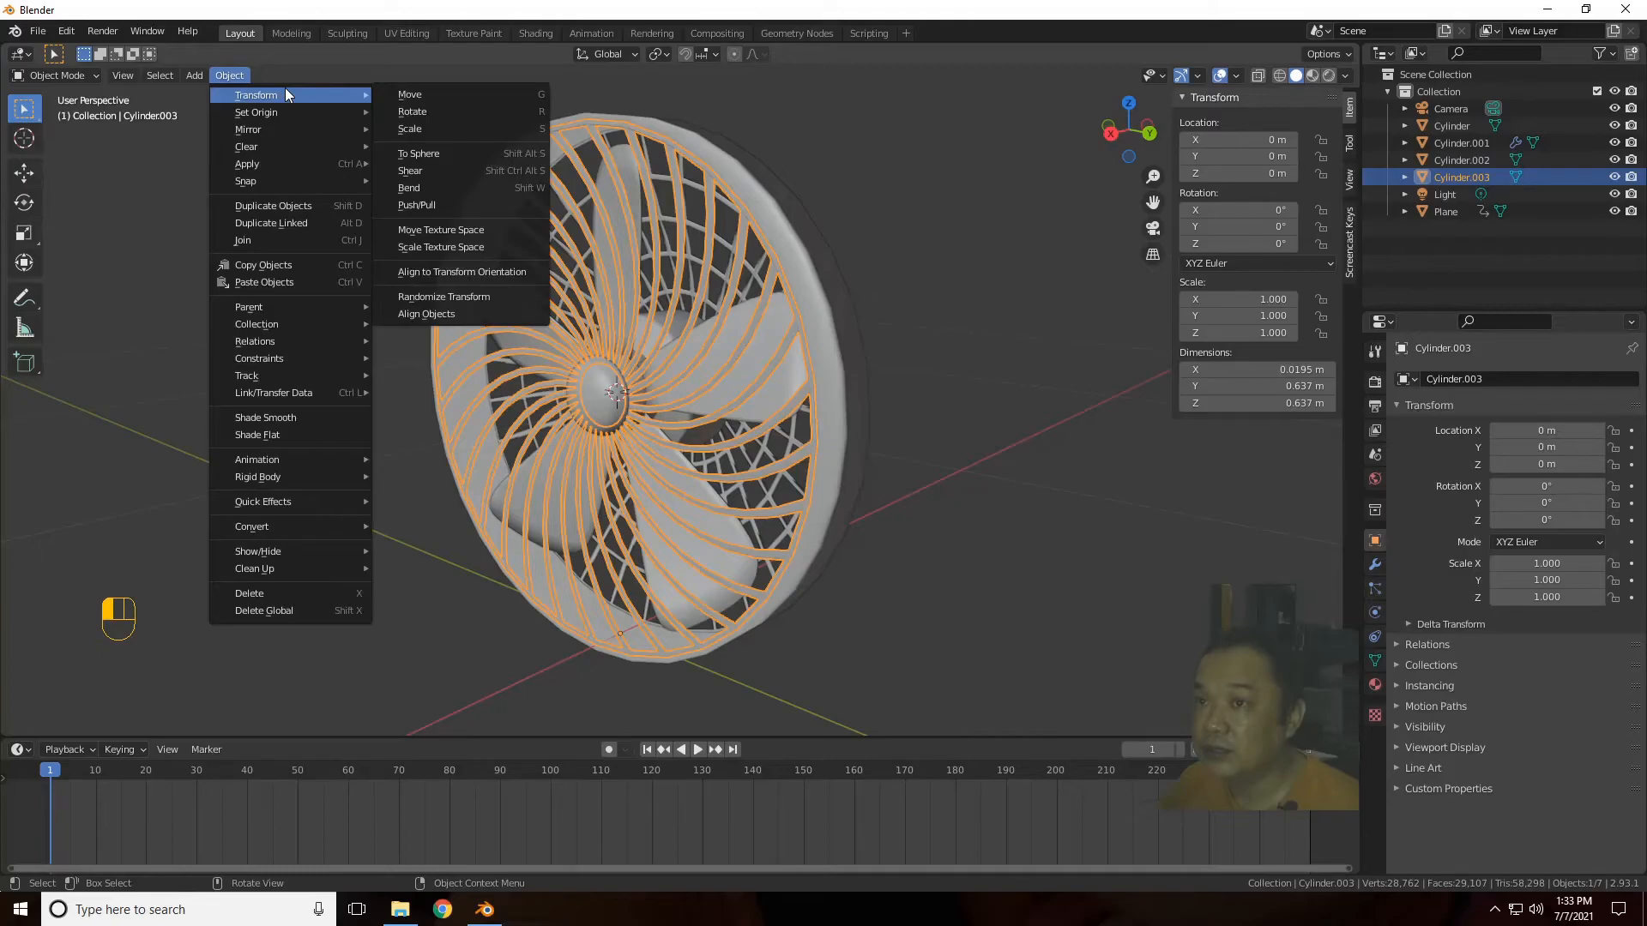
mouse_move(280, 111)
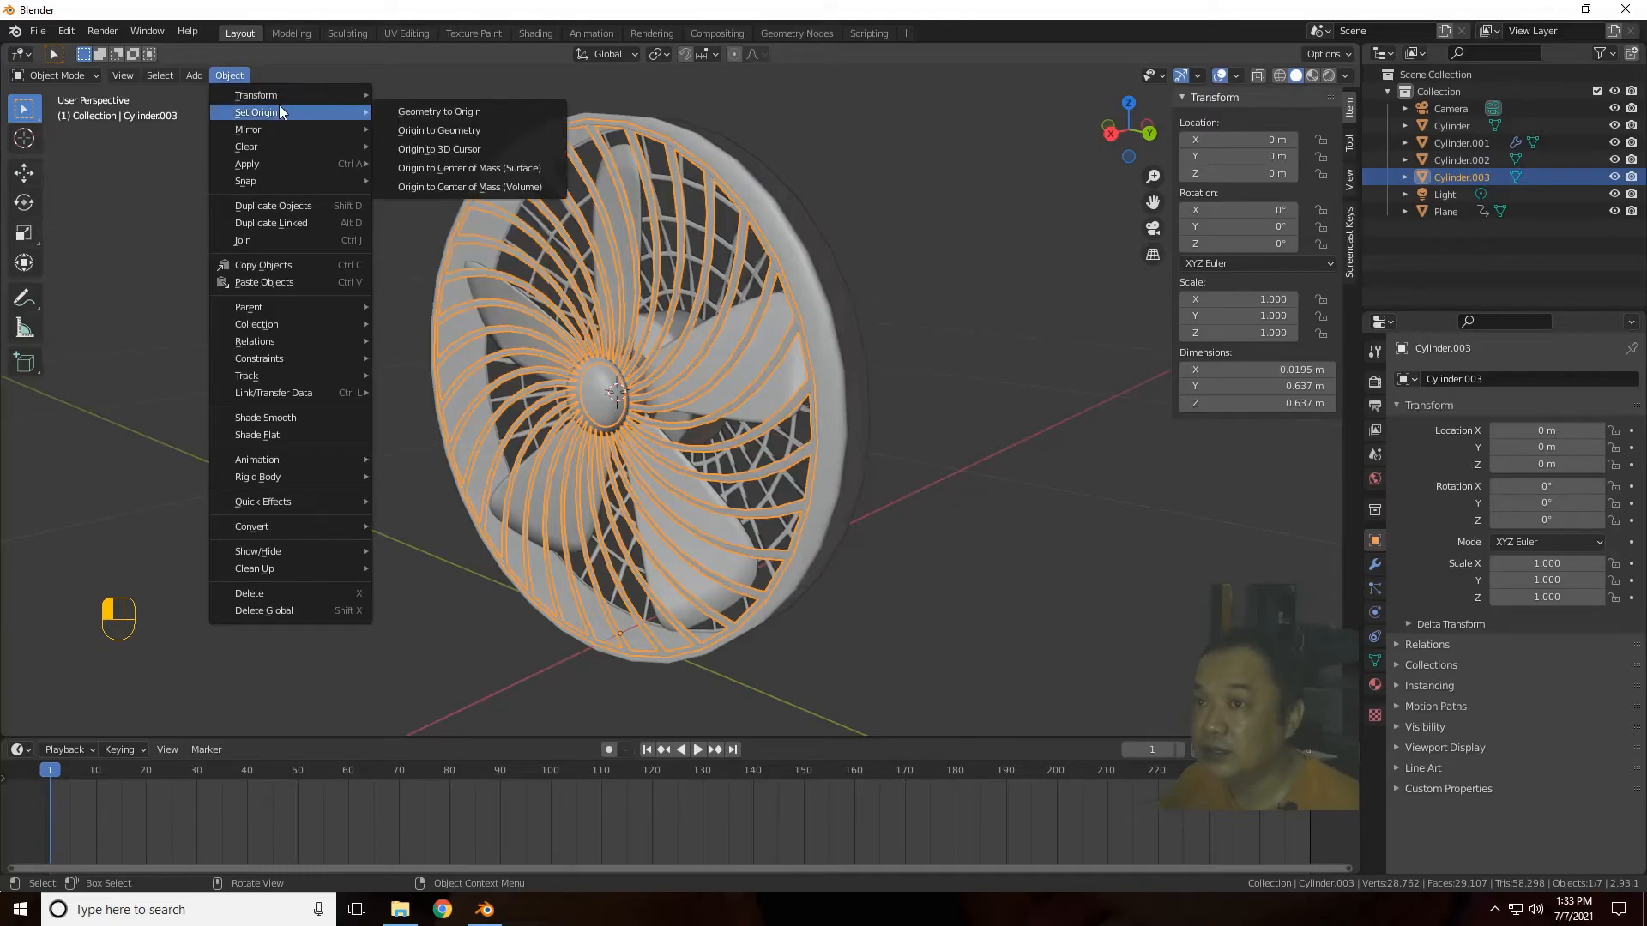
left_click(539, 169)
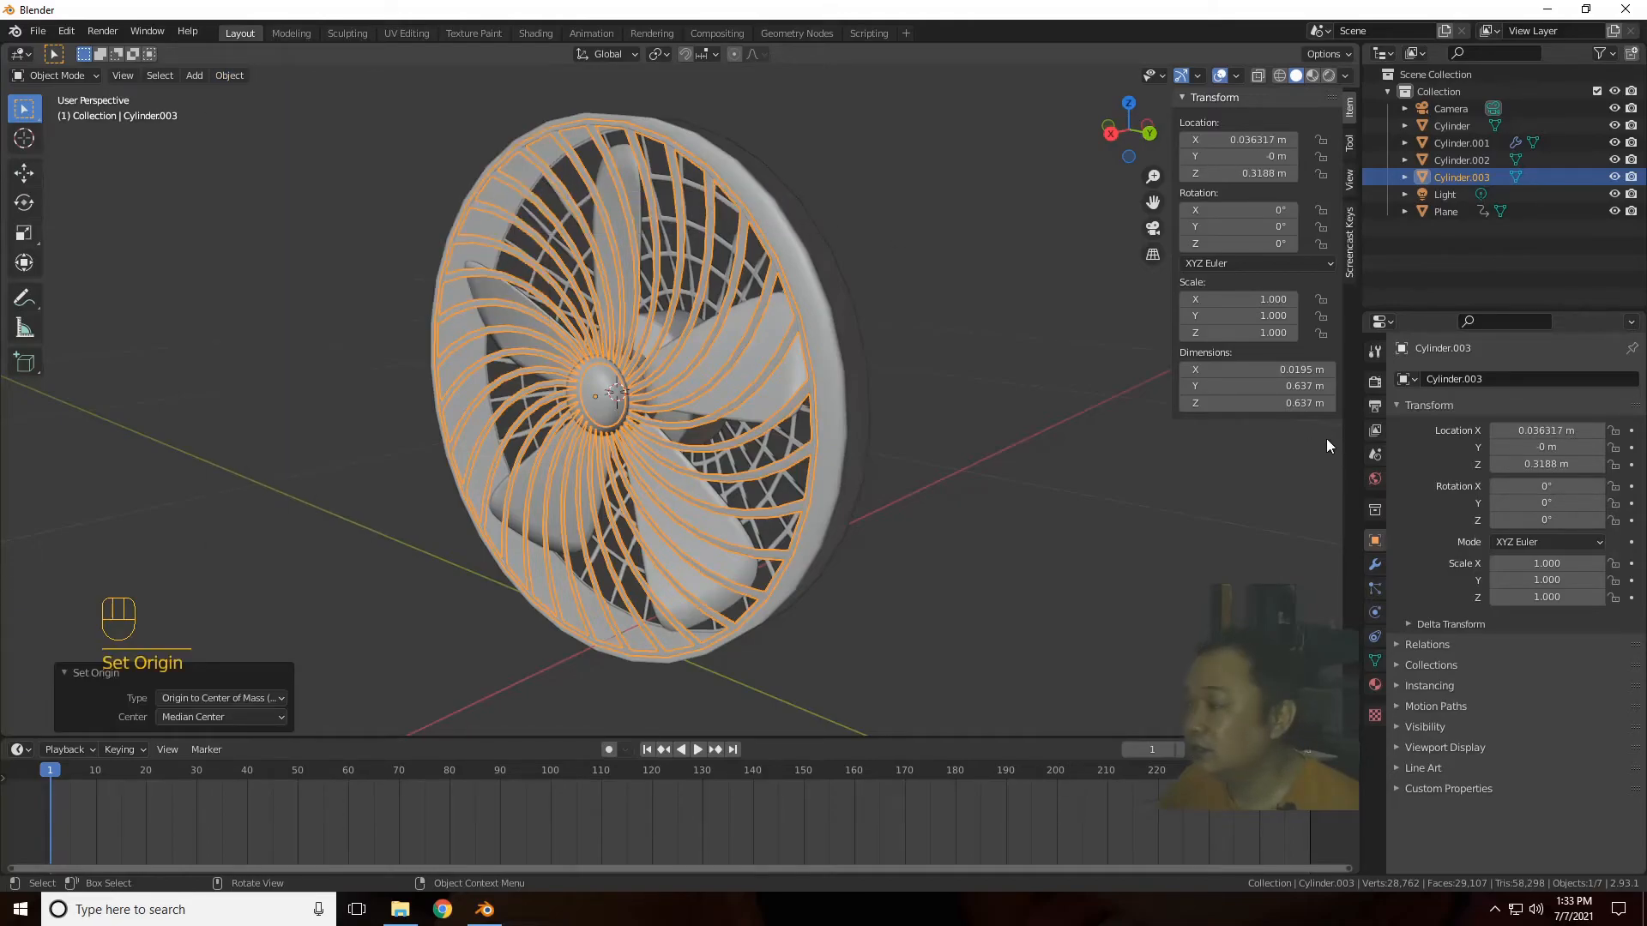
Step: Test the front grille's X rotation around its new origin and reset the value to 0°
mouse_move(1133, 140)
left_mouse_down()
mouse_move(1218, 163)
mouse_move(1250, 149)
mouse_move(1135, 142)
left_mouse_up()
mouse_move(1535, 485)
left_mouse_down()
mouse_move(1562, 484)
mouse_move(1511, 485)
left_mouse_up()
left_click_drag(1547, 486, 1497, 486)
left_click(1569, 482)
type("0")
key("Return")
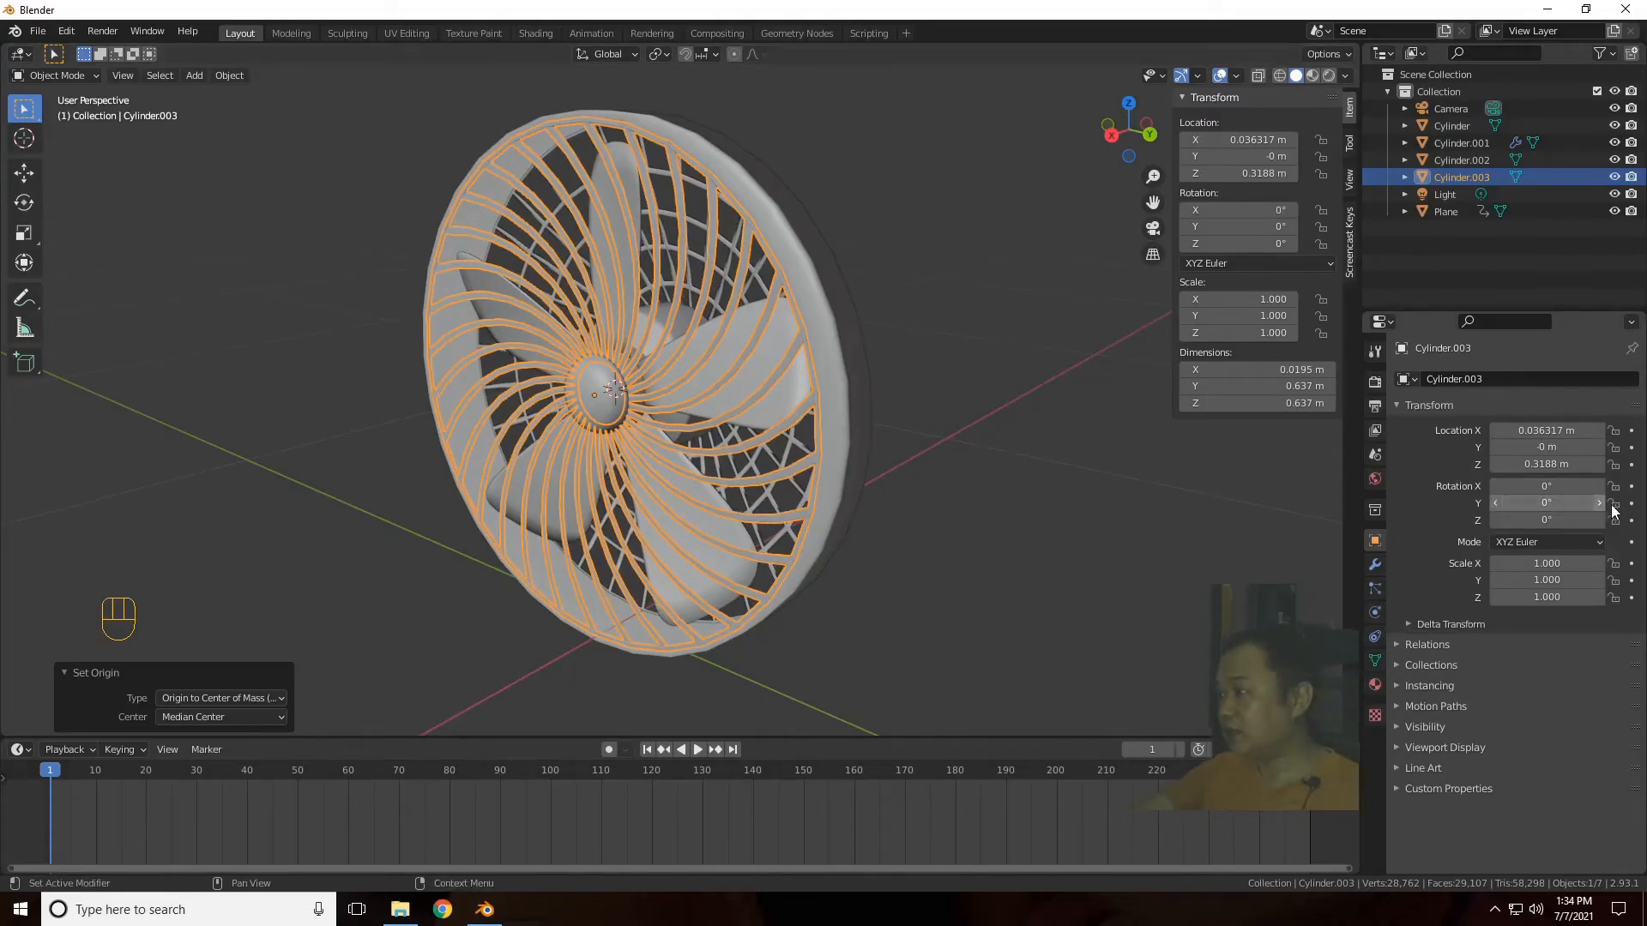
Step: Keyframe the front grille's X rotation at 0° on frame 1 and at -360° on frame 250
left_click(1632, 486)
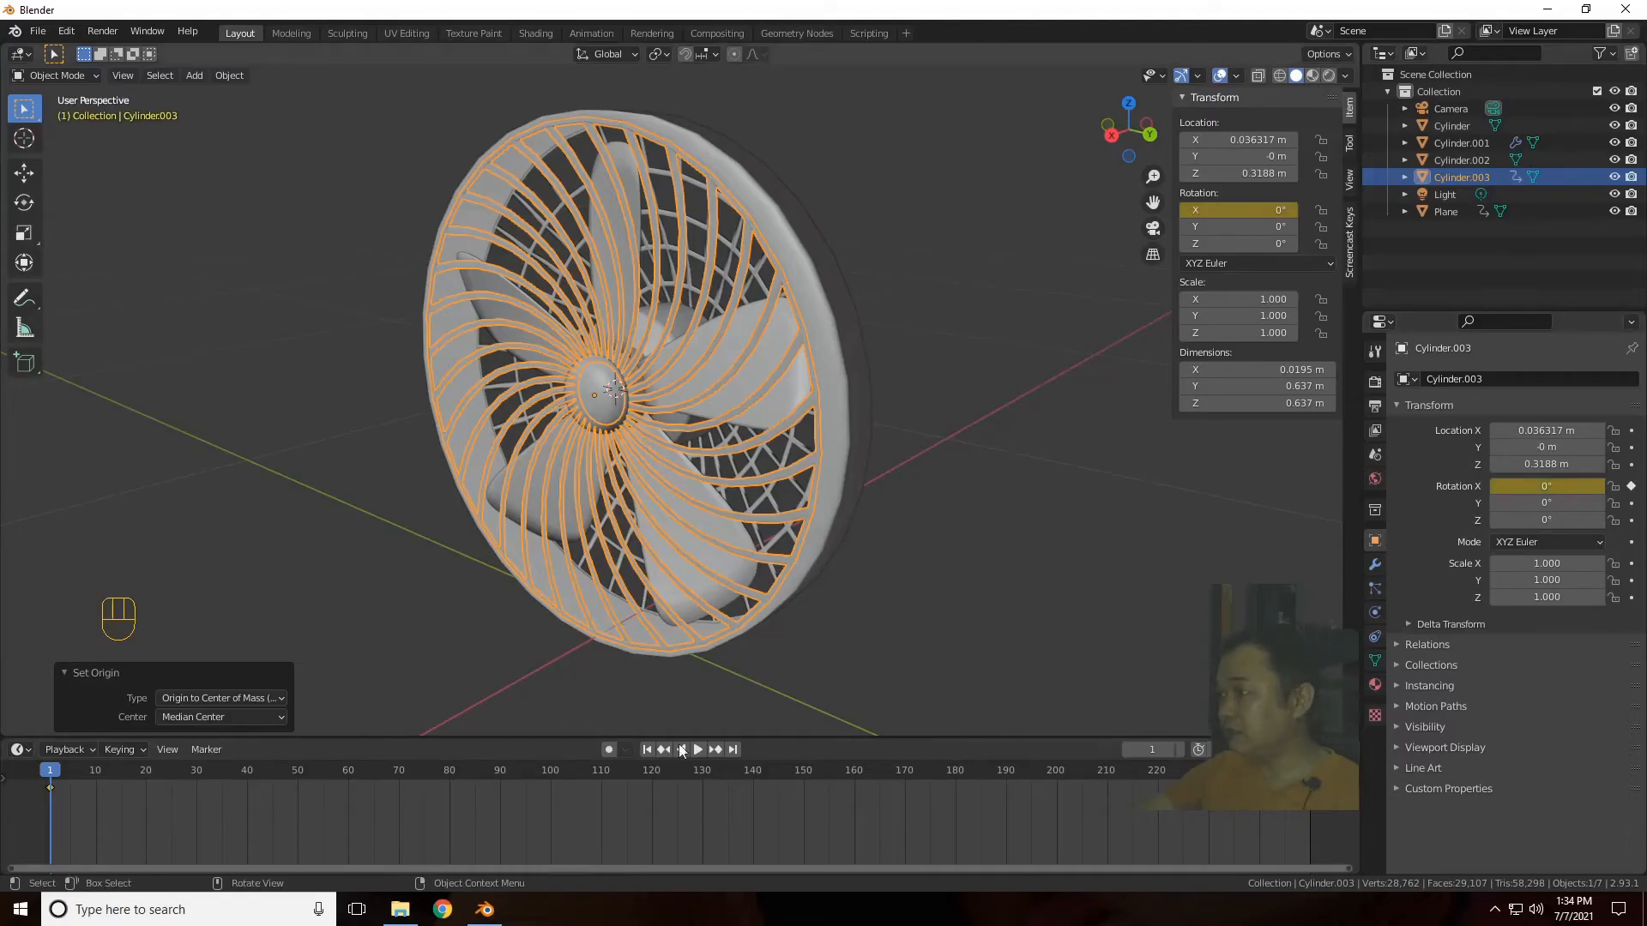
left_click_drag(57, 769, 1314, 811)
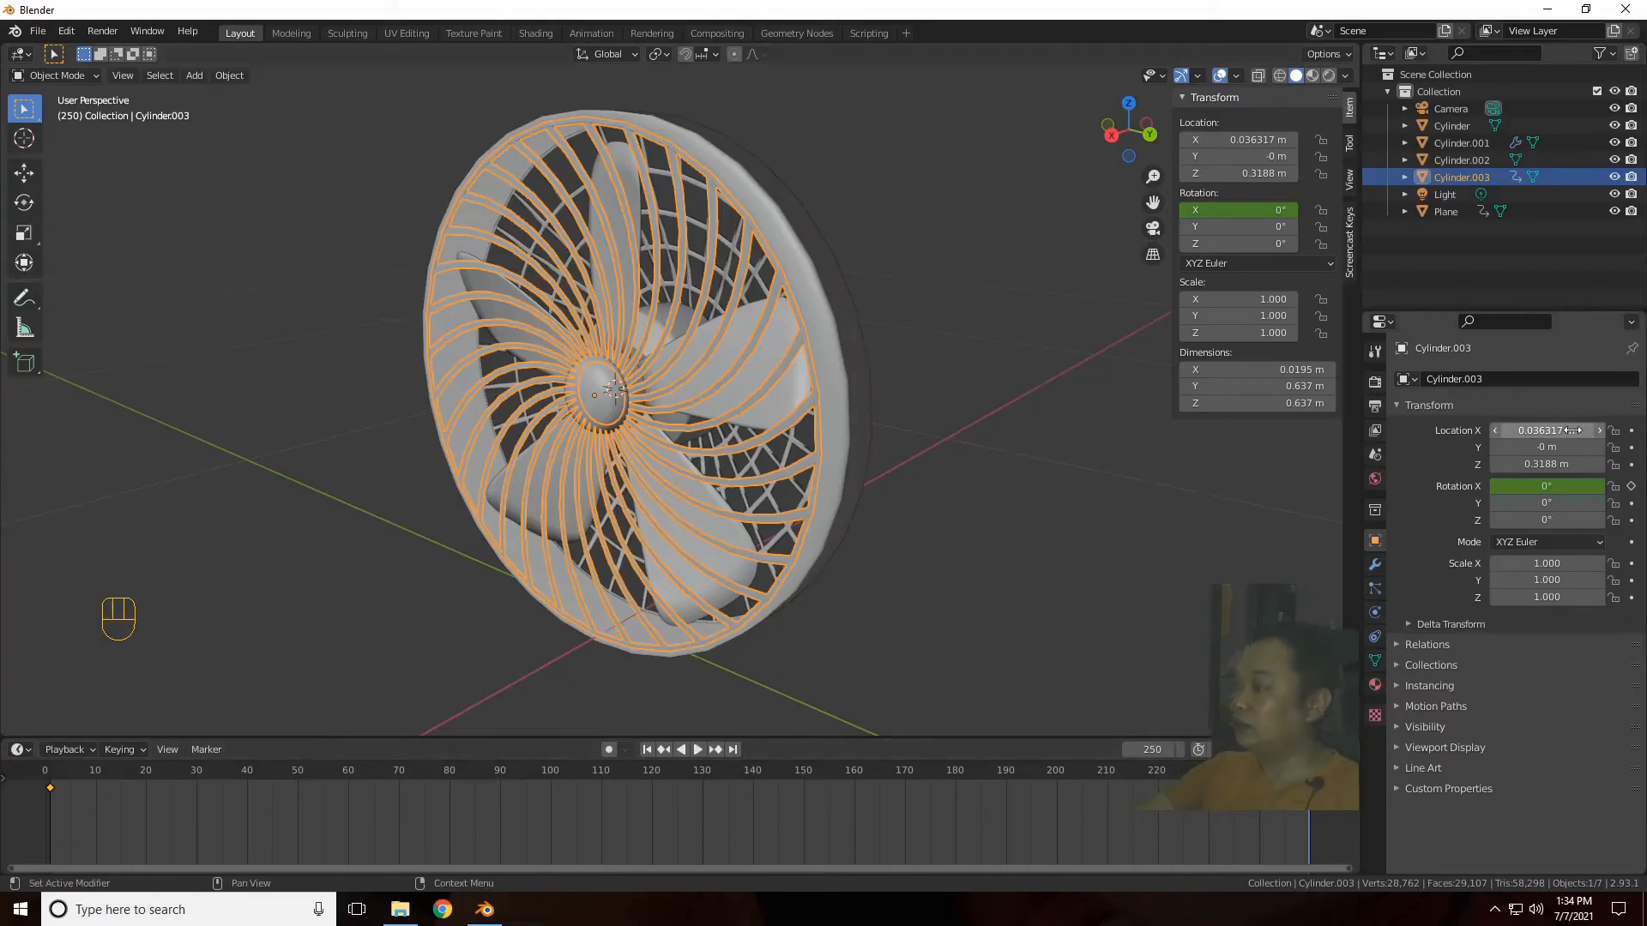
left_click(1563, 486)
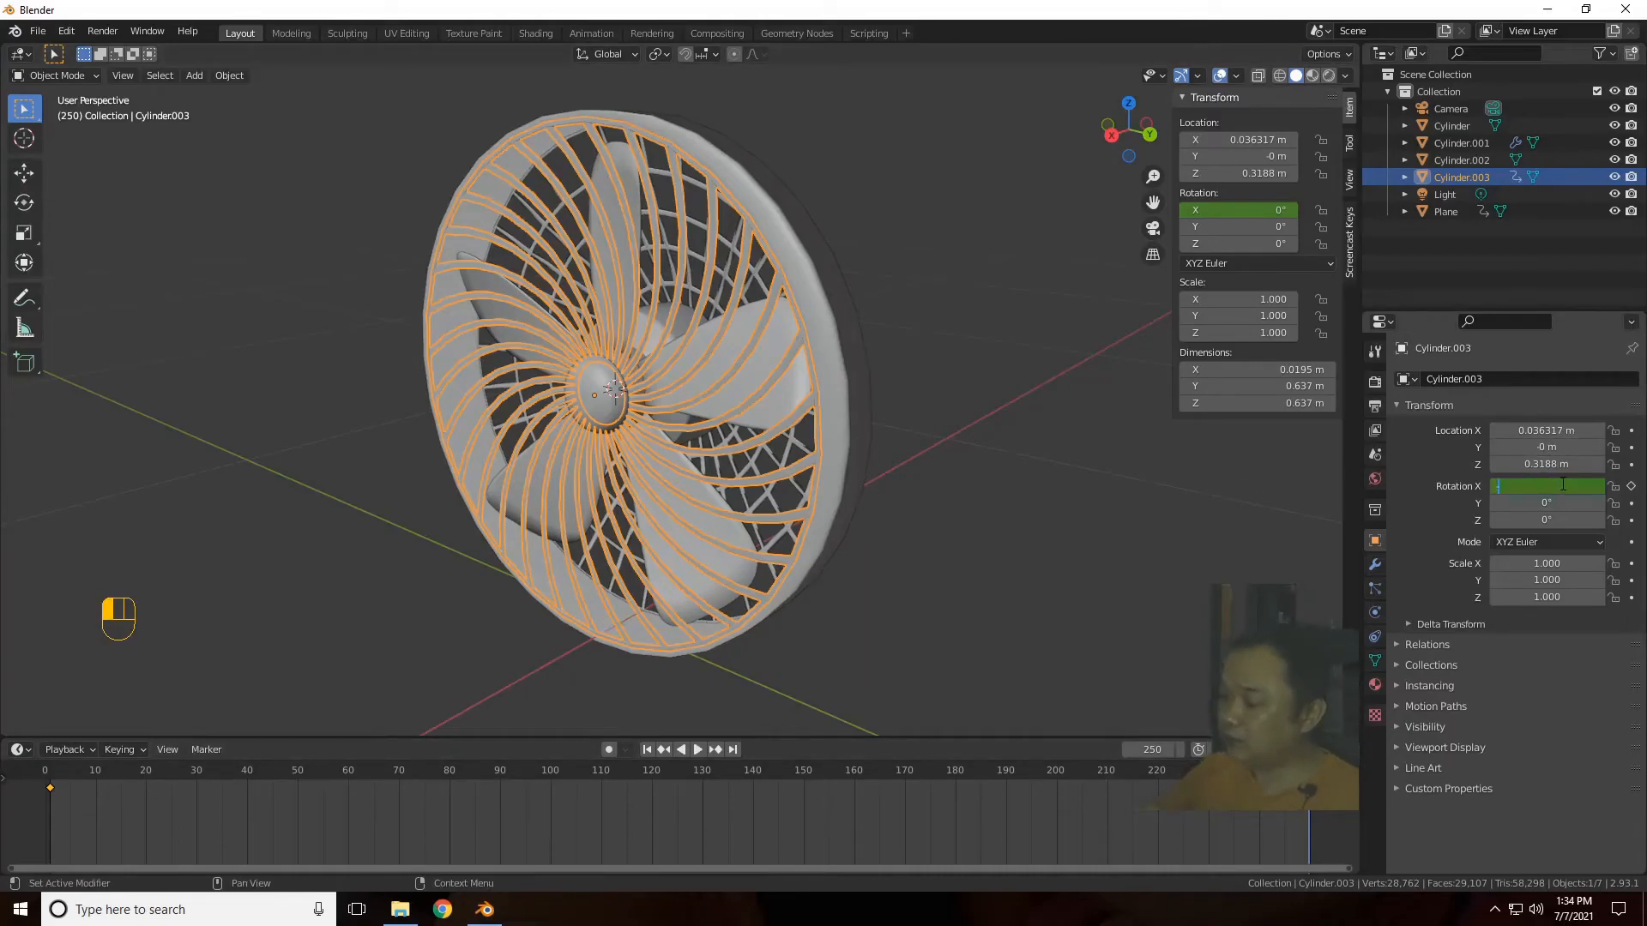
type("-360")
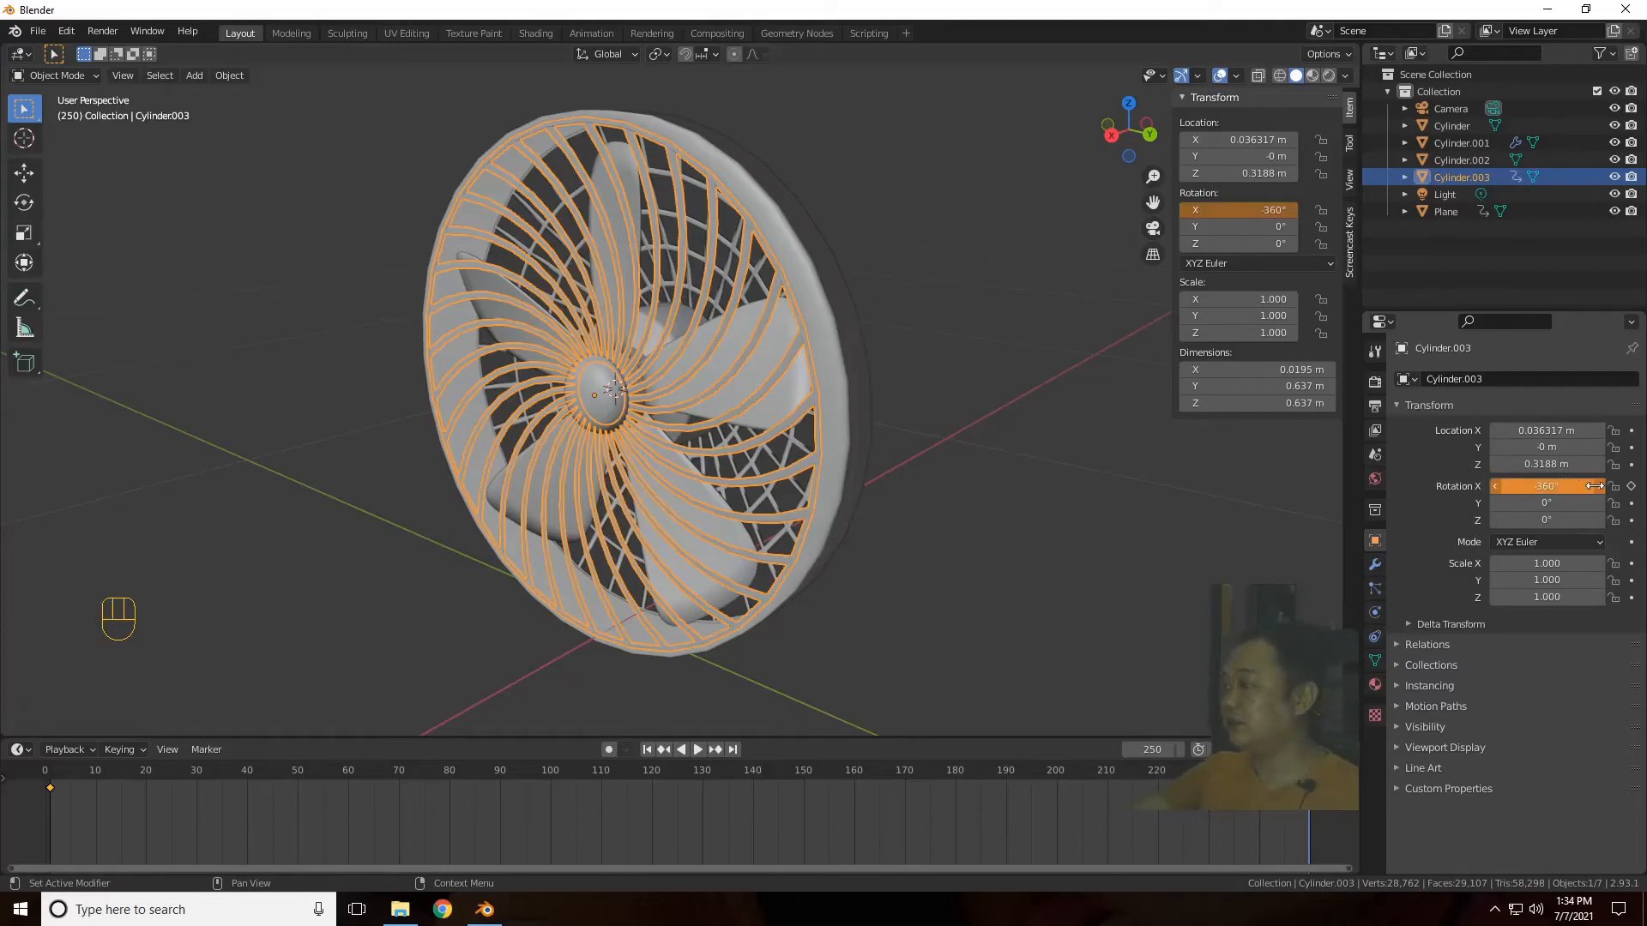
key("Return")
left_click(1632, 487)
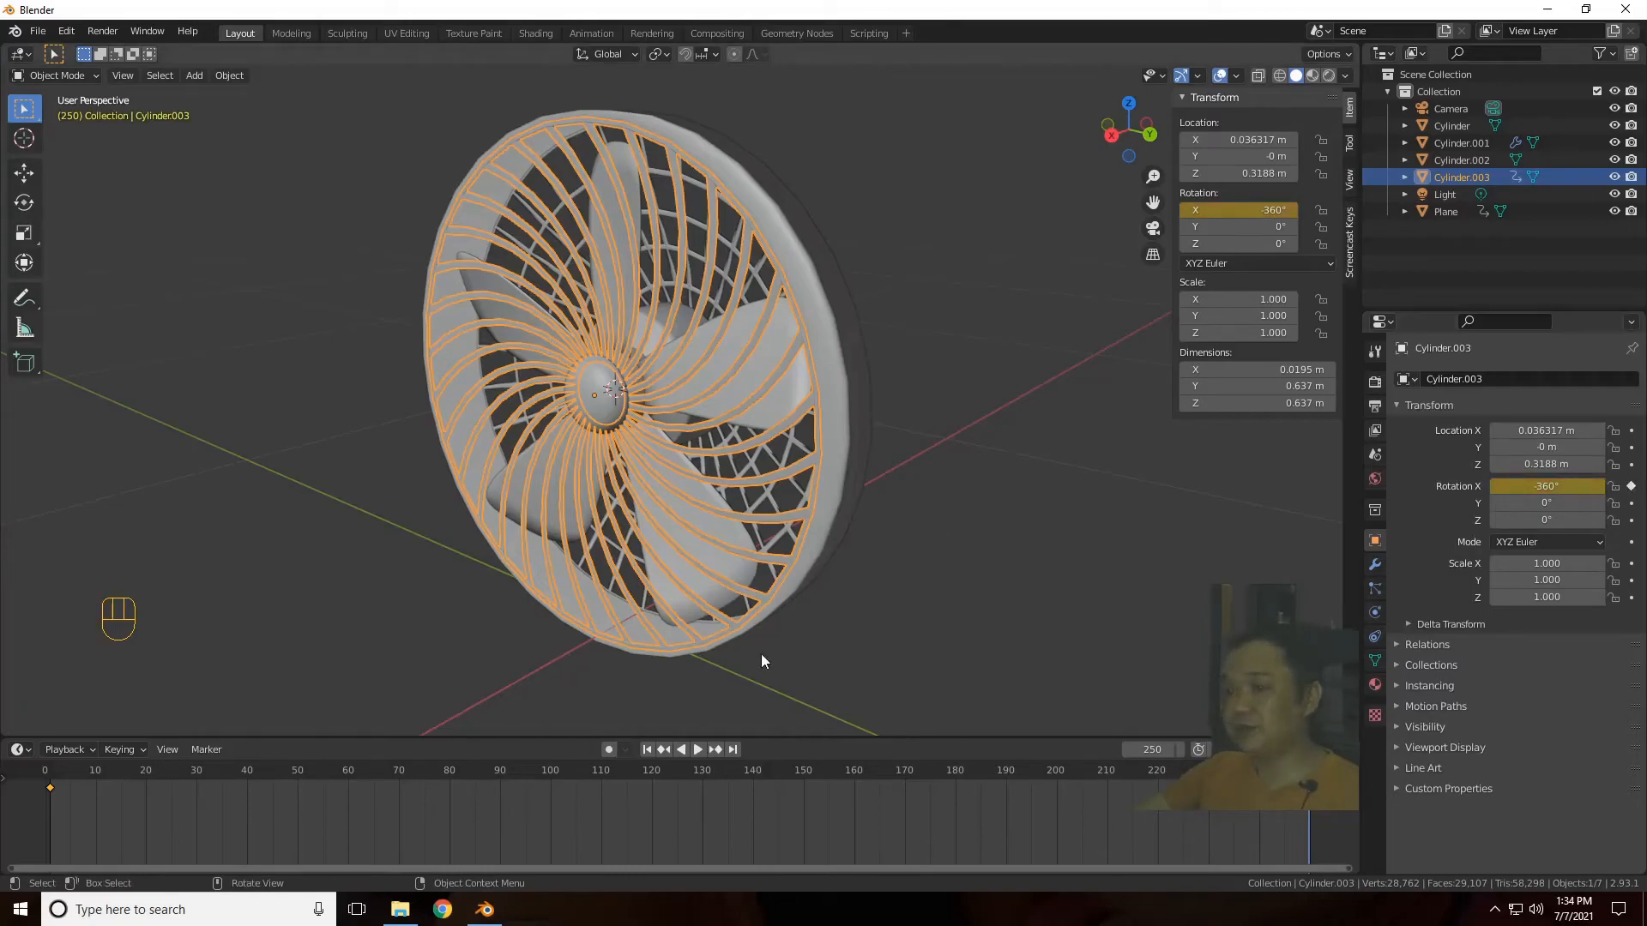
Step: Play the animation from frame 1 to check the grille's rotation, stop it and return to frame 1
left_click(646, 751)
left_click(699, 750)
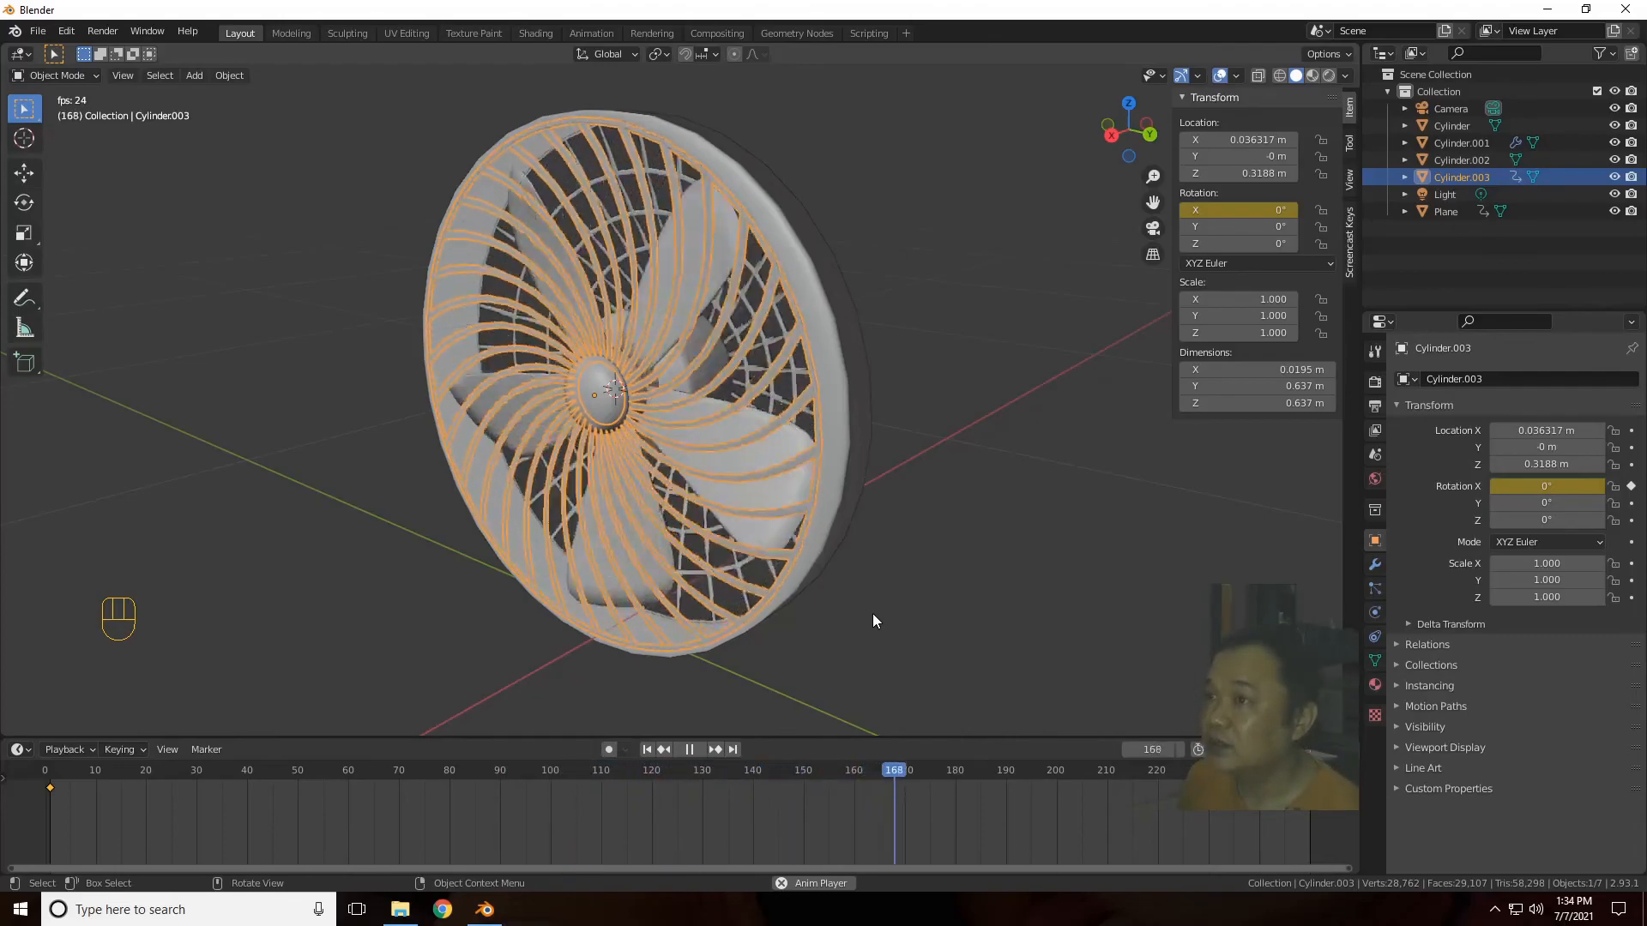
left_click(683, 759)
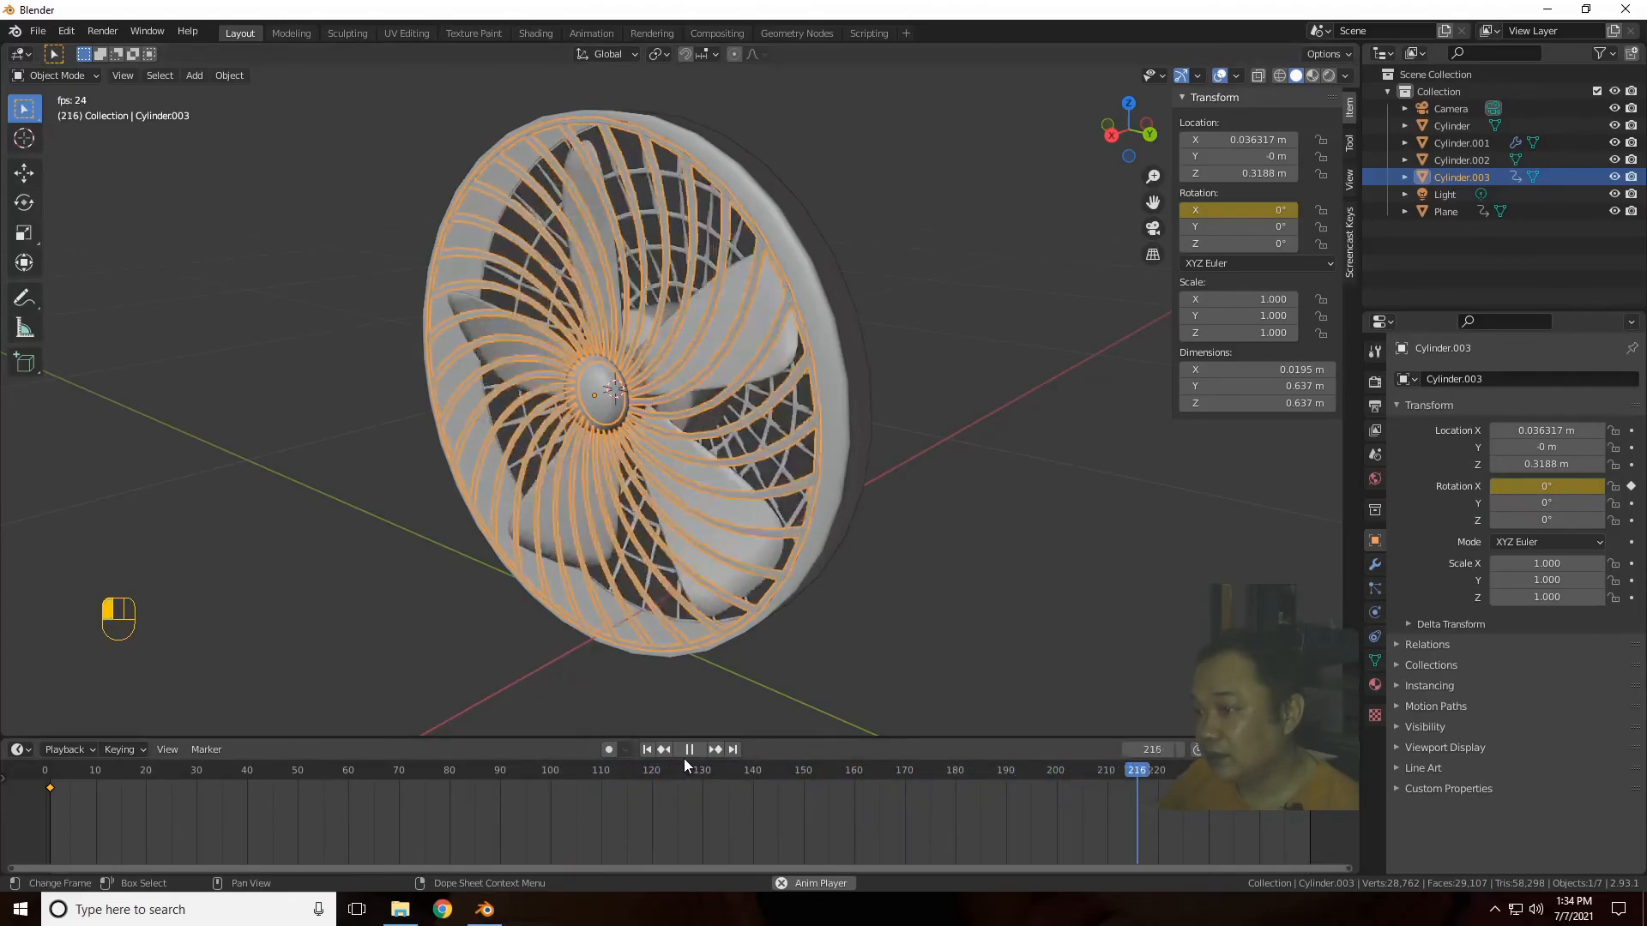
left_click(677, 753)
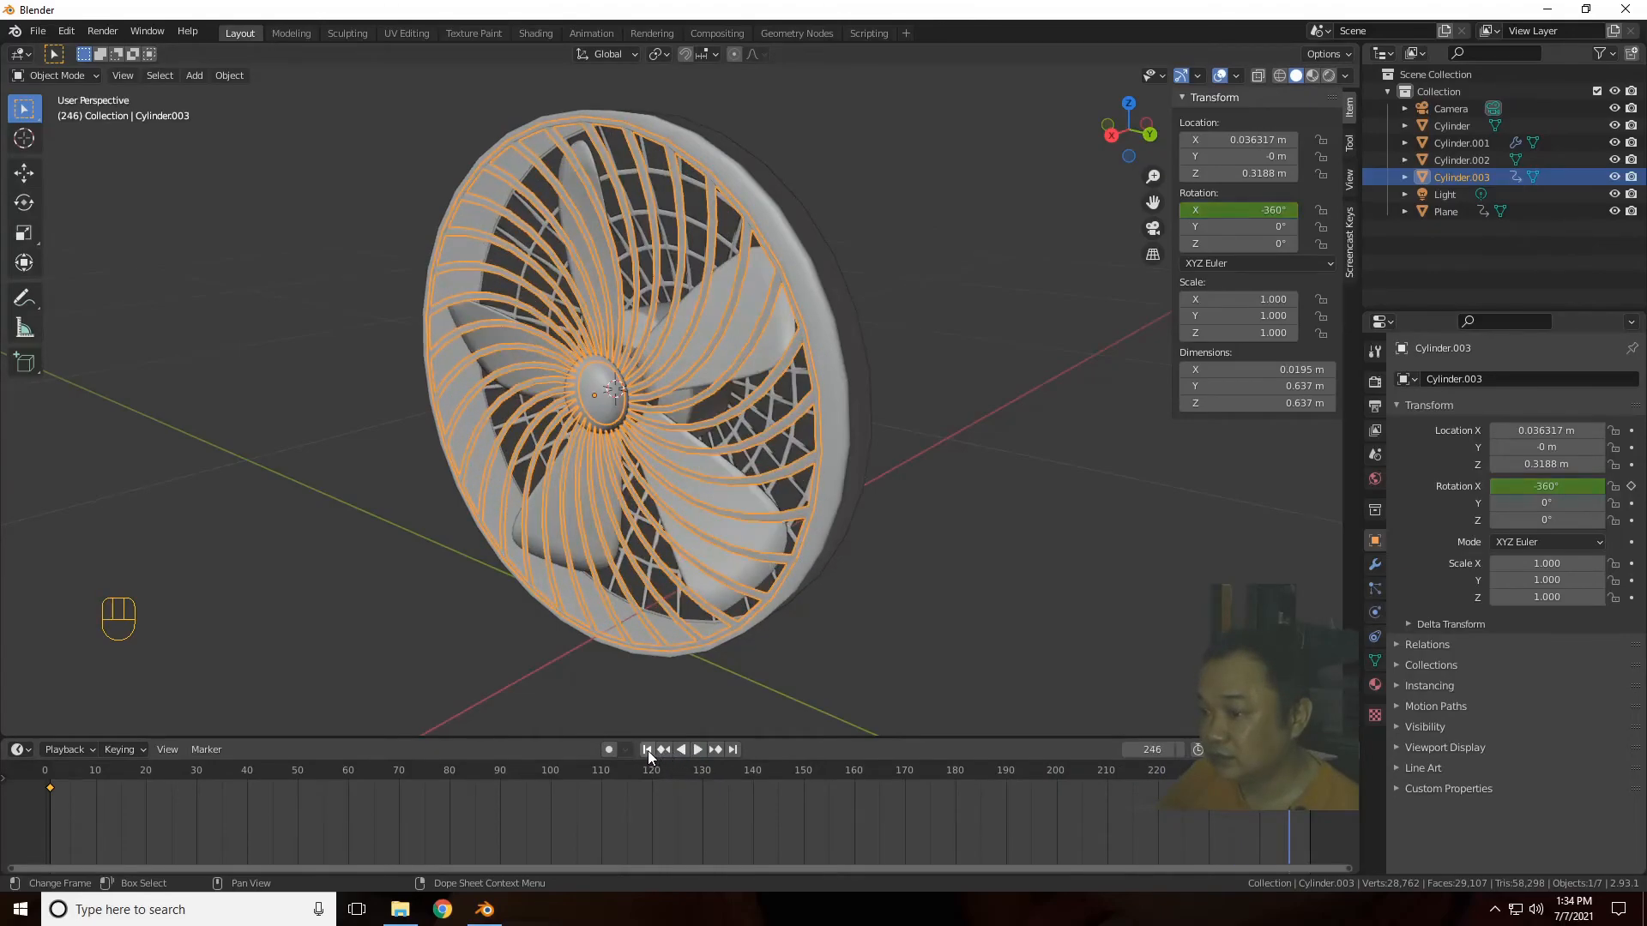
left_click(647, 749)
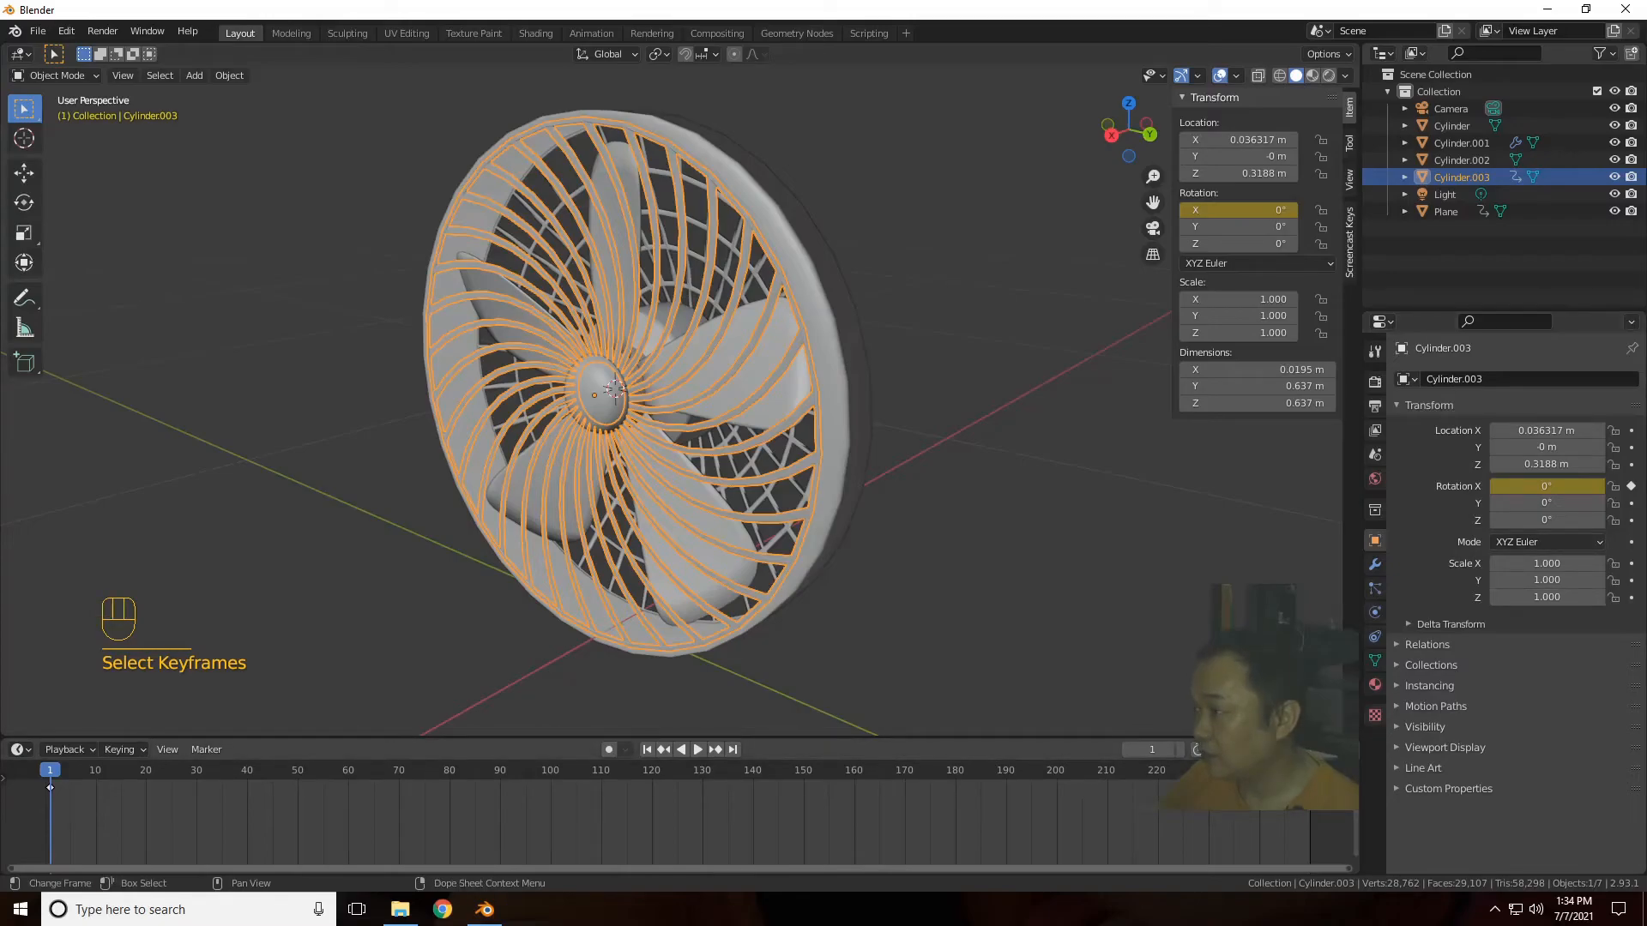
left_click_drag(1322, 813, 1287, 793)
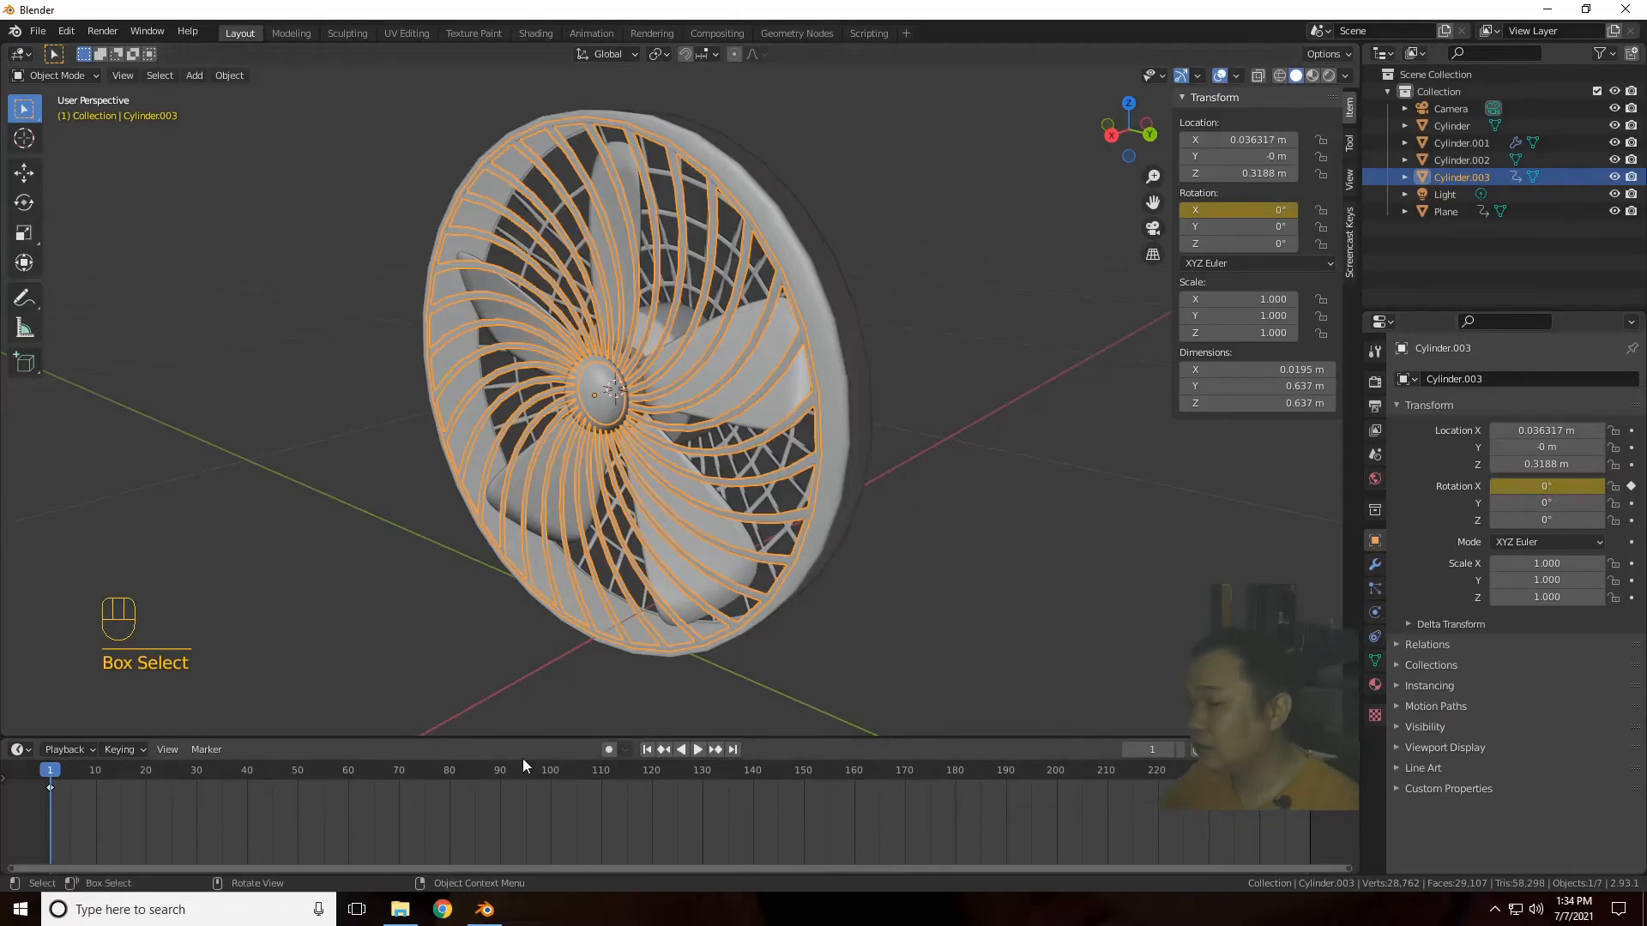
Step: Set the front grille's X rotation to -36° at frame 250 and replace the keyframe there
left_click_drag(54, 773, 1309, 789)
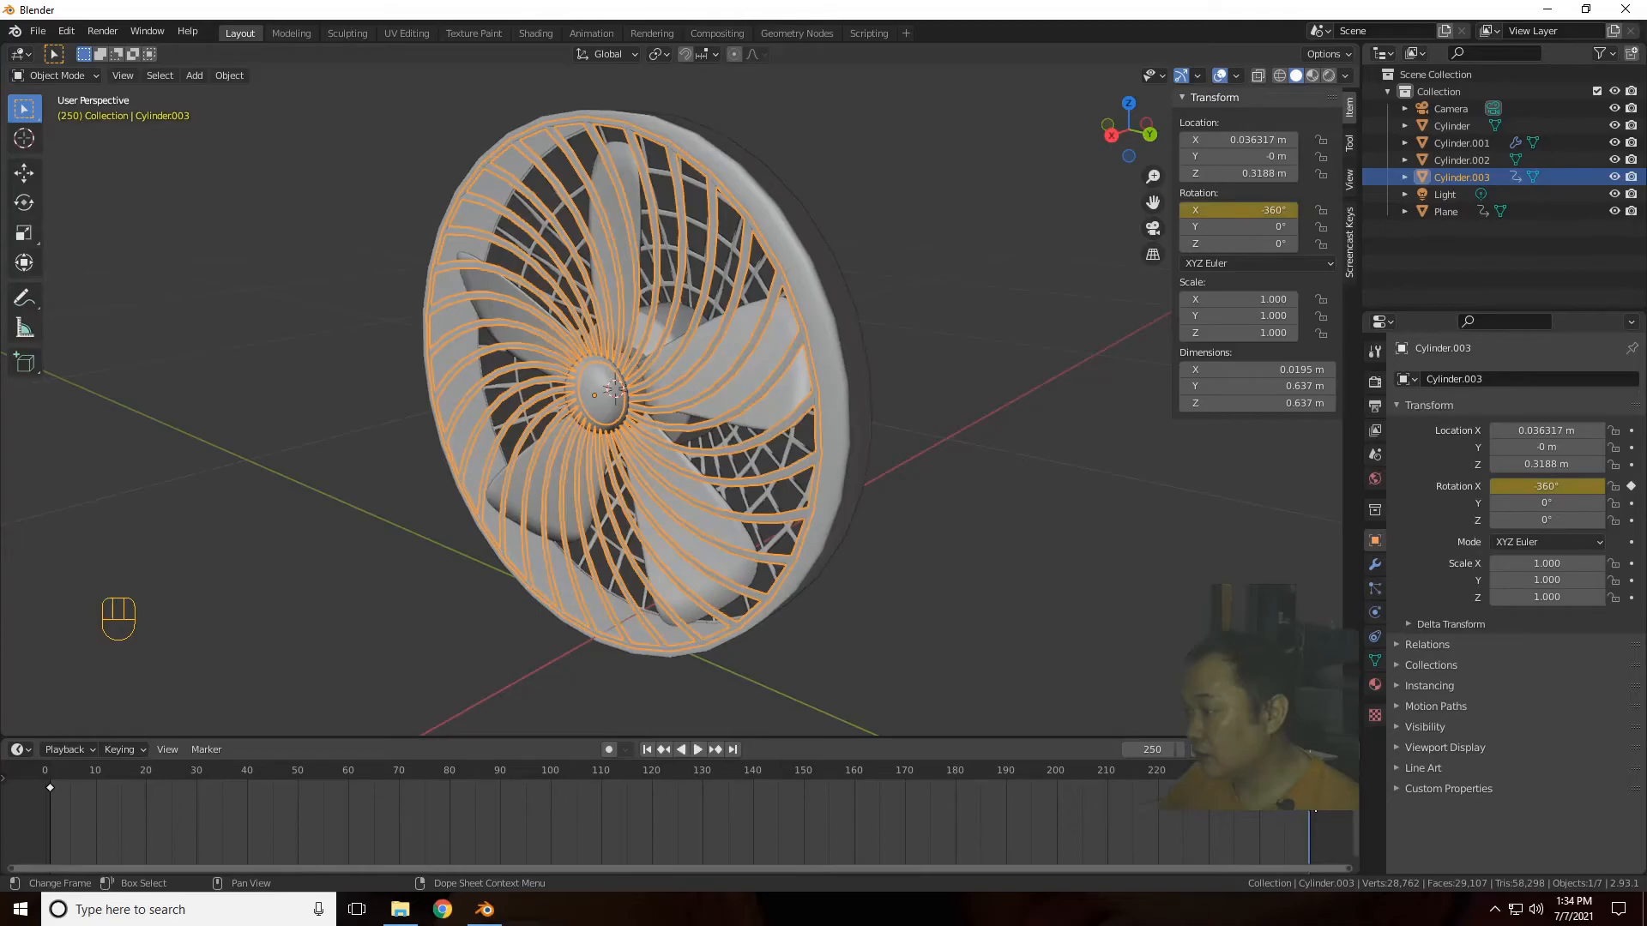
left_click(1575, 488)
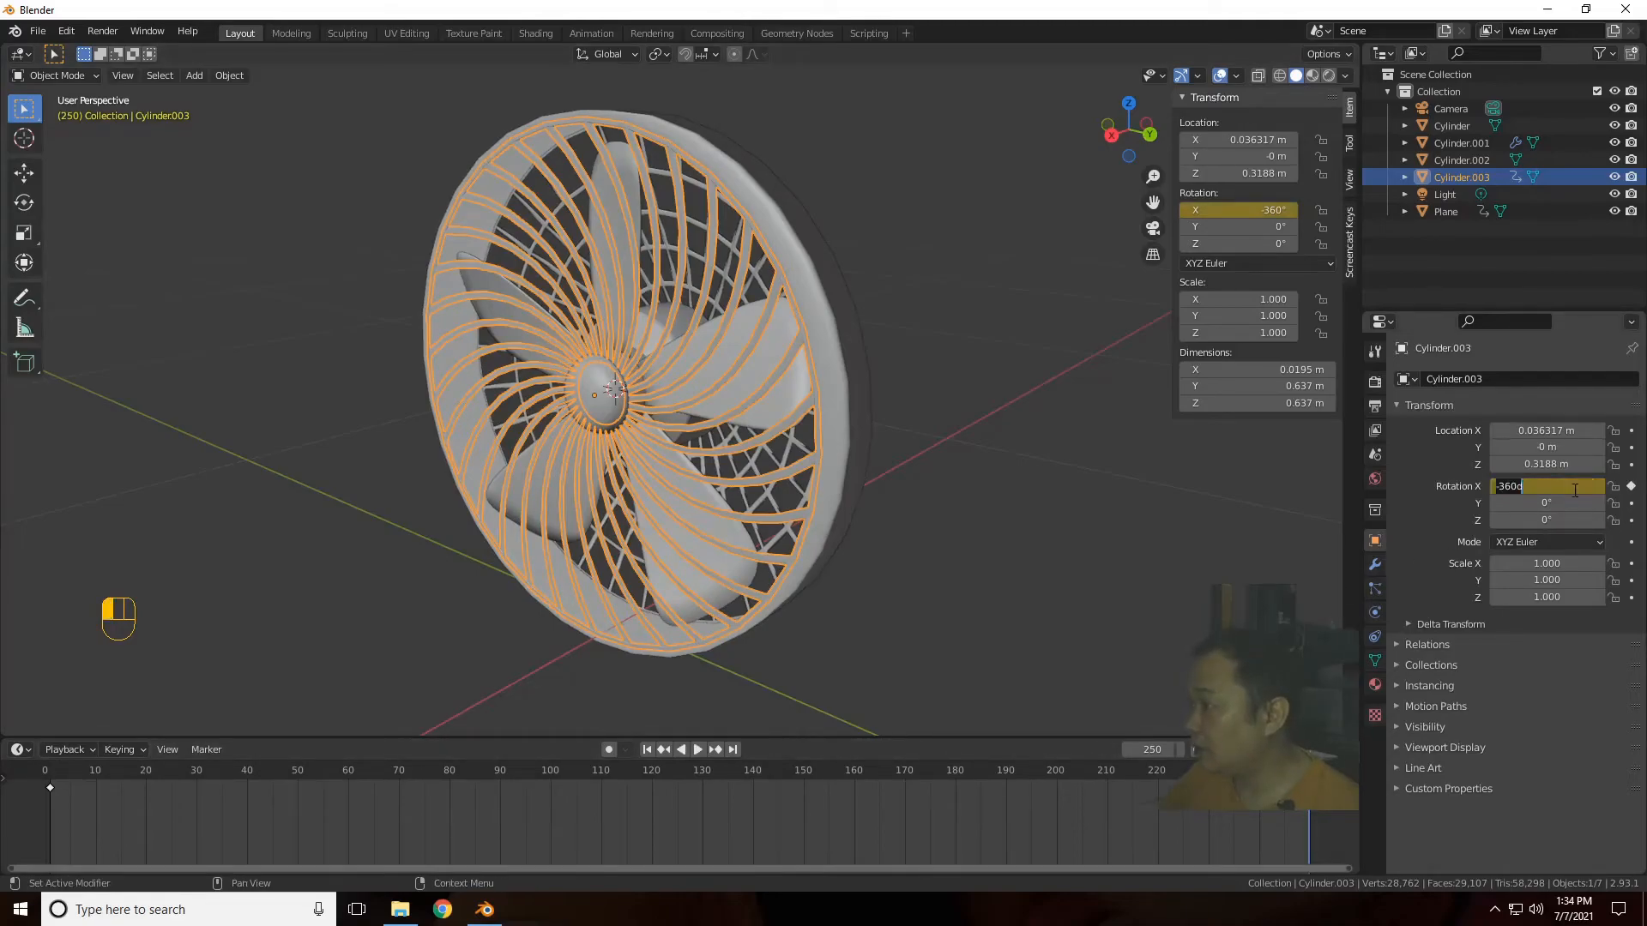
type("-3")
key("Return")
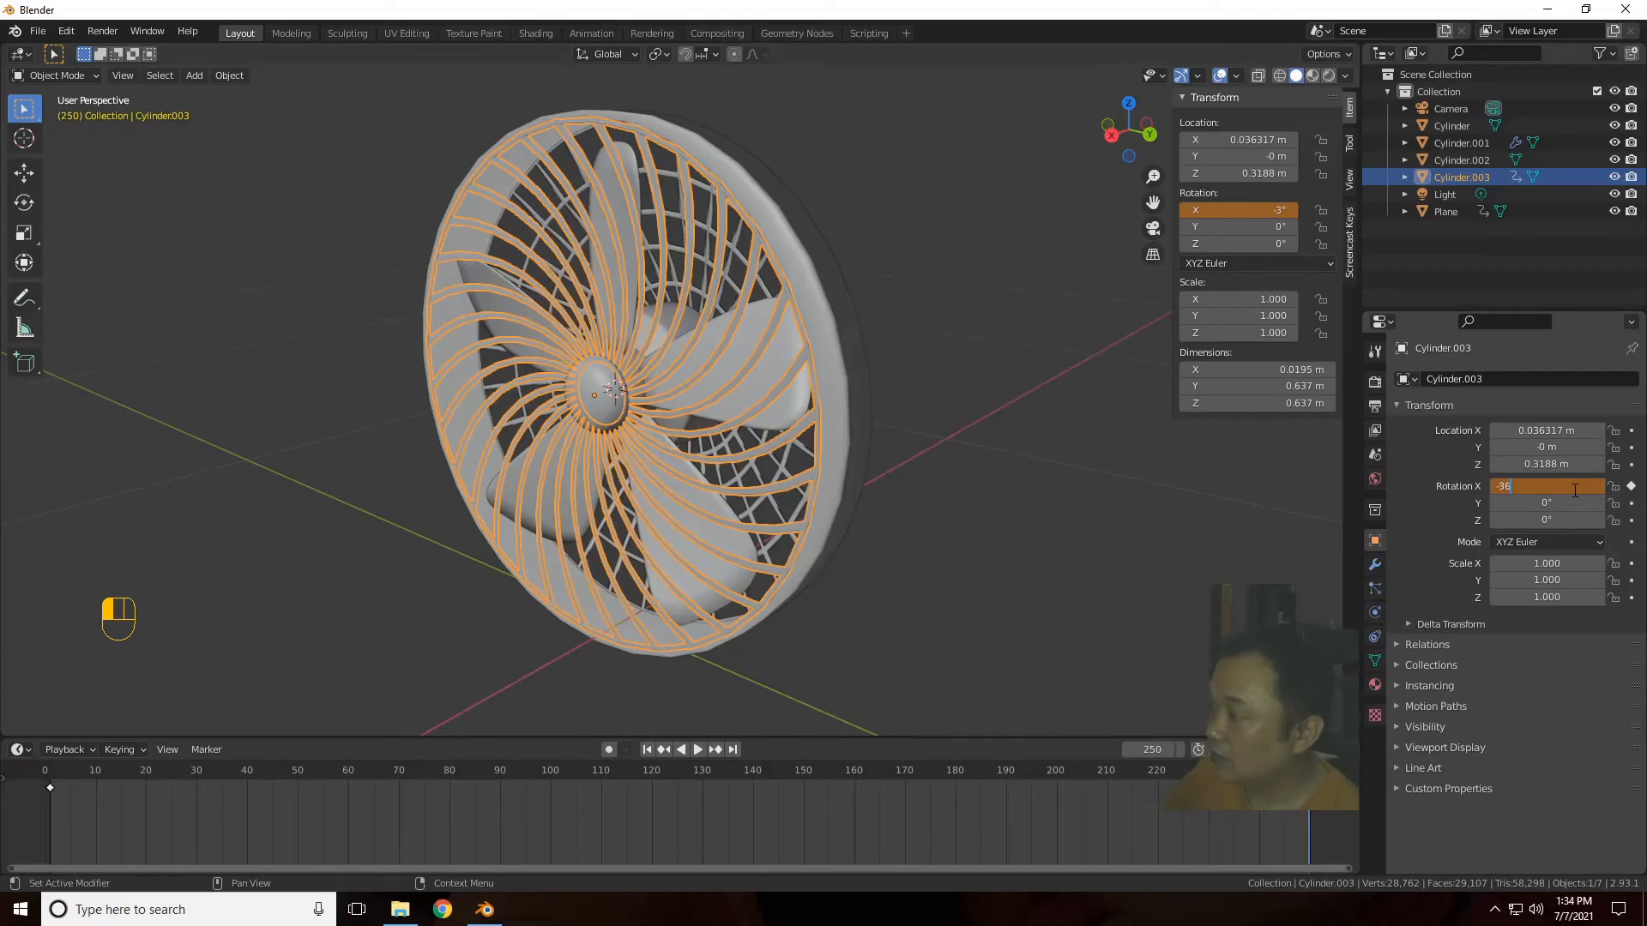
type("6")
key("Return")
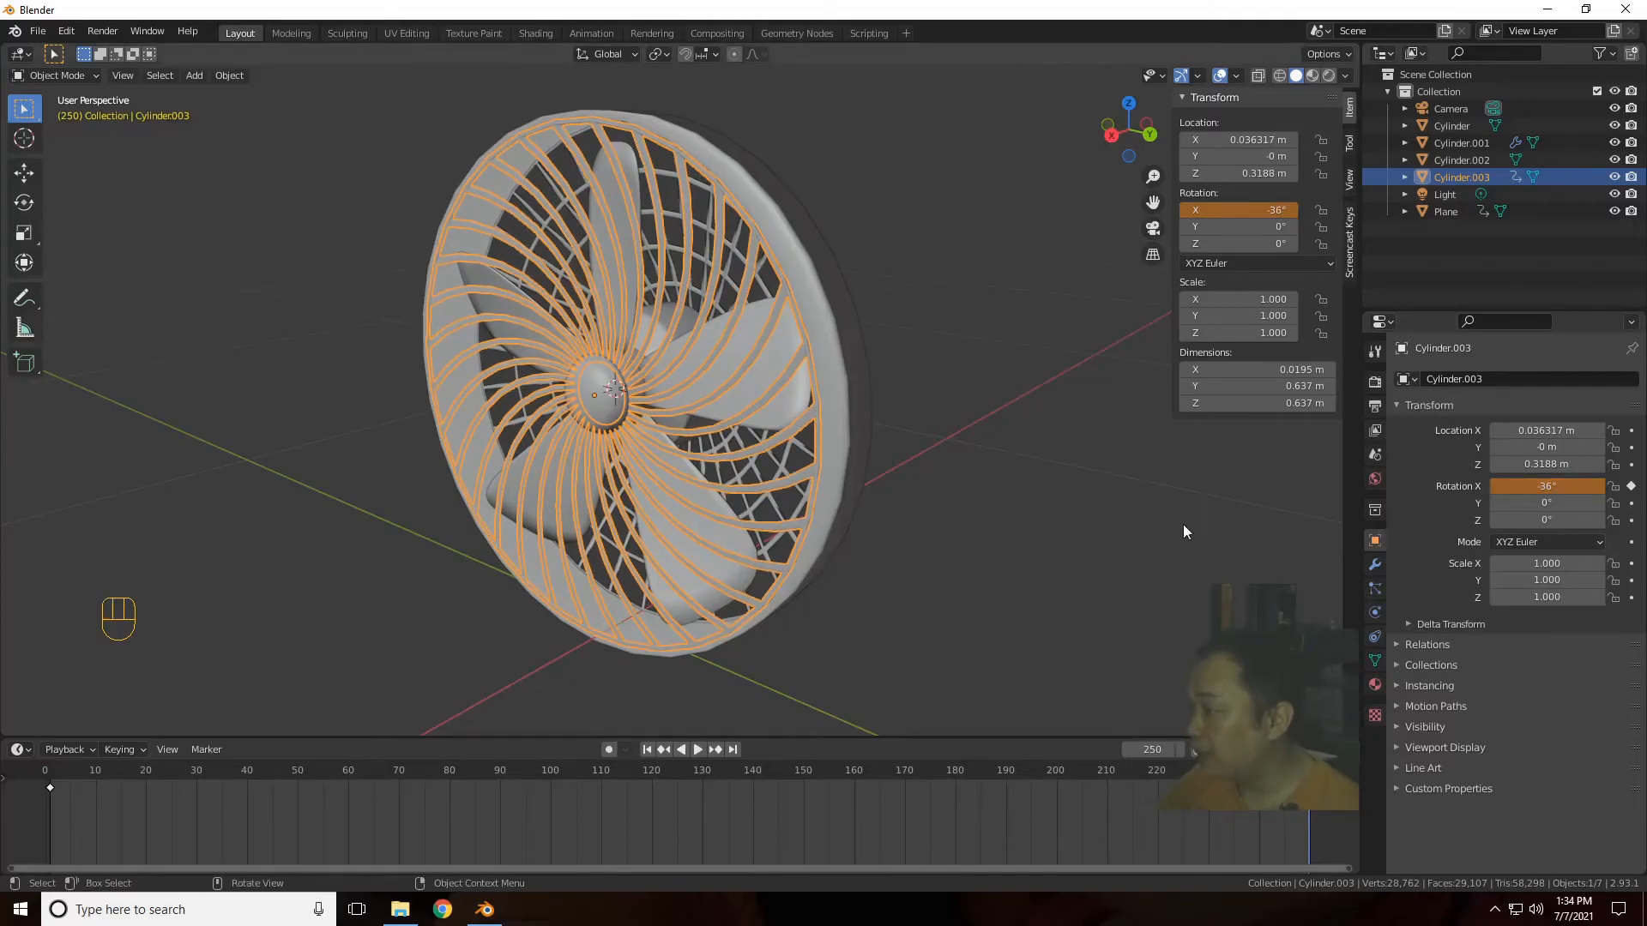
left_click(1631, 486)
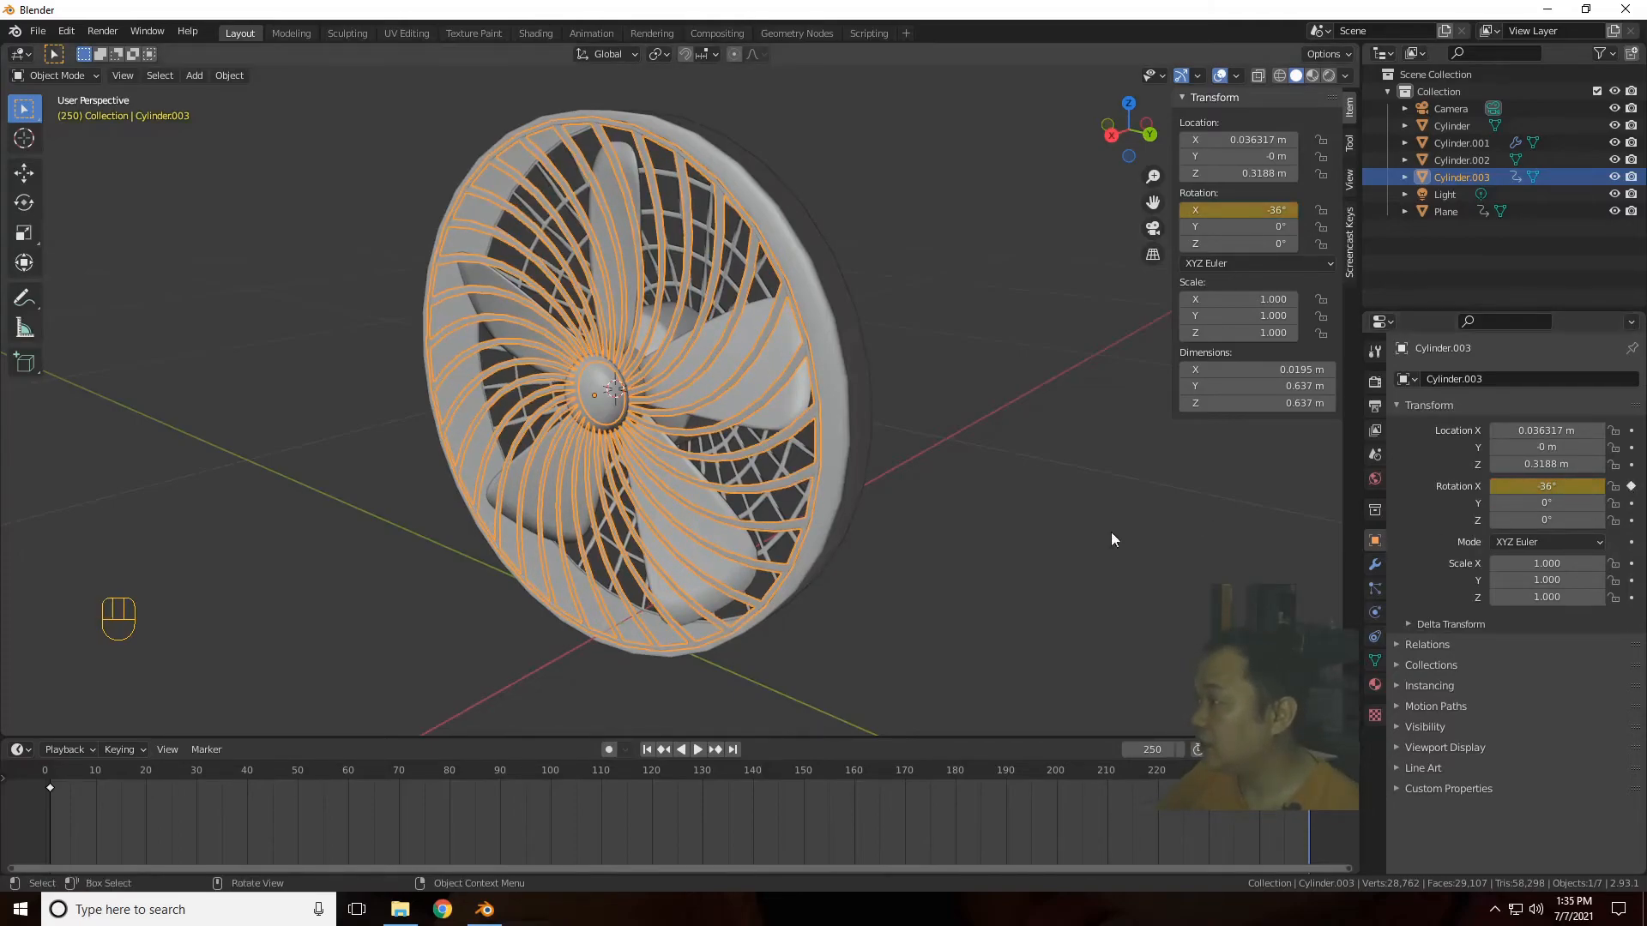
Step: Deselect the front grille, play the animation to check its slower rotation, and stop playback
left_click(933, 520)
left_click(697, 750)
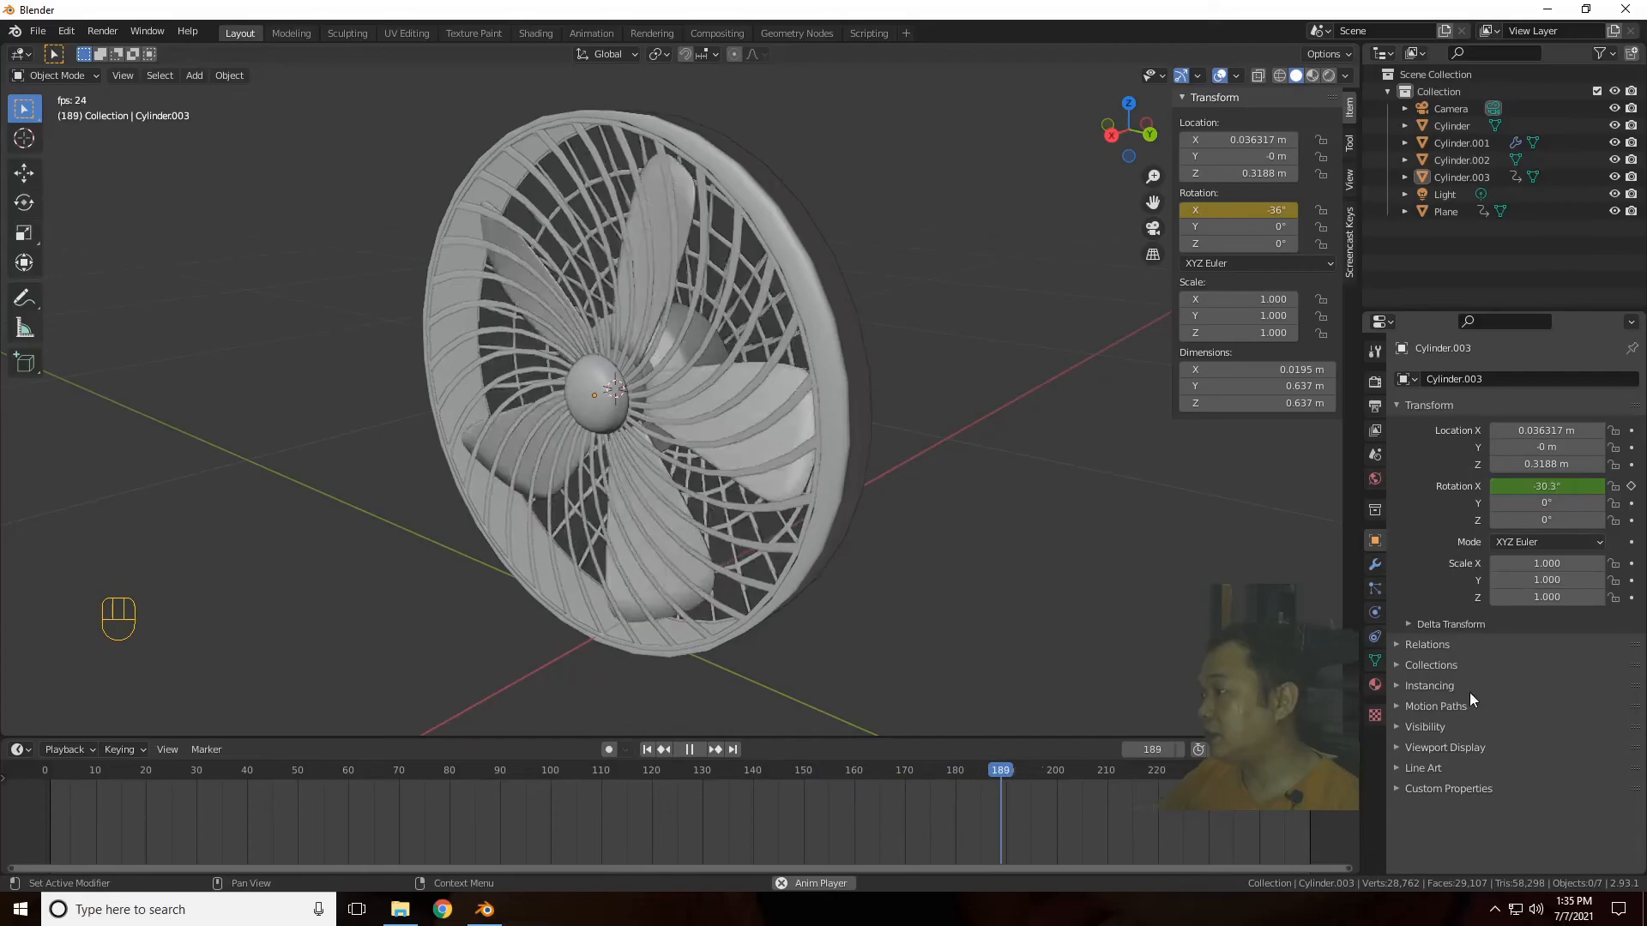
left_click(682, 748)
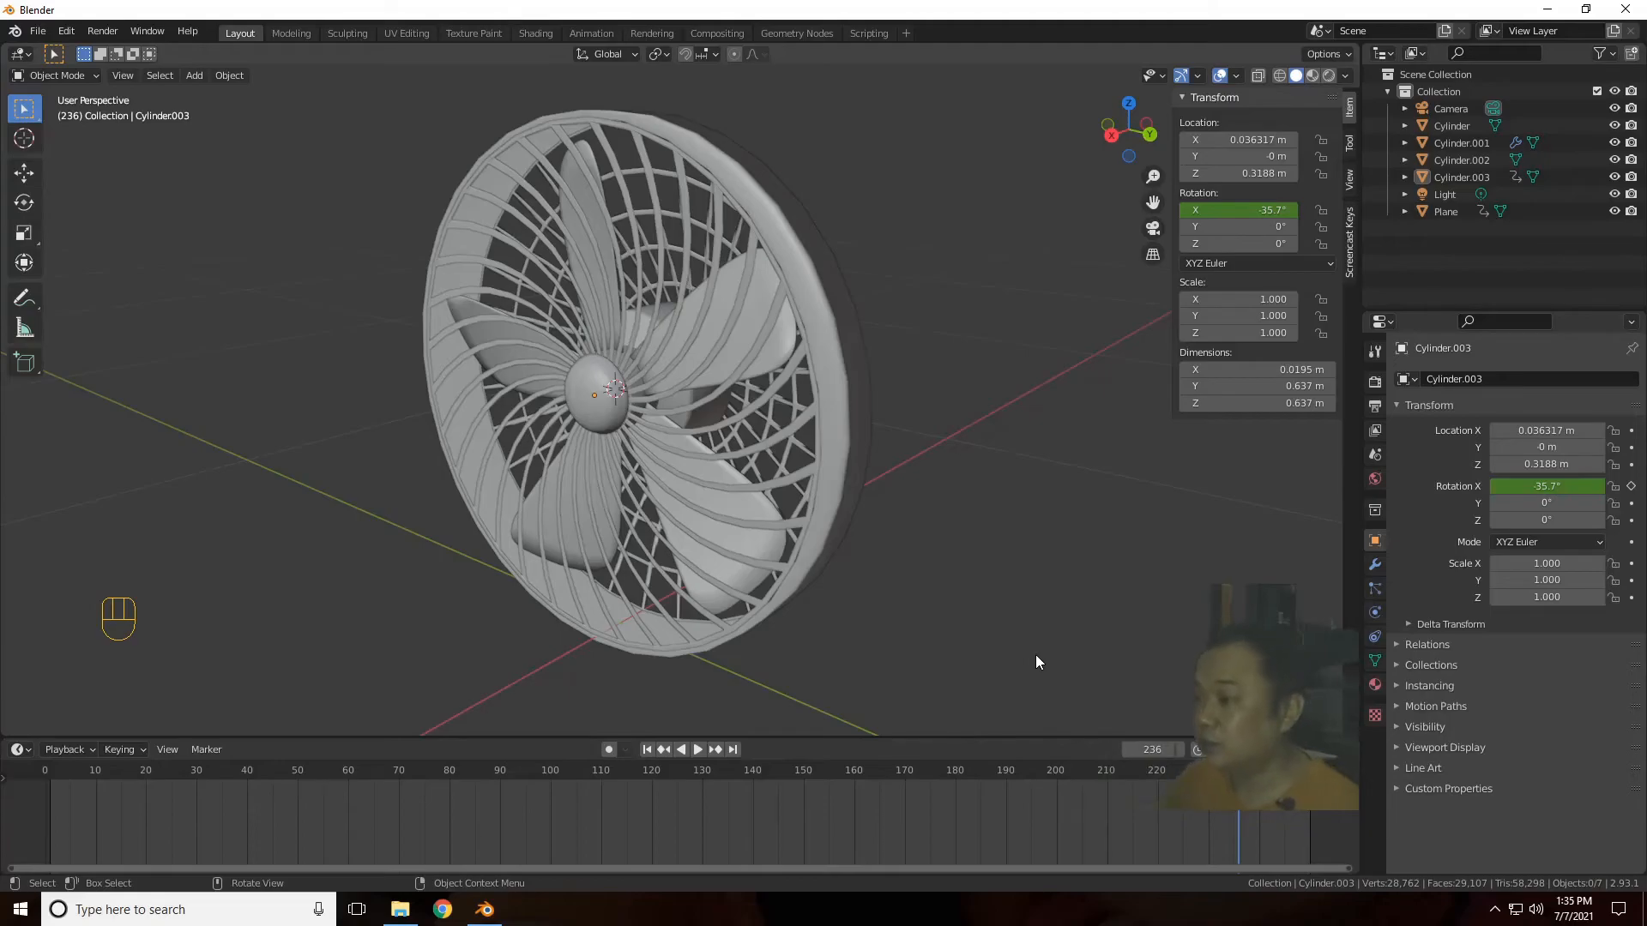
Step: Extend the animation's playback range by setting its end frame to 2500
key("Home")
scroll(1000, 816, "down", 6)
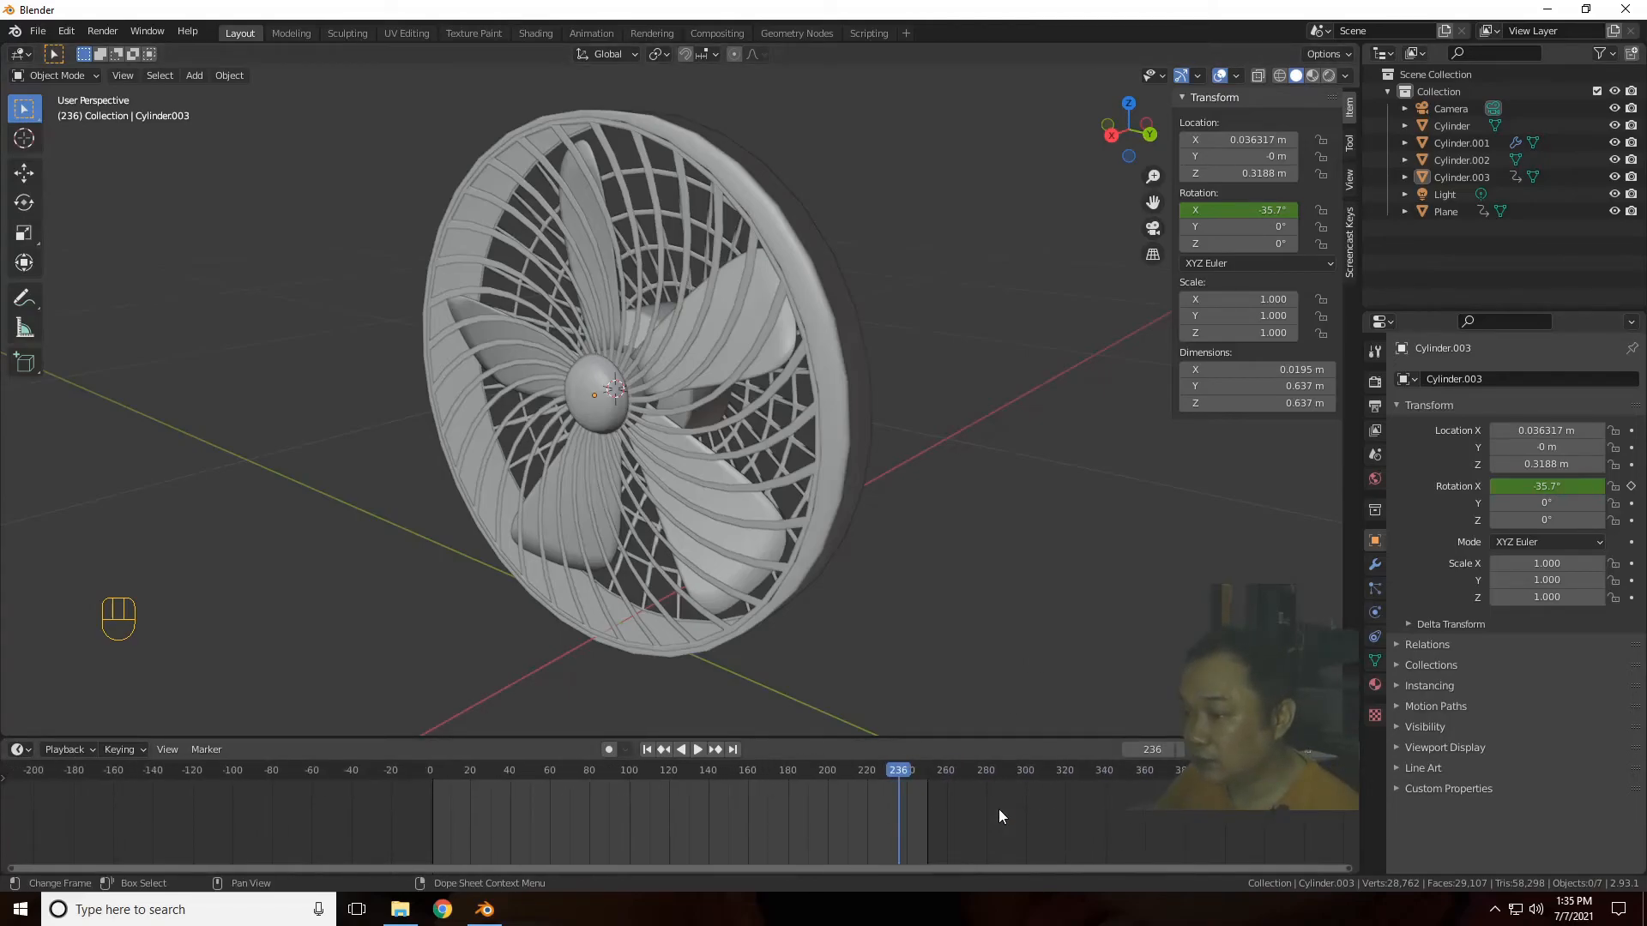
scroll(1001, 816, "up", 1)
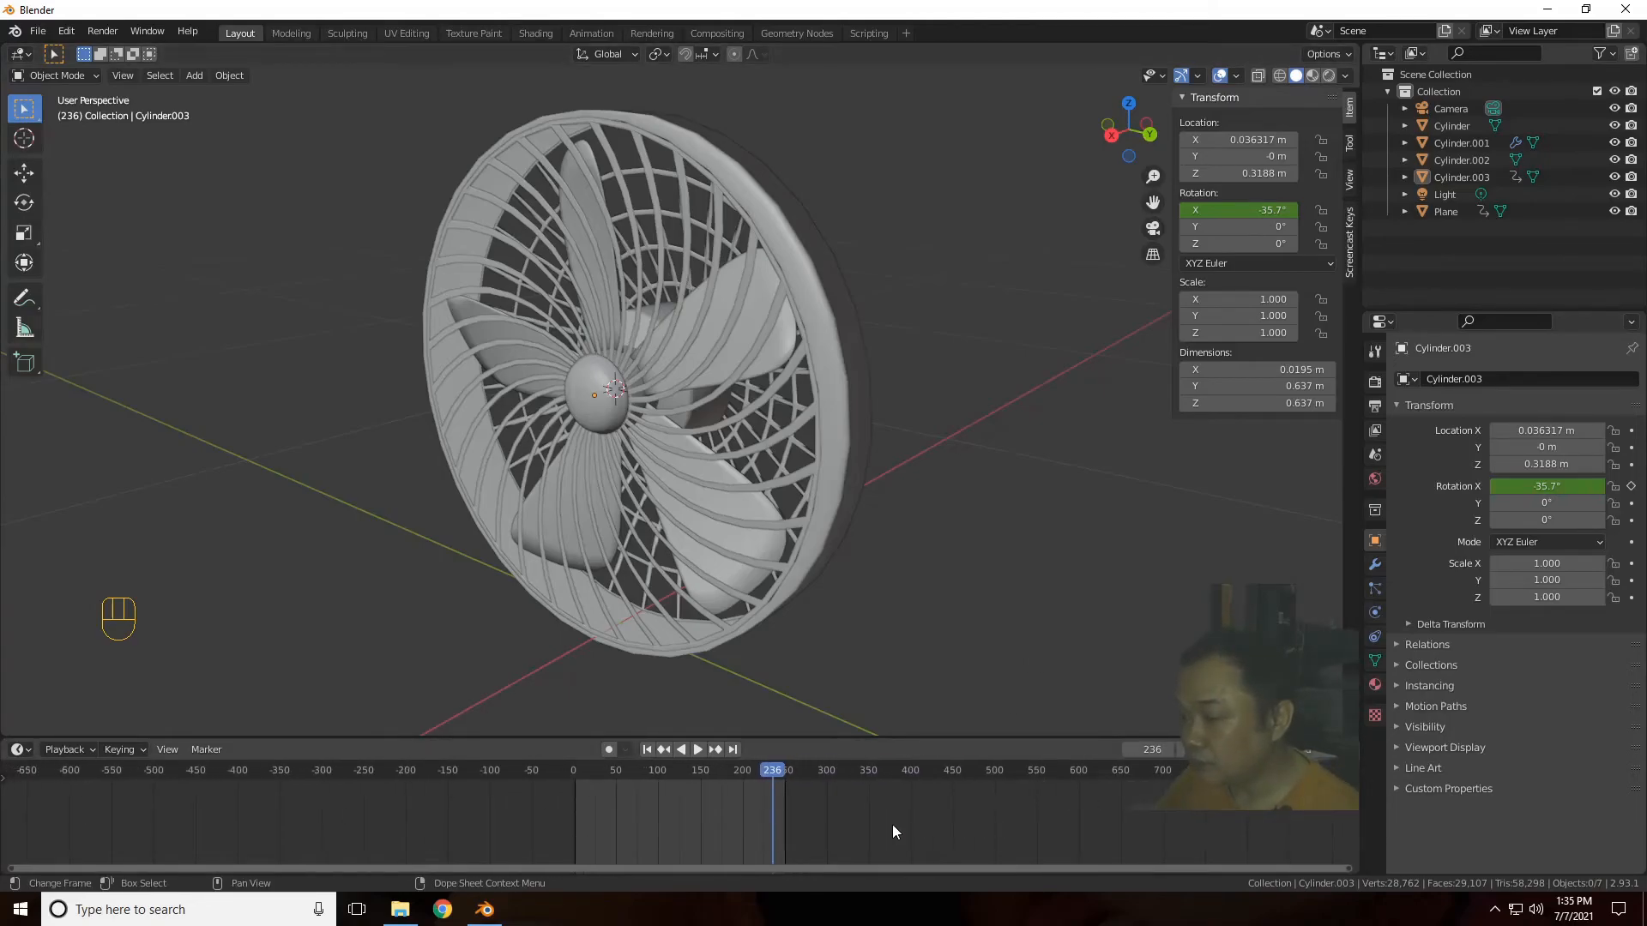
scroll(892, 825, "up", 1)
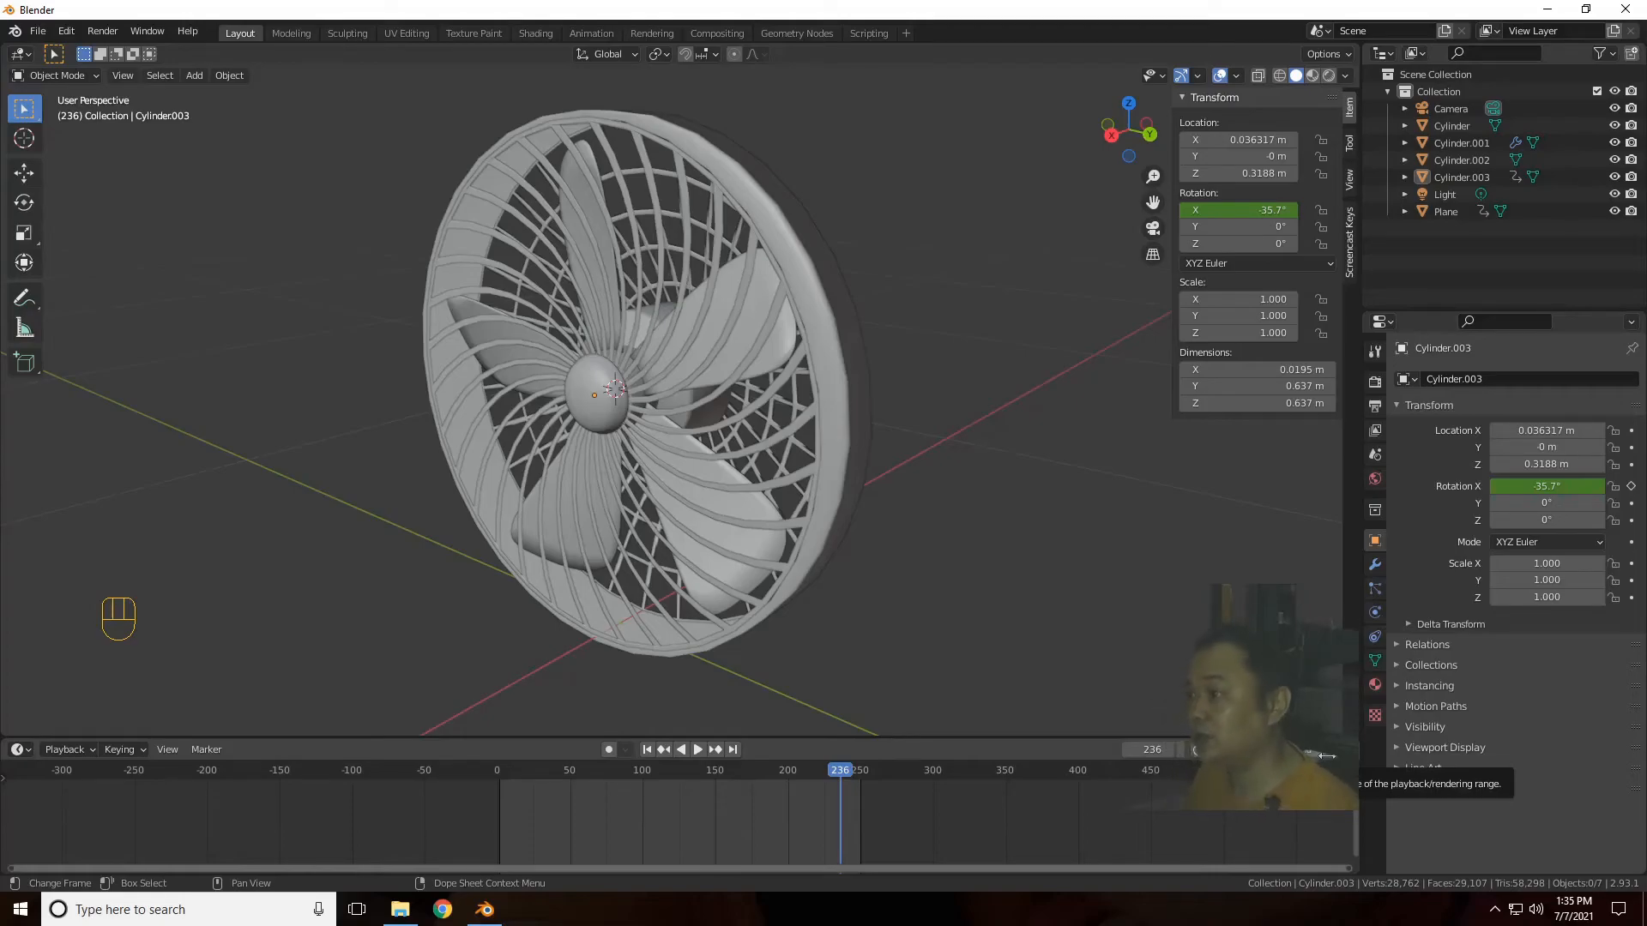
left_click(1325, 756)
type("2500")
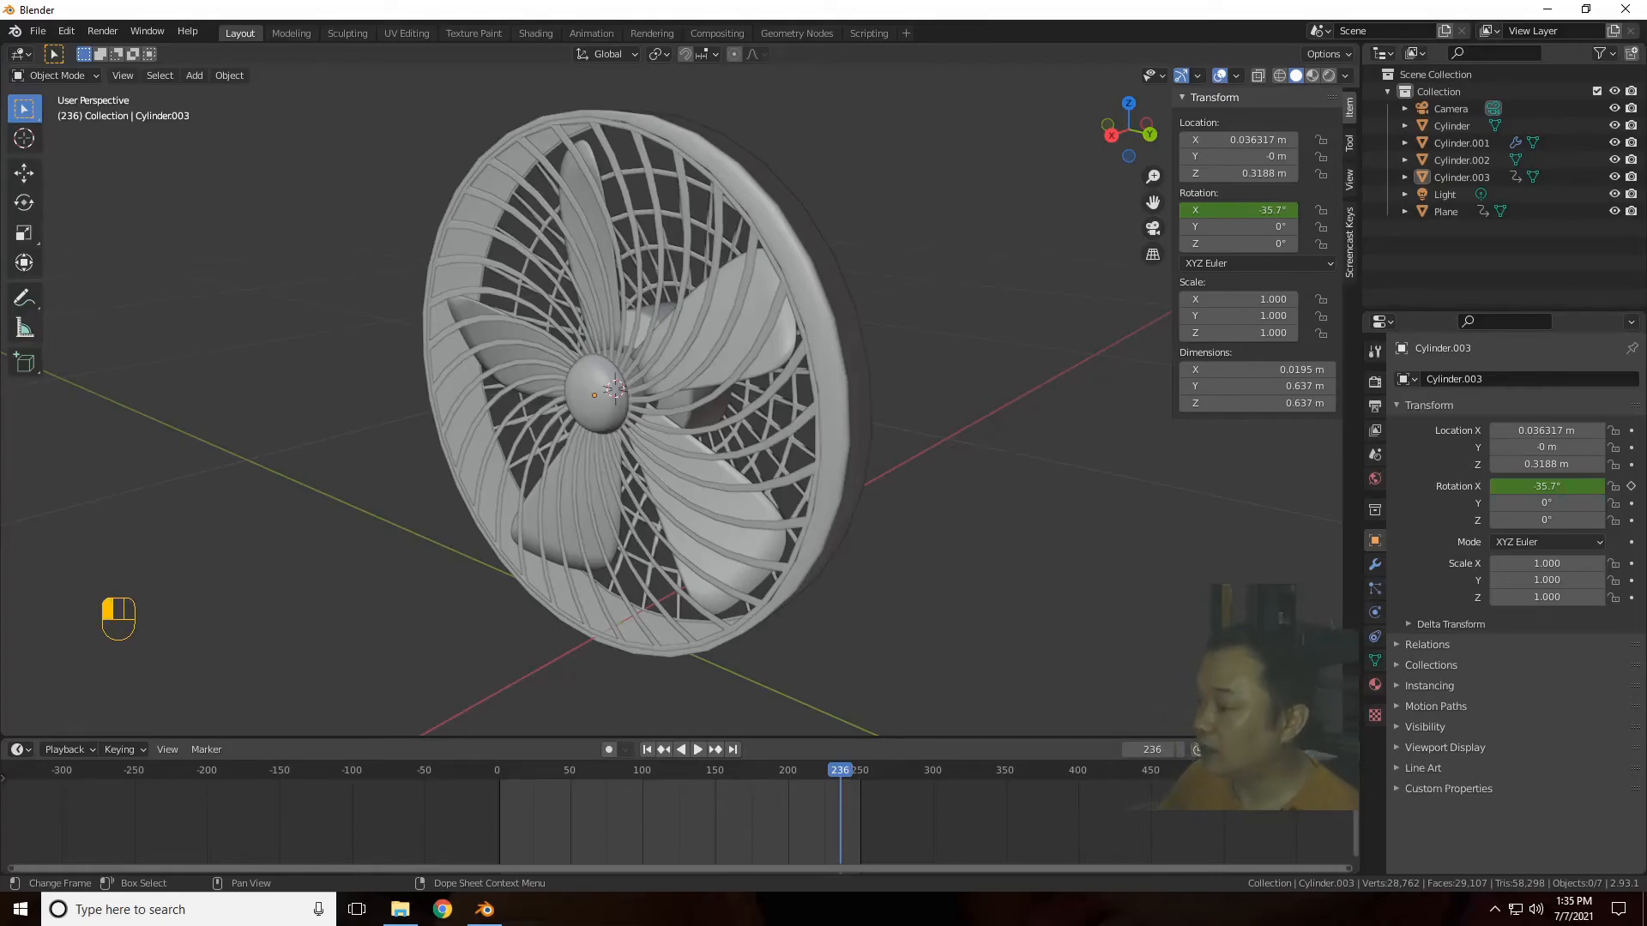
key("Return")
scroll(933, 827, "up", 3)
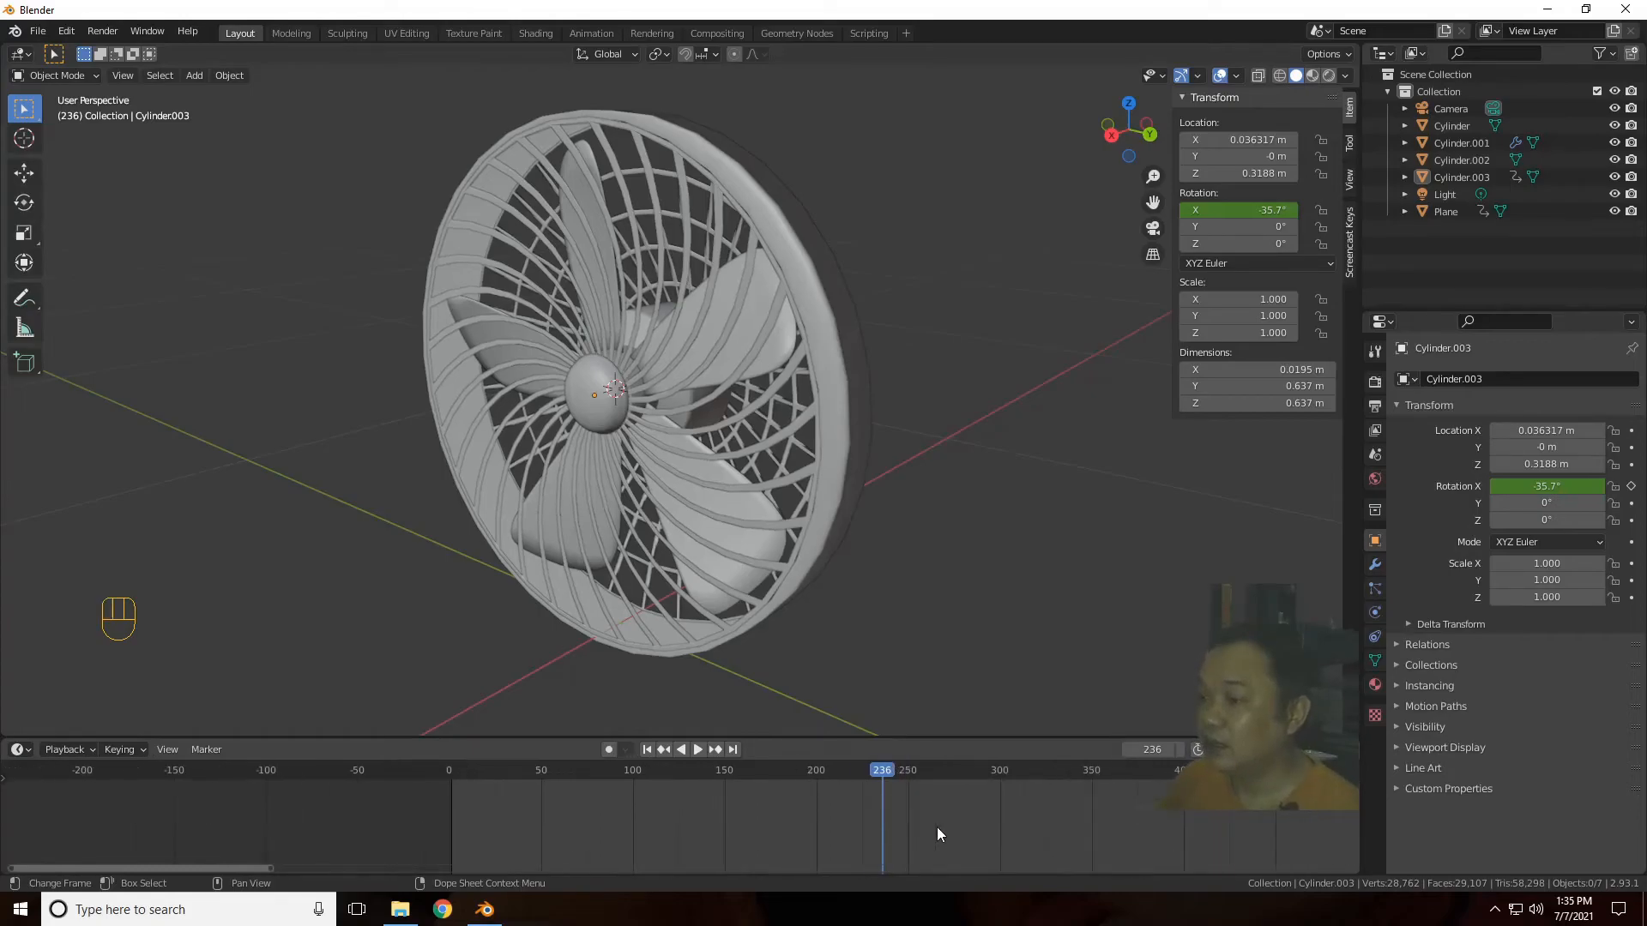
Step: Select the front grille and move its second rotation keyframe out to about frame 2500
scroll(940, 831, "down", 3)
left_click(704, 404)
left_click_drag(914, 791, 902, 794)
scroll(1133, 815, "down", 3)
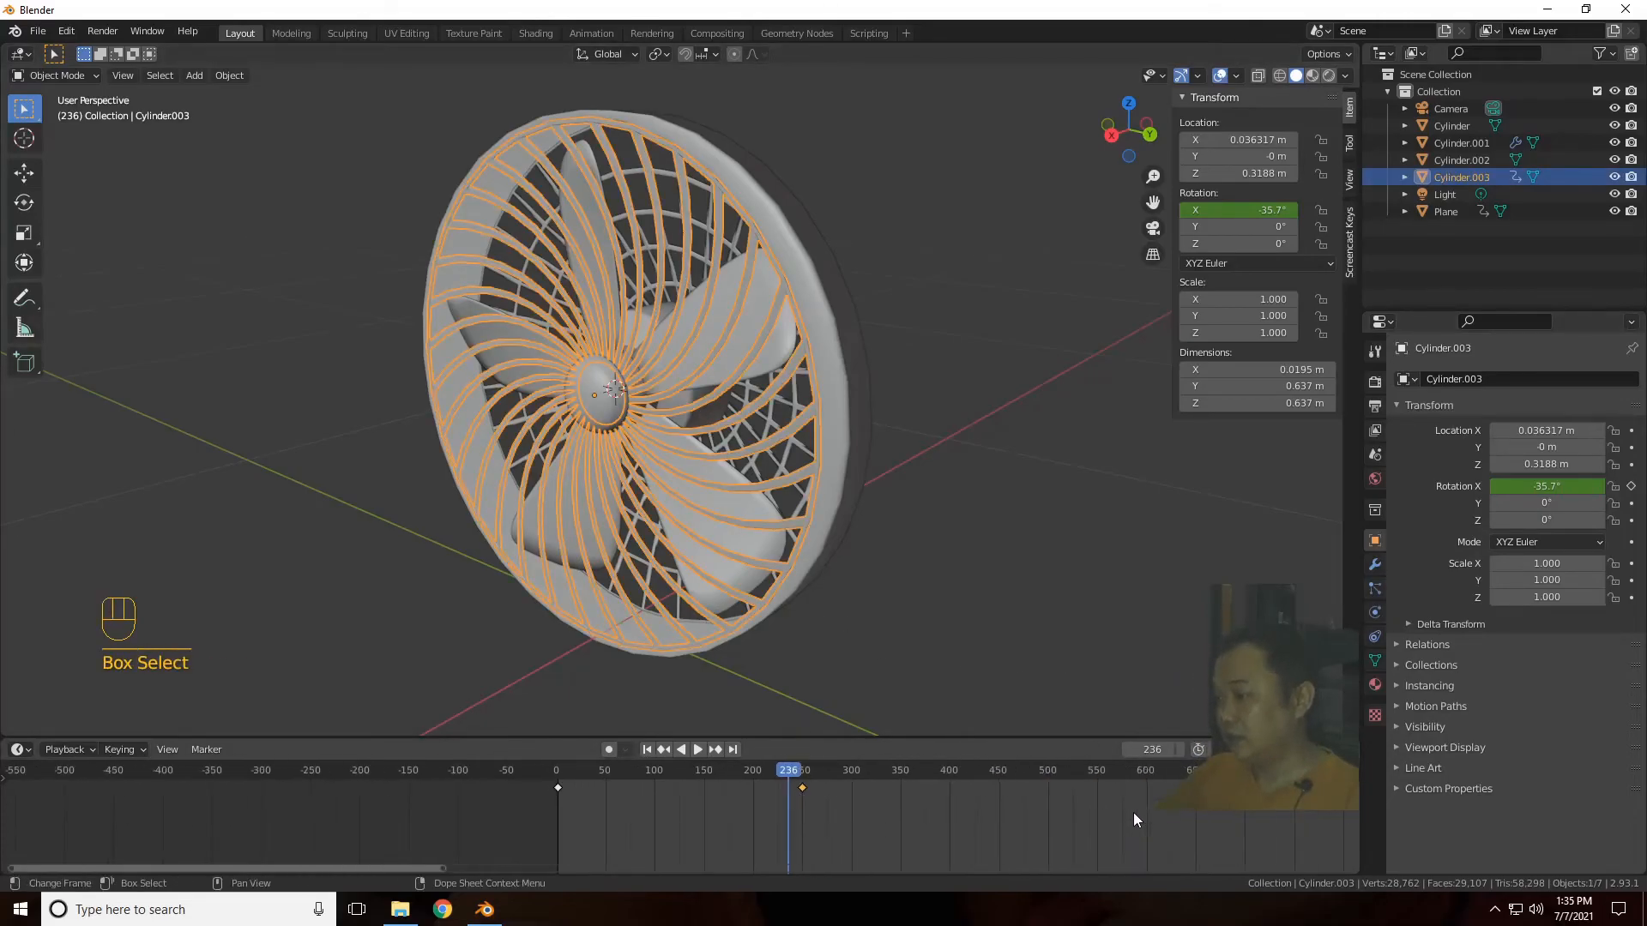
scroll(1134, 812, "down", 8)
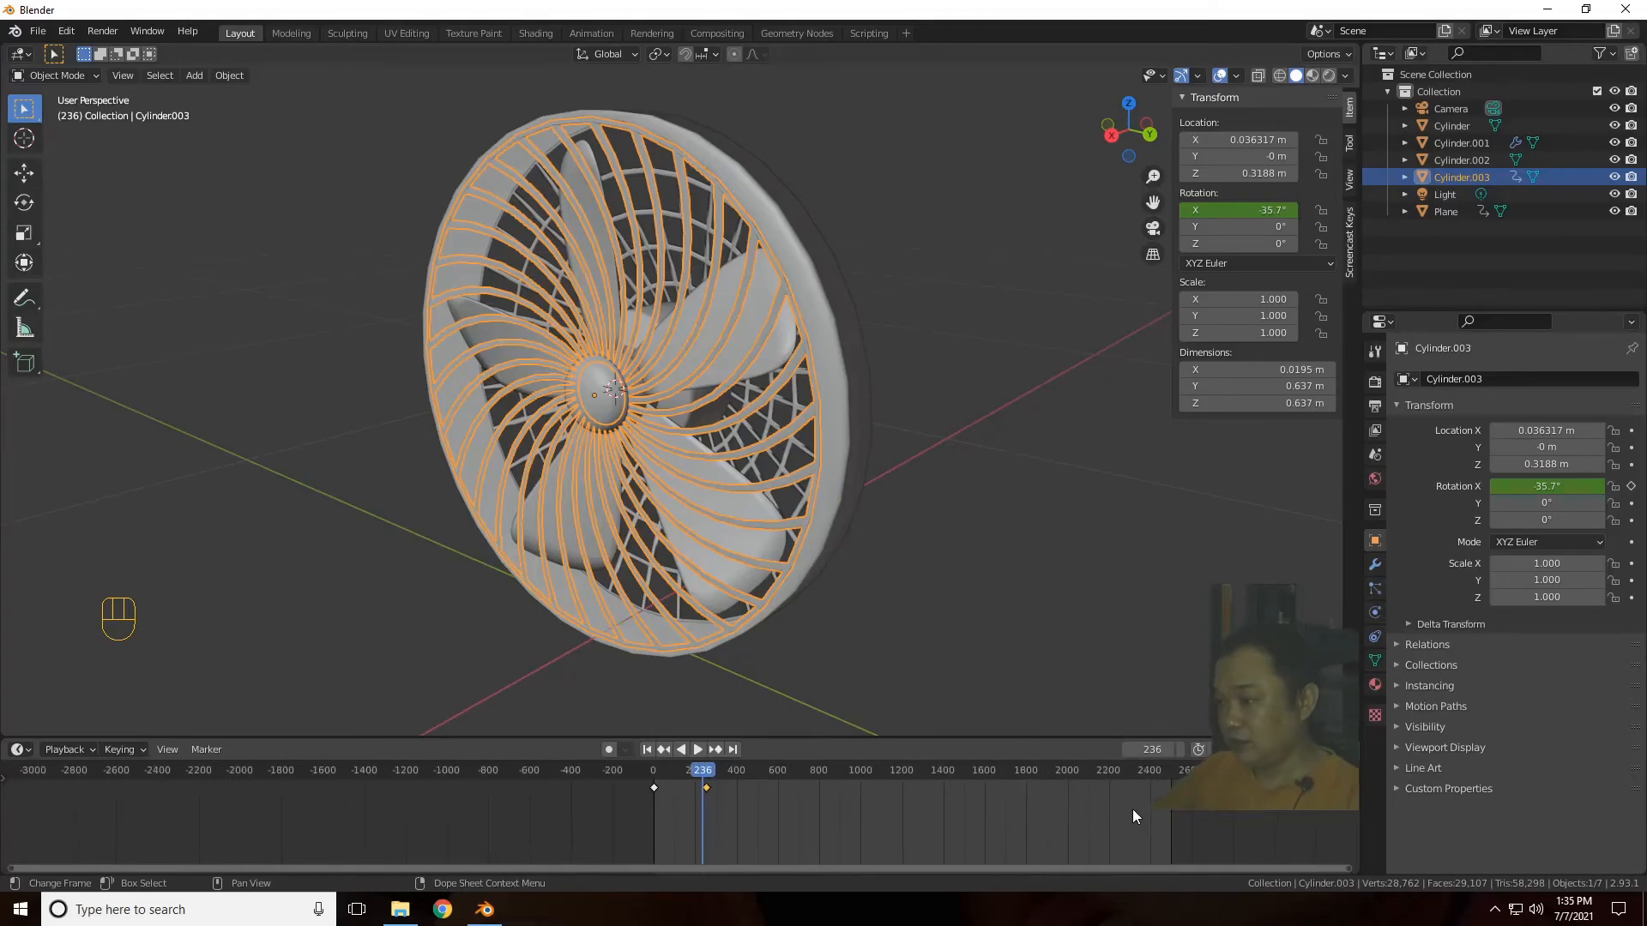
key("g")
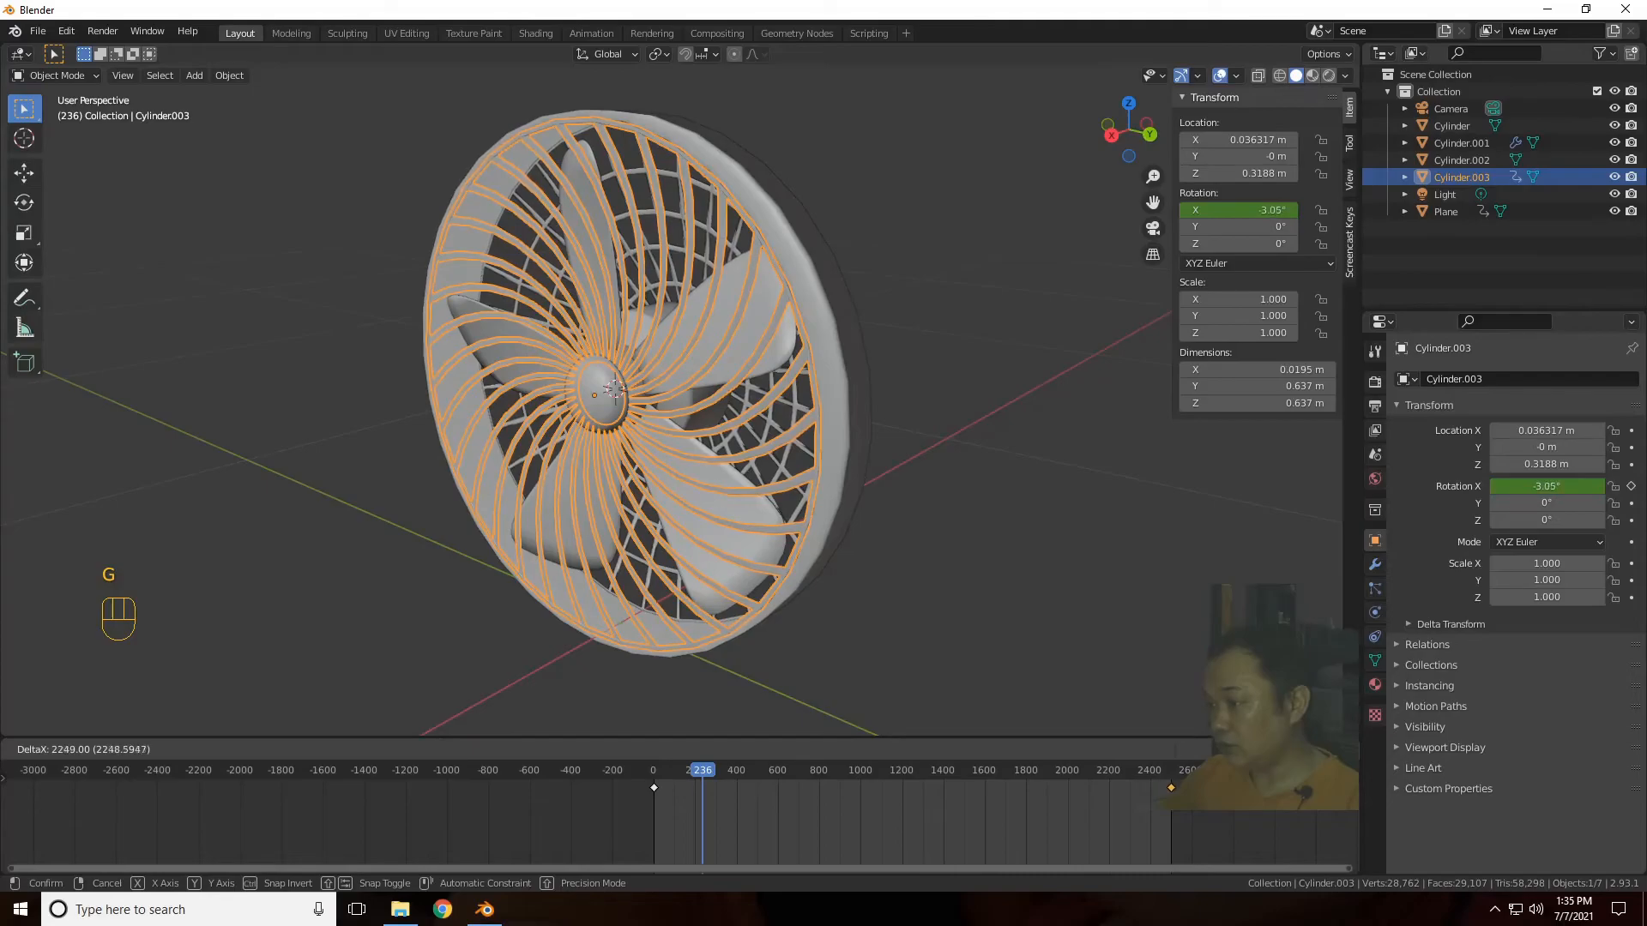
left_click(1209, 793)
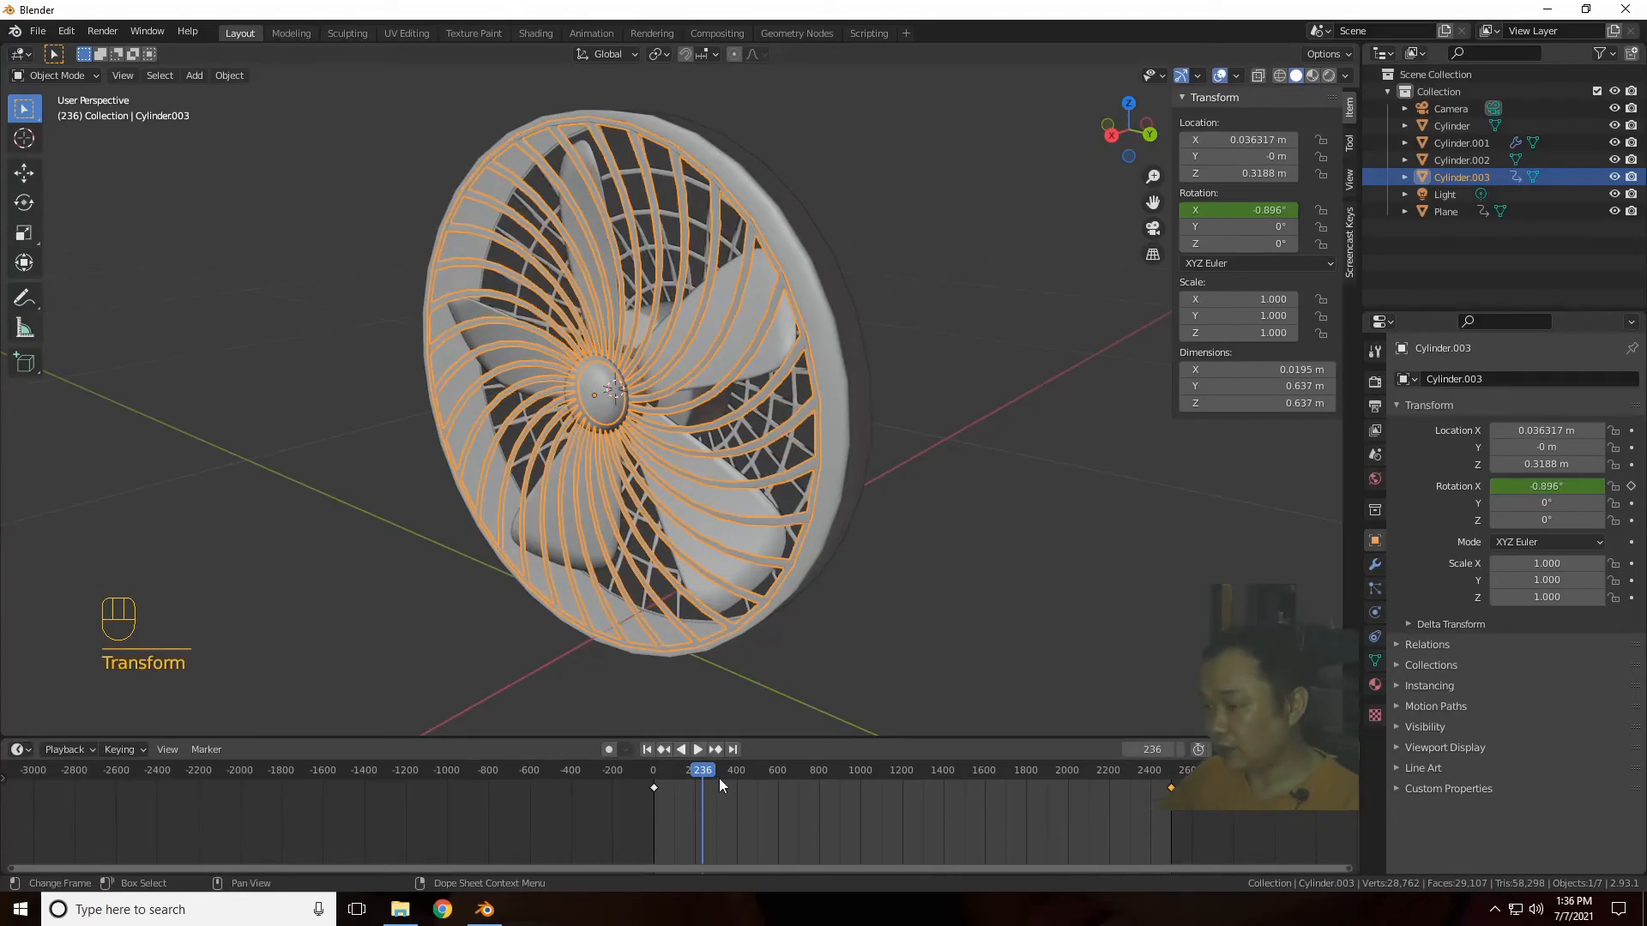
Step: Fine-tune the grille's end keyframe position, using the playhead as a guide, so it aligns with frame 2500
left_click_drag(719, 769, 1168, 771)
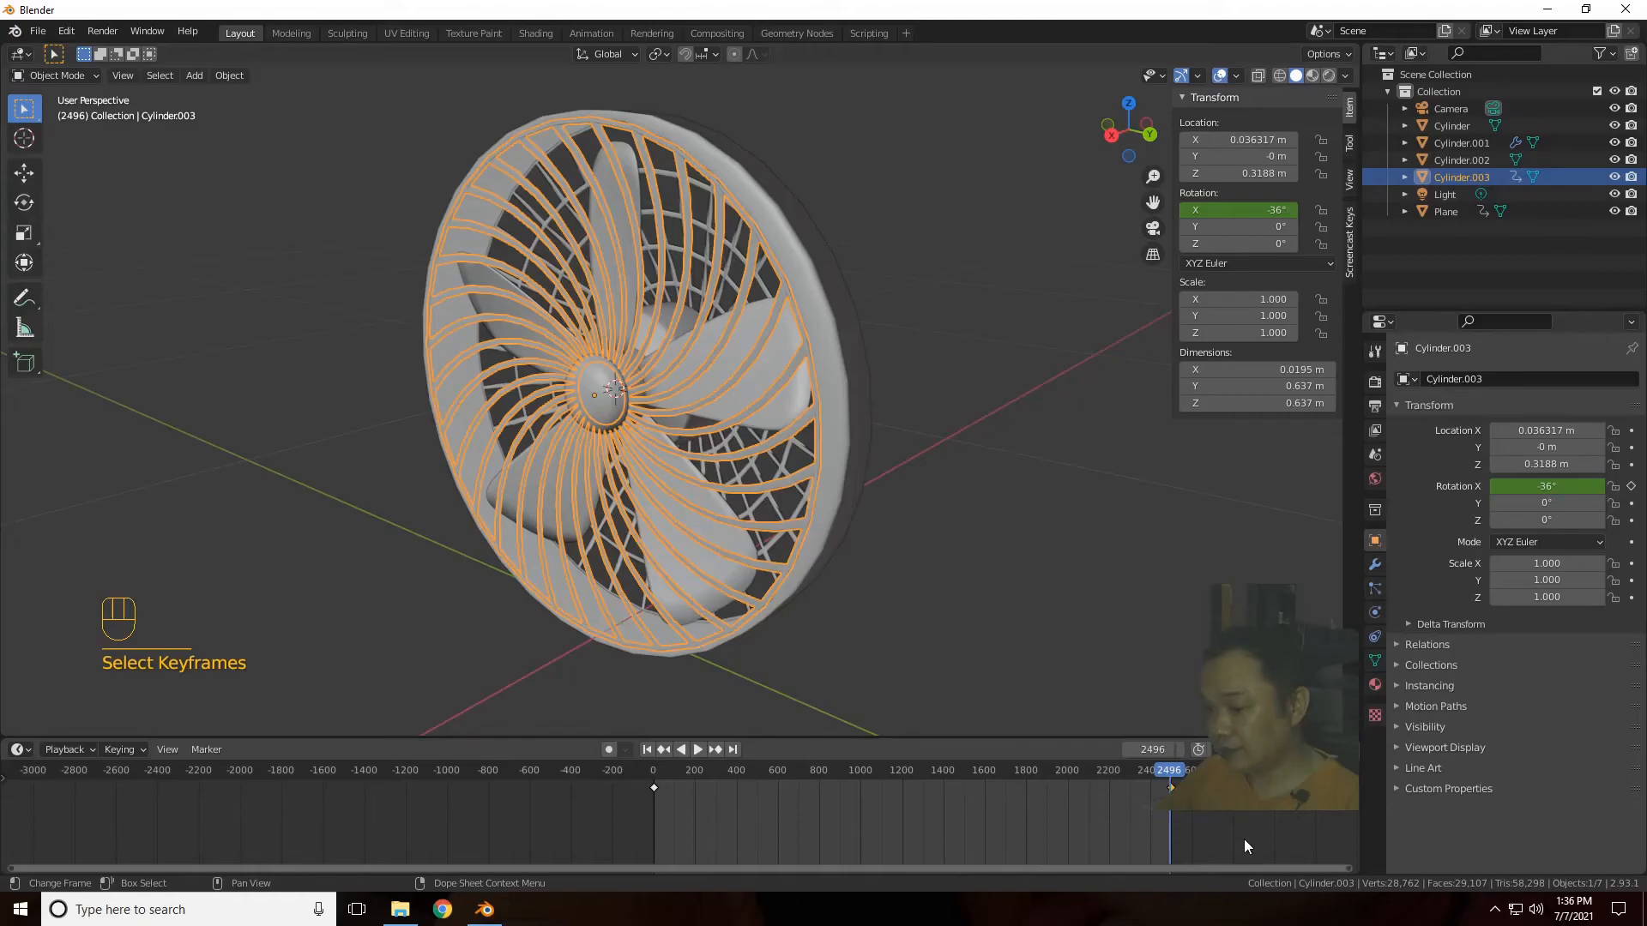
key("g")
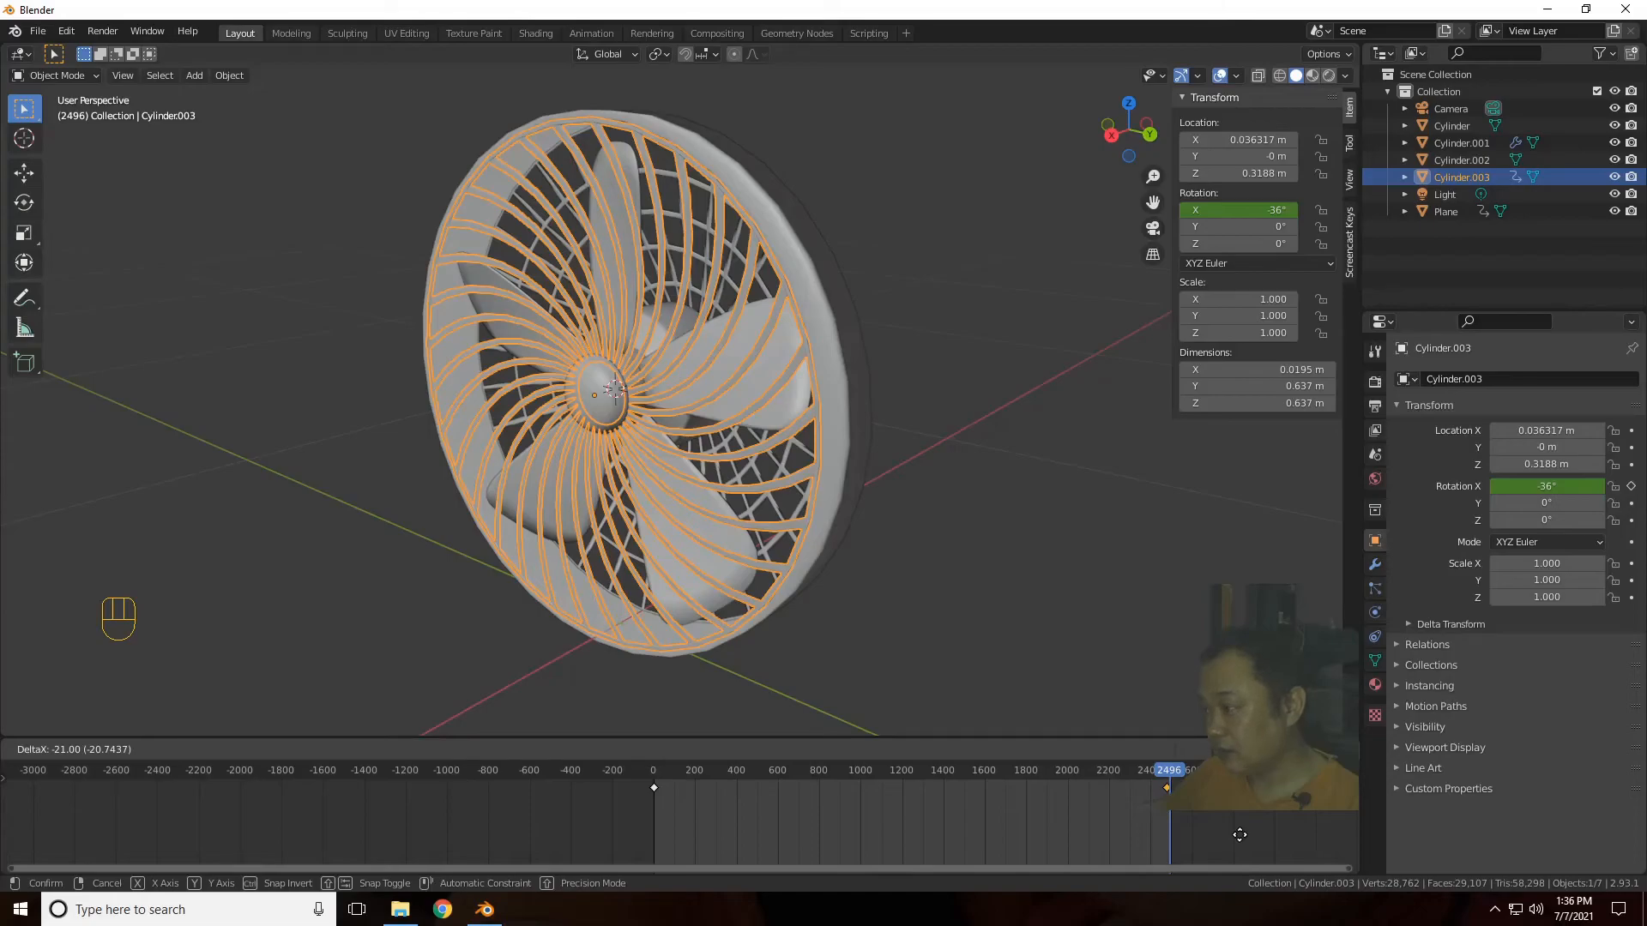
left_click(1240, 835)
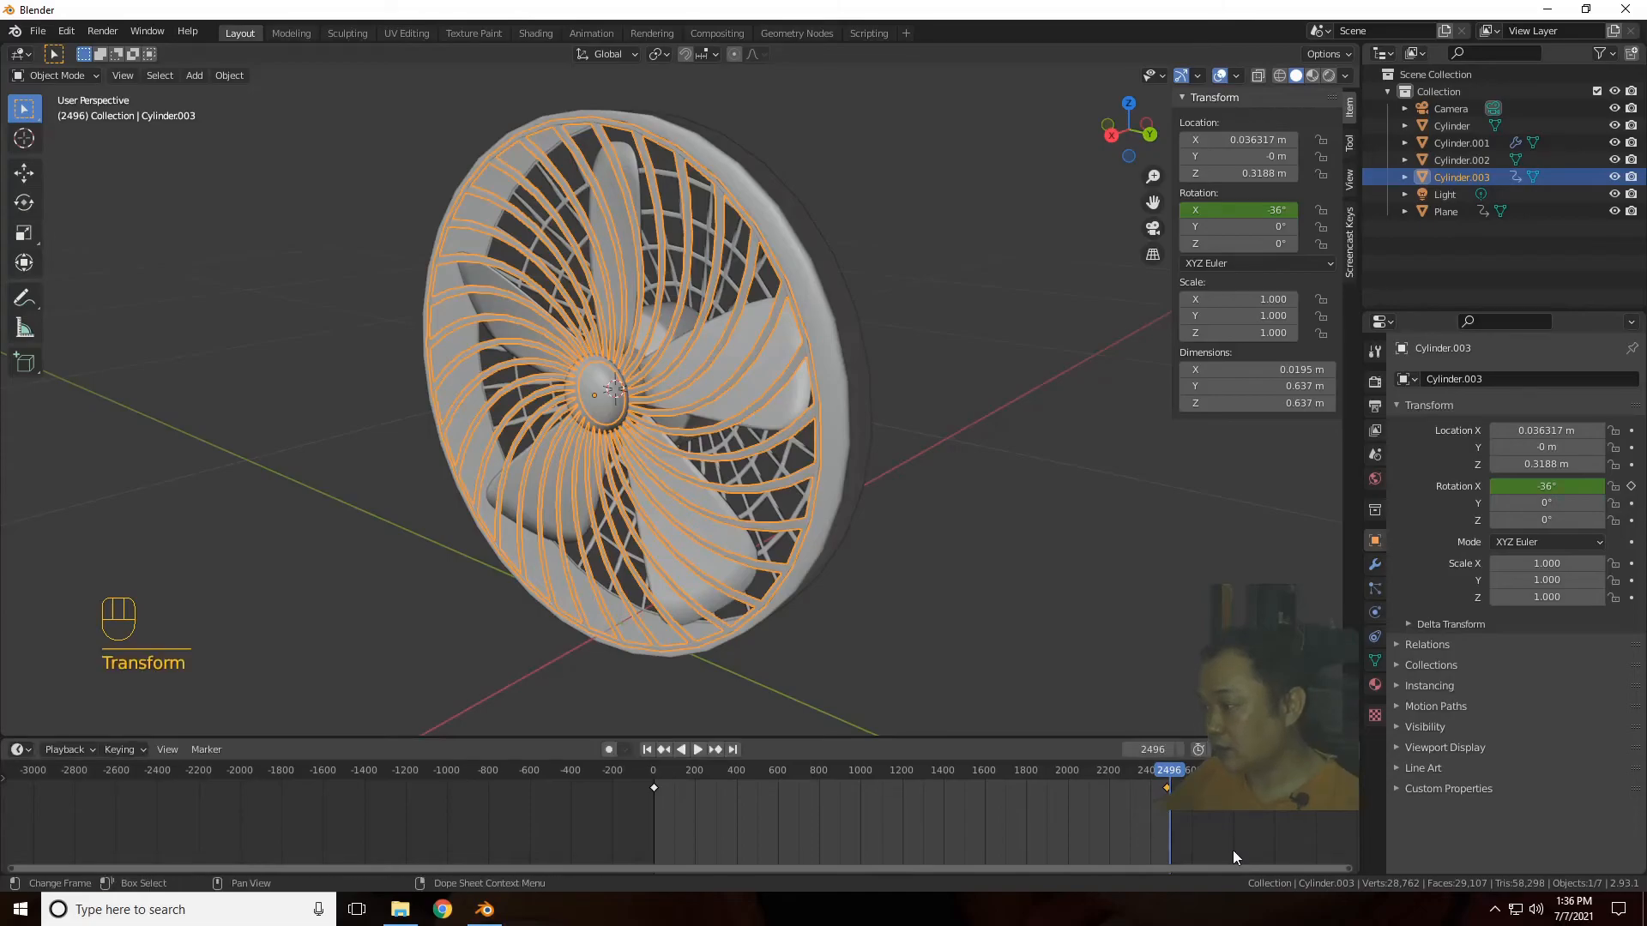
scroll(1218, 845, "up", 2)
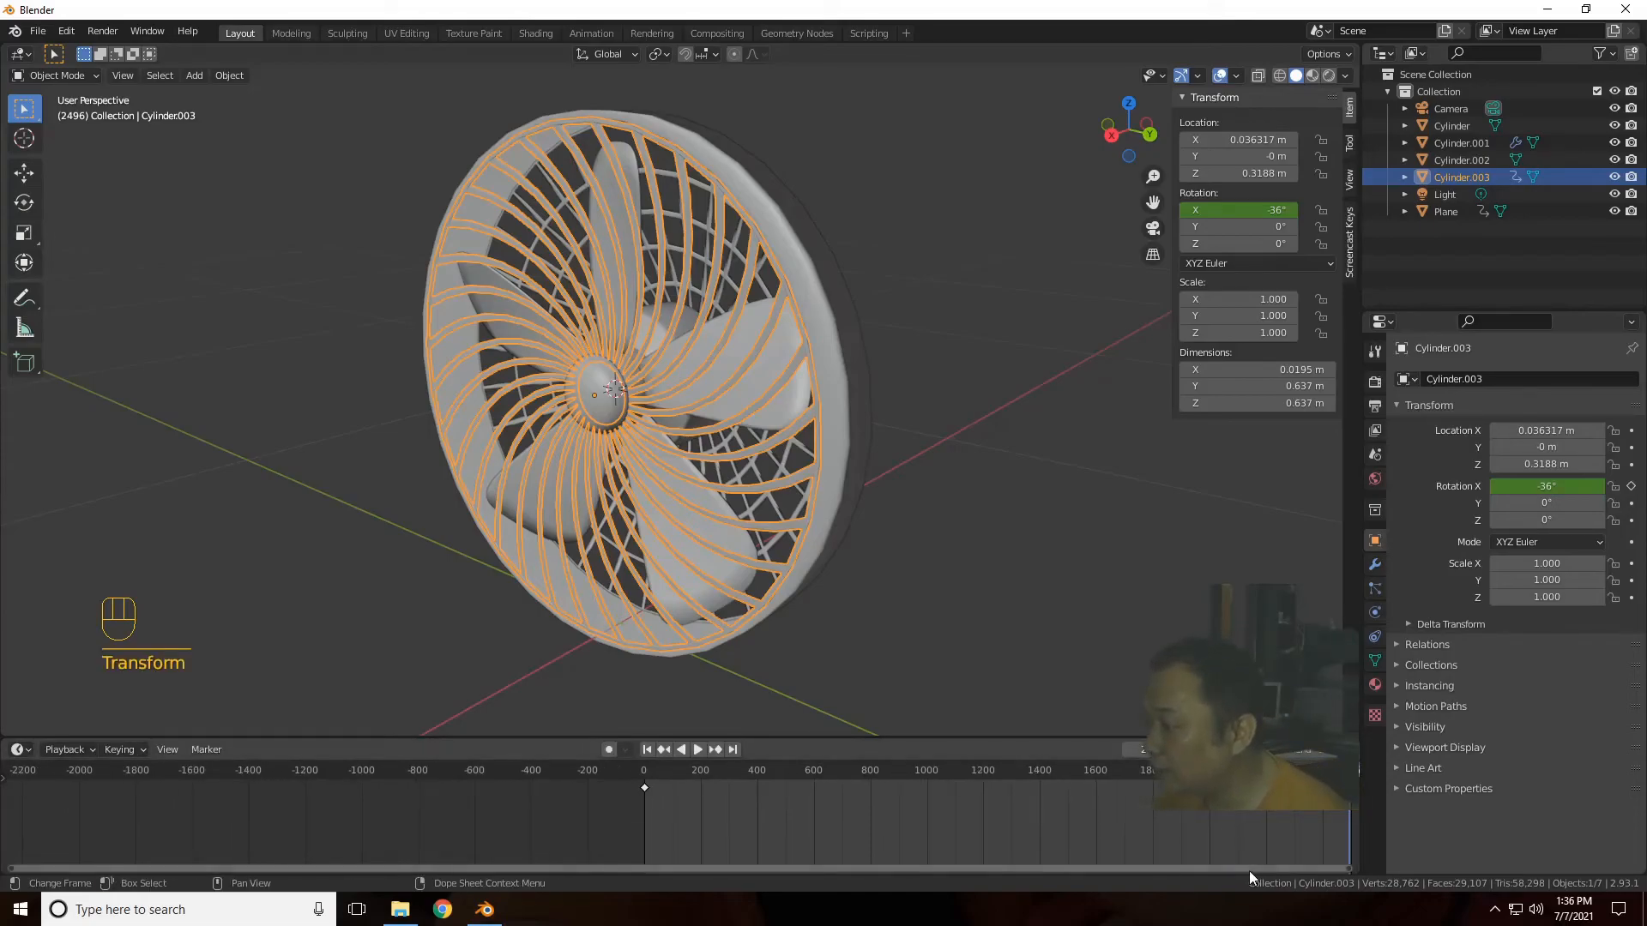
left_click_drag(1248, 871, 1338, 865)
scroll(1291, 817, "up", 11)
left_click_drag(795, 868, 1334, 854)
scroll(1168, 843, "up", 2)
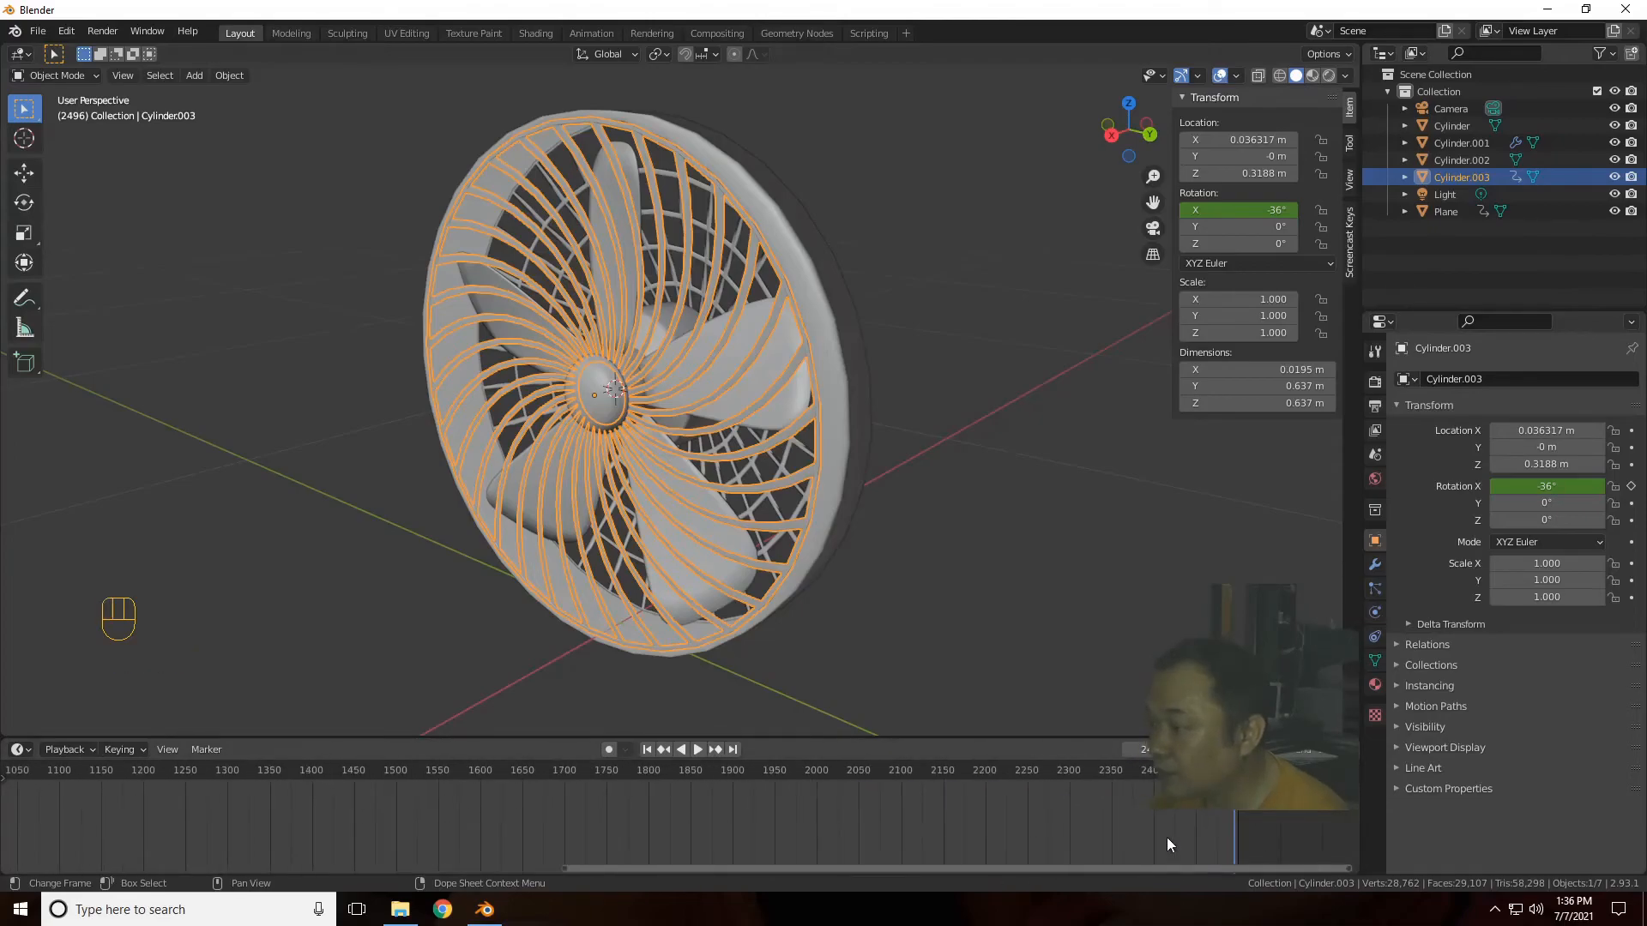
left_click_drag(1176, 866, 1353, 865)
left_click(956, 788)
key("g")
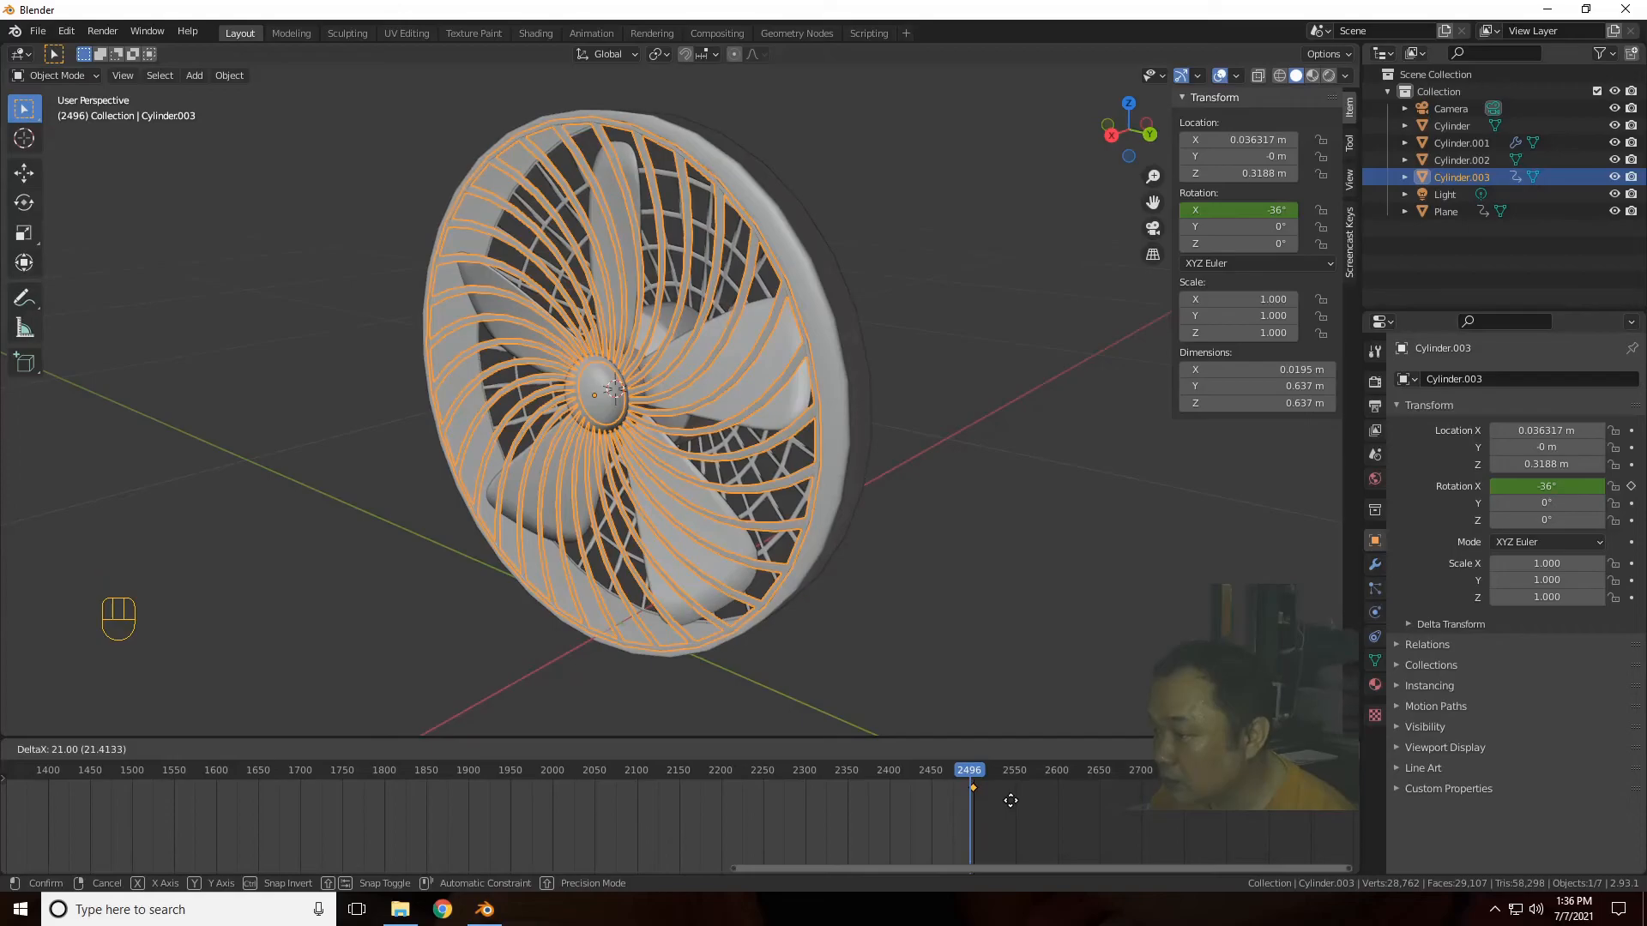
left_click(1011, 803)
left_click(980, 772)
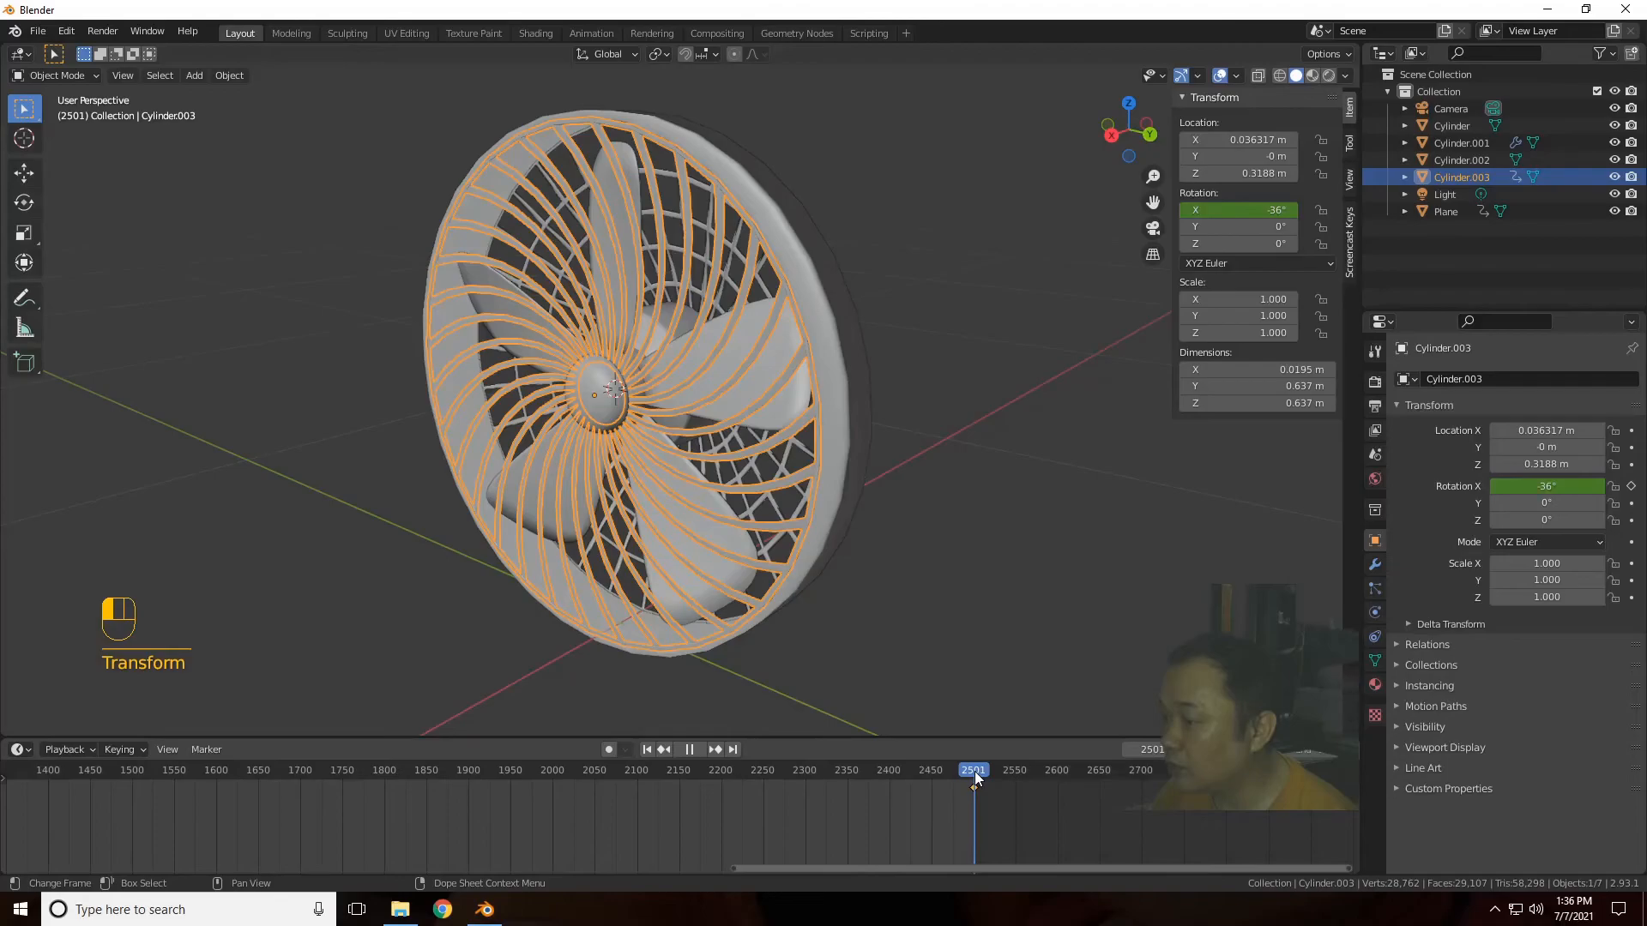
Step: Stop playback and scrub back to frame 0 while checking the grille's rotation
left_click(577, 804)
key("space")
scroll(938, 831, "down", 6)
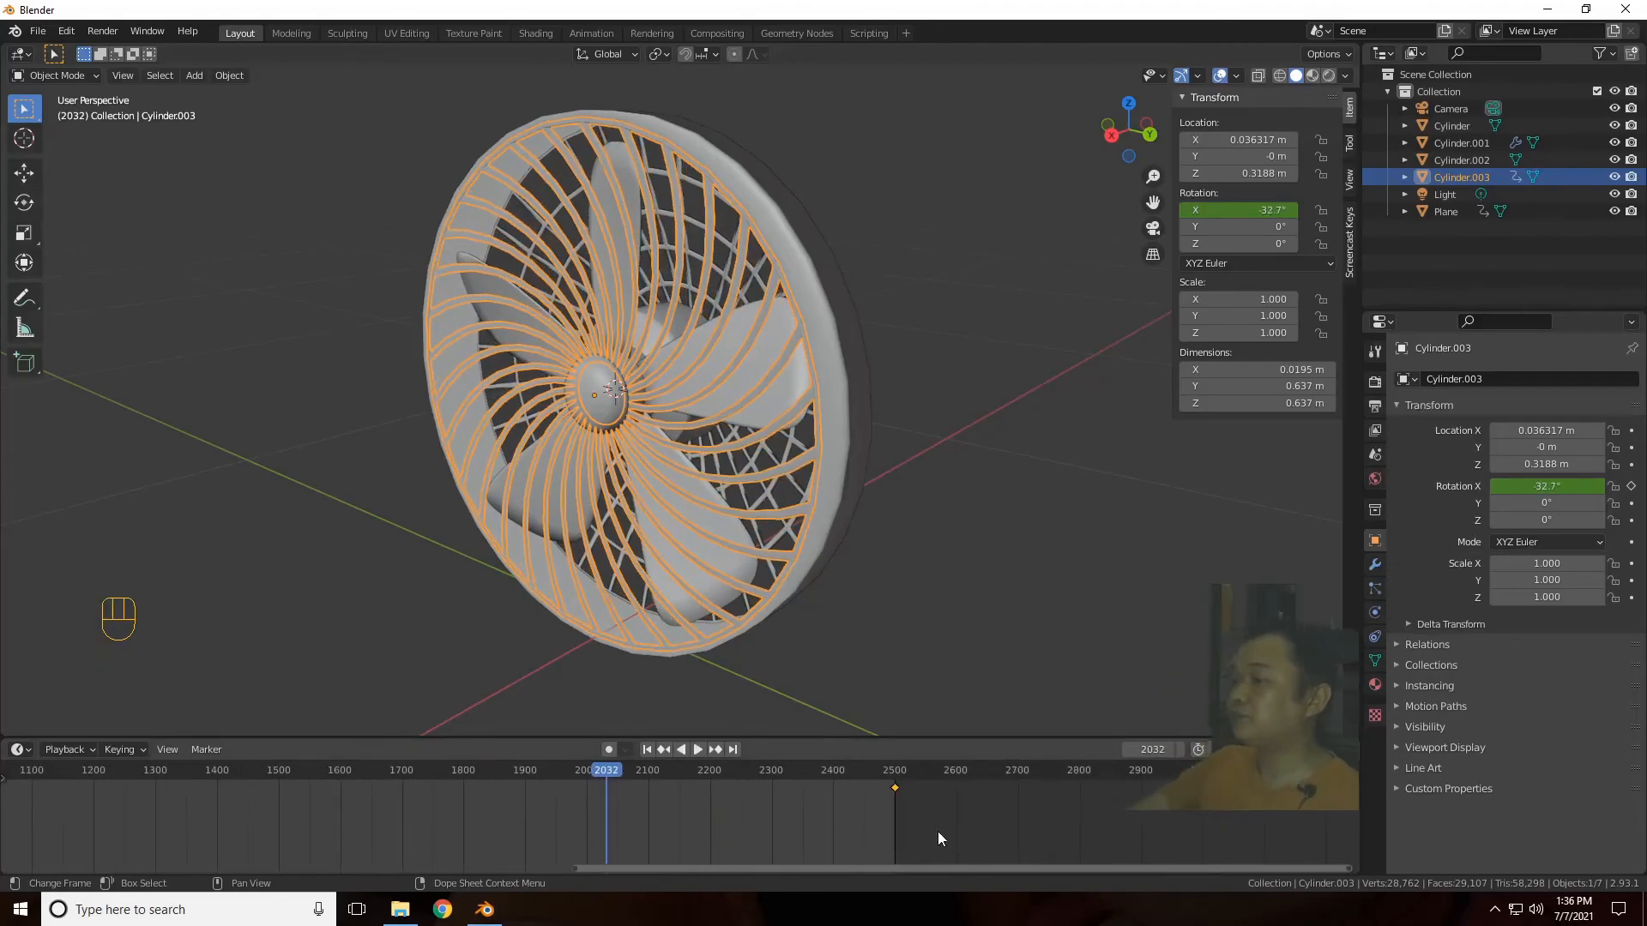
scroll(938, 830, "down", 3)
left_click_drag(667, 774, 268, 755)
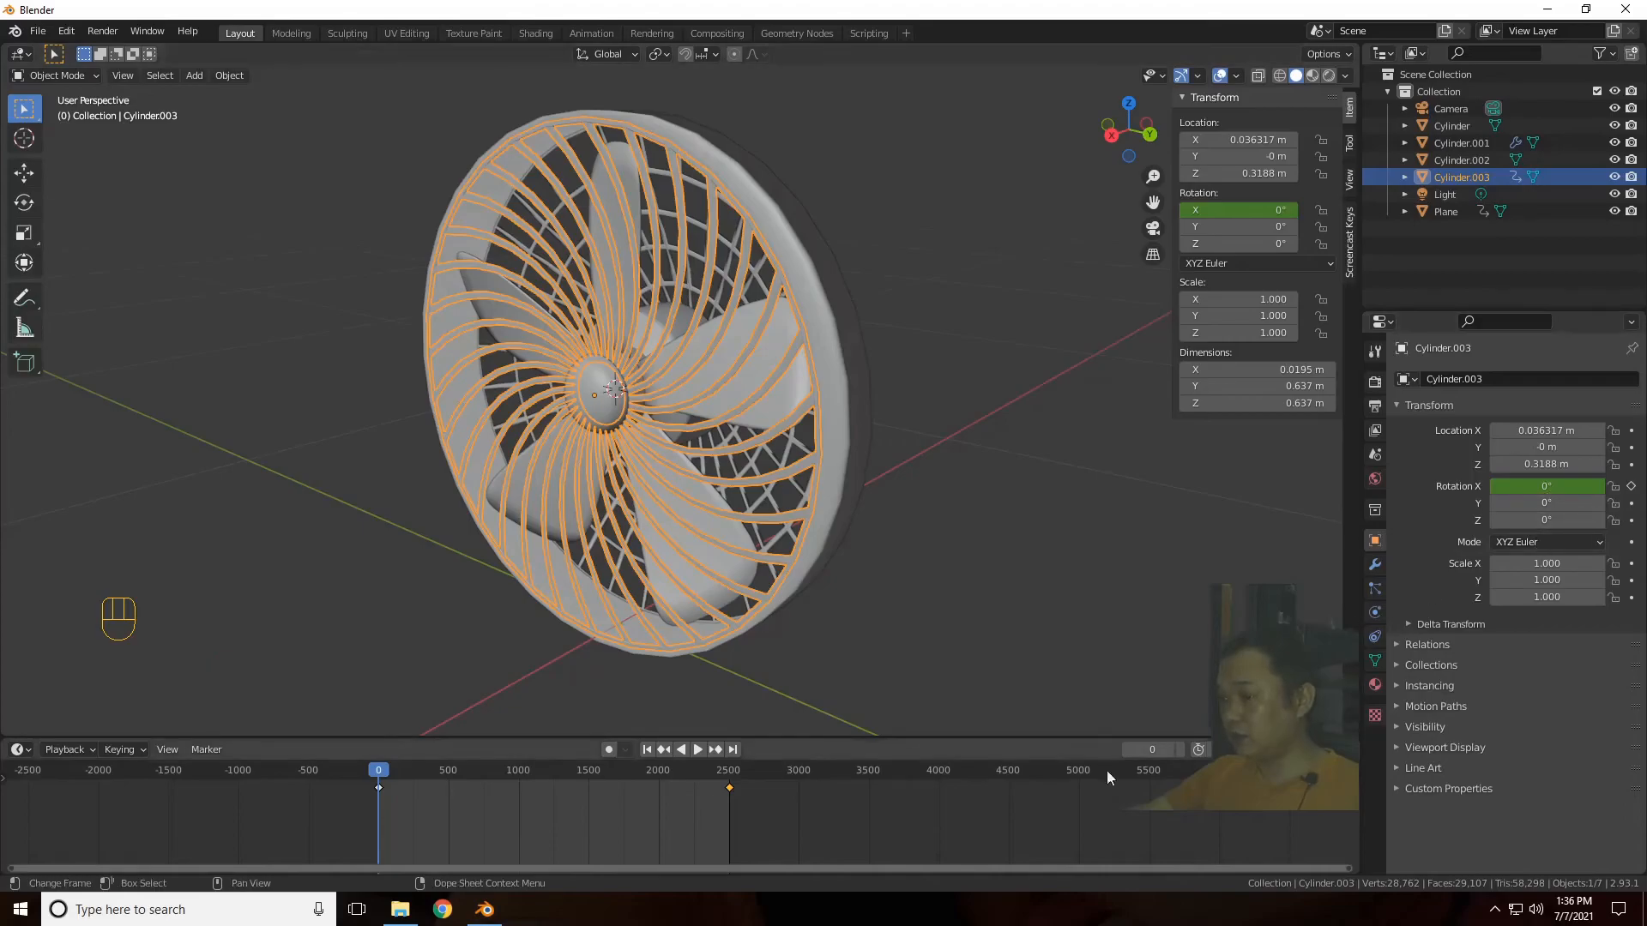
Step: Delete the front grille's end keyframe and go to frame 2500
key("x")
left_click(778, 805)
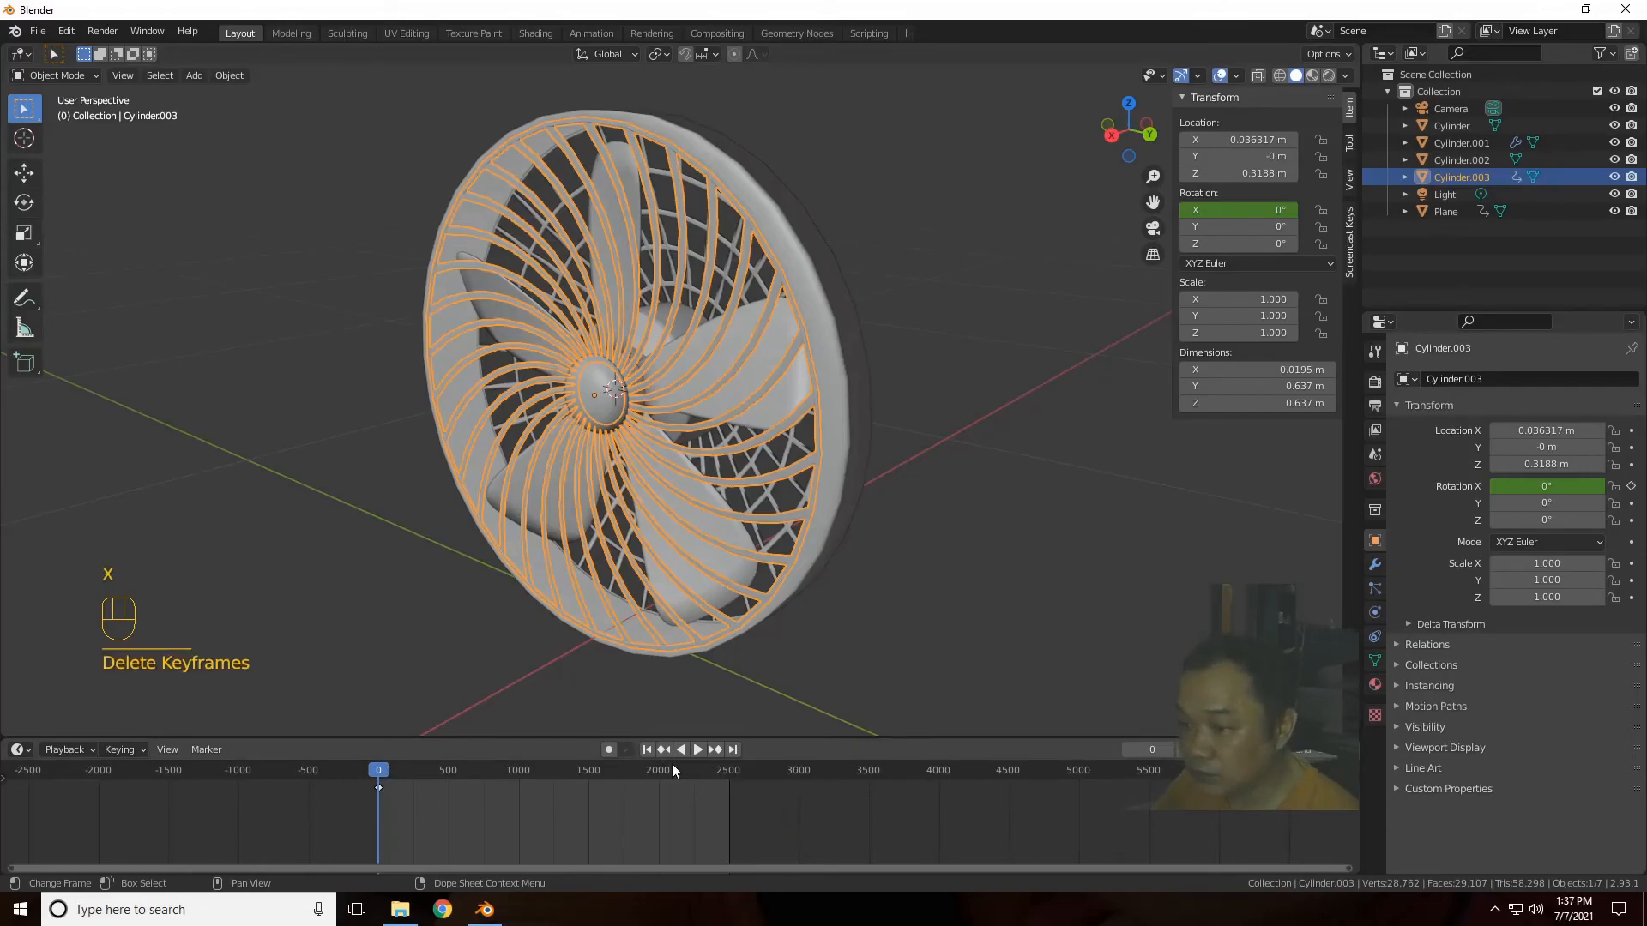
key("space")
left_click_drag(734, 772, 728, 774)
left_click(1153, 749)
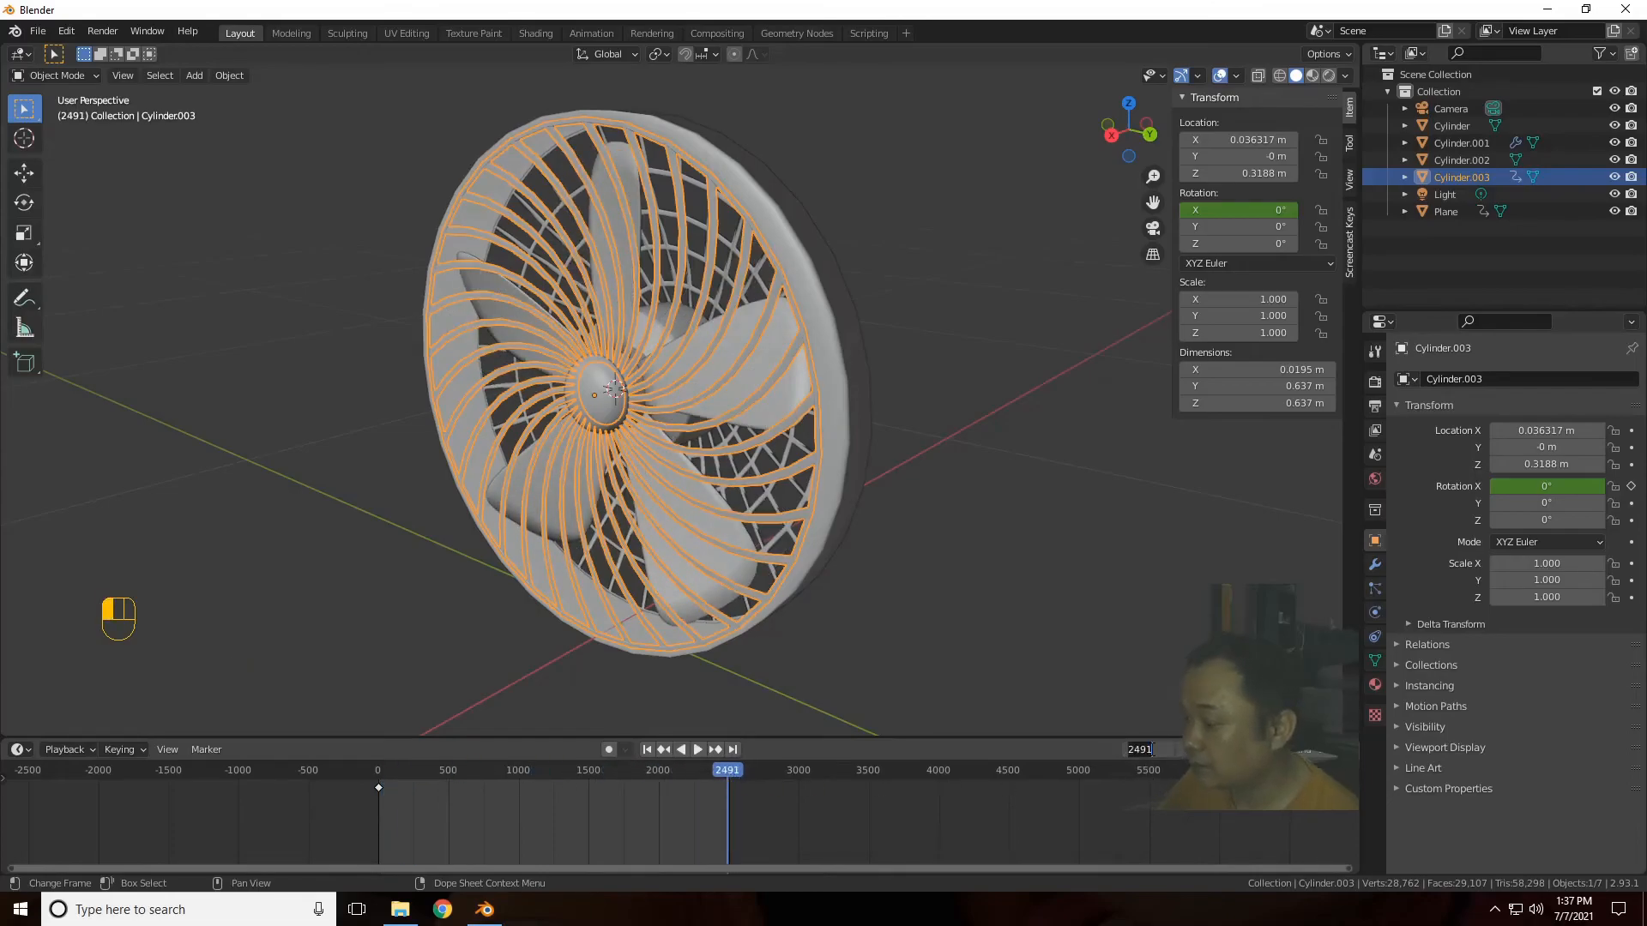
type("2500")
key("Return")
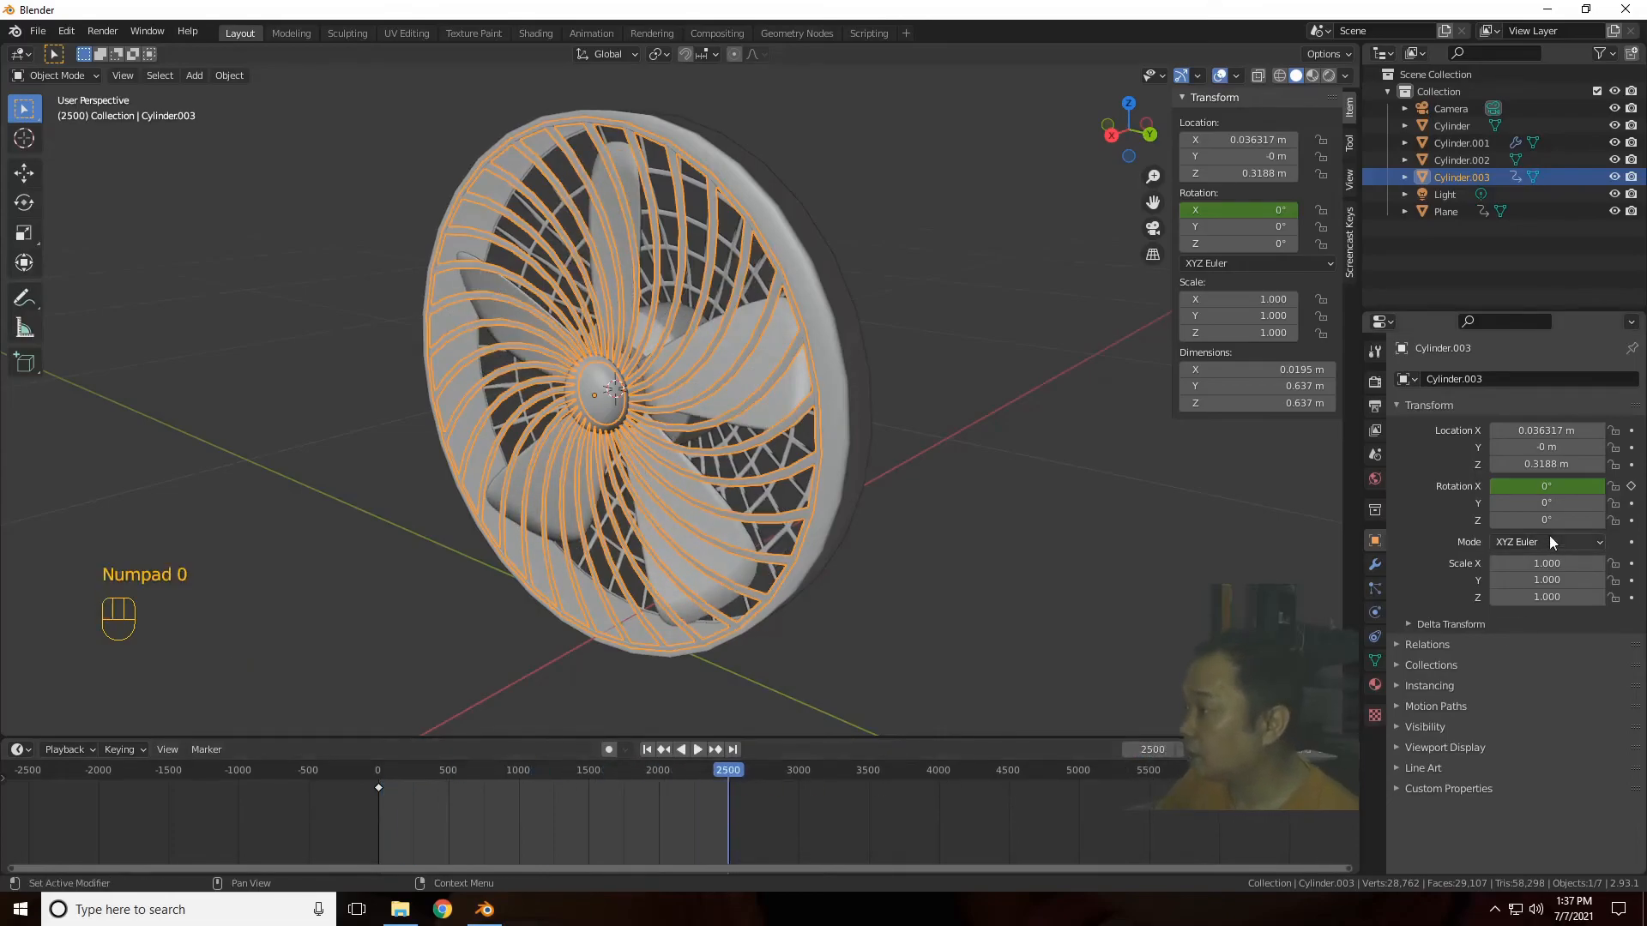
Step: Key the front grille's X rotation at -360° and scrub through the frames to check the motion
left_click(1579, 488)
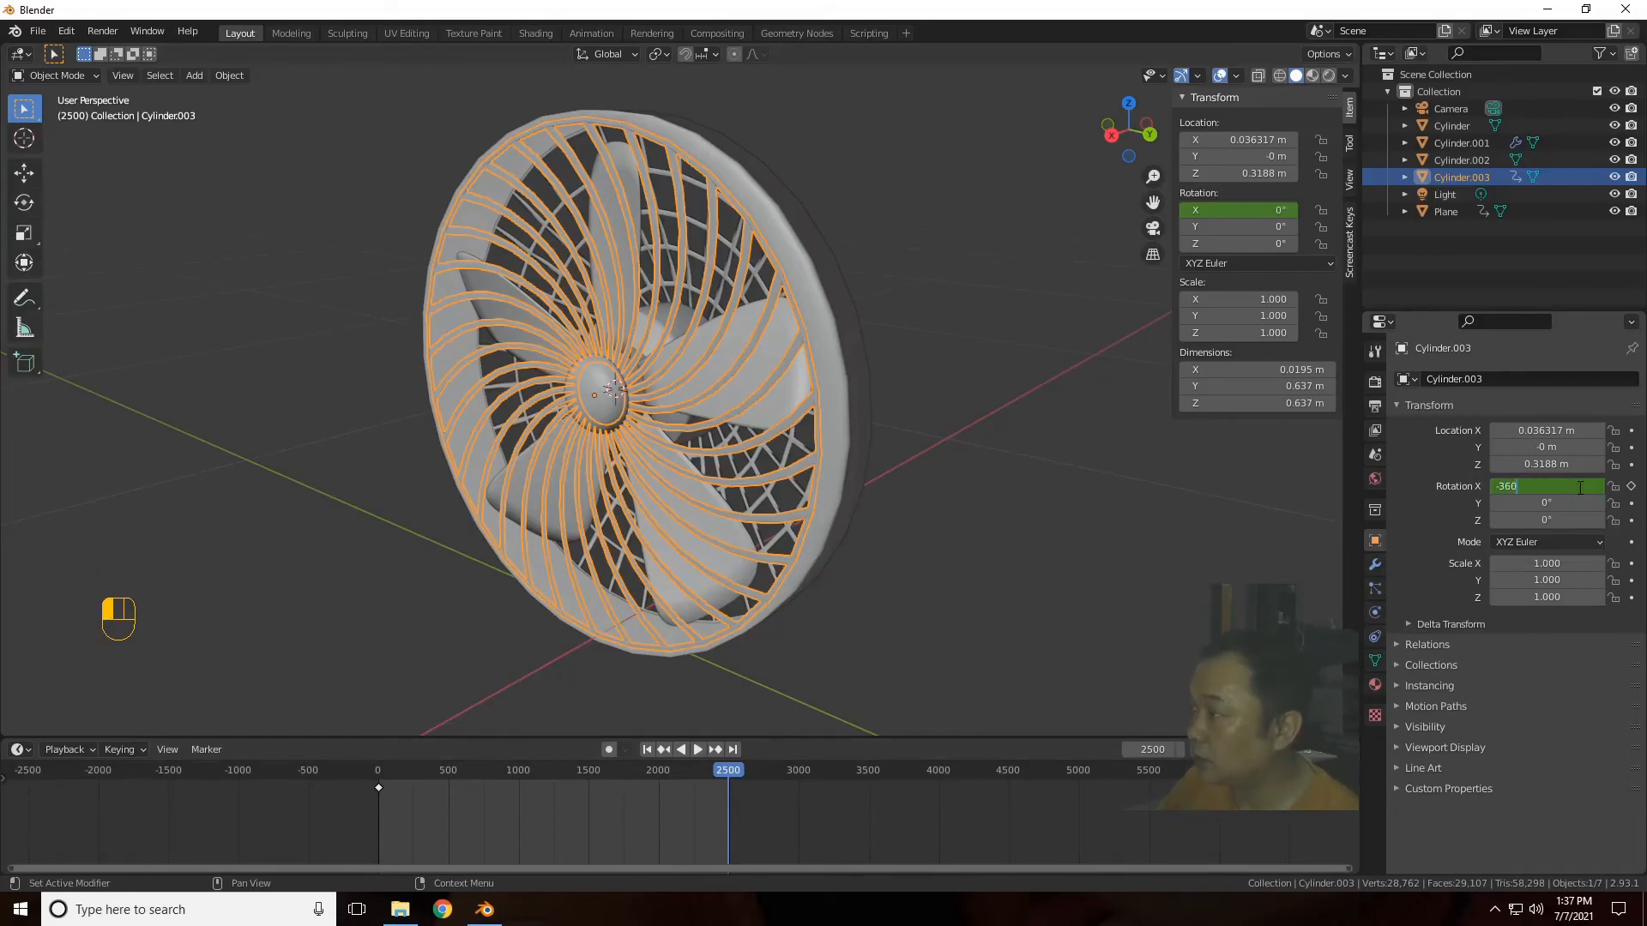
left_click(1632, 487)
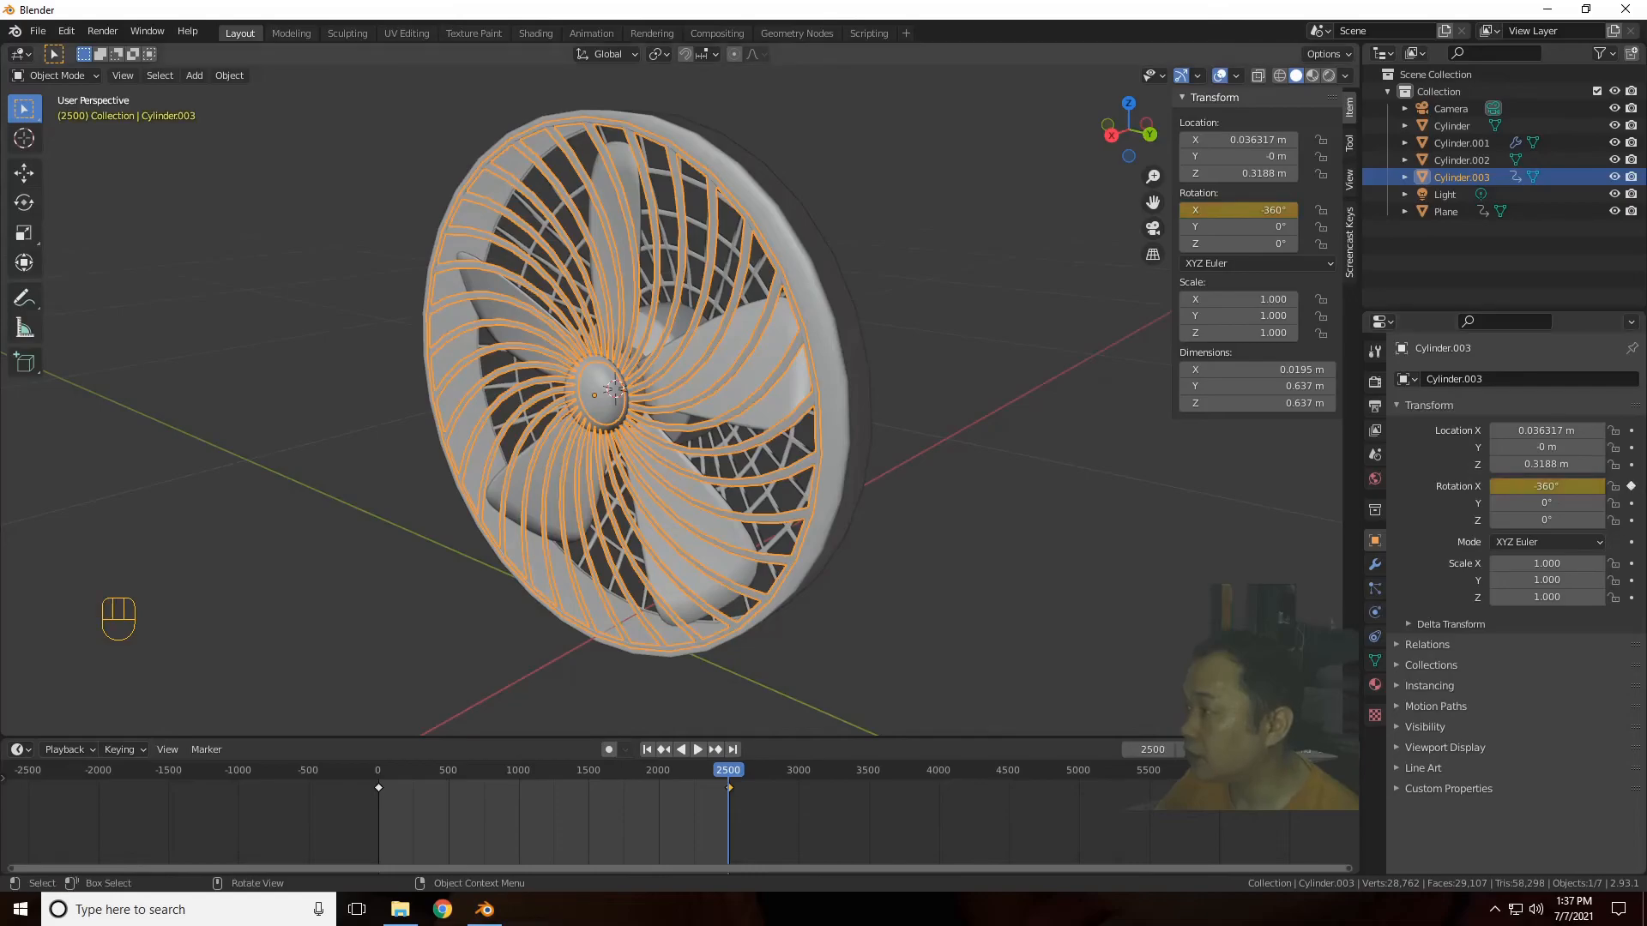
left_click_drag(737, 772, 460, 800)
left_click_drag(524, 800, 780, 792)
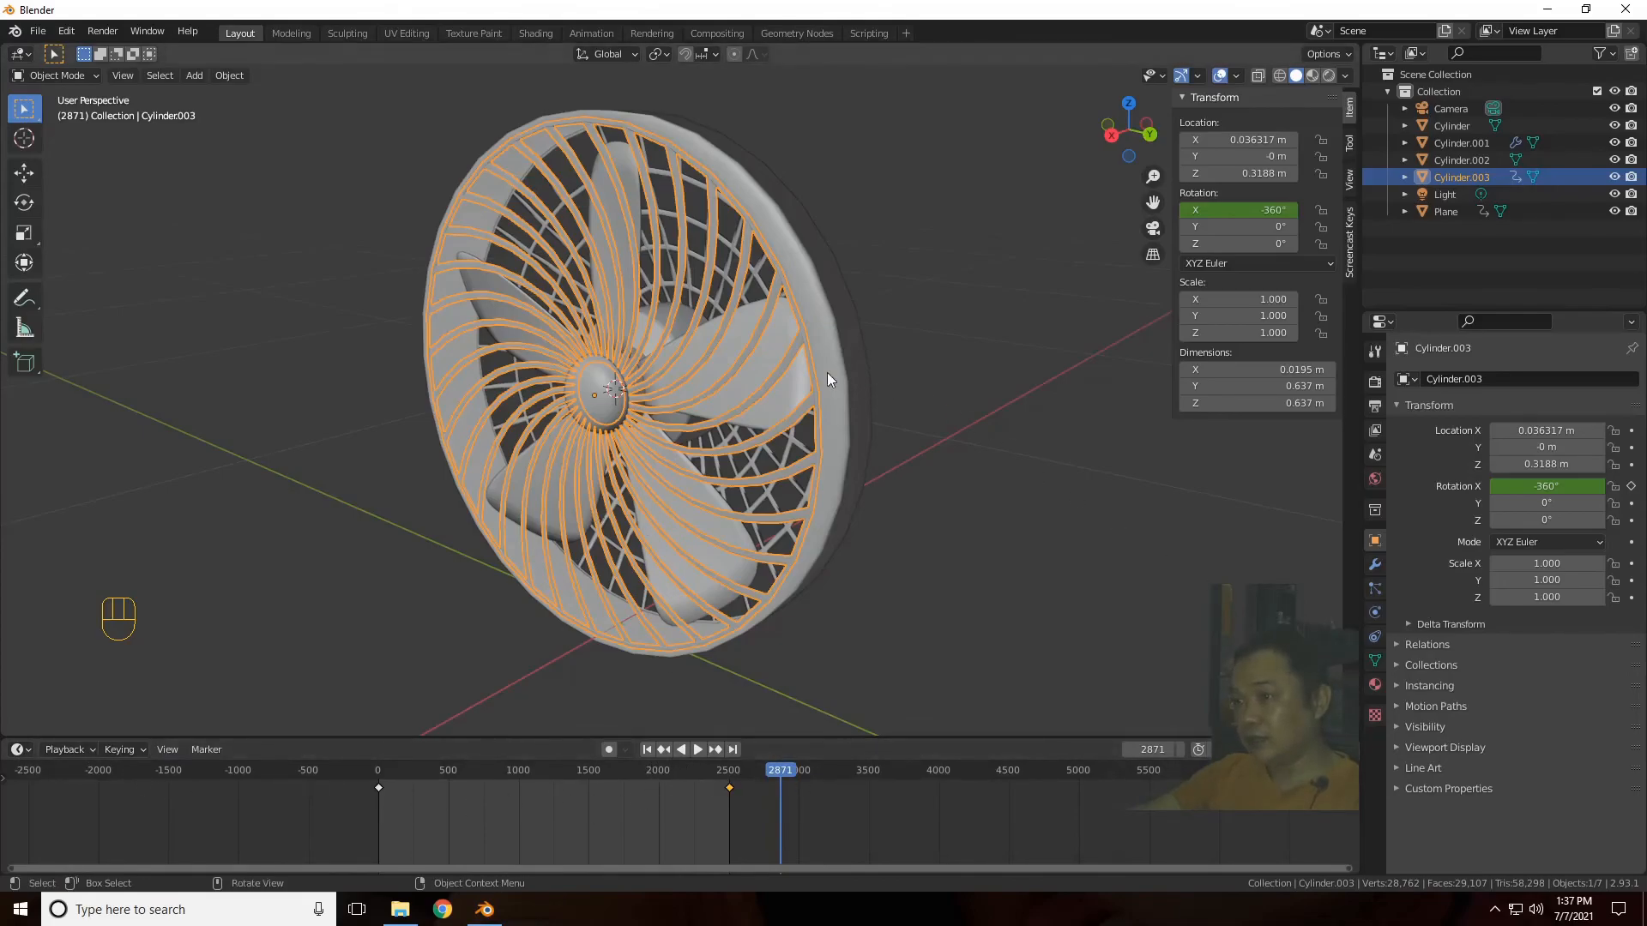
Step: Select the fan blades and switch the timeline area to the Graph Editor
left_click(766, 361)
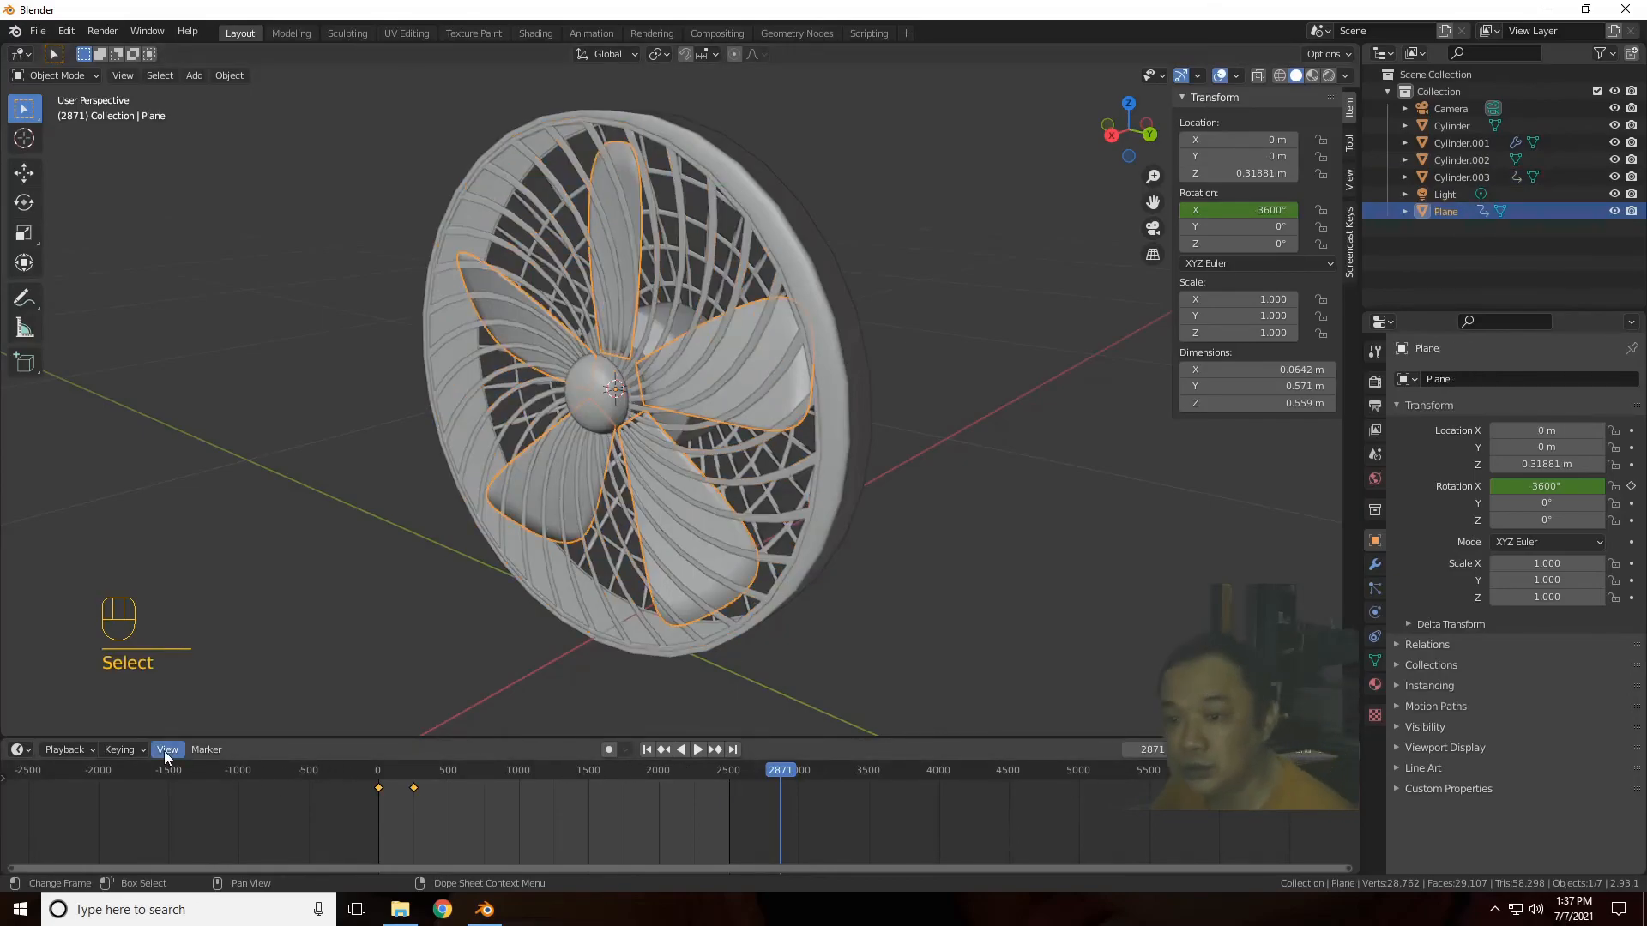
left_click(18, 750)
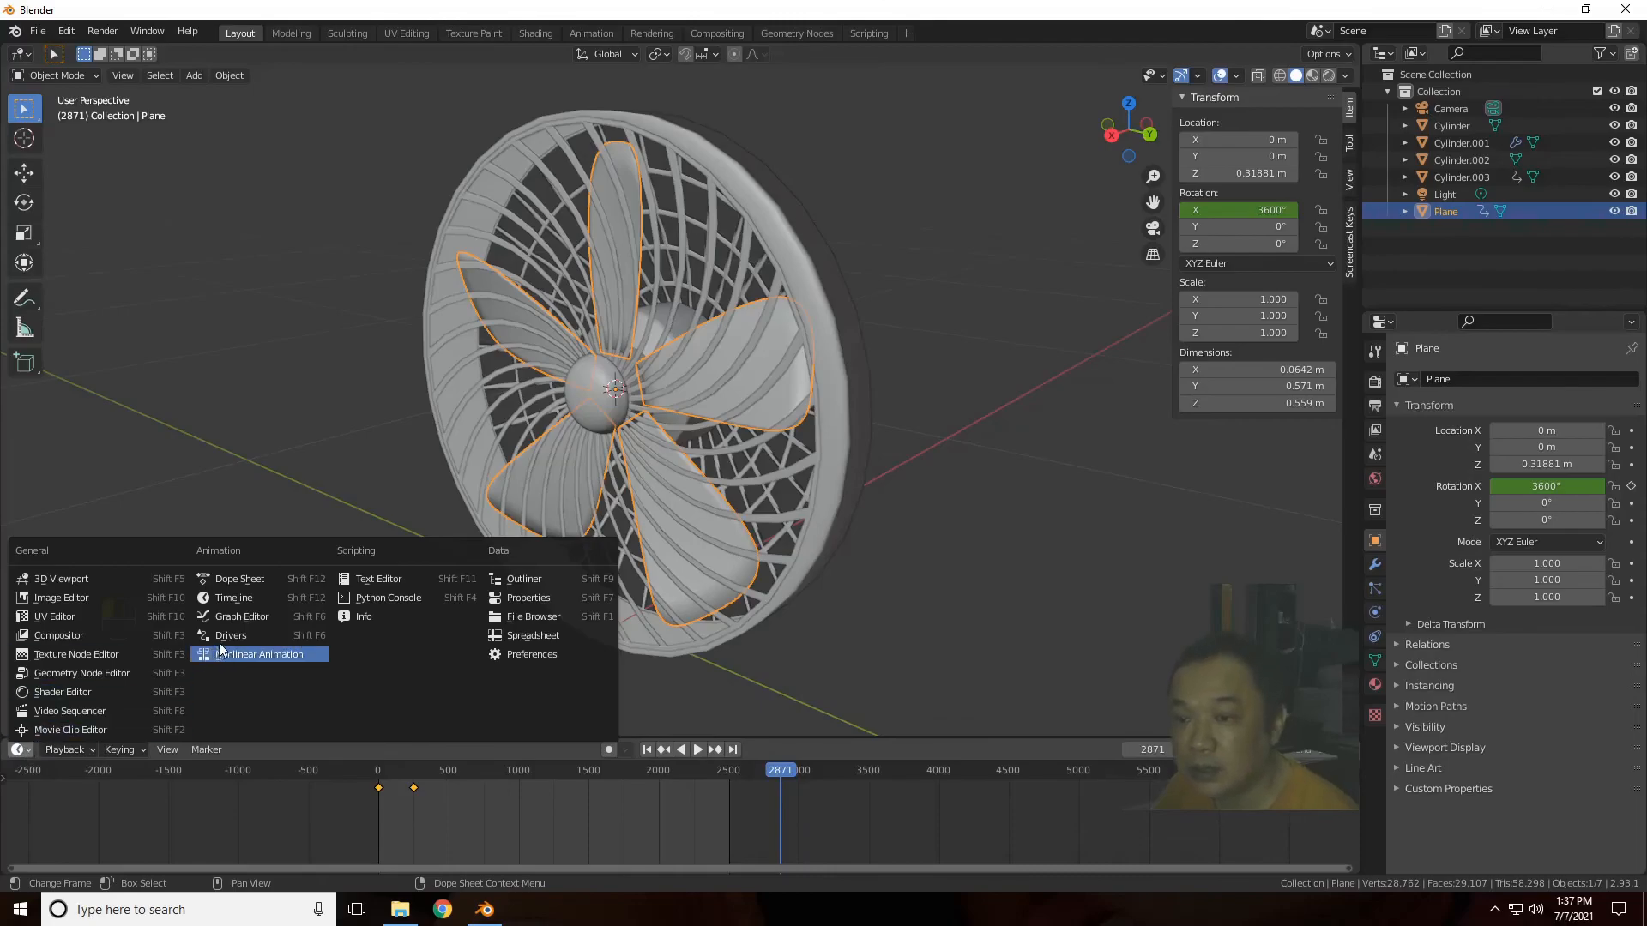
left_click(234, 613)
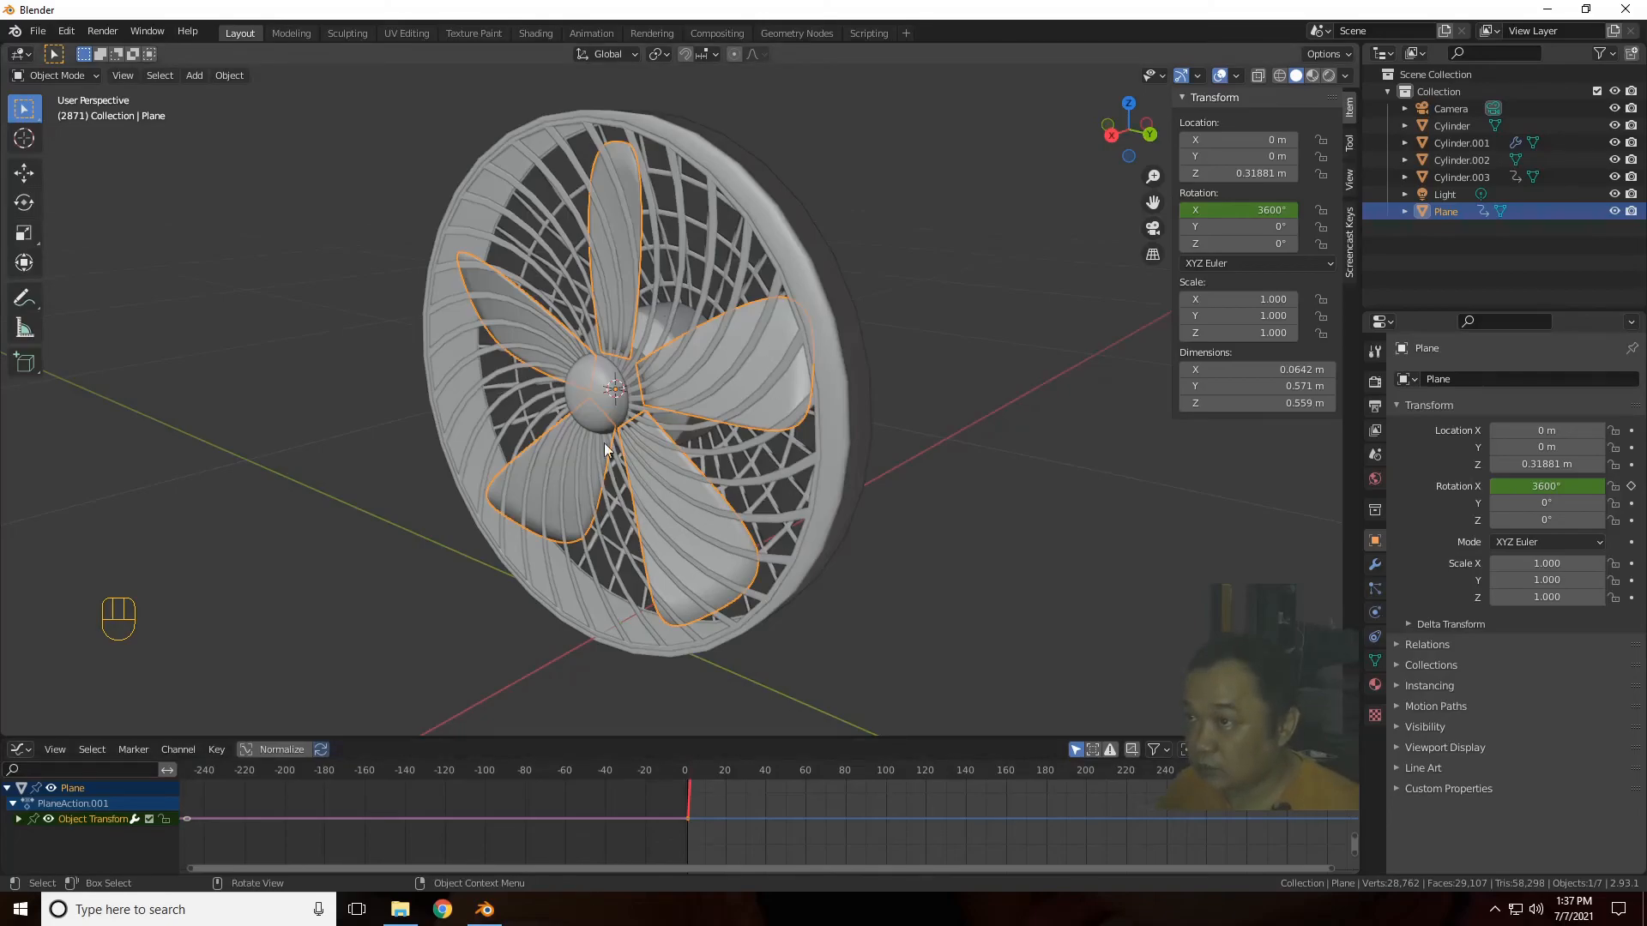
Step: Set the extrapolation mode of the blades' rotation curve to Make Cyclic (F-Modifier)
left_click(122, 751)
mouse_move(173, 750)
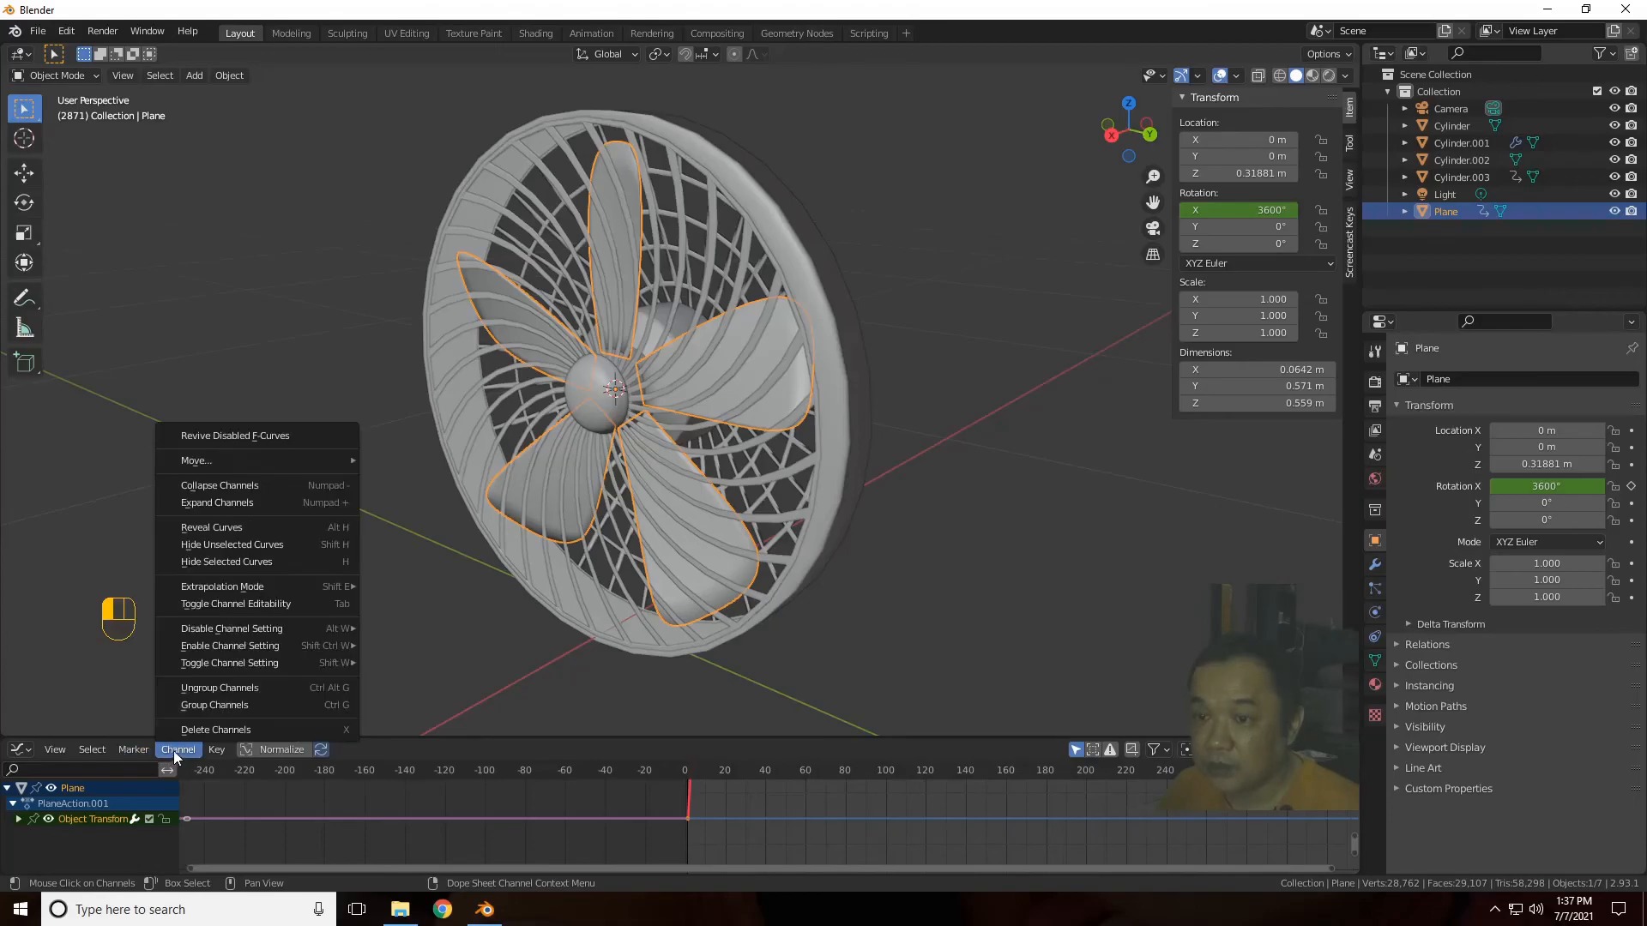
mouse_move(229, 635)
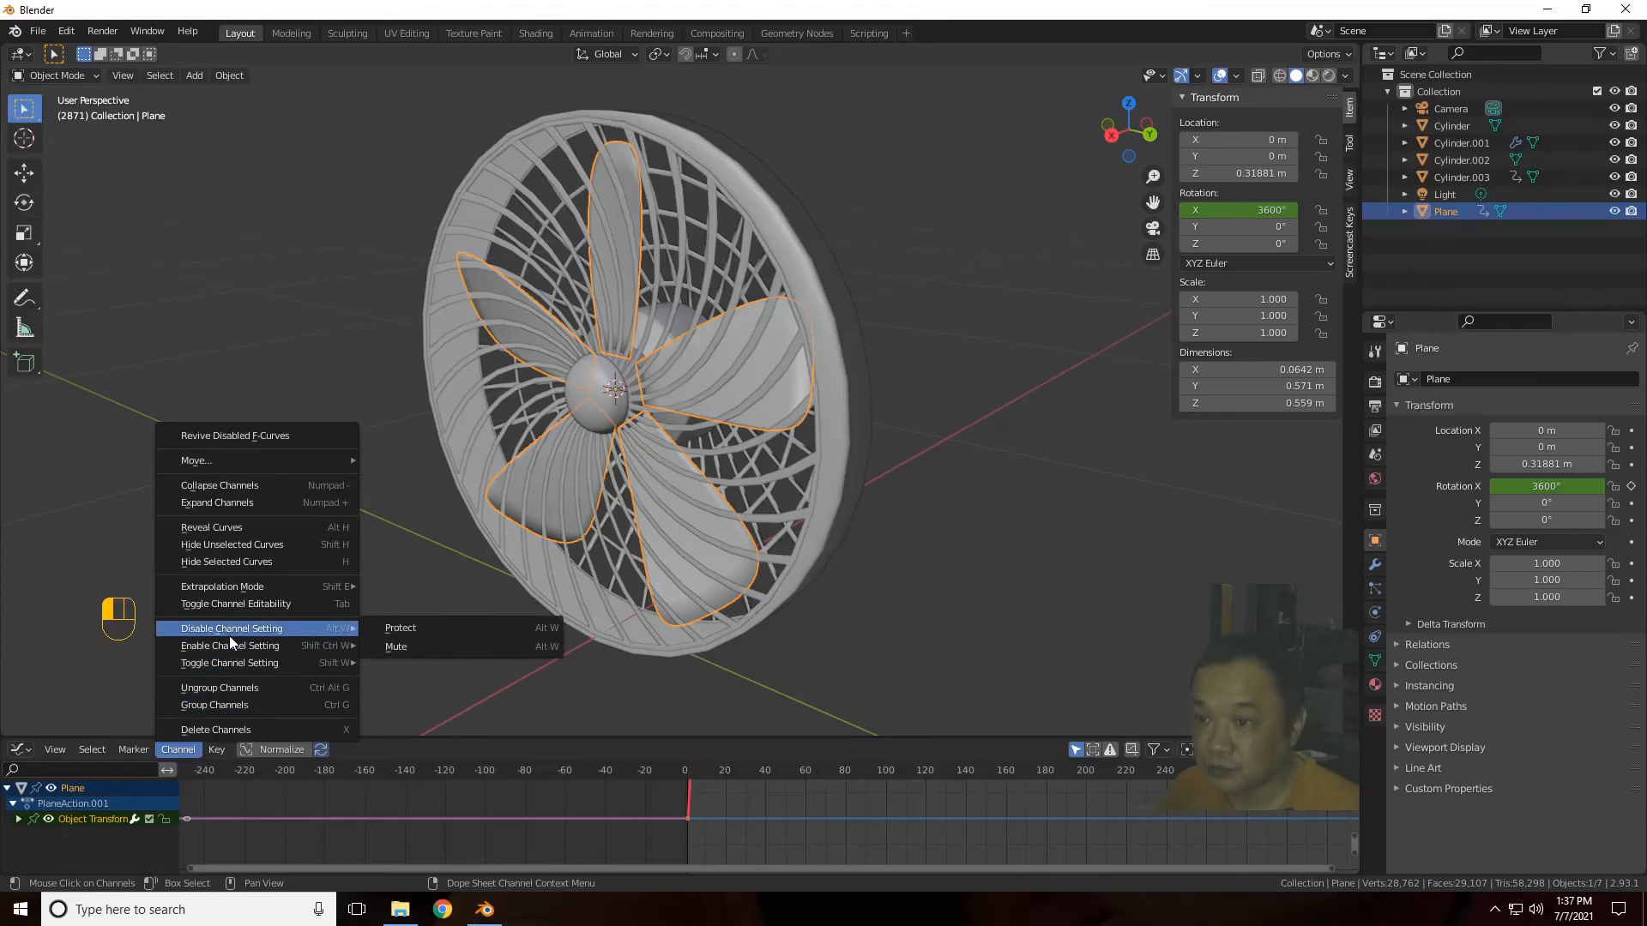
mouse_move(239, 591)
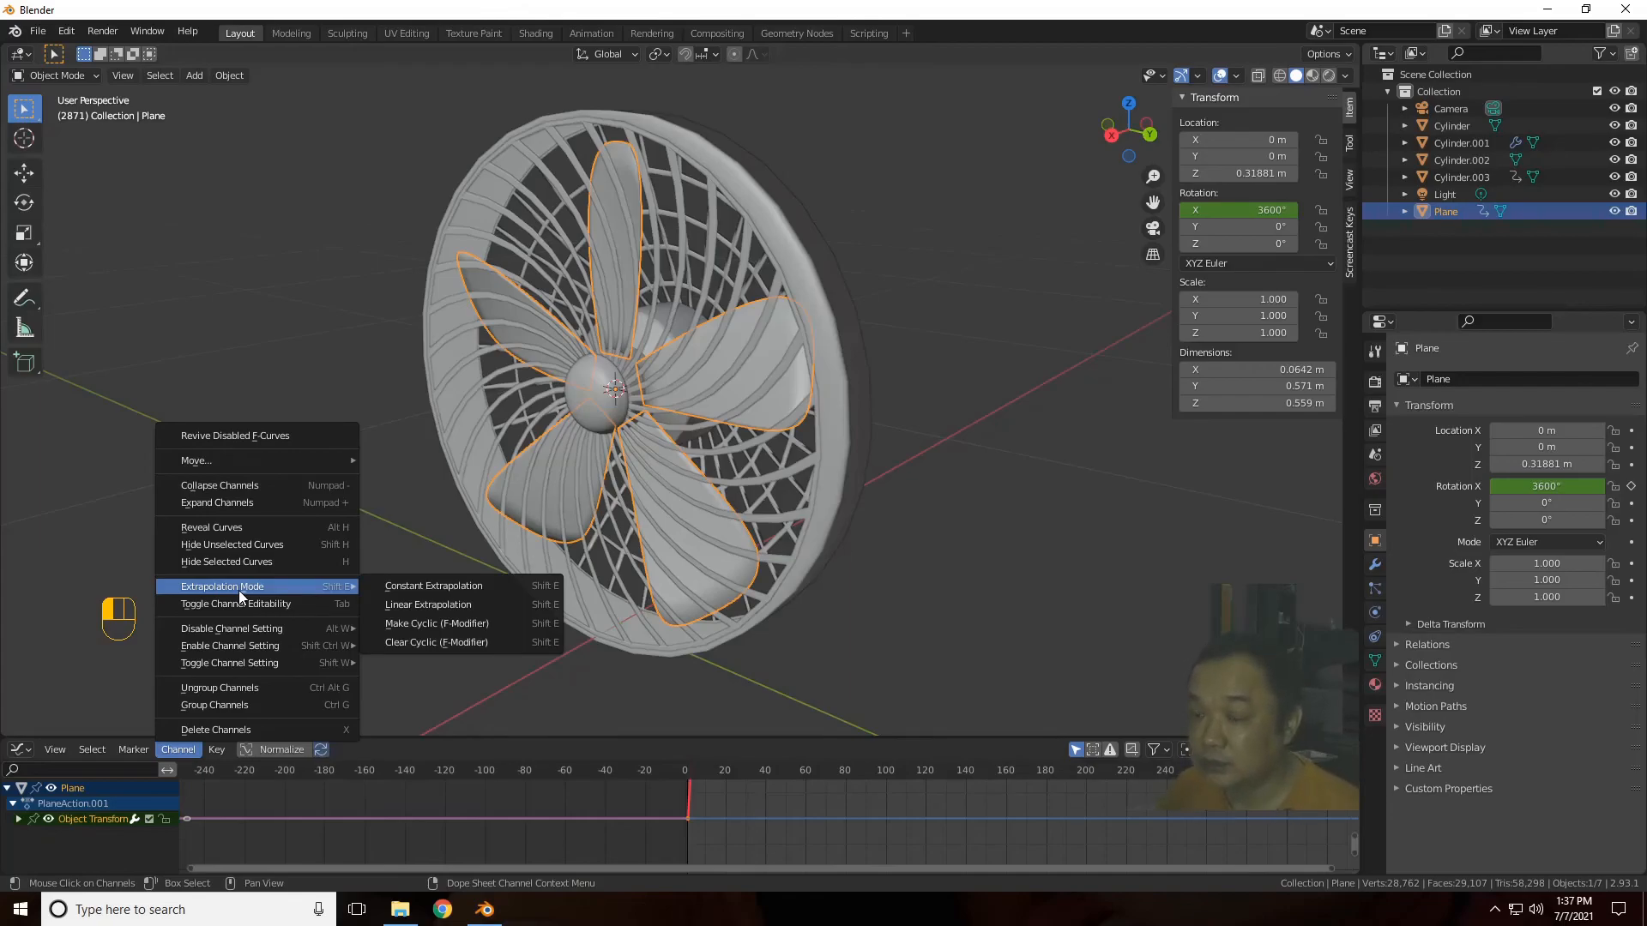
left_click(449, 632)
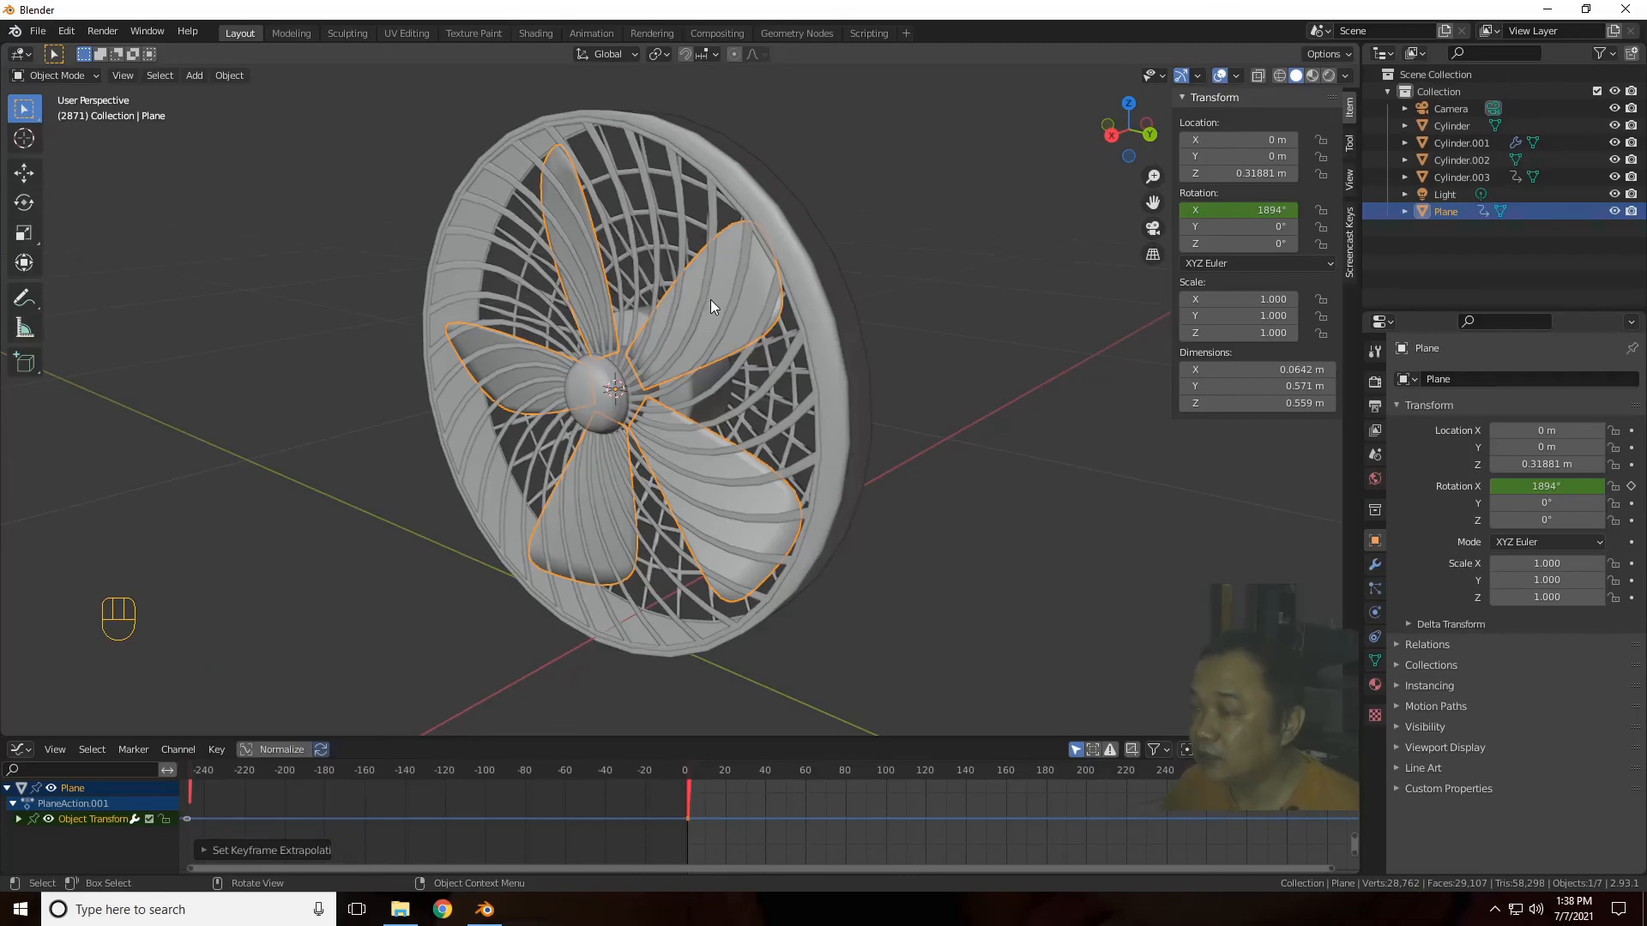
Step: Select the front grille and examine its rotation curve across the full frame range
left_click(736, 413)
scroll(1045, 831, "down", 10)
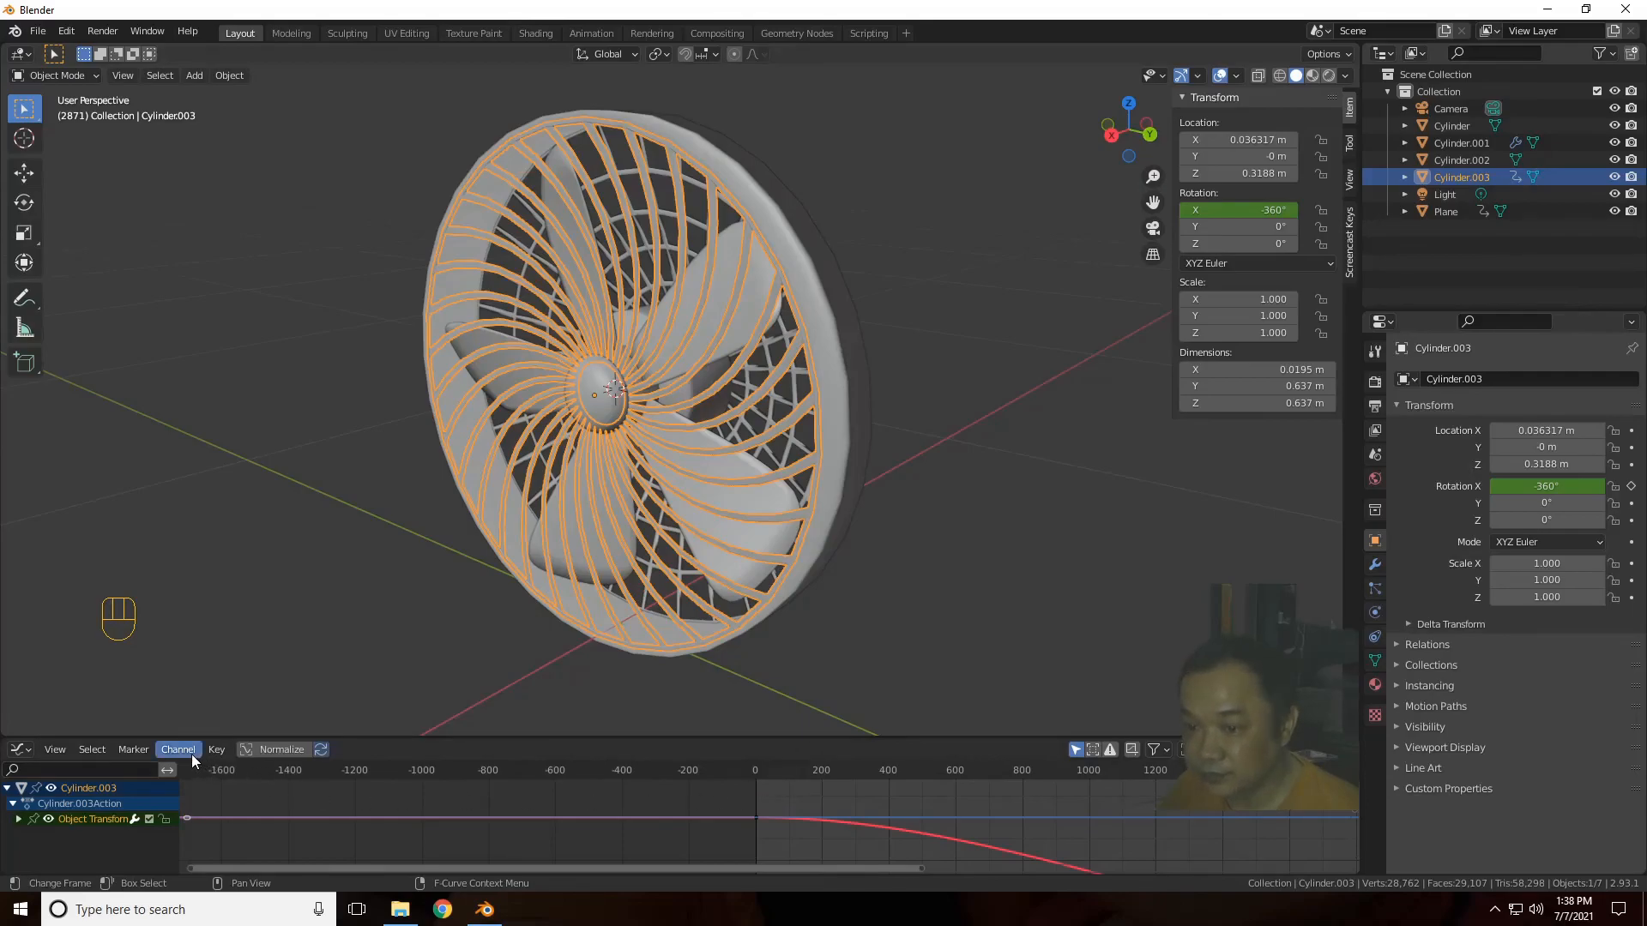
left_click_drag(875, 868, 1347, 868)
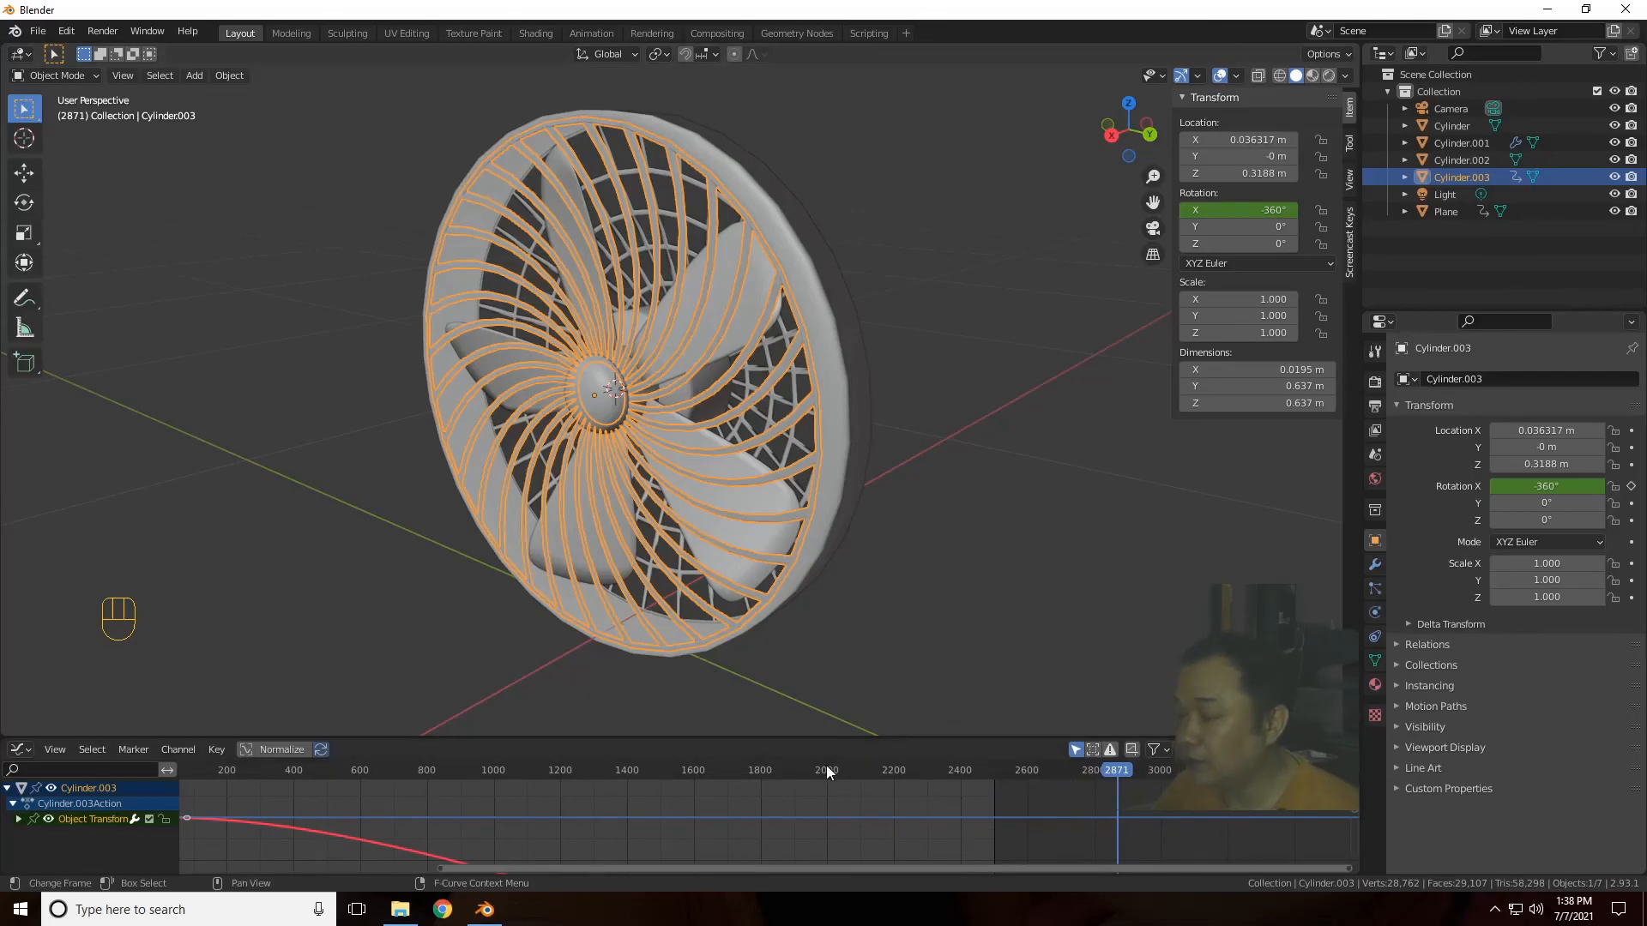
Step: Return to frame 0, deselect the front grille and play the animation to check the blades and grille
left_click_drag(1096, 771, 163, 769)
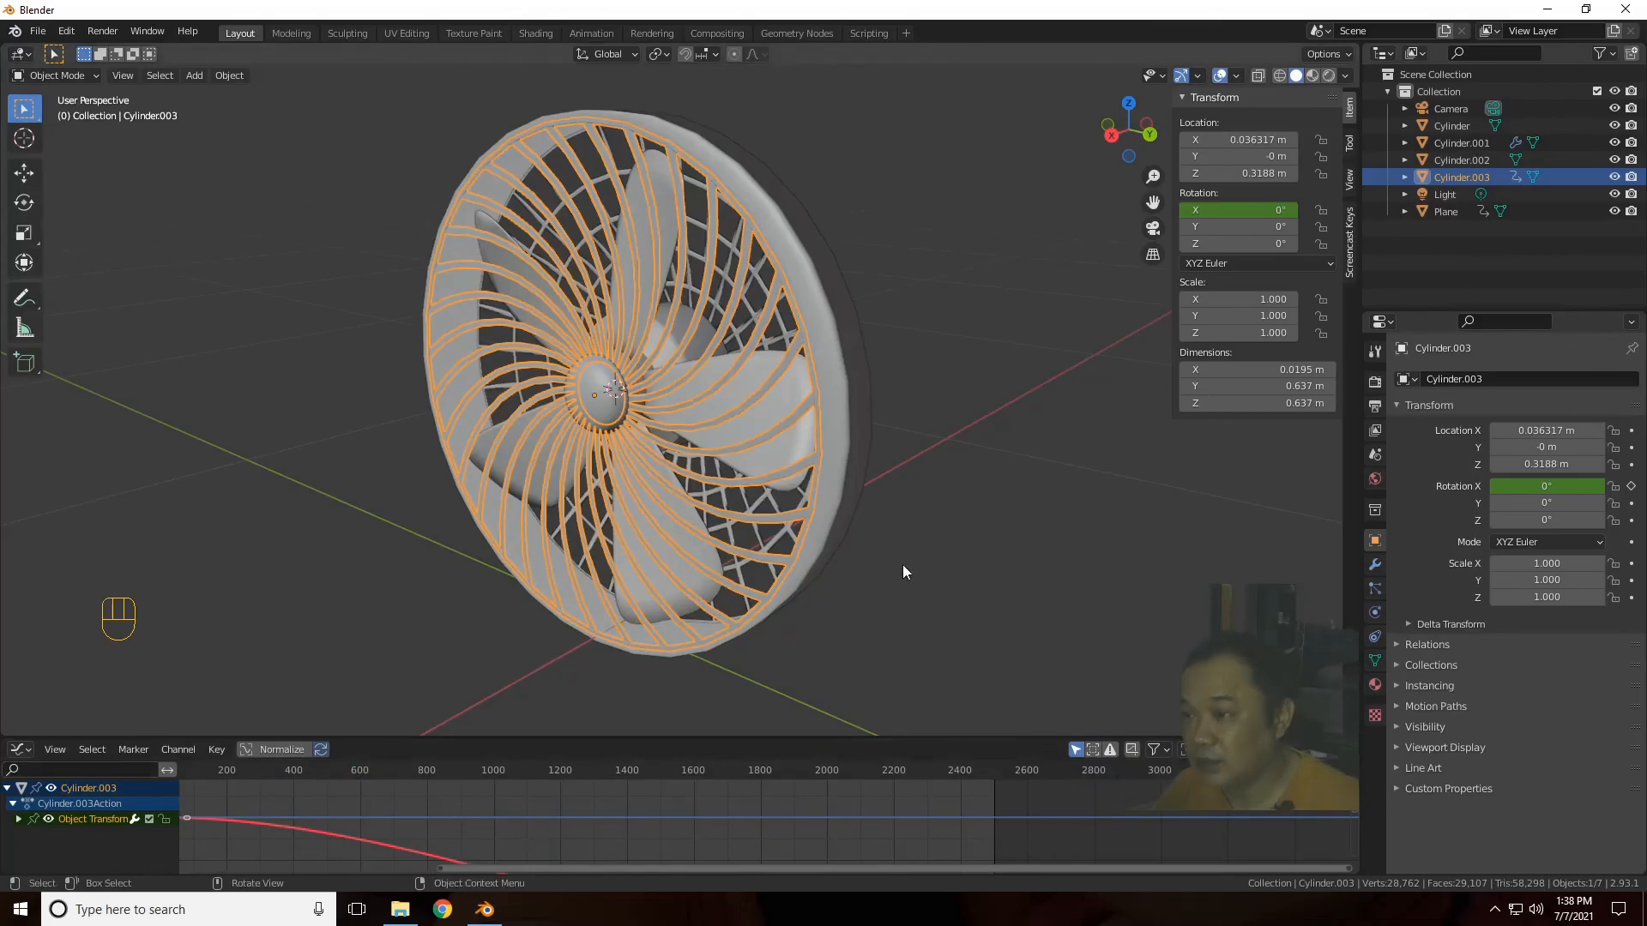
left_click(979, 518)
key("space")
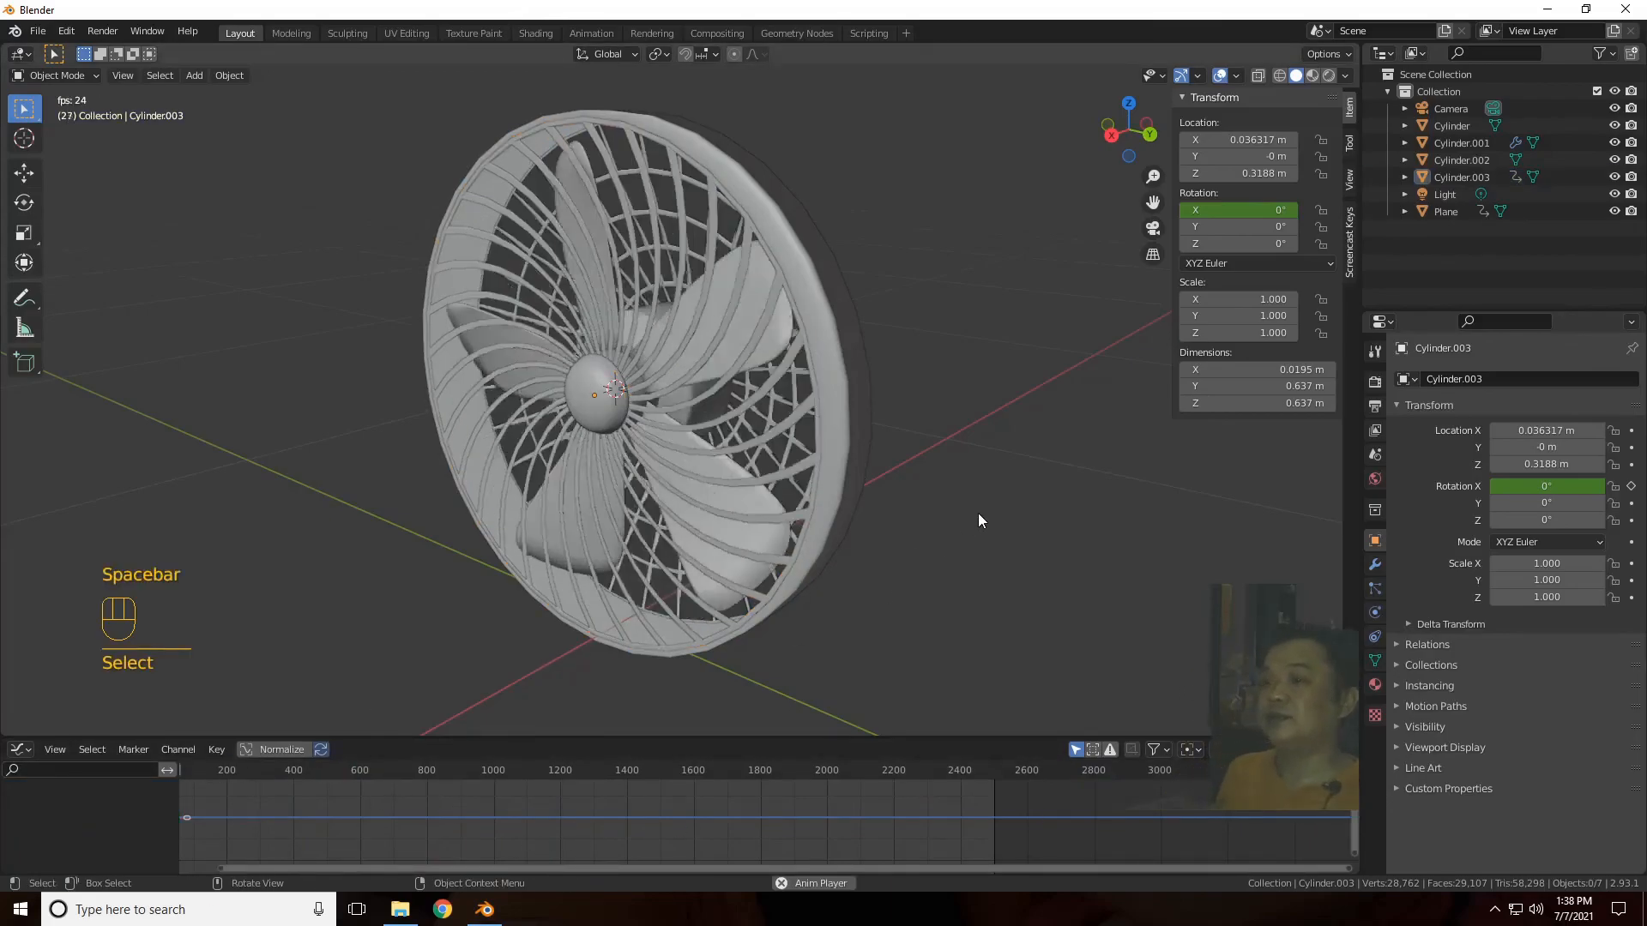